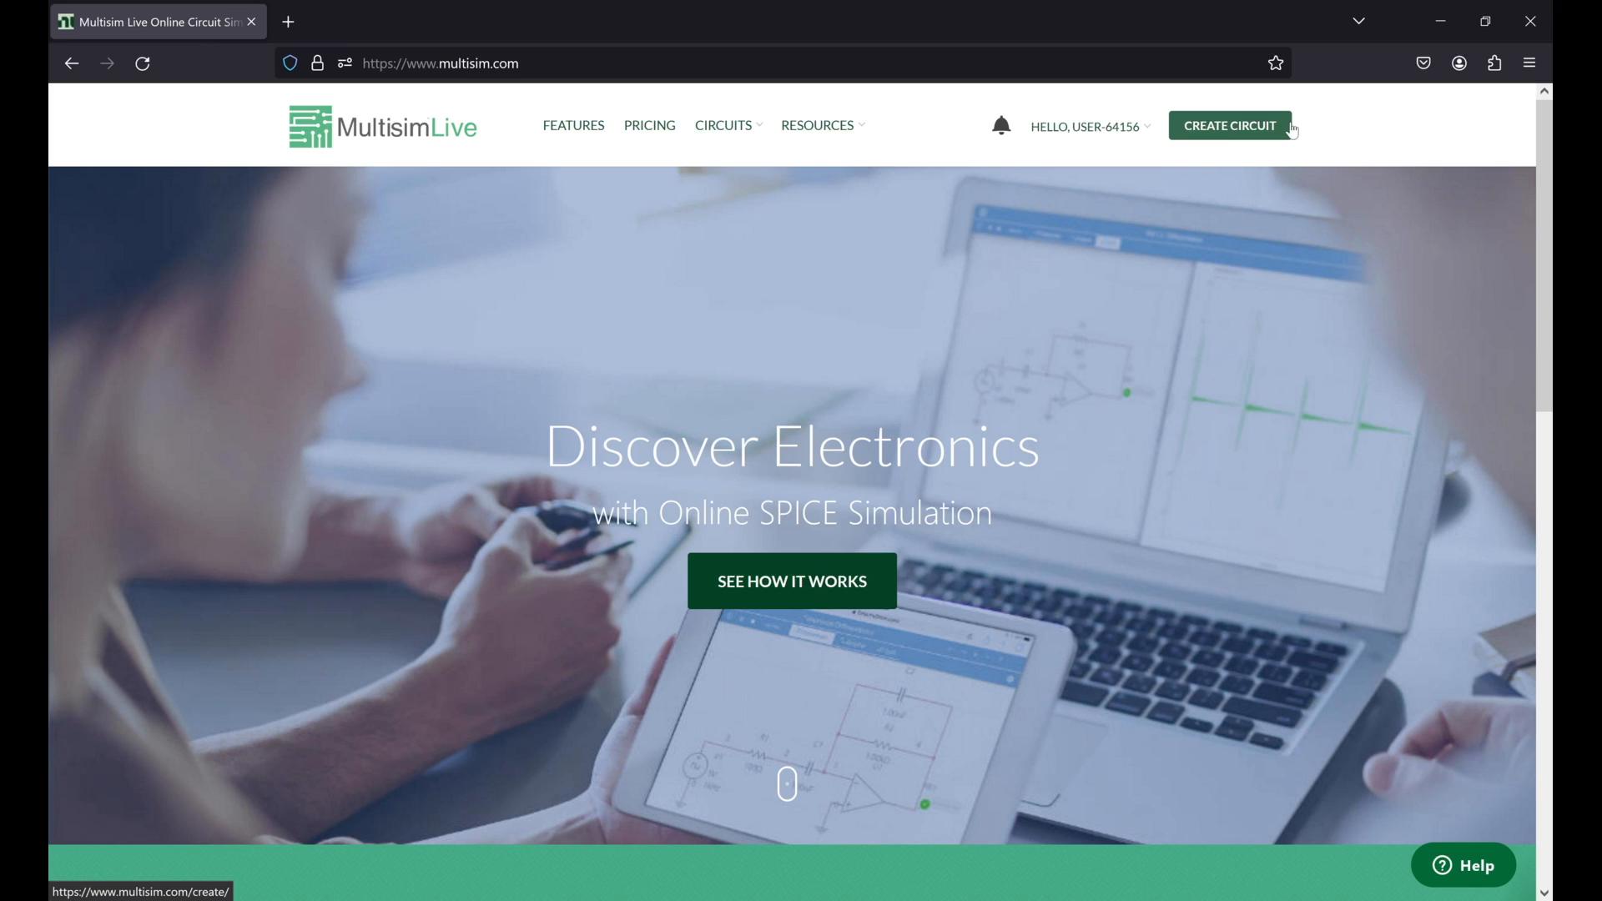
Step: Create a new blank circuit
click(1237, 133)
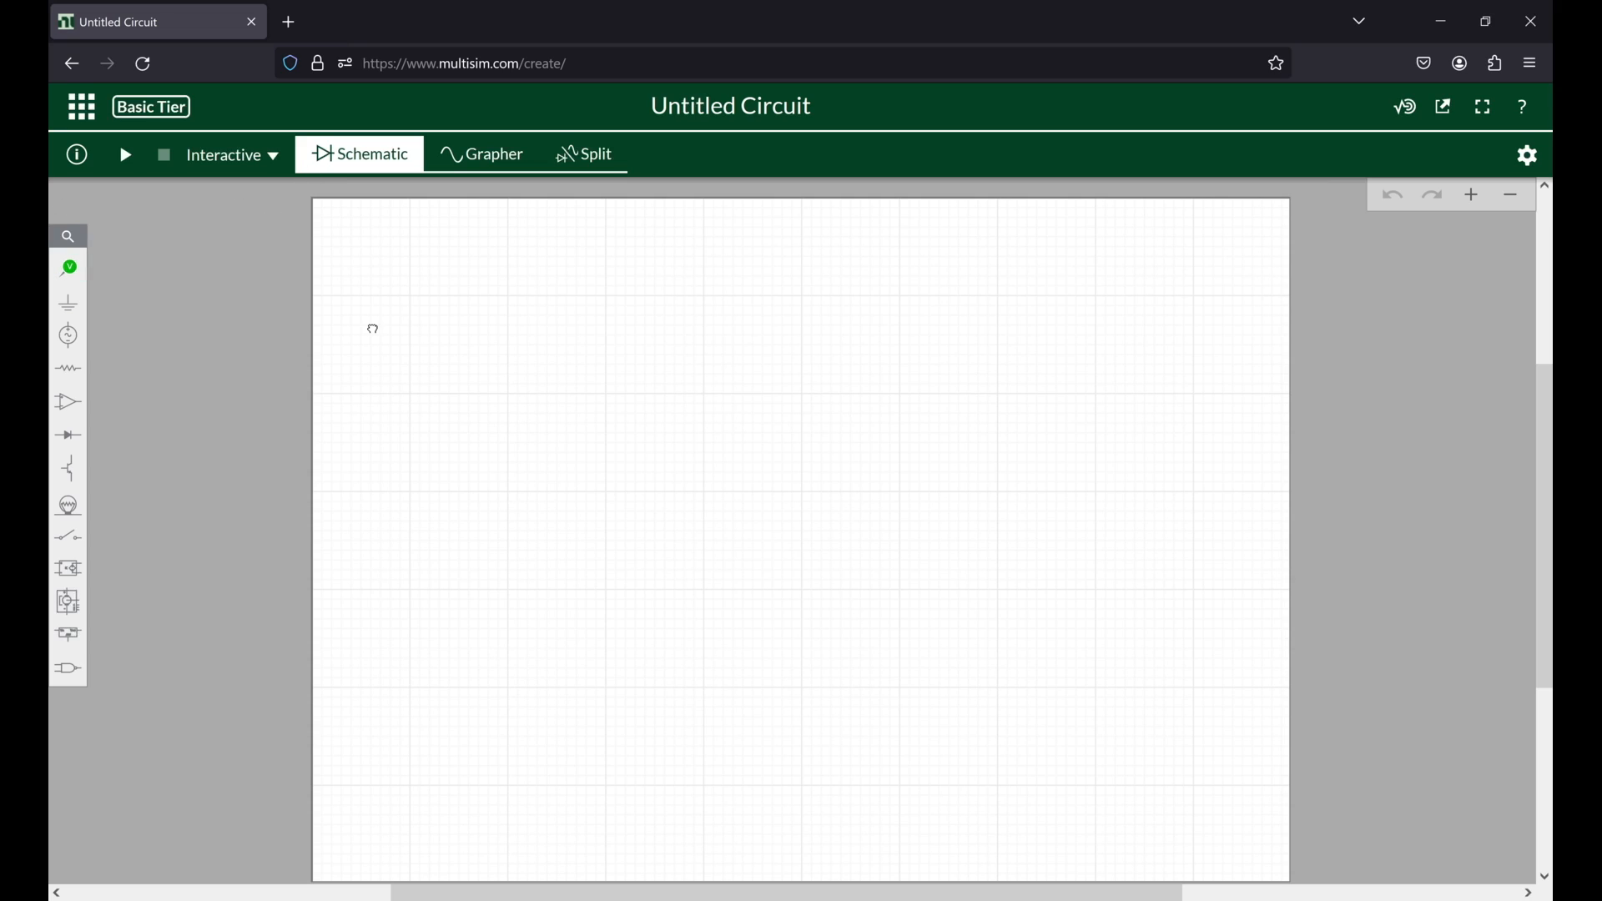
drag(372, 329, 466, 382)
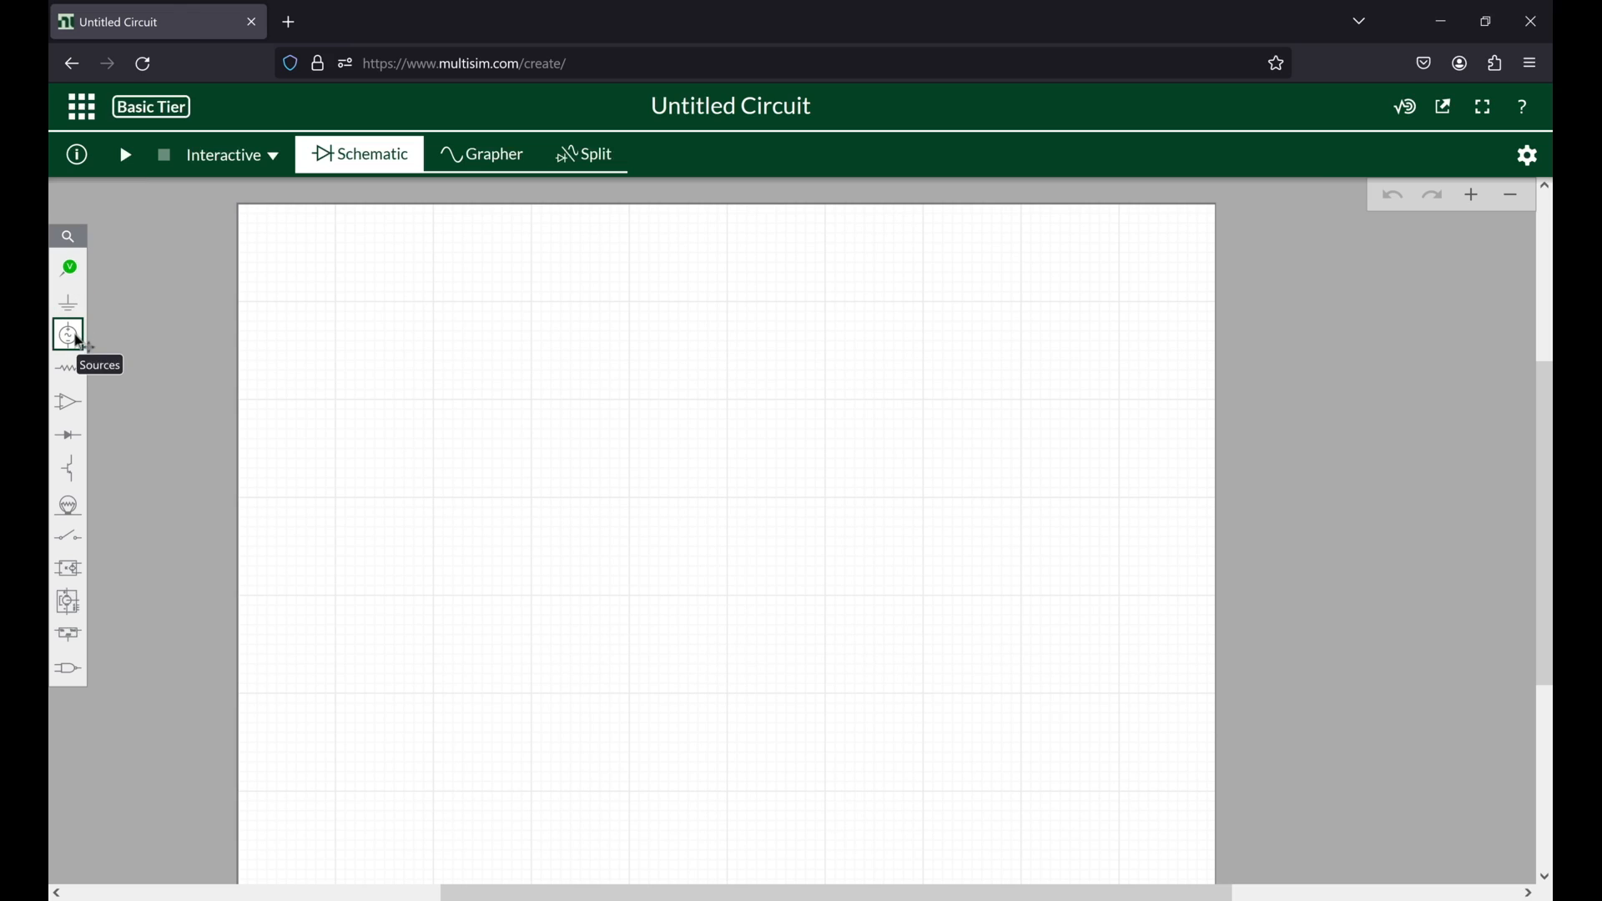
Step: Look through the analysis, schematic connector and source components, and search the component library for "source"
mouse_move(68, 269)
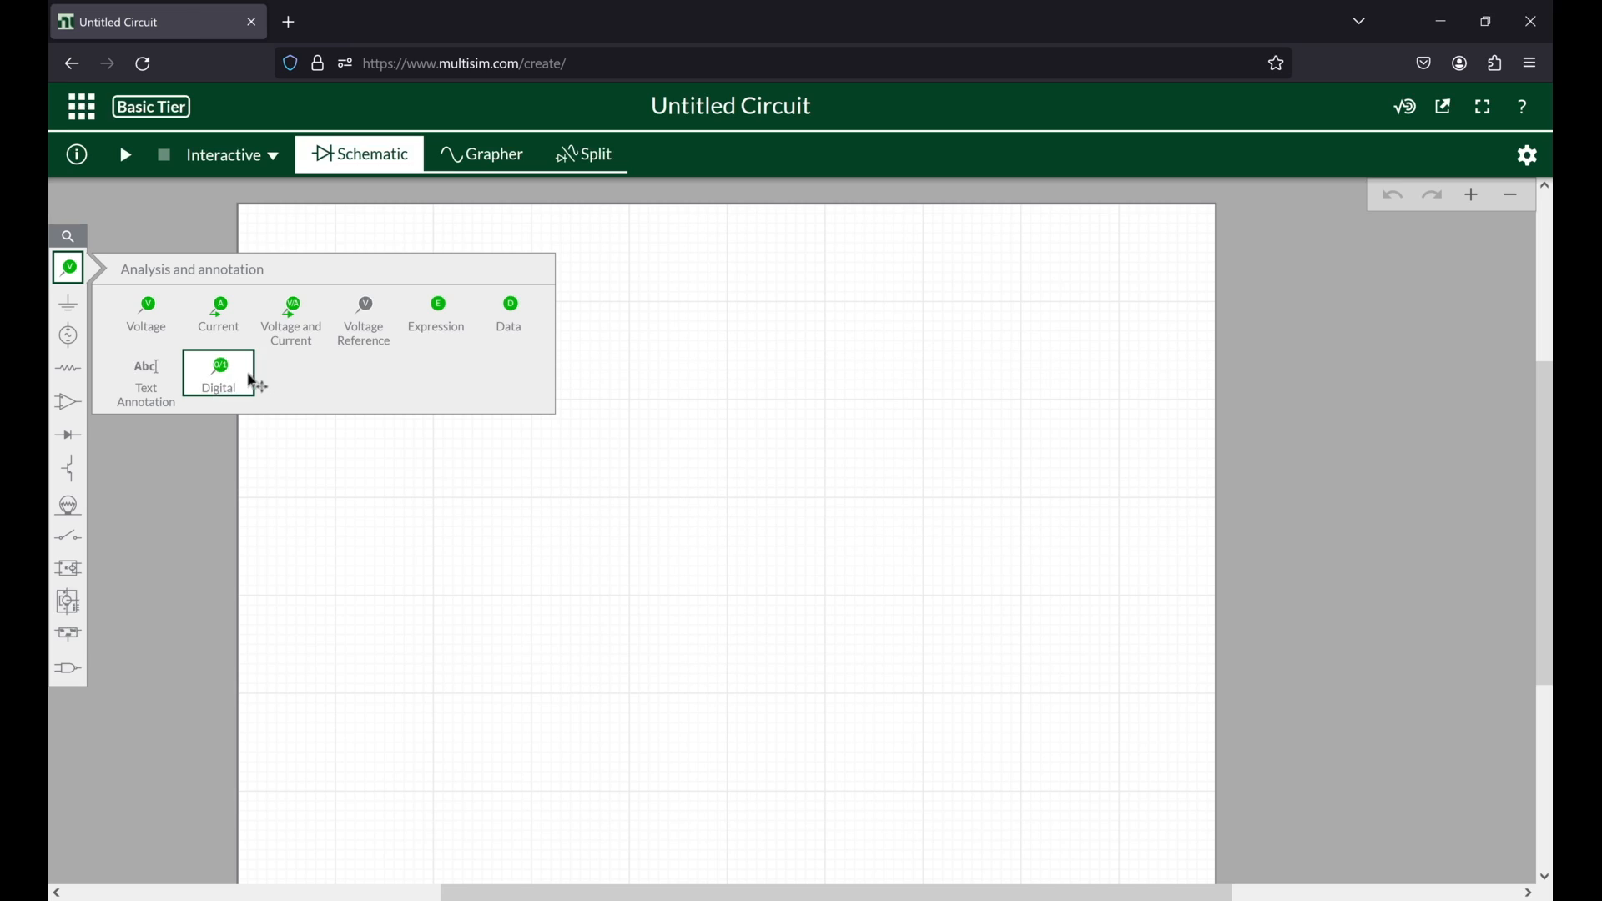
click(79, 309)
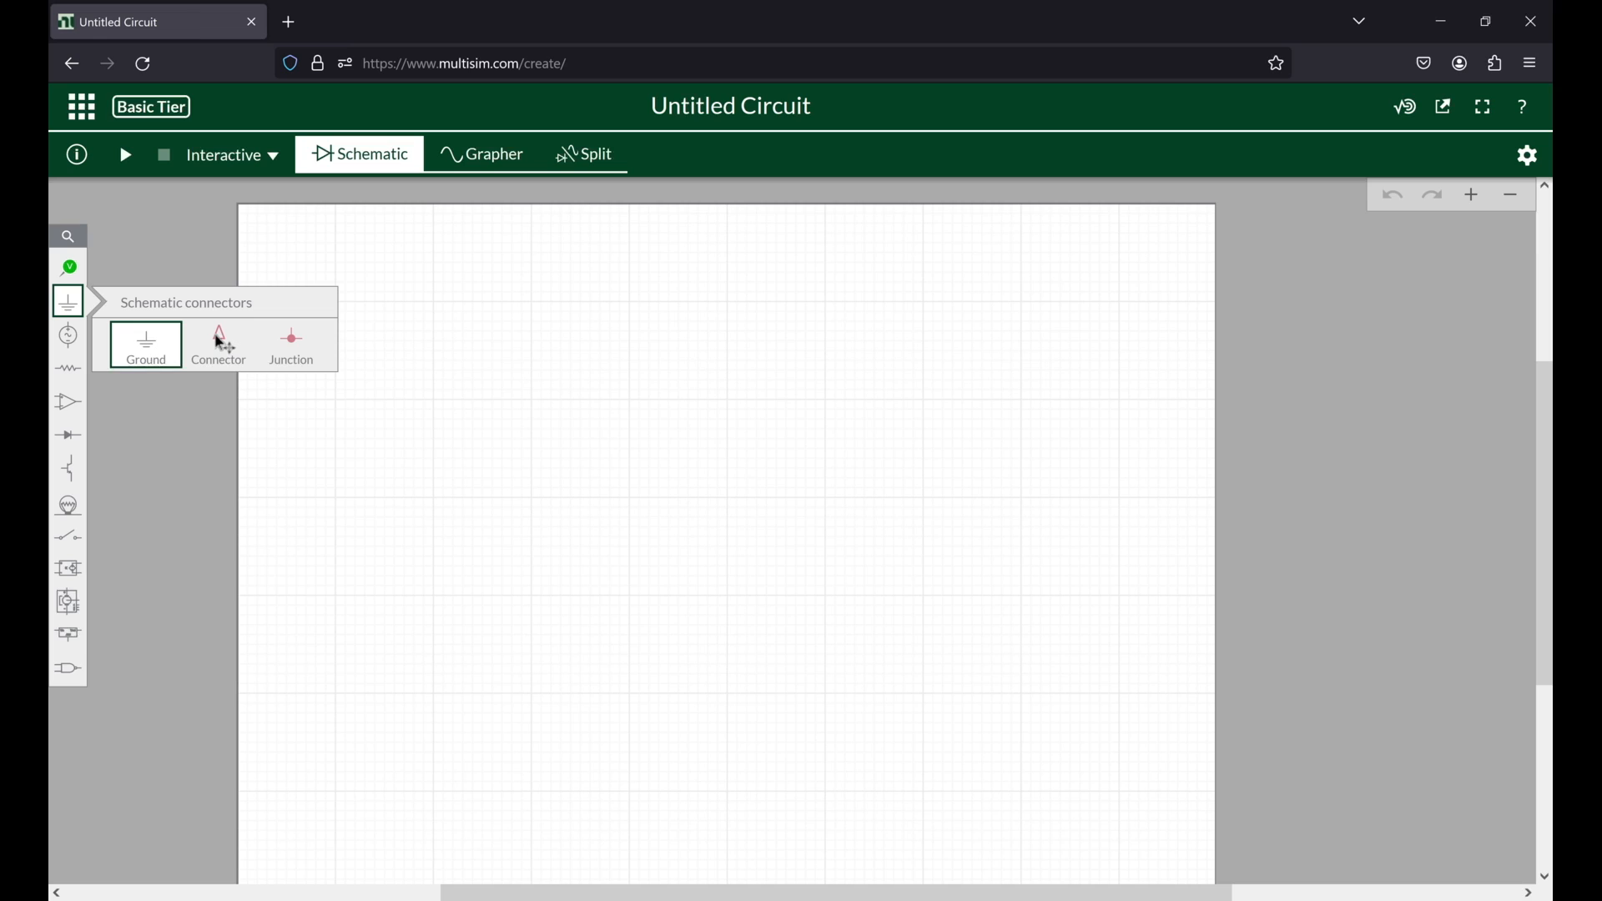
click(70, 342)
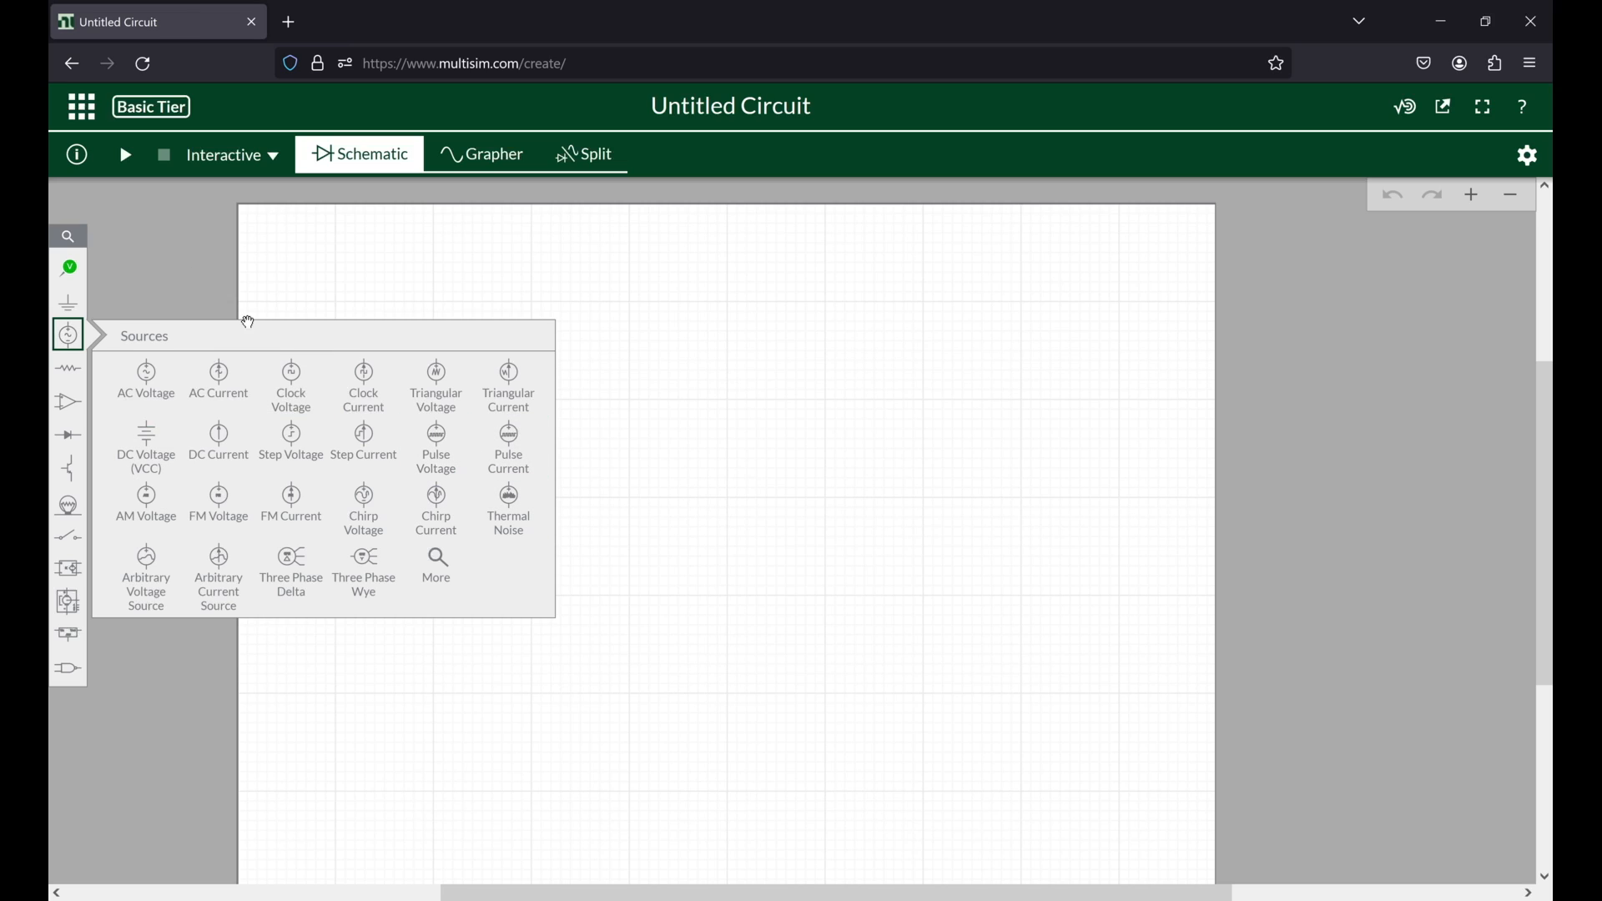
click(68, 238)
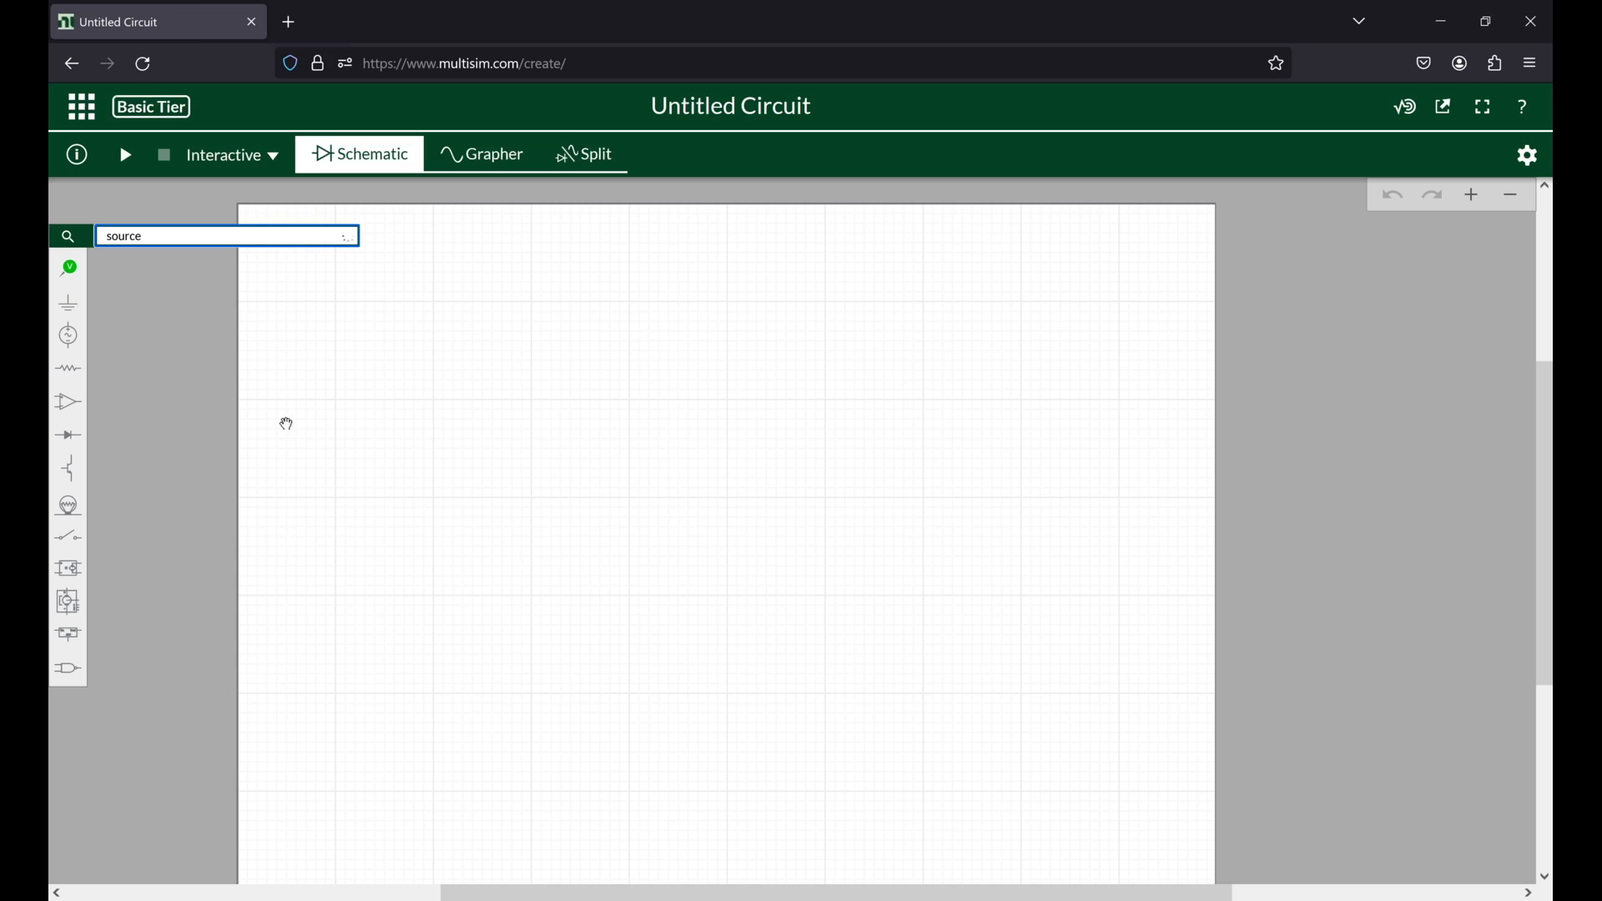
scroll(321, 482, down, 2)
scroll(320, 490, up, 3)
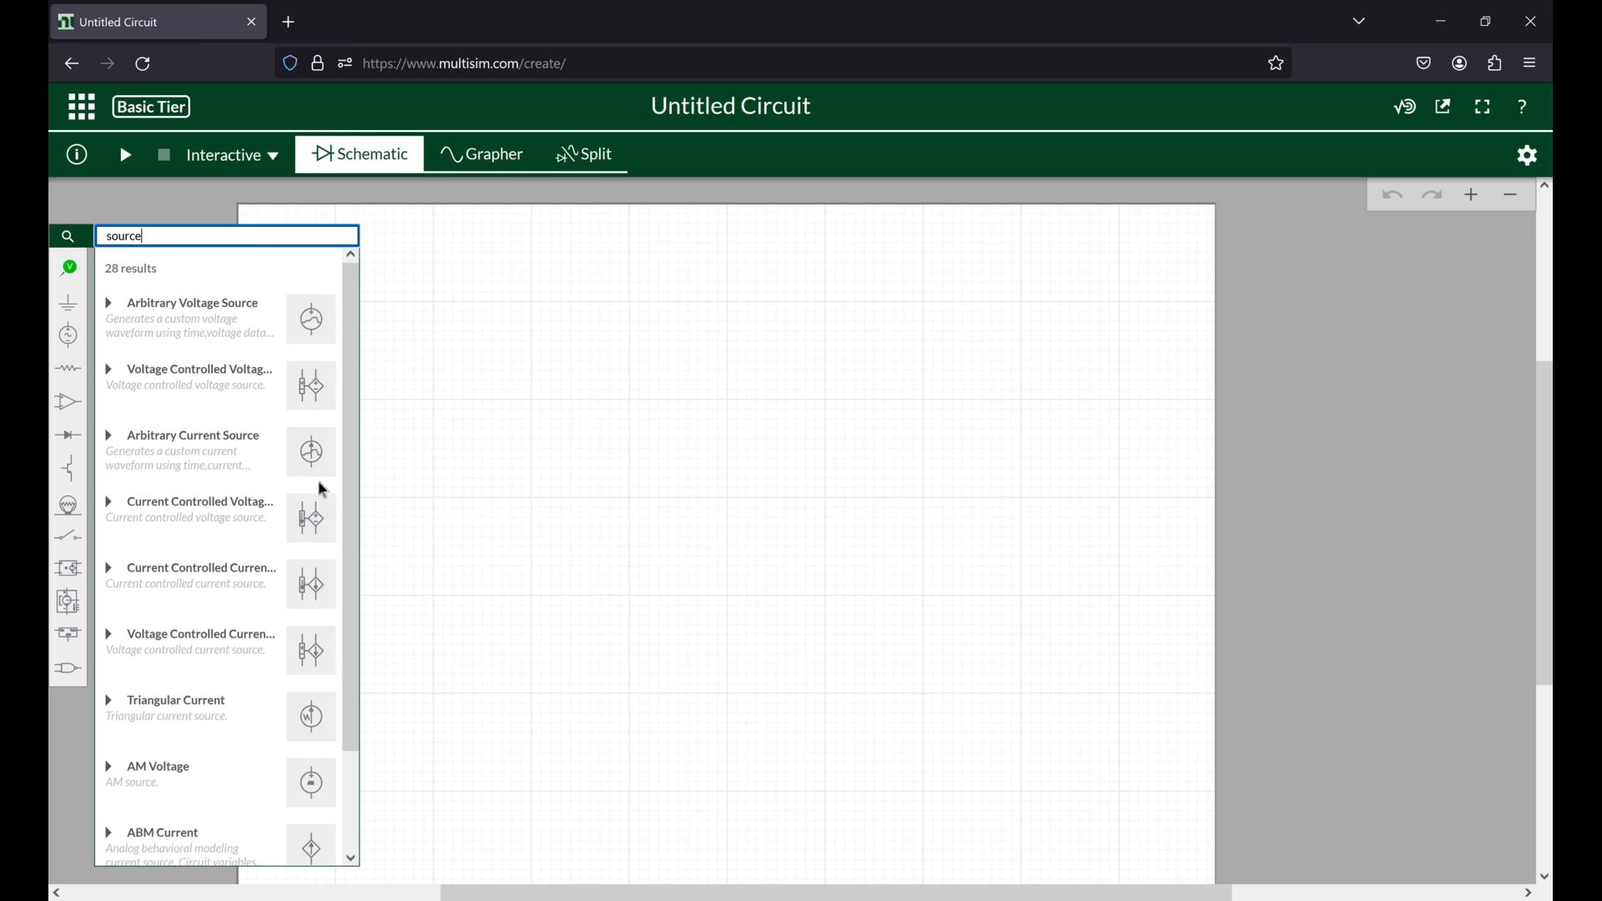
Step: Examine the analog components, including the timer and audio amplifier subgroups
click(69, 401)
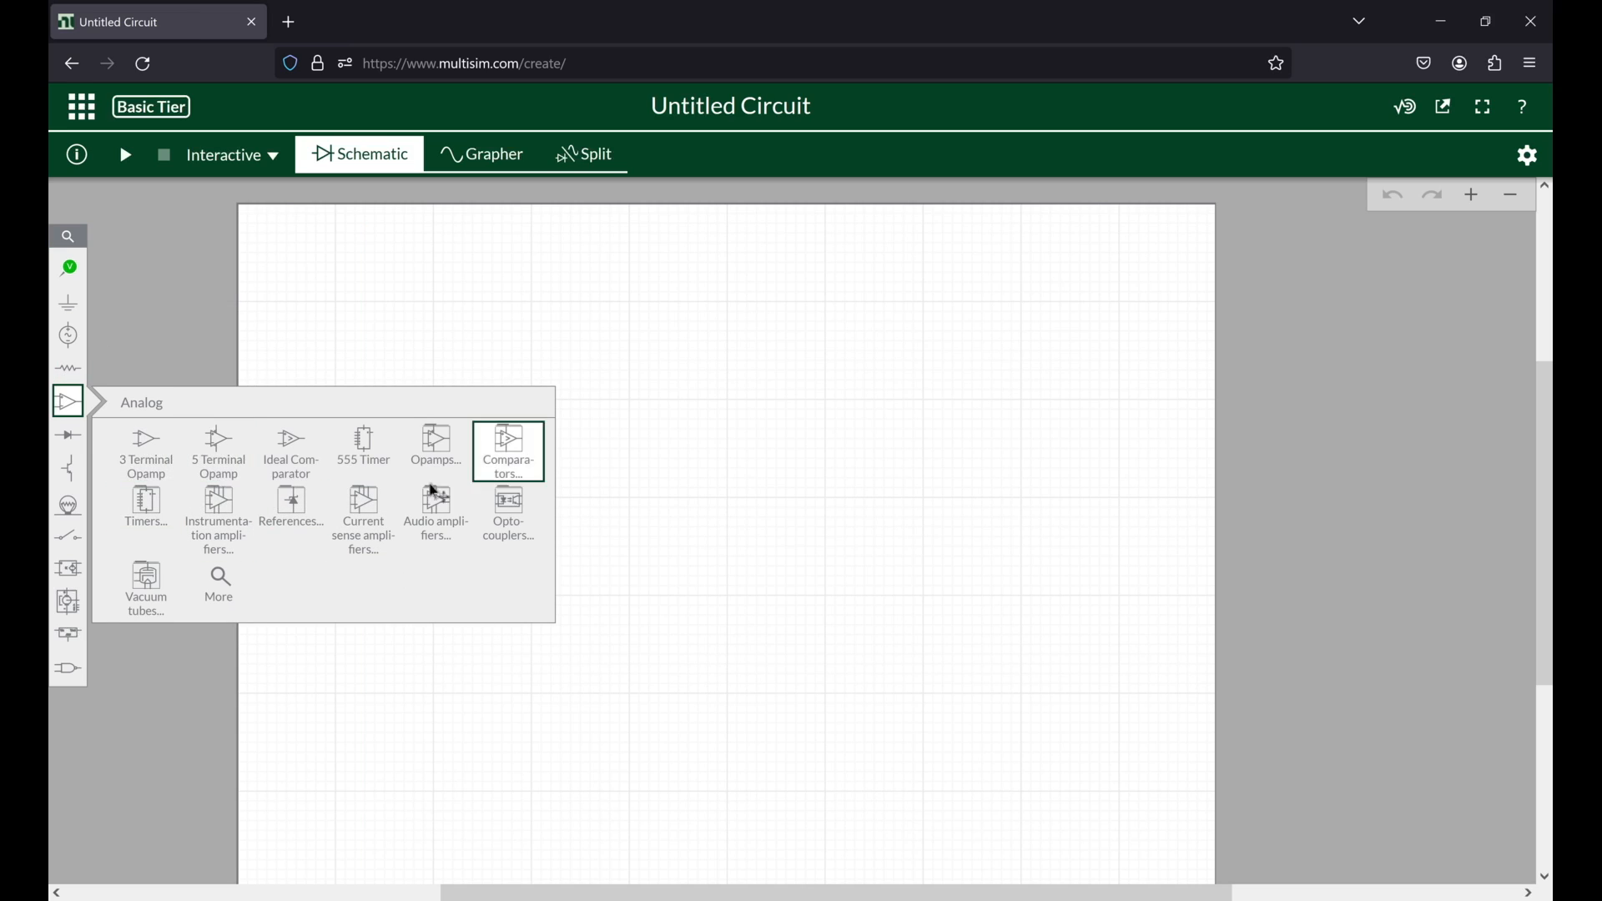
click(137, 517)
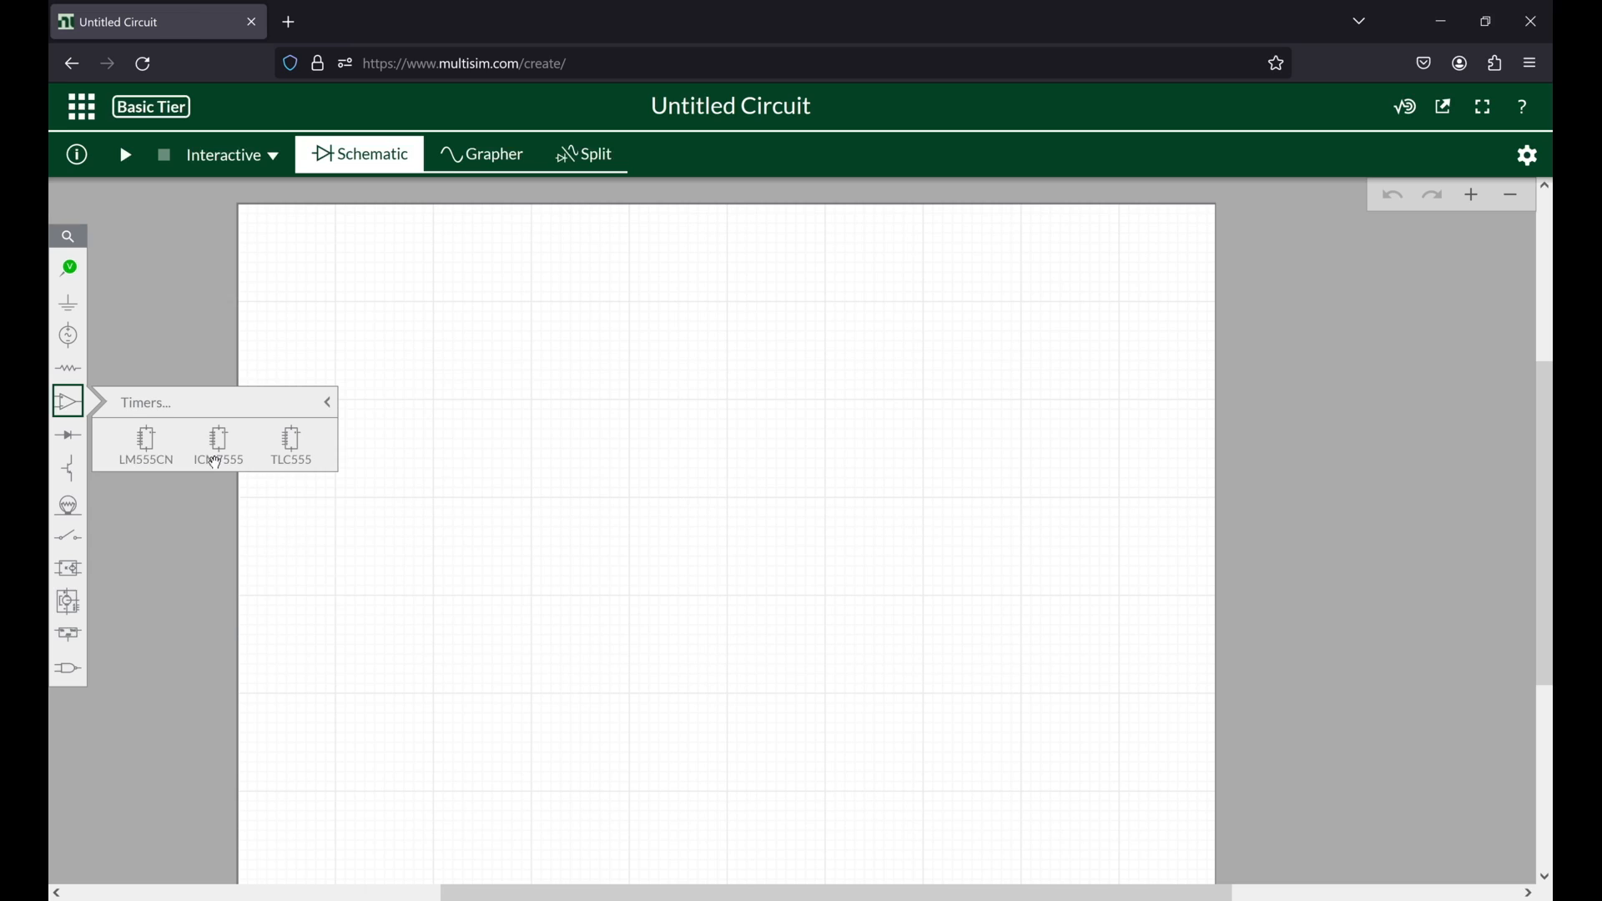
click(332, 409)
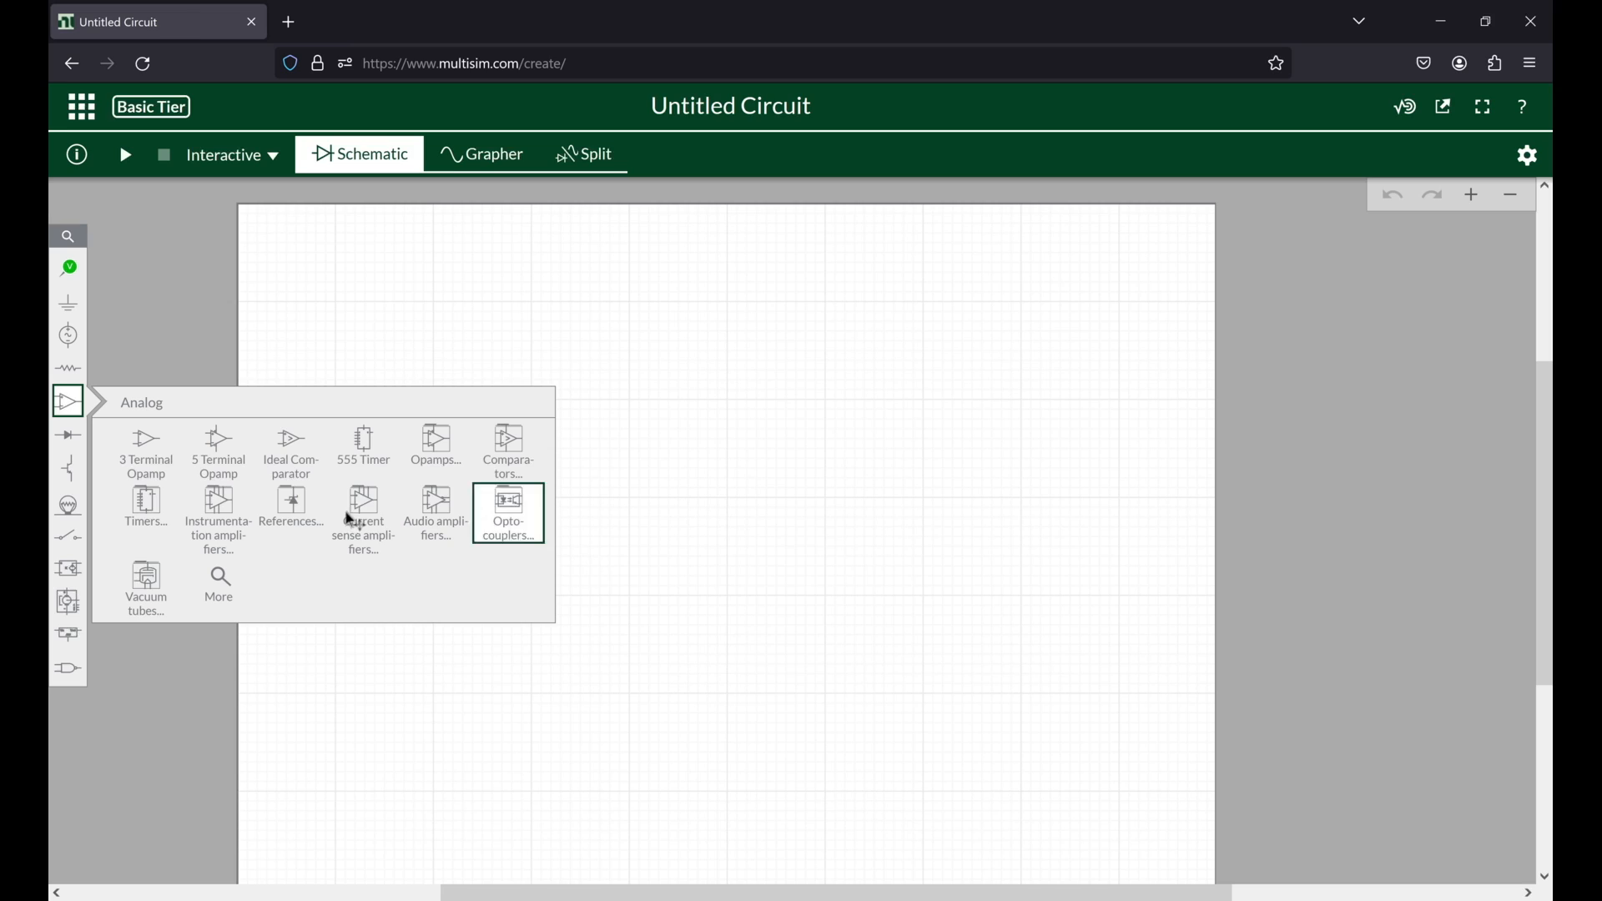
click(436, 514)
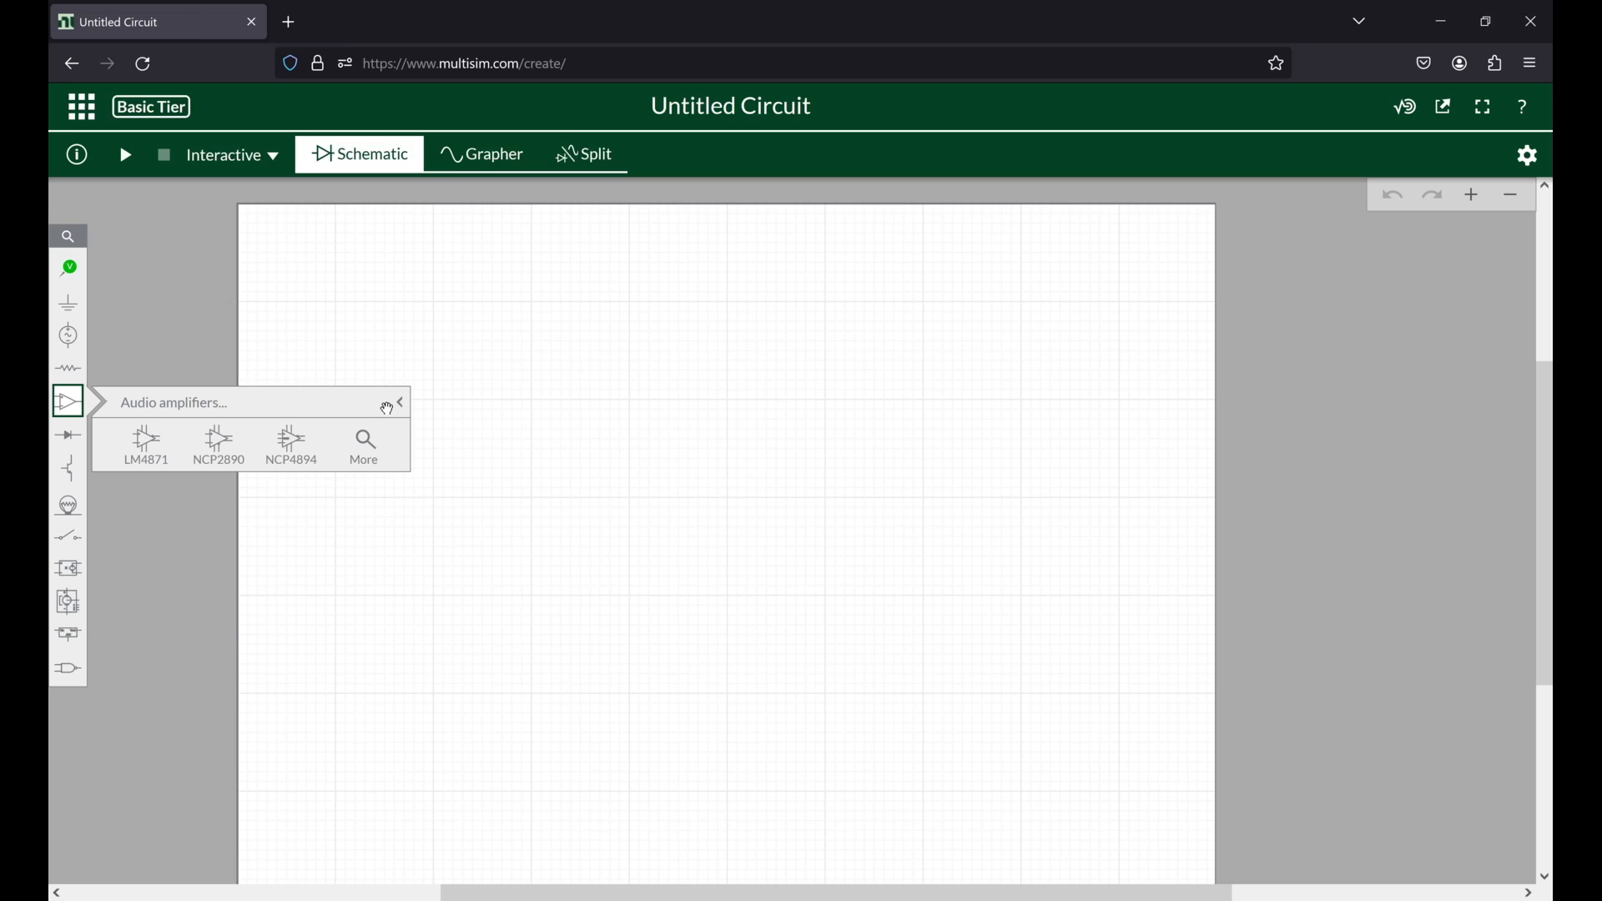
click(515, 368)
Step: Examine the available diodes, transistors and indicators, including the 8 LED bar, buzzer and 7-segment display
click(67, 435)
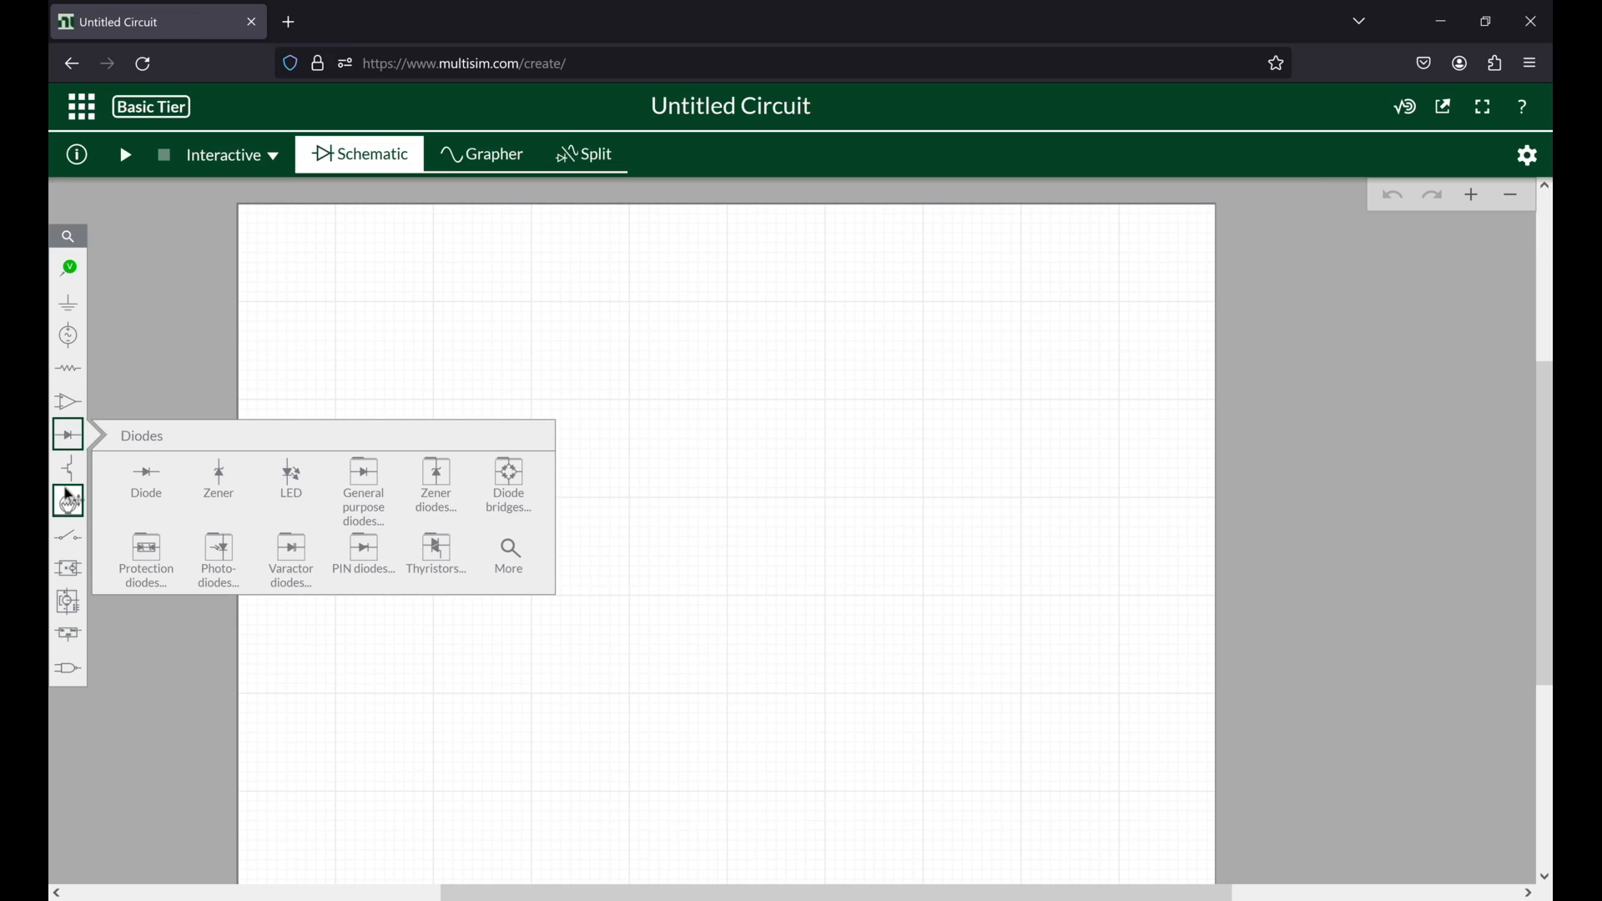
click(74, 469)
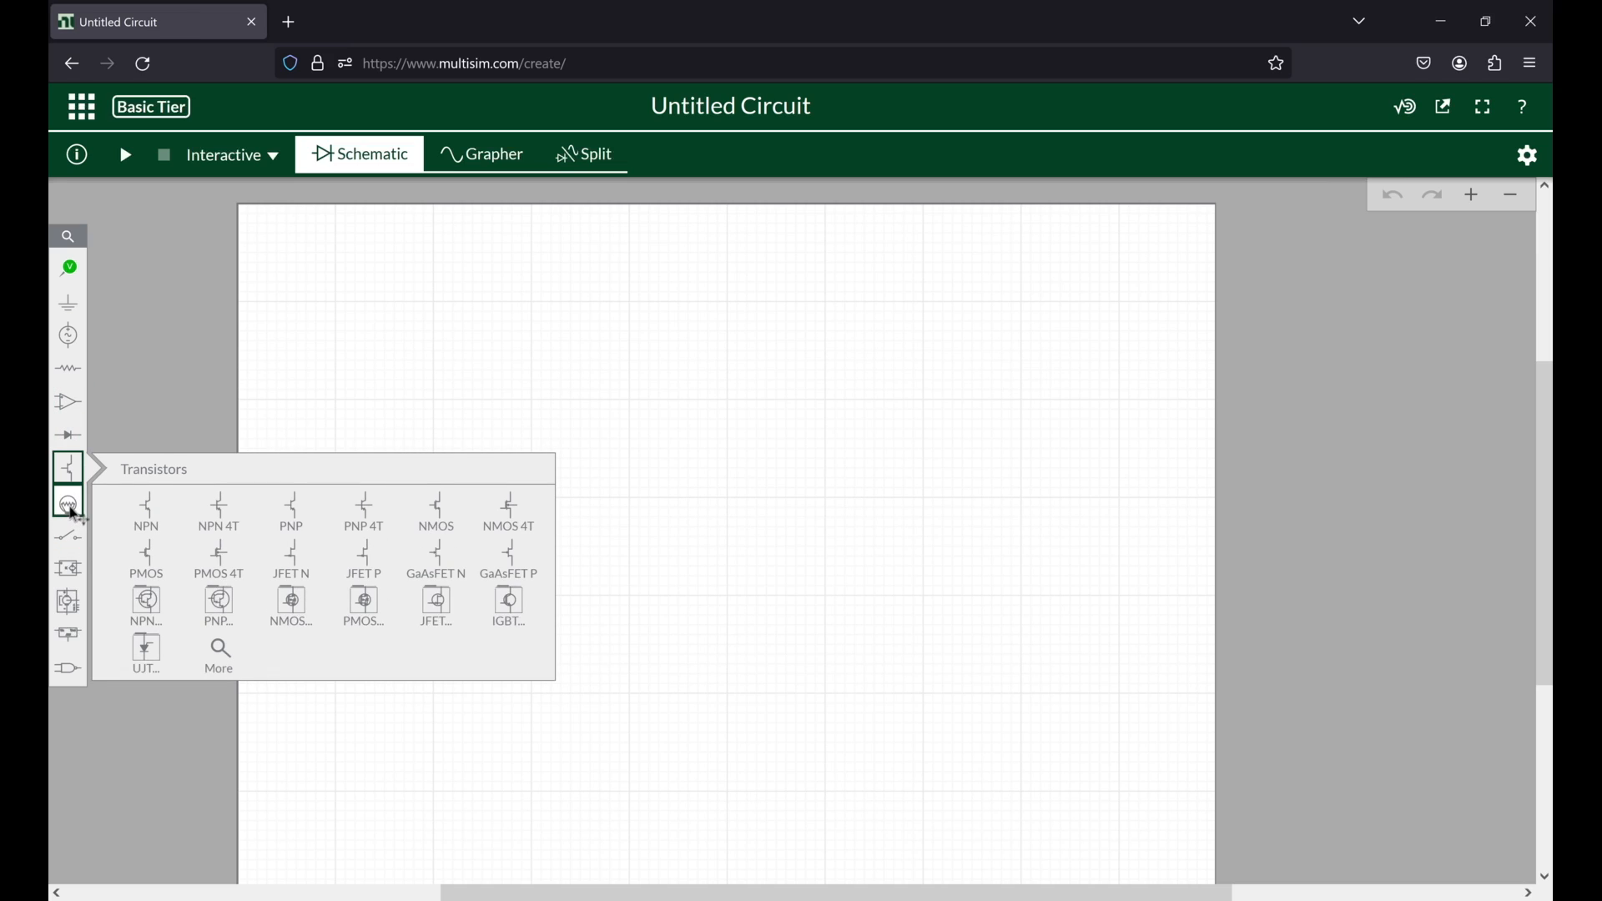
click(72, 510)
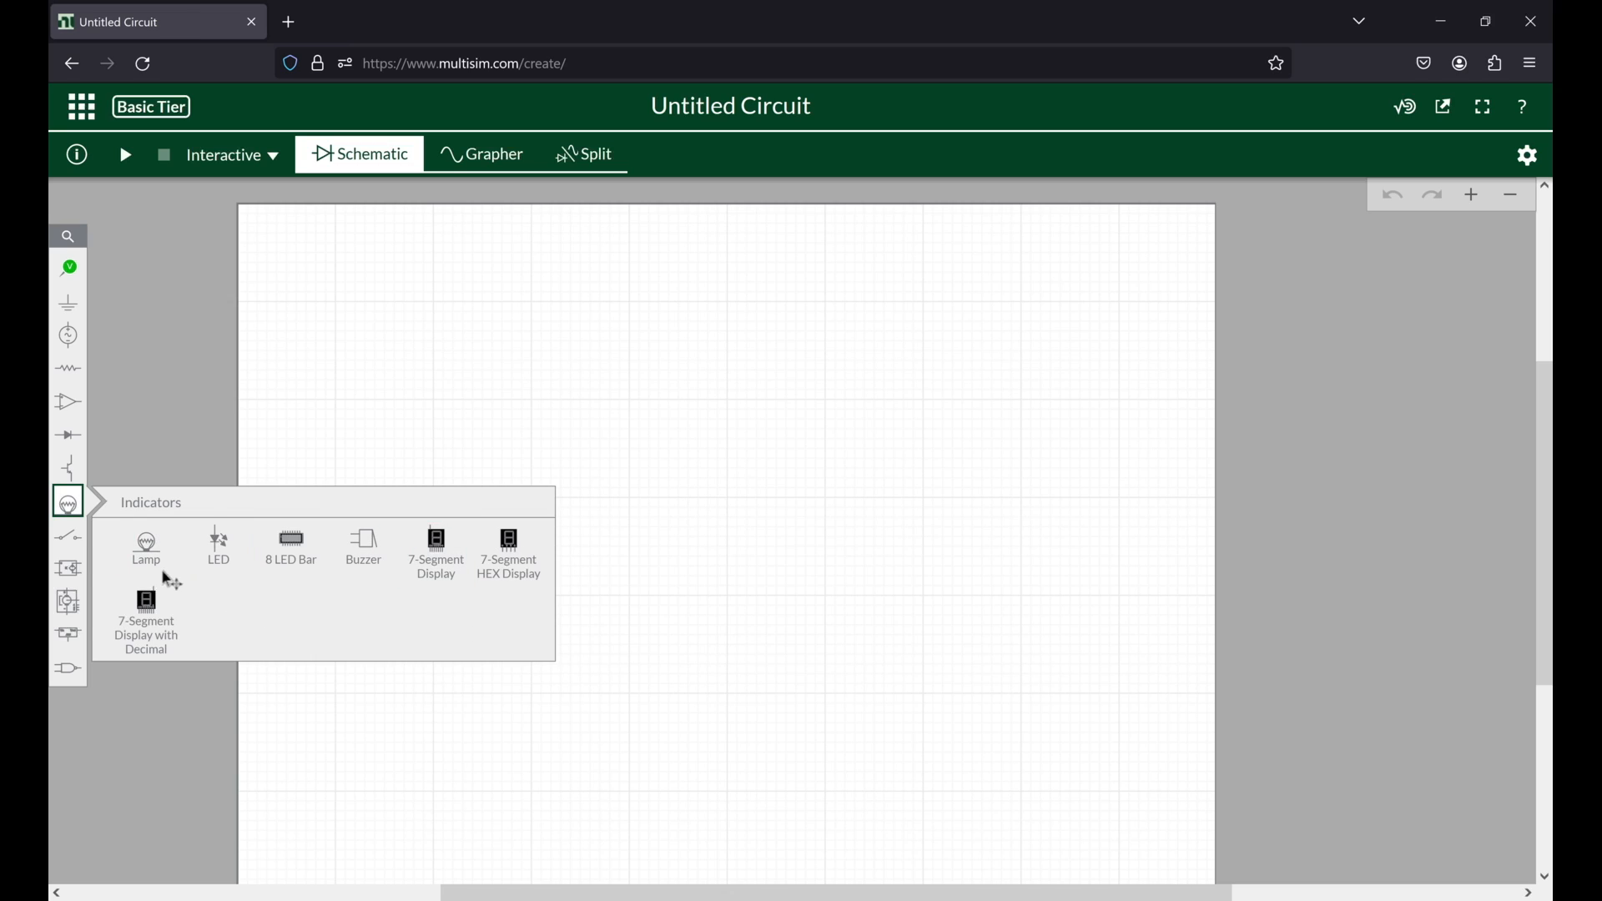
click(293, 549)
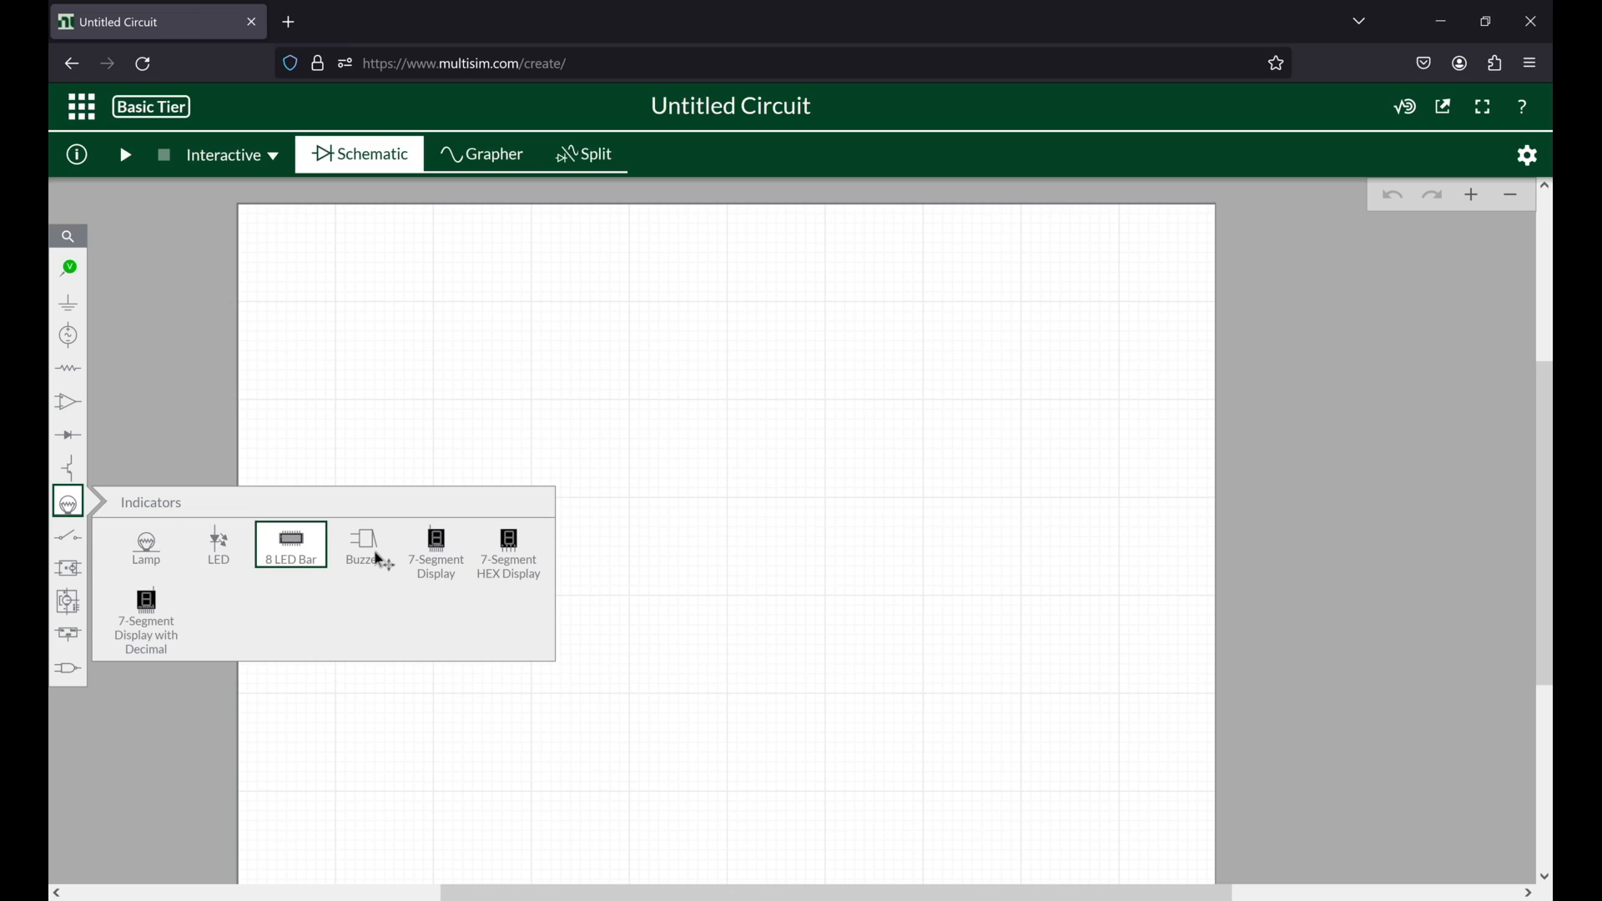
click(436, 549)
click(383, 553)
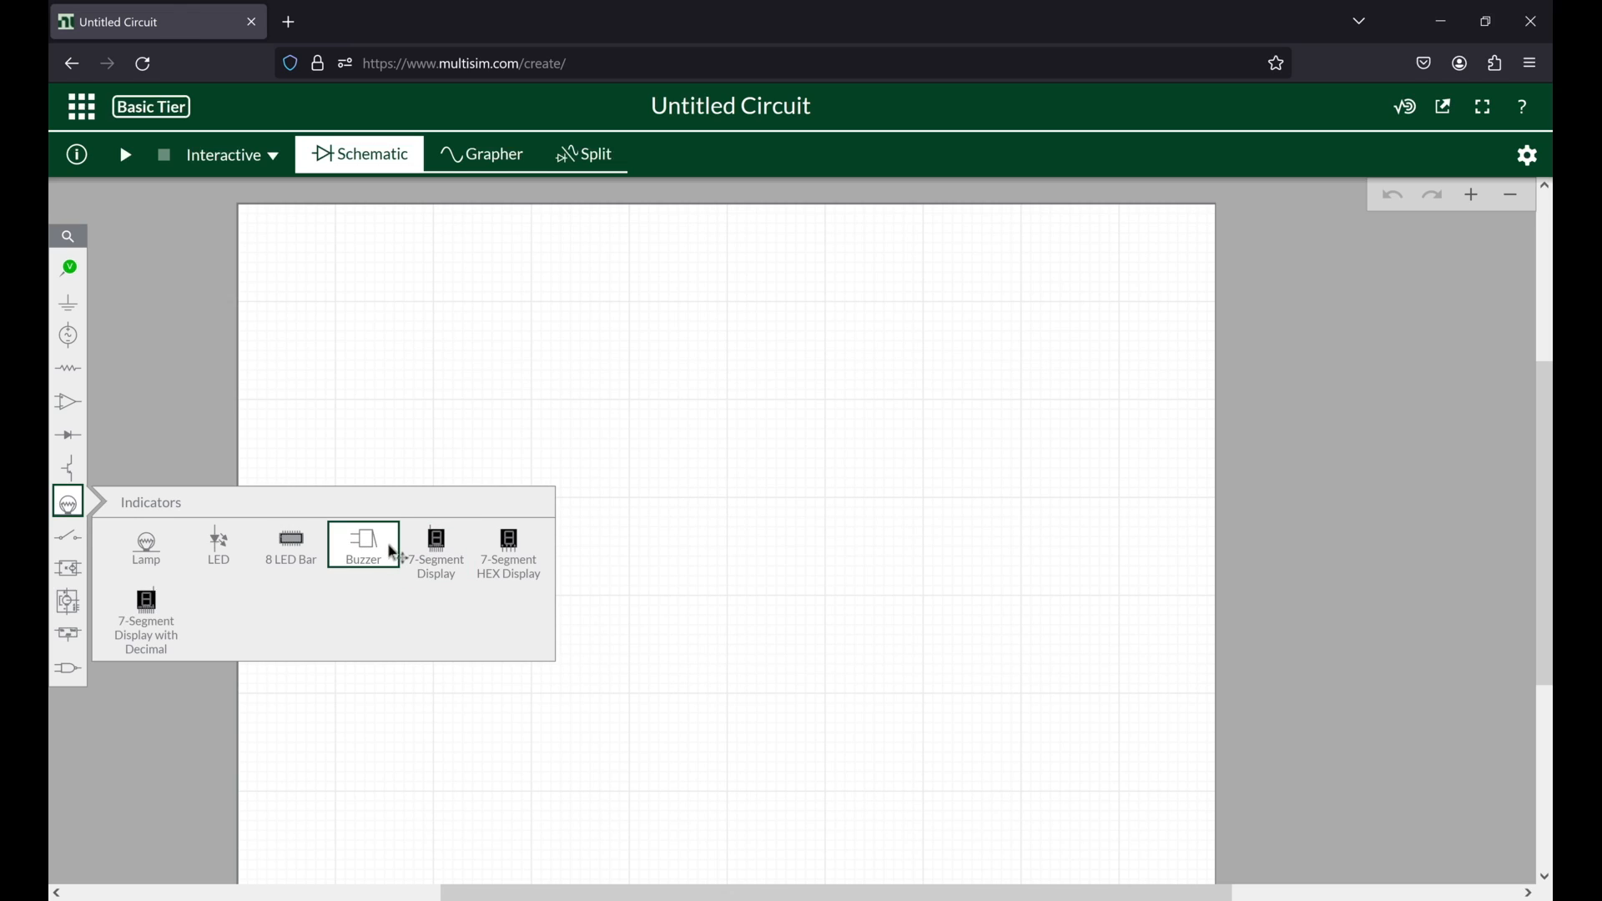
click(292, 561)
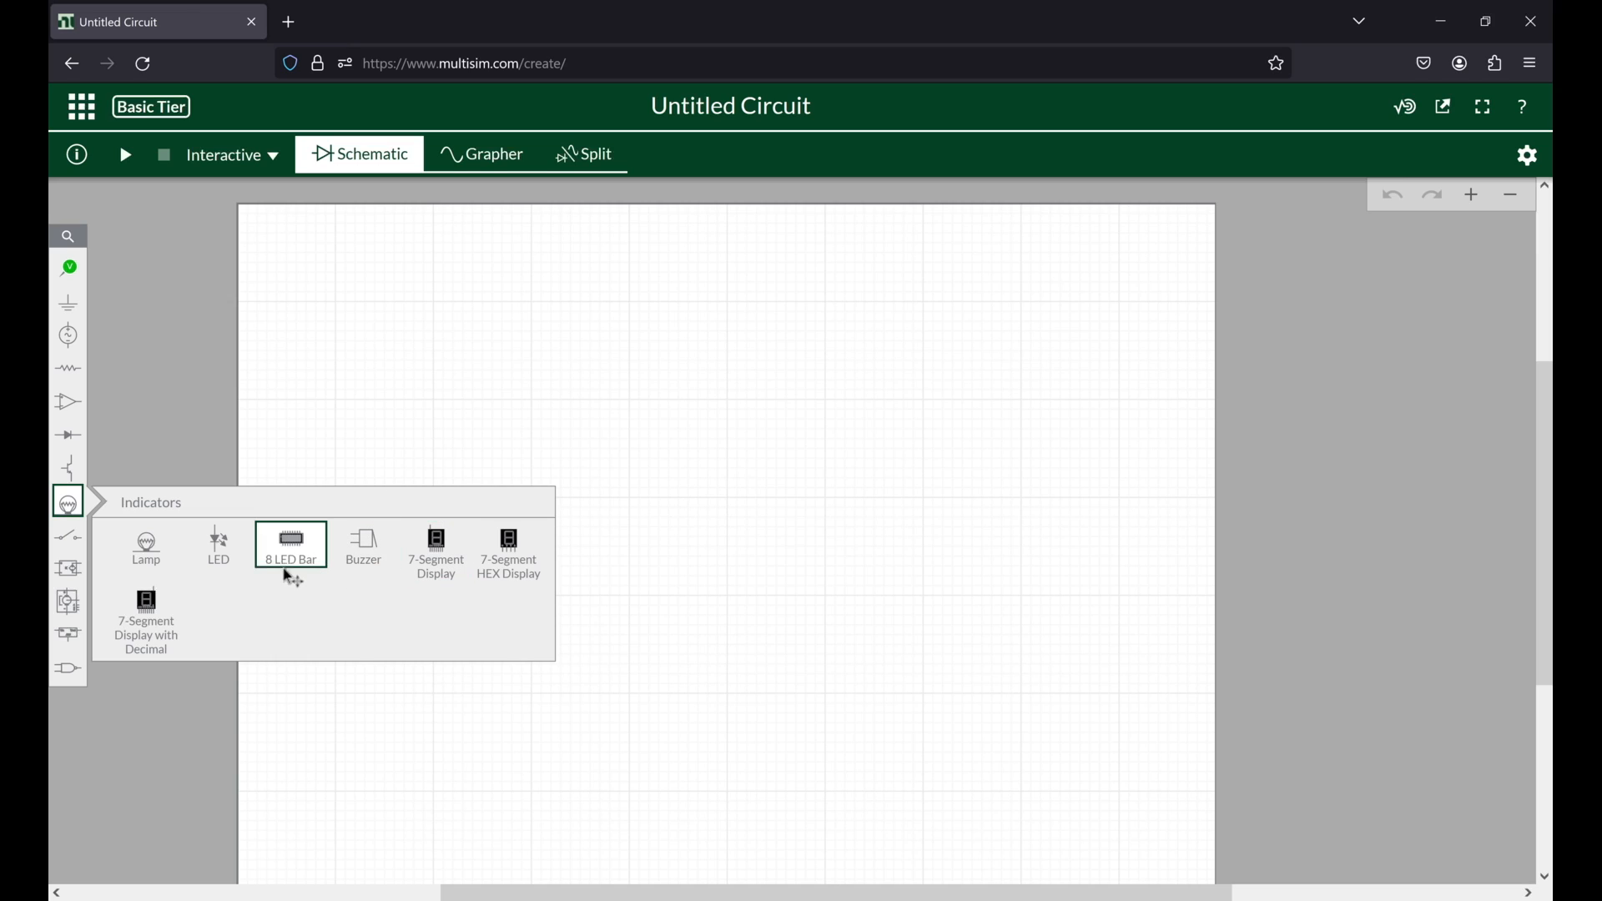
Step: Examine the switches, modeling blocks, electromechanical parts with motion controllers and machines, power components and digital components
click(69, 536)
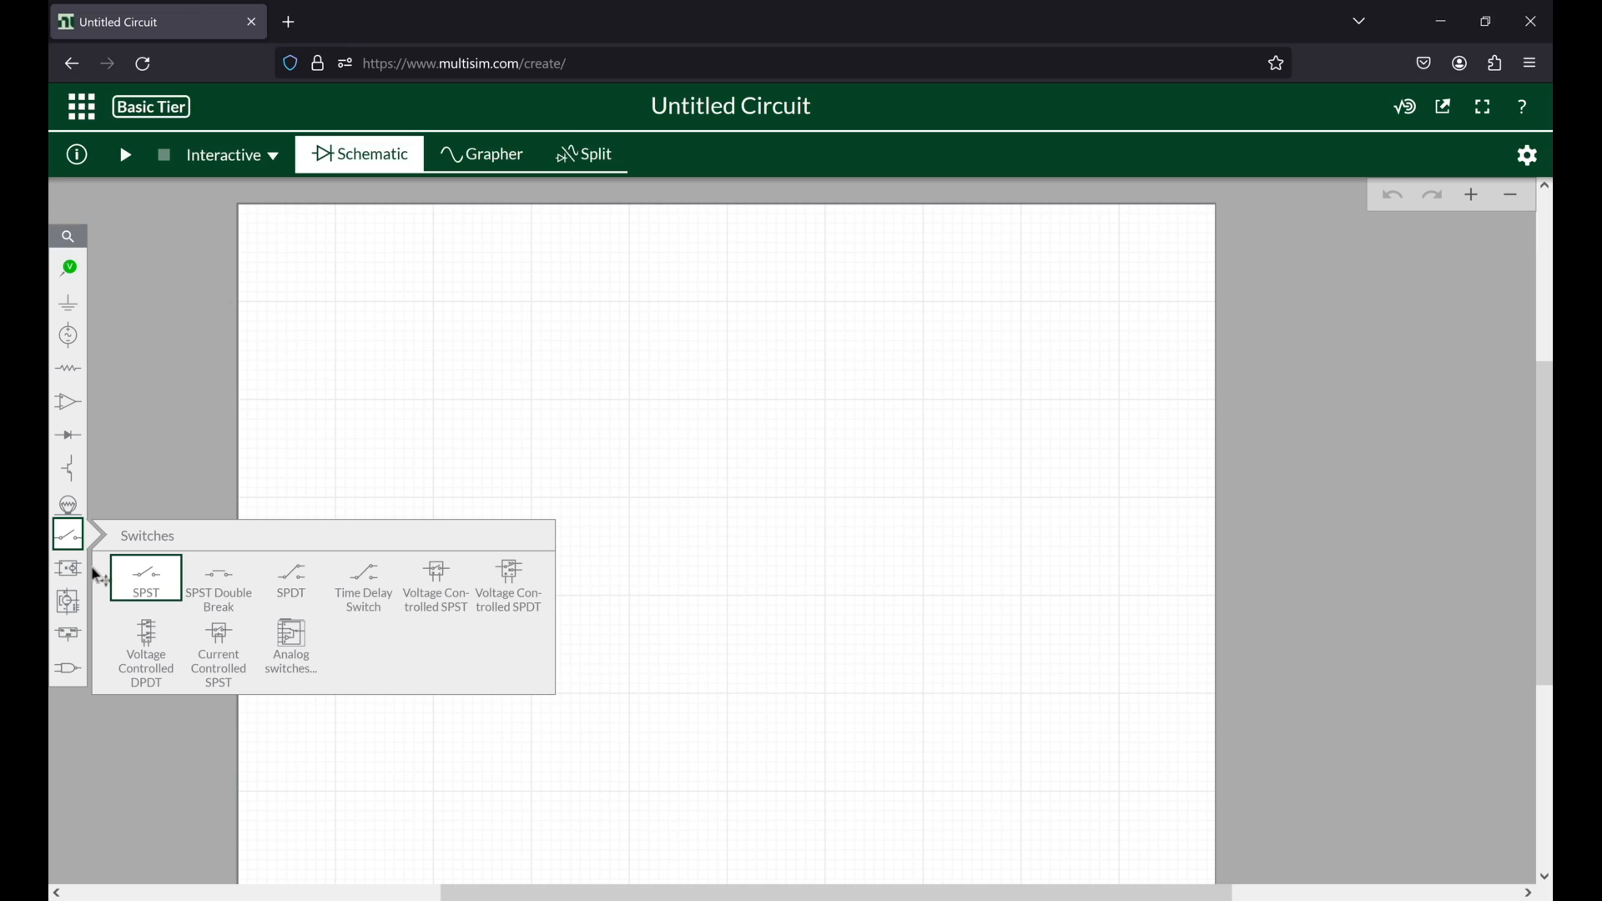
click(67, 574)
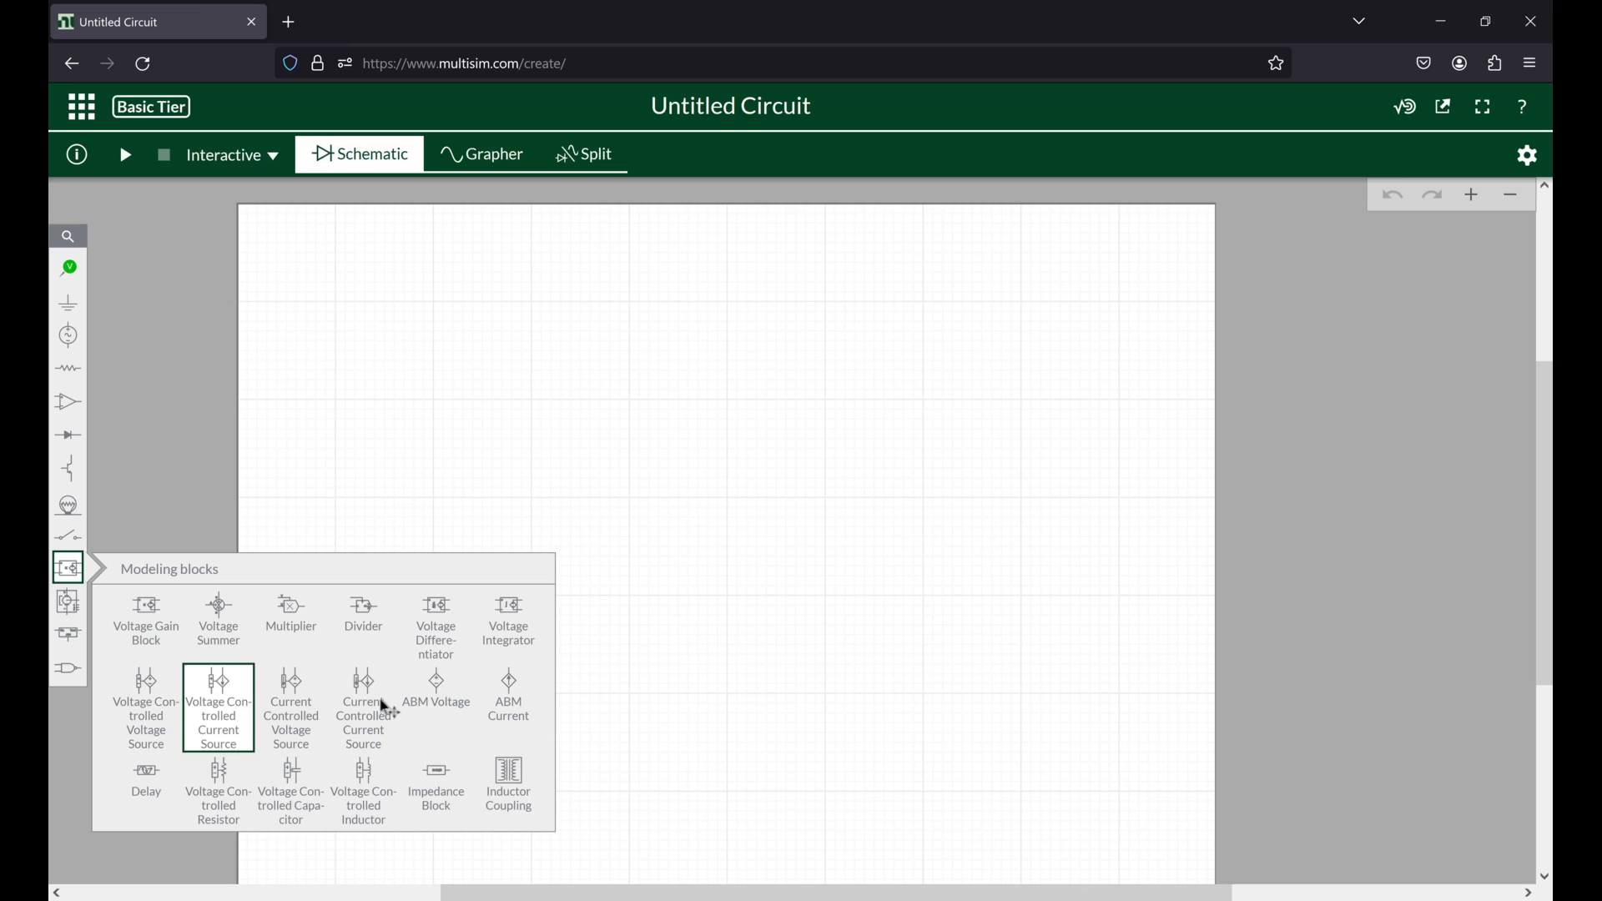
click(66, 599)
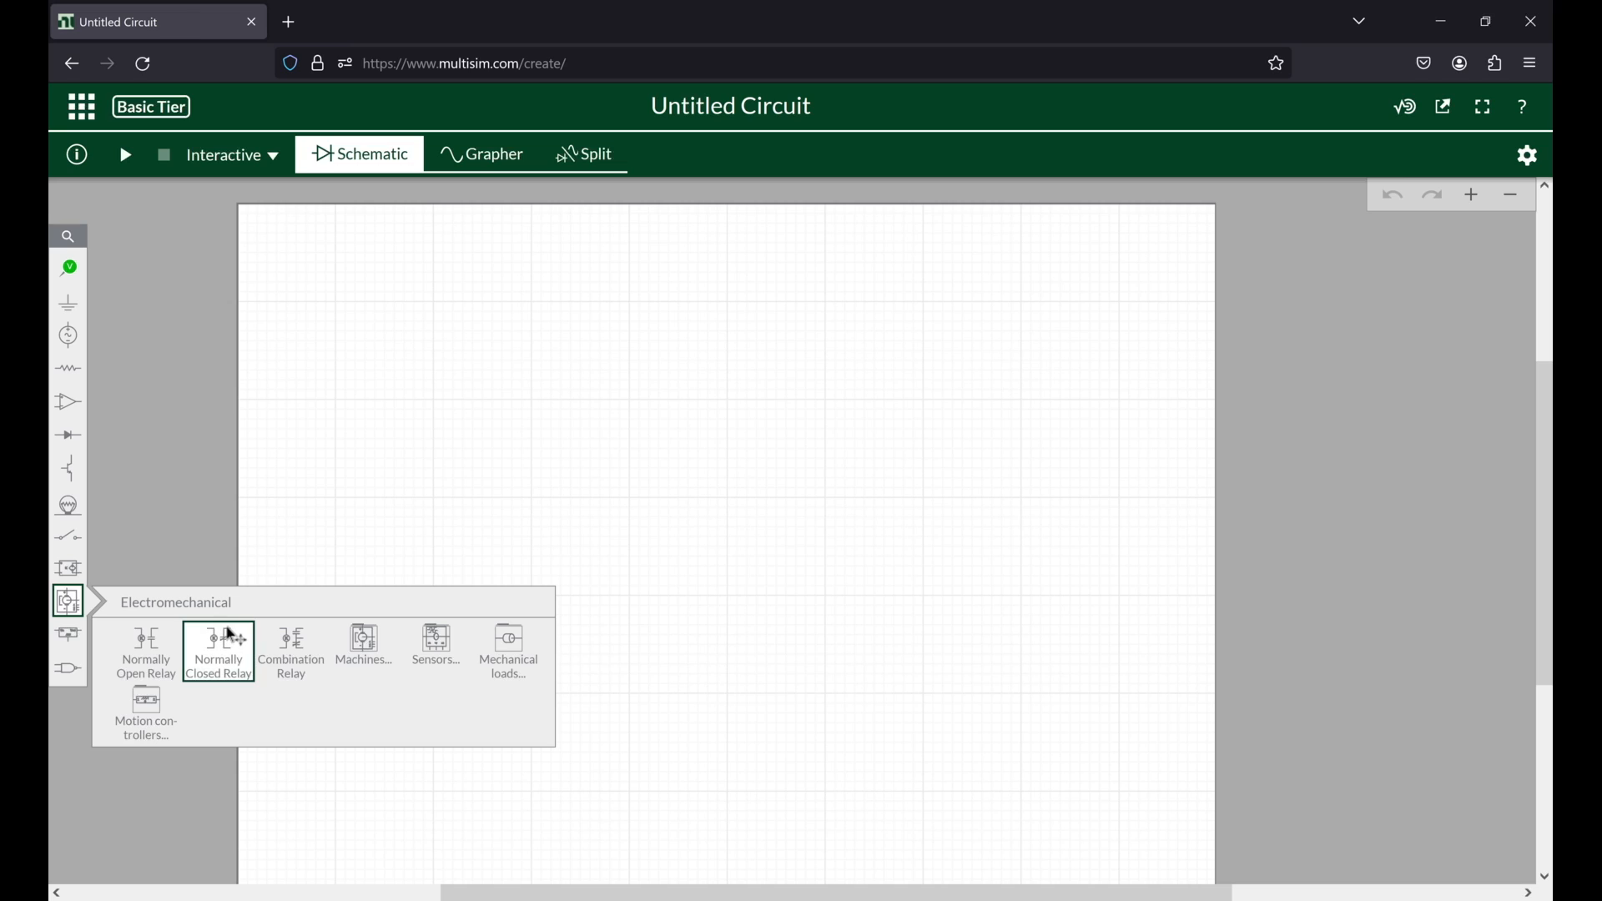
click(162, 716)
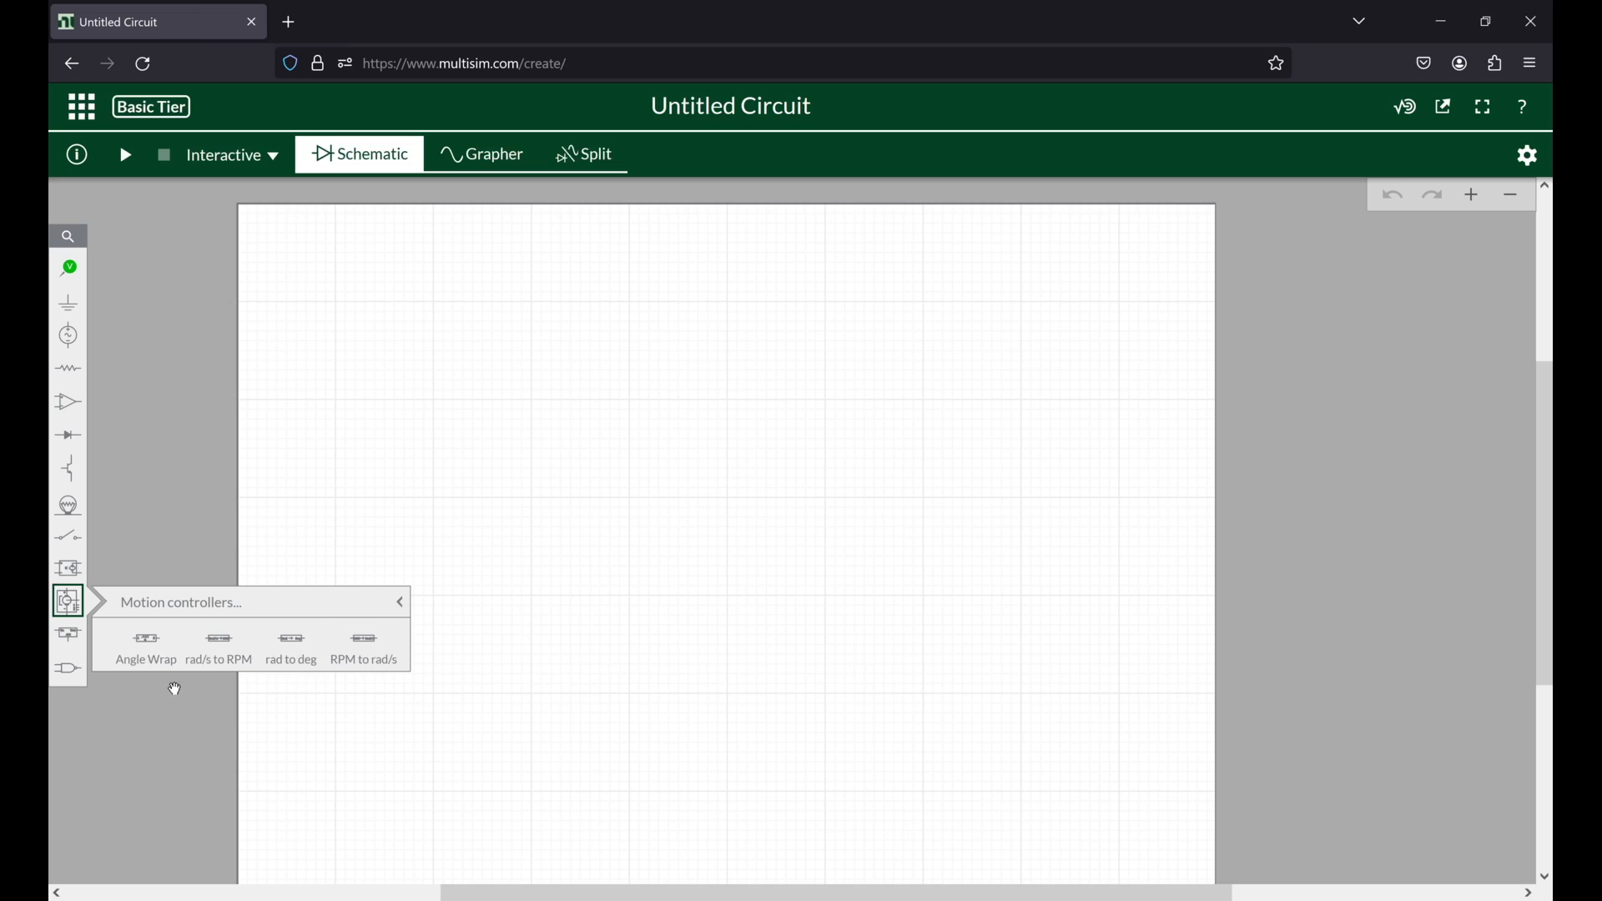
click(70, 600)
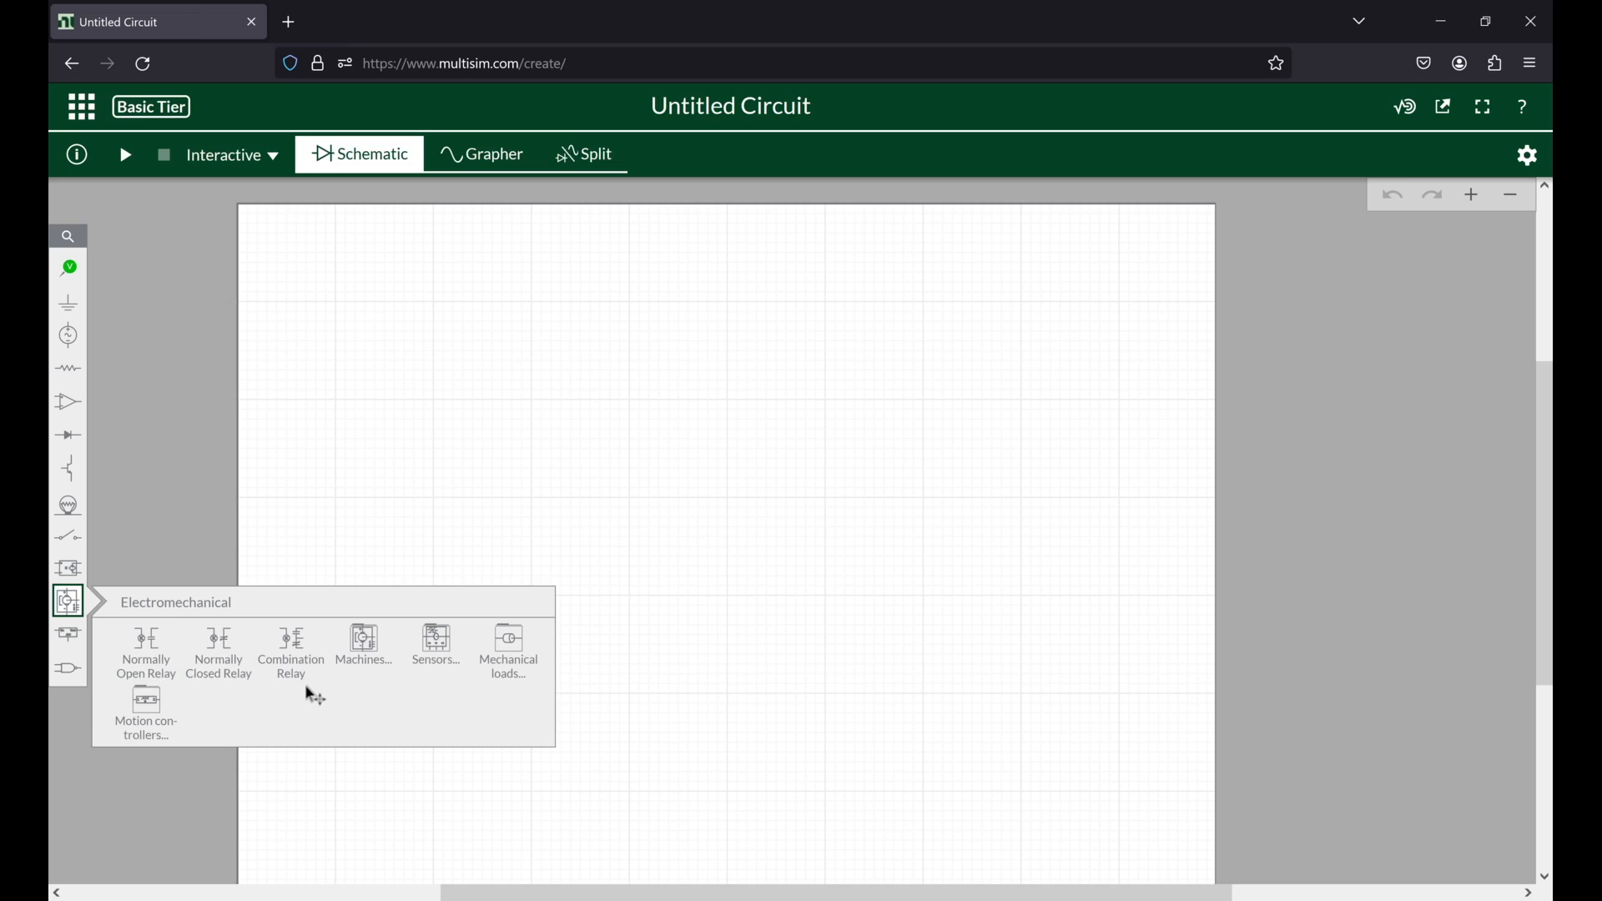
click(368, 657)
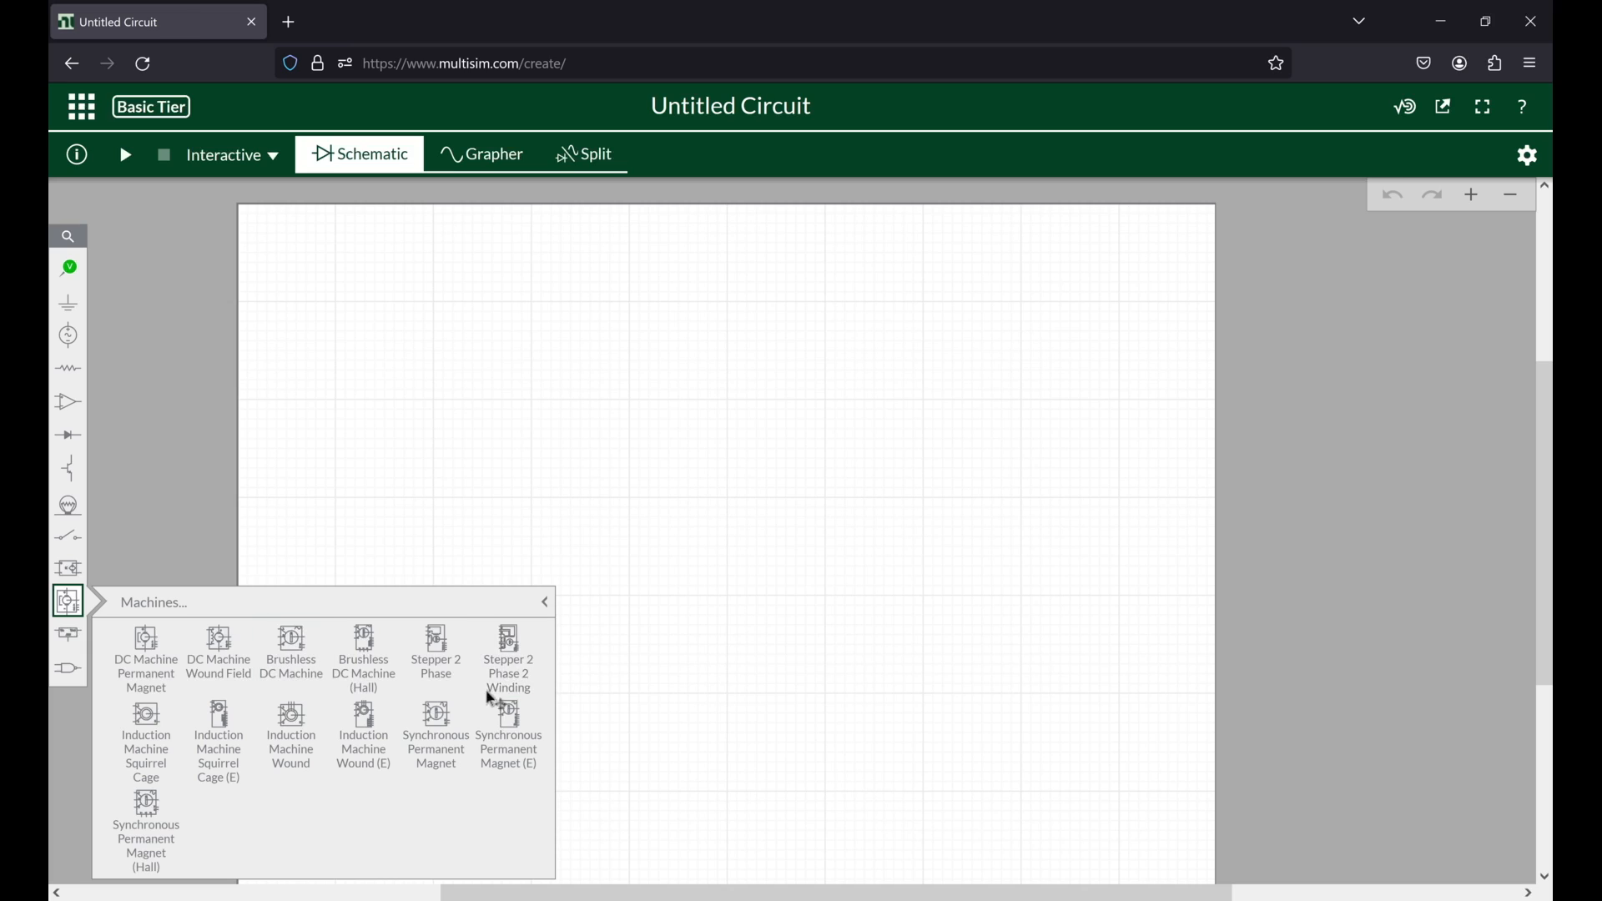
click(78, 646)
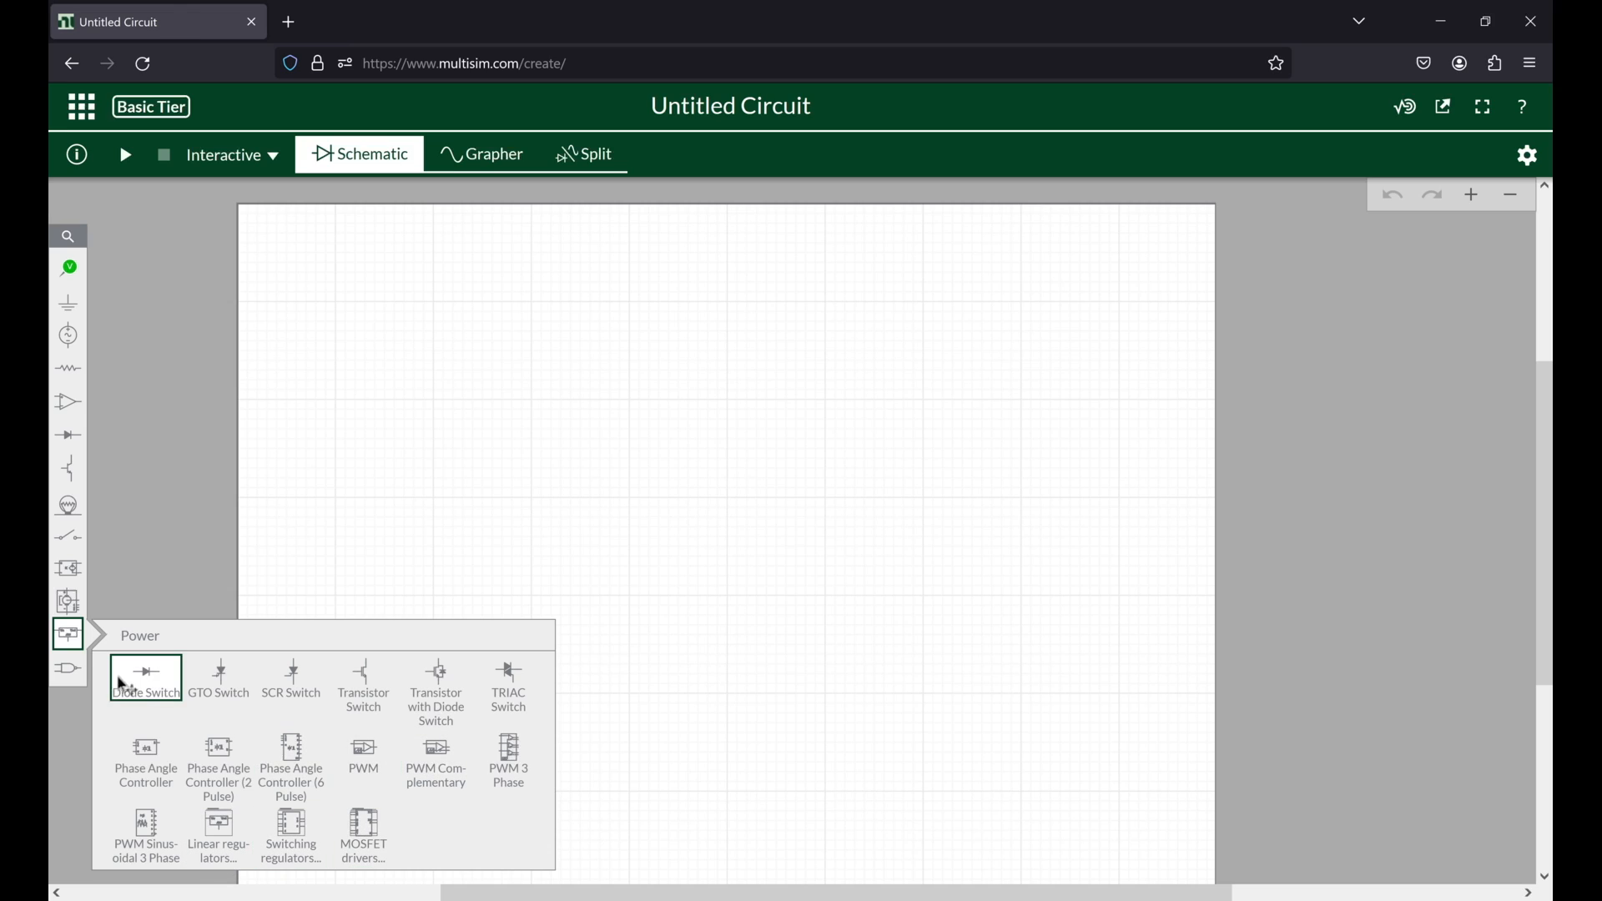
click(72, 670)
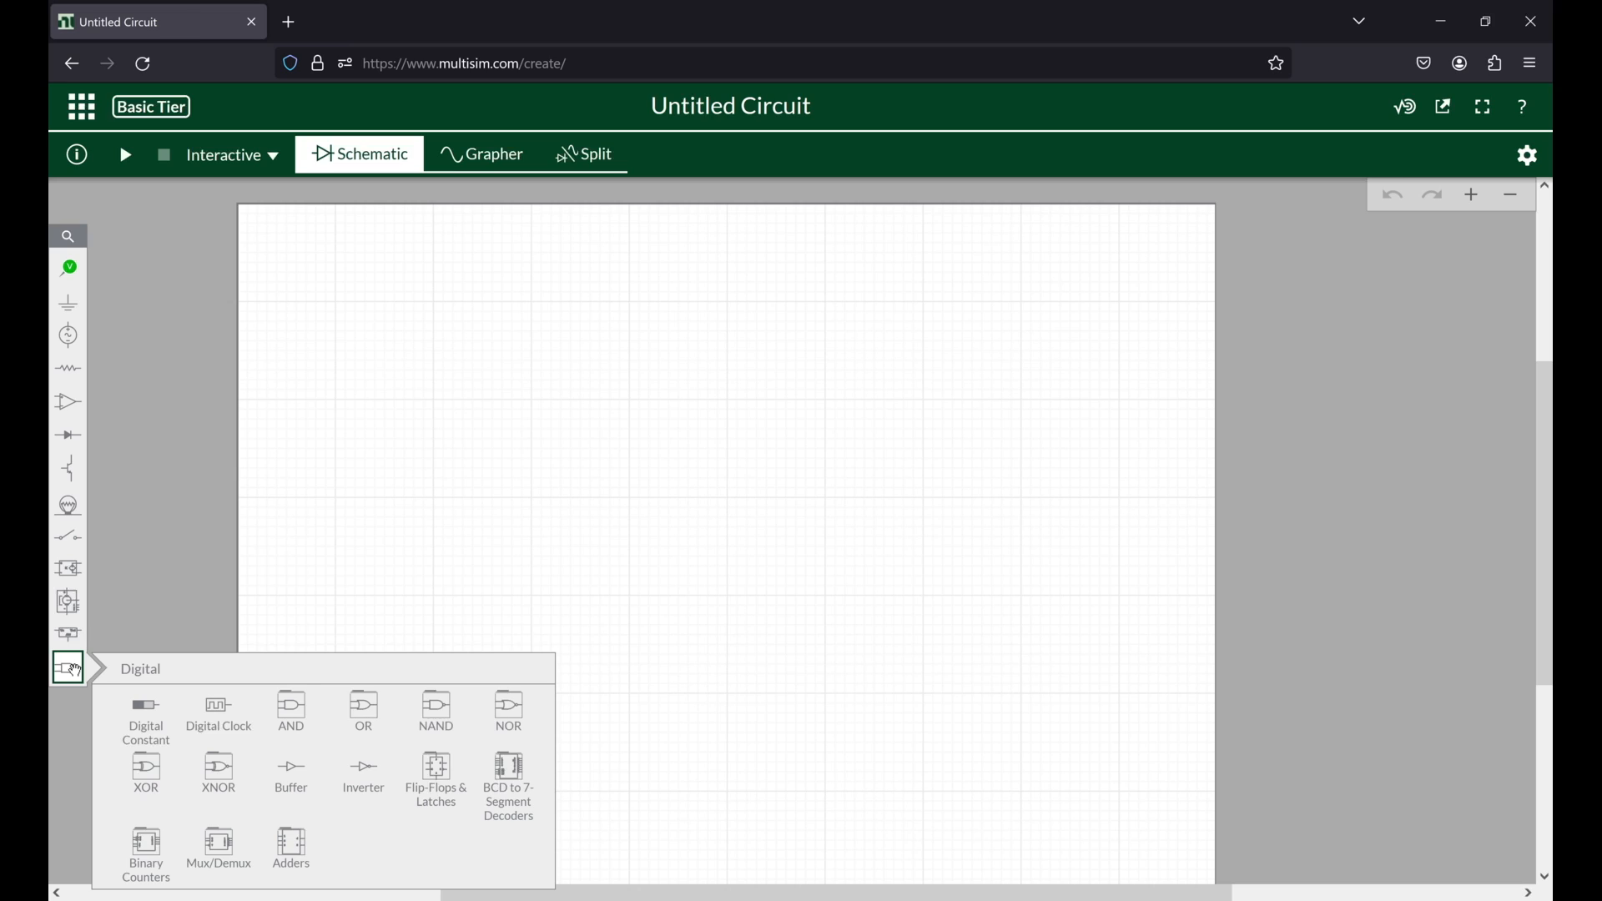
Step: Place a horizontal resistor in the upper middle of the schematic sheet
click(68, 375)
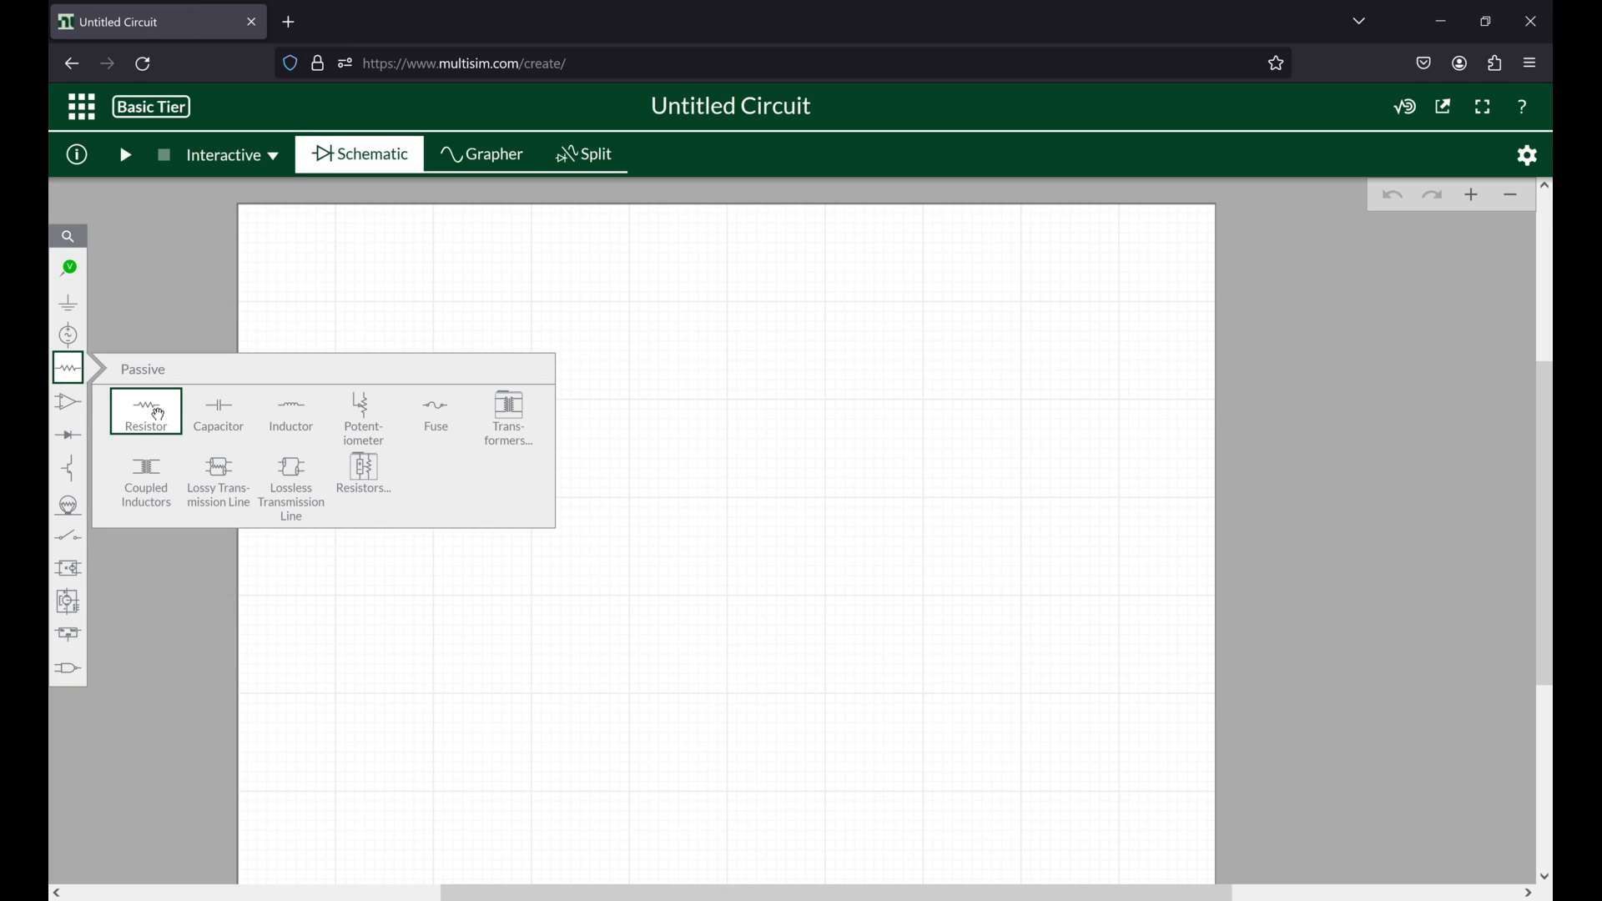
click(163, 424)
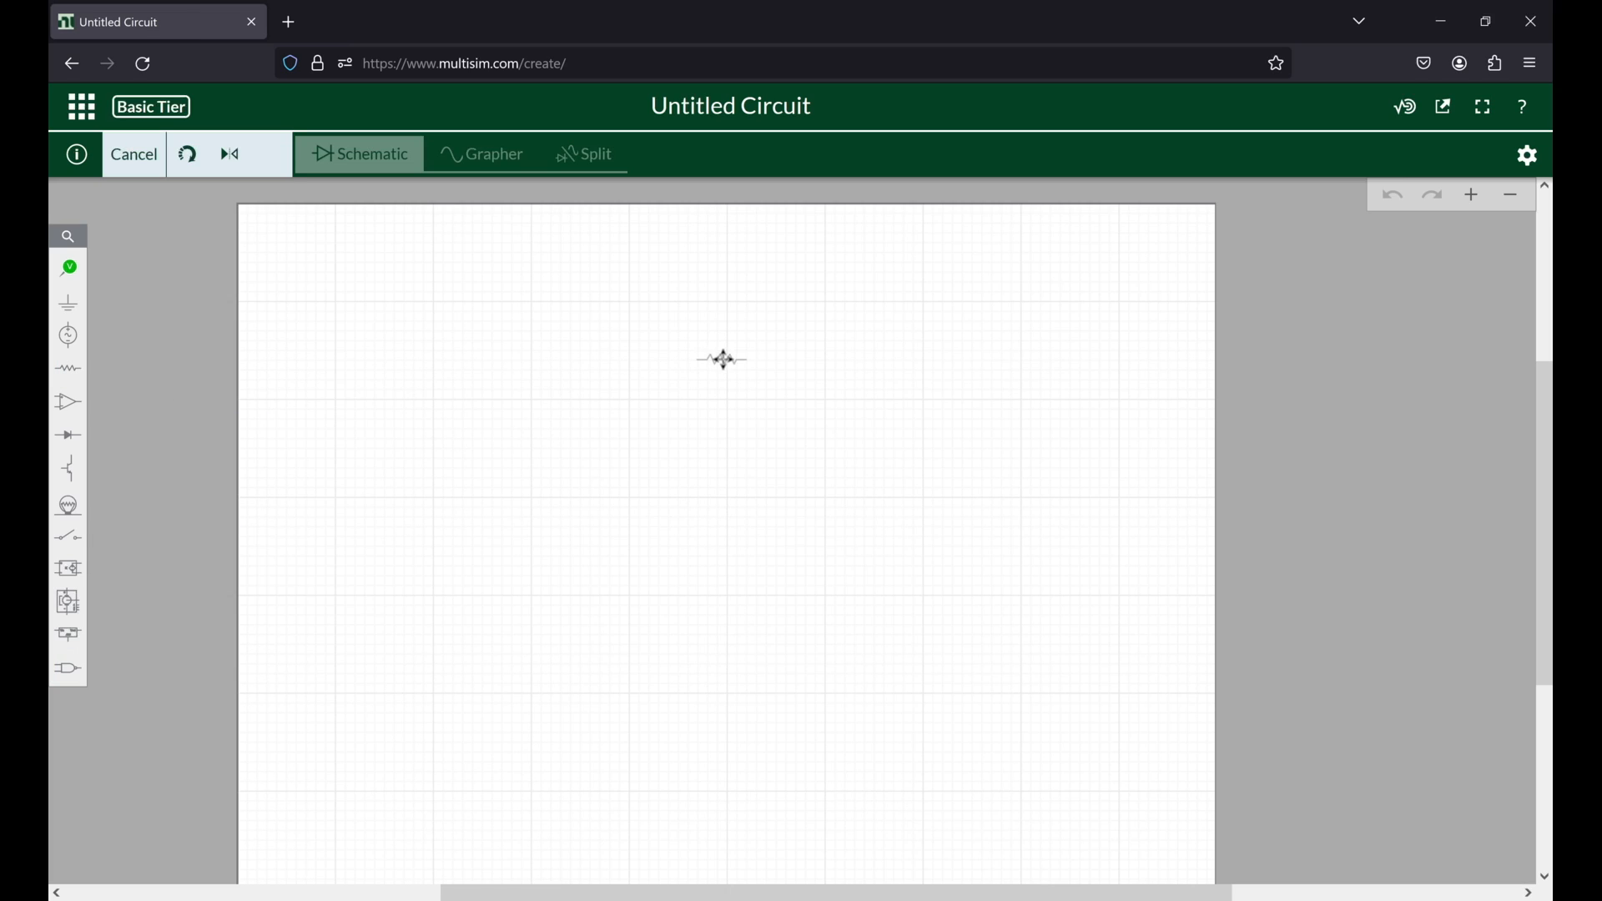
click(724, 360)
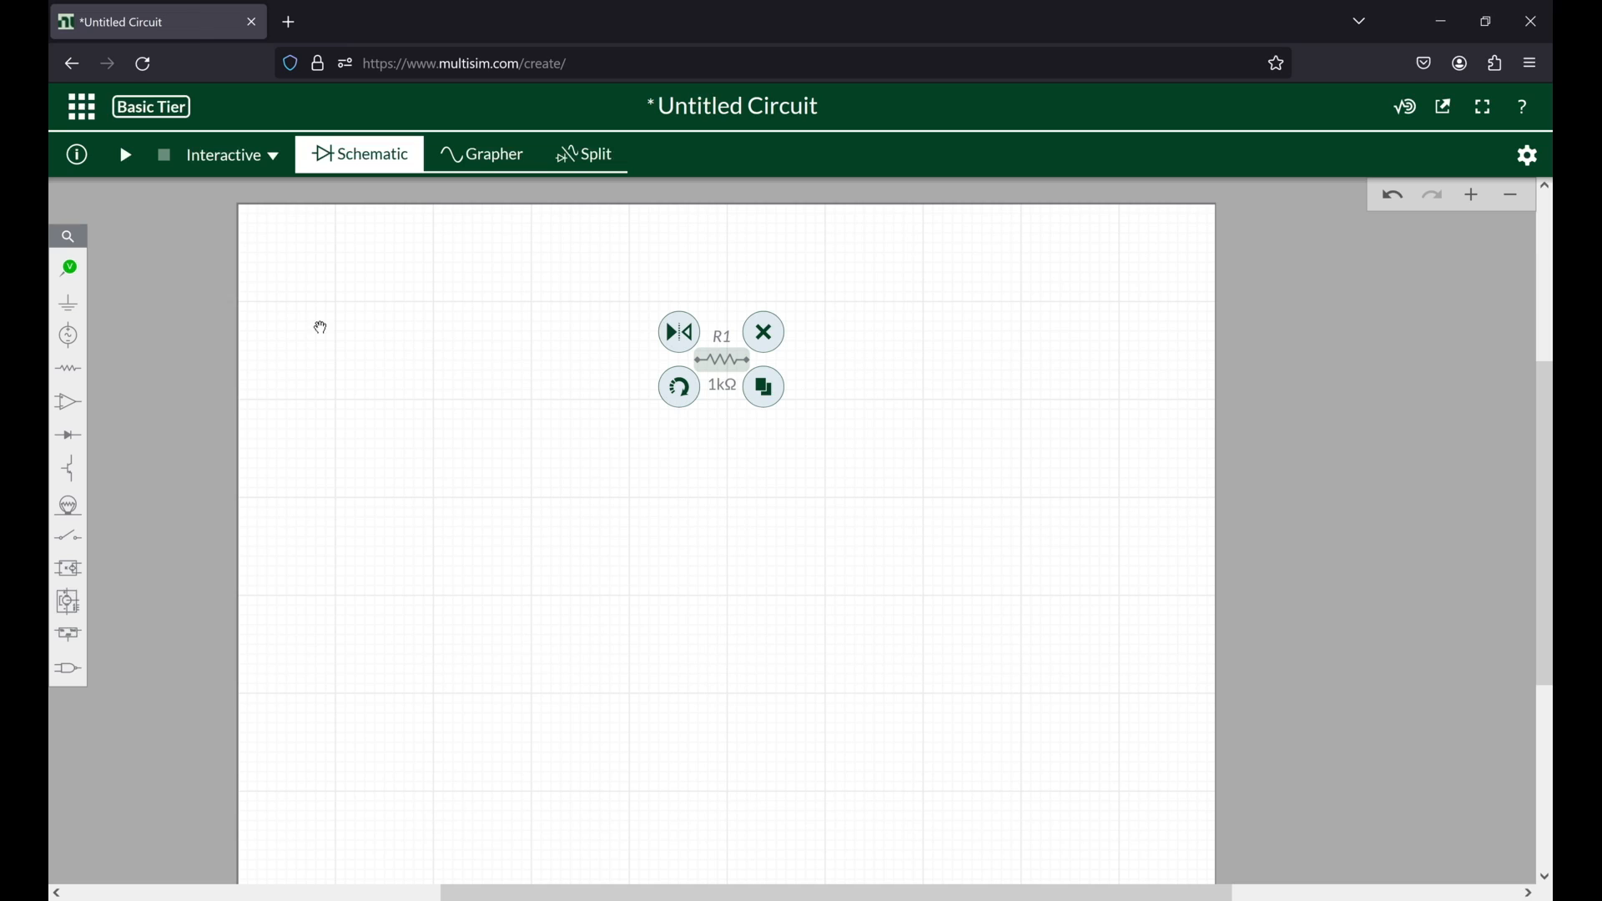
Step: Place a DC voltage source (VCC) and position it below and to the left of resistor R1
click(80, 344)
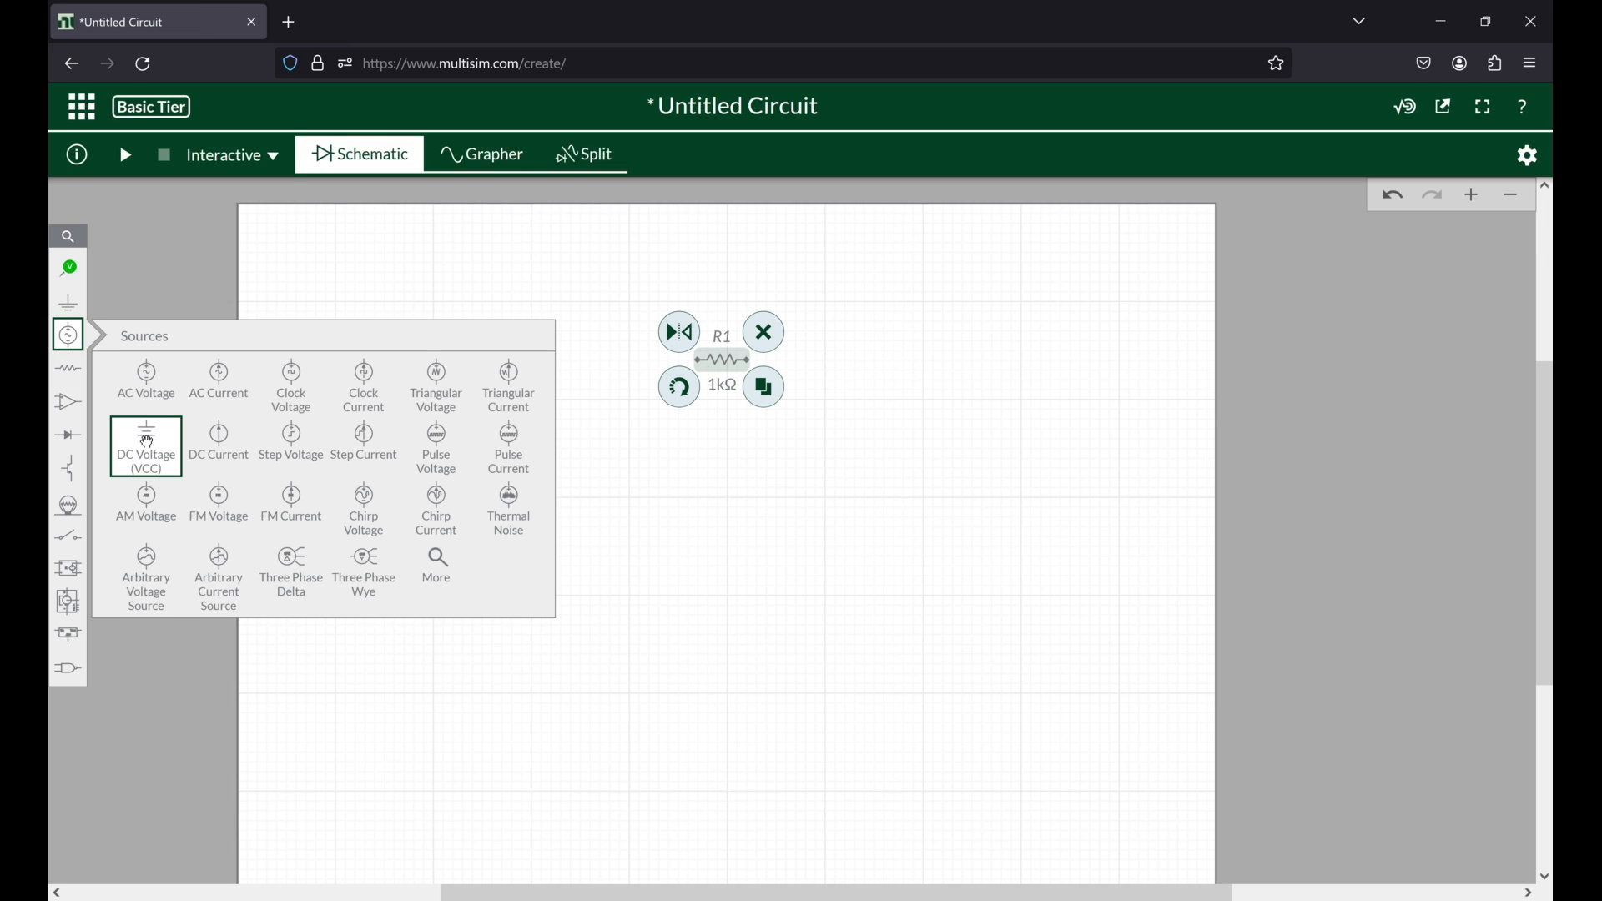
click(147, 442)
click(671, 418)
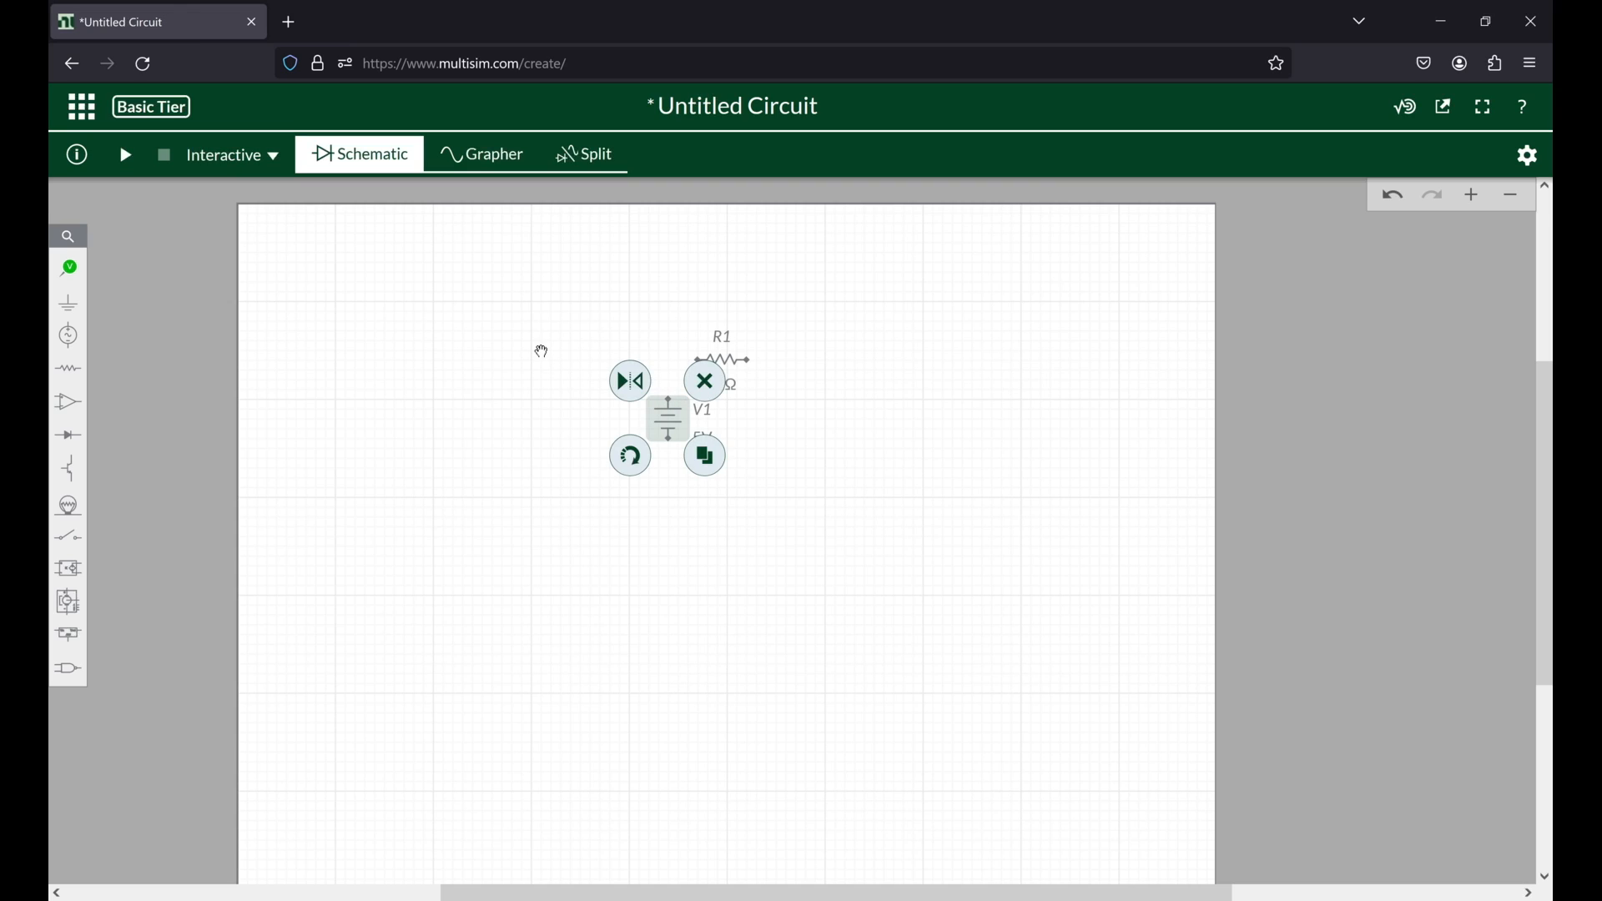
drag(614, 417, 617, 417)
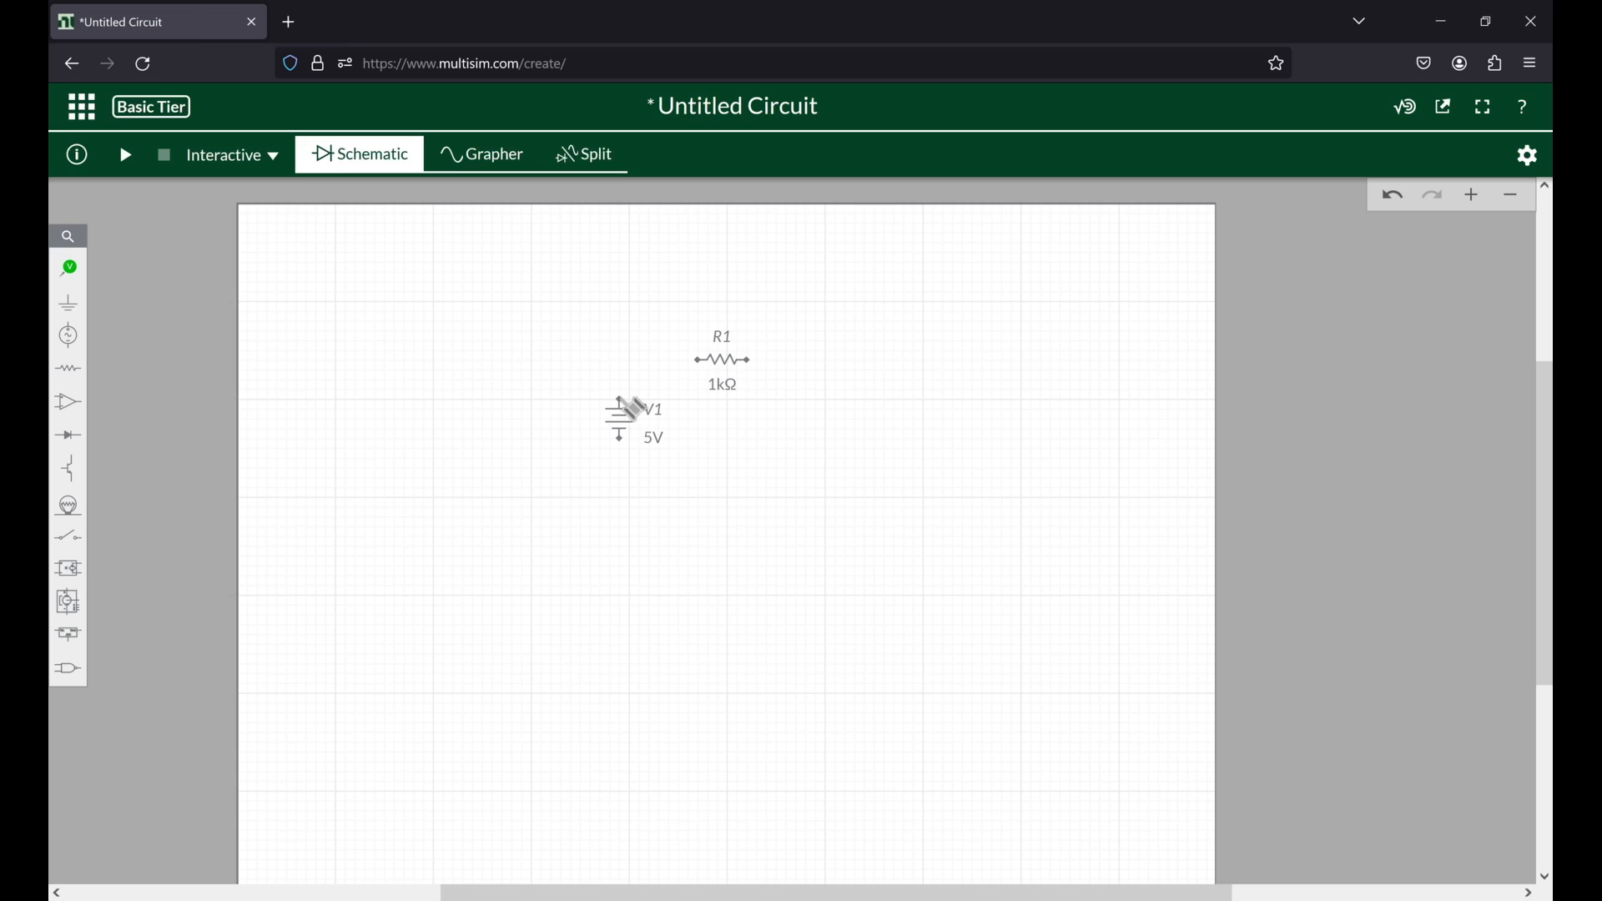
Step: Wire V1 and R1 into a closed loop, then shift the return wire's vertical segment outward, away from the source
click(635, 409)
click(702, 360)
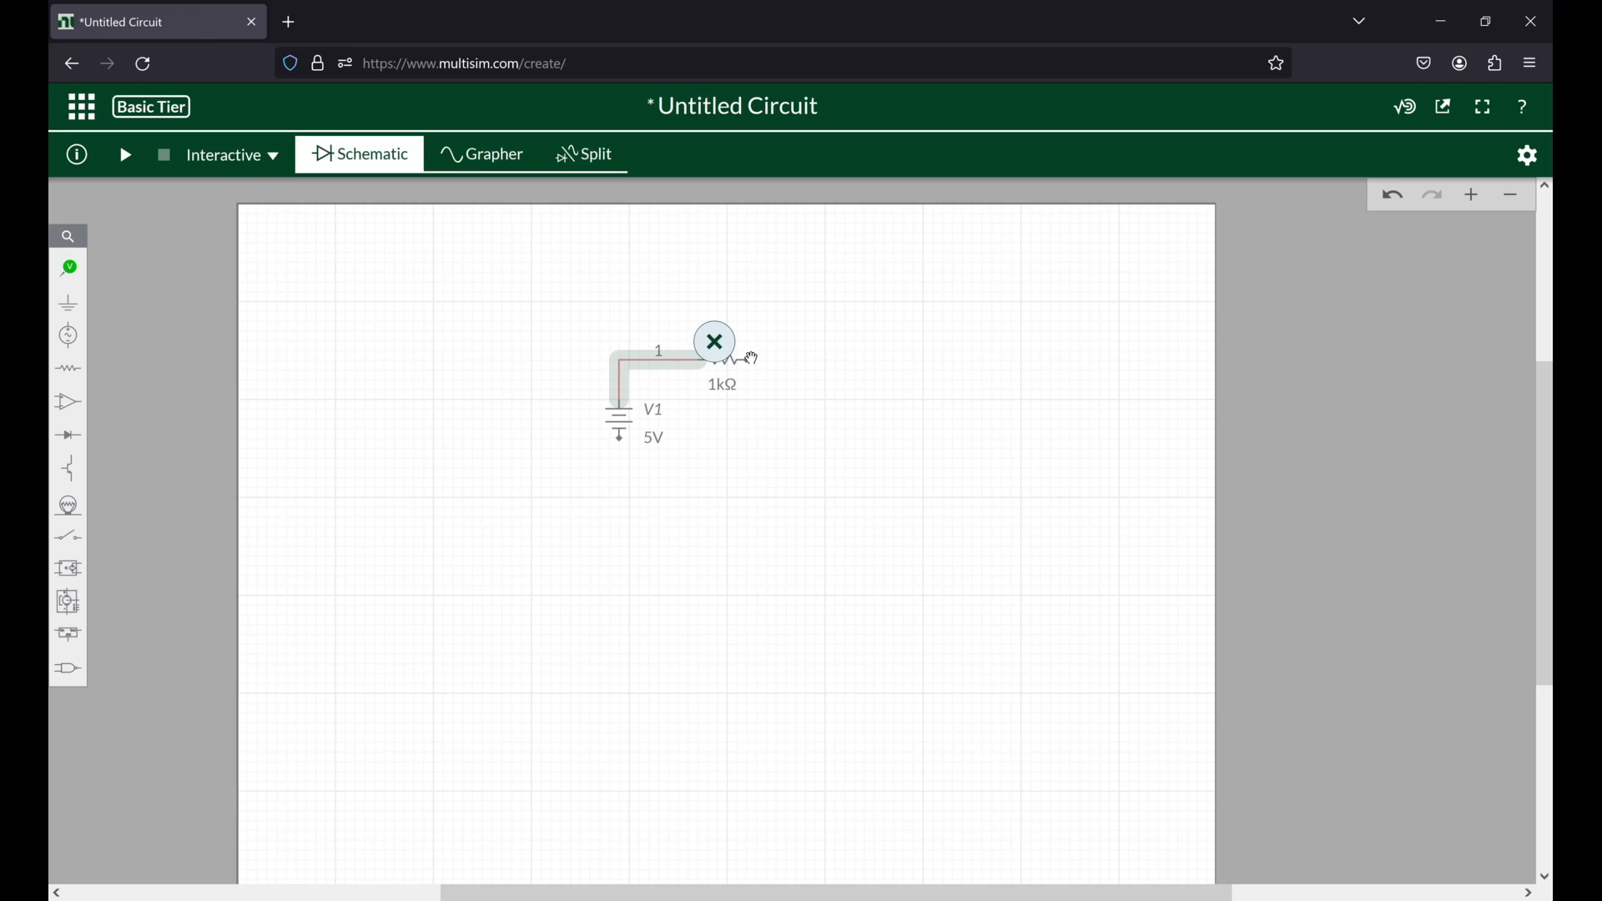
click(754, 361)
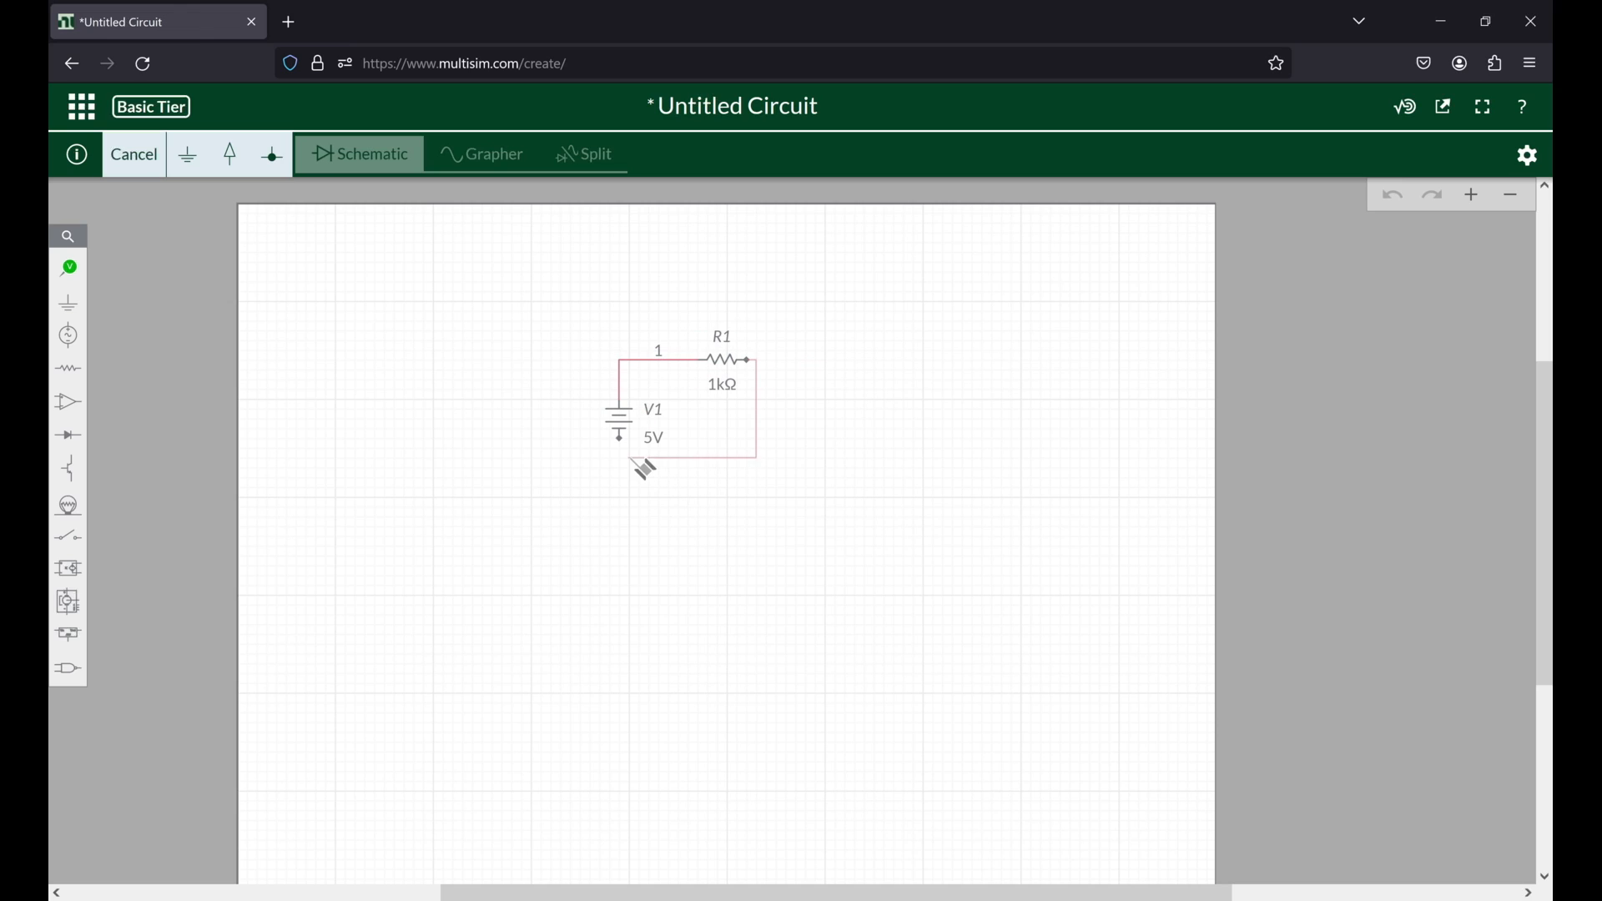
click(620, 438)
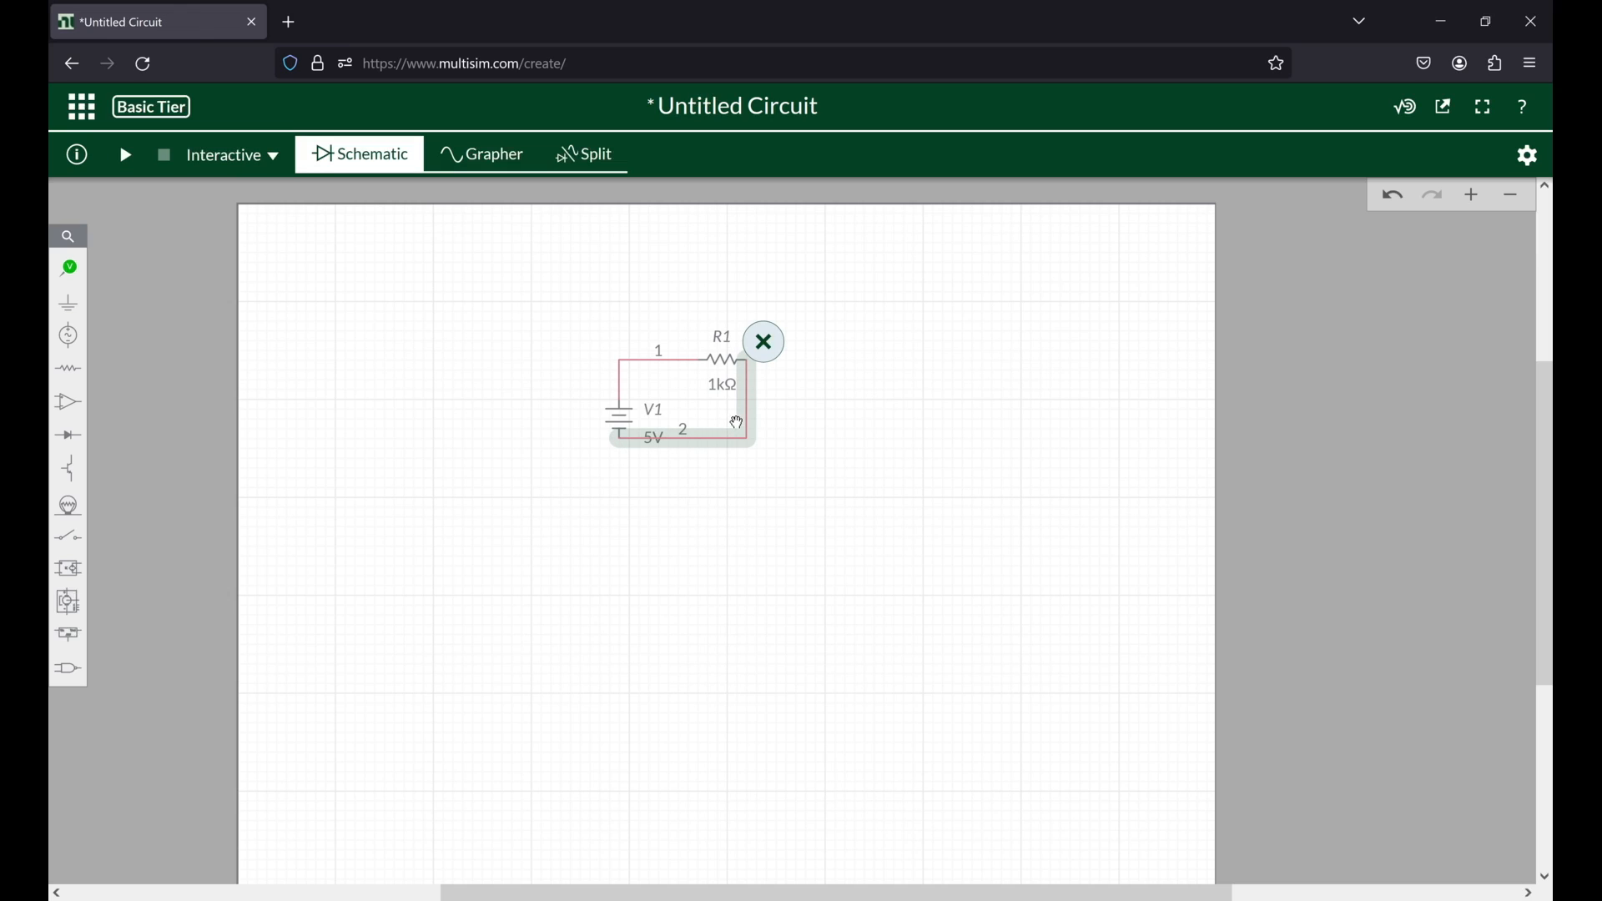
drag(747, 416, 821, 420)
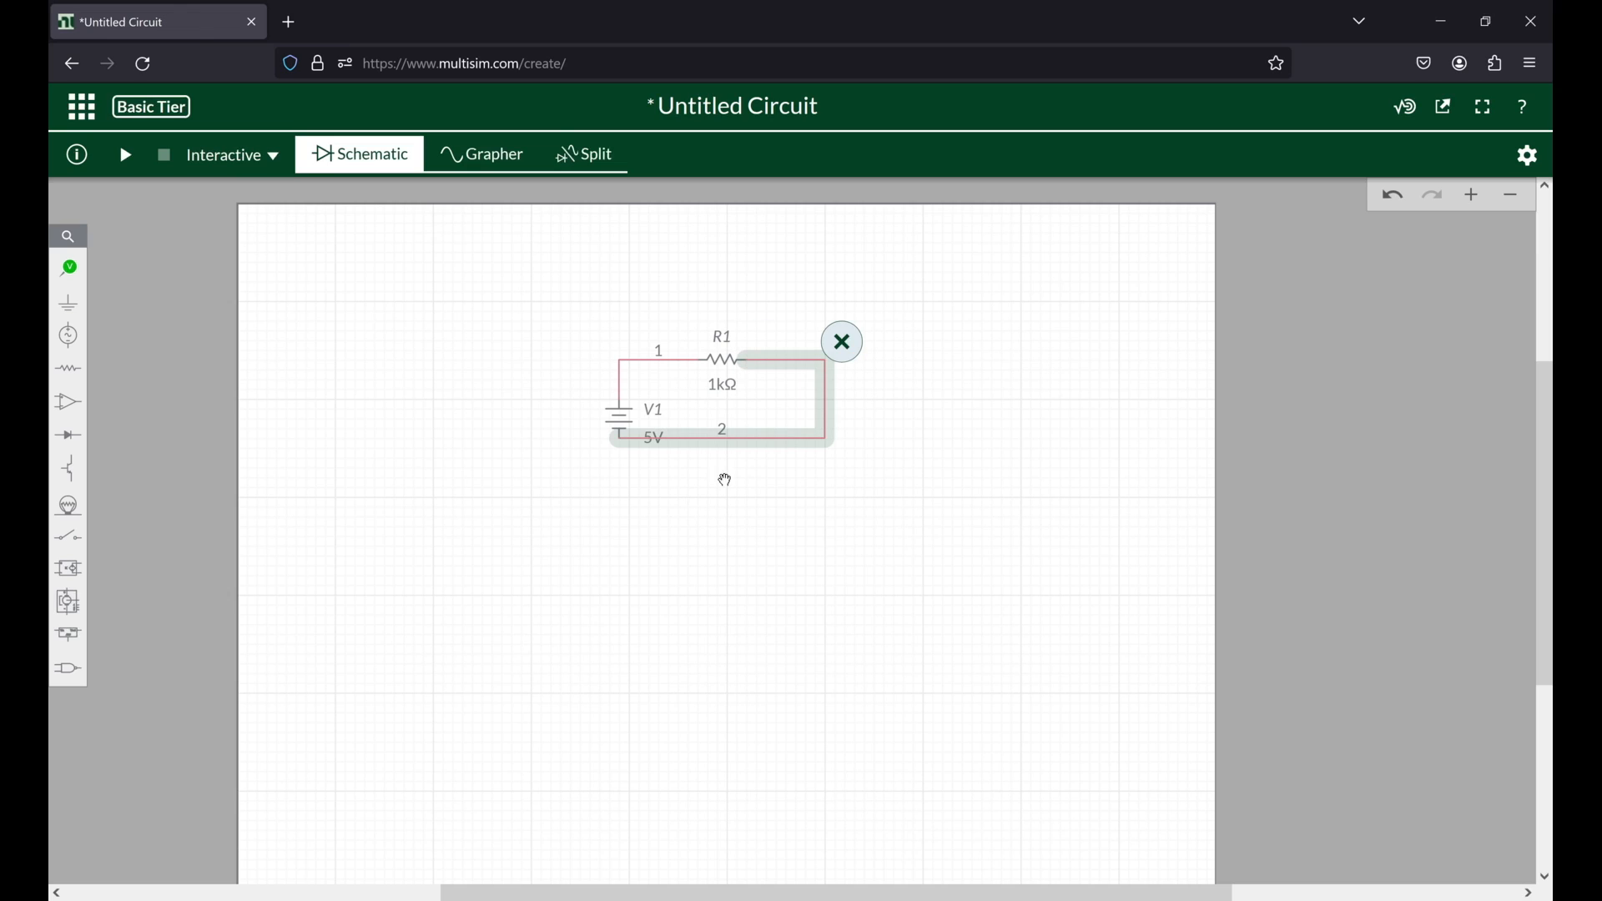
Step: Lower the return wire's horizontal run and attach a ground to it between V1 and the far corner
drag(756, 437, 756, 461)
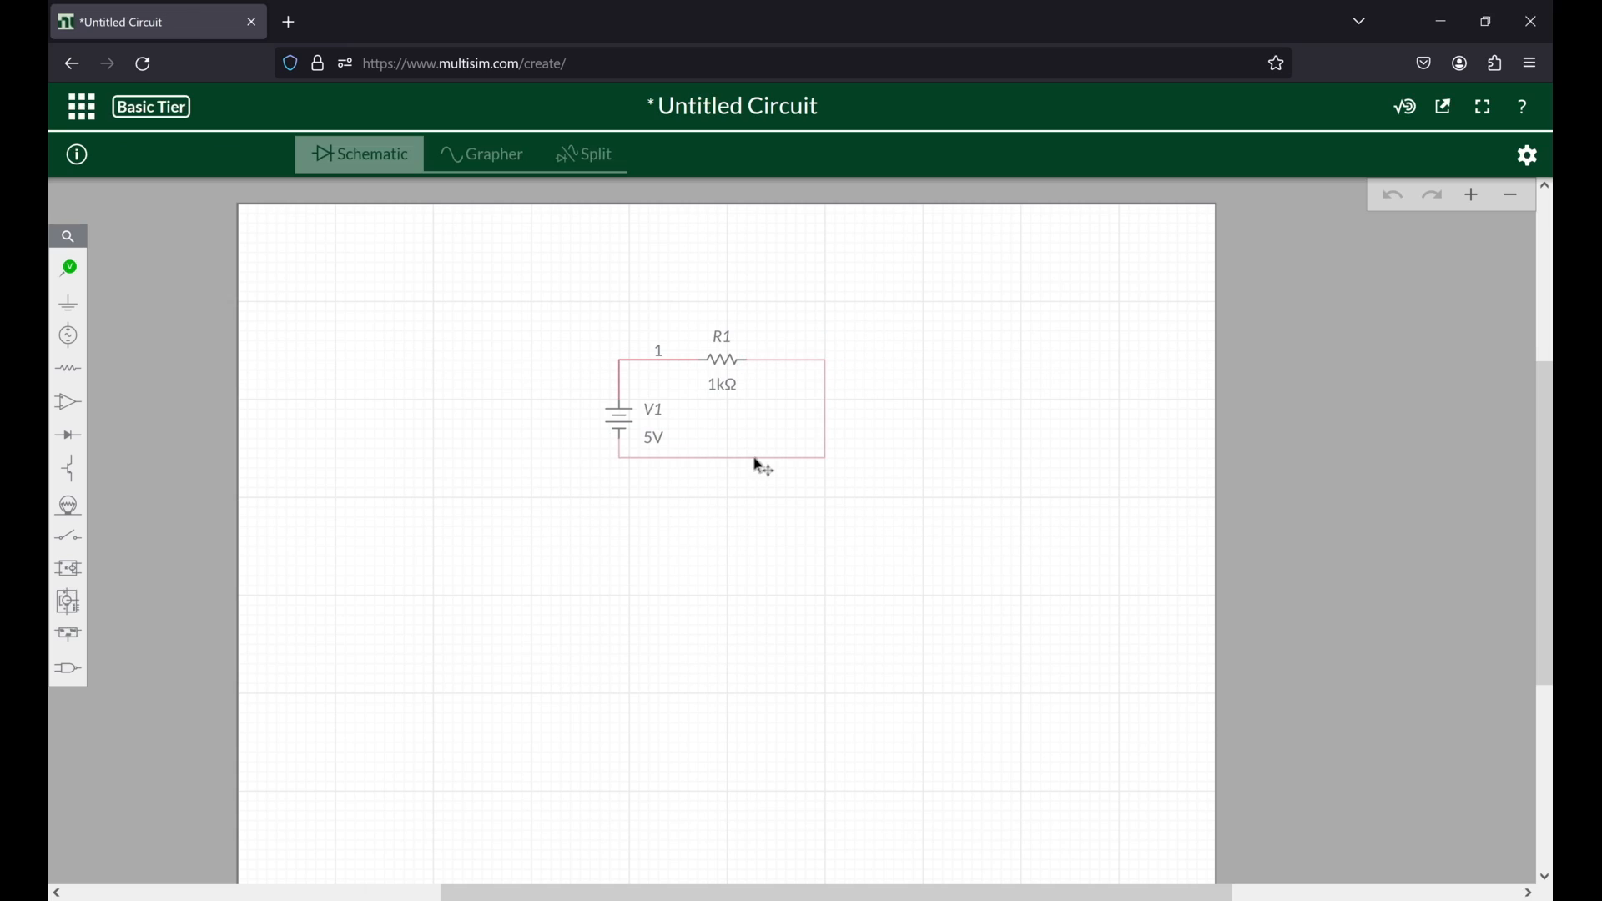
click(68, 303)
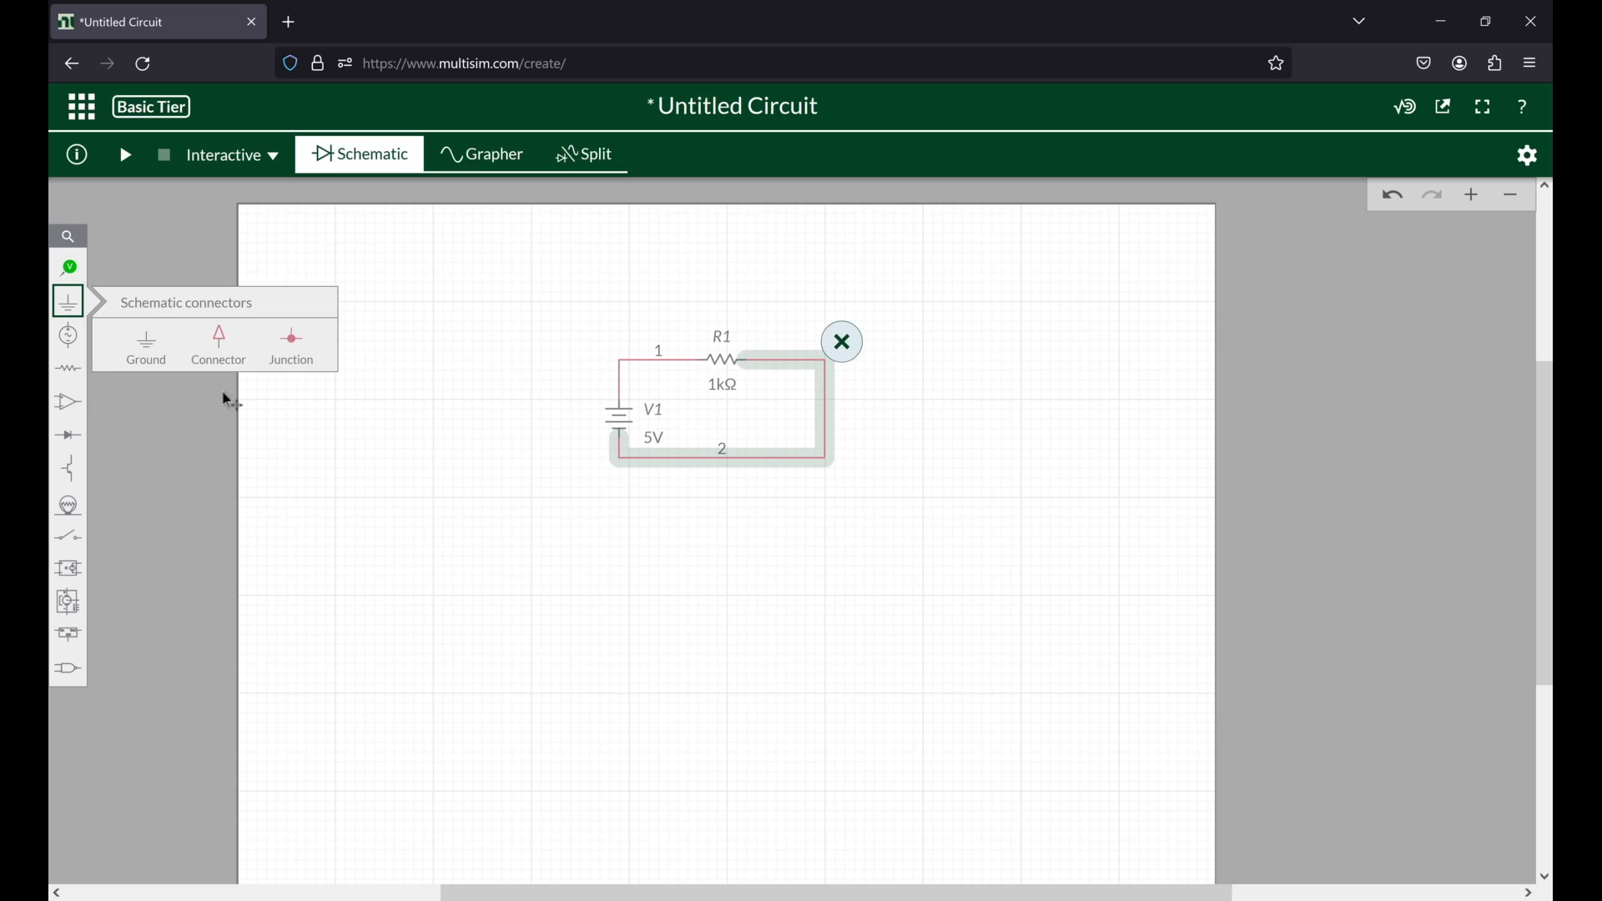
click(142, 339)
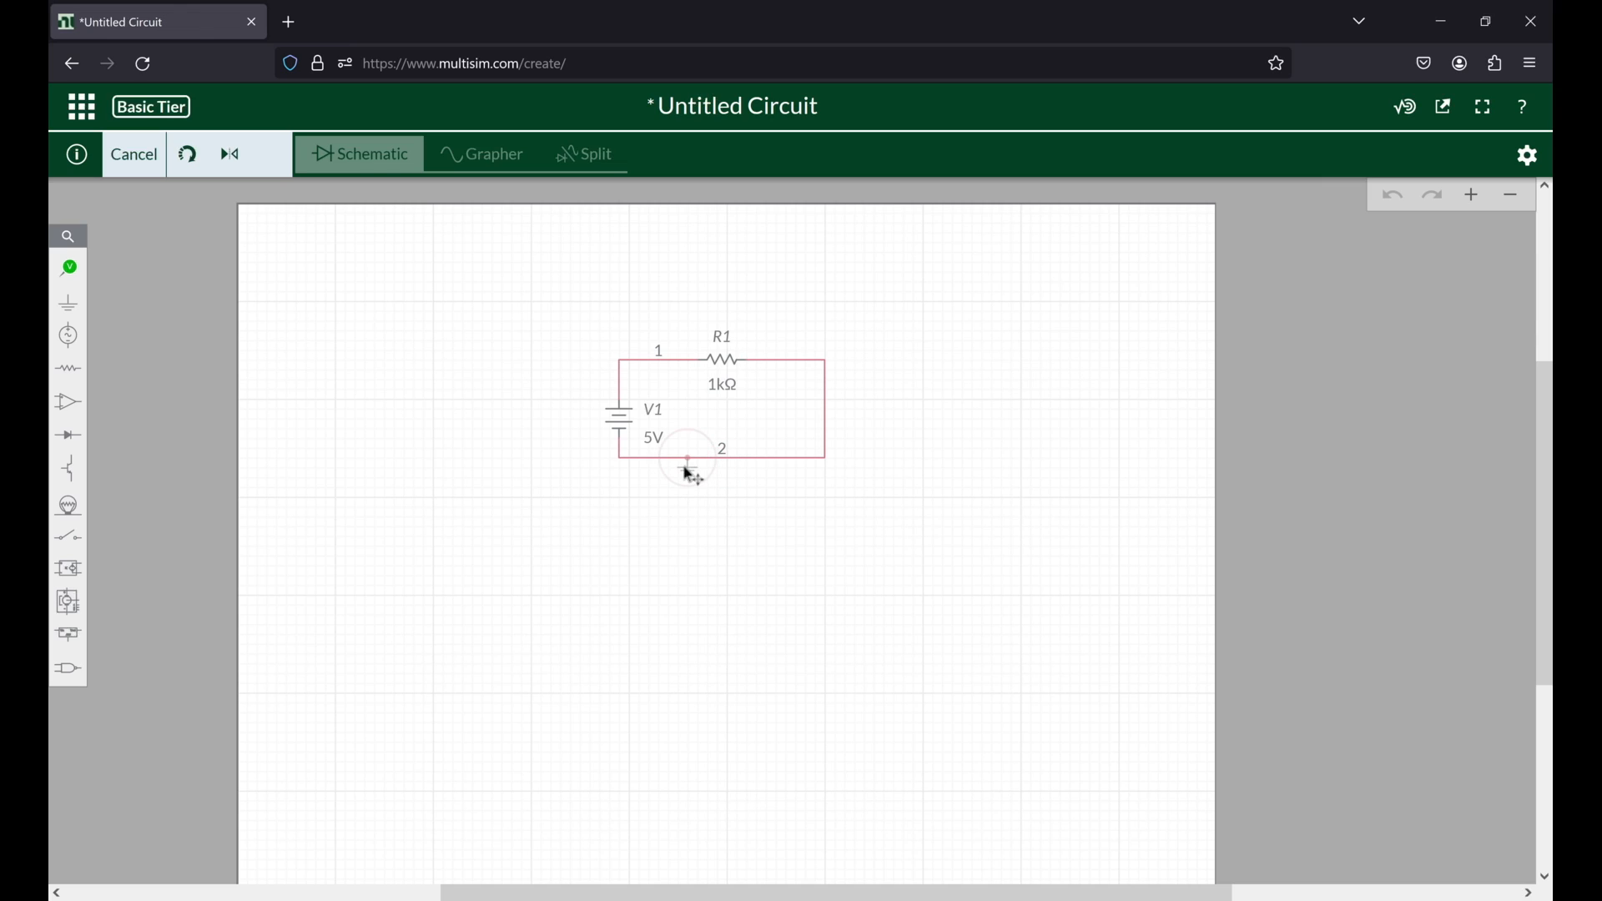
click(689, 469)
Step: Examine the properties of resistor R1 with its temperature effects, those of source V1, and the document's simulation, logic level and sheet settings
click(718, 361)
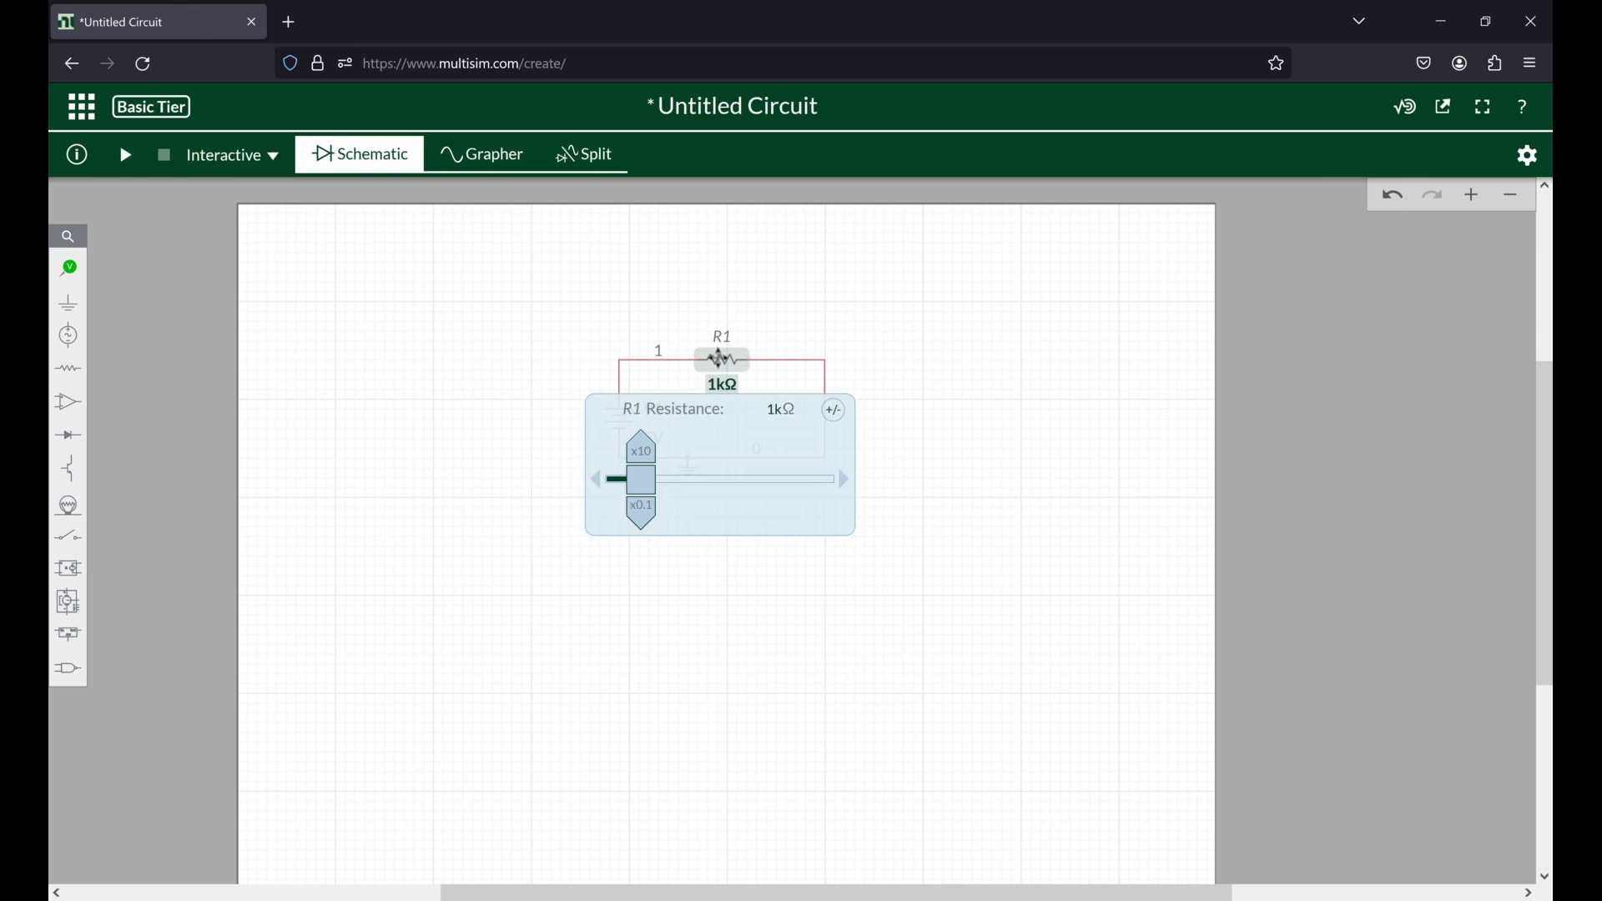
click(717, 360)
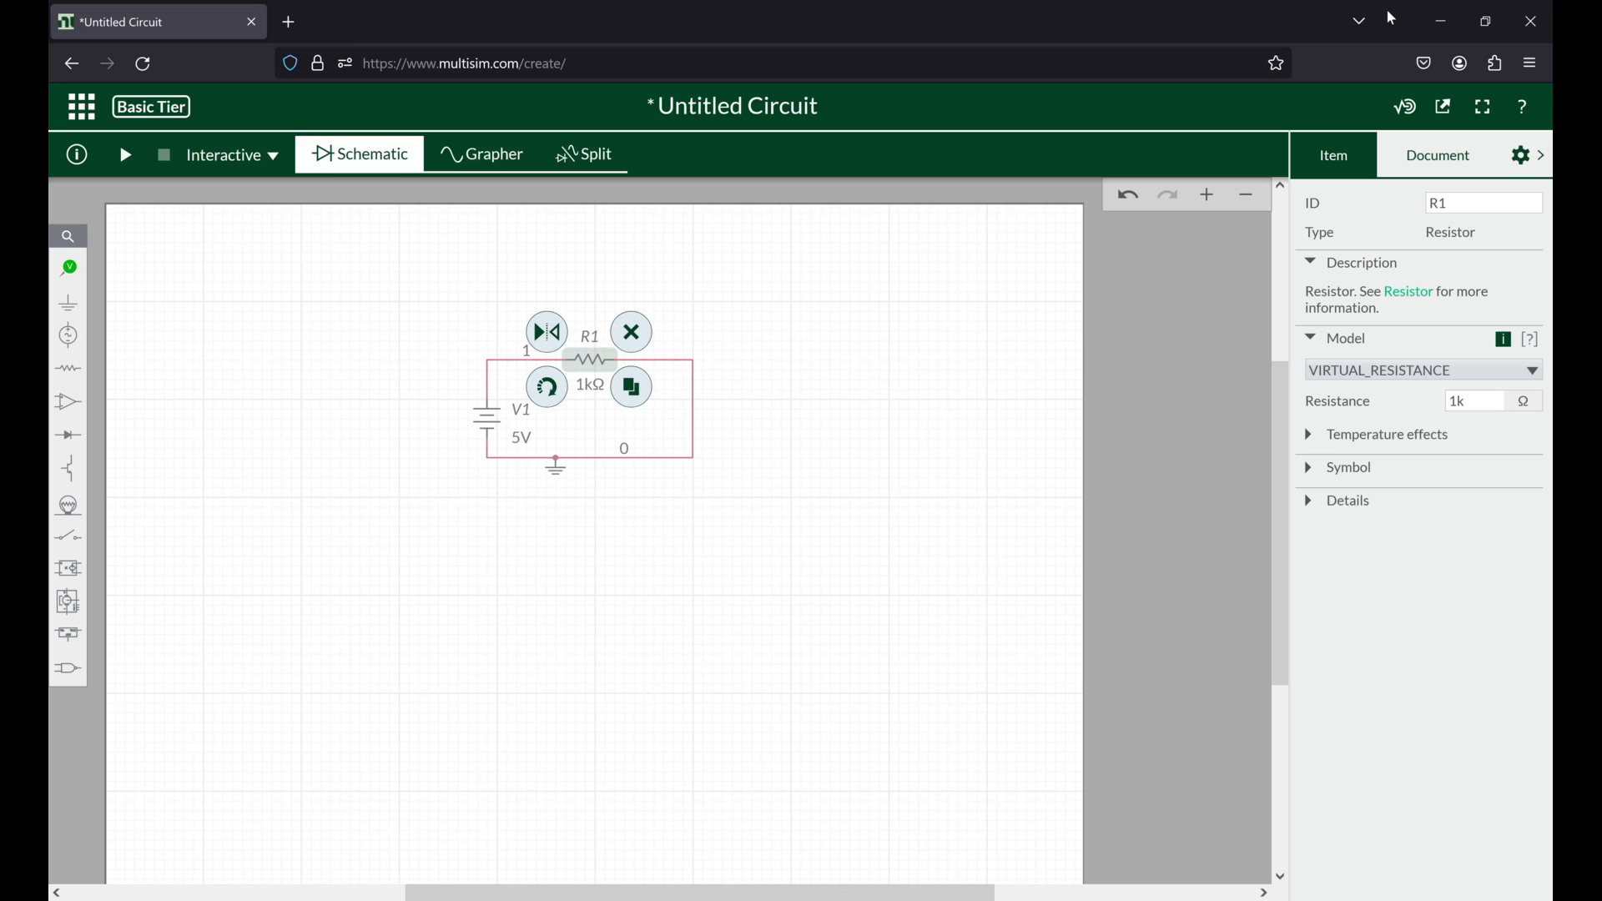
click(1315, 434)
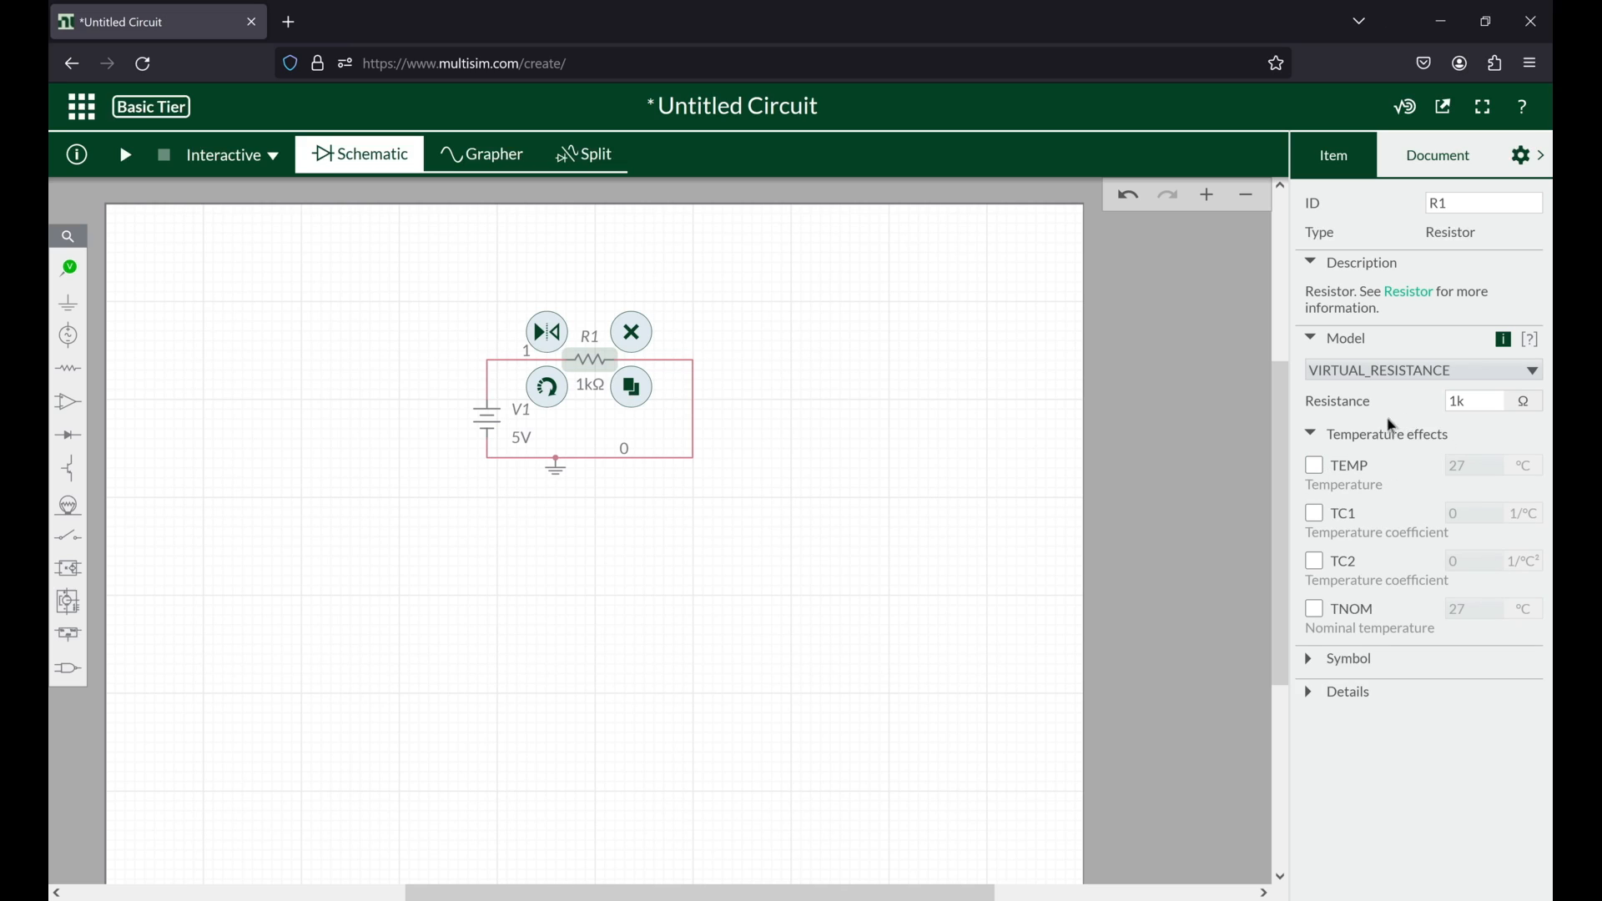
click(1498, 404)
double_click(1499, 403)
click(487, 416)
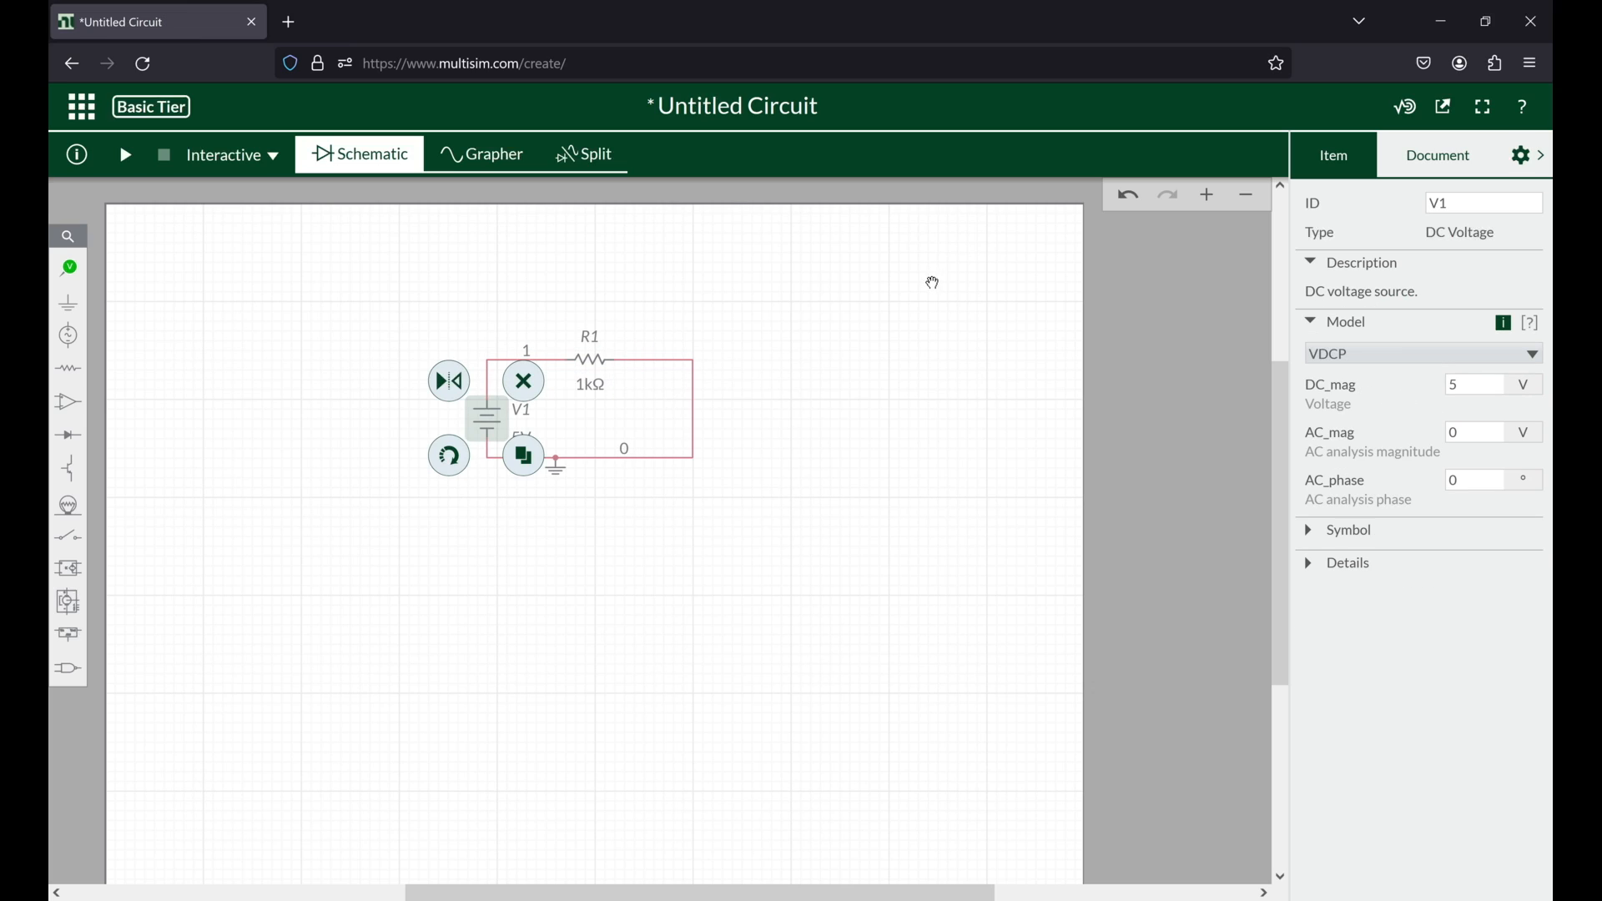
click(1430, 167)
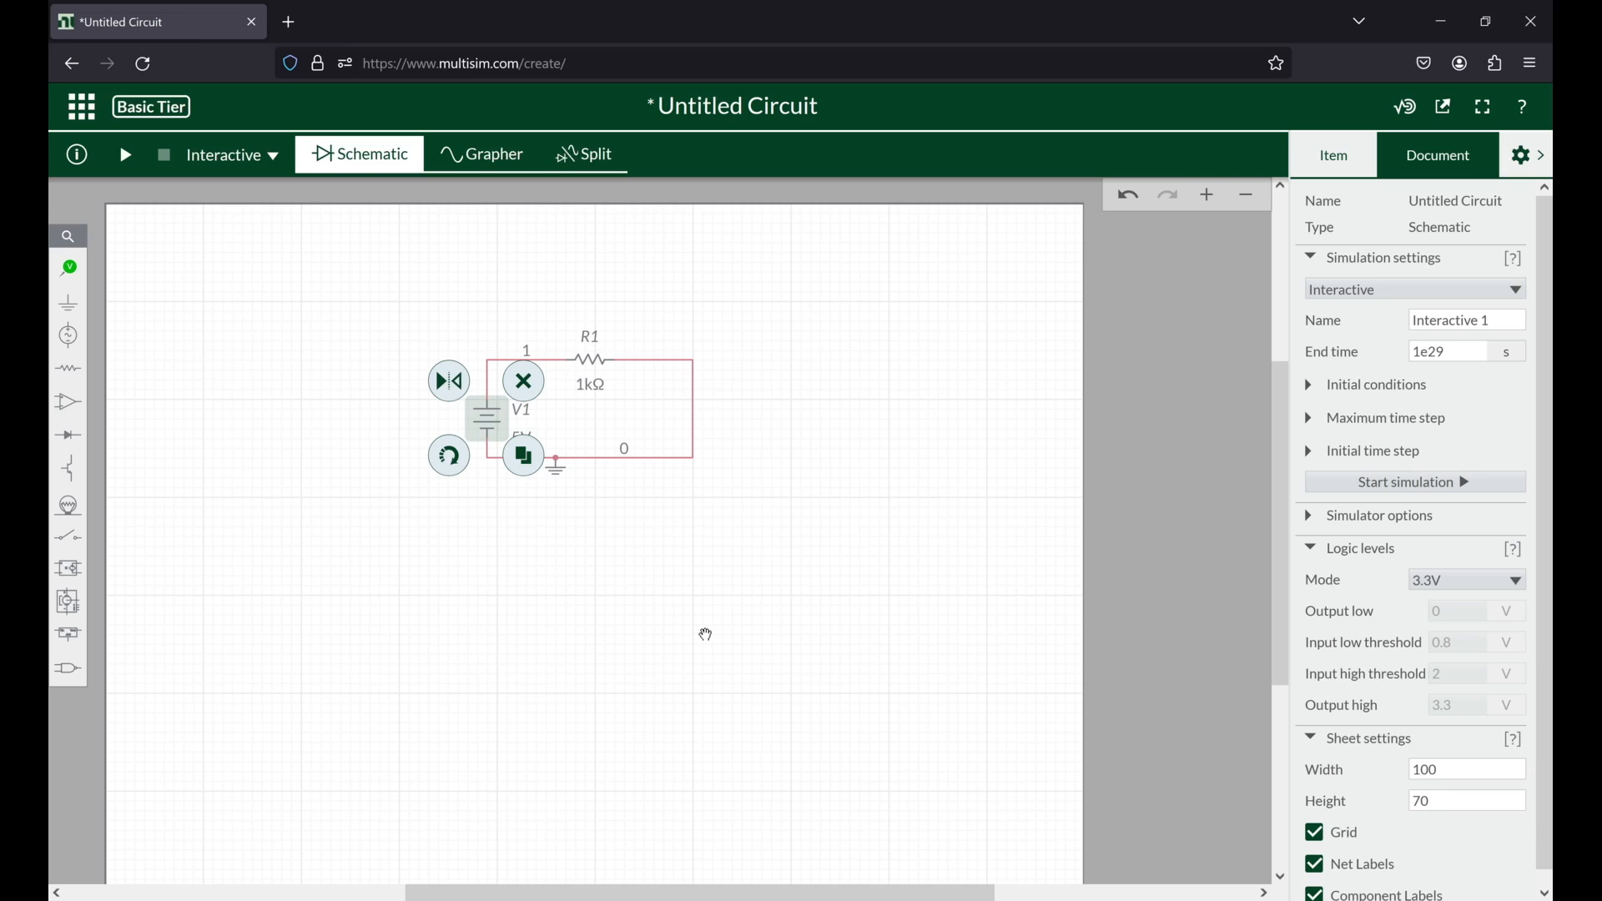
click(684, 249)
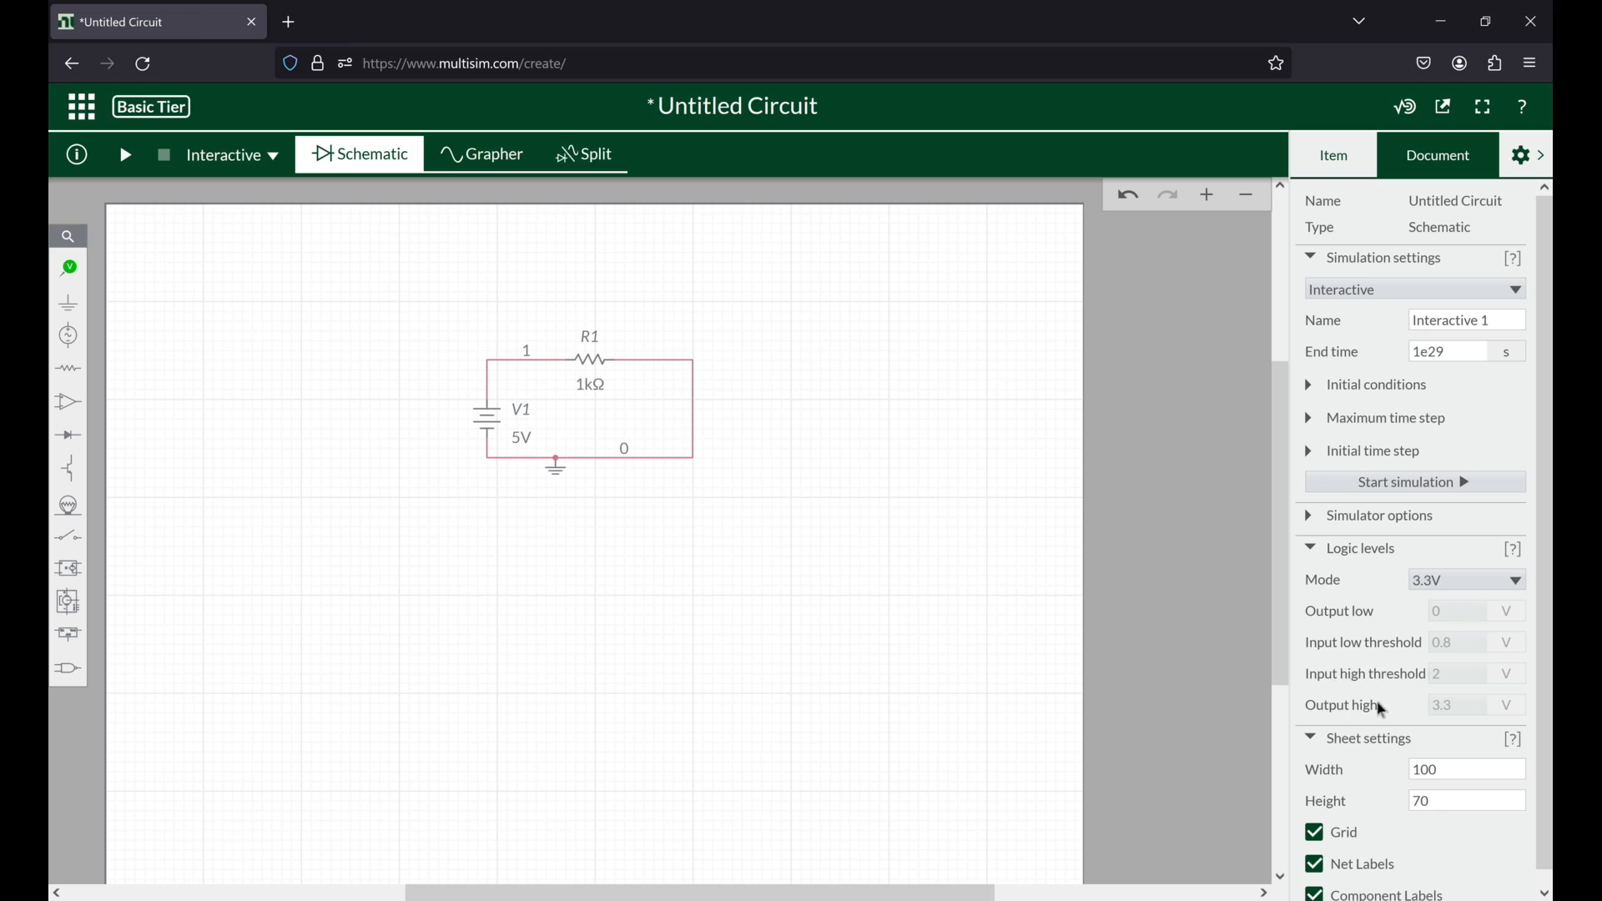
scroll(1369, 718, down, 1)
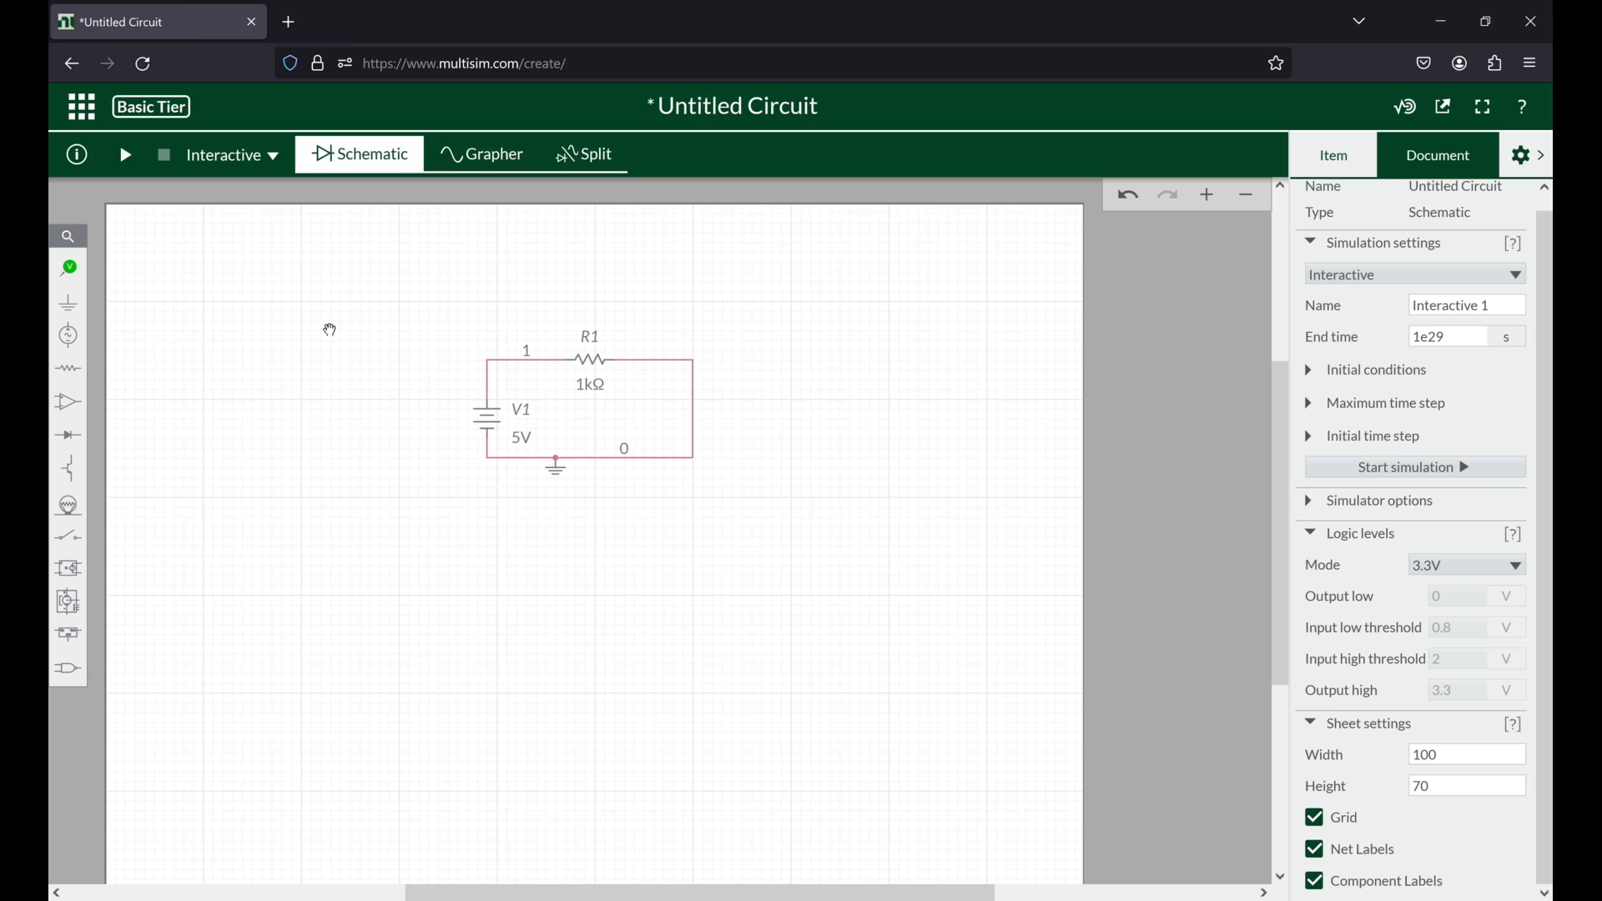
Step: Place a voltage probe on the V1 side of R1 and its voltage reference on the resistor's other side
click(79, 278)
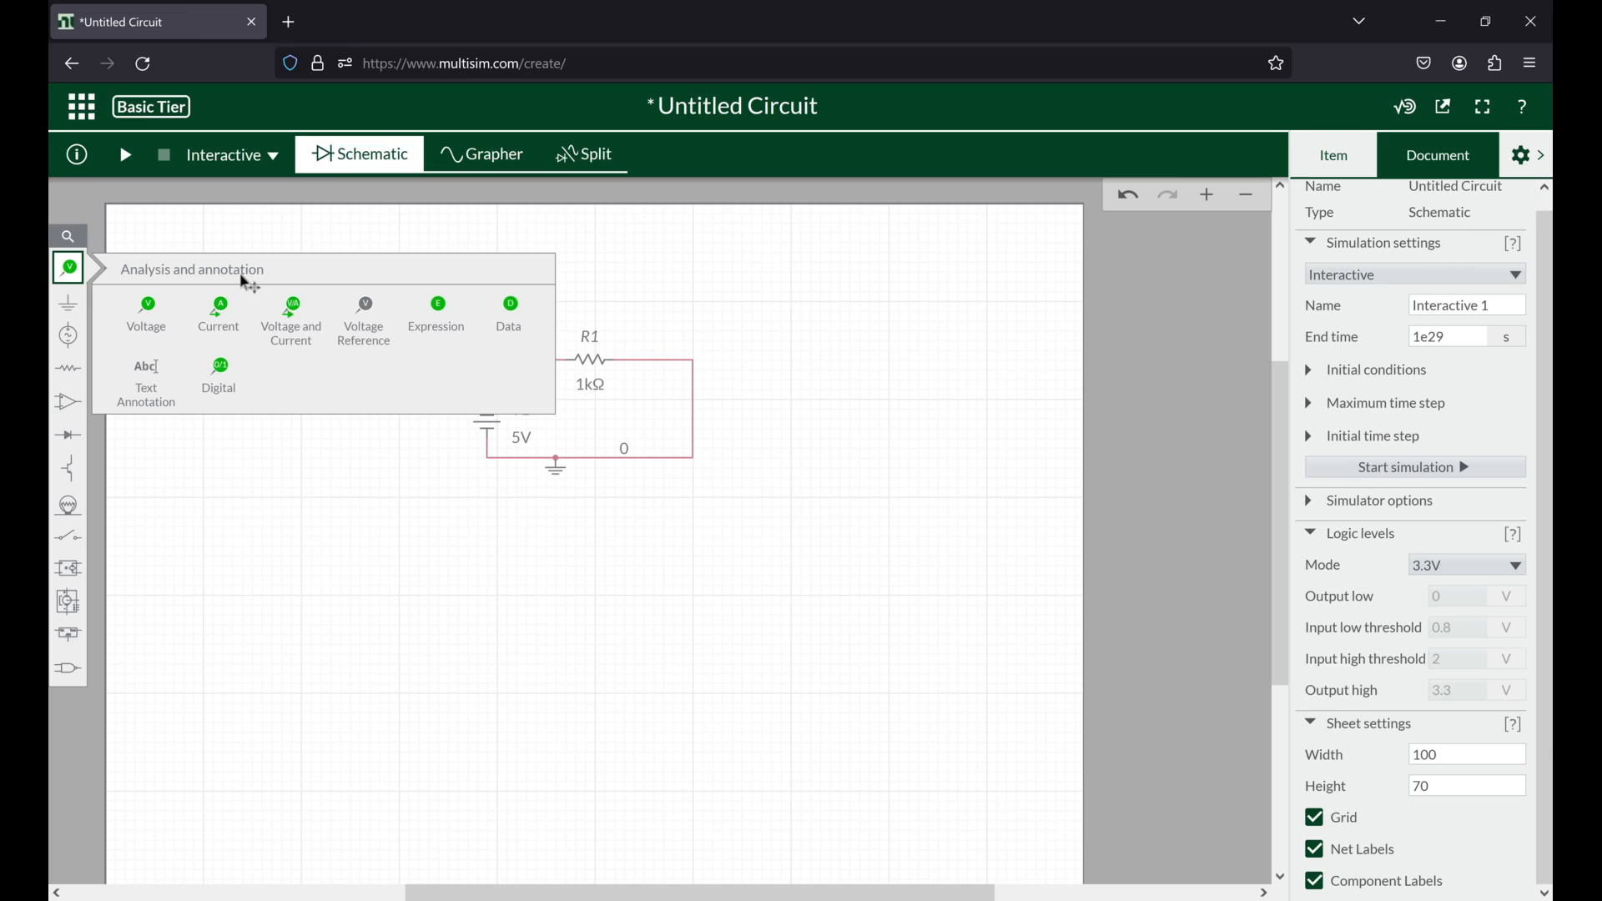
click(146, 302)
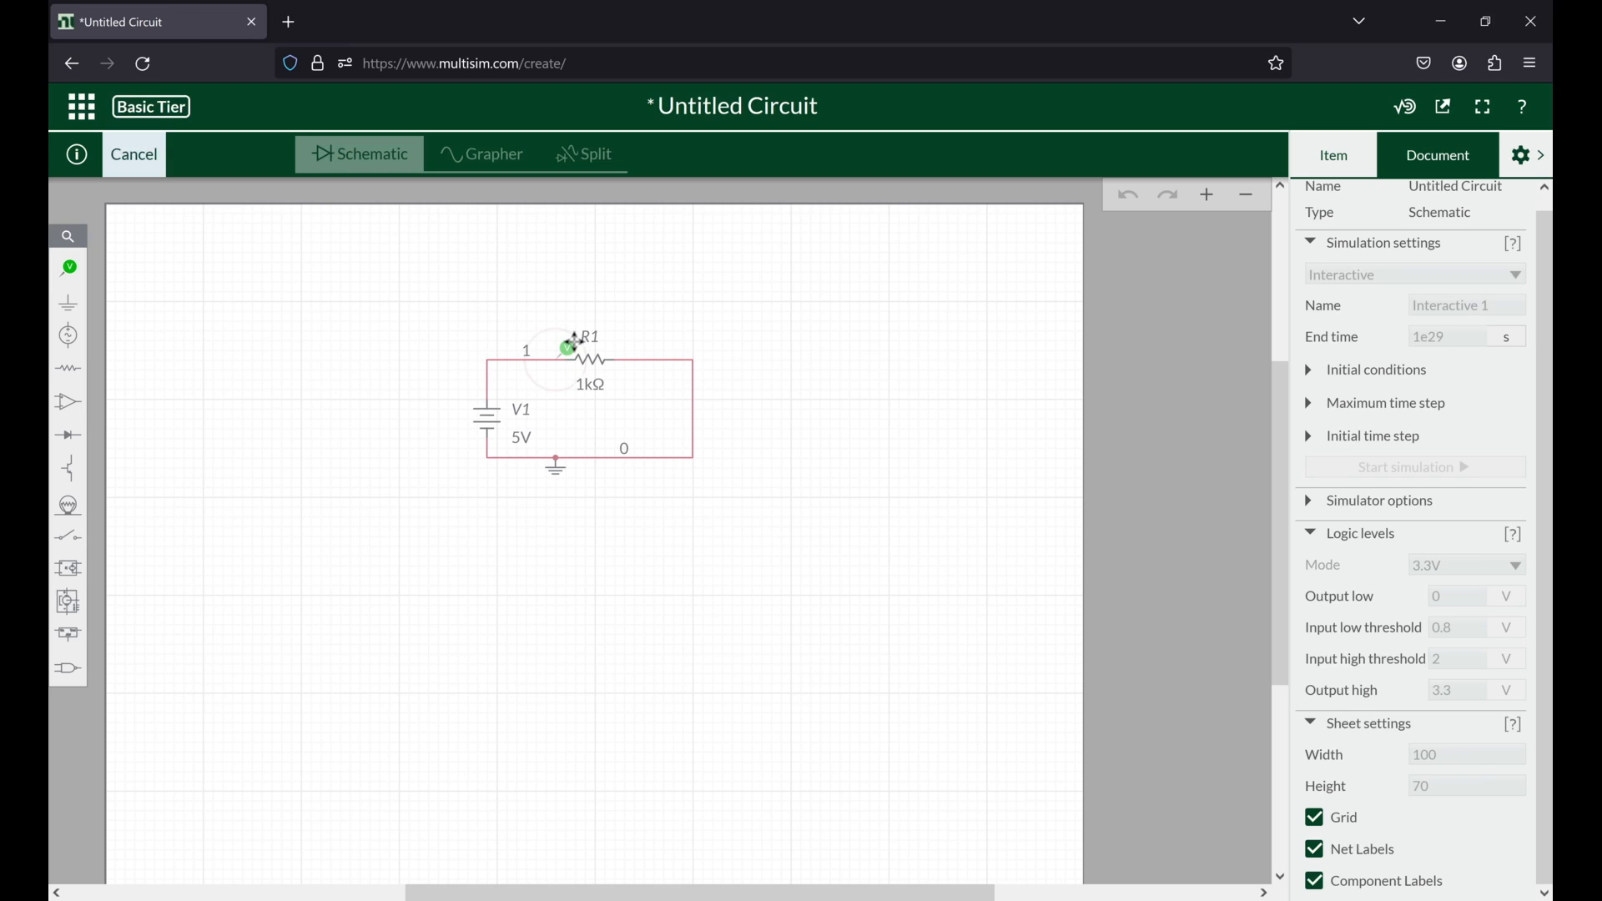
click(591, 346)
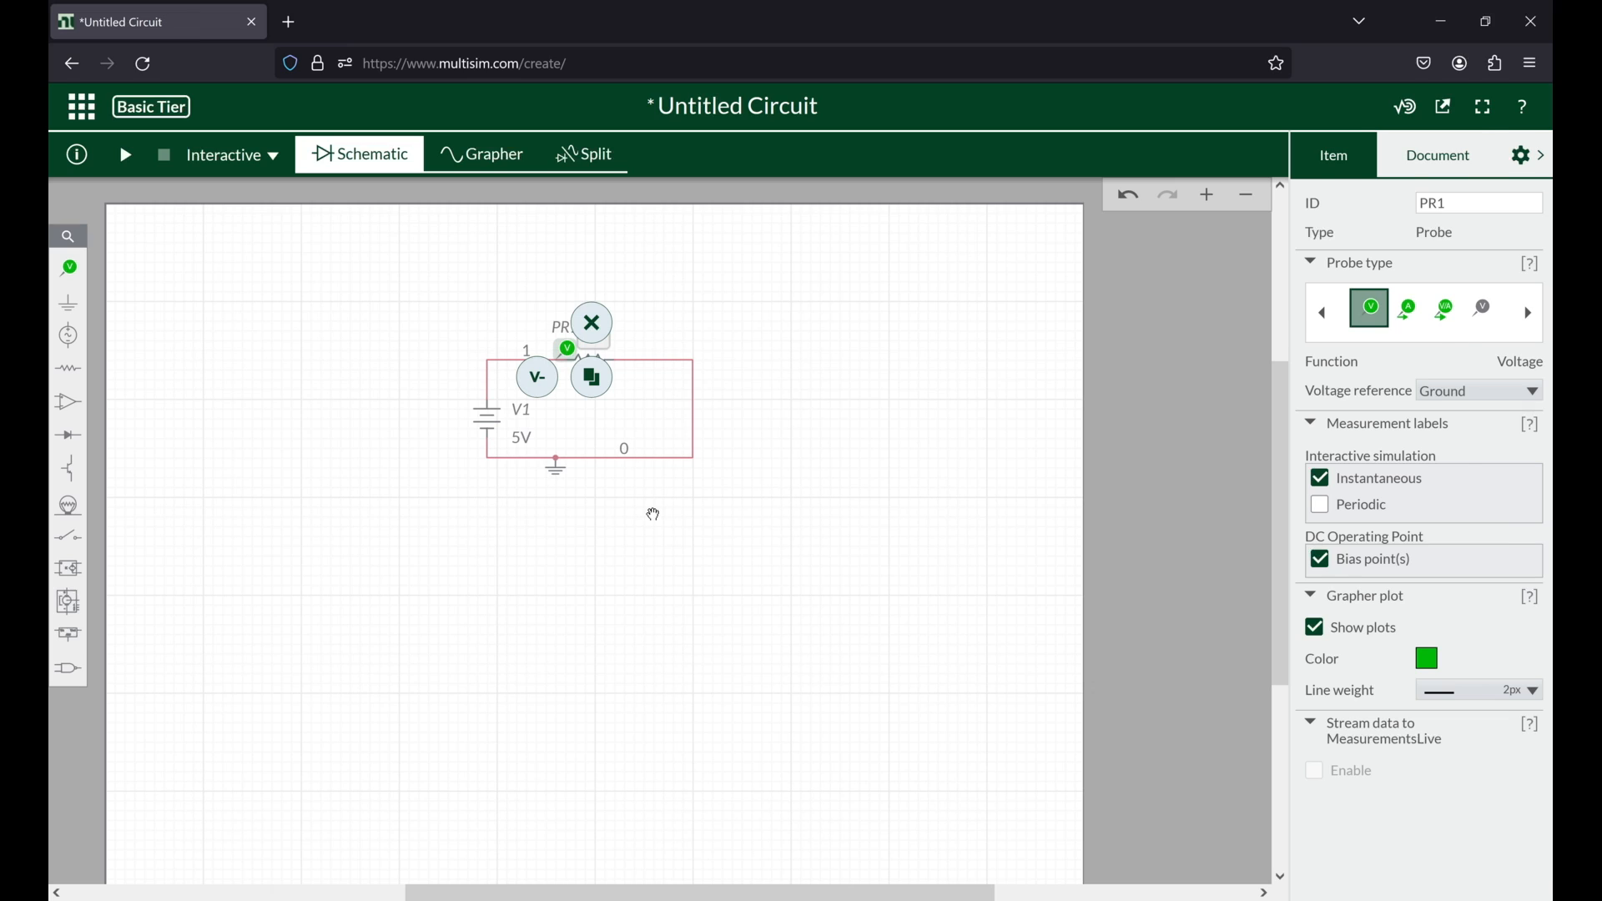
click(654, 515)
click(594, 334)
click(543, 381)
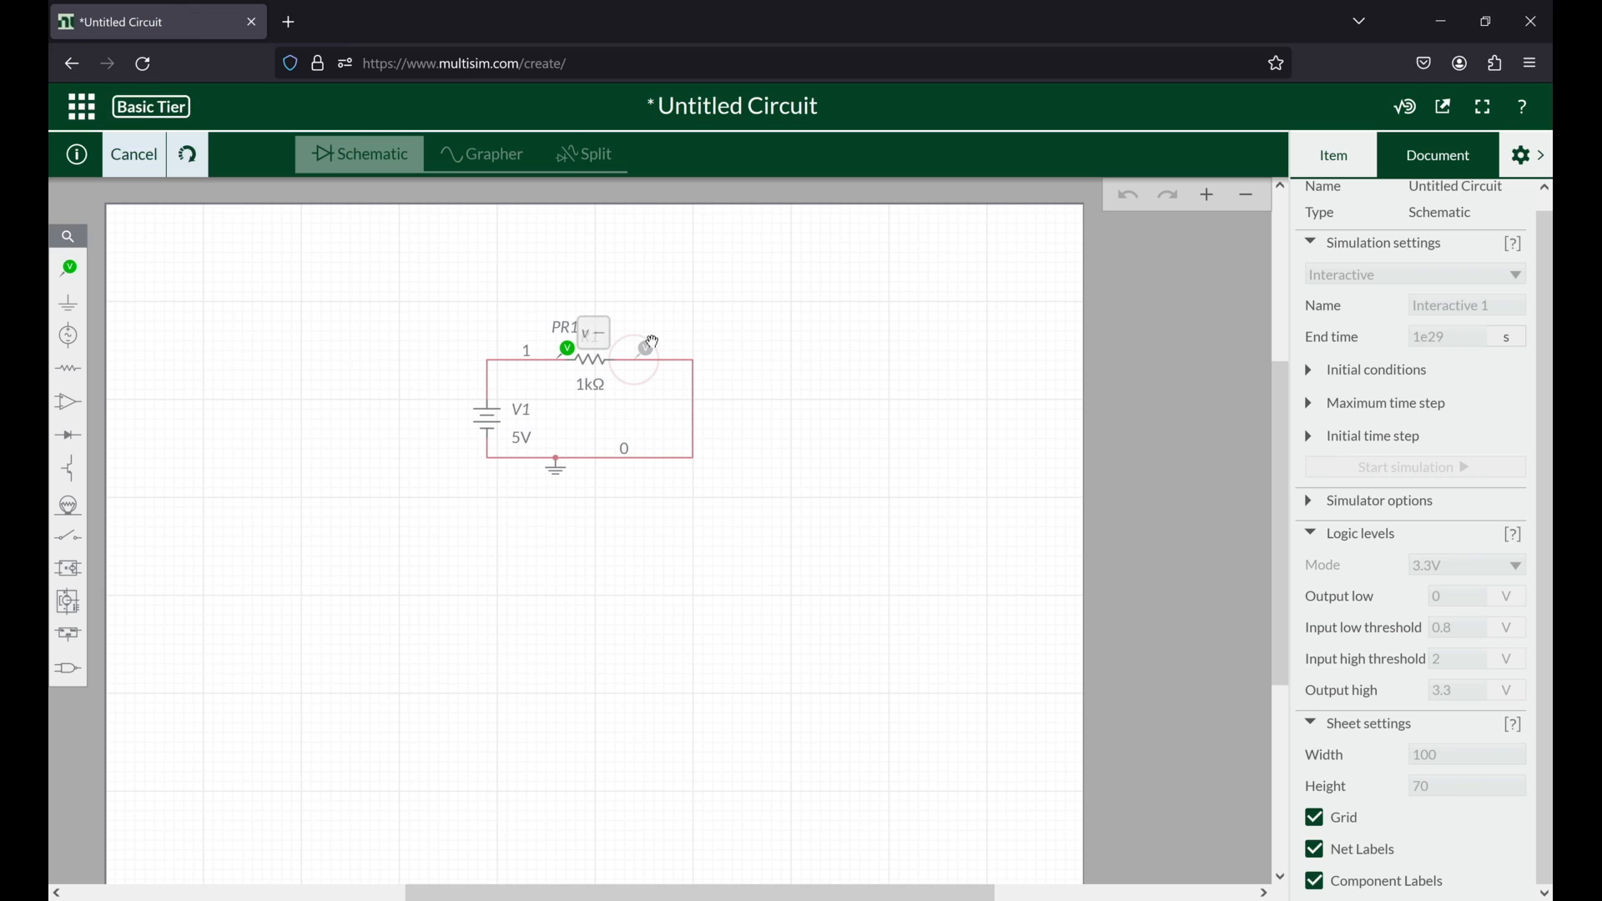
click(653, 343)
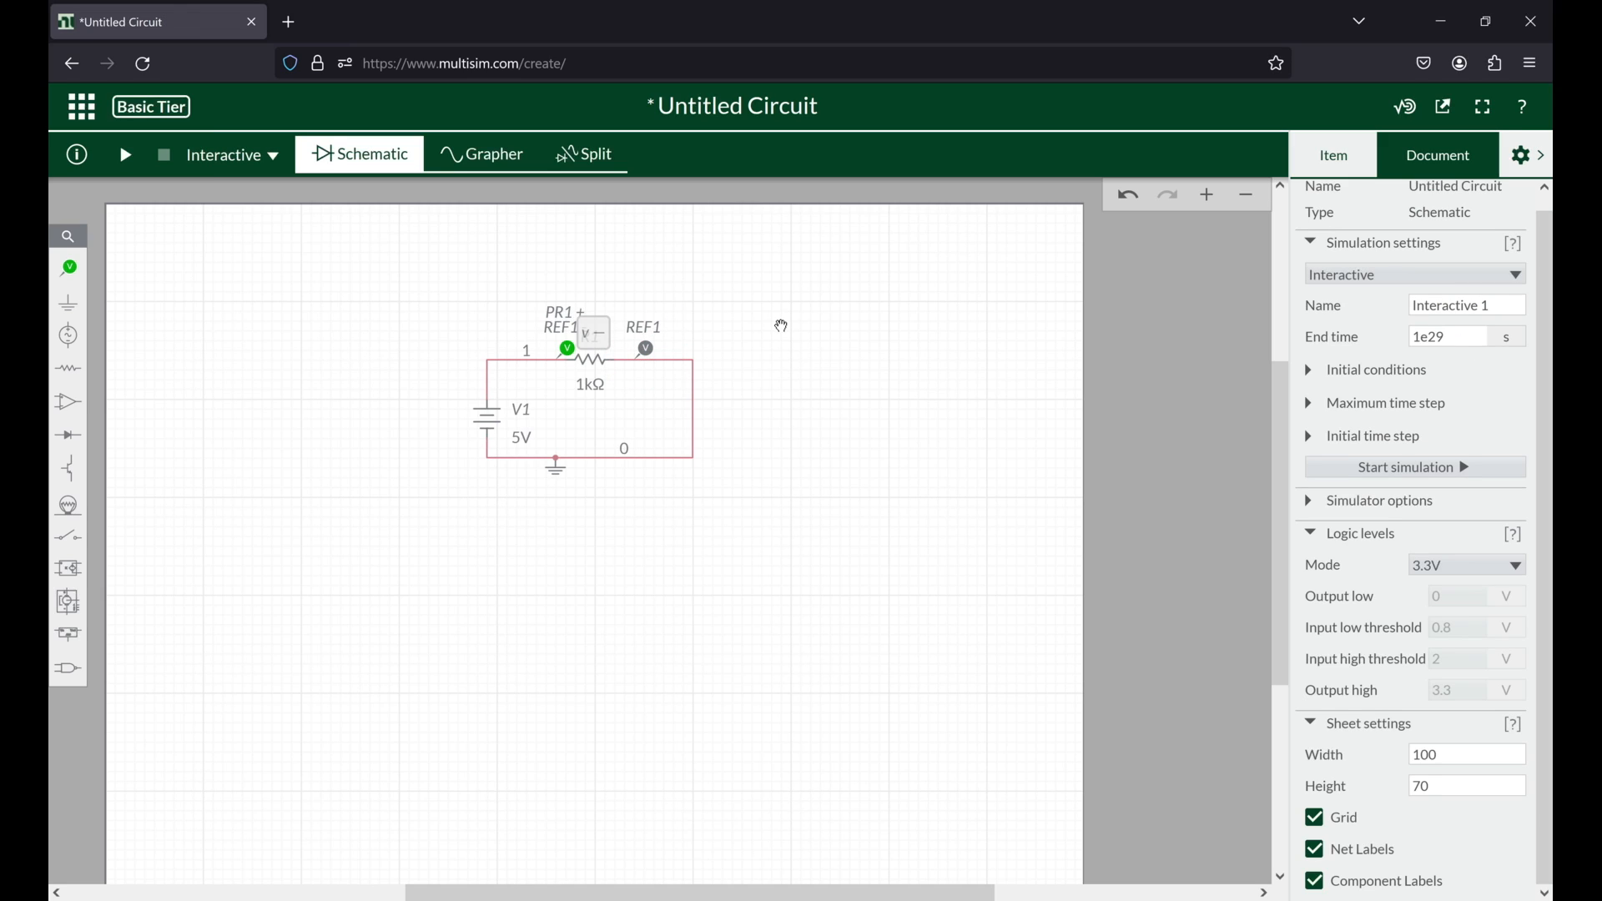
Step: Review the available simulation types, run the circuit in Interactive mode and inspect the probe's reading across R1
click(242, 154)
click(242, 154)
click(228, 157)
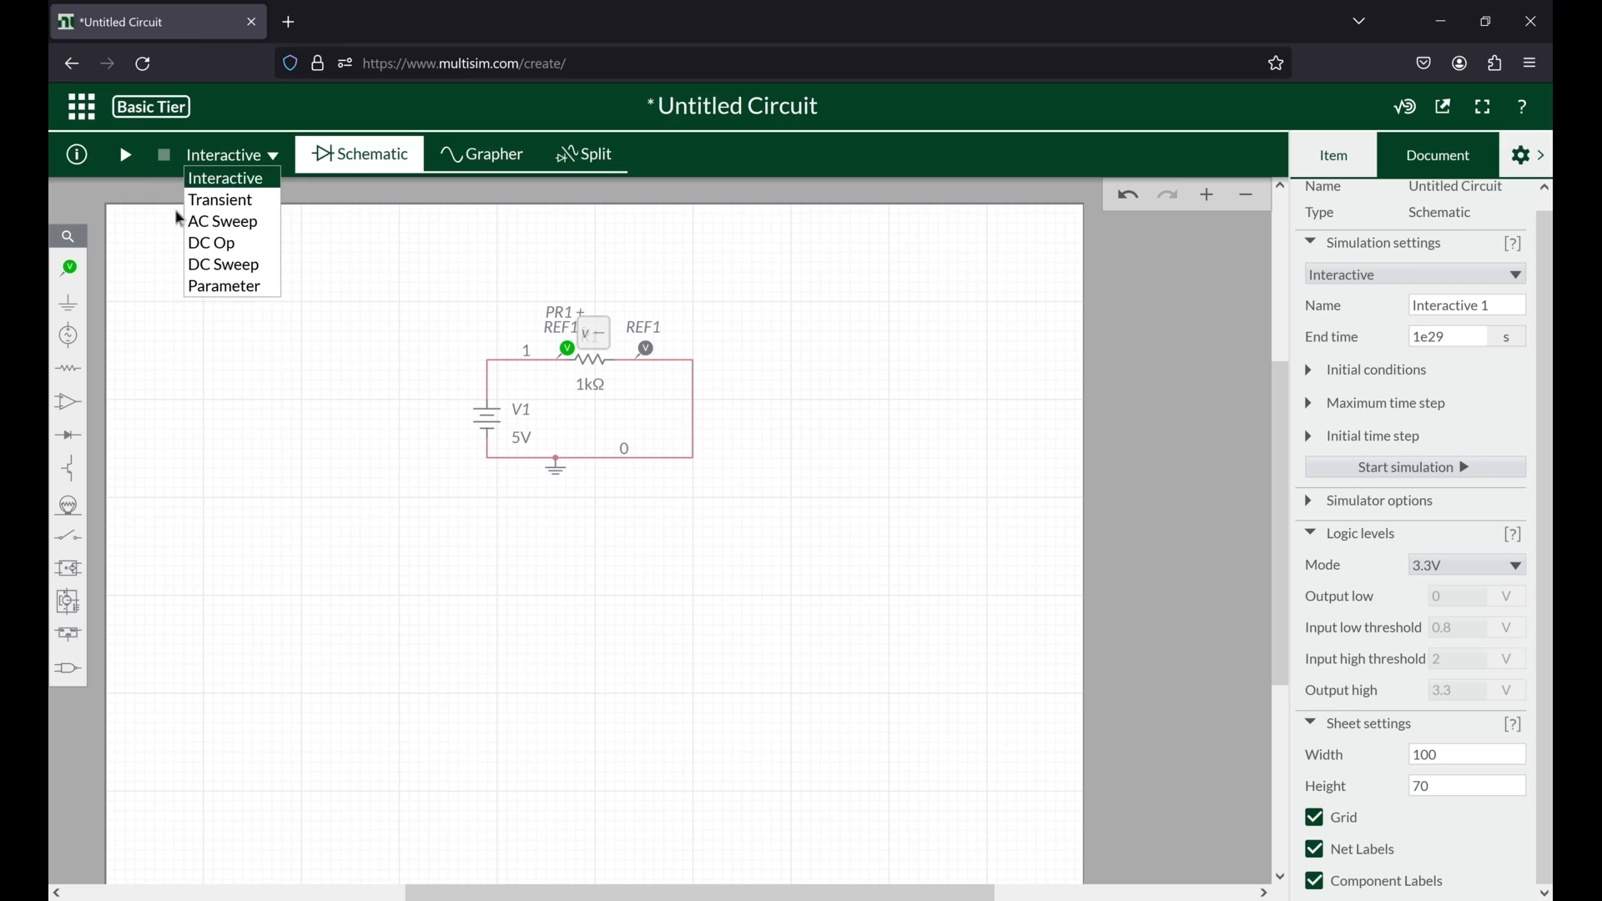
click(125, 154)
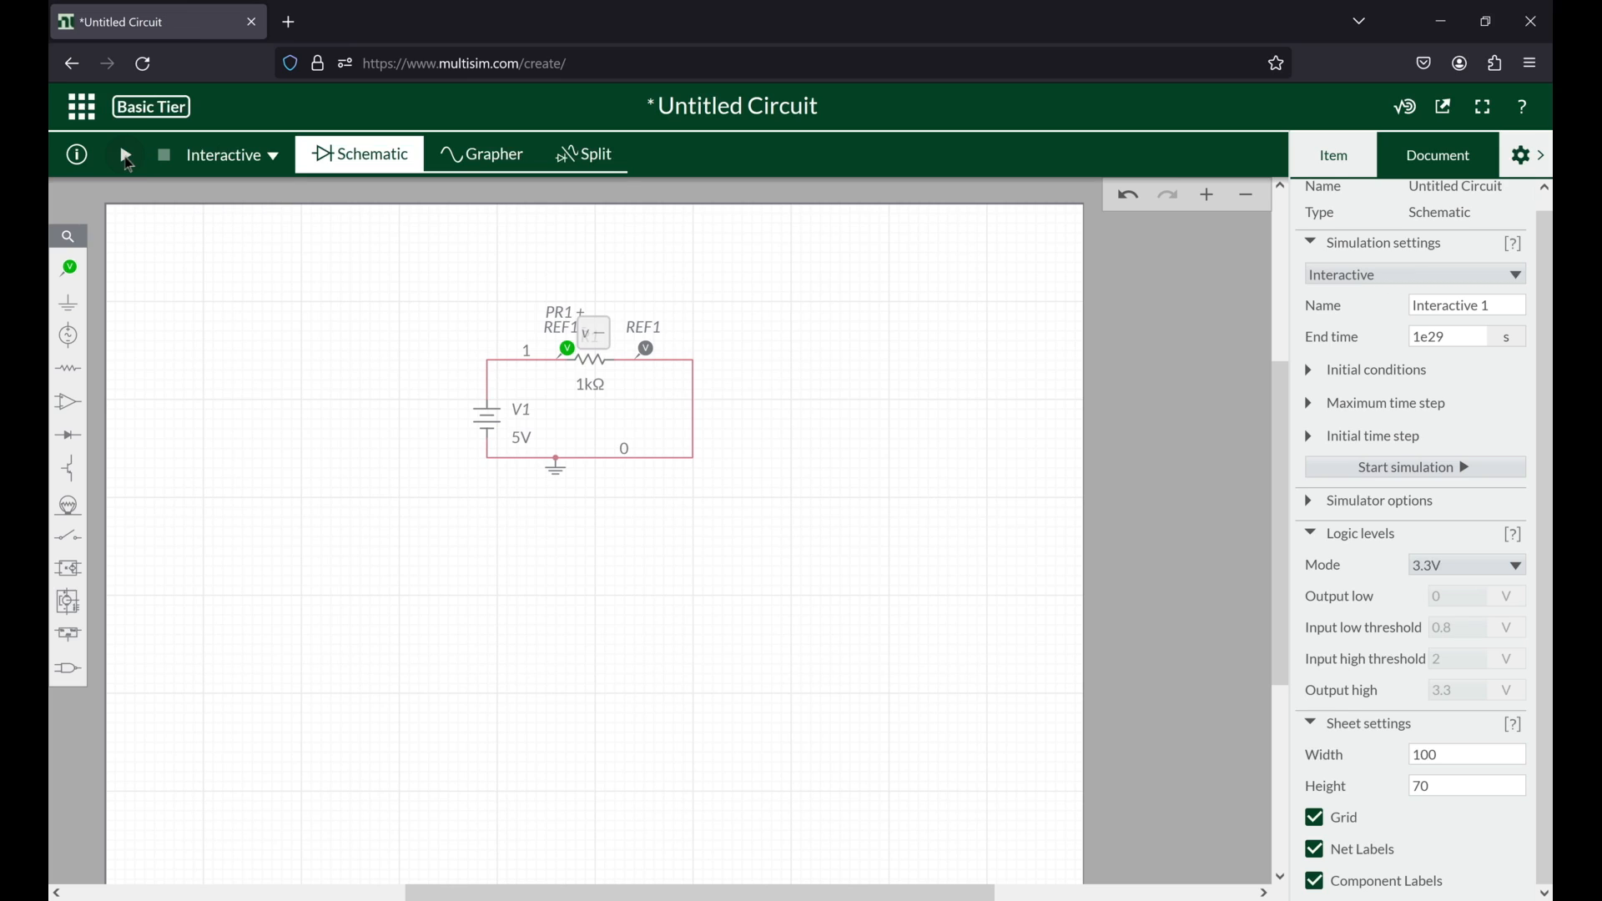
click(128, 158)
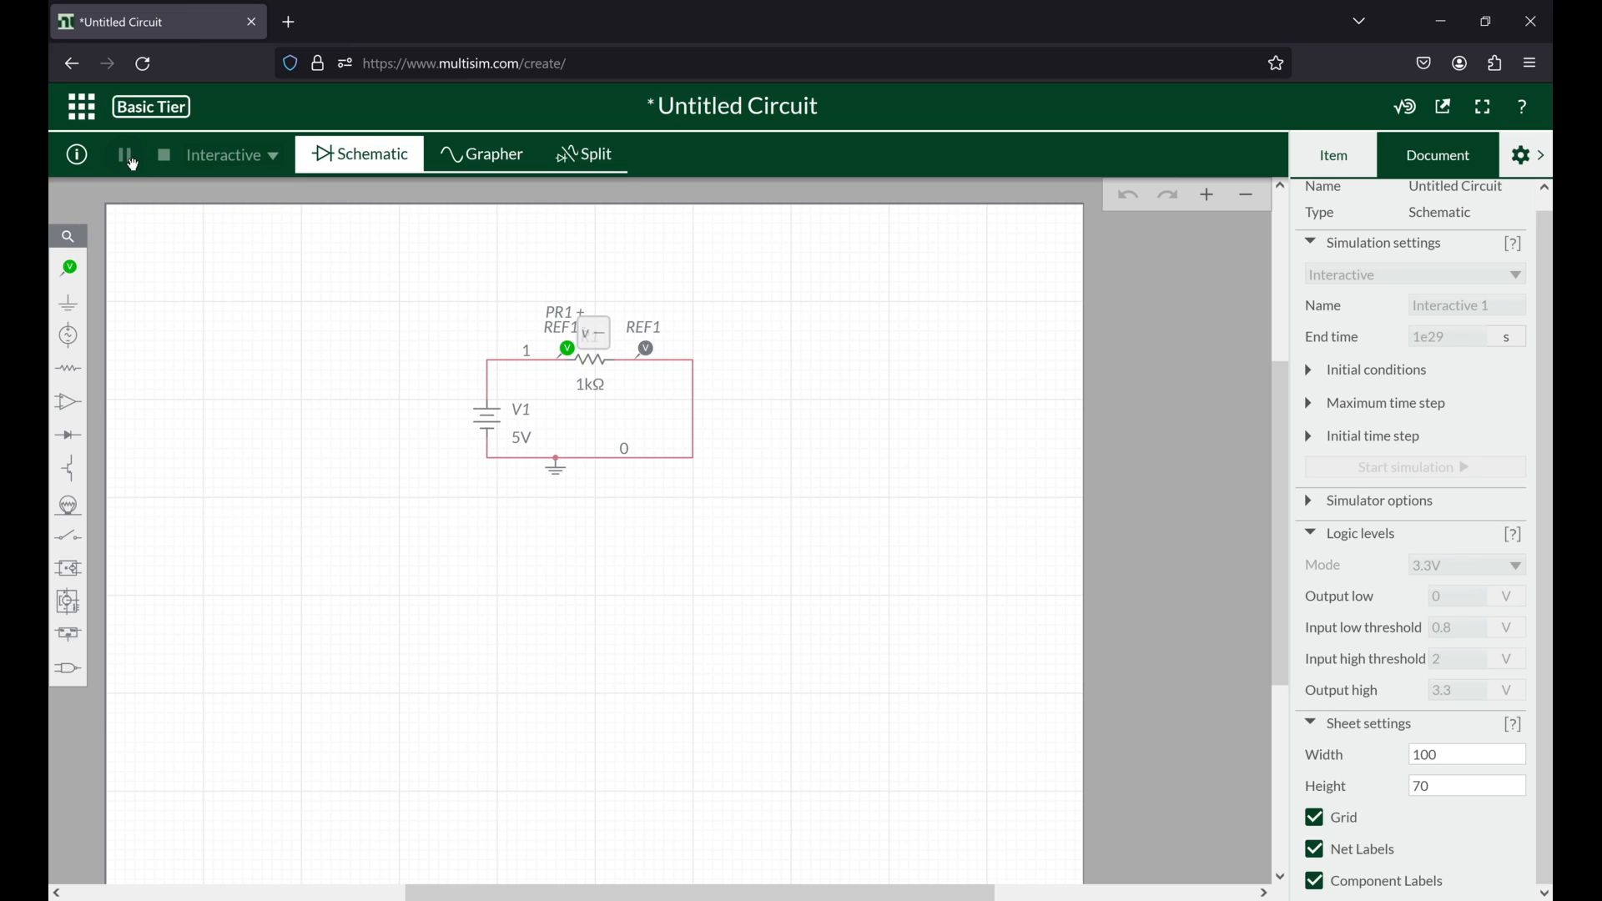
scroll(606, 366, up, 1)
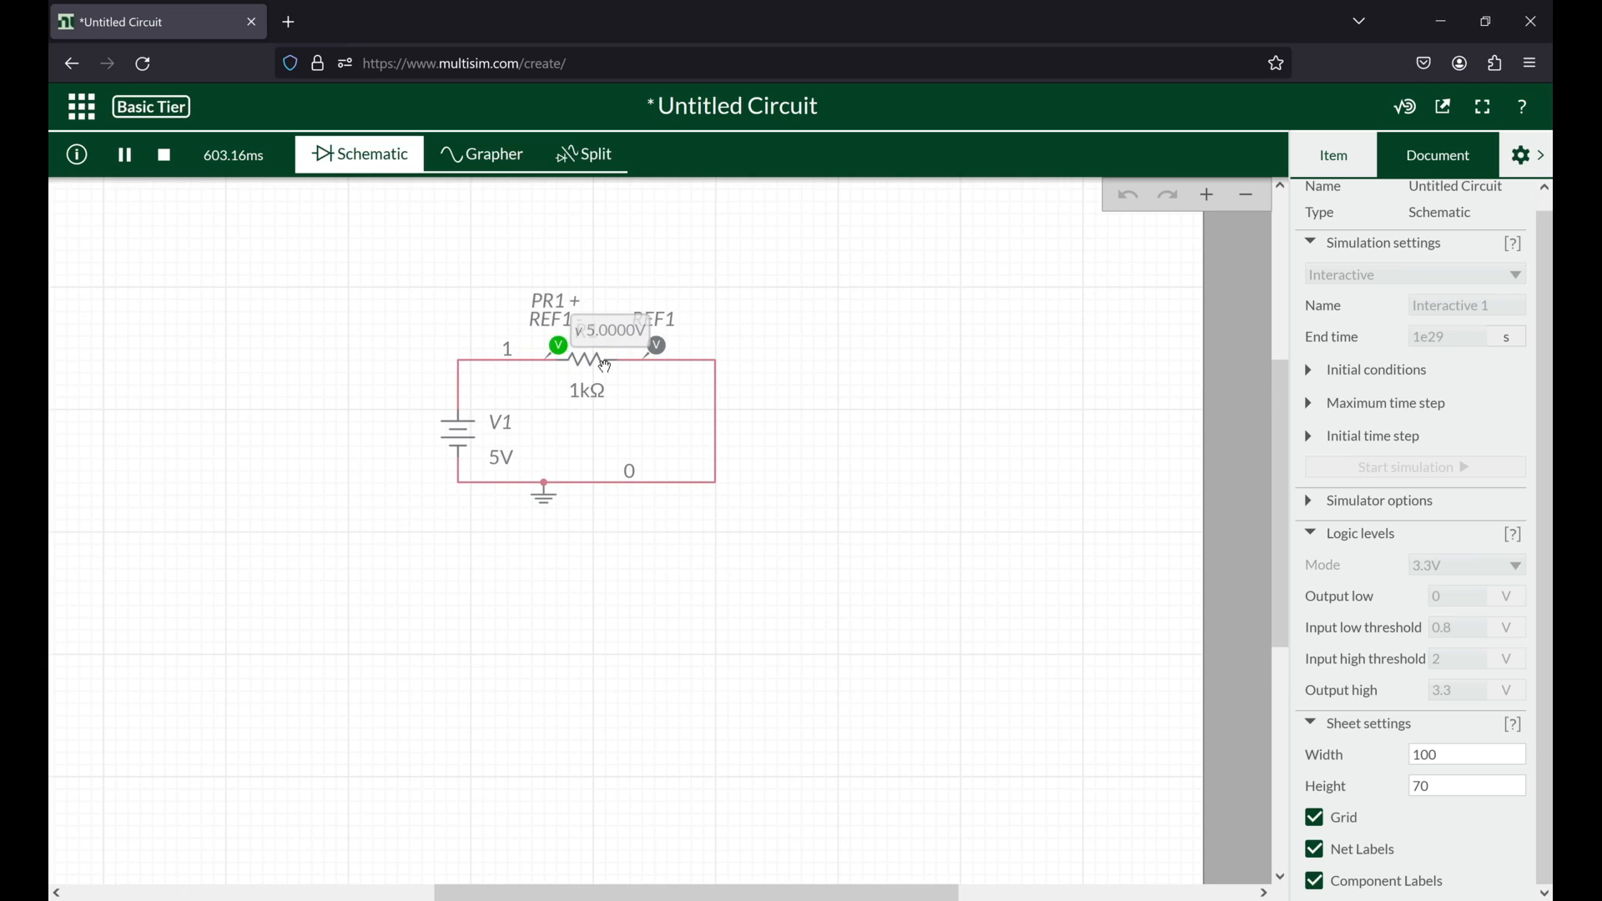
scroll(606, 365, up, 3)
scroll(556, 578, down, 1)
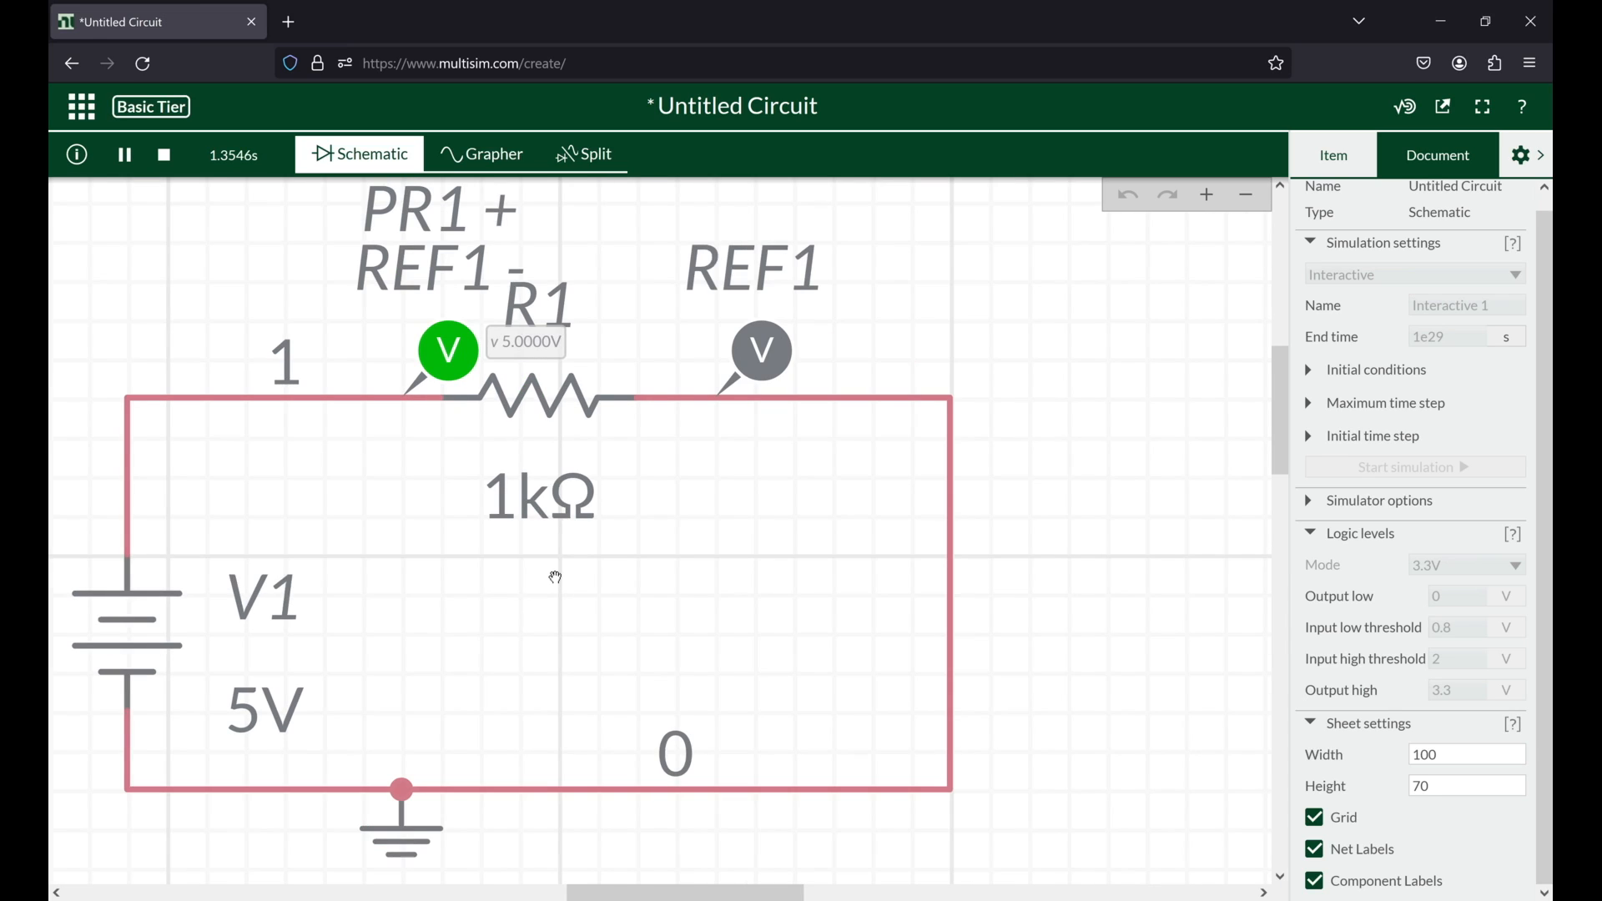
scroll(556, 578, down, 1)
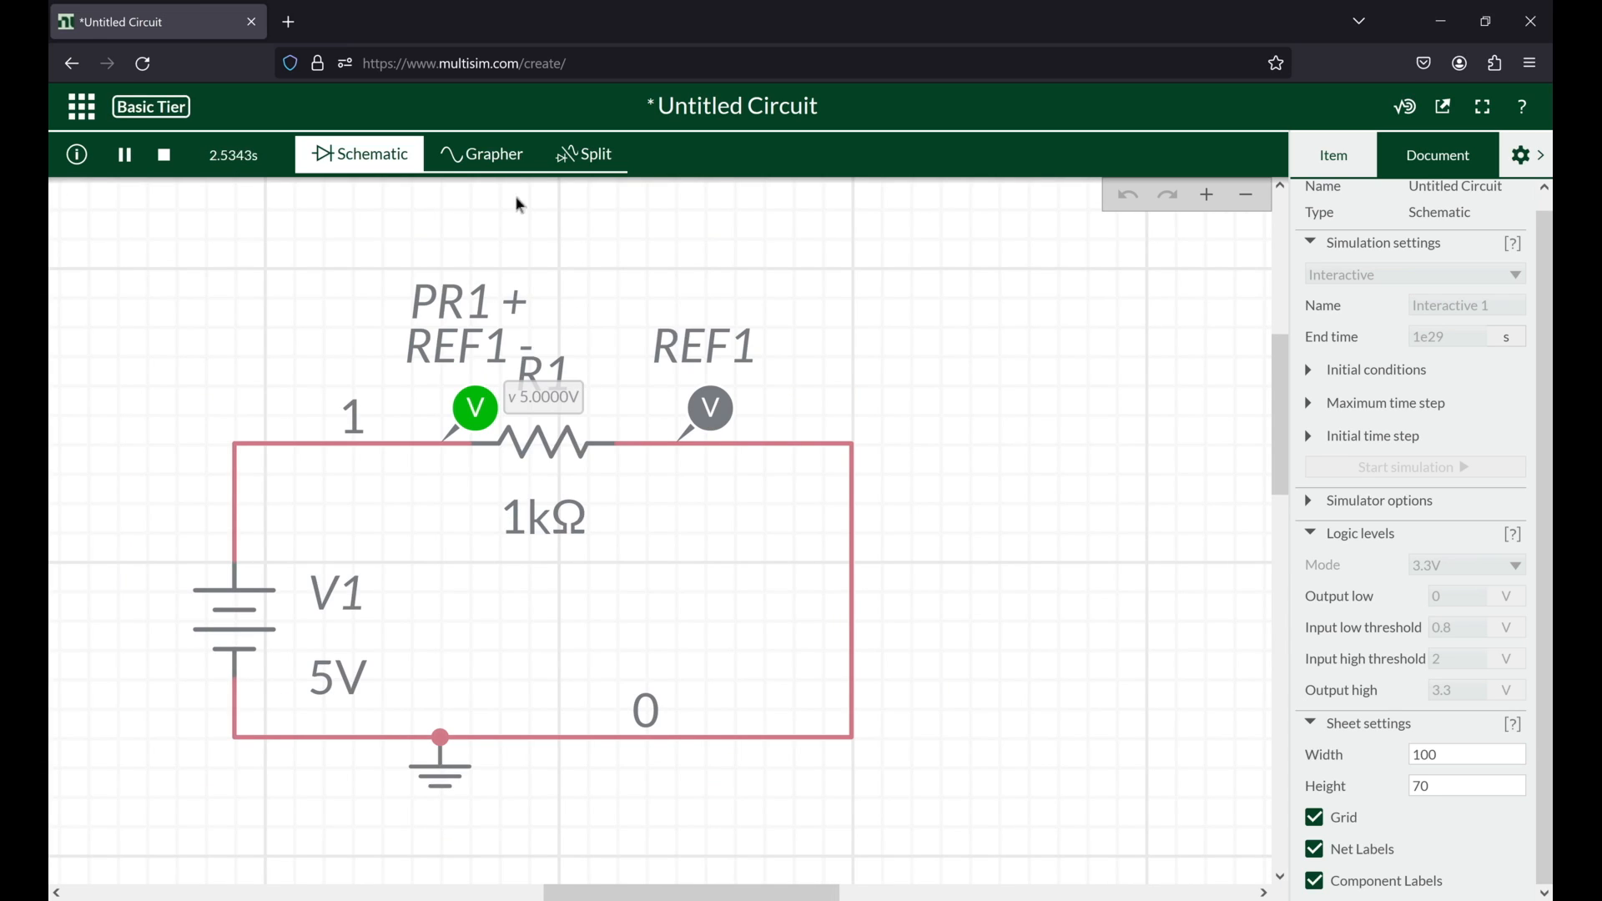
Step: Examine the probe's plot in the Grapher and Split views, and the properties of V1 and R1 while the simulation runs
click(474, 161)
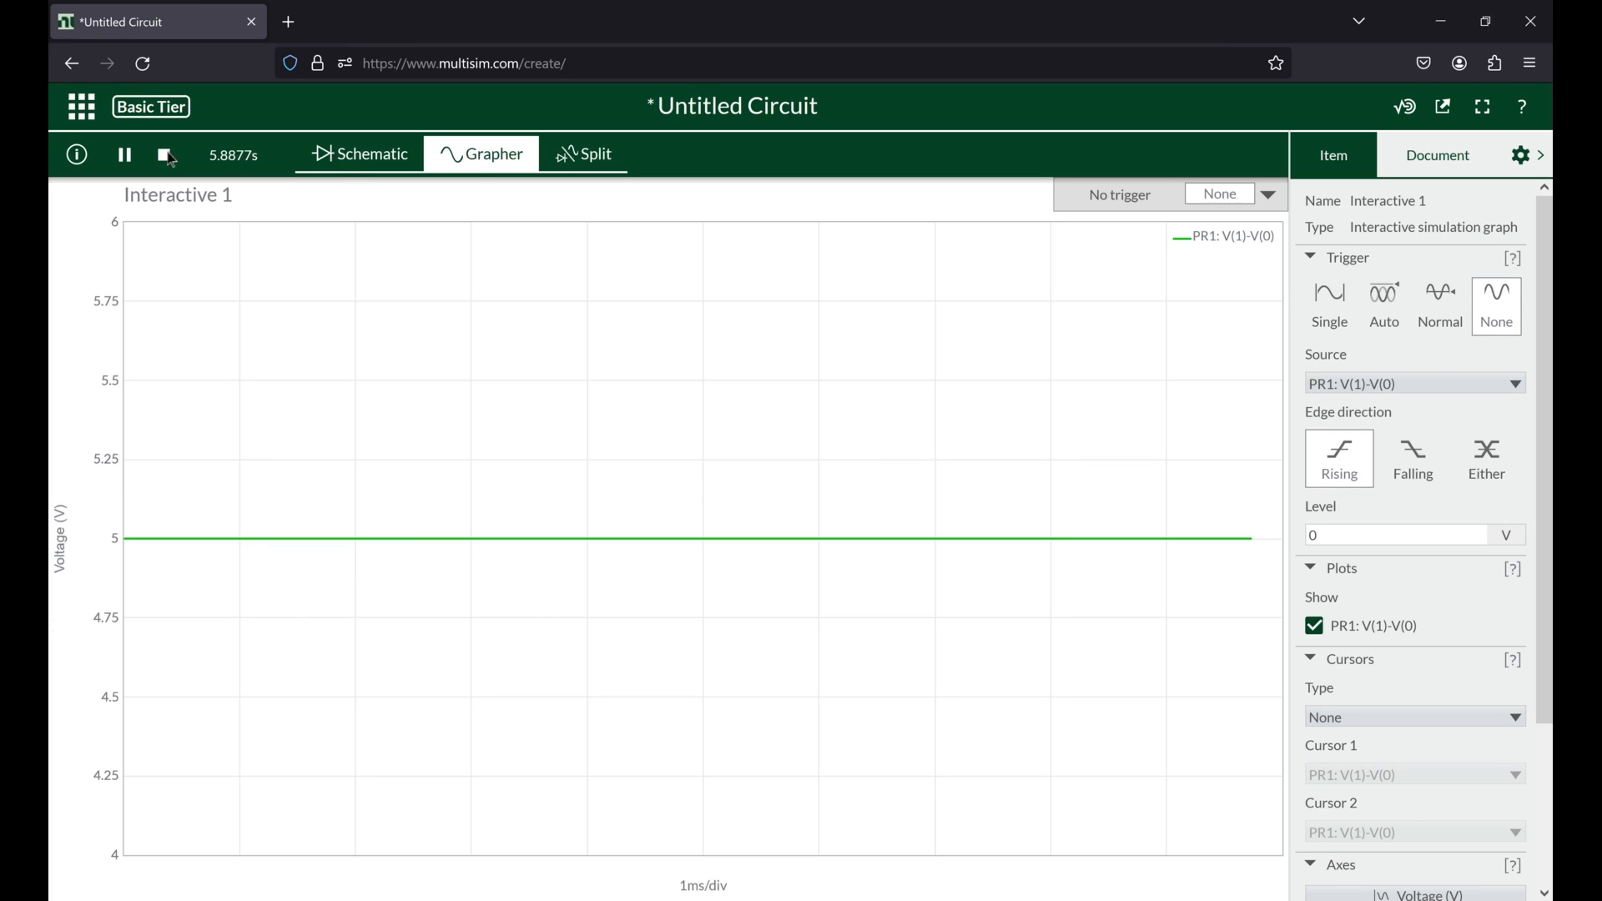
click(560, 160)
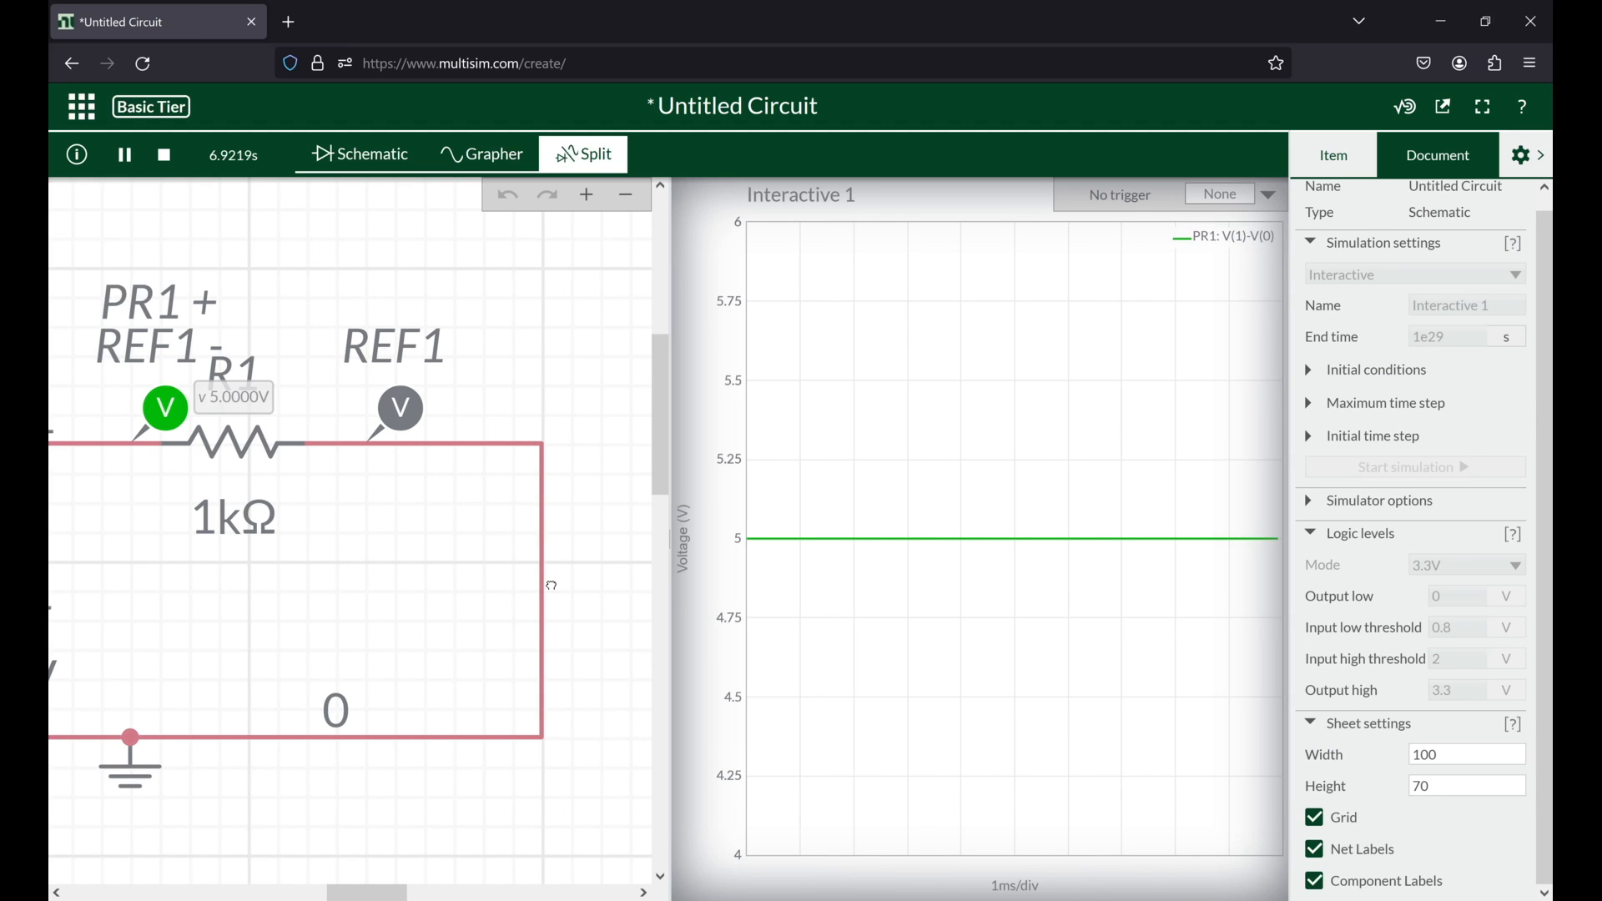
drag(420, 595, 492, 574)
scroll(547, 584, down, 2)
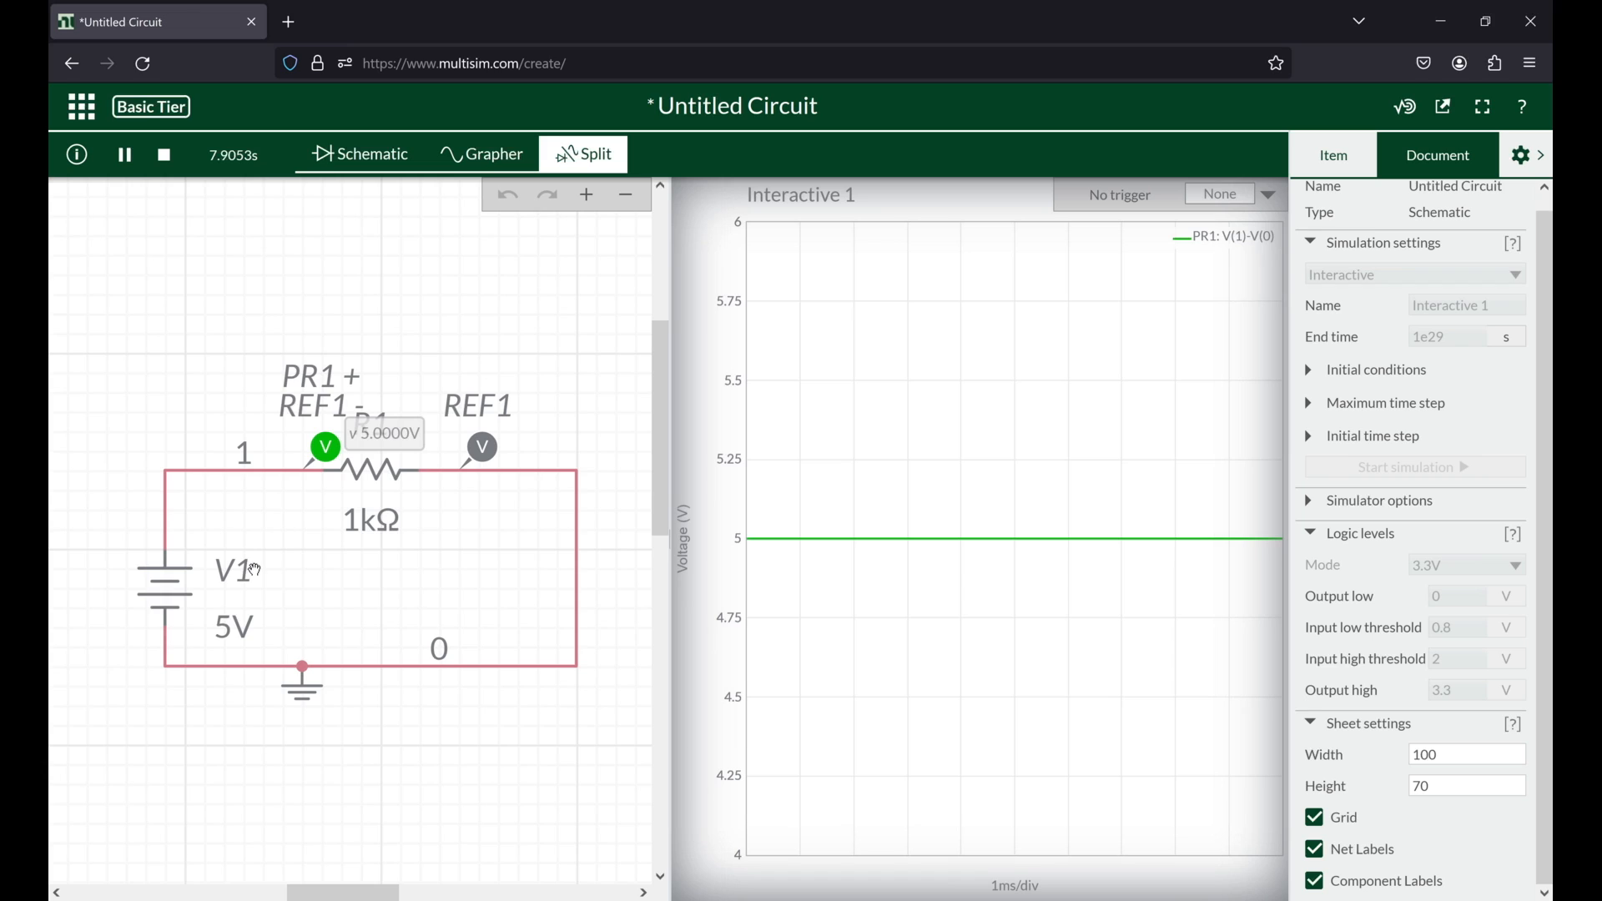
click(171, 569)
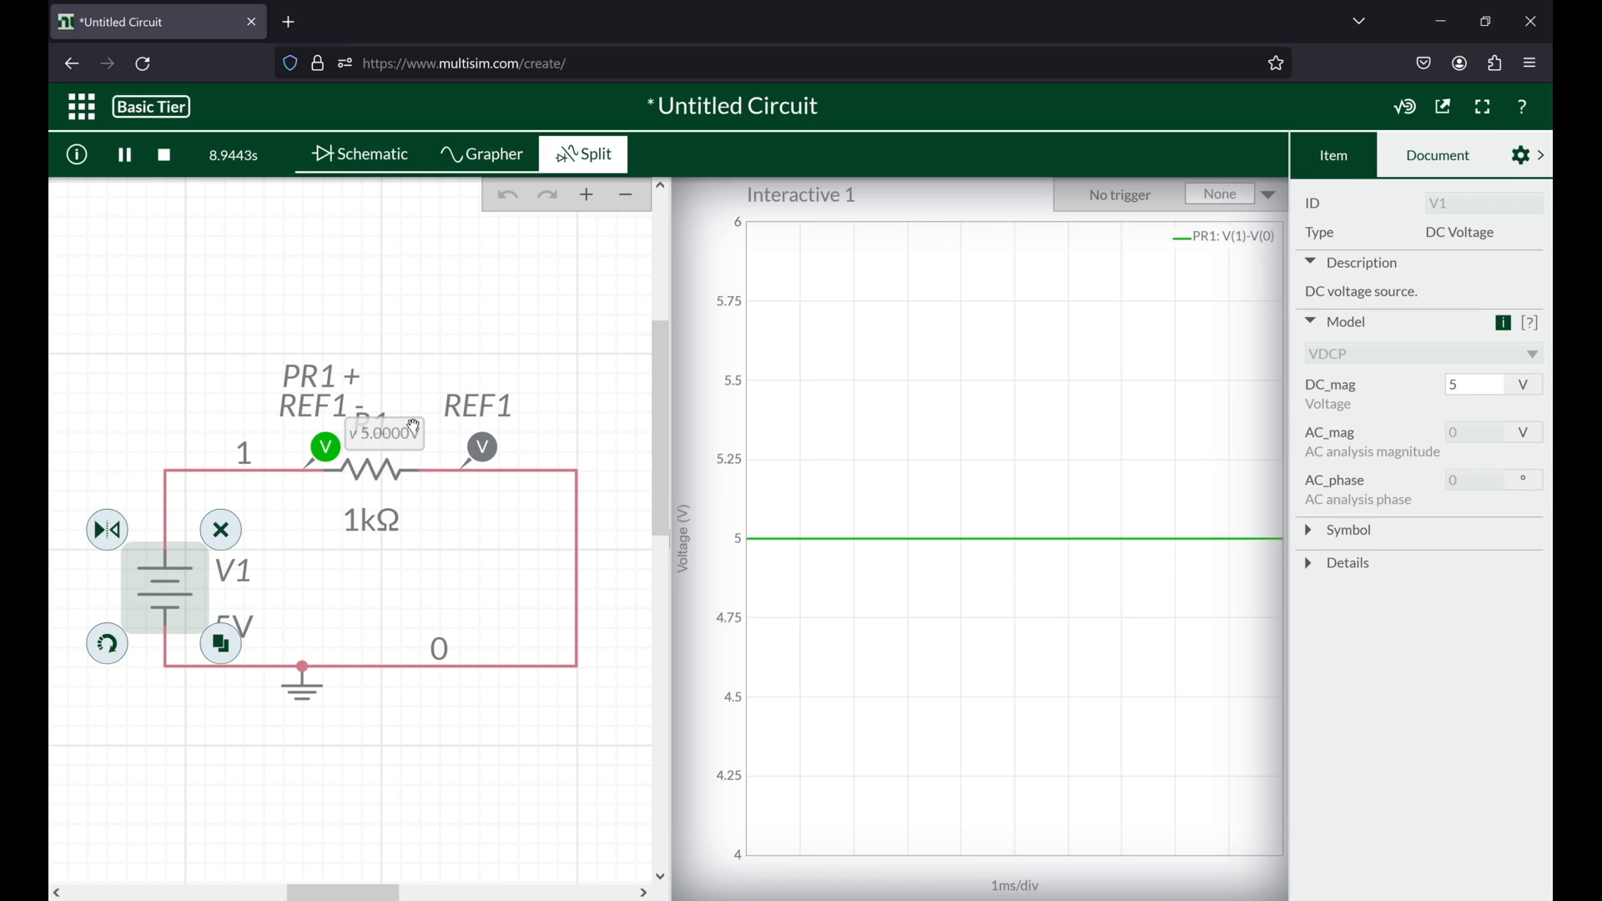
click(380, 469)
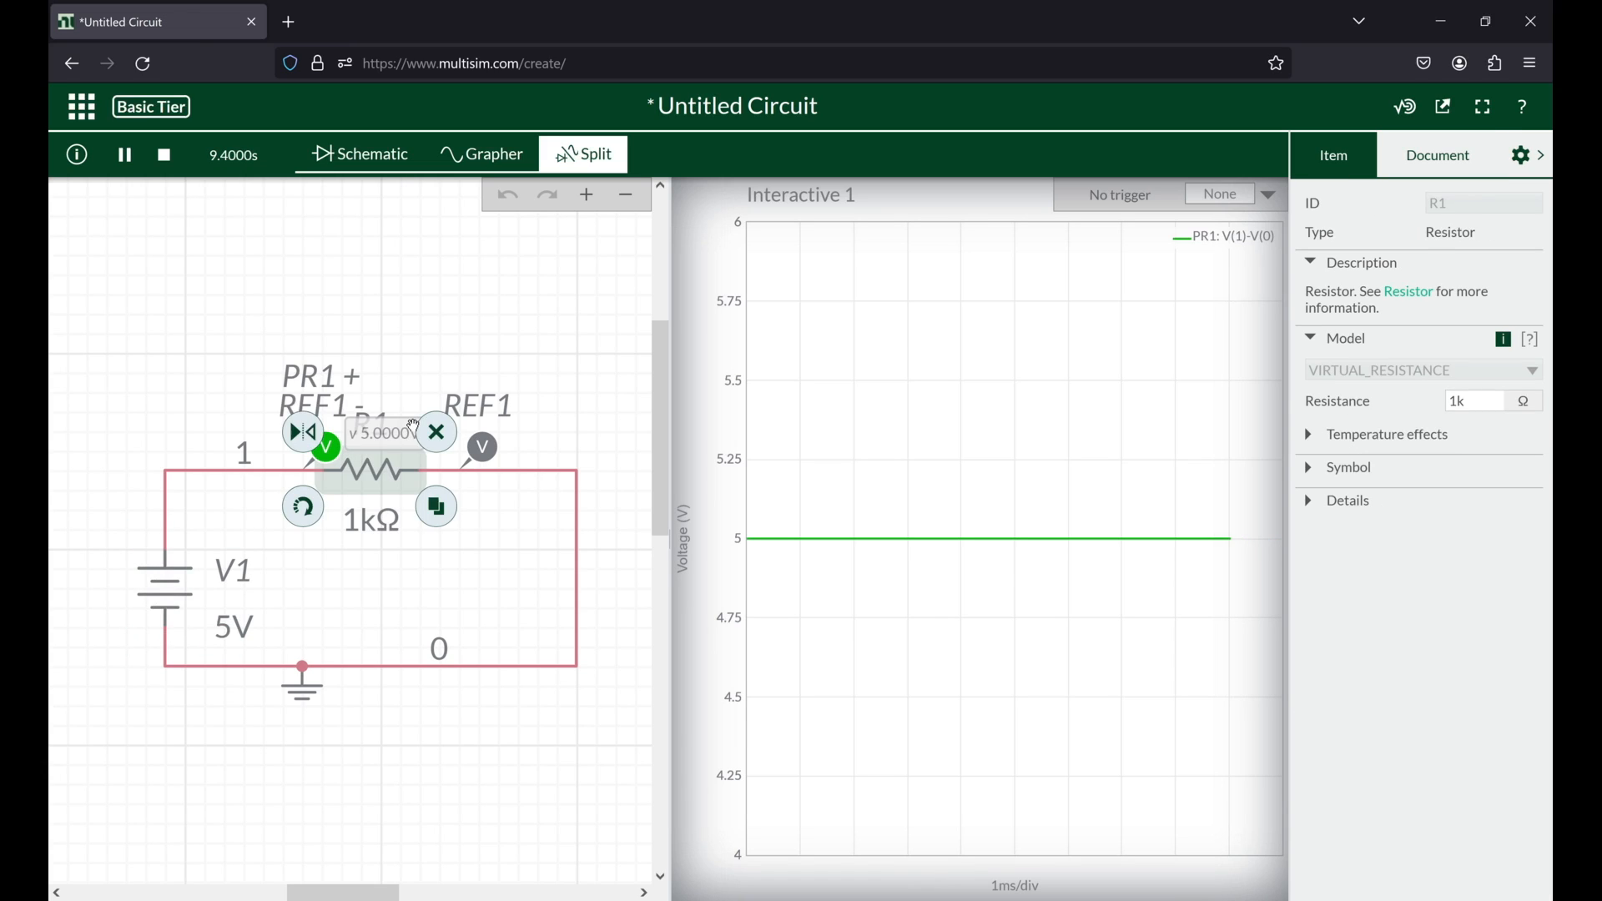
Step: Return to the Schematic view, stop the running simulation and clear the selection
click(383, 157)
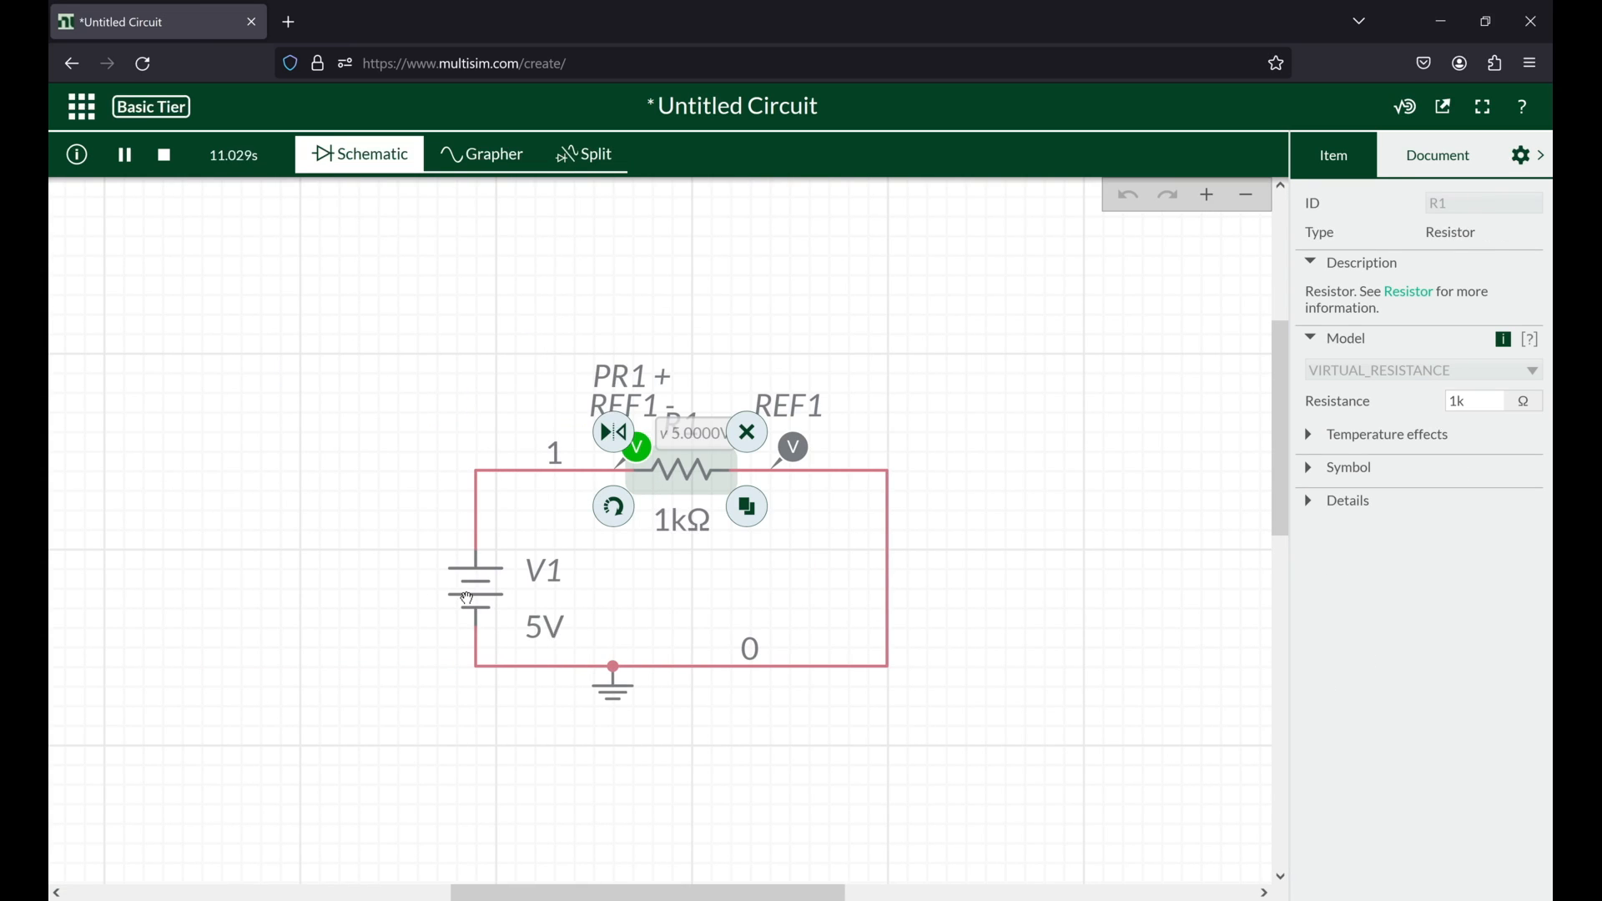
click(467, 598)
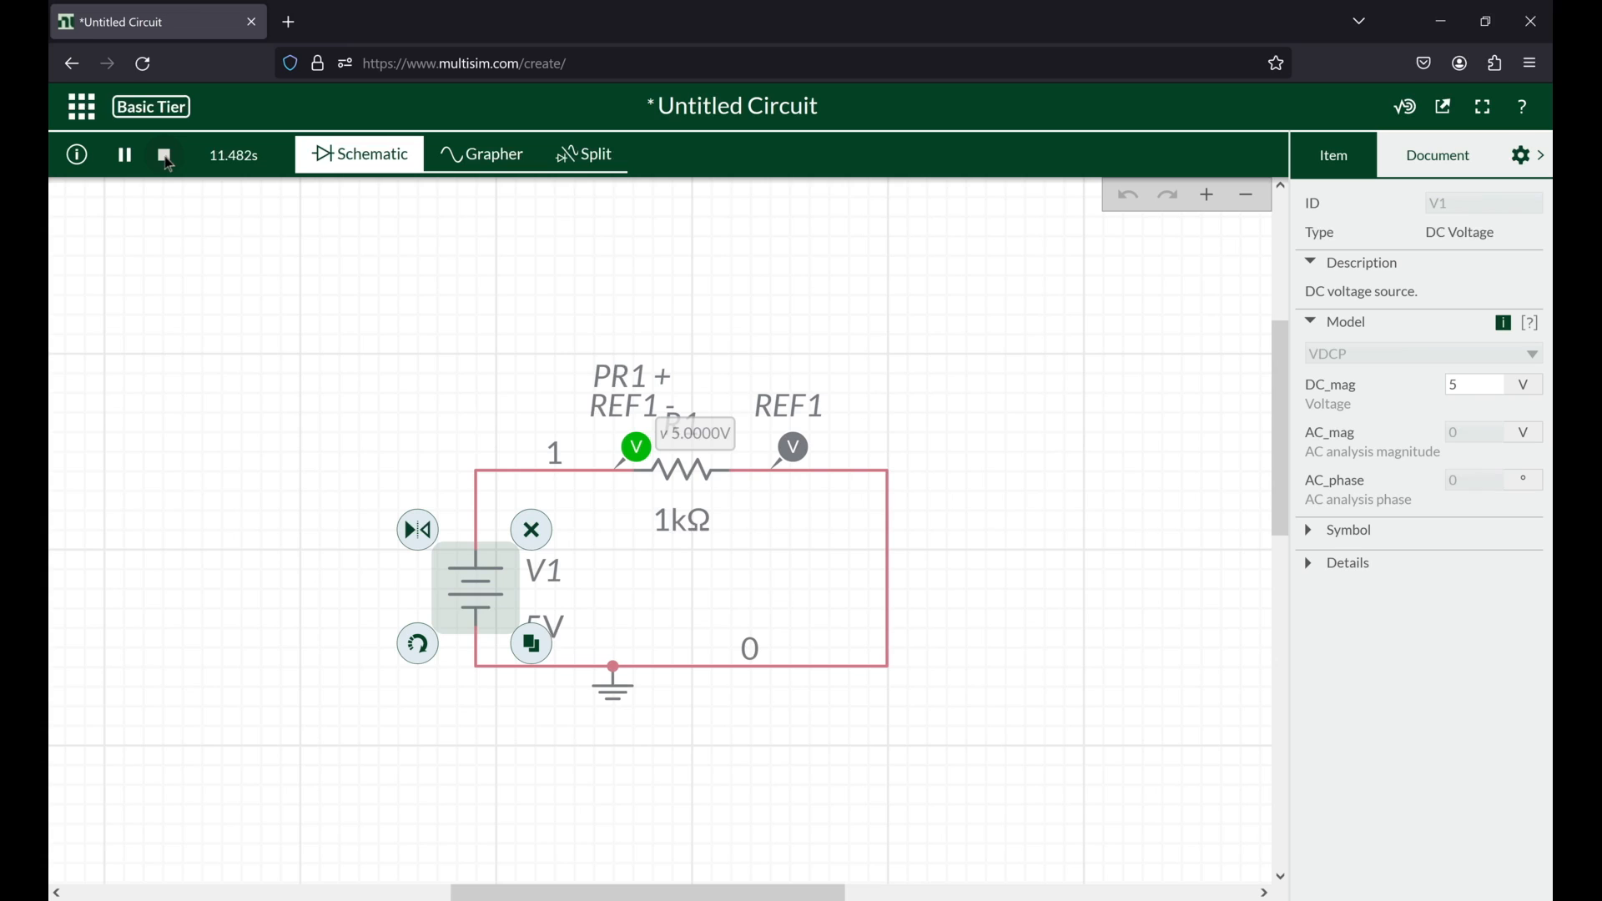
click(167, 157)
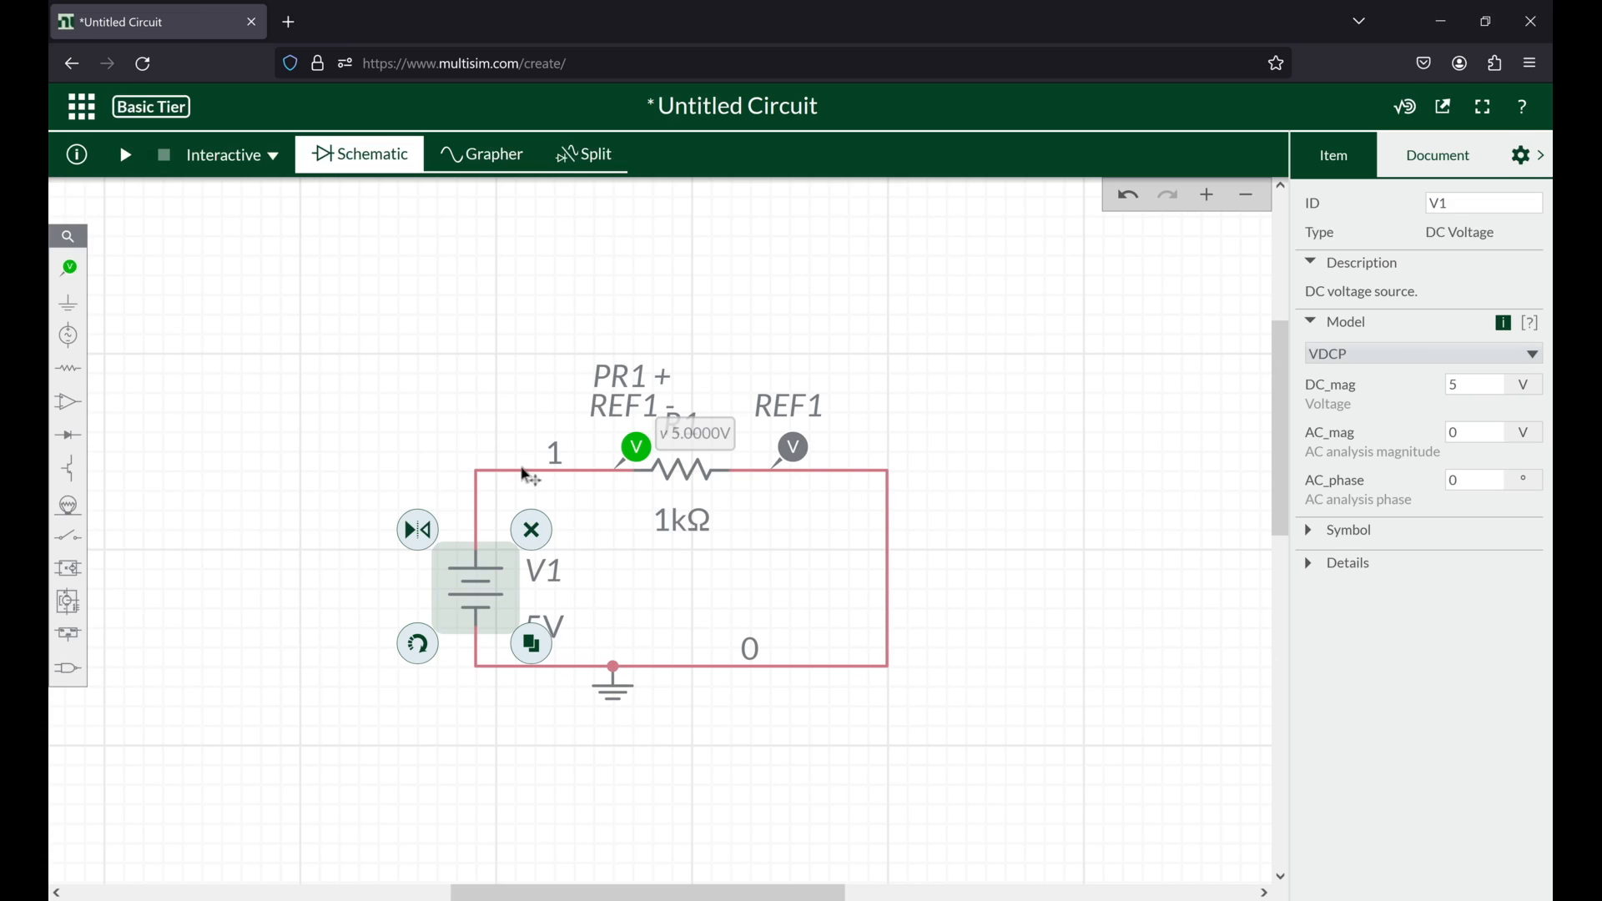
click(390, 342)
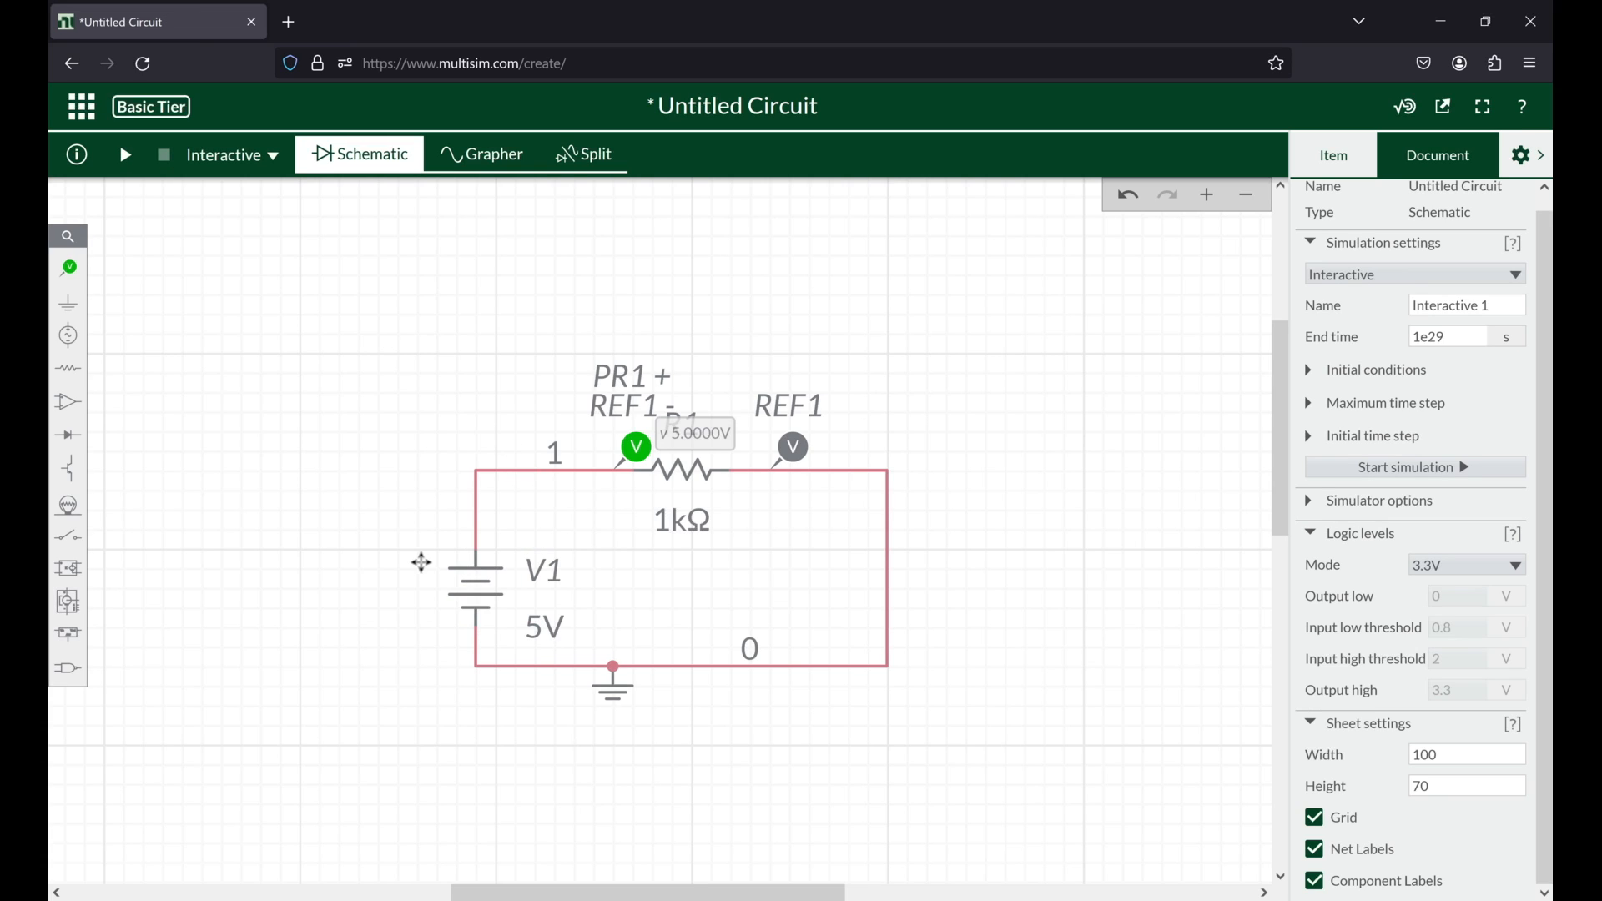
Step: Move V1 farther away from R1 and insert an SPST switch in the upper wire between V1 and the voltage probe
drag(422, 563, 344, 563)
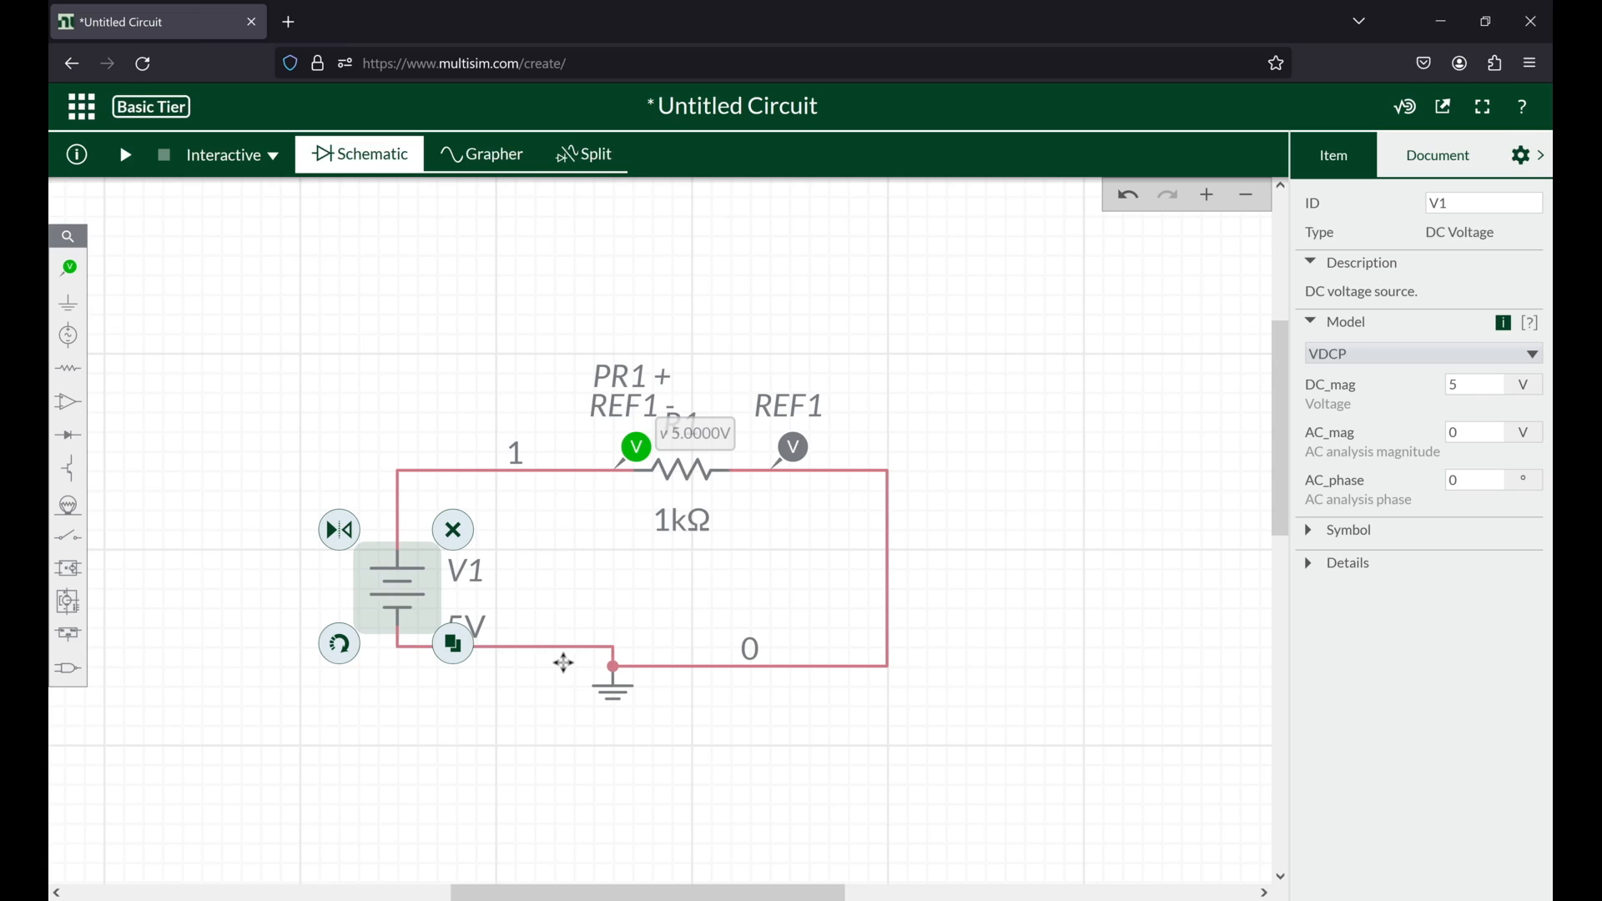
click(563, 664)
click(68, 535)
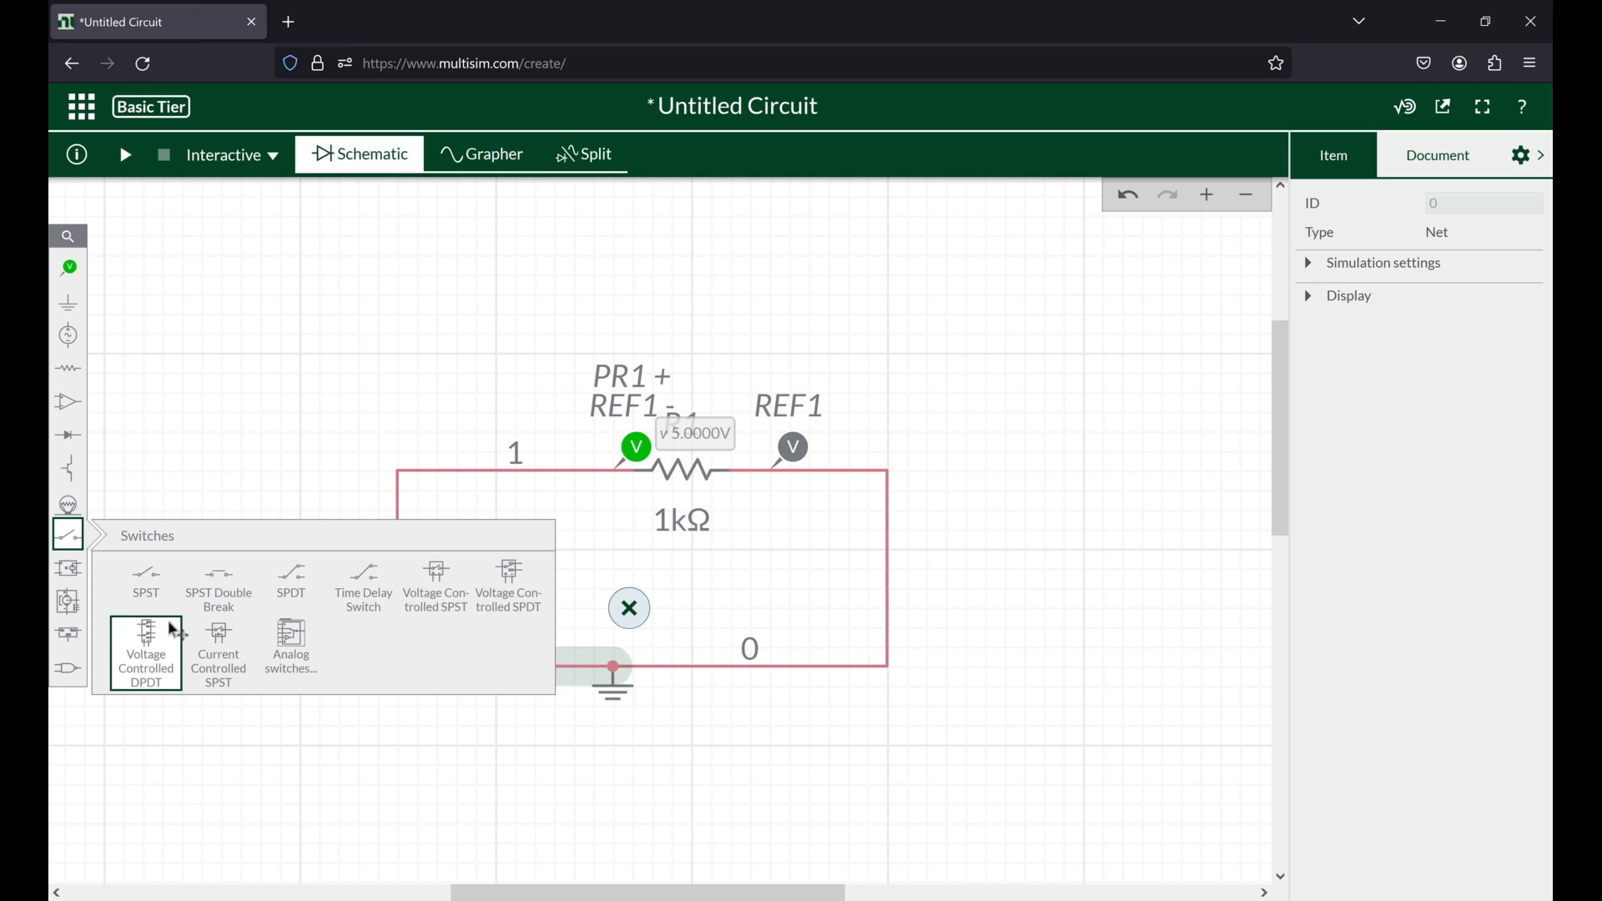
click(155, 595)
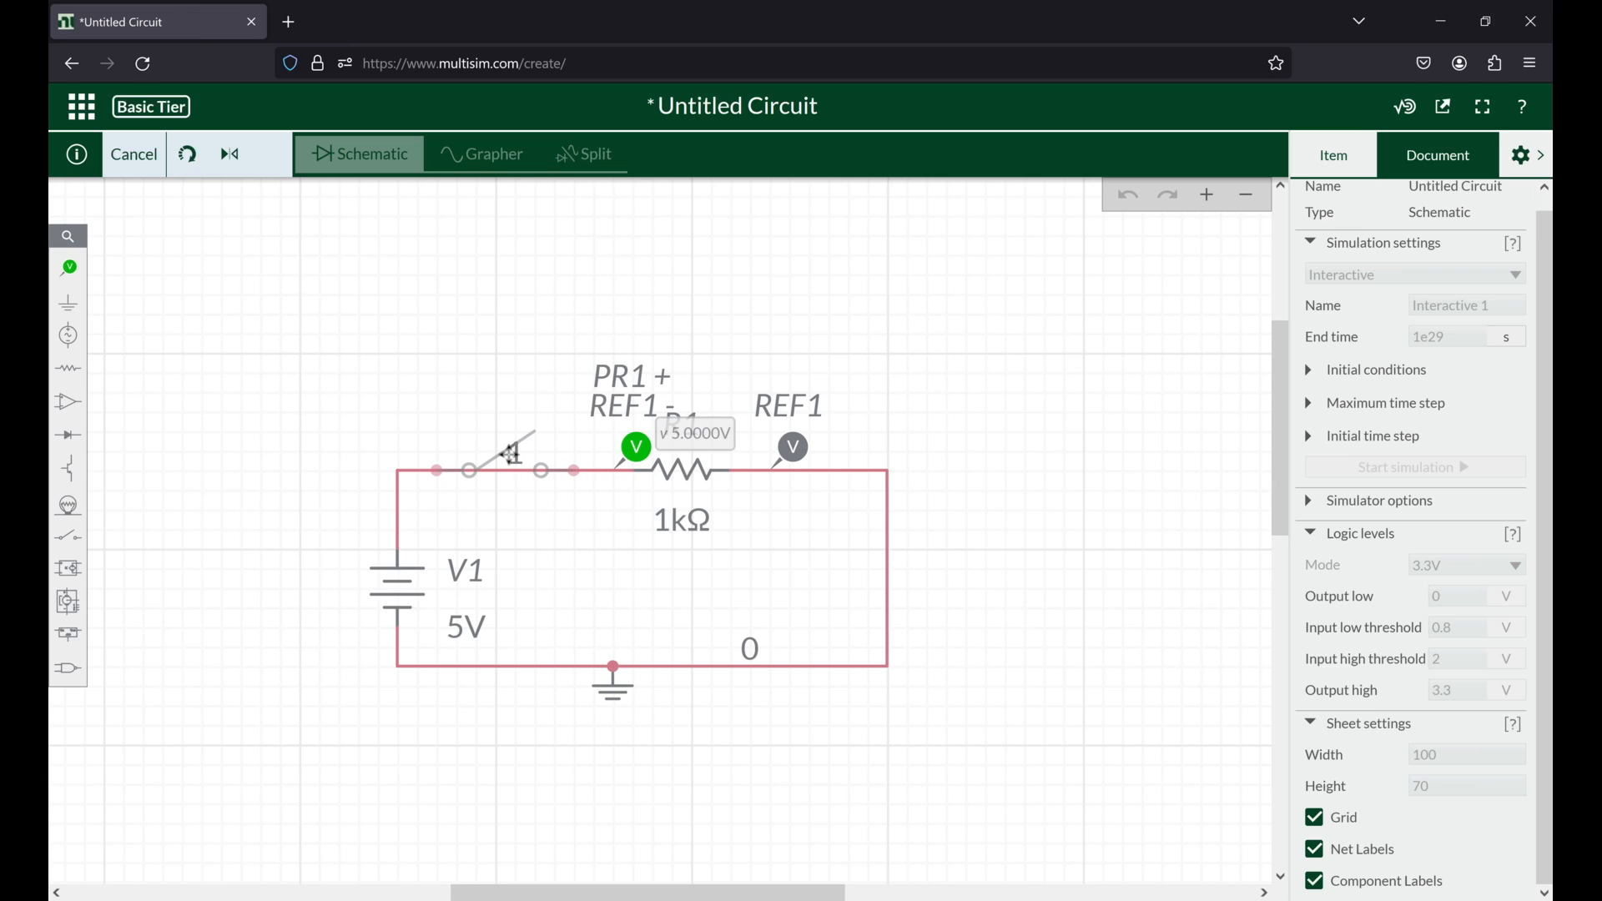
click(512, 455)
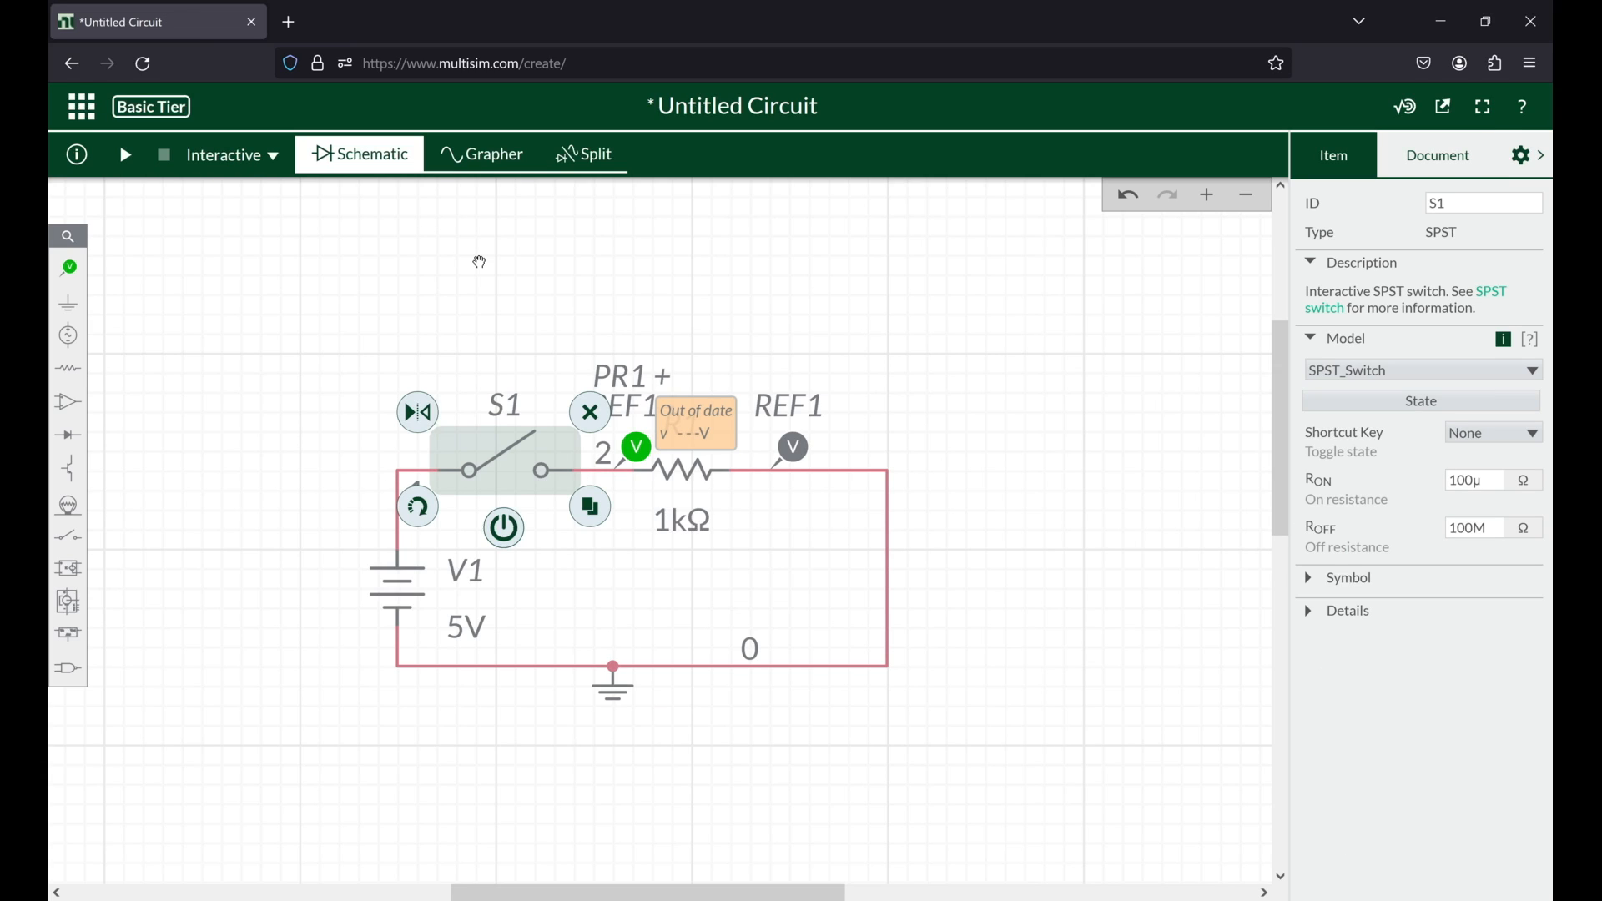
click(480, 262)
Step: Run the interactive simulation with S1 open and examine the probe's plot in the Split and Grapher views, plus the simulator options
click(127, 155)
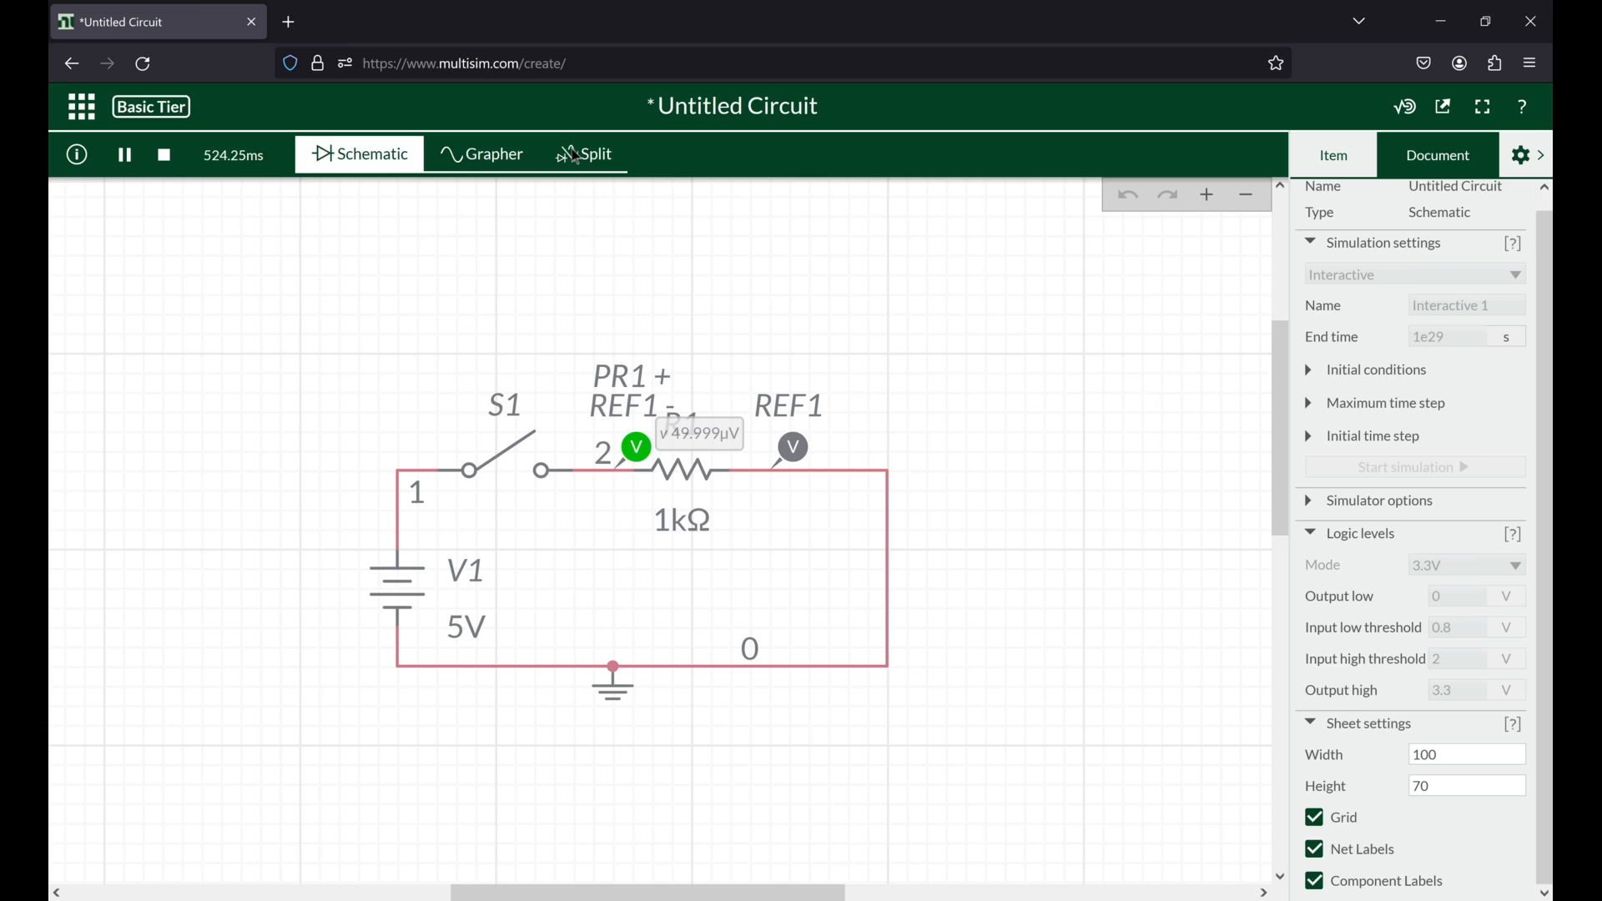
click(576, 156)
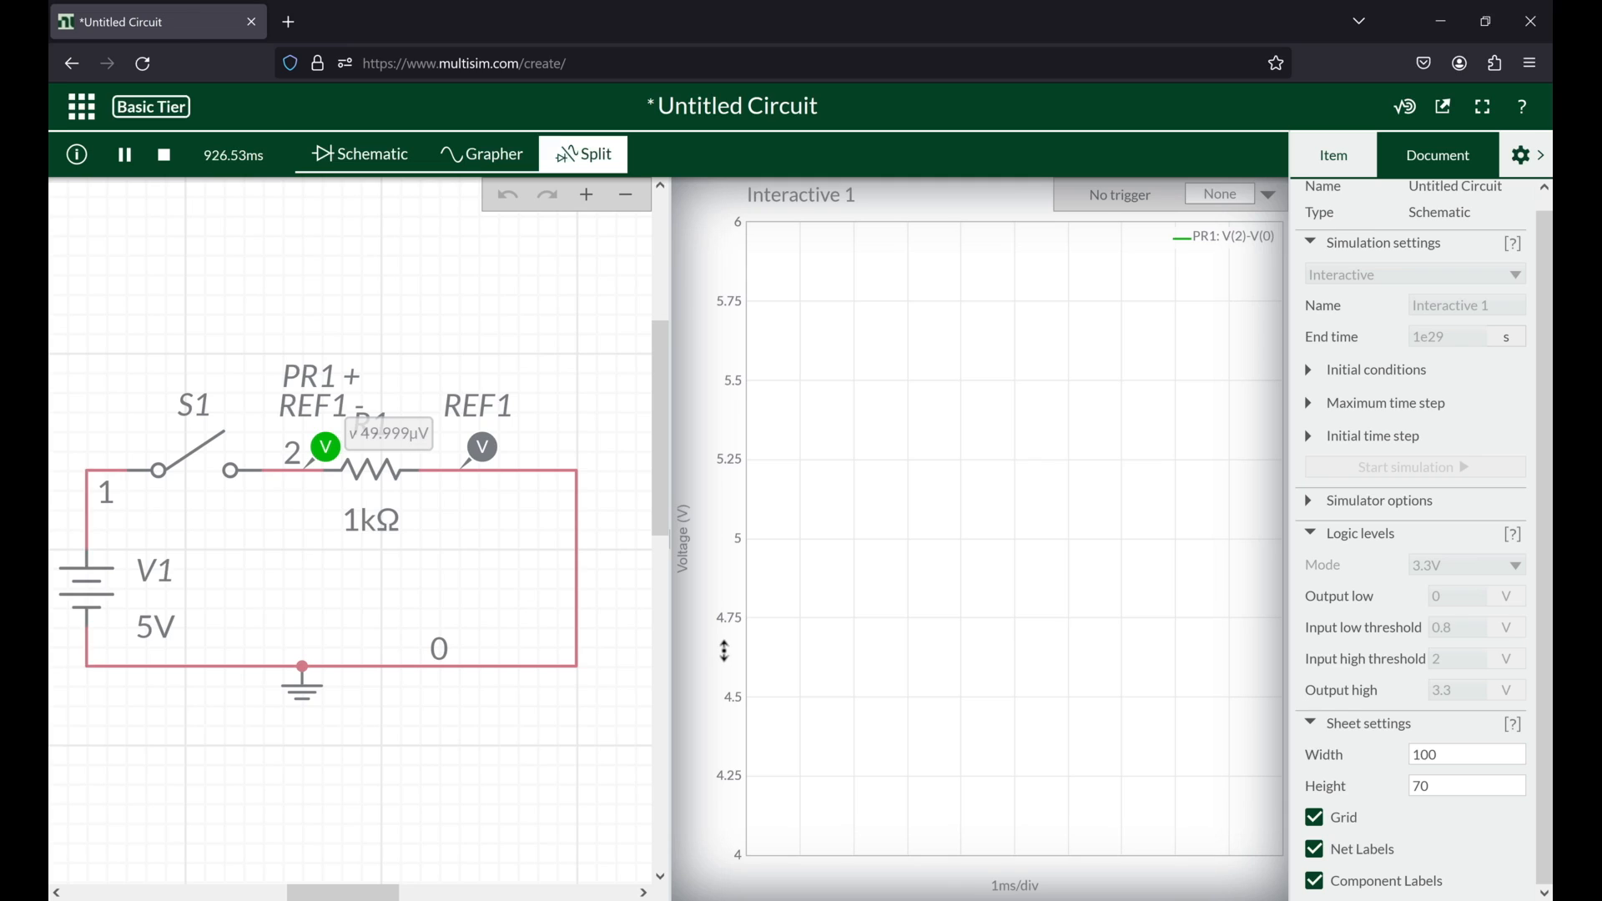
scroll(729, 660, down, 5)
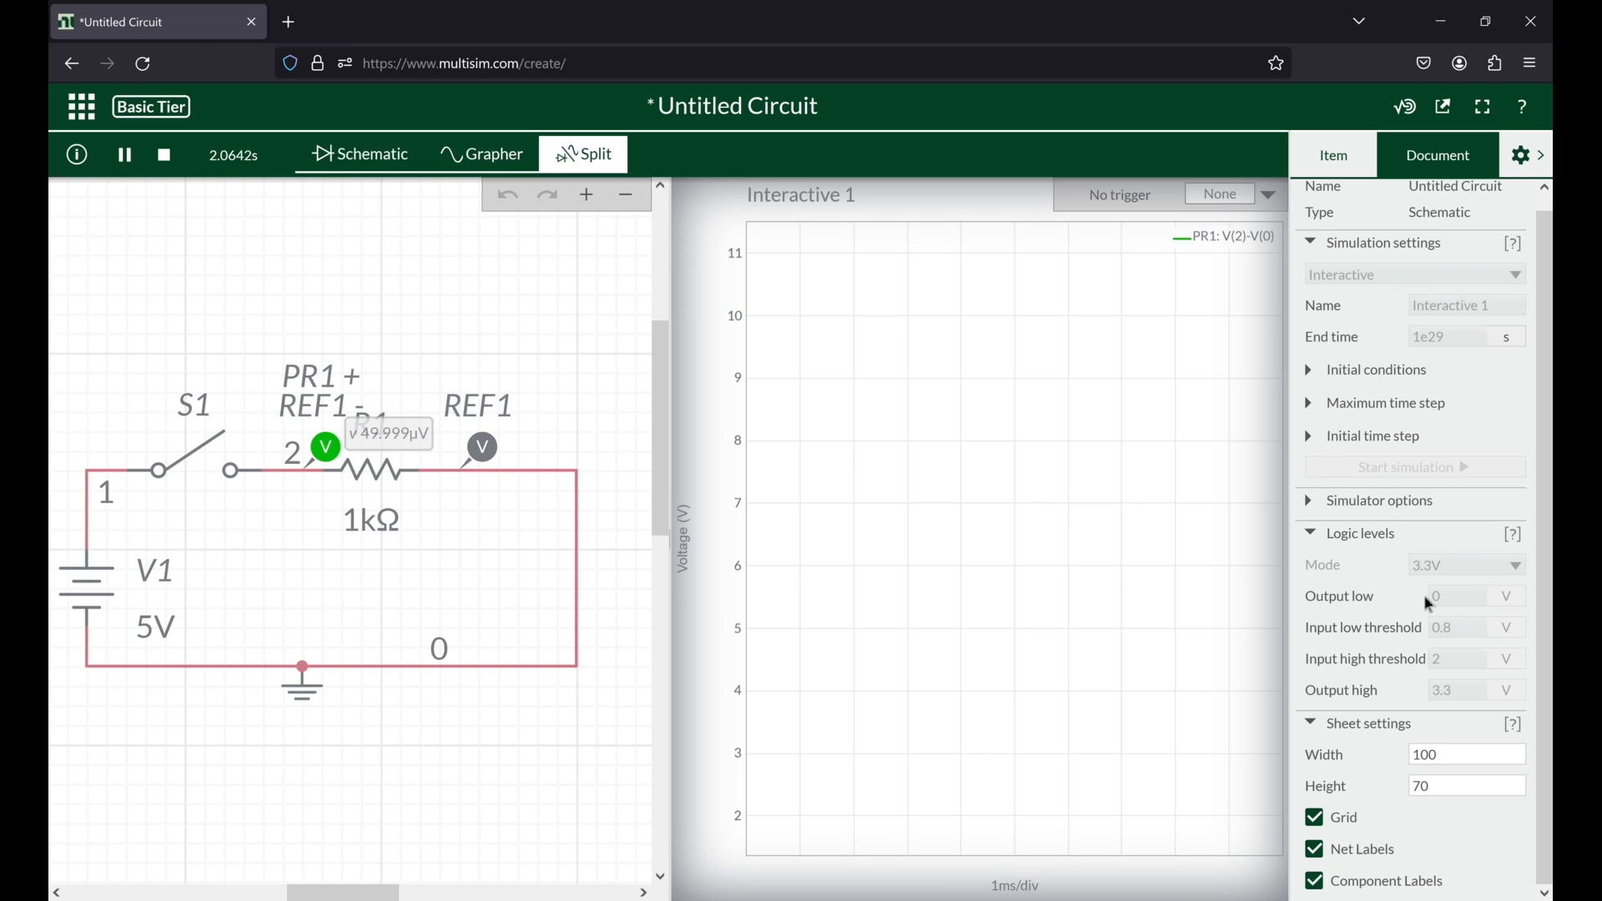
scroll(1430, 603, down, 1)
scroll(1362, 499, up, 1)
click(1363, 499)
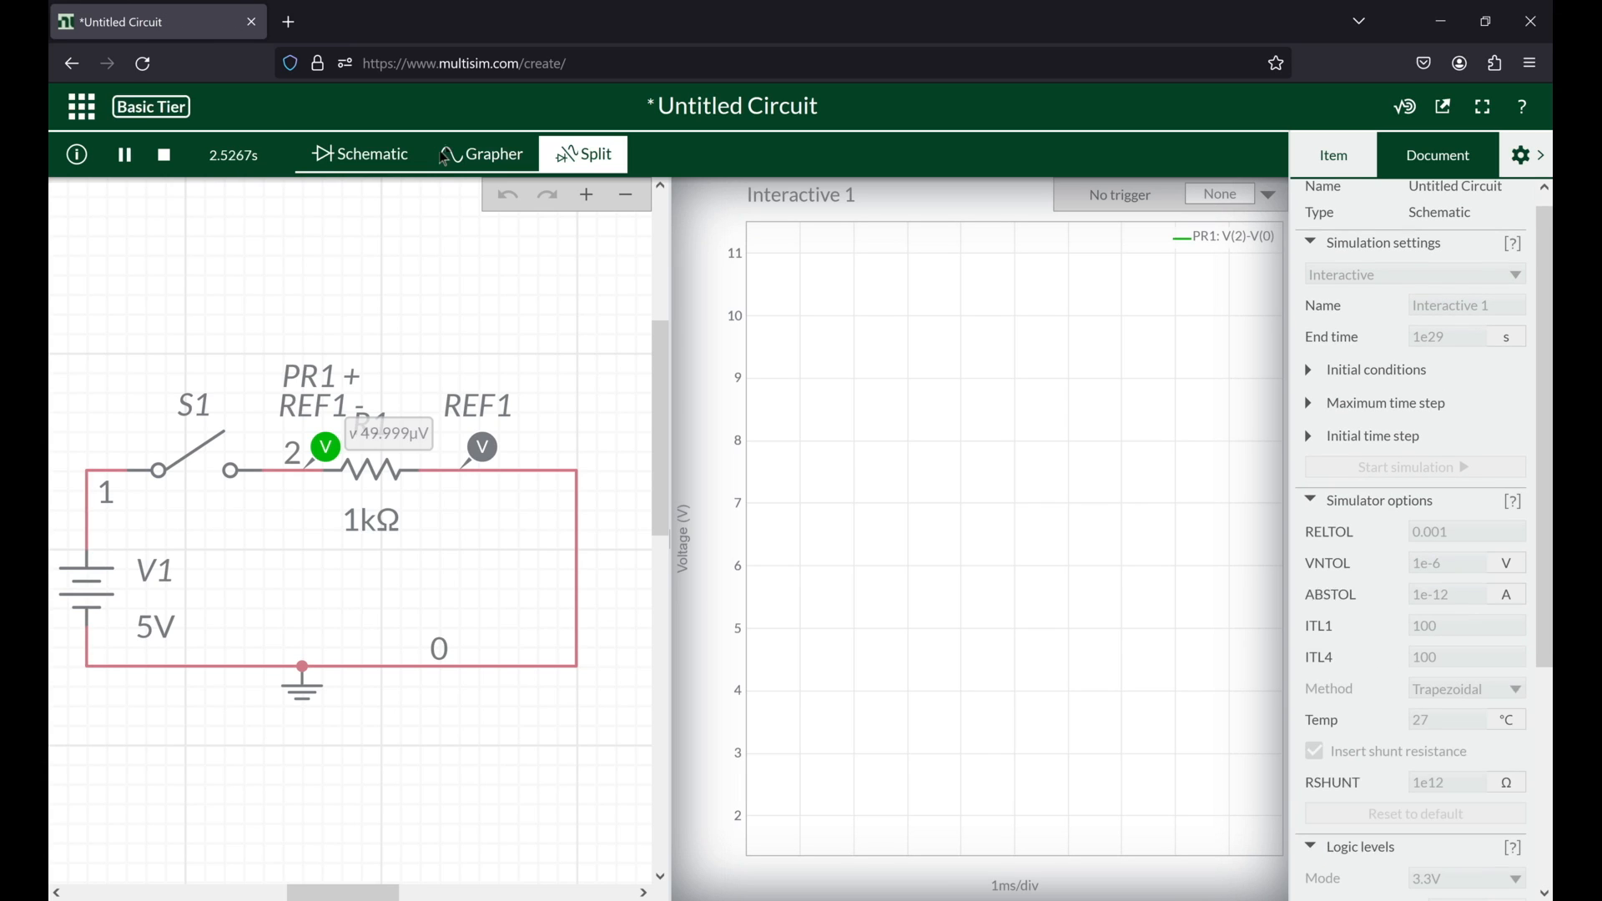
click(483, 154)
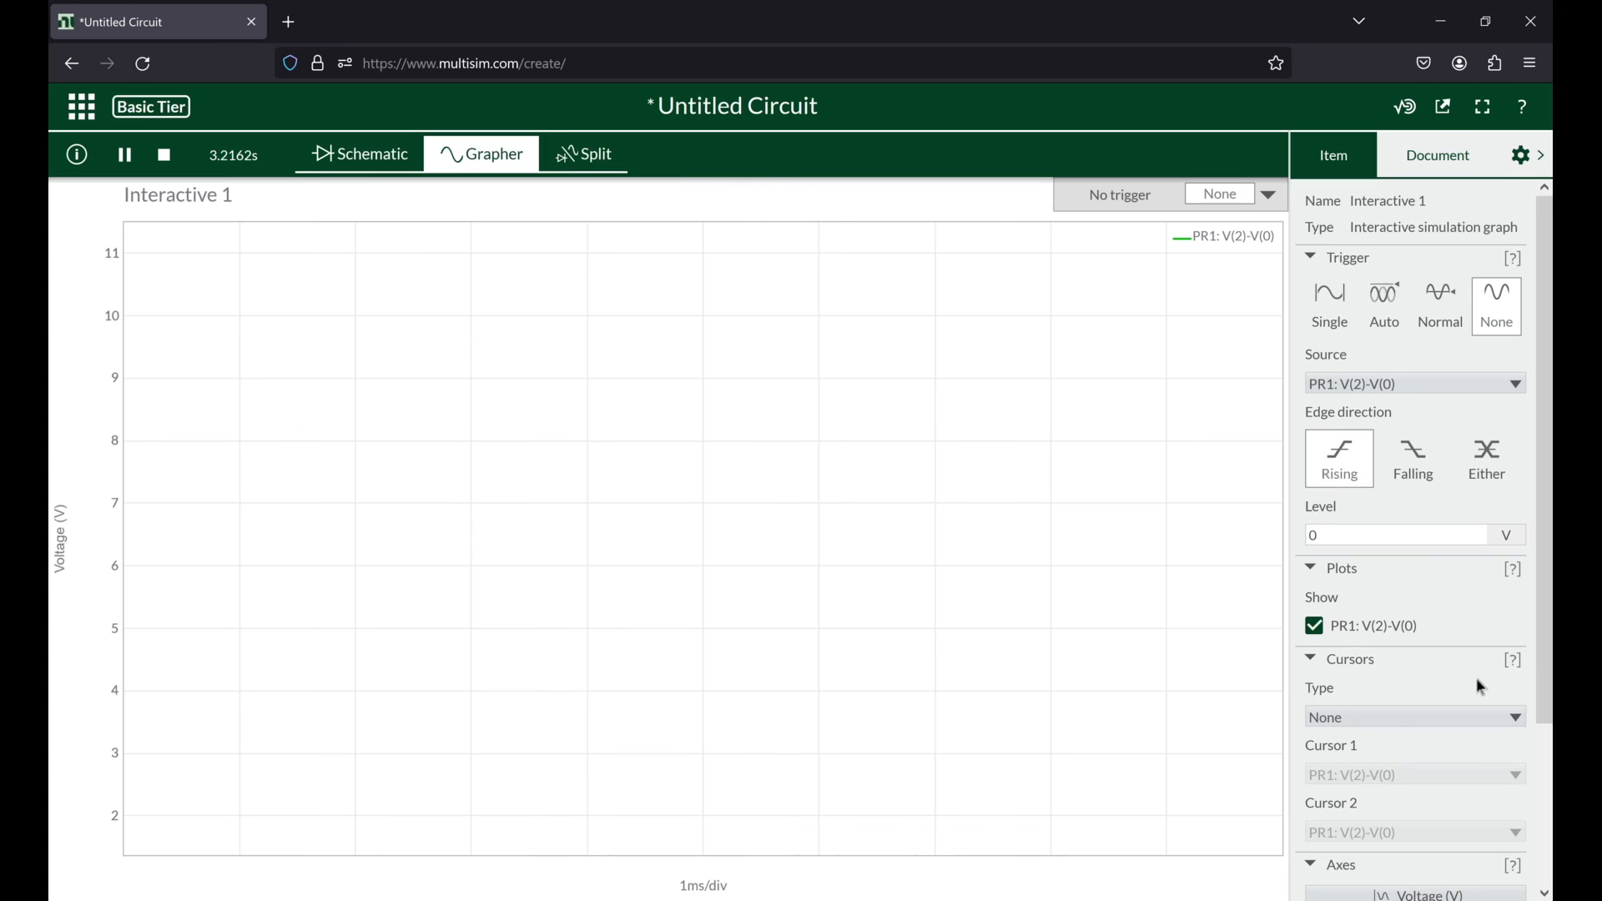
scroll(1482, 682, down, 3)
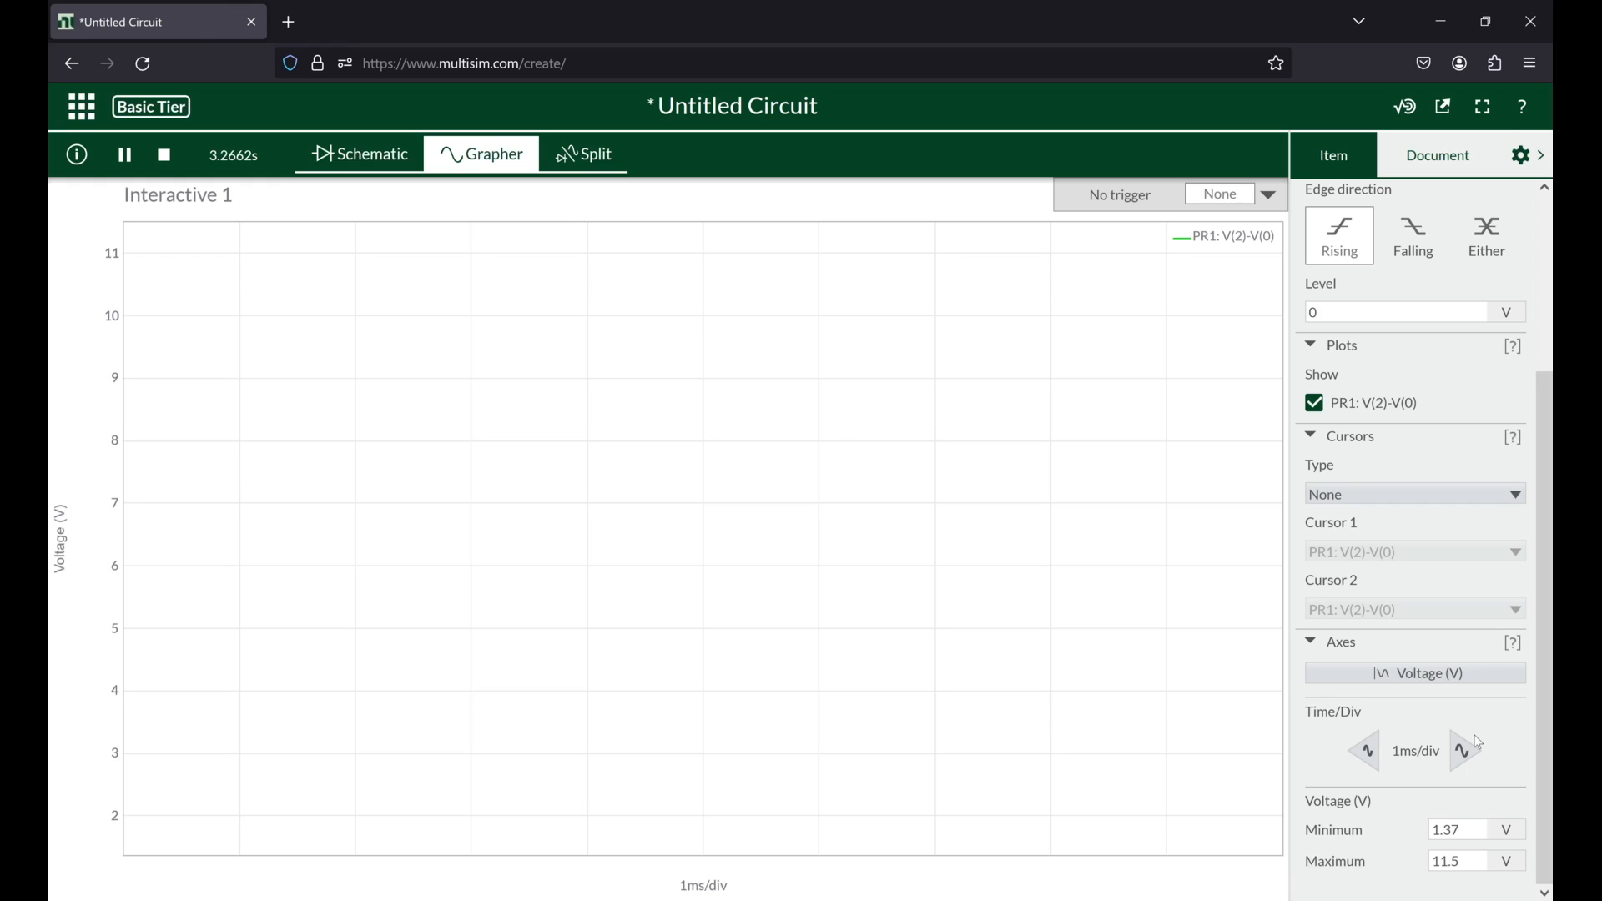
click(376, 169)
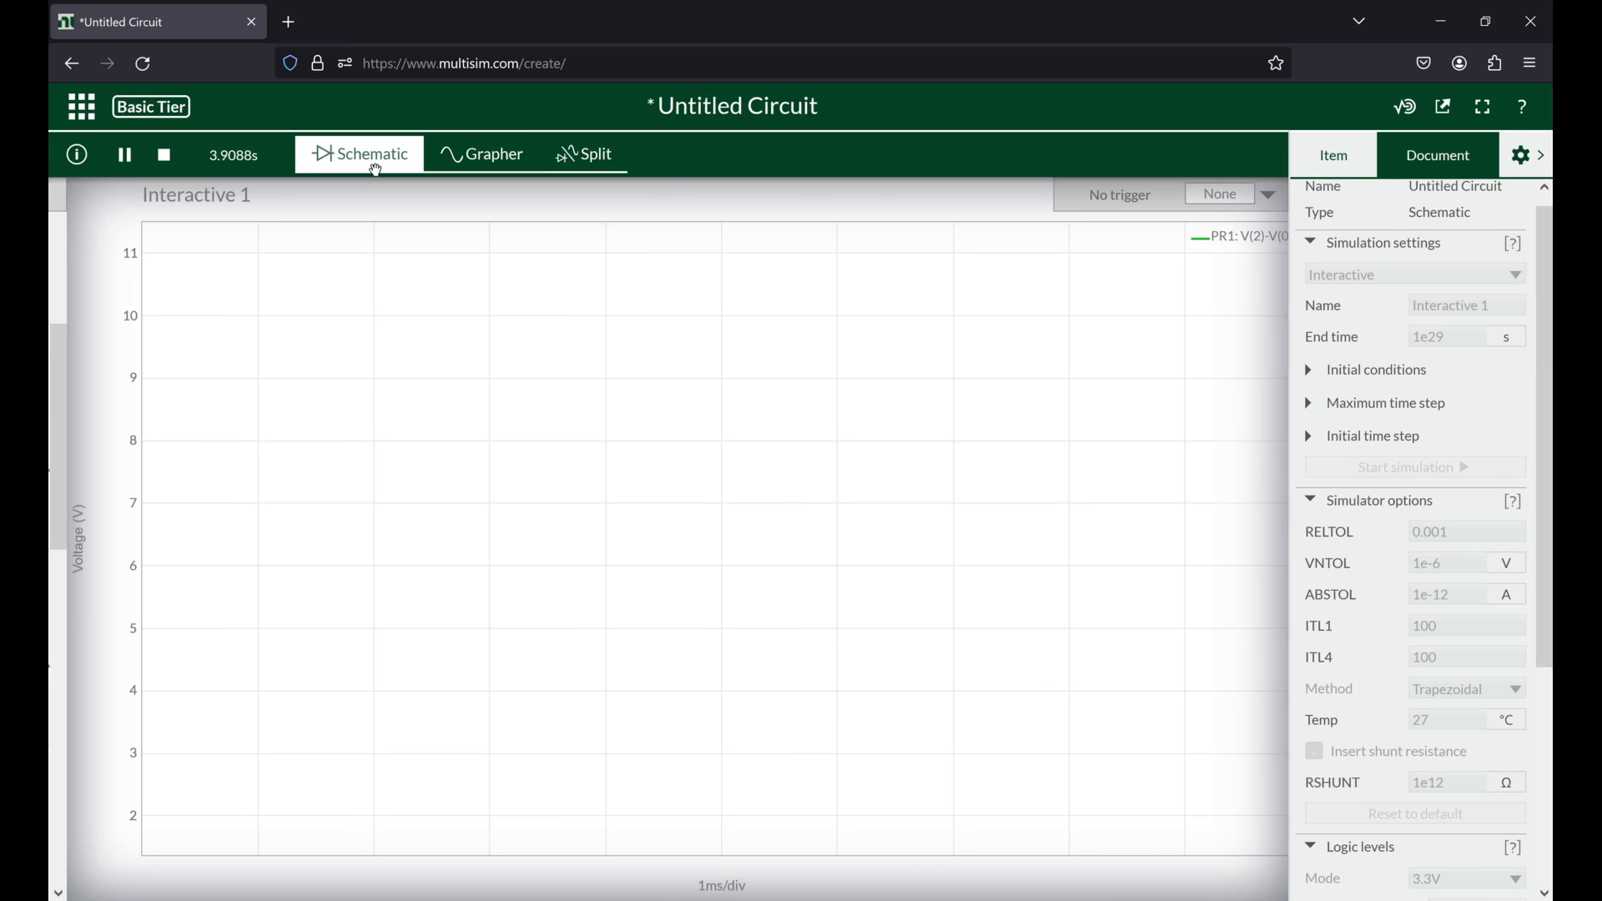
click(579, 167)
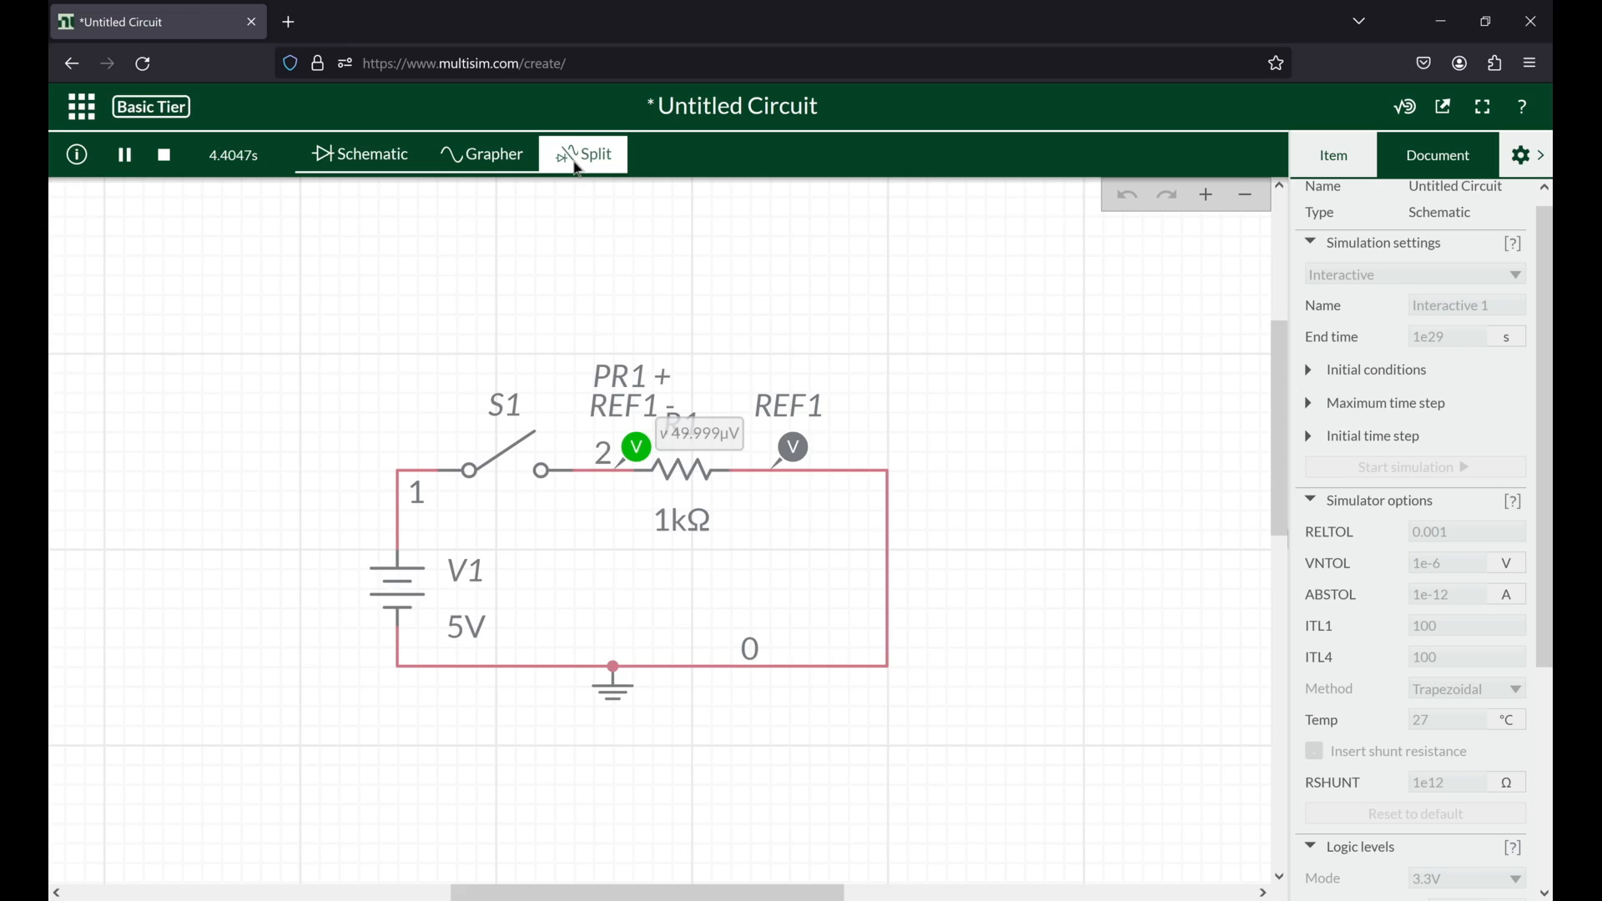
Step: Toggle switch S1 closed and open several times in the Split view while the simulation runs, ending with it open, and stop the simulation
click(208, 460)
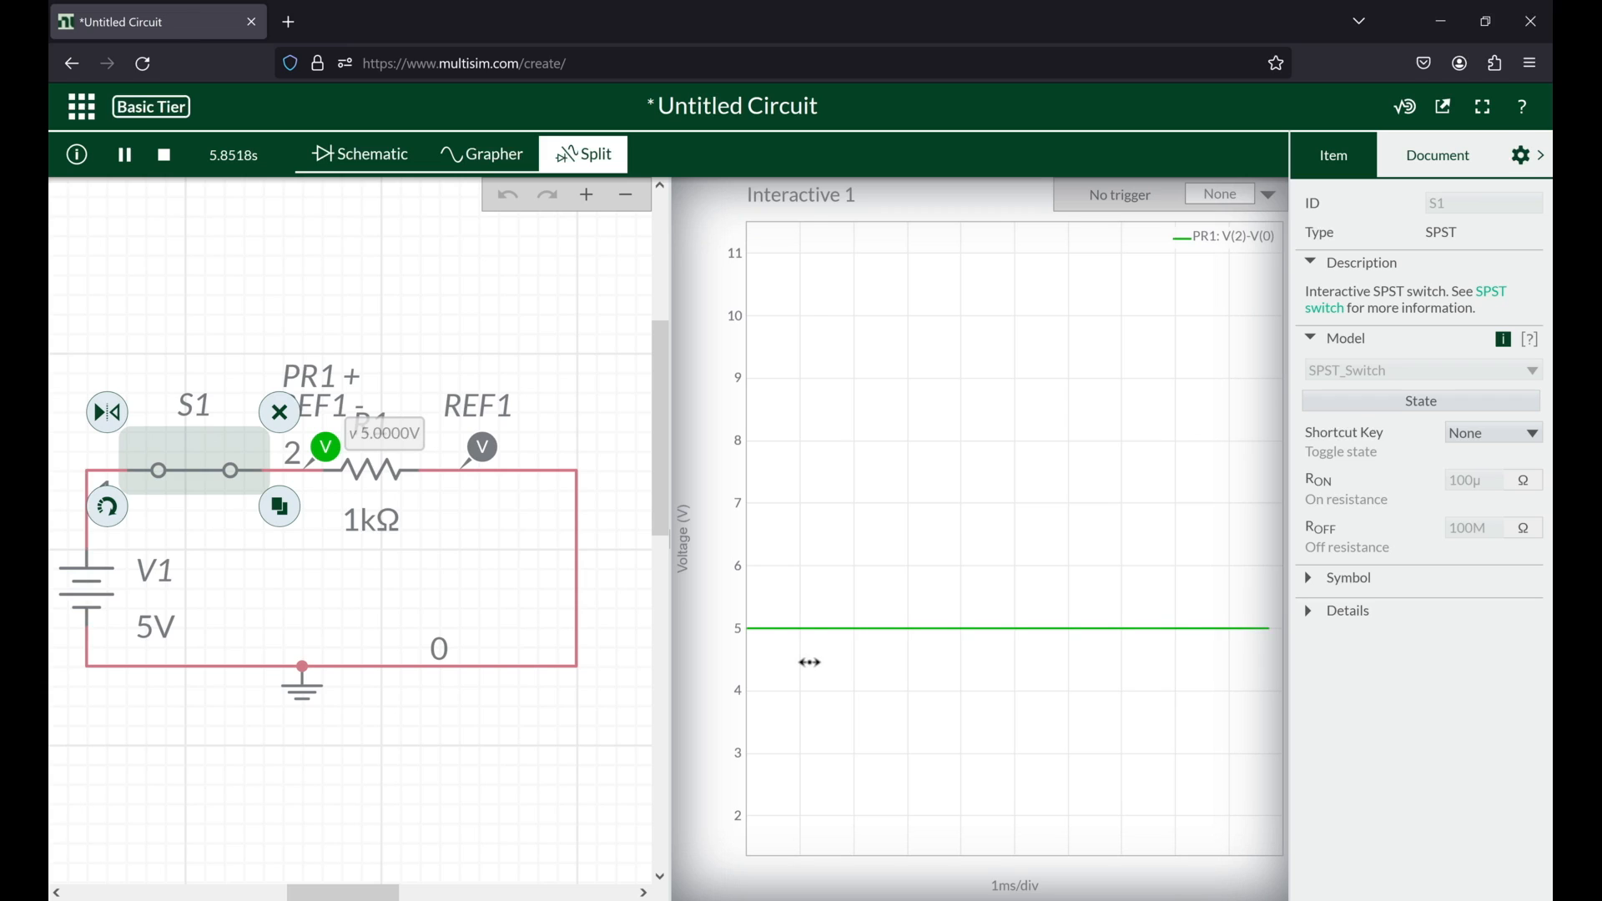
mouse_move(778, 635)
click(205, 460)
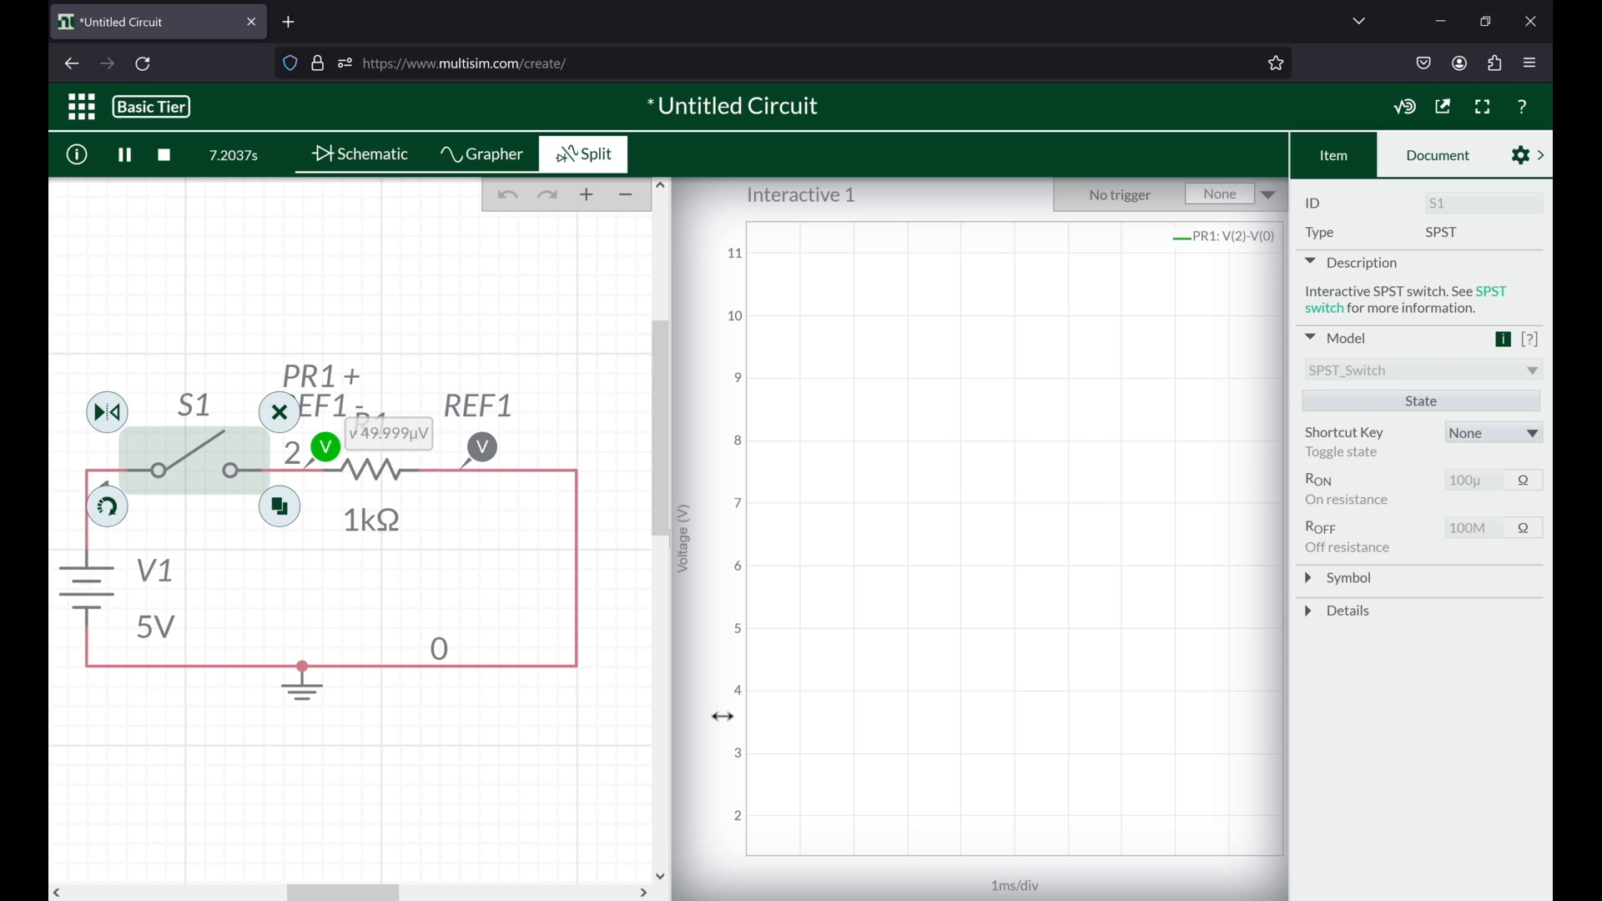
click(709, 670)
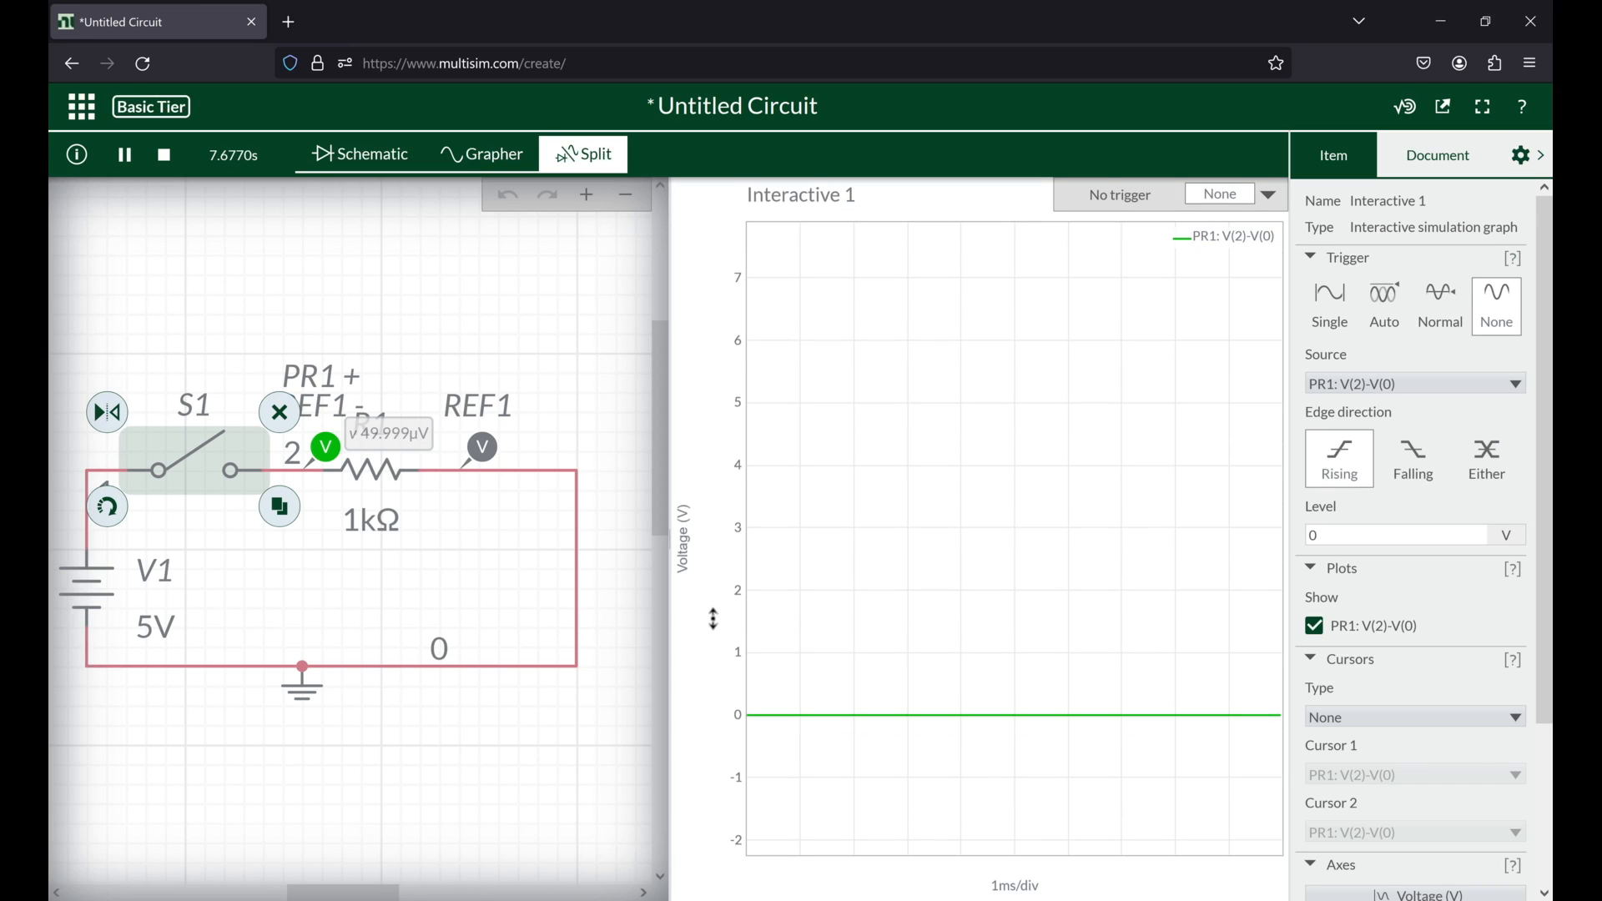
click(198, 457)
click(200, 461)
click(200, 461)
click(200, 460)
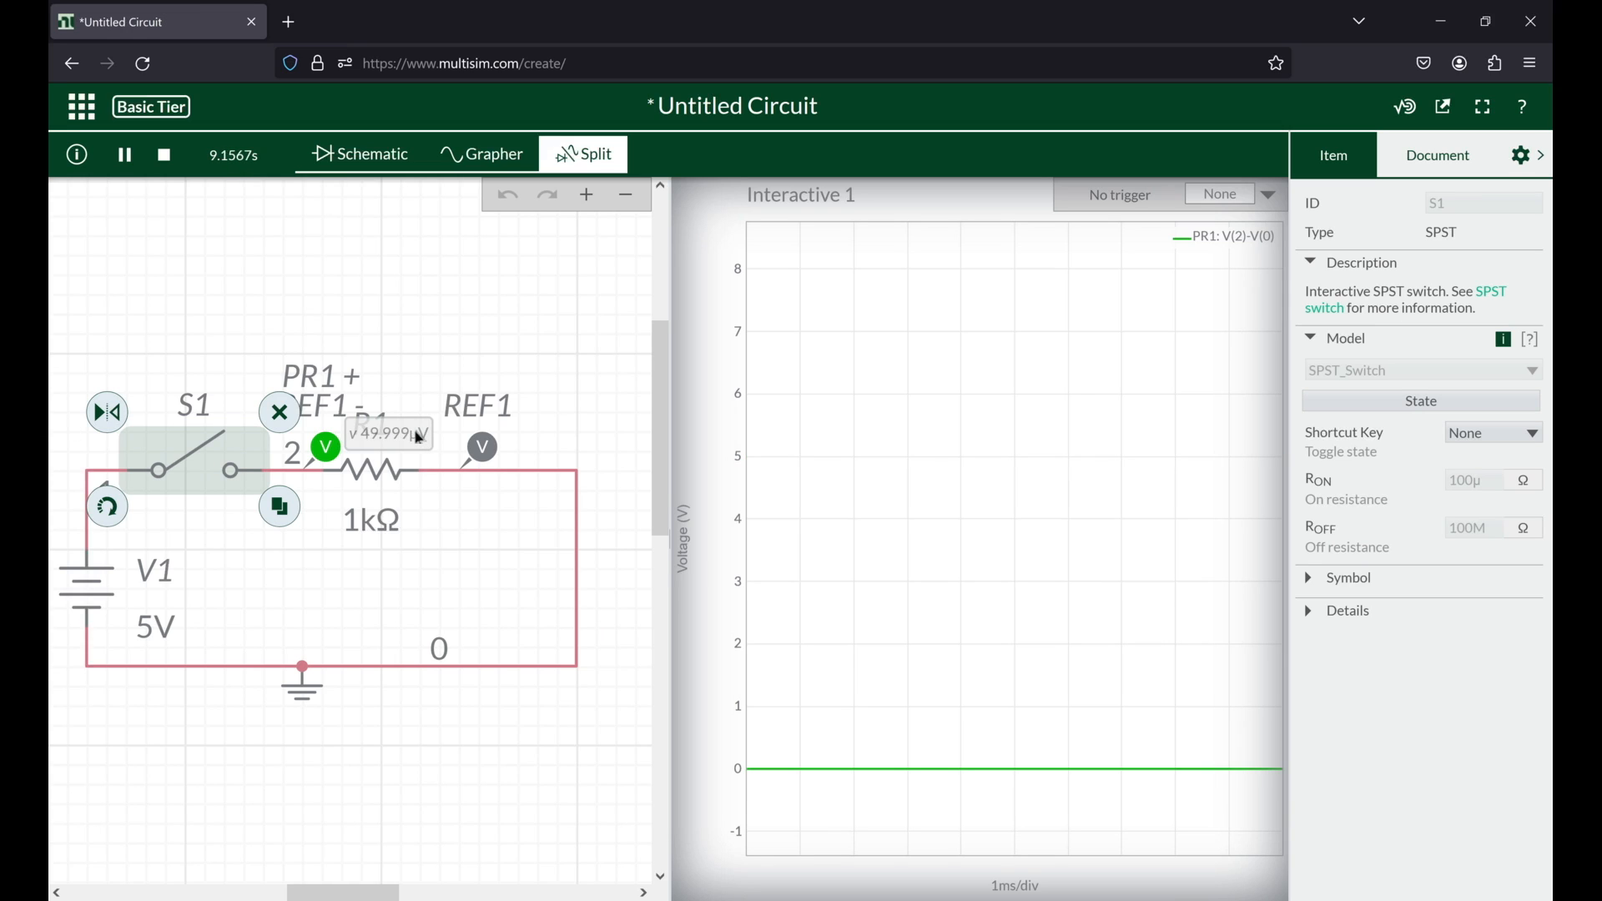
click(165, 155)
drag(260, 280, 298, 245)
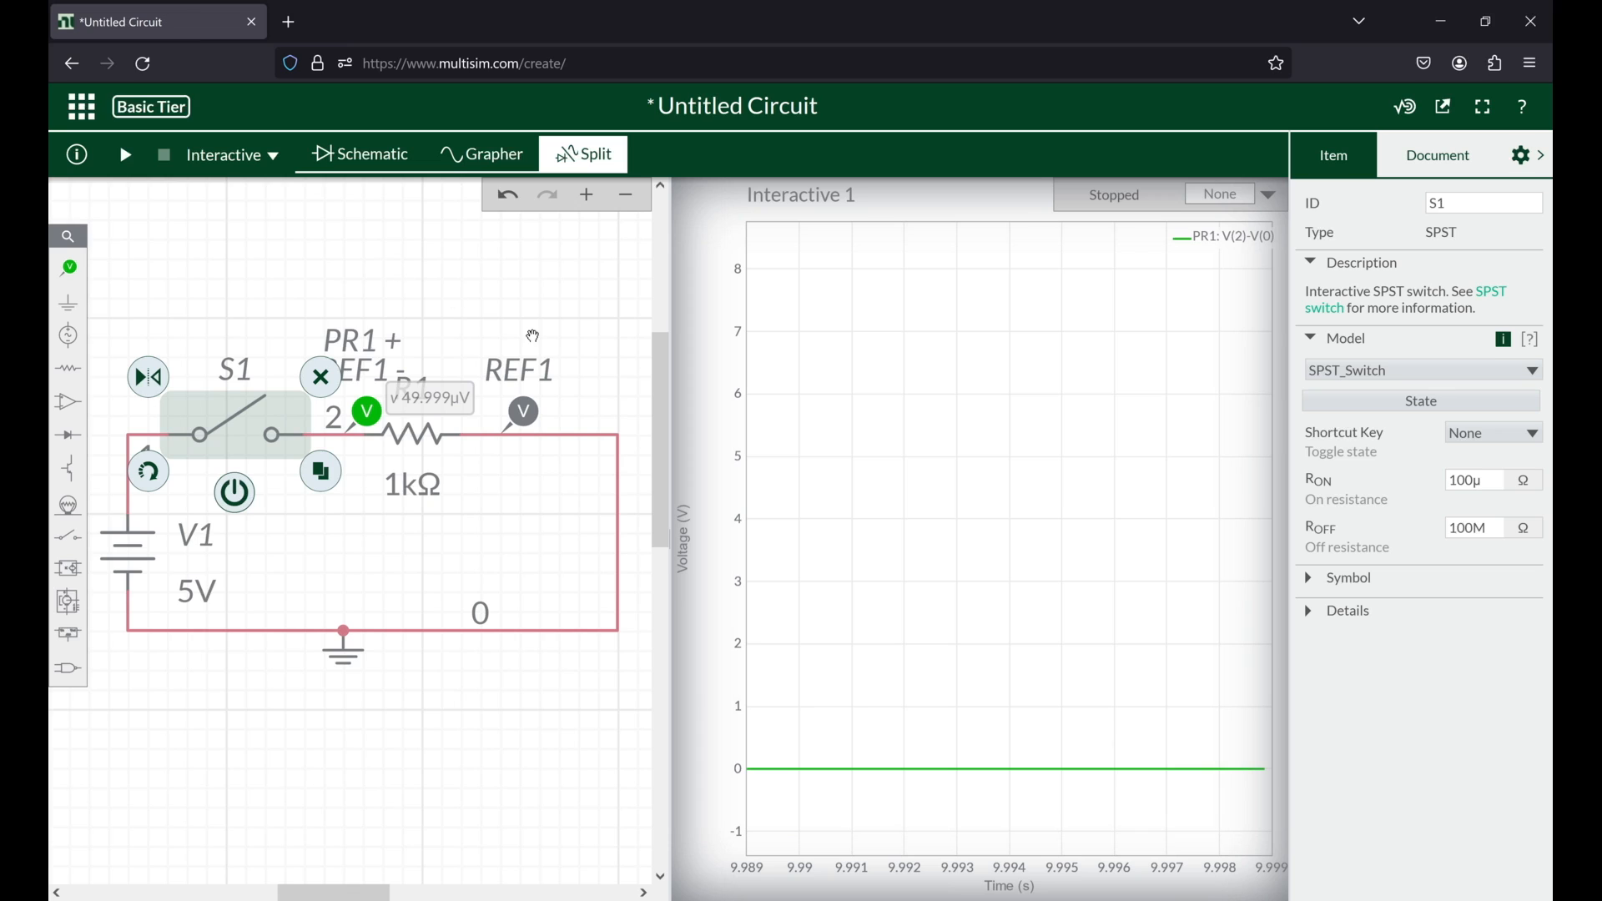
Step: Show the recorded voltage in the full Grapher view and fit the axes to the whole simulation with Zoom all
click(544, 161)
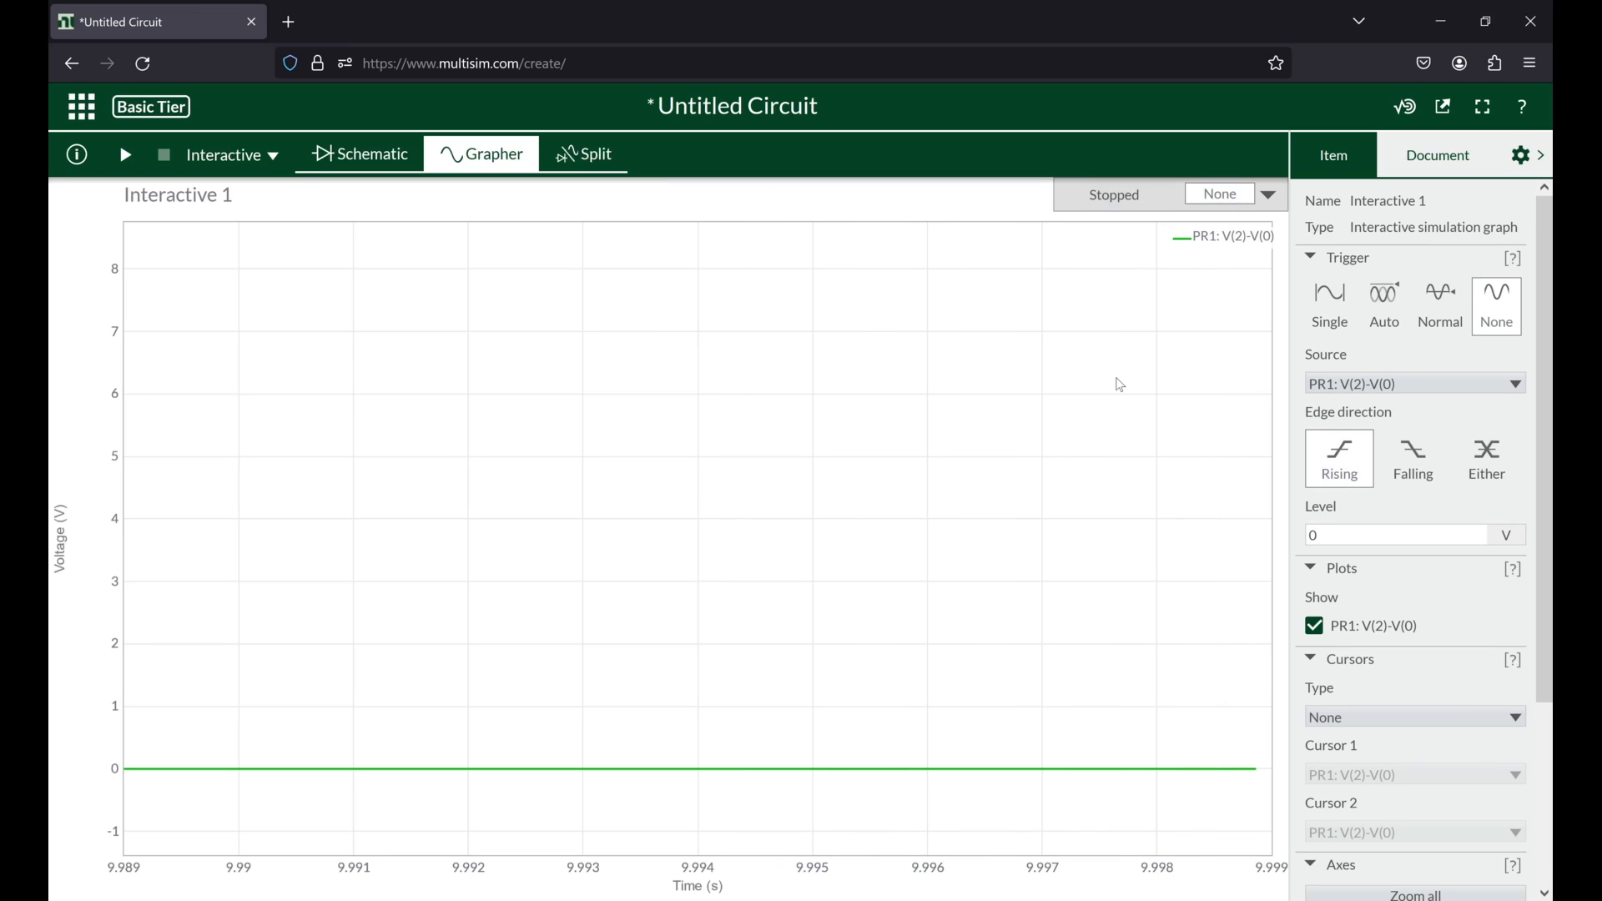
scroll(1434, 732, down, 1)
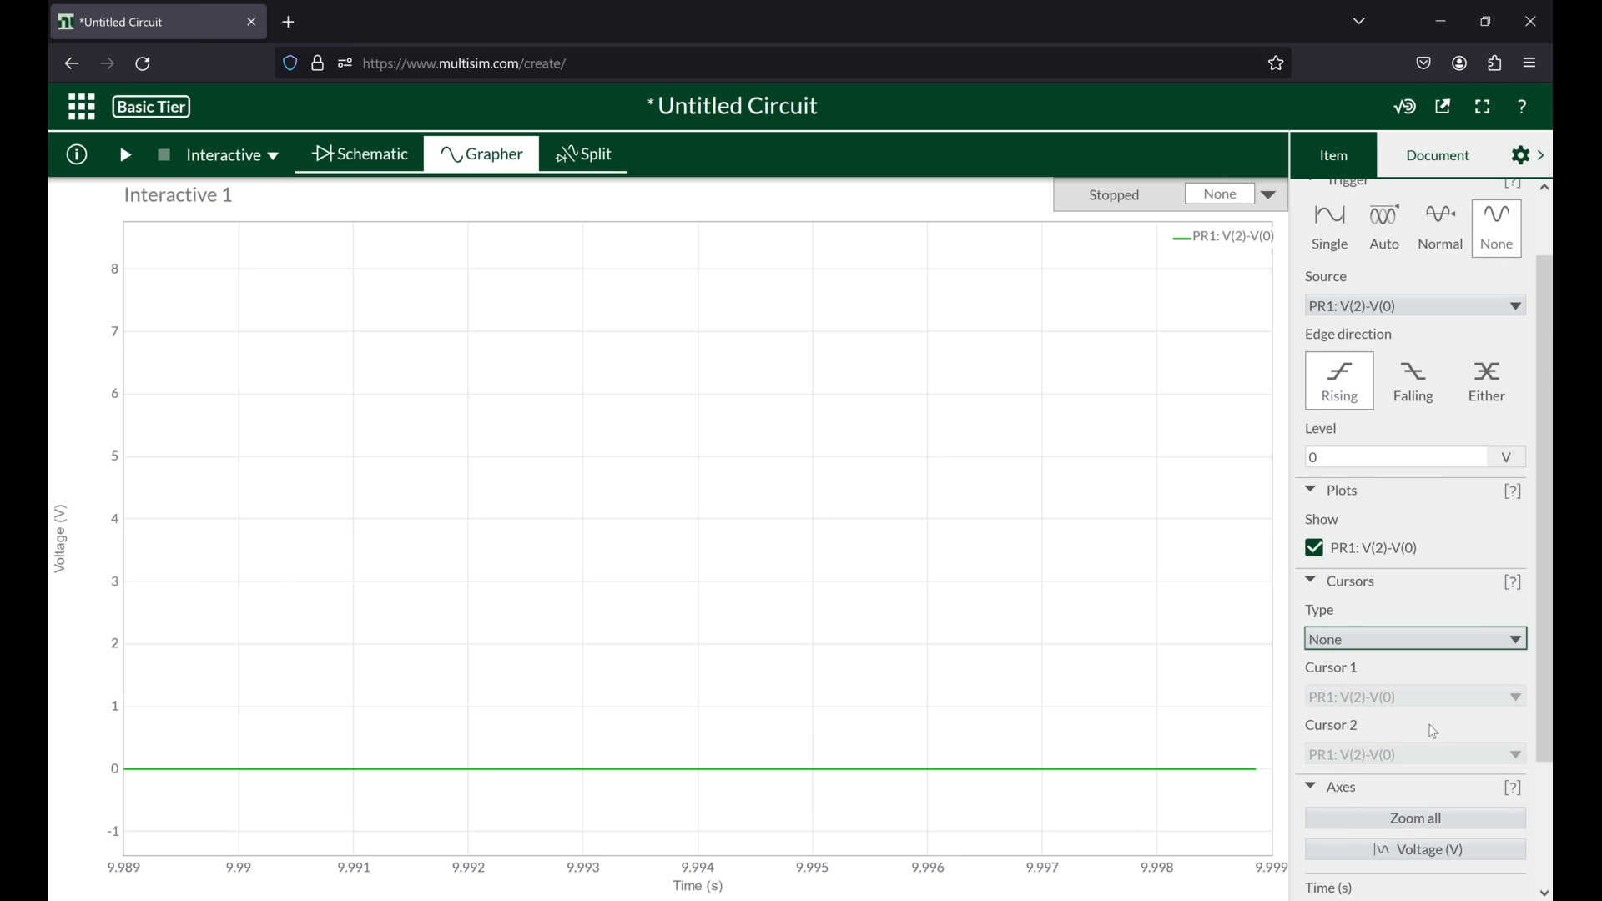
scroll(1436, 733, down, 2)
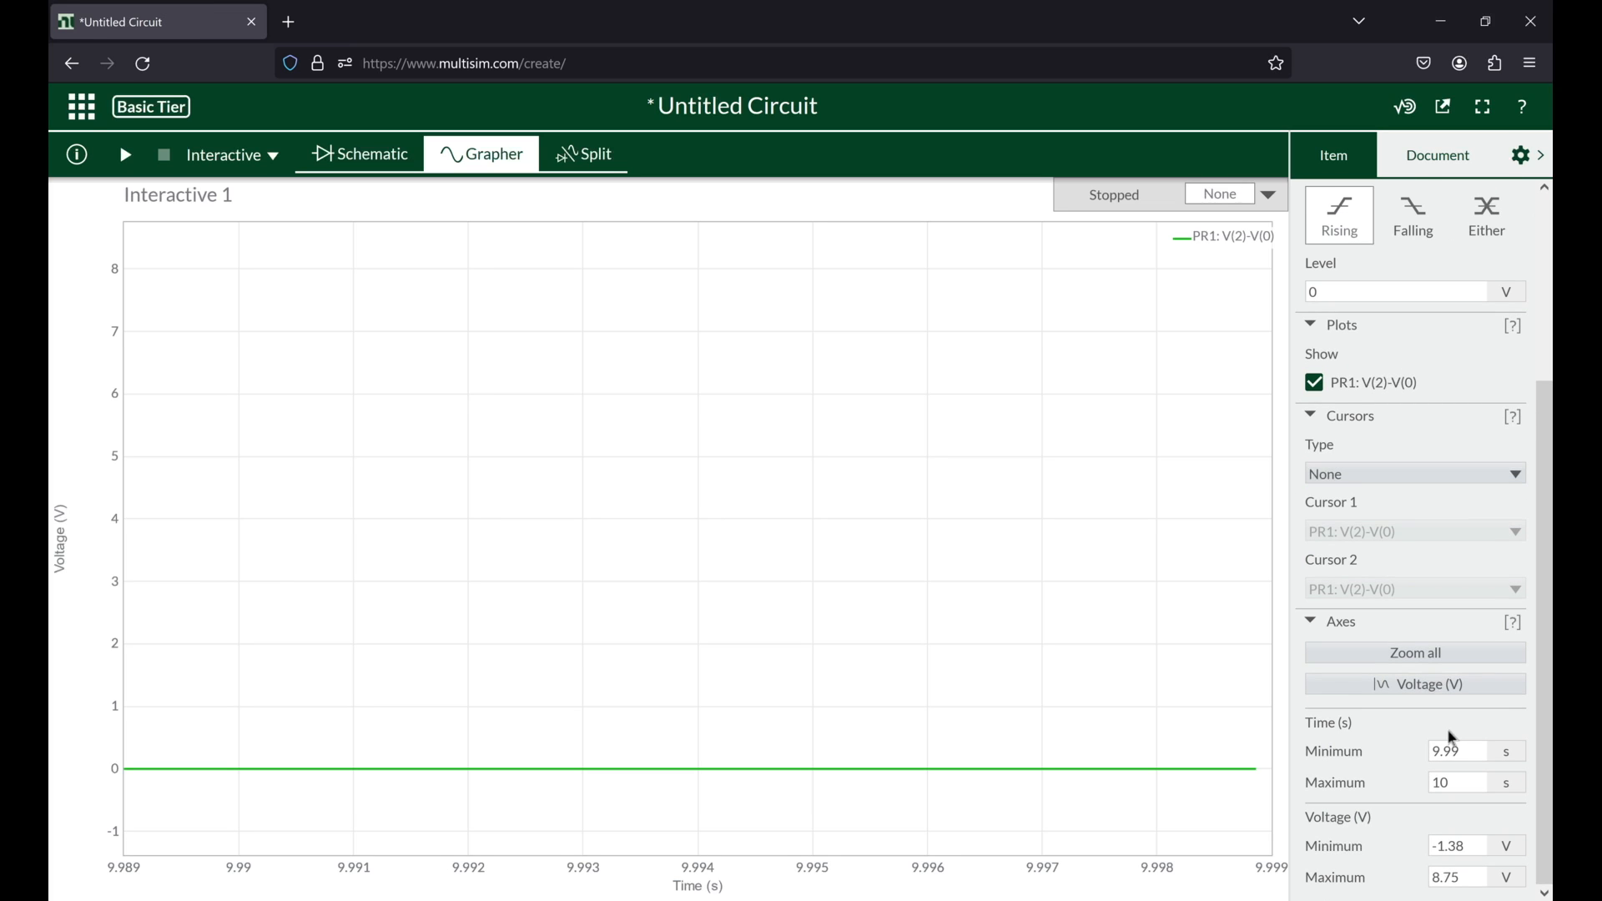
click(1419, 654)
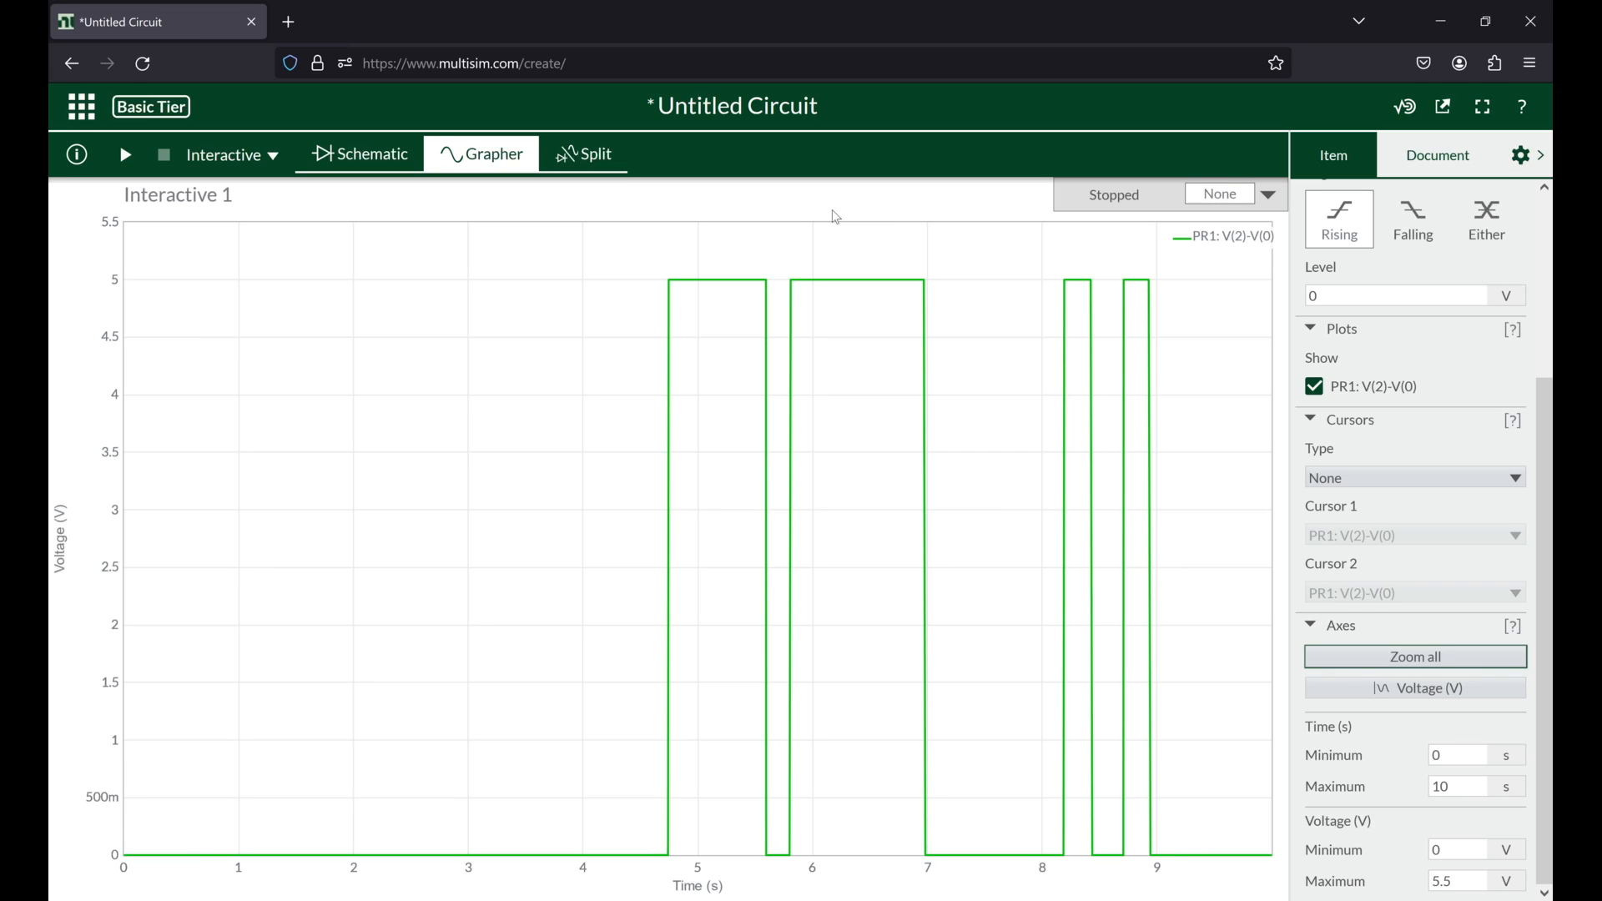
Step: Examine the first rising edge of the PR1 trace up close and restore the plot to its full extent
mouse_move(662, 501)
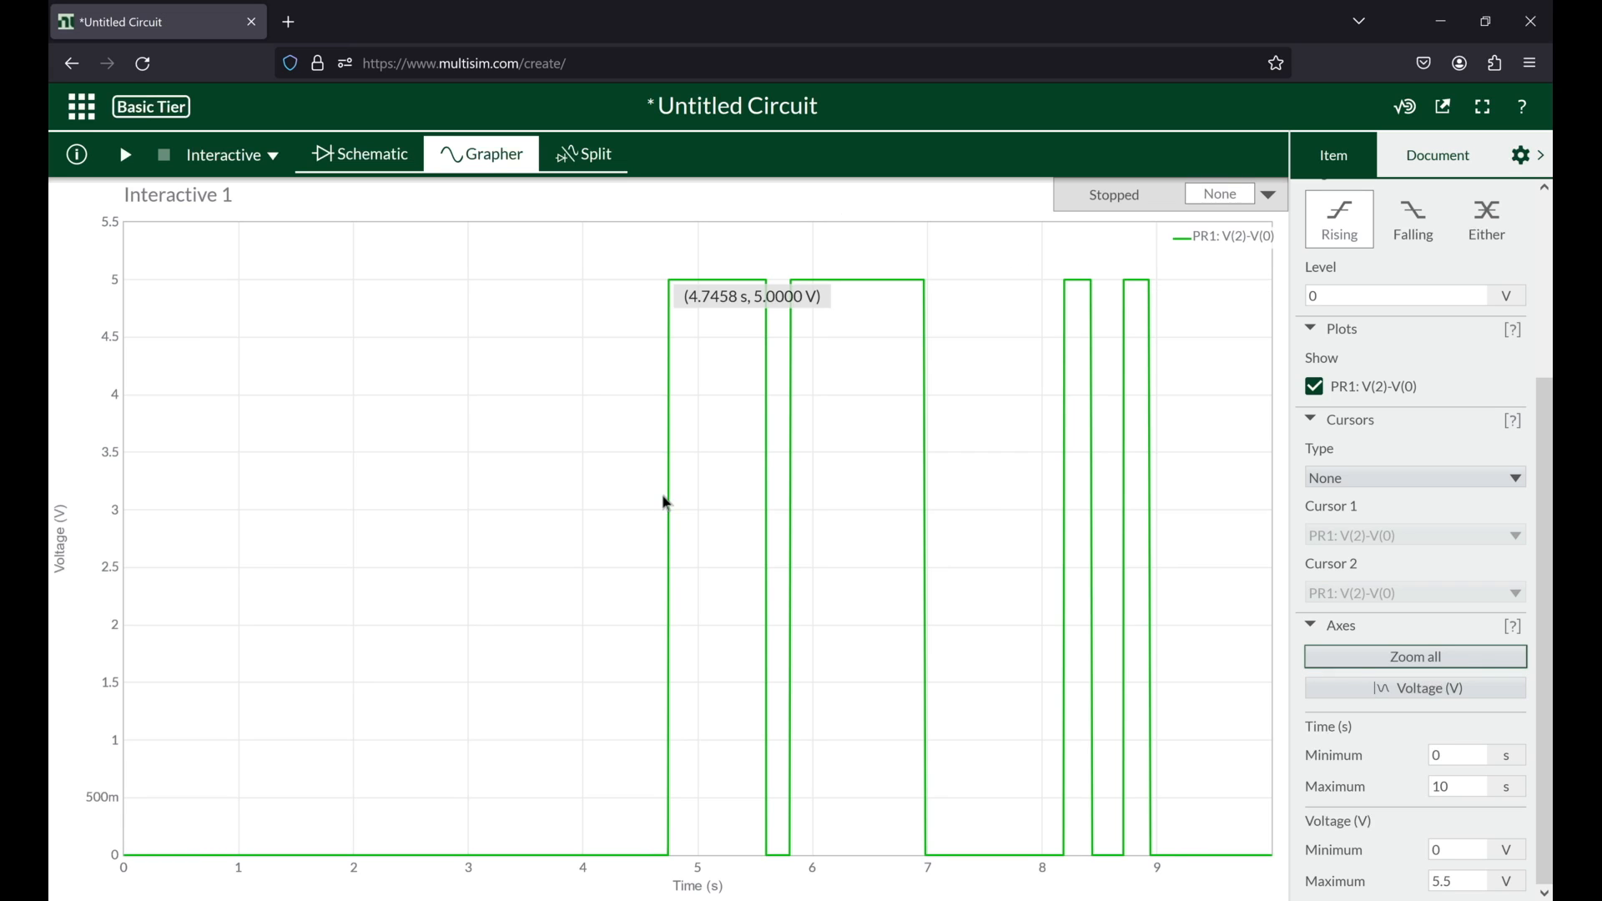
scroll(662, 495, up, 10)
scroll(729, 523, up, 5)
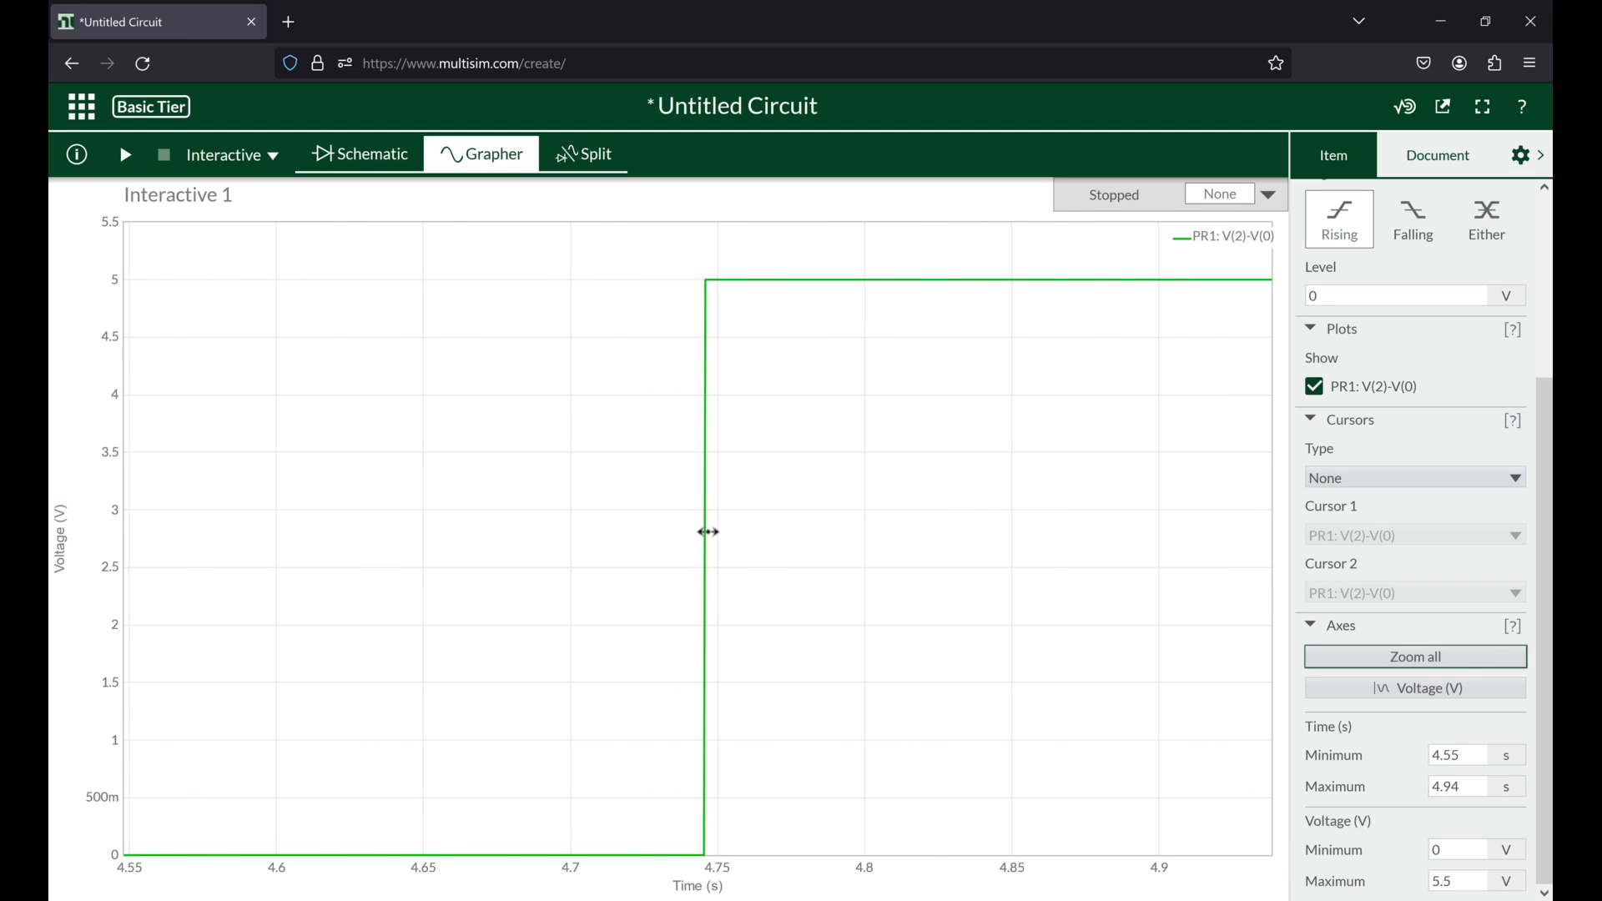
scroll(708, 532, up, 3)
scroll(708, 532, up, 7)
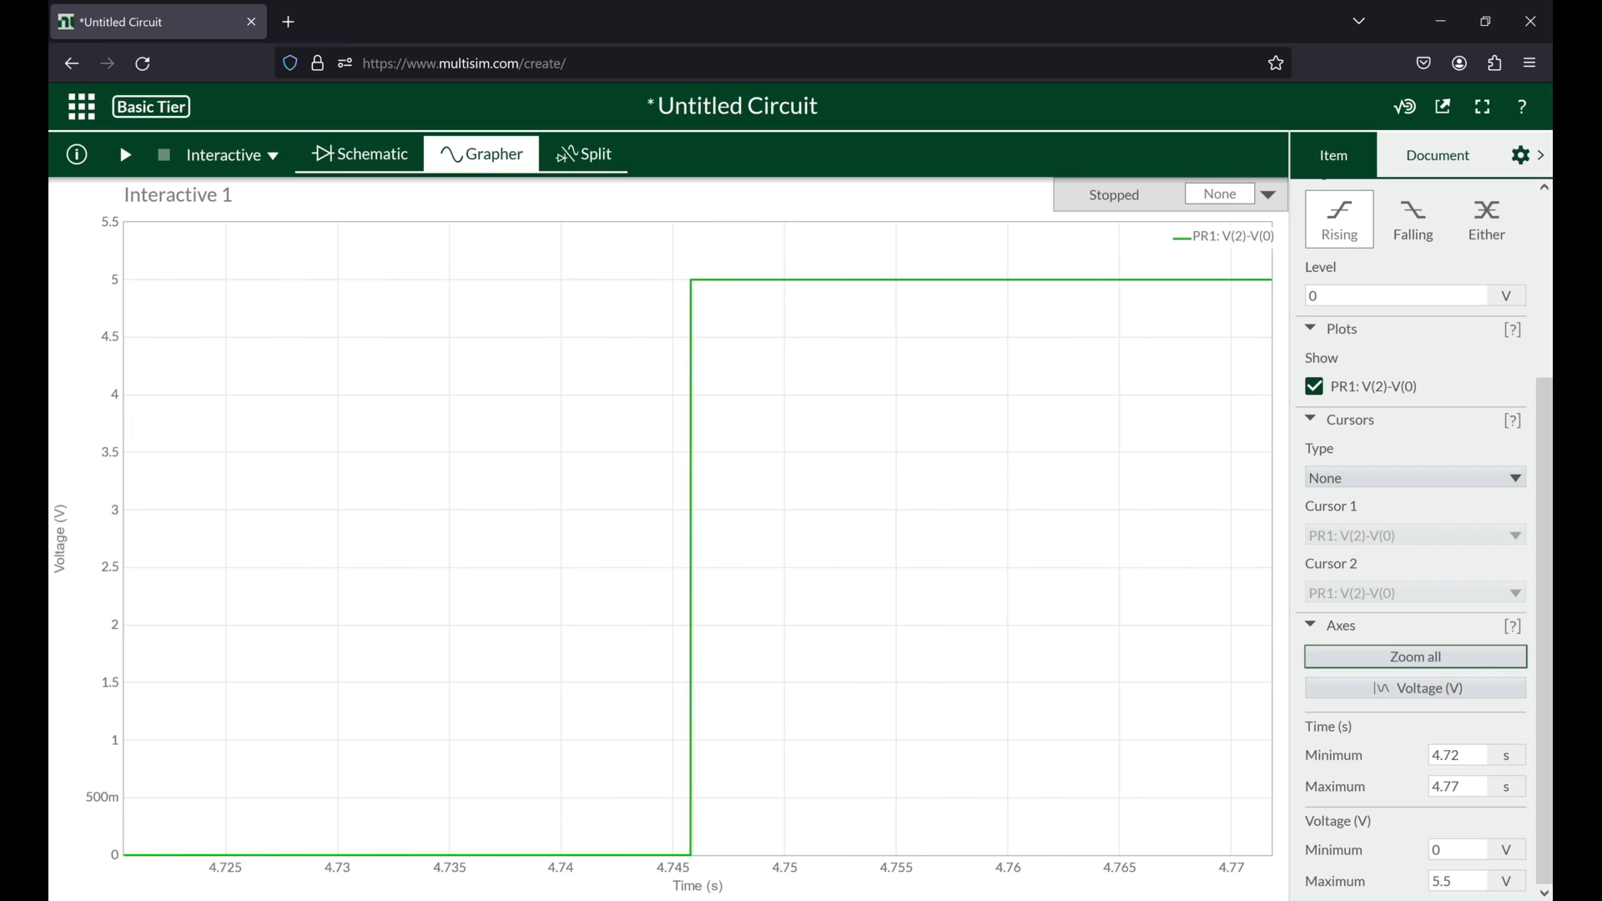
mouse_move(667, 288)
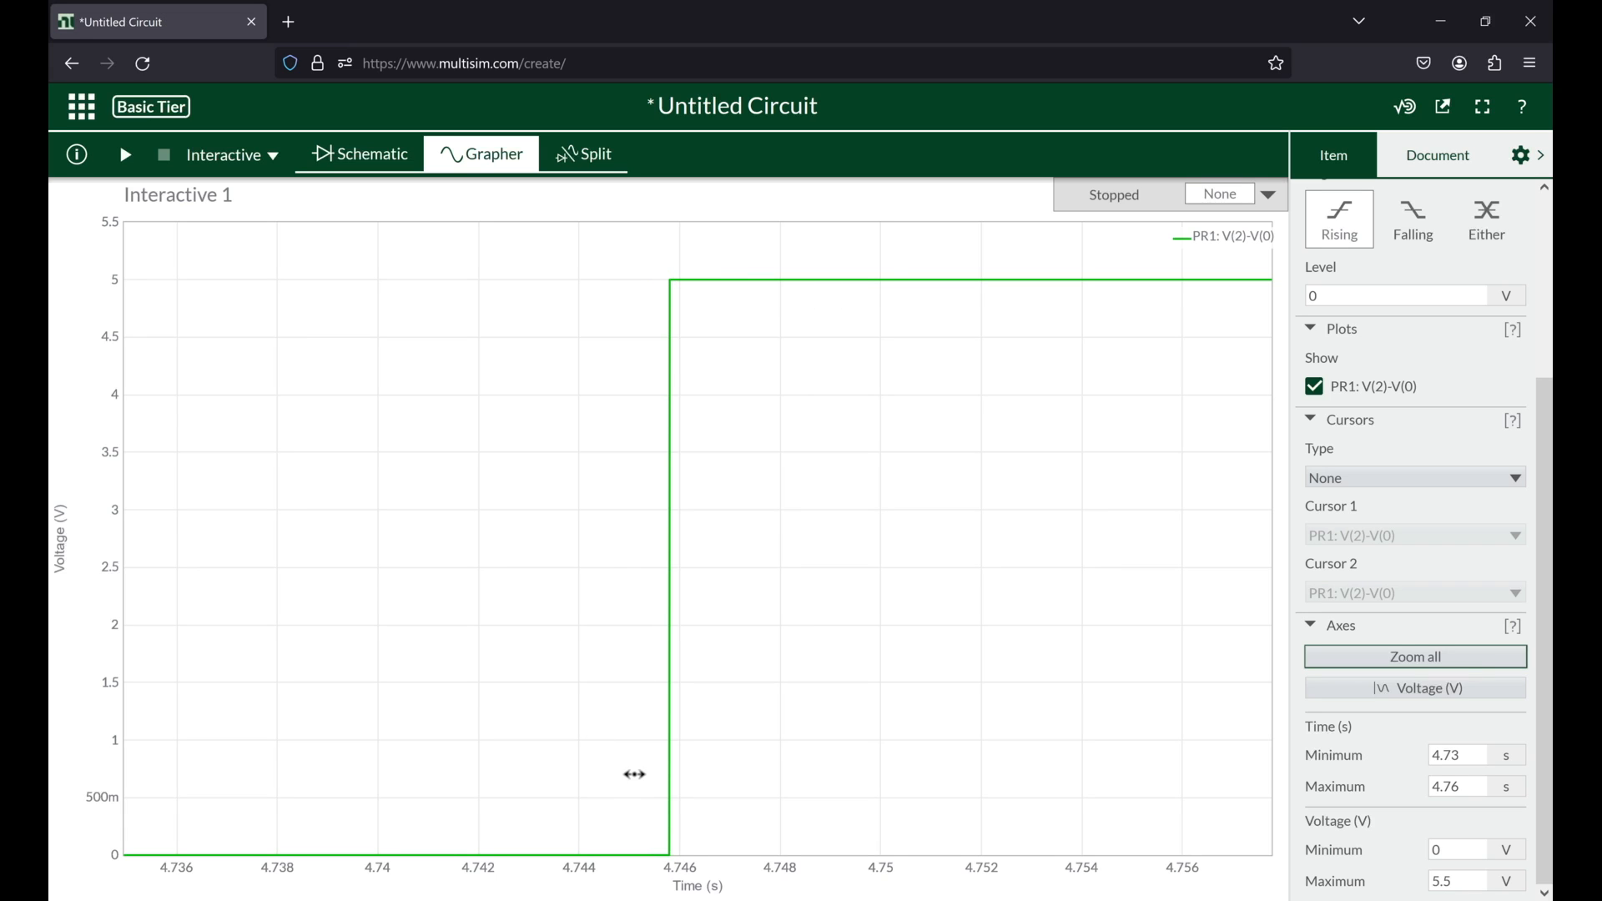
click(1490, 656)
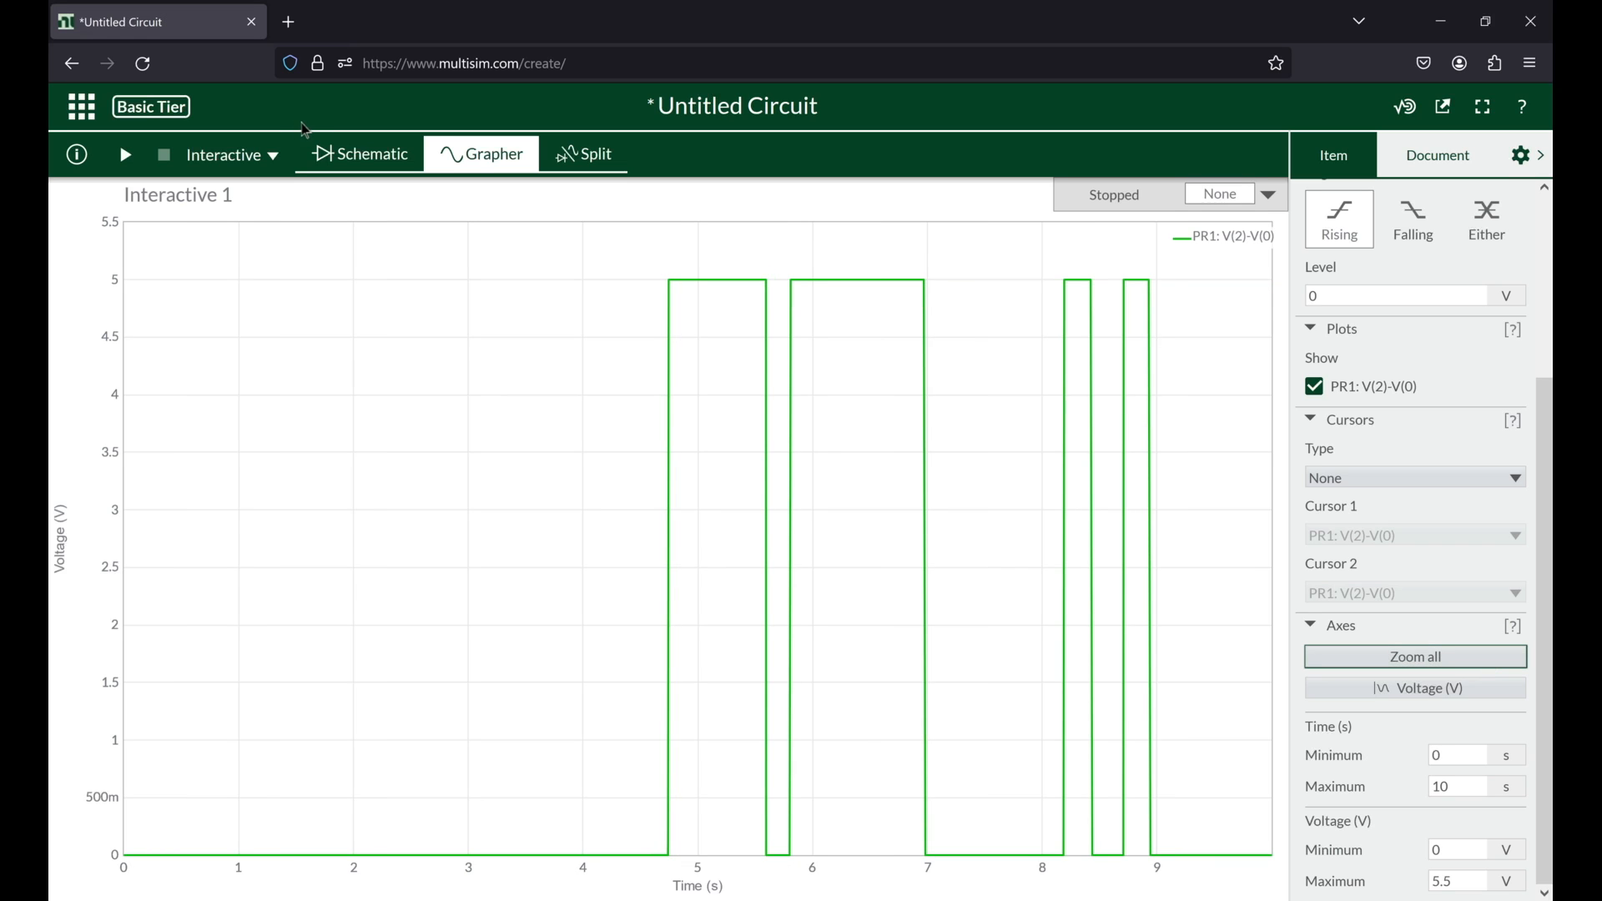
Step: Return to the Schematic view and insert a Lamp indicator in the lower wire between the ground and the circuit's right corner
click(327, 154)
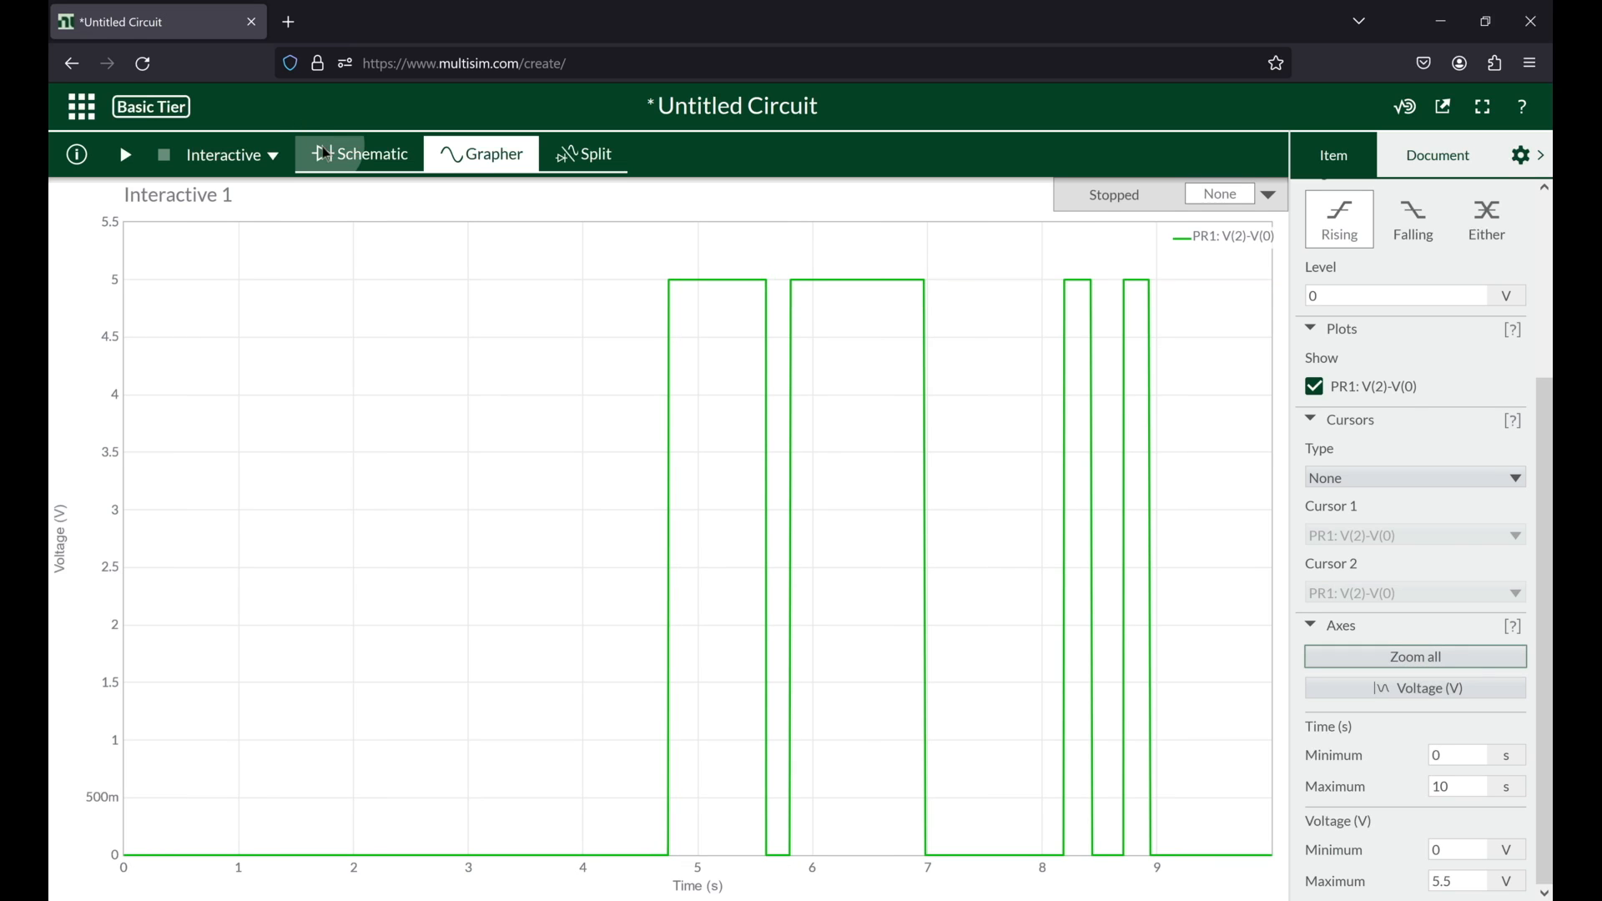
click(68, 504)
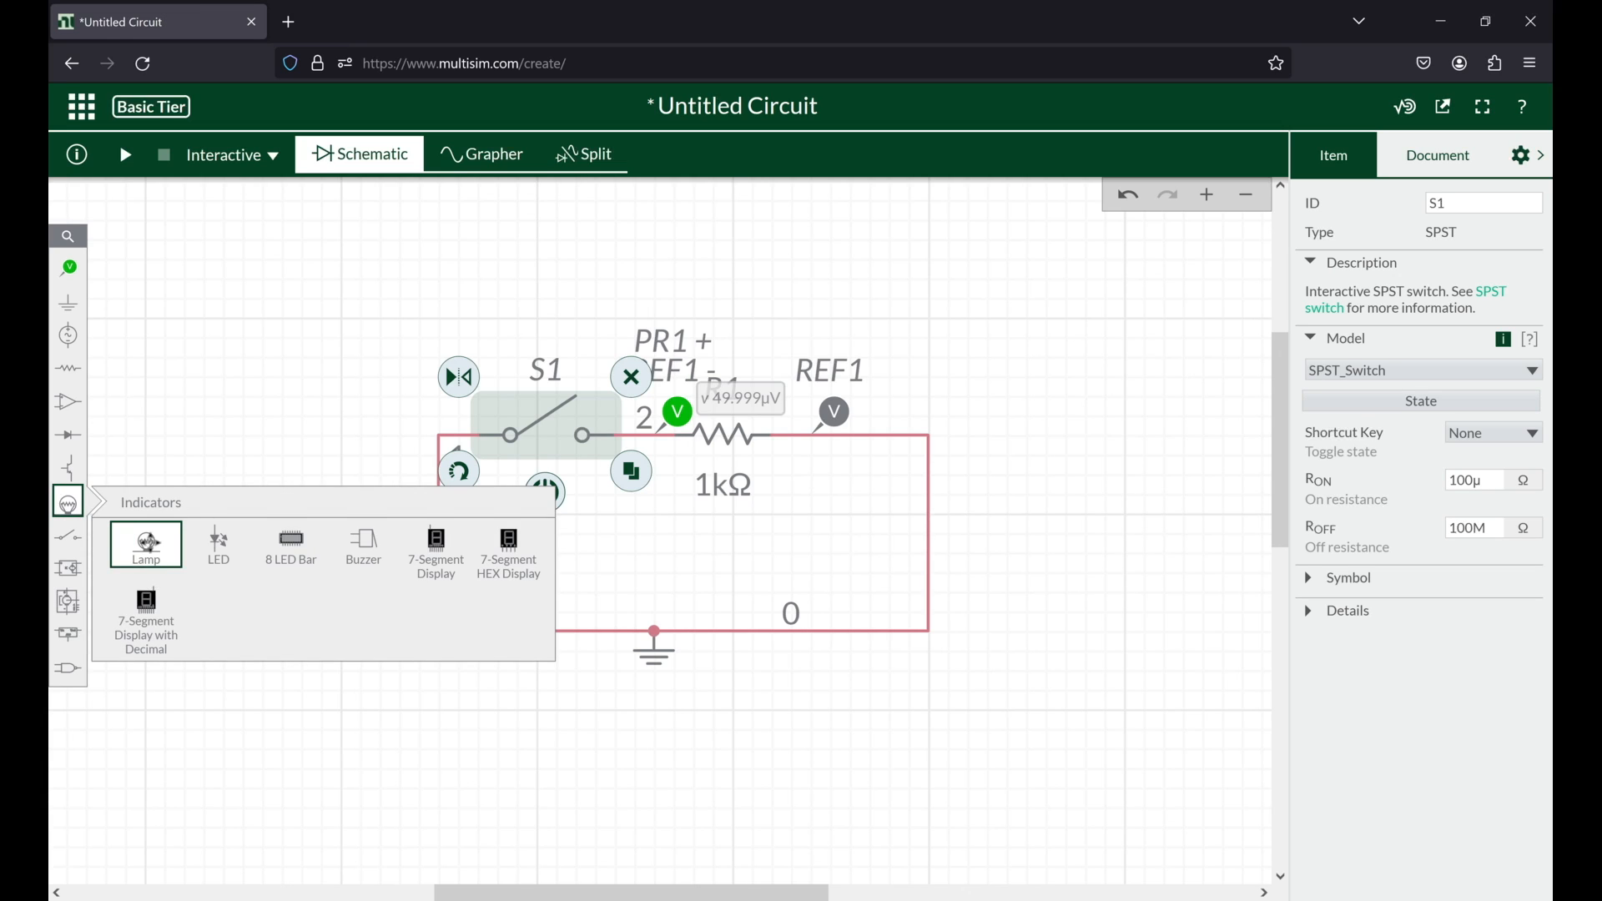
drag(147, 543, 822, 589)
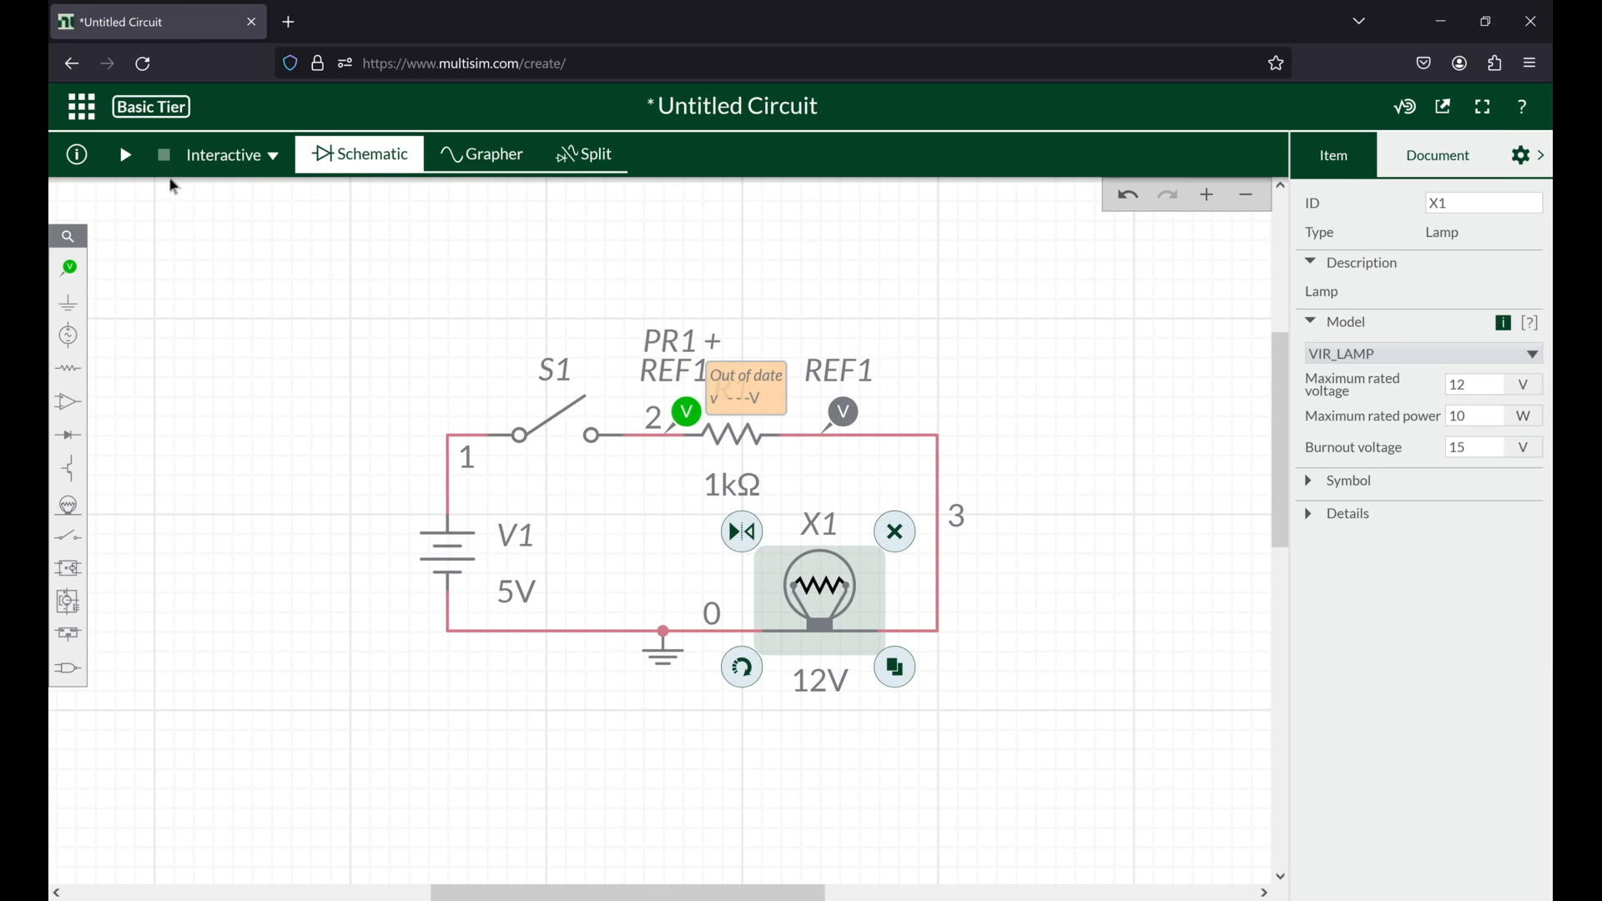
Step: Run the circuit, close switch S1 and inspect the lamp X1 and its properties
click(125, 157)
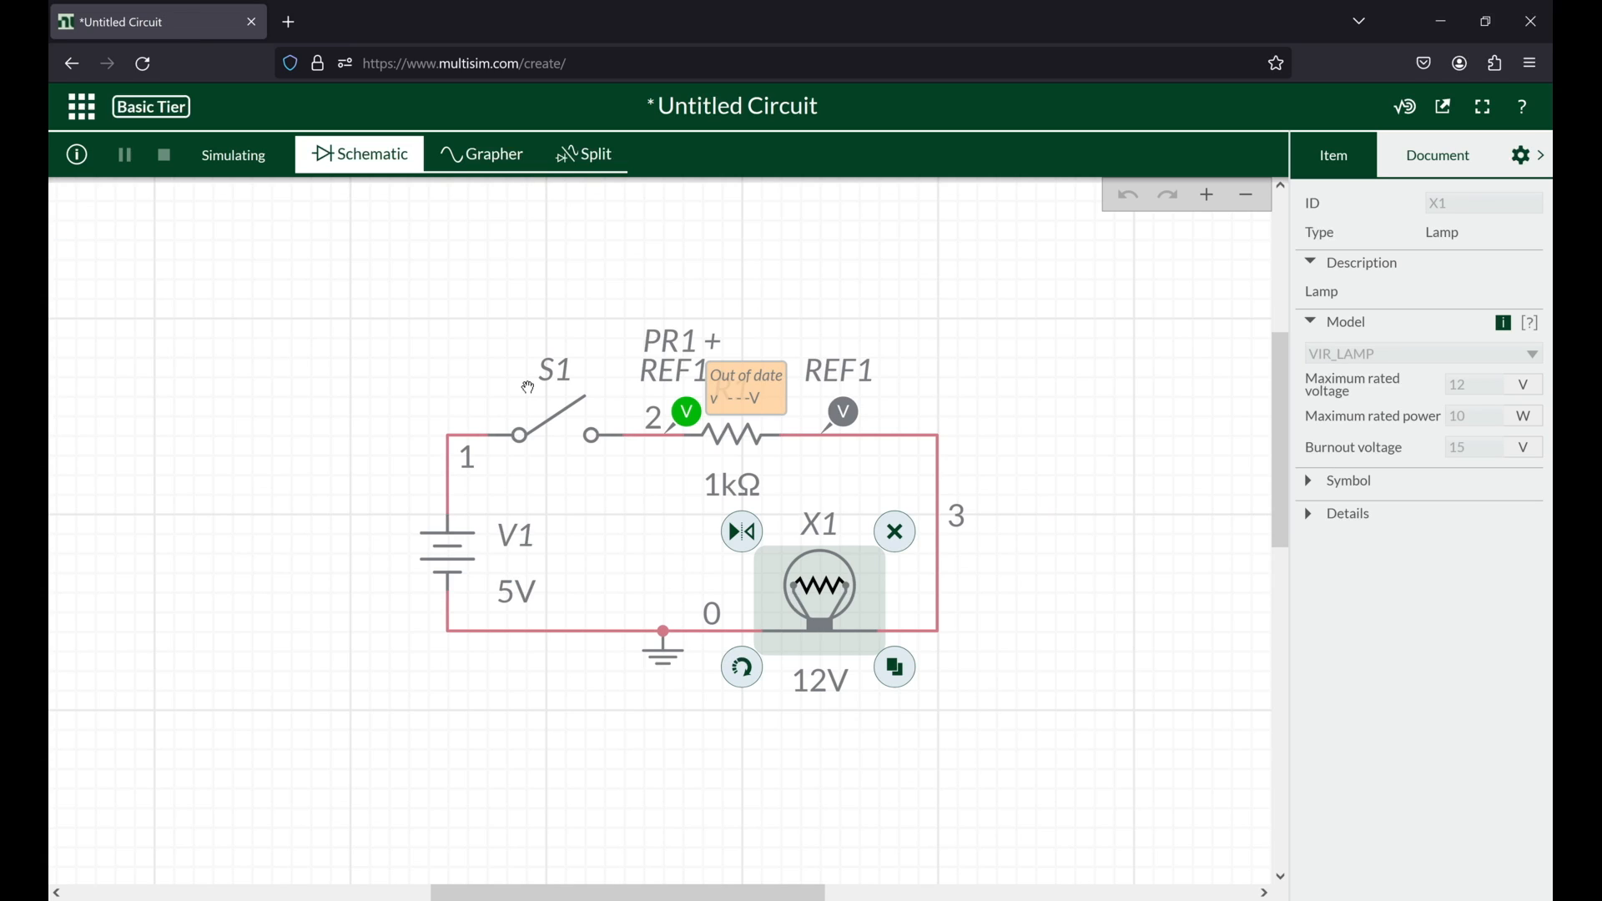
click(531, 405)
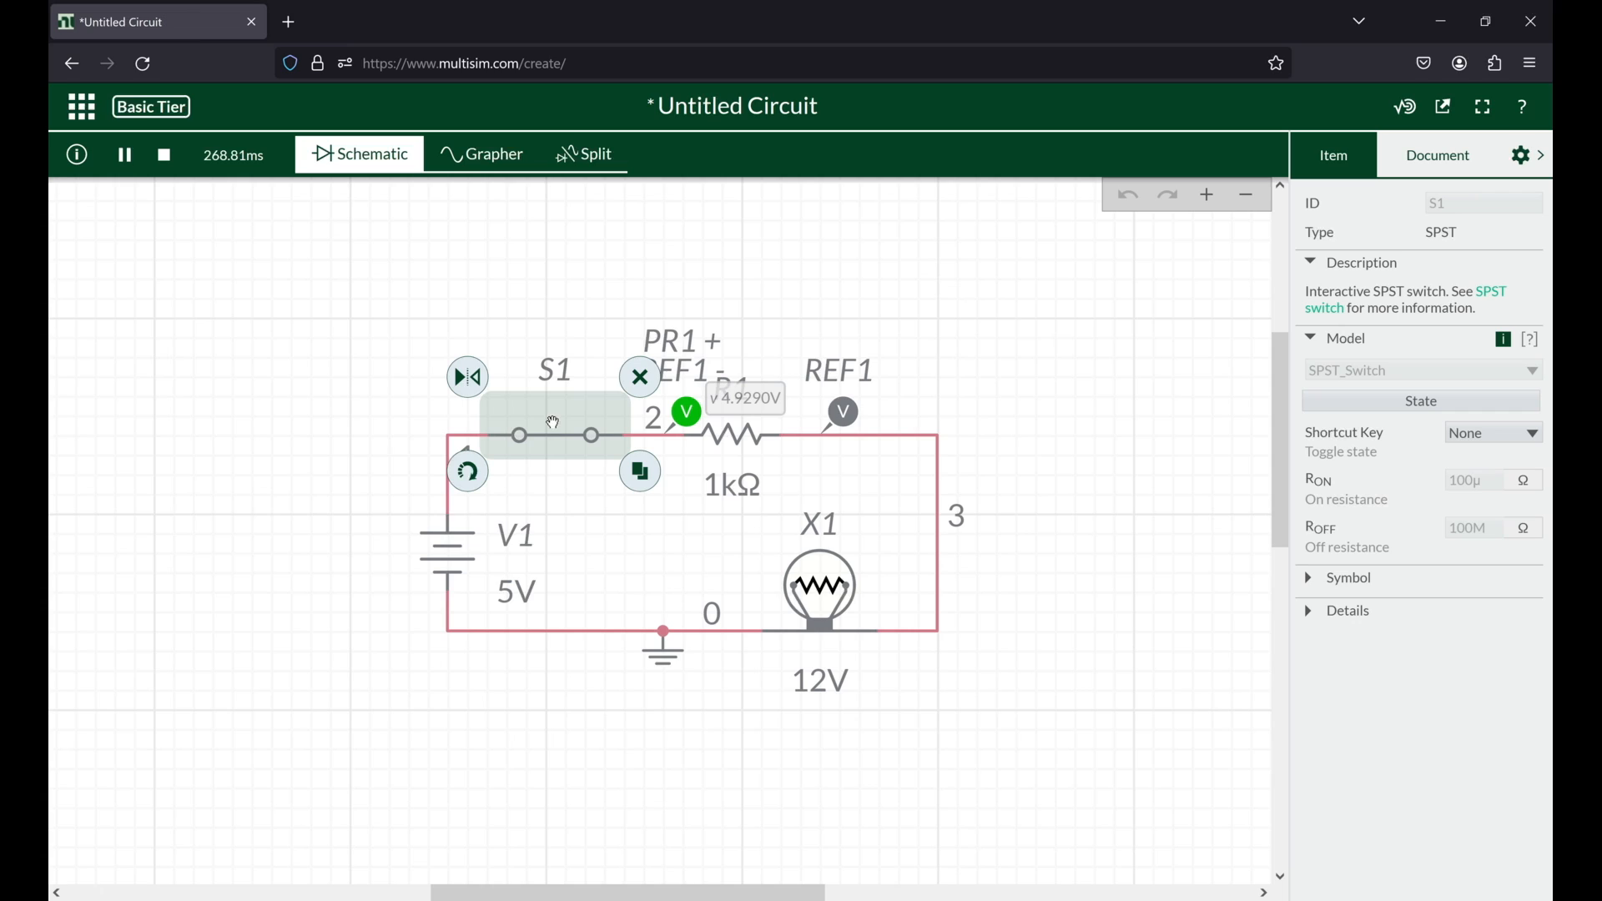
click(829, 579)
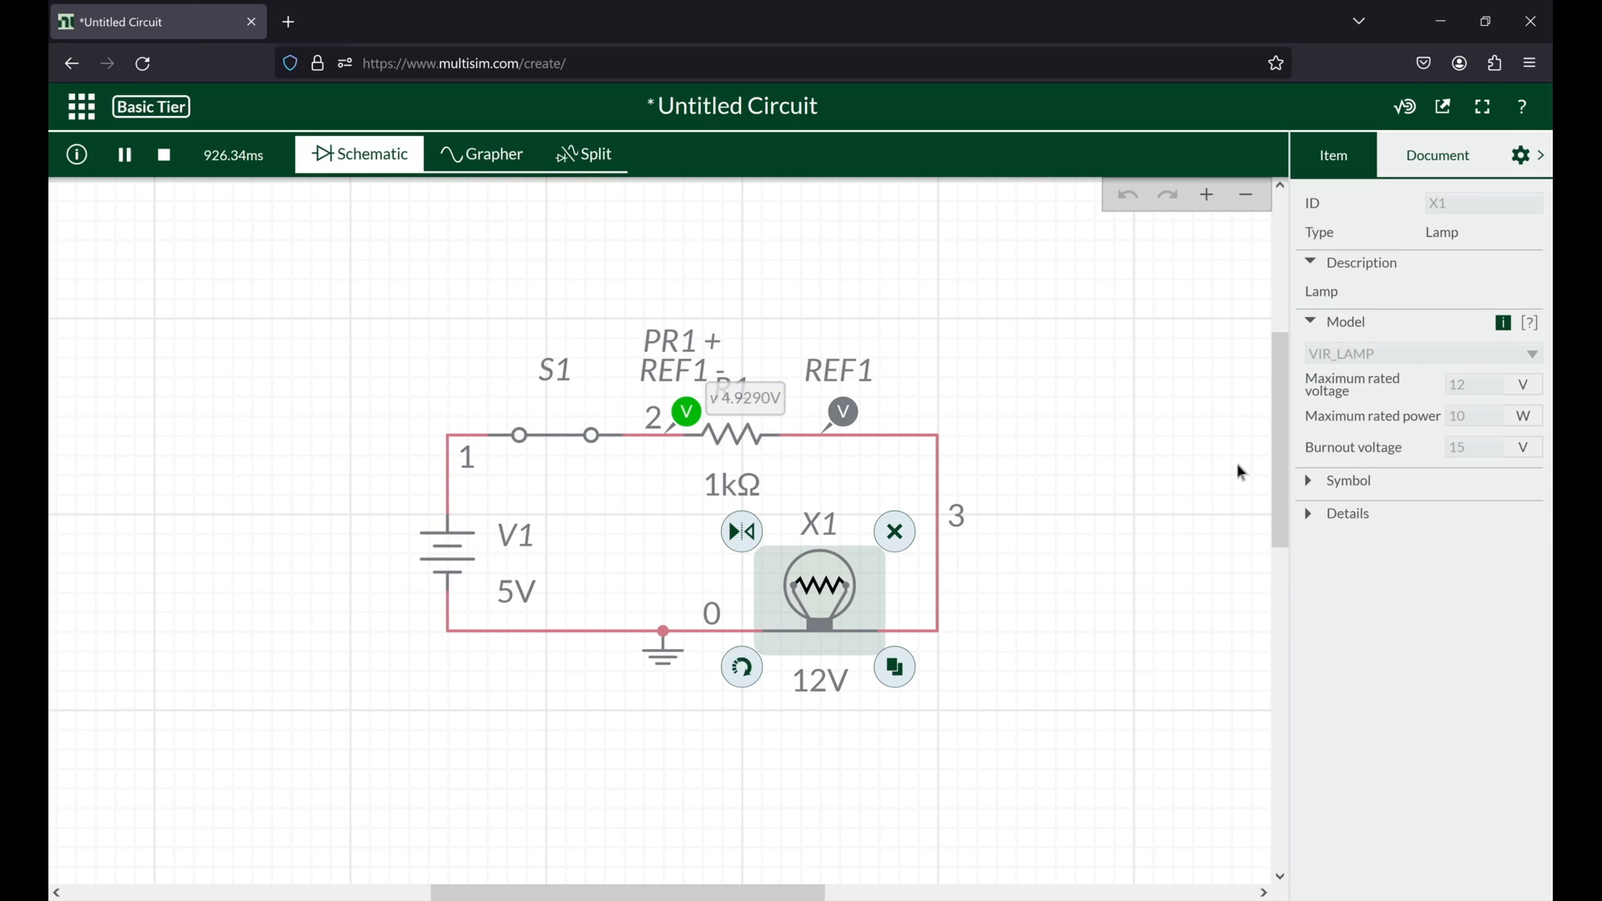
Step: Stop the simulation, raise the V1 source voltage to 10 V and run the circuit again
click(440, 565)
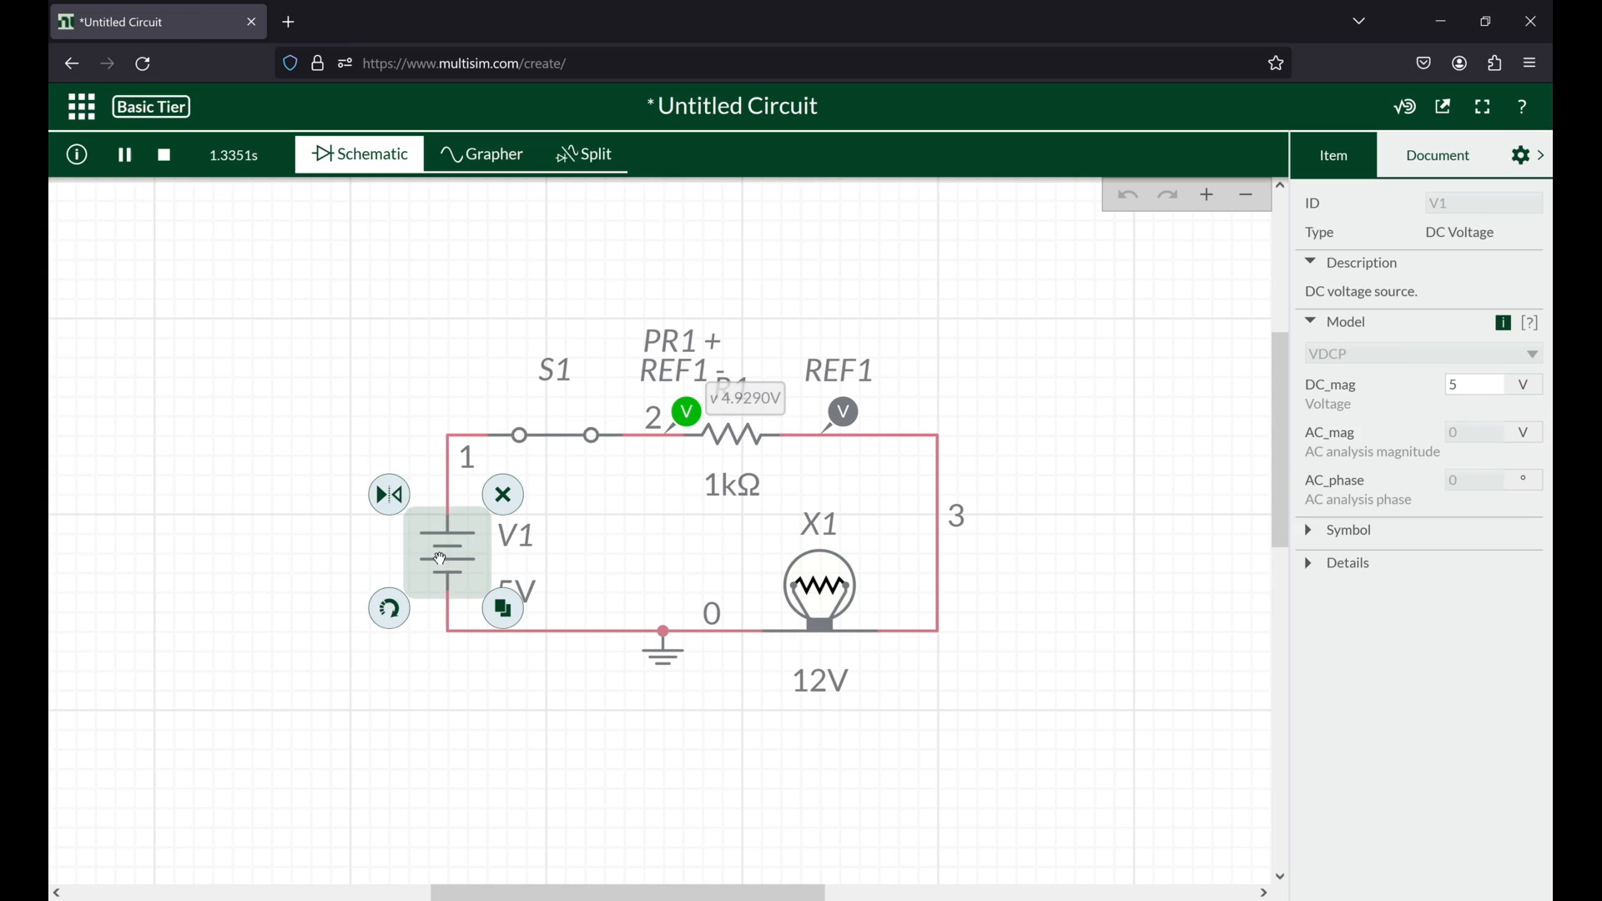
click(162, 157)
click(511, 595)
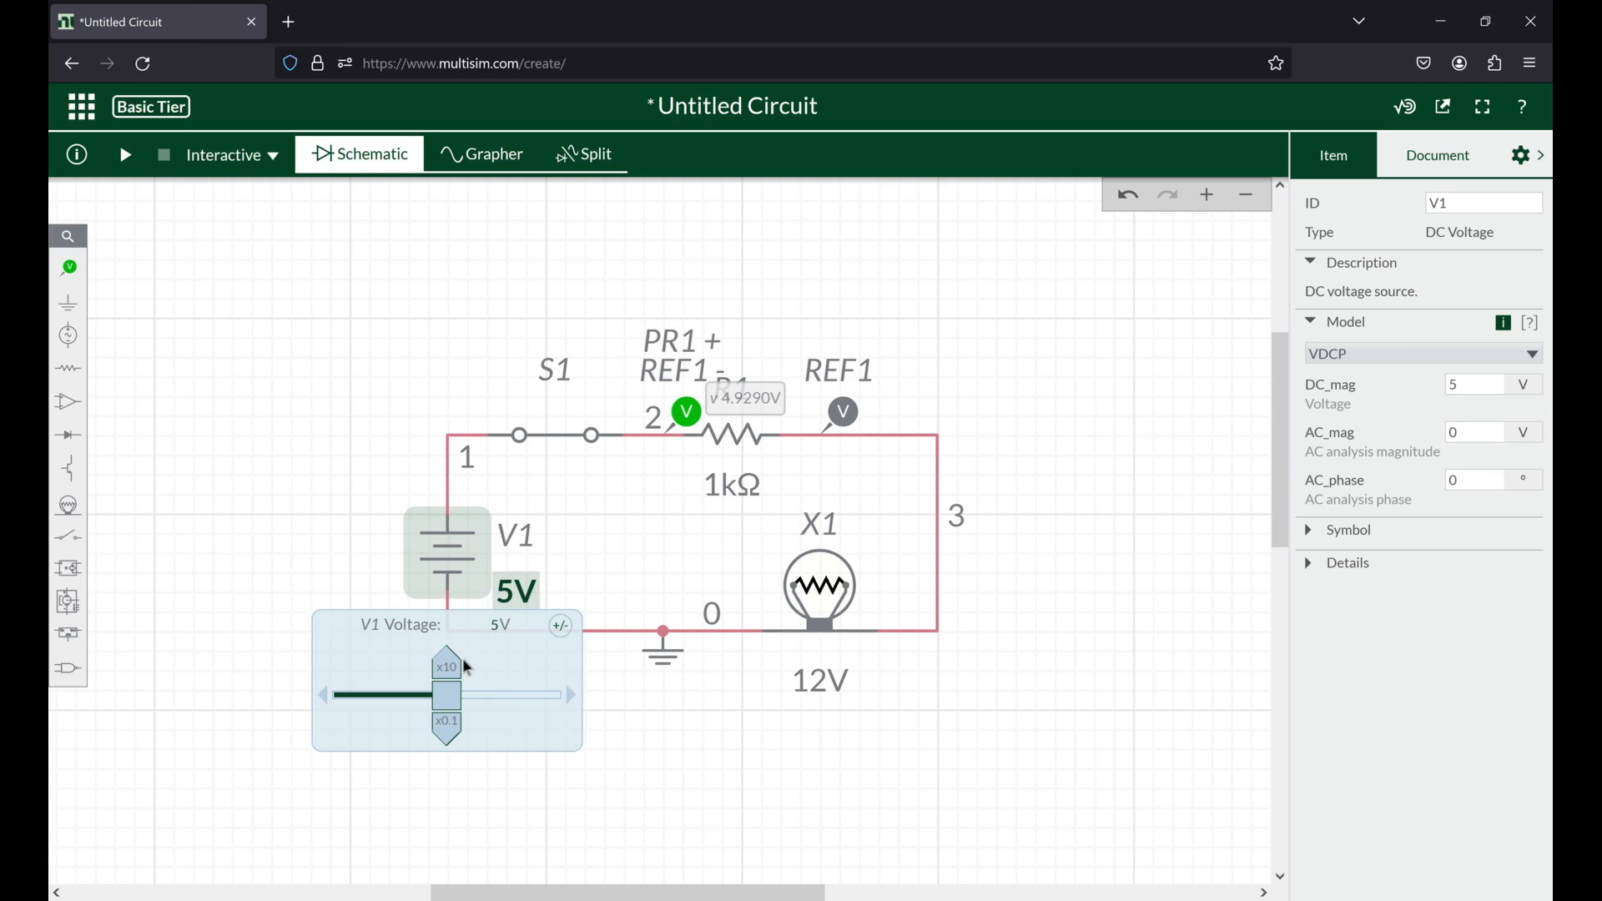
drag(466, 697, 562, 699)
click(127, 156)
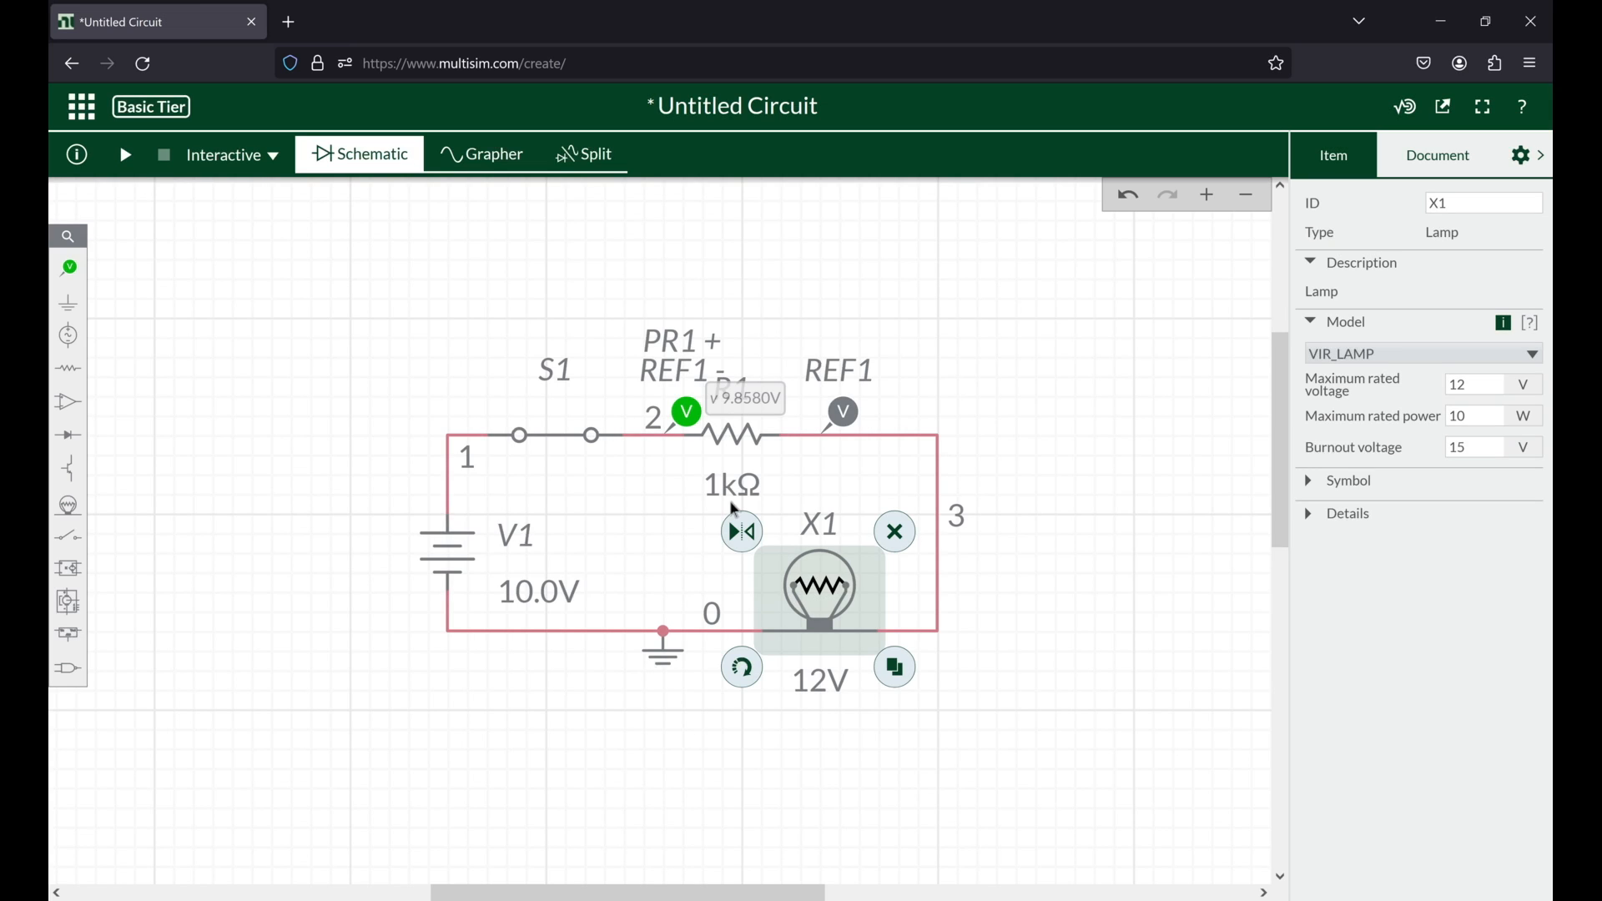
Step: Reduce R1 to 100 Ω, rerun the simulation and inspect the lamp X1 up close
click(730, 501)
click(655, 626)
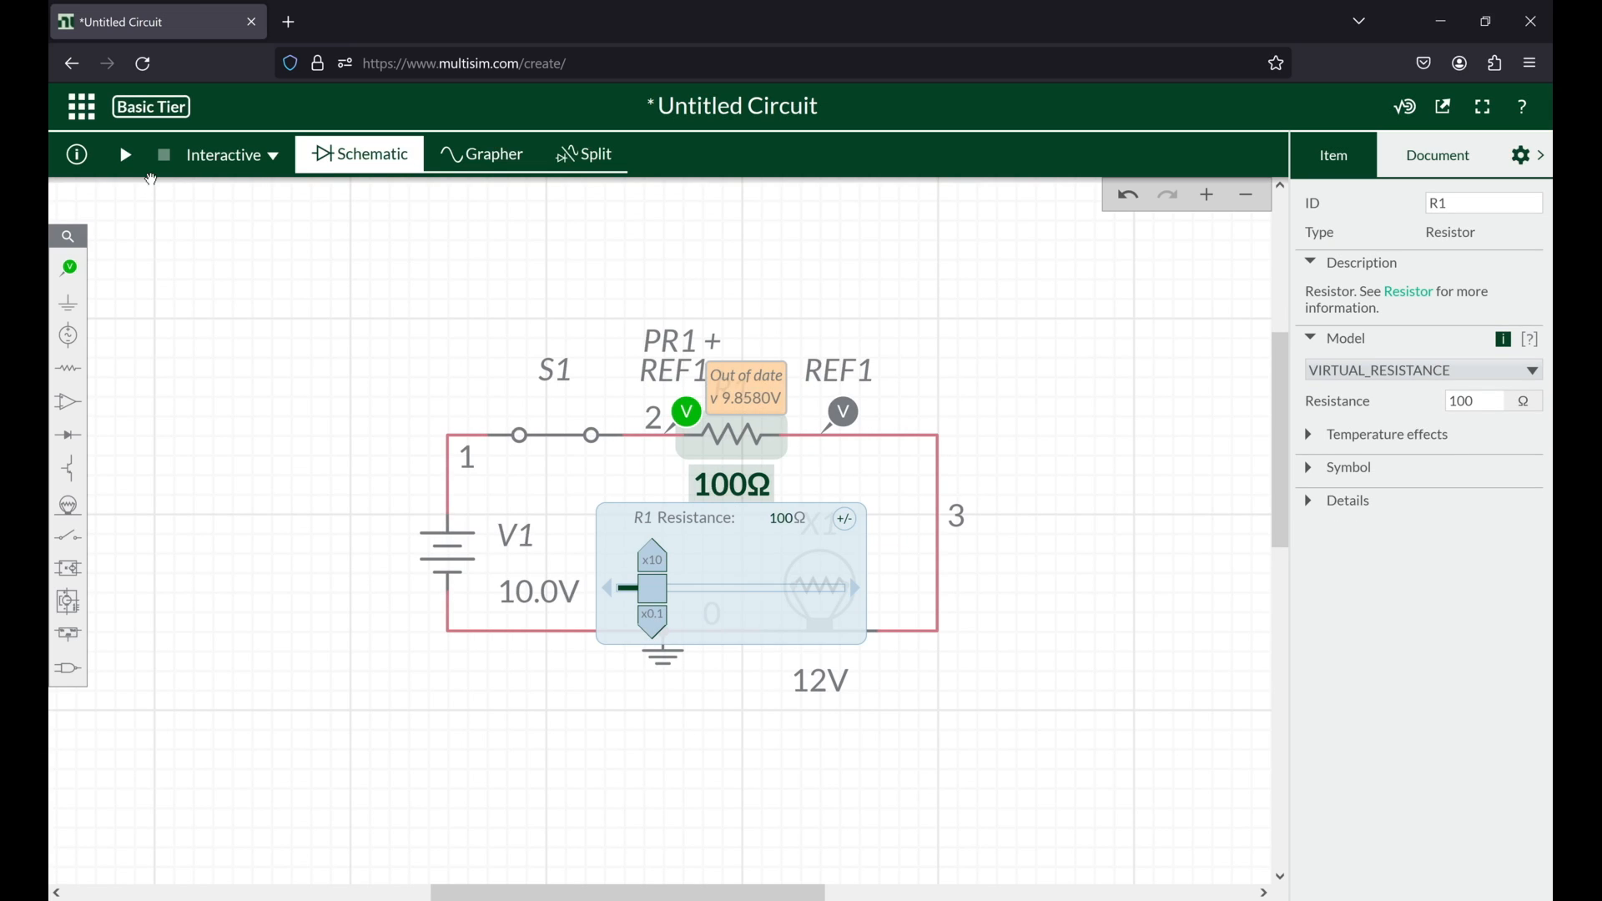
click(127, 156)
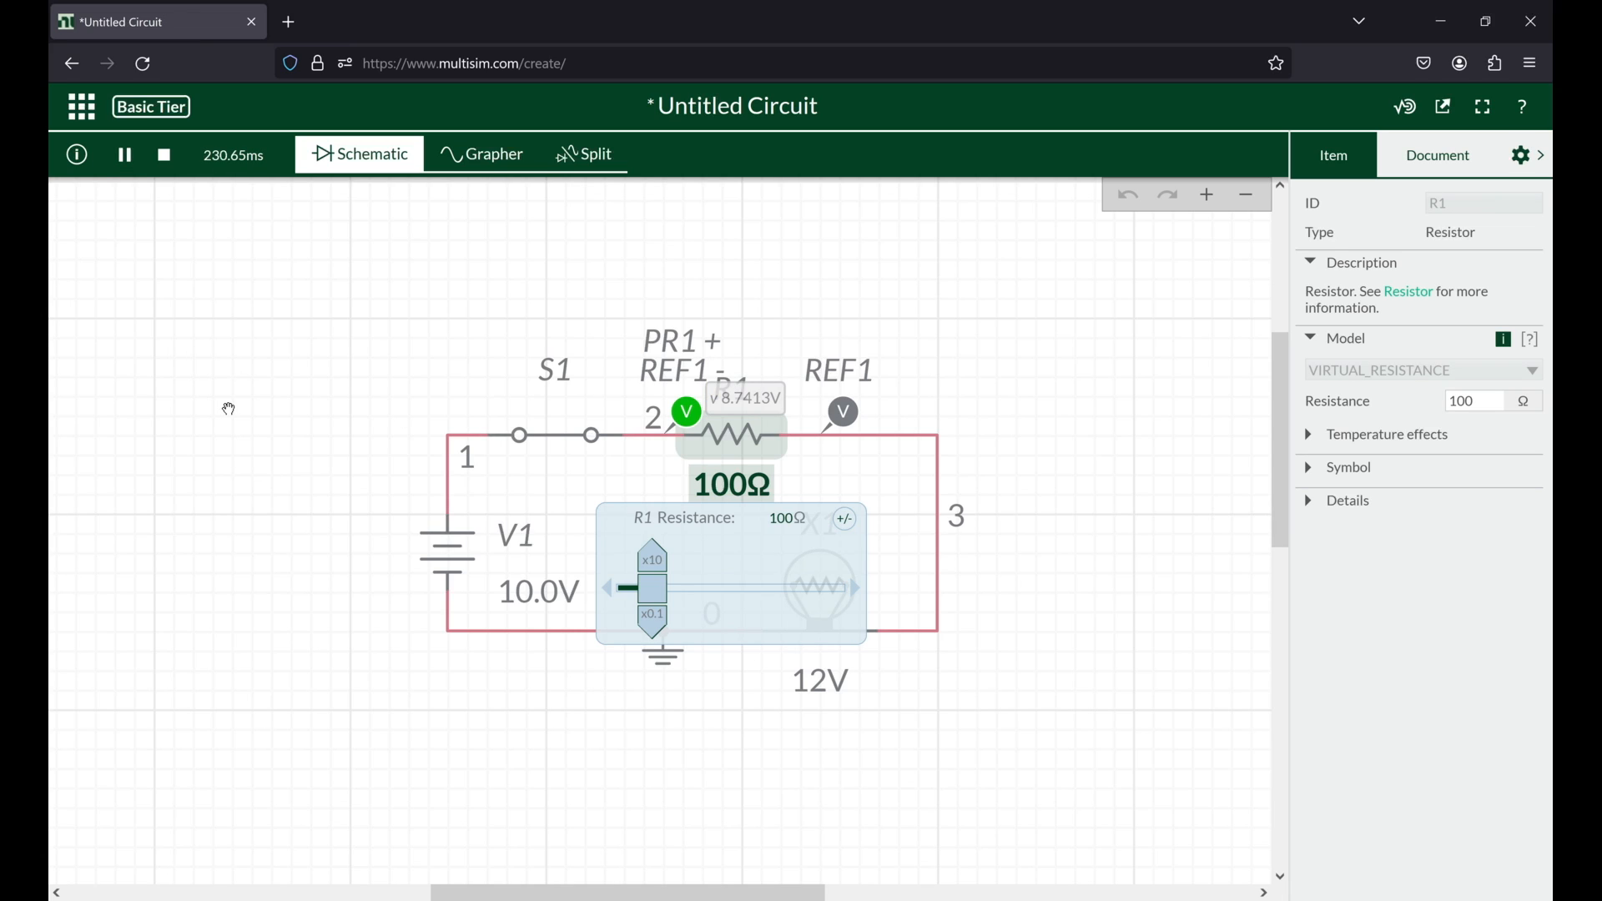
click(229, 409)
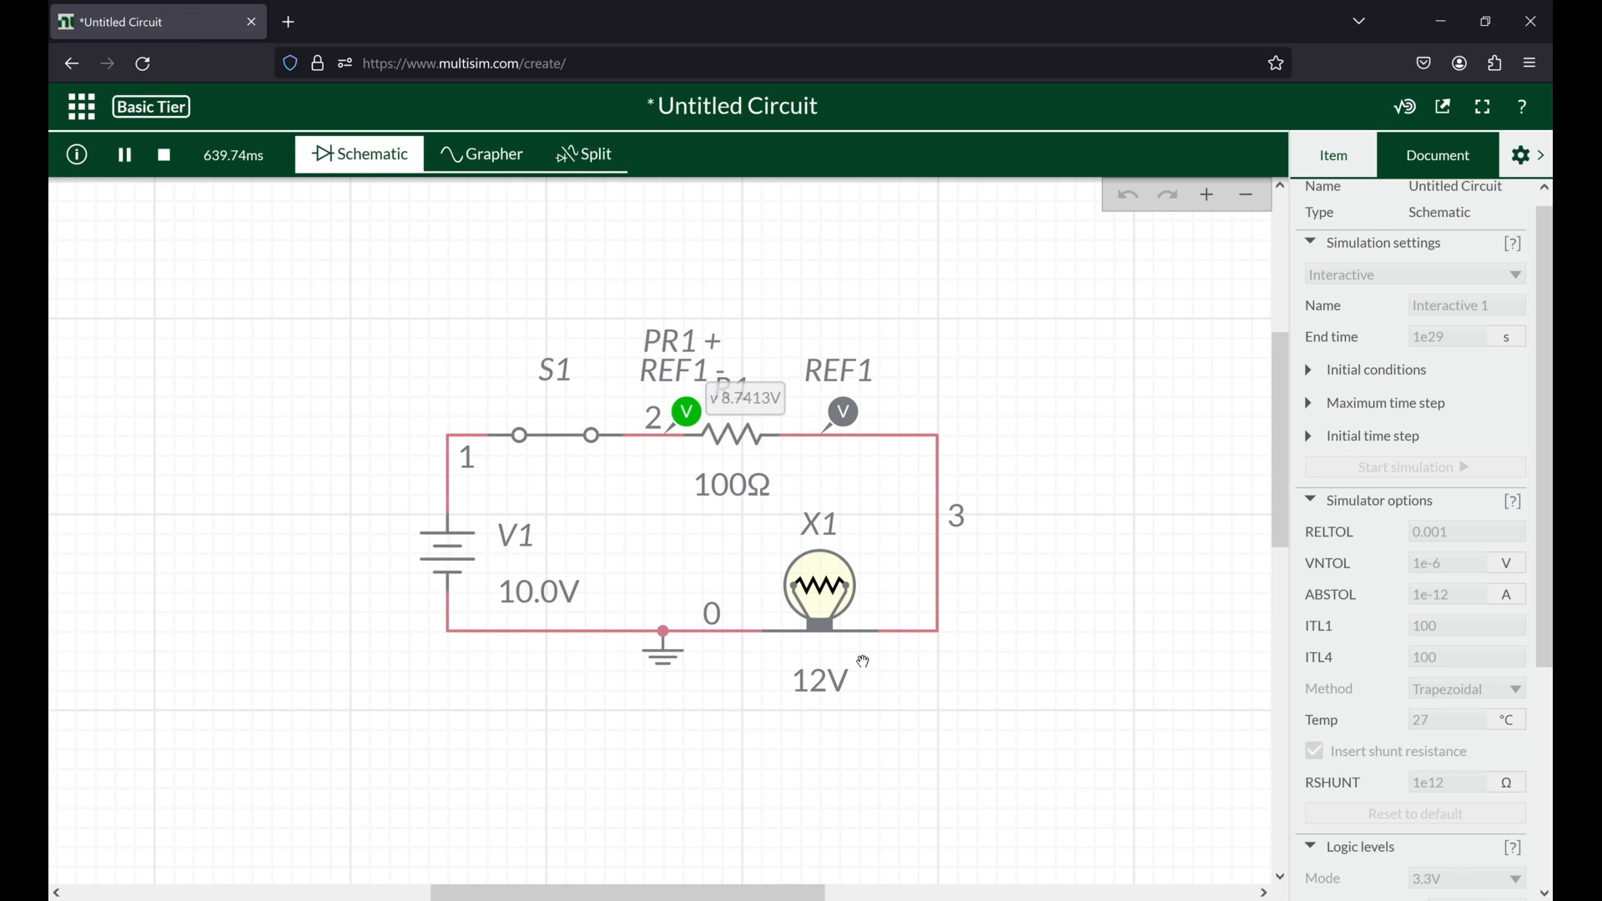
scroll(812, 596, up, 6)
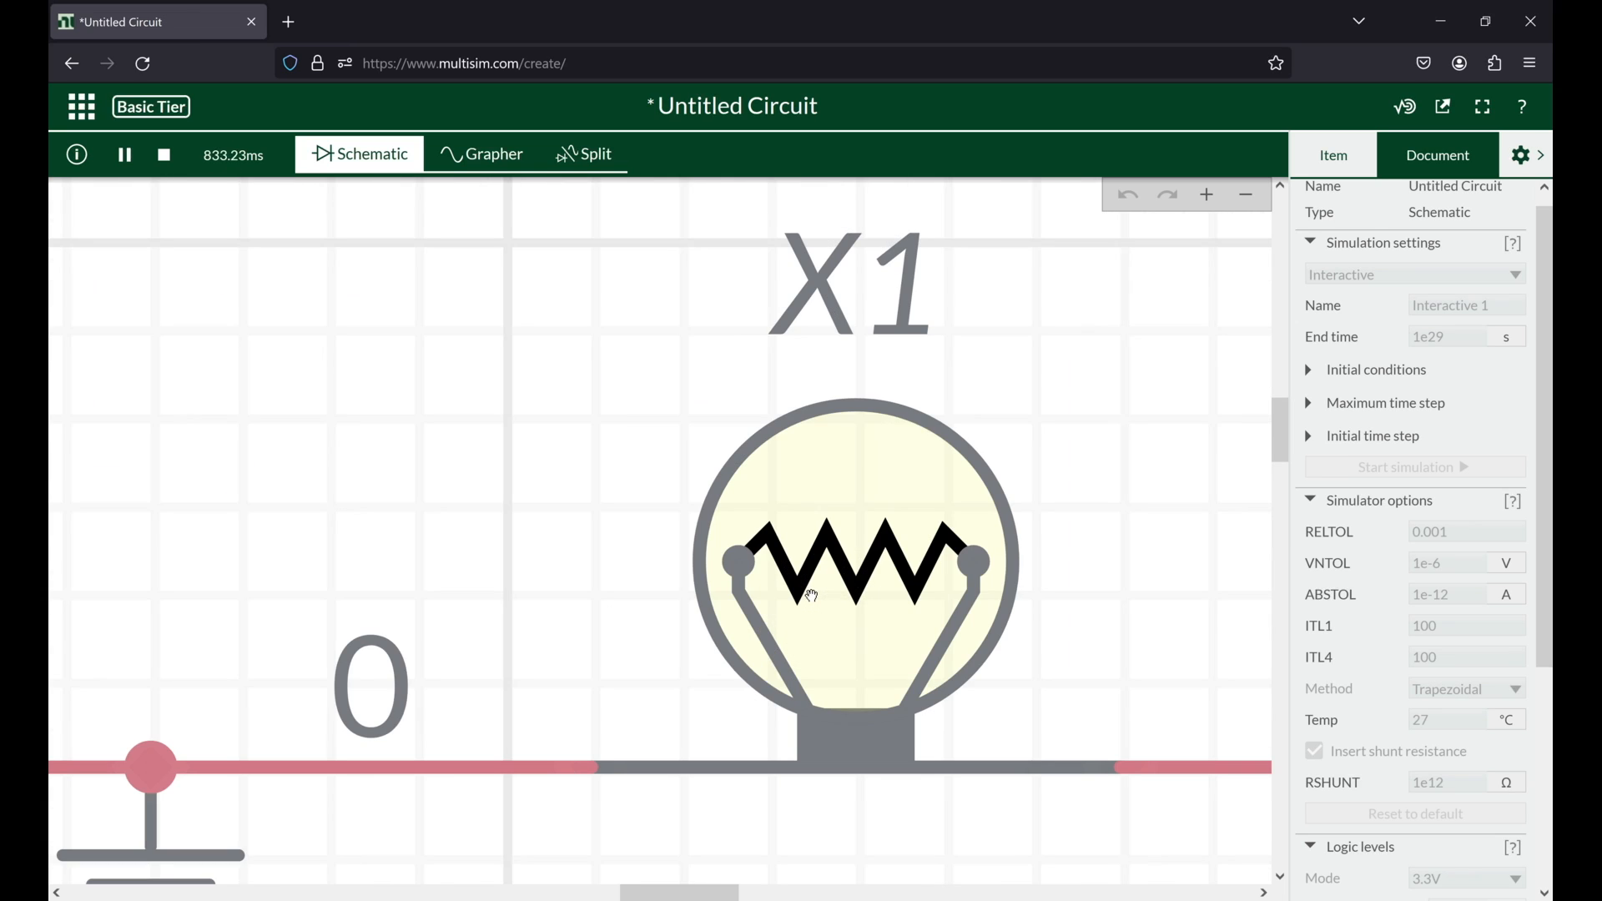
Step: Lower the resistance of R1 to 10 Ω and finally to 1 Ω while the simulation runs
scroll(812, 595, down, 6)
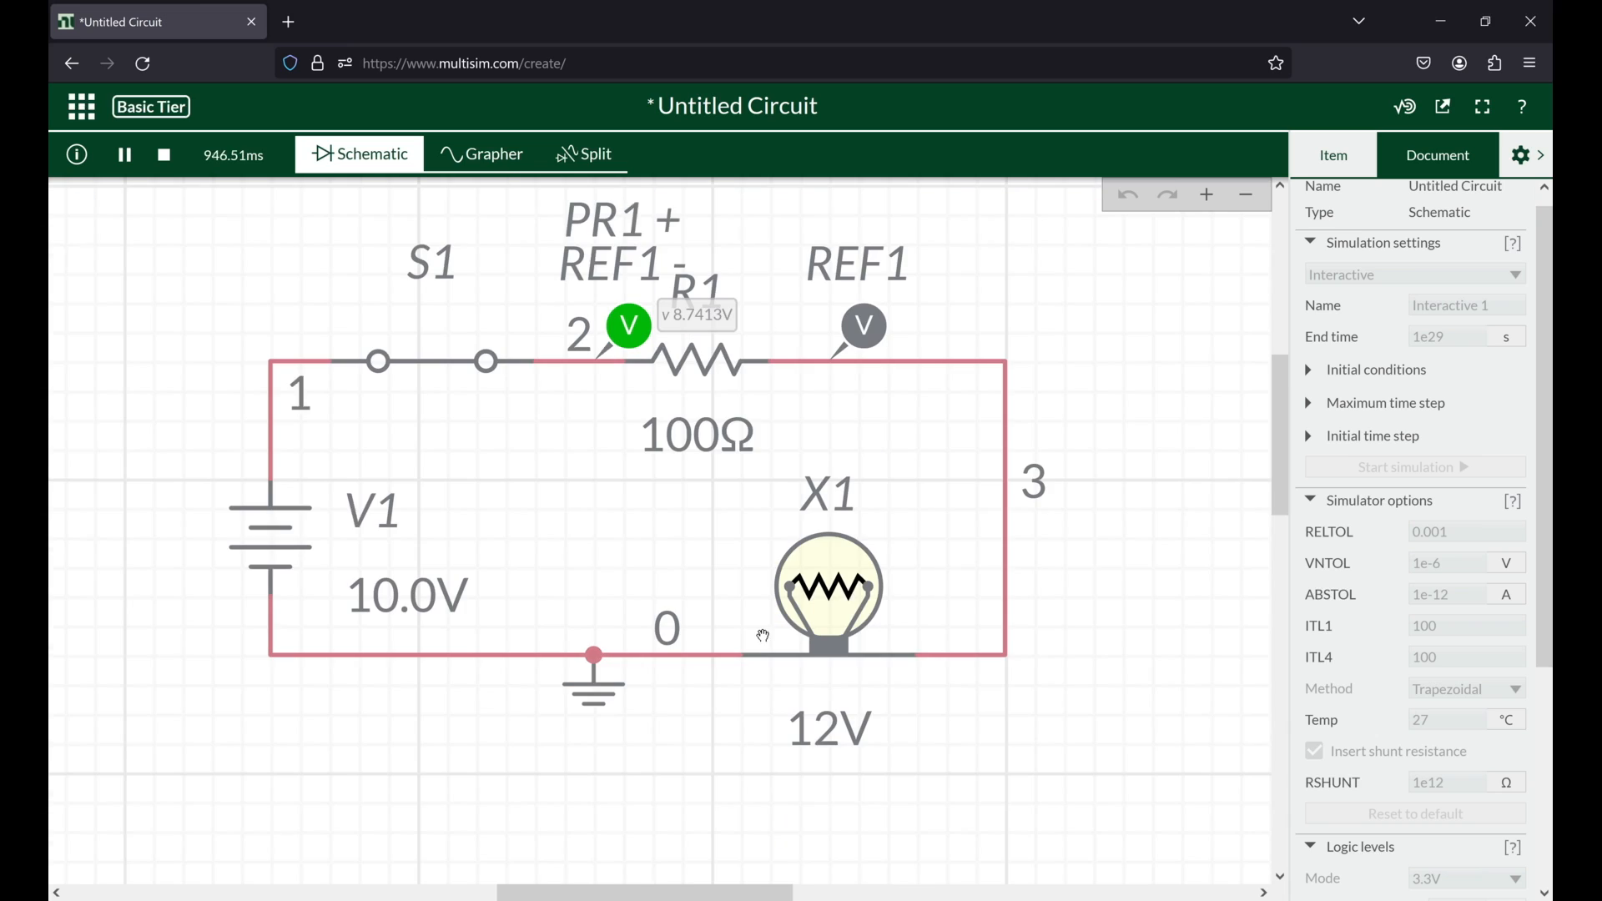
click(719, 364)
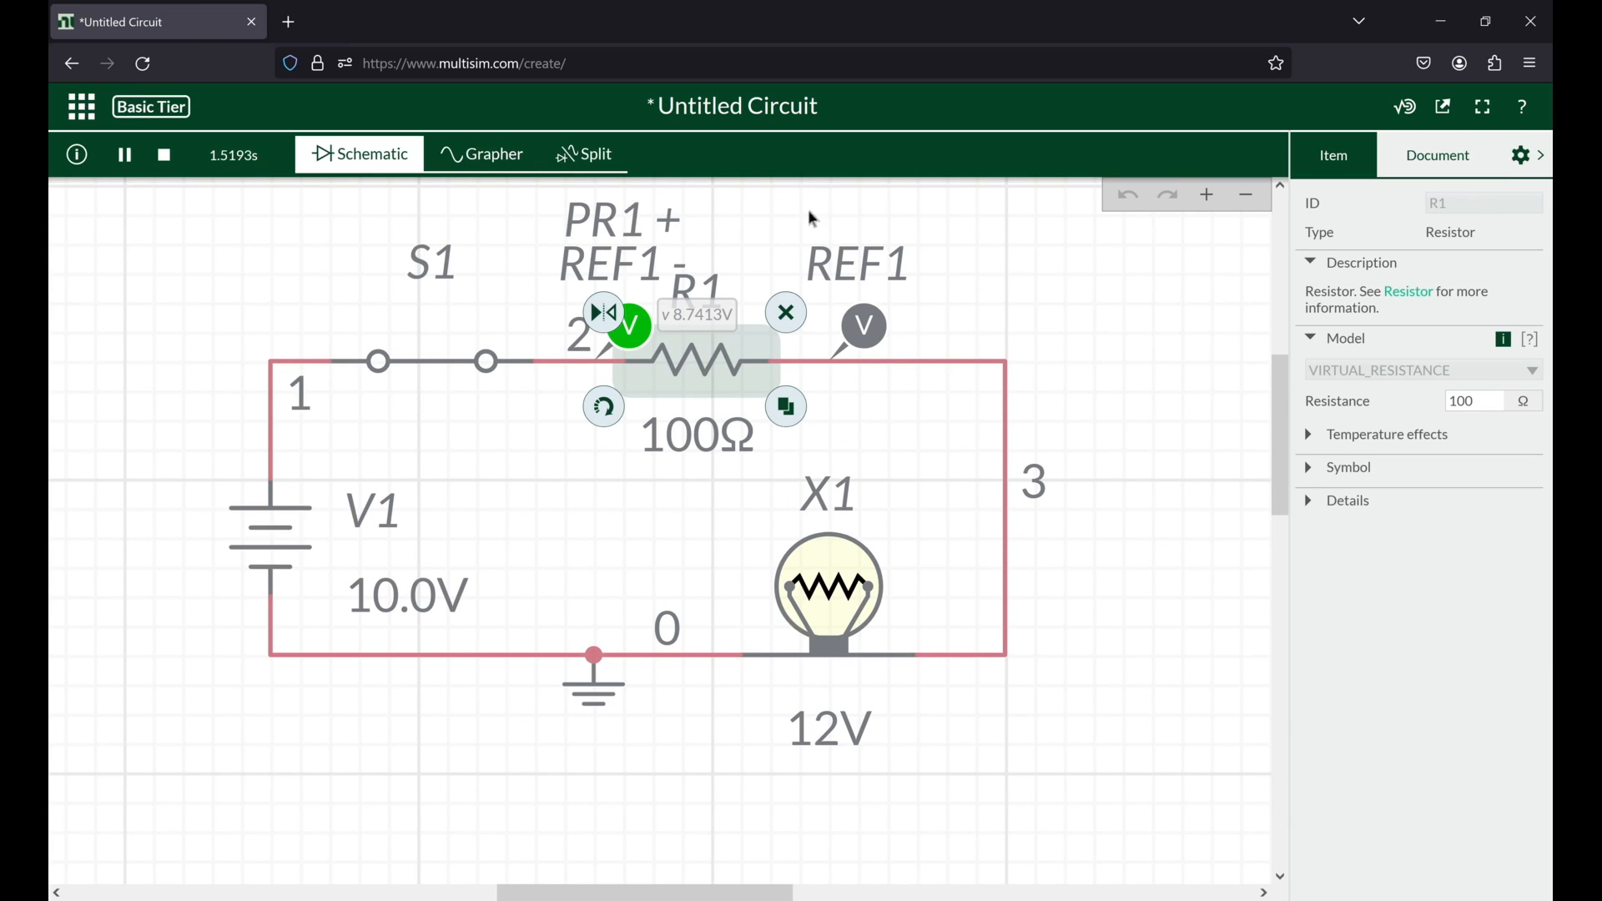
click(1484, 402)
key(BackSpace)
key(Return)
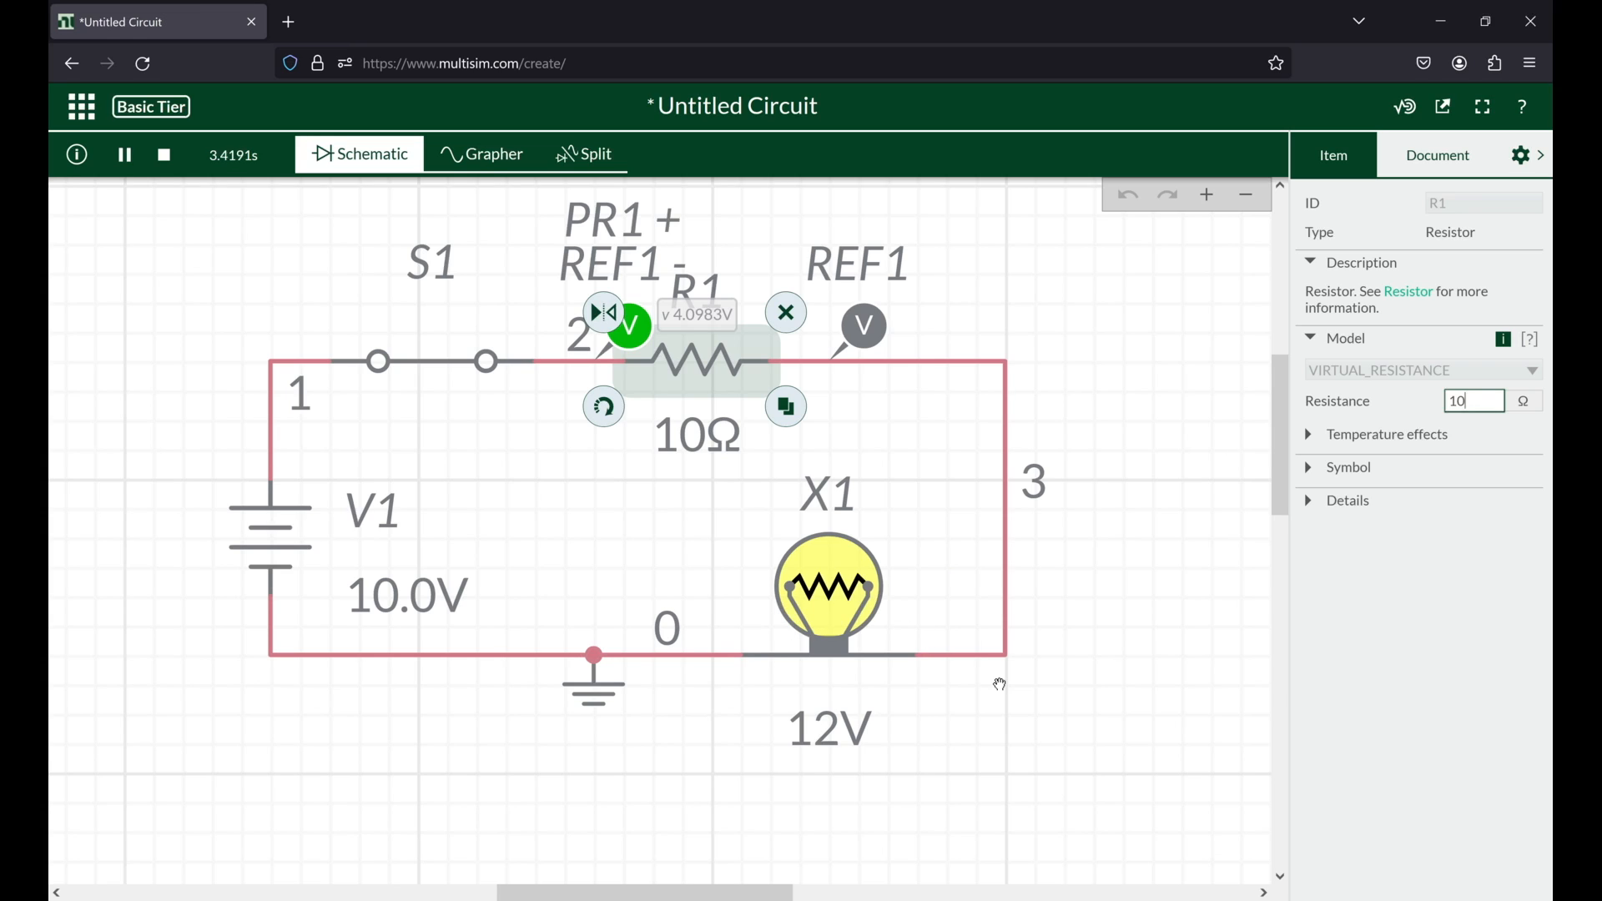
key(BackSpace)
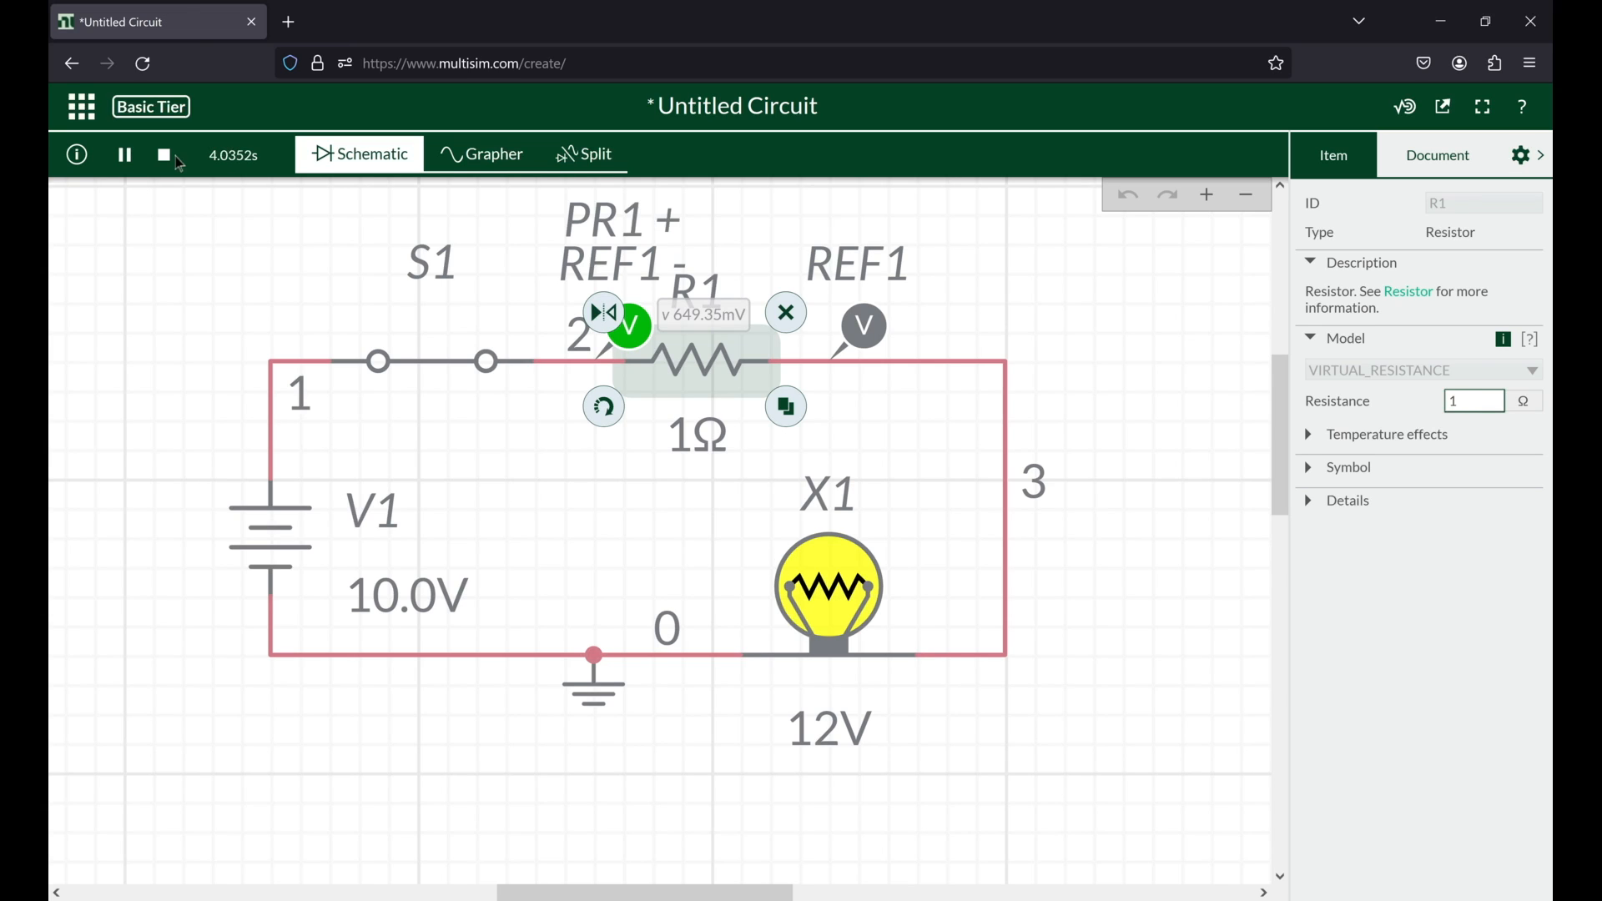
Step: Check the maximum rated voltage, rated power and burnout voltage of lamp X1 against the V1 source setting
click(283, 531)
click(1466, 385)
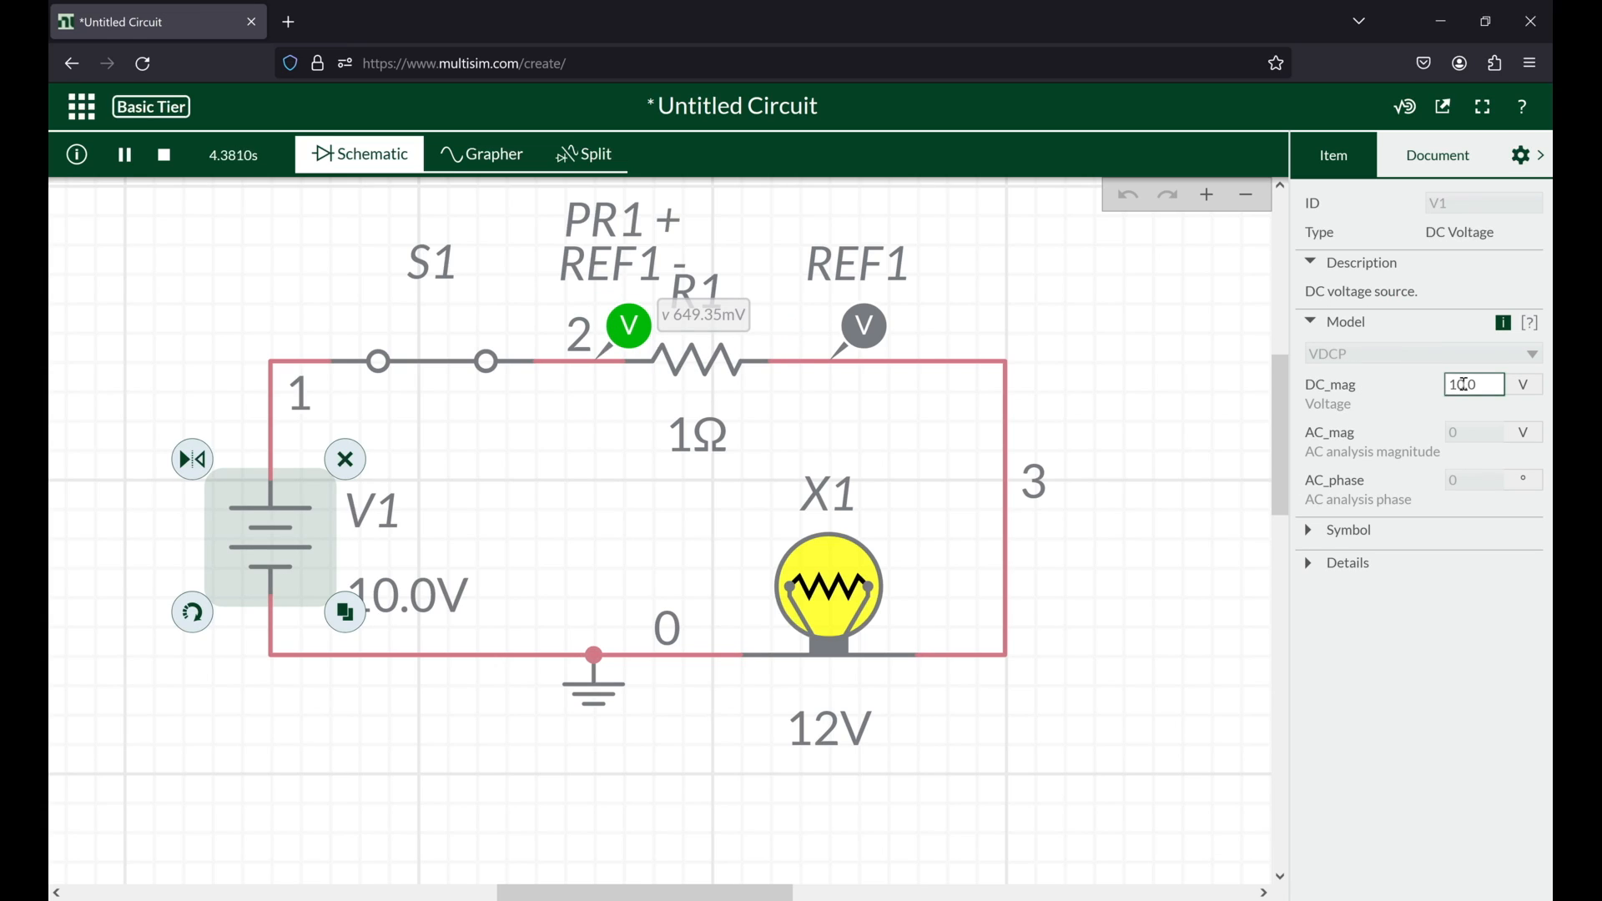
drag(1463, 384, 1452, 385)
click(809, 599)
click(809, 599)
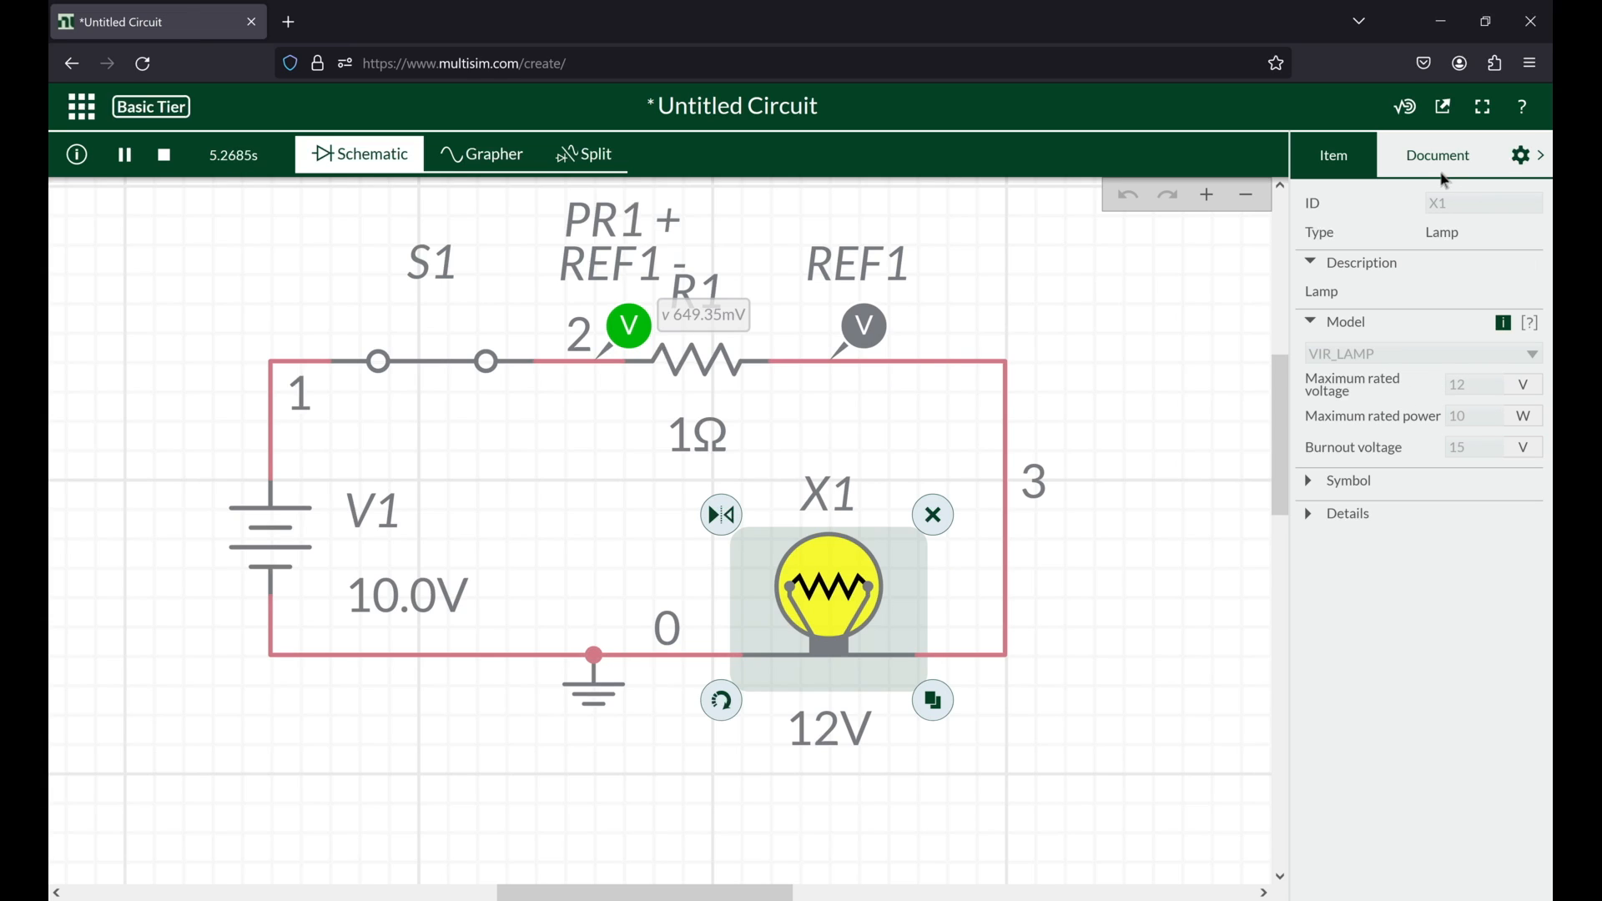
Step: Set the voltage of source V1 to 12 V while the circuit is running
click(368, 576)
click(1465, 384)
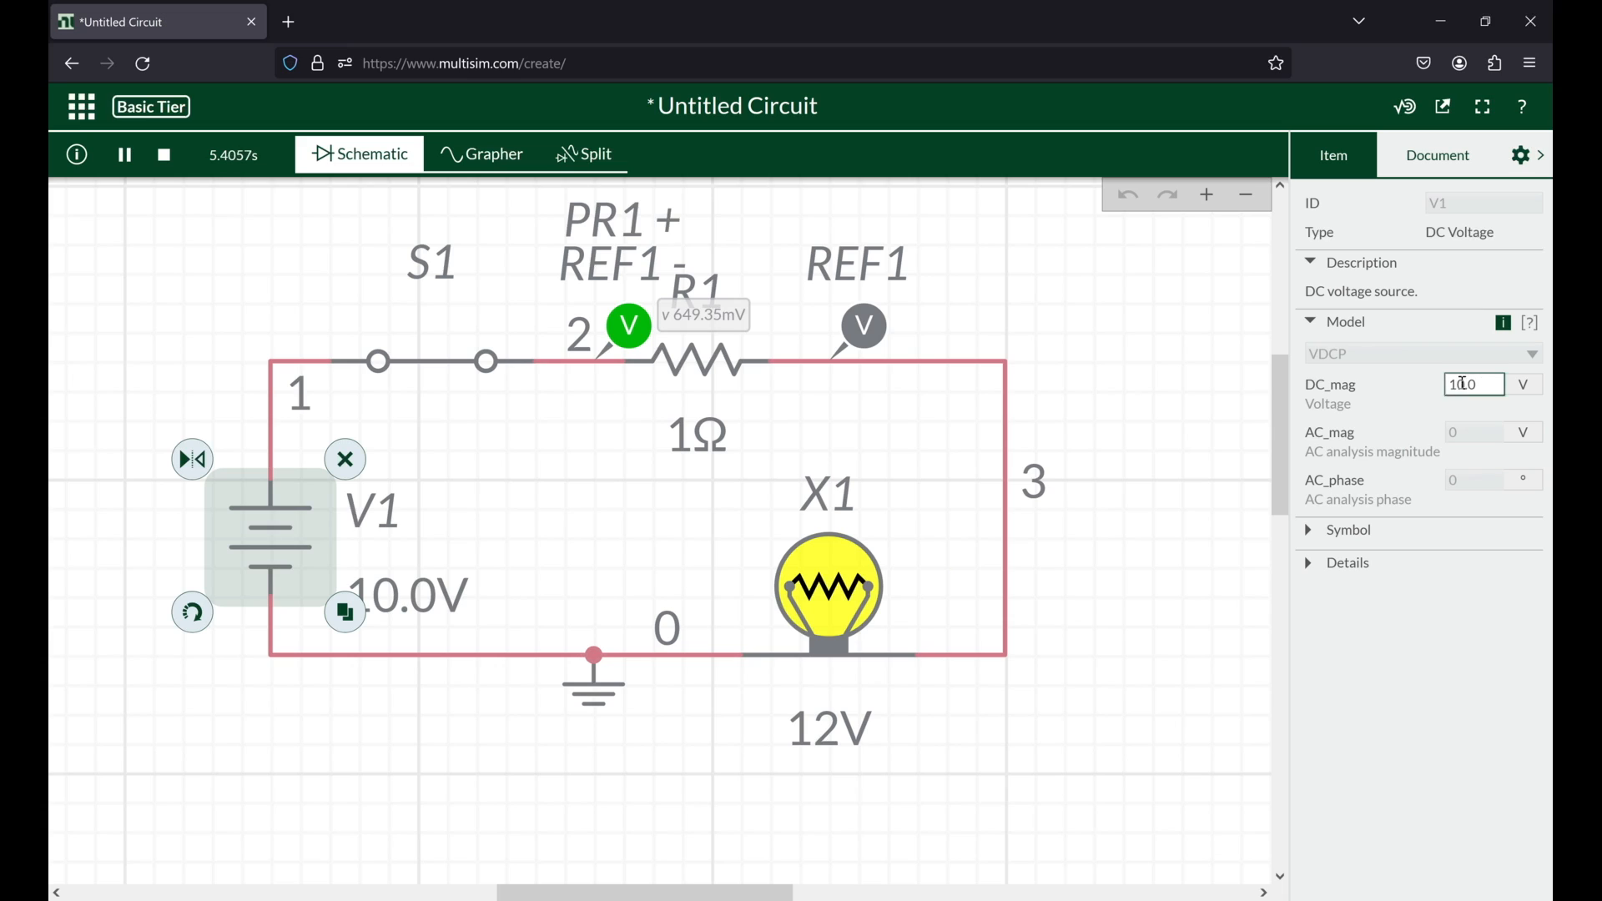
drag(1466, 384, 1456, 384)
text(2)
key(Return)
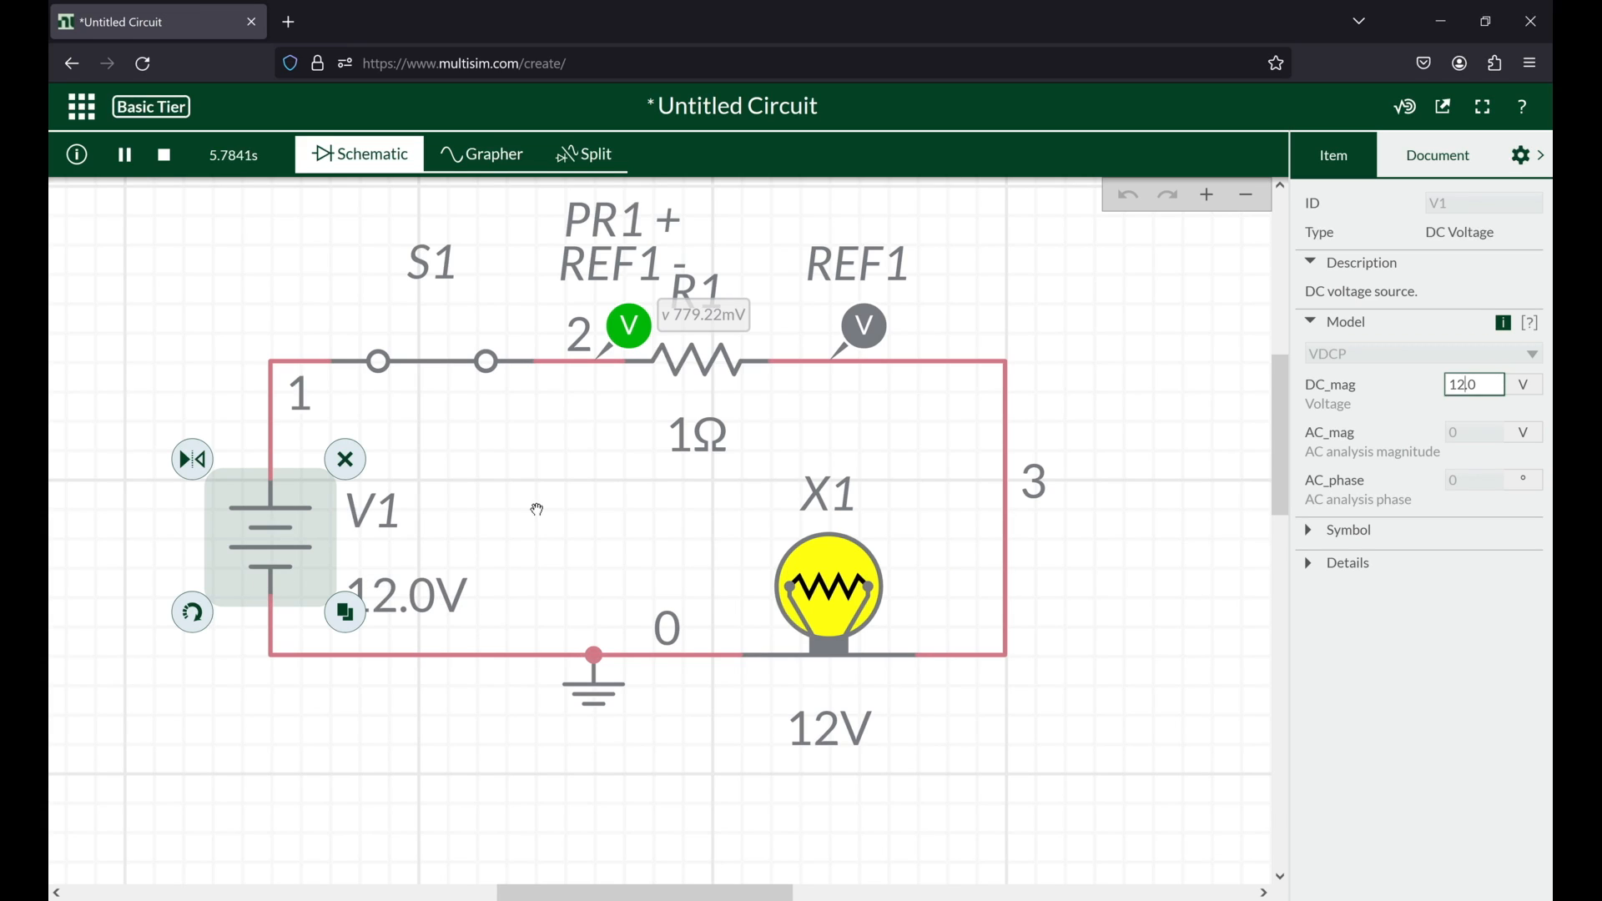
Step: Raise the V1 source voltage in stages through 13, 15 and 16 V up to 17 V during the simulation
key(BackSpace)
text(3)
key(Return)
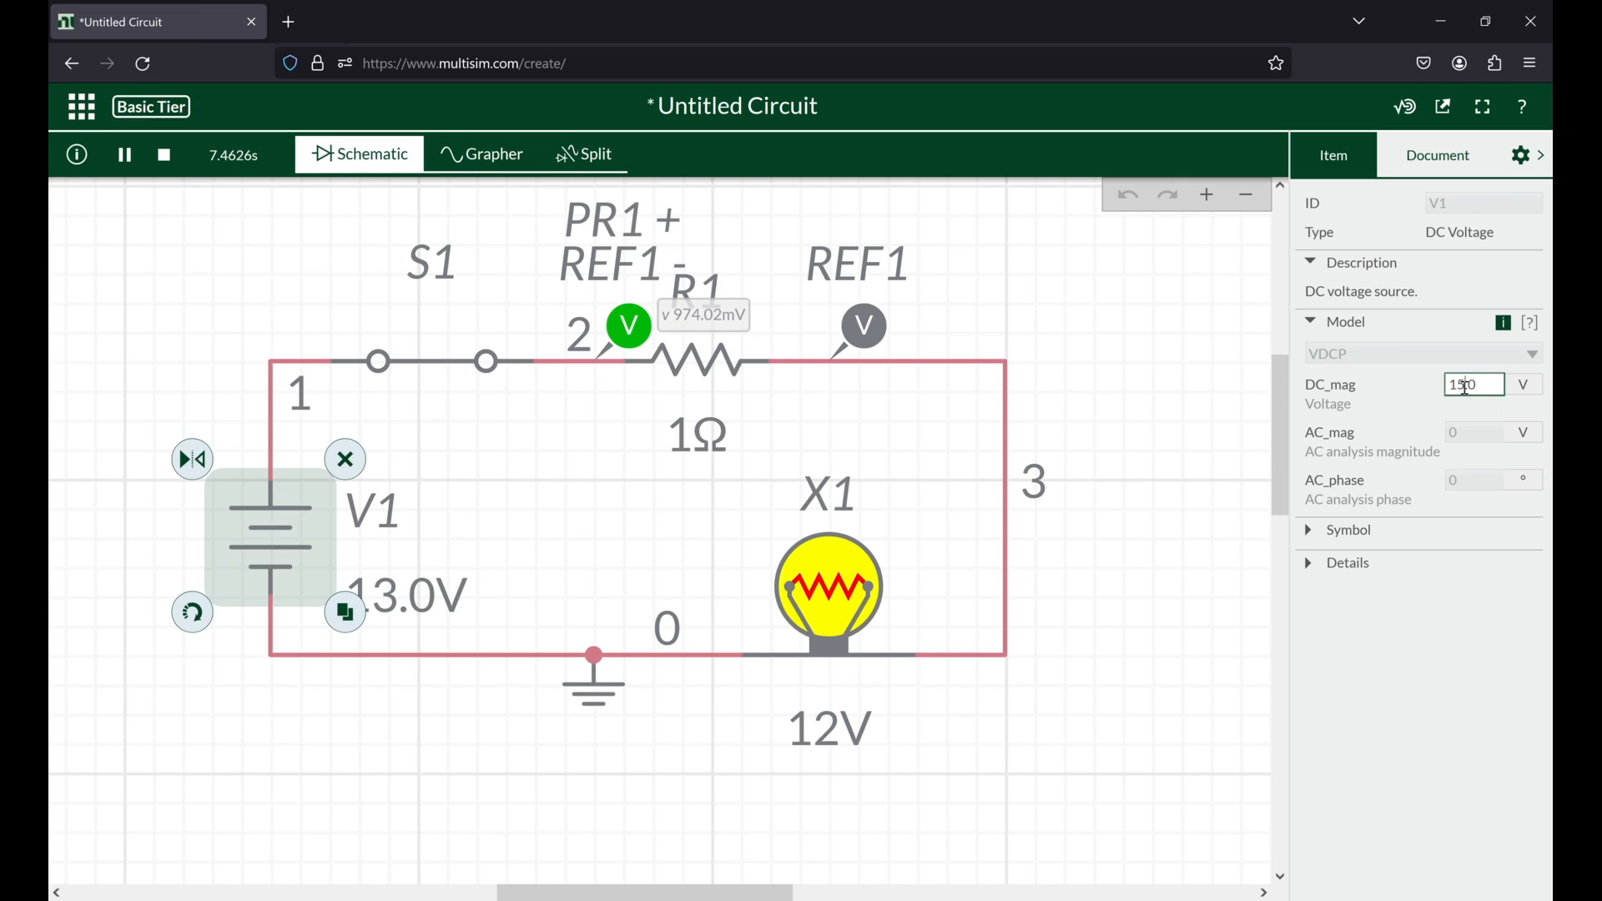
key(BackSpace)
key(BackSpace)
key(BackSpace)
text(6.0)
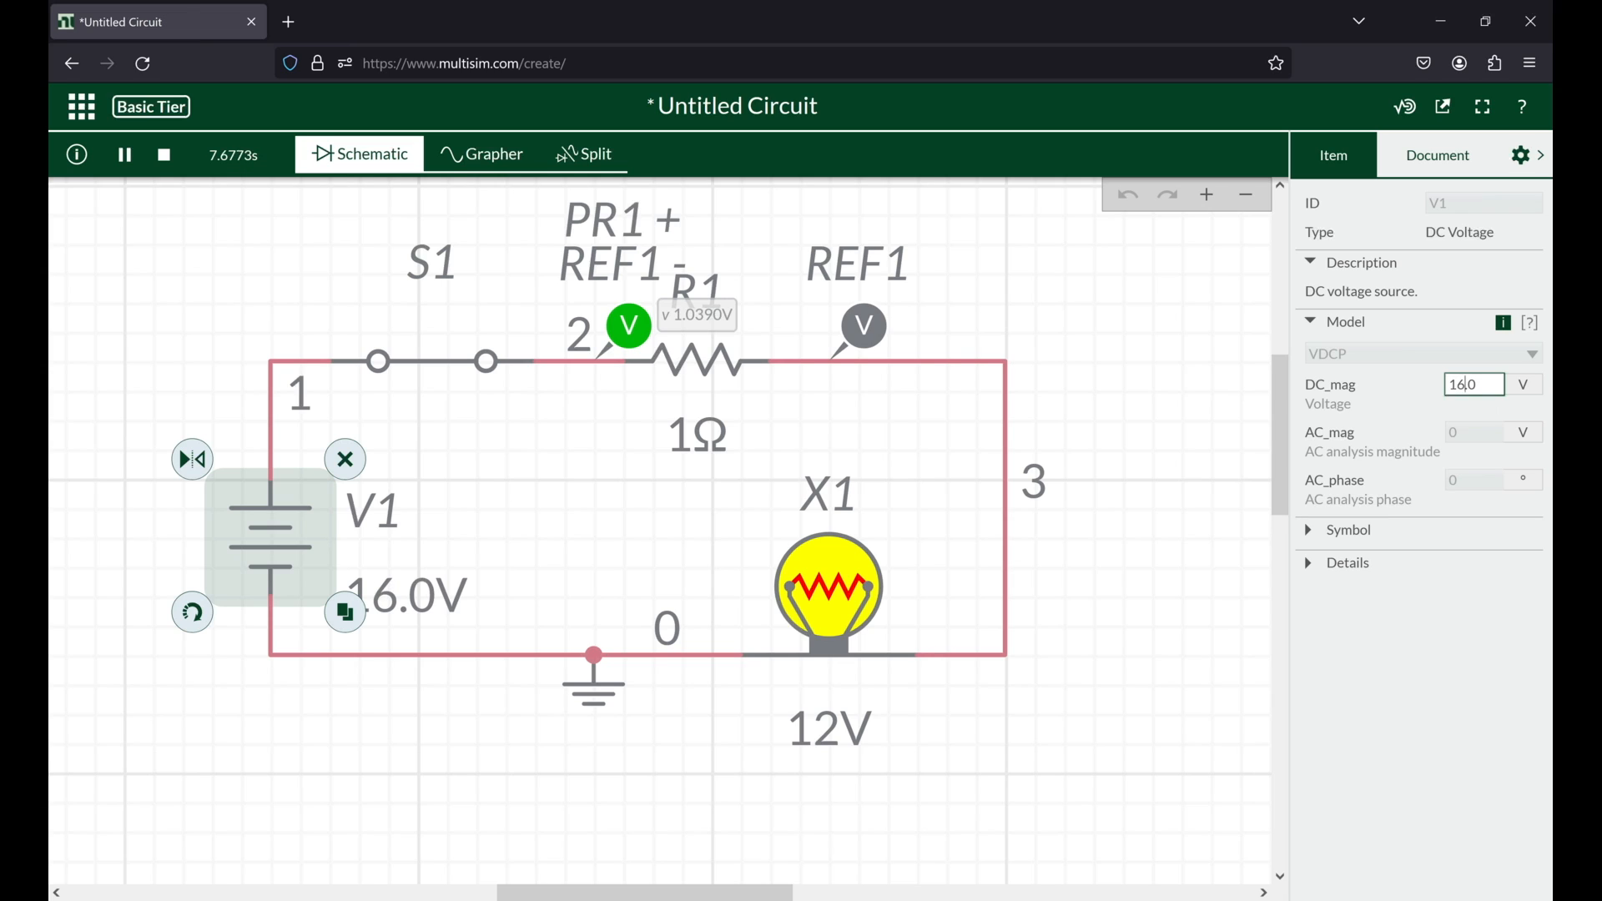
click(1464, 387)
key(BackSpace)
text(7)
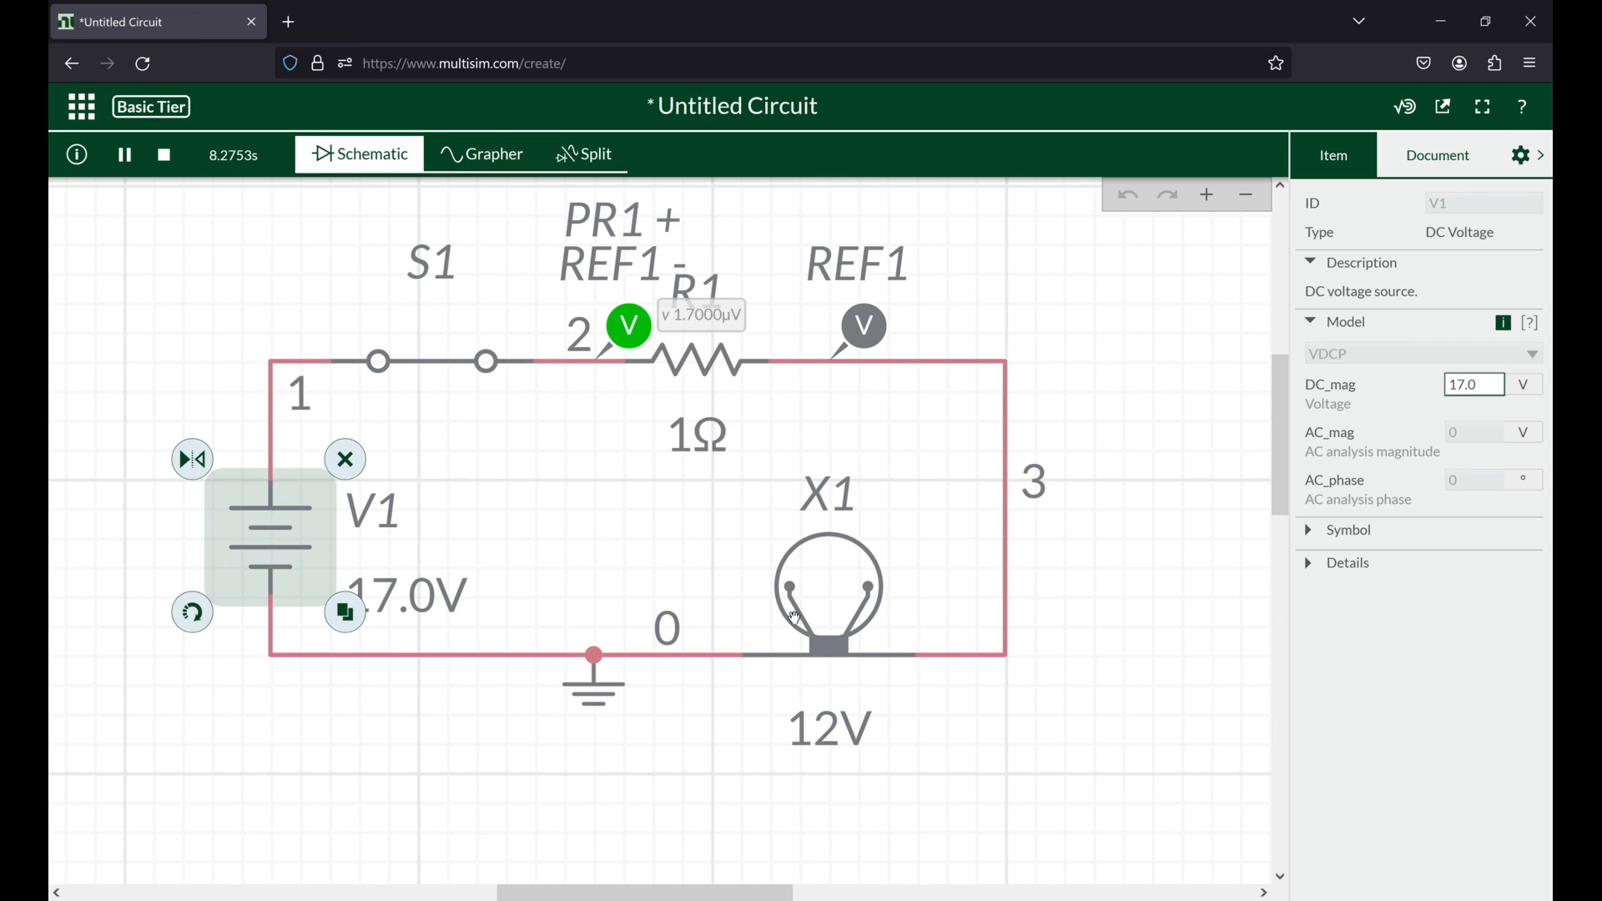
Step: Stop the simulation and delete lamp X1 from the circuit
click(431, 367)
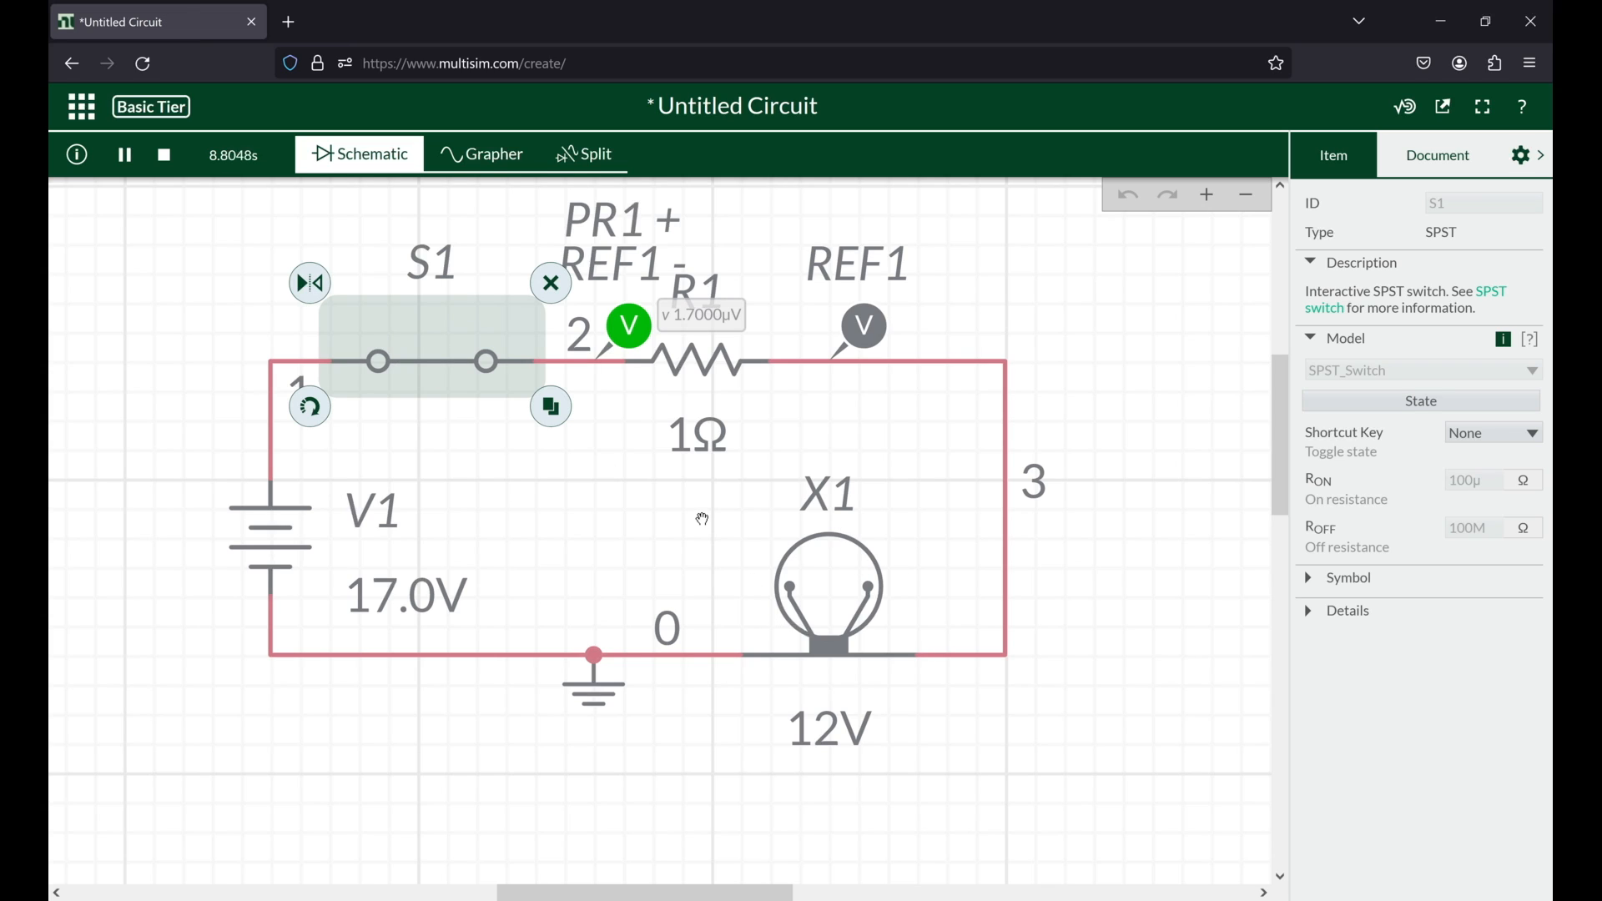
click(167, 157)
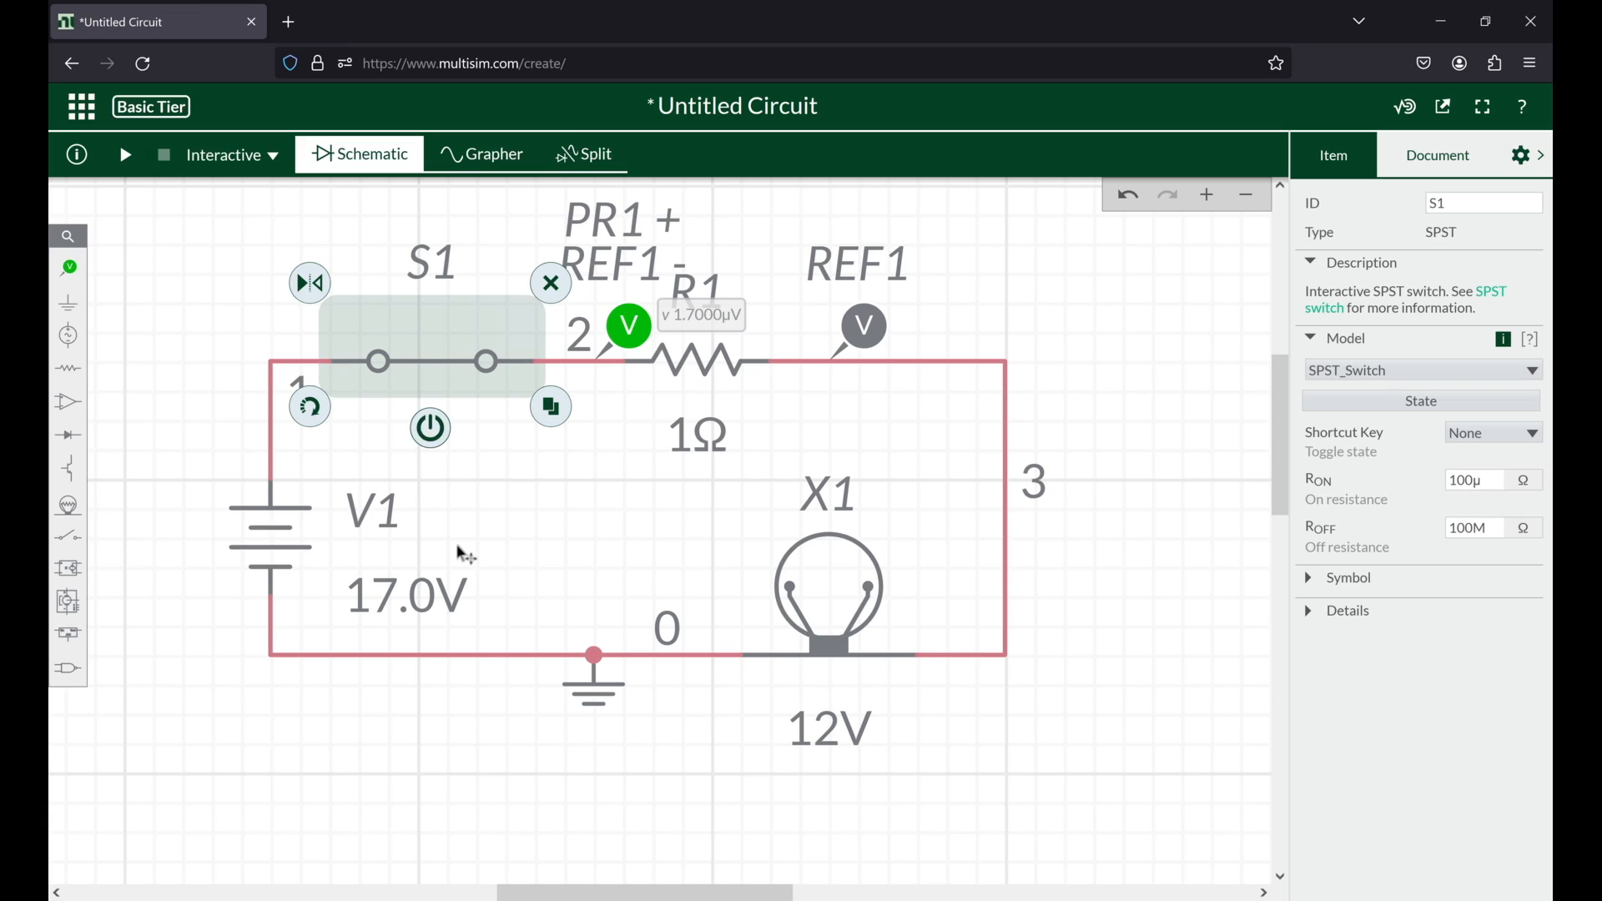
click(827, 607)
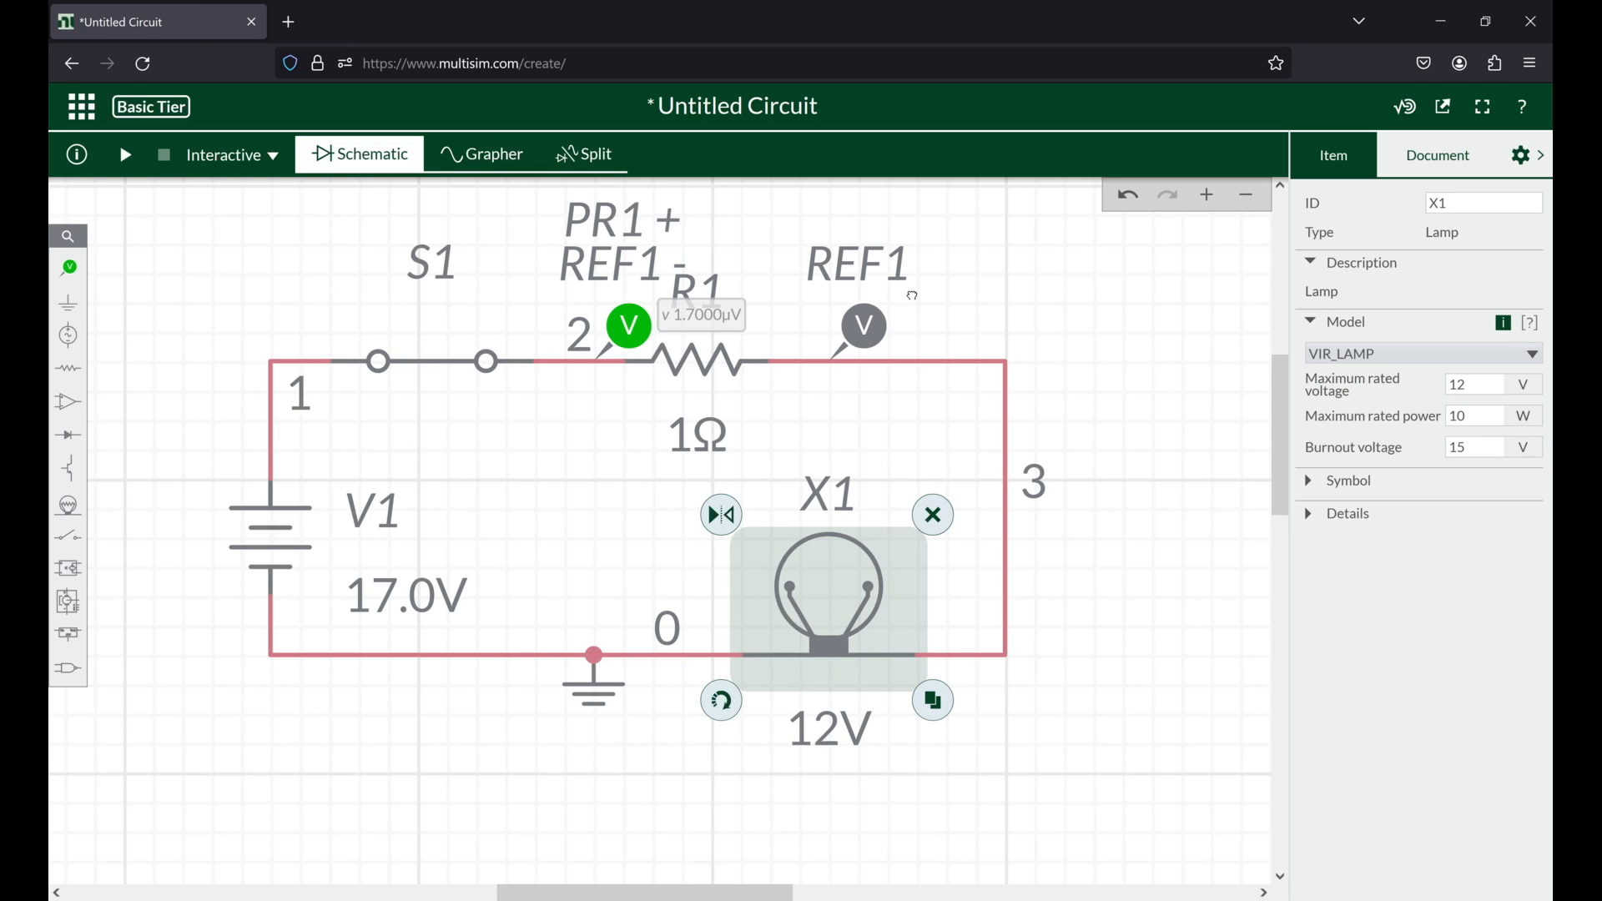
scroll(912, 295, right, 3)
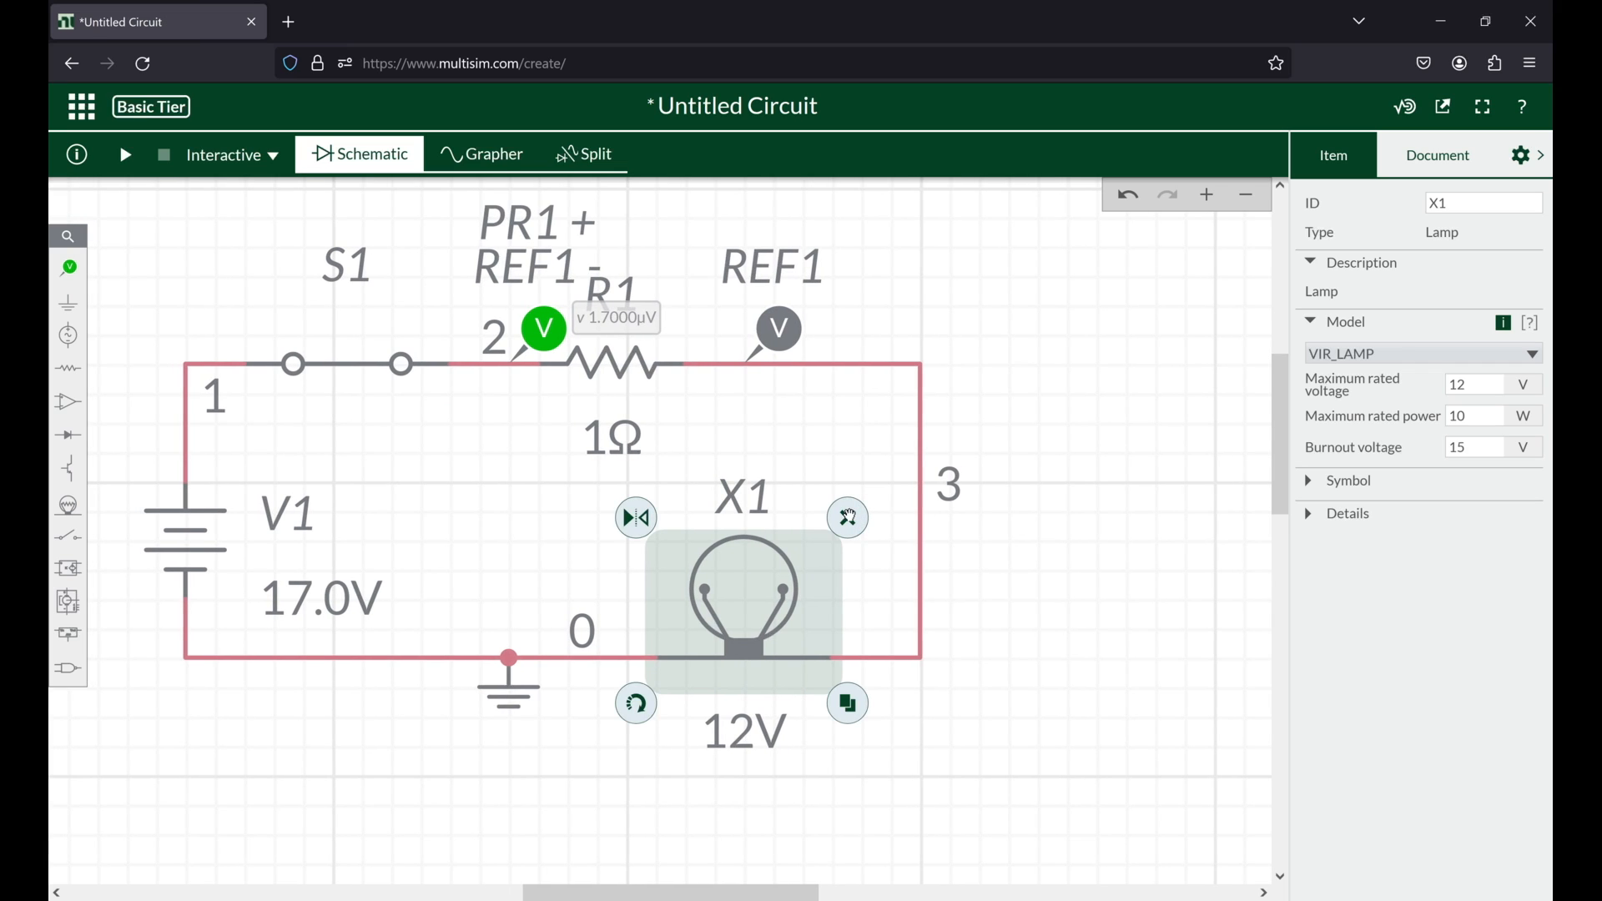
click(848, 518)
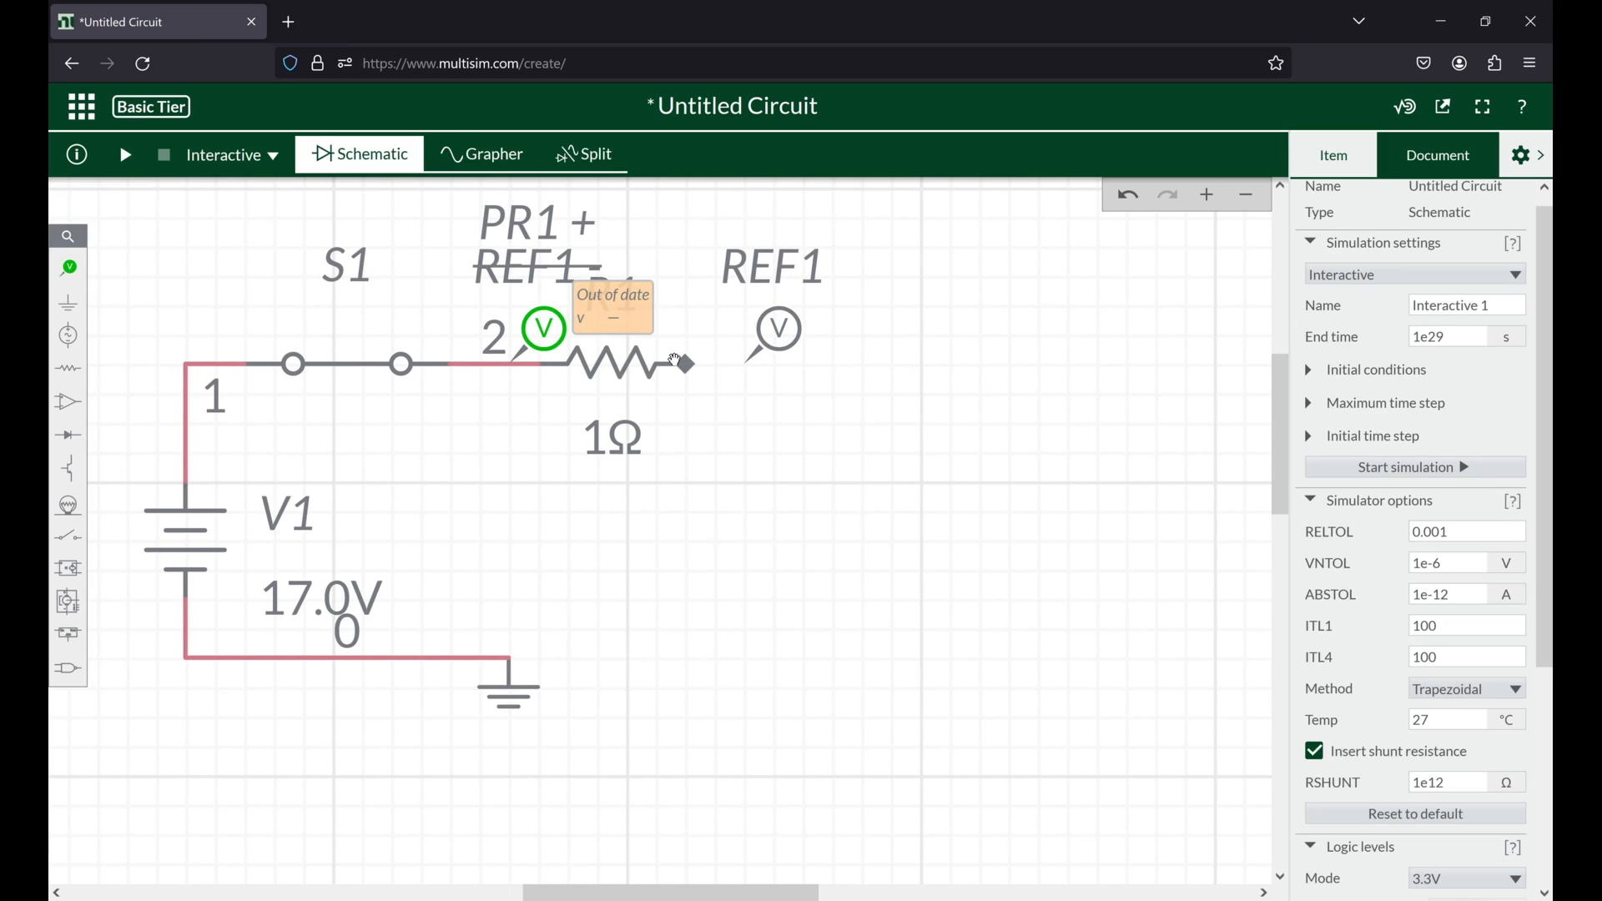
Step: Wire the free end of R1 around the open side of the circuit back to the ground node
click(678, 362)
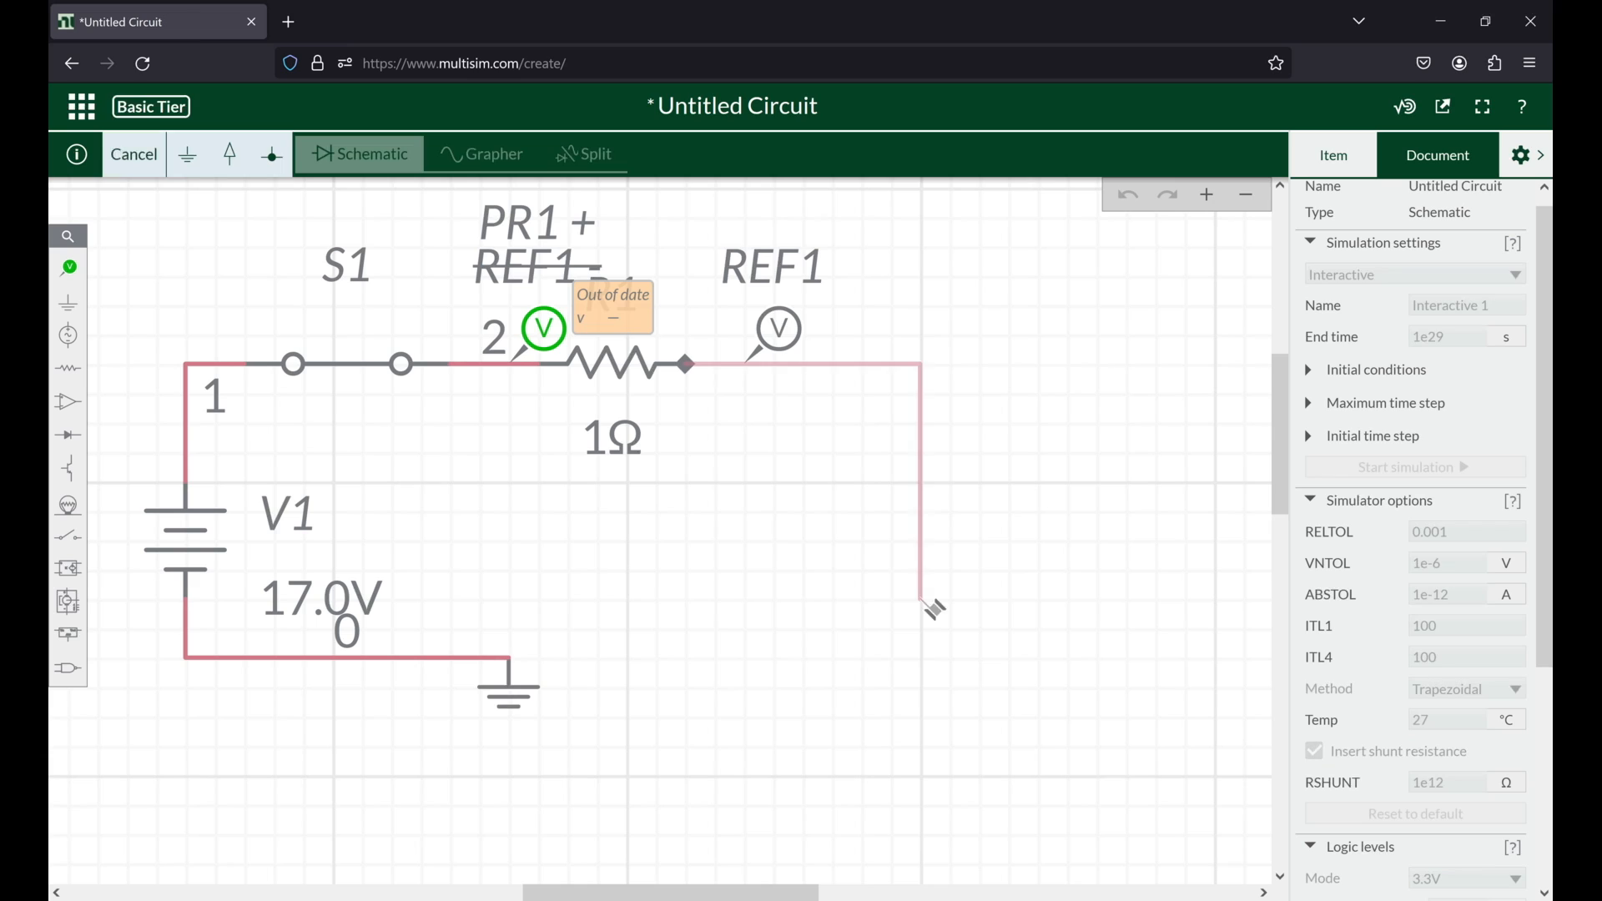
double_click(892, 542)
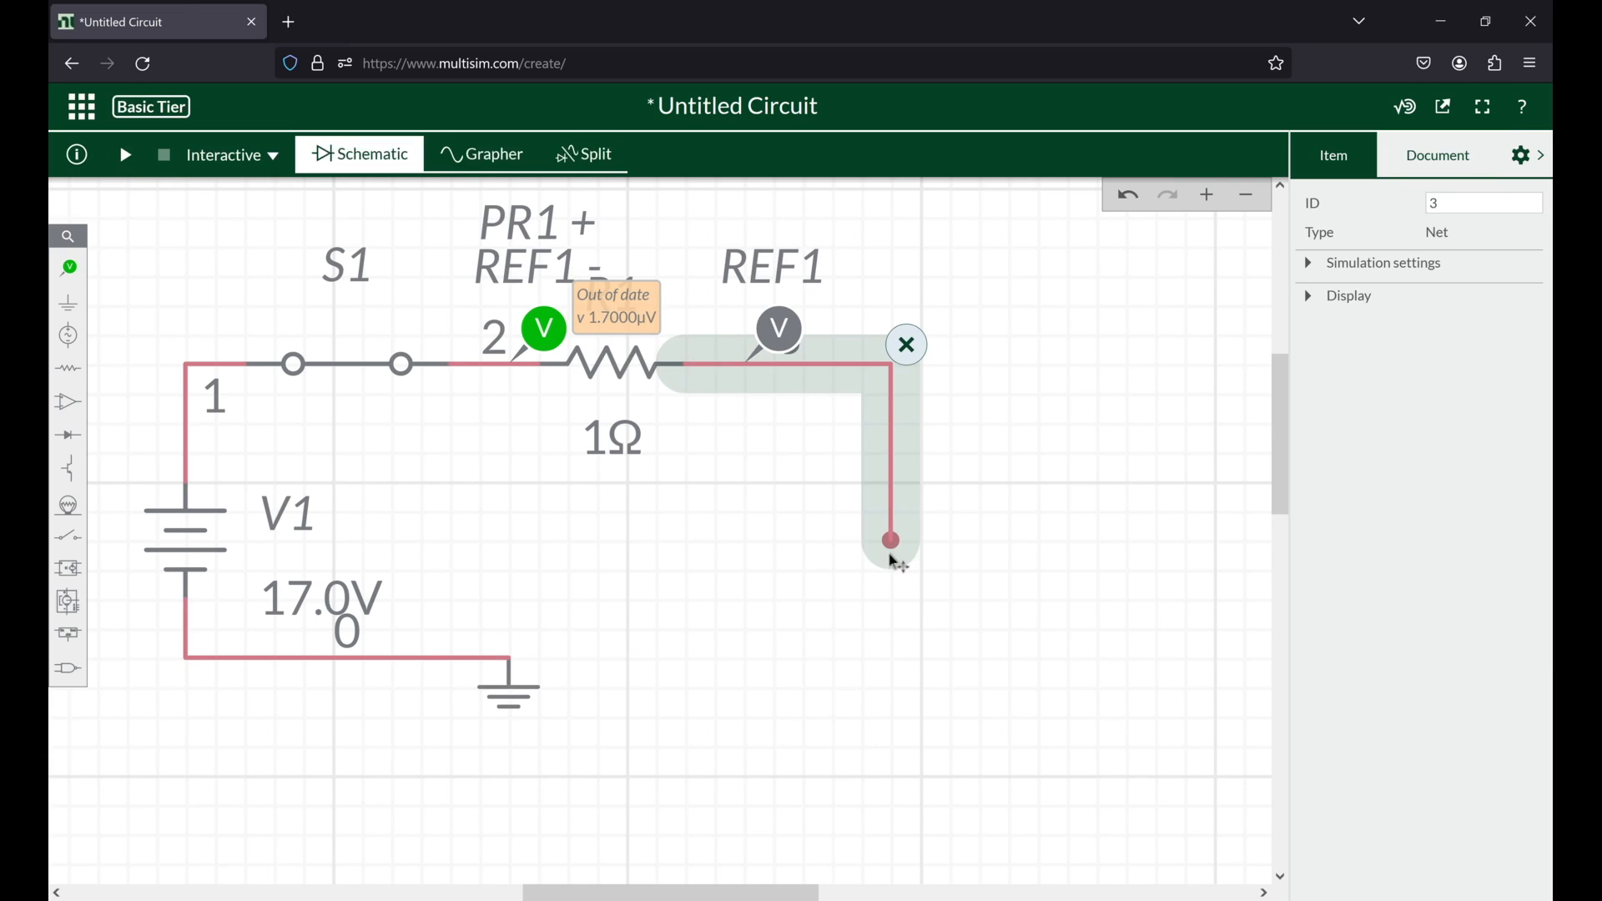
click(892, 542)
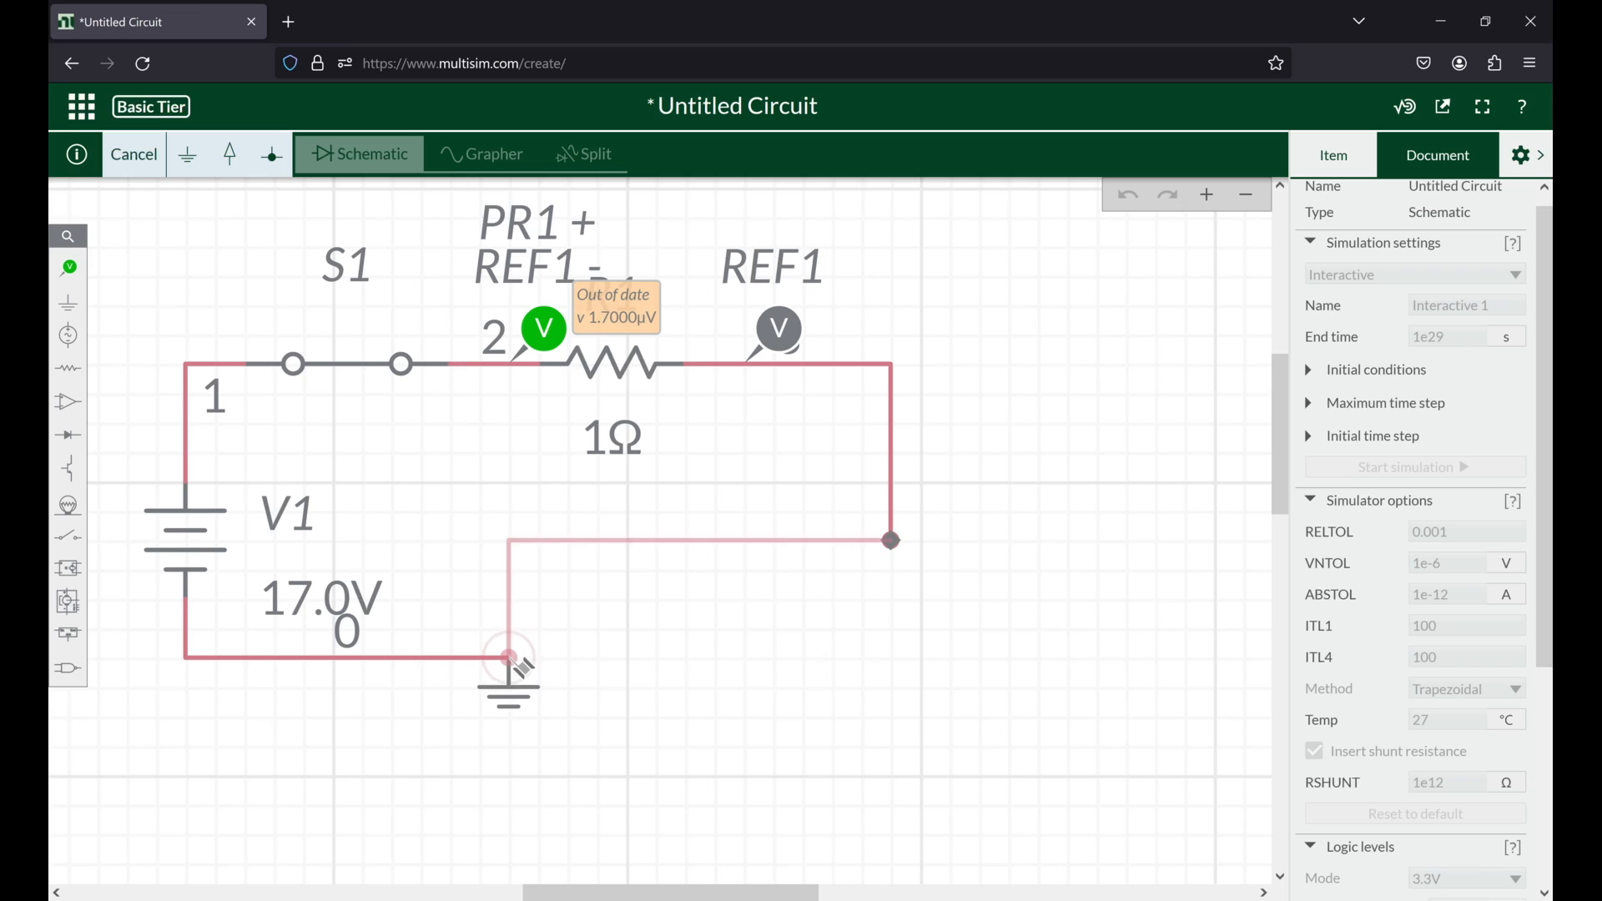
click(509, 659)
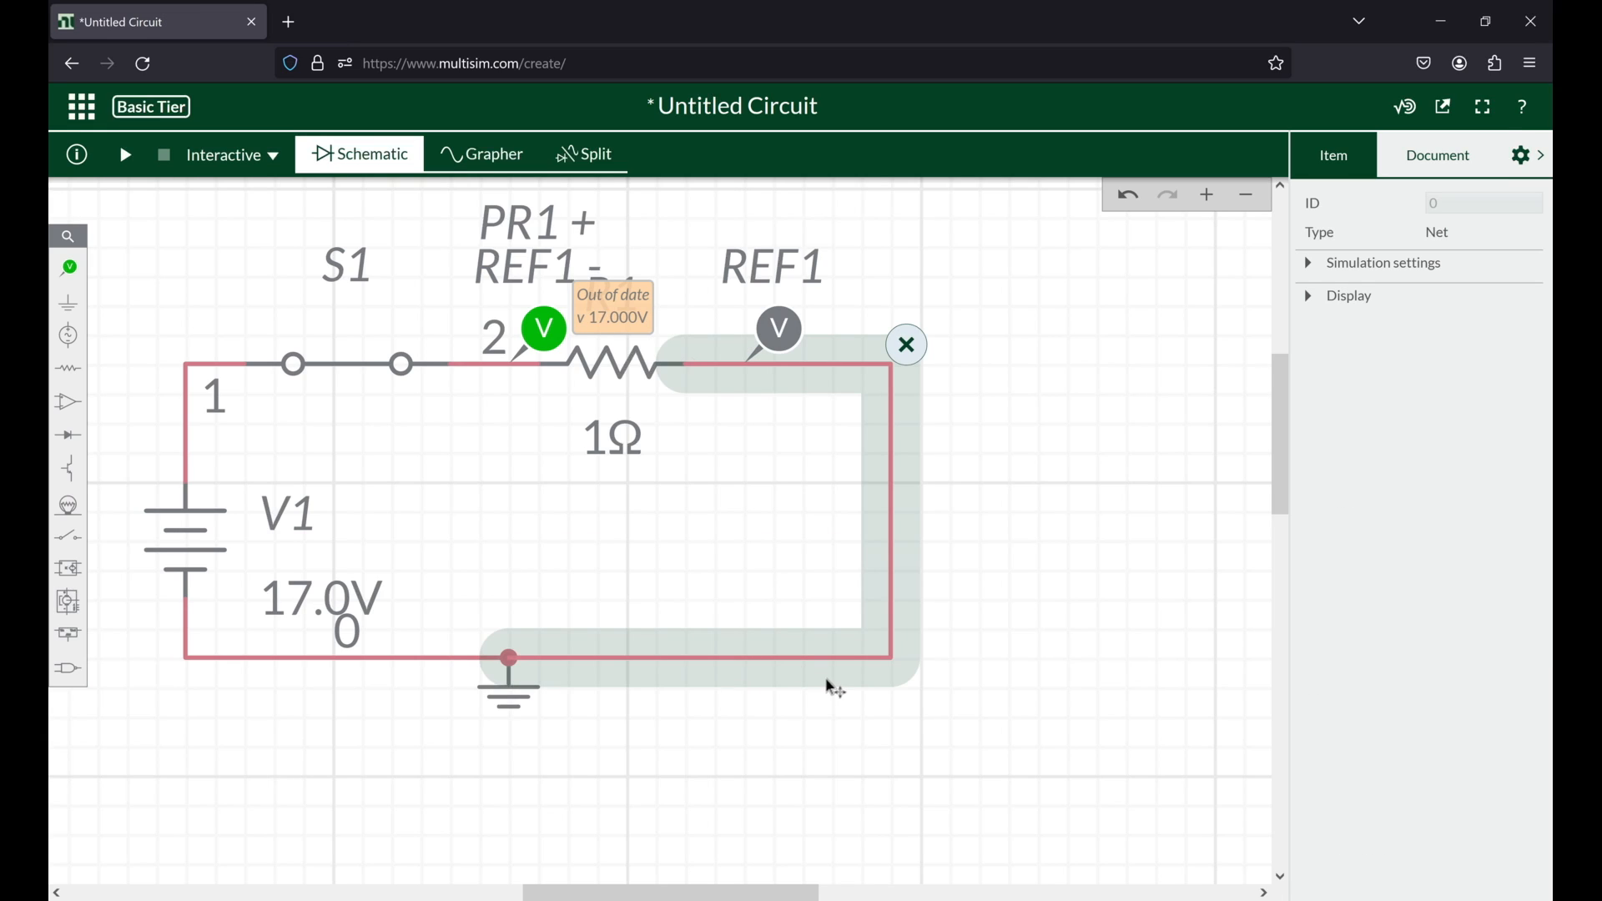
Step: Change the simulation type from Interactive to Transient
click(243, 166)
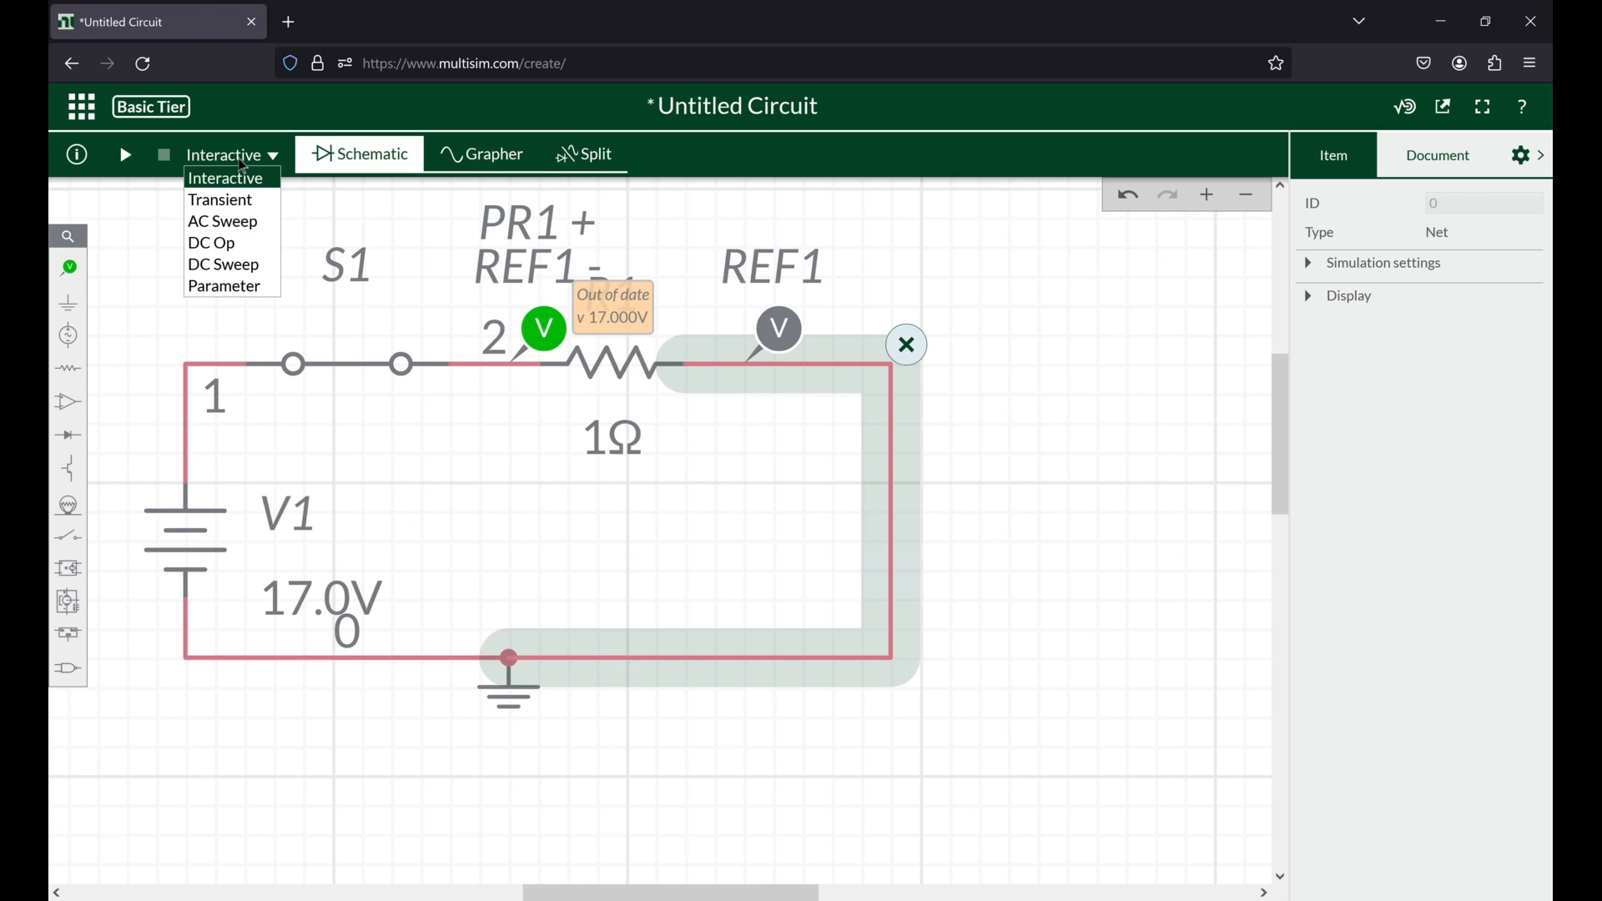
click(215, 198)
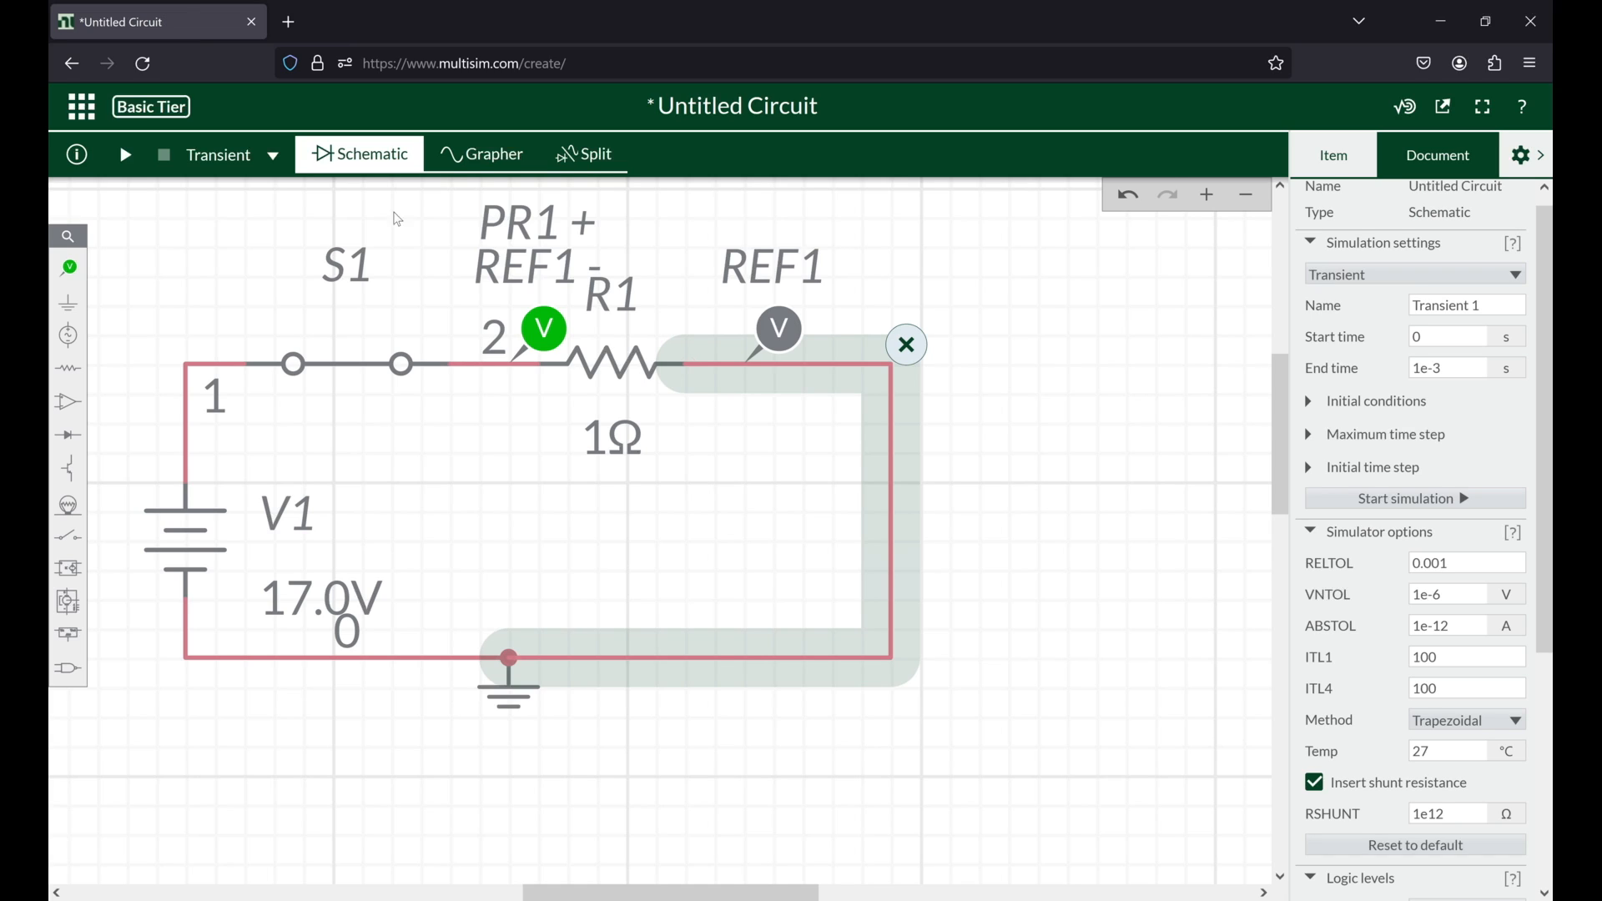
click(1432, 335)
Step: Insert a vertically rotated capacitor into the vertical wire between the REF1 probe side and the ground wire
click(68, 367)
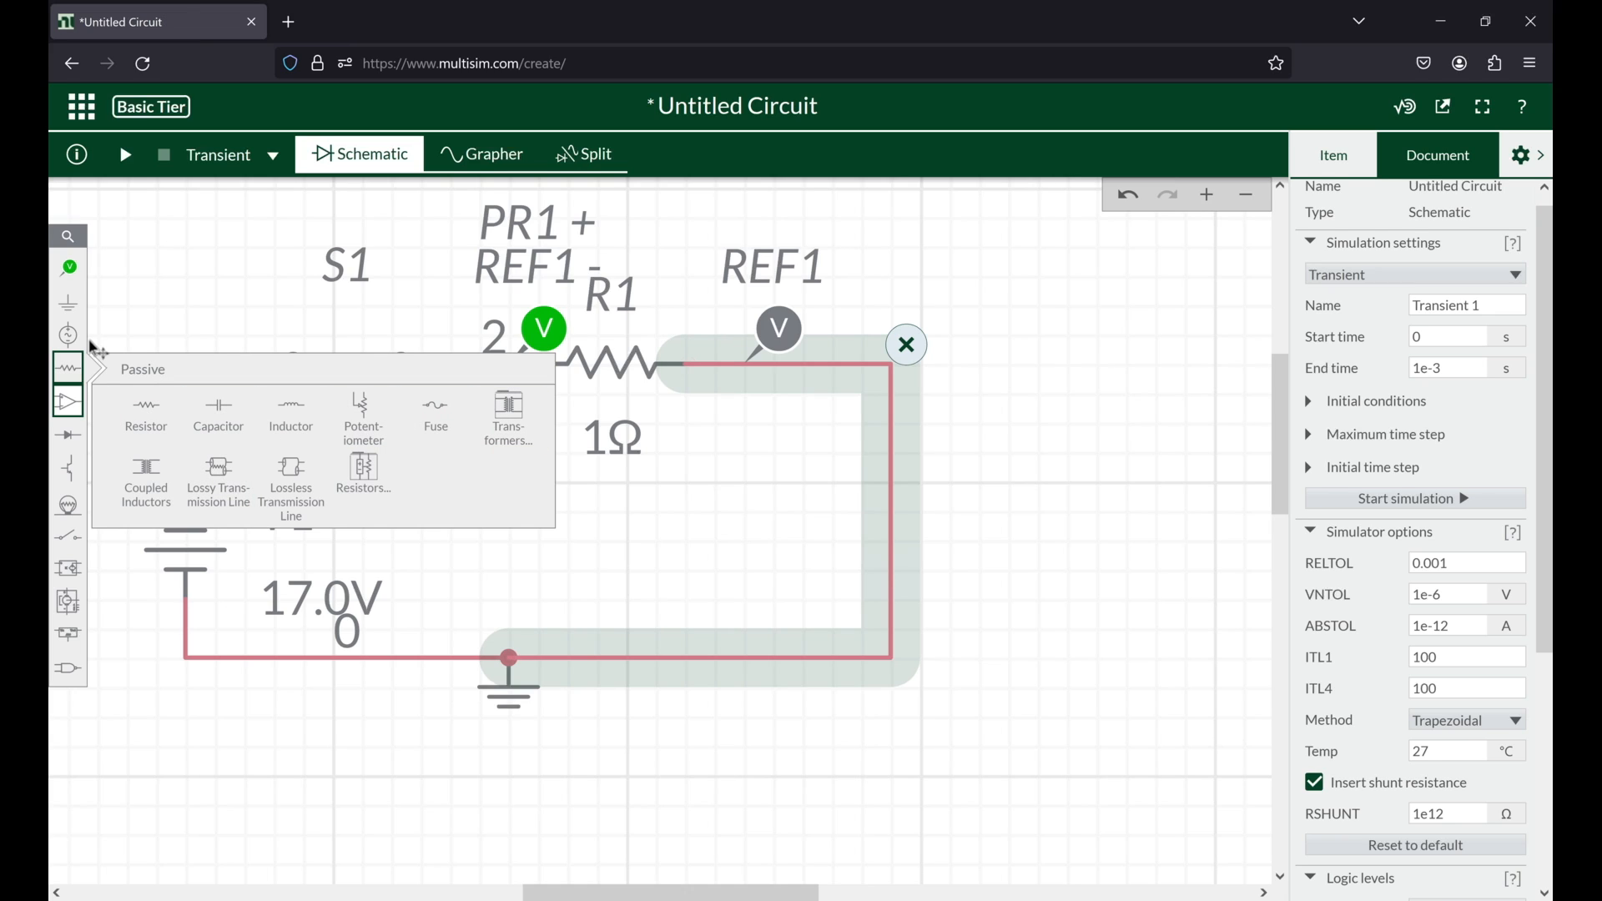
click(229, 407)
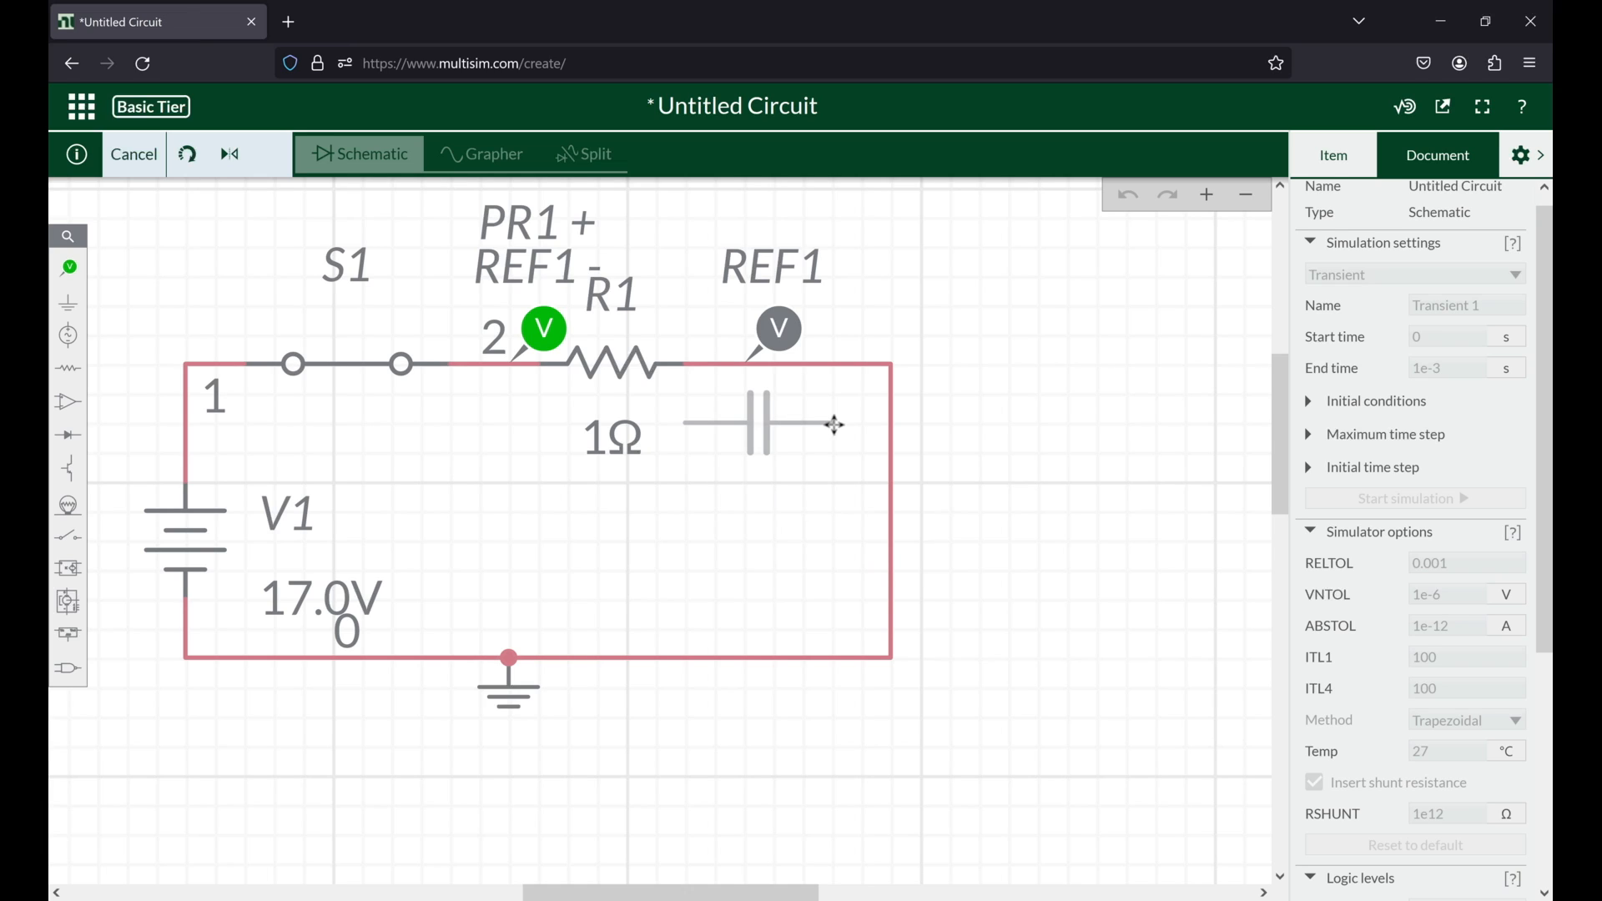
key(ctrl+r)
key(ctrl+r)
key(ctrl+r)
key(ctrl+r)
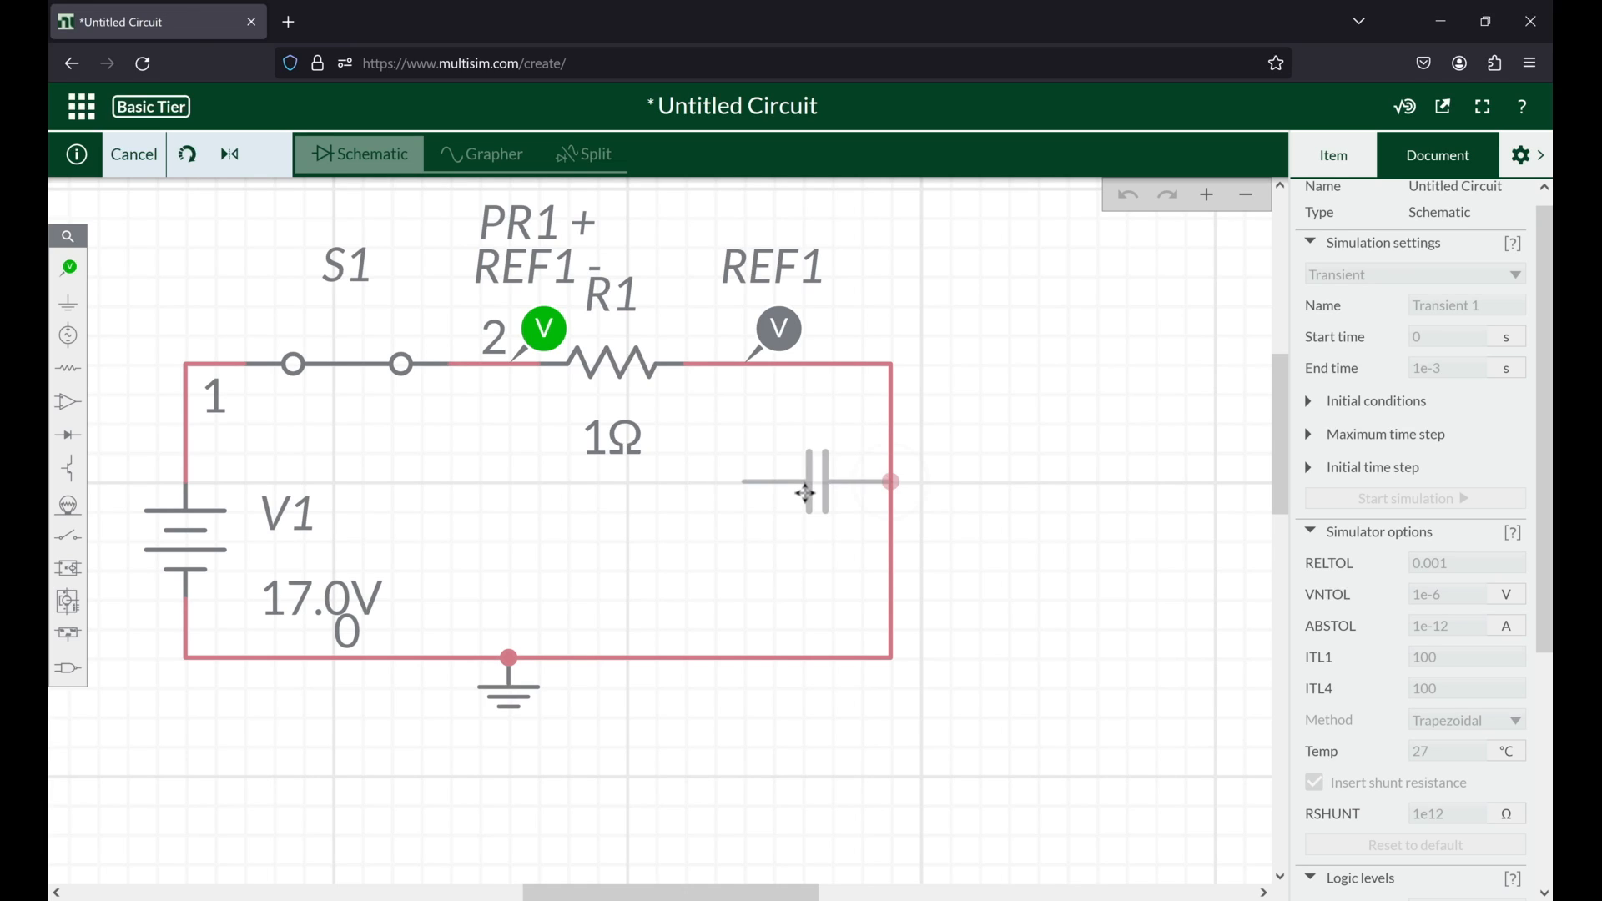
key(ctrl+r)
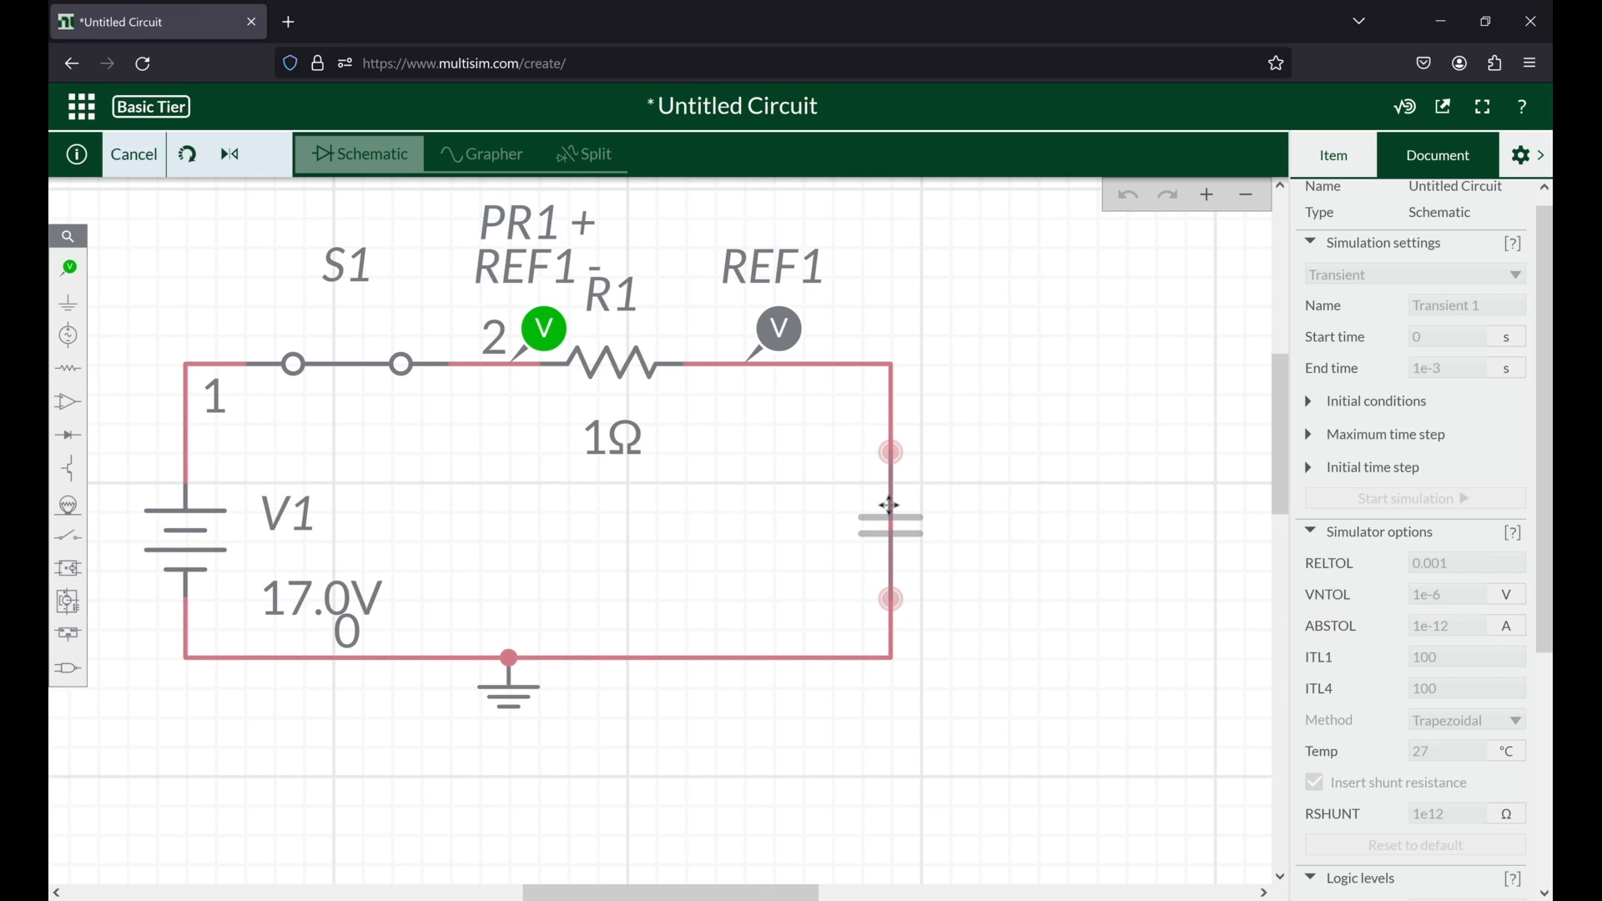
click(889, 505)
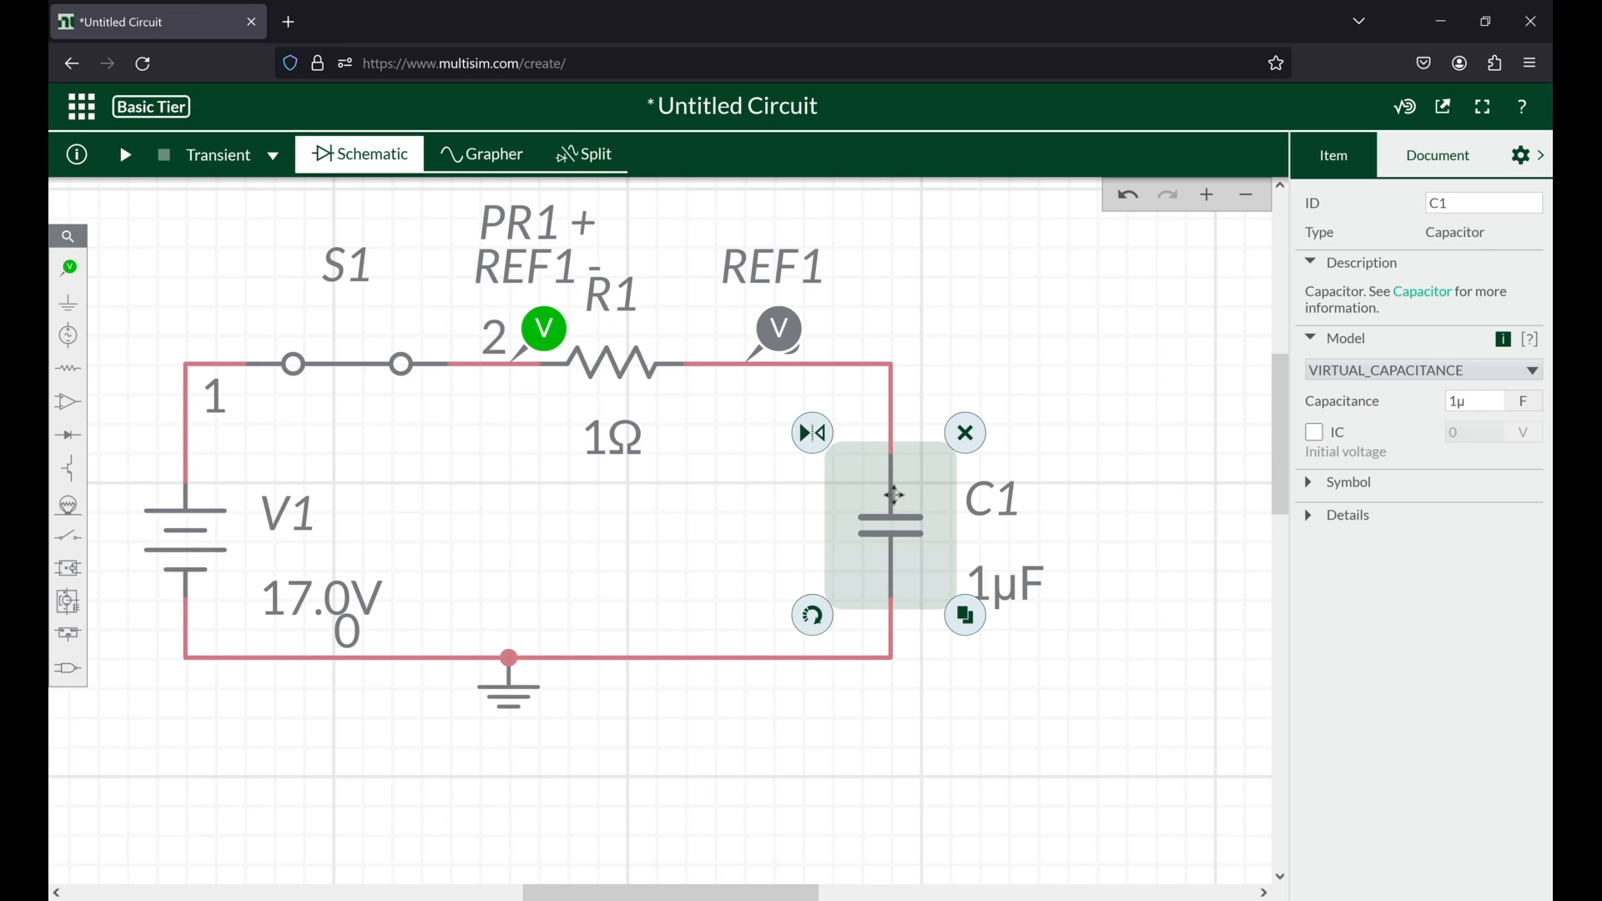
Step: Place a voltage probe on the wire above capacitor C1 and its voltage reference on the wire below it
click(70, 268)
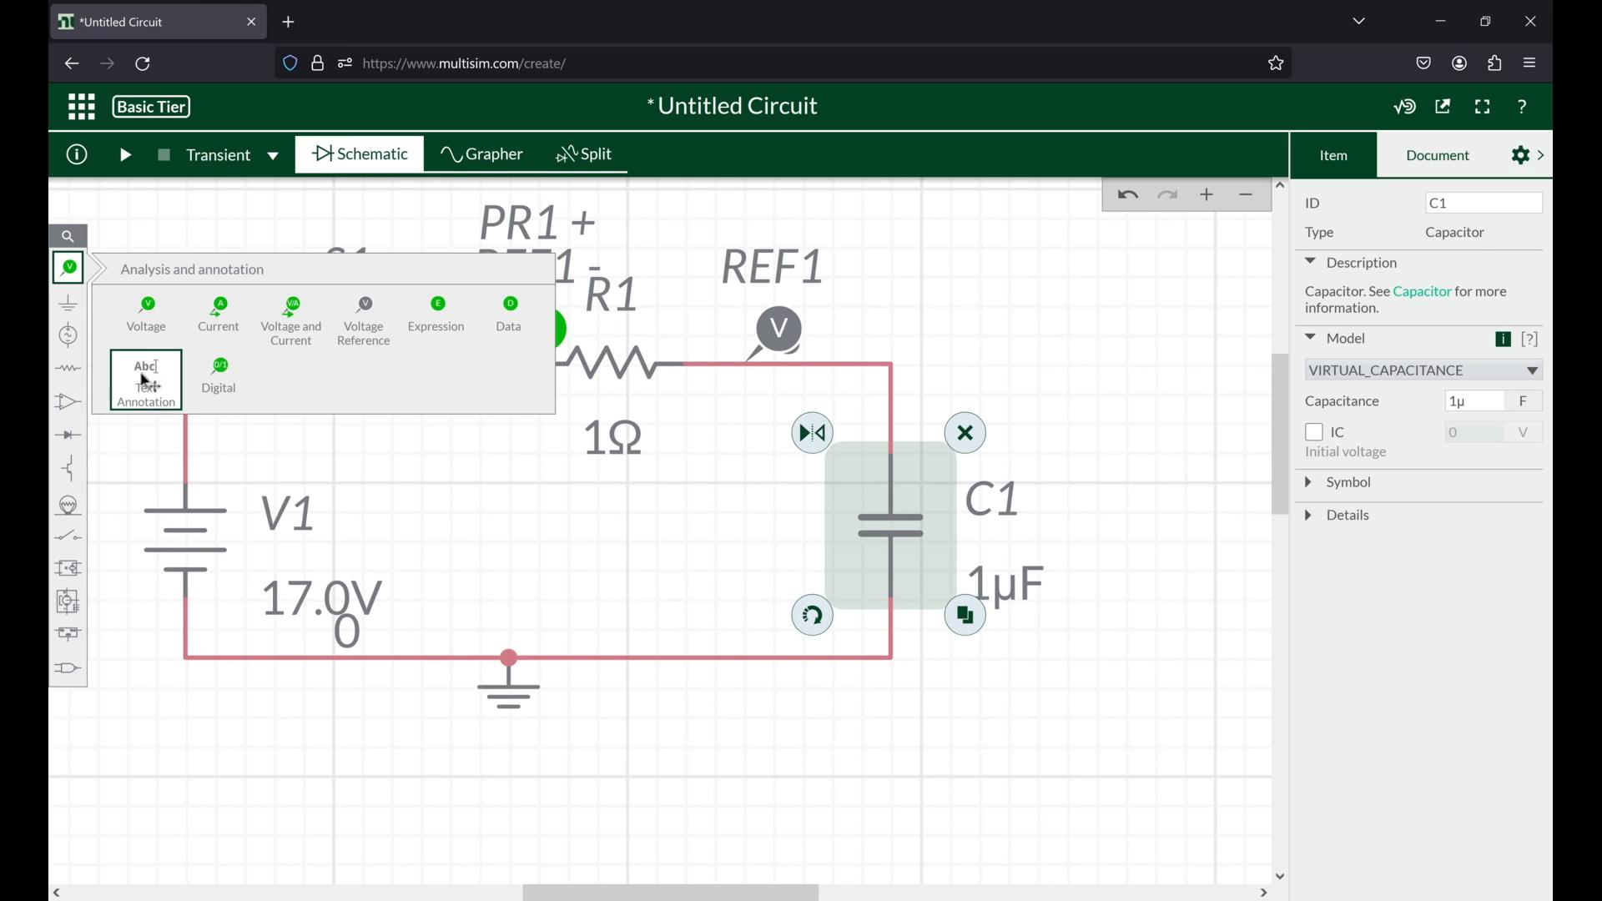
click(154, 322)
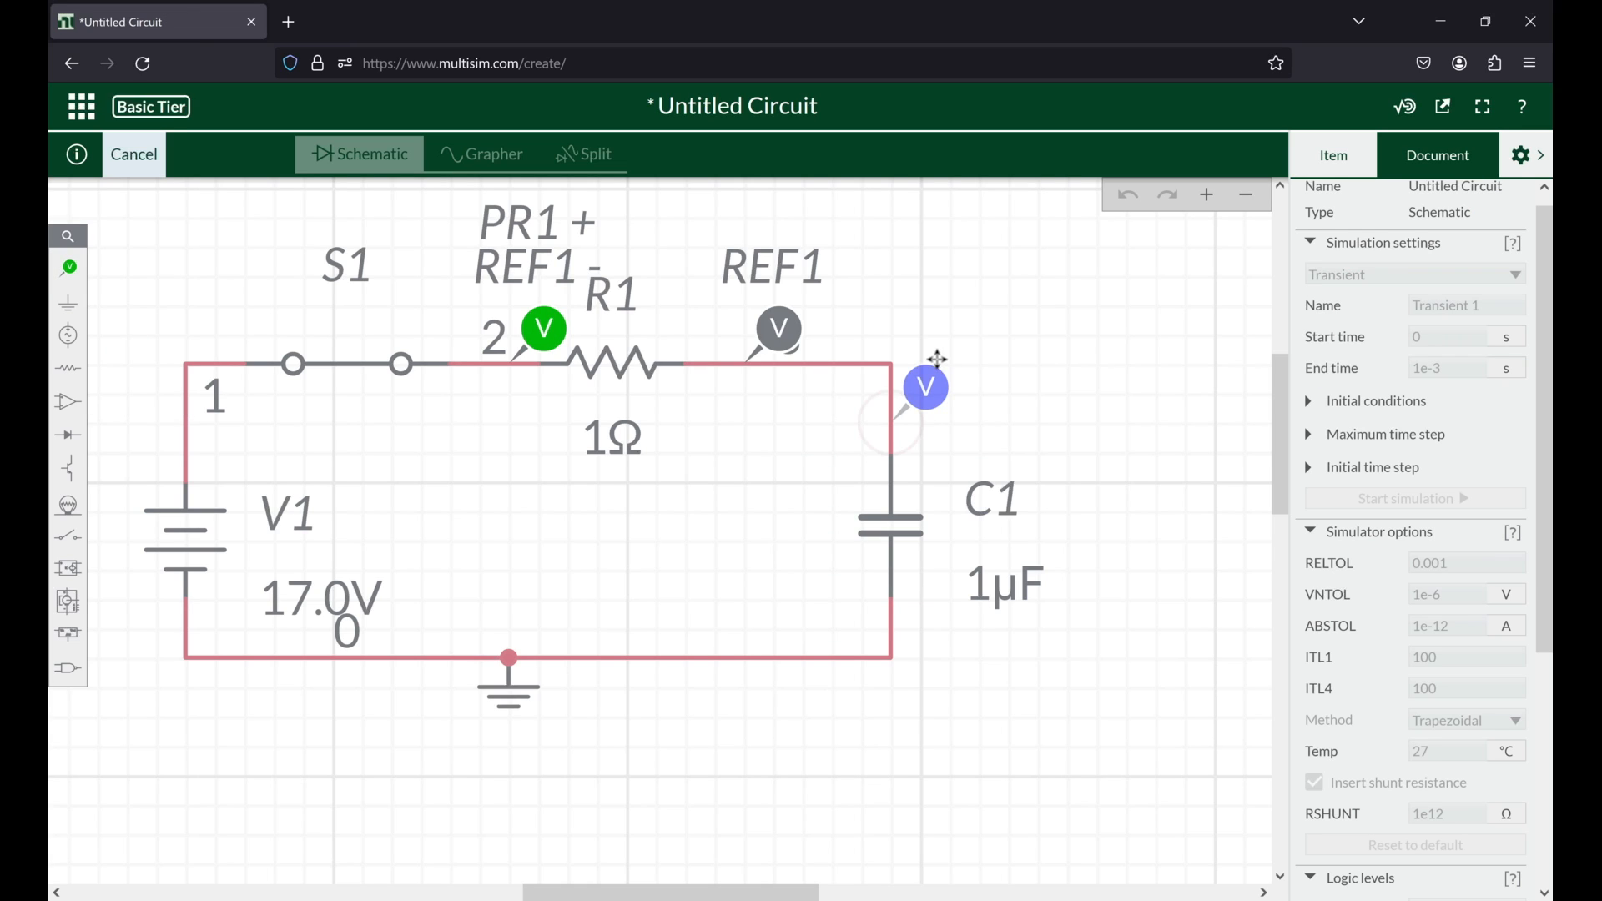
click(939, 412)
click(871, 439)
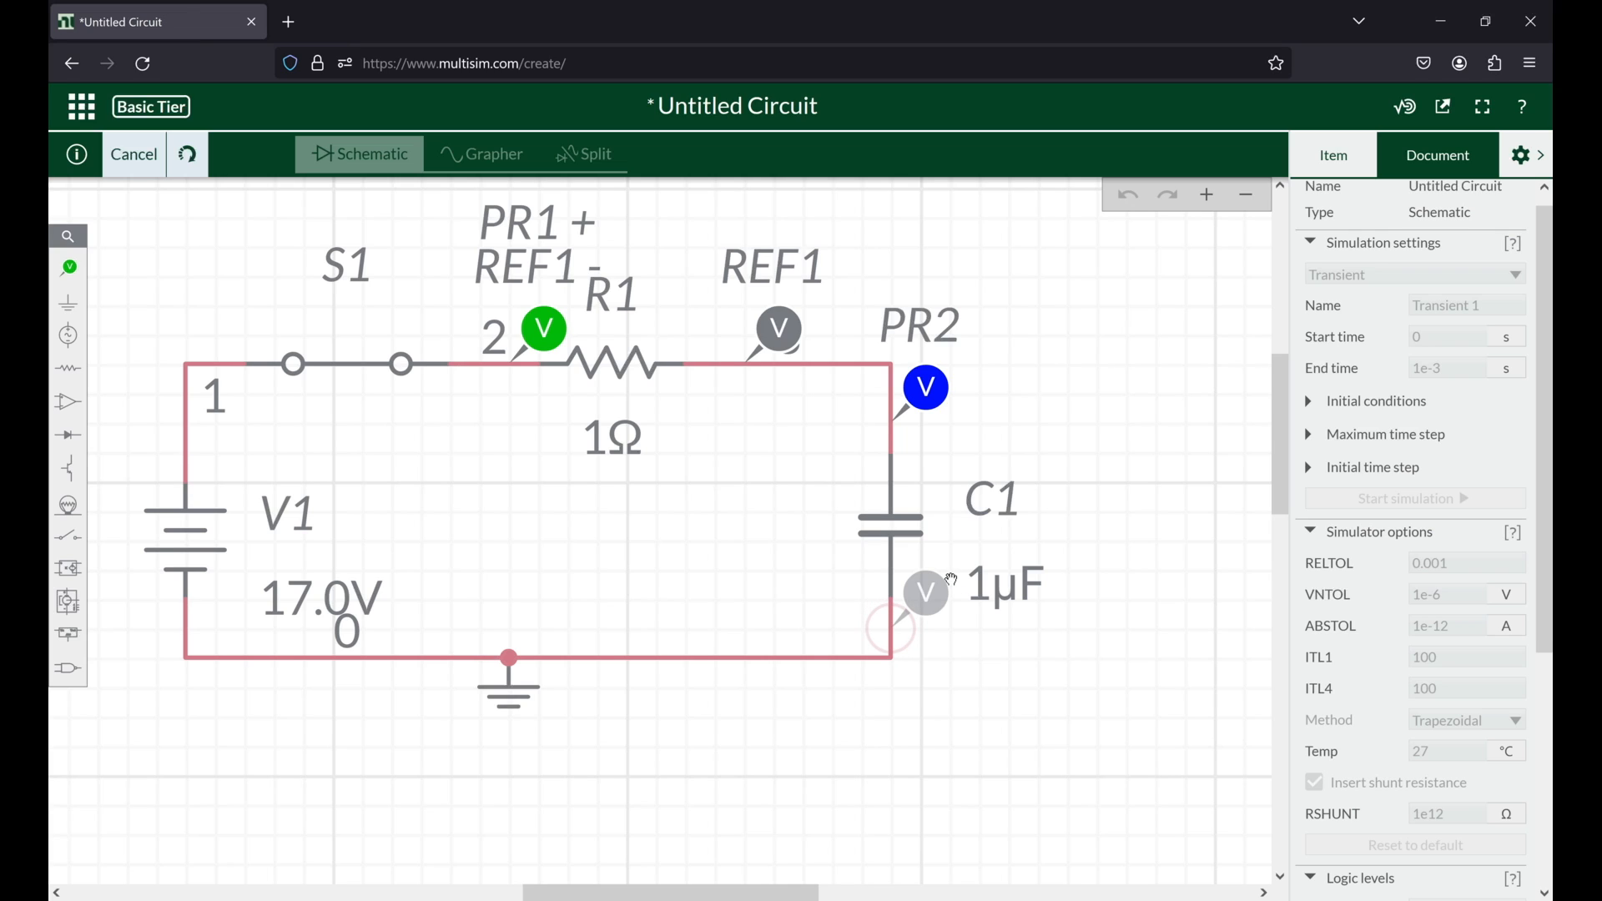
click(952, 578)
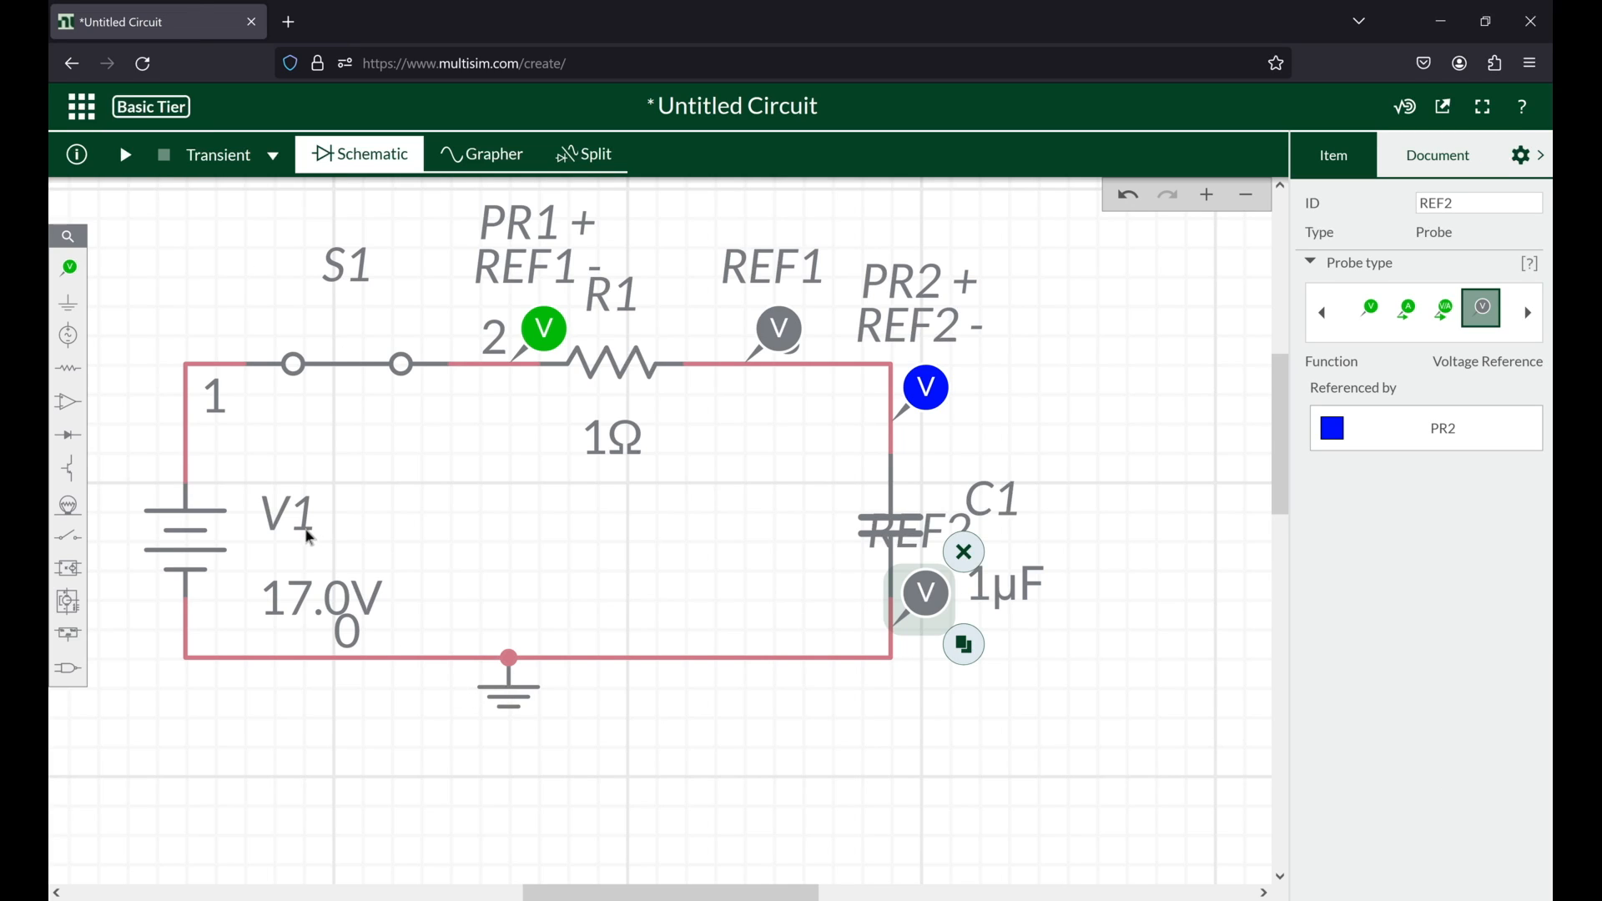
Step: Set the voltage of source V1 to 5 V
click(302, 611)
drag(1468, 385, 1352, 386)
text(5)
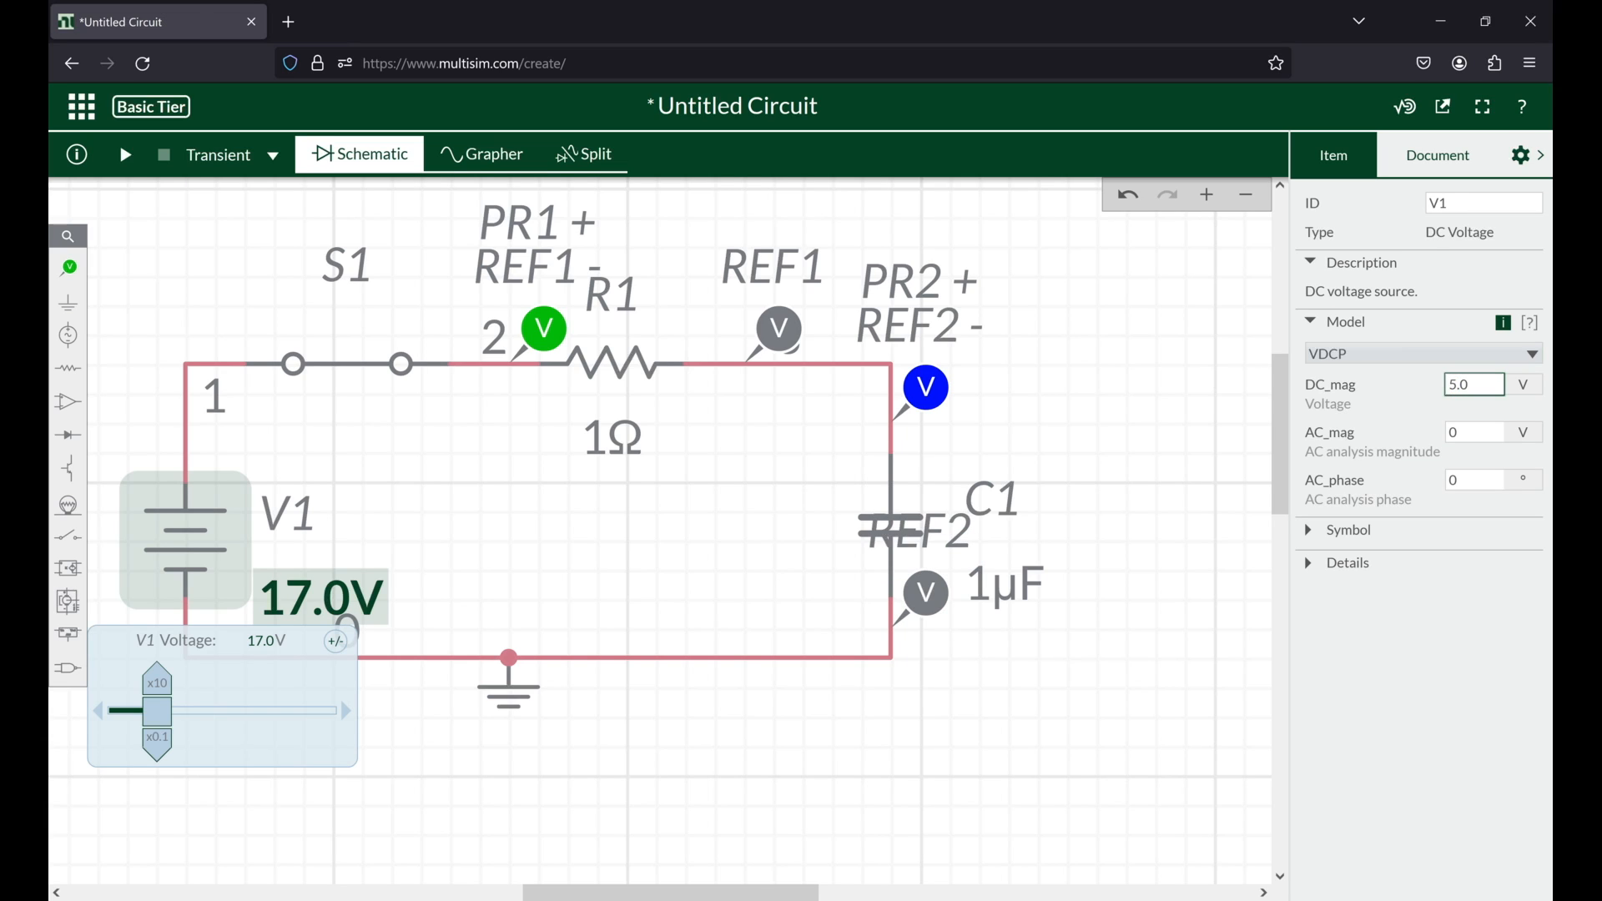
click(1353, 396)
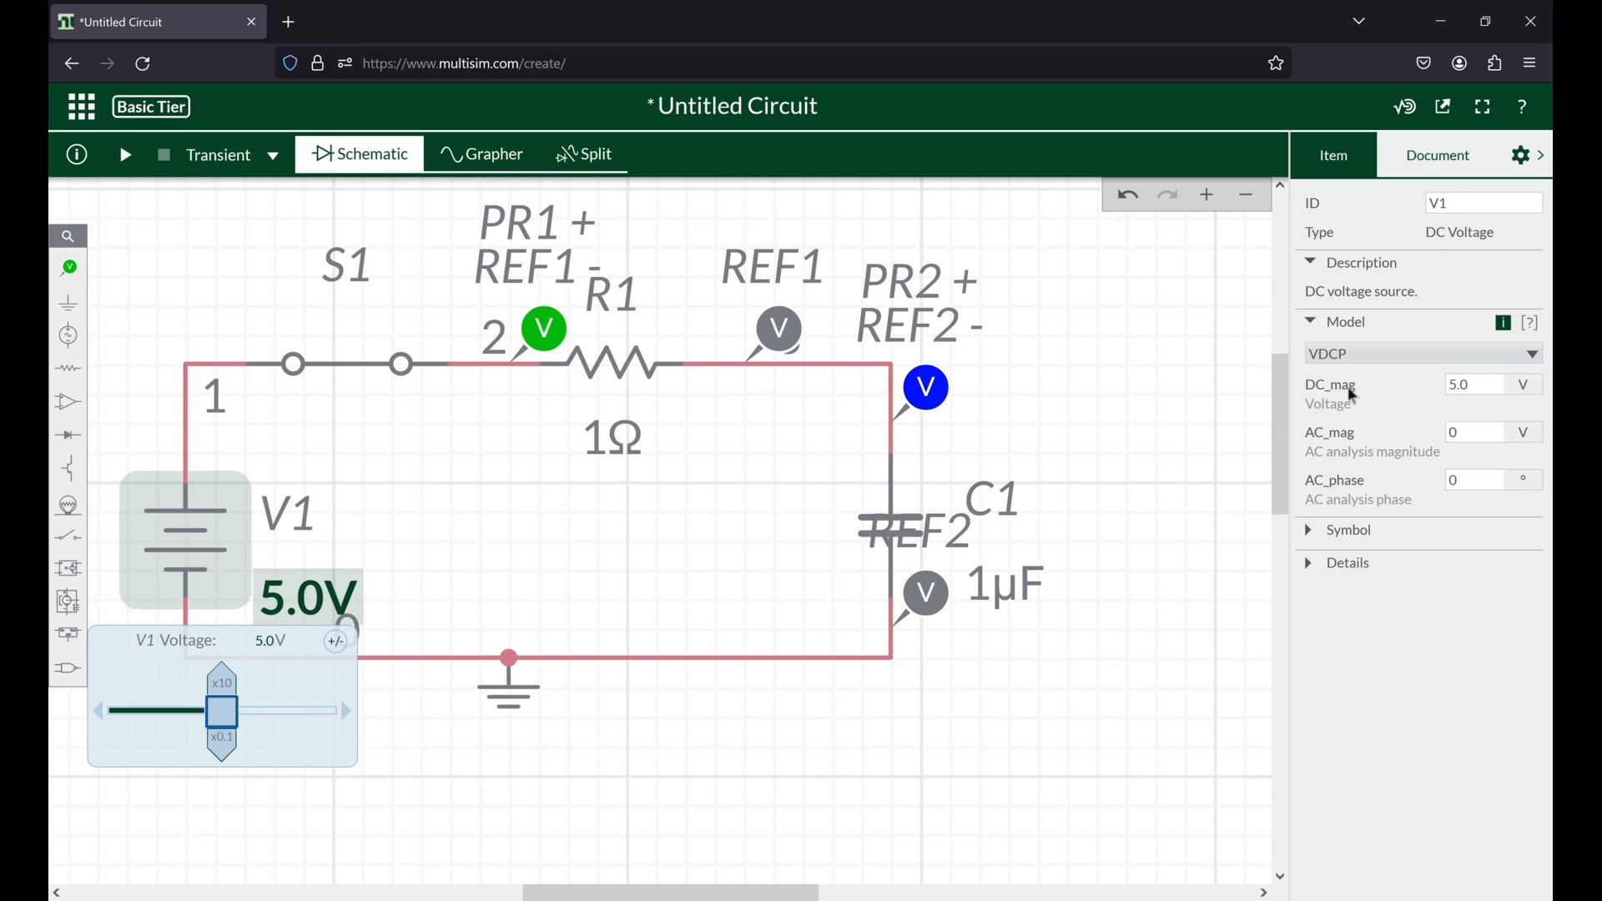
Step: Expand and examine the transient settings for initial conditions, maximum time step and initial time step, along with the simulator options
click(536, 517)
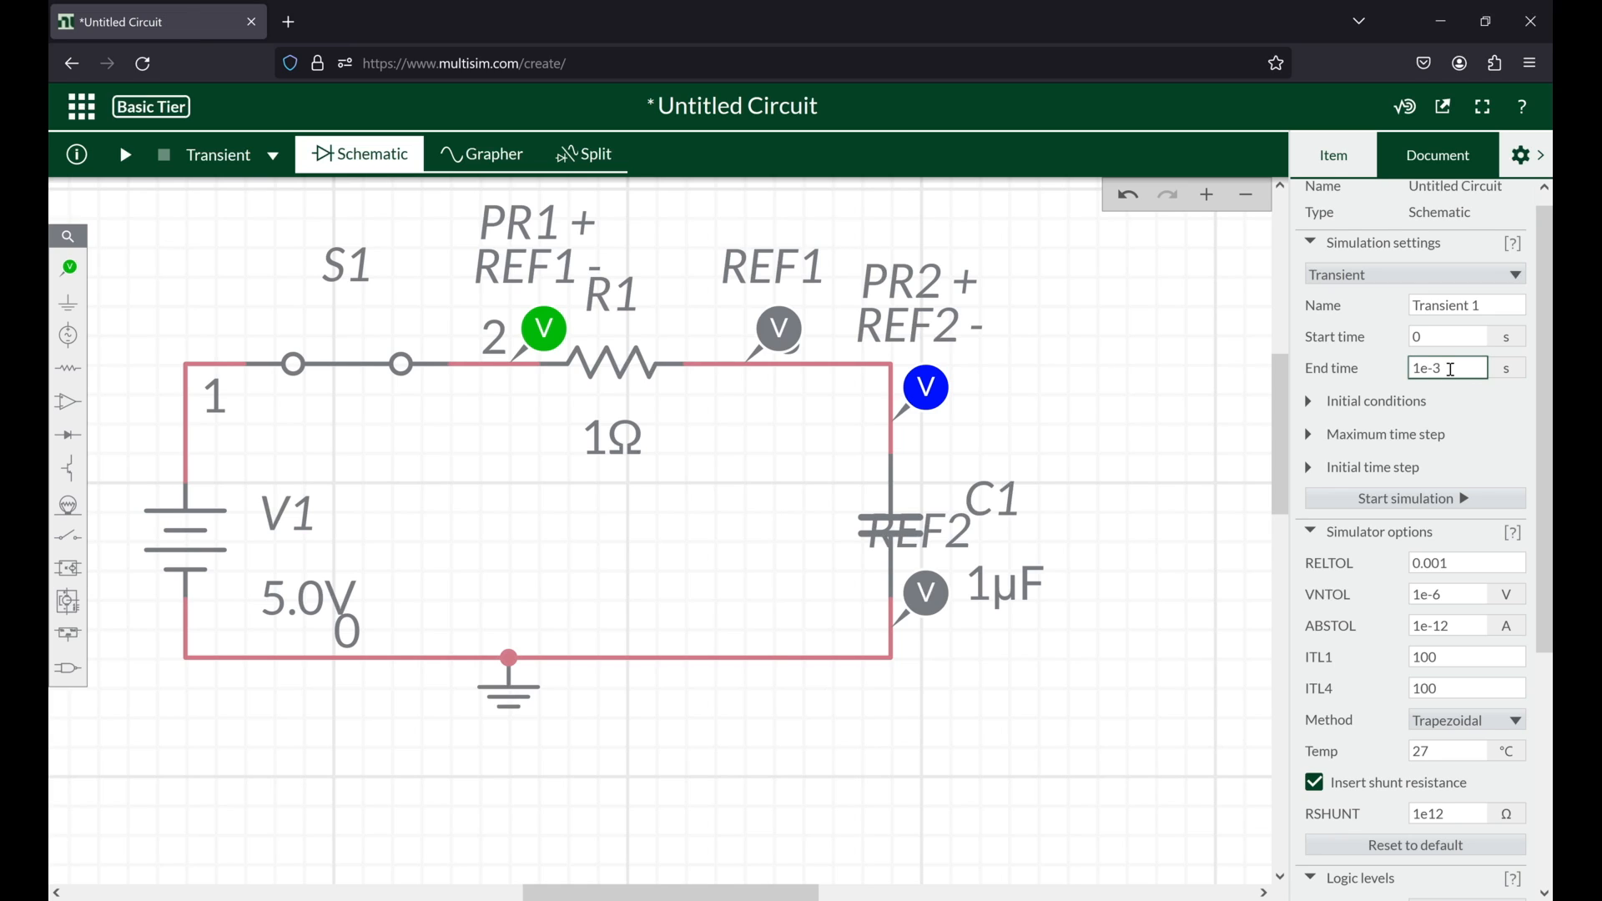
click(1348, 403)
click(1362, 466)
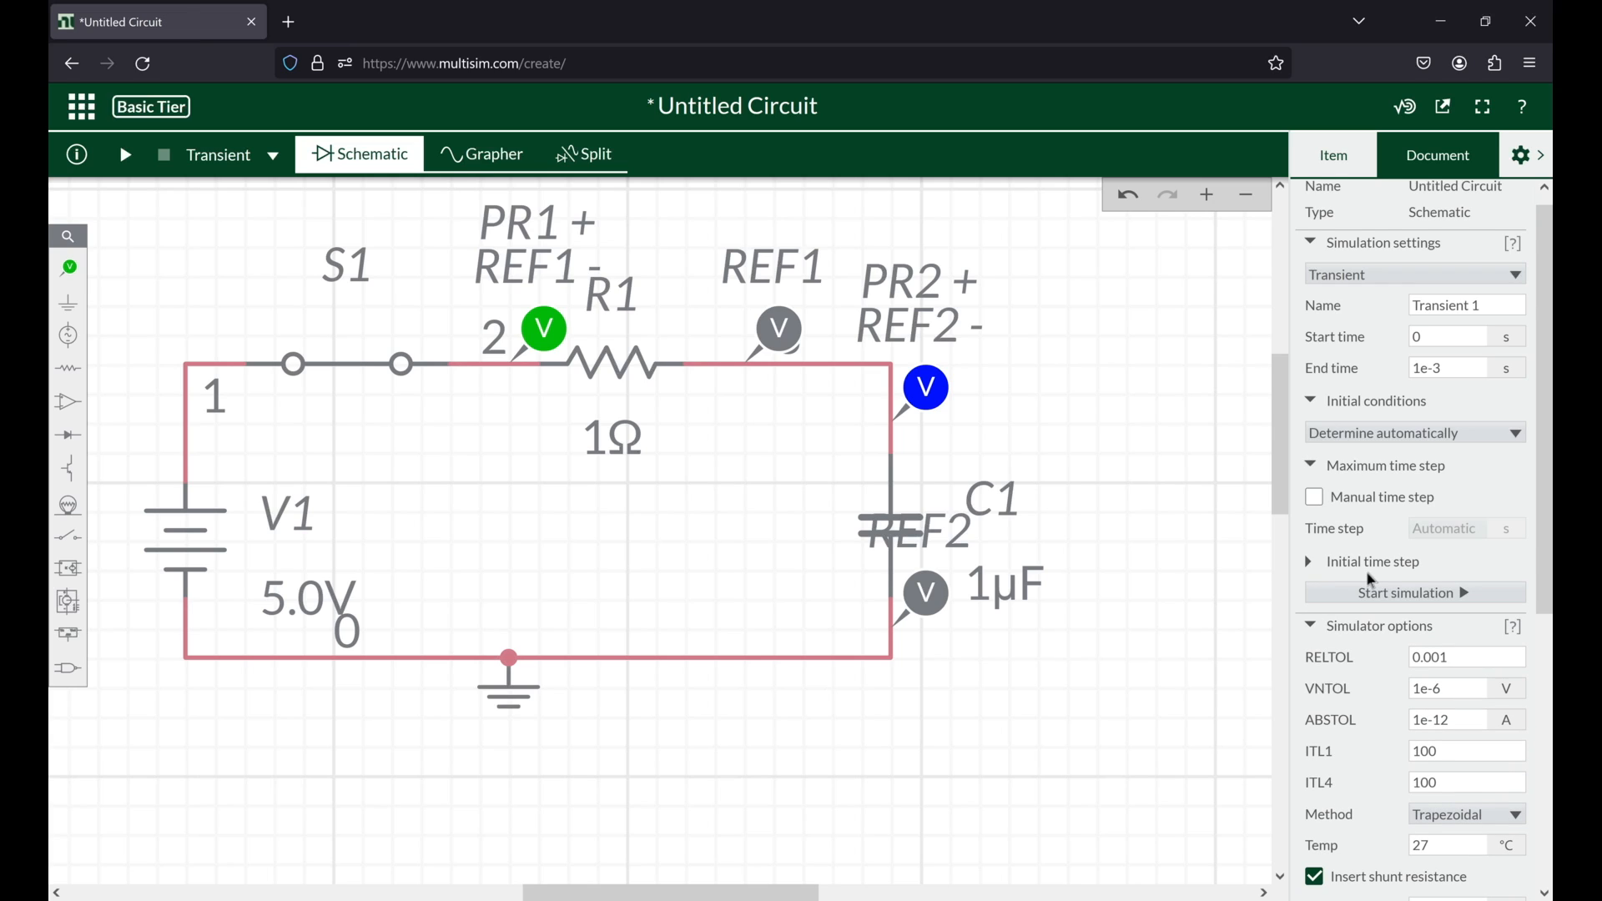
click(1376, 564)
scroll(1447, 518, down, 3)
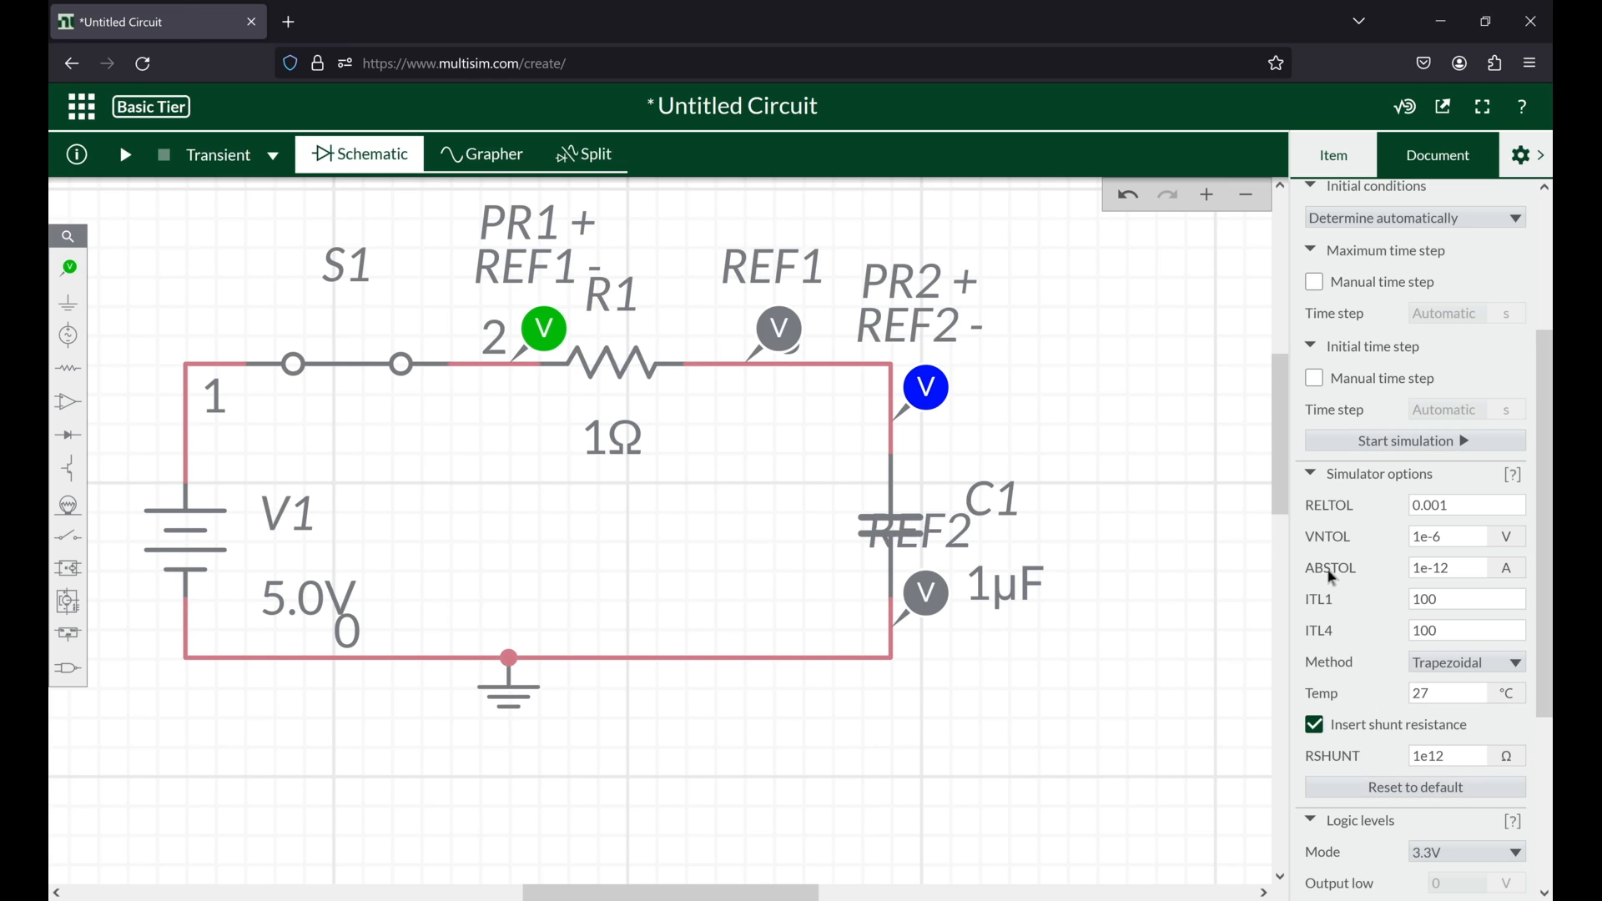
scroll(1332, 576, up, 3)
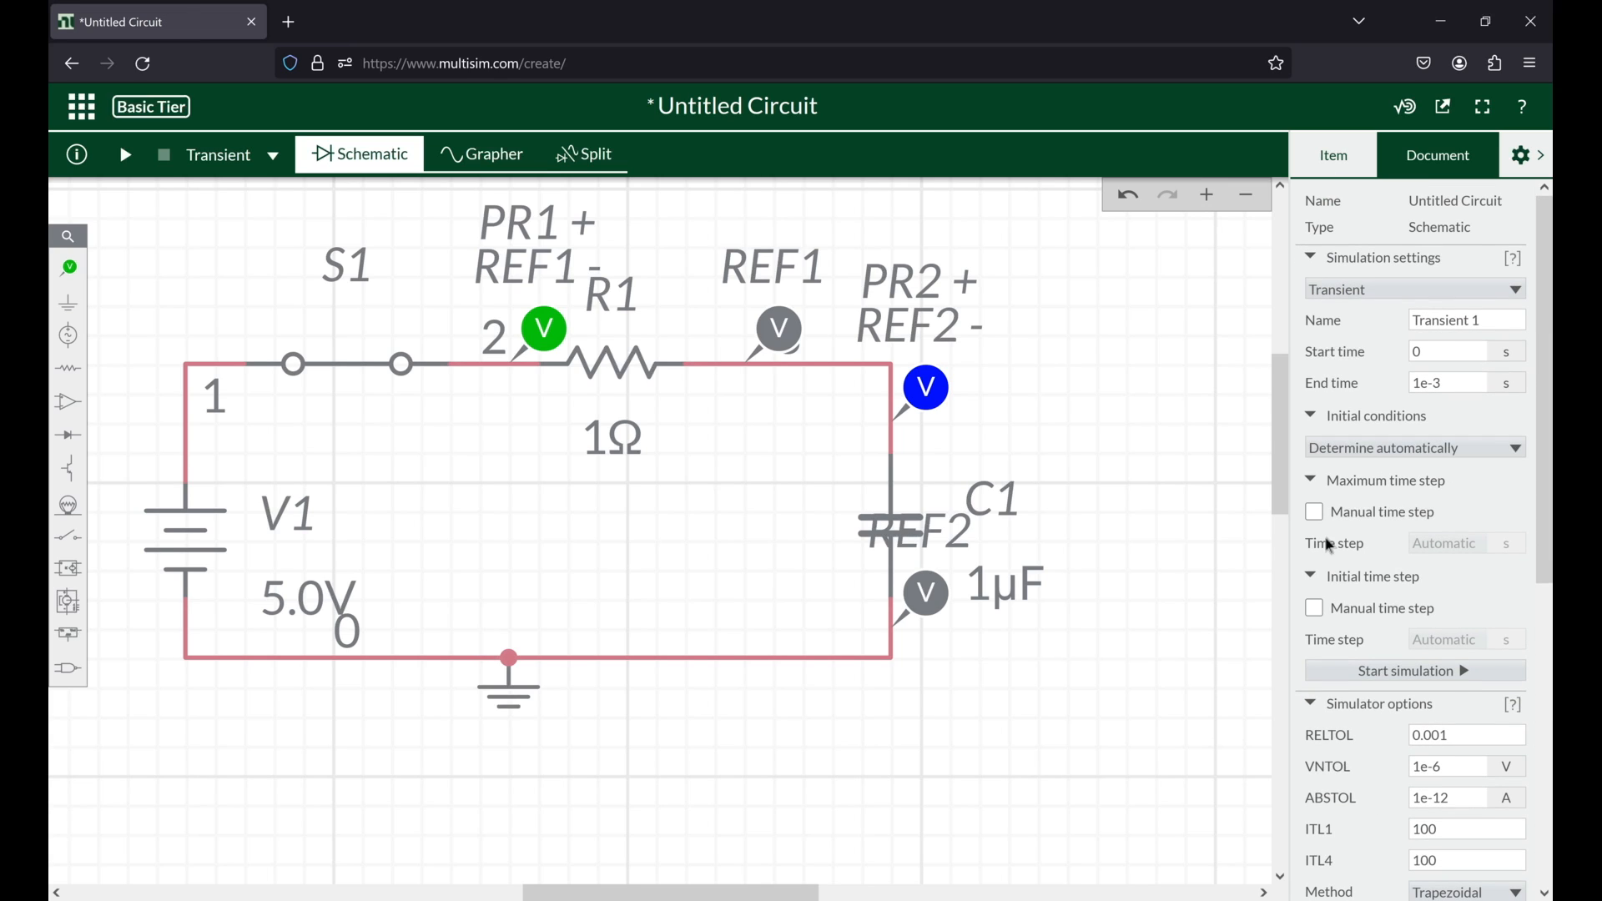
scroll(1382, 626, down, 3)
scroll(1382, 626, up, 3)
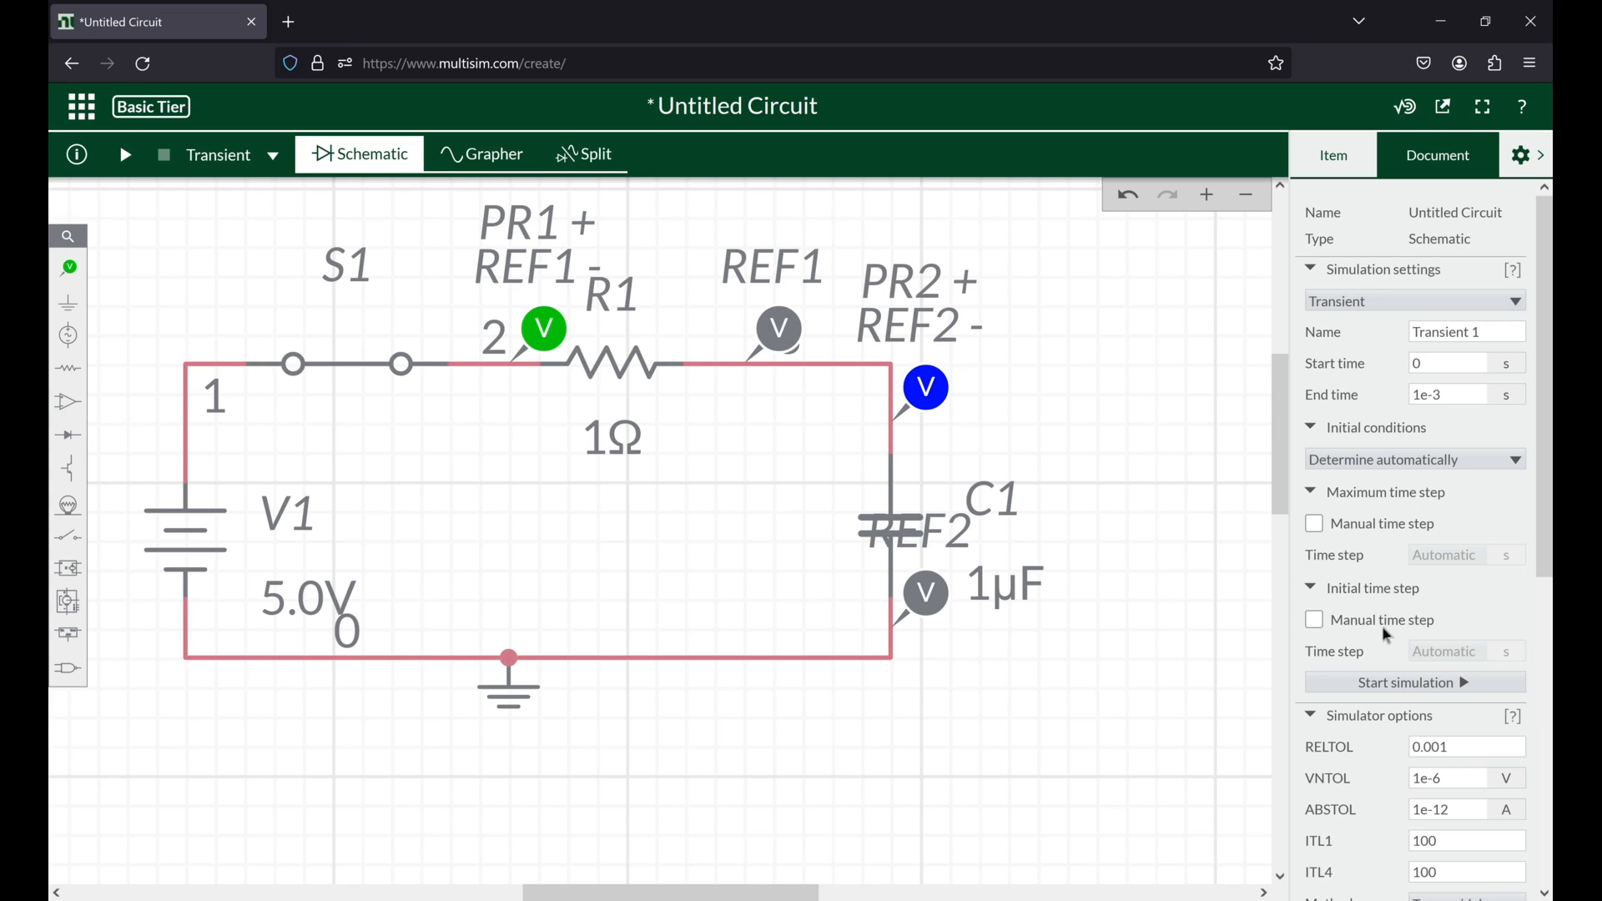
scroll(1389, 634, down, 3)
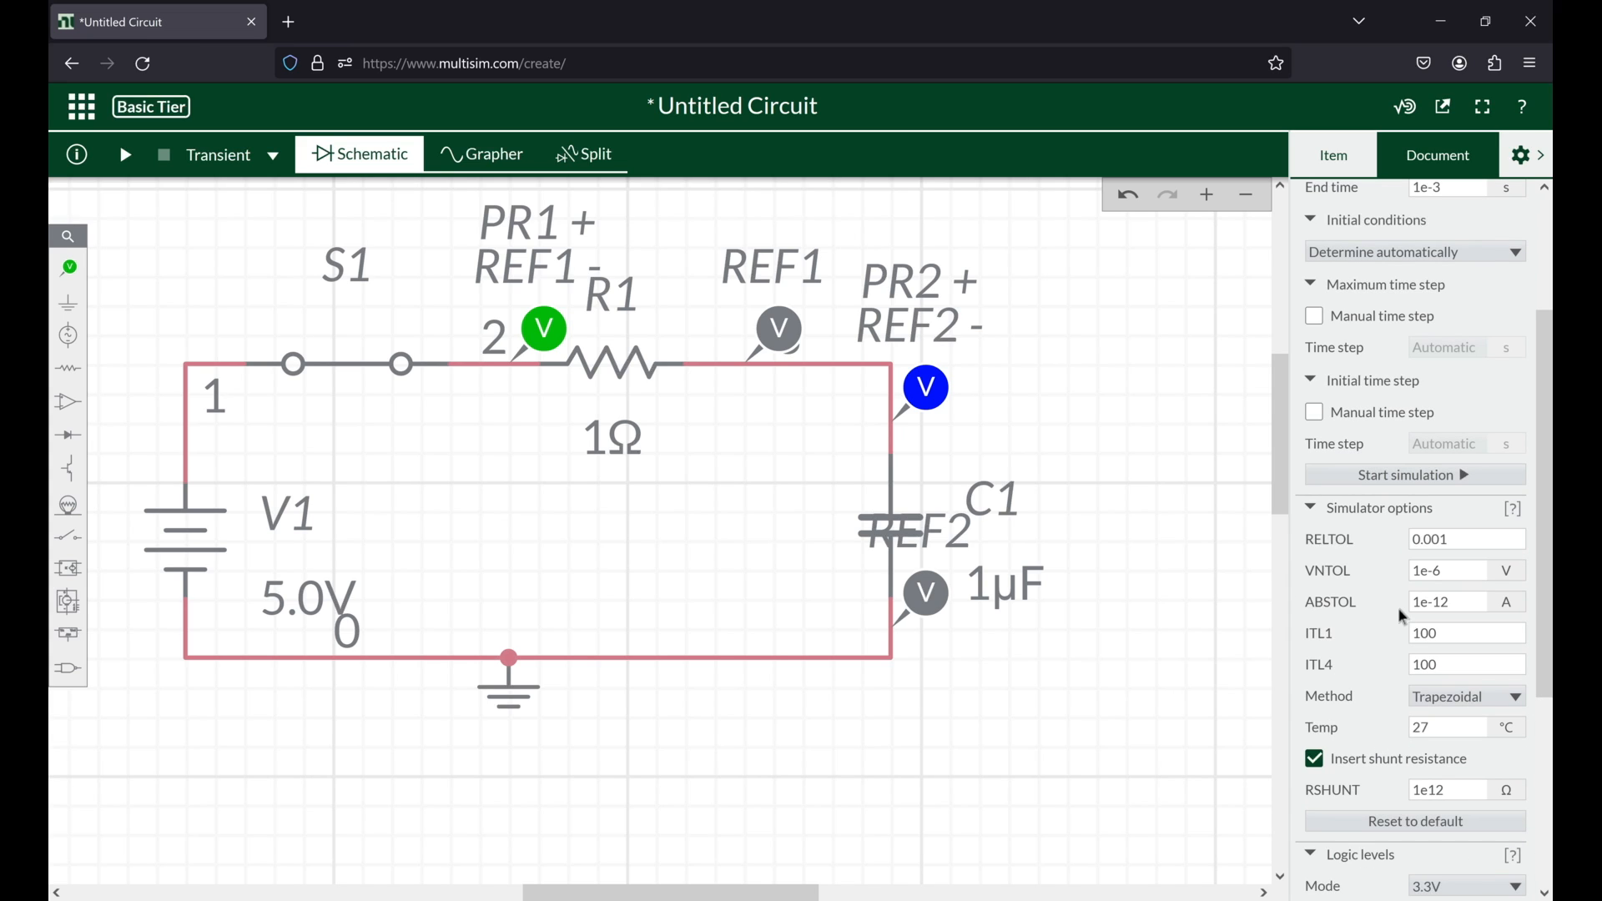
scroll(1372, 571, up, 3)
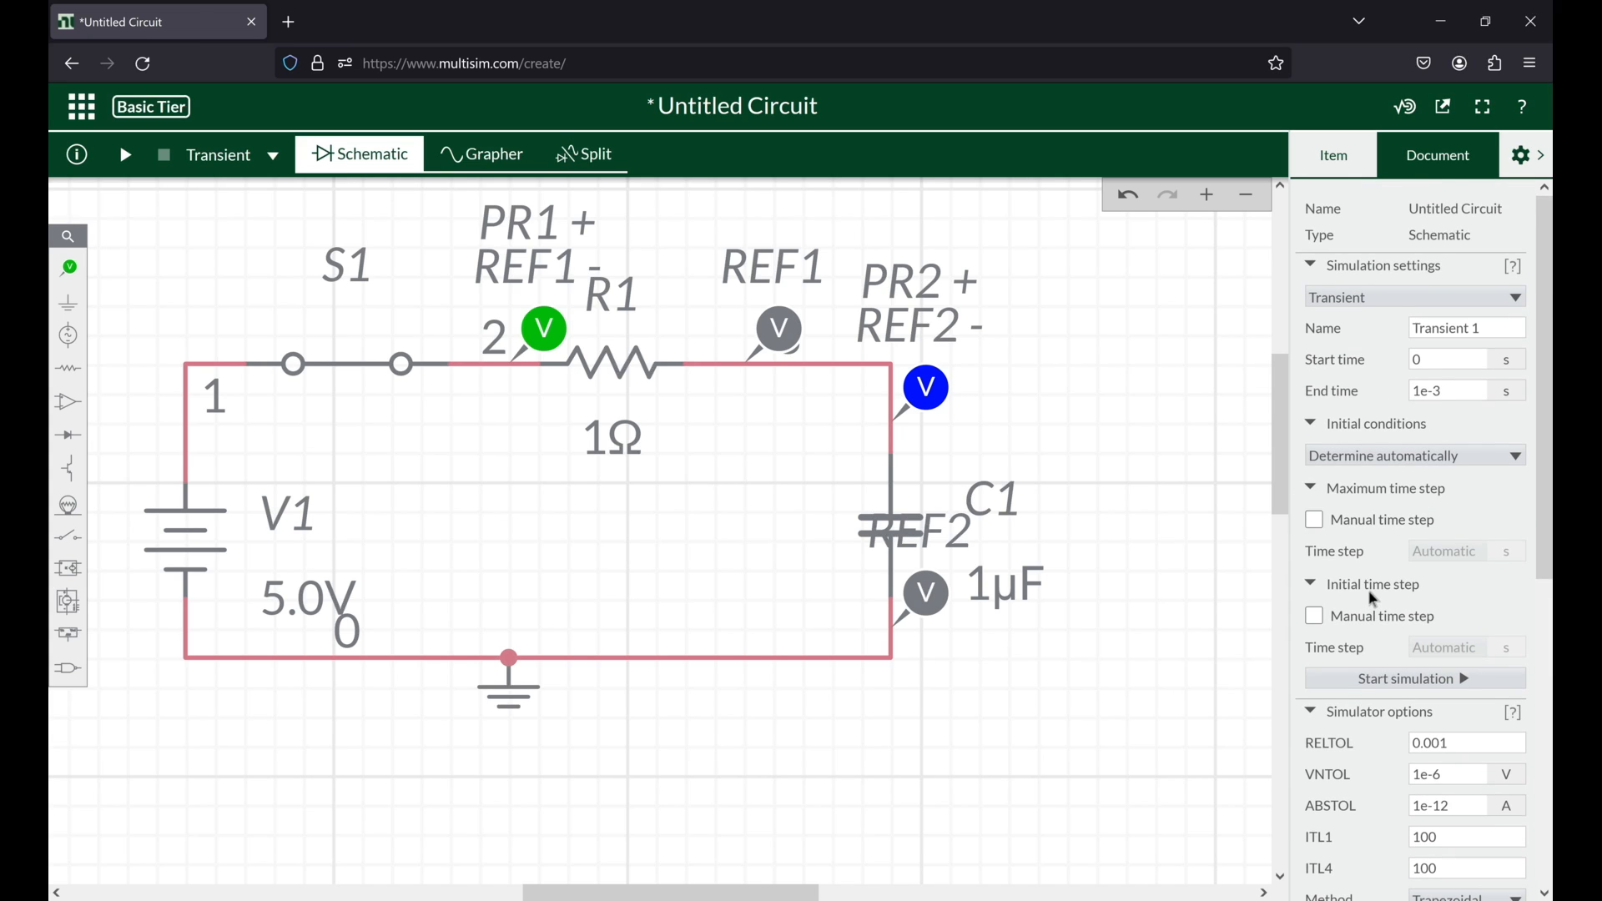
click(1469, 344)
click(1469, 376)
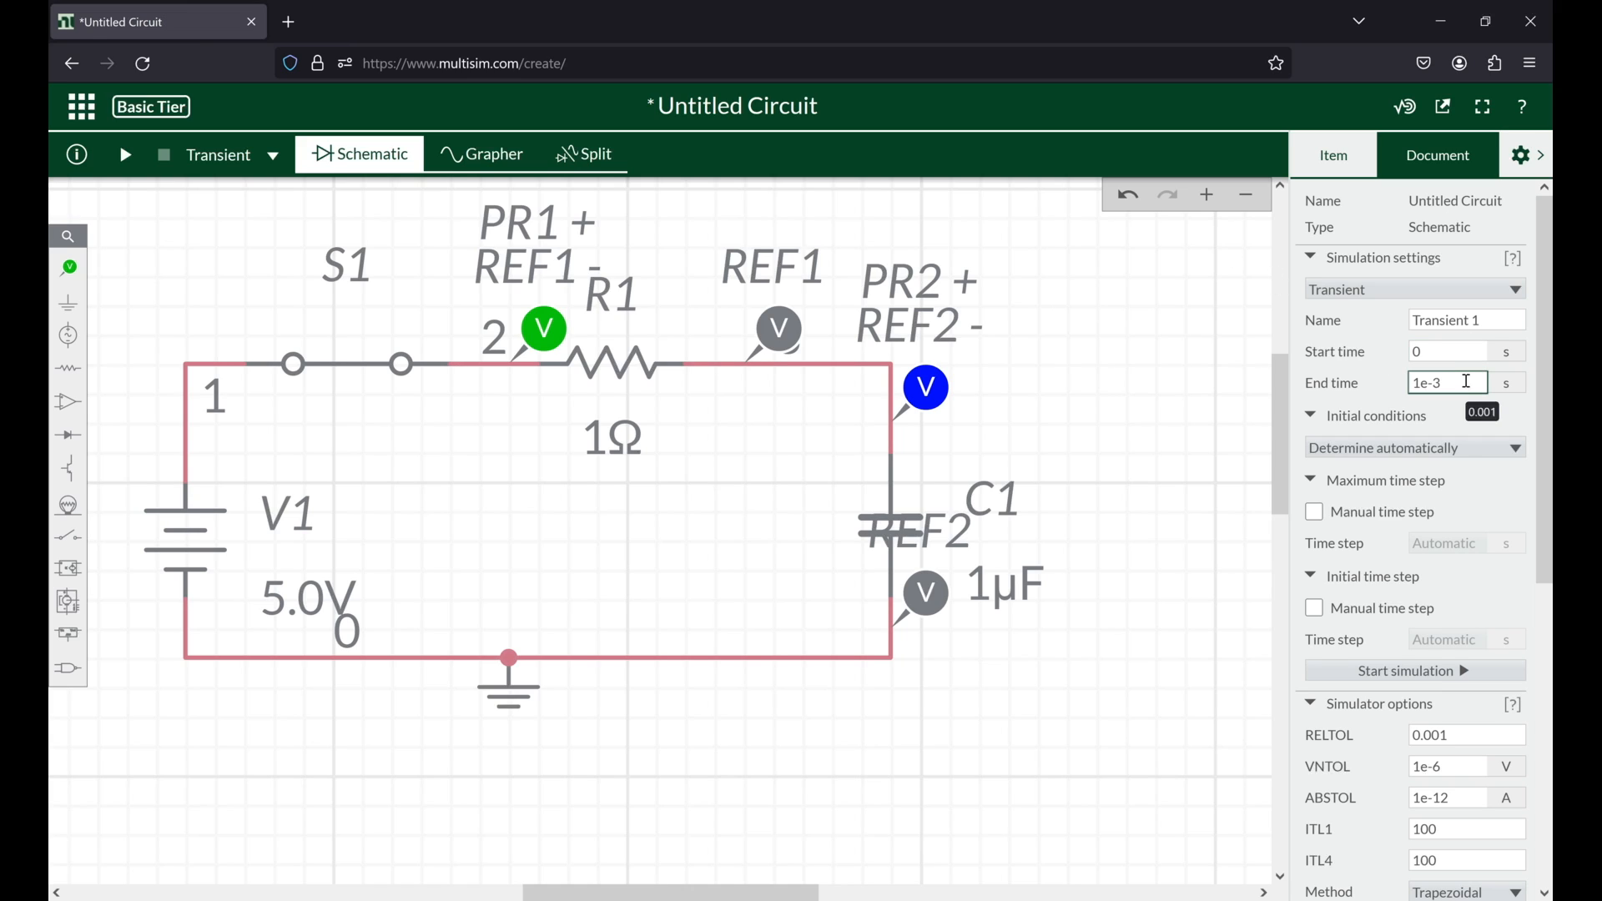
Step: Run the transient simulation, view the resulting voltage graph, and return to the schematic
click(126, 162)
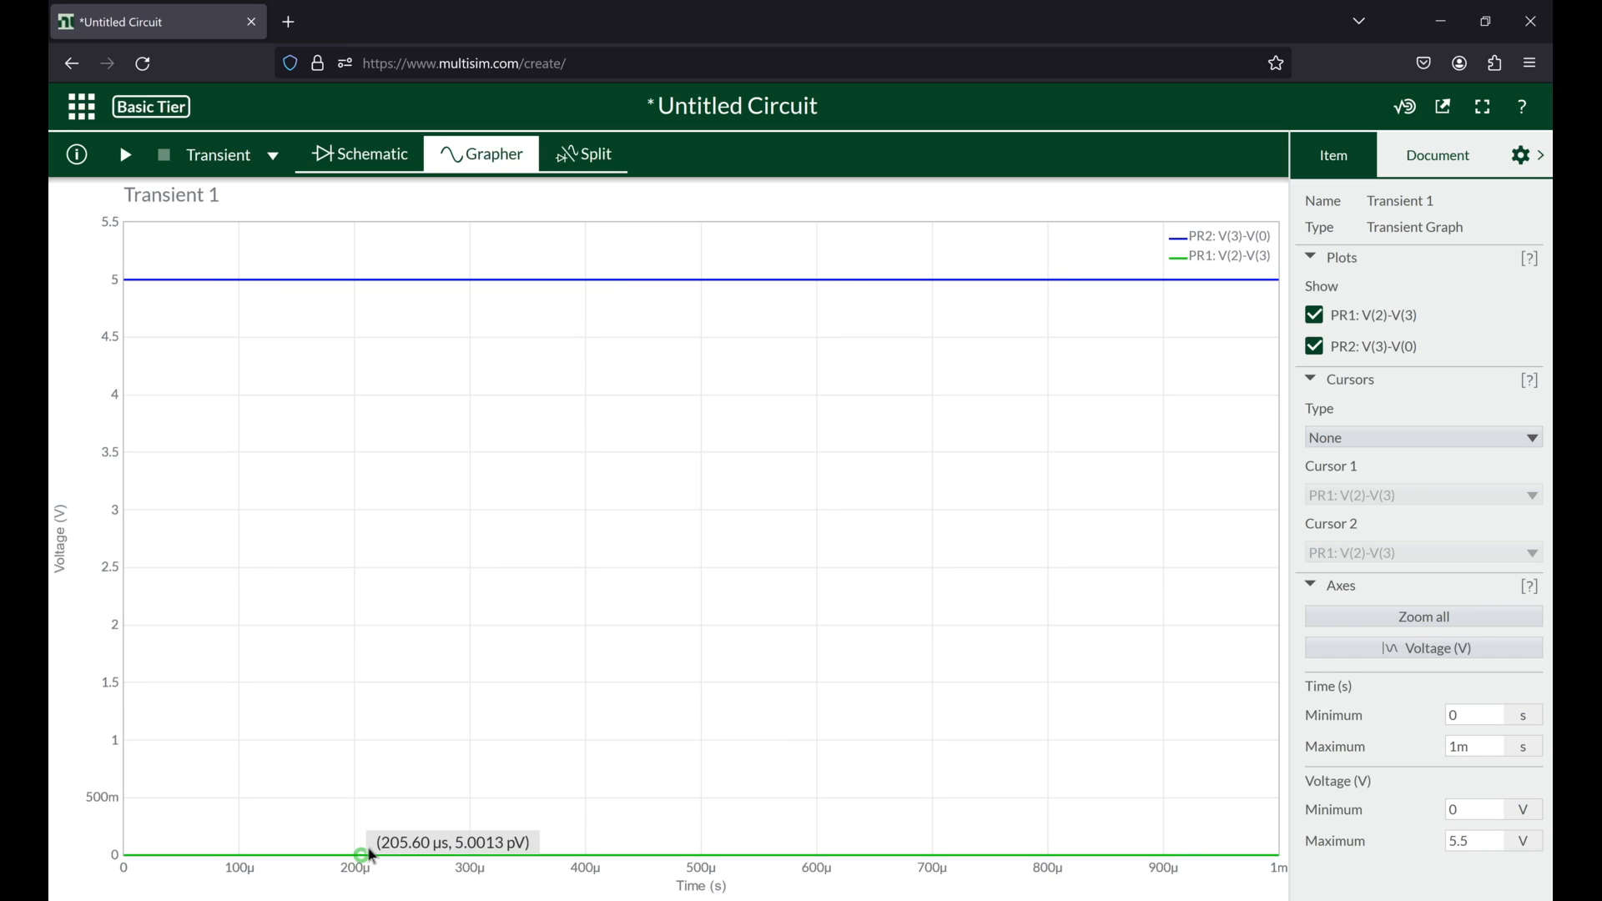
click(337, 155)
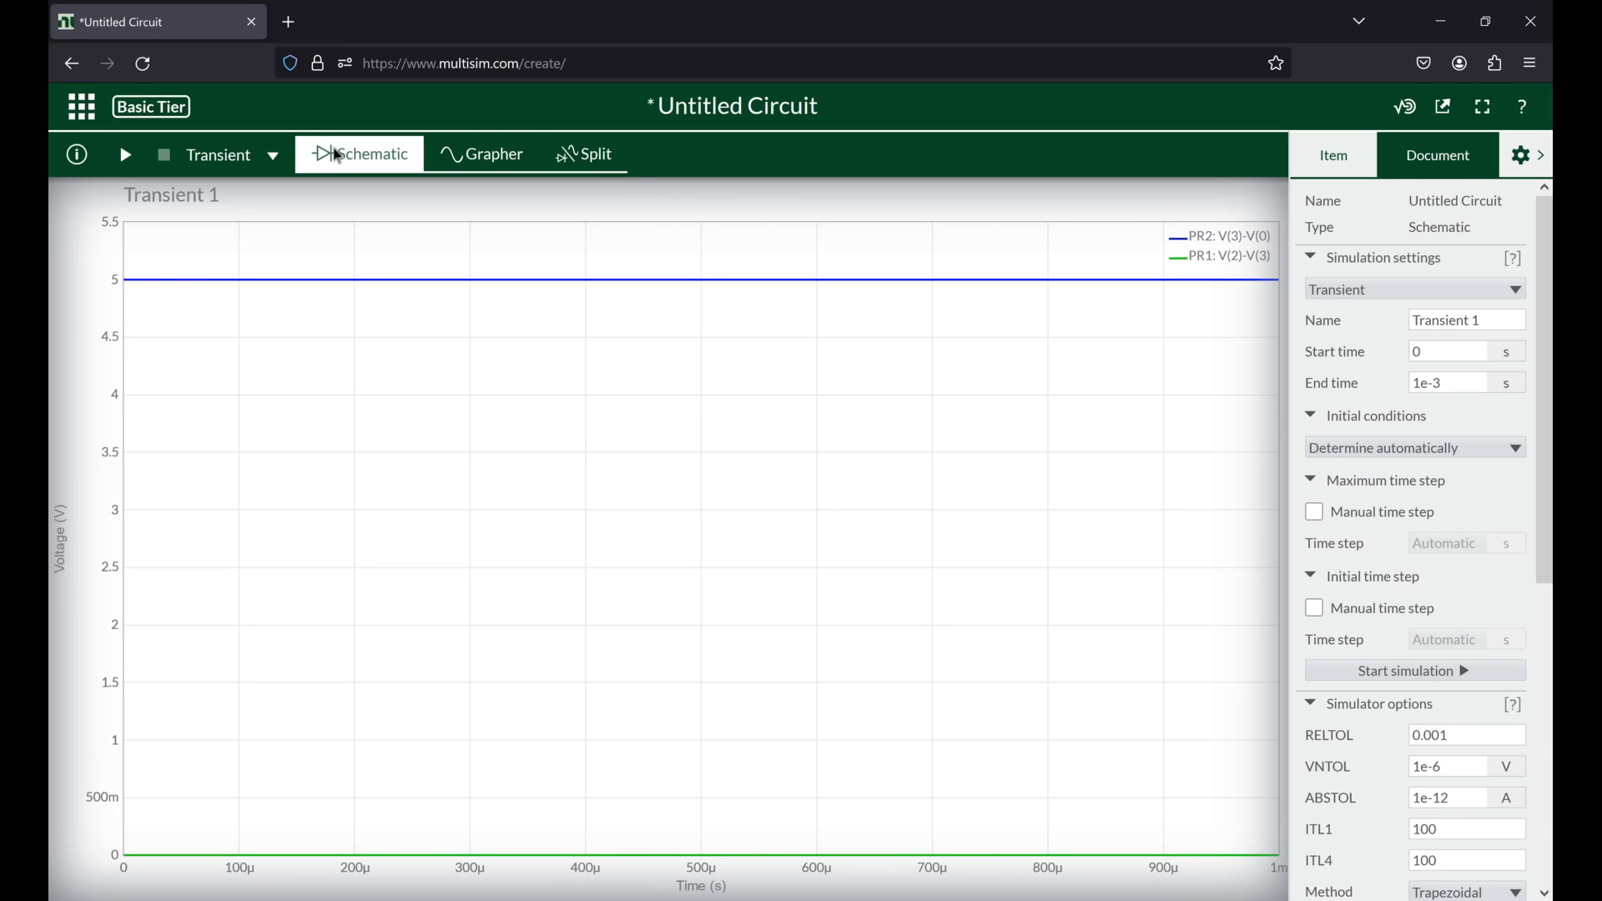
click(392, 167)
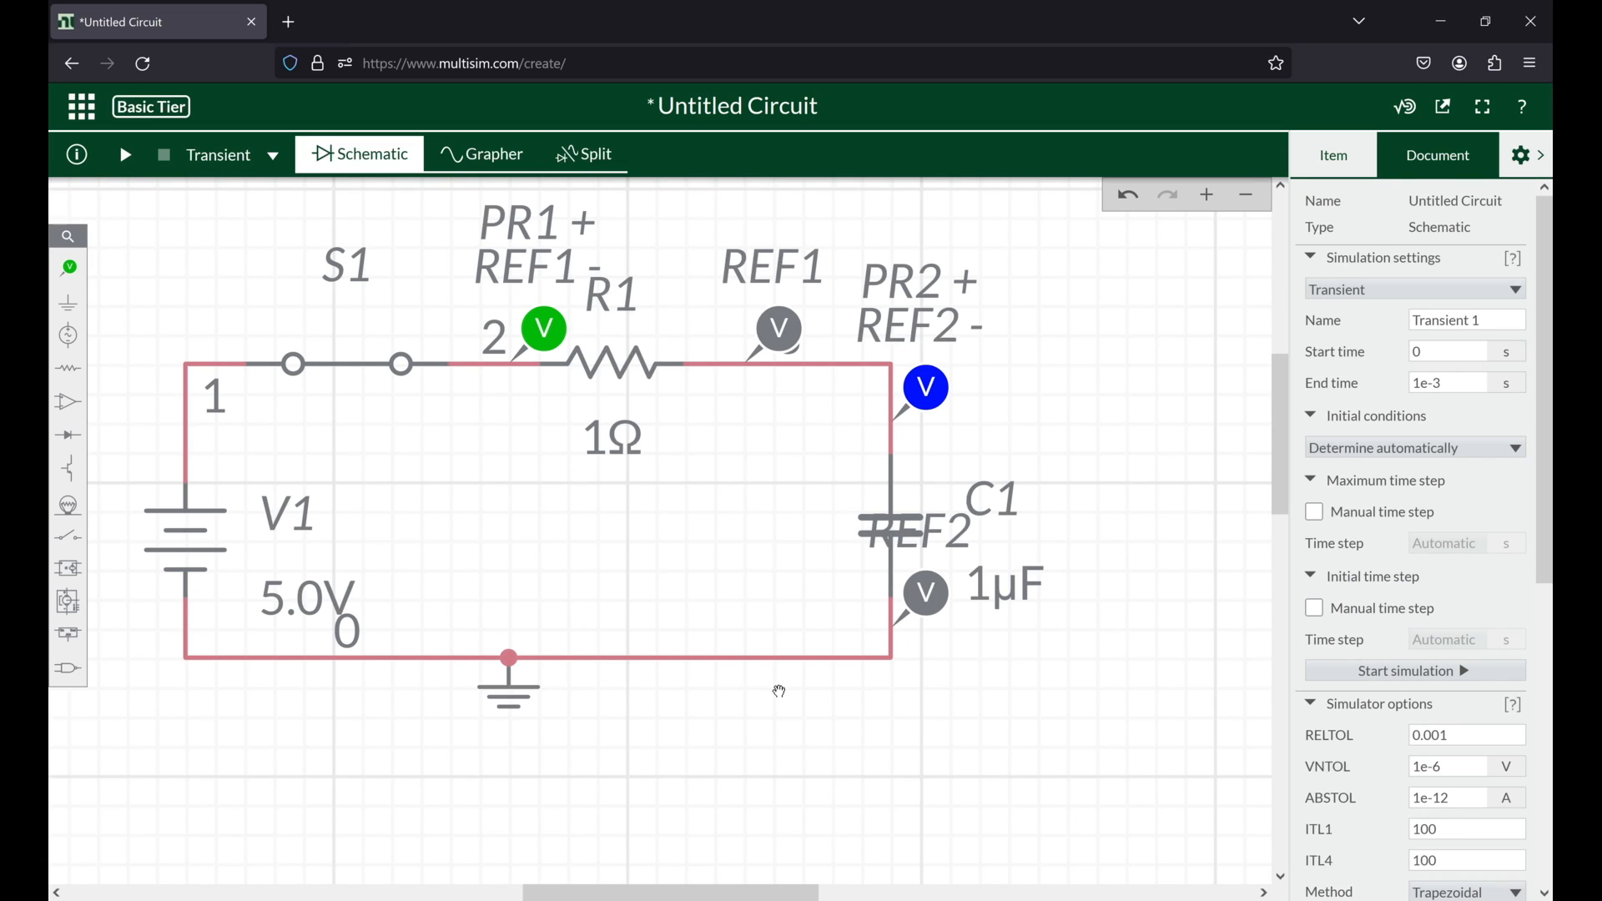
Step: Show the model parameter help for capacitor C1 and enable its initial voltage (IC) at 0 V
click(857, 511)
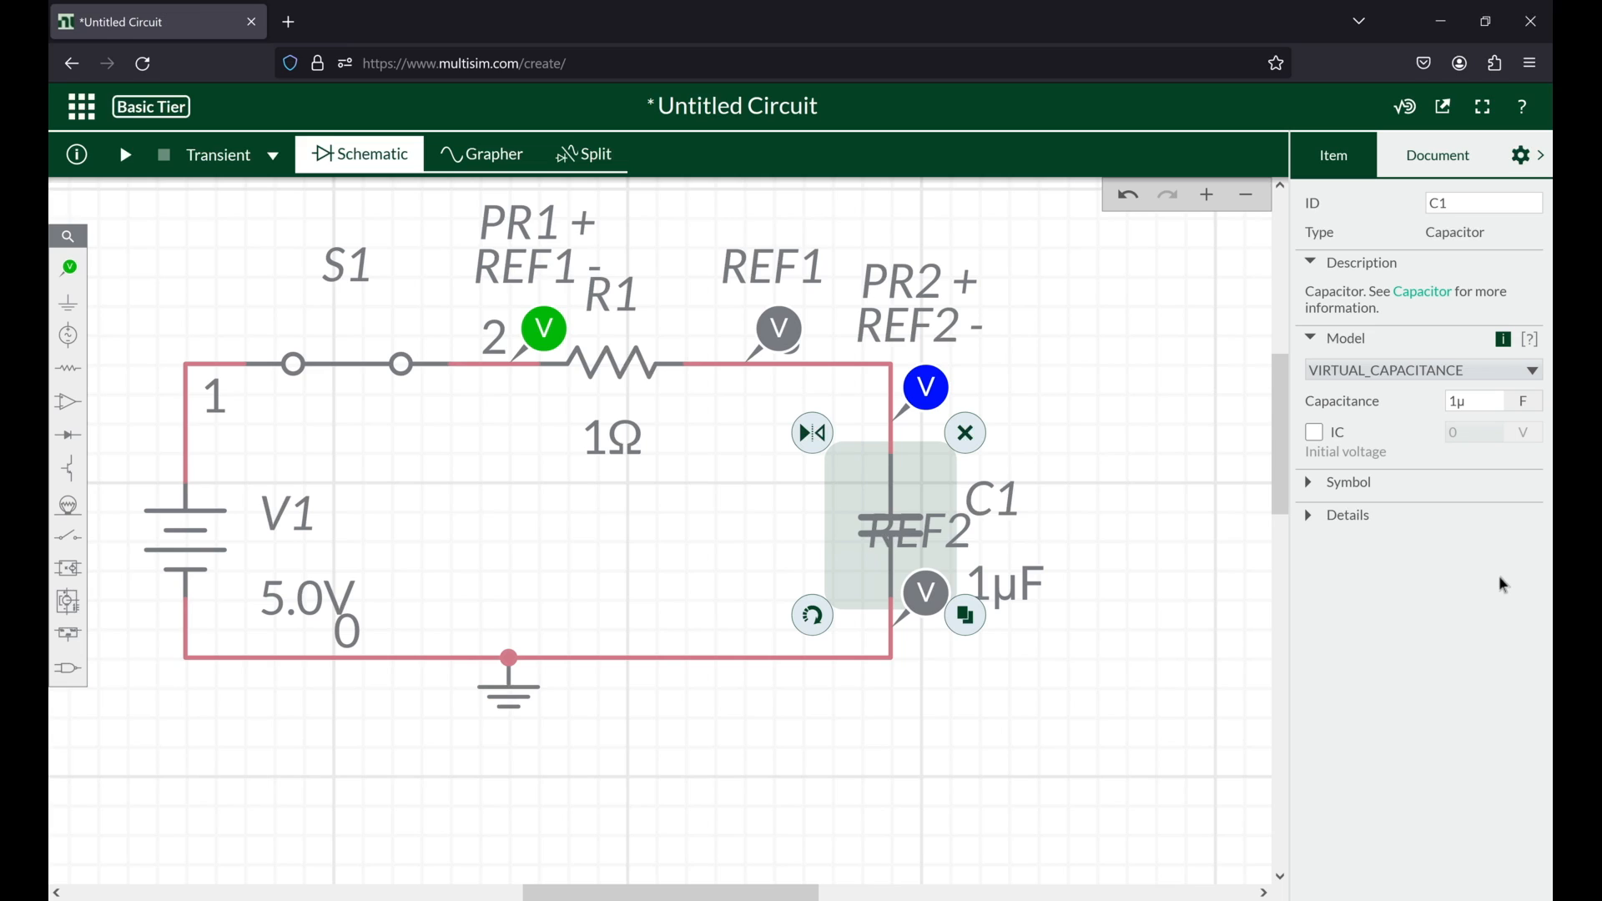
click(1538, 341)
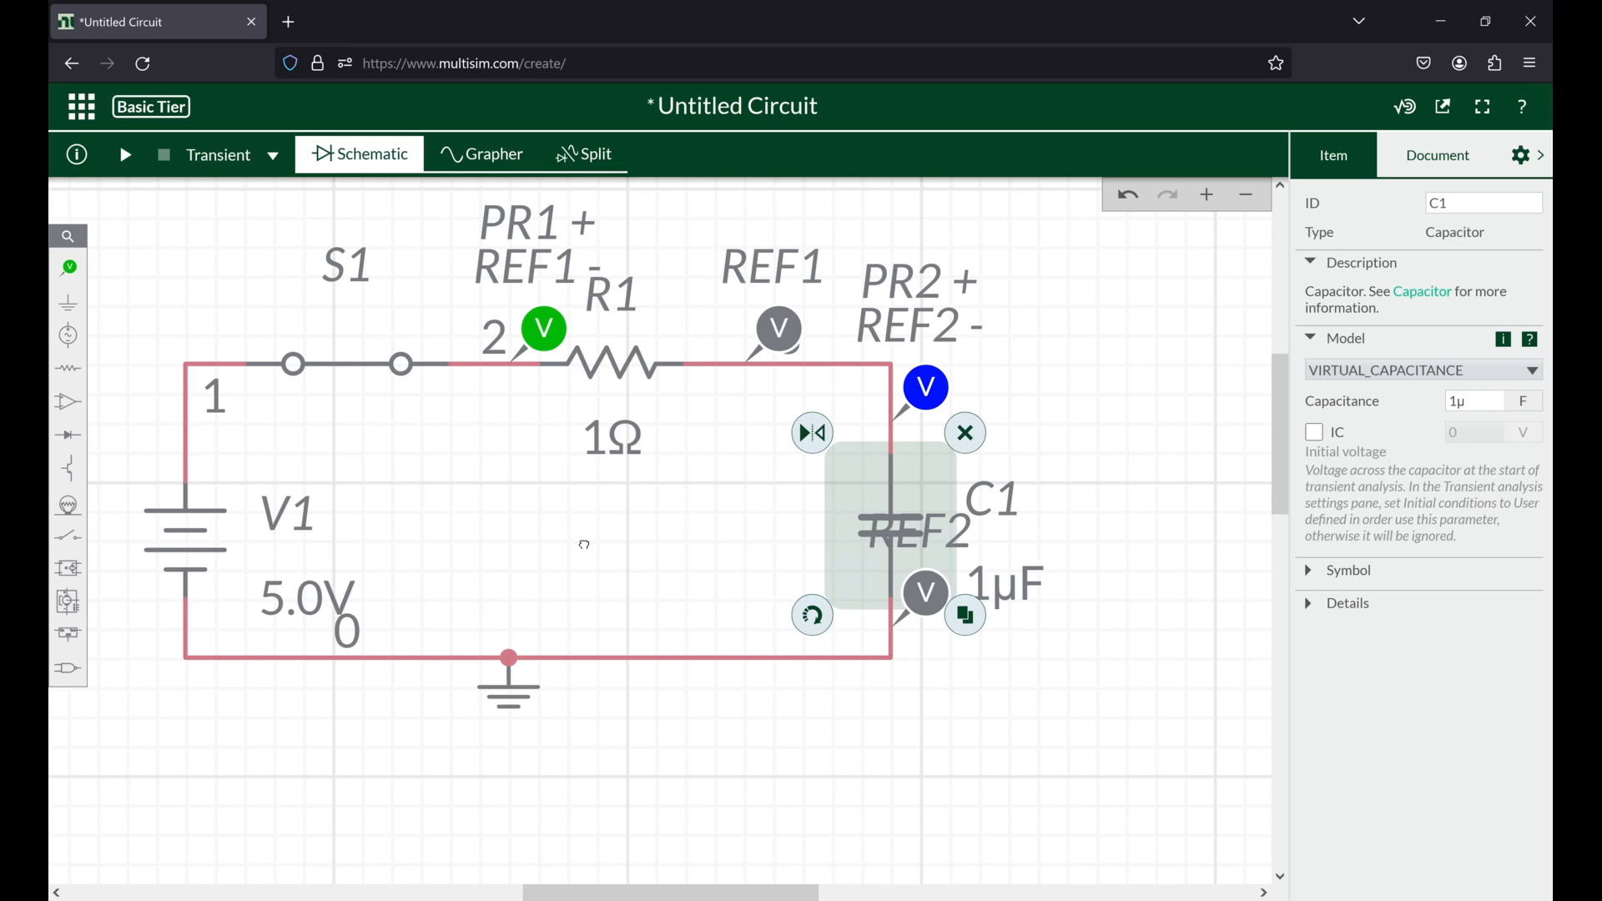
drag(585, 544, 477, 534)
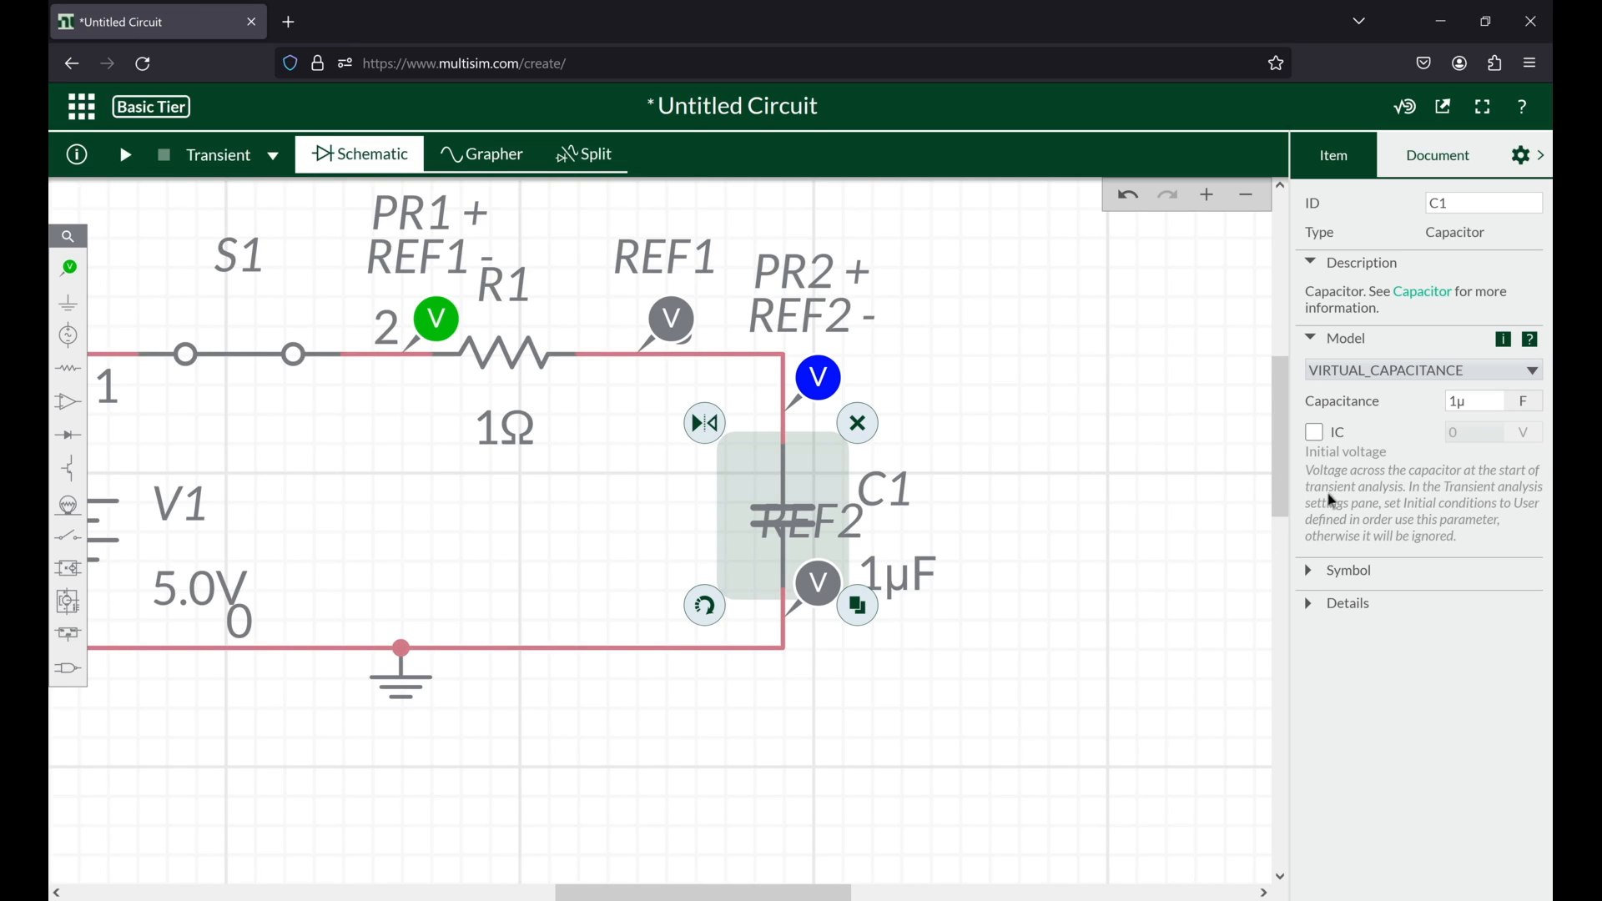
click(1315, 433)
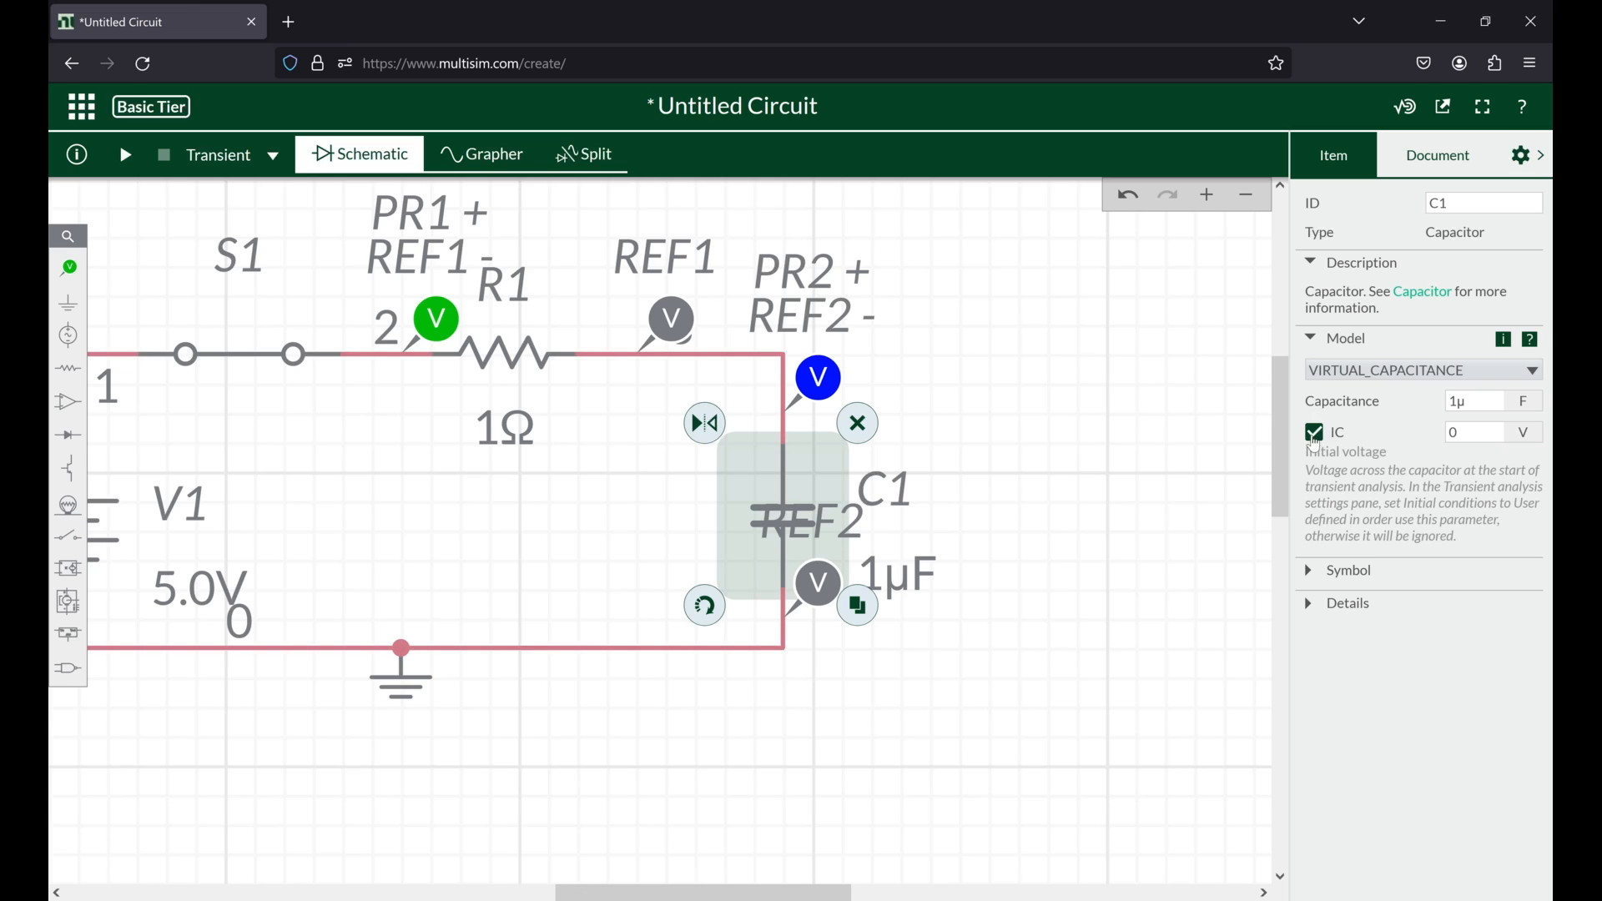
drag(364, 796, 473, 793)
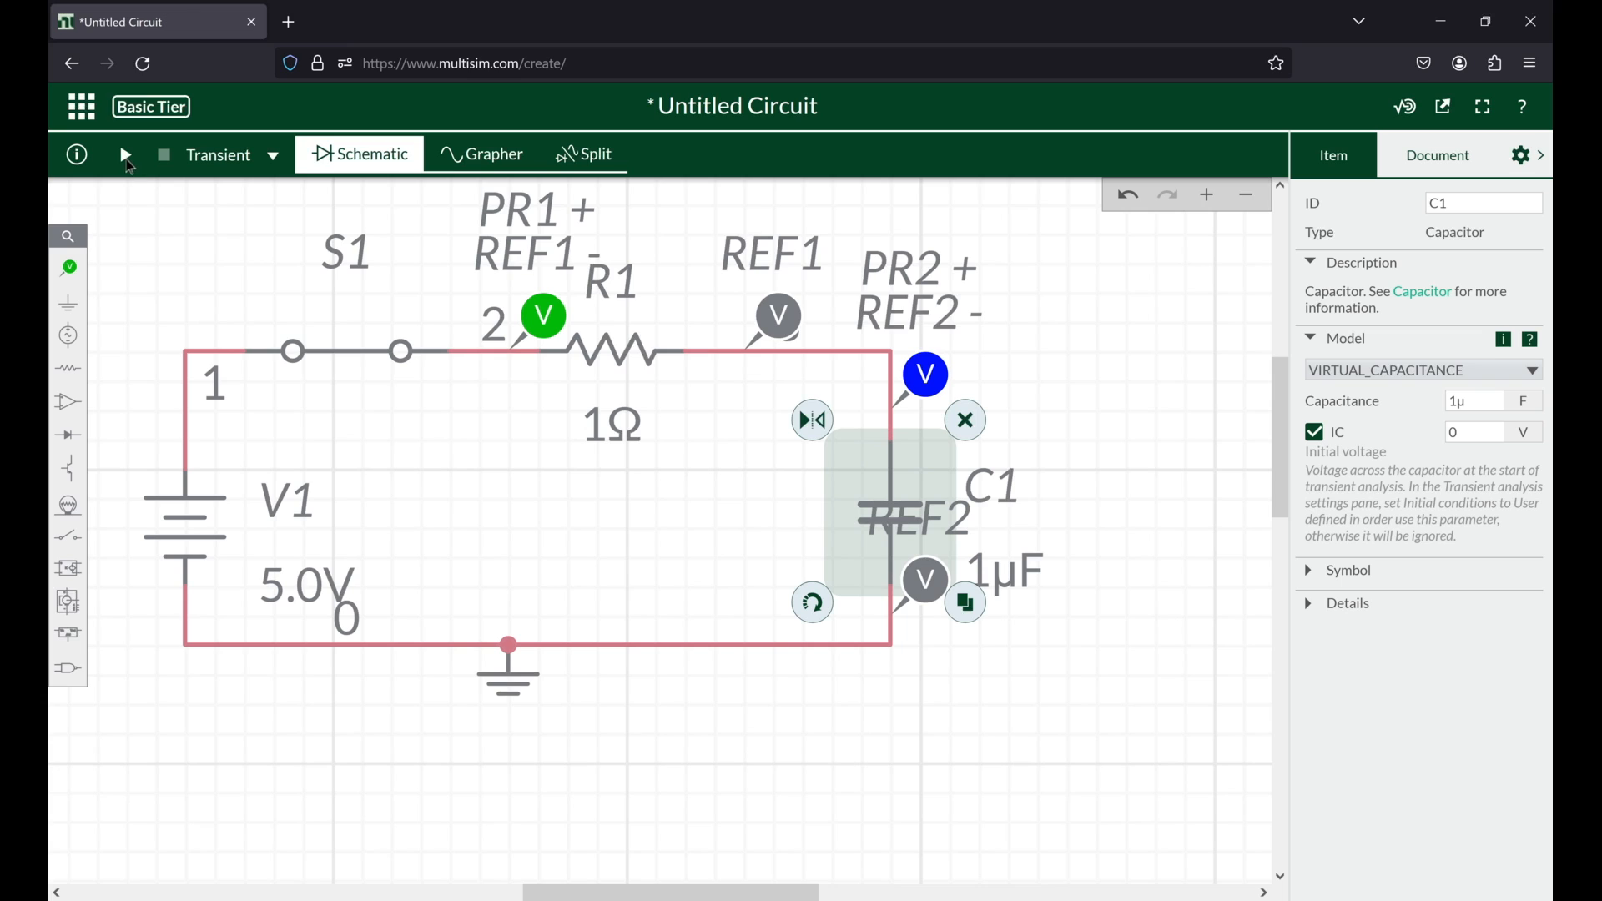
Step: Rerun the transient simulation and set its initial conditions to User defined
click(128, 161)
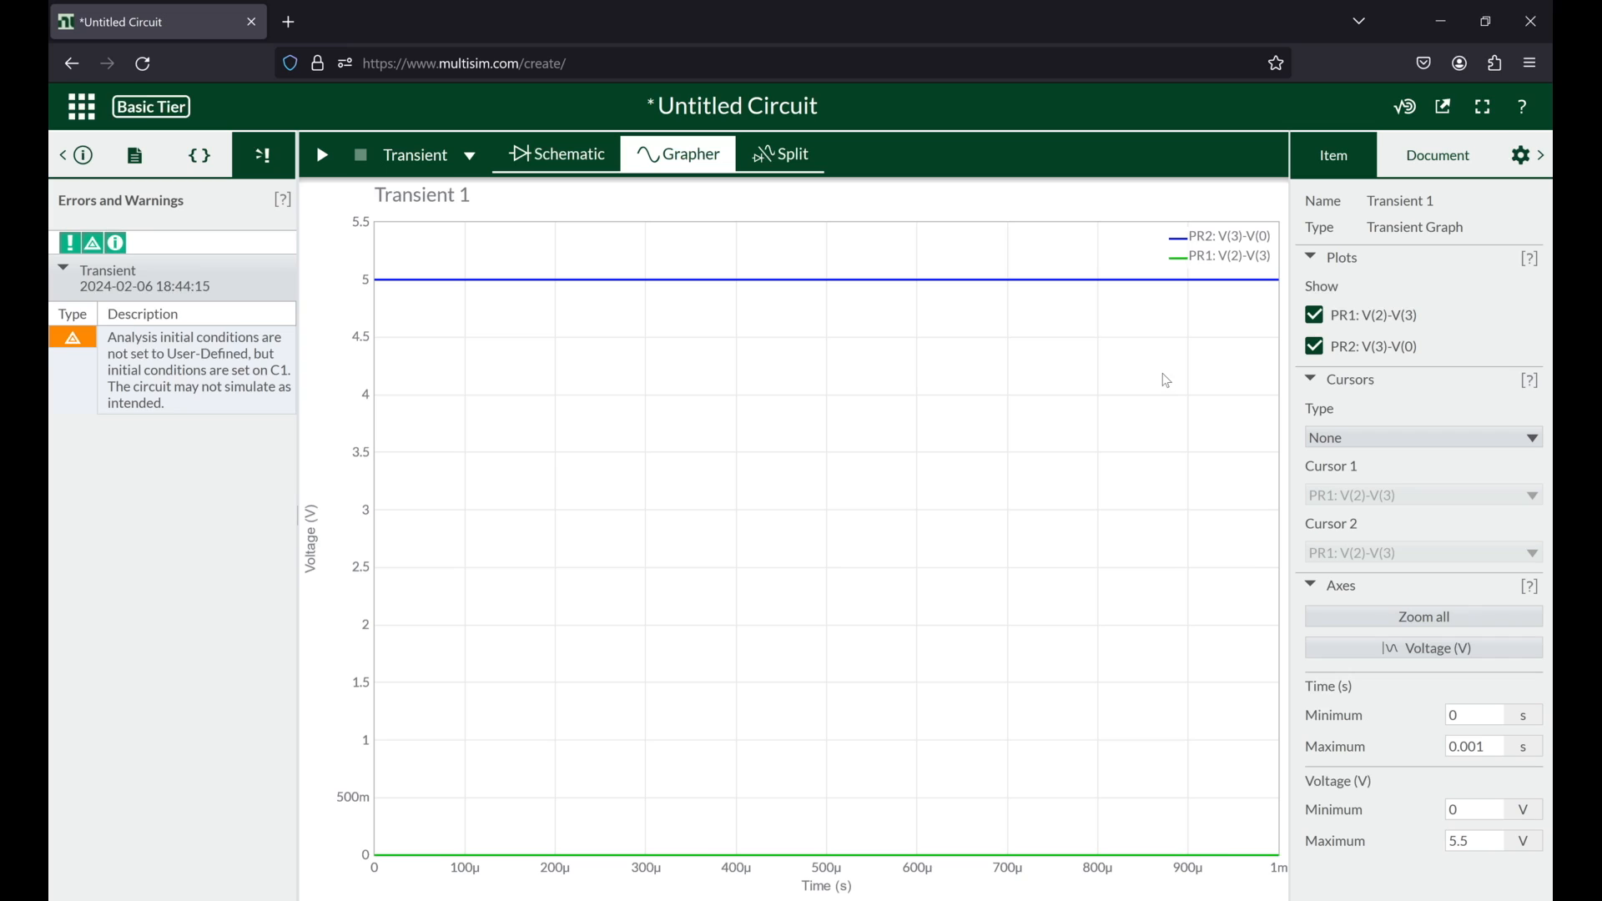
click(1419, 153)
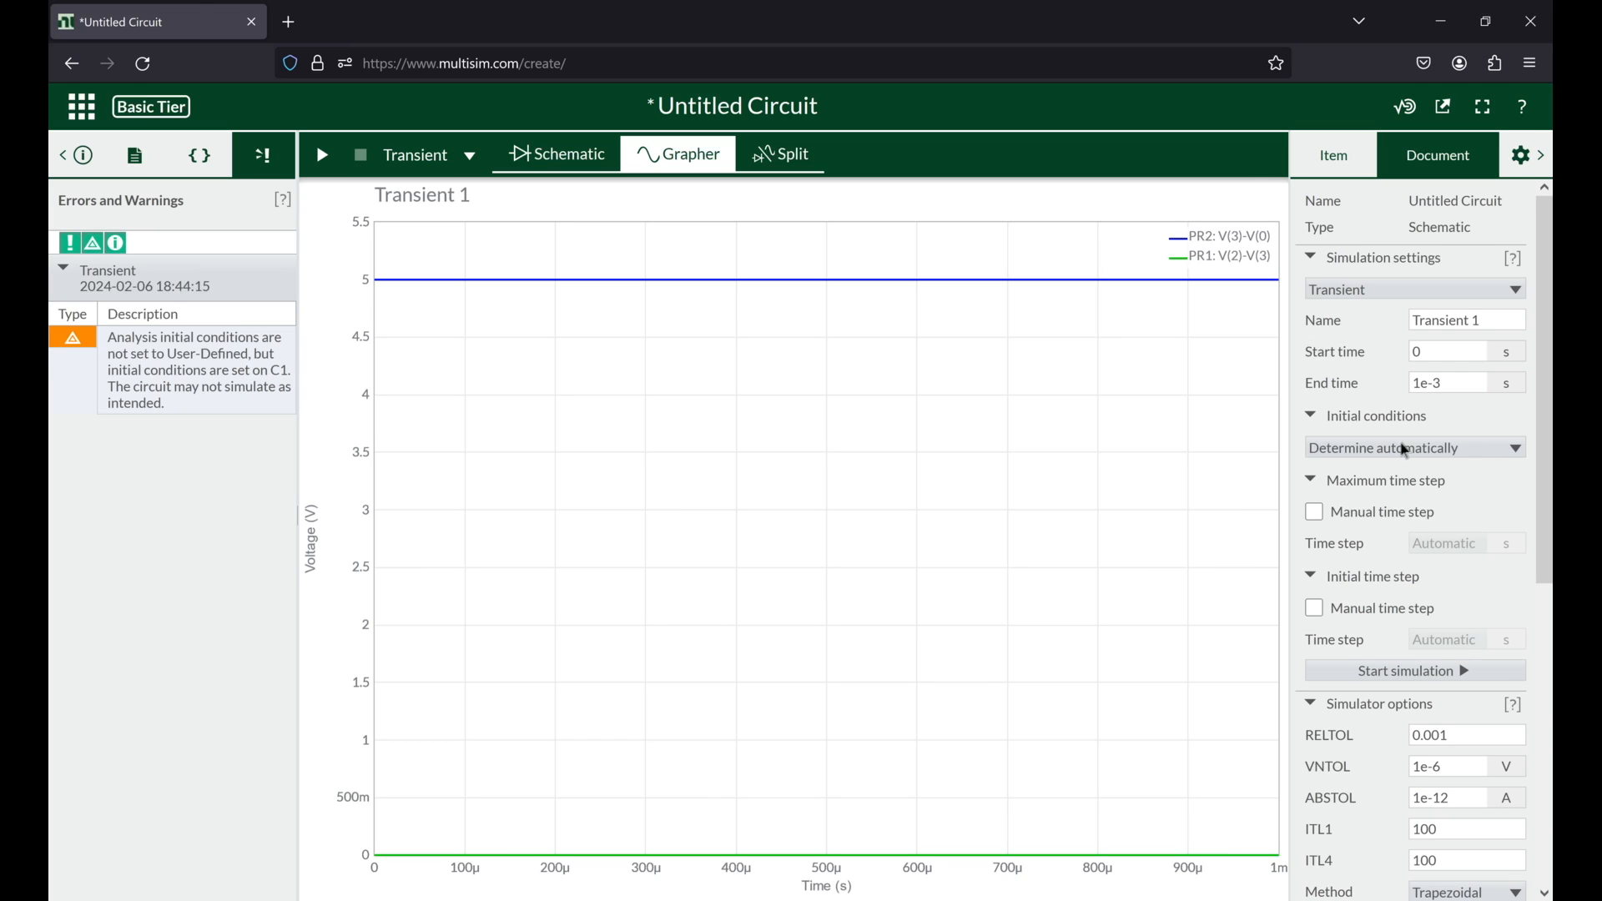
click(1344, 456)
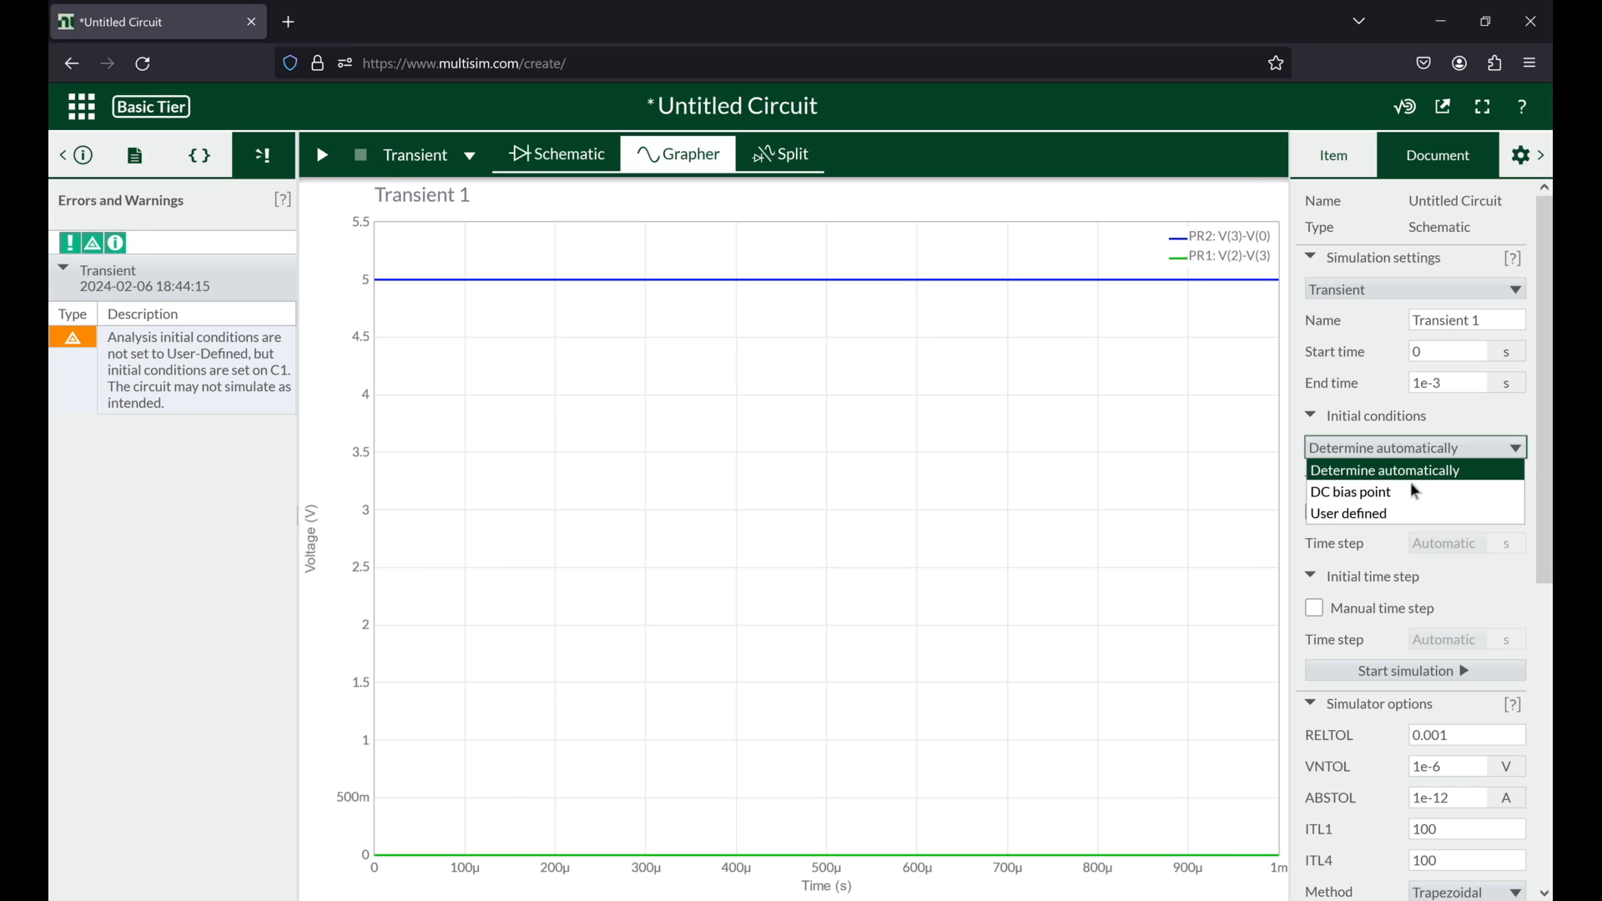
click(1409, 515)
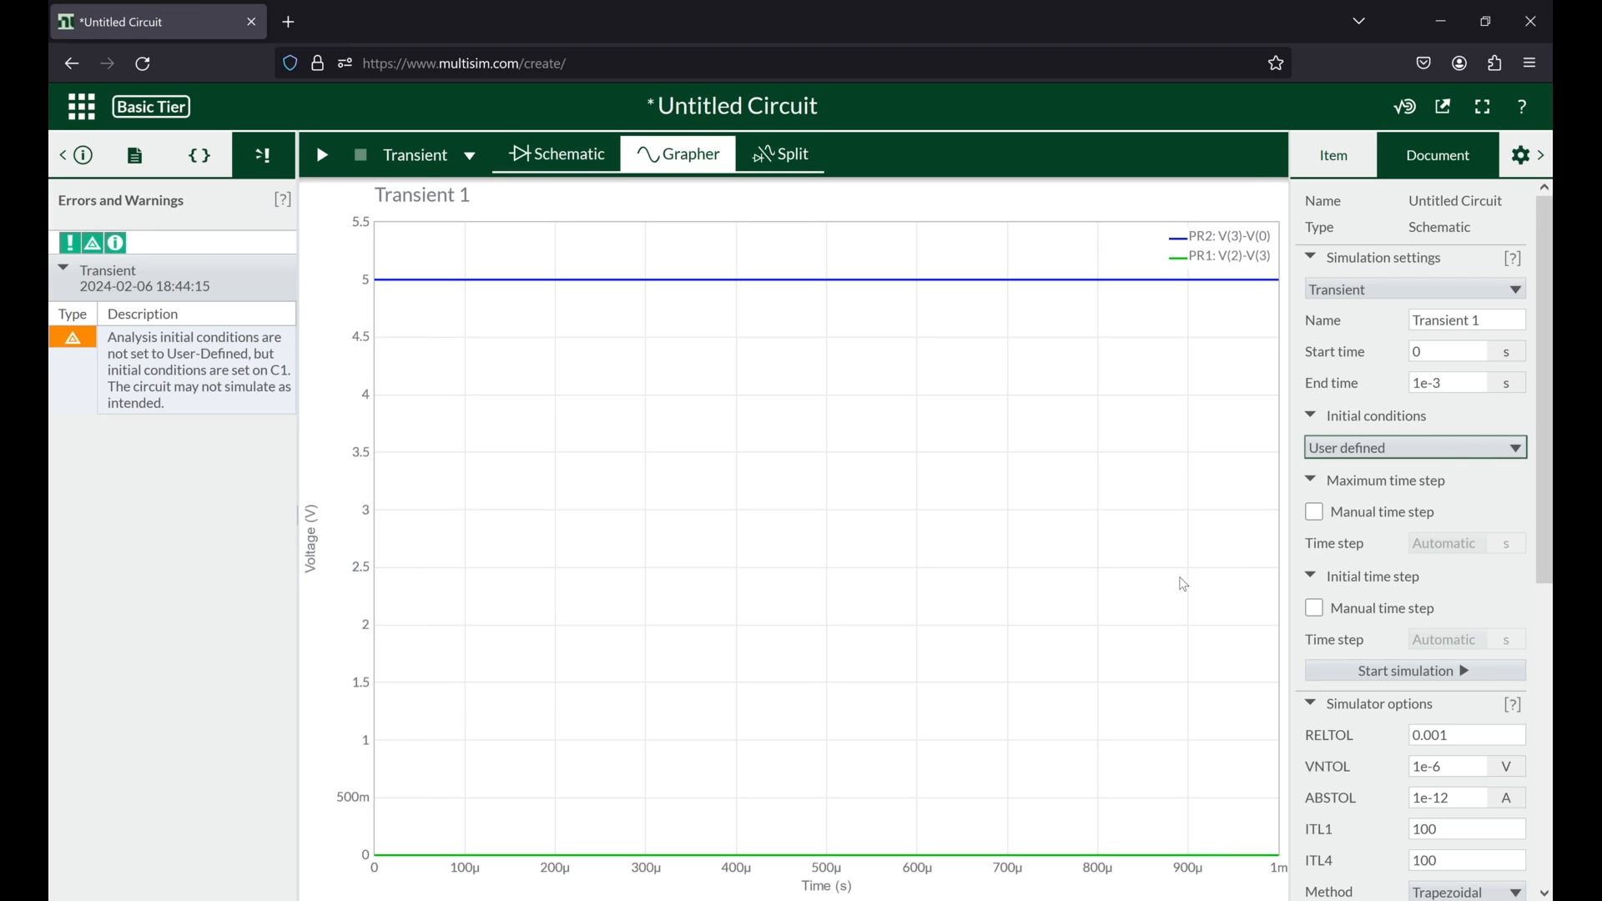
Step: Check the initial voltage of capacitor C1 in the schematic and run the transient simulation with the user-defined initial conditions
click(592, 155)
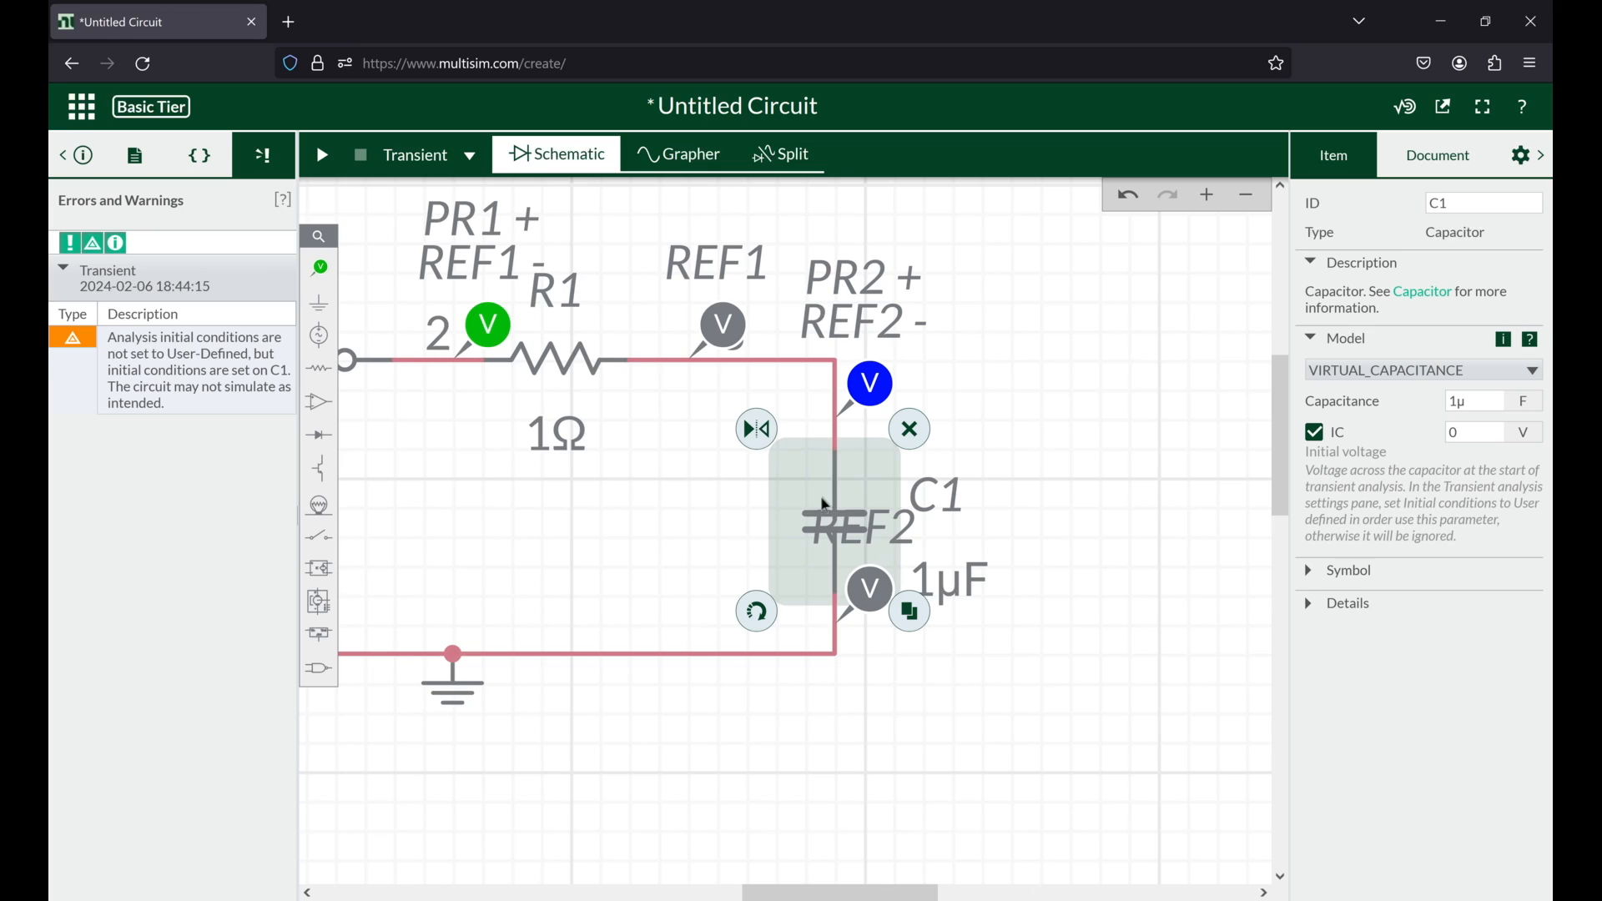
click(1475, 436)
scroll(778, 559, left, 3)
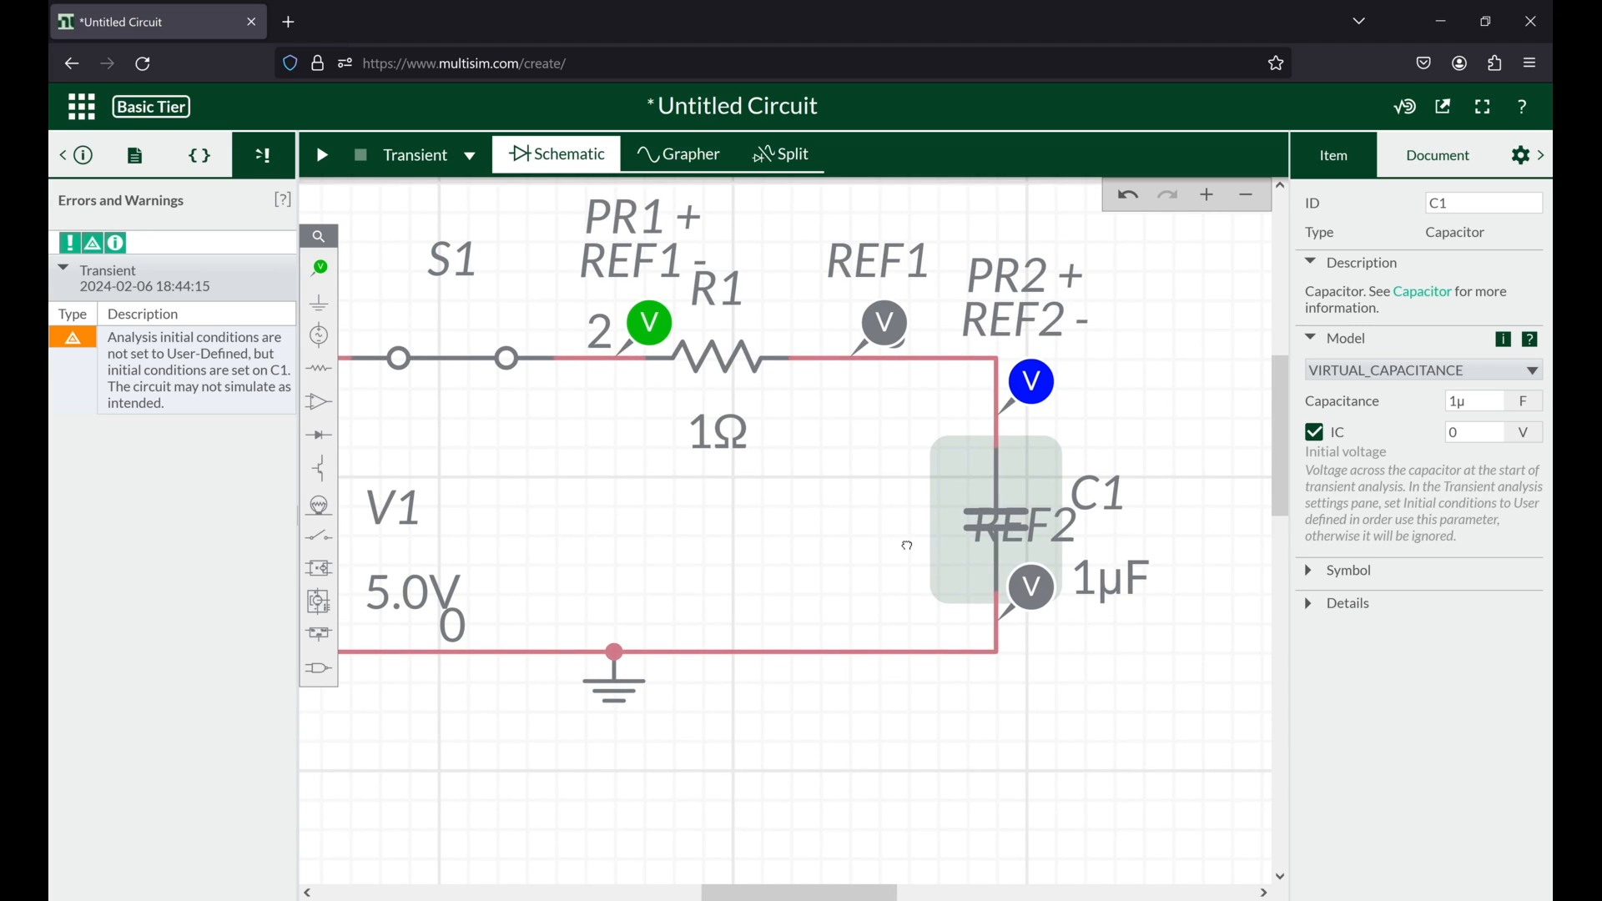
scroll(905, 543, left, 3)
scroll(880, 556, right, 1)
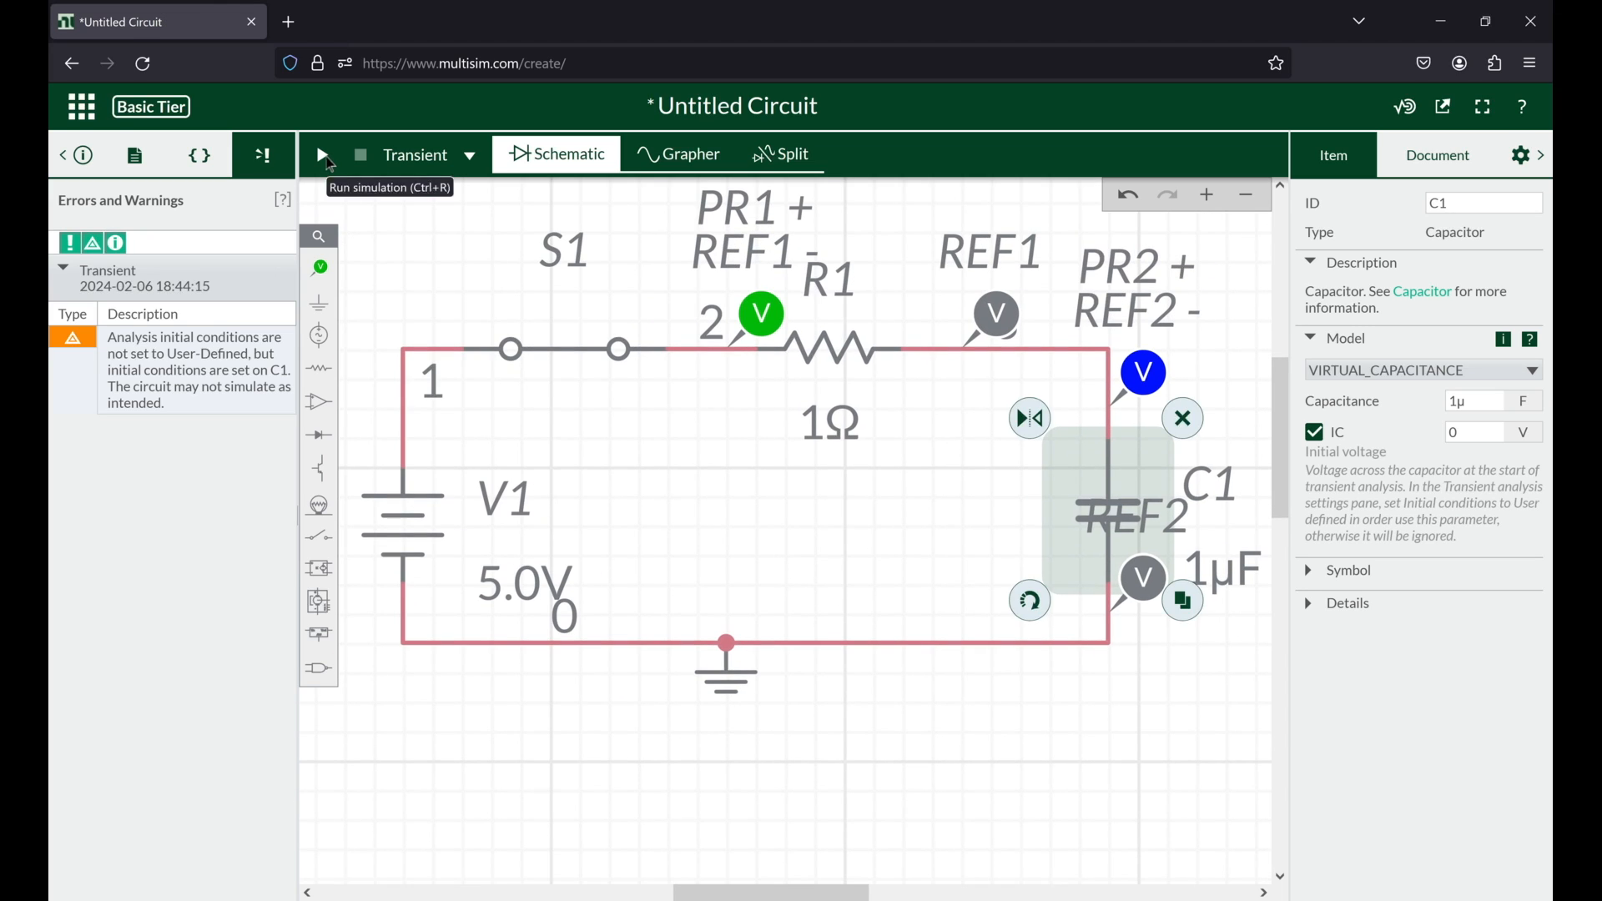
click(324, 155)
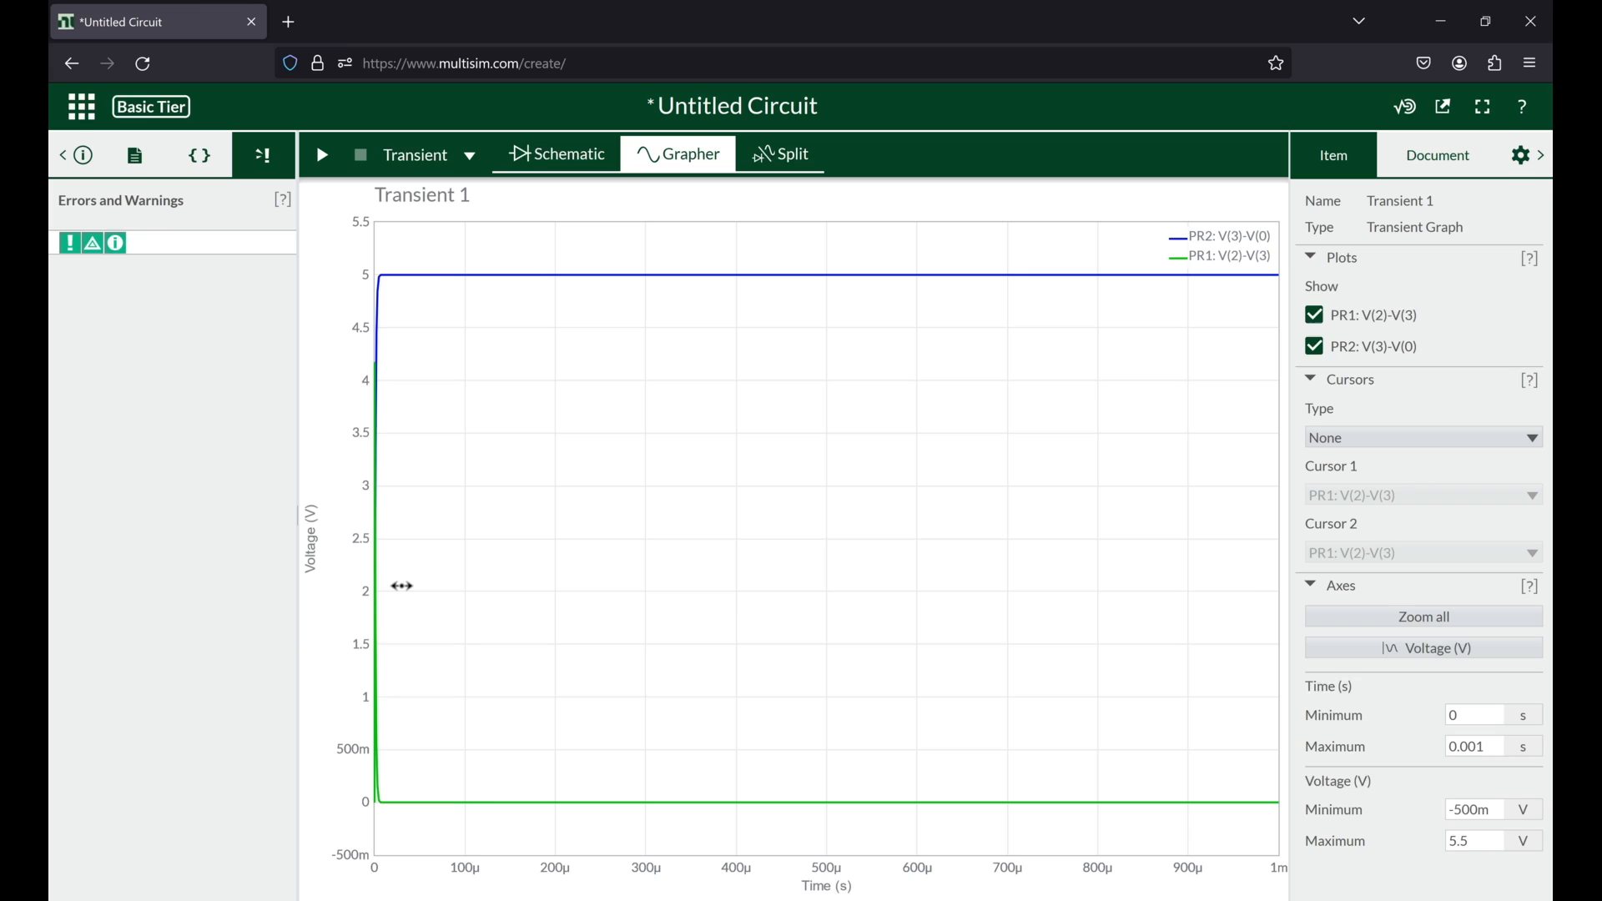
Step: Narrow the graph's time axis to about the first 12 µs and inspect where the capacitor voltage curve levels off
scroll(403, 586, up, 5)
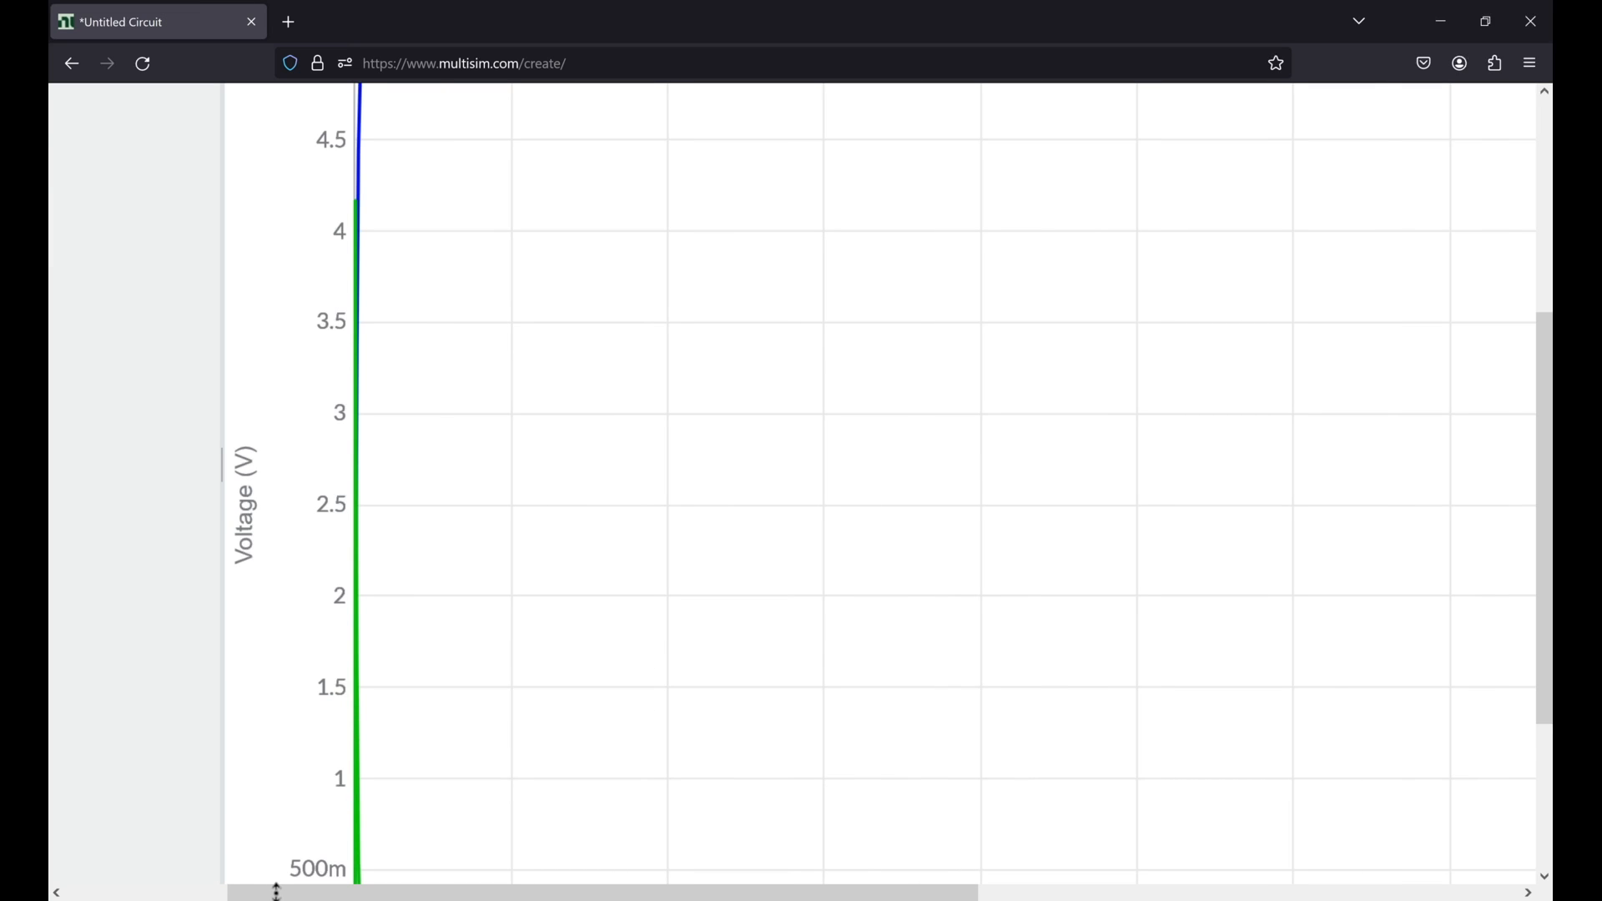
scroll(278, 897, down, 1)
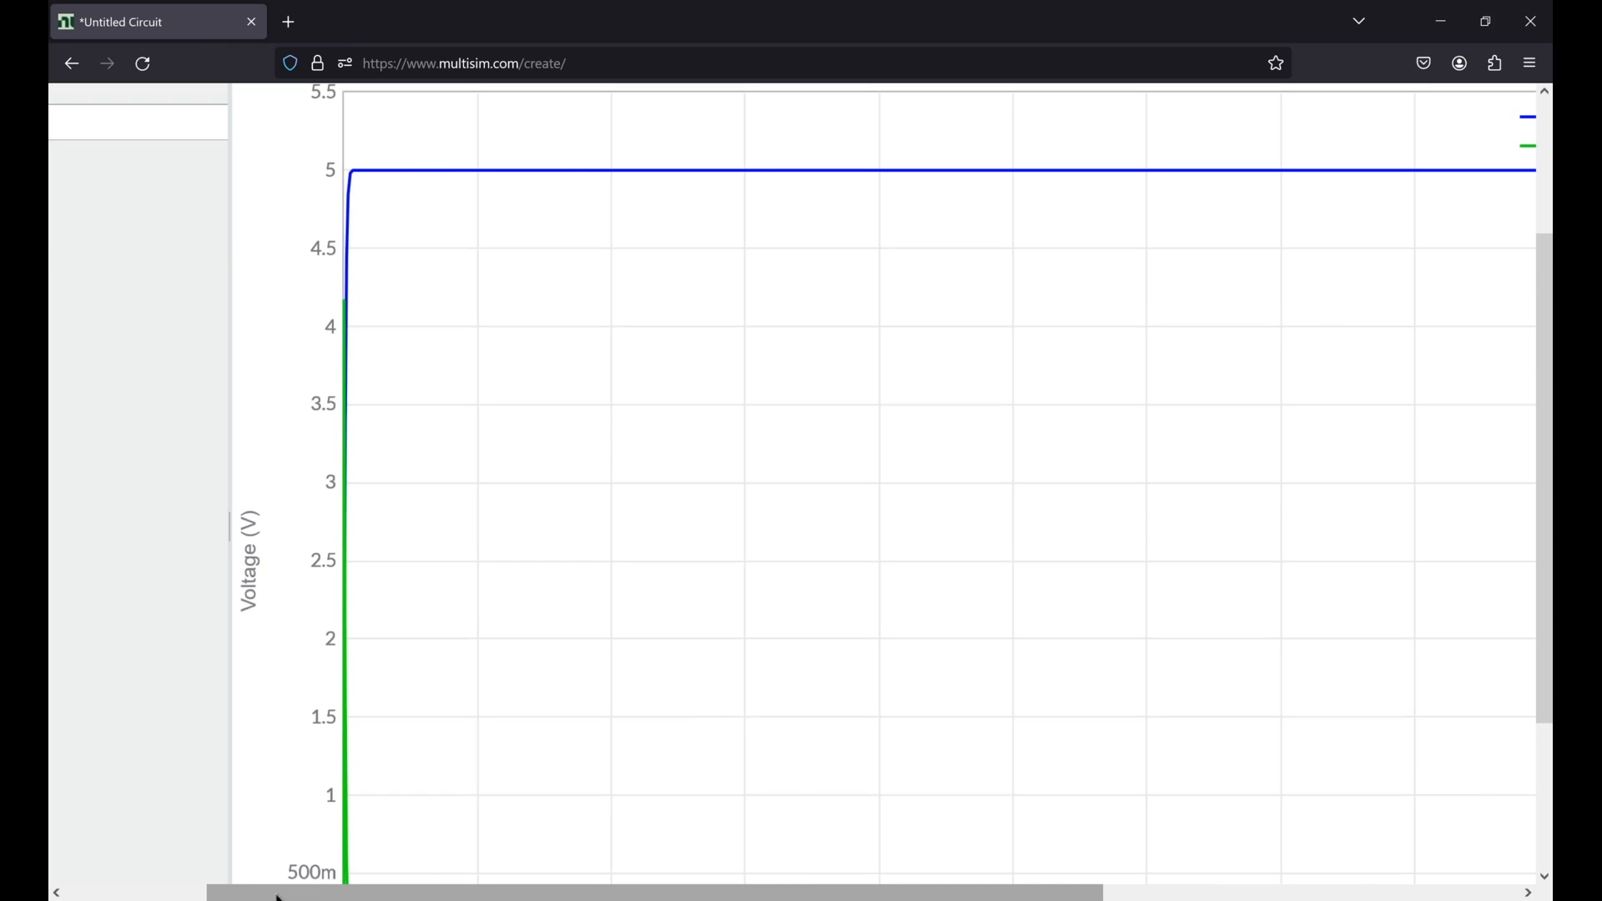
scroll(278, 898, down, 4)
scroll(394, 595, up, 3)
drag(393, 594, 970, 563)
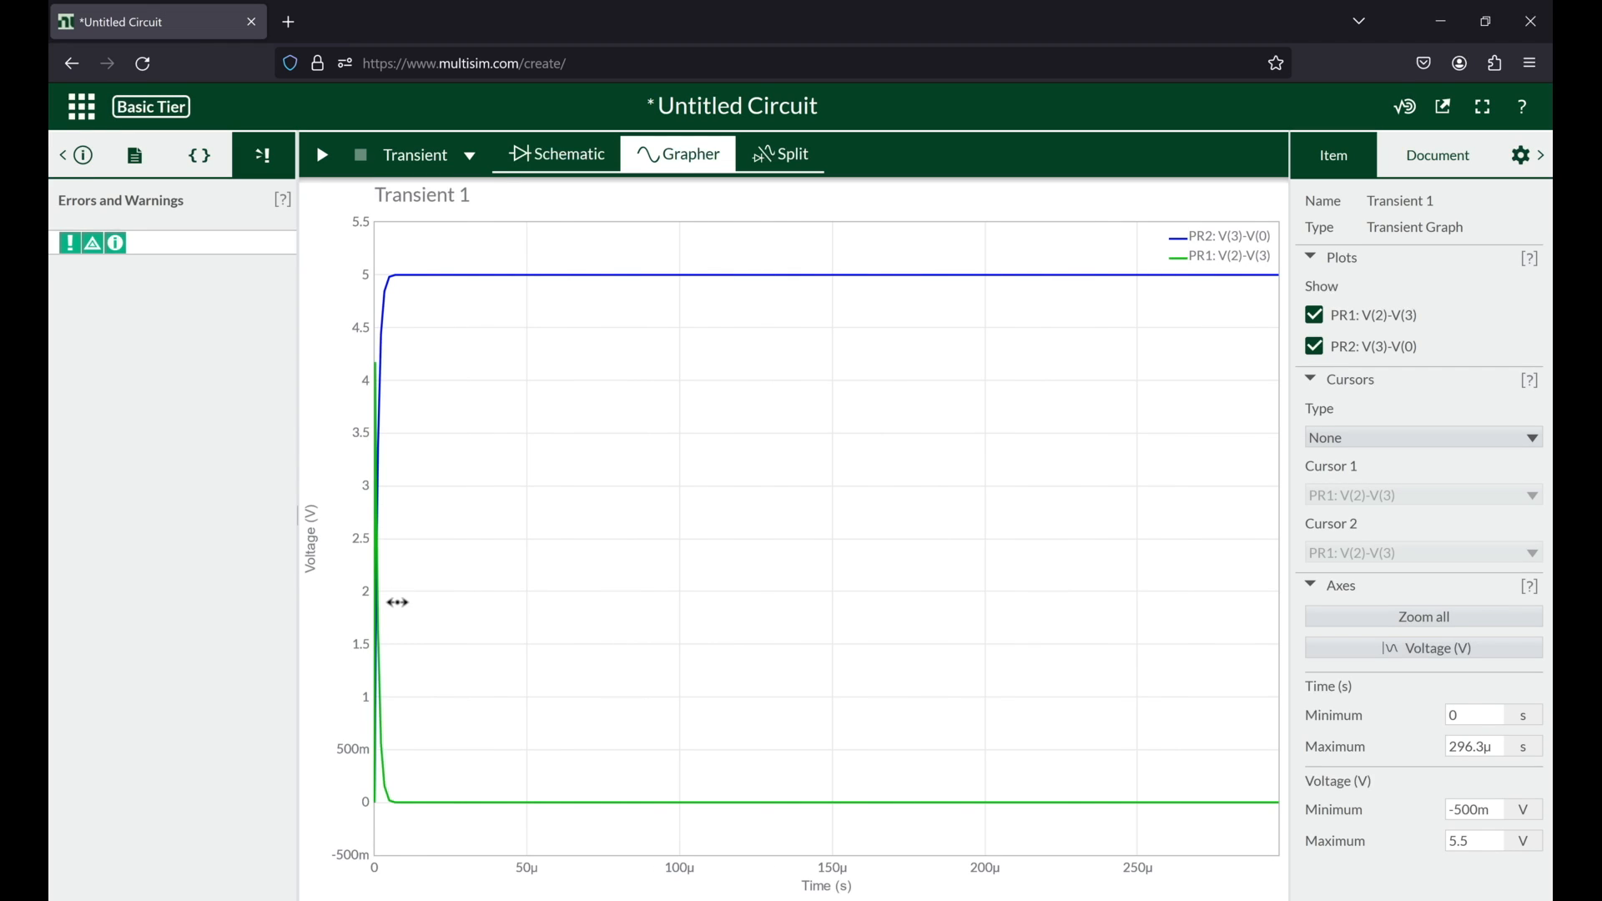
scroll(399, 602, up, 6)
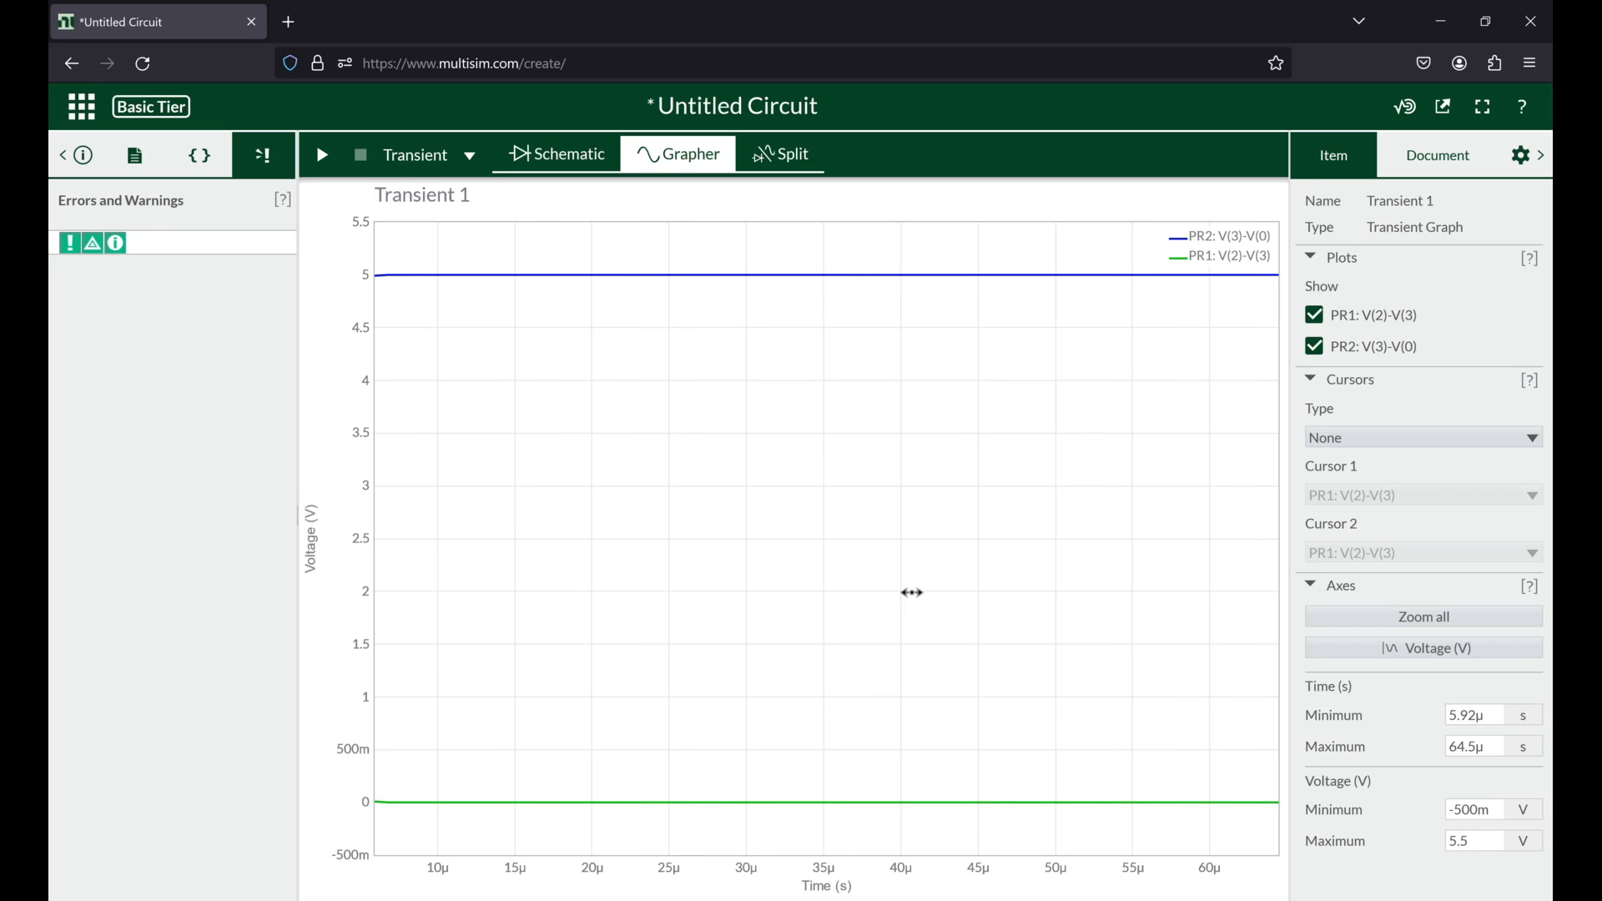
scroll(387, 623, up, 2)
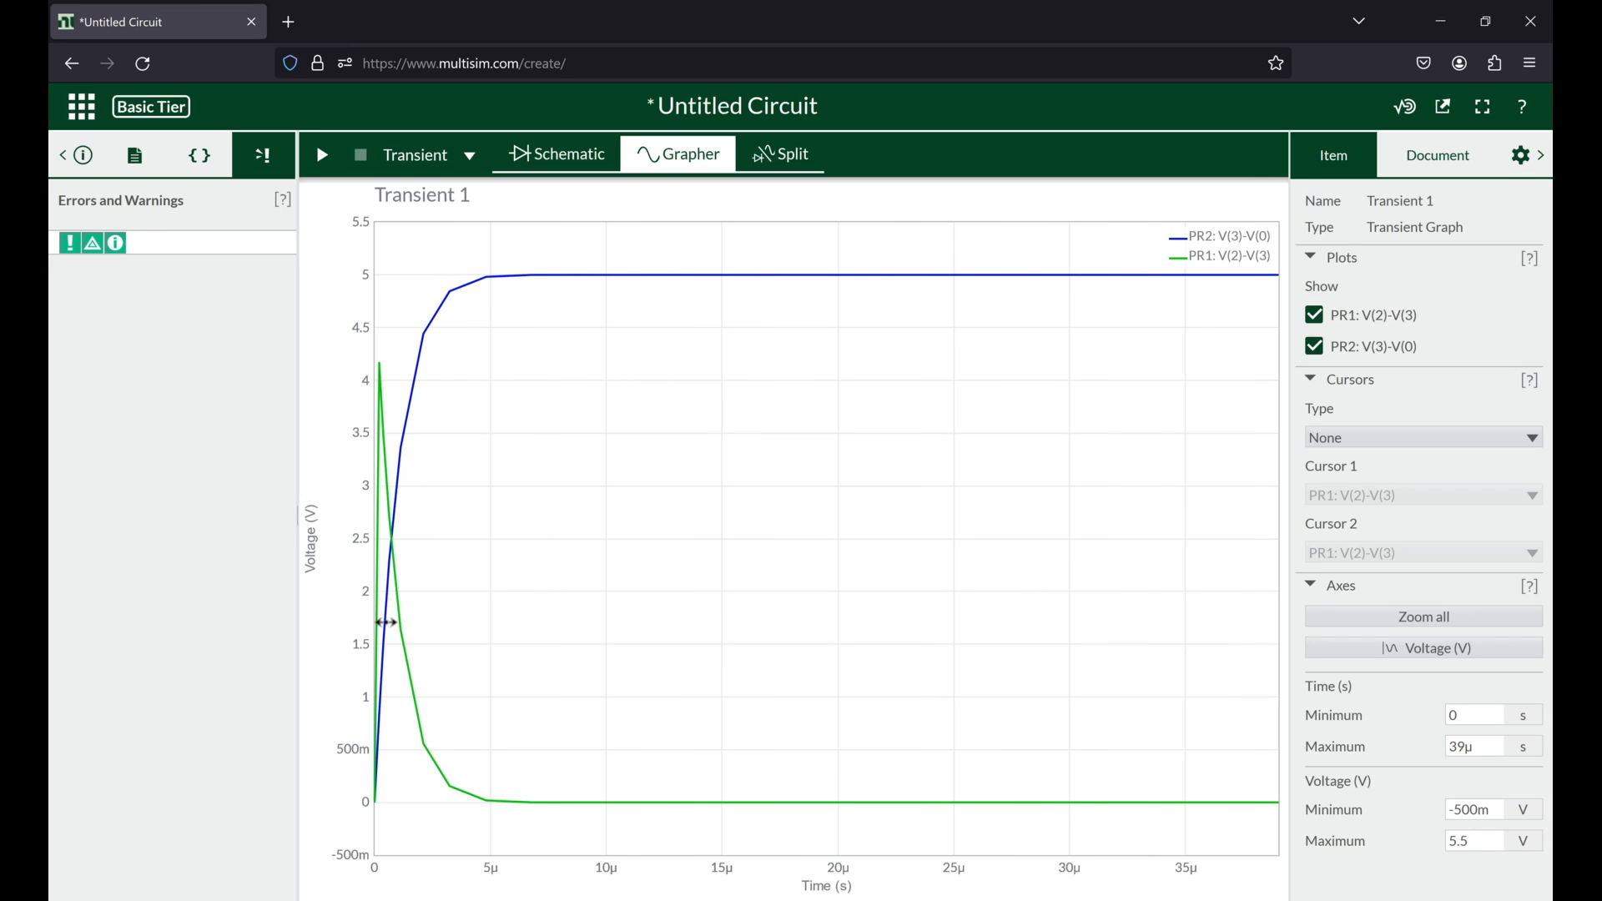
scroll(386, 622, up, 3)
drag(394, 620, 789, 552)
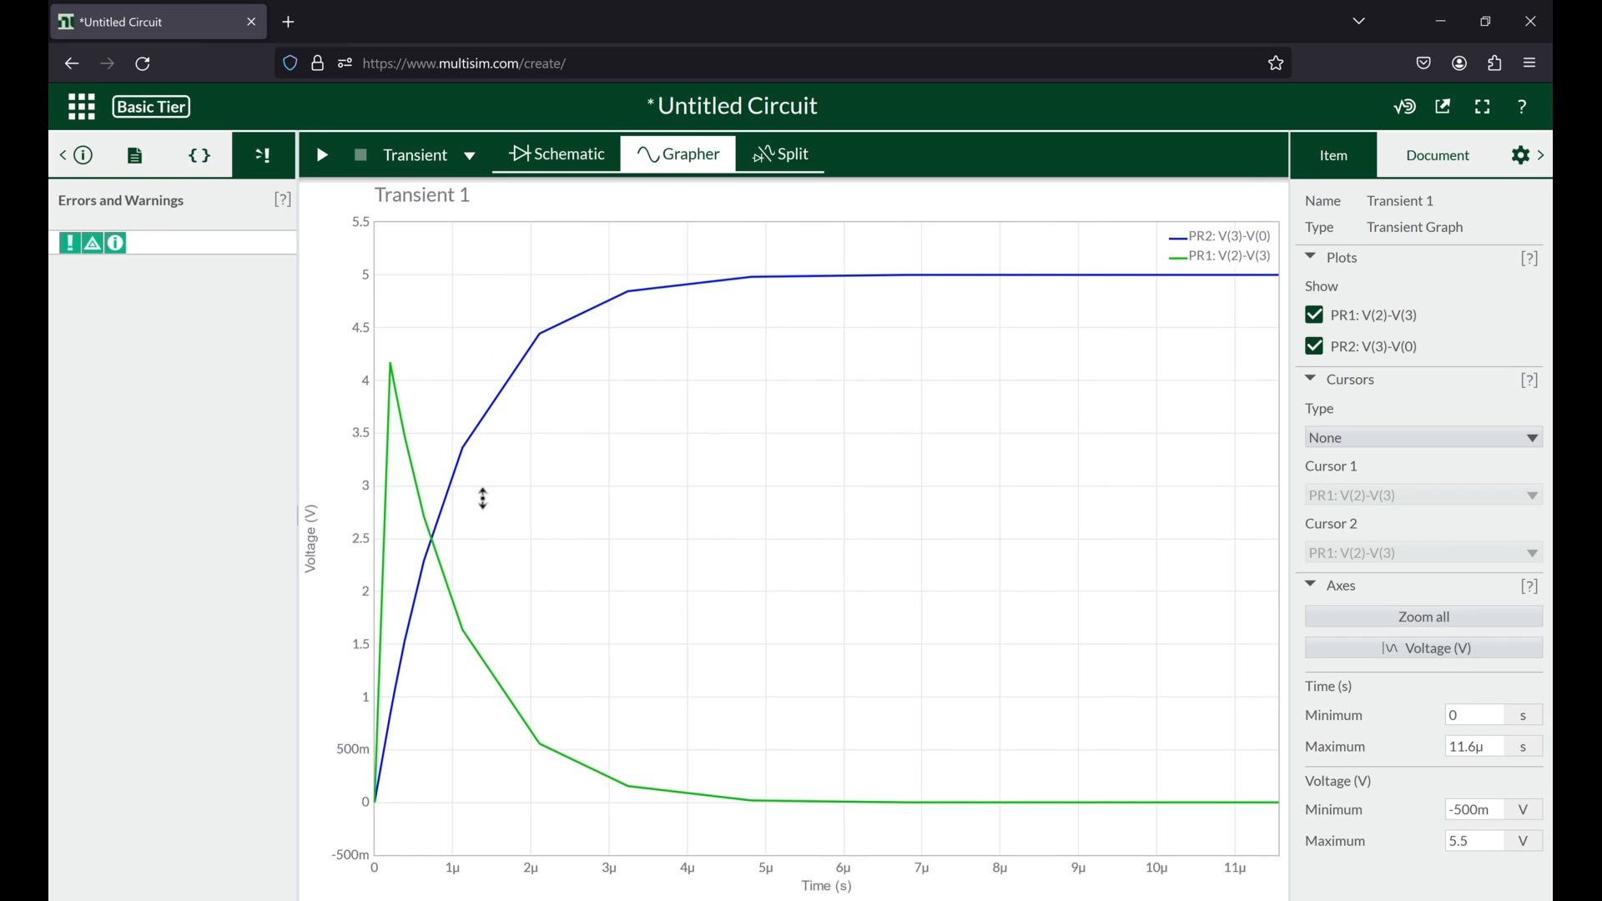
click(797, 276)
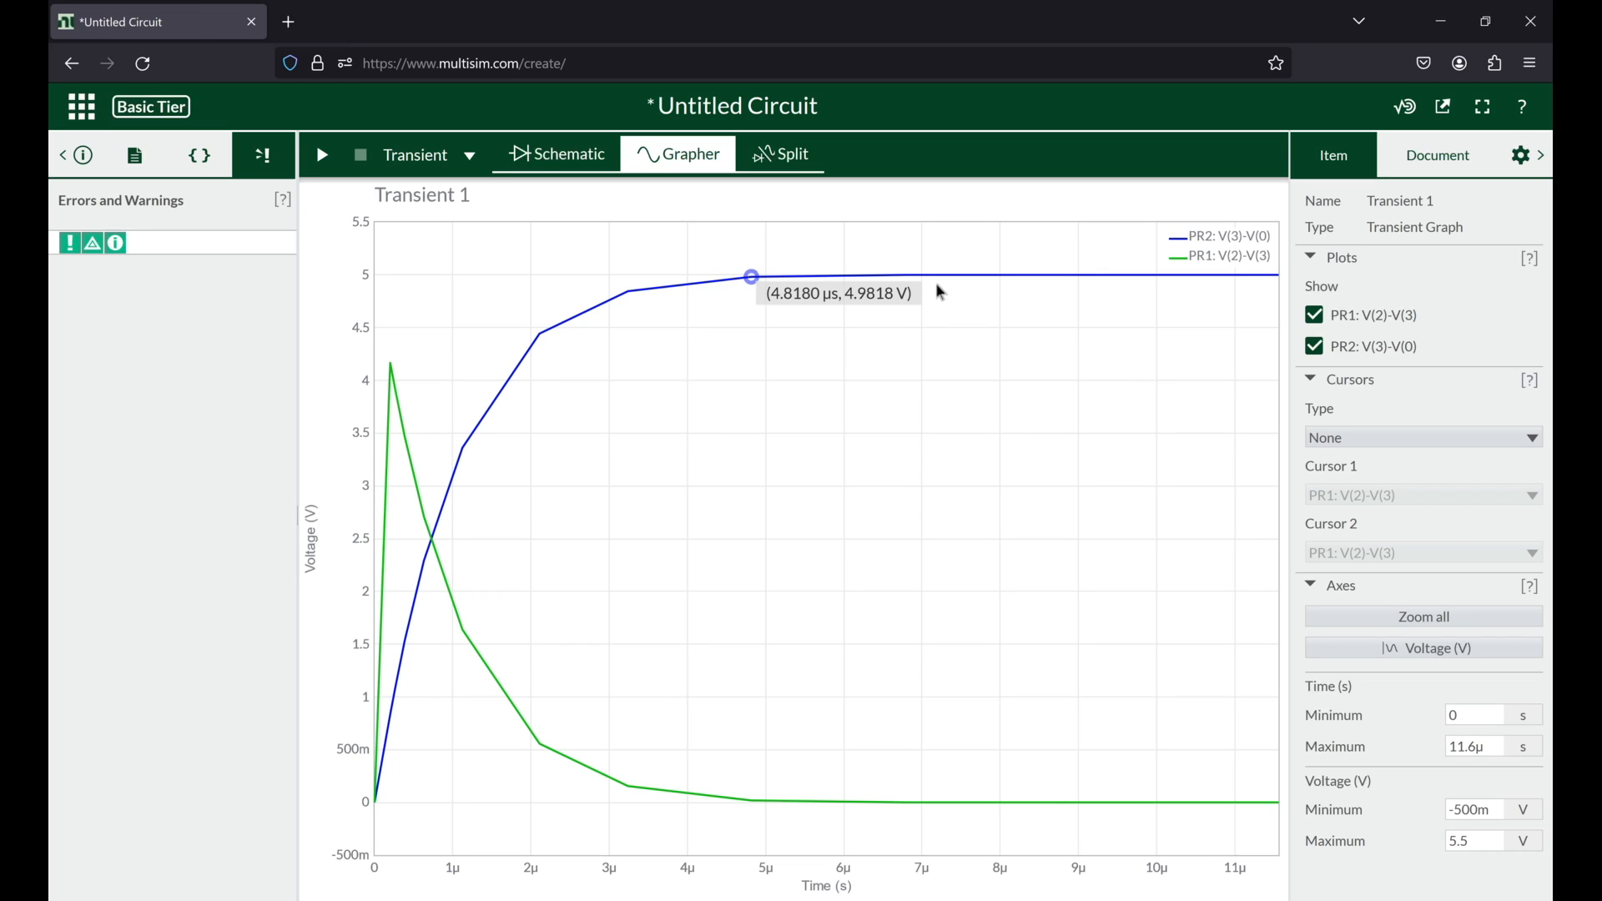
Step: Set the end time of the transient analysis to 1e-2 s
click(560, 168)
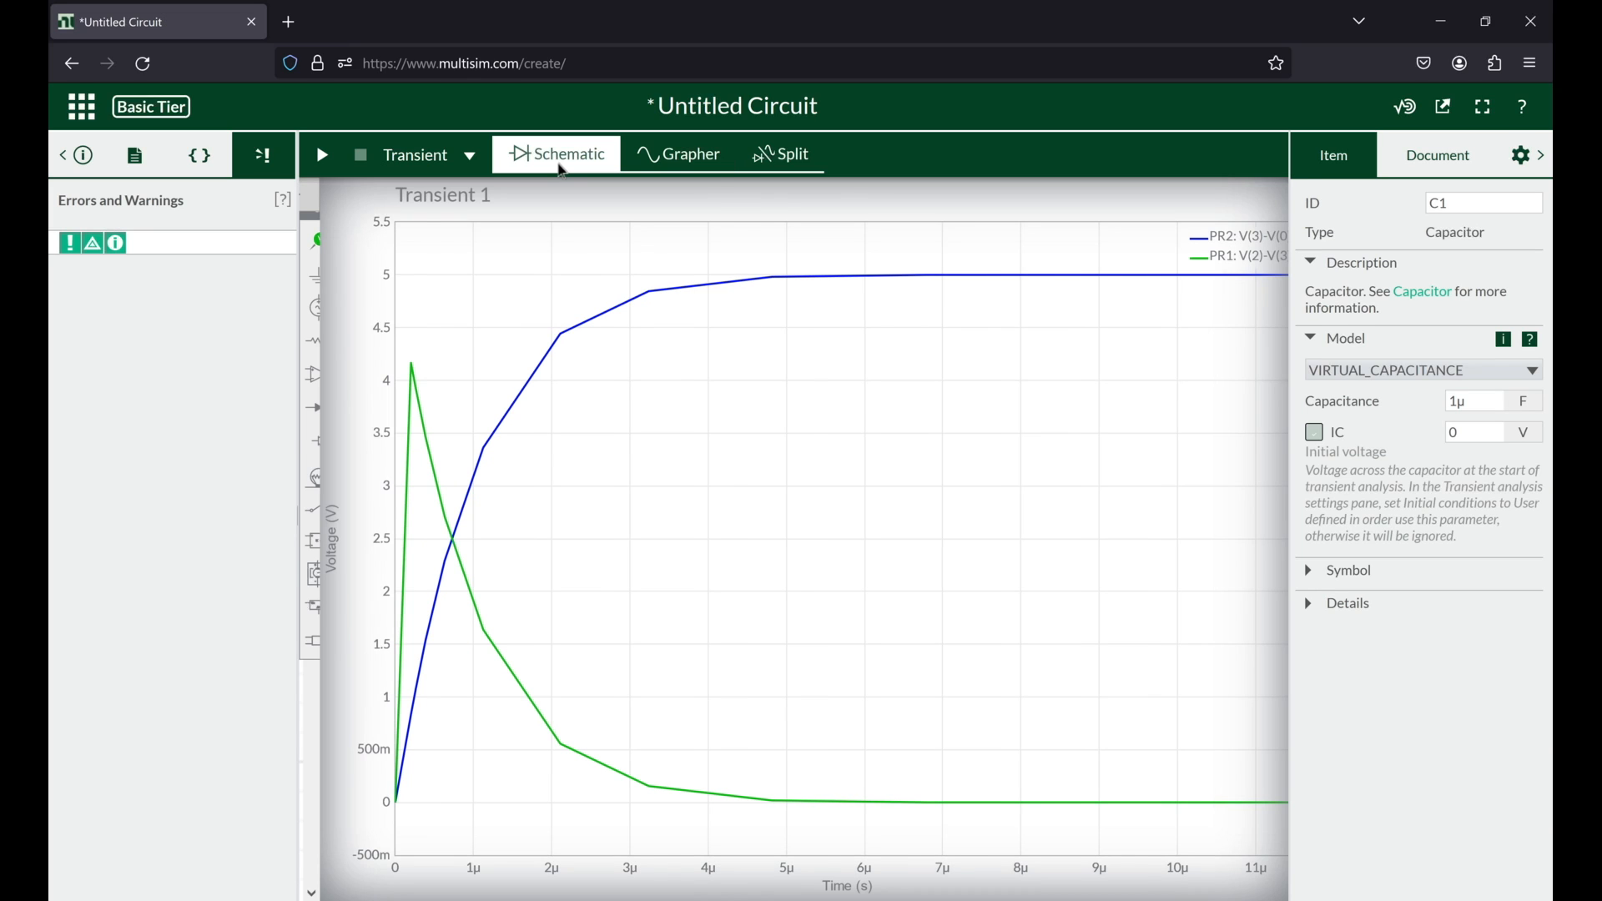
click(1424, 171)
click(1439, 383)
drag(1439, 383, 1453, 381)
text(2)
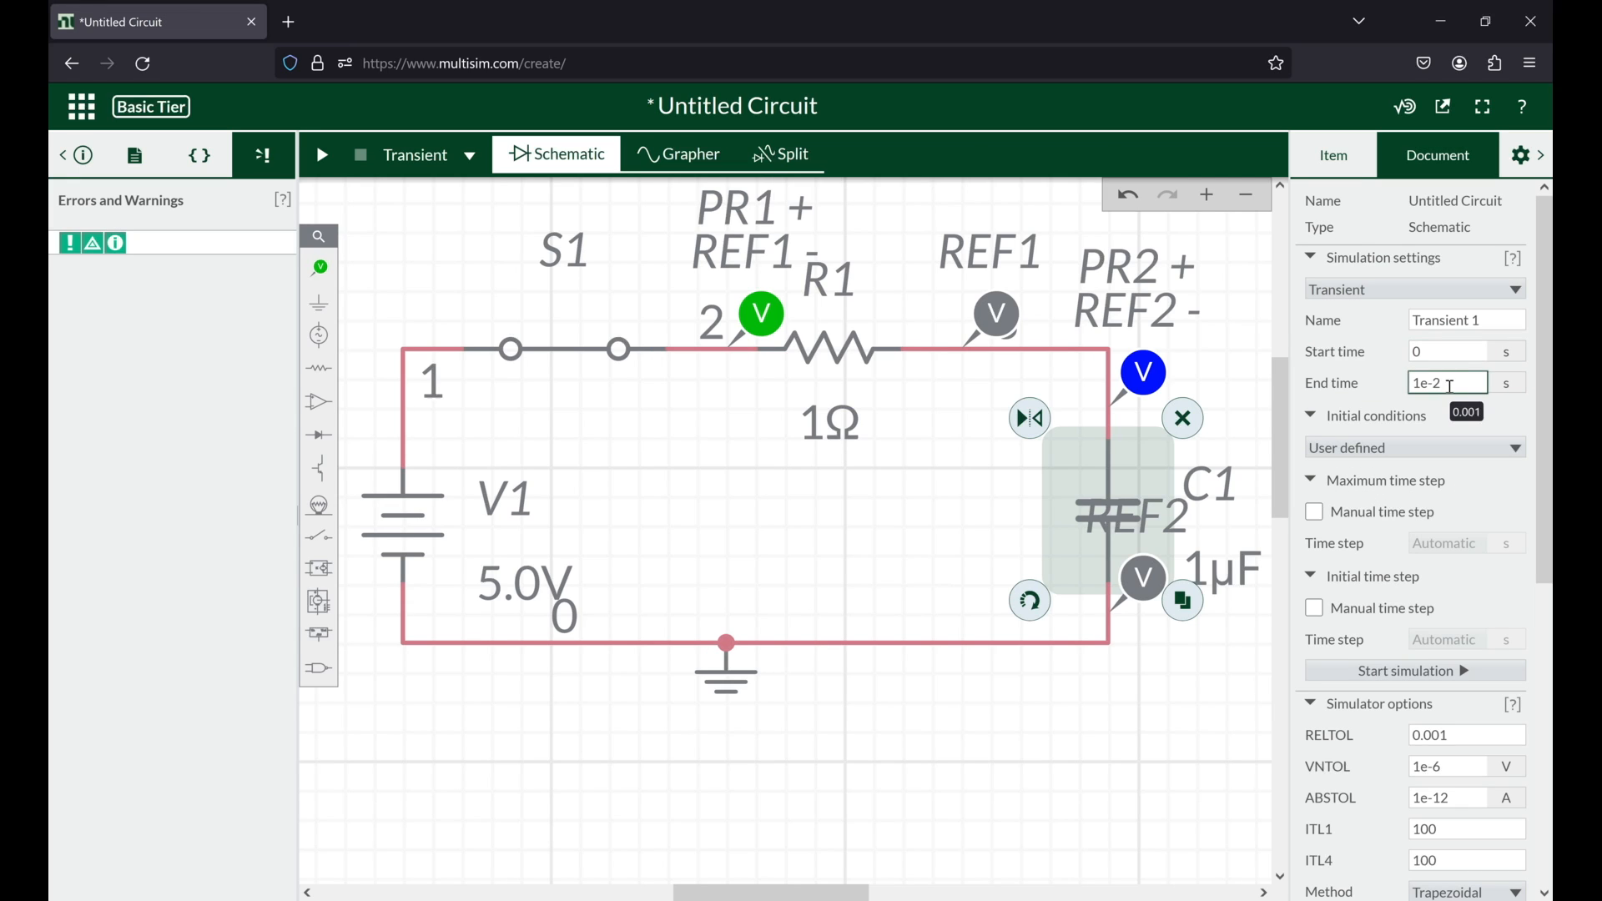
Step: Run the transient simulation and narrow the graph's time axis to about the first 116 µs
click(323, 154)
click(323, 154)
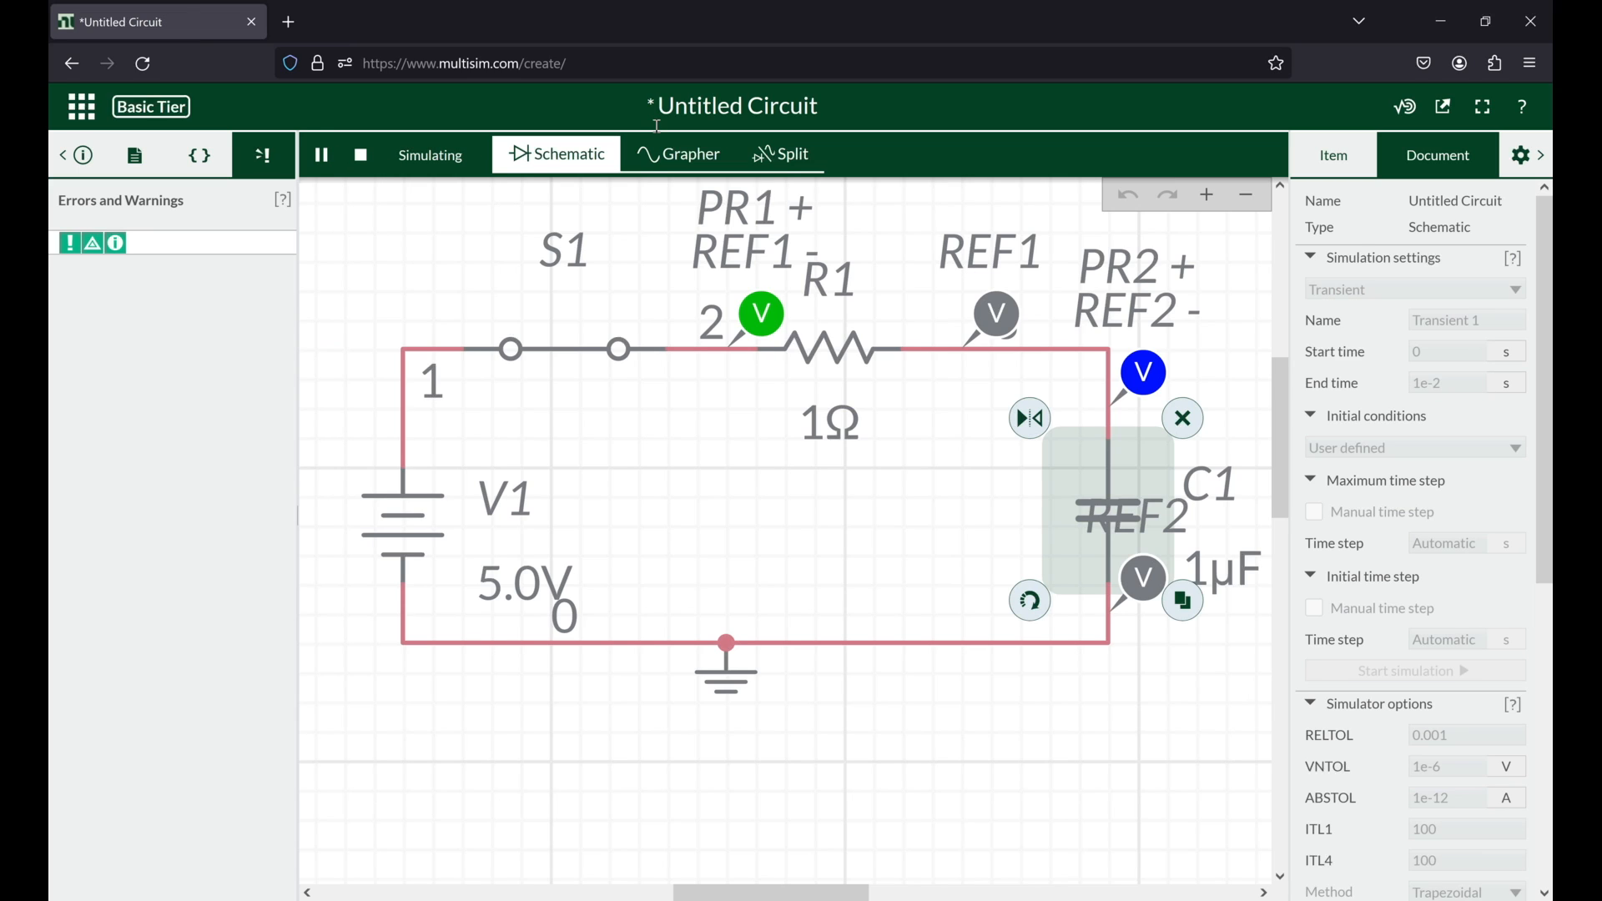
click(670, 152)
scroll(413, 446, up, 2)
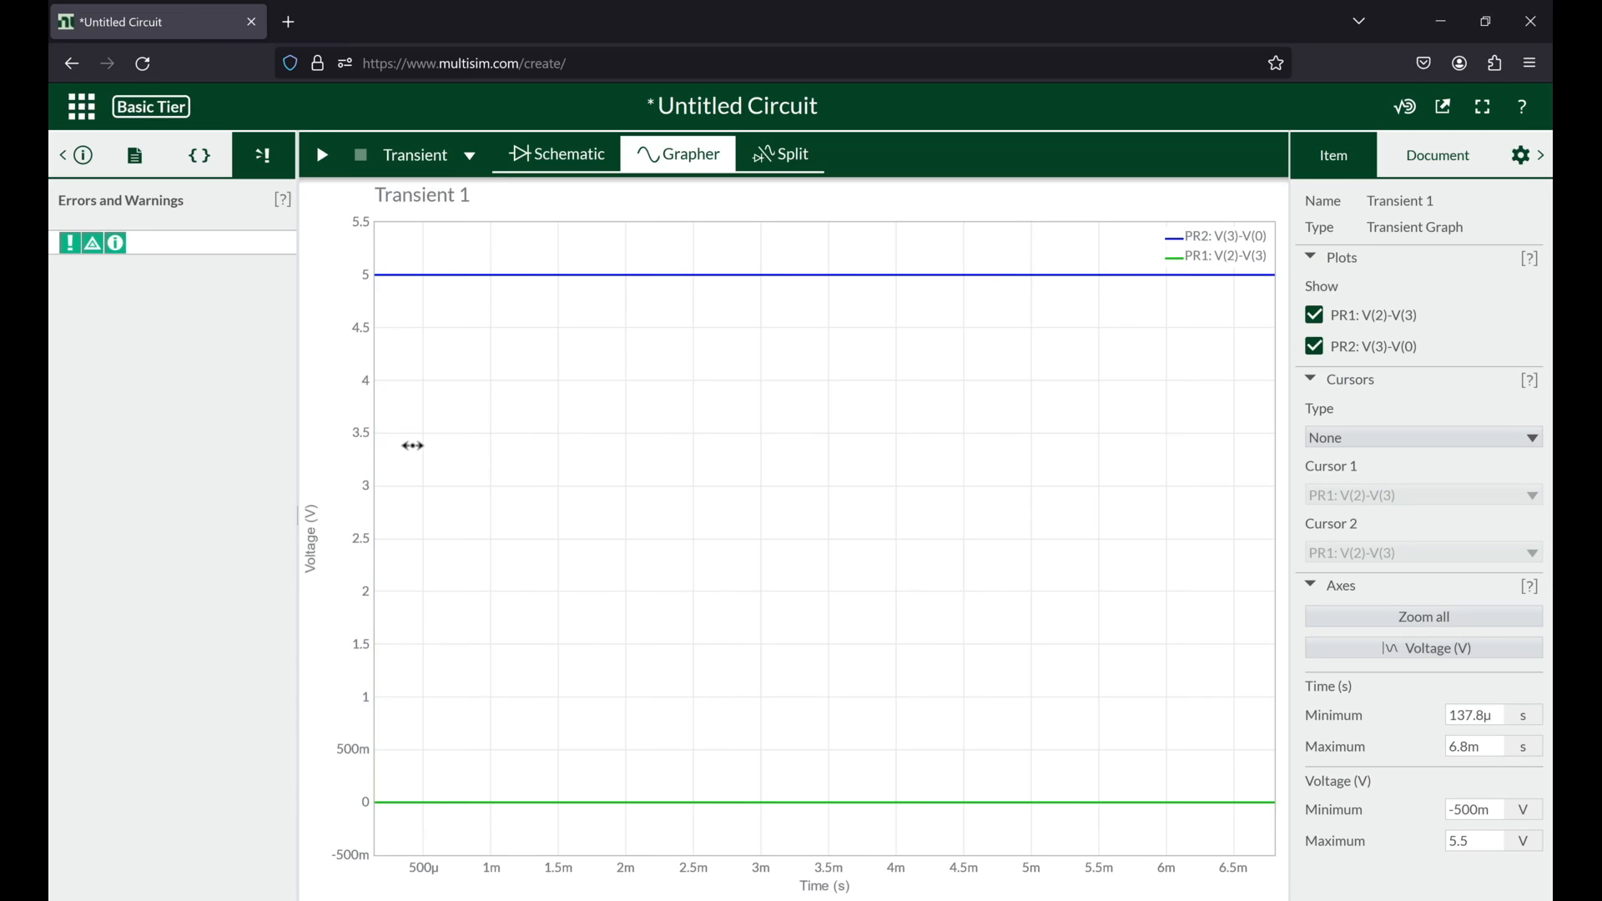
scroll(412, 446, up, 4)
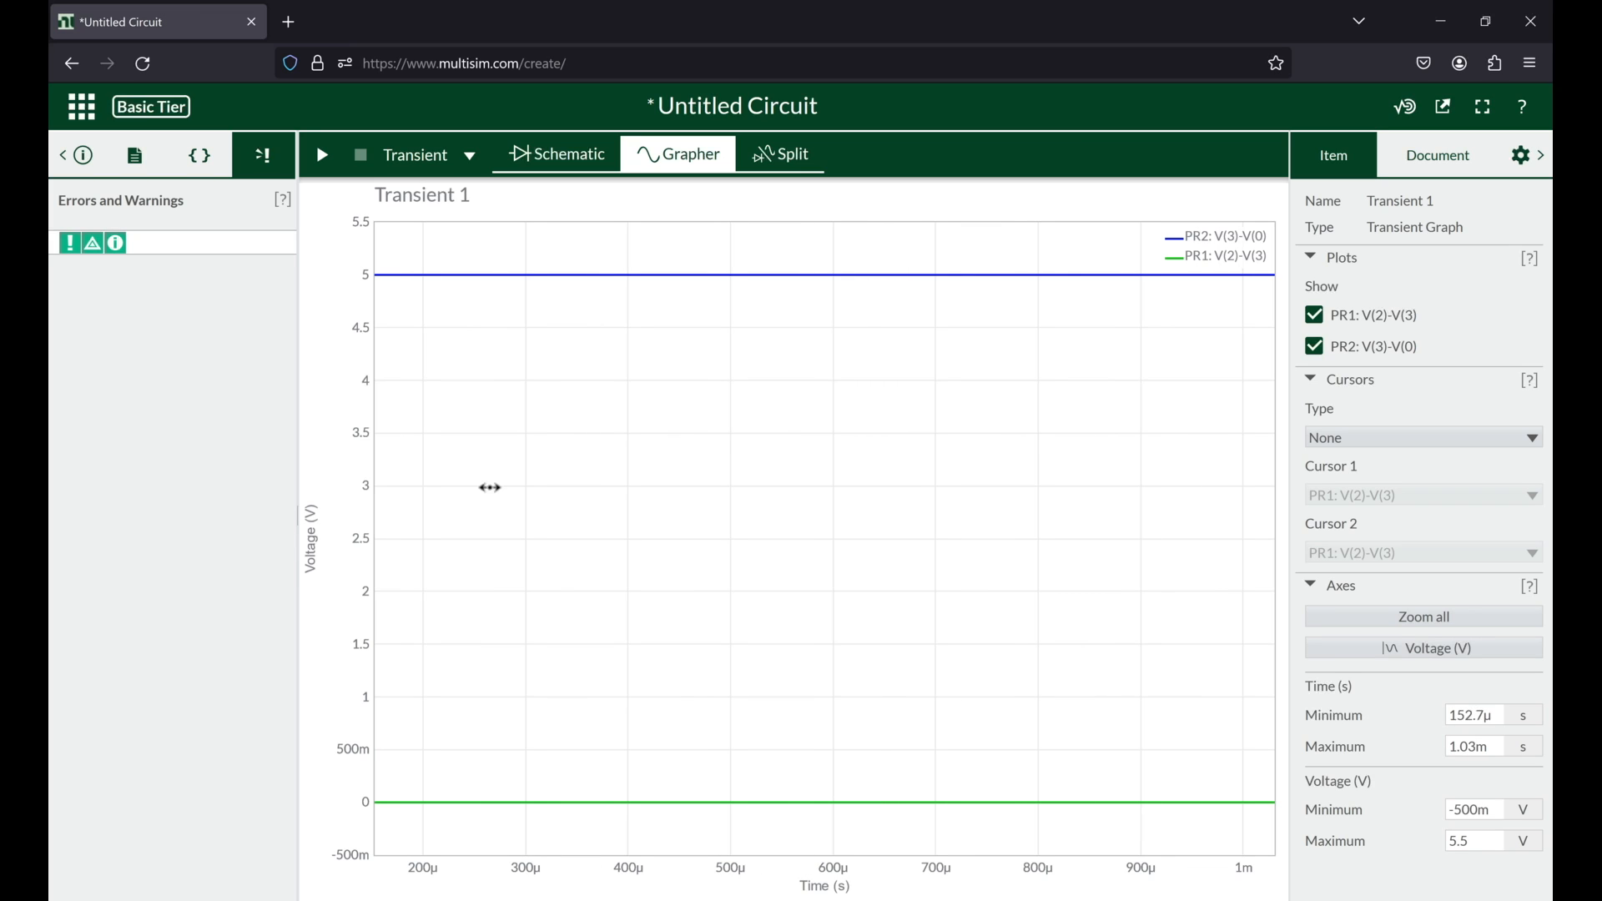
scroll(401, 643, up, 5)
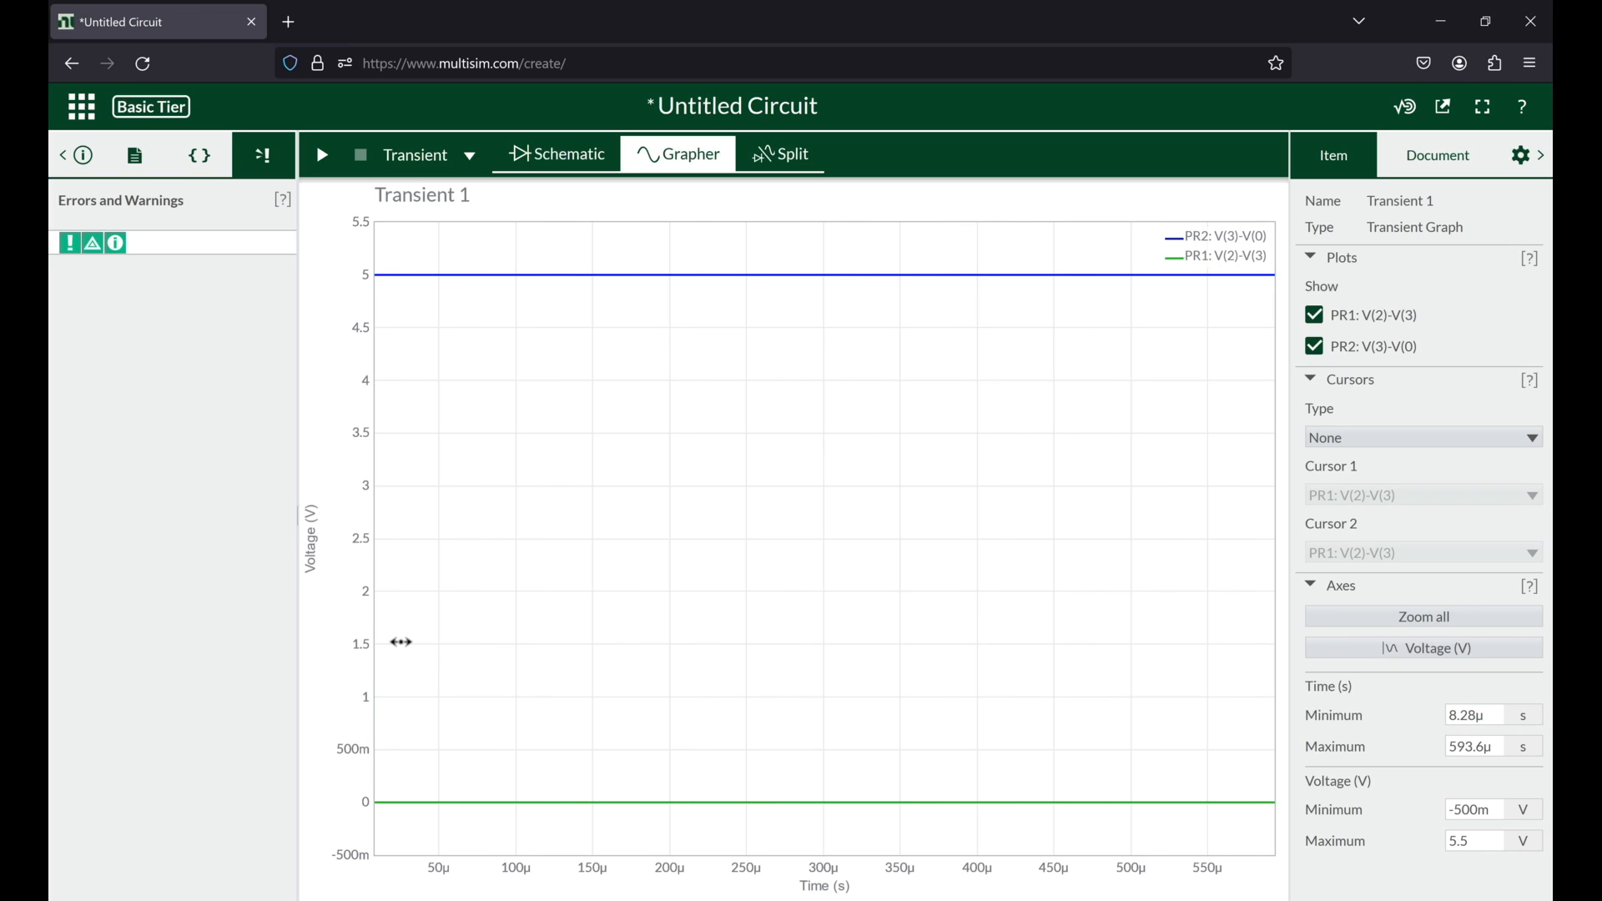
drag(384, 547, 463, 543)
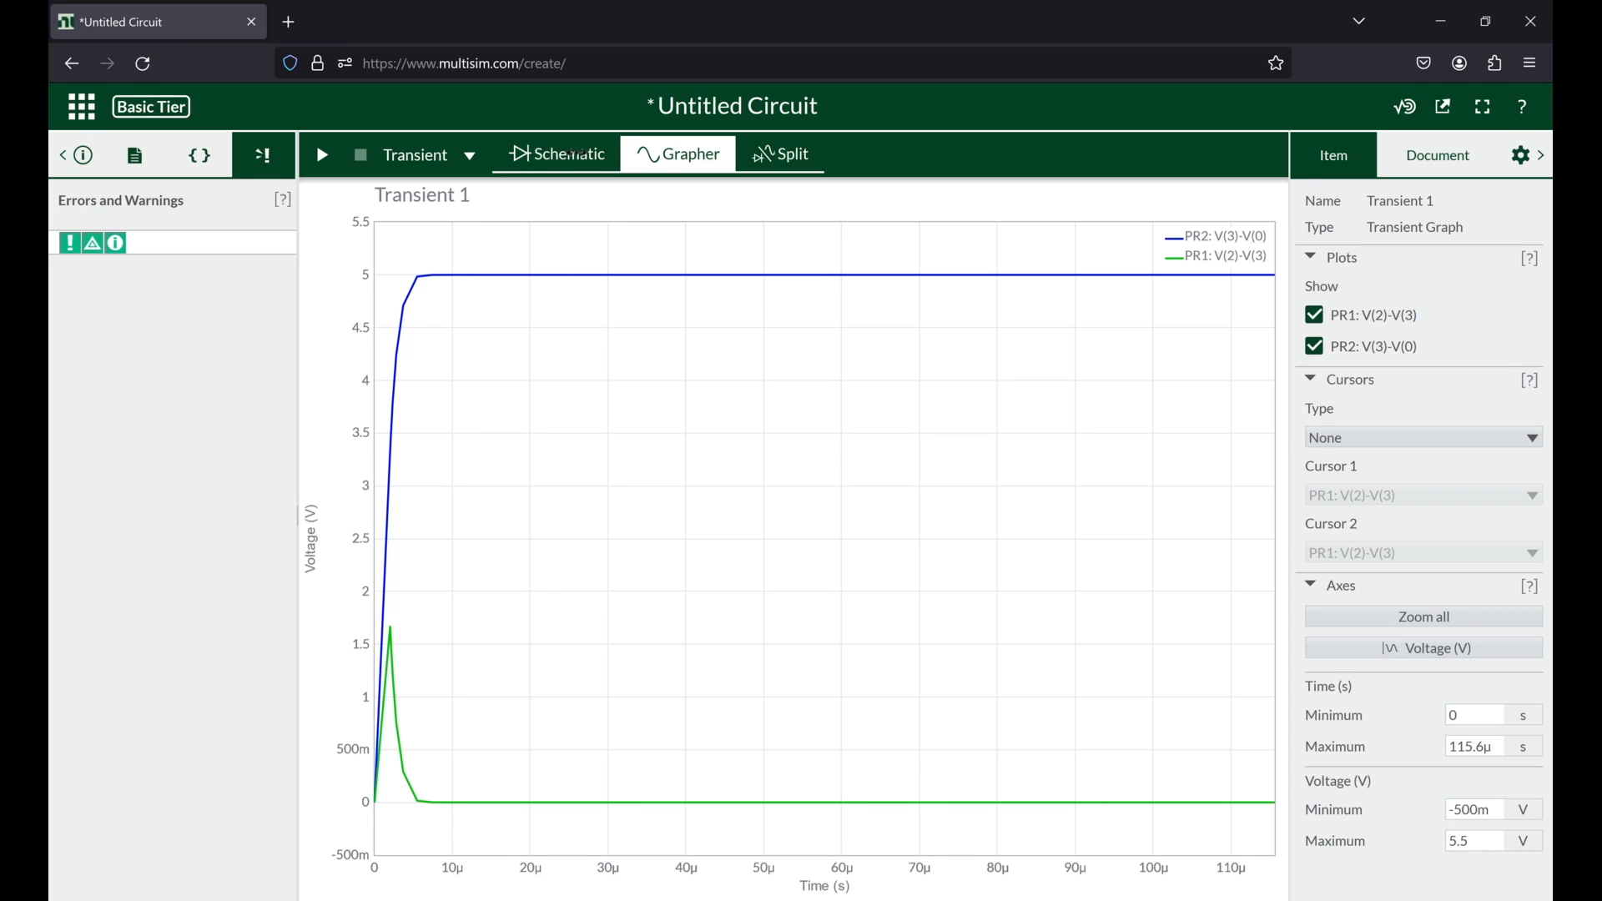
Step: Enable a manual maximum time step of 1e-5 s in the transient settings and inspect the start of the voltage curves in the graph
click(576, 159)
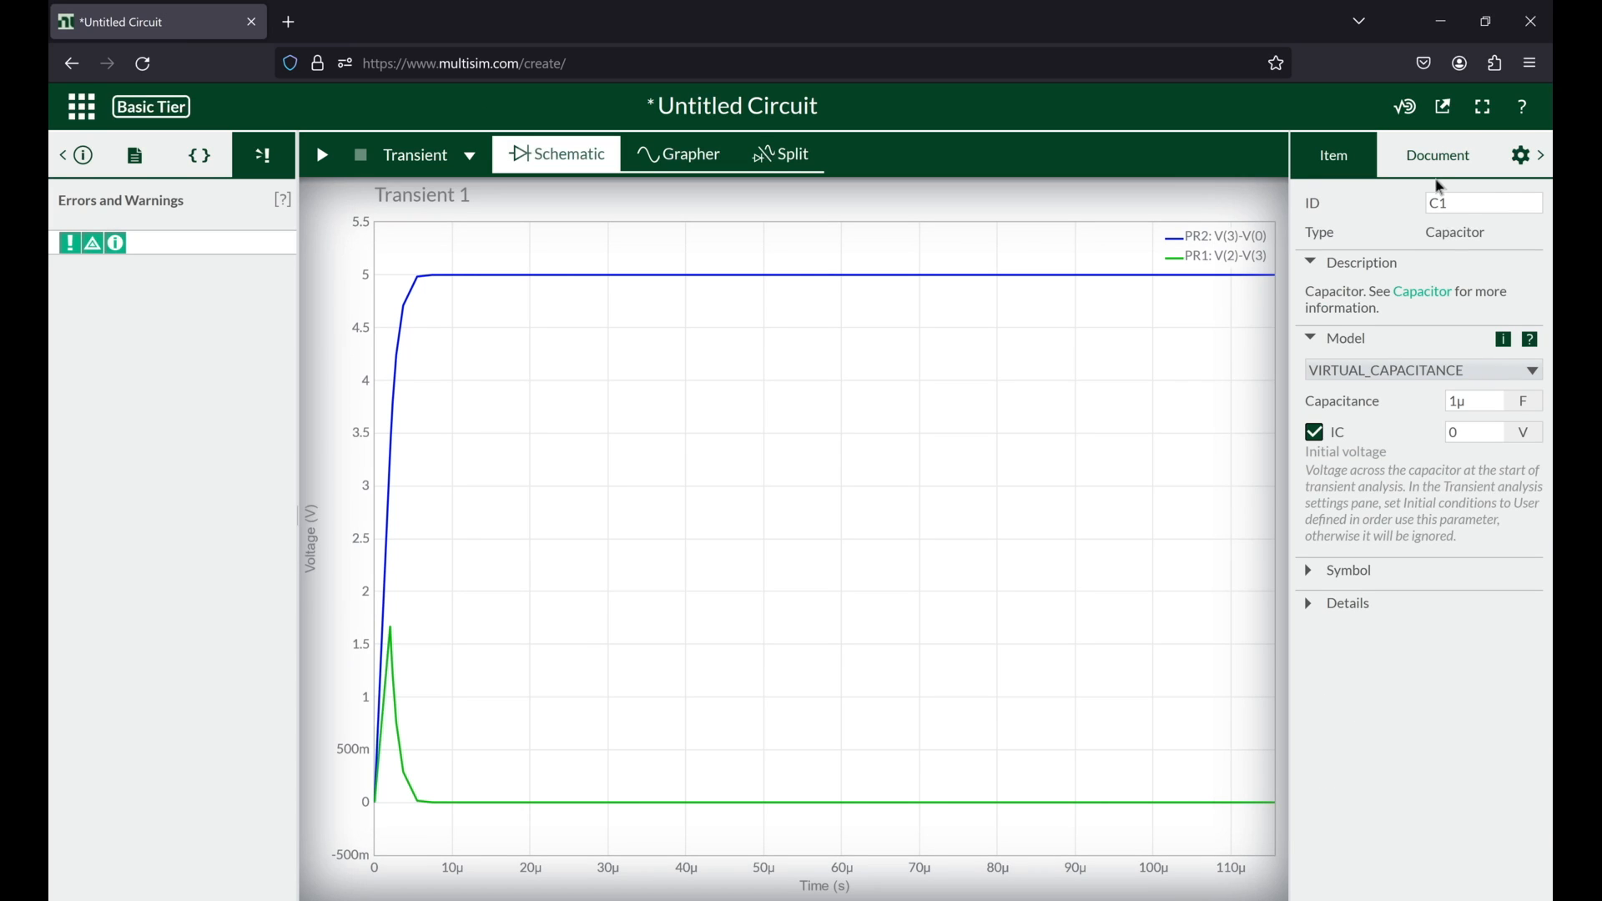
click(1429, 161)
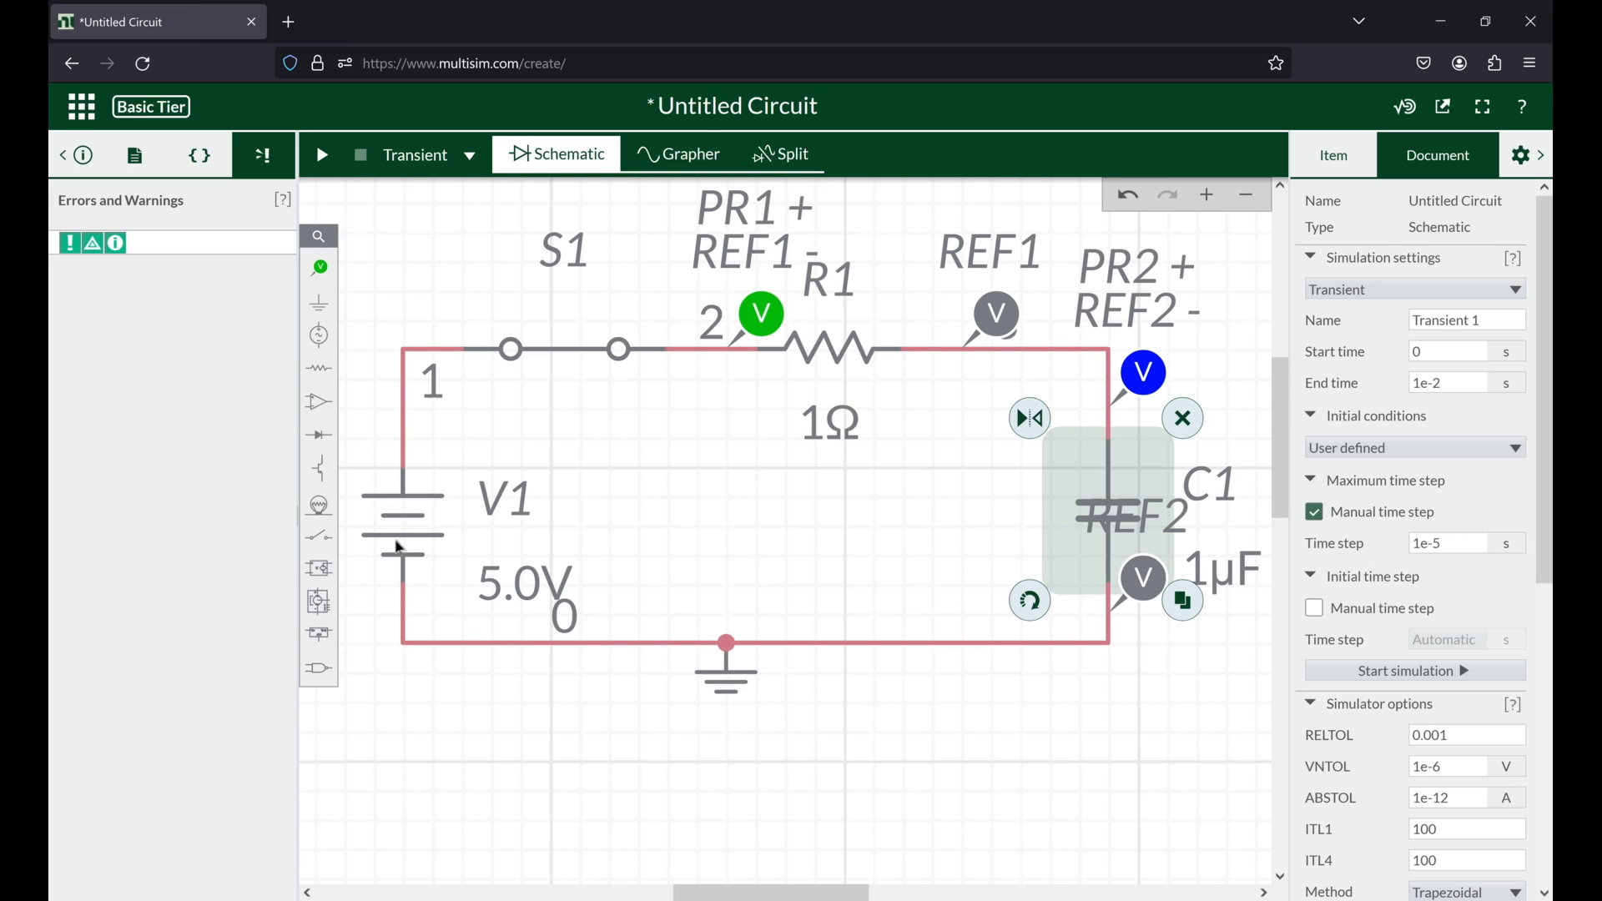
click(678, 154)
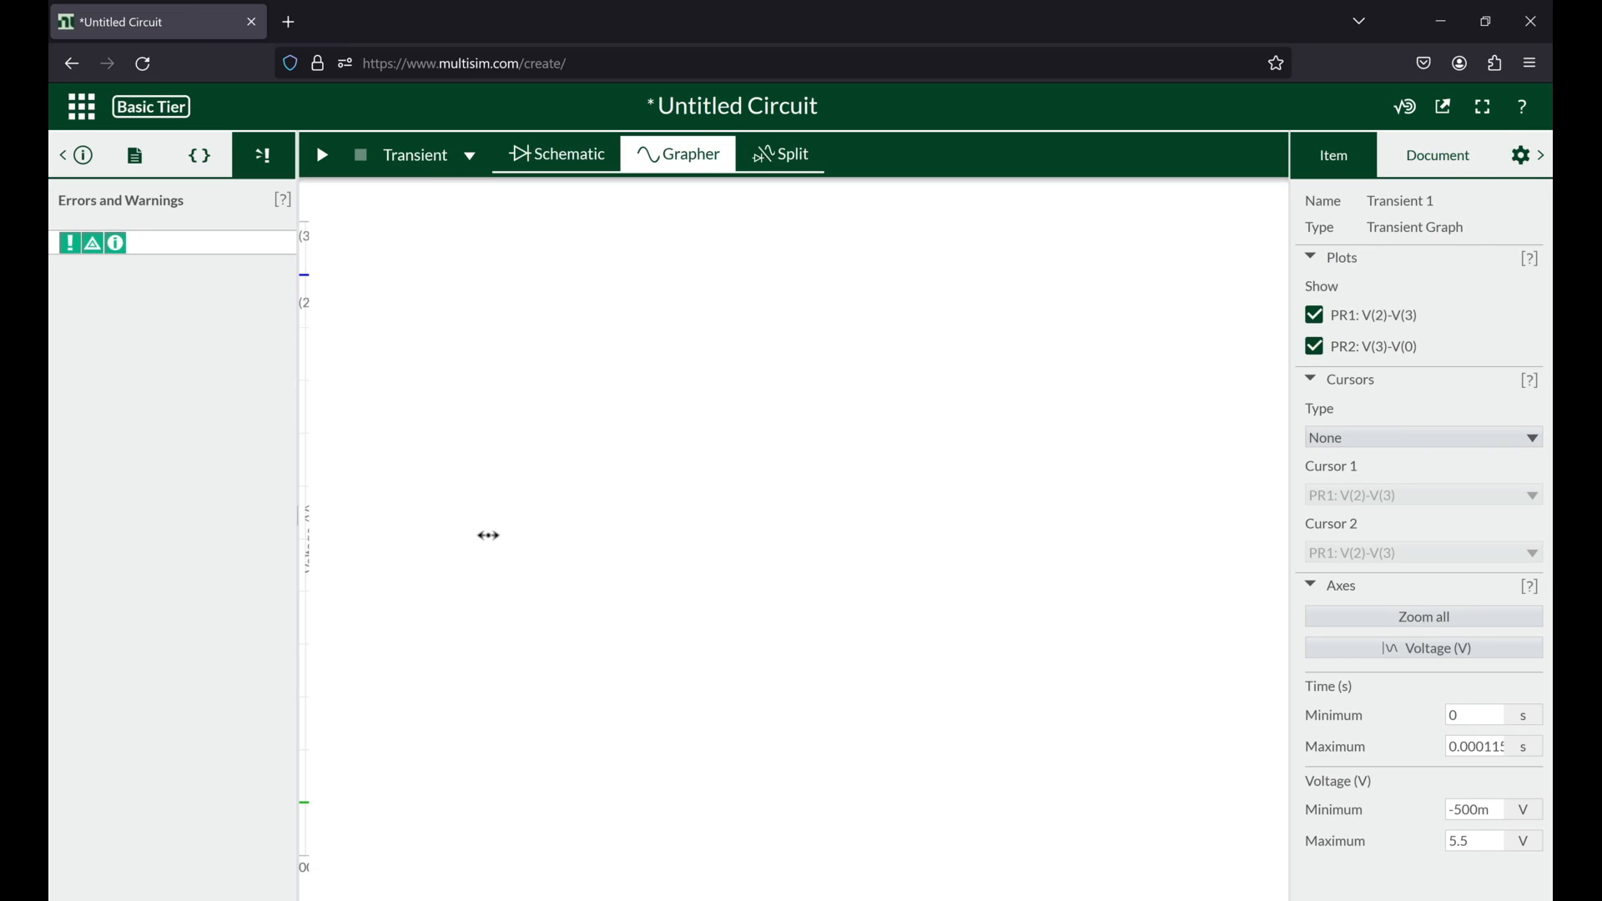
scroll(368, 636, up, 5)
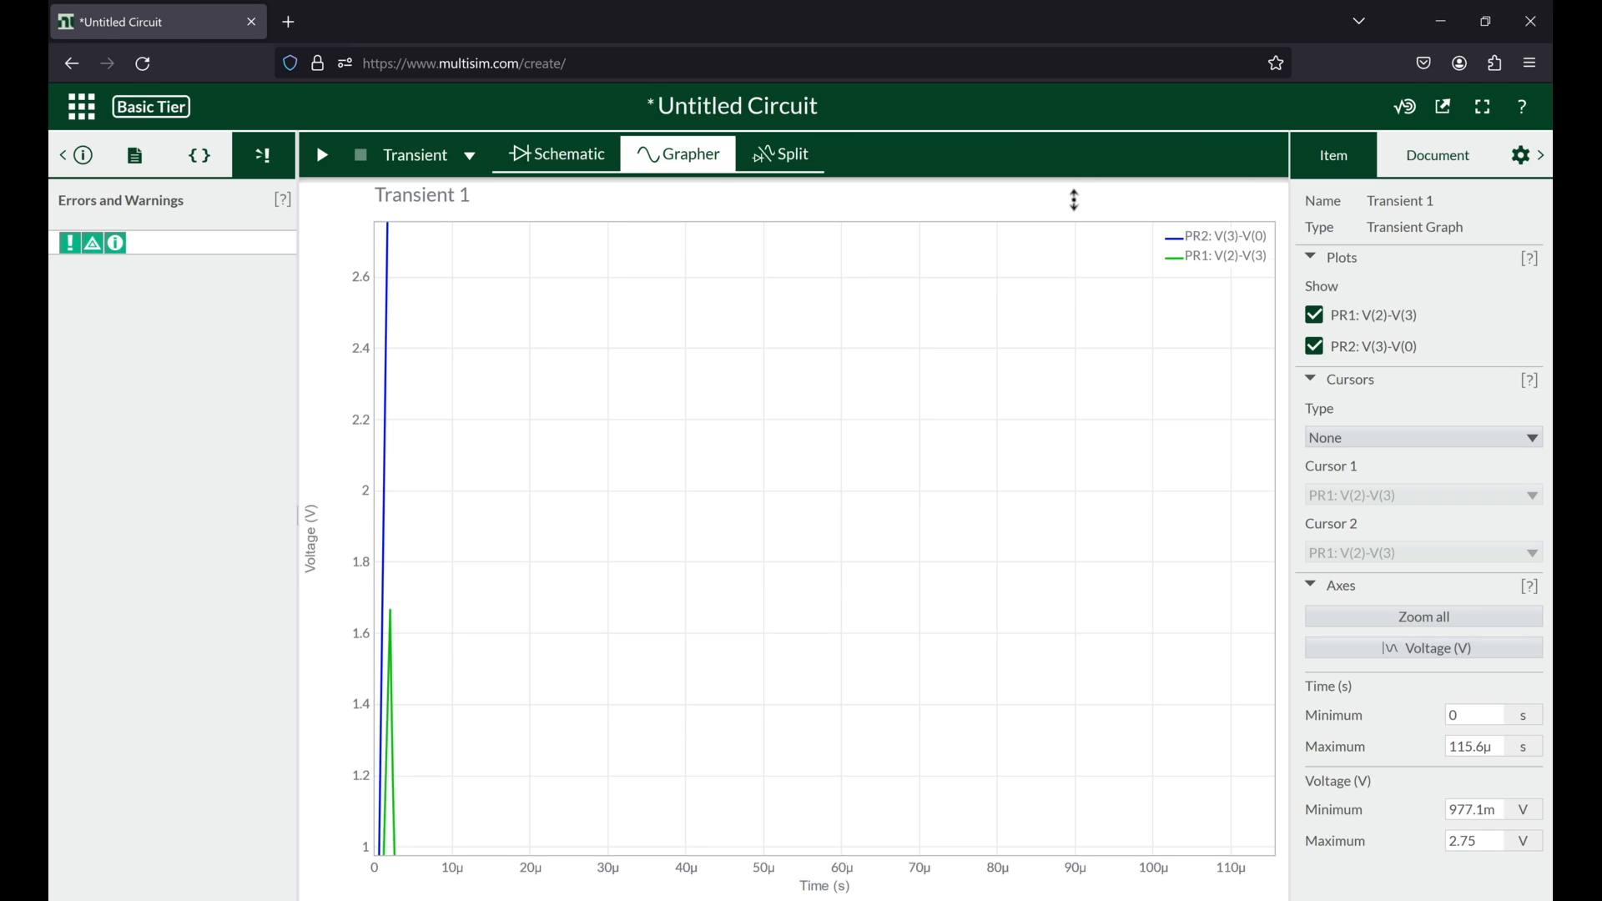
scroll(483, 543, down, 5)
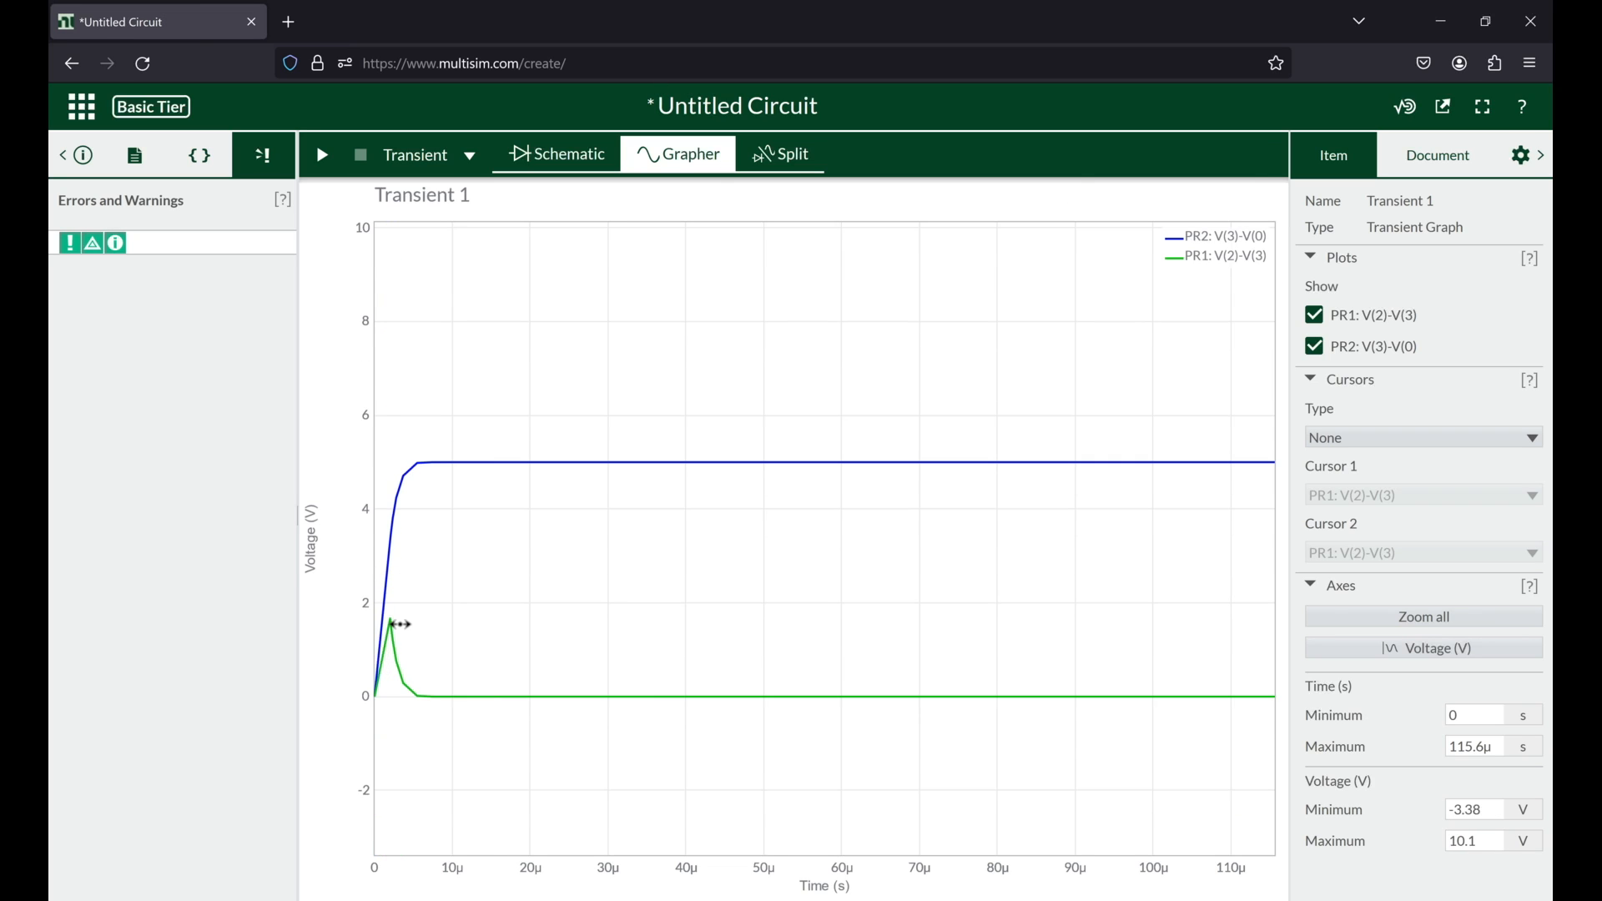
scroll(401, 625, down, 1)
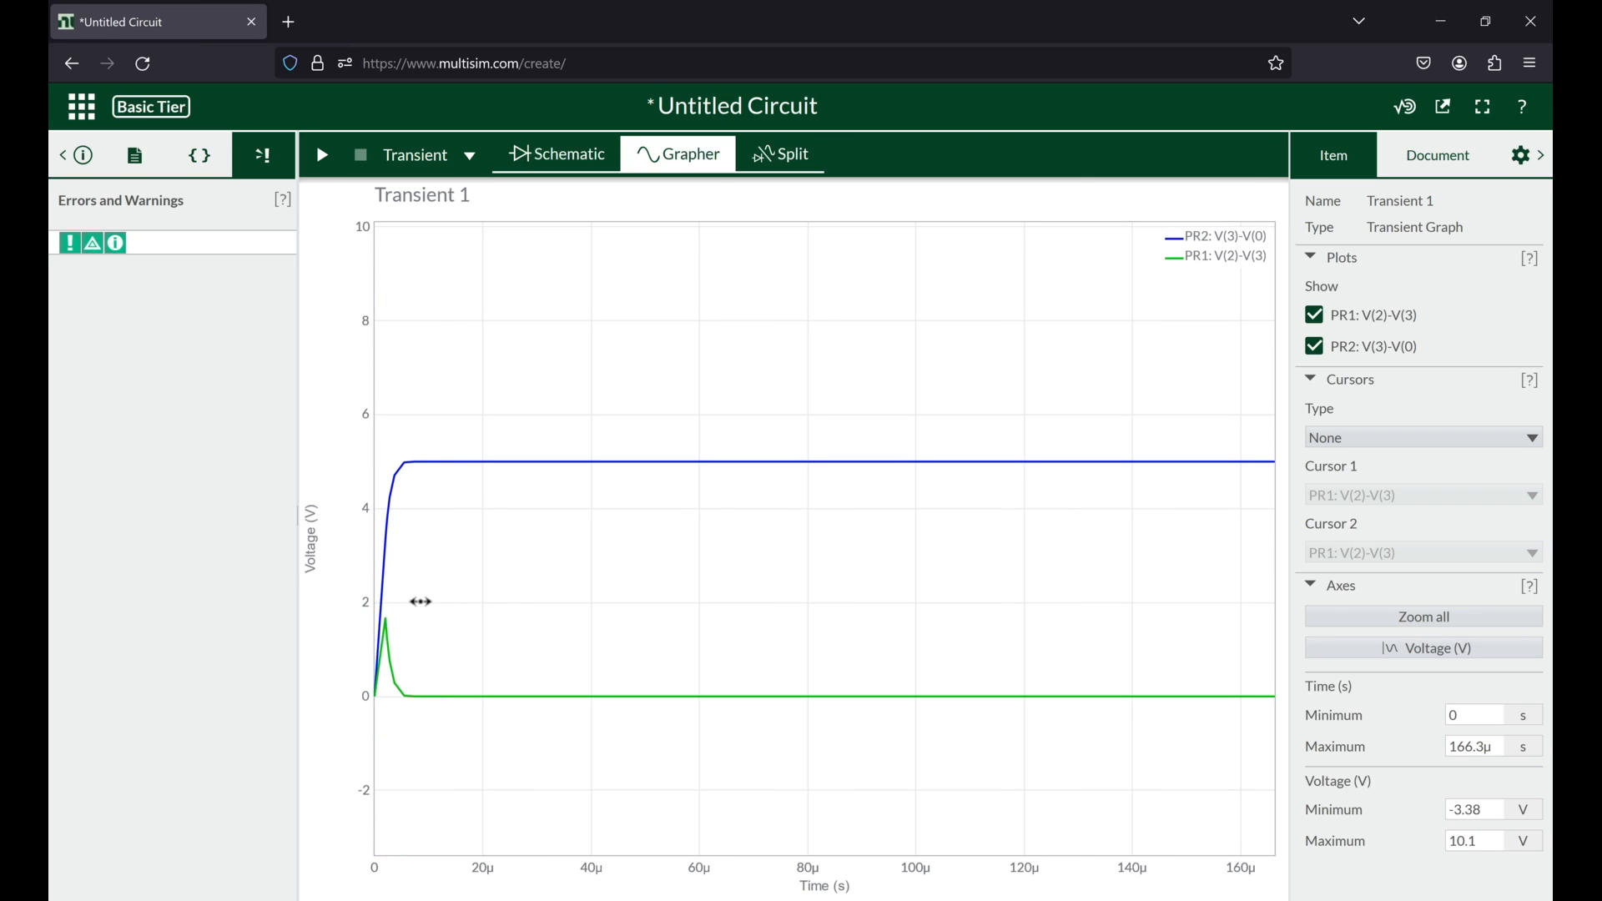
Step: Turn off the manual maximum time step and set the end time of the transient analysis to 1e-3 s
click(1417, 164)
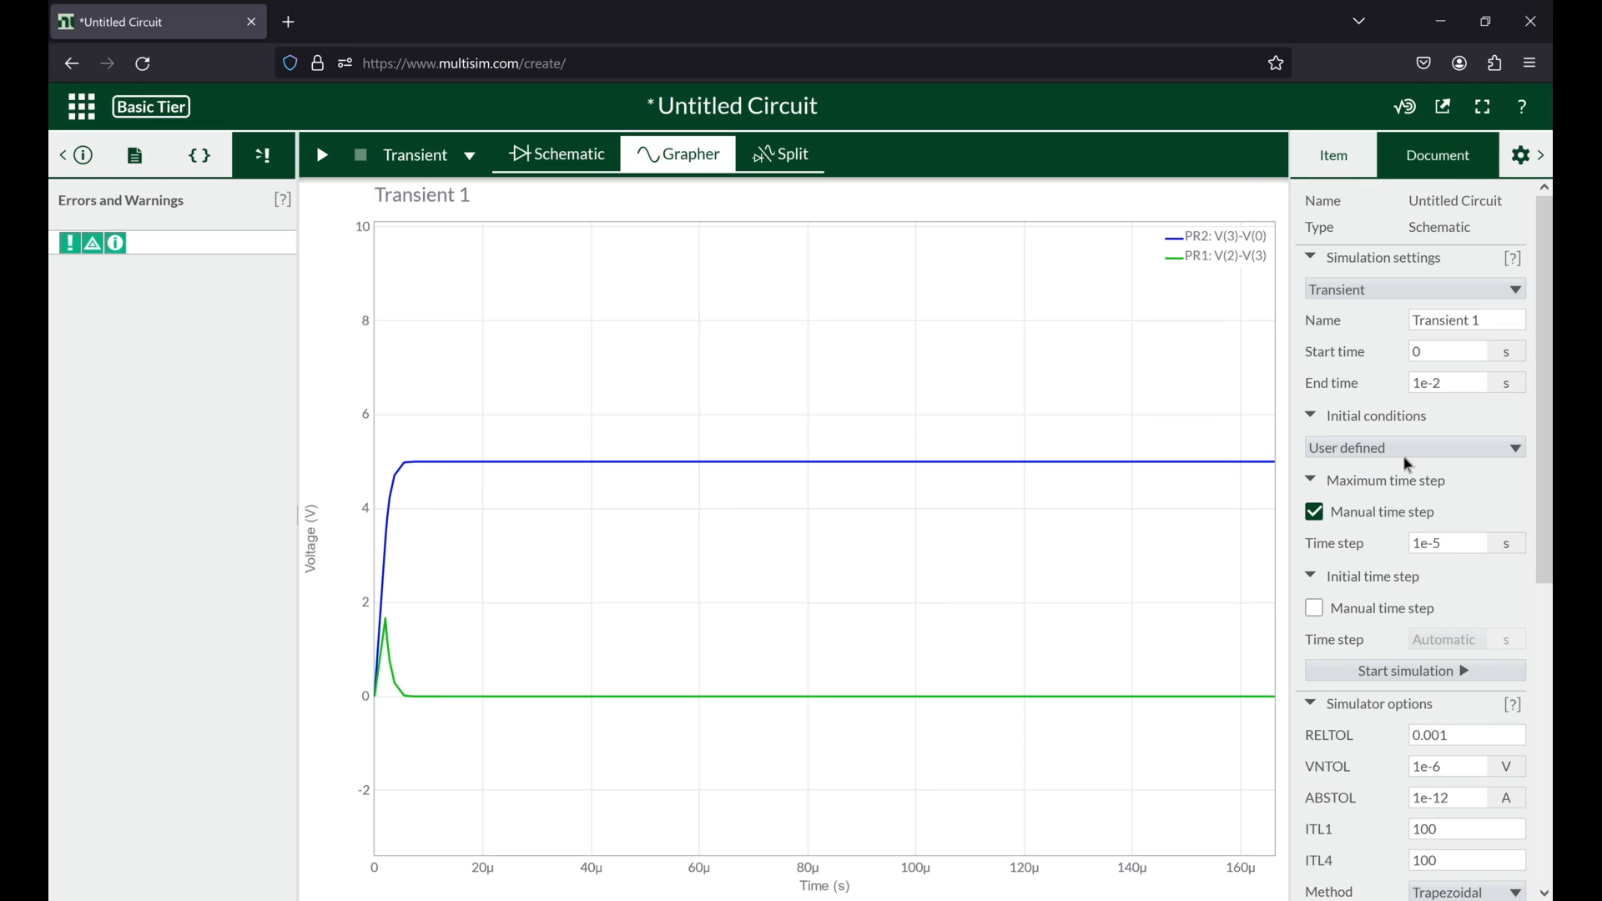
click(1317, 519)
click(1444, 383)
double_click(1437, 383)
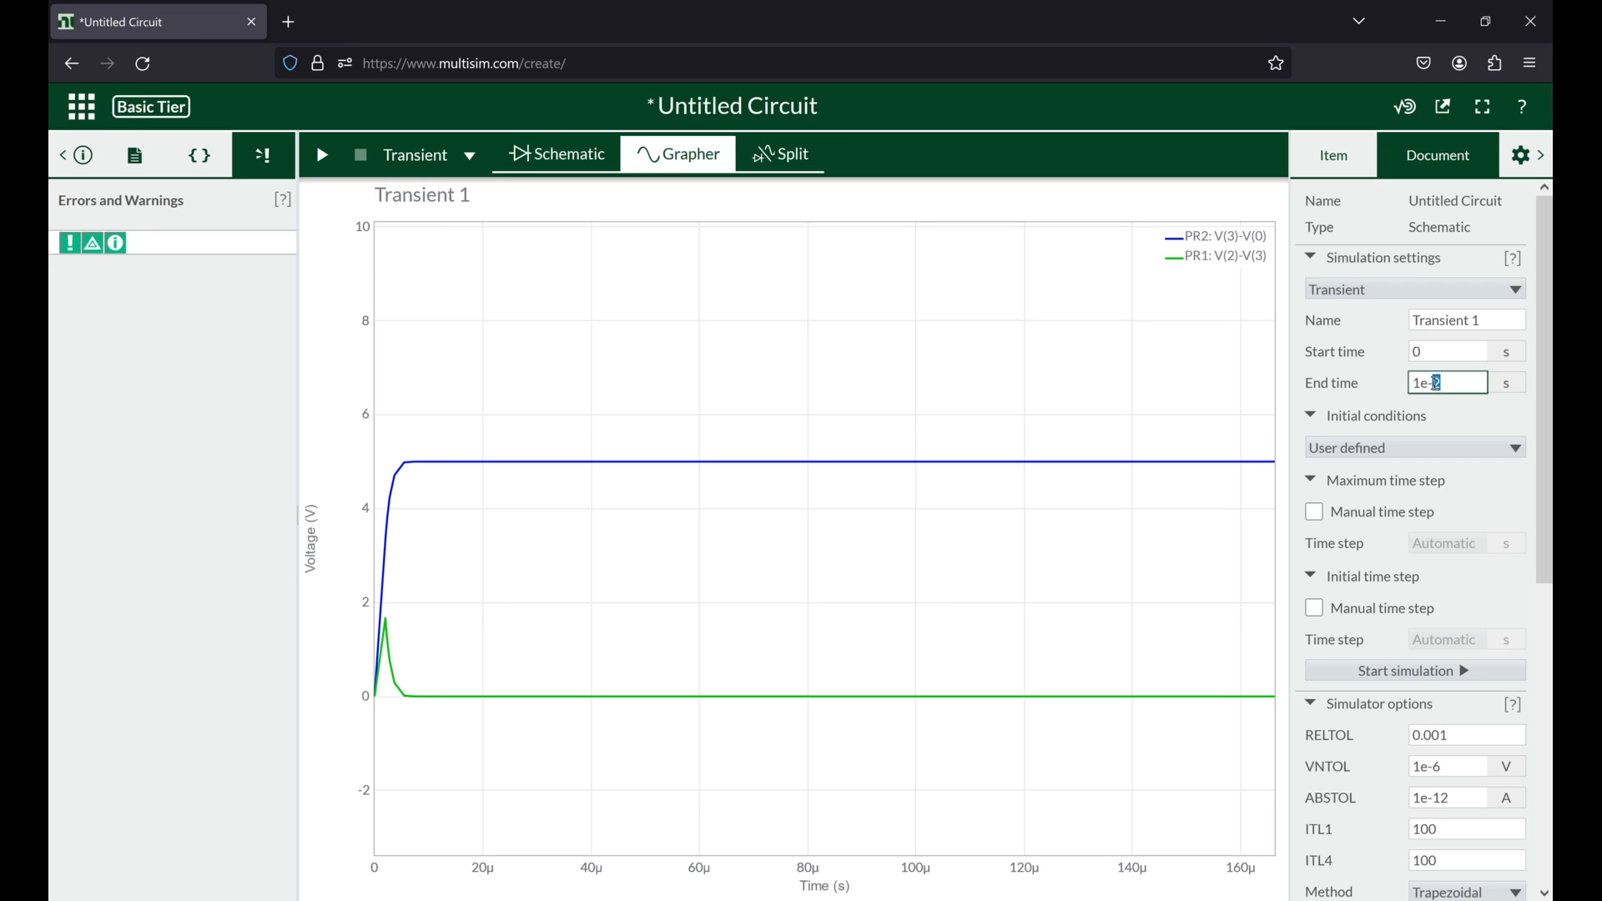
text(3)
double_click(1446, 385)
text(3)
Step: Run the transient simulation with the shorter end time and show about the first 35 µs of both voltage curves
click(322, 161)
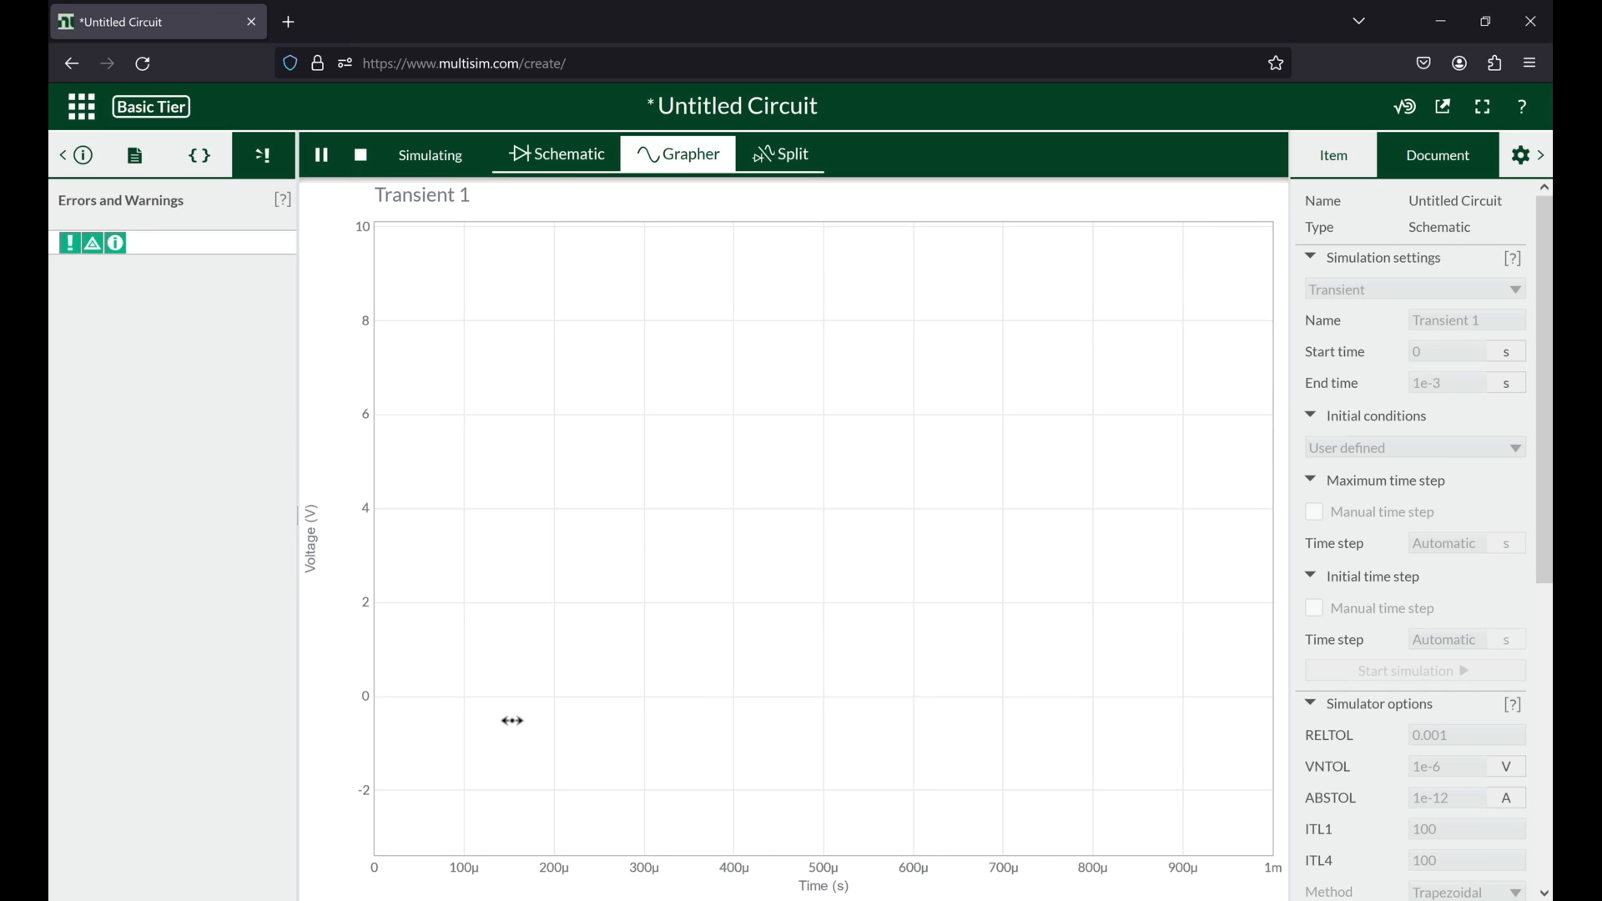
scroll(400, 579, up, 10)
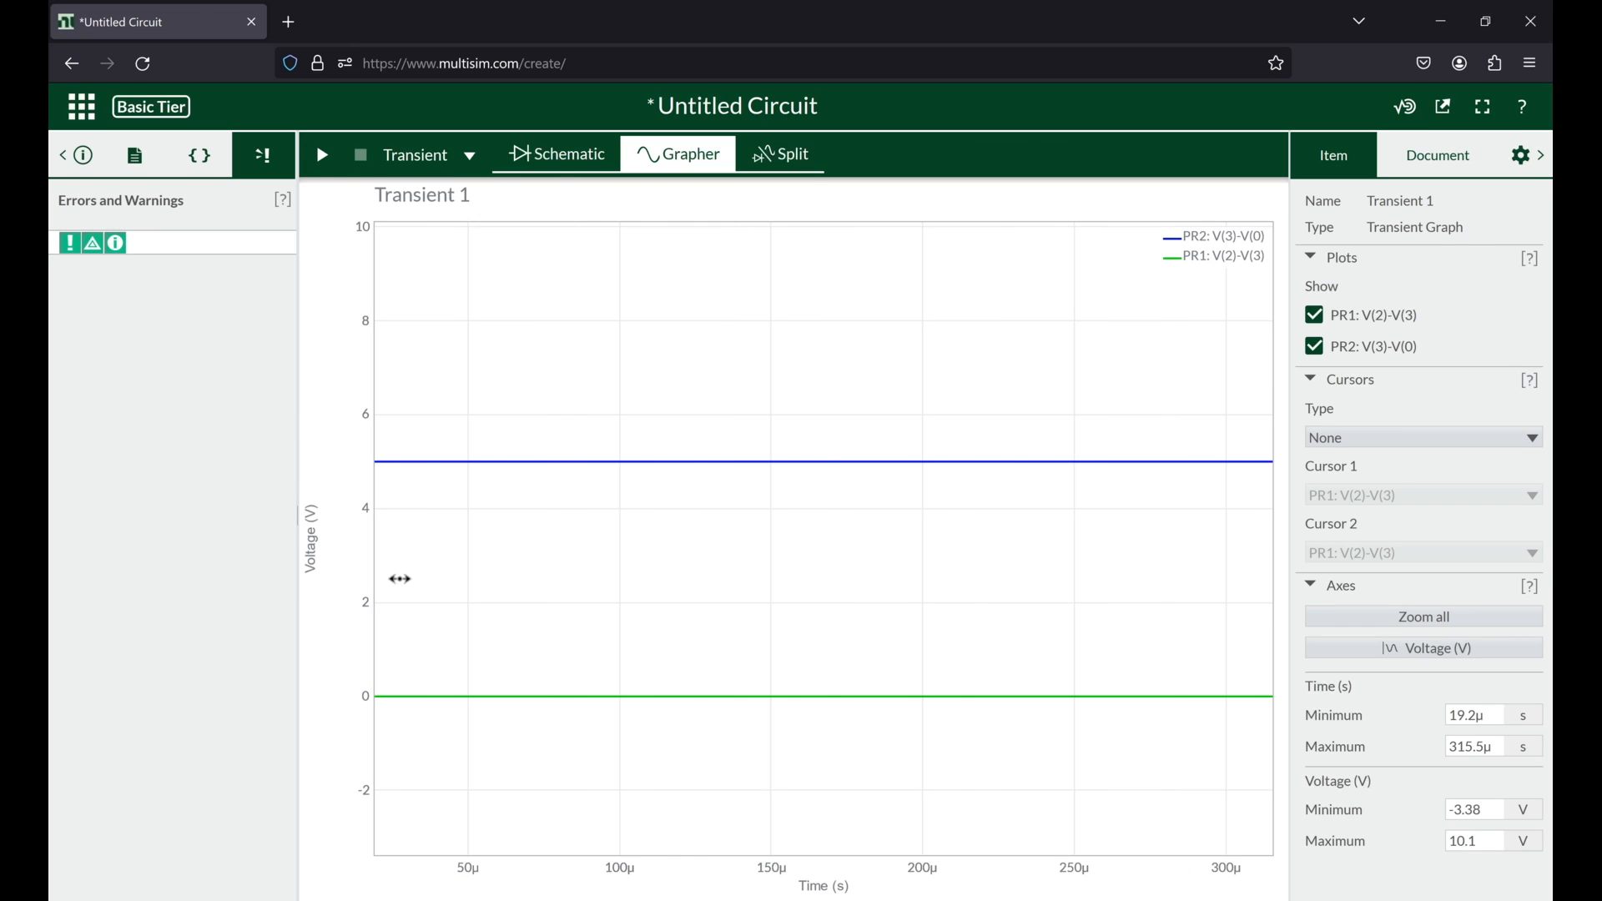
drag(981, 575, 1243, 584)
scroll(415, 632, up, 3)
scroll(787, 611, up, 1)
drag(787, 612, 862, 614)
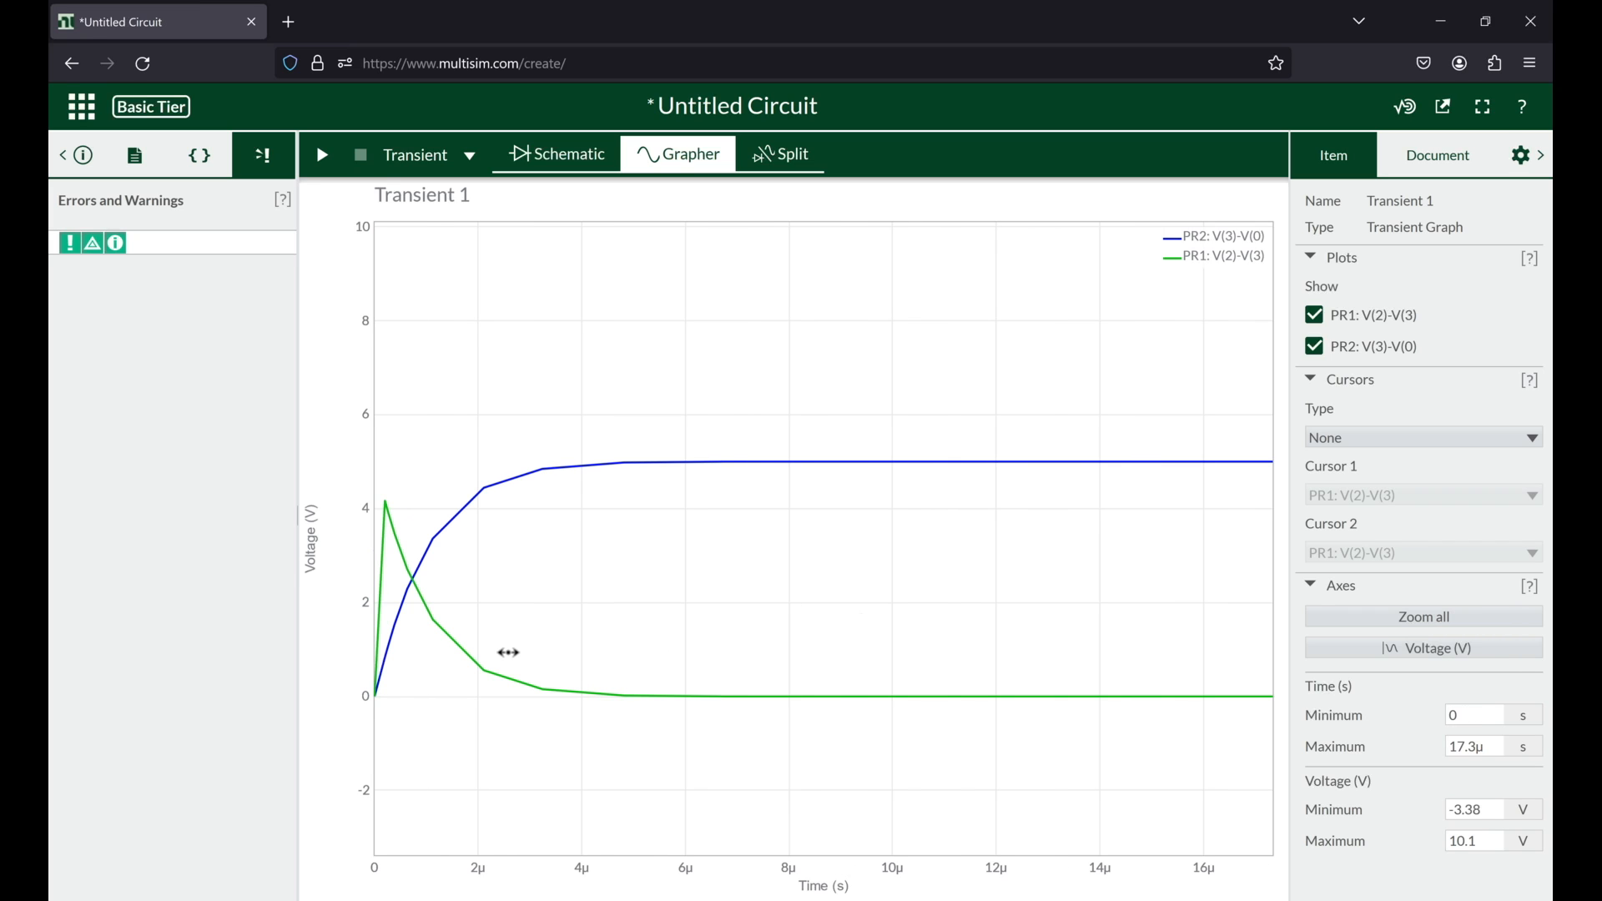
scroll(508, 652, down, 2)
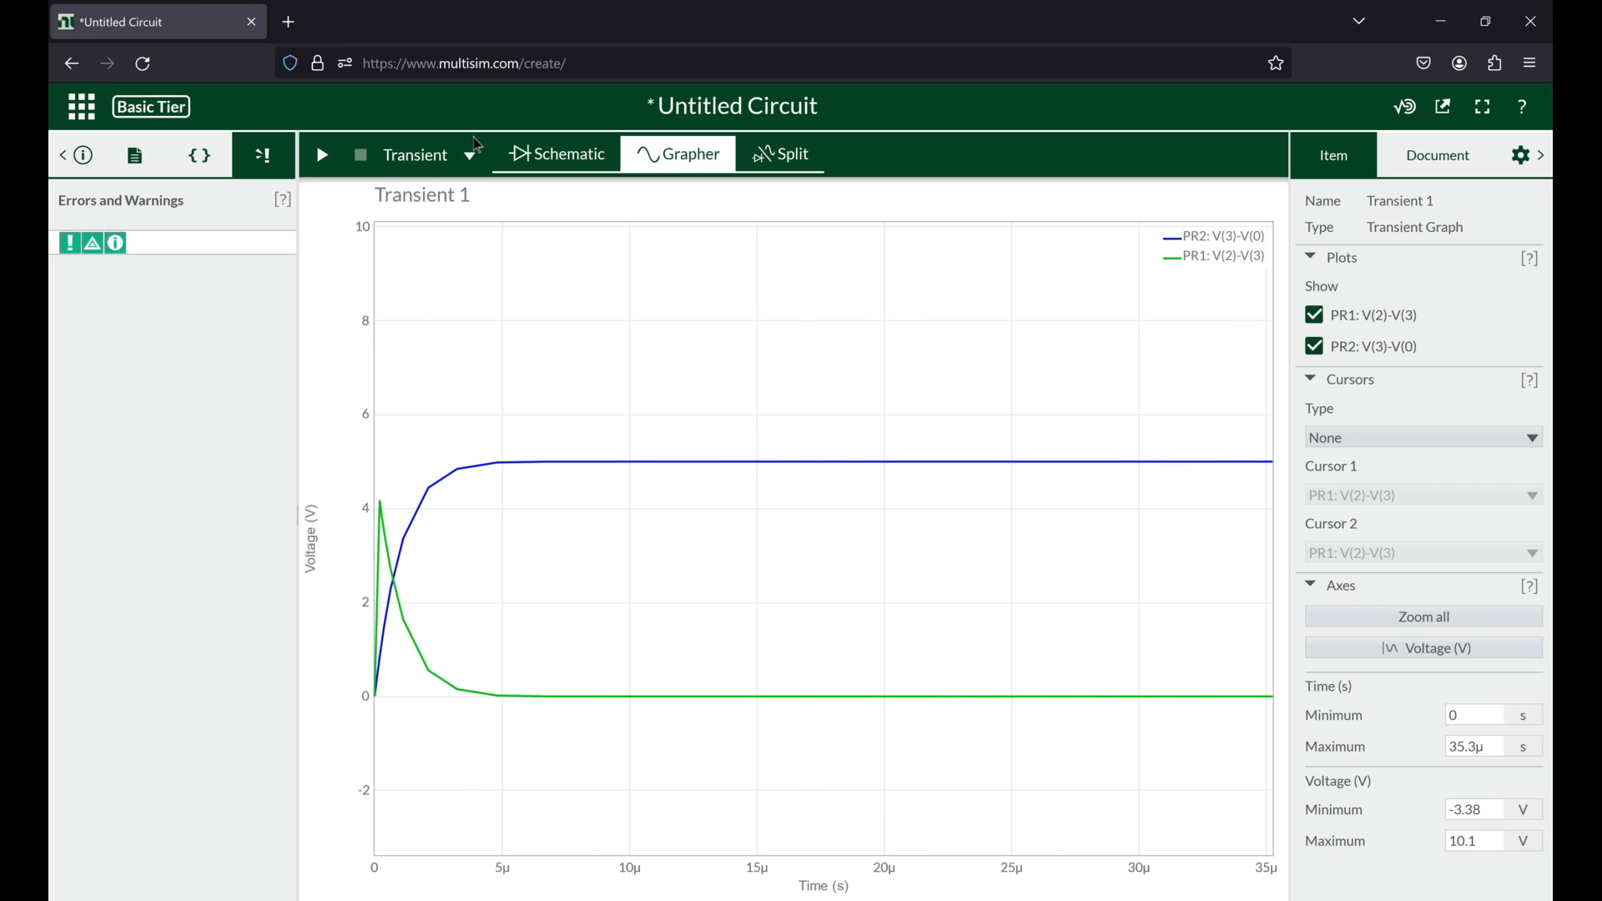
Step: Change the analysis type to DC Op, run the simulation, and view the resulting table of probe voltages
click(573, 161)
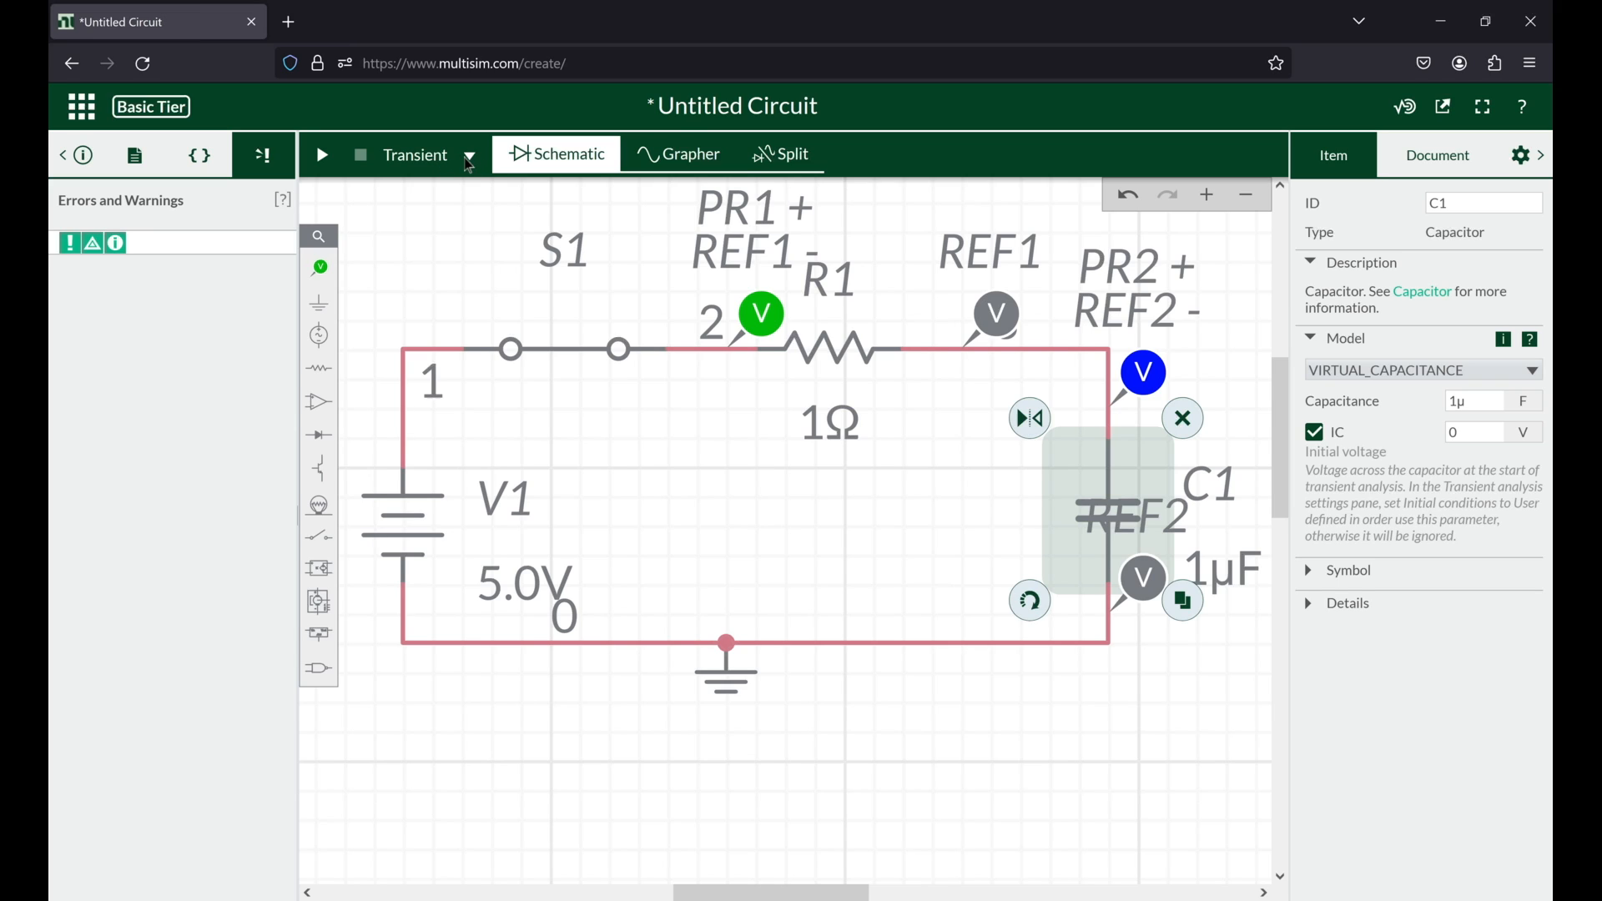
click(470, 160)
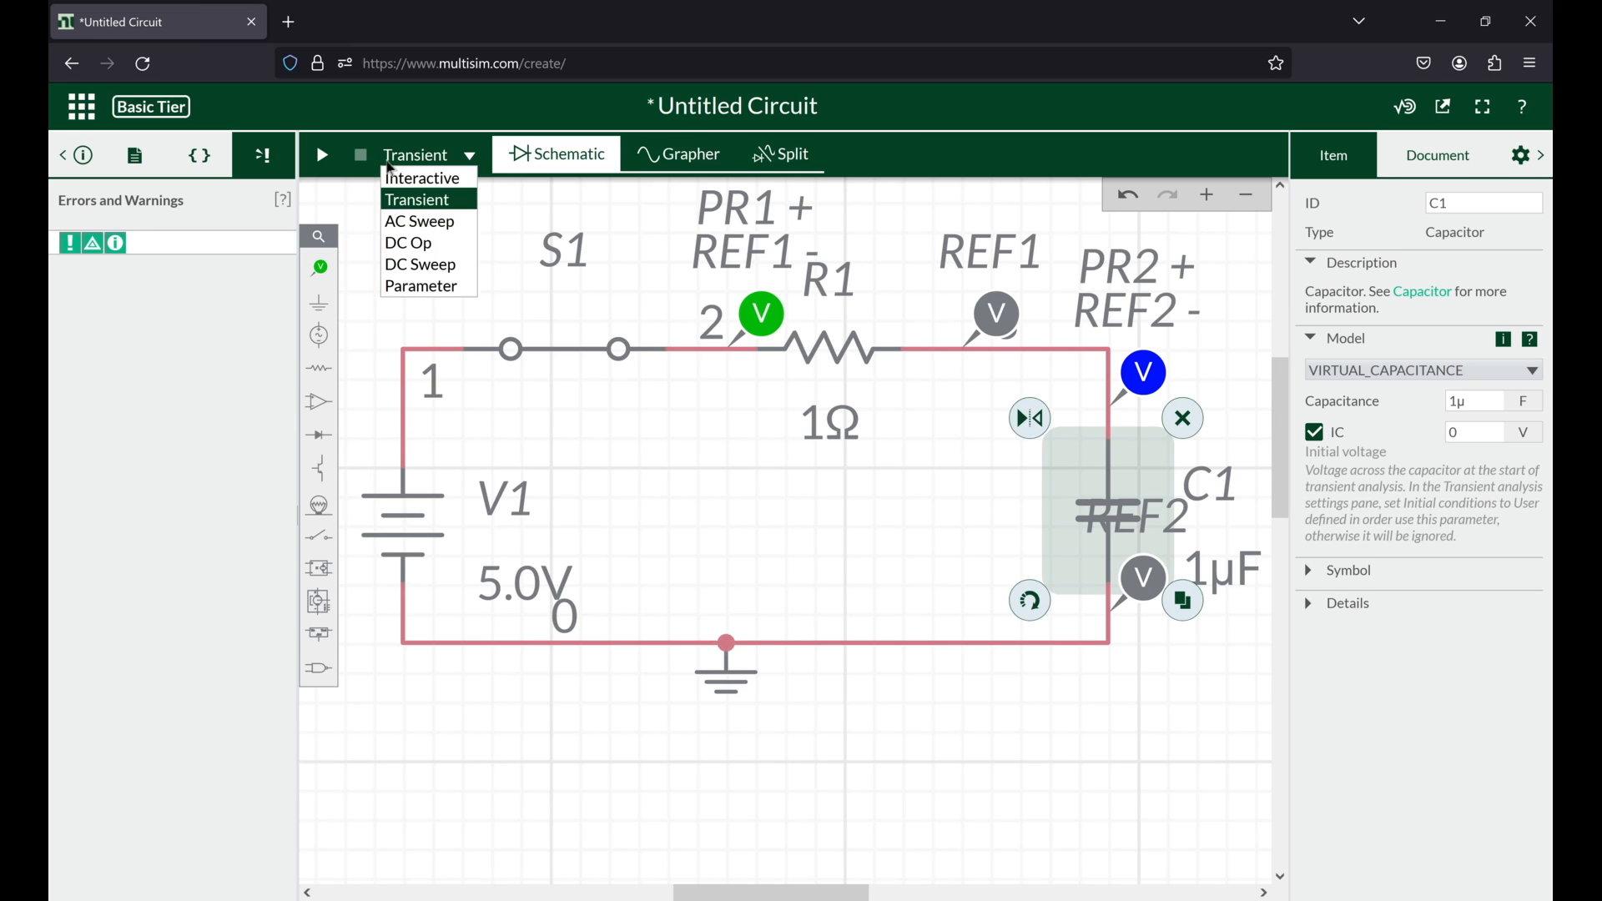
click(452, 244)
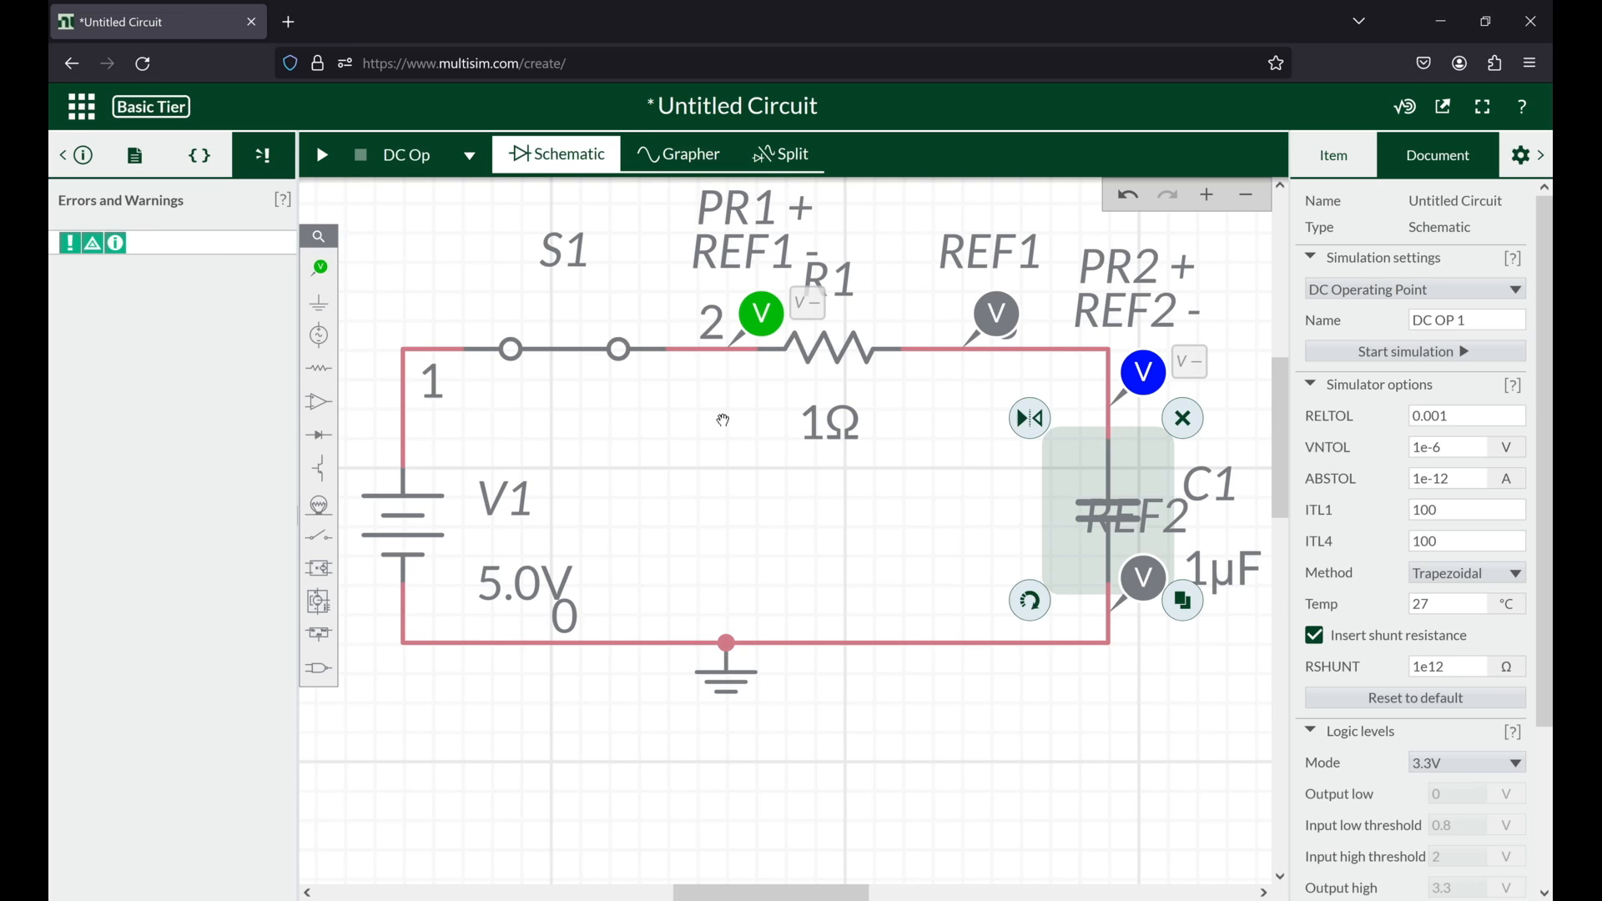
click(541, 454)
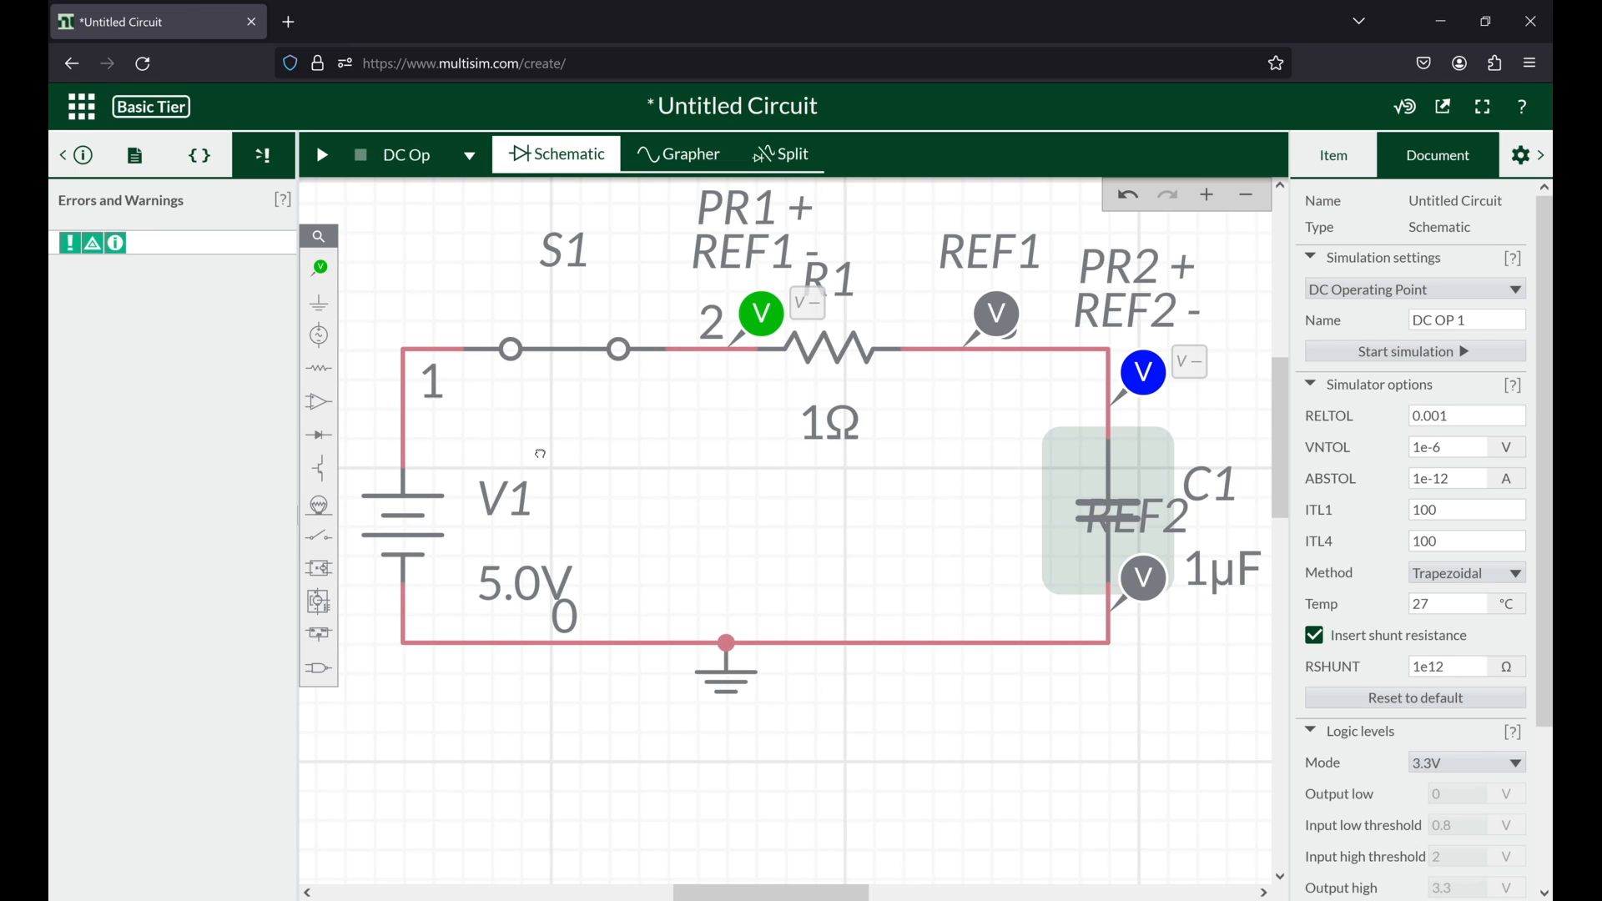
drag(541, 454, 369, 440)
drag(628, 463, 673, 482)
drag(599, 306, 667, 301)
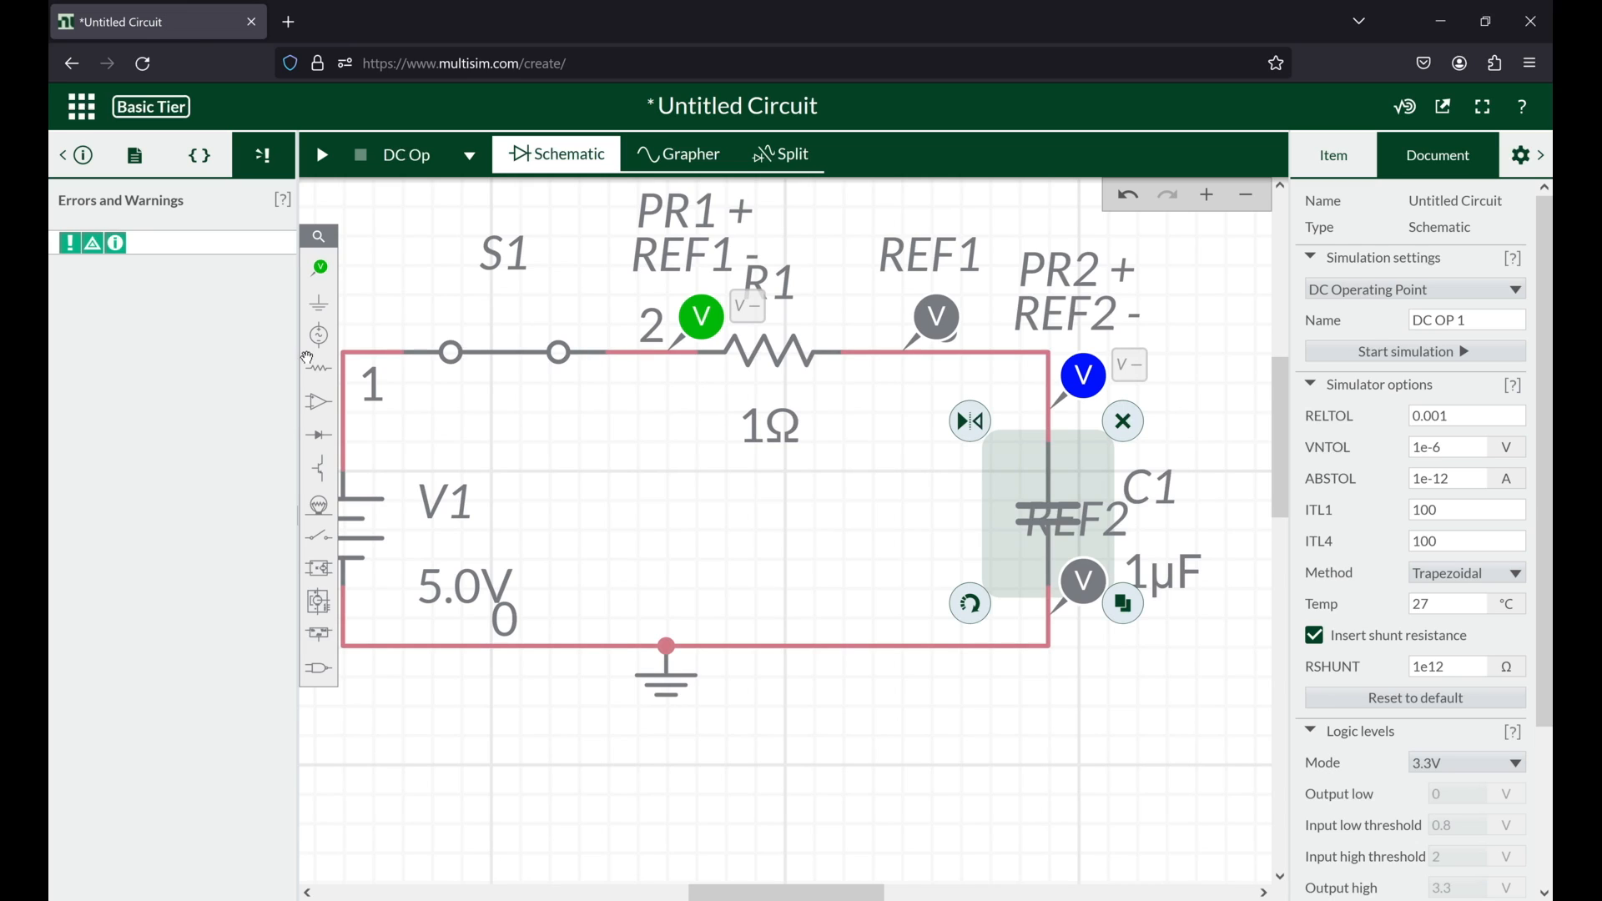
click(1470, 354)
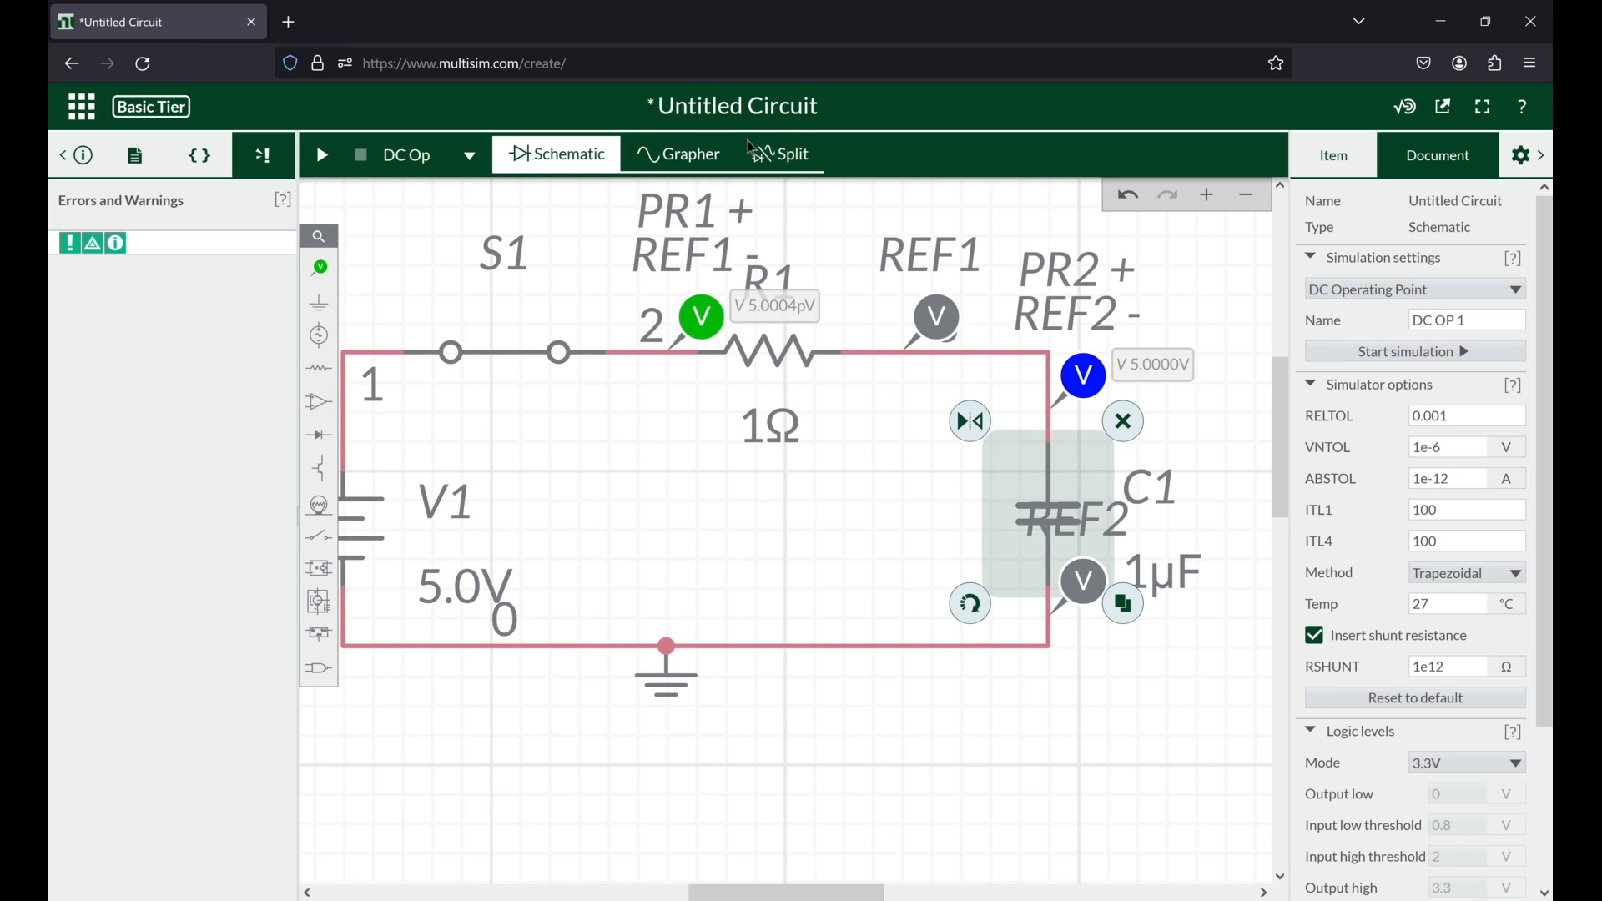
click(719, 164)
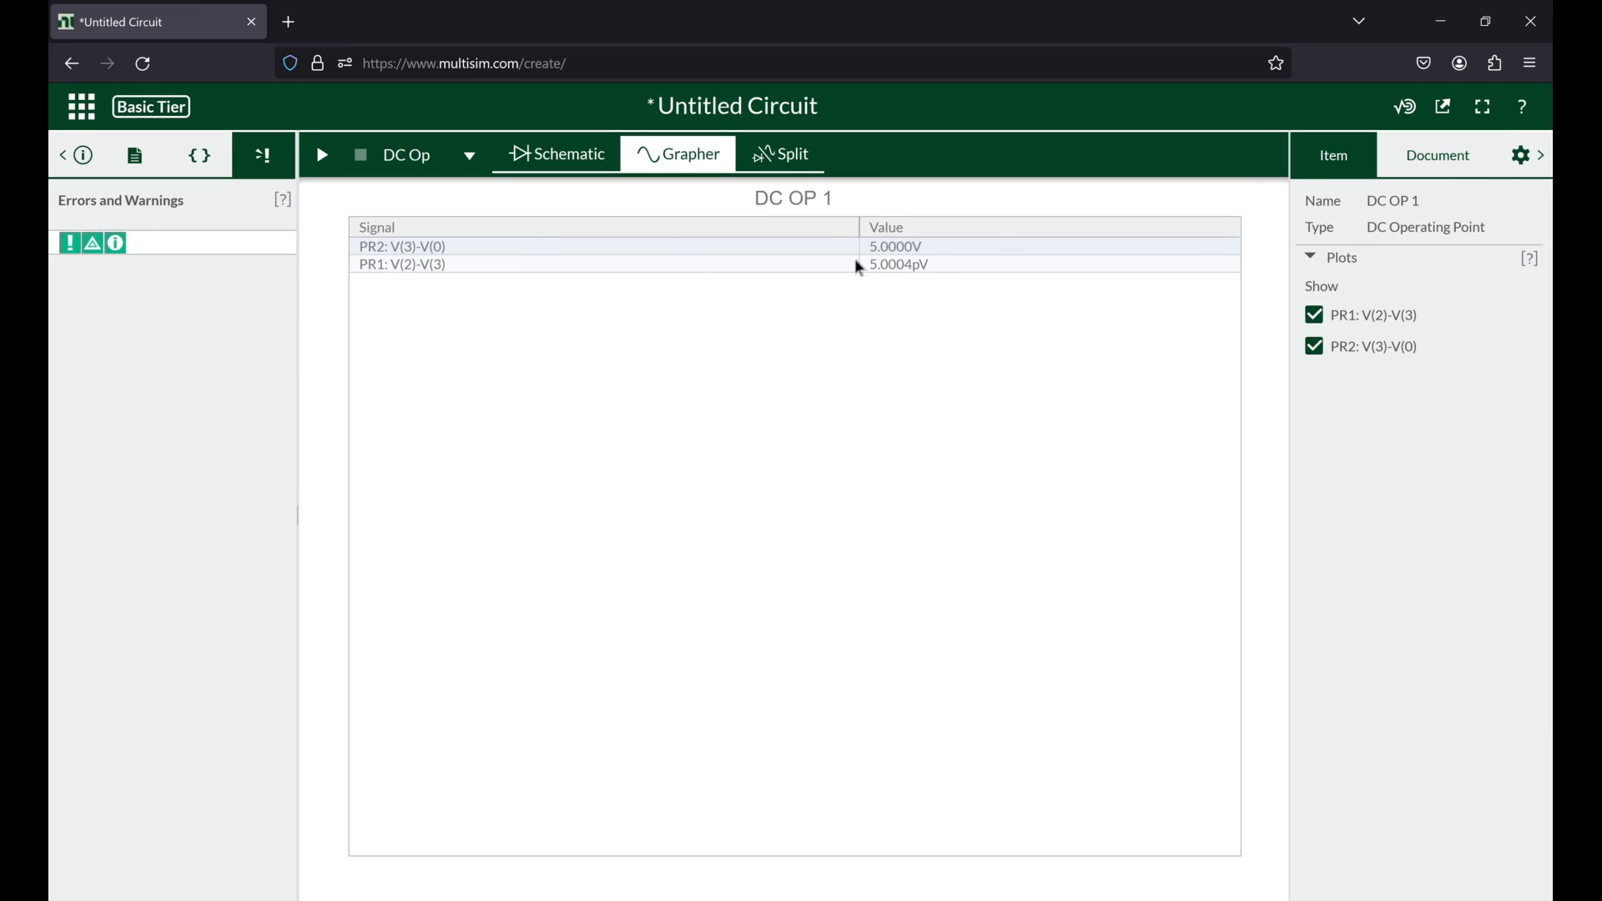
Step: Return to the schematic, change the analysis type to DC Sweep, and check that V1 is the sweep source
click(565, 172)
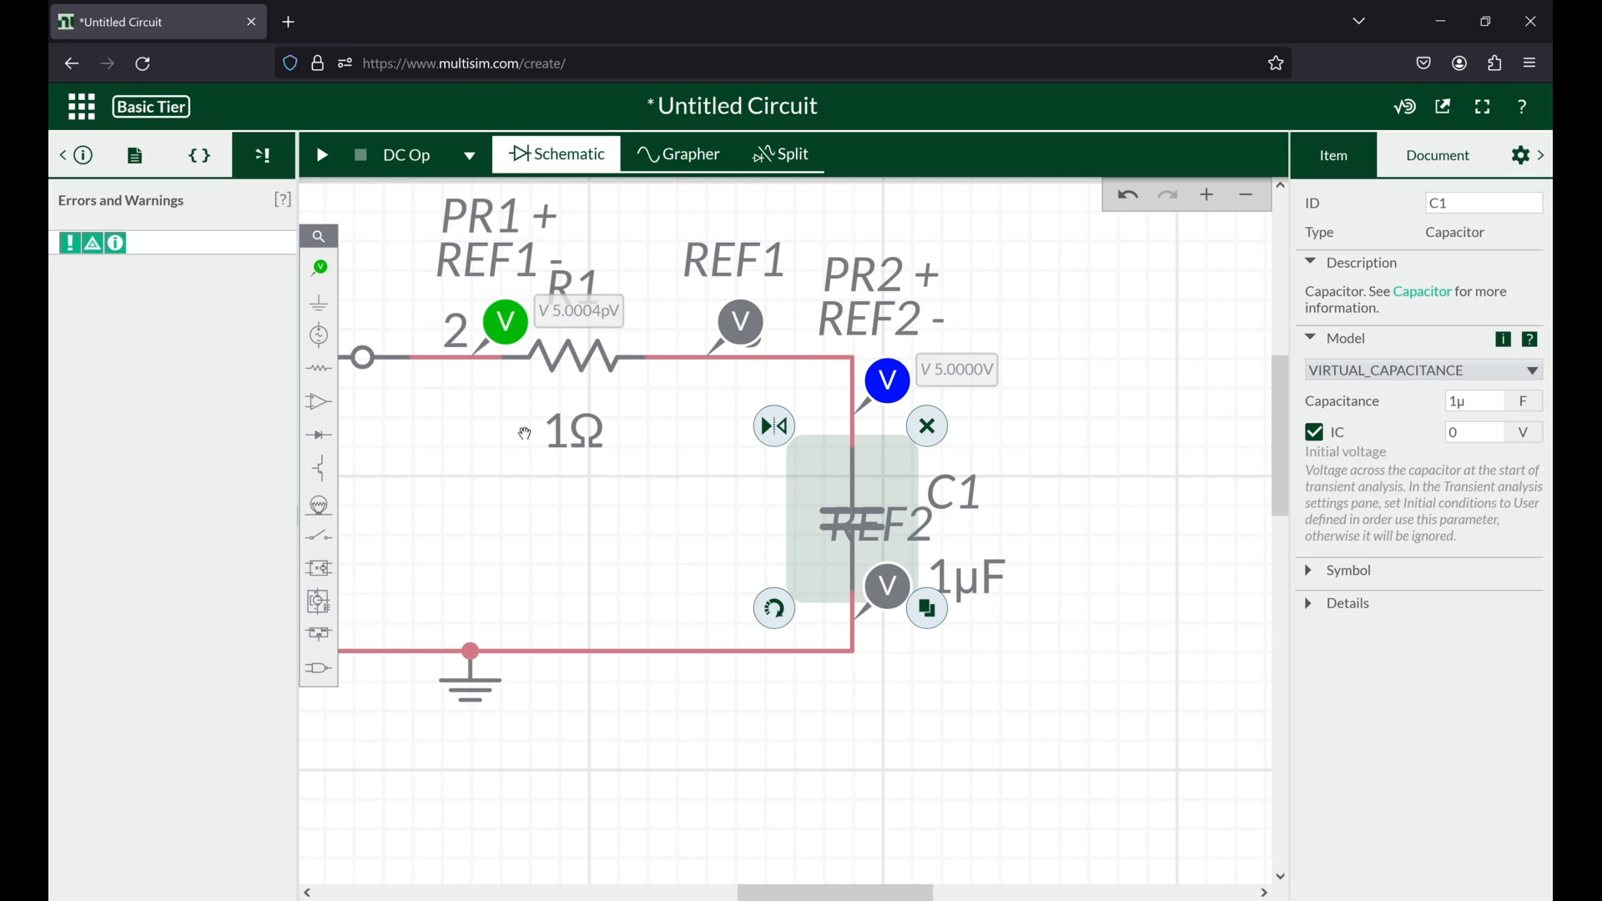
scroll(760, 481, left, 1)
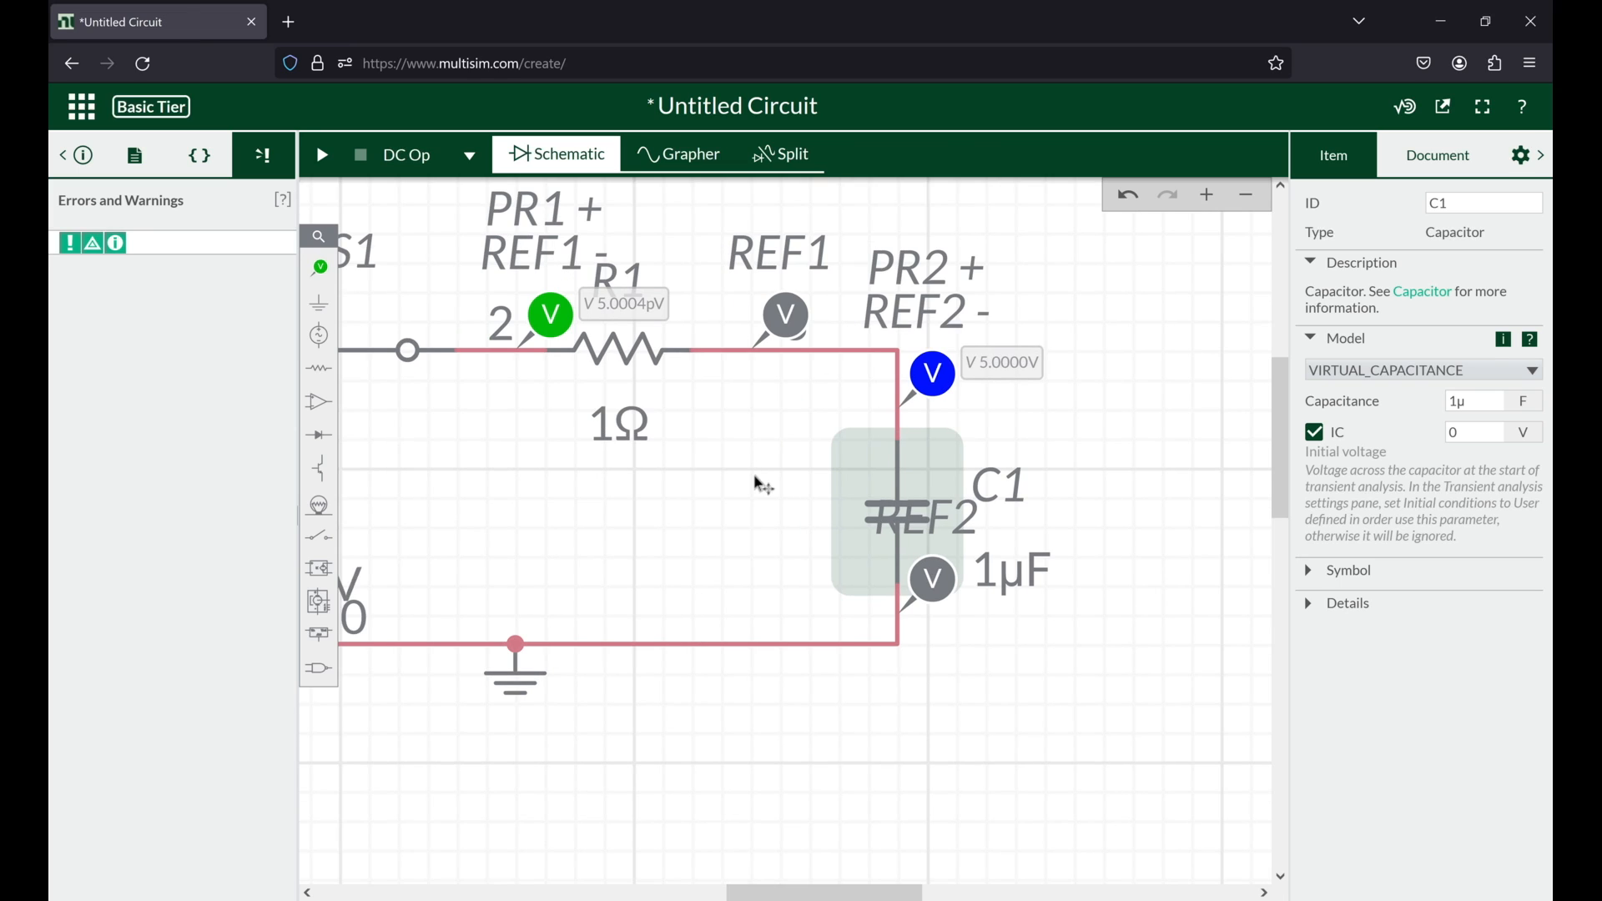
scroll(760, 482, left, 5)
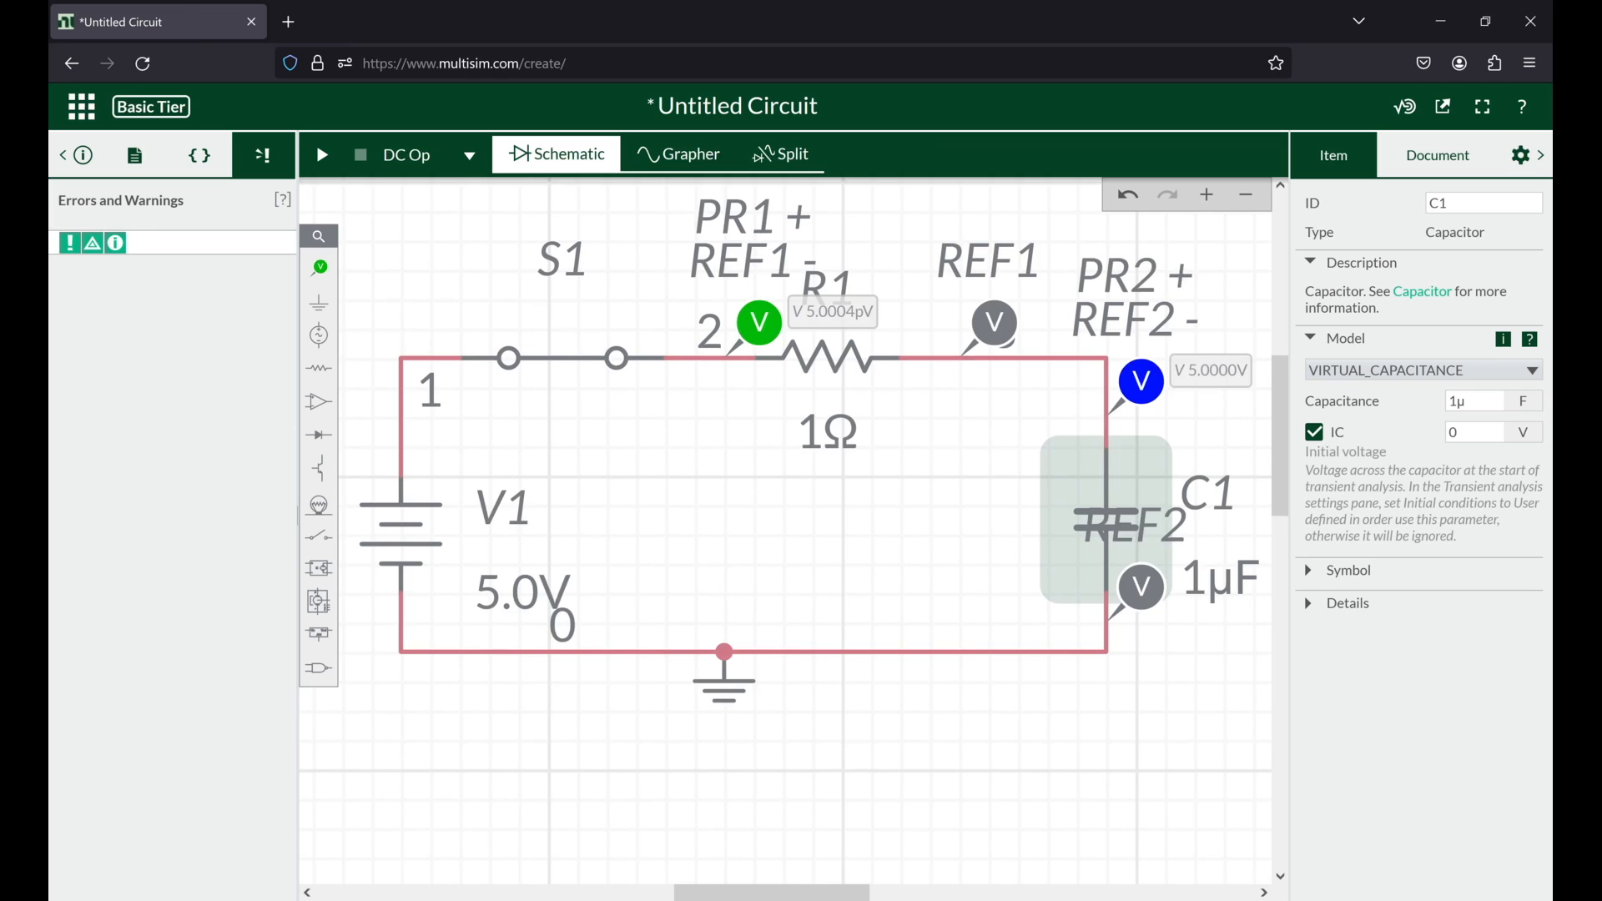
click(470, 156)
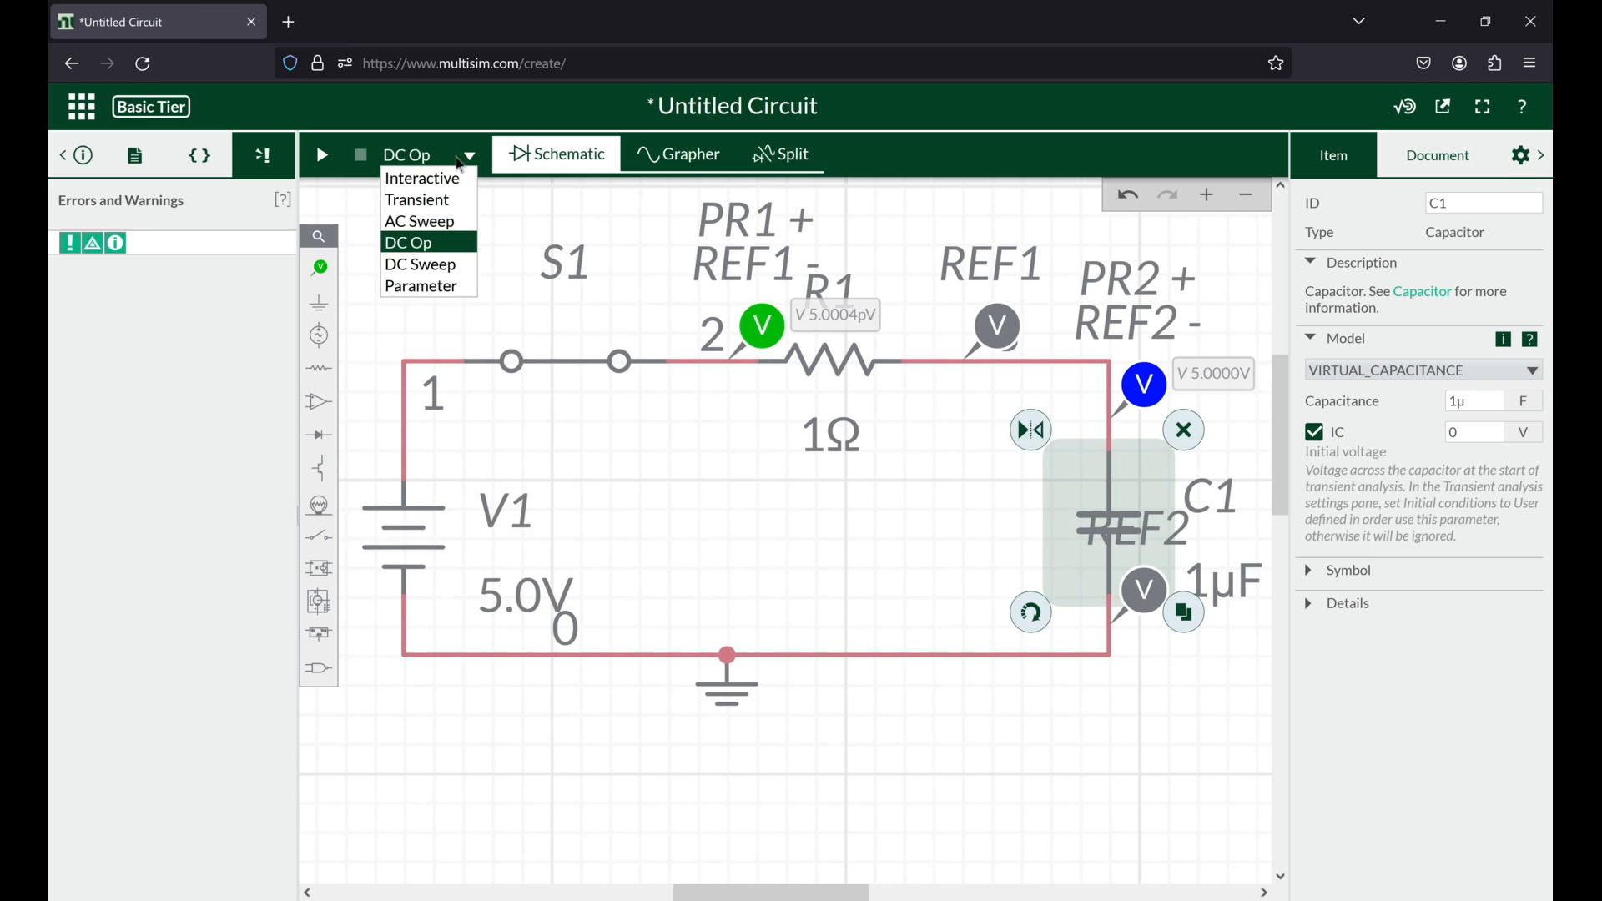
click(450, 266)
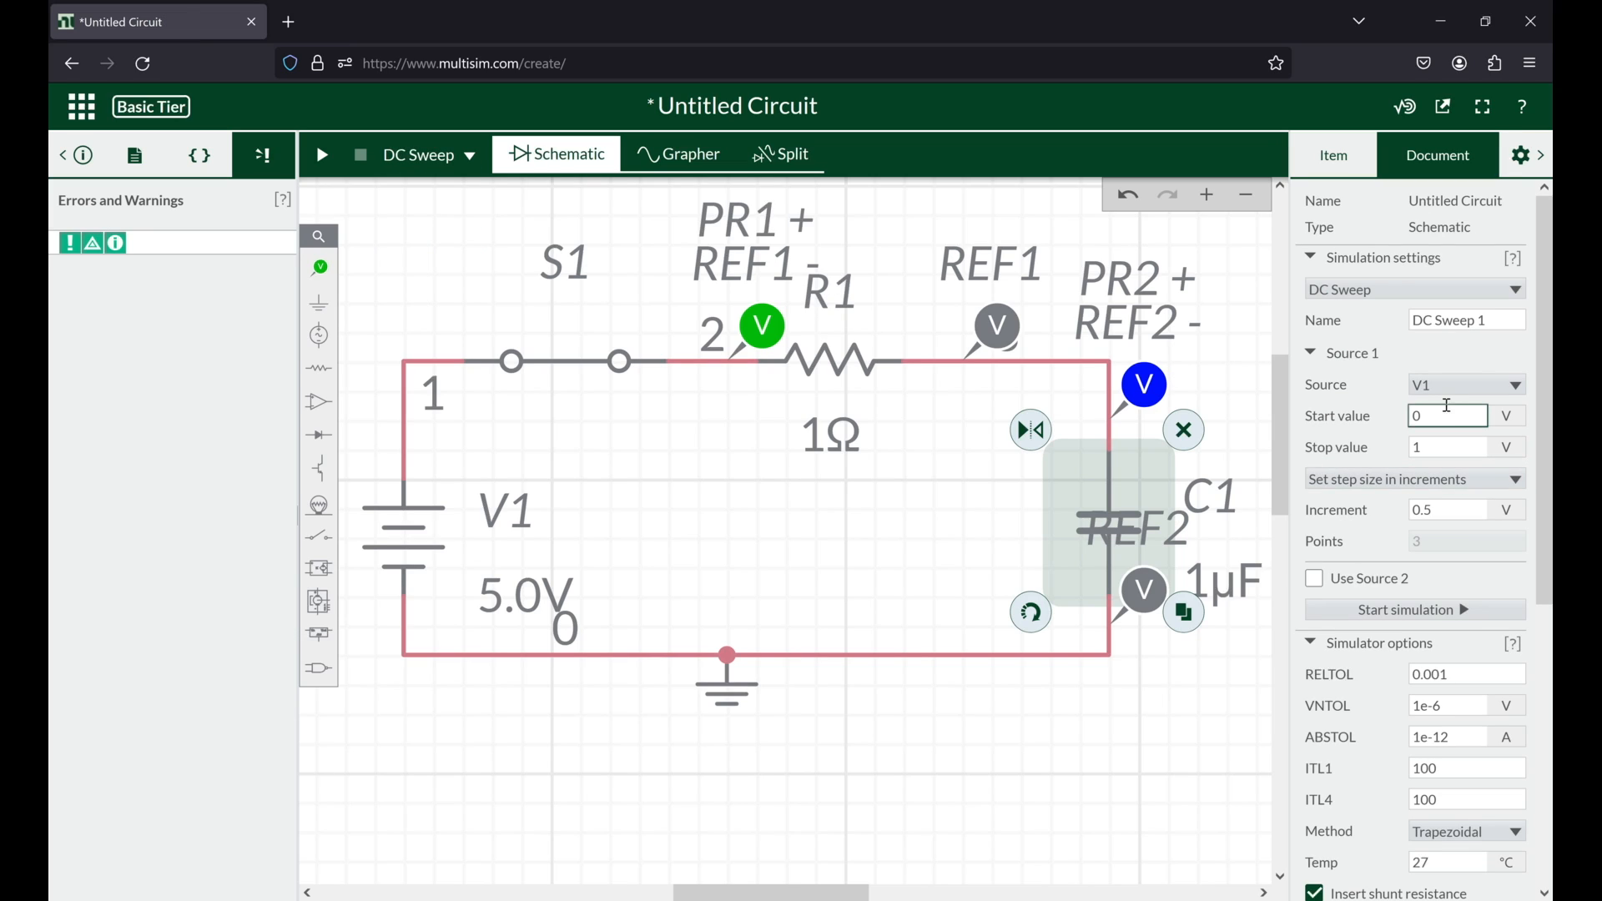
click(1473, 386)
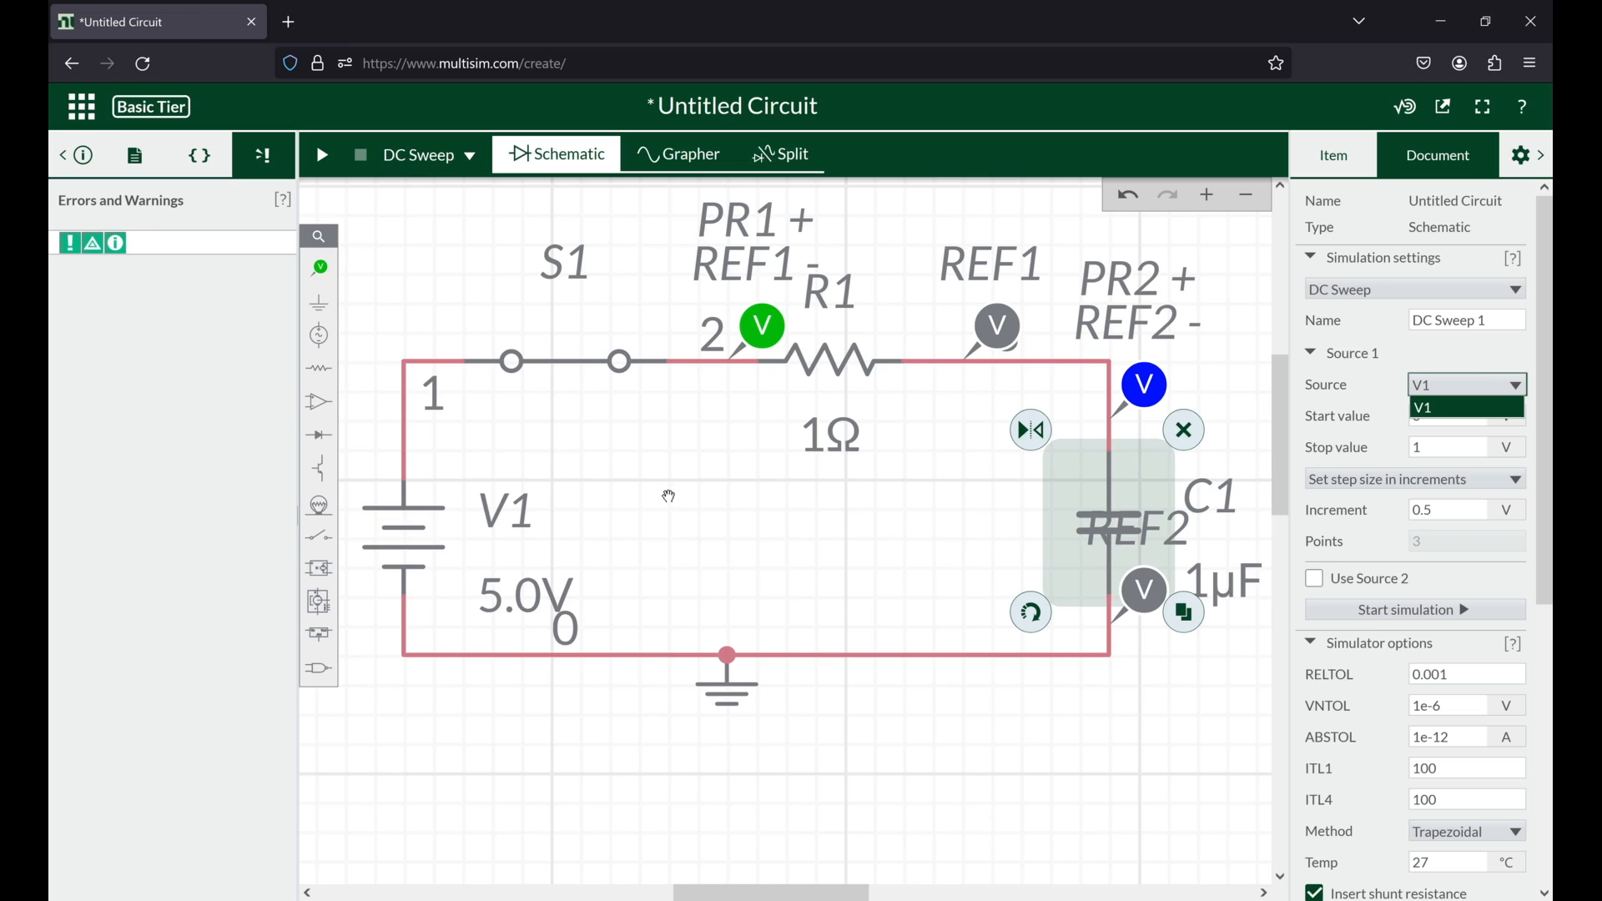
click(584, 510)
Step: Set the sweep's stop value to 5 V with a start value of 0 V, run the DC sweep, and return to the schematic
double_click(1437, 427)
click(1436, 426)
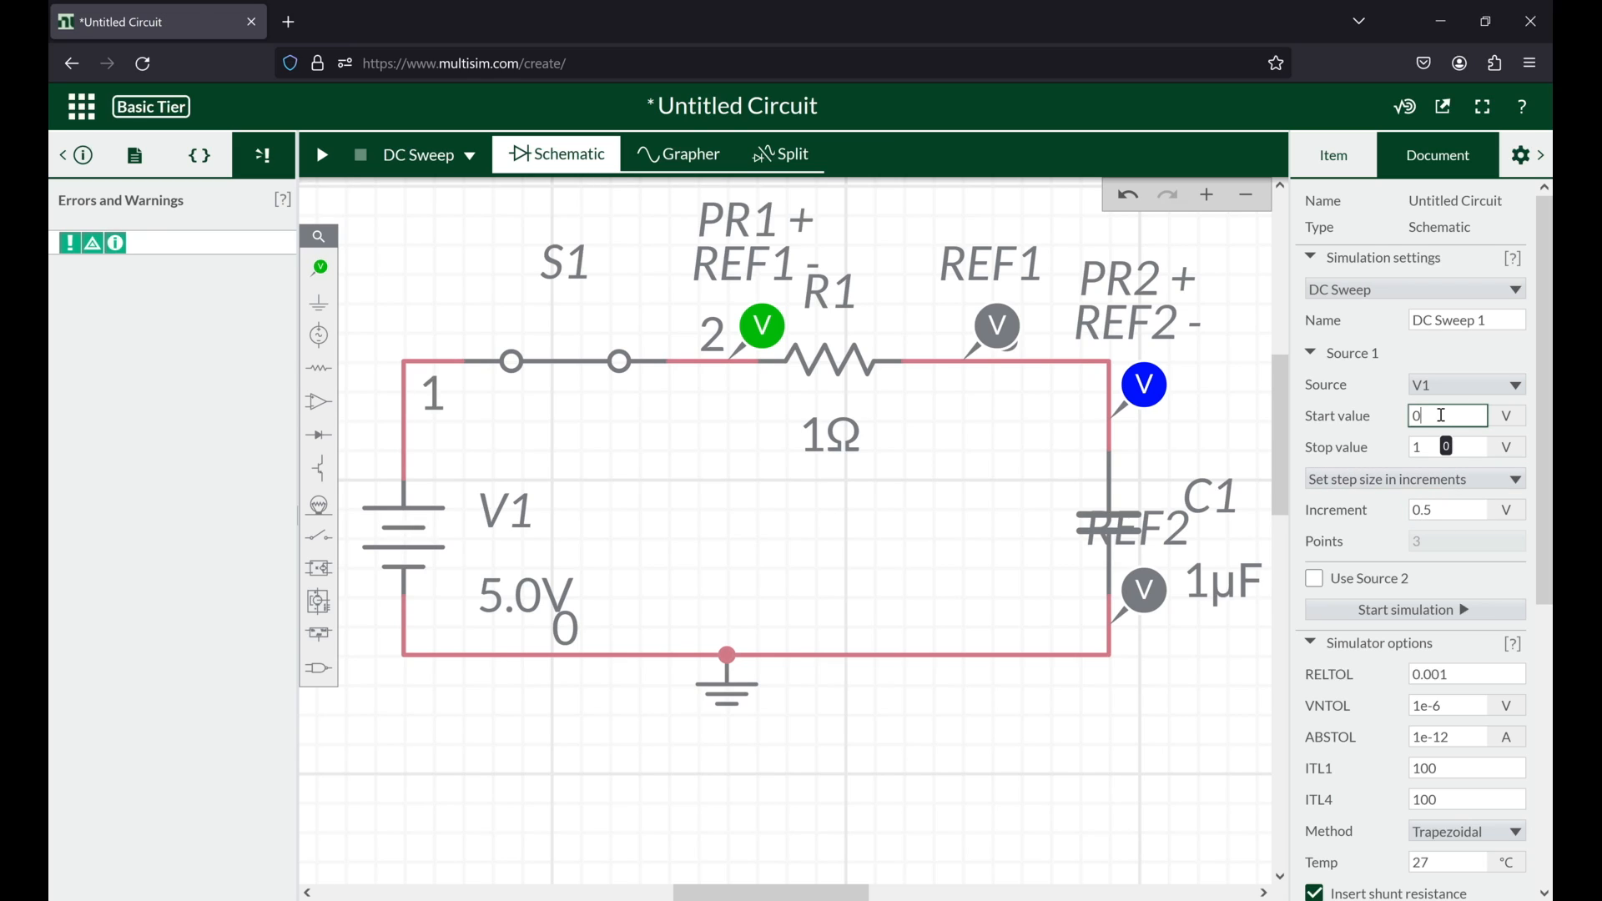
key(Tab)
key(BackSpace)
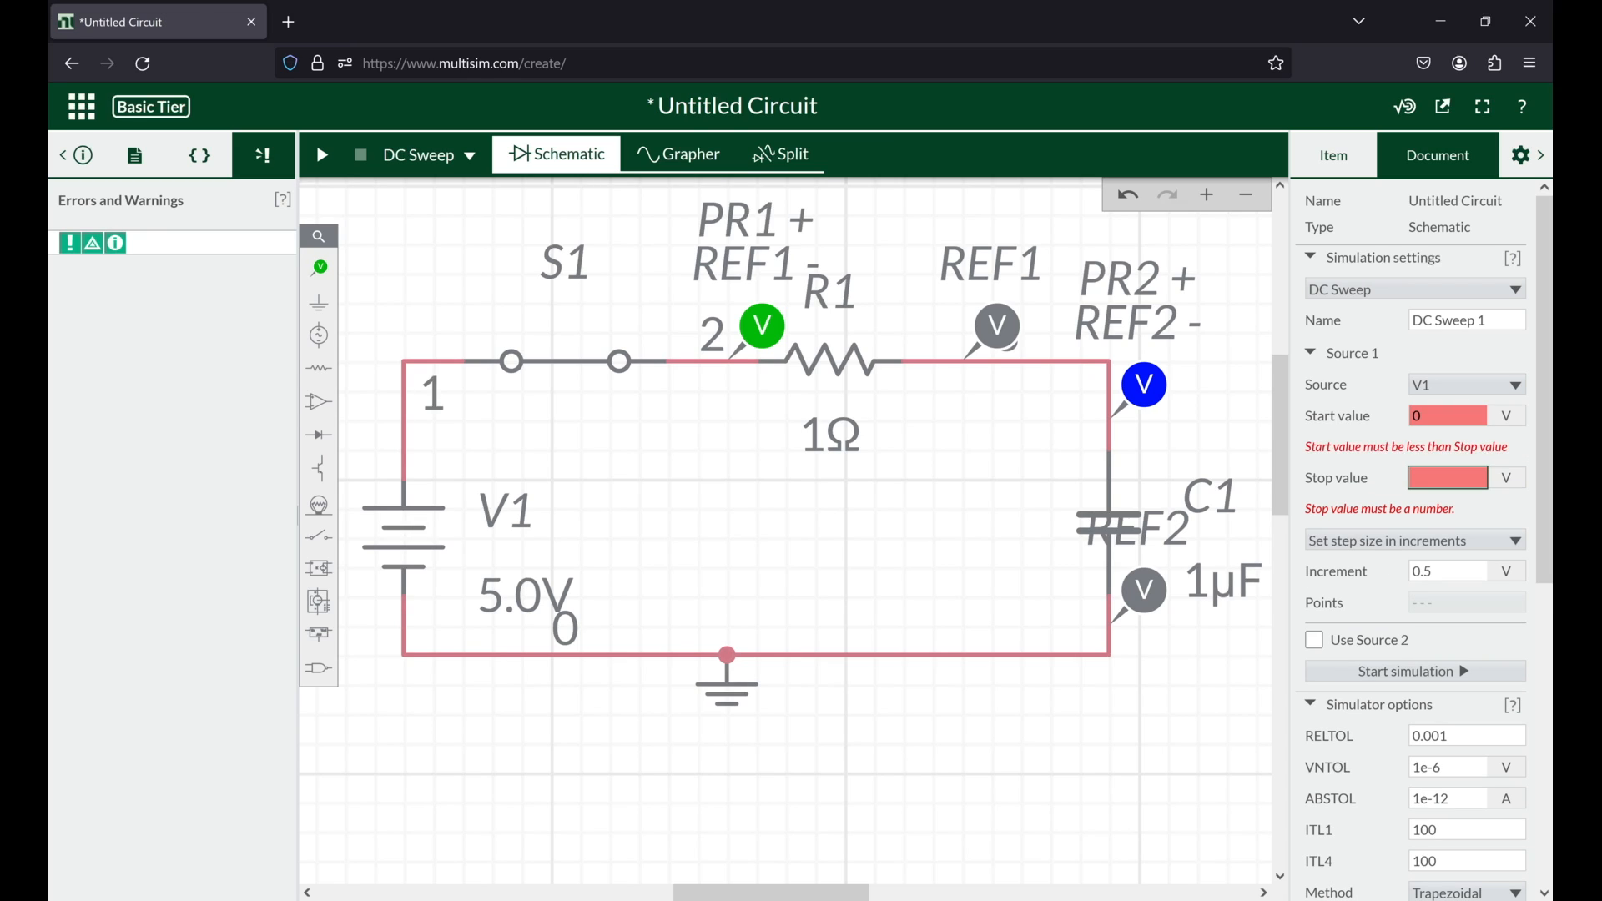
text(5)
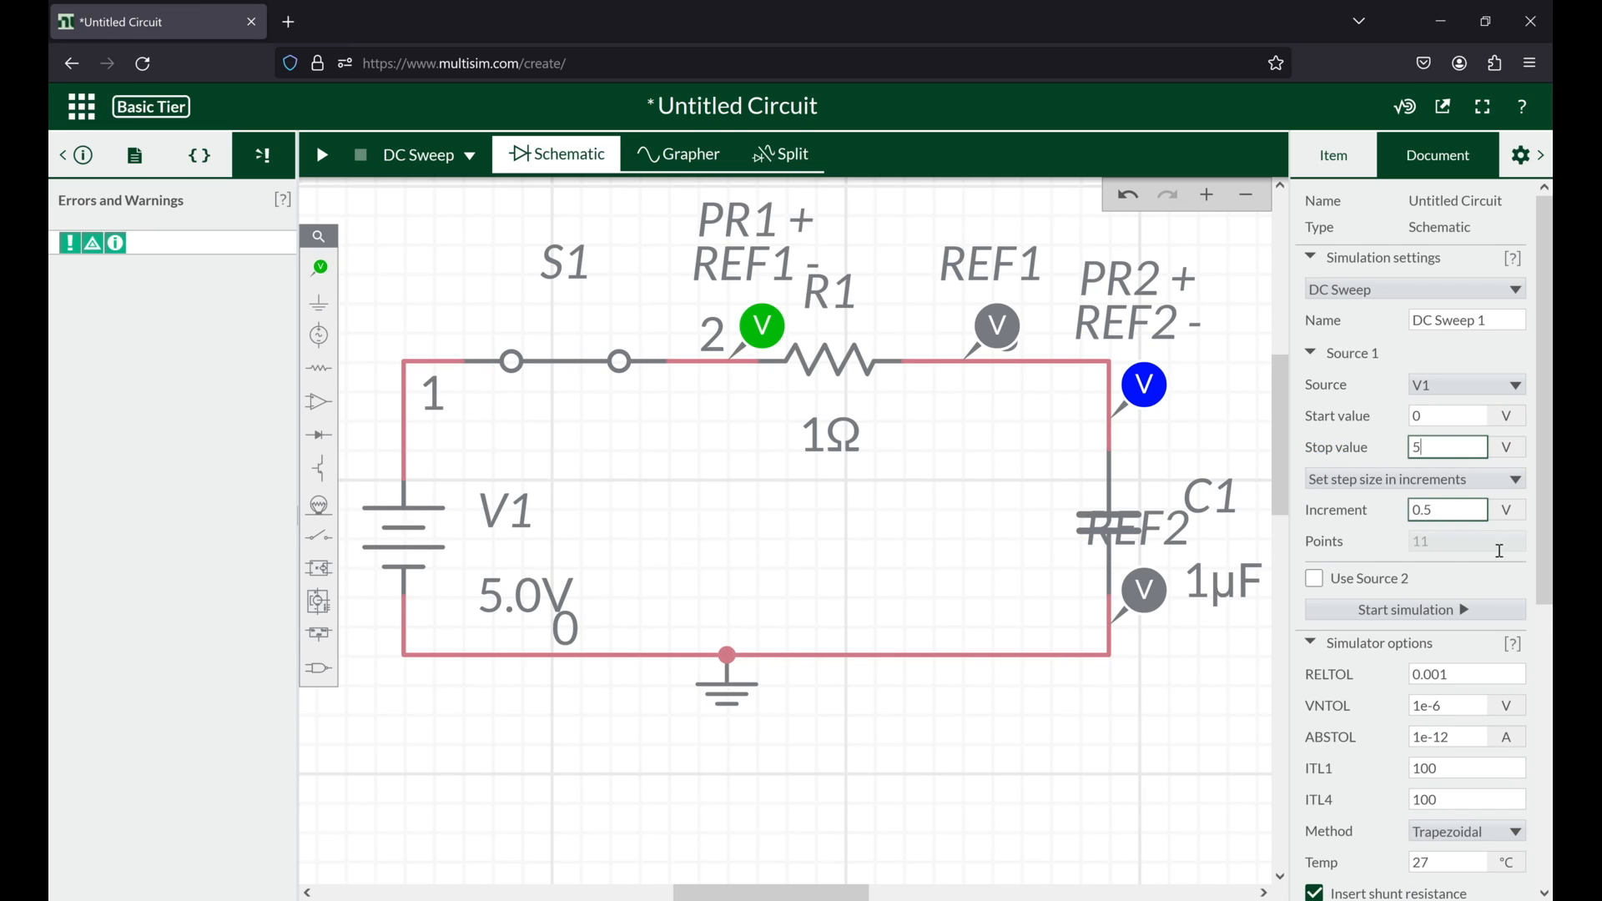
click(1435, 618)
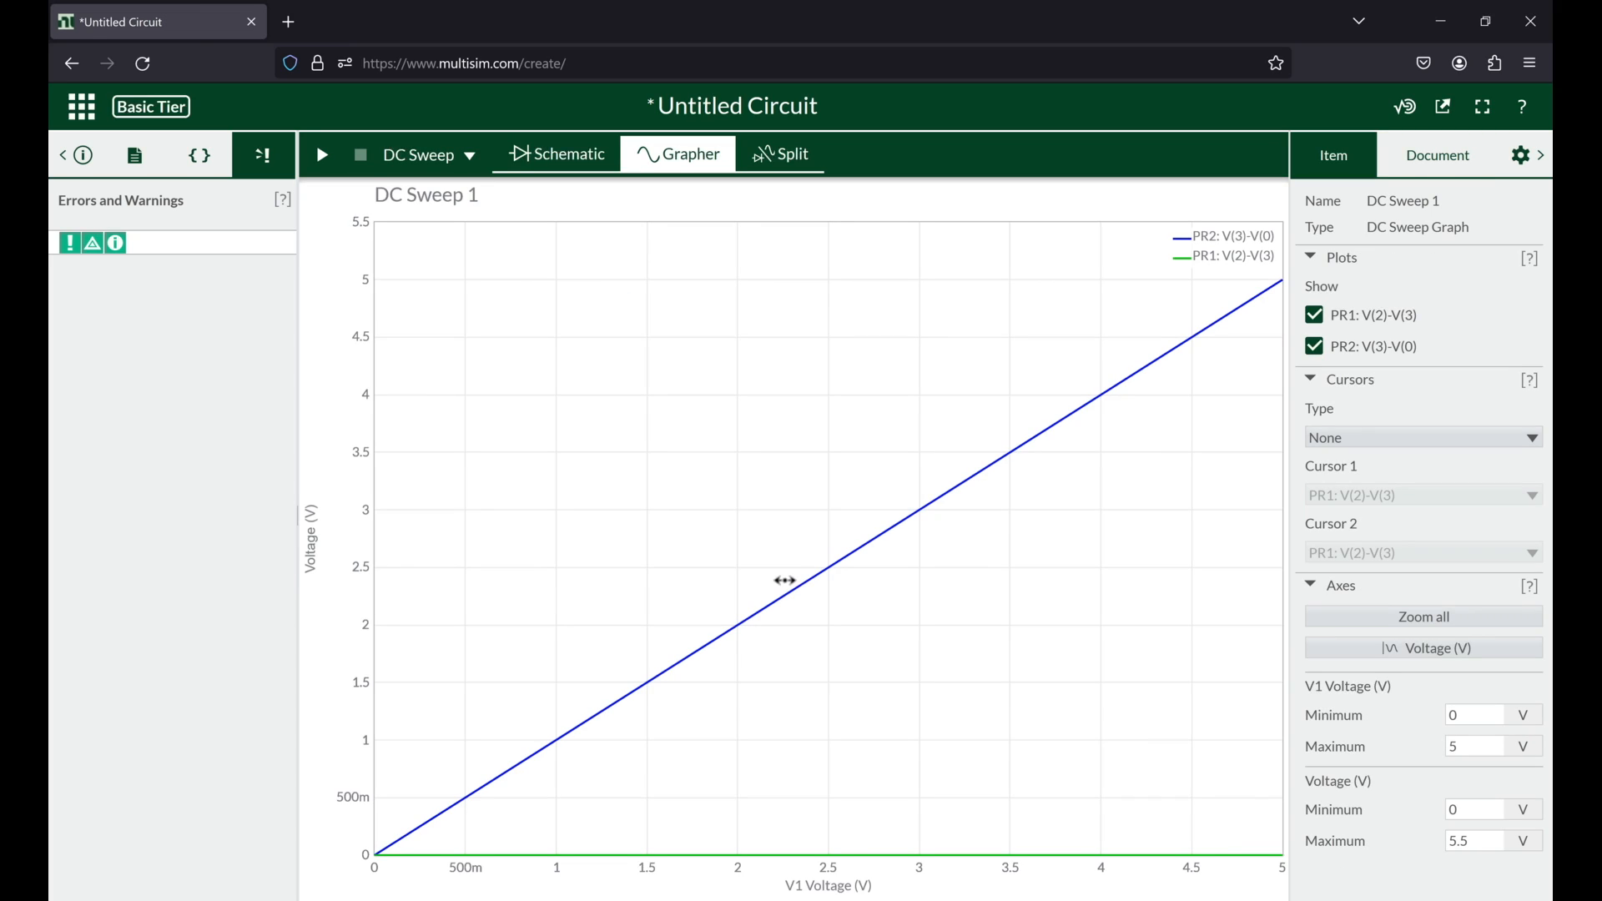
click(620, 147)
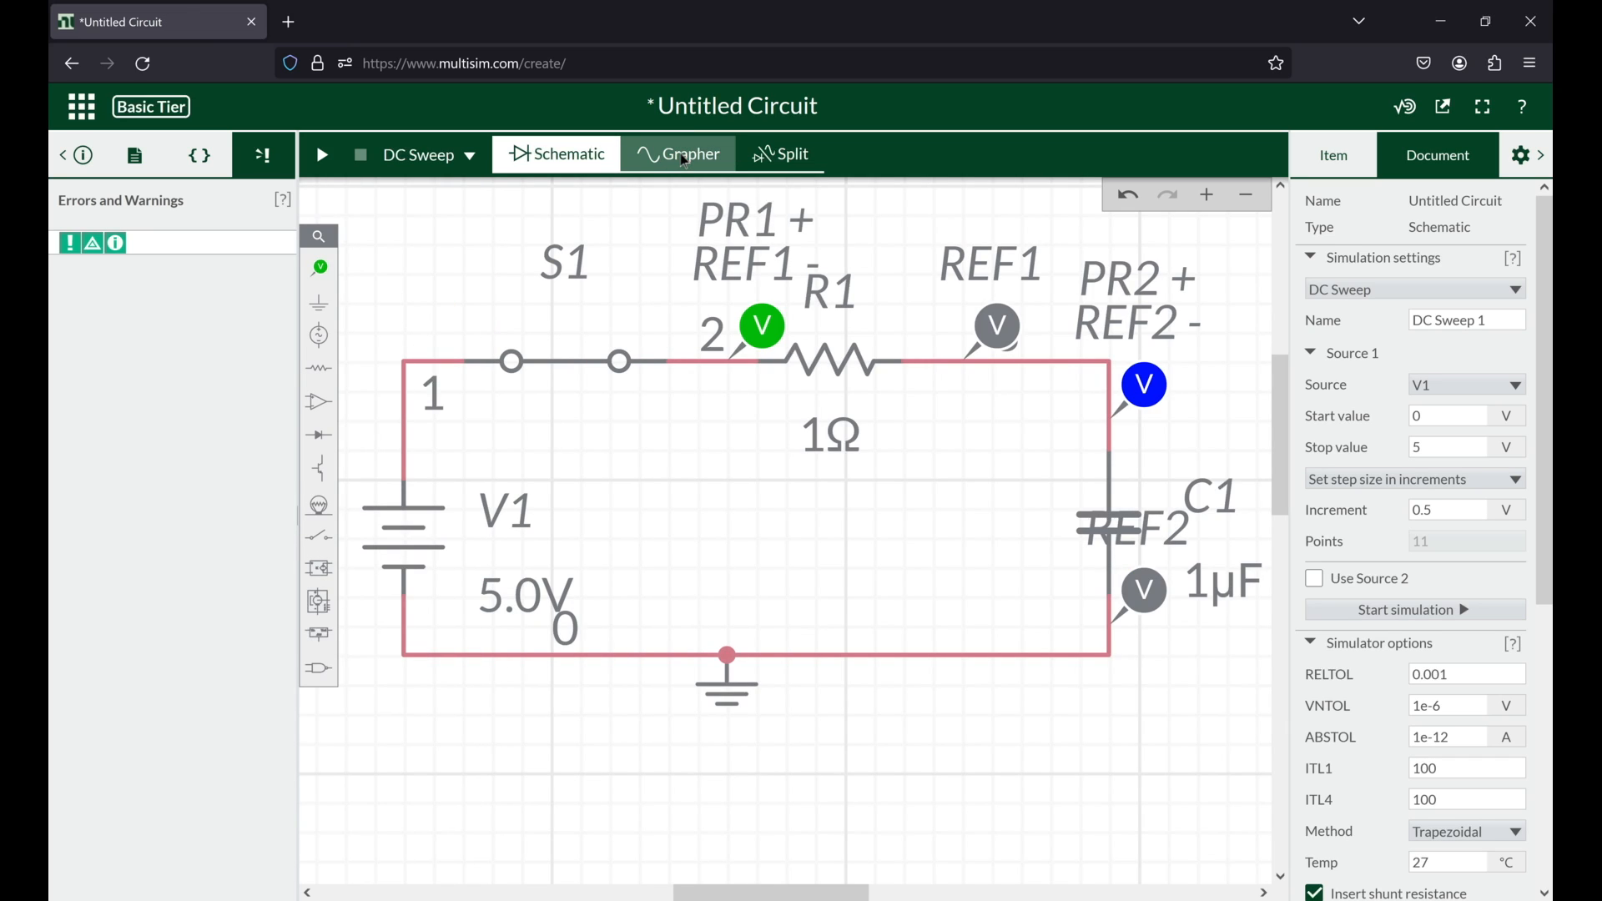
Step: Examine the DC sweep graph of both probe voltages against V1, comparing it with the schematic
click(684, 156)
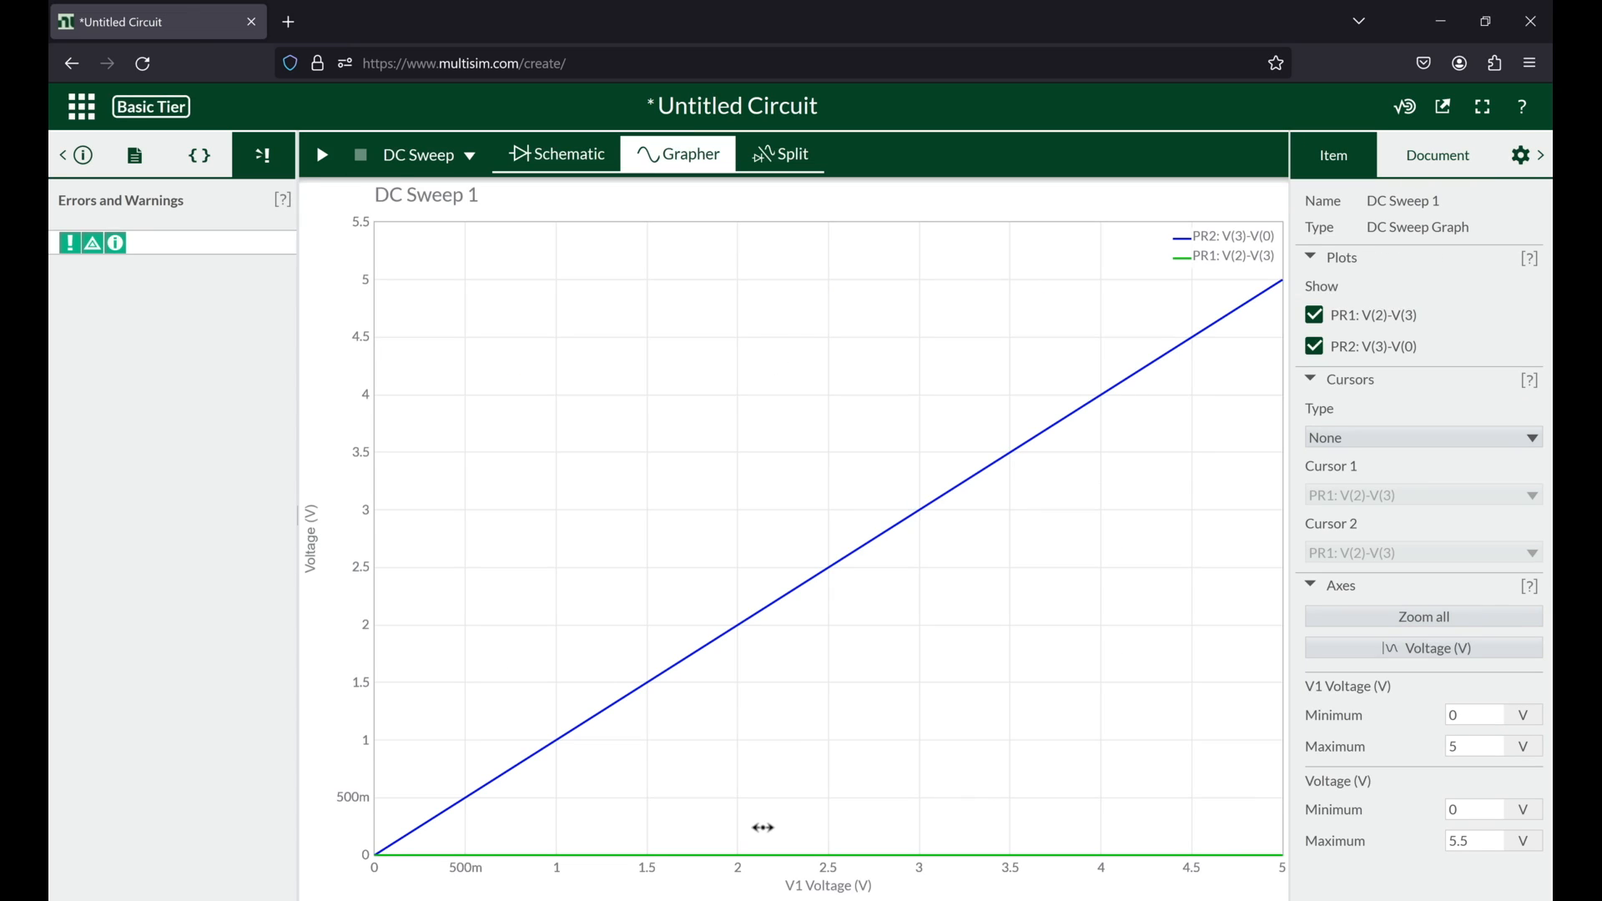
click(541, 163)
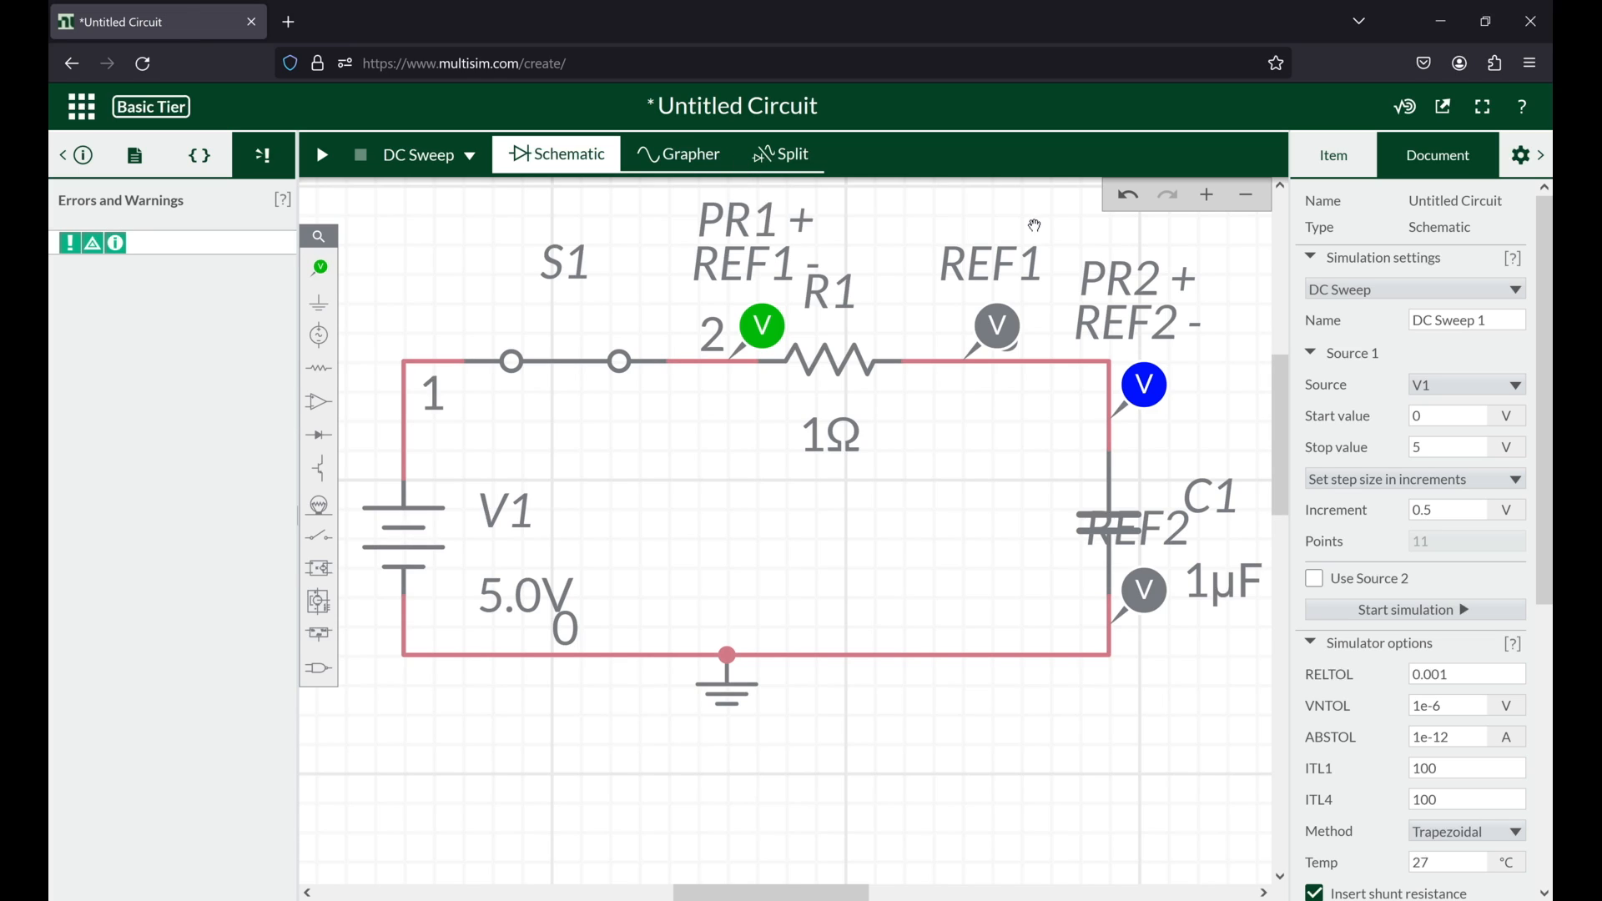
click(676, 155)
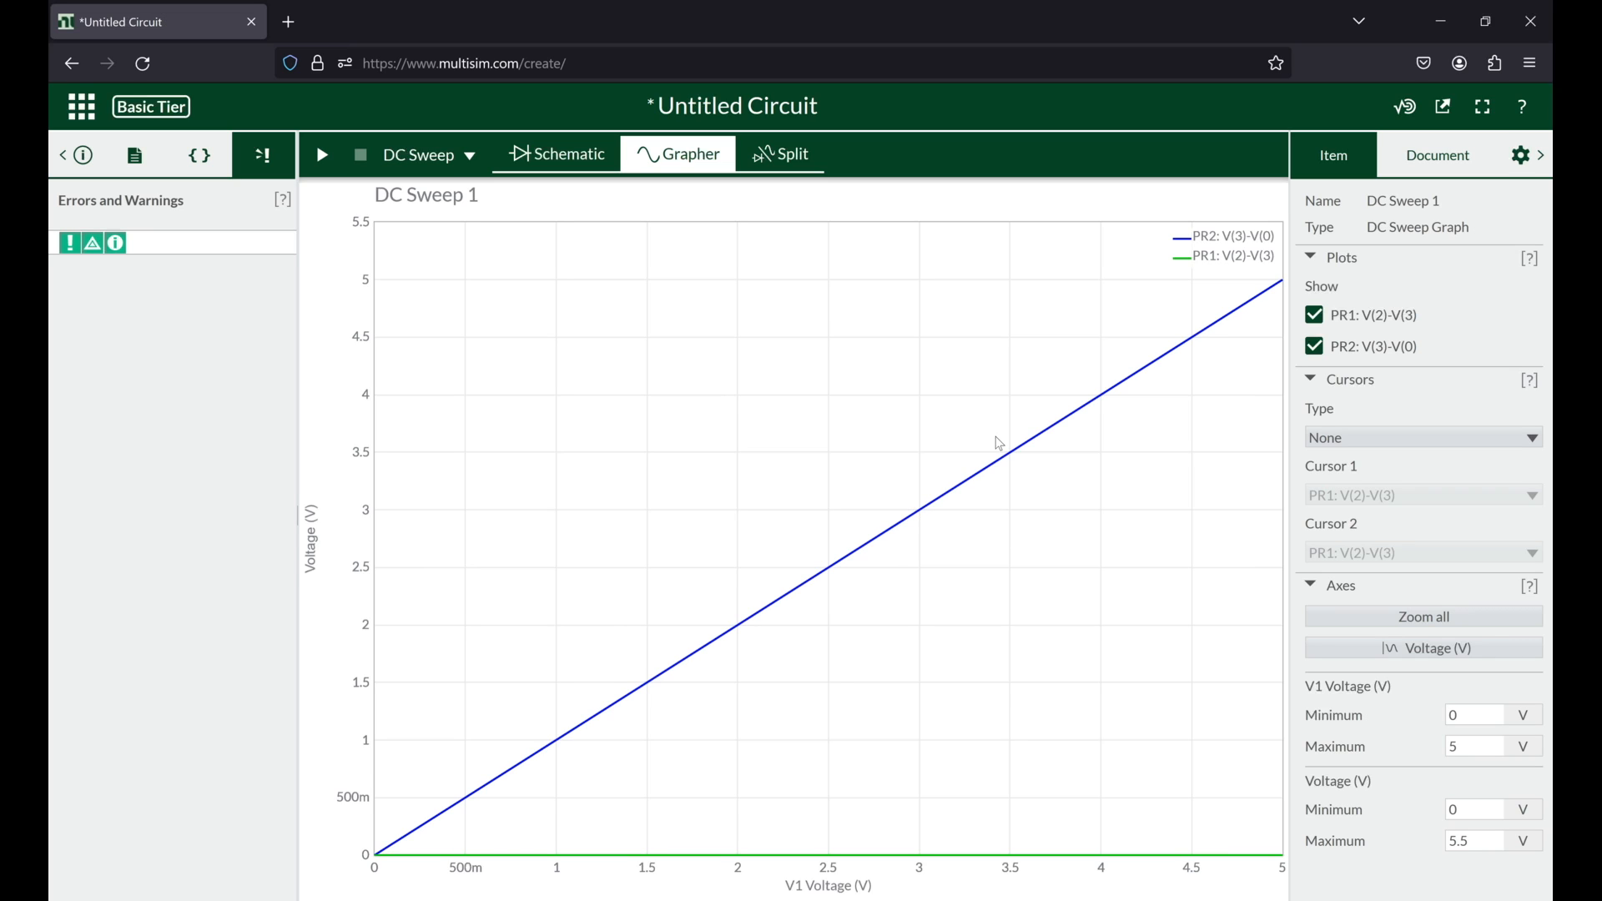
click(557, 159)
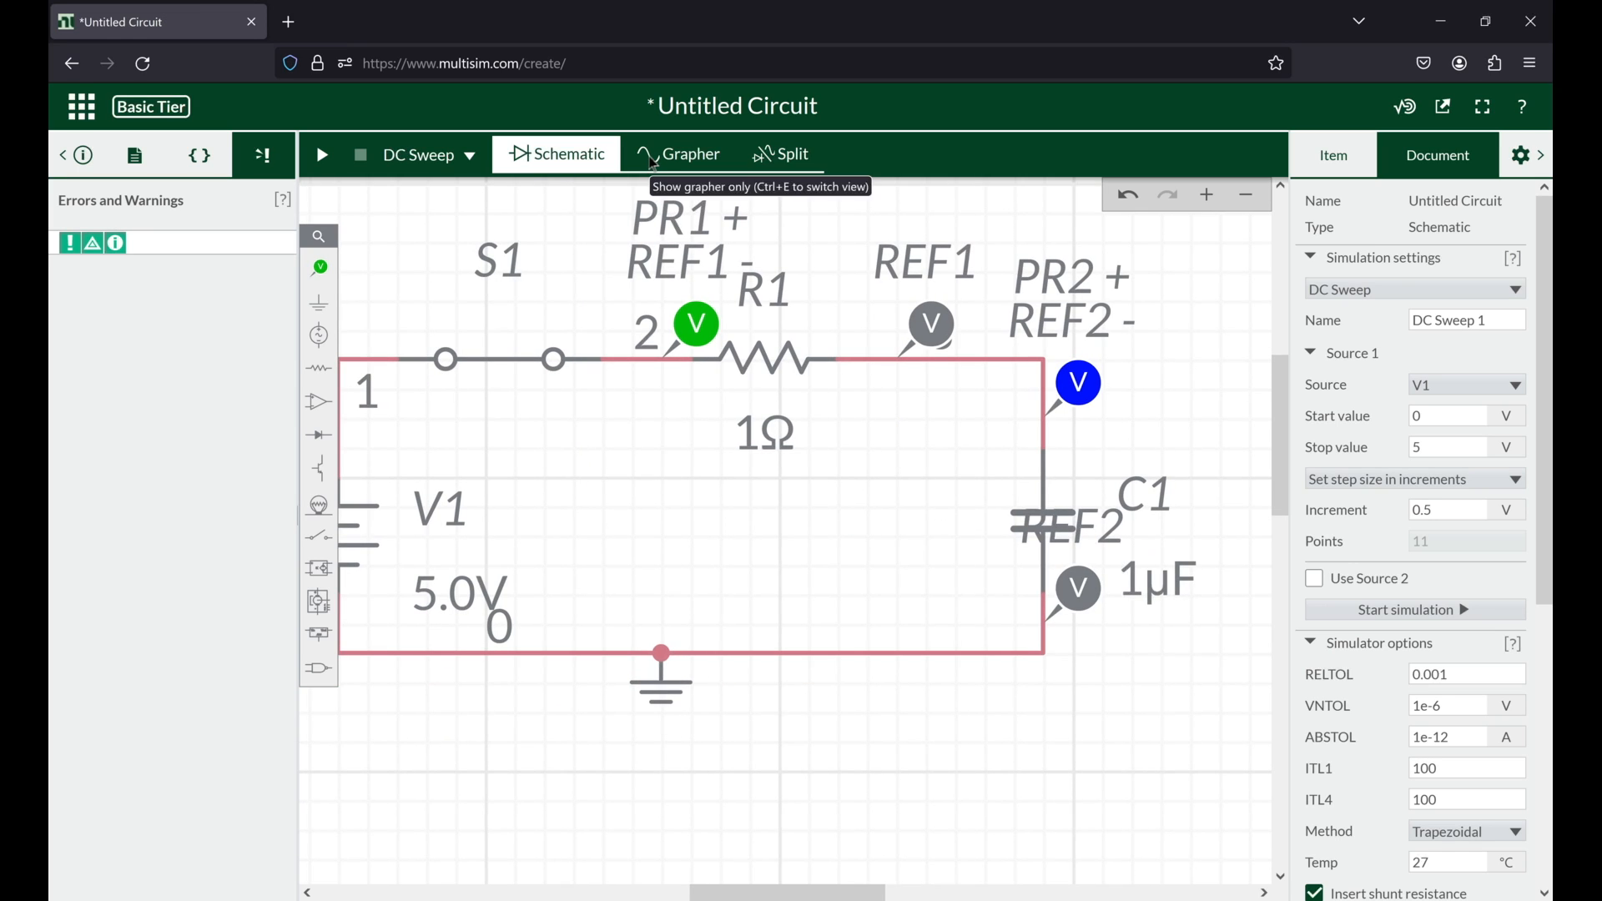
Step: Change the analysis type to AC Sweep and set the AC analysis magnitude of source V1 to 5 V
click(471, 159)
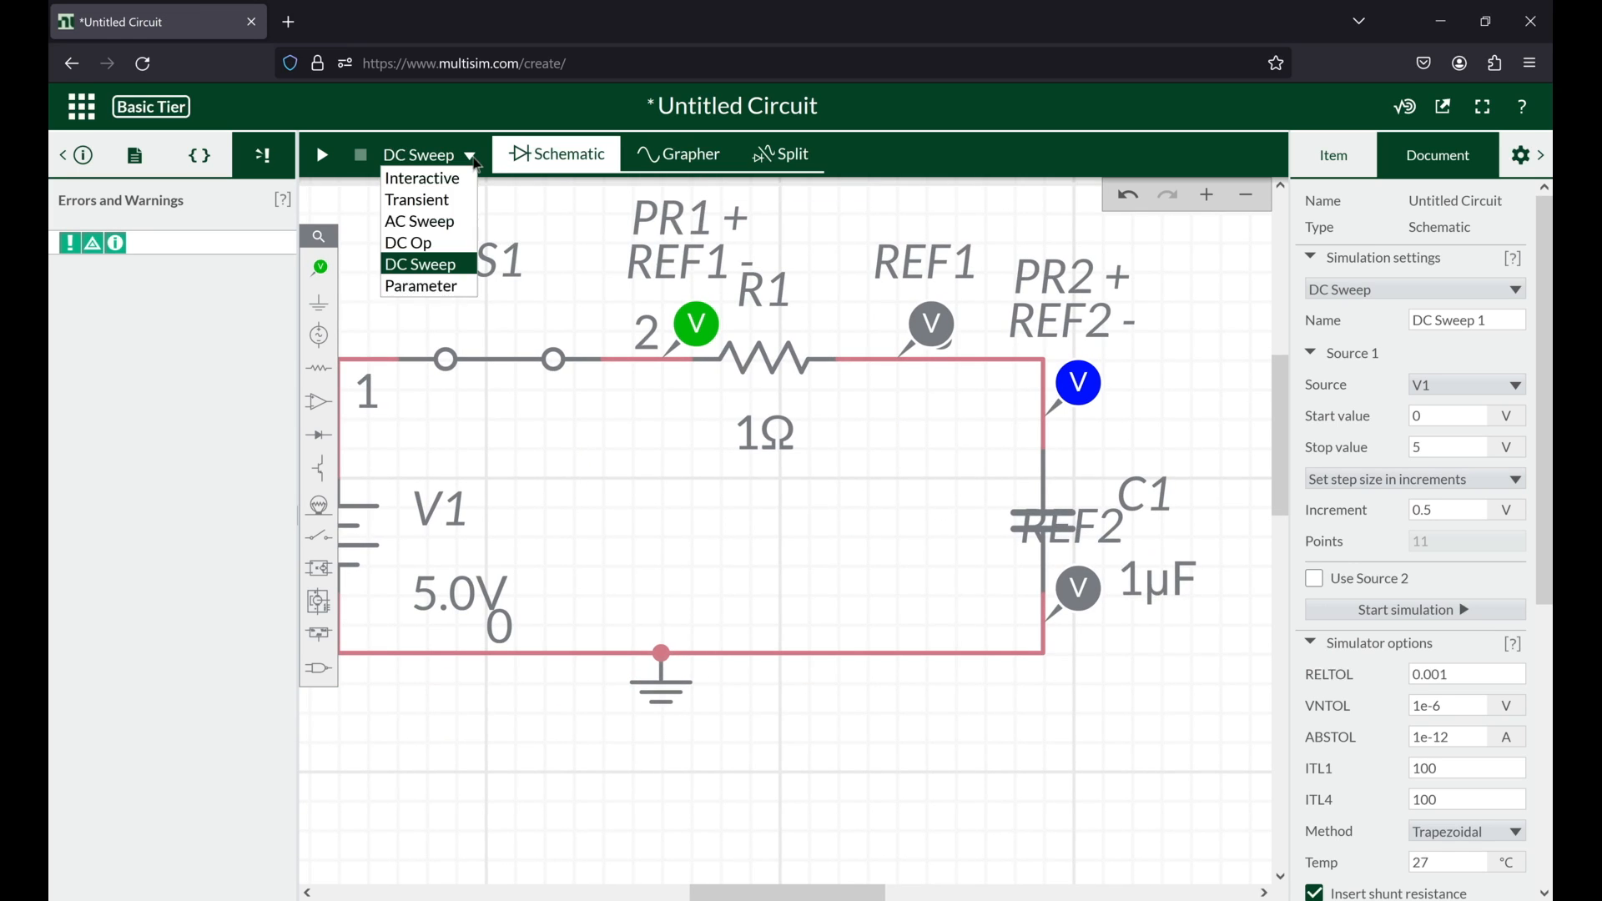
click(429, 223)
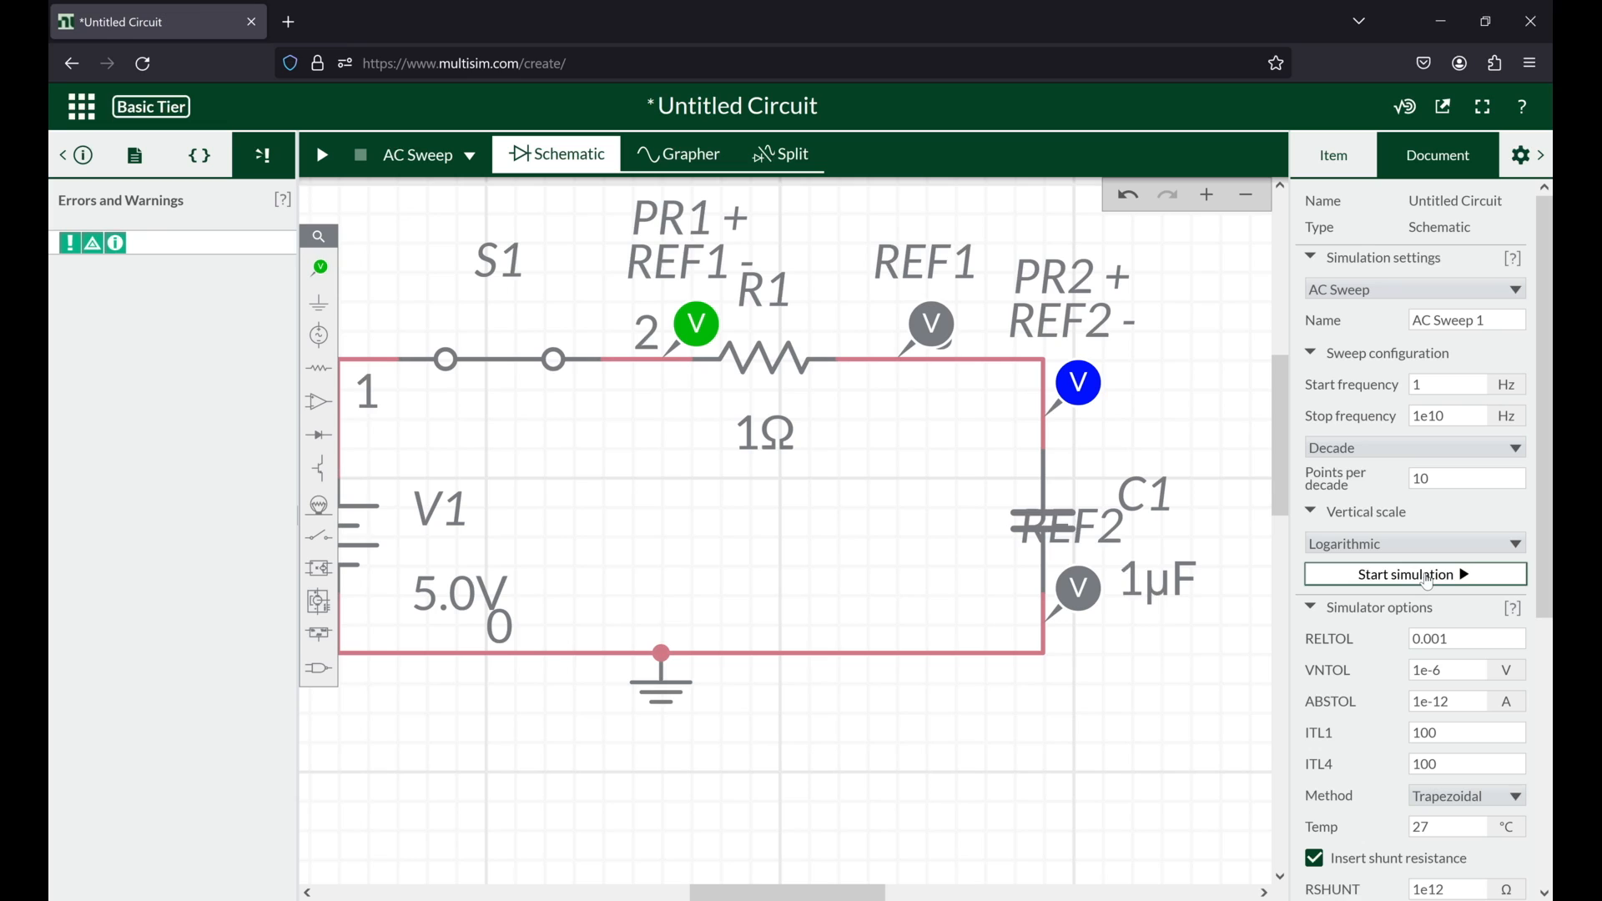
click(350, 506)
drag(654, 537, 795, 531)
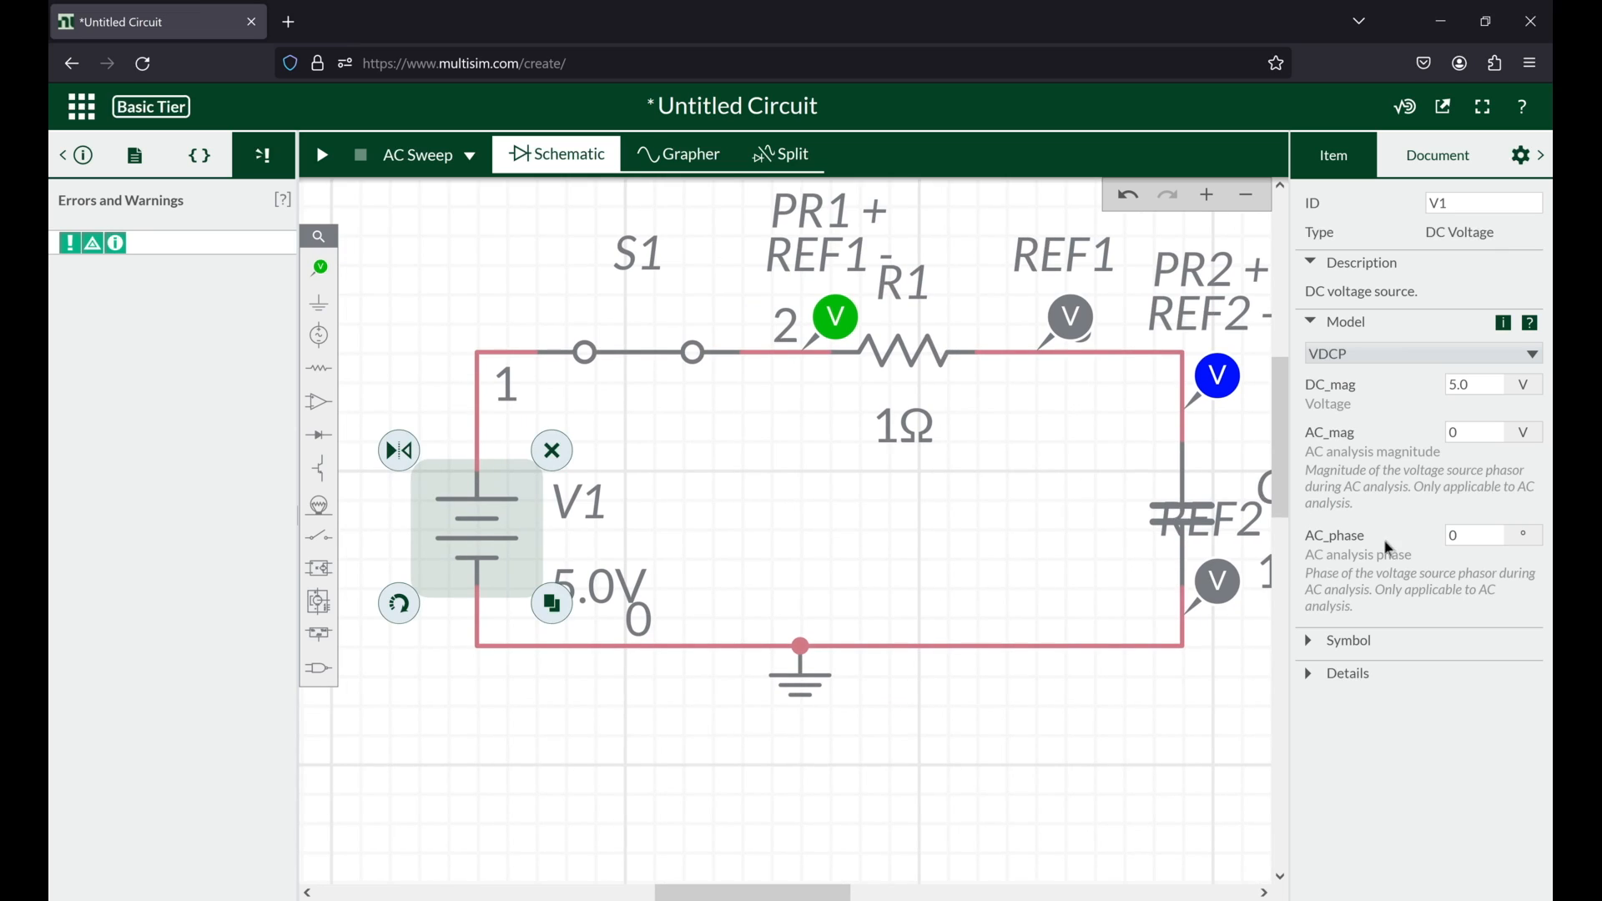
drag(858, 504, 793, 548)
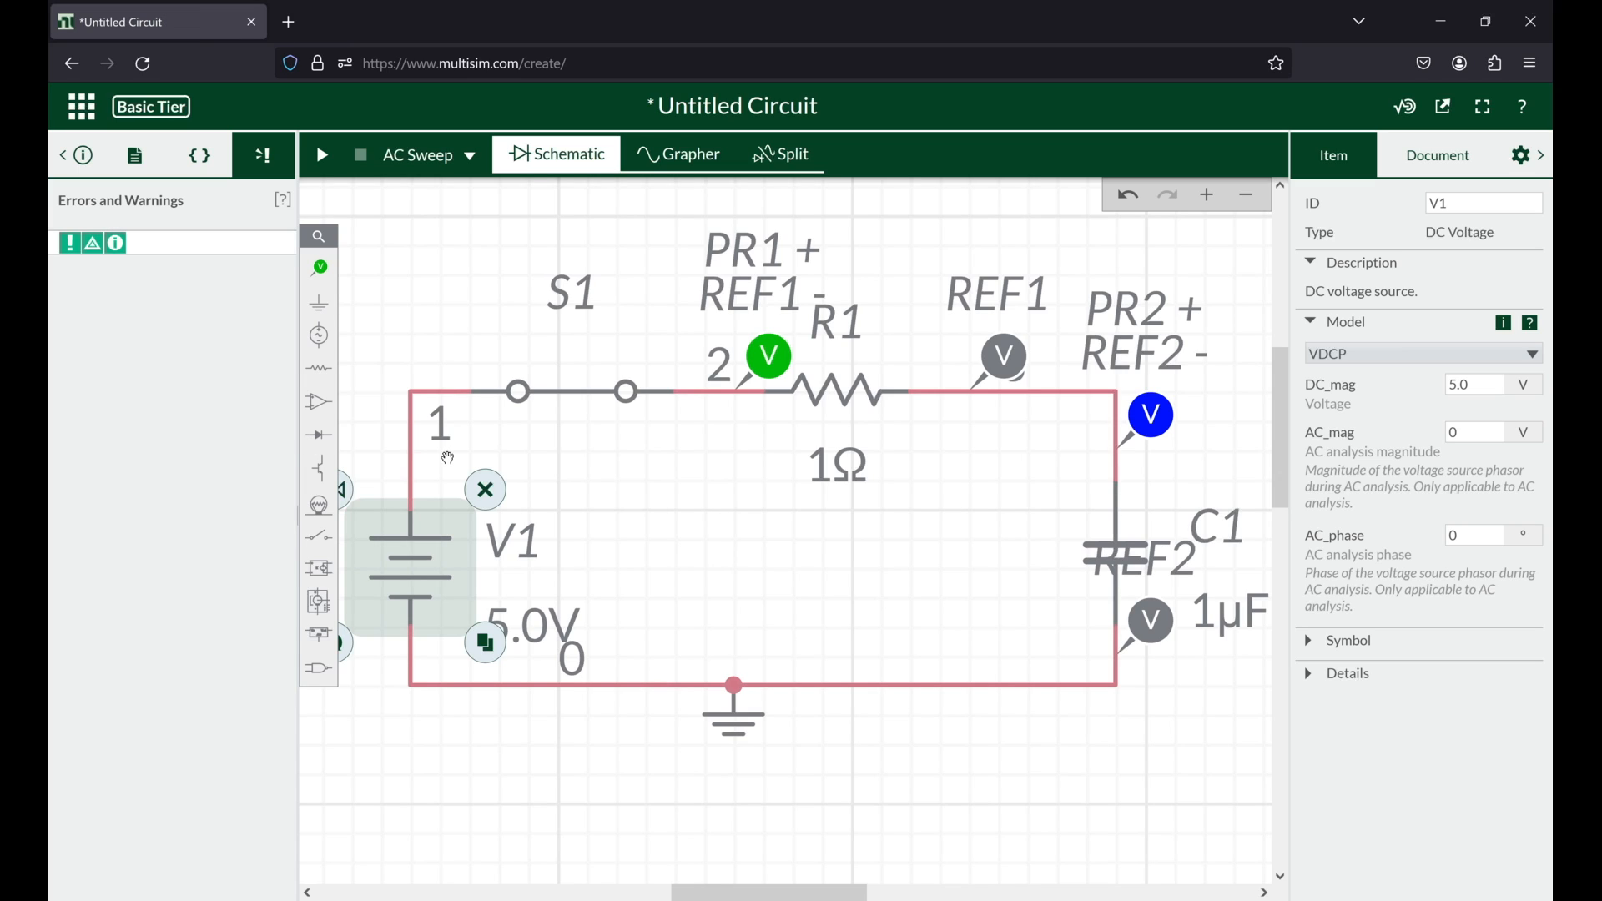
click(1482, 432)
double_click(1482, 431)
text(5)
double_click(1468, 537)
click(682, 557)
drag(682, 558, 642, 528)
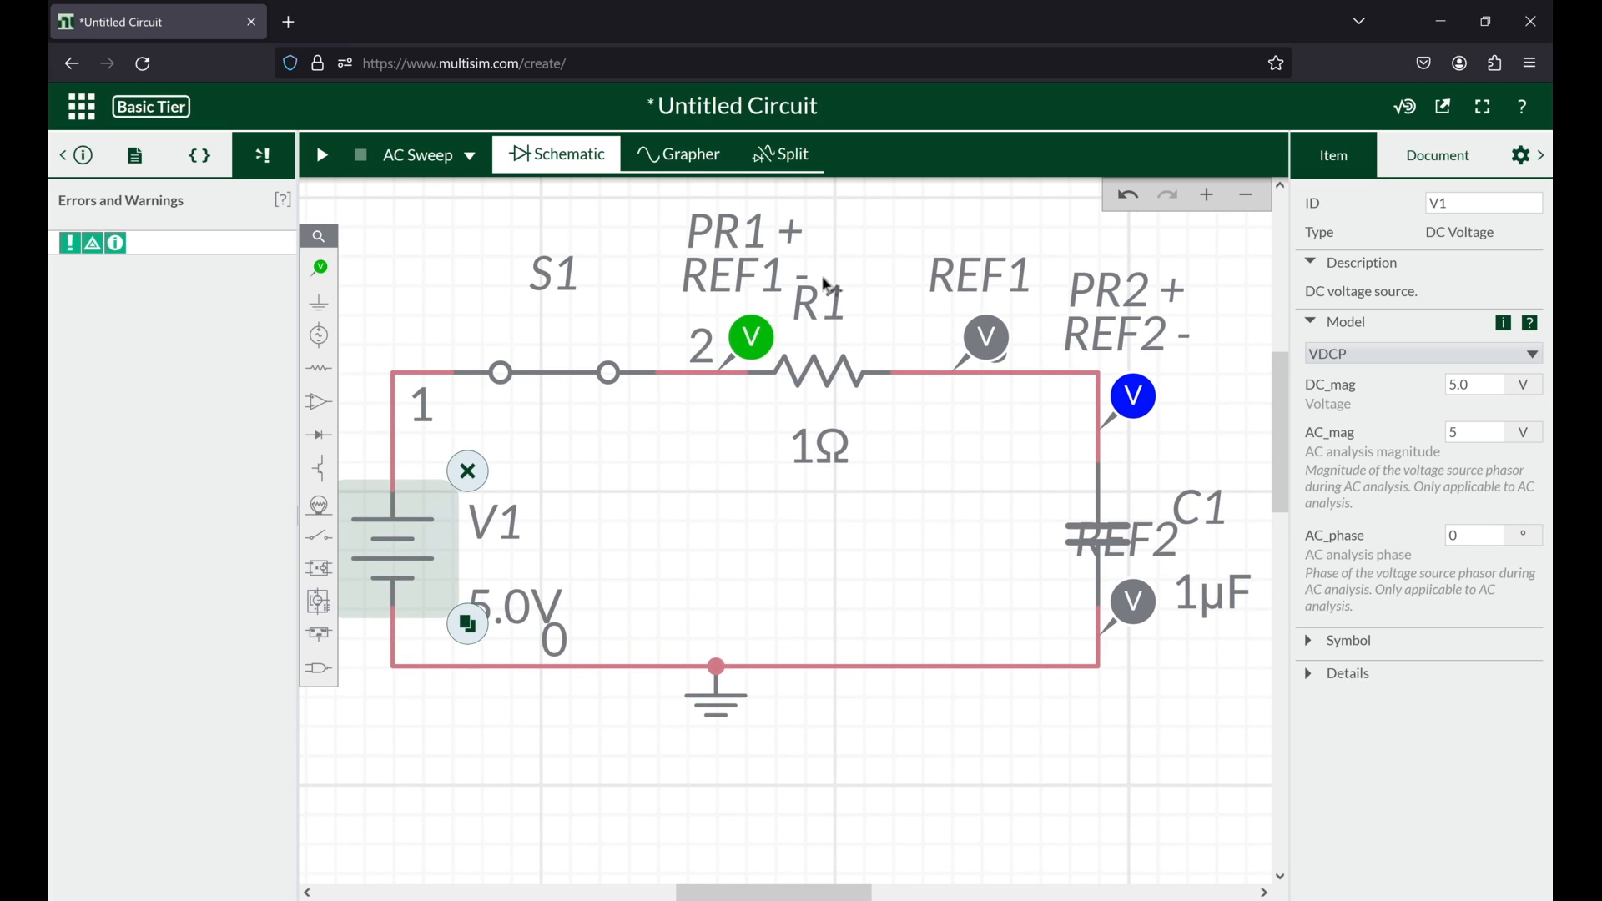
Step: Run the AC sweep and examine the magnitude and phase curves of both probes, comparing them with the schematic
click(324, 157)
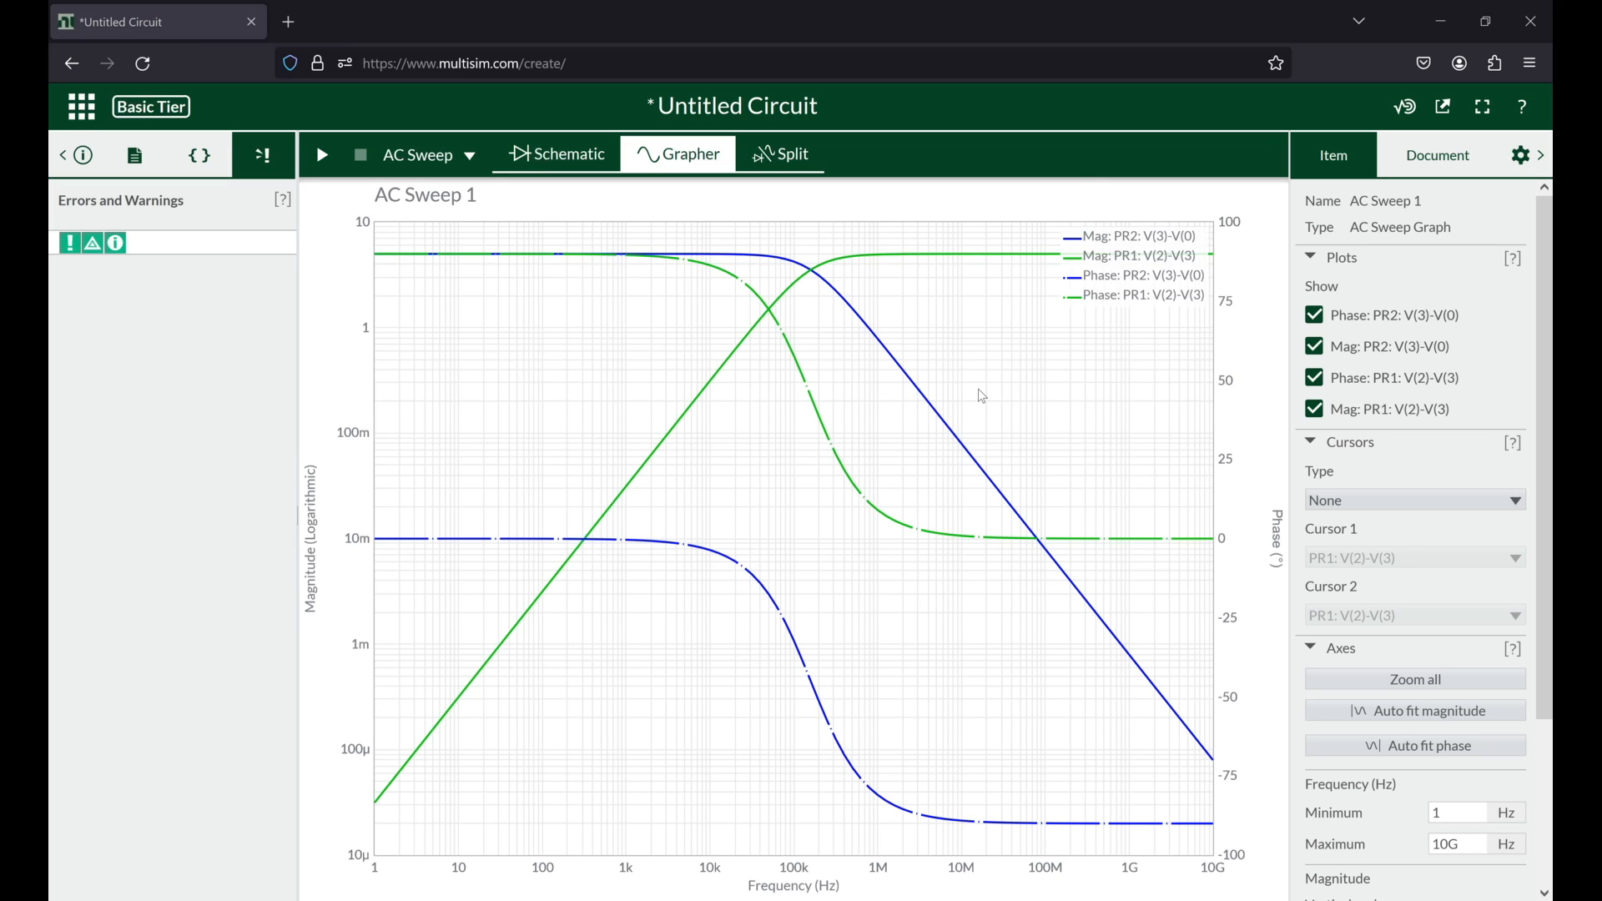
mouse_move(1150, 543)
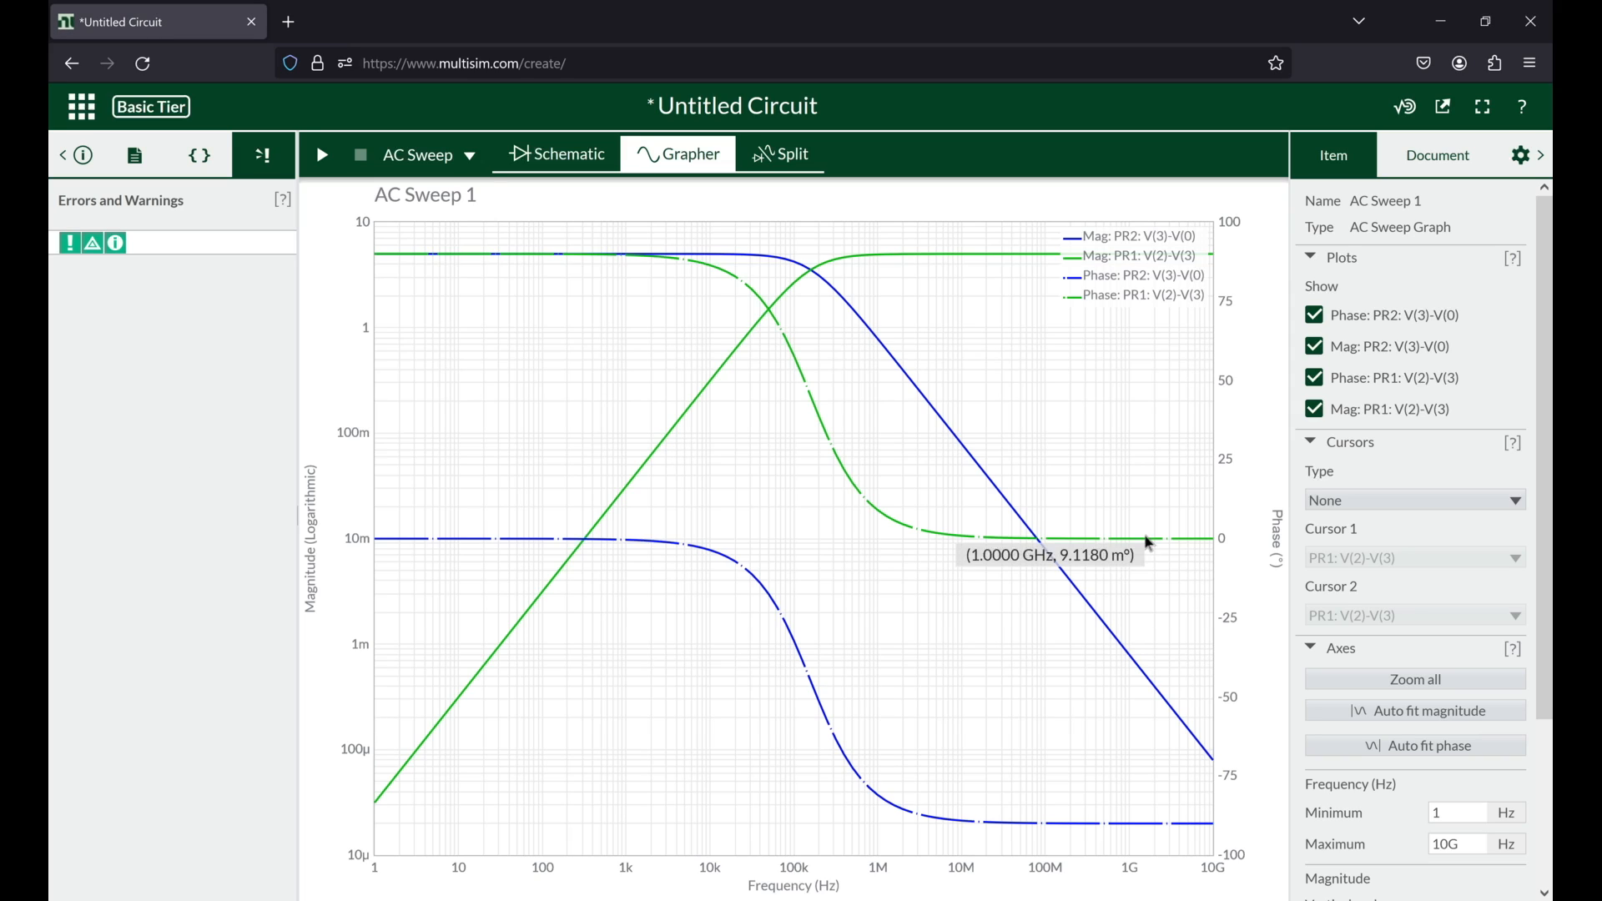
mouse_move(1184, 831)
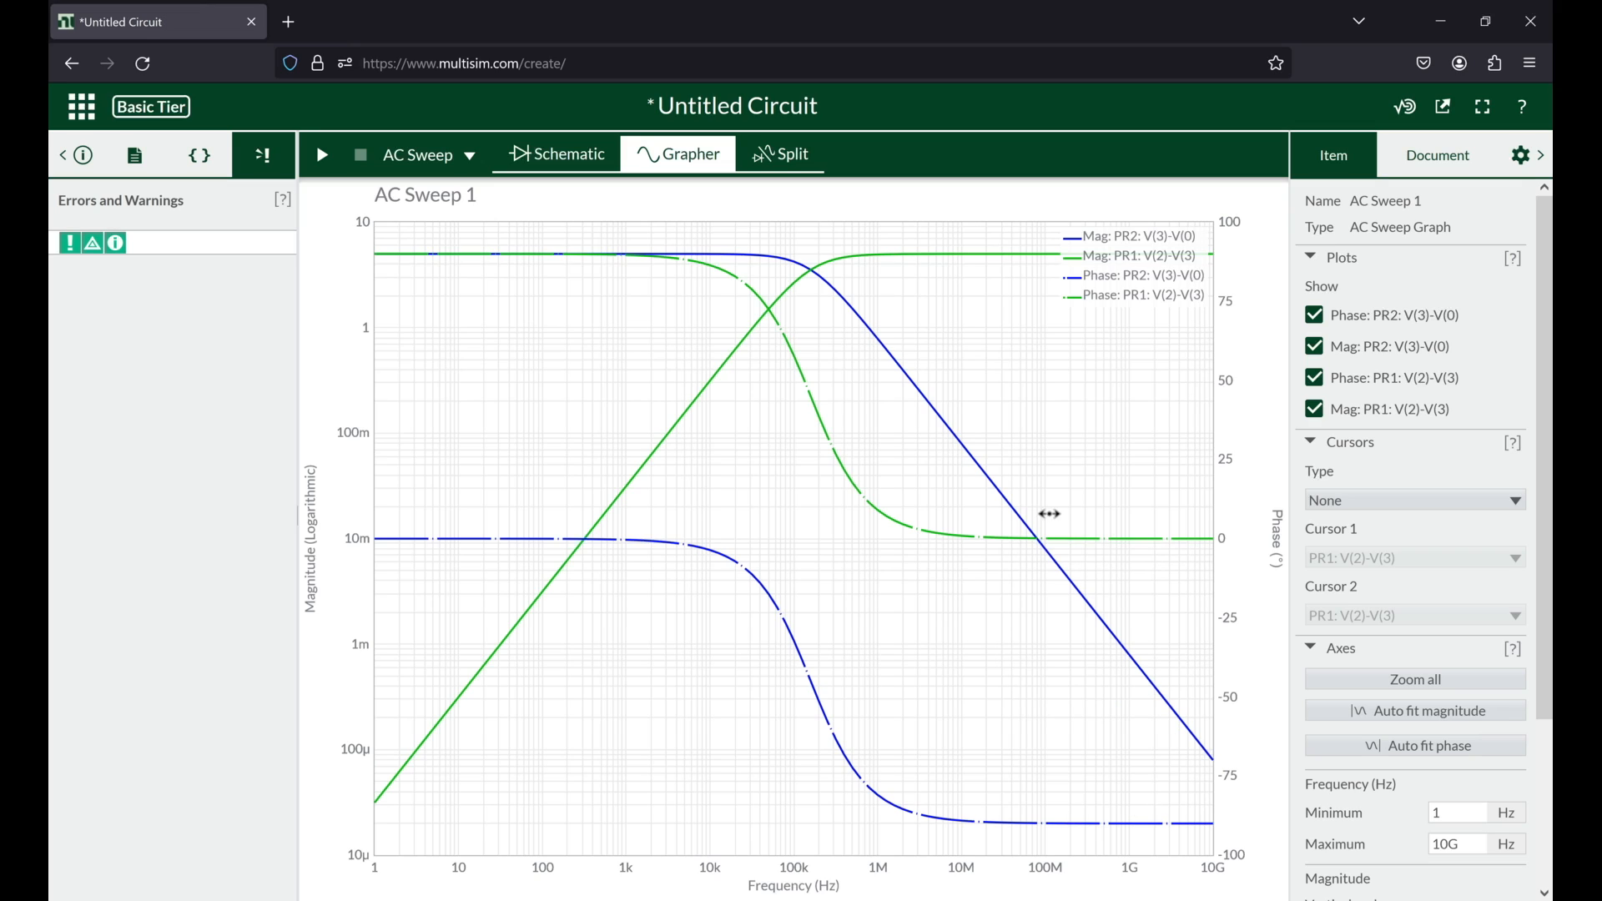
mouse_move(832, 435)
click(714, 155)
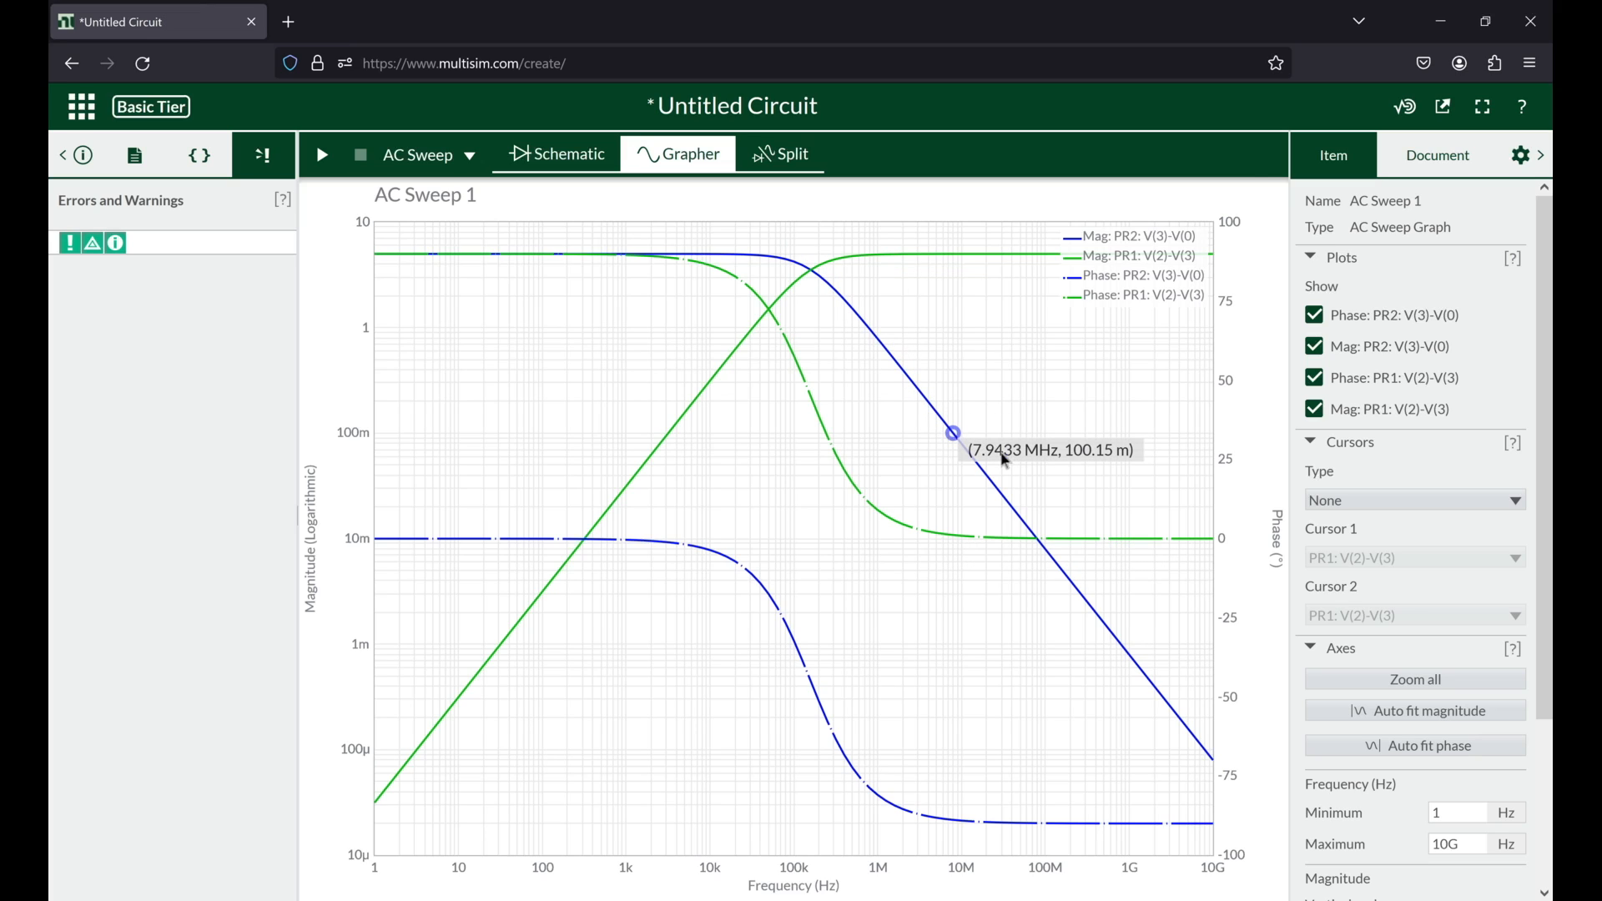
Step: Review the vertical scale options for the graph's magnitude axis and keep it on Logarithmic
scroll(1416, 635, down, 3)
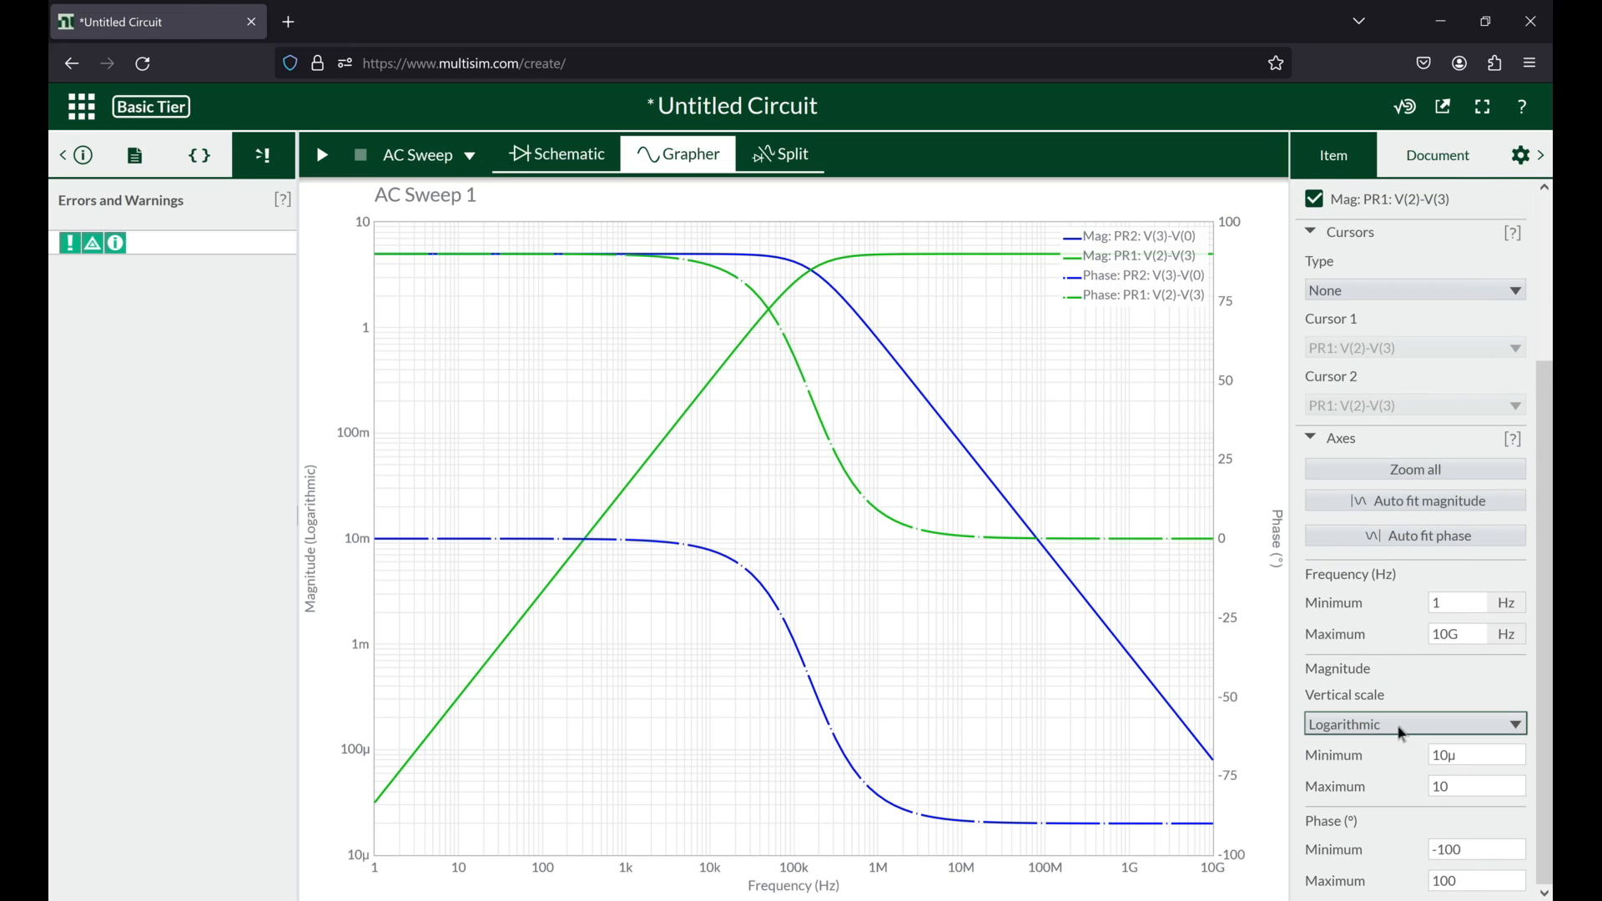
click(1403, 726)
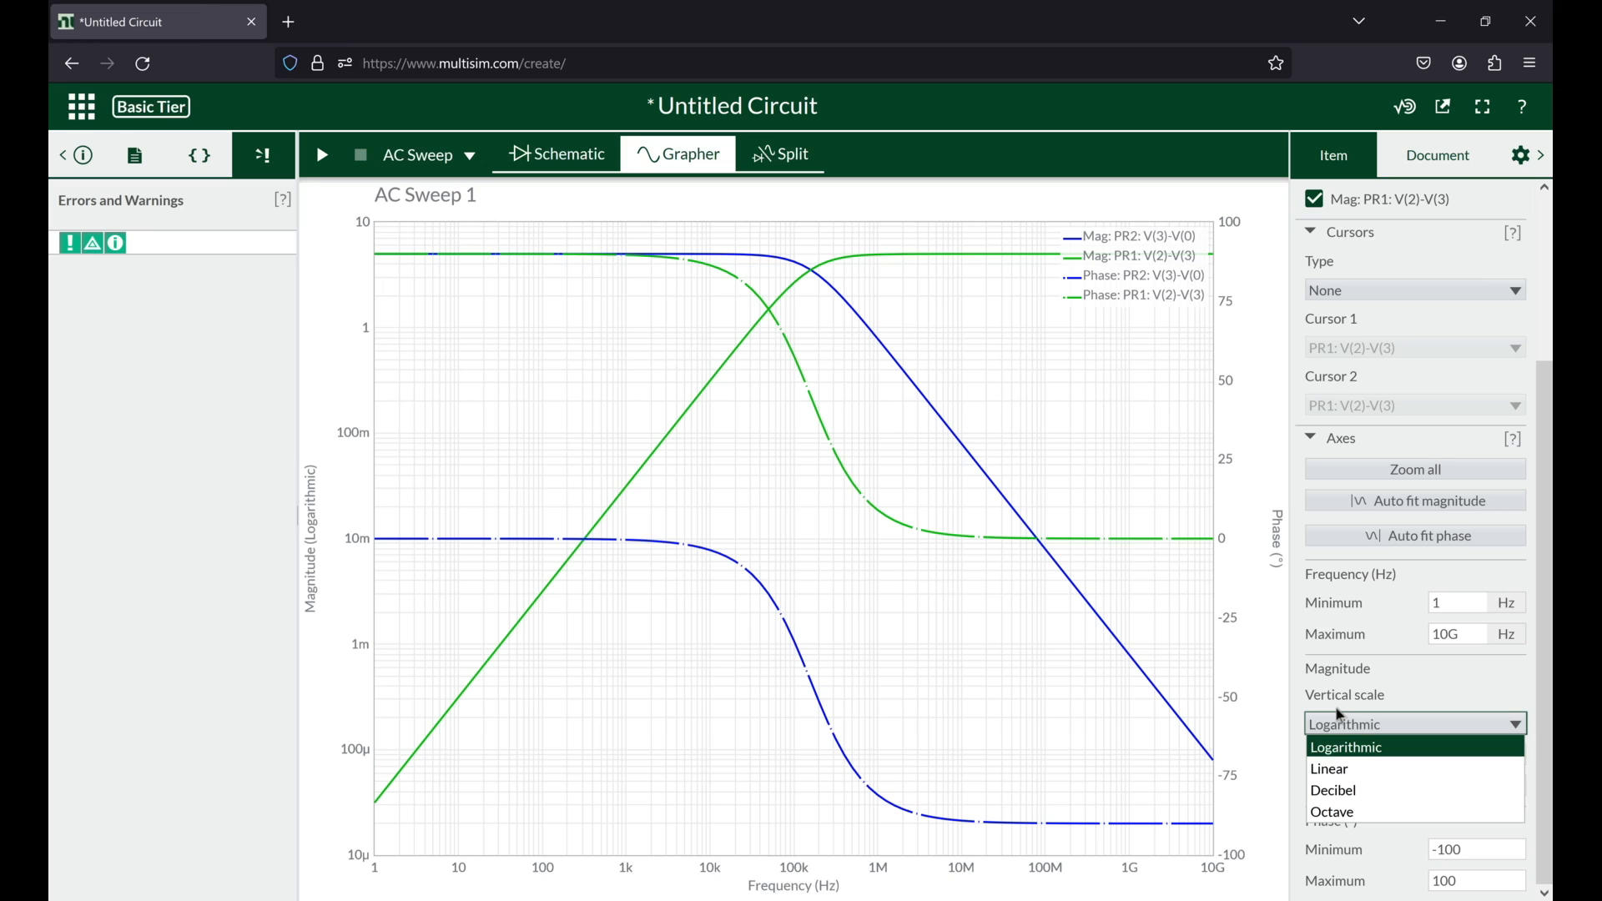
click(1353, 747)
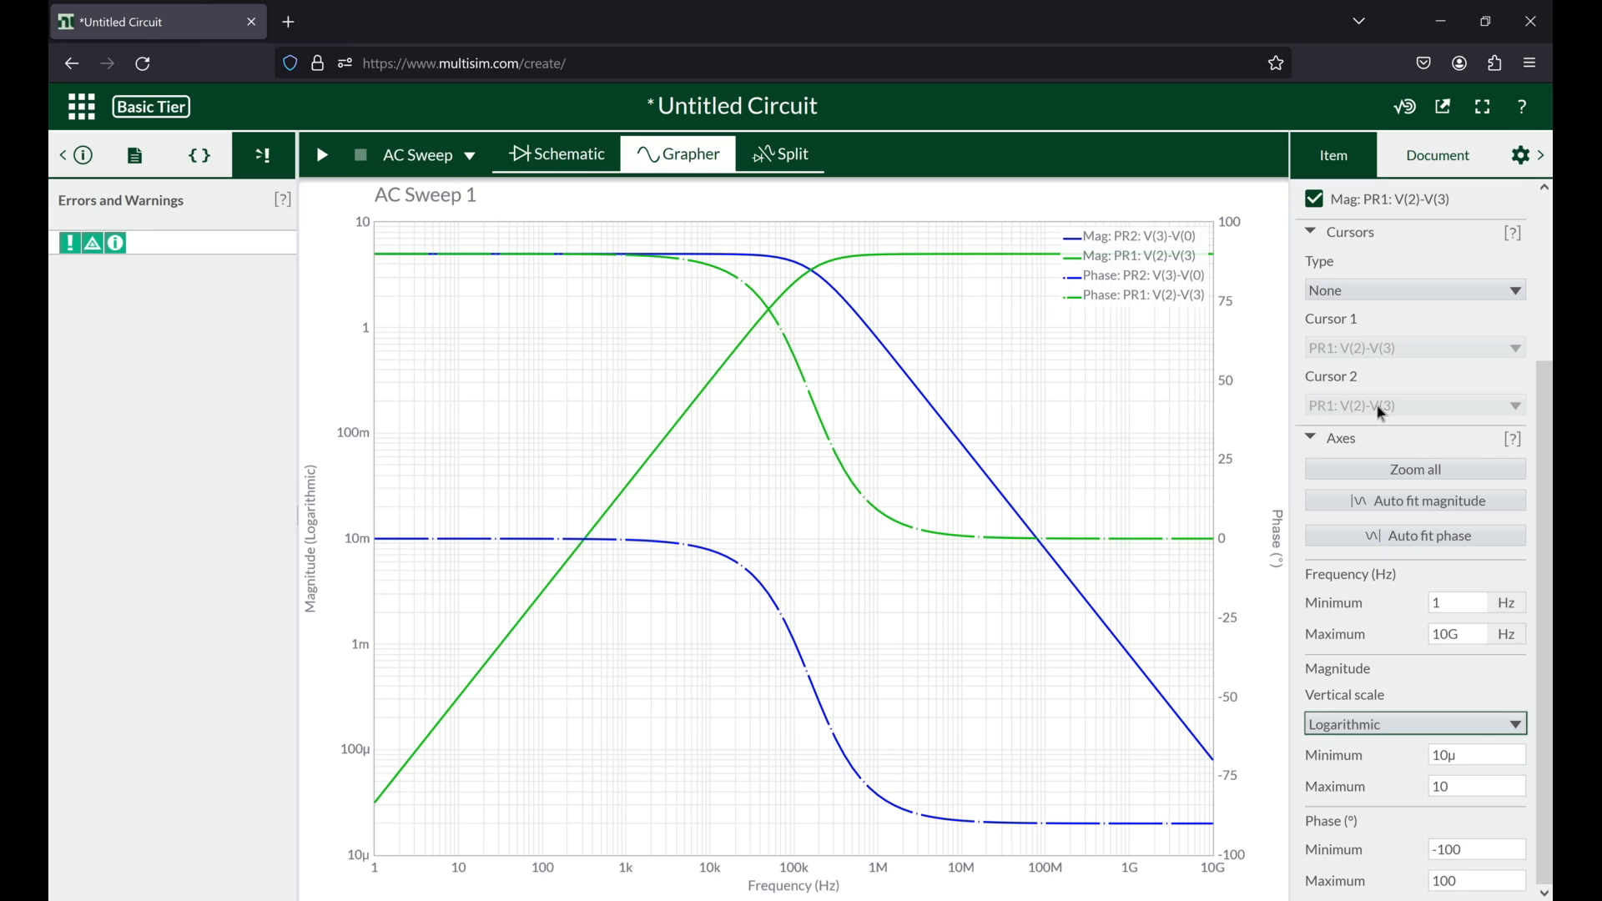
scroll(1382, 413, up, 1)
scroll(1382, 413, up, 3)
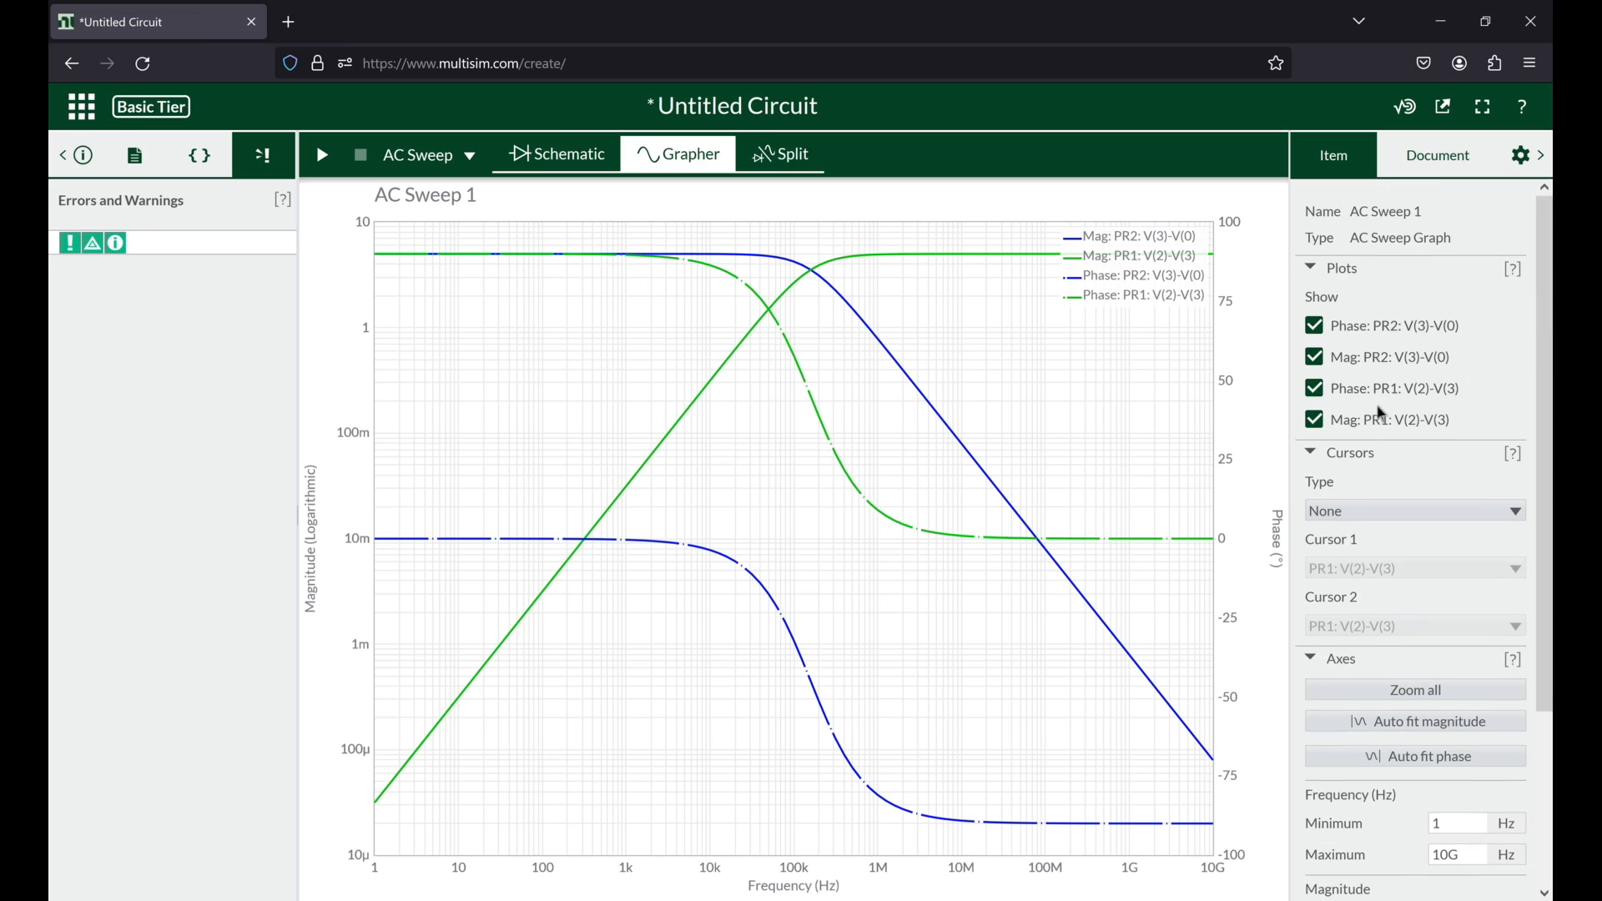
Step: Return to the schematic and place an AC voltage source just left of the DC source V1
click(566, 165)
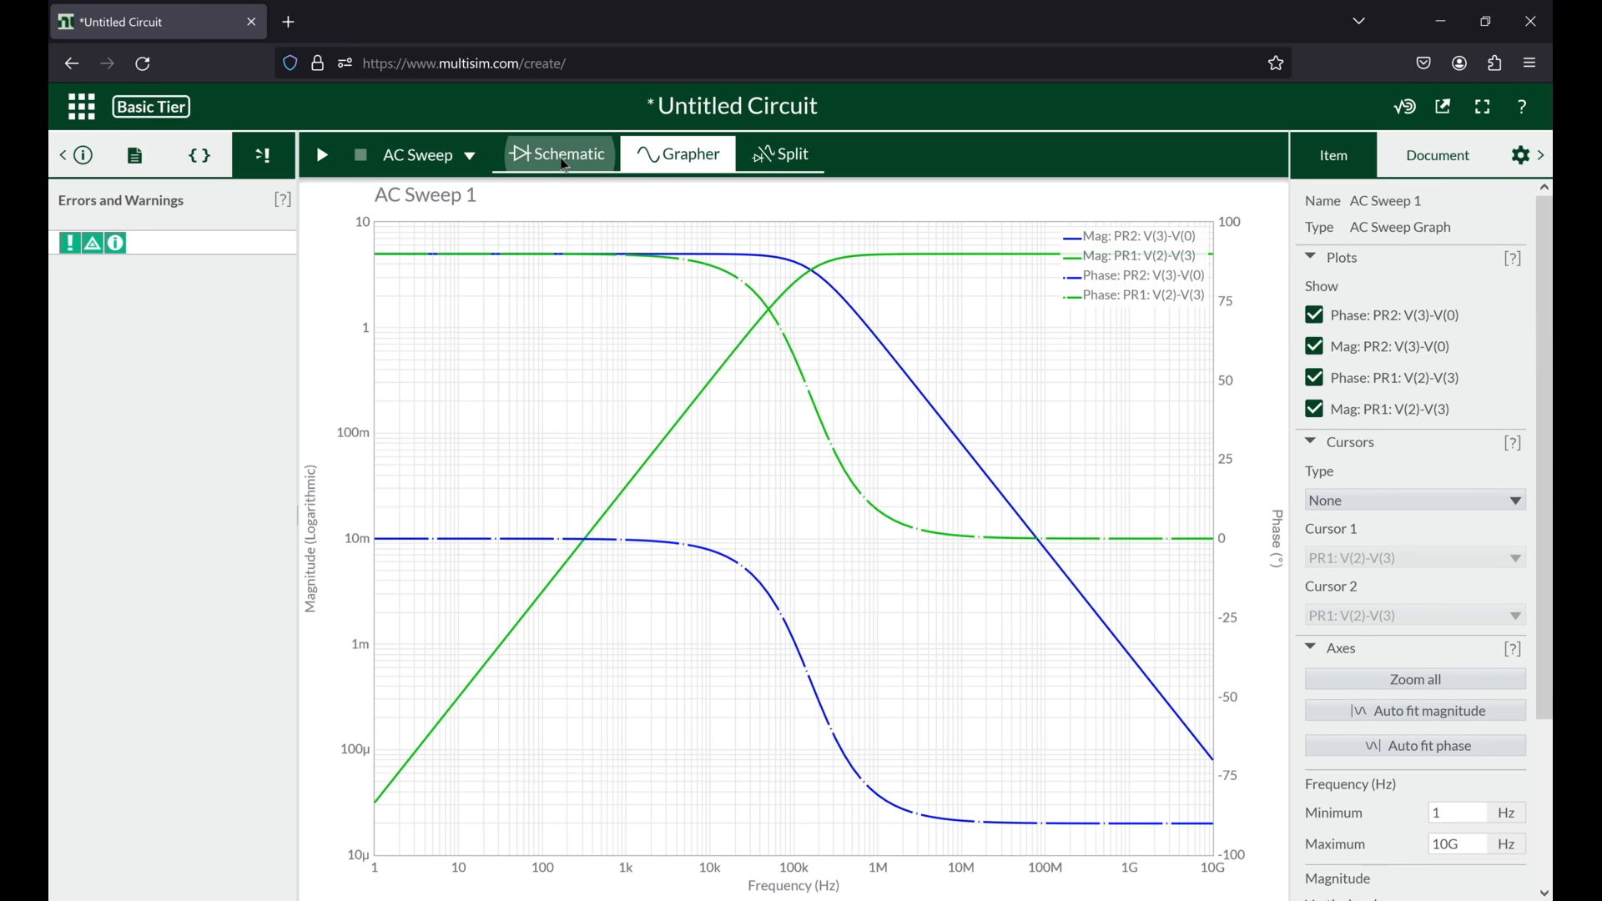
drag(846, 559, 854, 571)
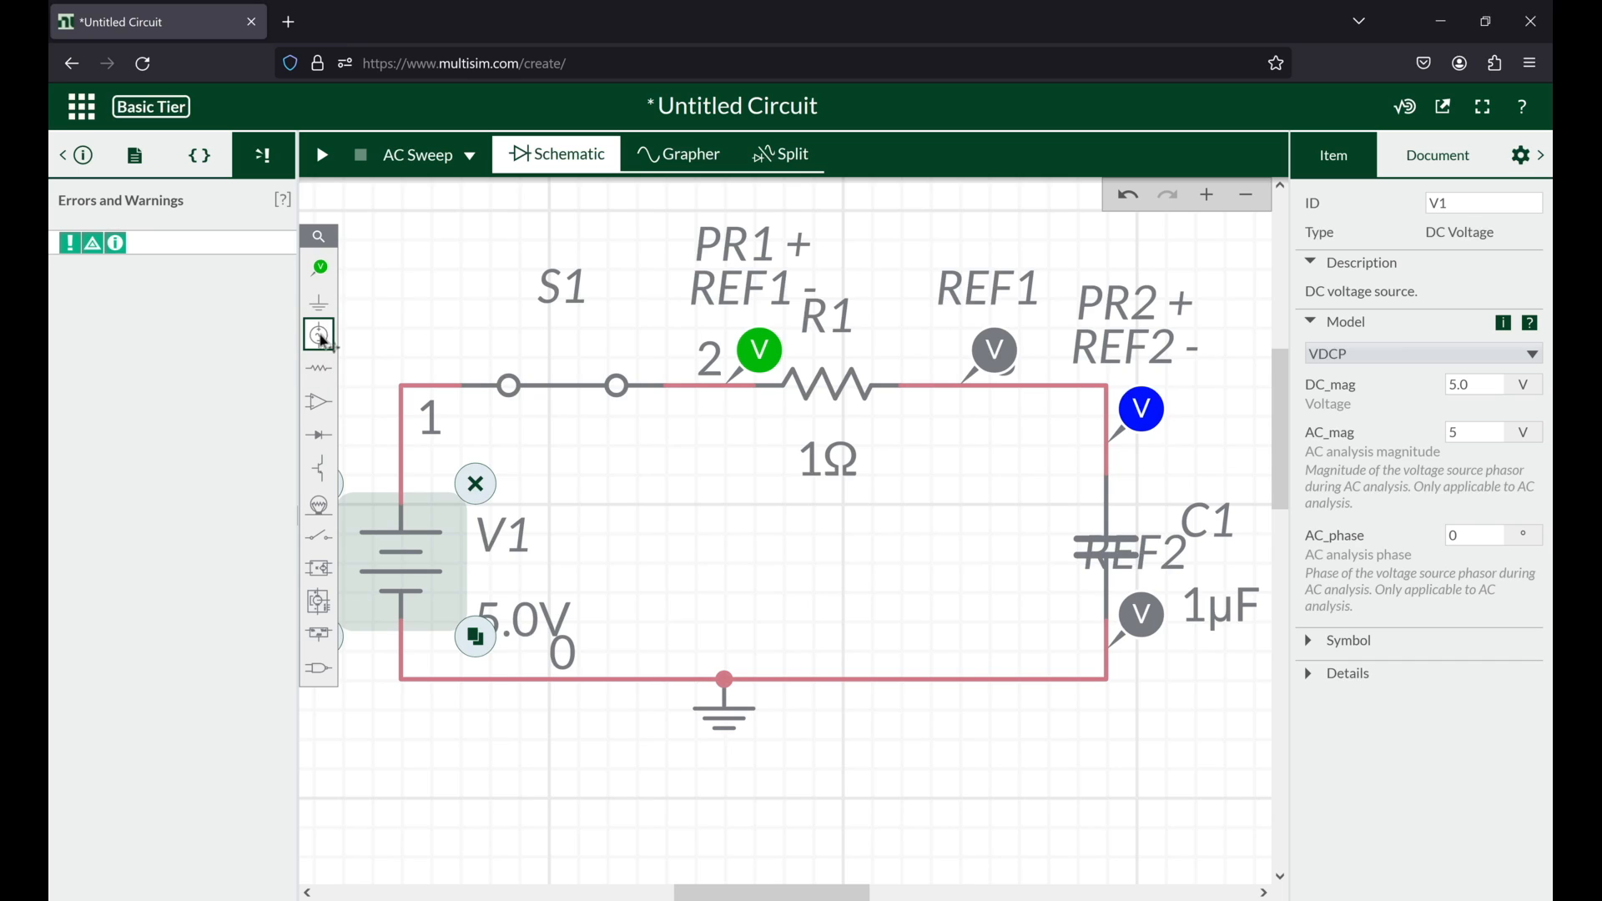
click(319, 334)
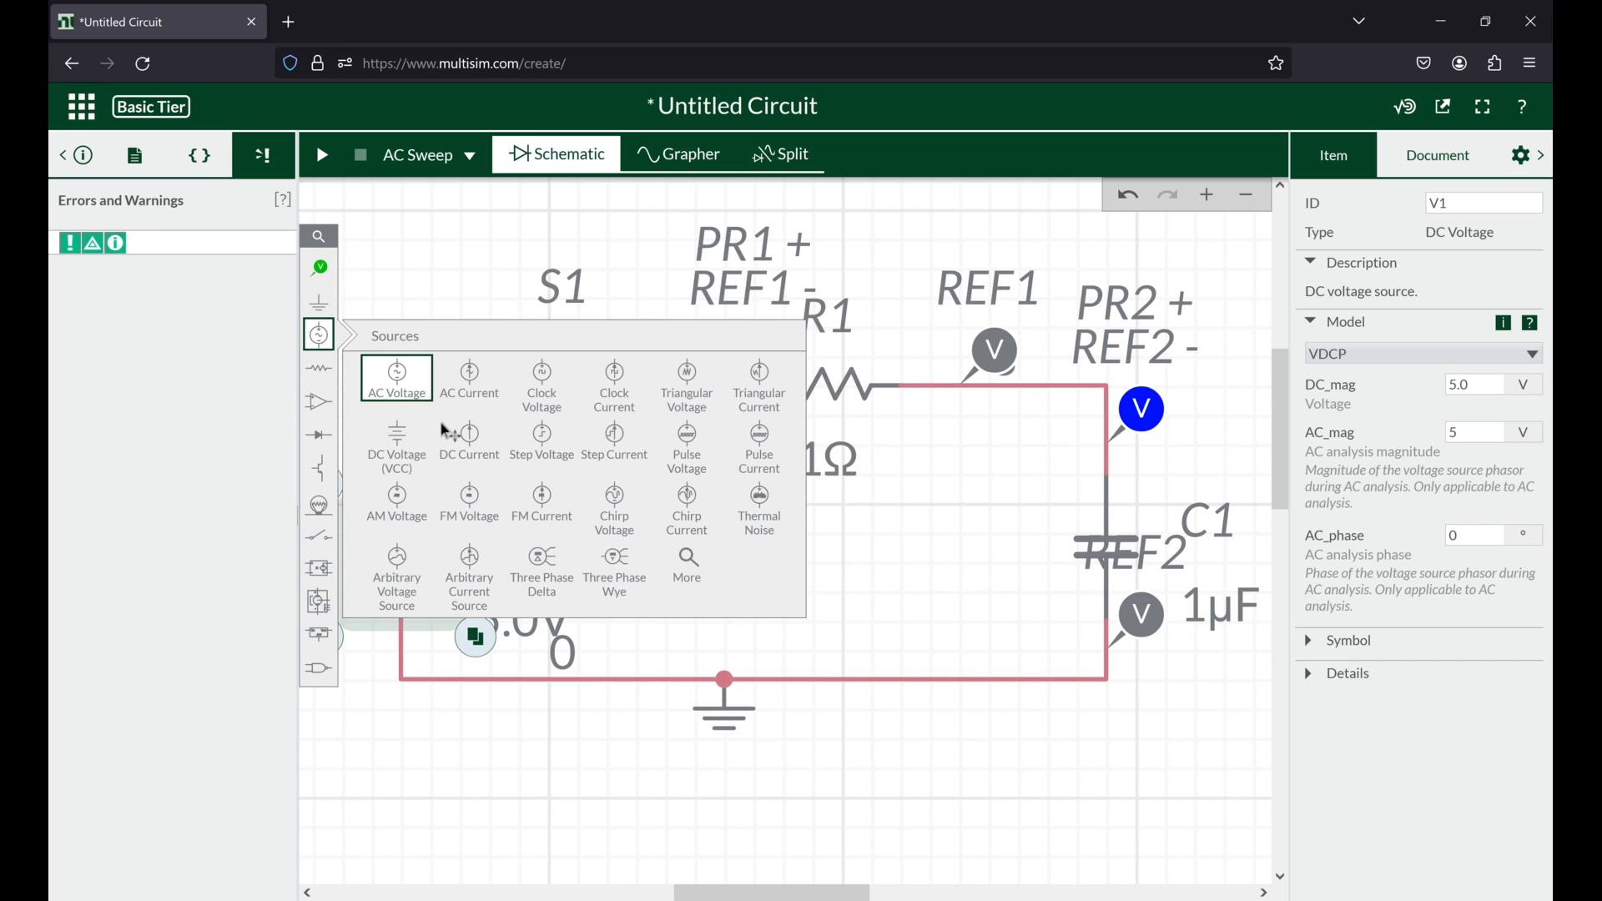
click(407, 376)
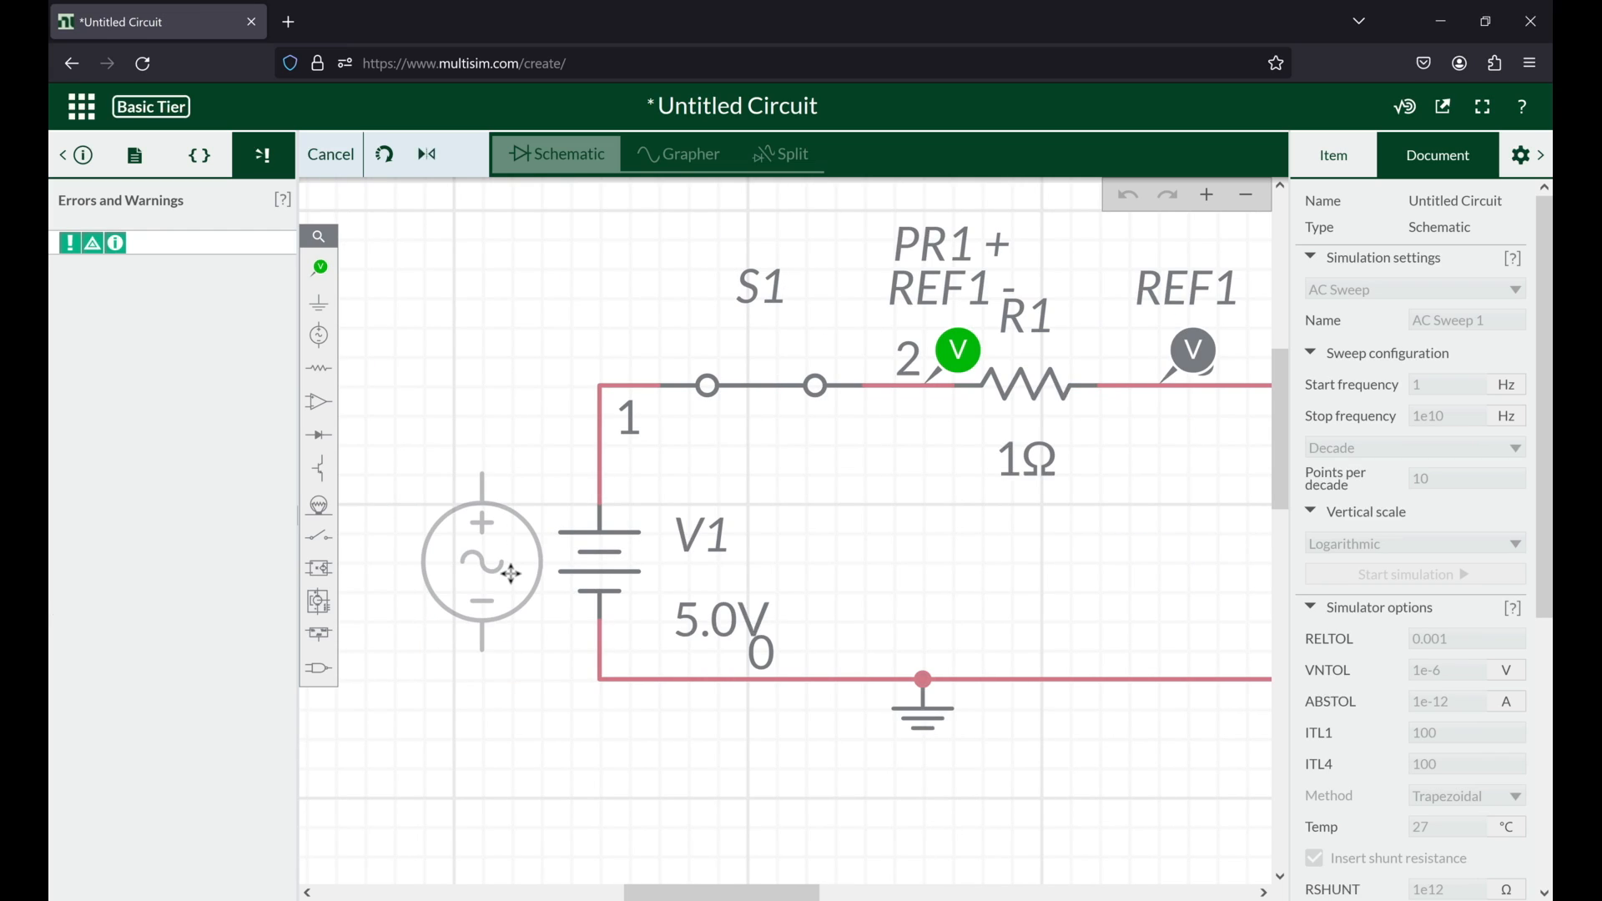
click(511, 573)
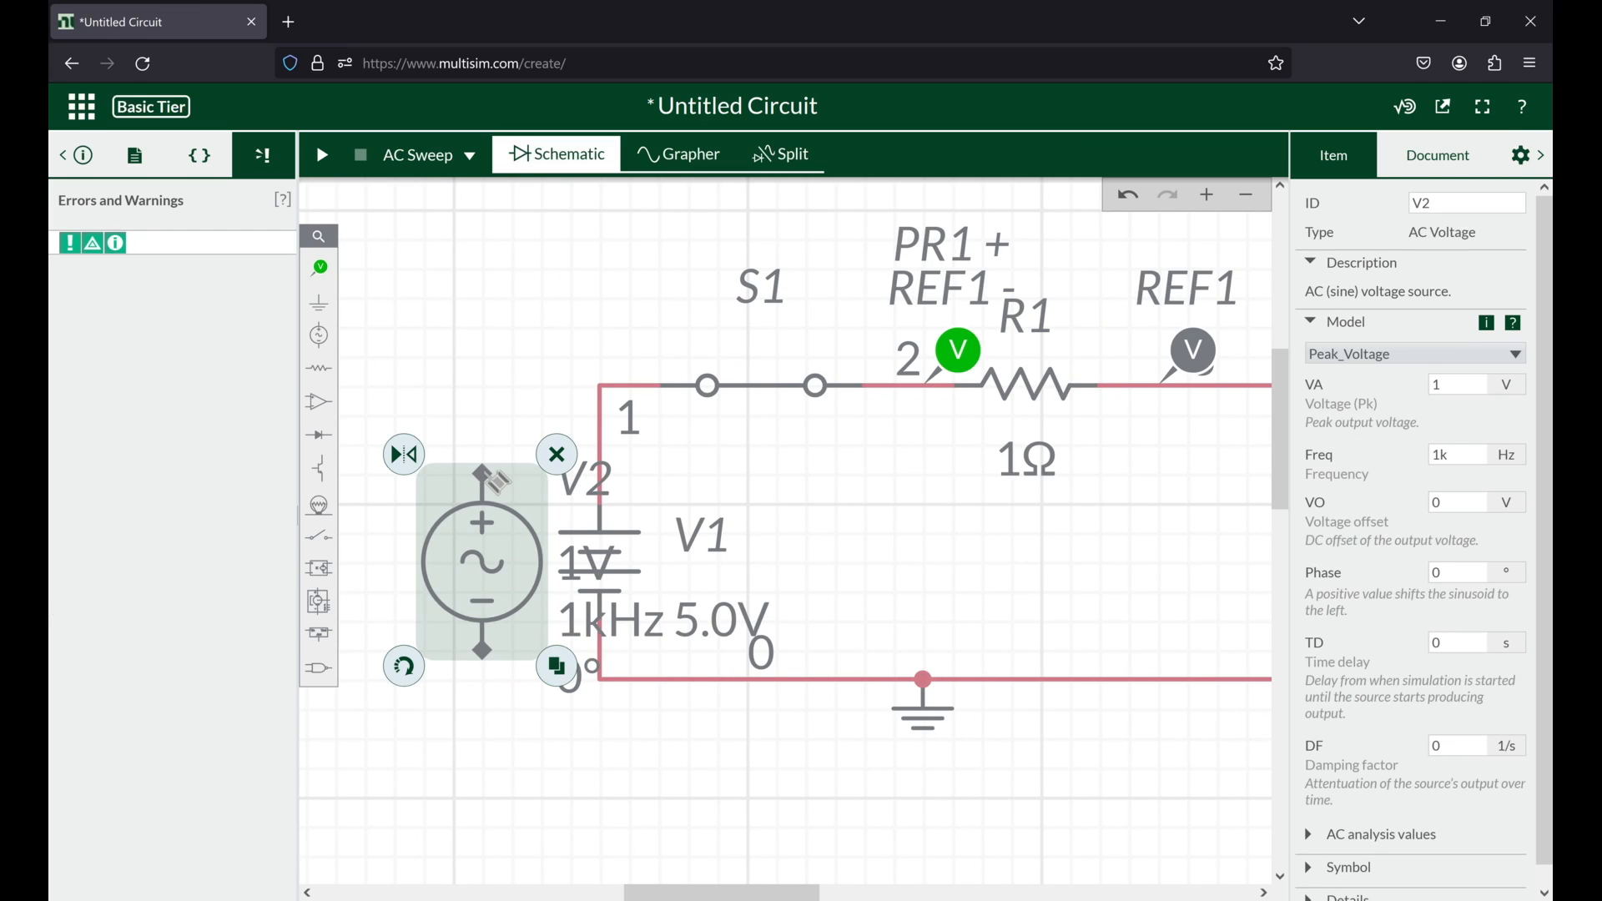
Step: Wire the AC source's positive terminal to node 1 and its negative terminal to the ground net
click(484, 474)
click(601, 385)
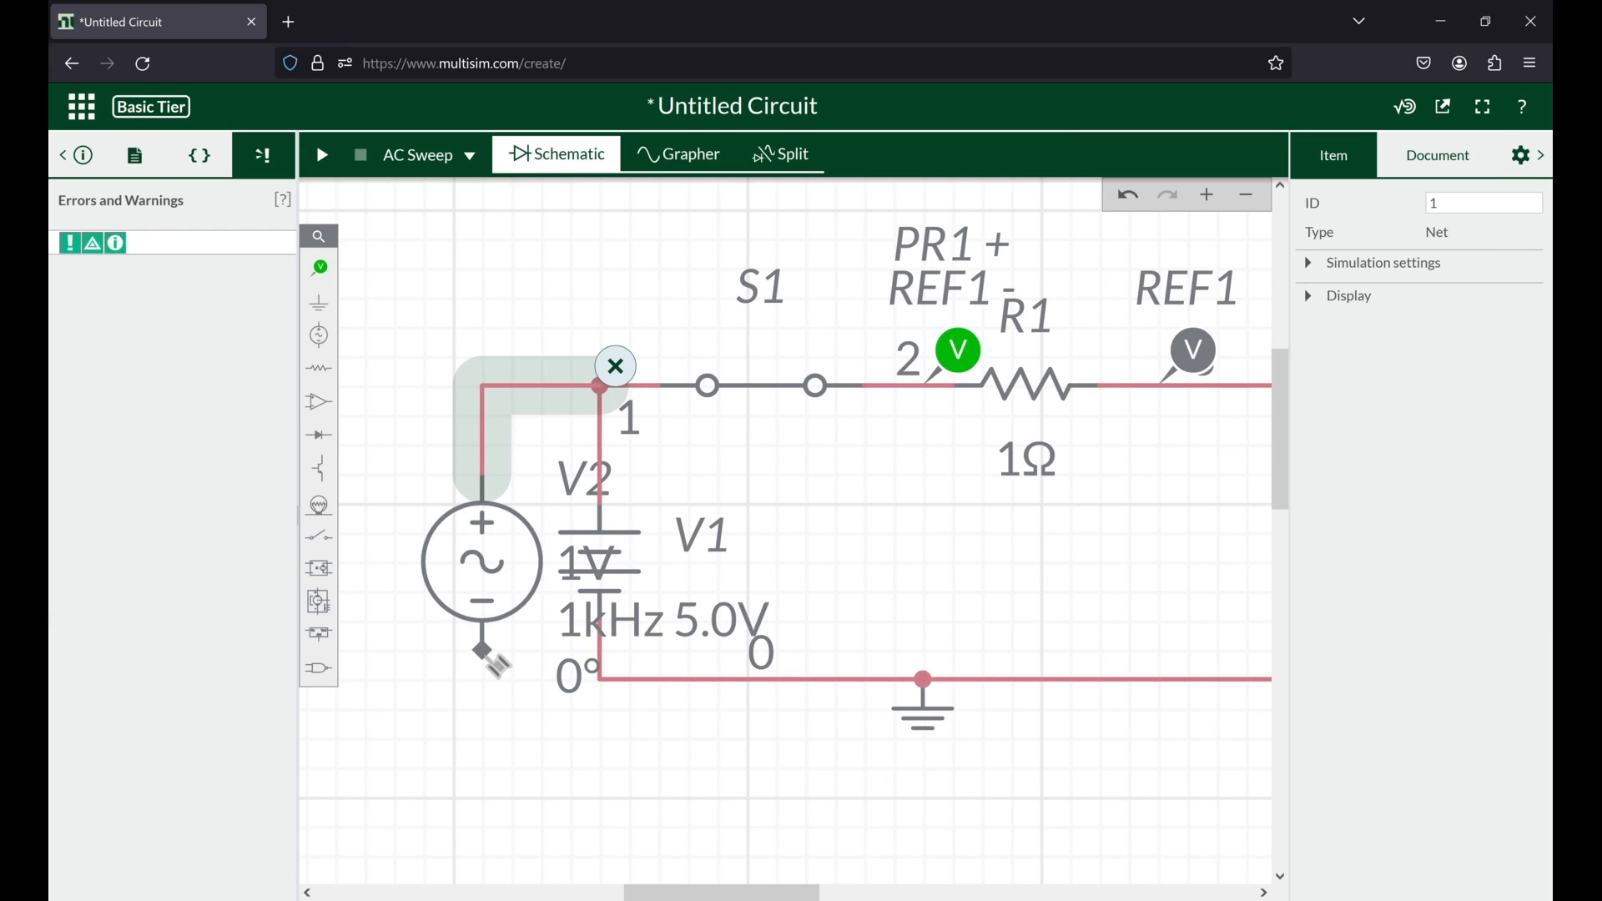
click(483, 650)
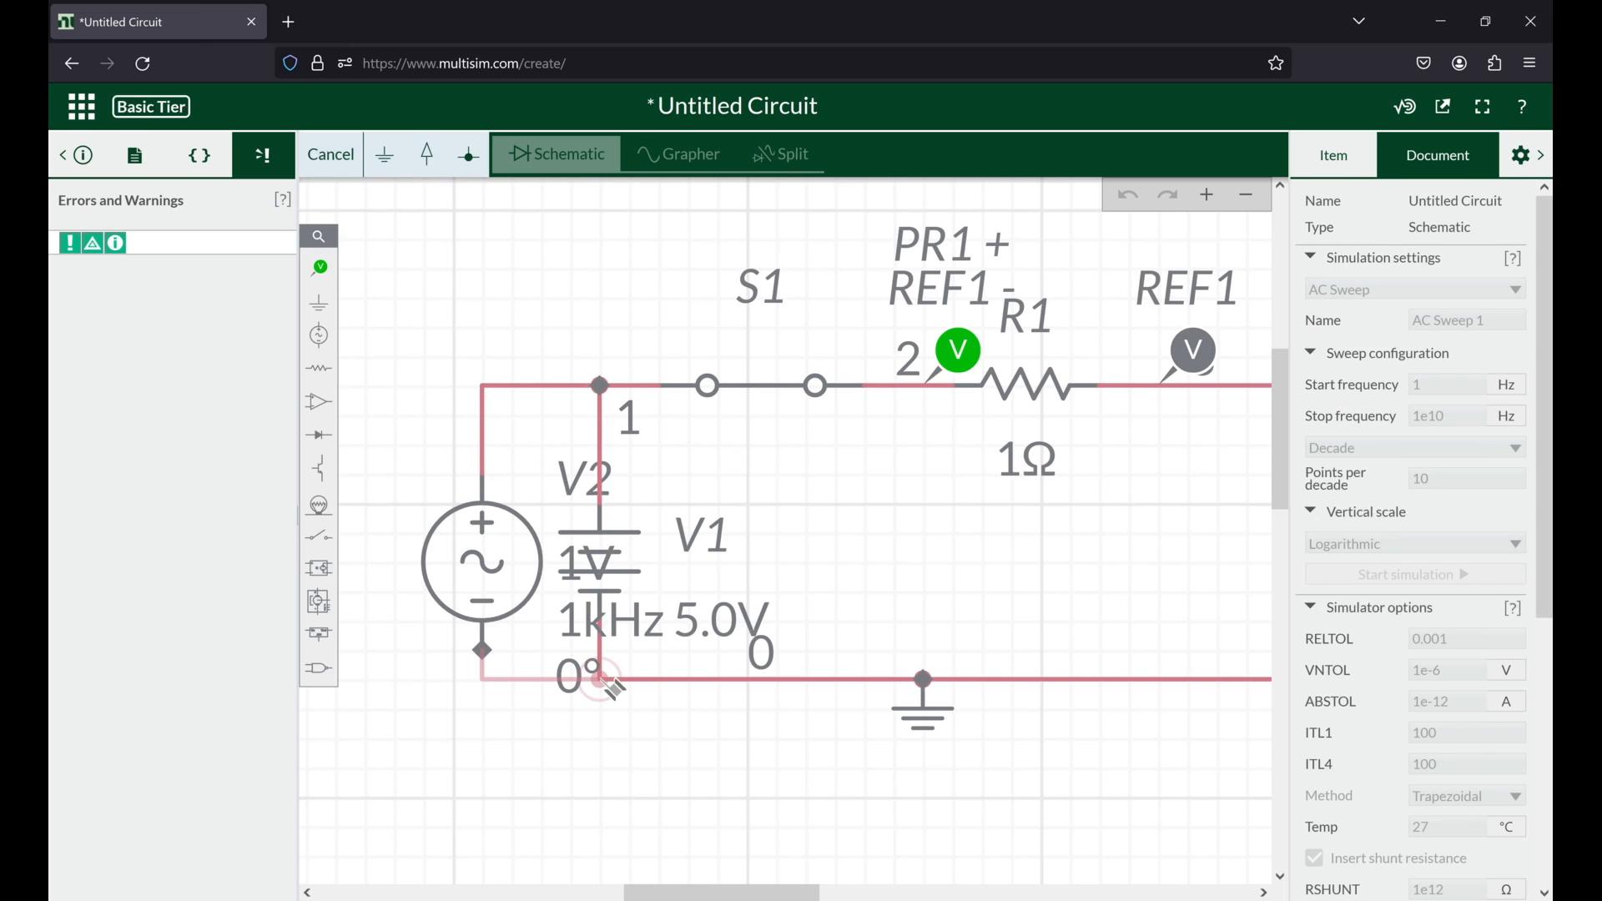
click(603, 681)
Step: Delete the DC source V1 and straighten the AC source's lower wire in line with the ground wire
click(648, 622)
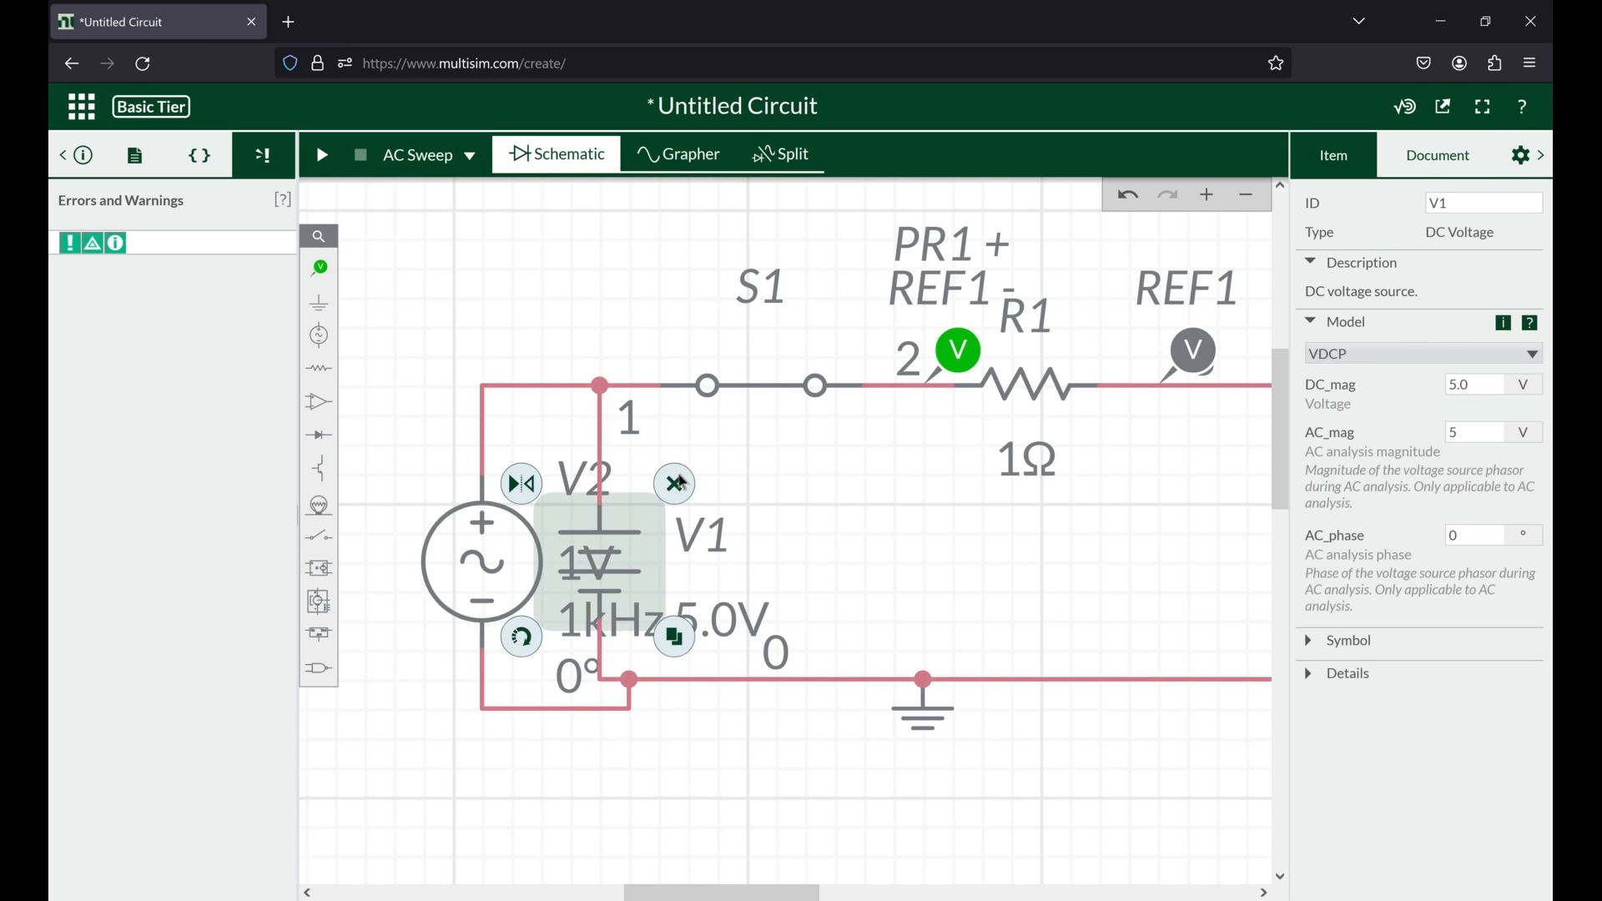
click(681, 483)
click(560, 711)
drag(560, 710, 560, 681)
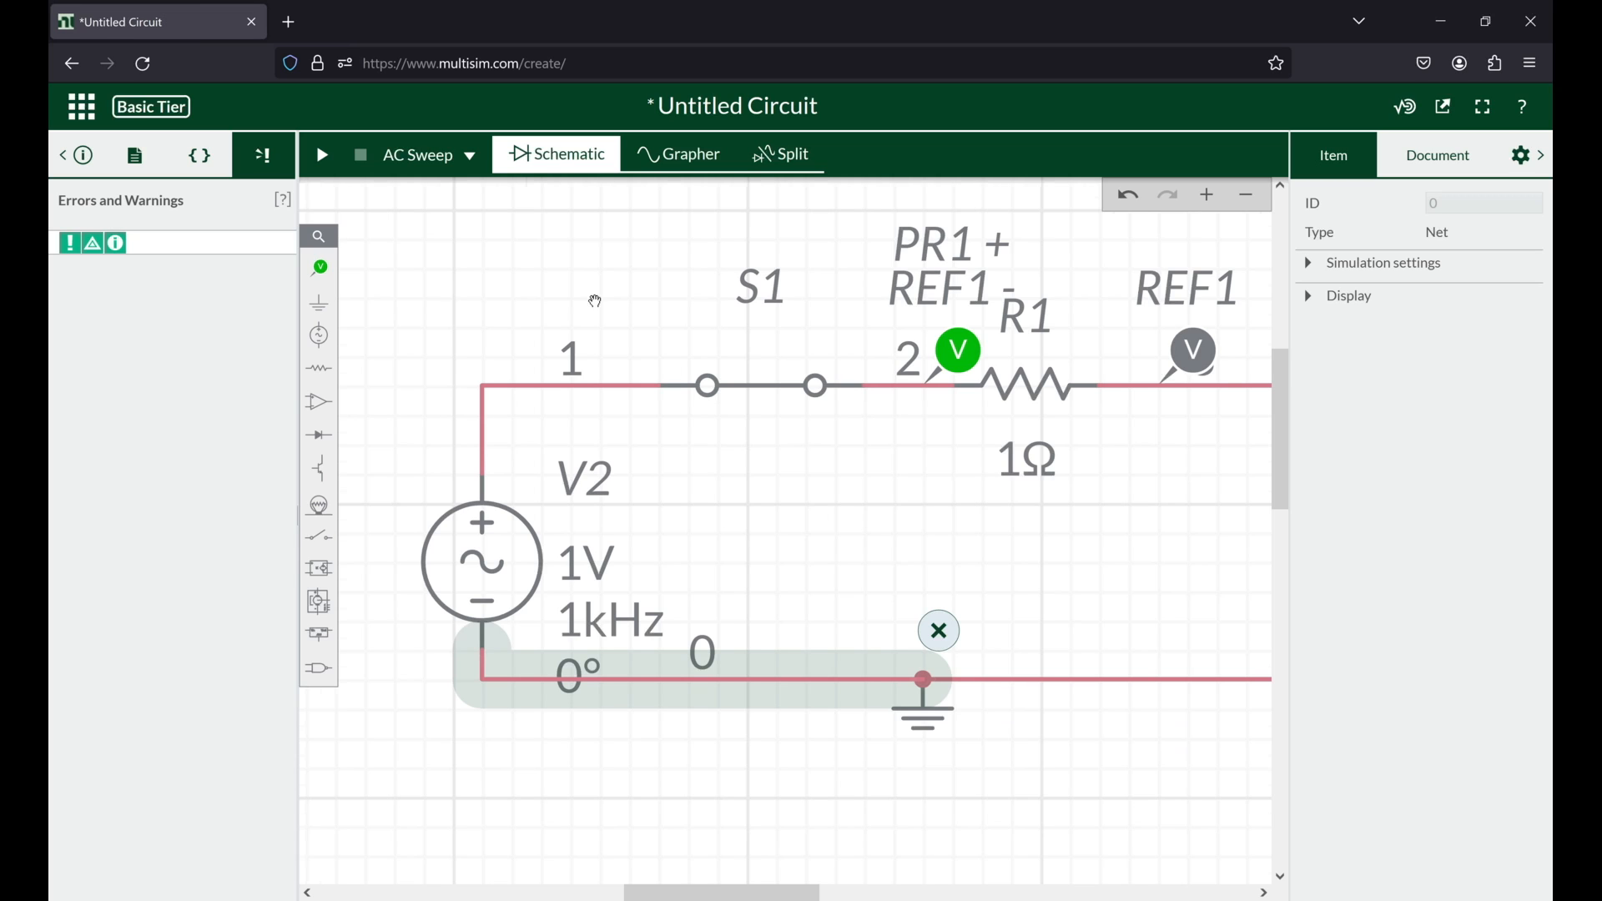
Step: Set the AC source's peak voltage to 5 V and run the AC sweep
scroll(596, 302, down, 5)
drag(486, 361, 380, 466)
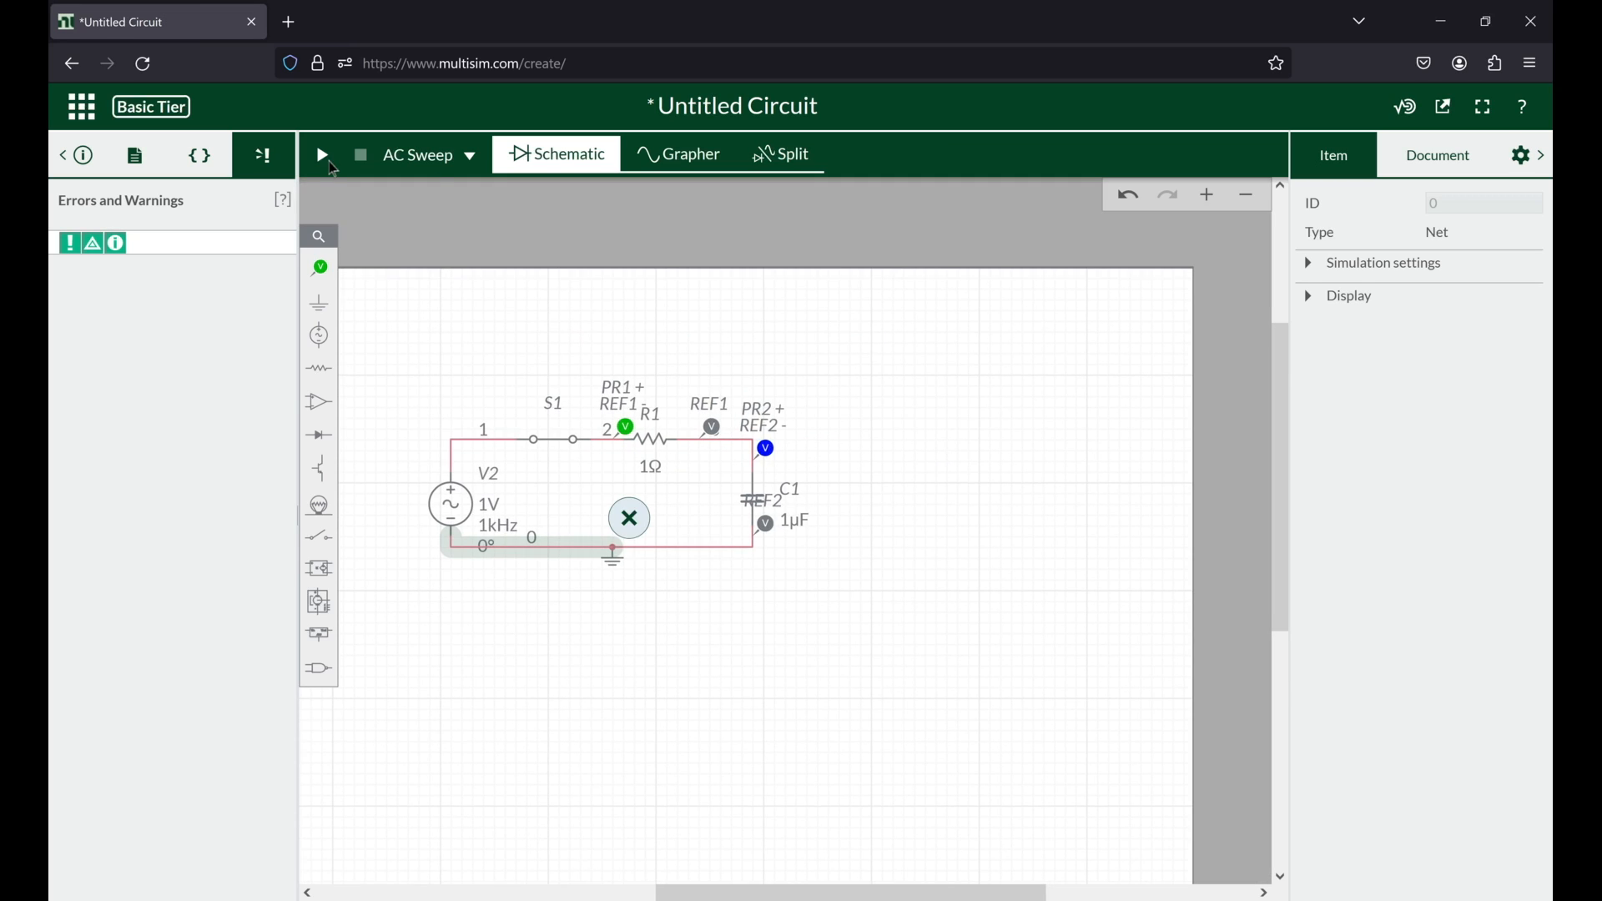
click(434, 167)
click(467, 507)
click(468, 508)
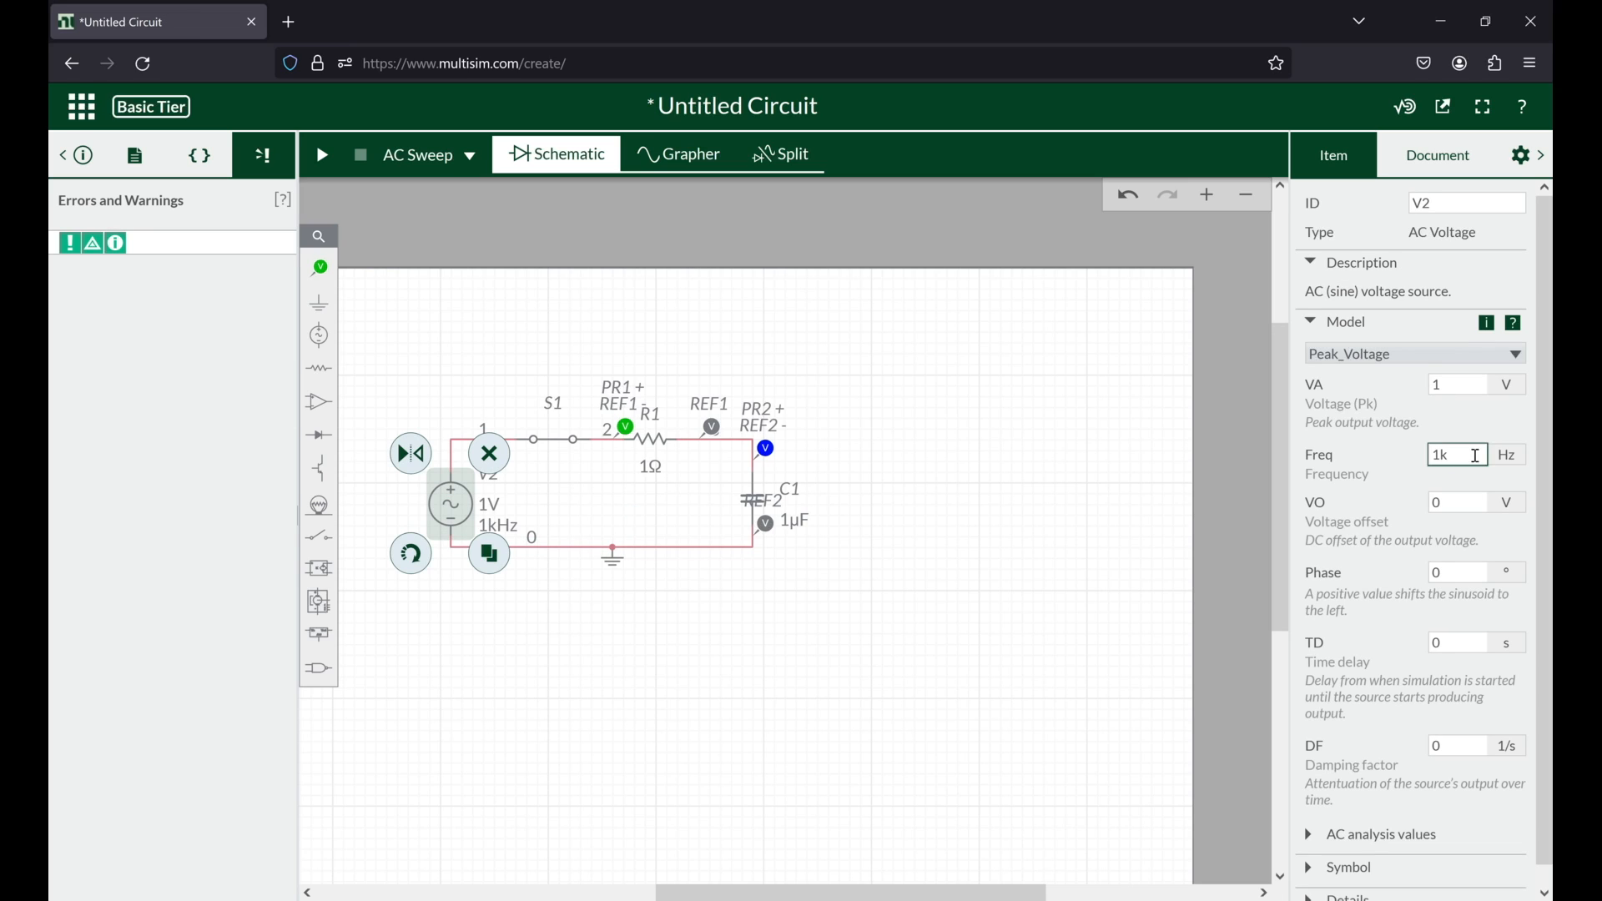
double_click(1453, 383)
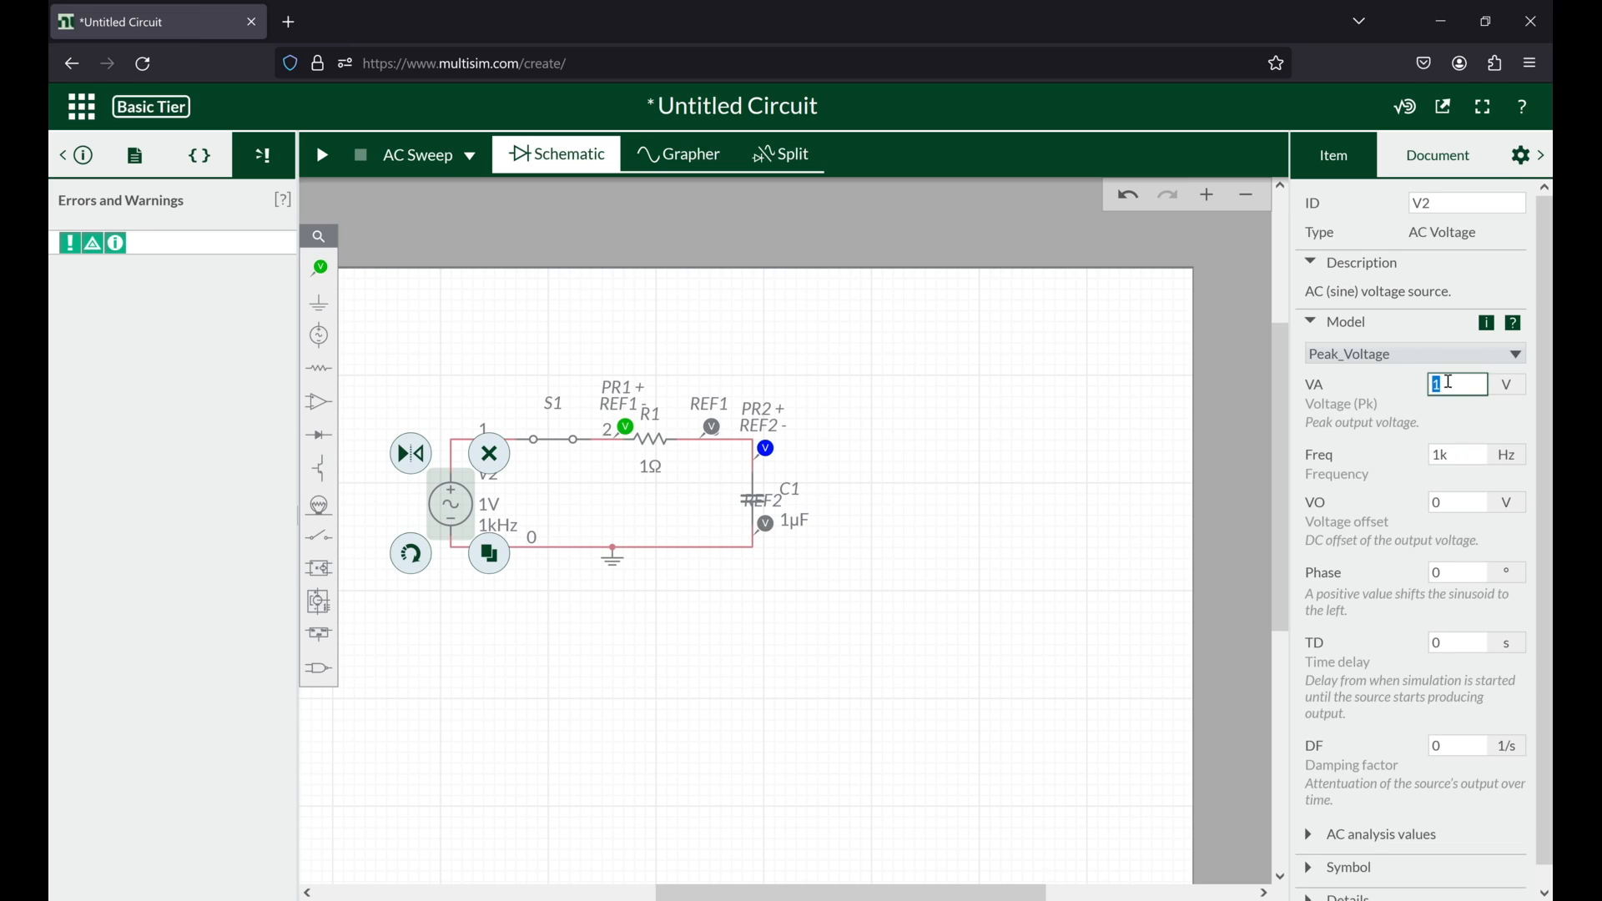
text(5)
key(Return)
click(1453, 571)
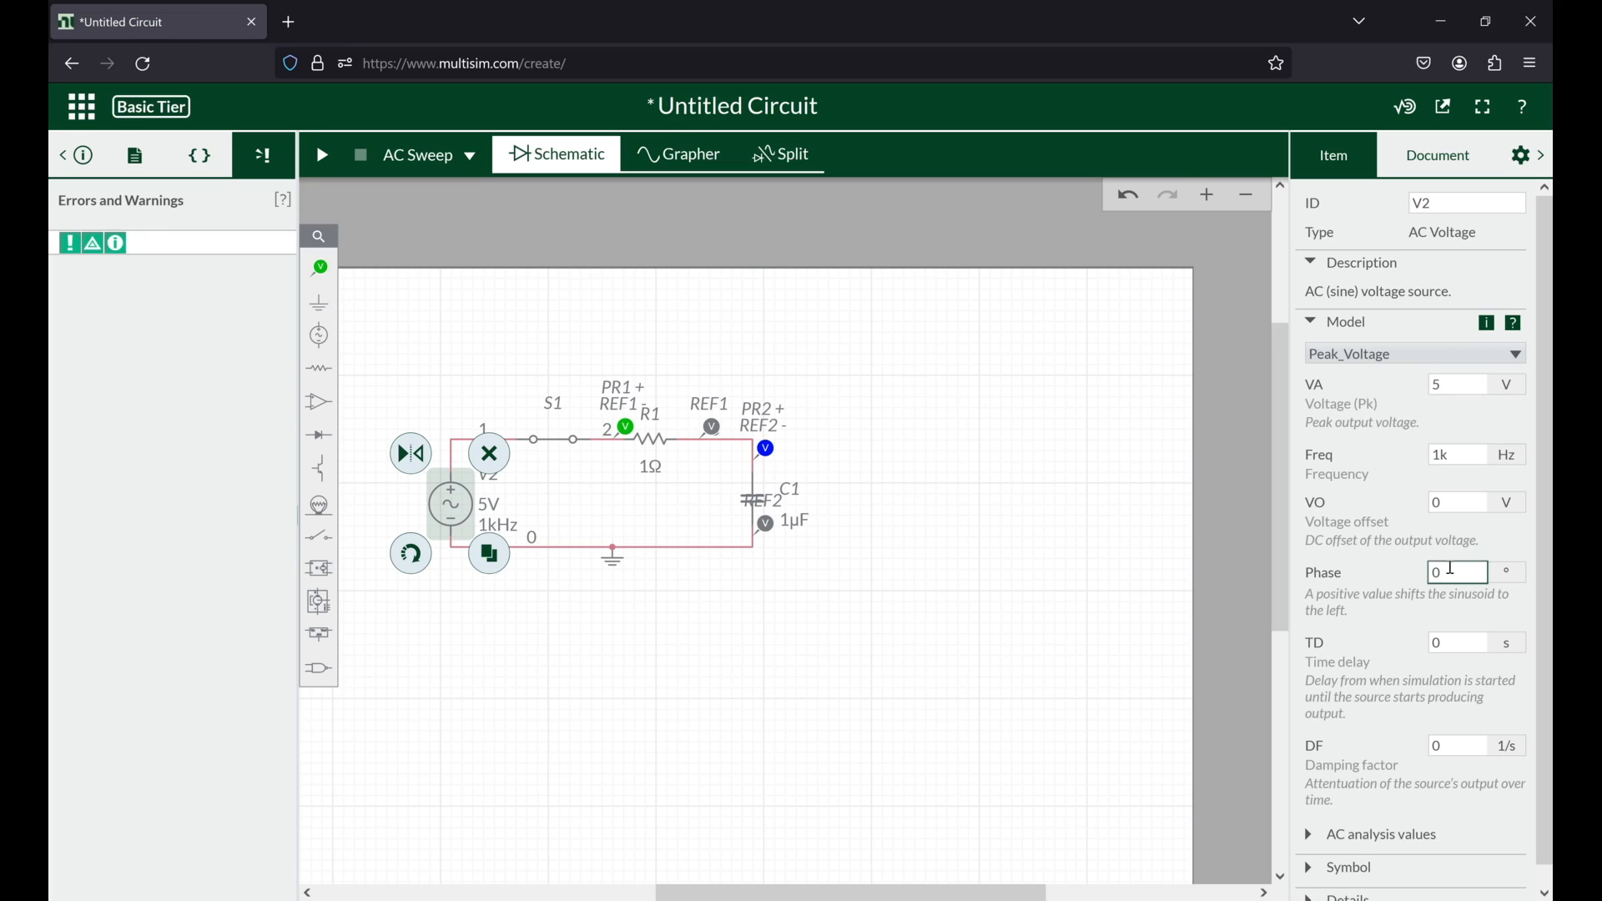
click(322, 155)
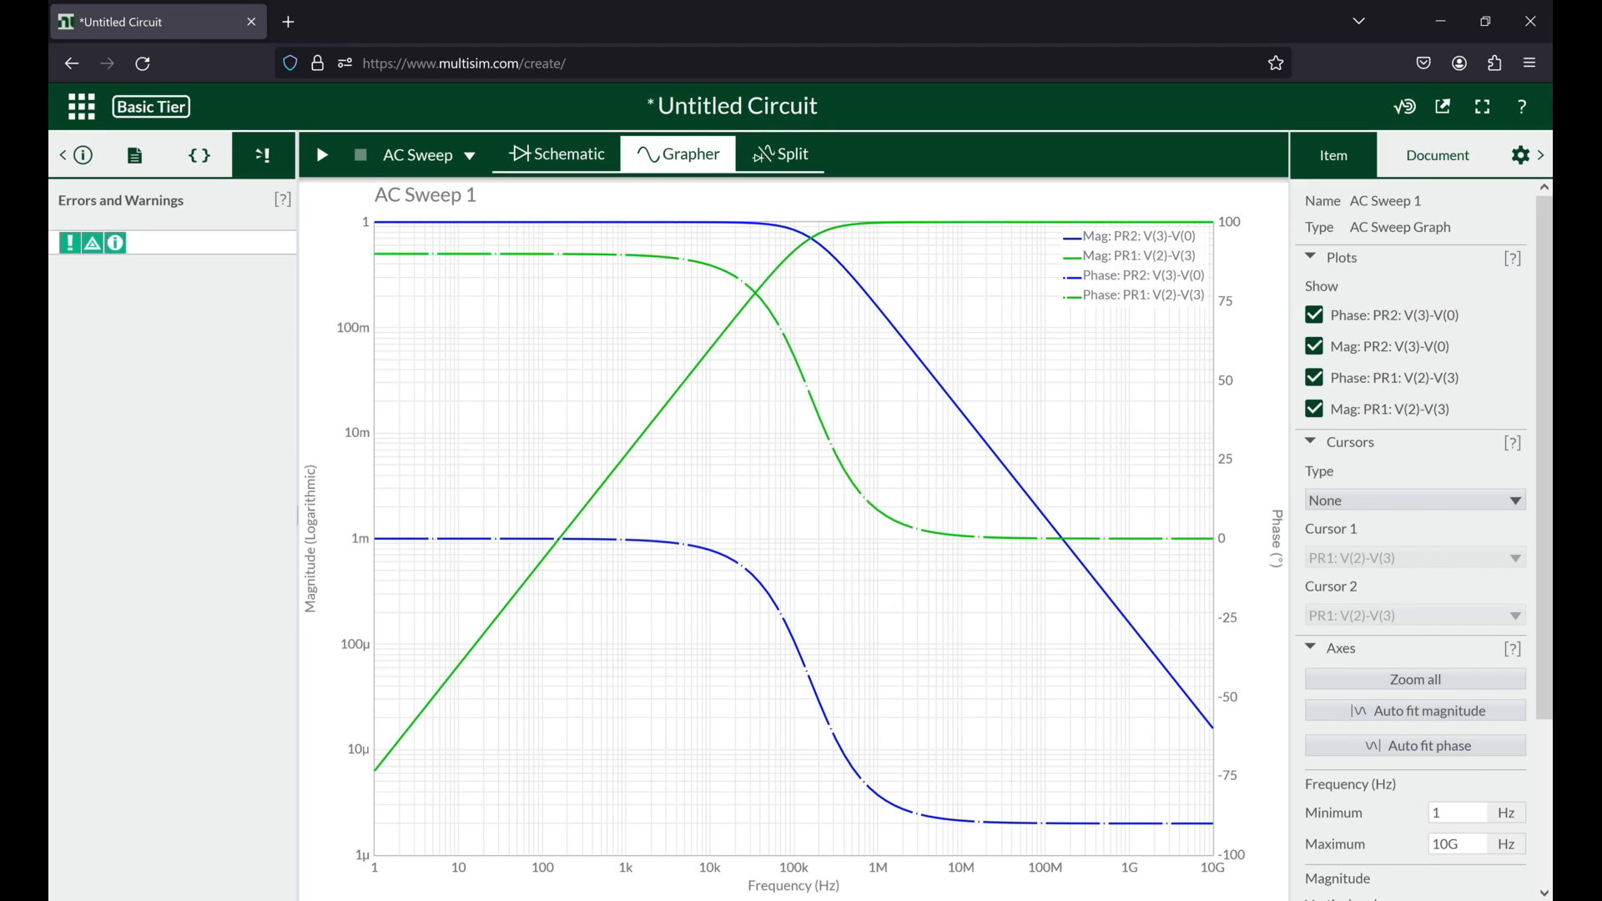
Step: Return to the schematic, change the analysis type to Interactive, and start the simulation
click(557, 155)
click(434, 156)
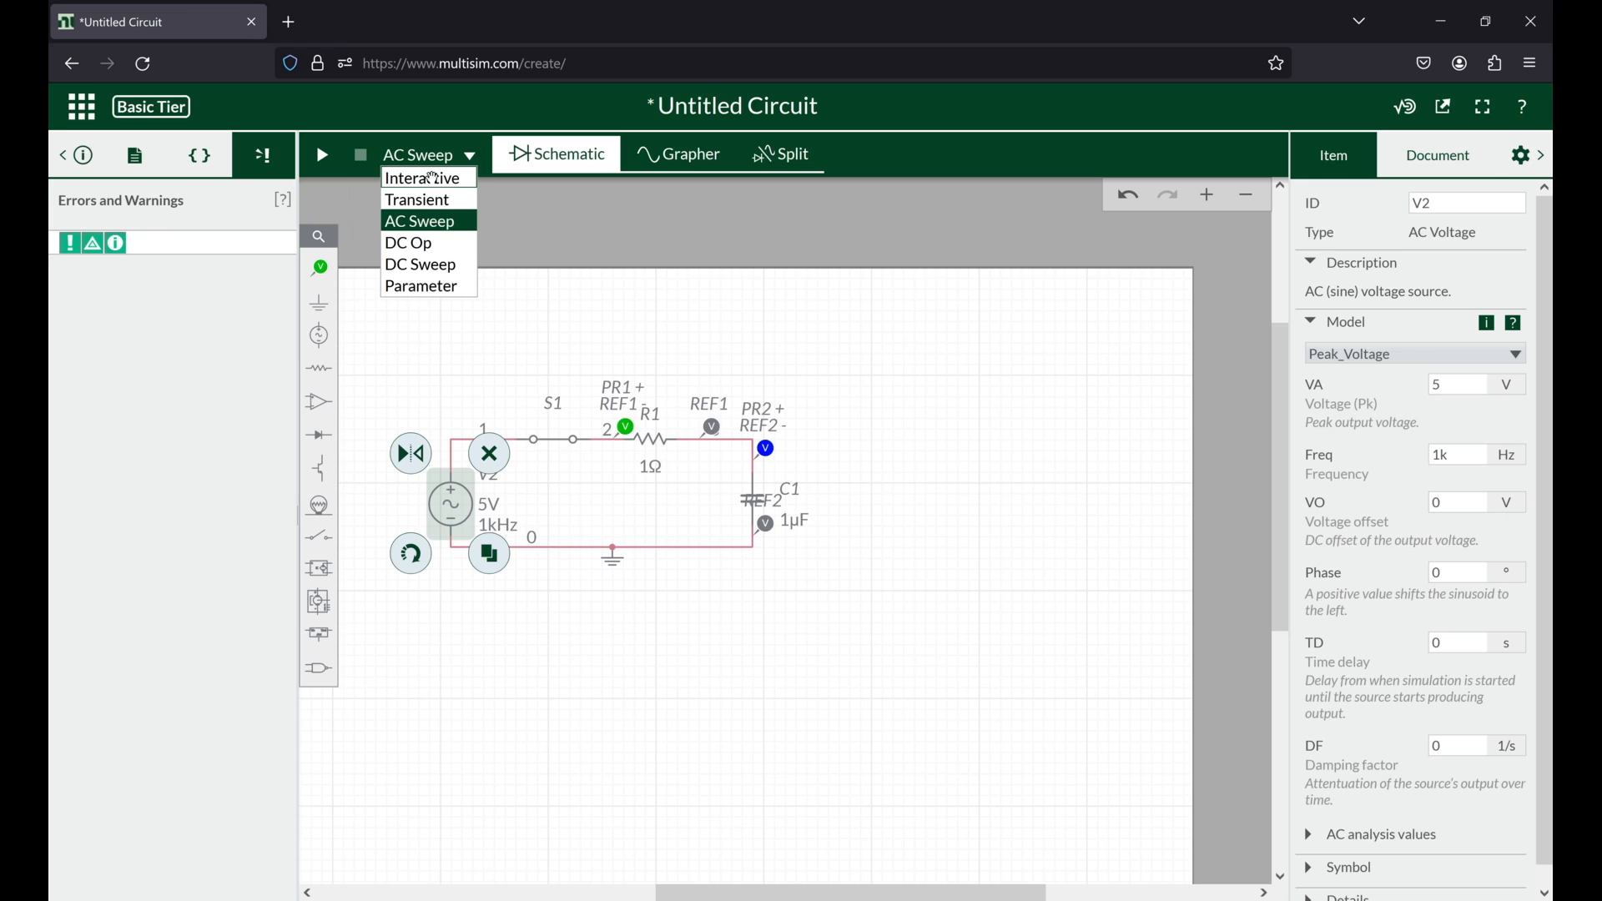
click(432, 178)
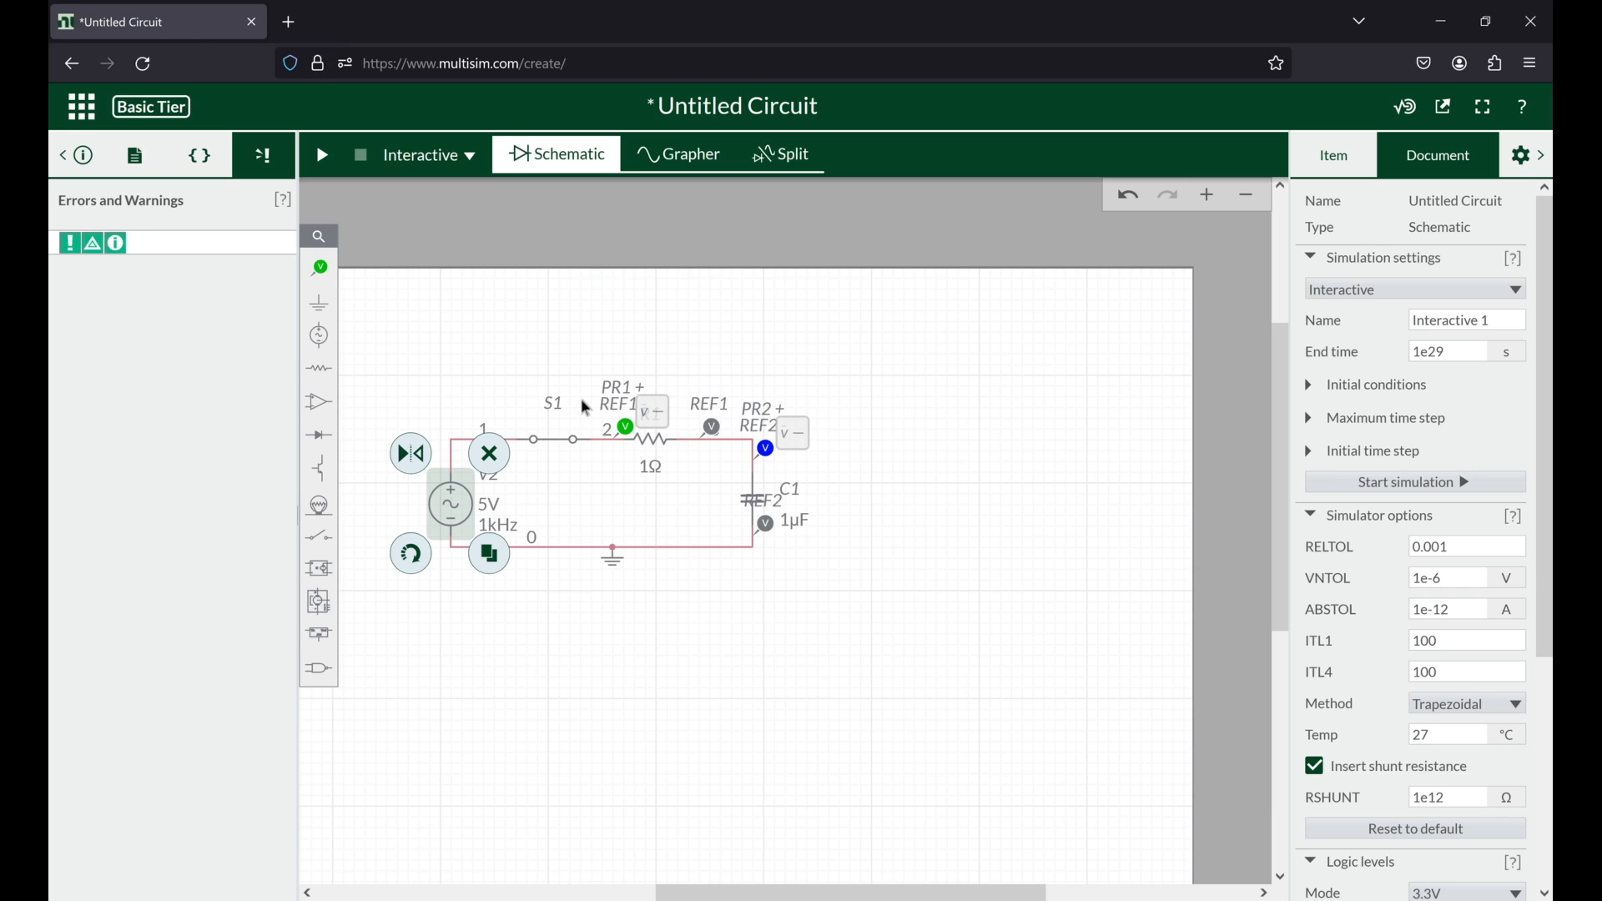
click(320, 164)
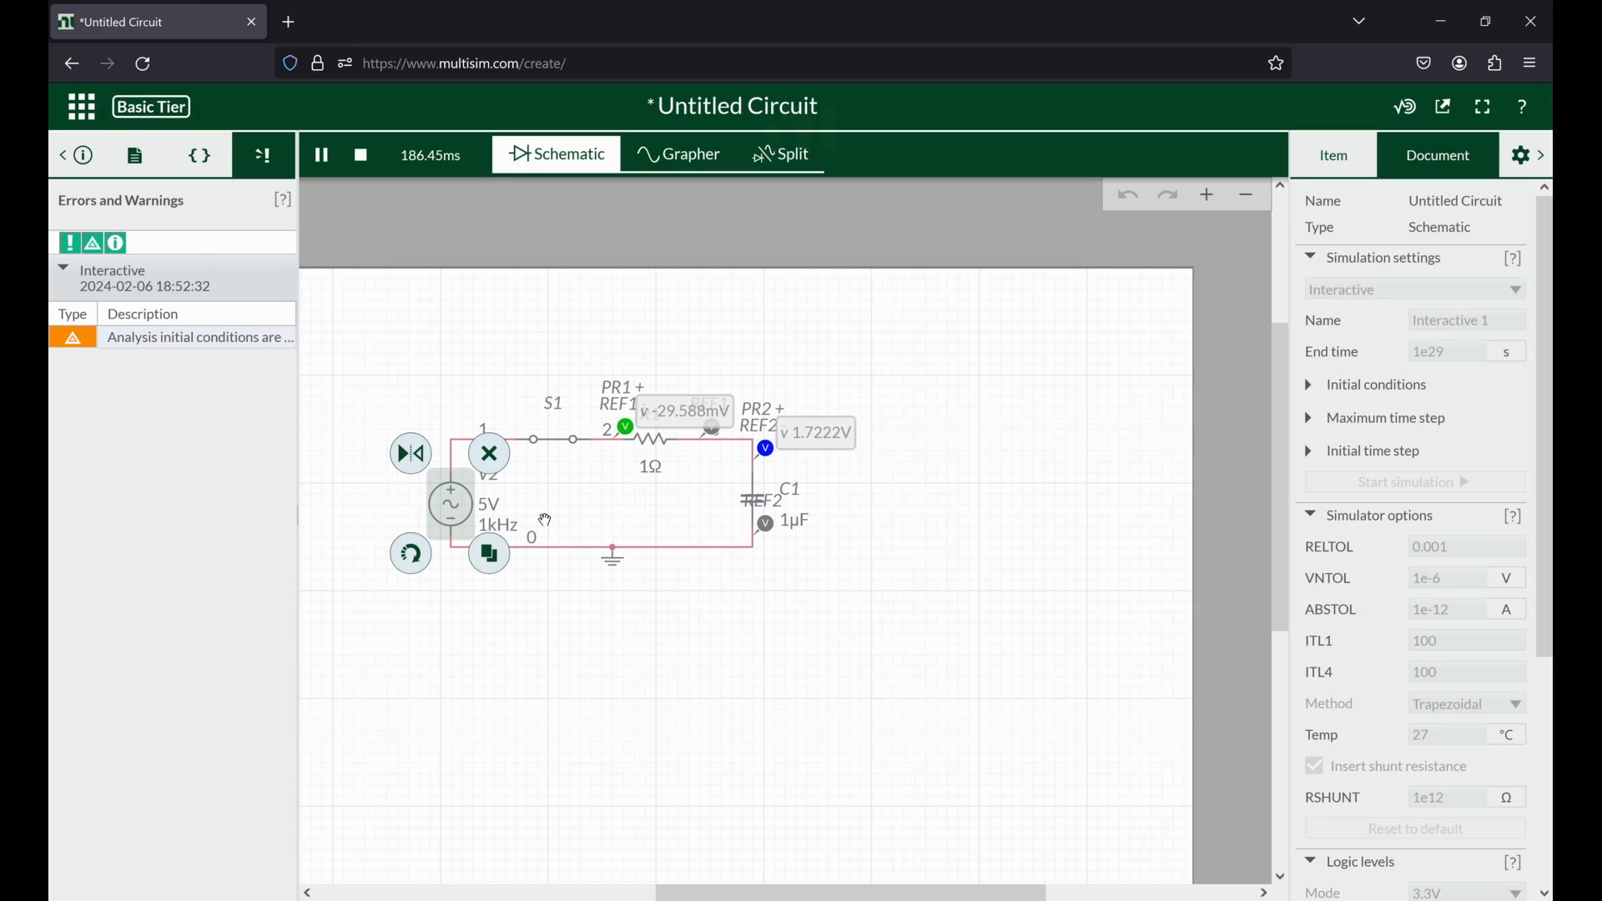
Step: Show the schematic and graph side by side and rescale the voltage axis to fit both complete waveforms
click(782, 151)
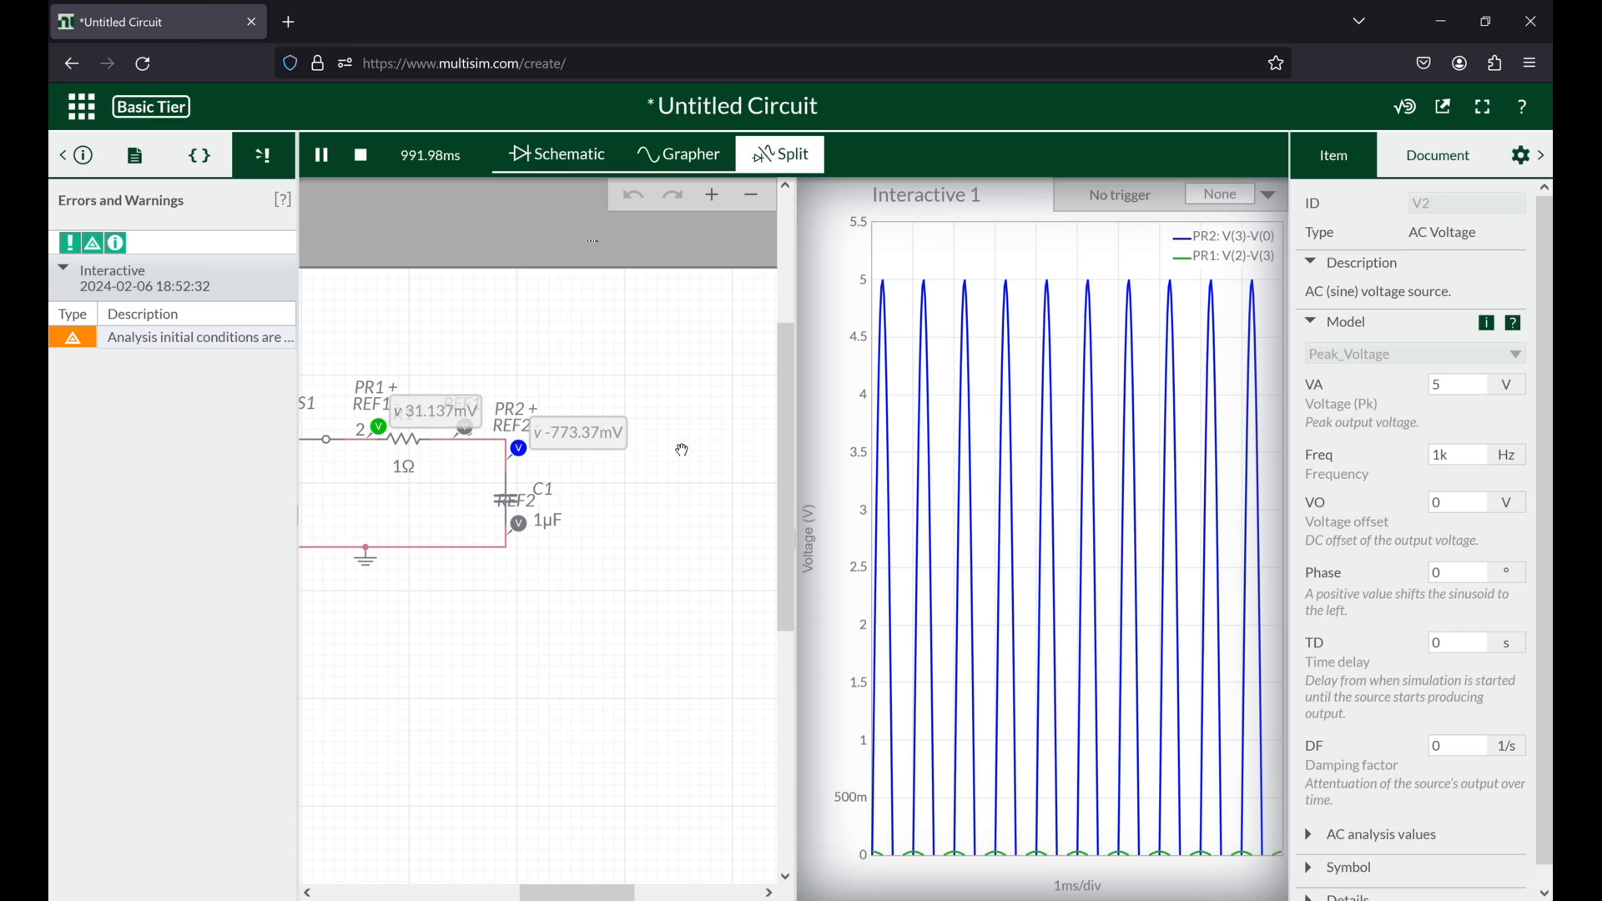
drag(840, 820, 840, 558)
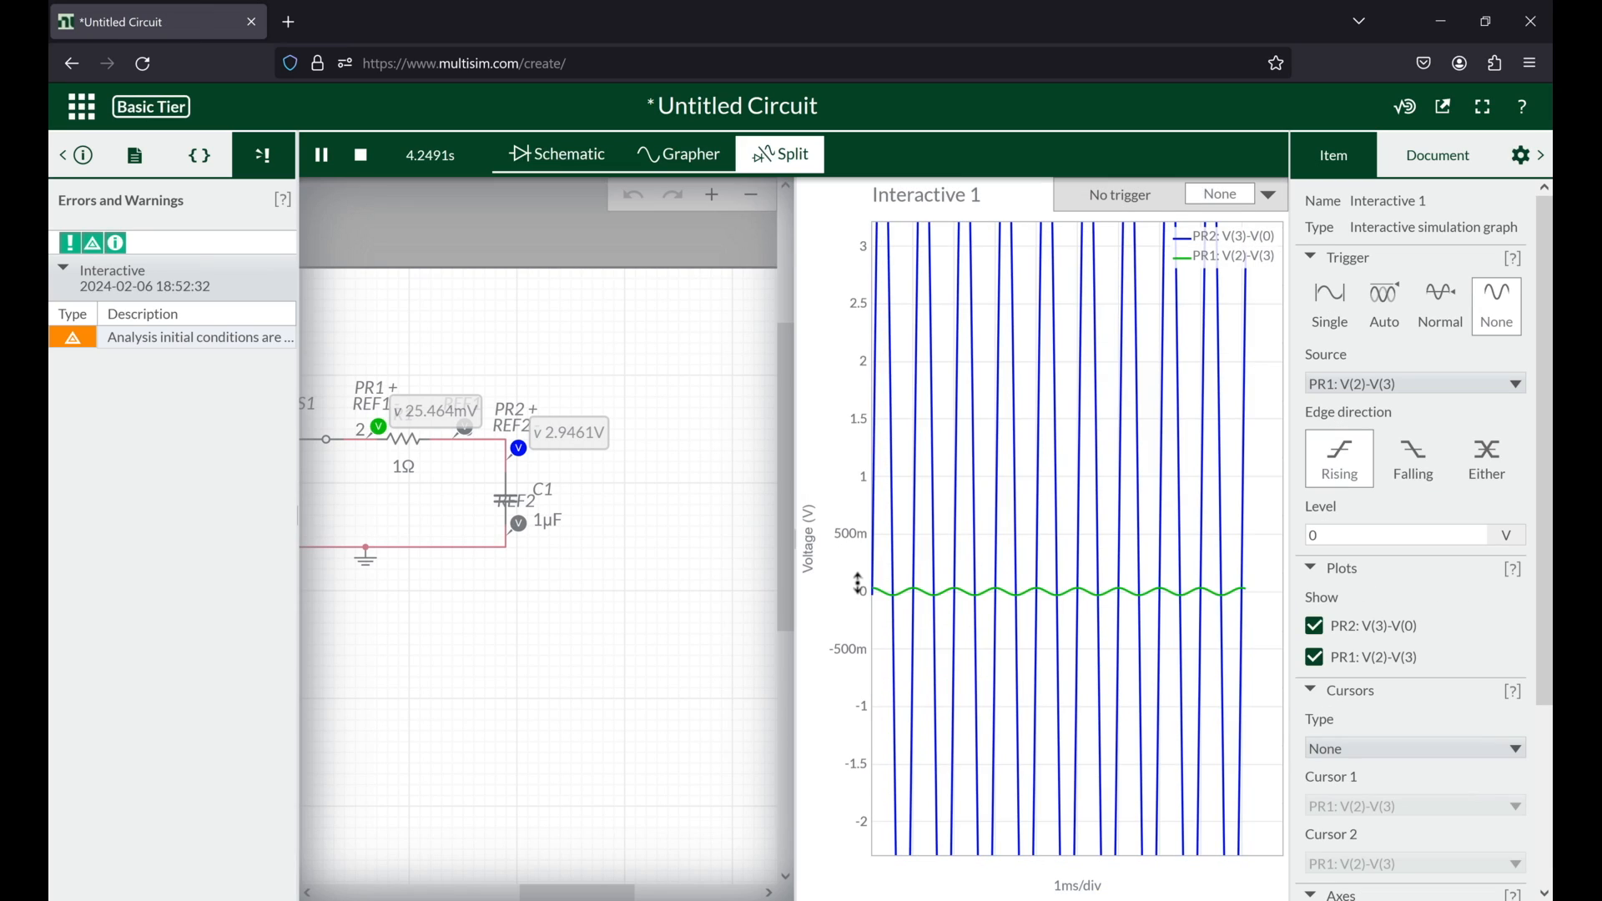
scroll(858, 584, down, 5)
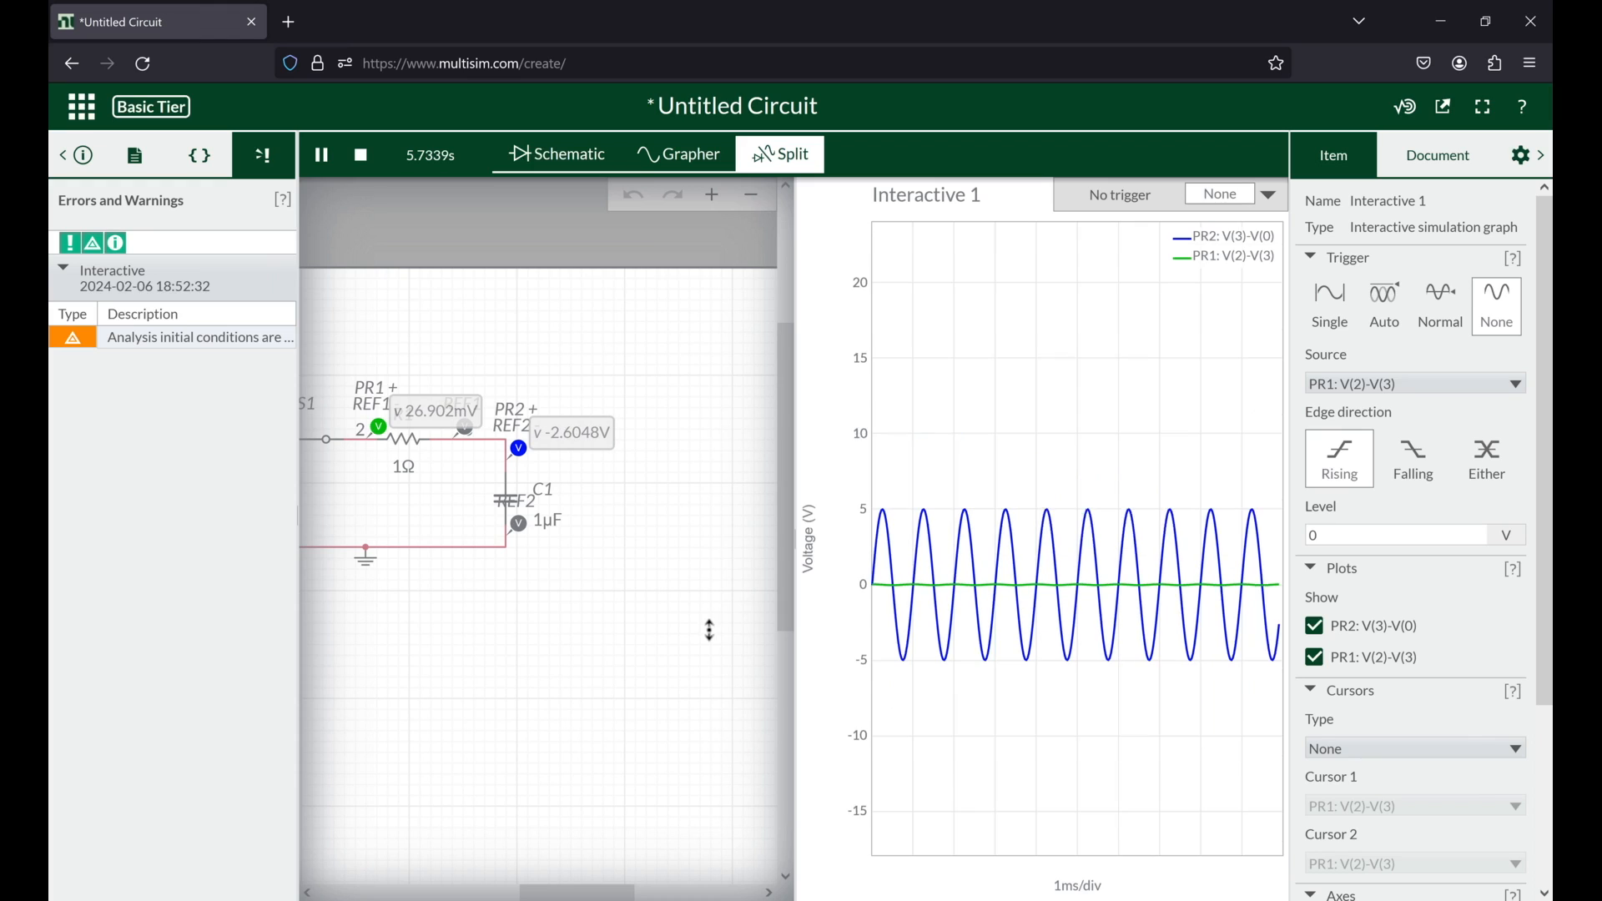
scroll(859, 583, up, 2)
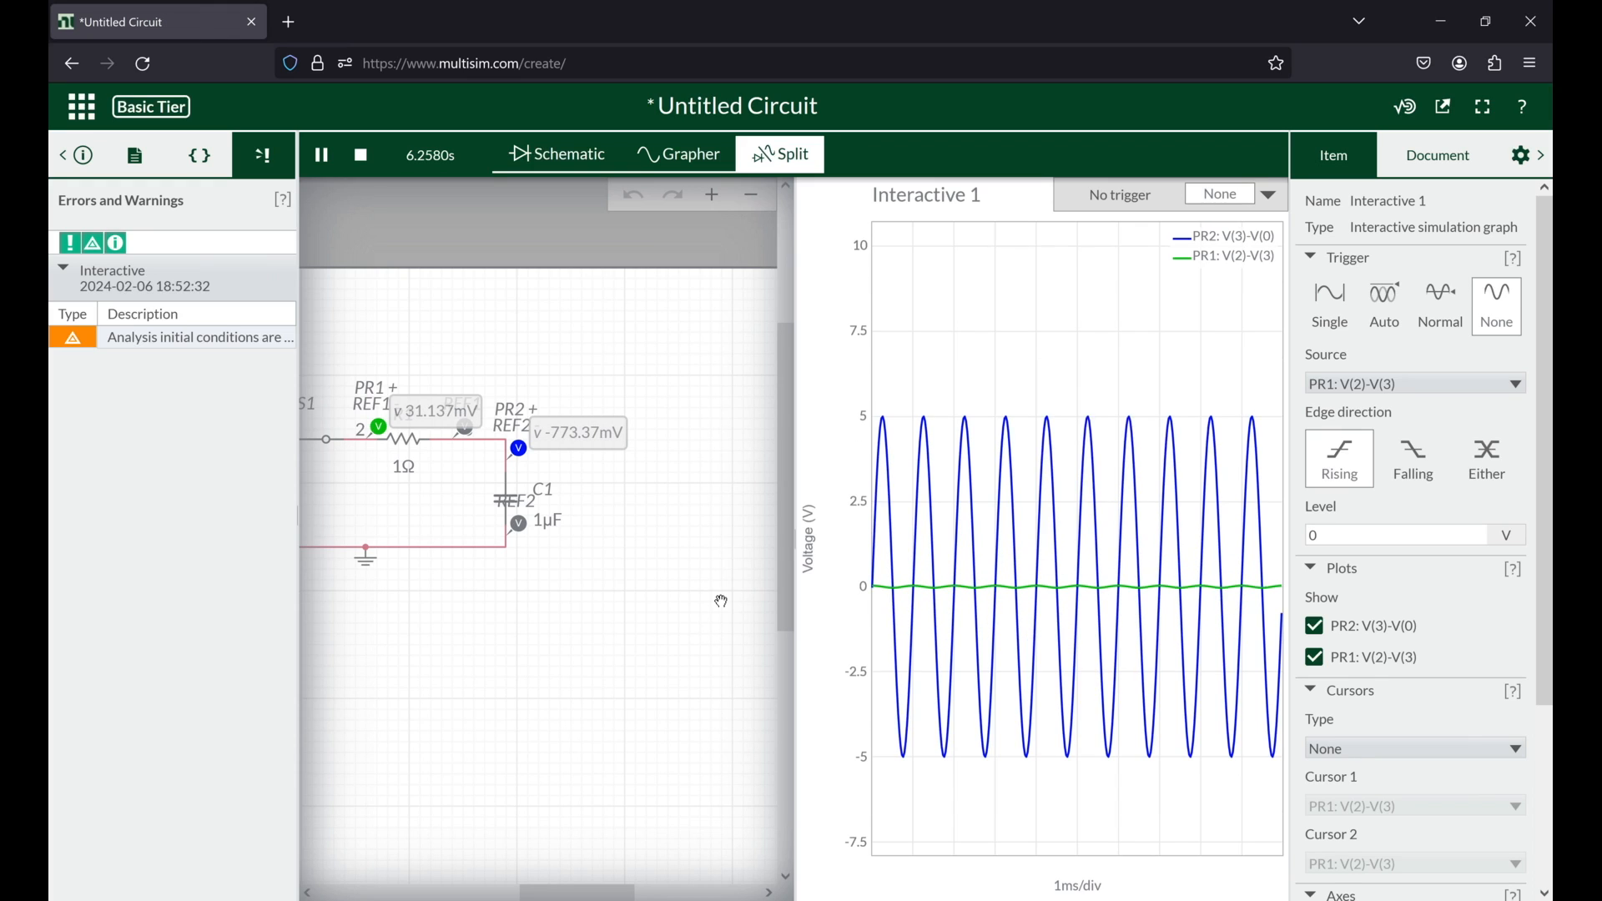
Step: Lower the AC source V2's frequency to 10 Hz while the interactive simulation runs
drag(721, 601, 855, 584)
drag(421, 490, 444, 489)
click(409, 508)
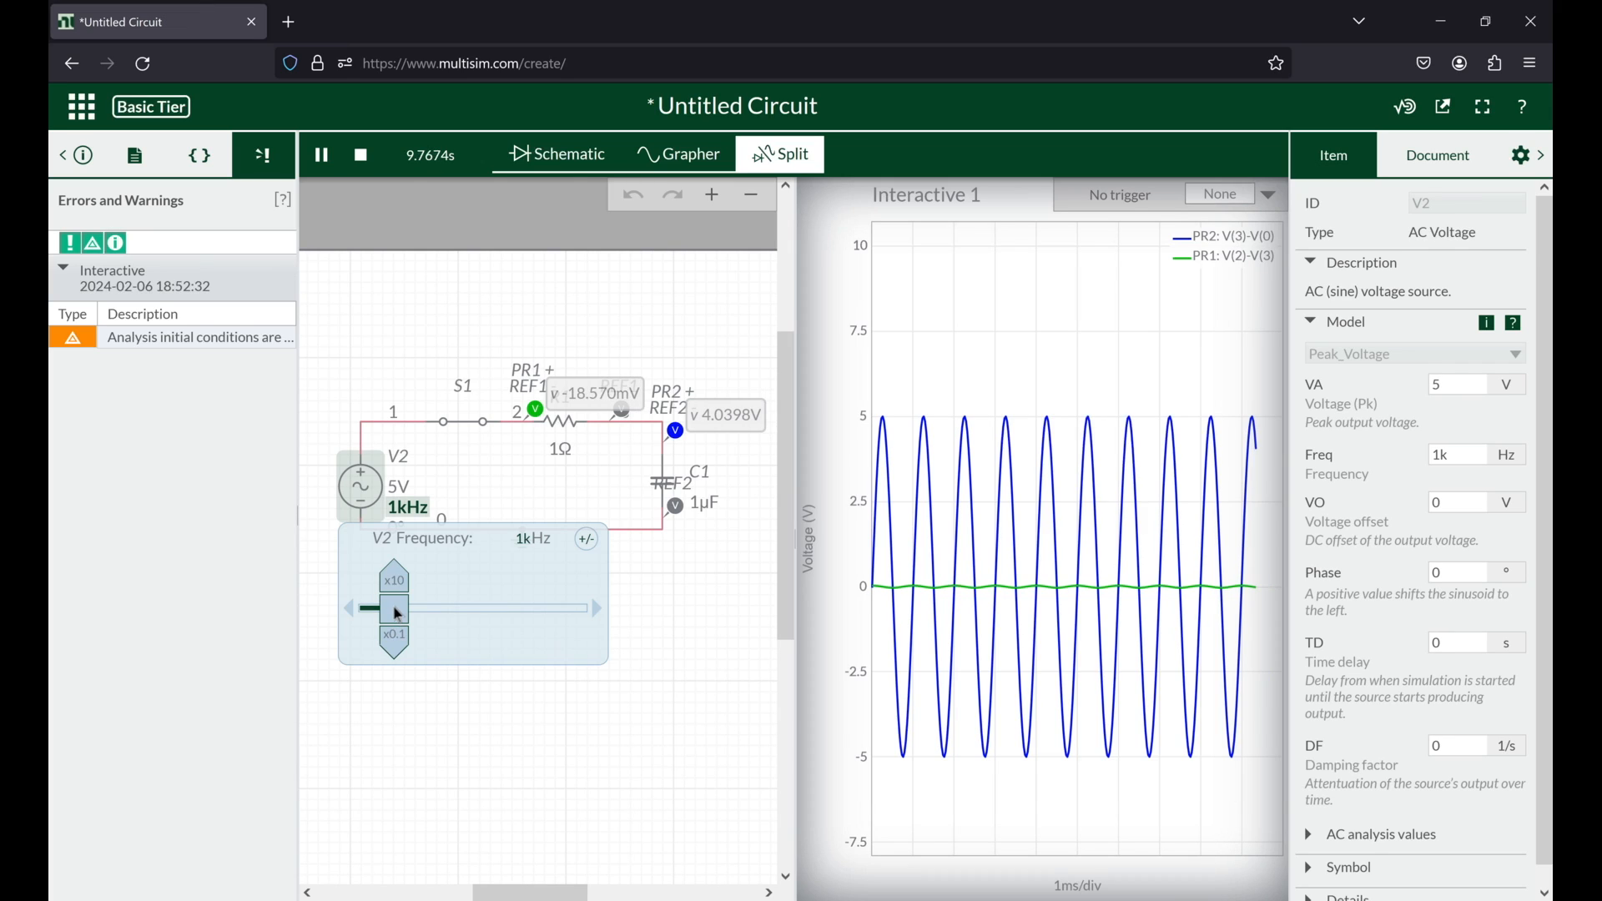
click(398, 644)
click(402, 645)
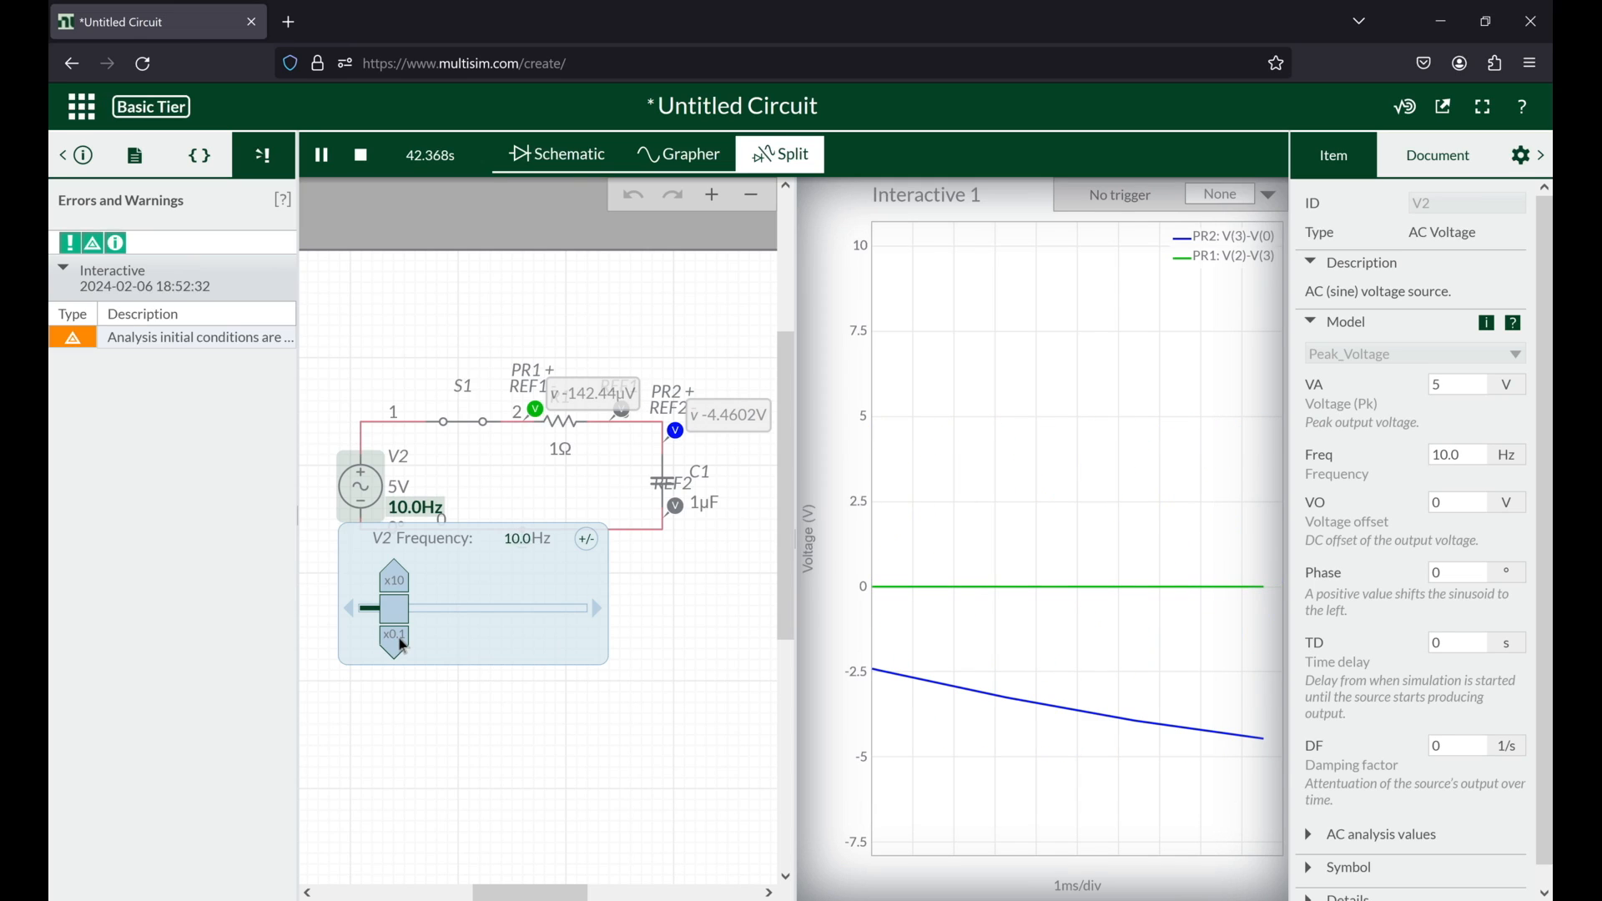
Step: Raise V2's frequency in tenfold steps through 100 Hz, 1 kHz, 10 kHz and 100 kHz up to 1 MHz
click(394, 582)
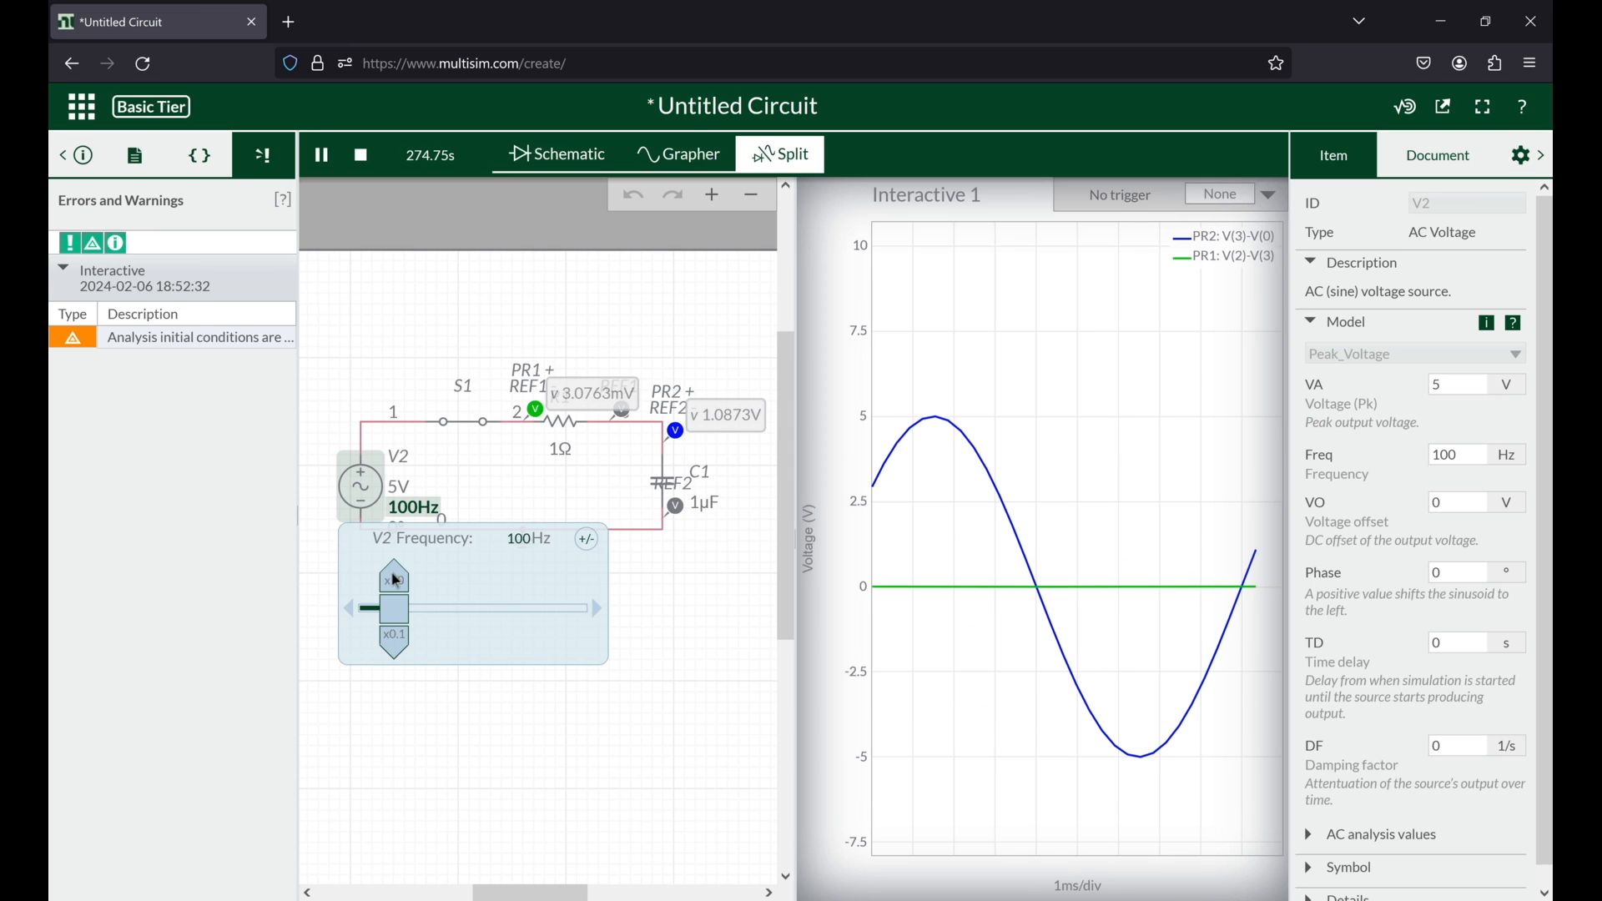
click(395, 581)
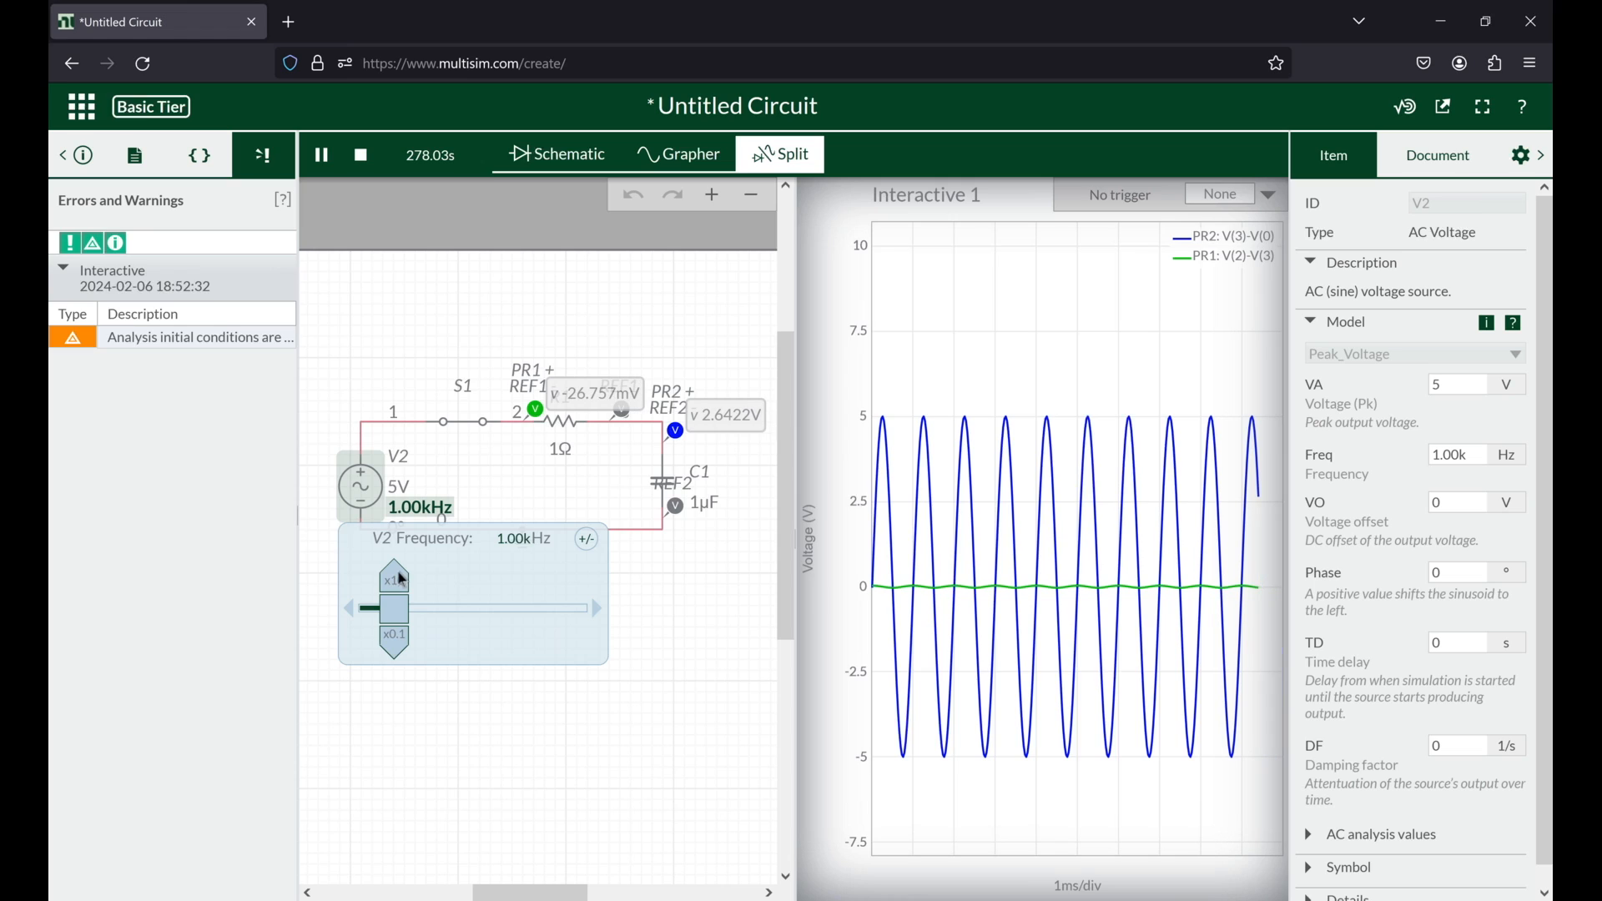
click(401, 581)
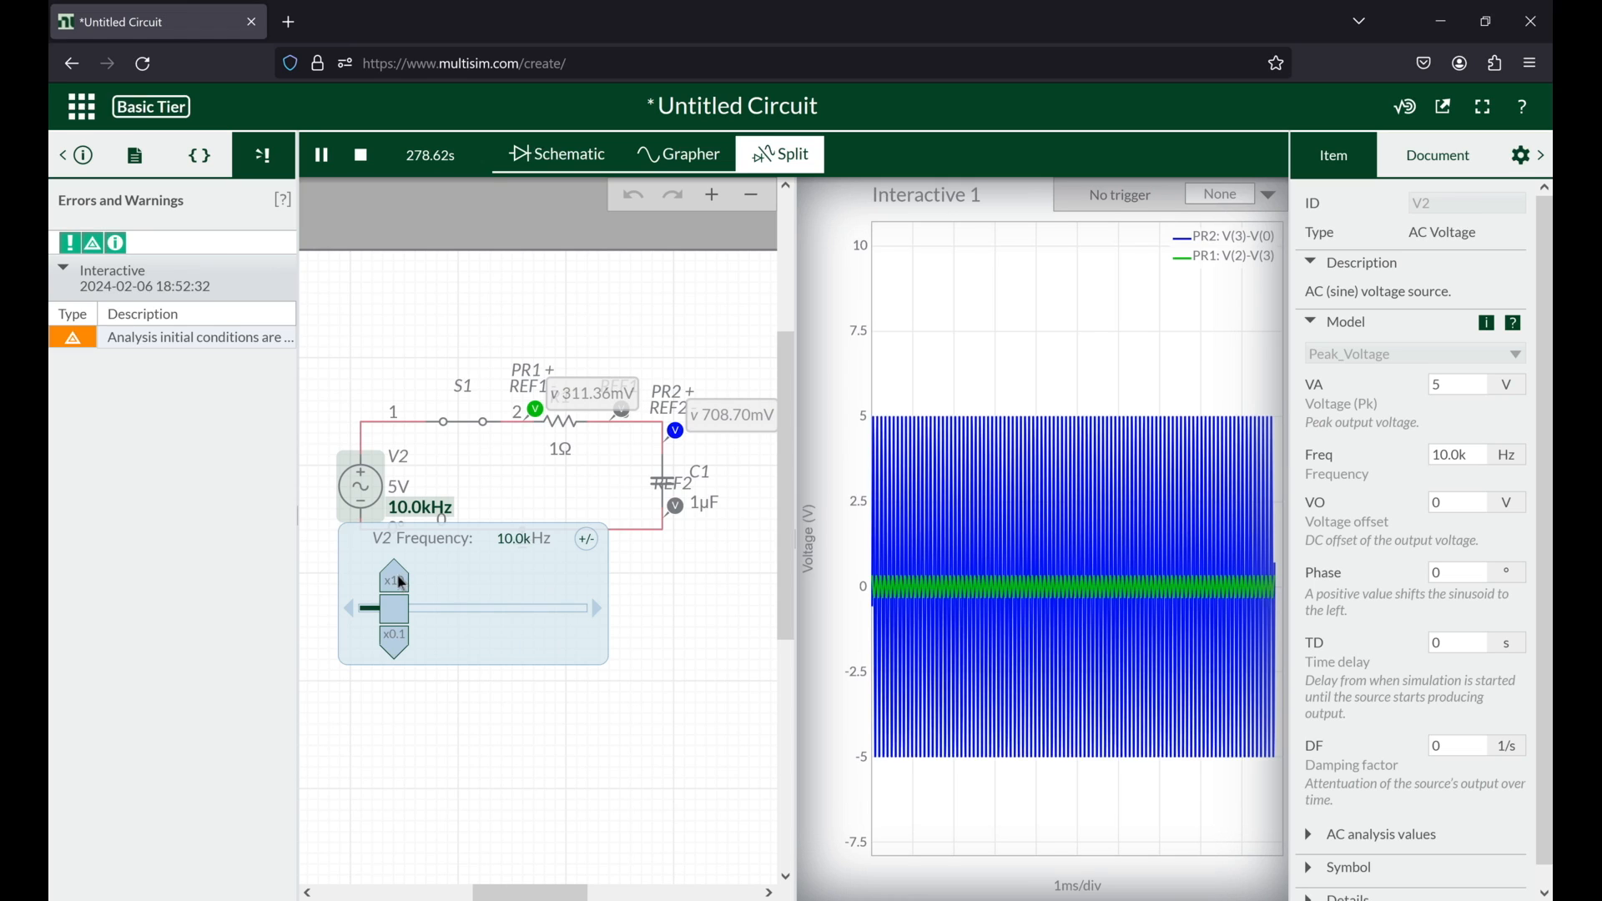
click(402, 582)
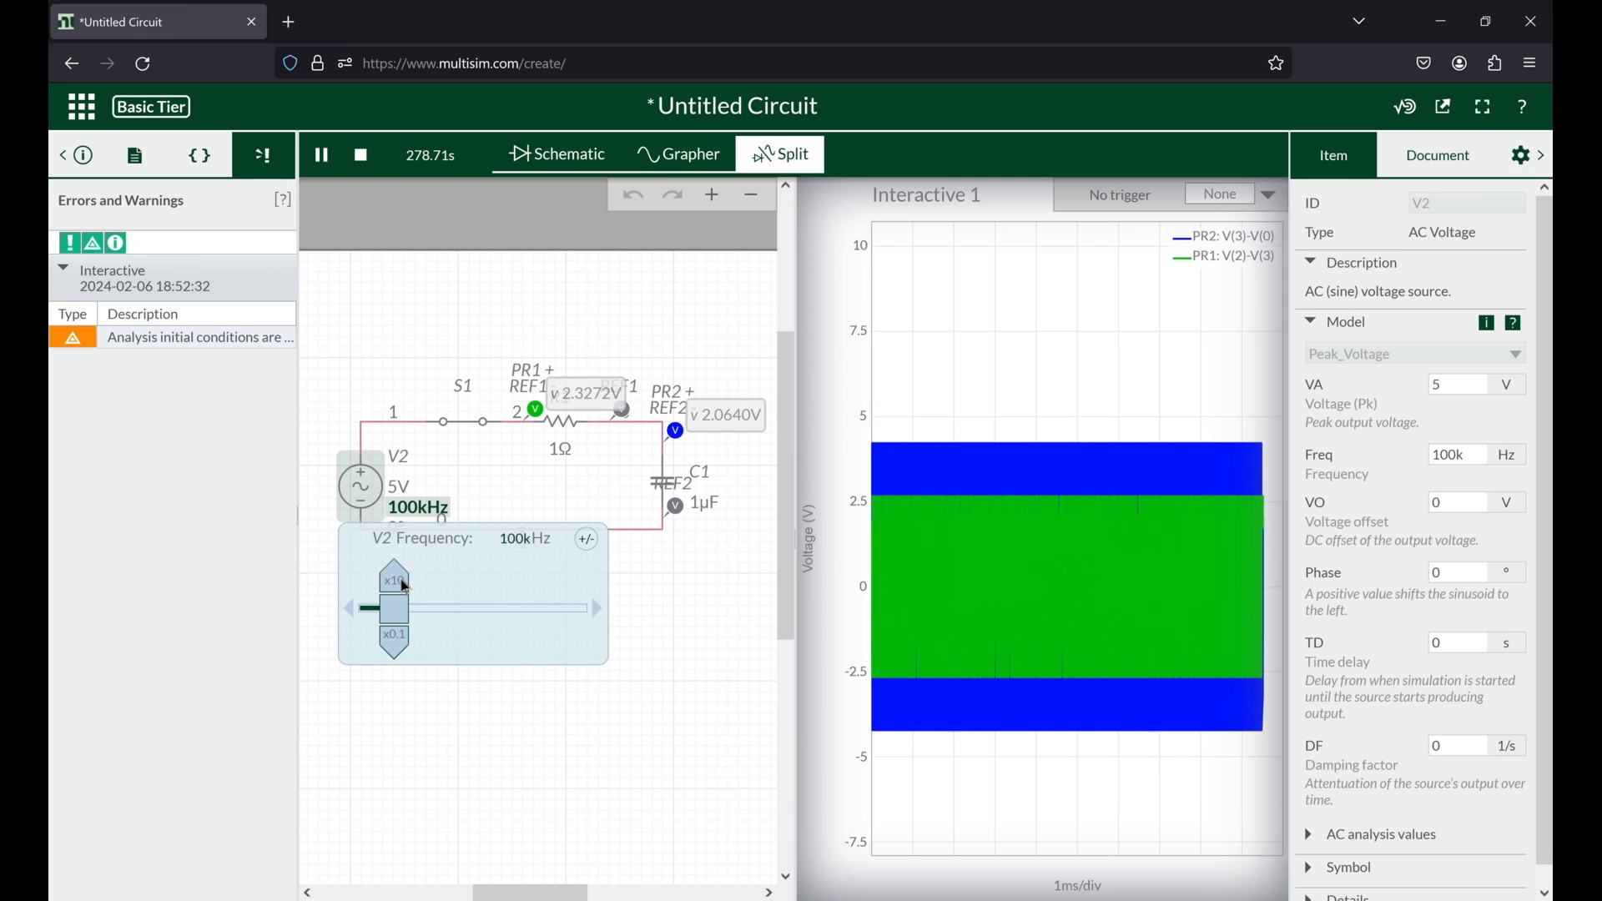
click(405, 587)
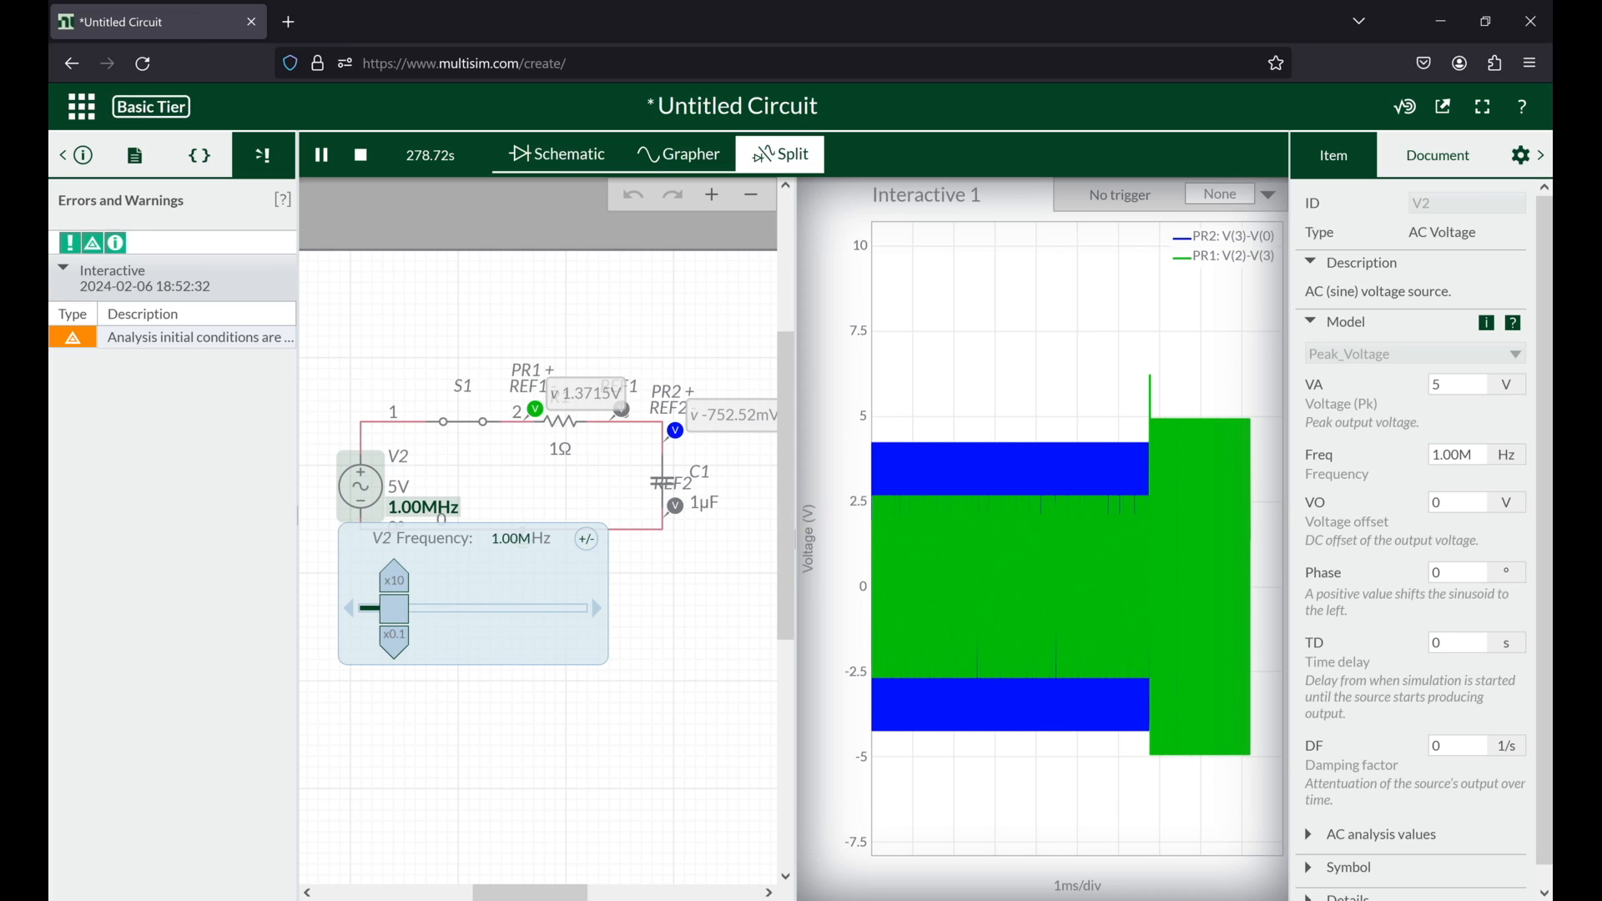
Step: Bring the whole circuit into view and stop the interactive simulation
drag(686, 636, 493, 623)
mouse_move(320, 340)
mouse_down()
mouse_move(538, 325)
mouse_move(522, 342)
mouse_up()
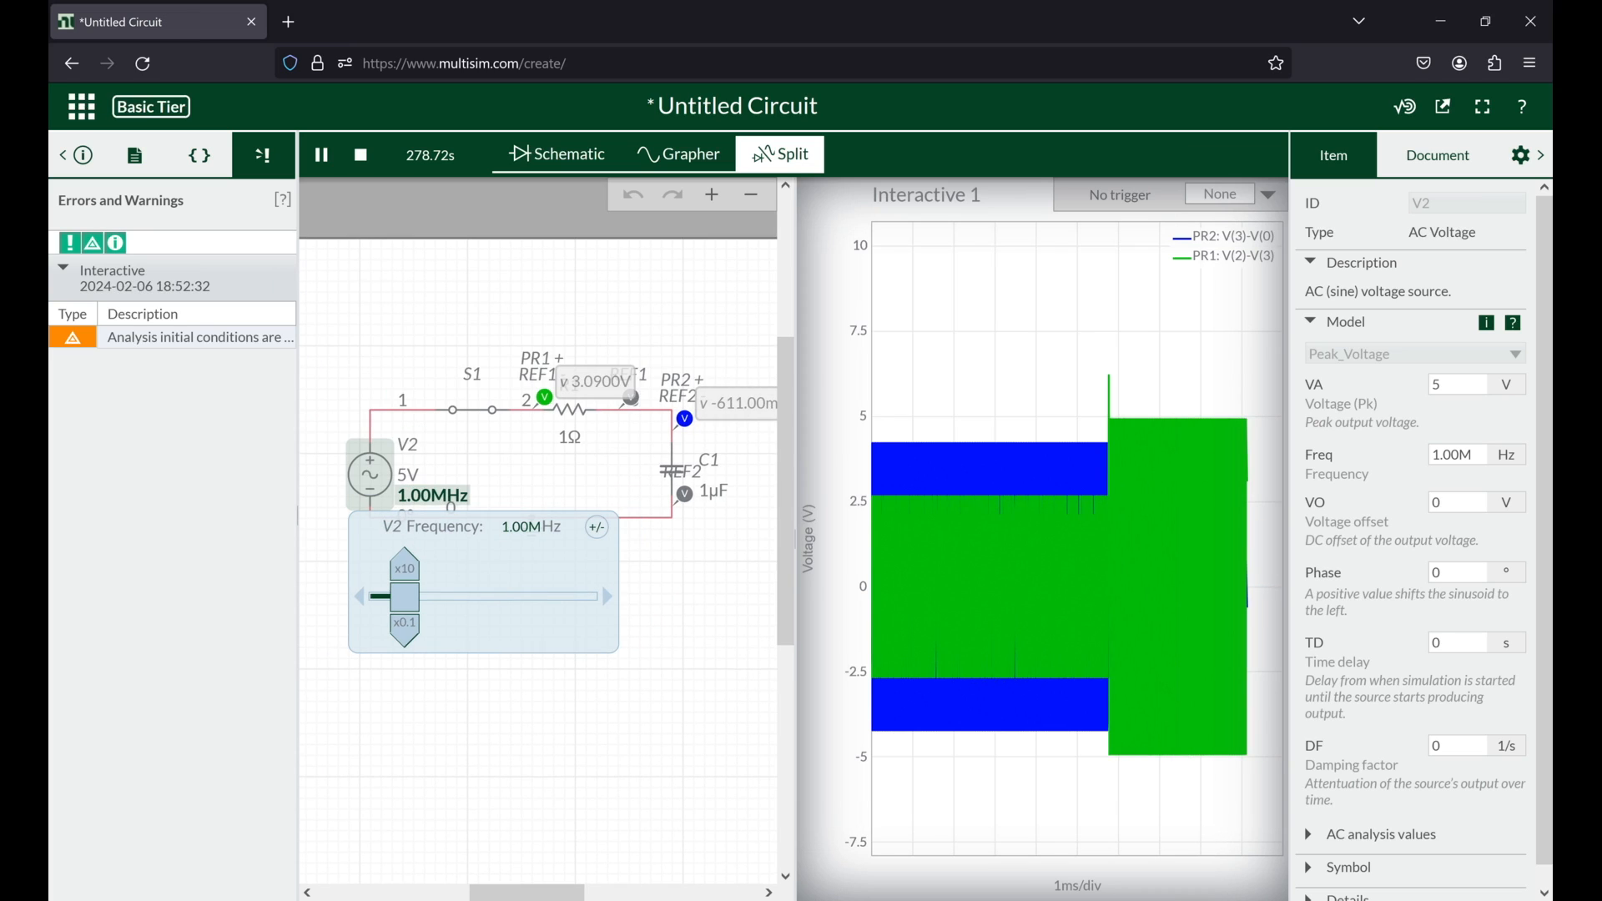
click(537, 364)
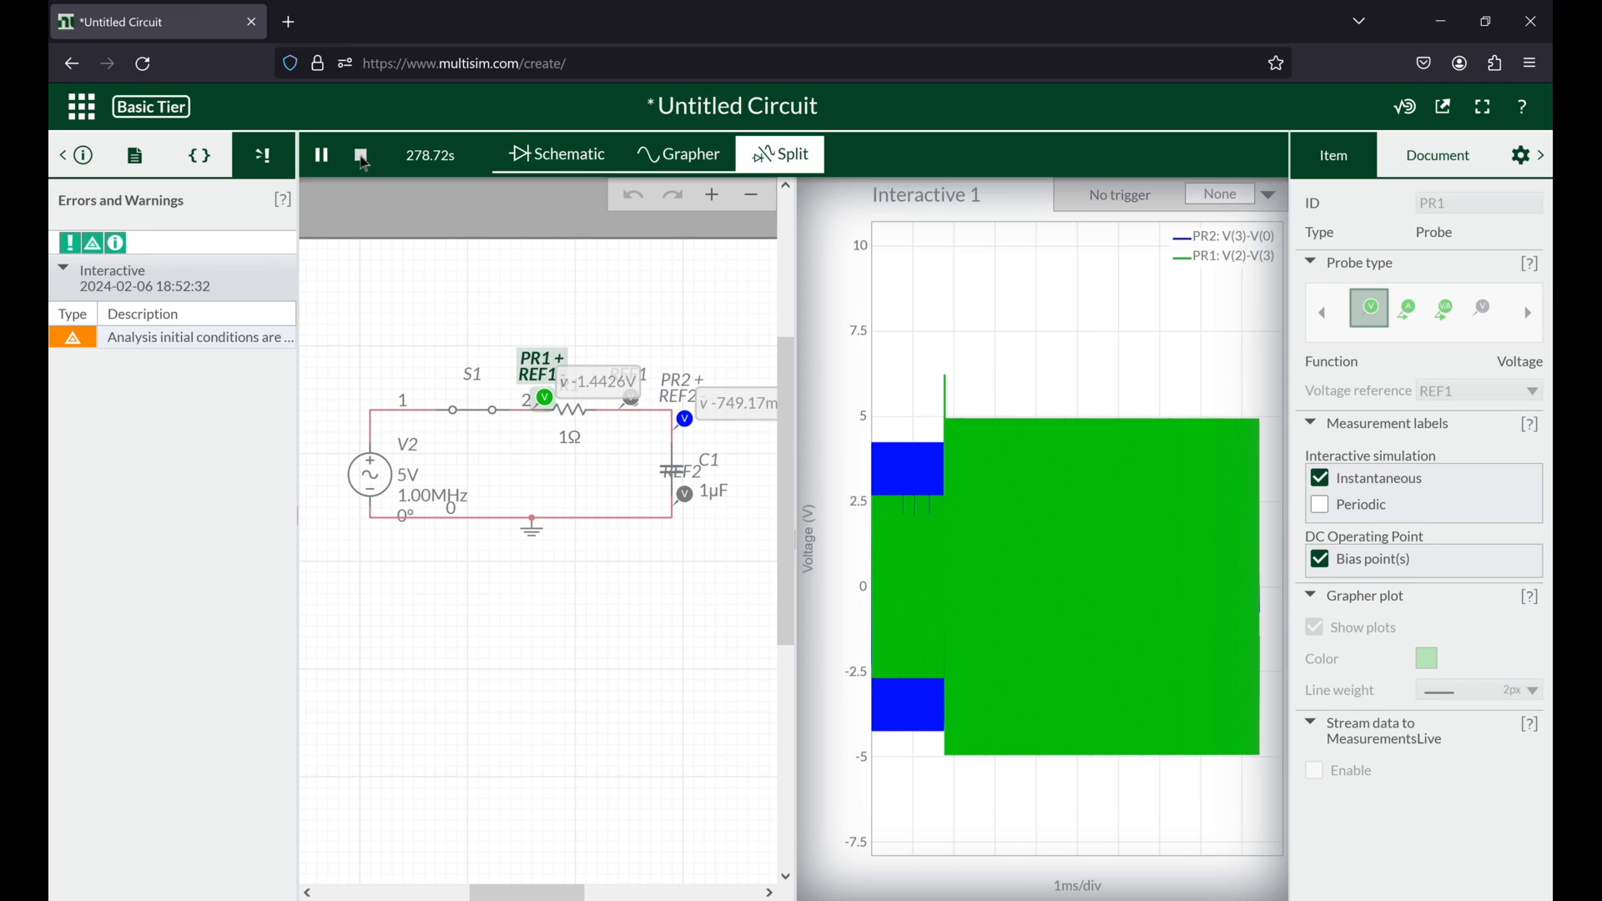
click(362, 157)
Step: Examine the stopped plot around the frequency change on a finer time scale, restoring the circuit view beside it
scroll(943, 636, up, 2)
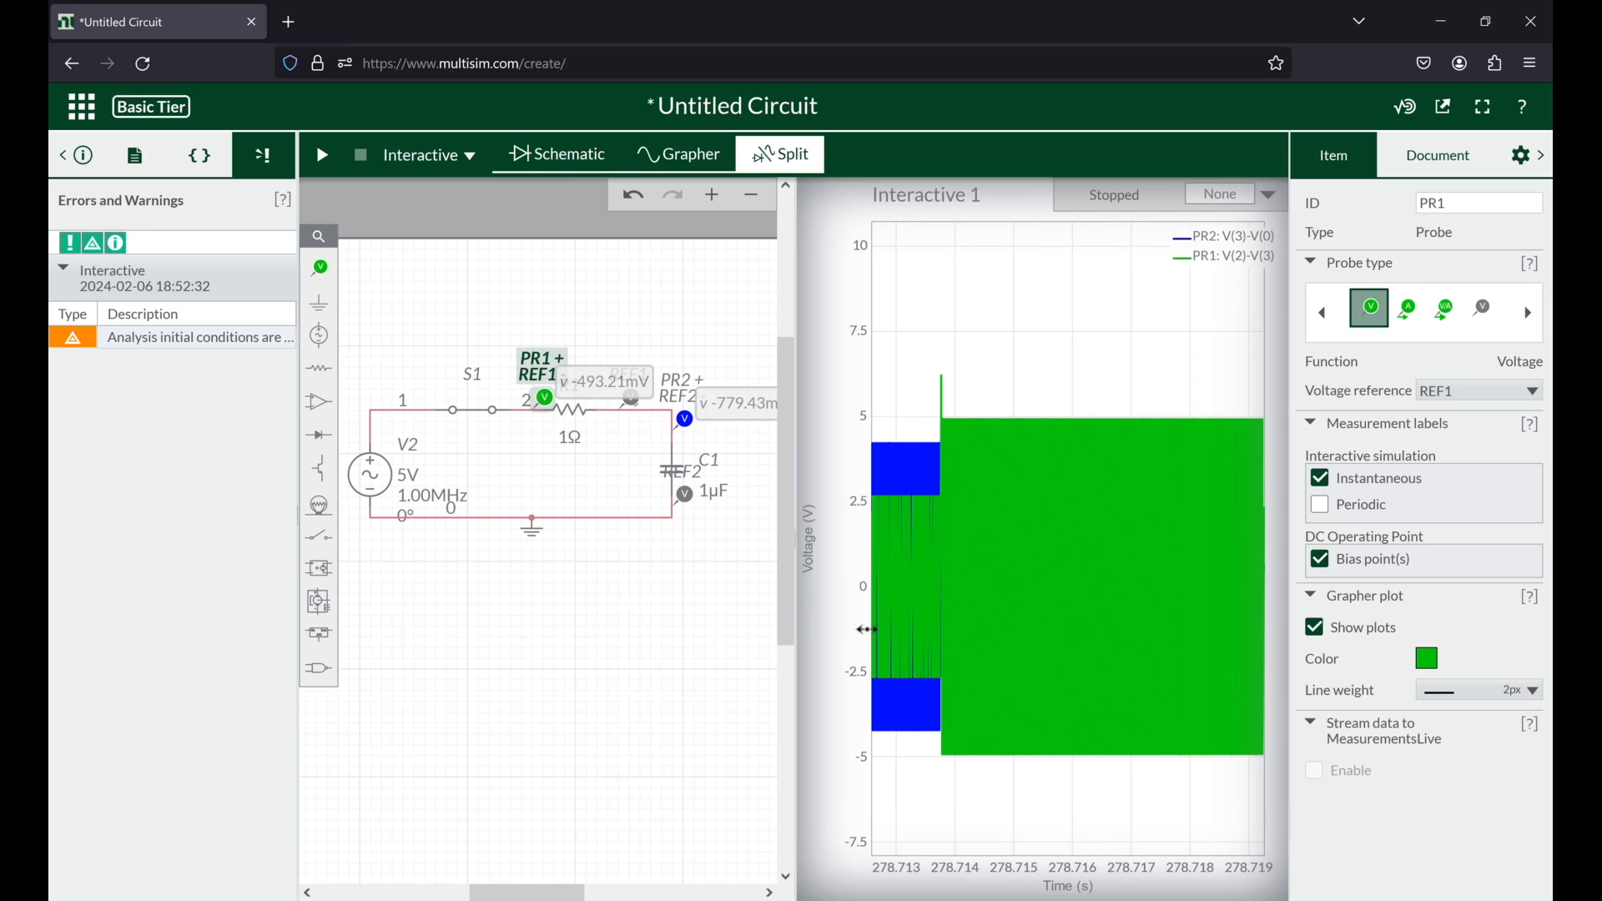
scroll(943, 637, up, 3)
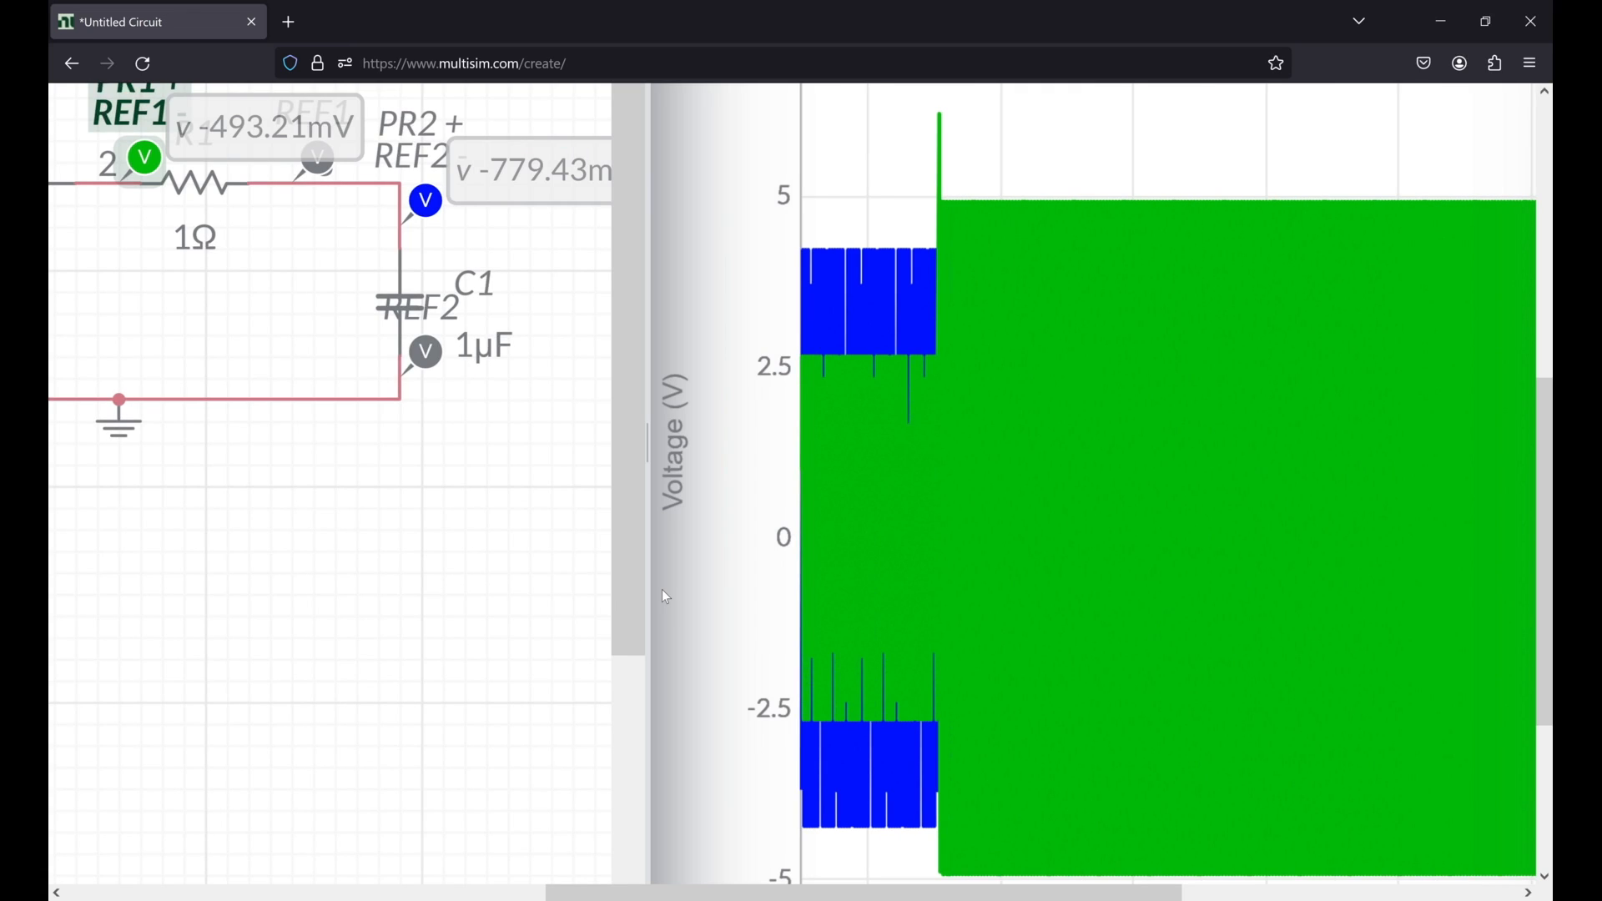
scroll(662, 589, down, 5)
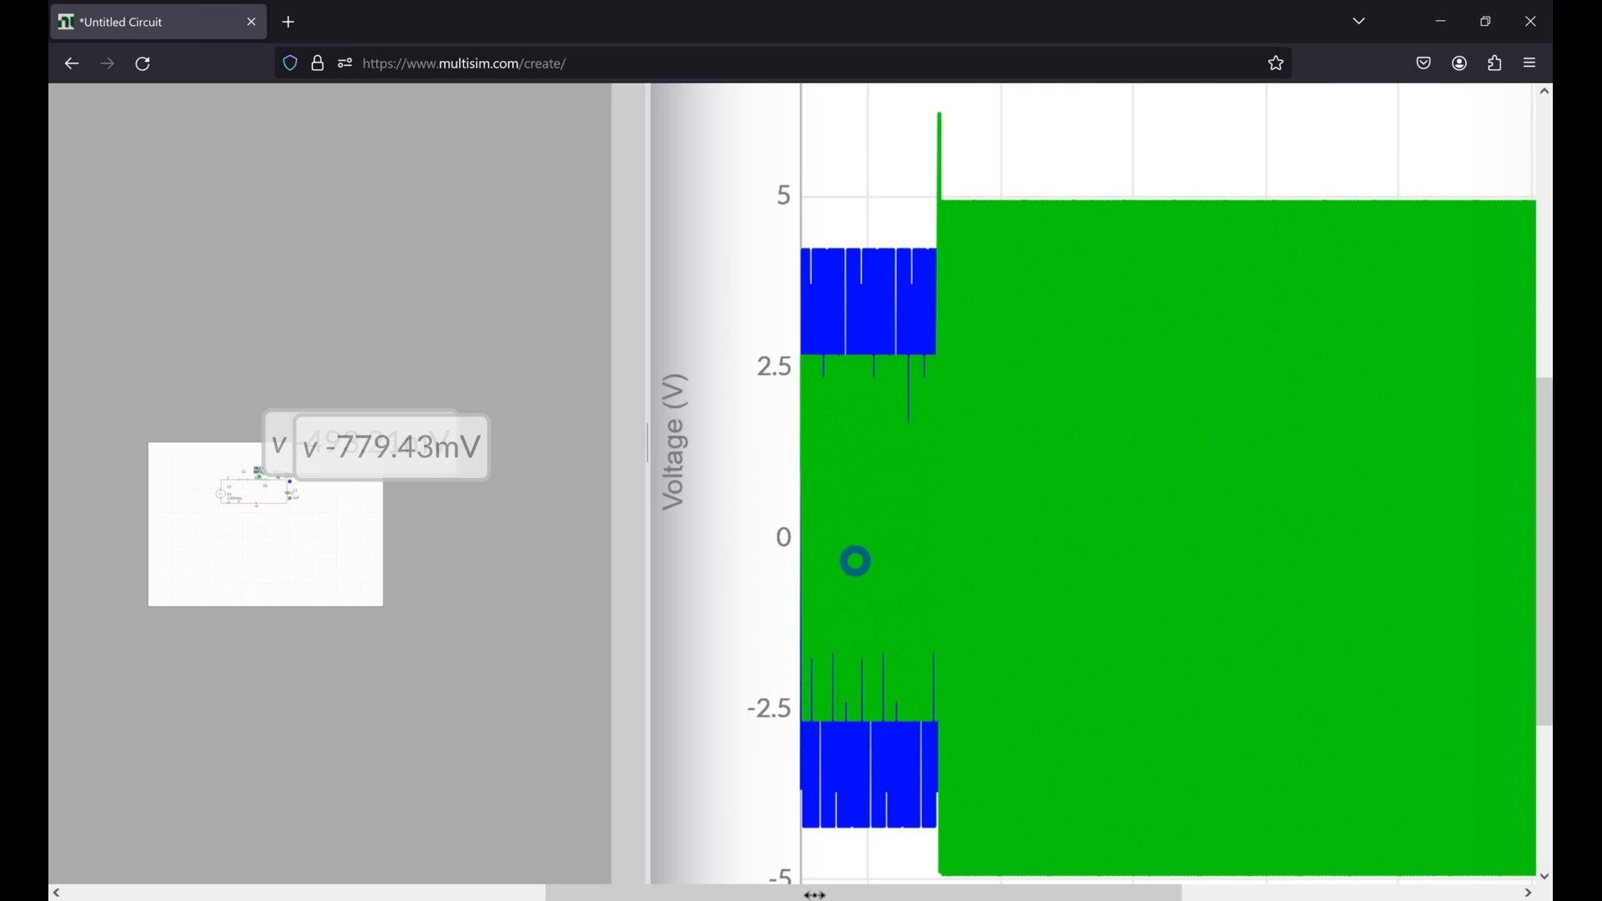
scroll(599, 573, down, 1)
scroll(600, 574, down, 2)
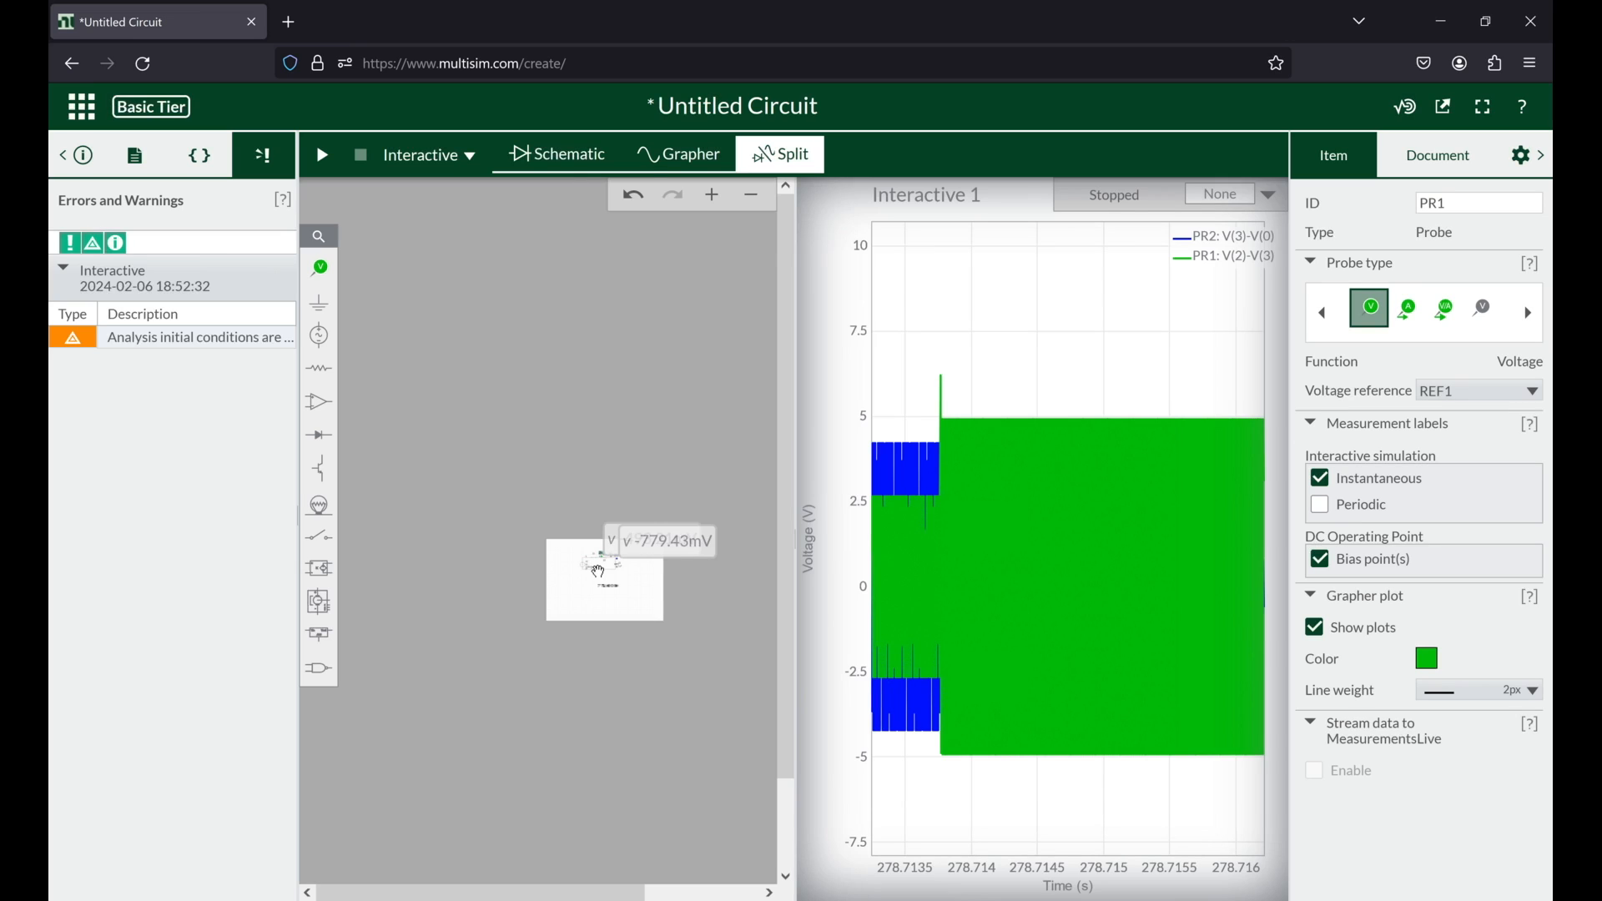
scroll(747, 668, up, 4)
scroll(627, 638, right, 3)
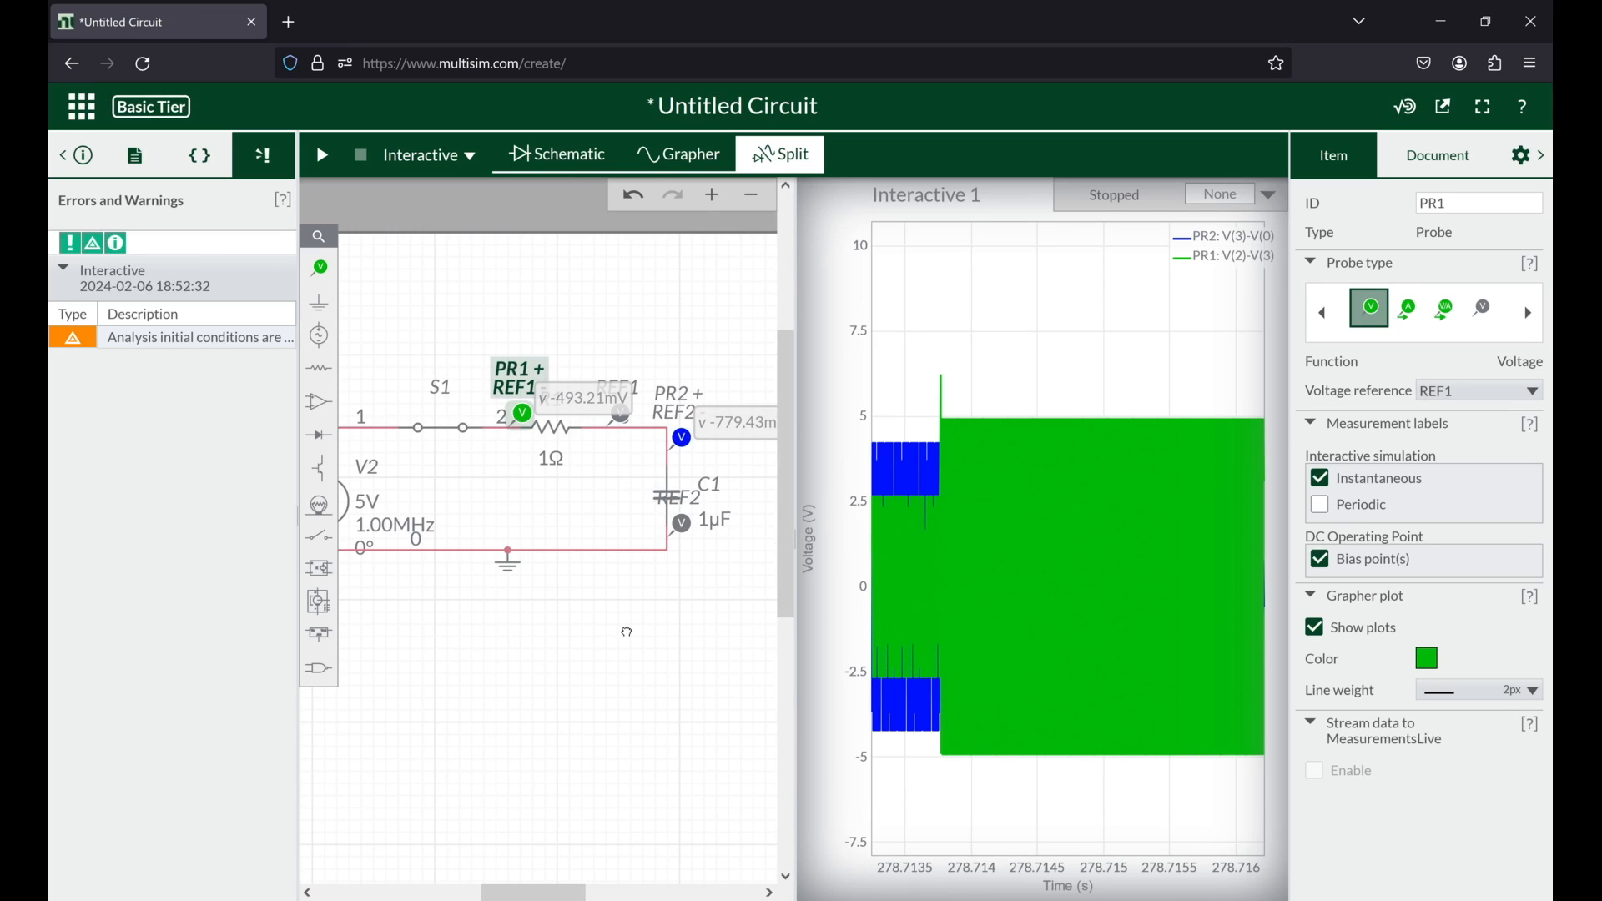
scroll(628, 632, left, 2)
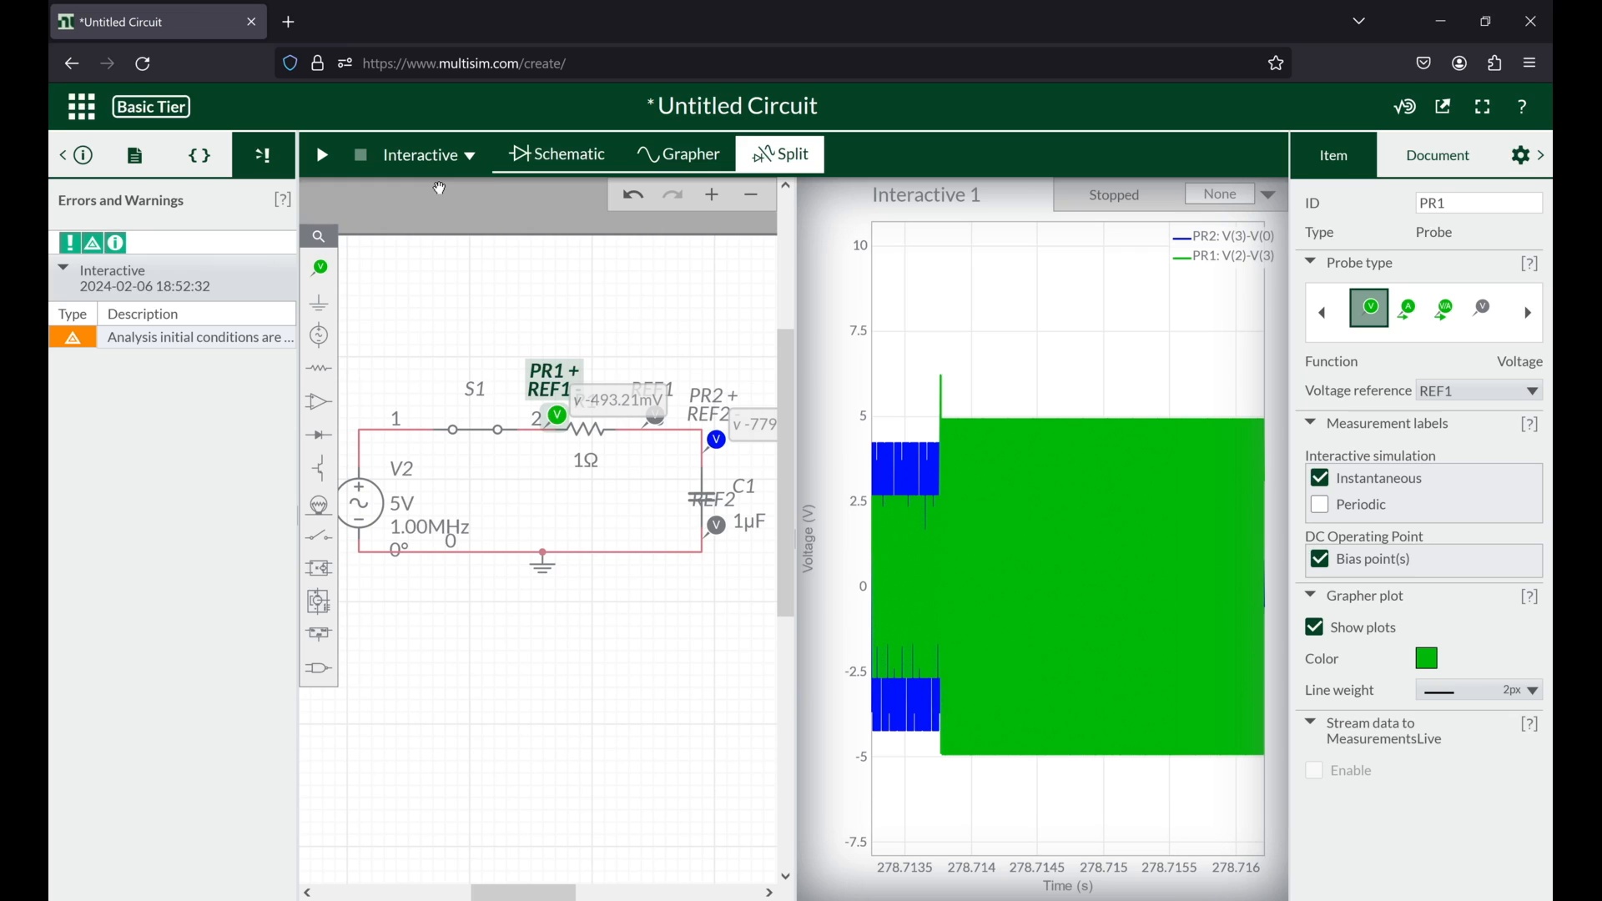
Step: Reduce V2's frequency to 10 kHz
click(422, 534)
click(409, 670)
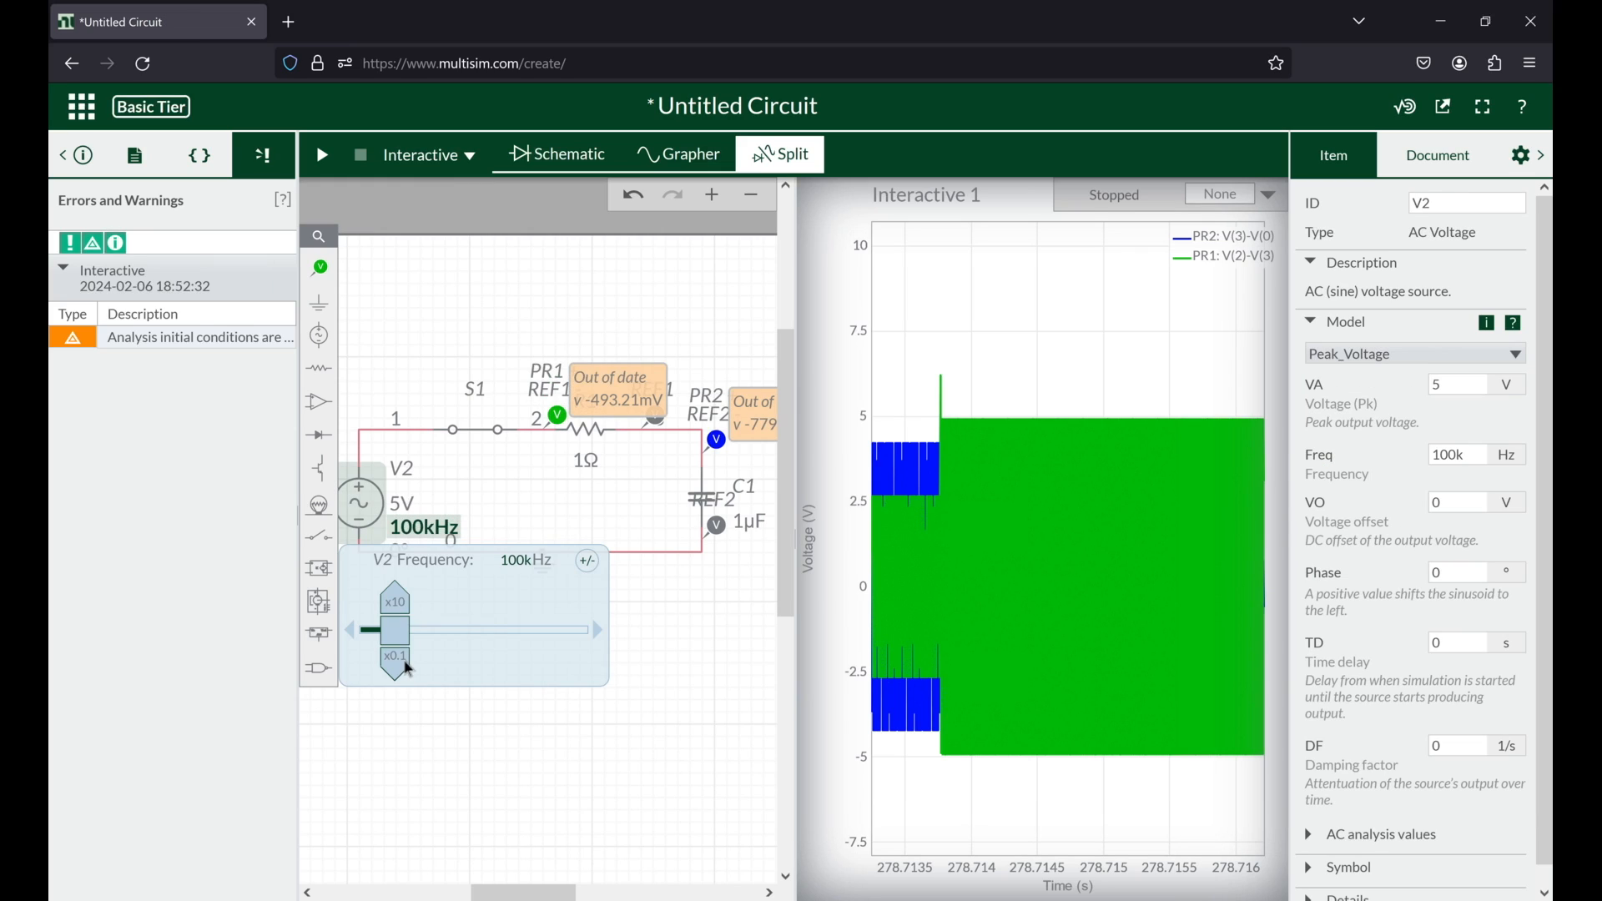
click(408, 670)
Step: Change the simulation type to Parameter Sweep with Transient as its analysis type, showing only the schematic
click(441, 158)
click(427, 287)
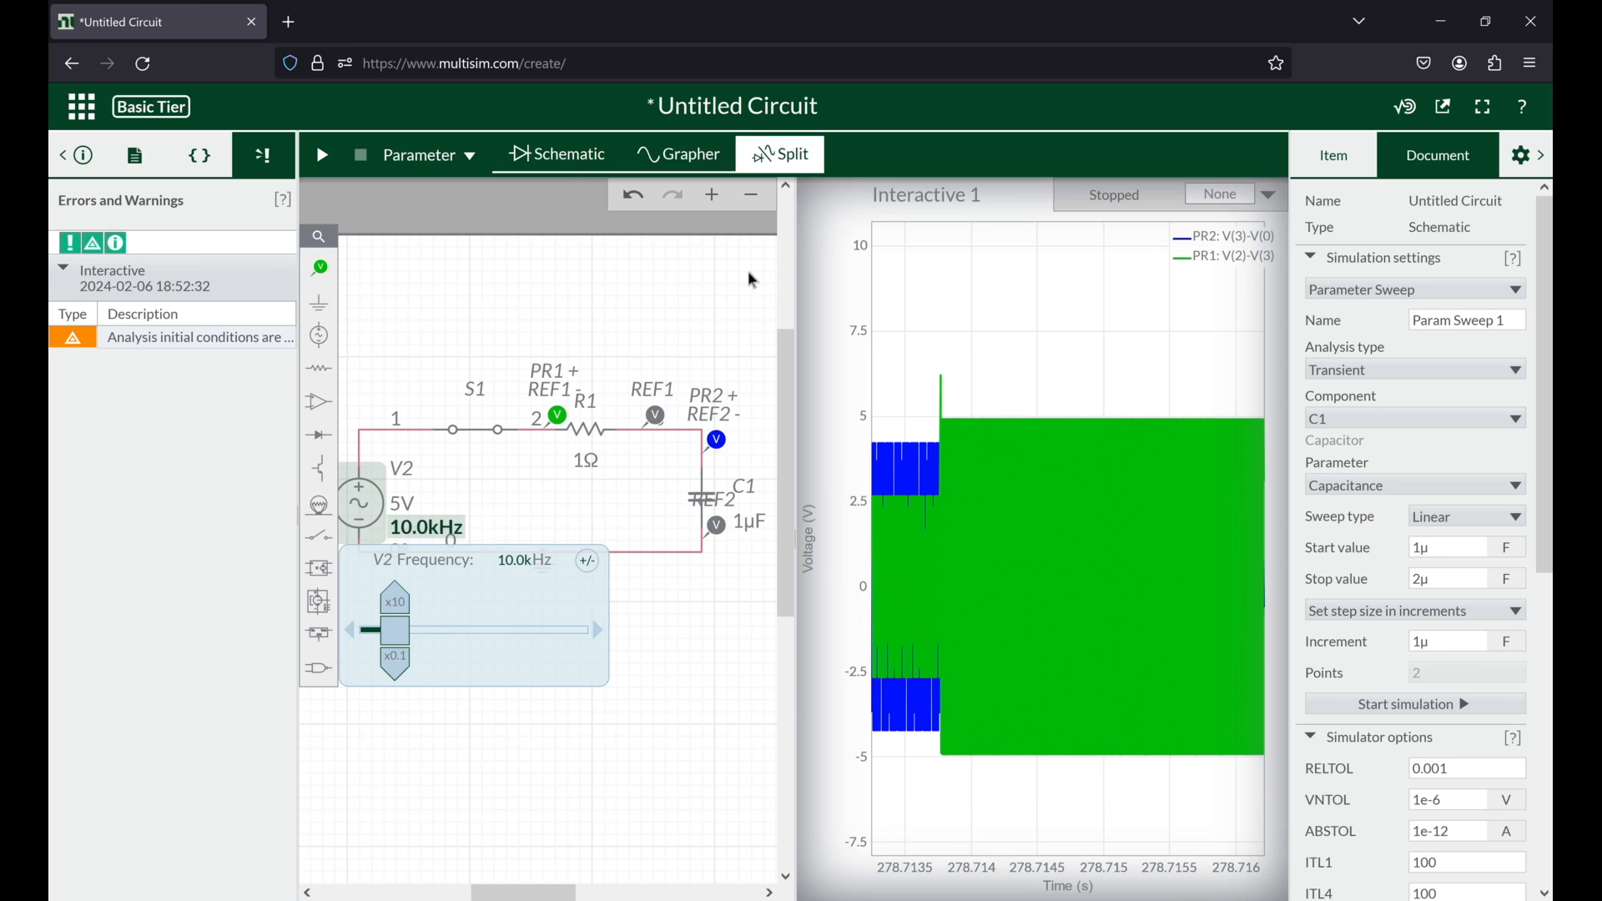
click(575, 162)
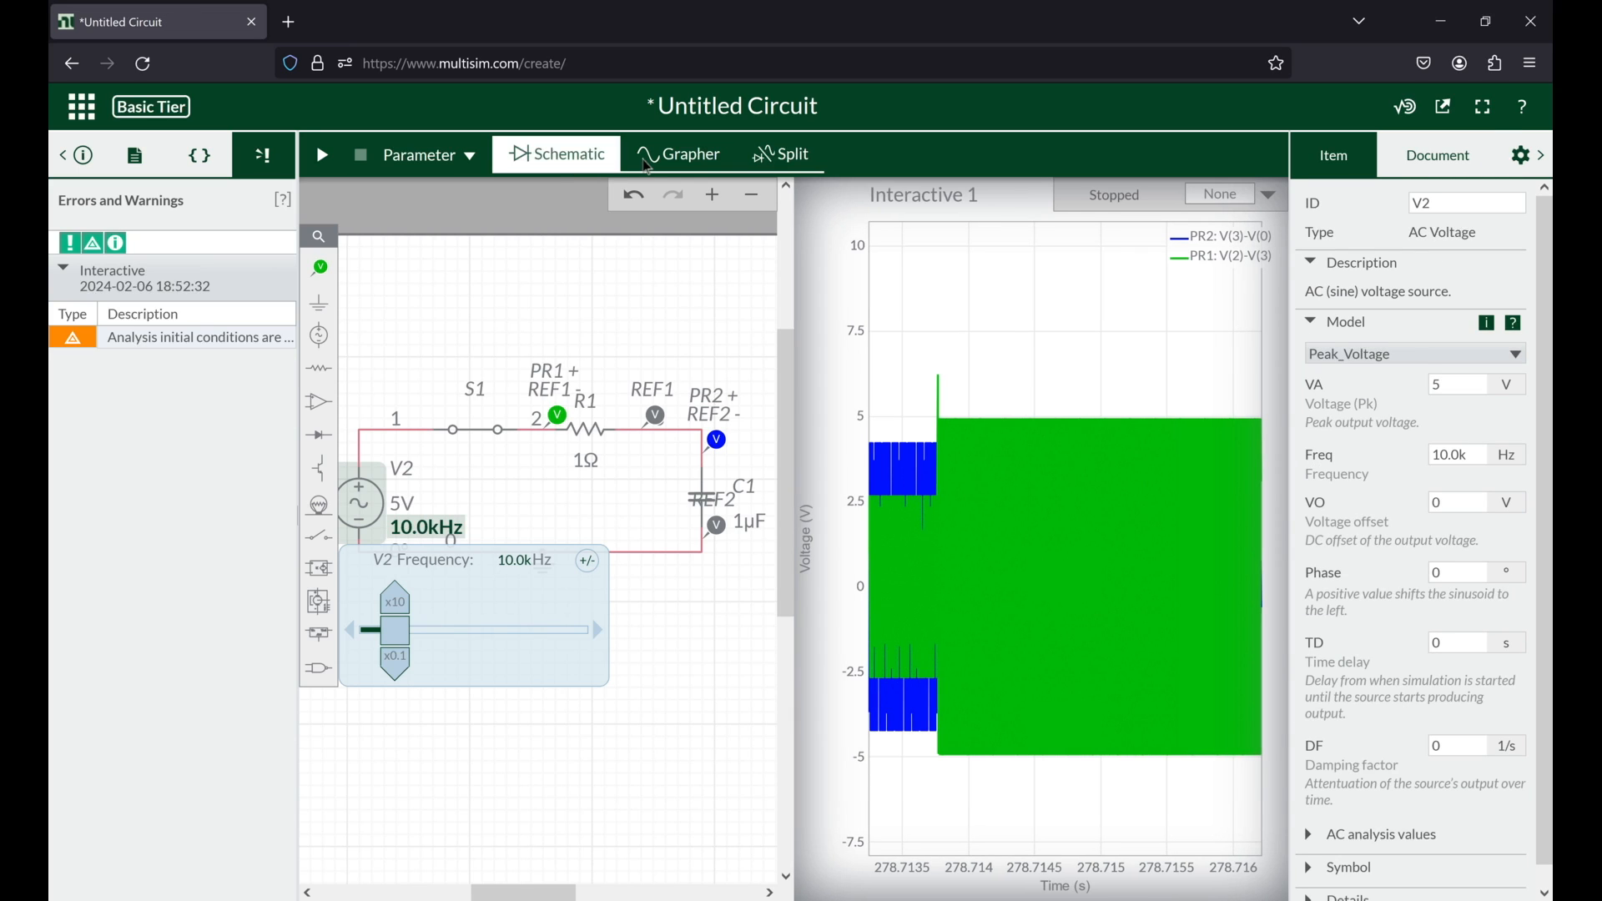
scroll(1419, 452, down, 6)
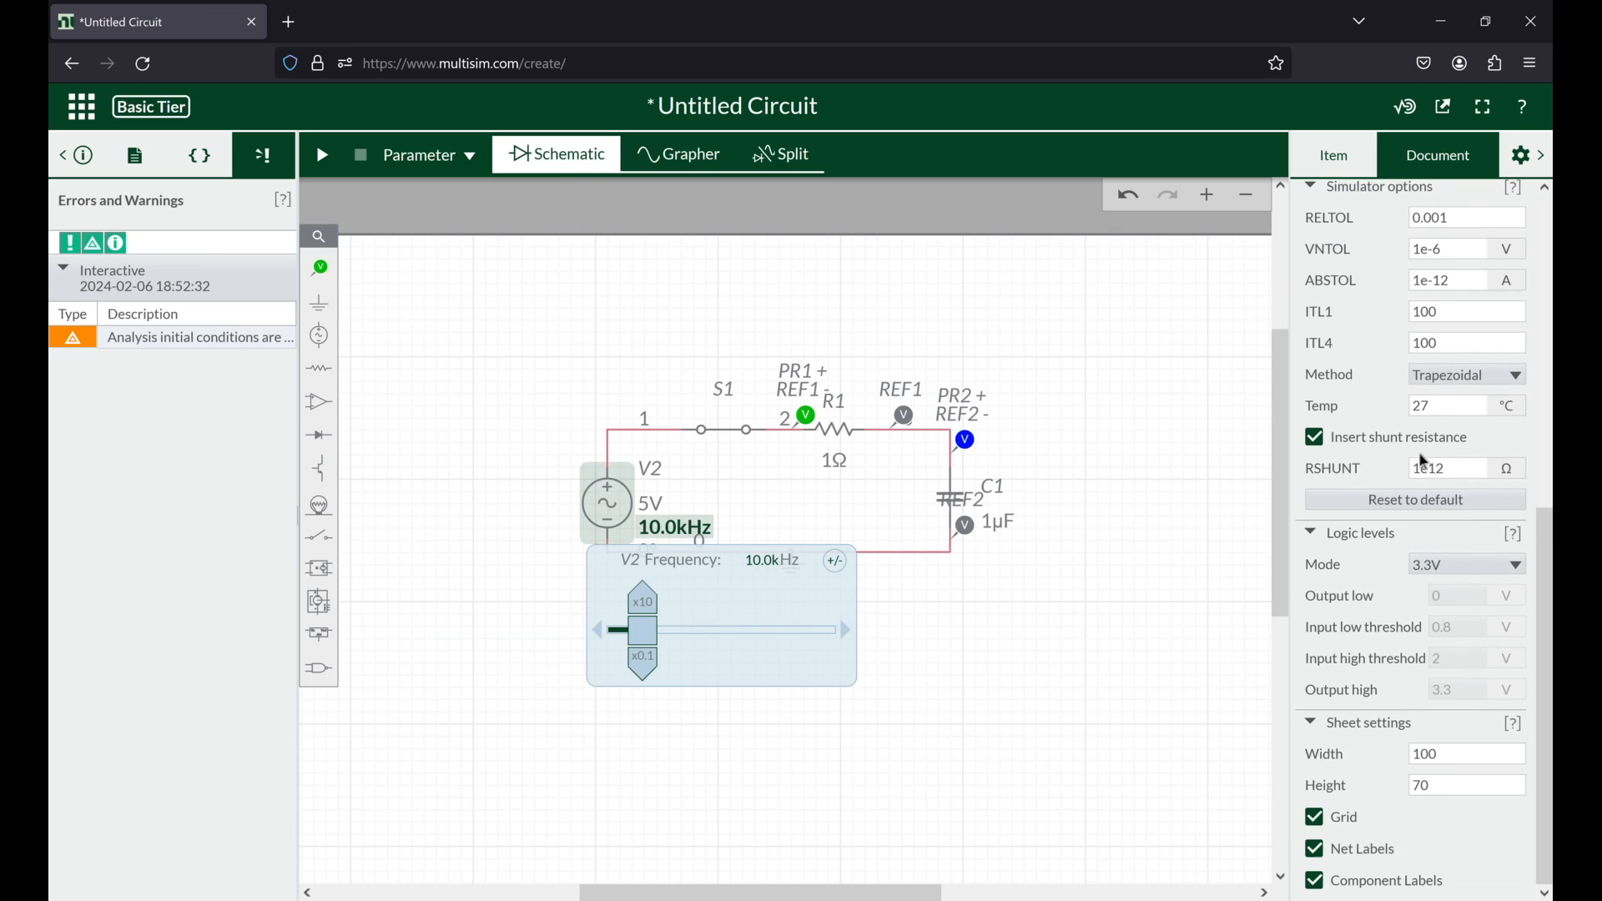
scroll(1419, 452, up, 6)
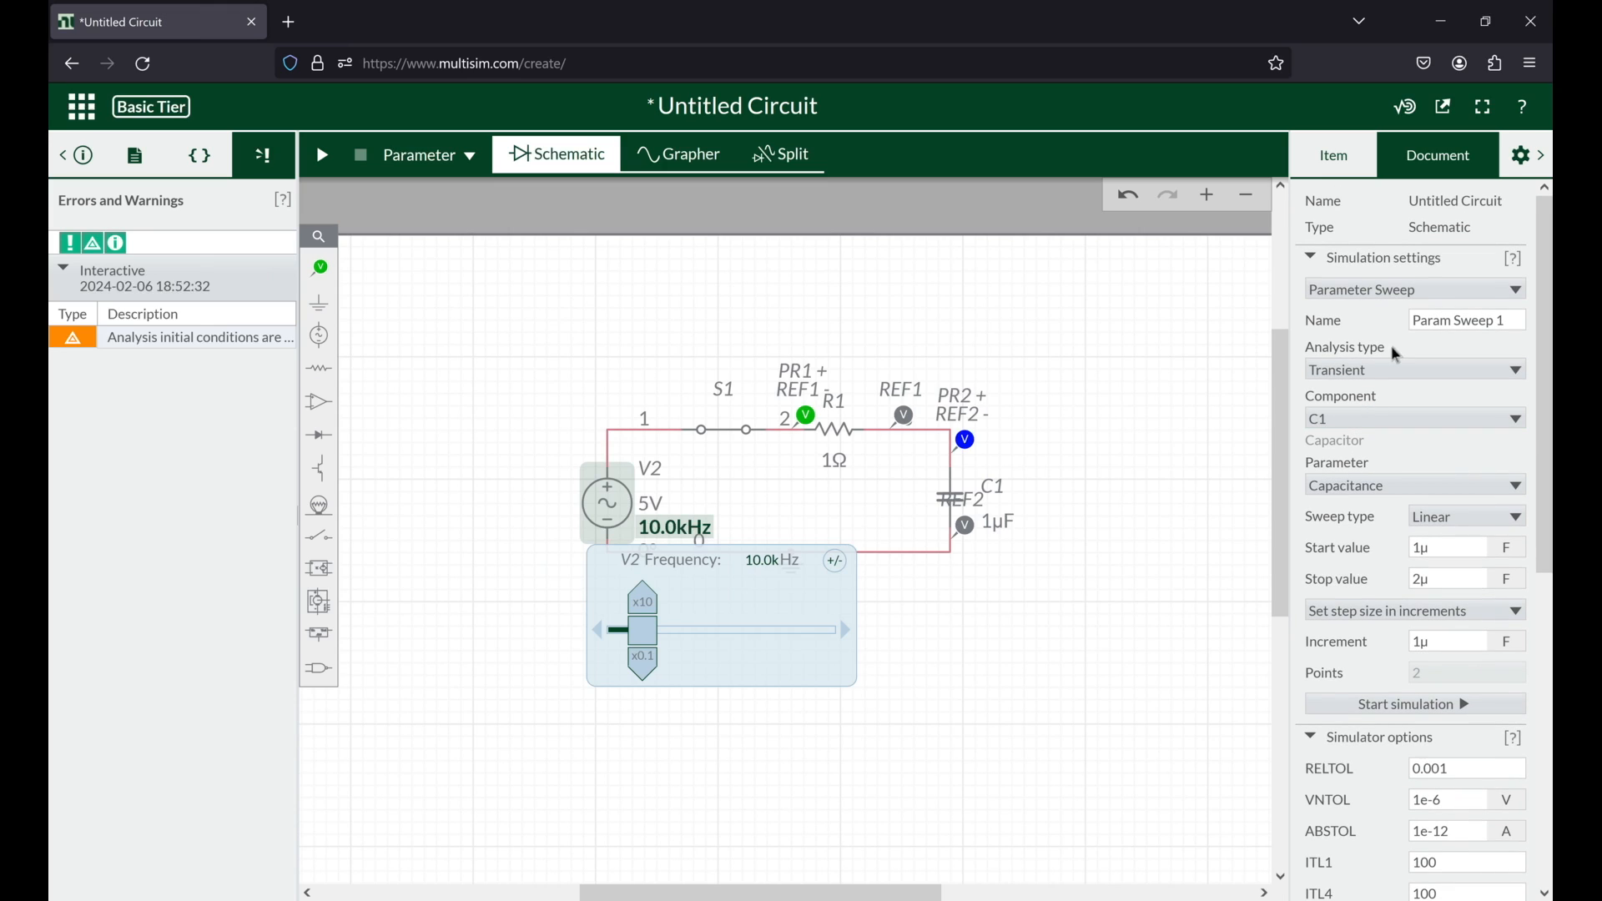
click(1352, 378)
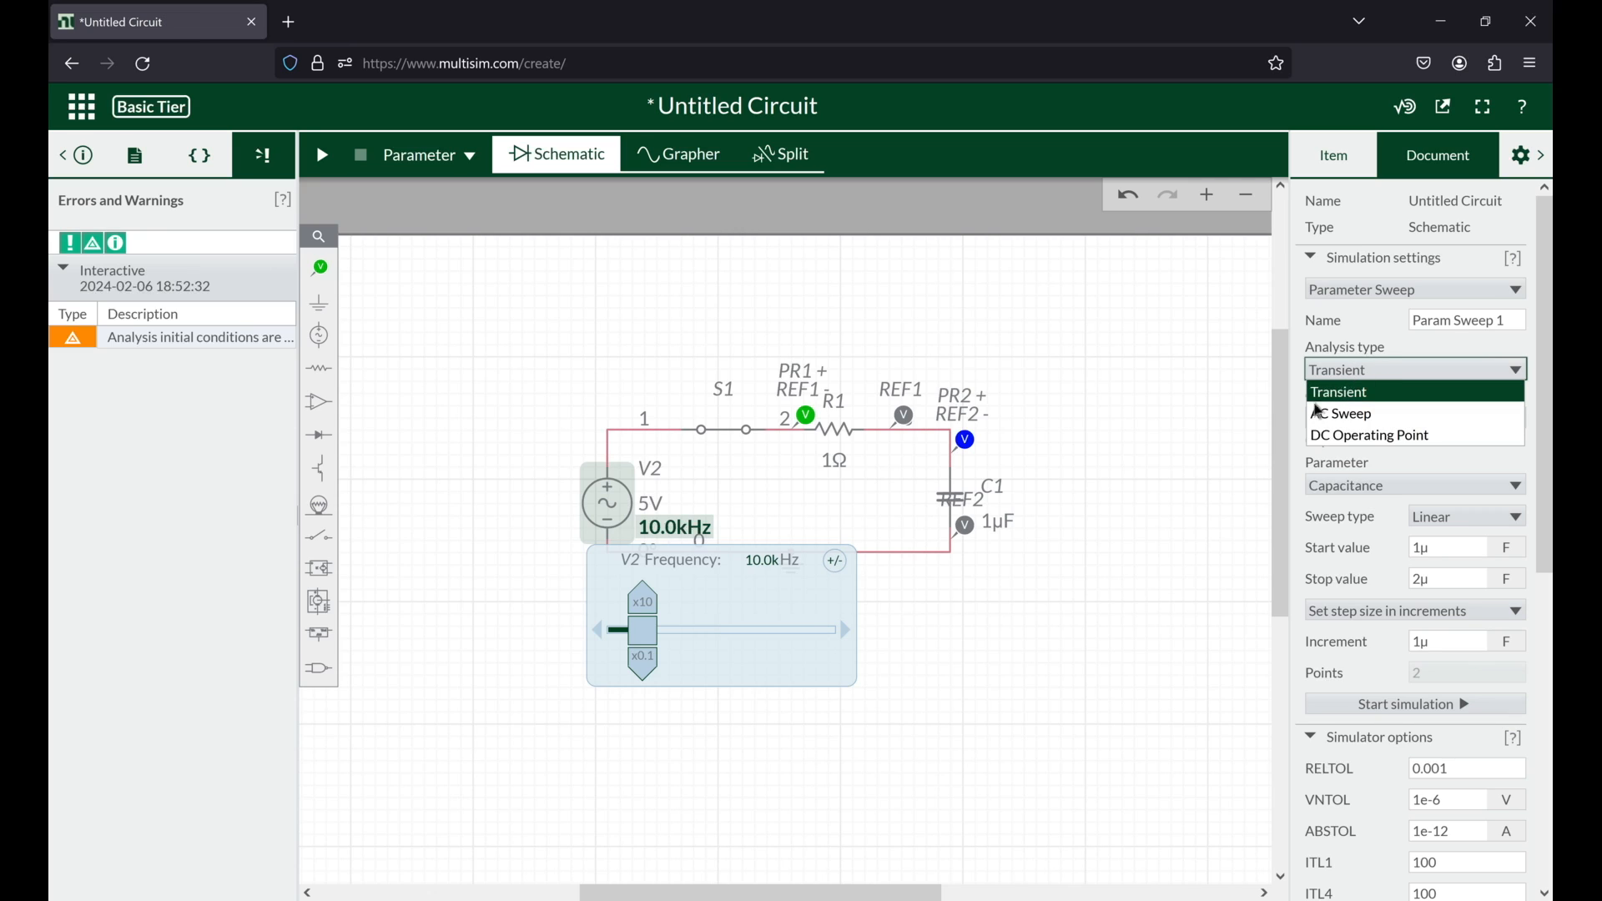
click(1389, 392)
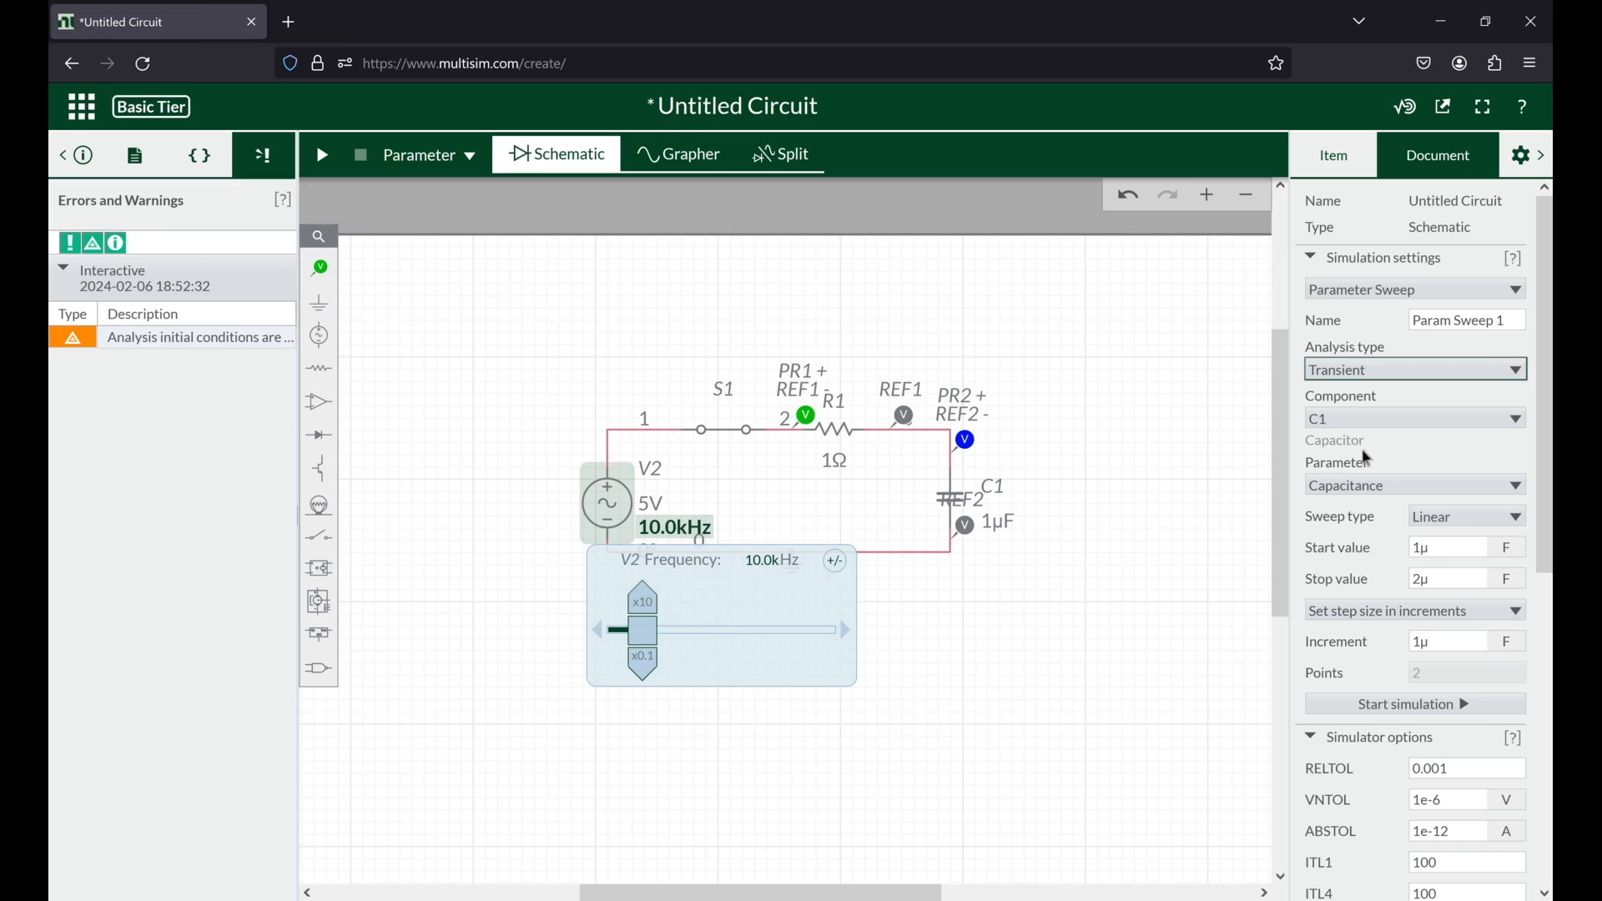
Step: Review the sweepable parameters of capacitor C1 and choose resistor R1 as the component to sweep
click(1392, 492)
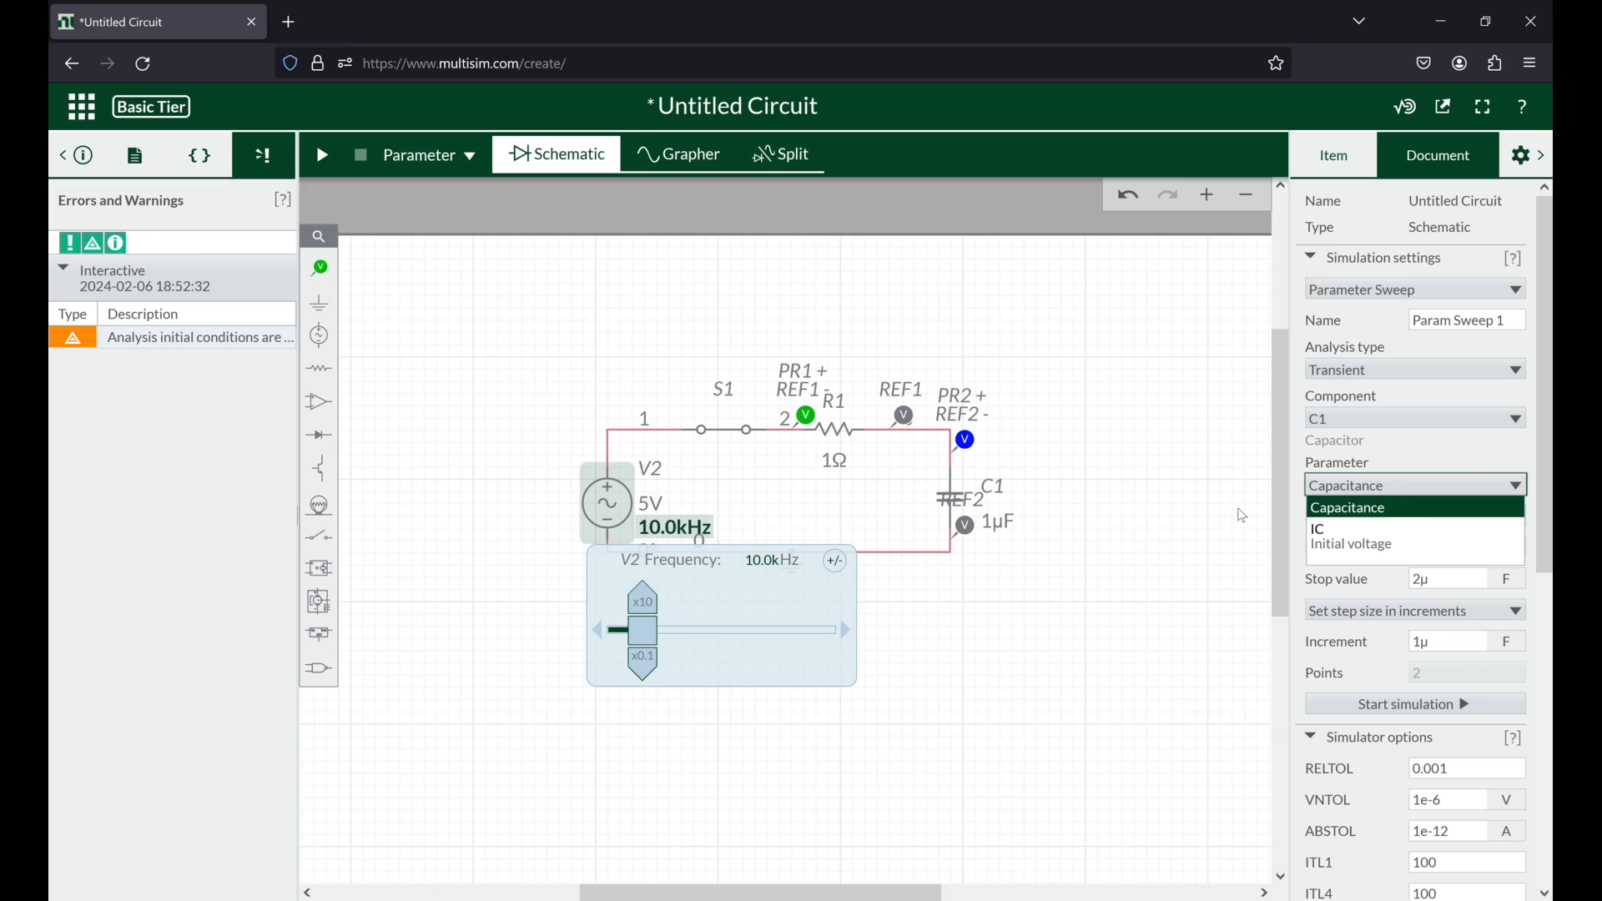
click(1089, 485)
click(1360, 486)
click(1360, 487)
click(1361, 487)
click(1379, 424)
click(1346, 419)
click(1367, 484)
click(1363, 494)
click(1372, 419)
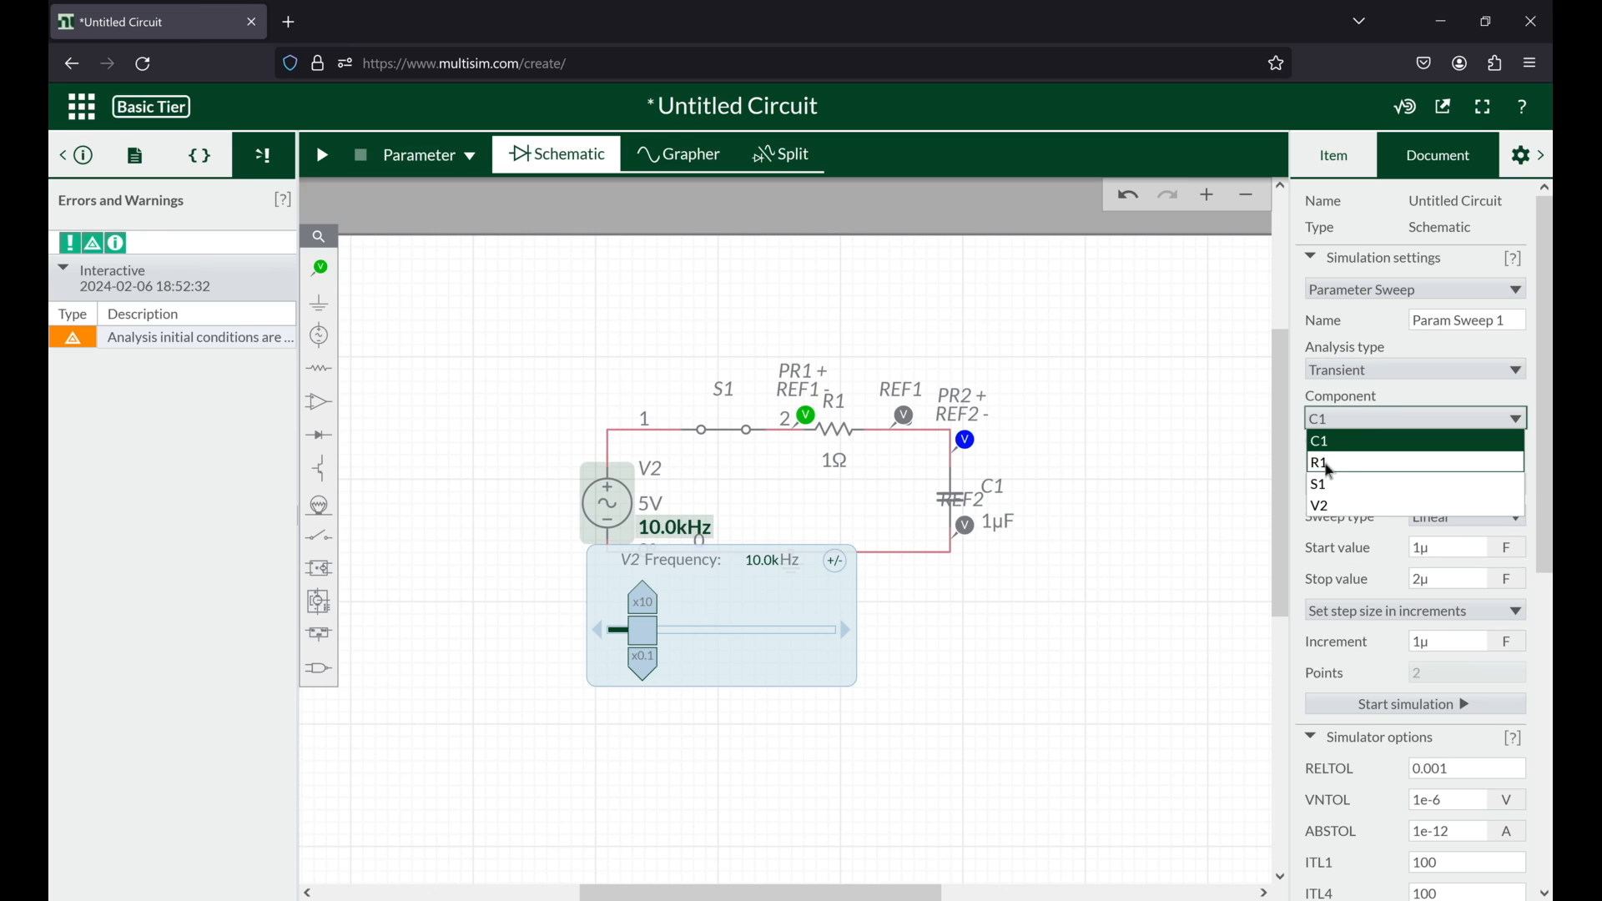
click(1333, 465)
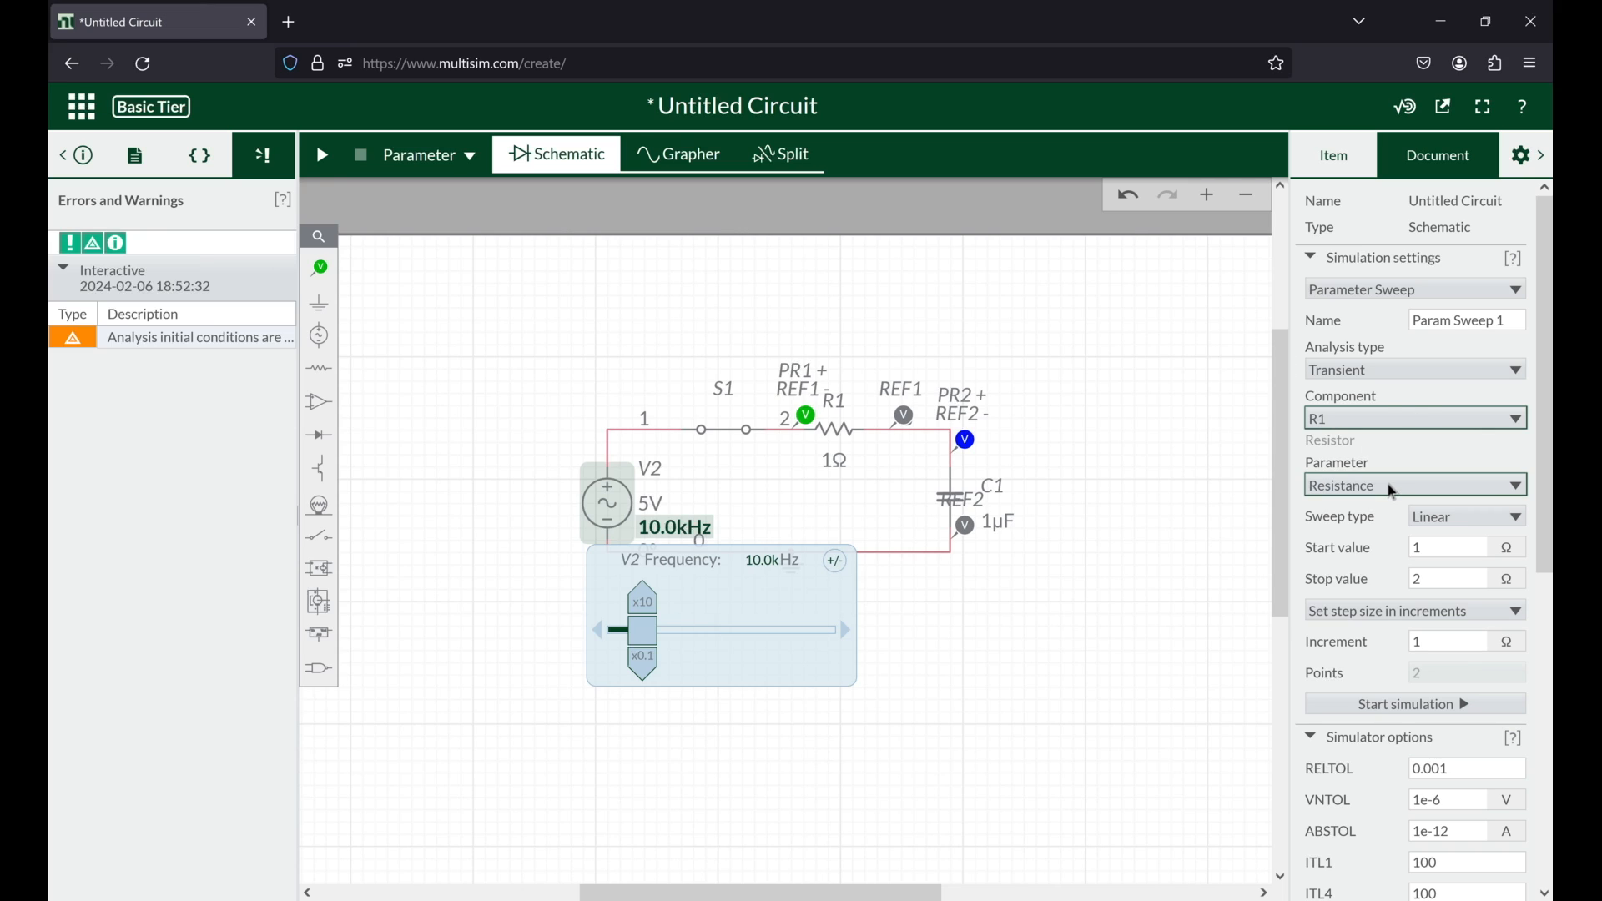
Step: Set the R1 resistance sweep's stop value to 100 Ω and its start value to 10 Ω
click(1442, 580)
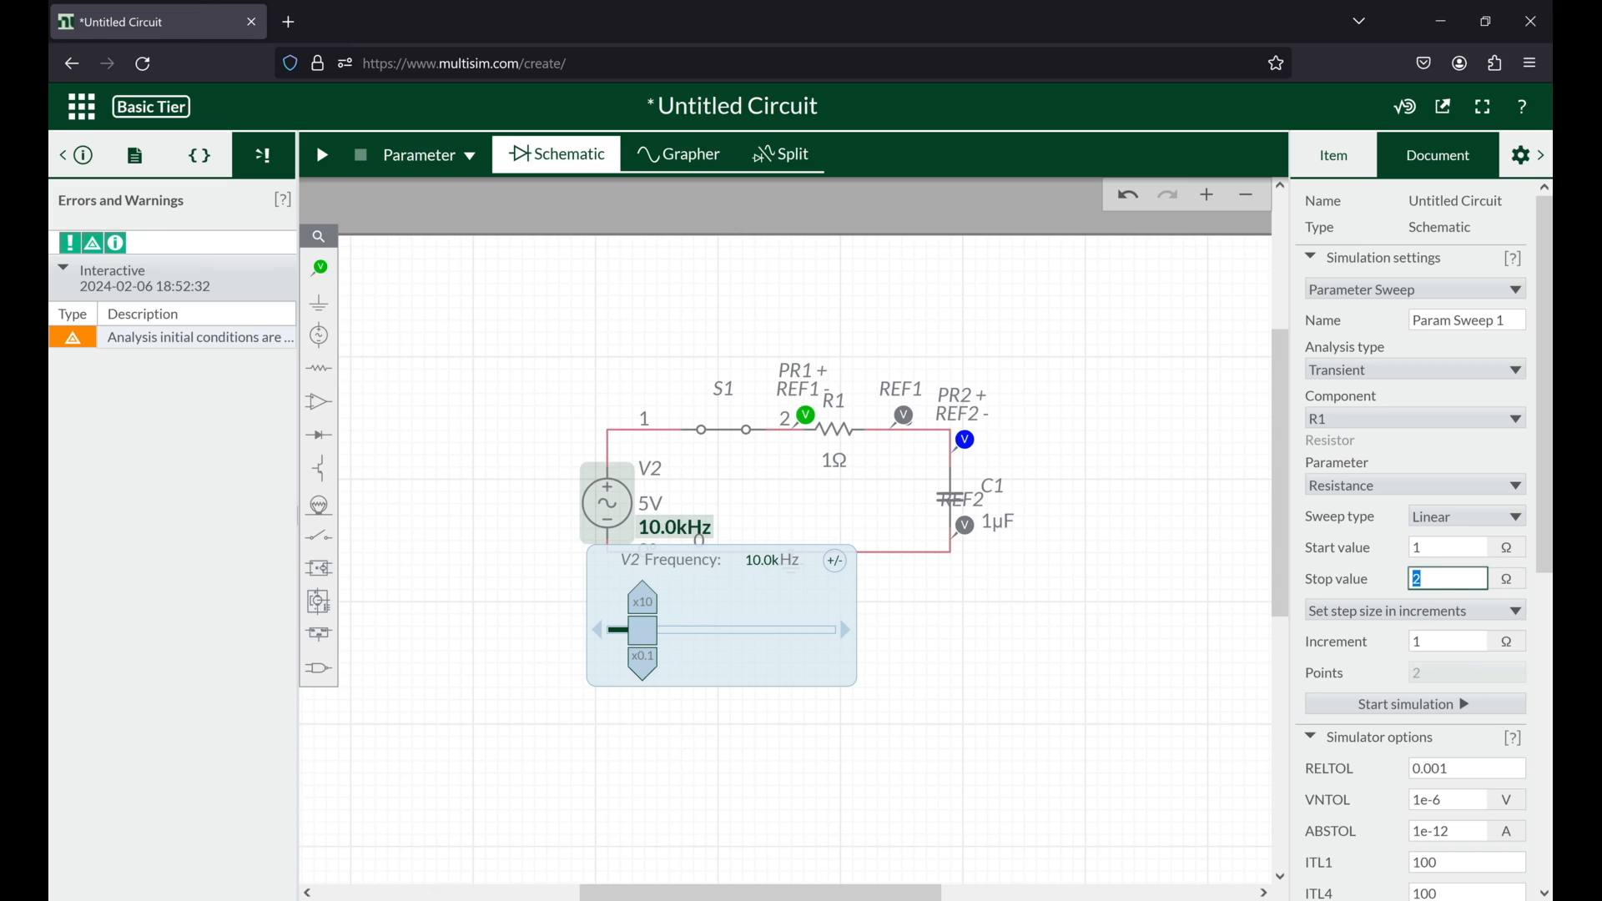
text(1)
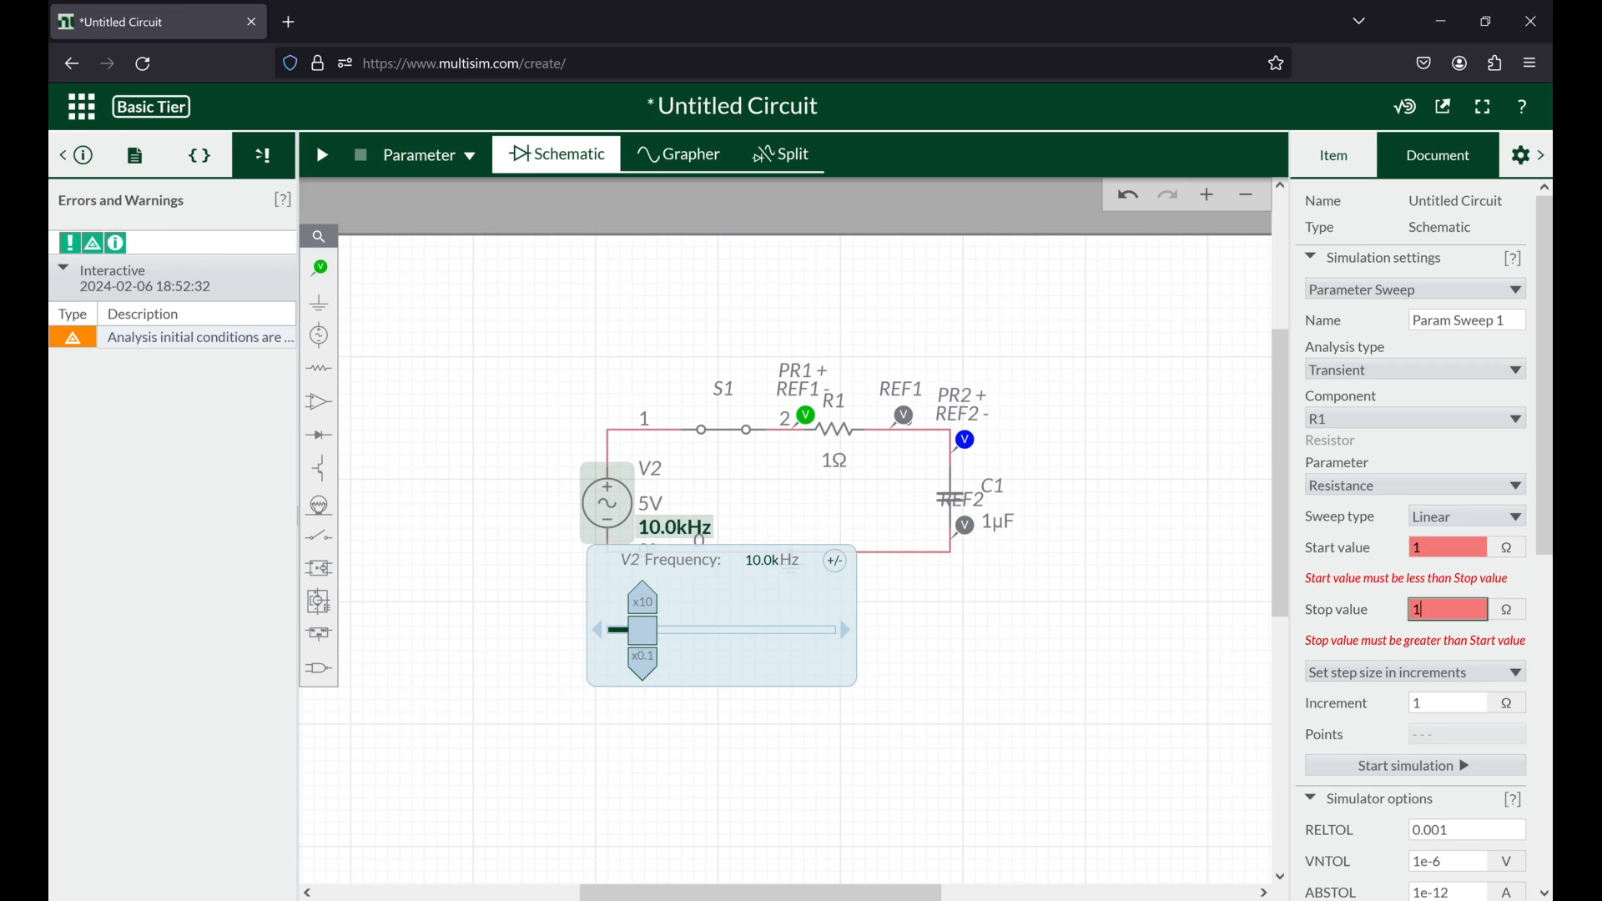
text(0)
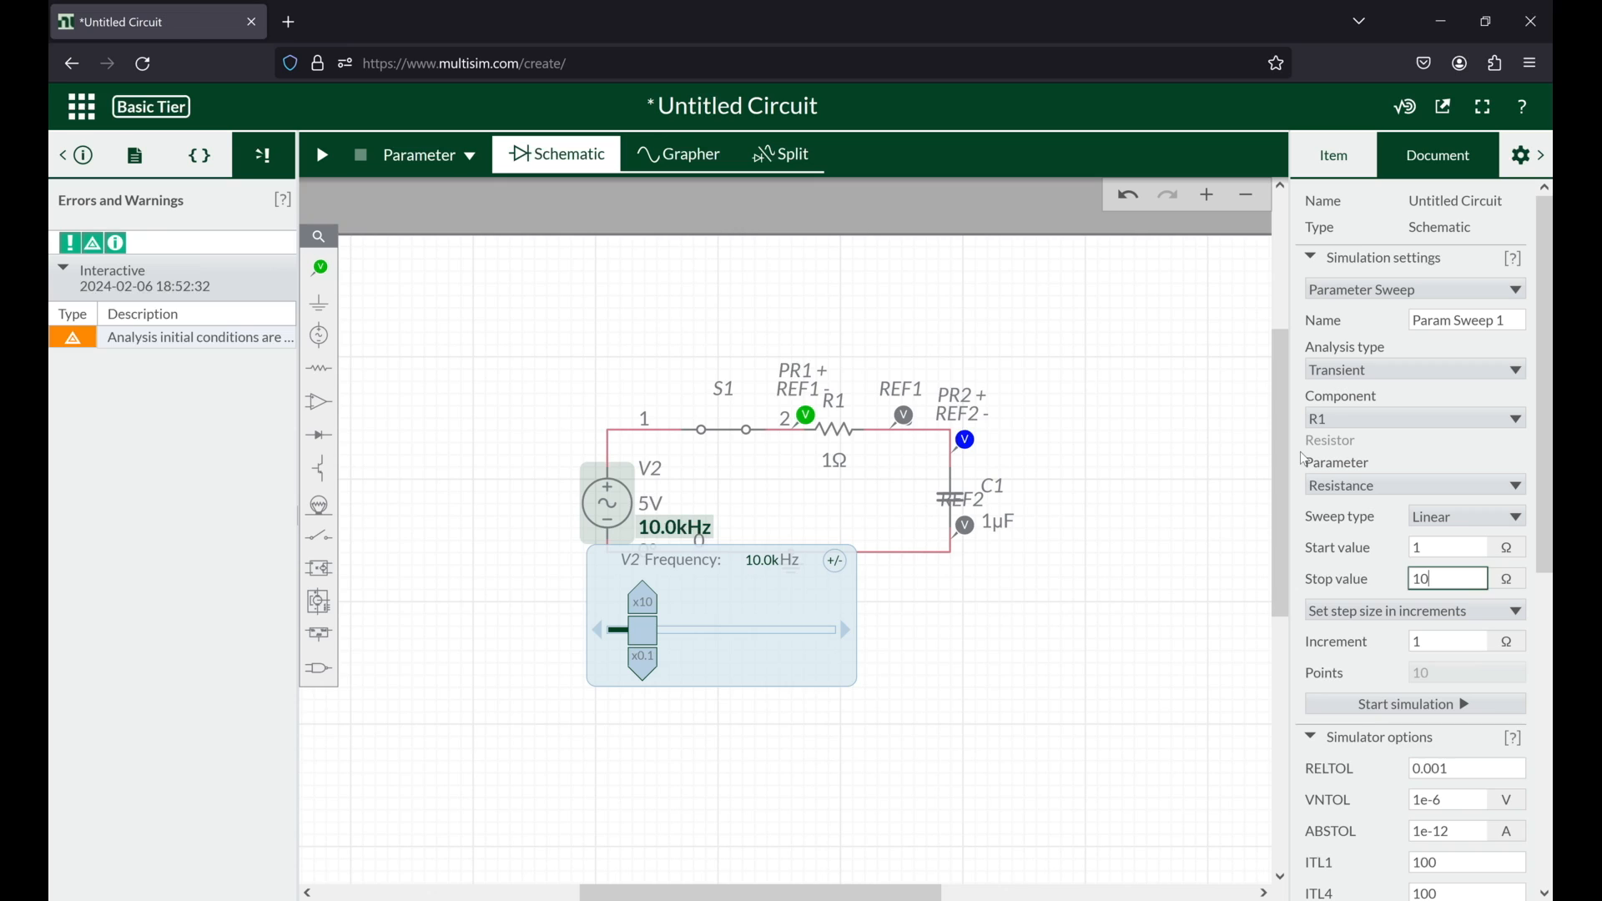
text(0)
double_click(1428, 549)
text(1)
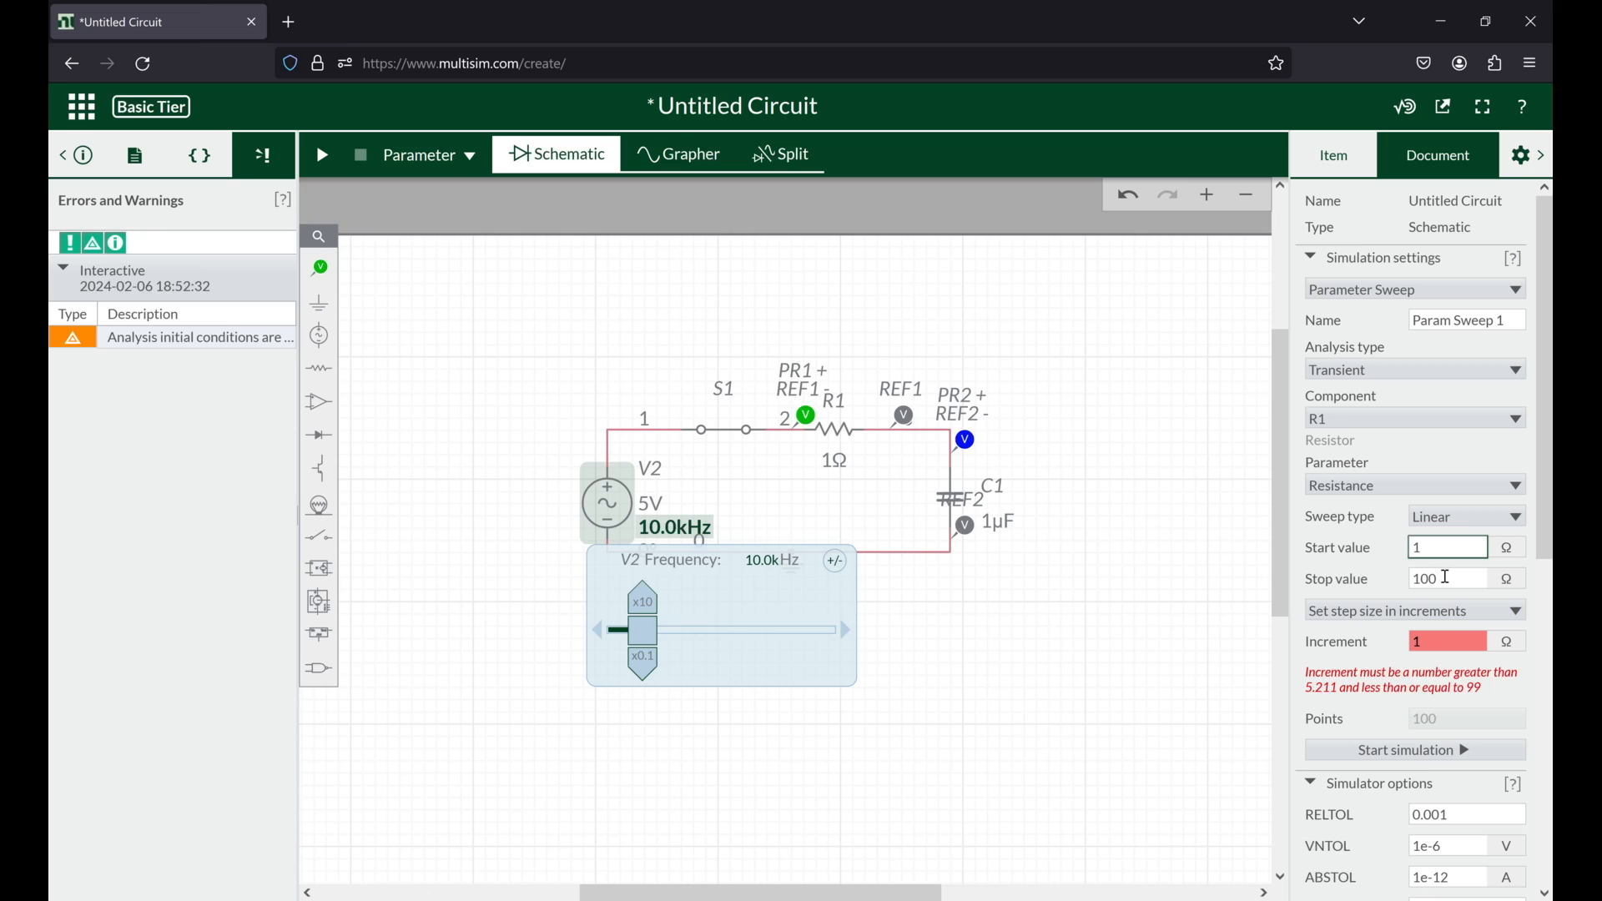
text(0)
click(1454, 581)
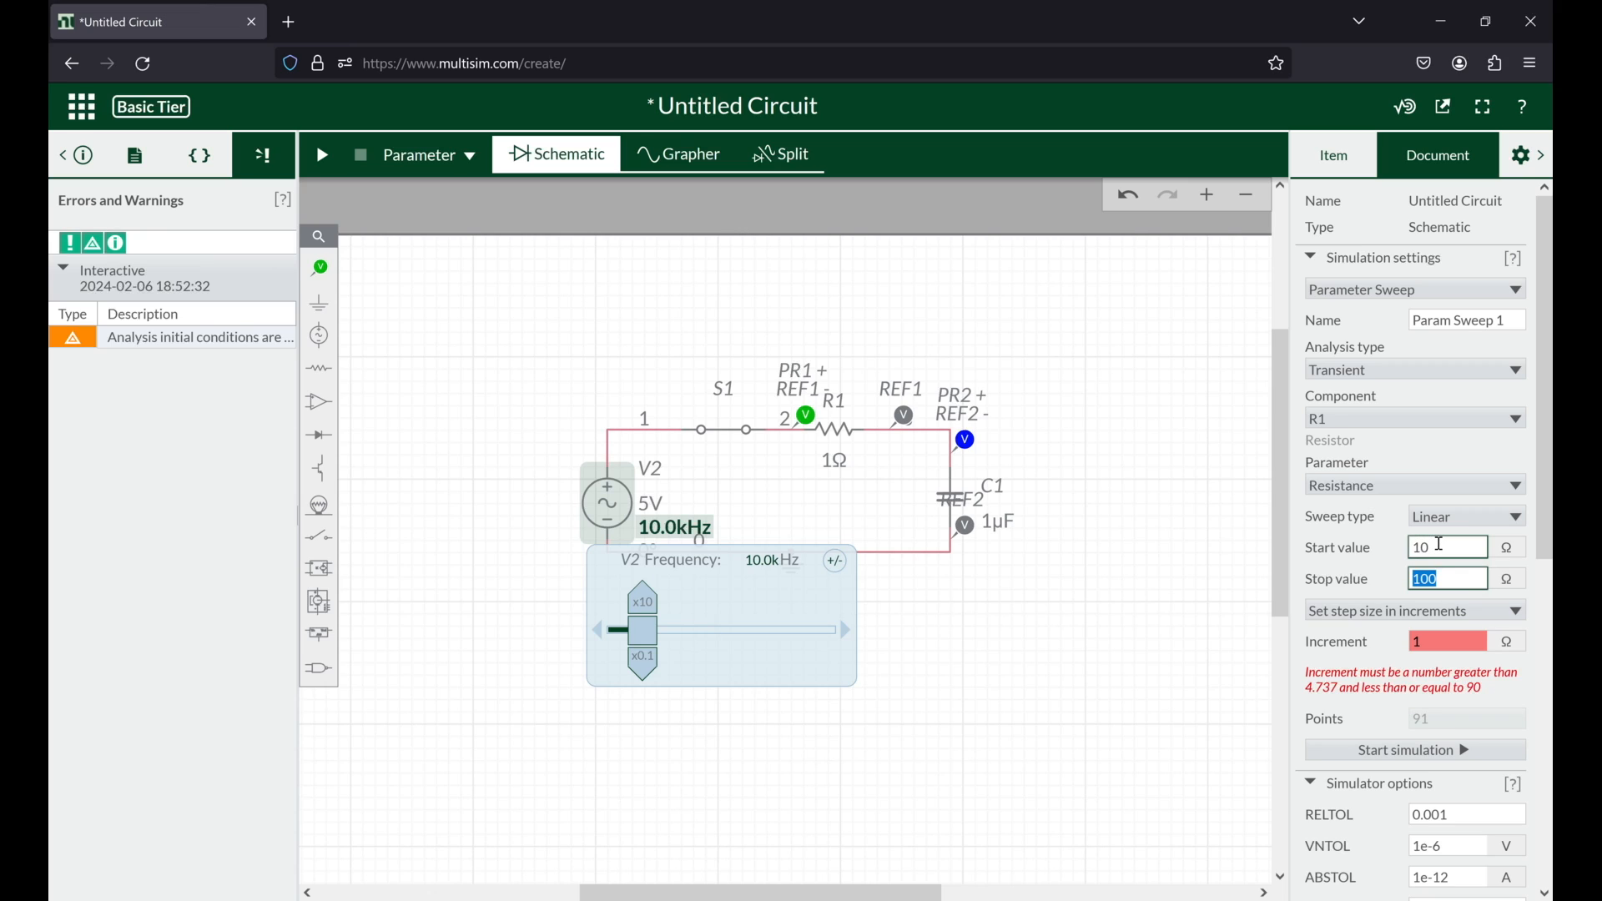
Step: Clear the start value of the R1 resistance sweep for a new entry
double_click(1427, 549)
double_click(1454, 581)
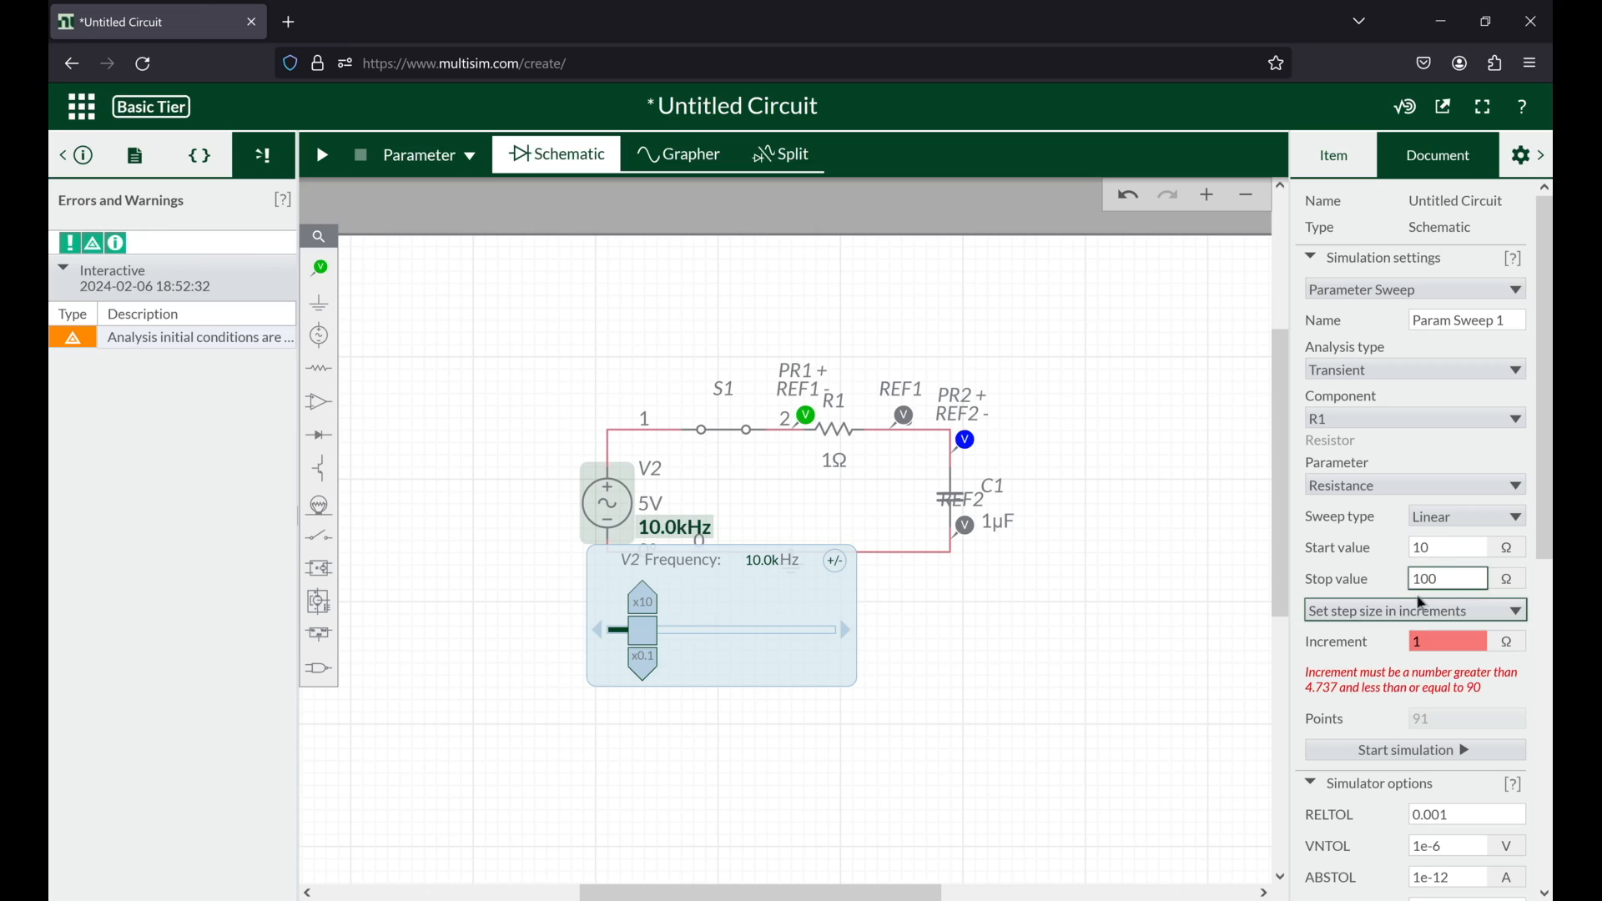
double_click(1435, 548)
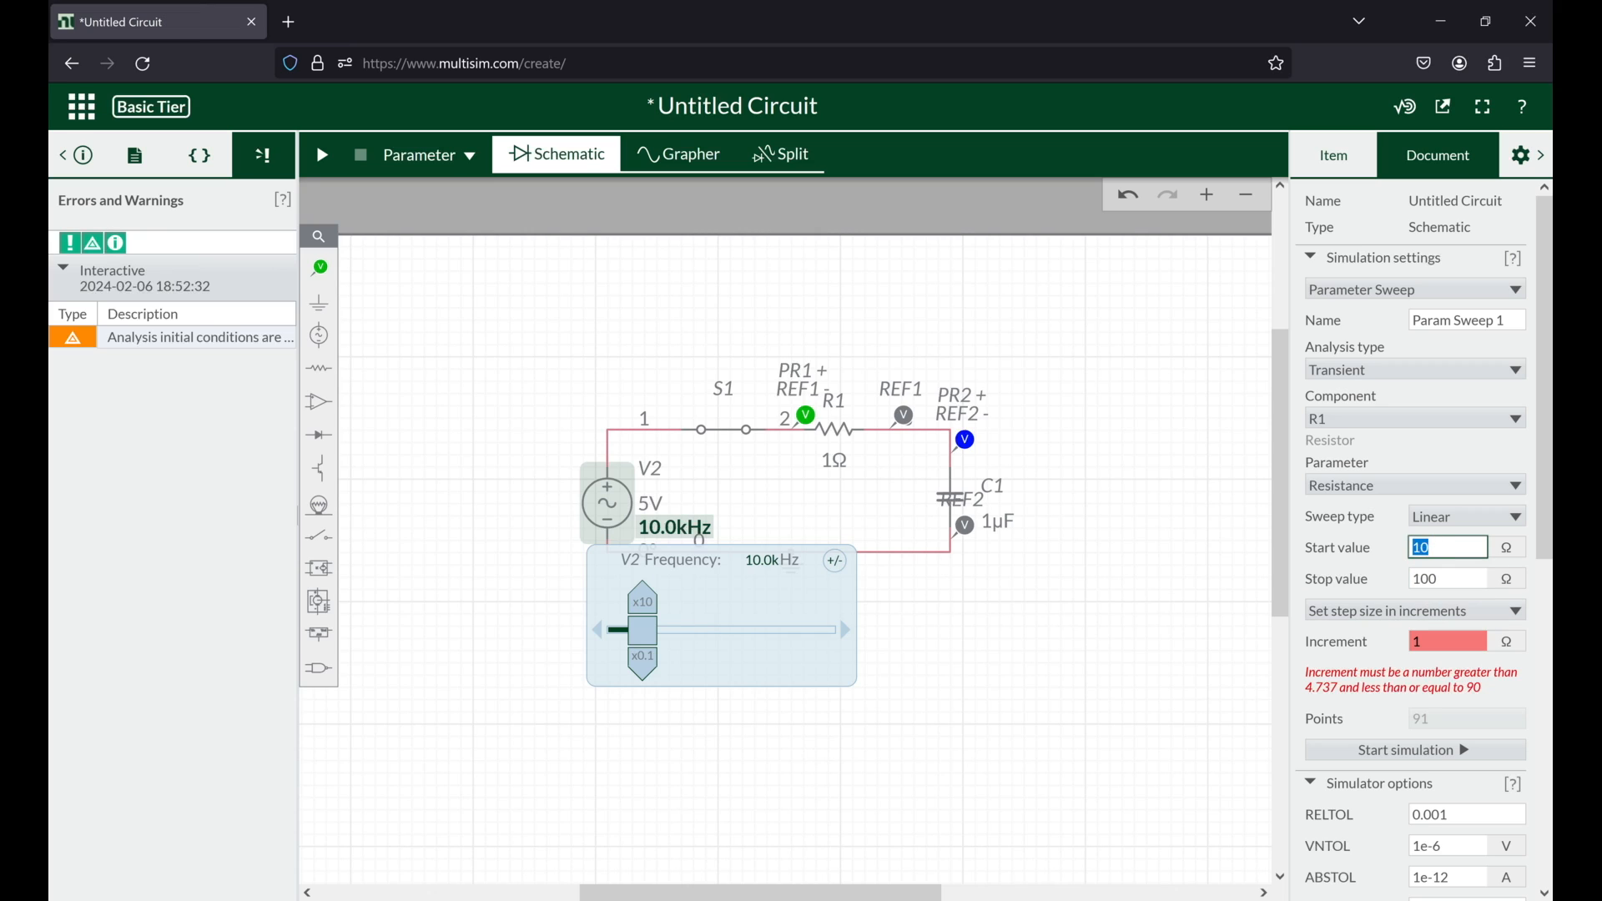
key(BackSpace)
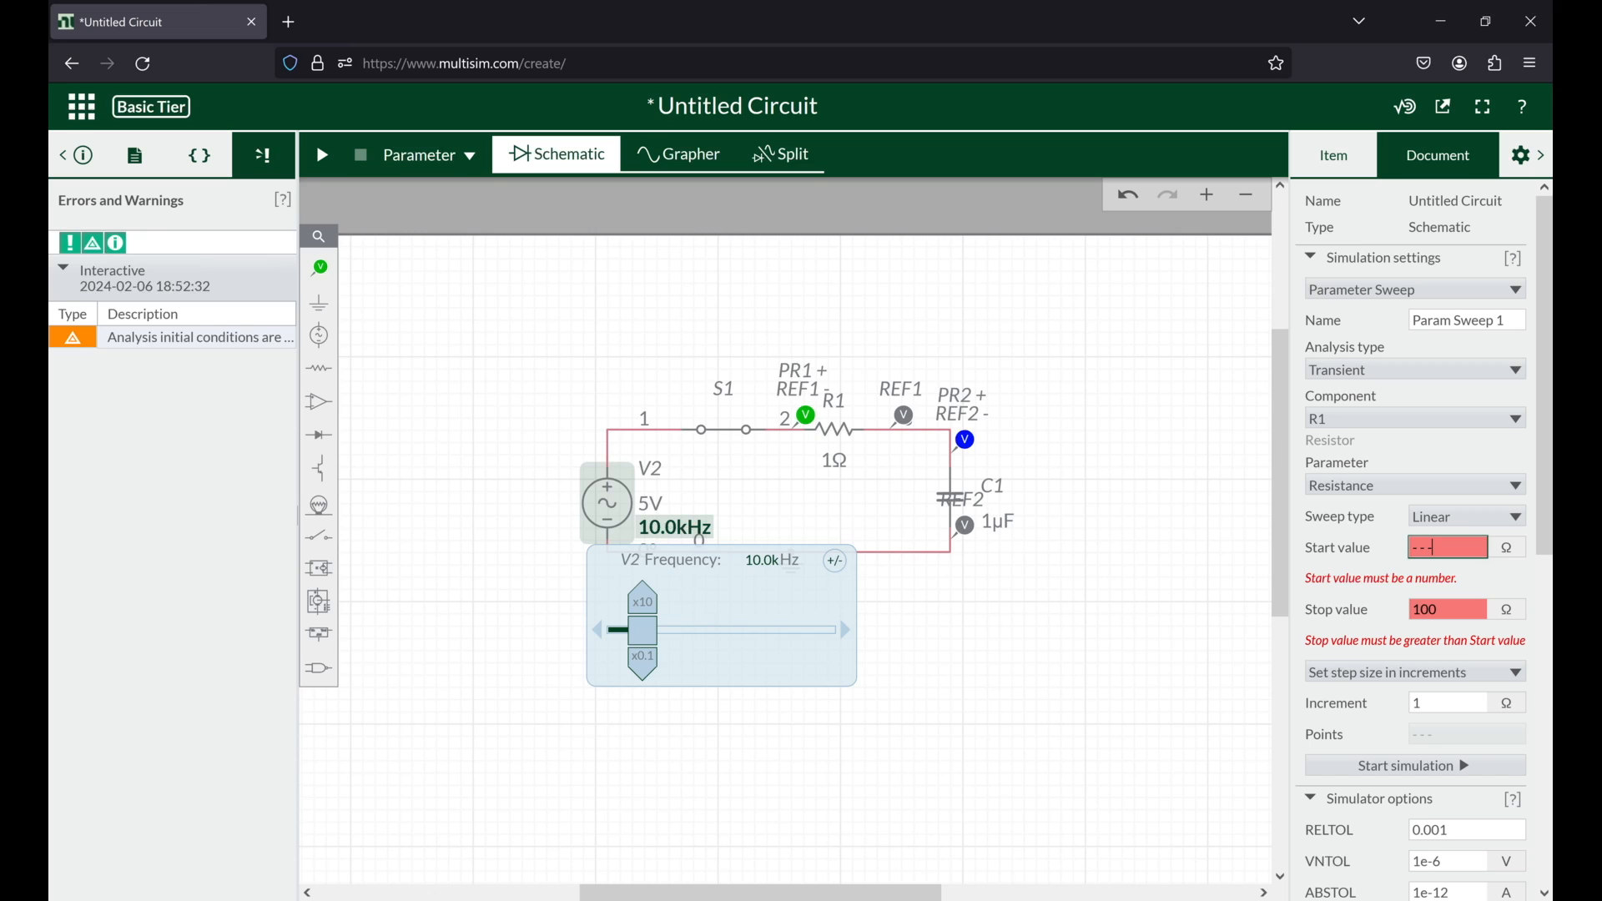
Step: Set the start value of the R1 resistance sweep to 1 kΩ
key(Return)
double_click(1431, 550)
text(1)
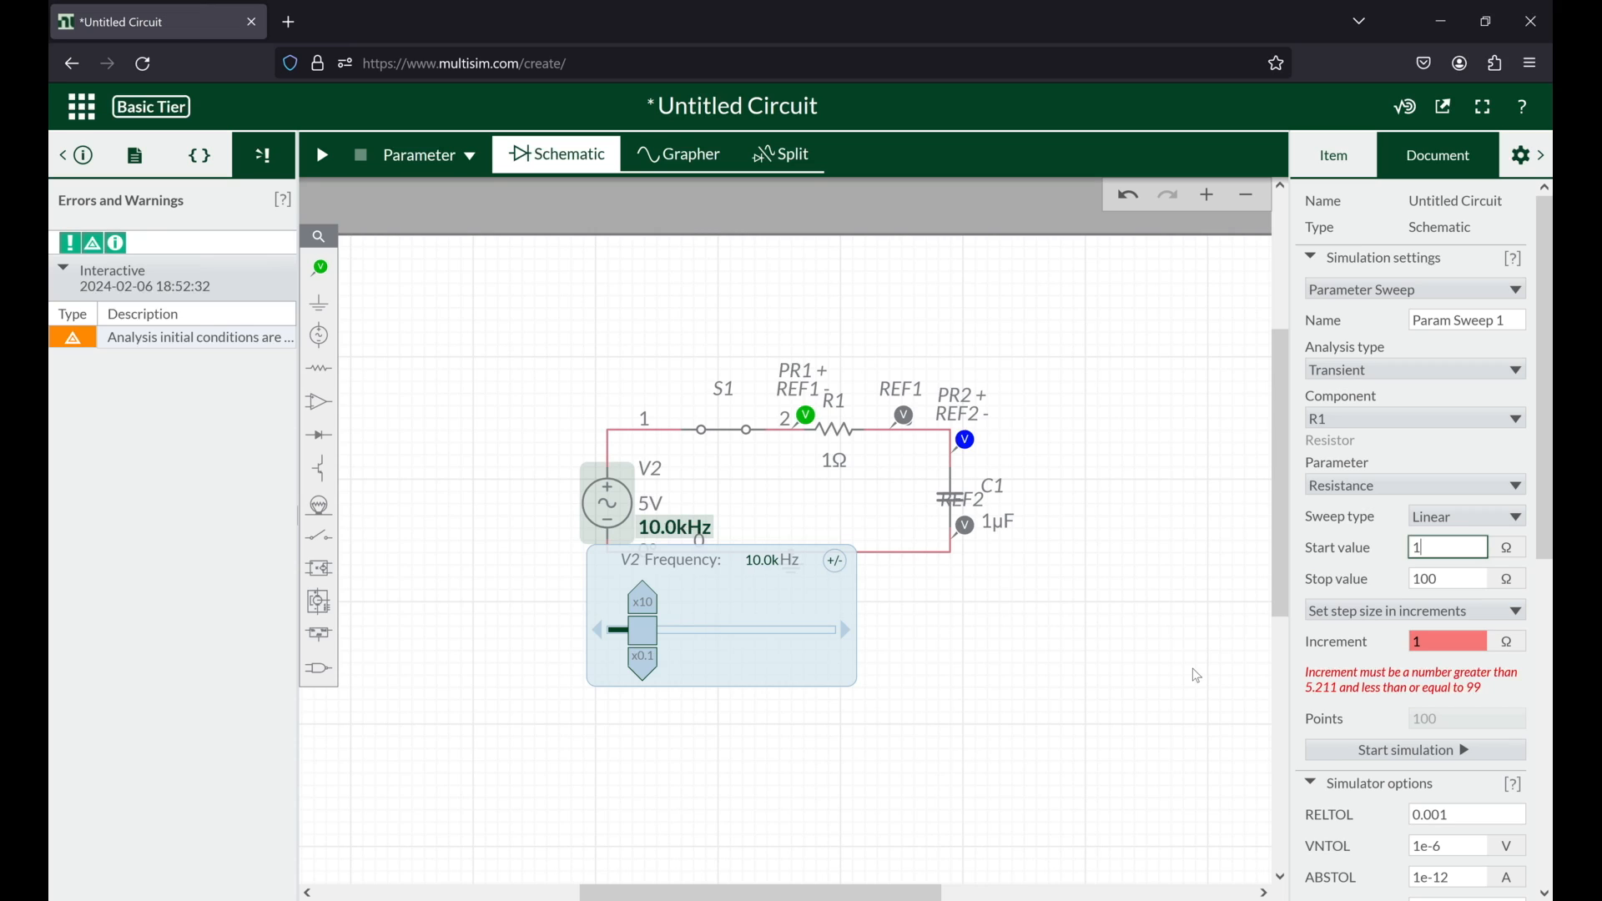
text(0)
text(00)
key(Return)
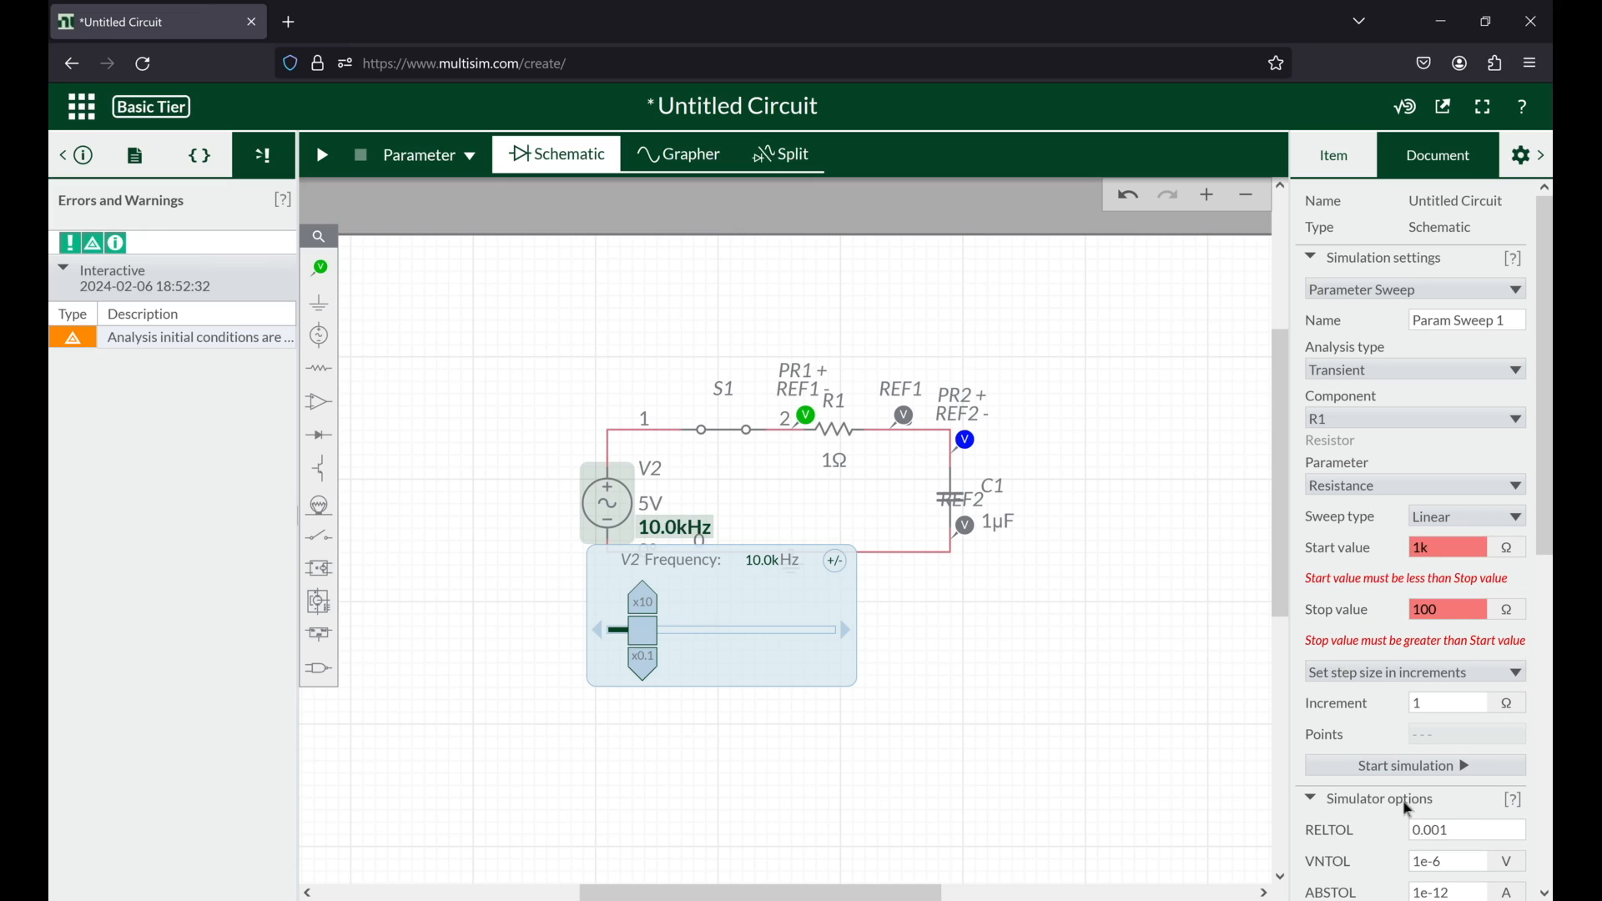
Step: Set the stop value of the R1 resistance sweep to 10 kΩ
click(1446, 606)
text(0)
key(Return)
key(BackSpace)
text(0k)
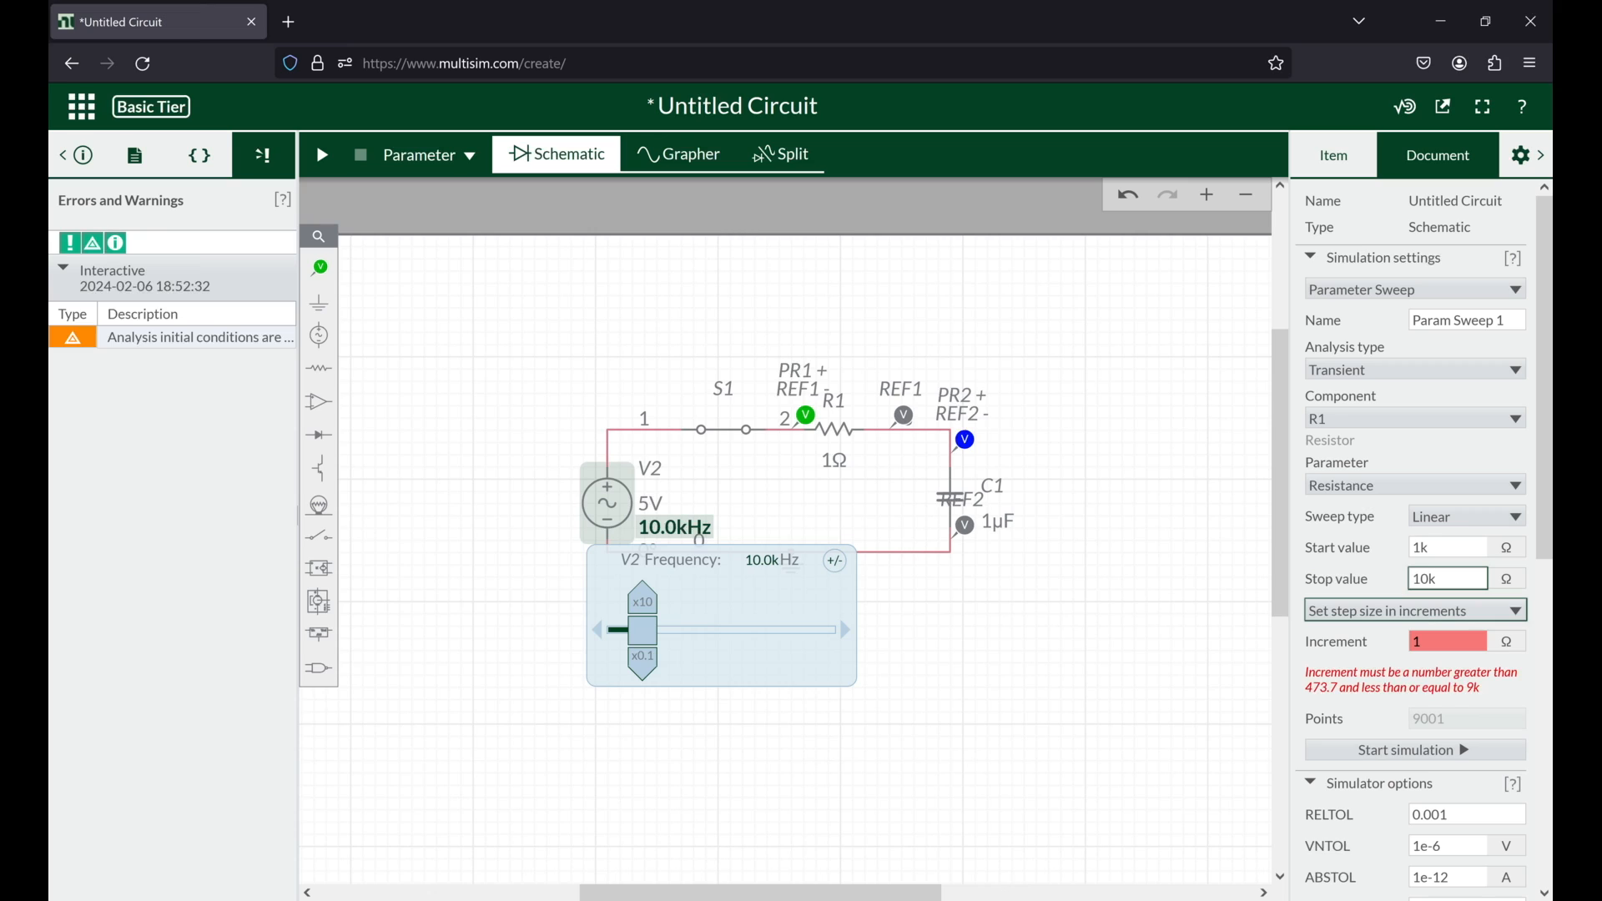
Step: Define the R1 sweep by number of points, set it to 10 points, and start the simulation
click(1397, 616)
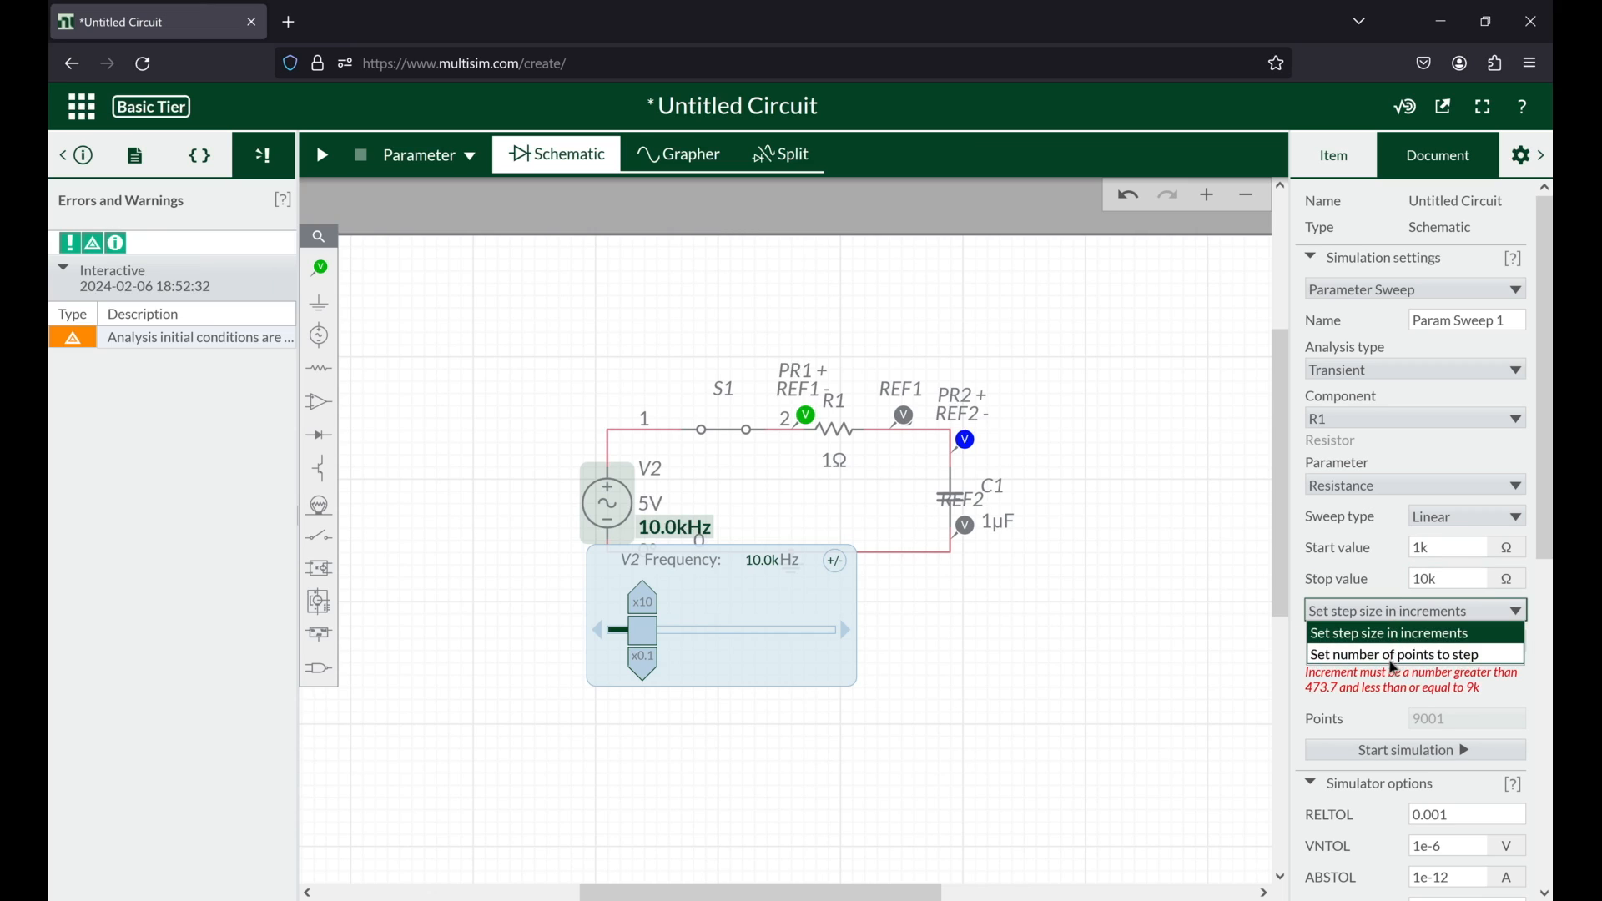
click(1400, 661)
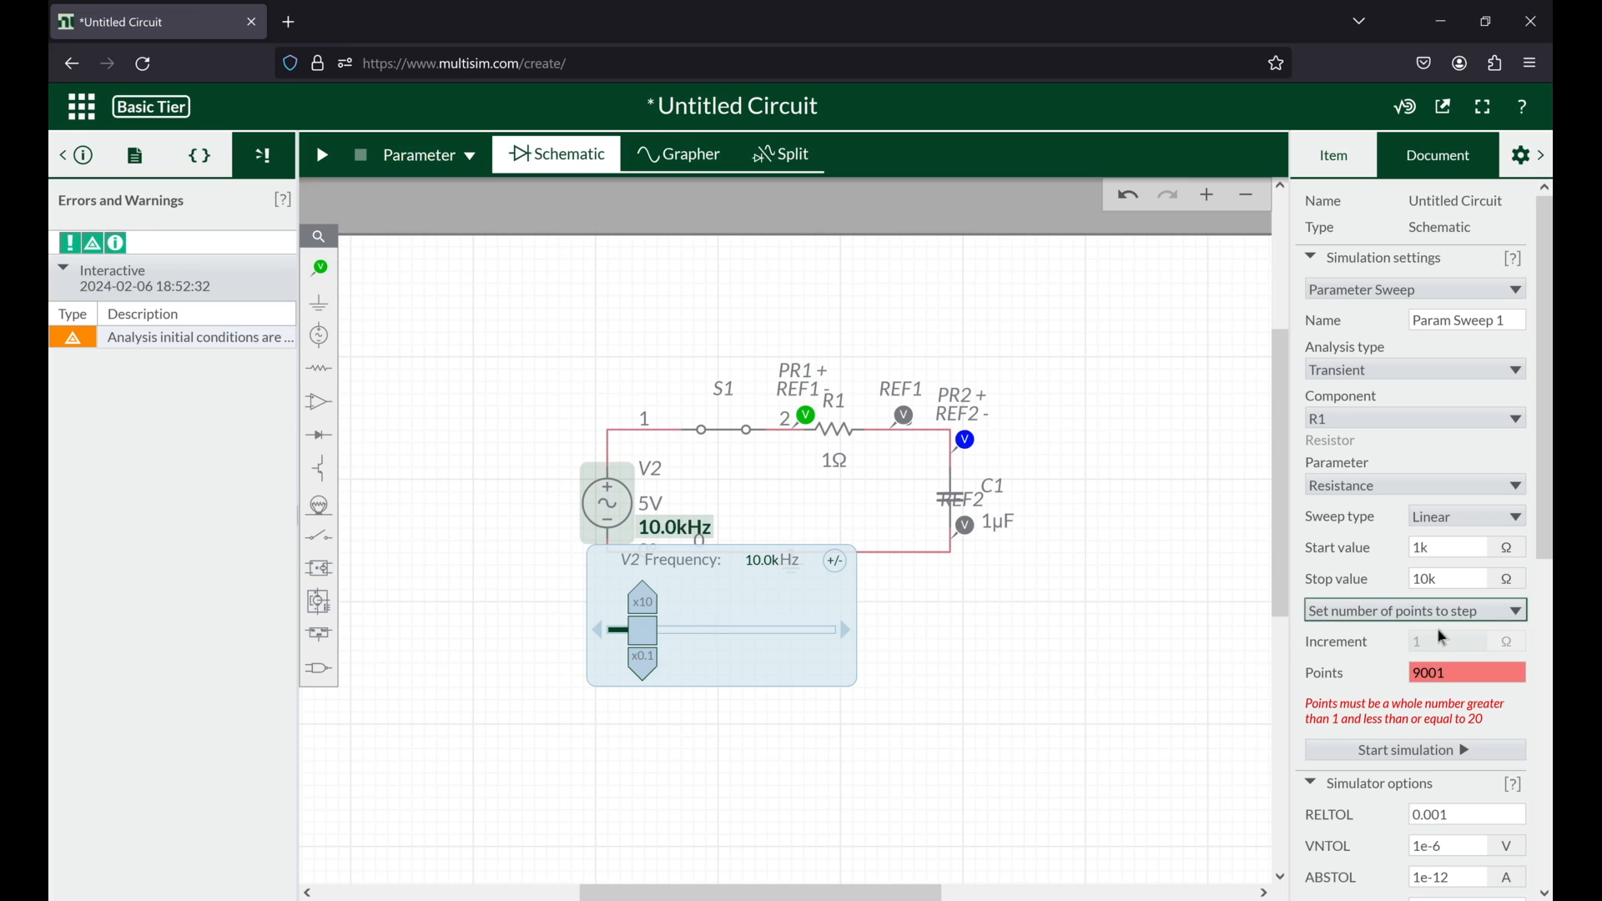
double_click(1453, 672)
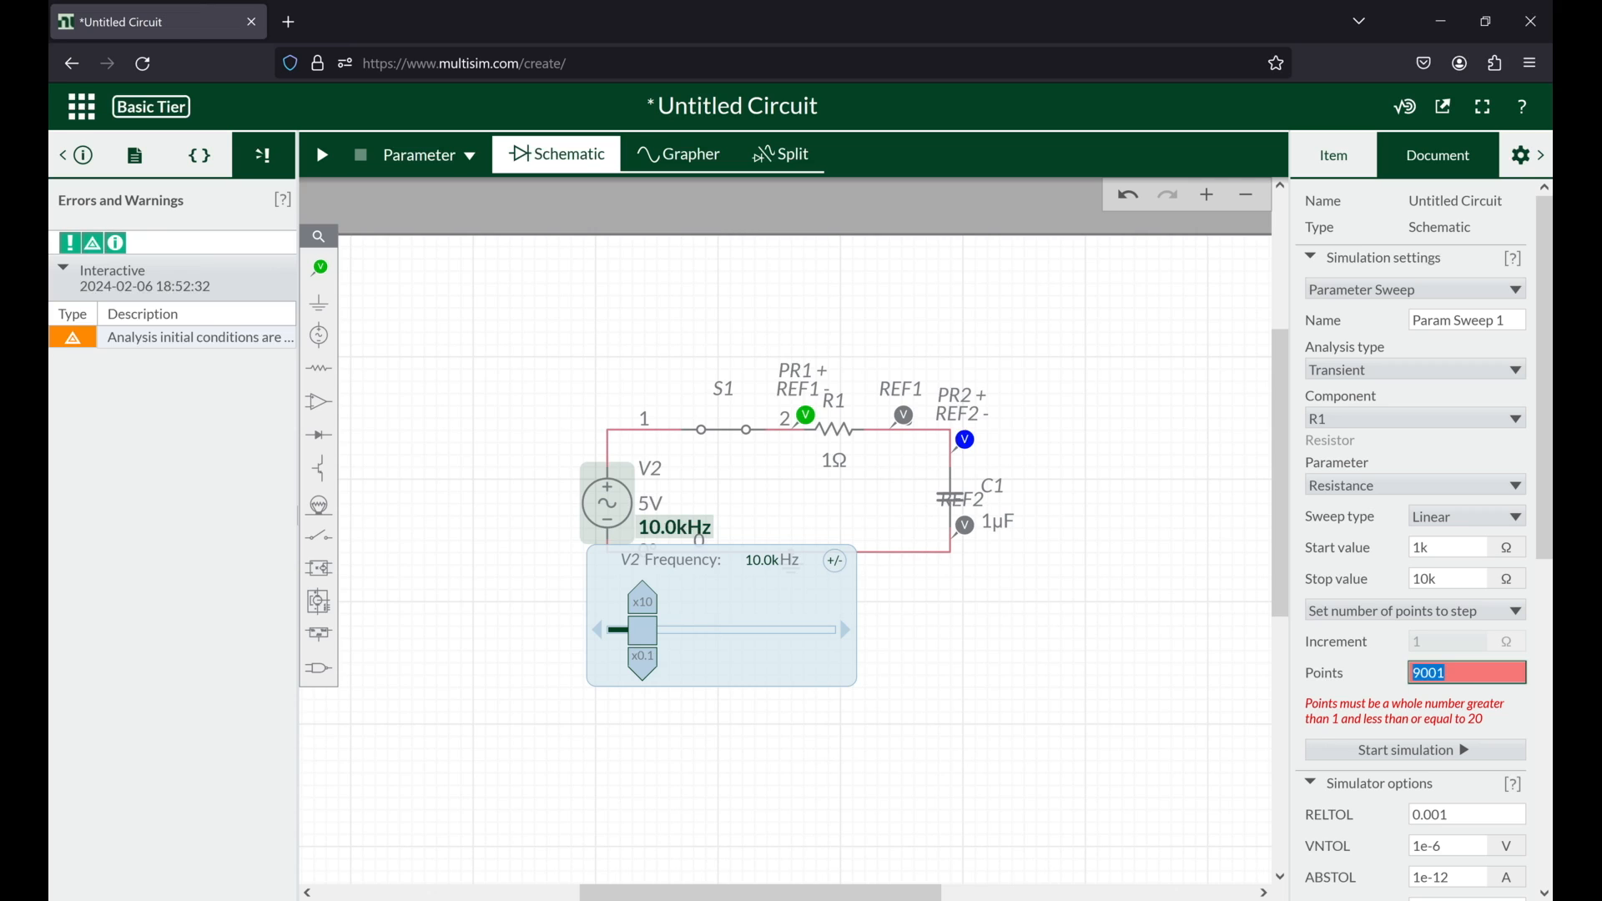
text(10)
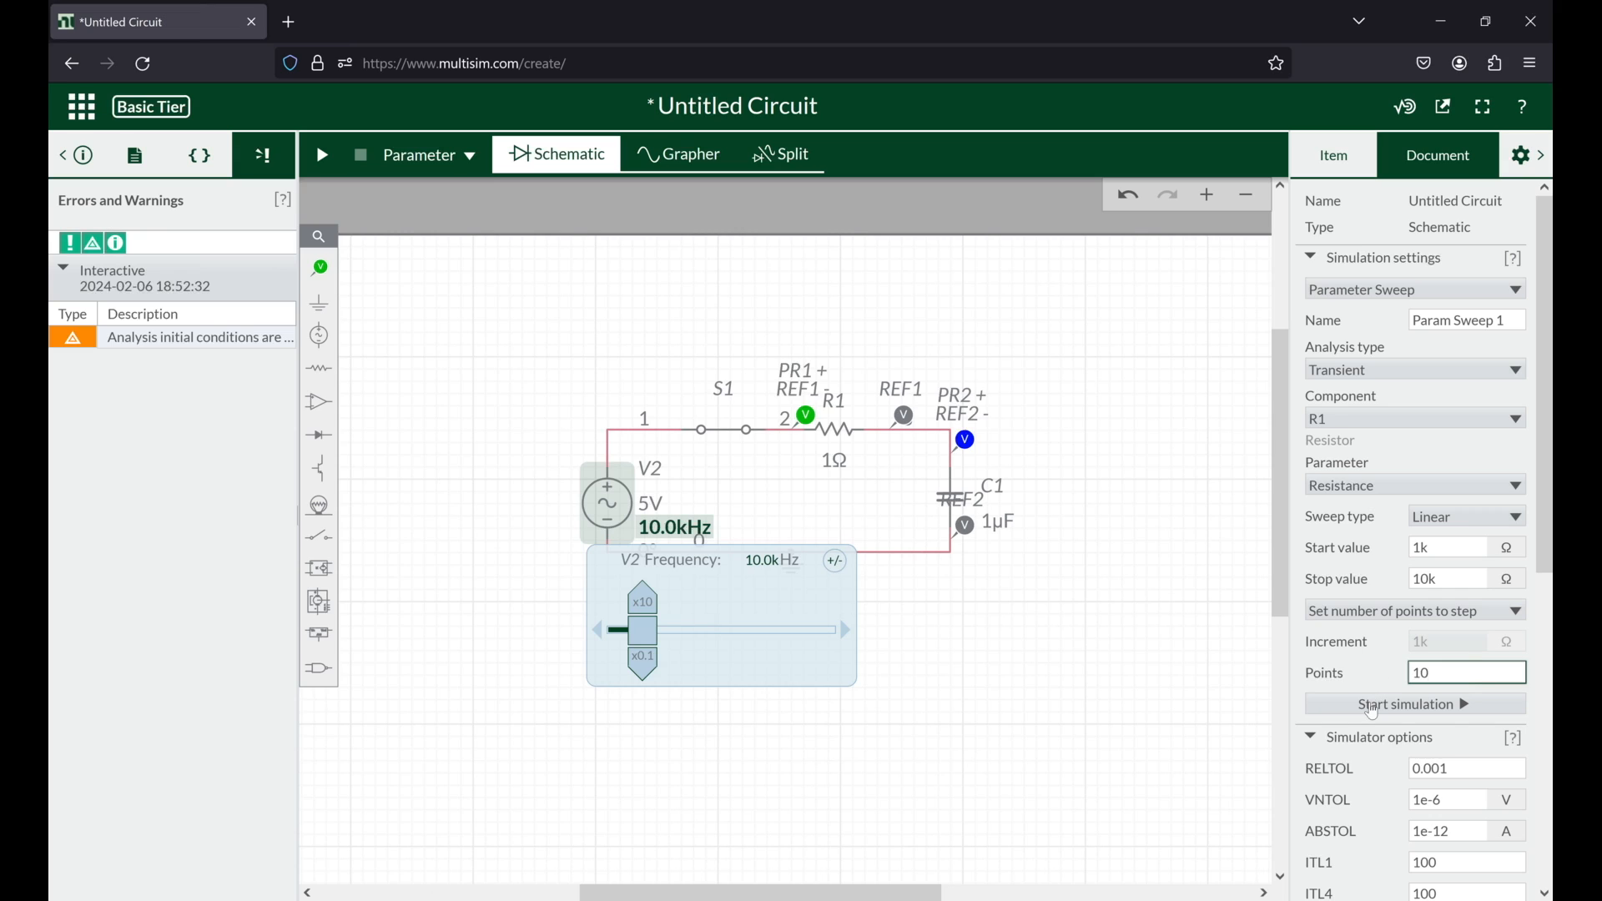
click(1416, 720)
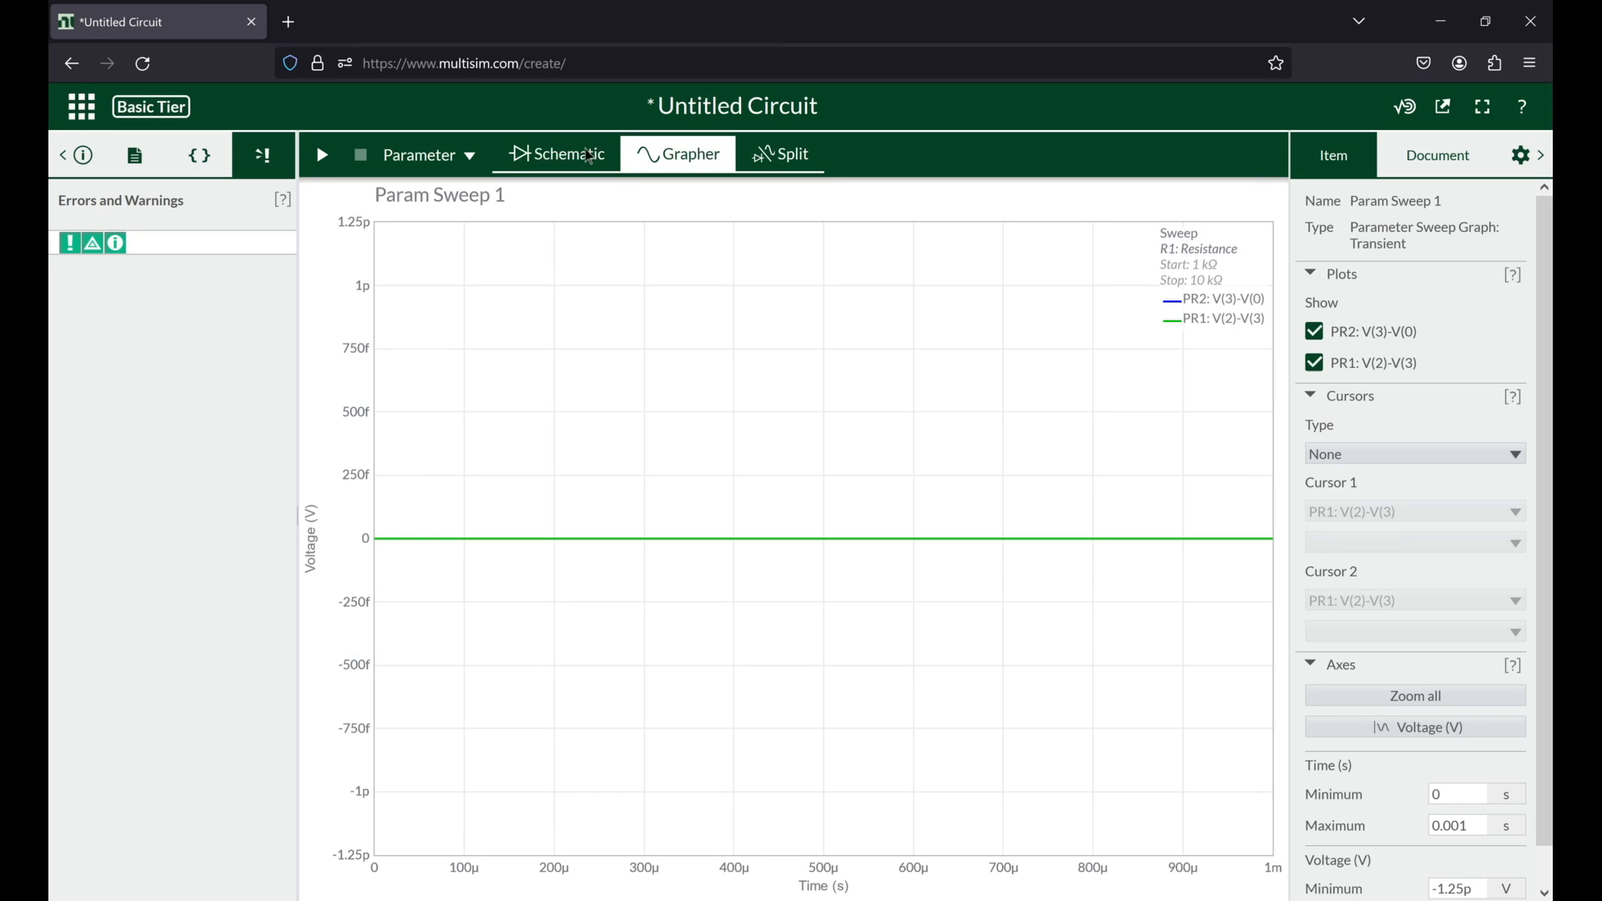
Step: In the schematic, wire R1's right end straight down to the bottom ground wire, bypassing capacitor C1
click(591, 156)
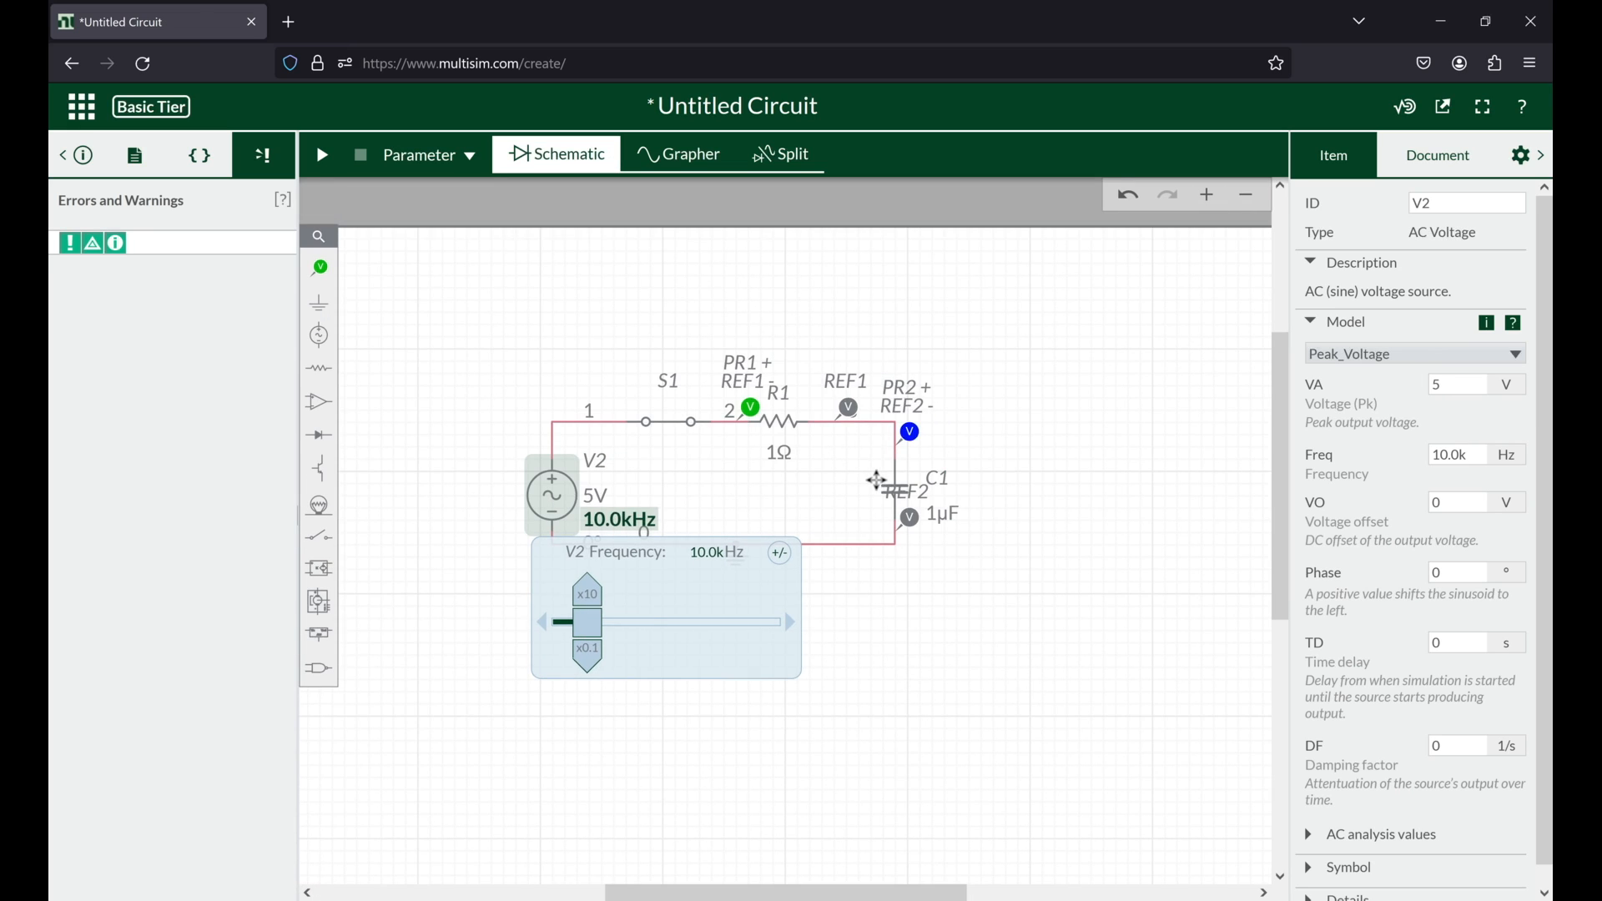
click(878, 481)
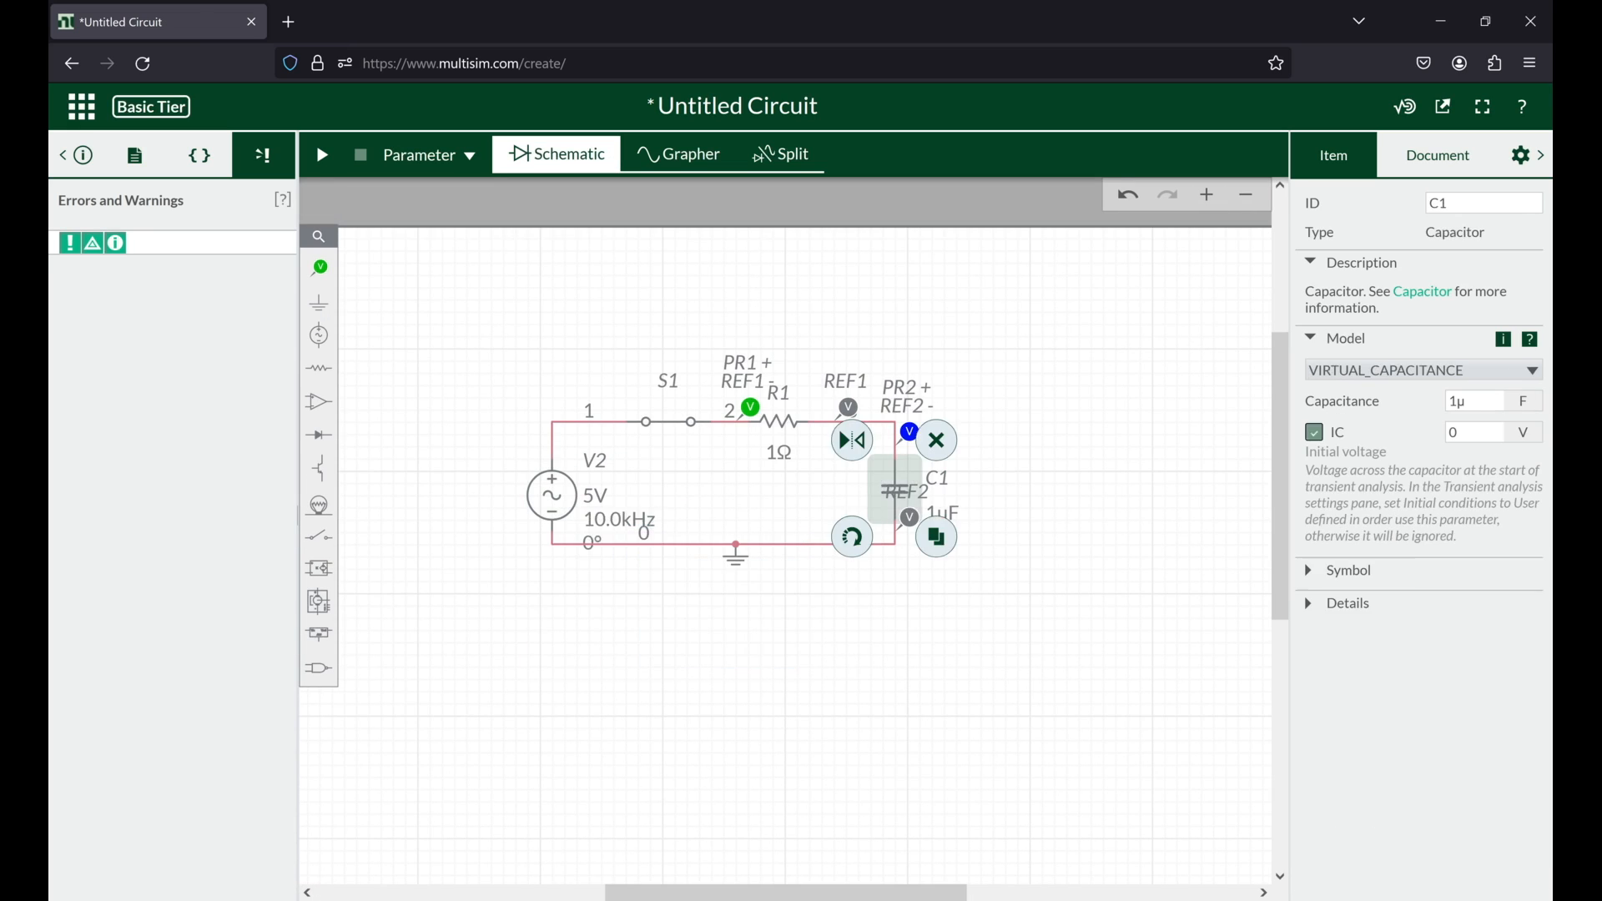
click(808, 422)
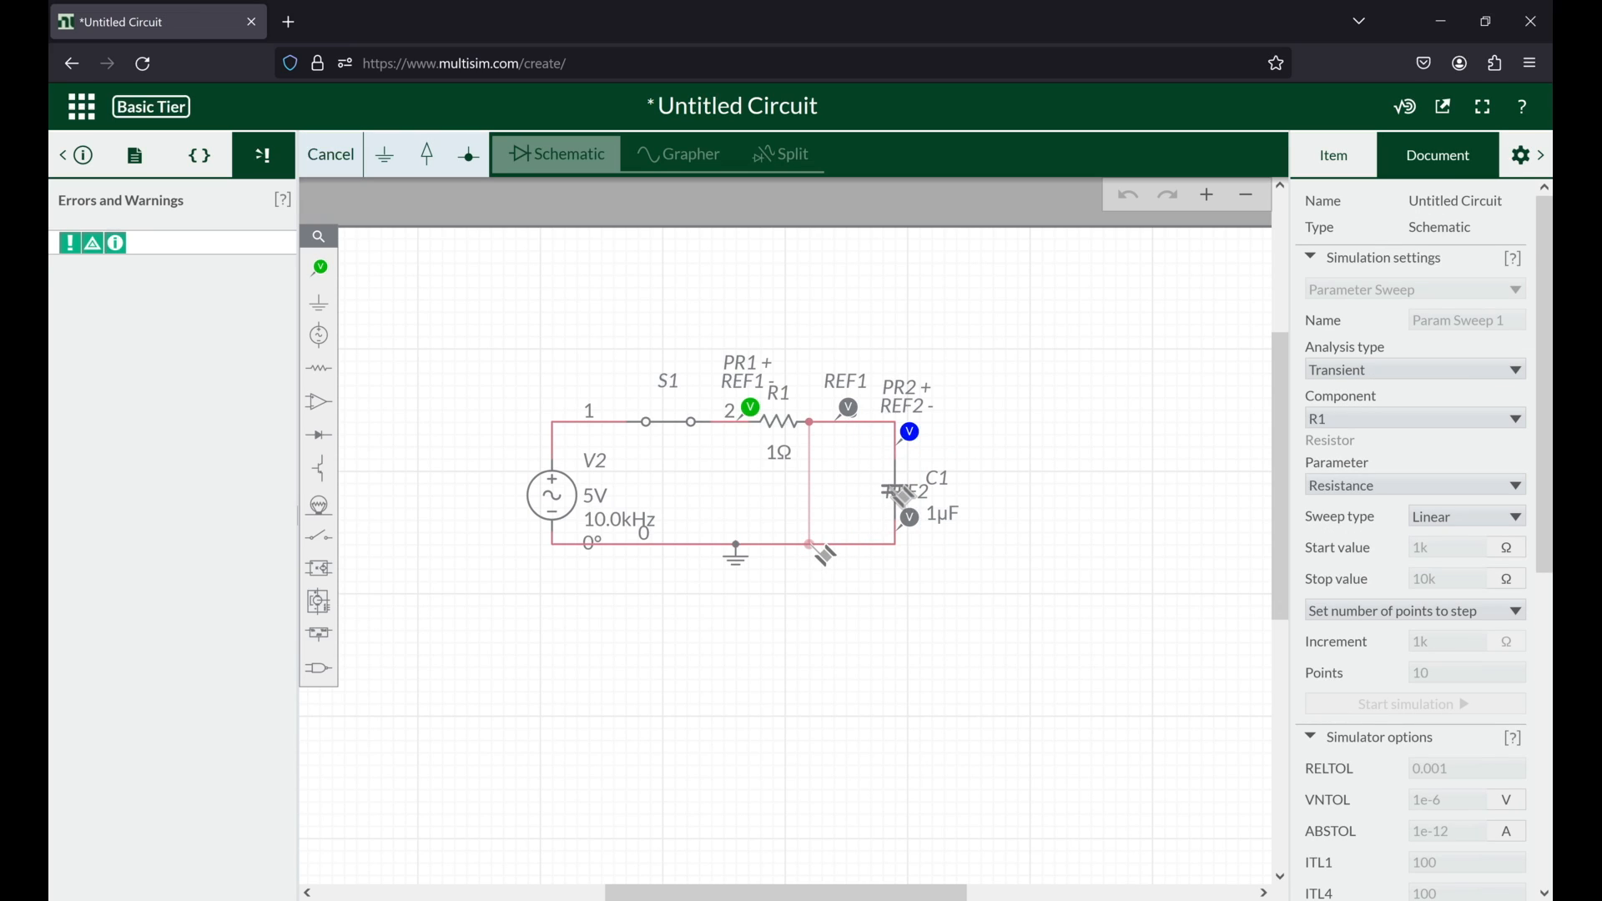
click(812, 547)
Step: Delete capacitor C1 together with its voltage probe PR2 and reference probe REF2
click(906, 492)
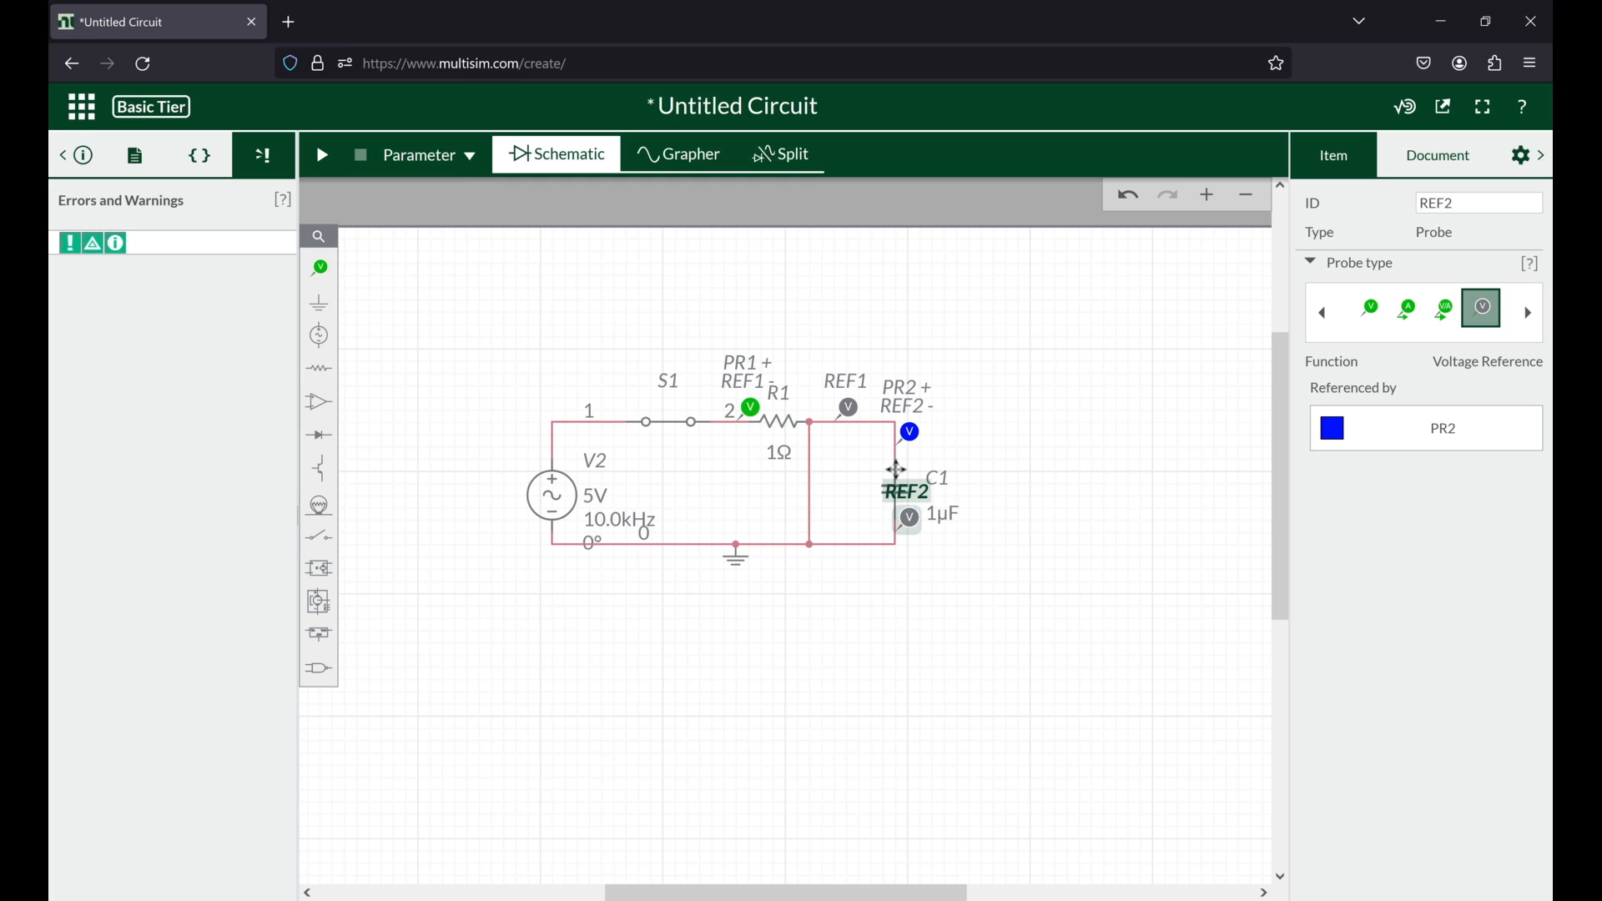
click(896, 469)
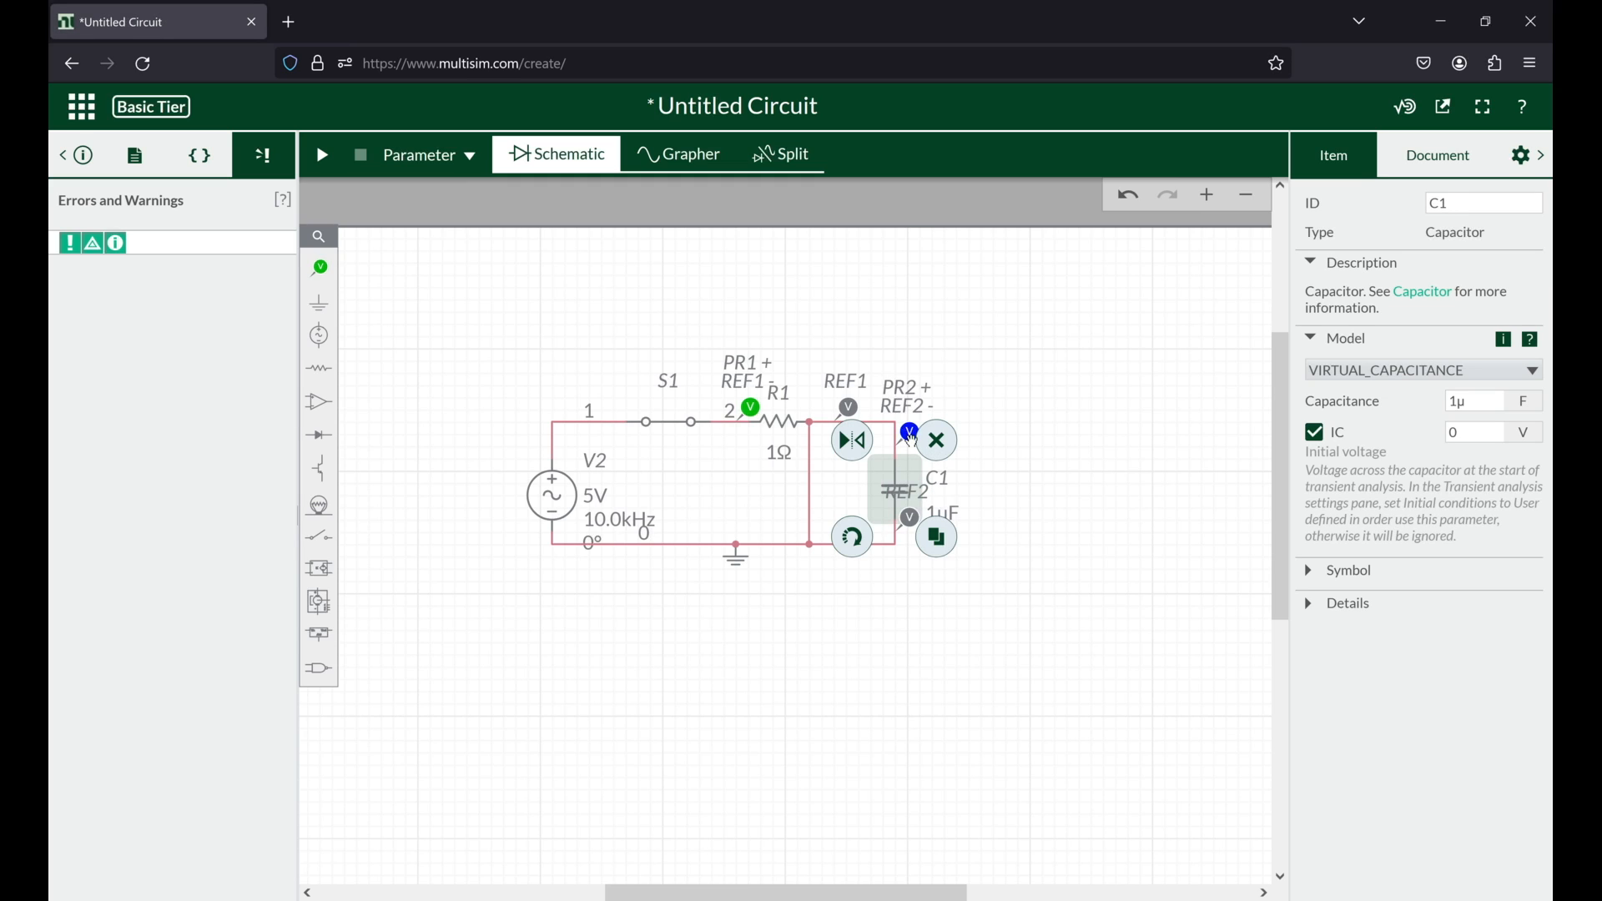
key(Delete)
click(911, 433)
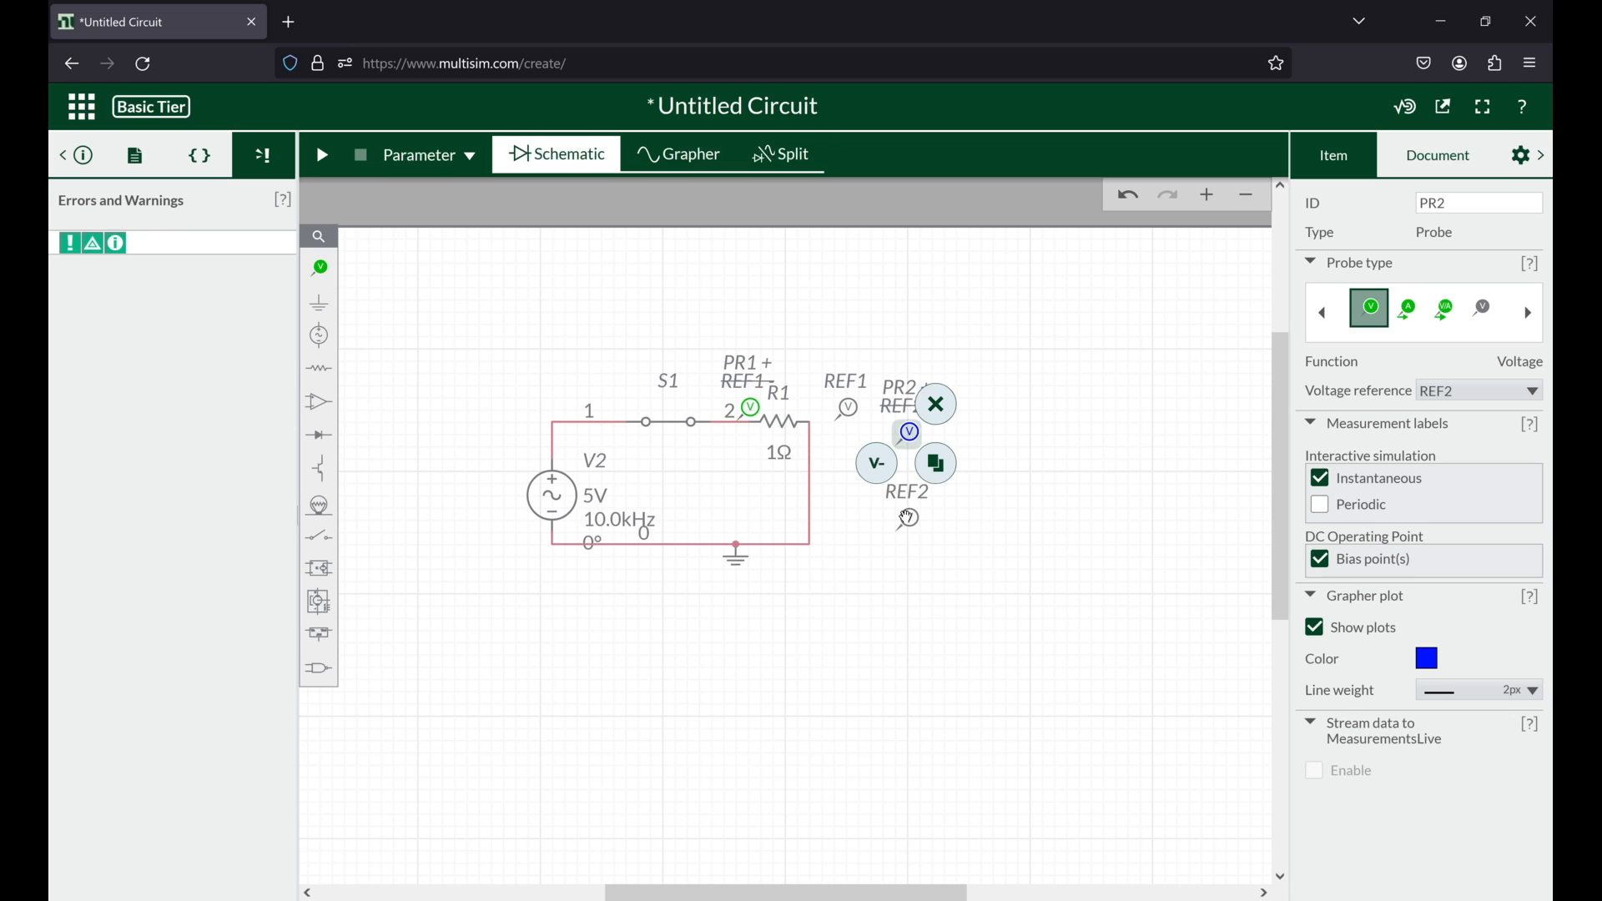
key(Delete)
click(910, 518)
key(Delete)
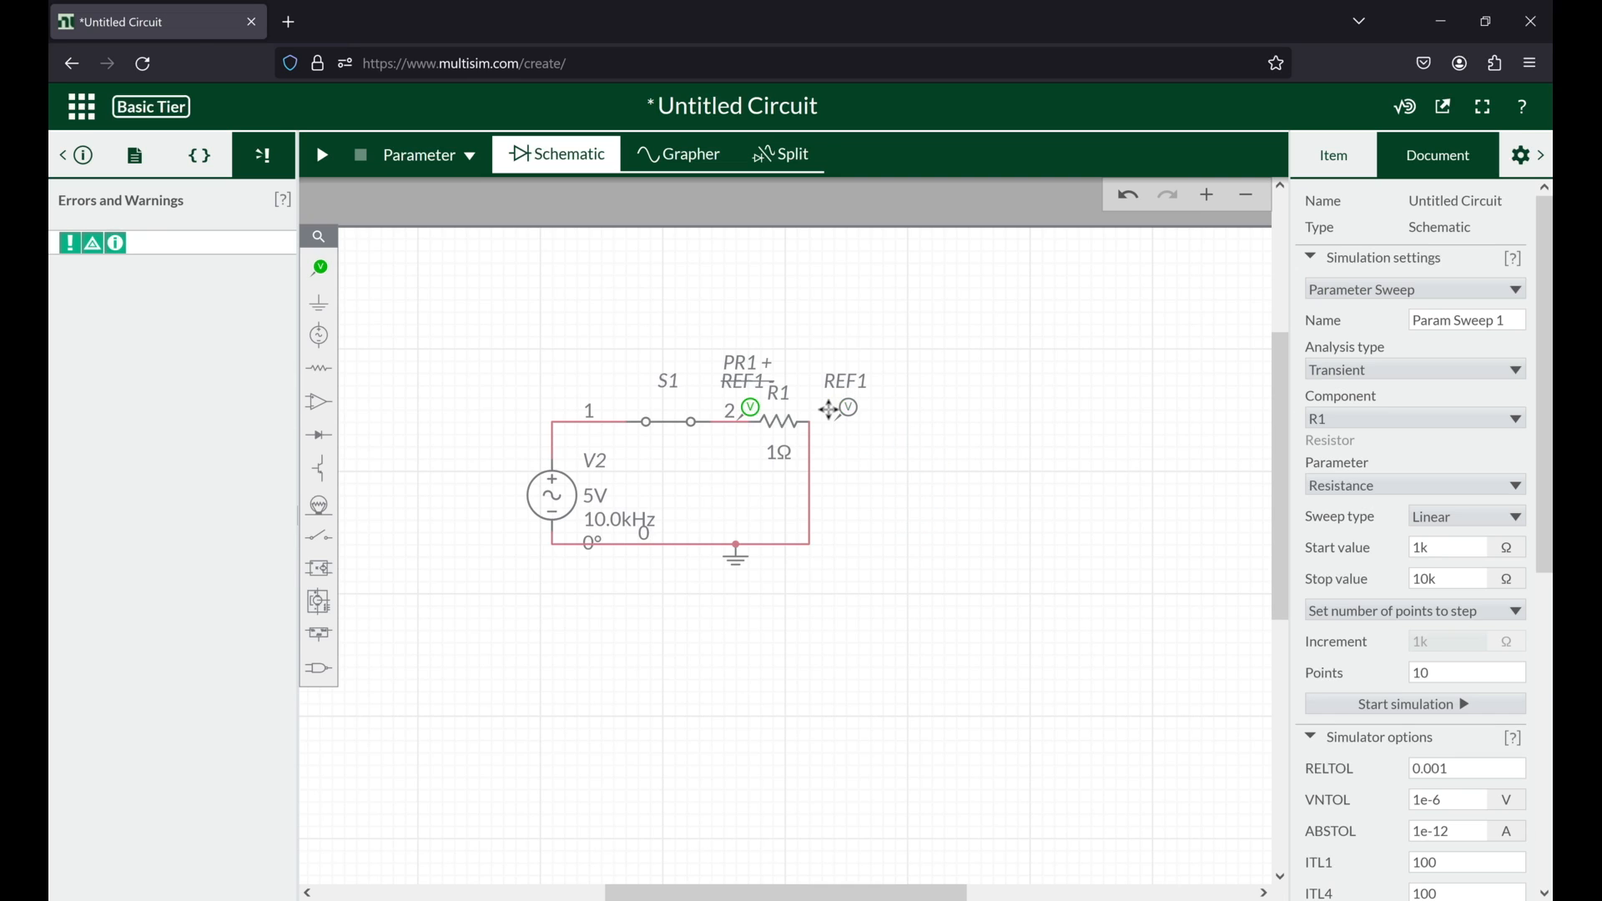
Step: Attach reference probe REF1 to the wire at R1's right end, run the parameter sweep, and check its settings
click(831, 410)
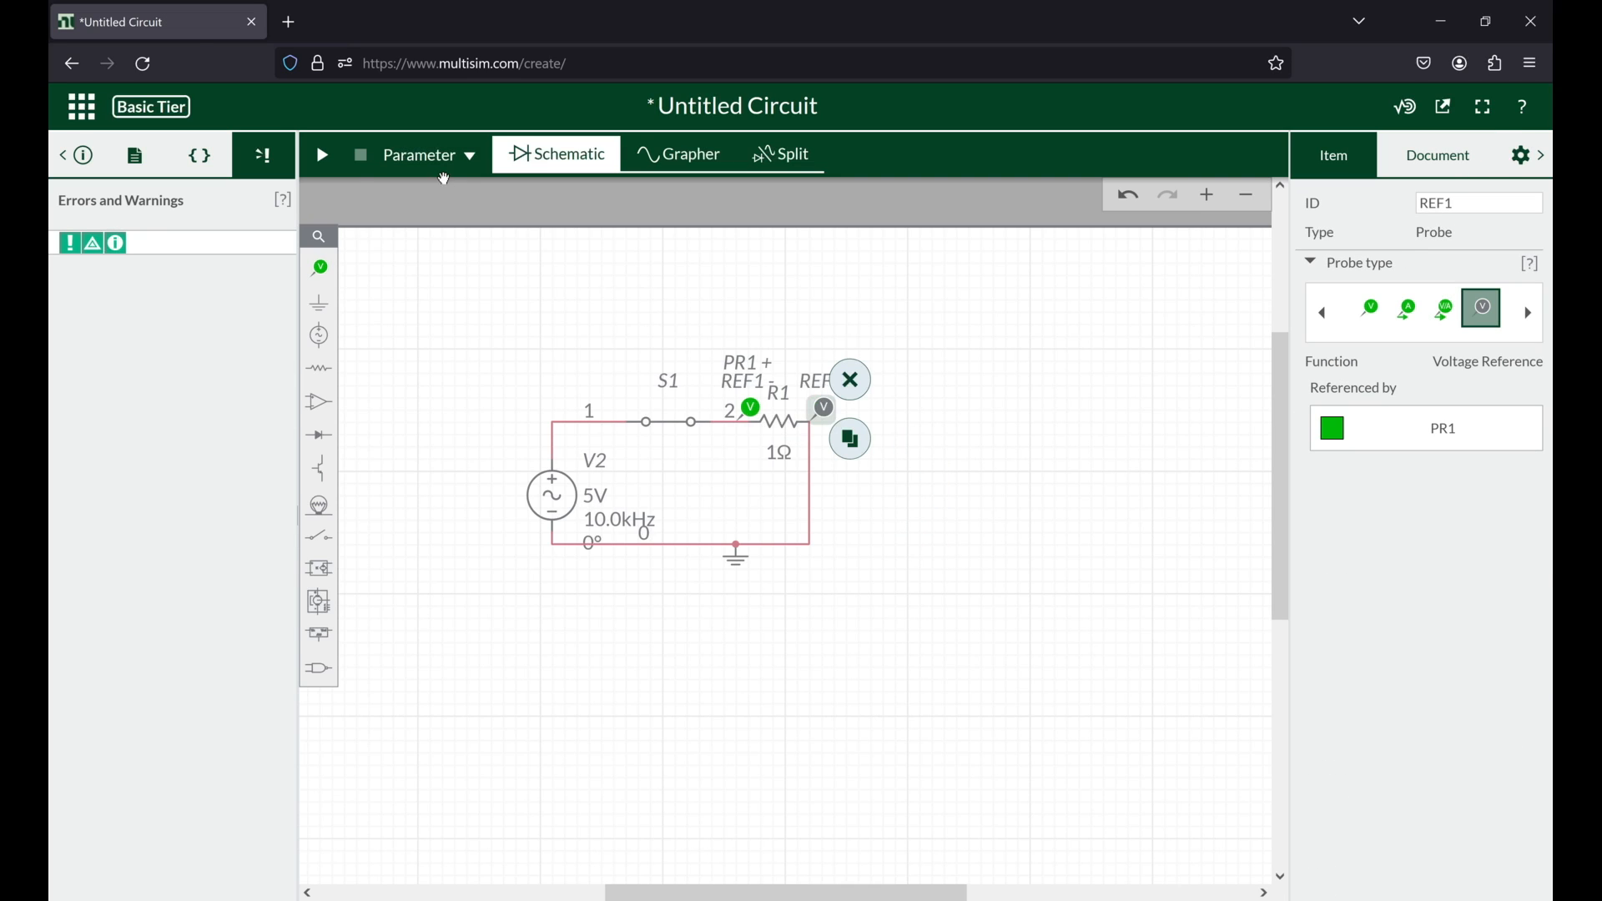
click(326, 159)
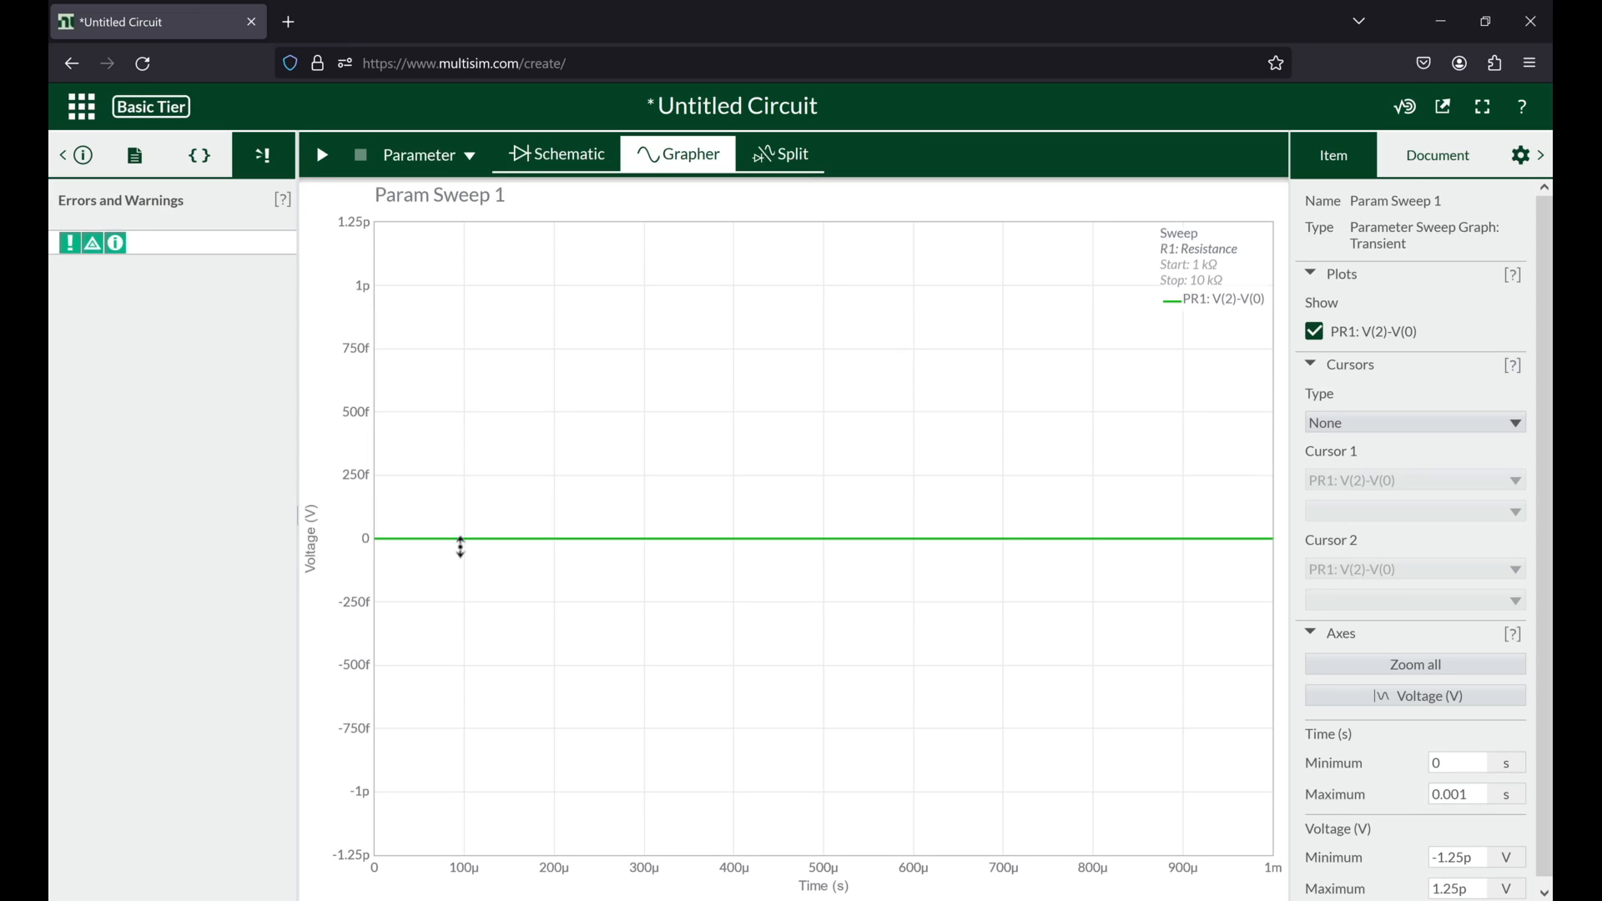
click(1438, 157)
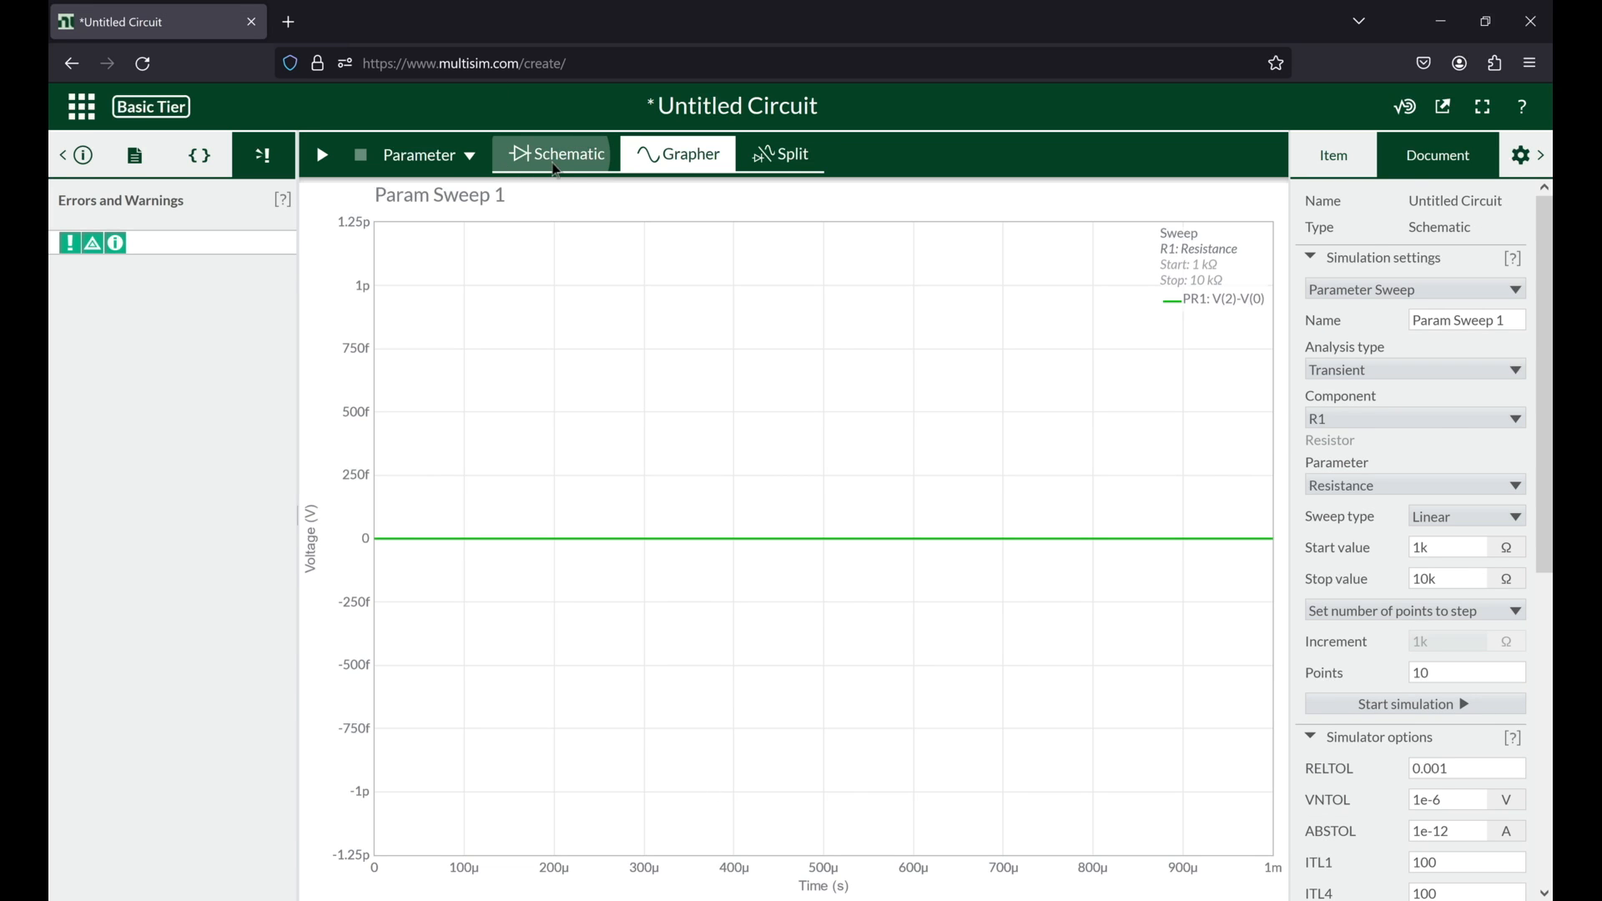
click(556, 169)
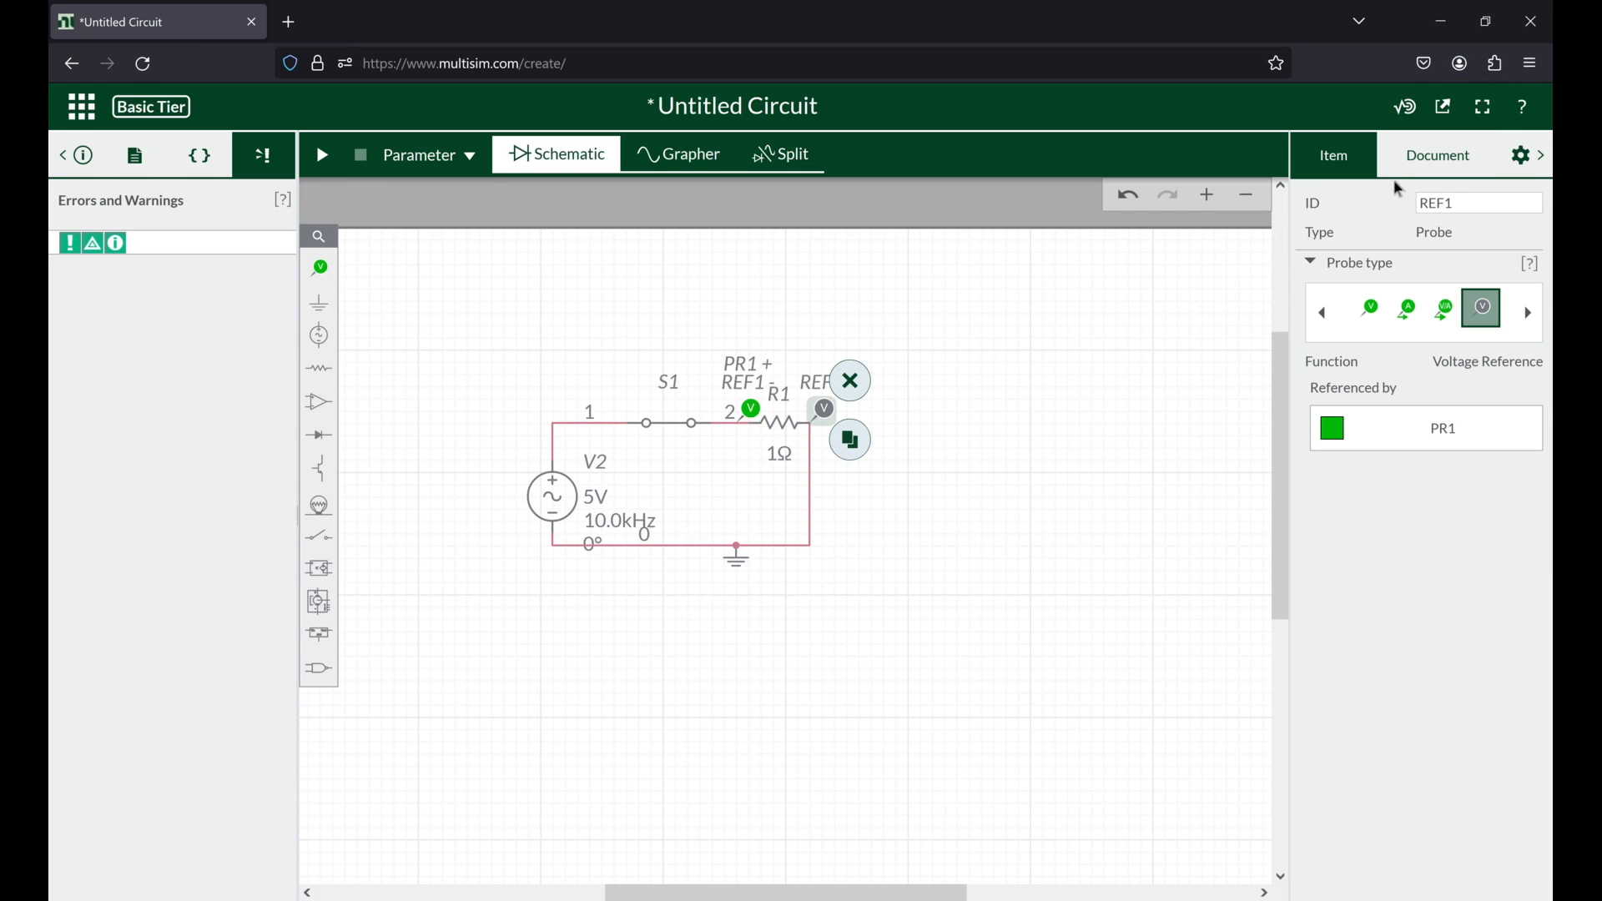
click(1412, 170)
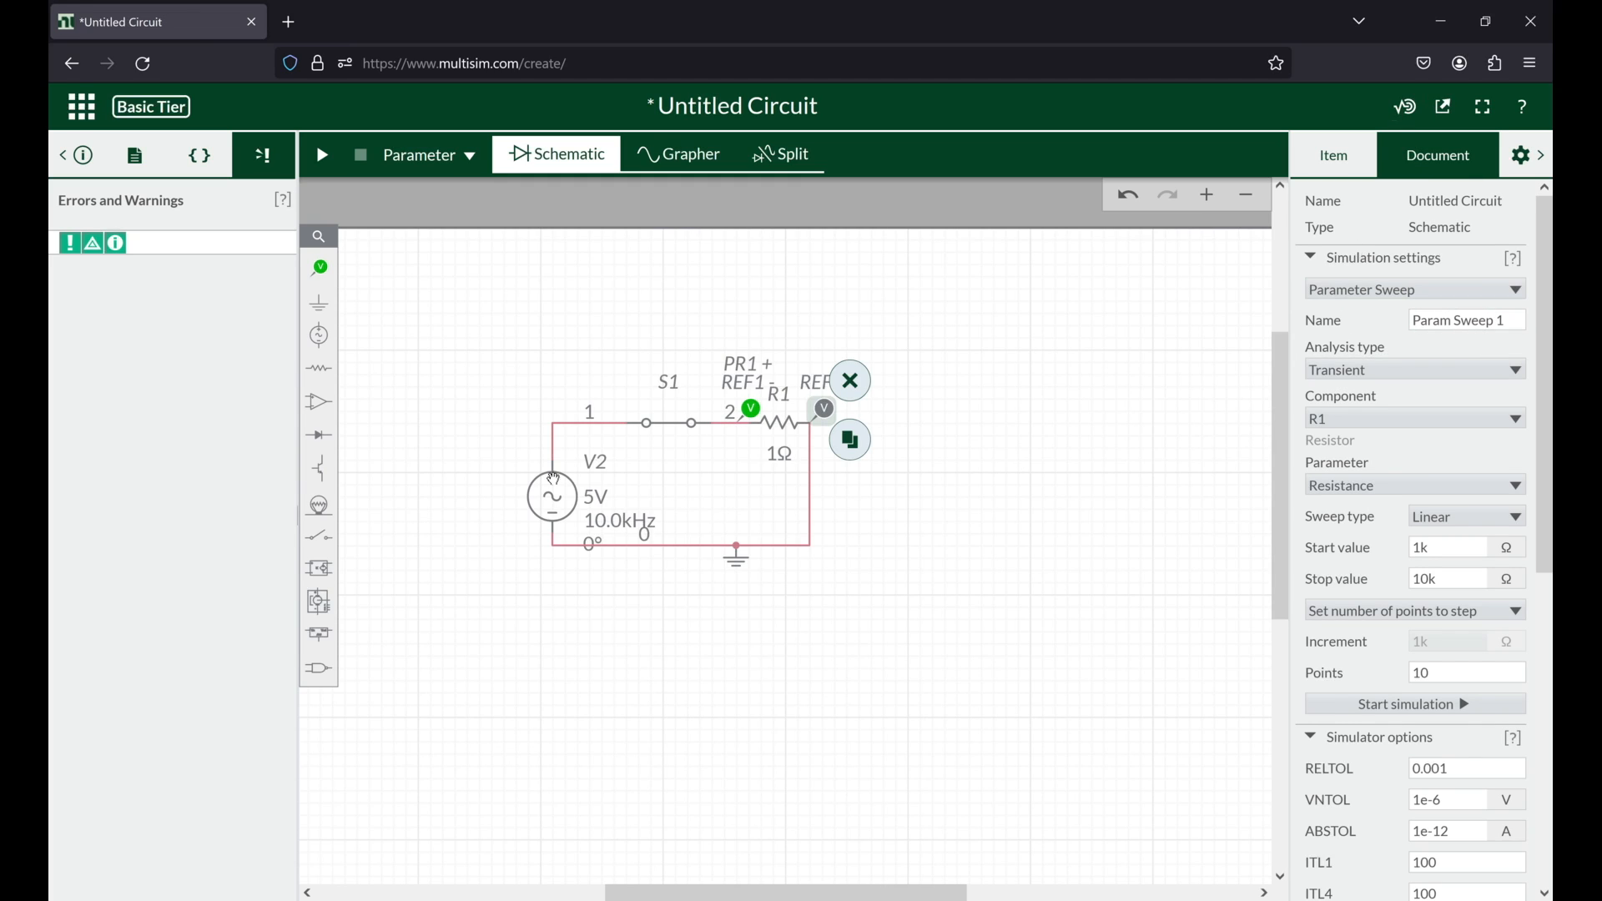
Step: Reduce source V2's frequency in factor-of-ten steps to below 1 kHz and rerun the parameter sweep
click(608, 520)
click(475, 659)
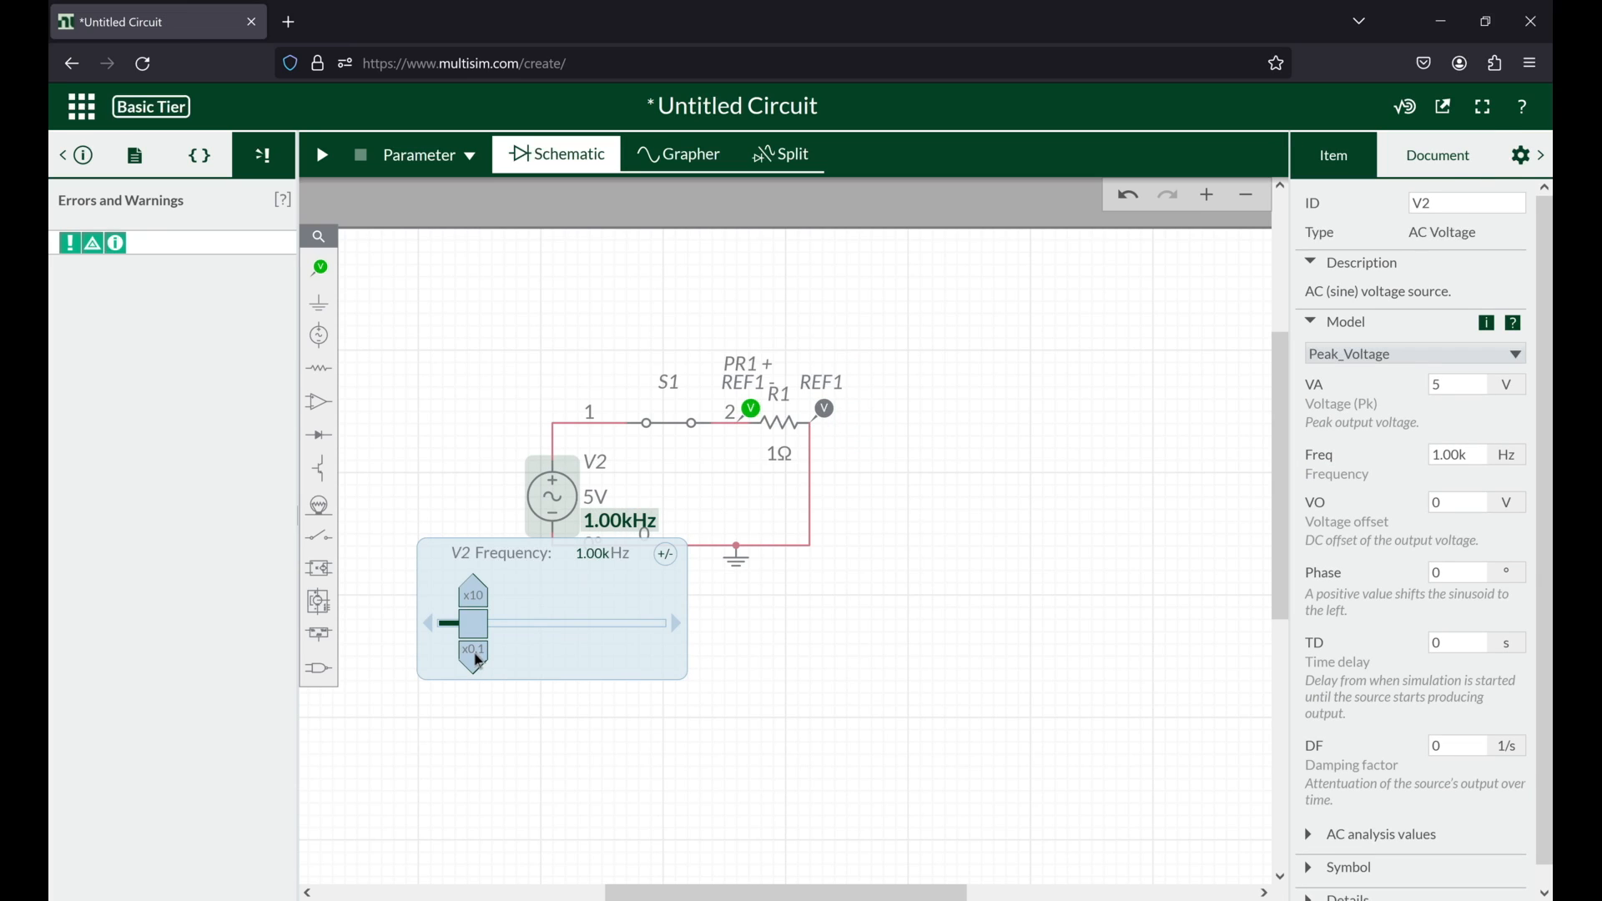
click(476, 659)
click(476, 659)
click(425, 352)
click(322, 155)
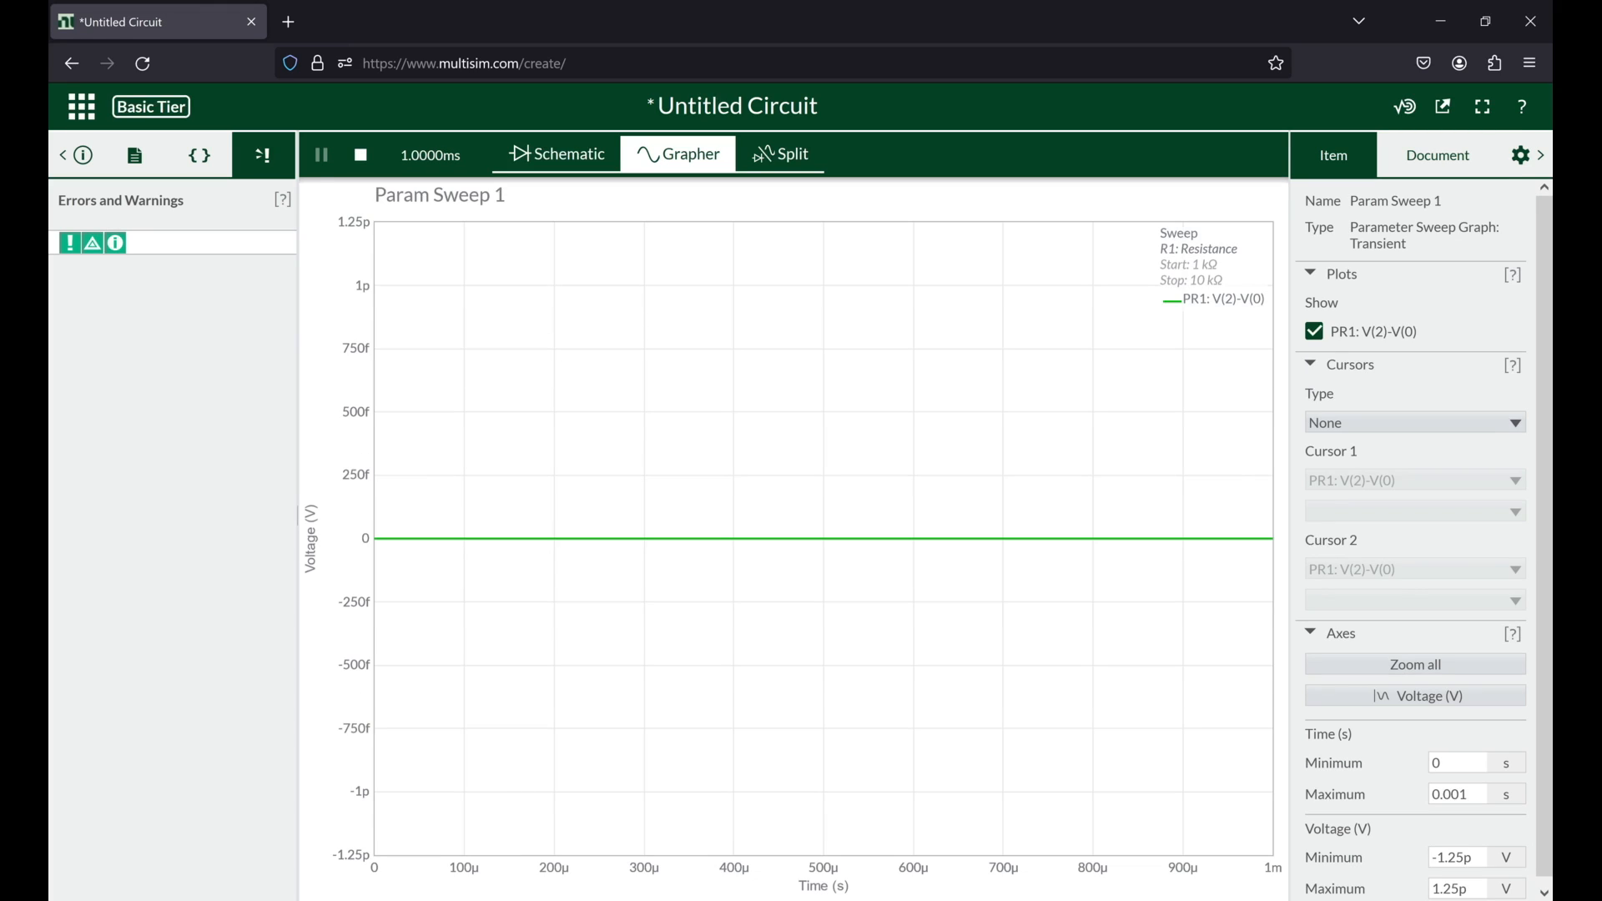
Step: Set source V2's frequency to 1.00 kHz, rerun the parameter sweep, and fit the whole graph
click(583, 159)
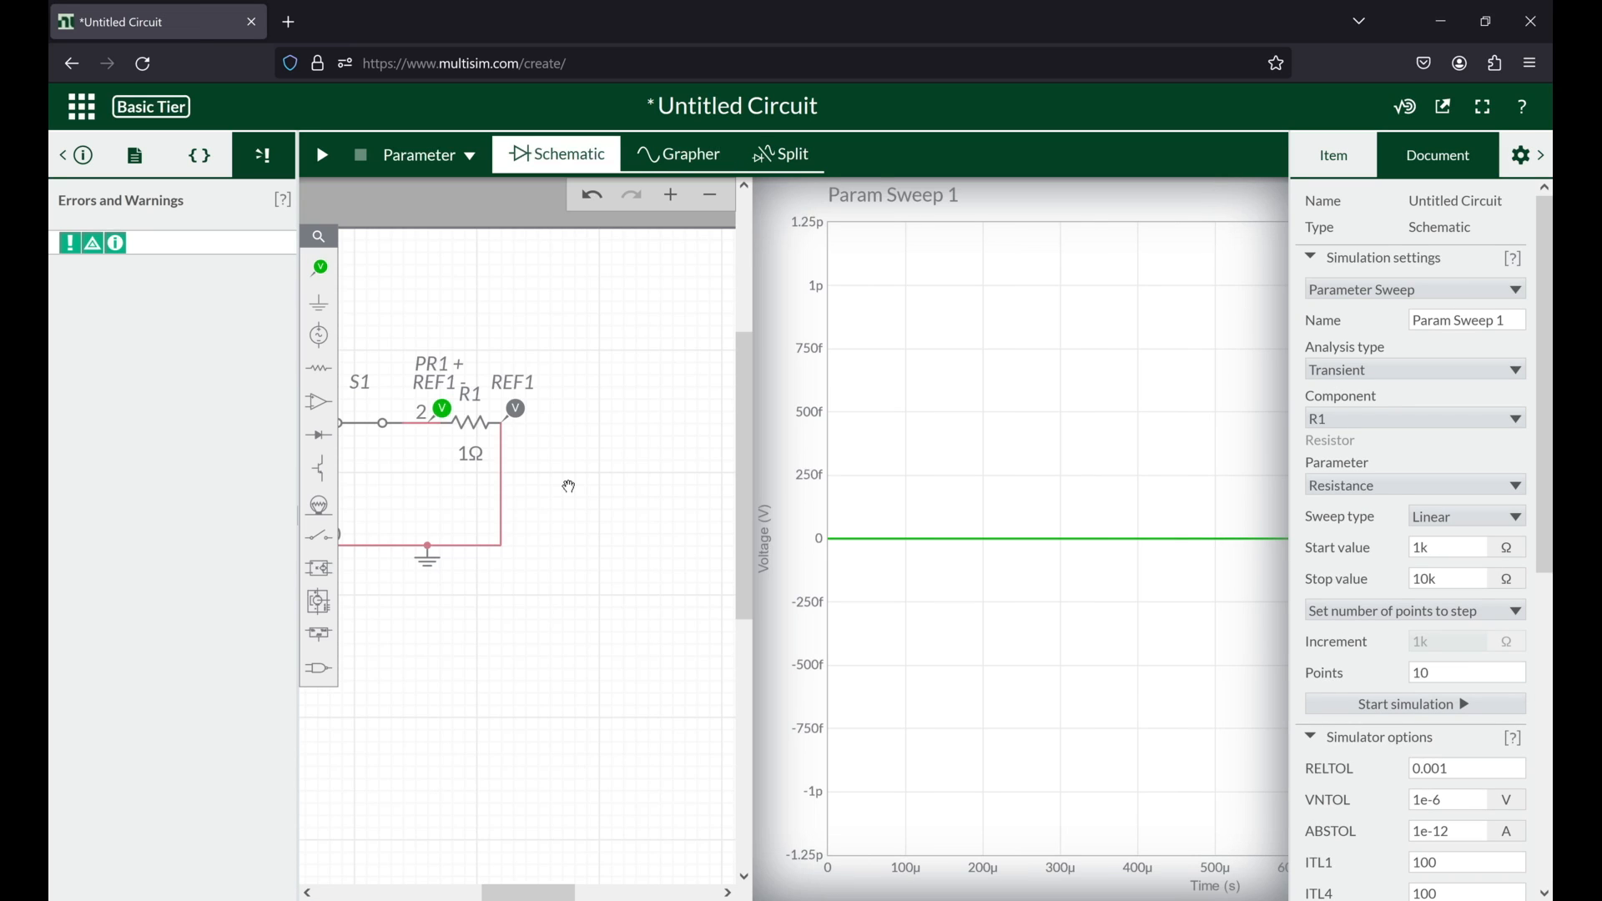
click(600, 511)
click(479, 597)
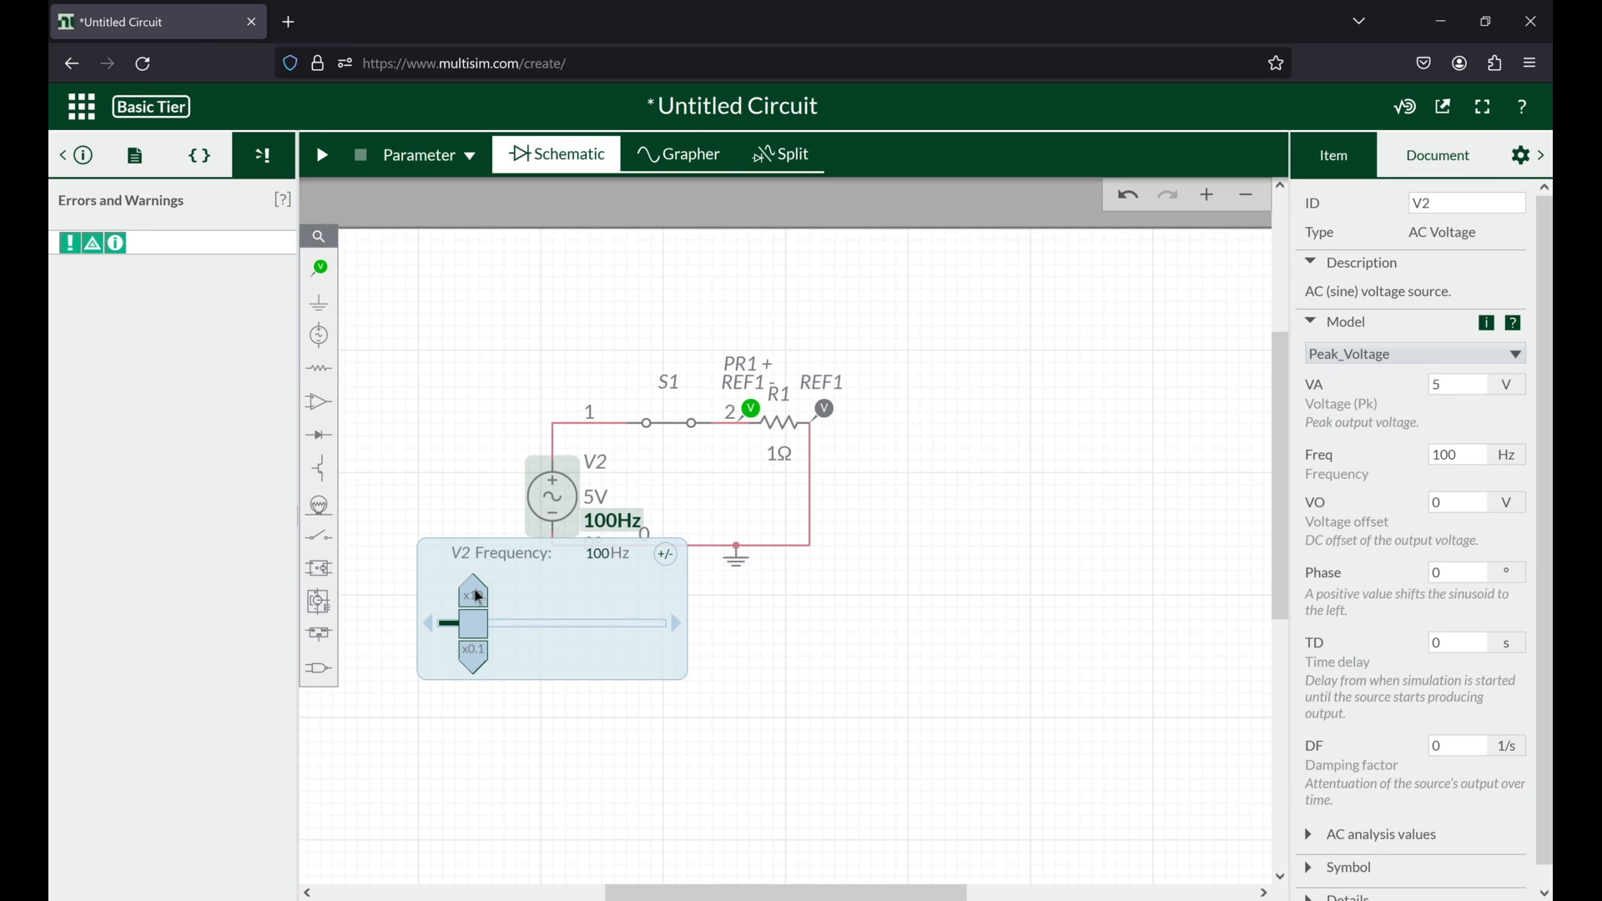
click(475, 596)
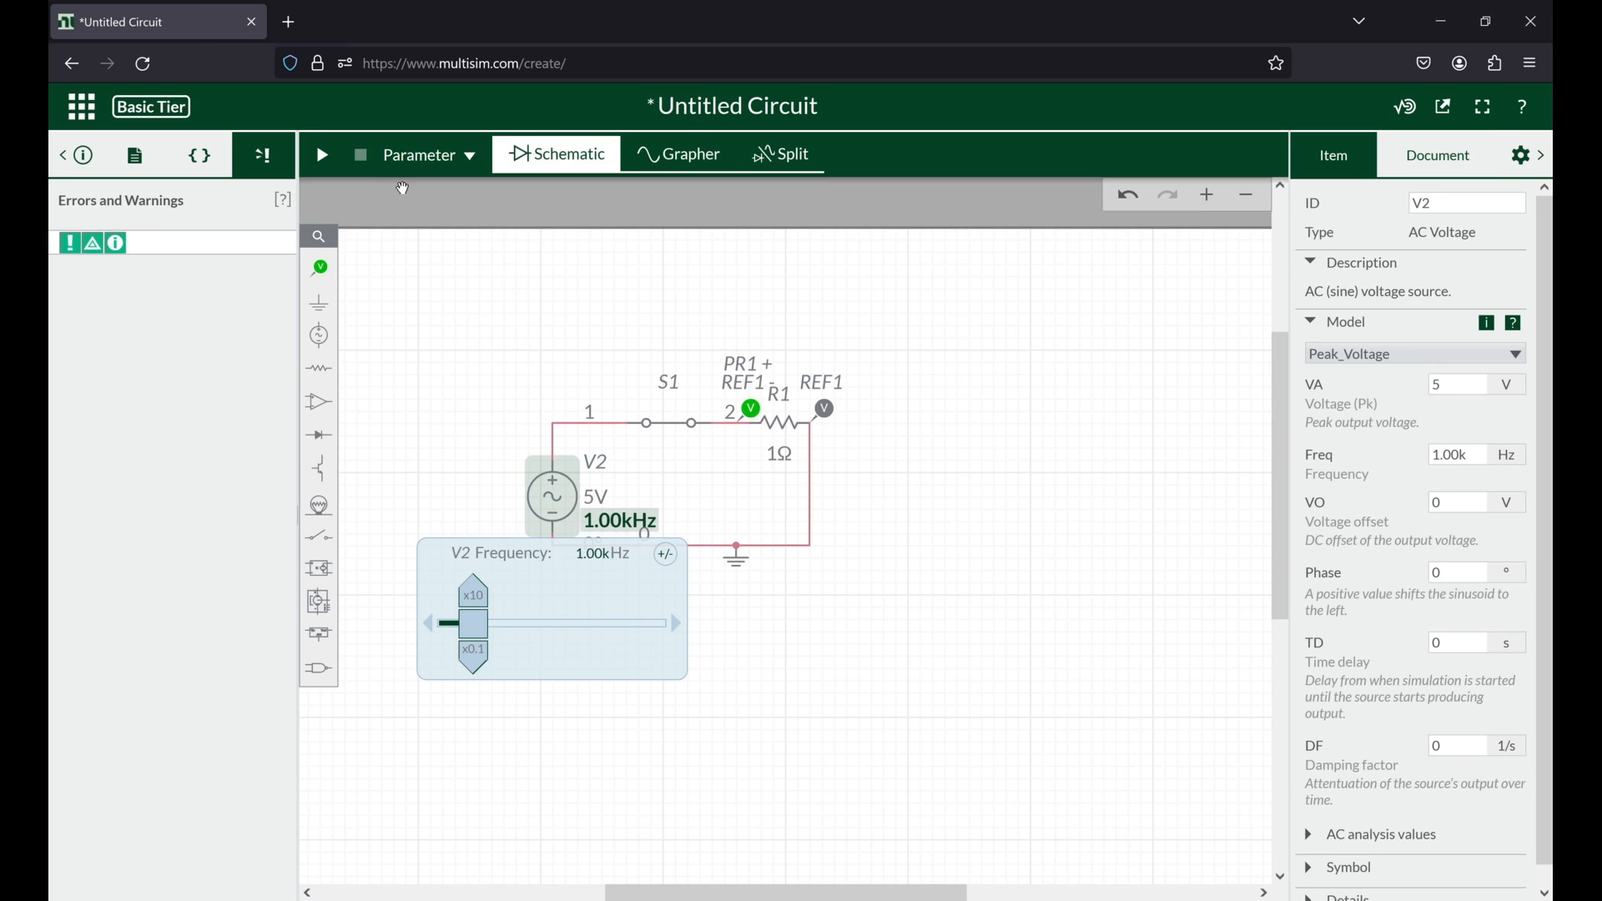
click(323, 157)
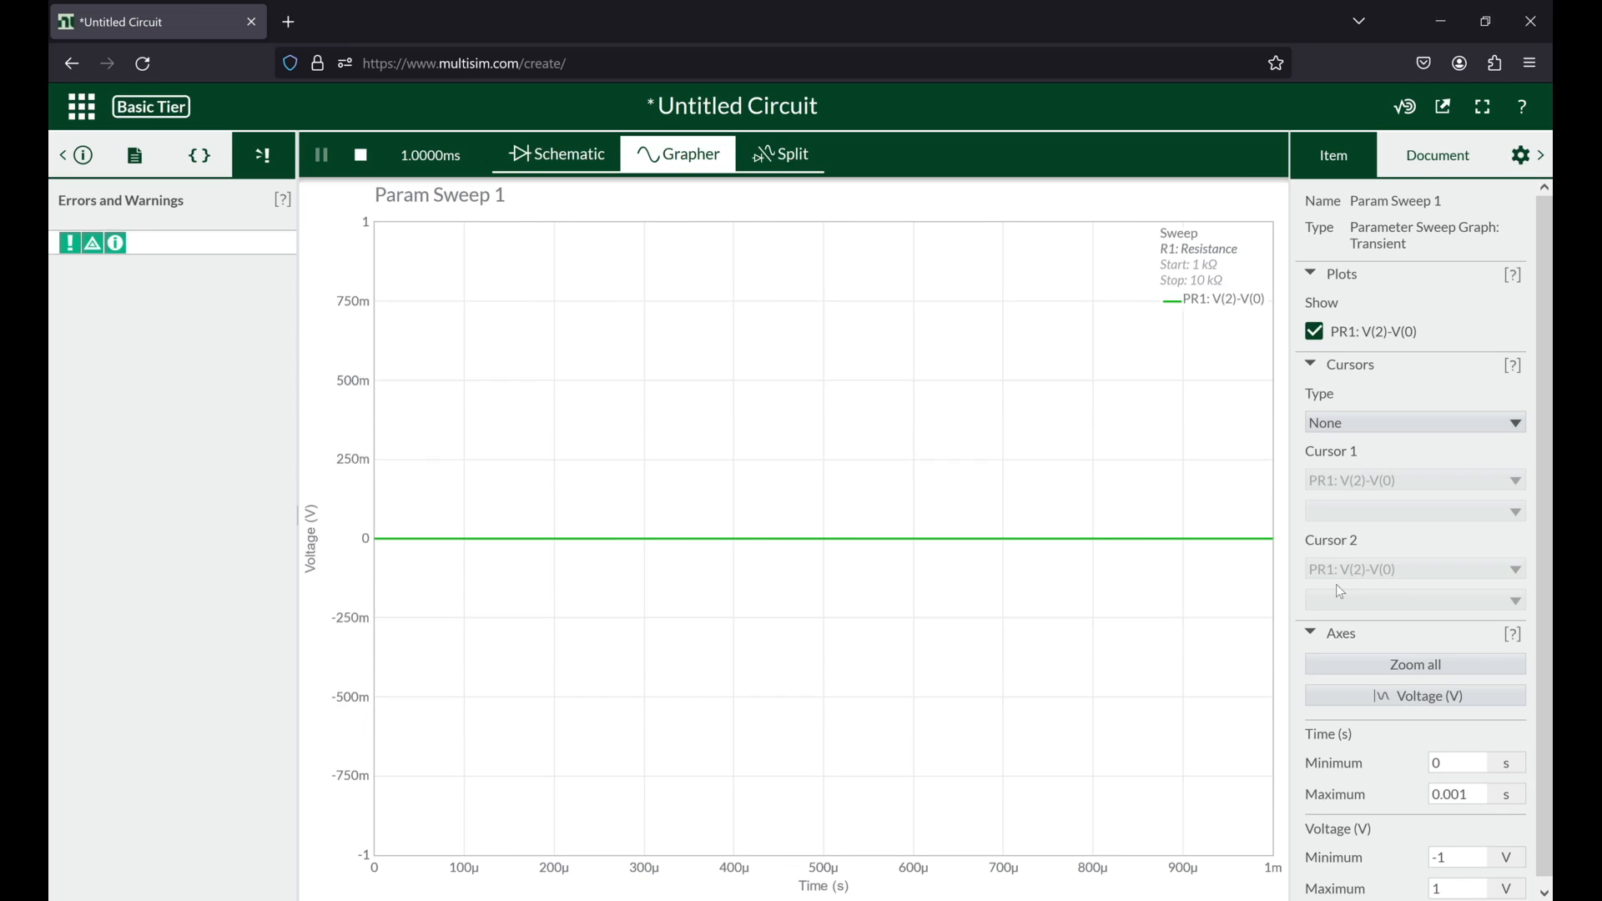
click(1416, 665)
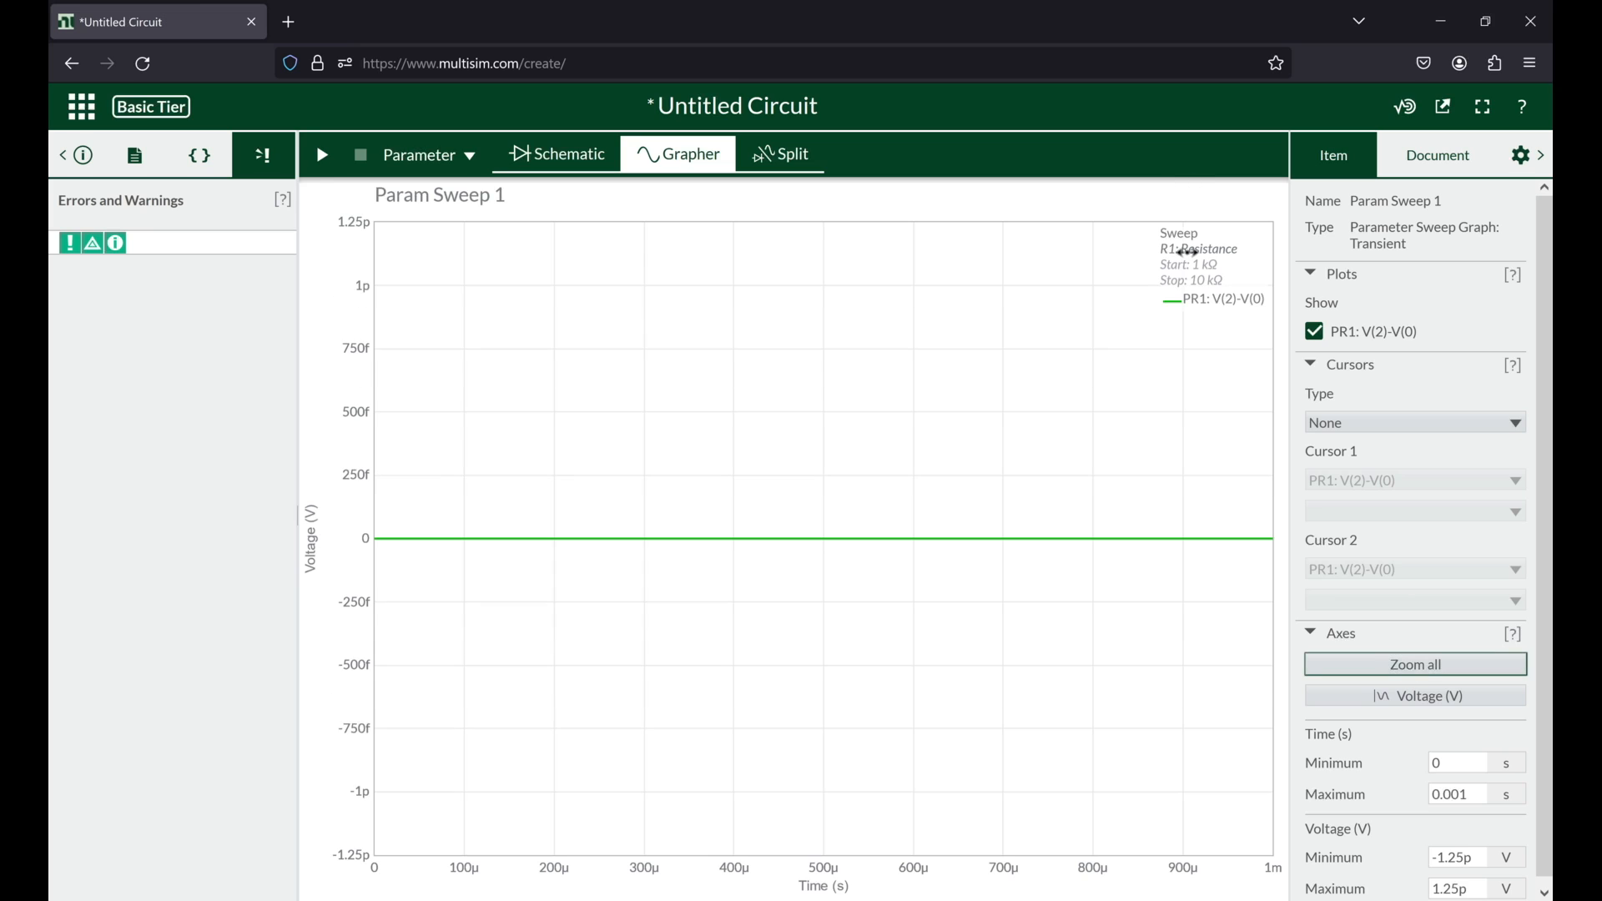
Step: Back in the schematic, review R1's properties and the analysis types offered for the parameter sweep
click(573, 159)
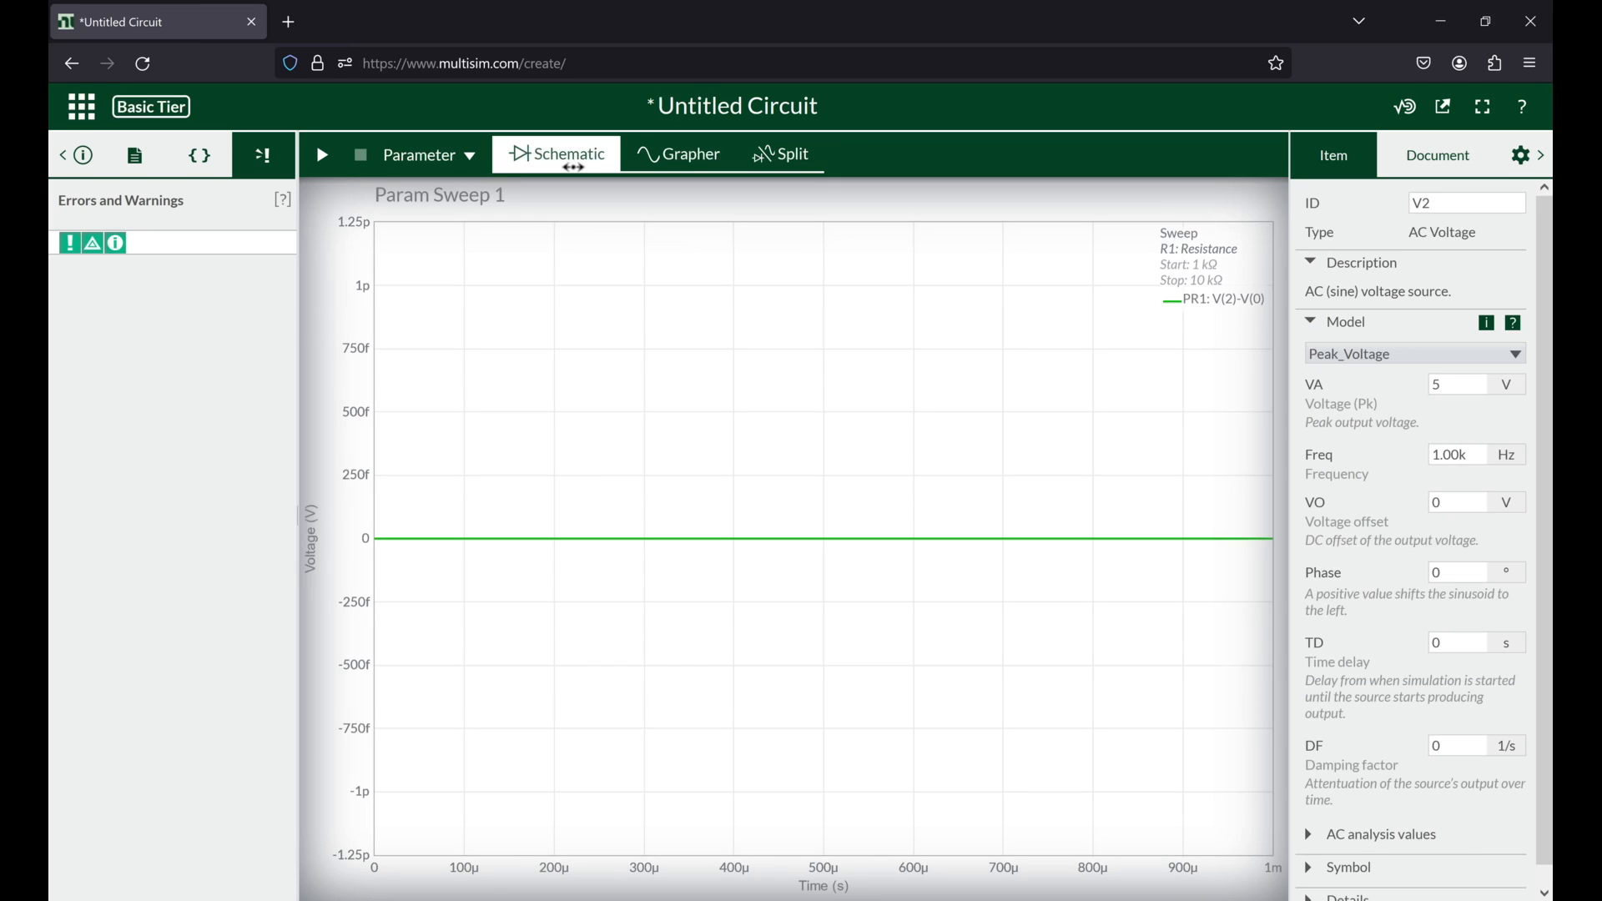
click(787, 437)
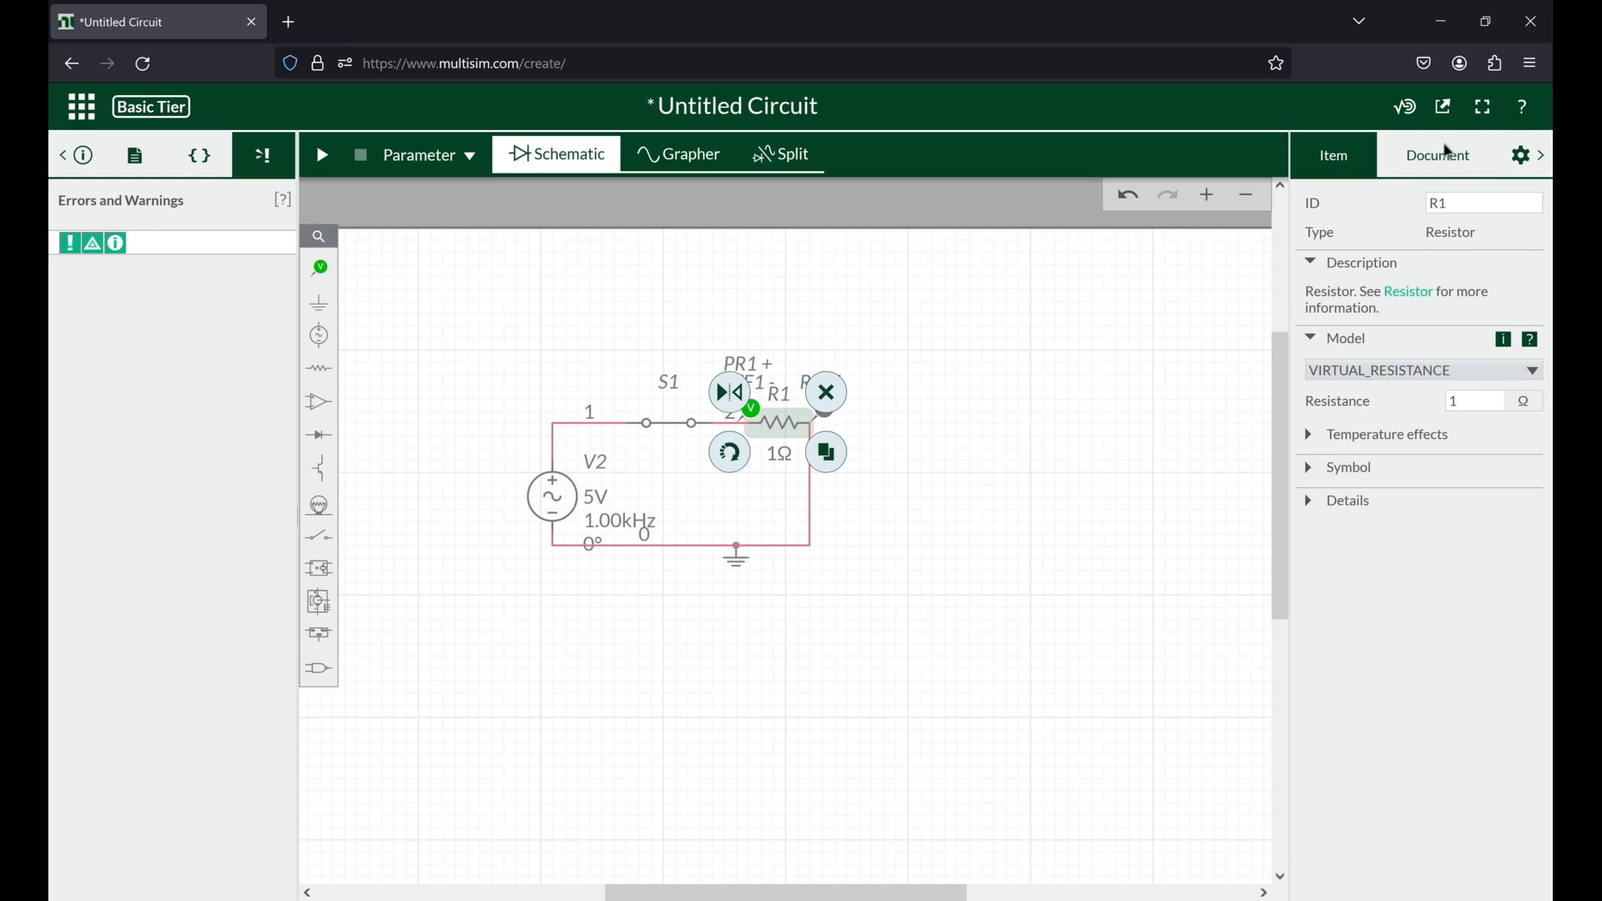
click(1453, 153)
click(1385, 372)
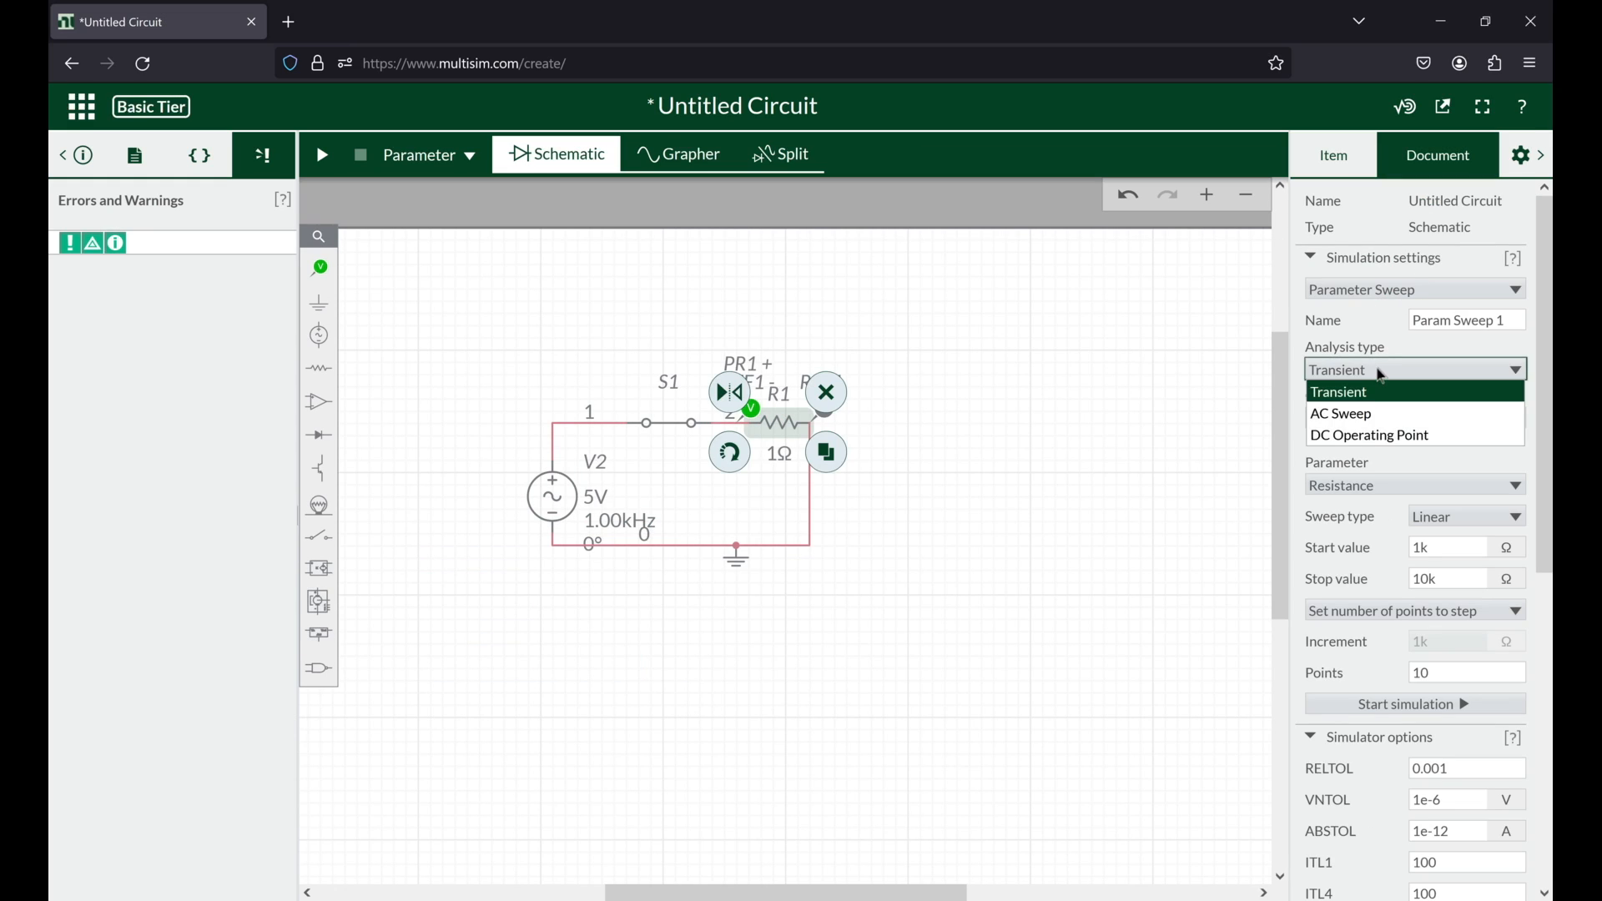
click(1382, 374)
Step: Set the Transient simulation's initial conditions to Determine automatically, and switch the simulation type back to Parameter Sweep
click(1377, 292)
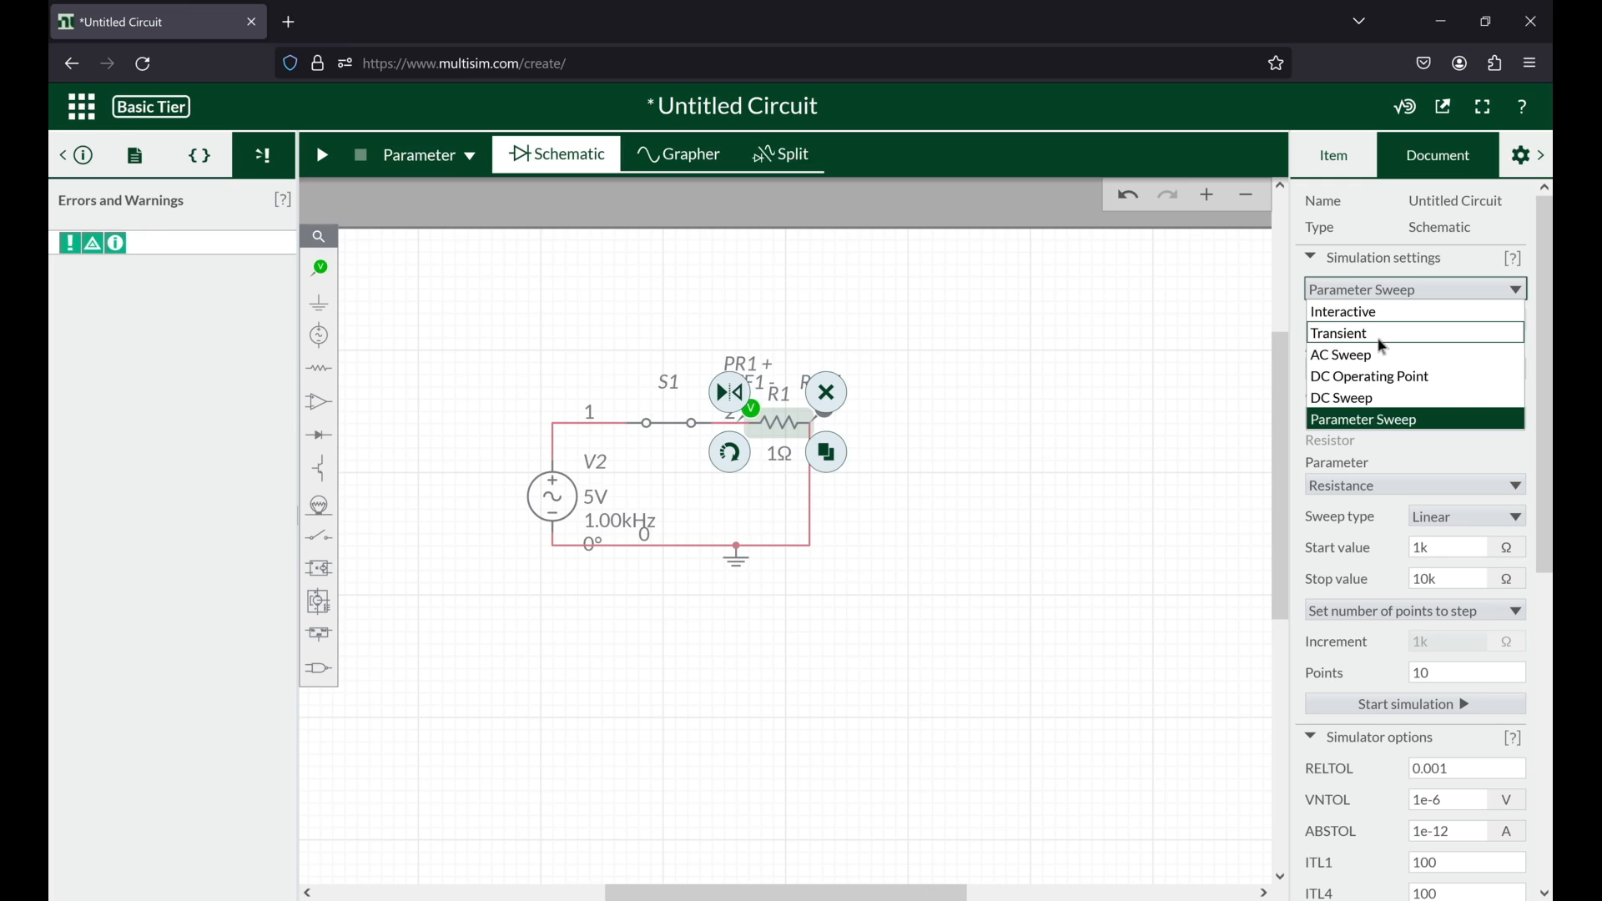
click(1386, 336)
click(1385, 451)
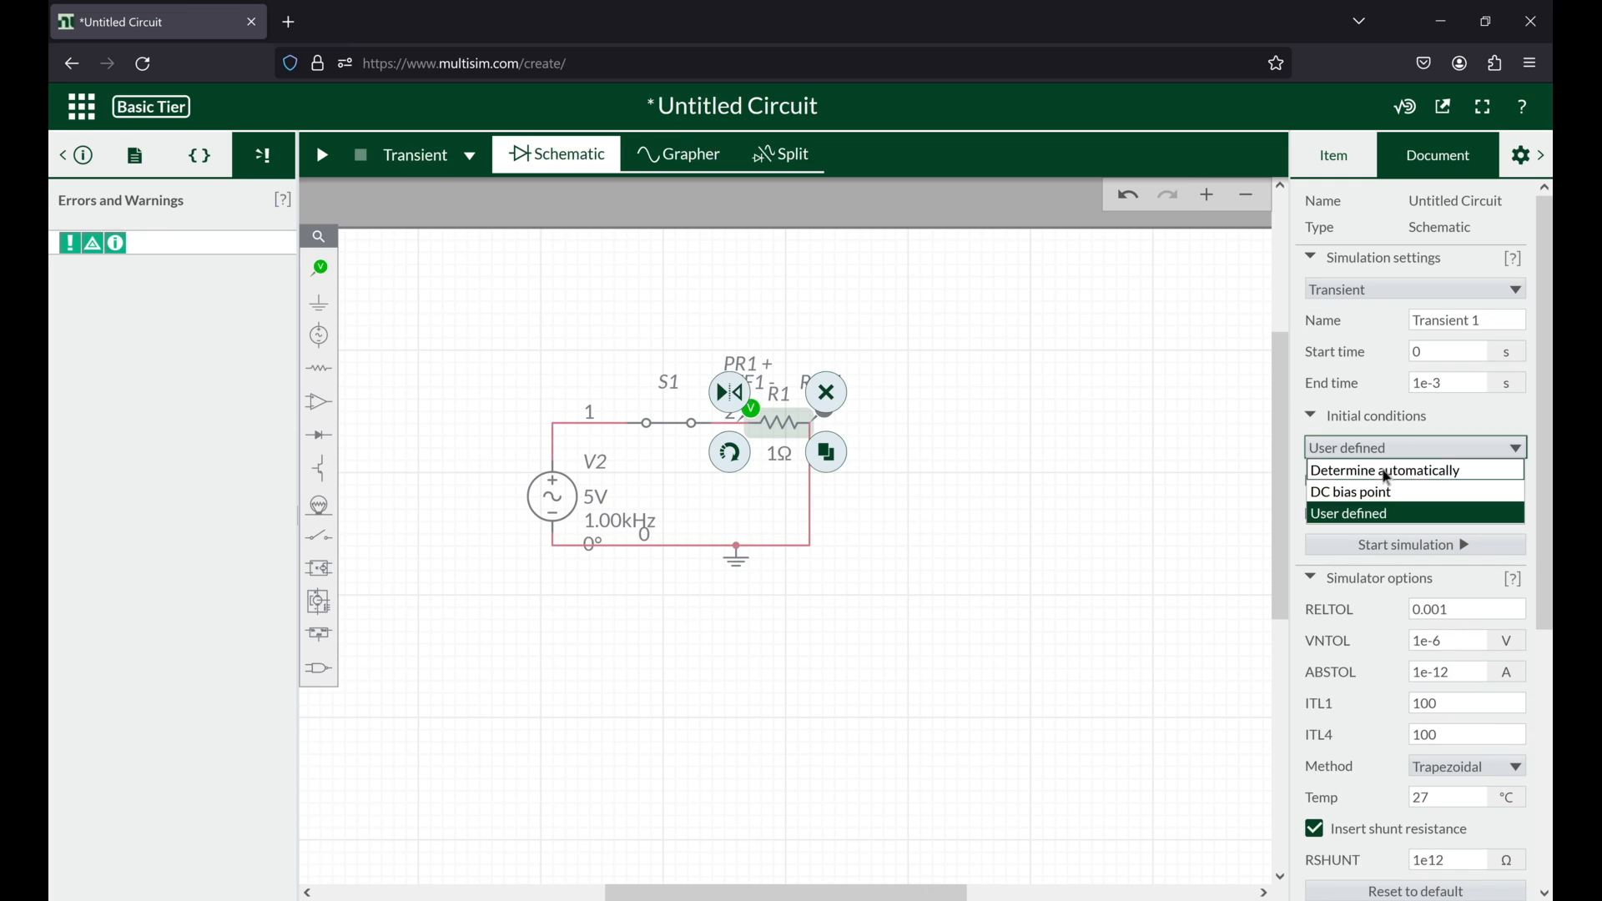
click(1059, 379)
click(1106, 414)
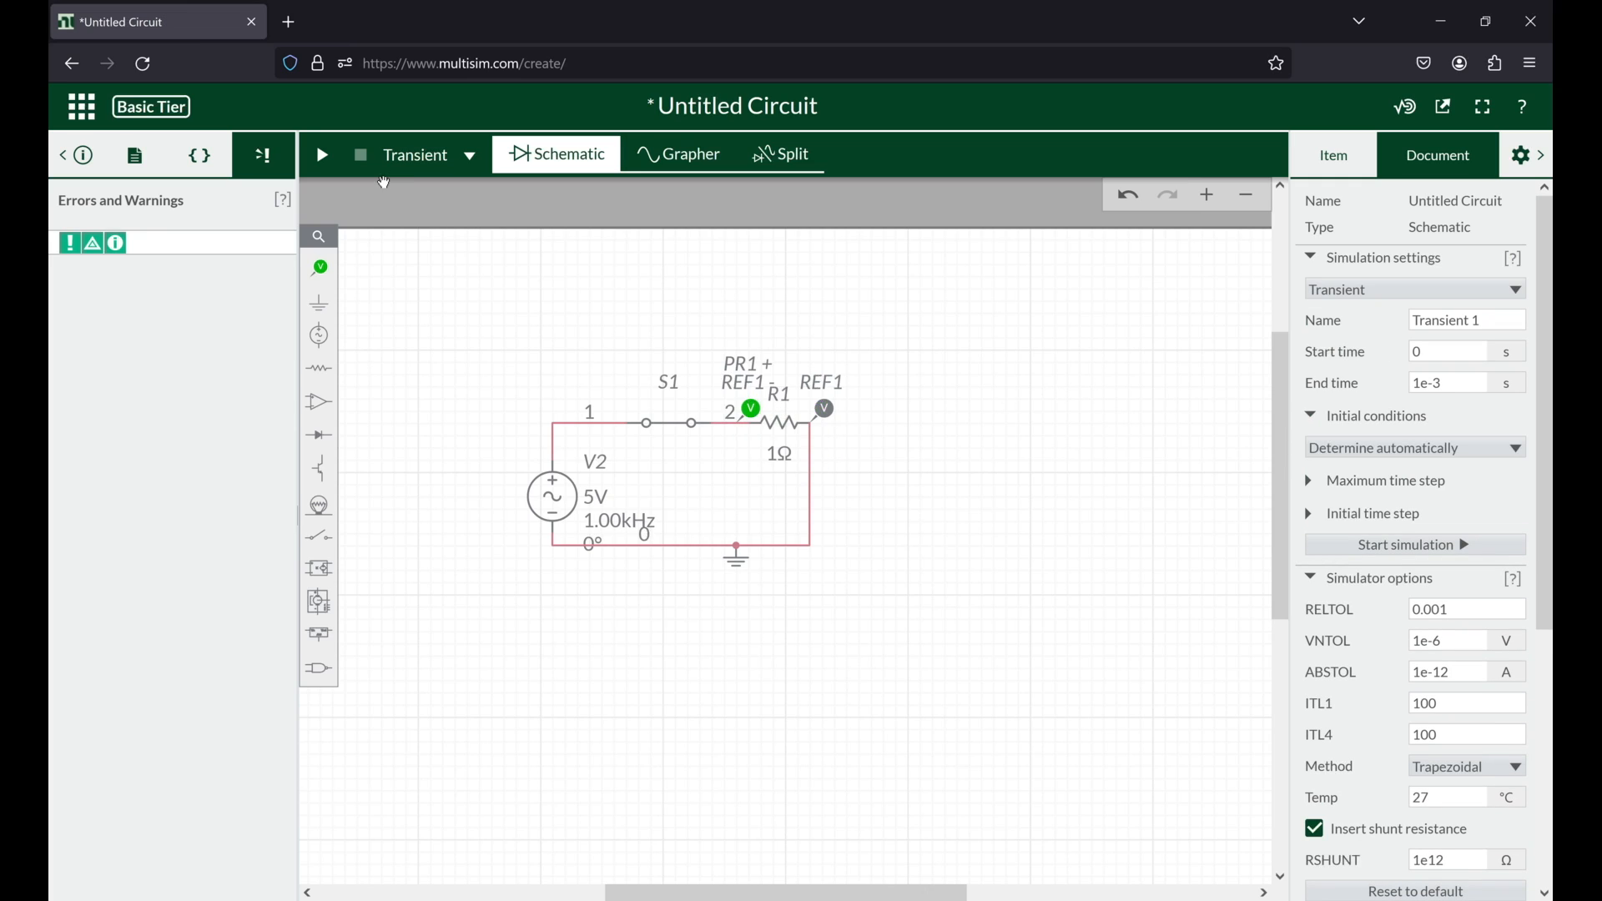
click(1494, 290)
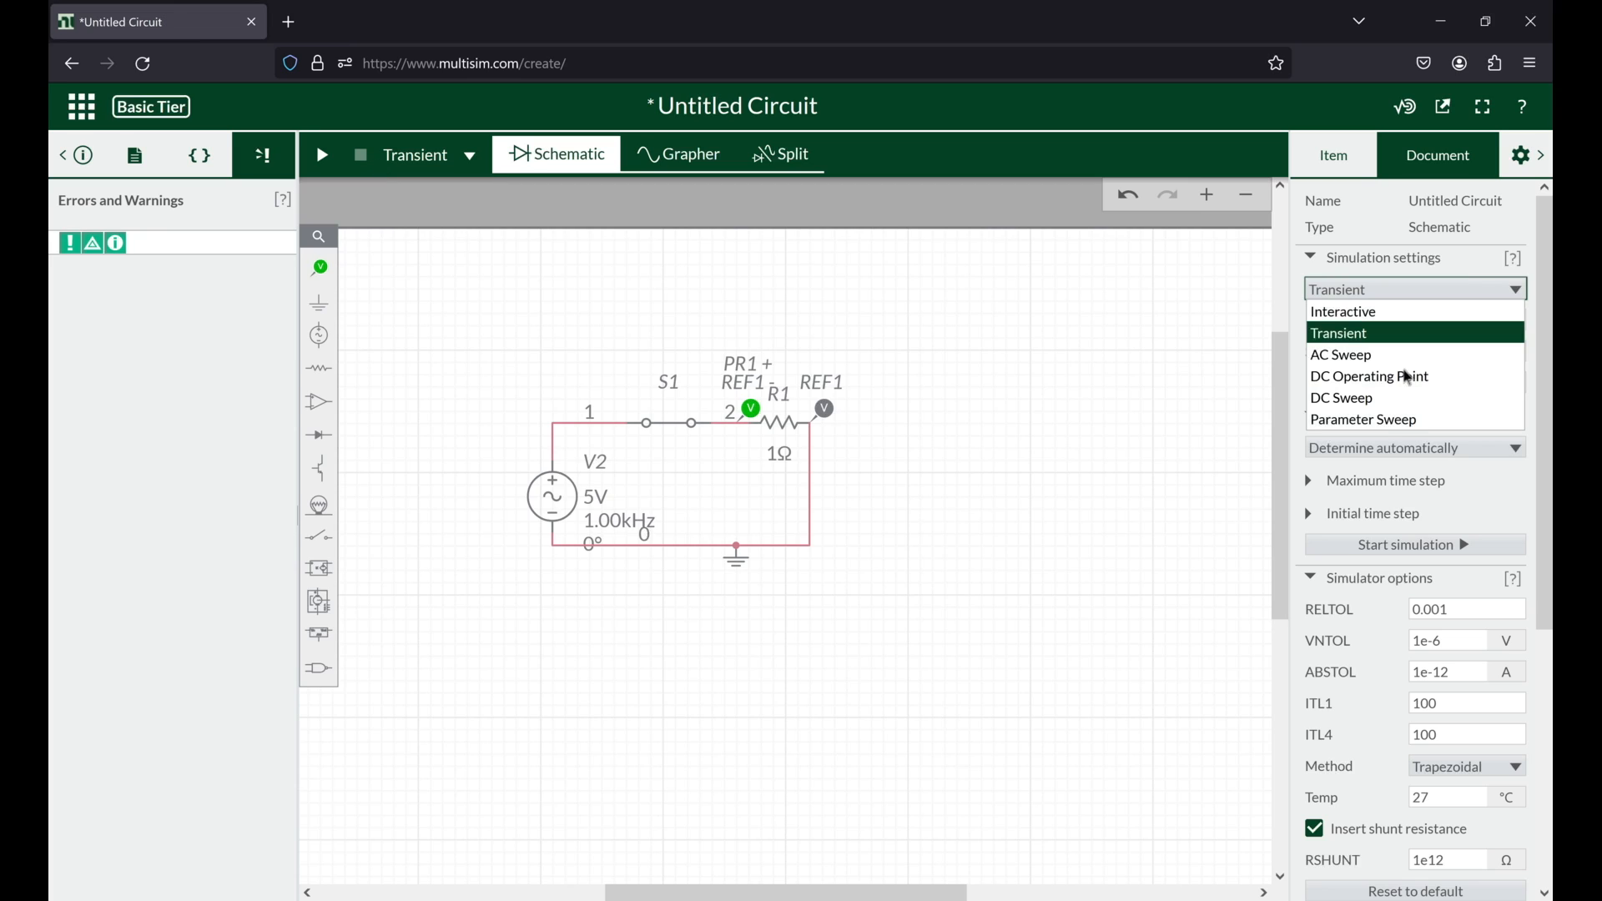
click(1387, 421)
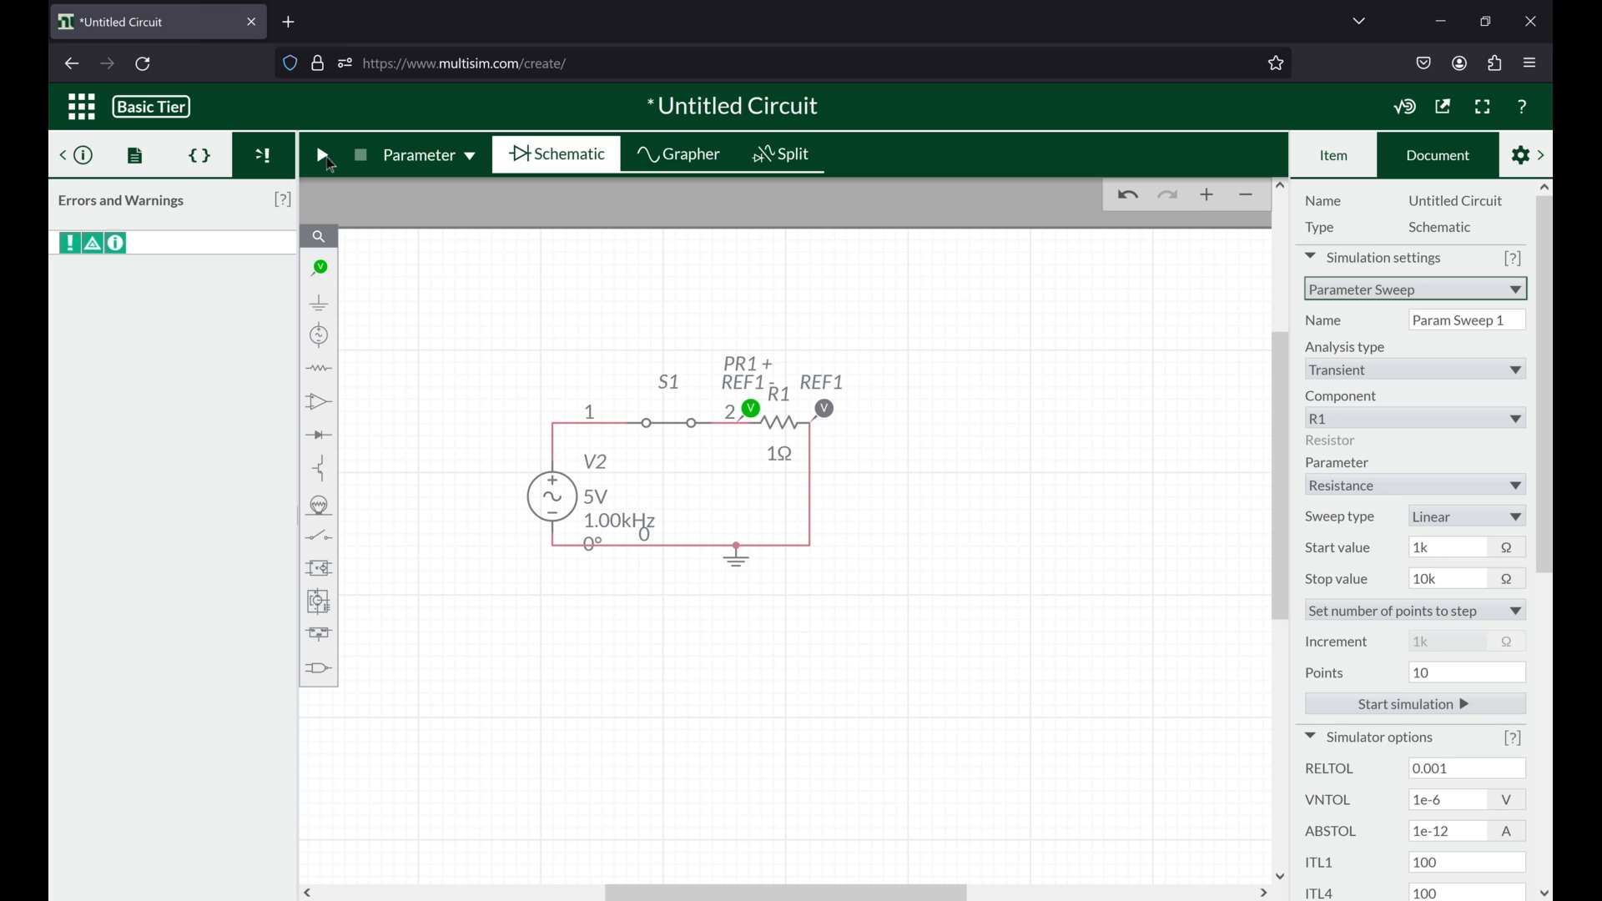
Step: Run the parameter sweep again, and back in the schematic check switch S1's properties
click(325, 157)
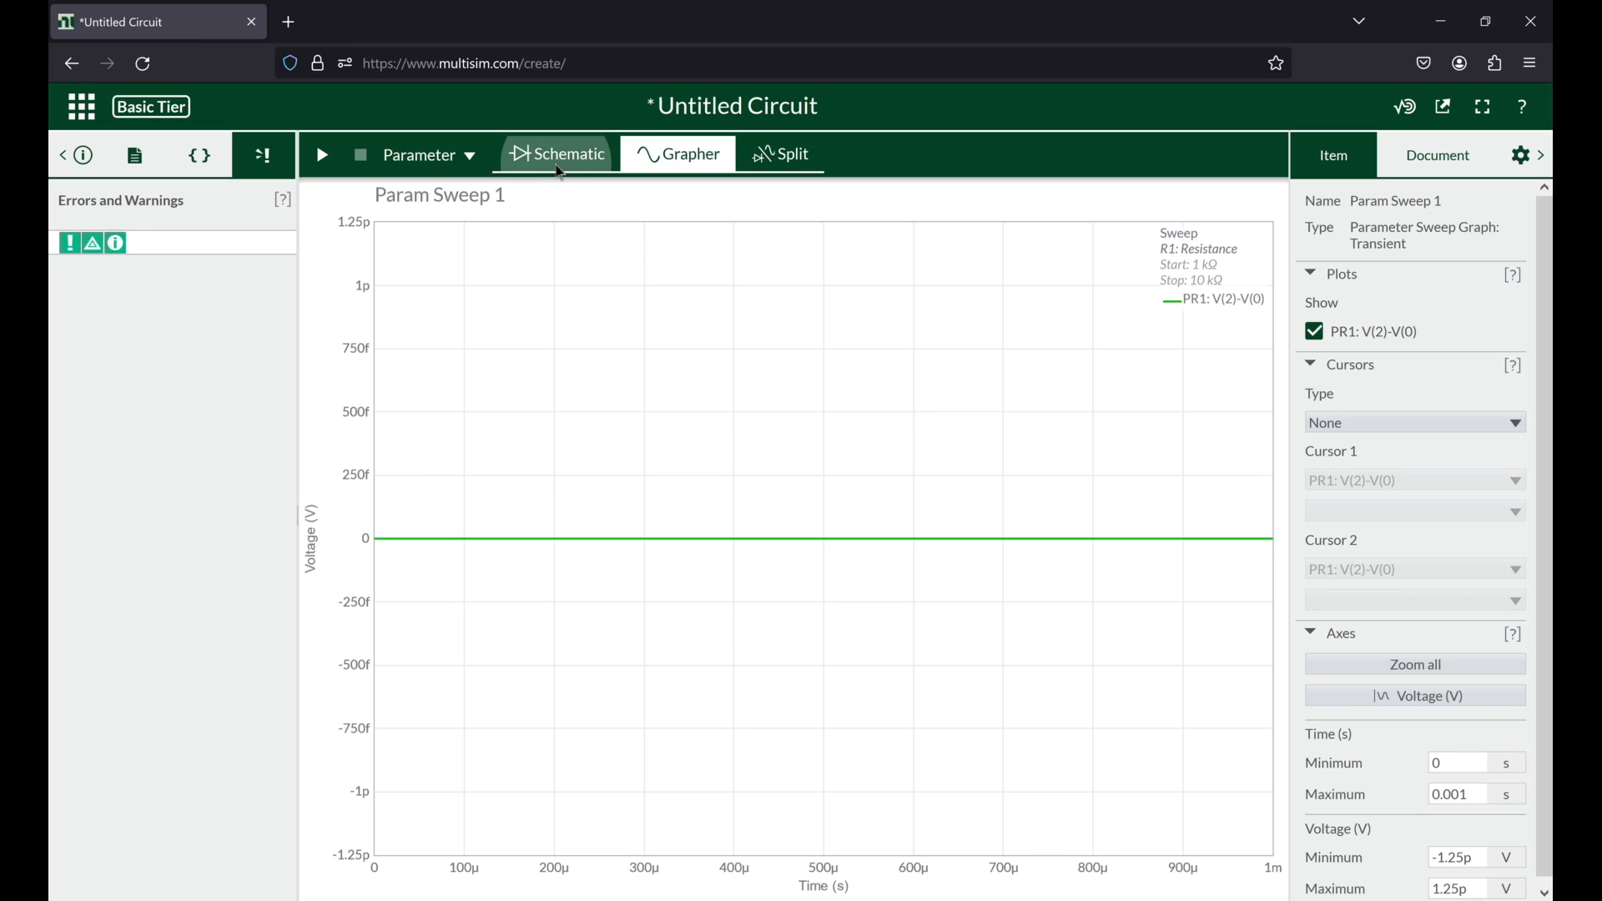
click(559, 167)
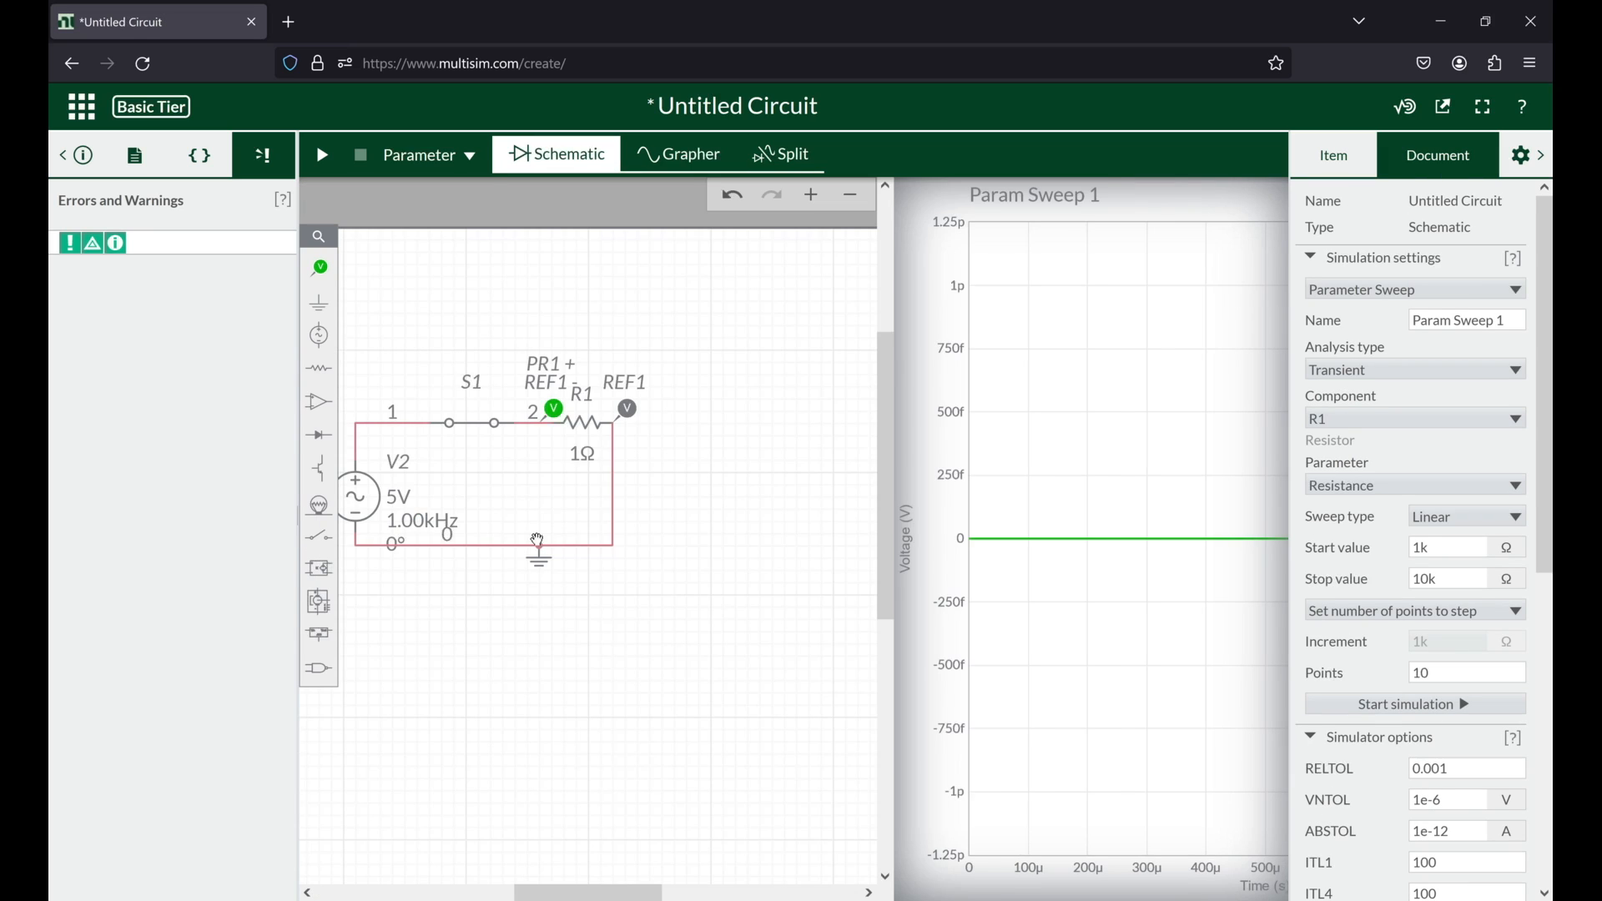
click(673, 425)
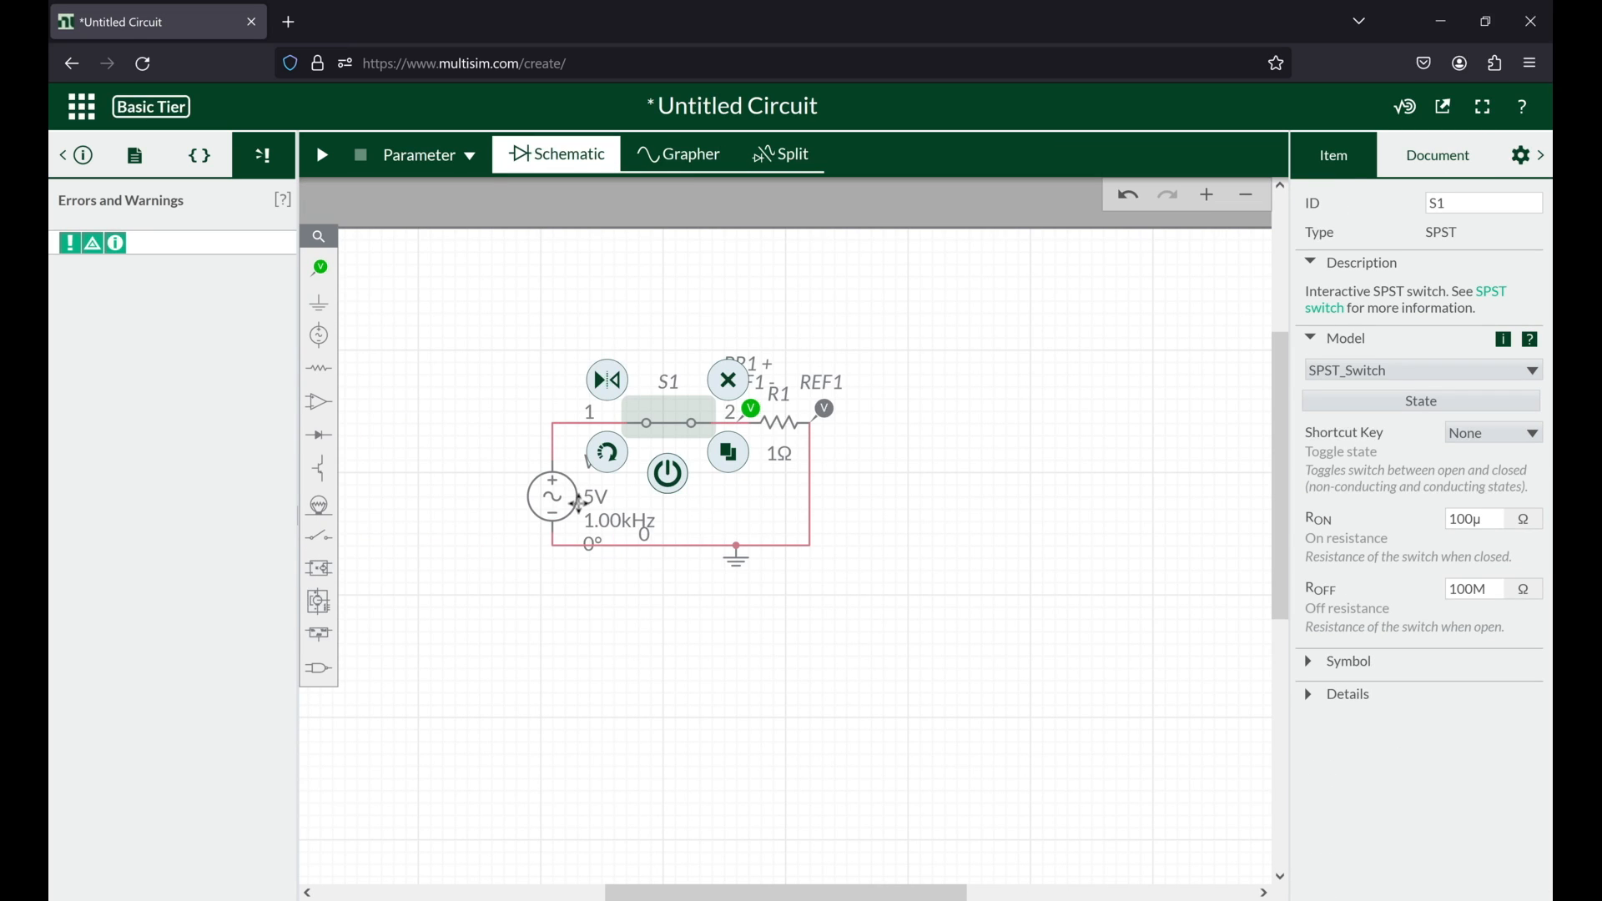
Step: Keep source V2's peak voltage at 5.00 V and raise its frequency to 10.0 kHz
click(581, 504)
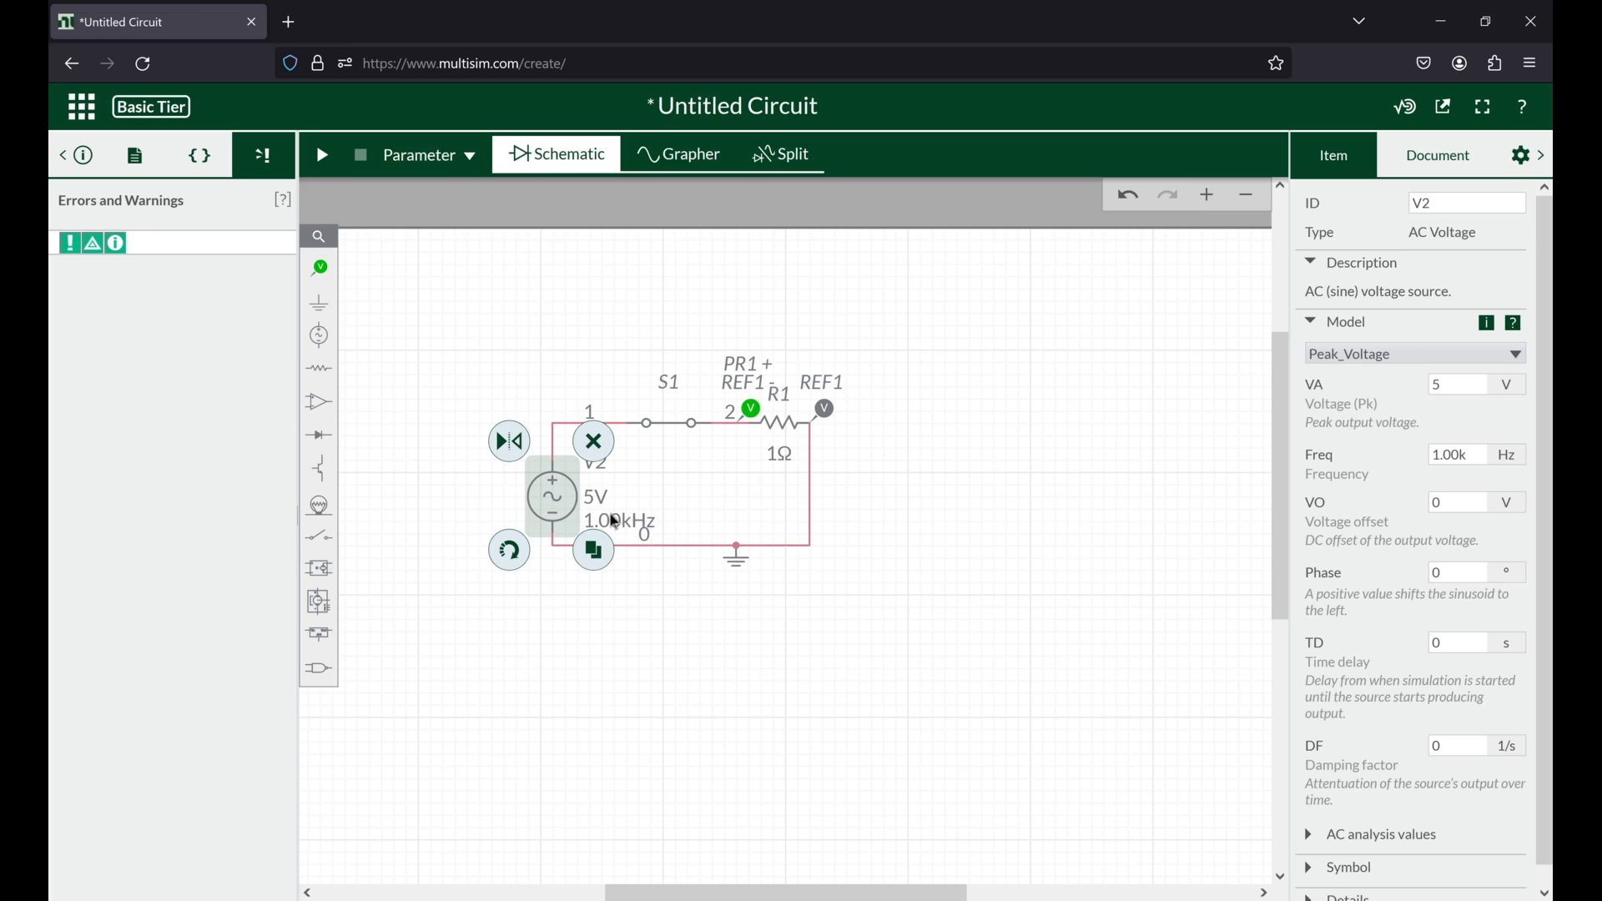
click(598, 493)
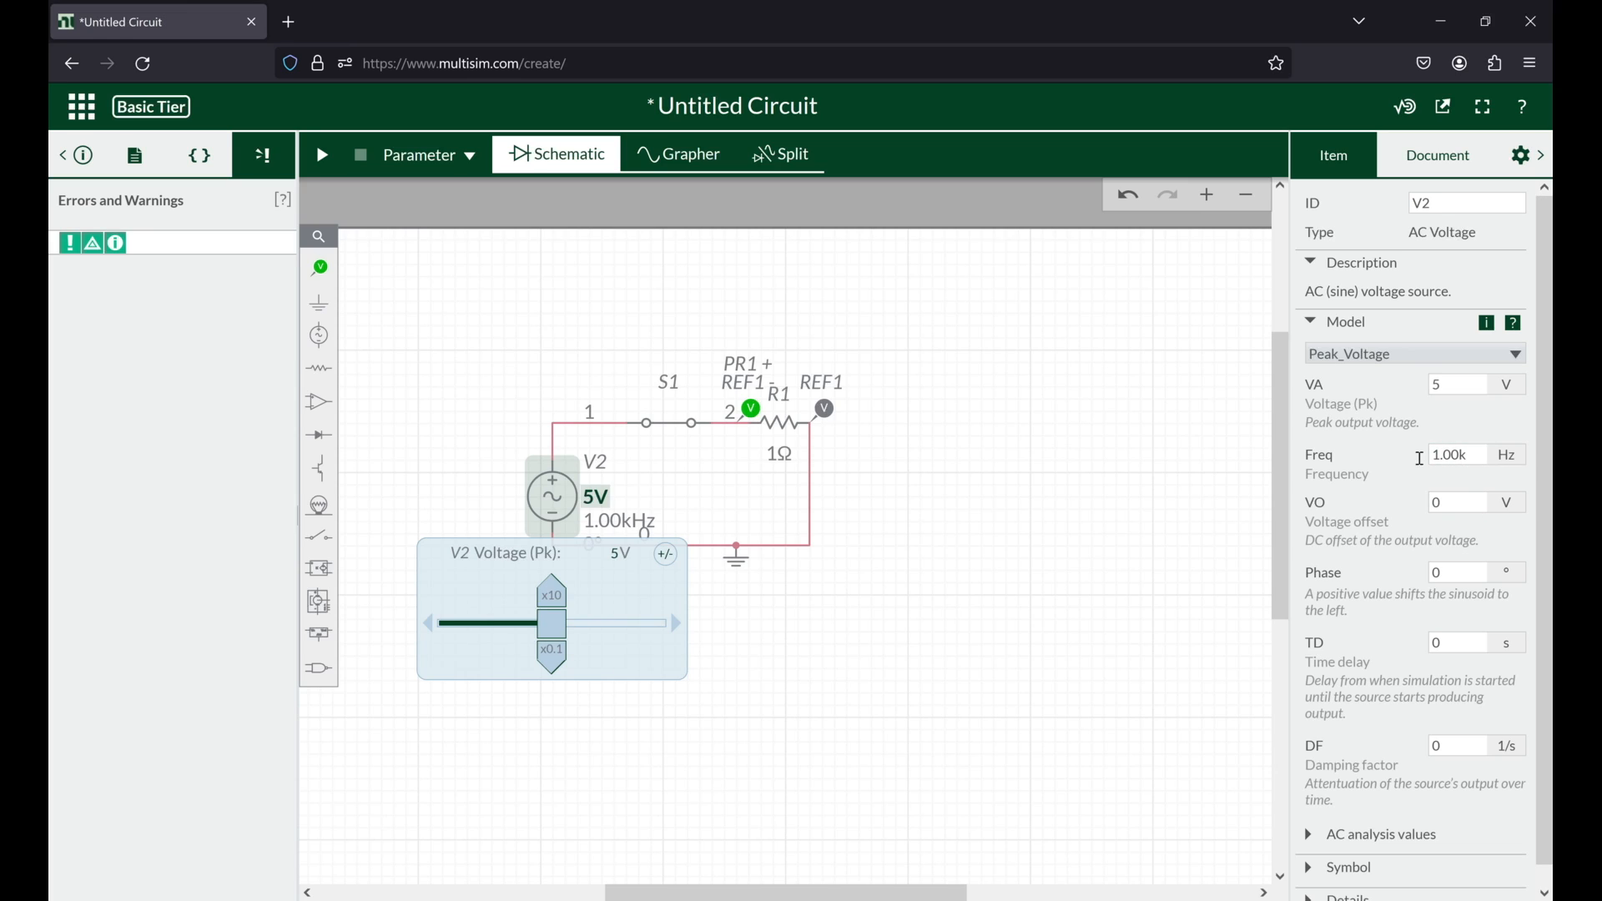
double_click(1437, 455)
click(551, 598)
click(556, 601)
click(552, 655)
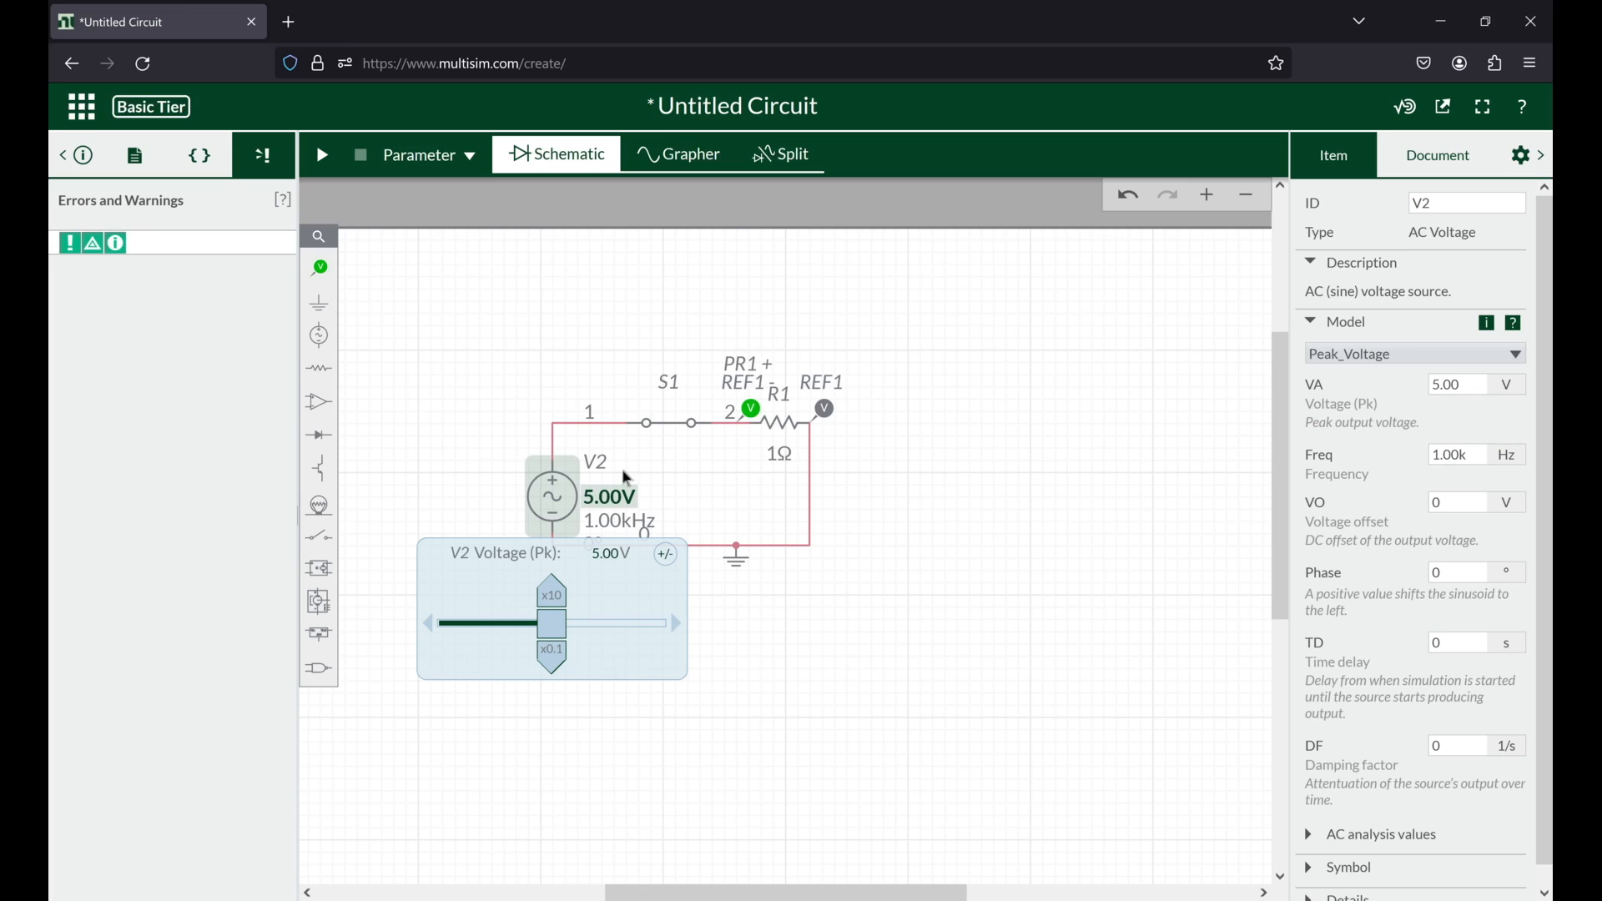
click(594, 521)
click(474, 595)
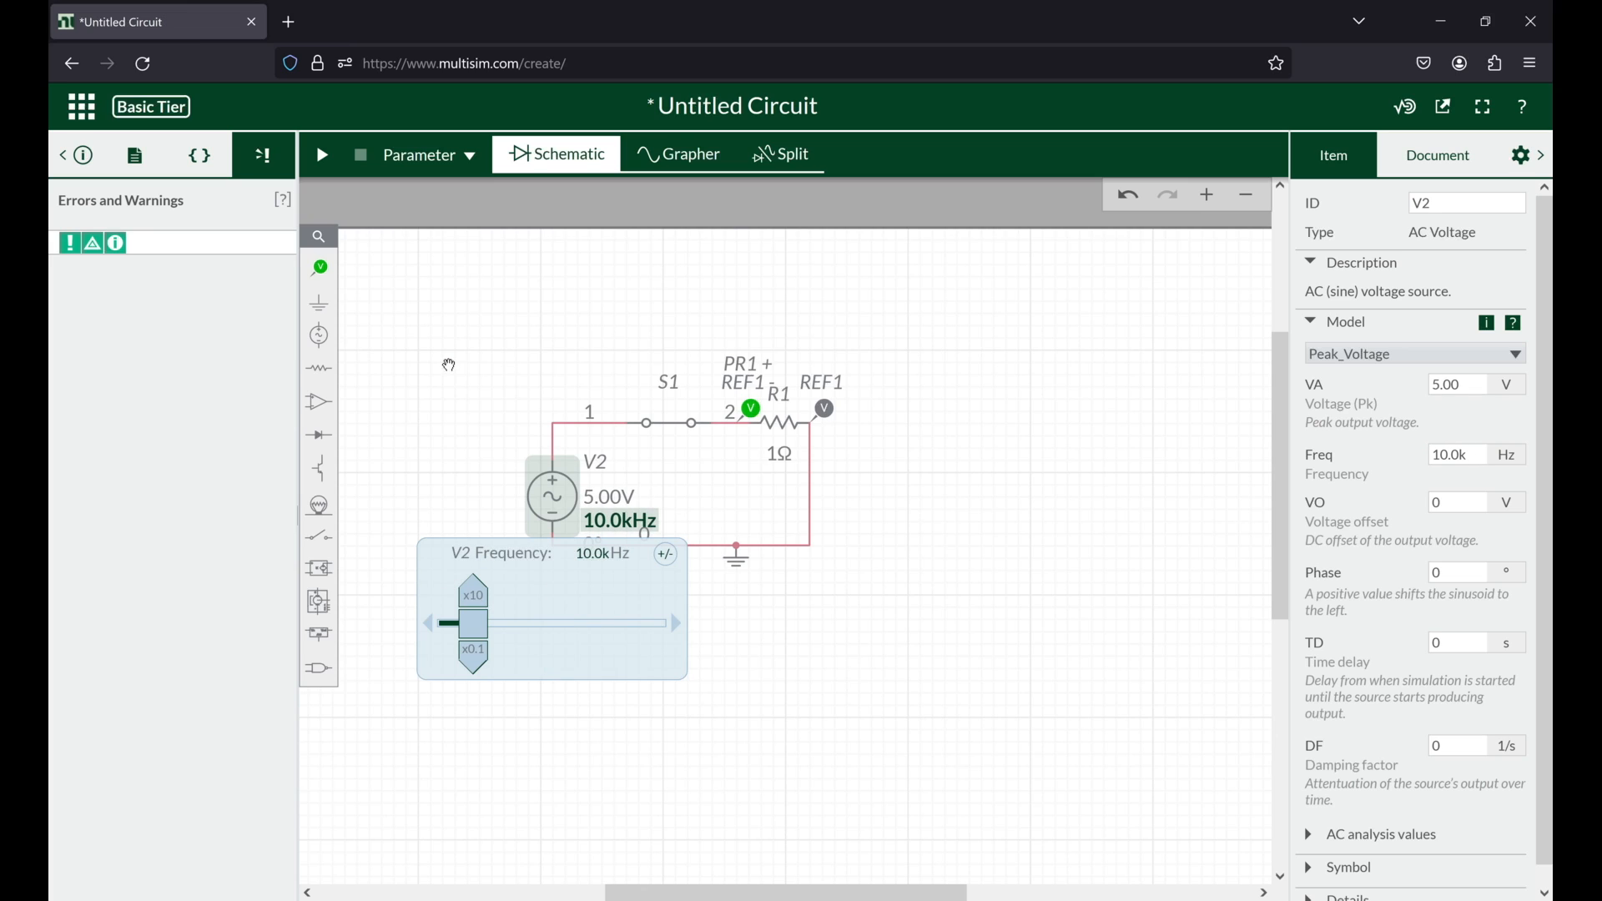
Step: Rerun the parameter sweep with the changed source and examine the trace over a wider voltage range
click(356, 187)
click(322, 157)
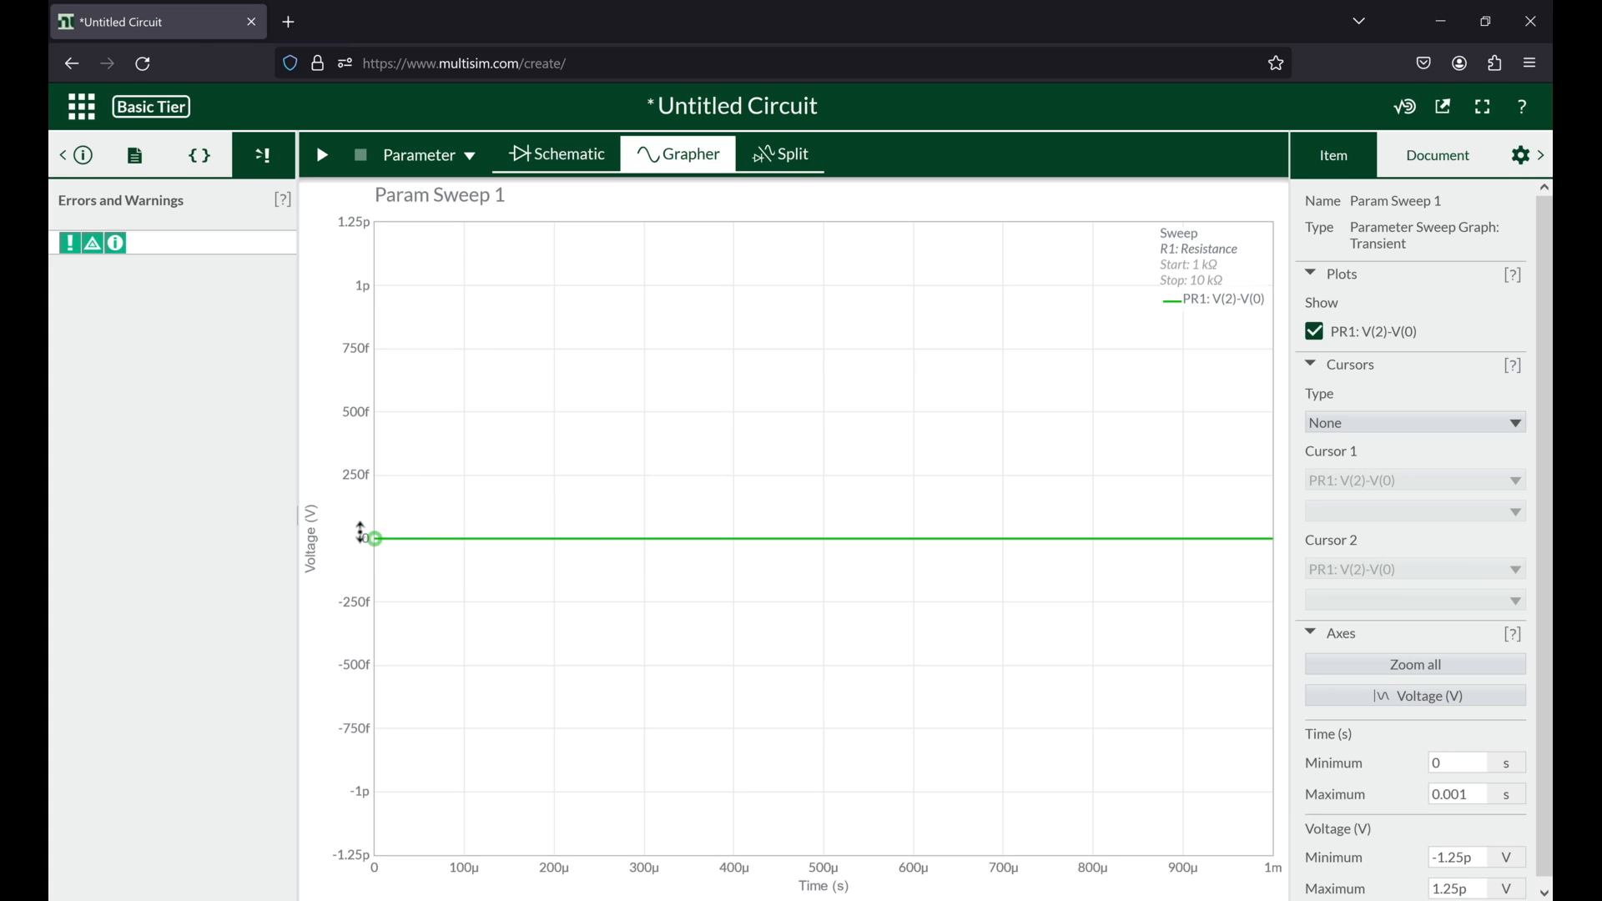
scroll(361, 531, down, 5)
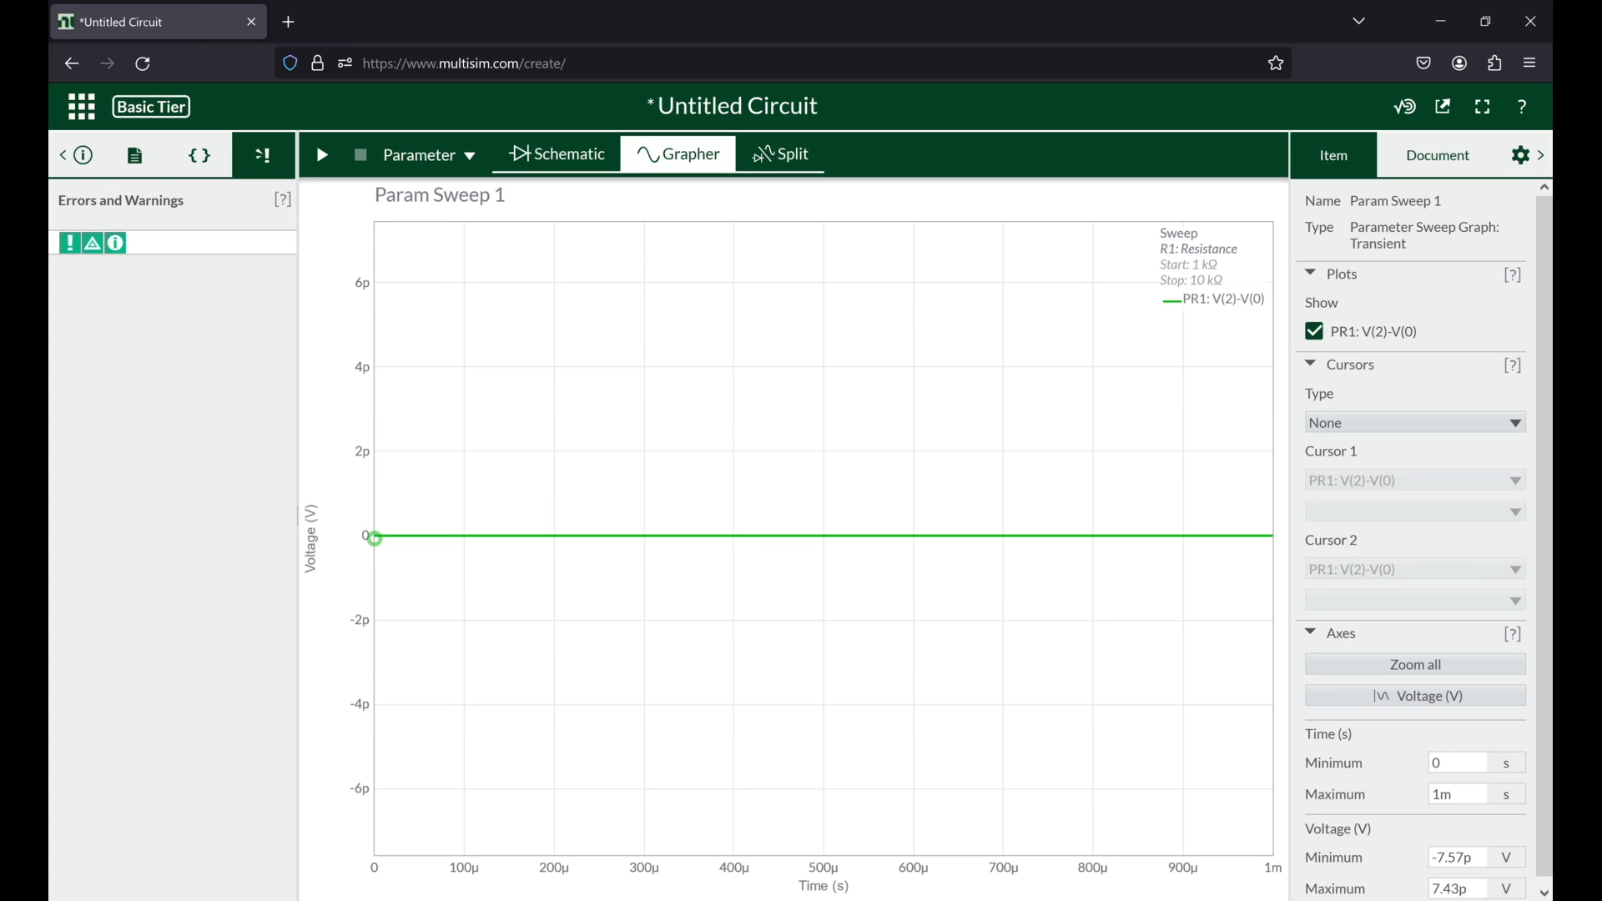
scroll(370, 538, down, 5)
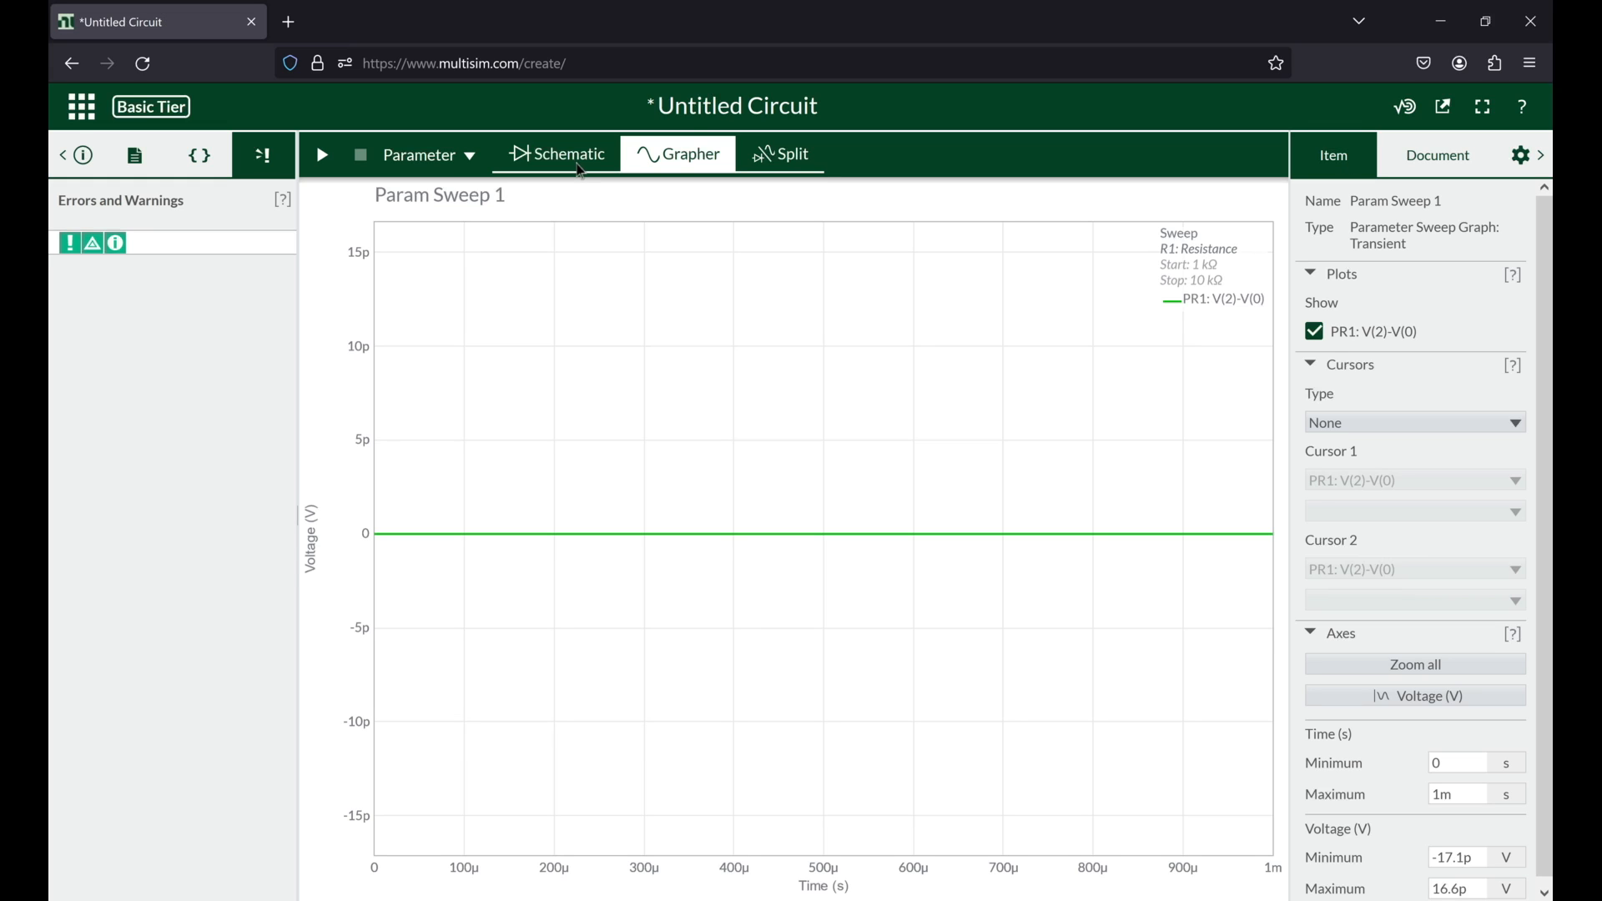
Step: Return to the schematic and switch the document's simulation type from Parameter Sweep to Transient
click(581, 170)
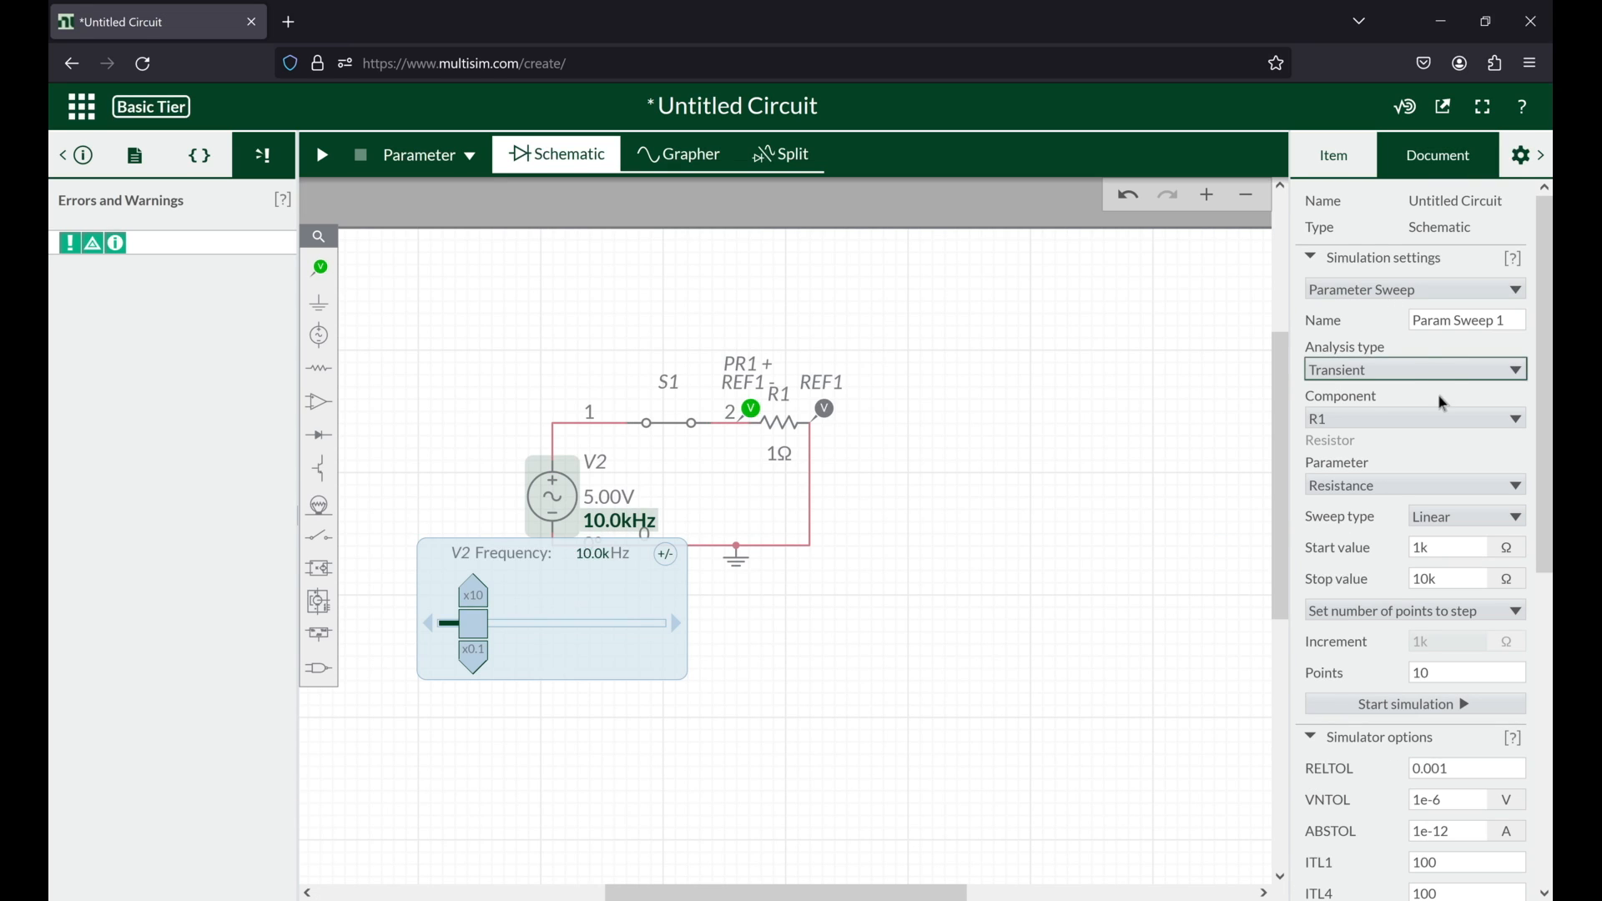
click(1360, 163)
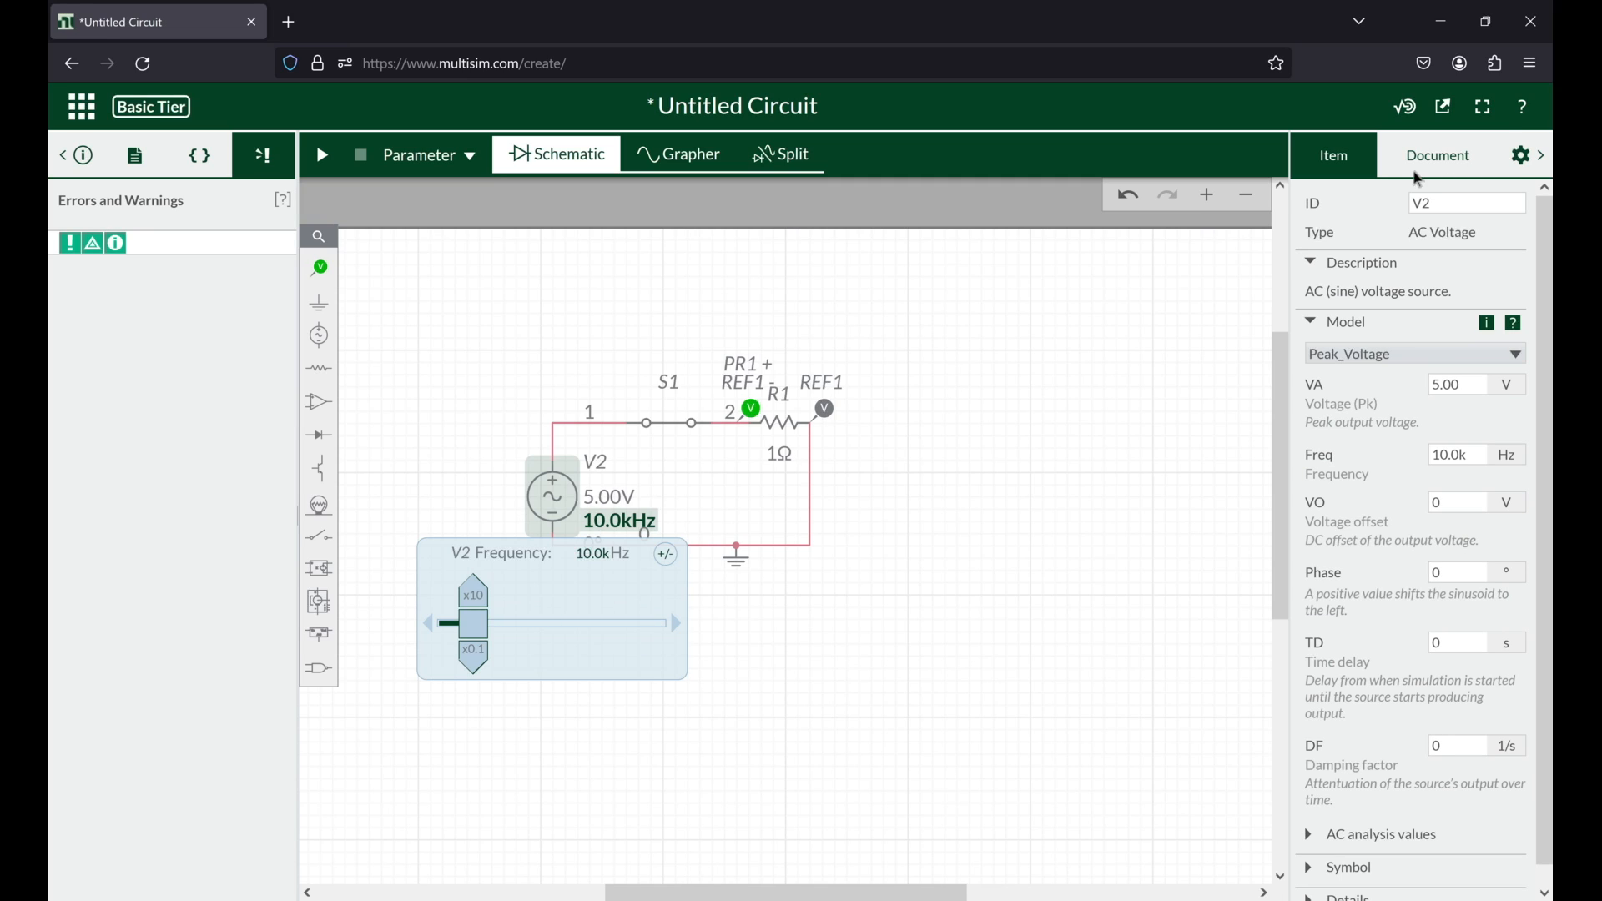
click(1430, 154)
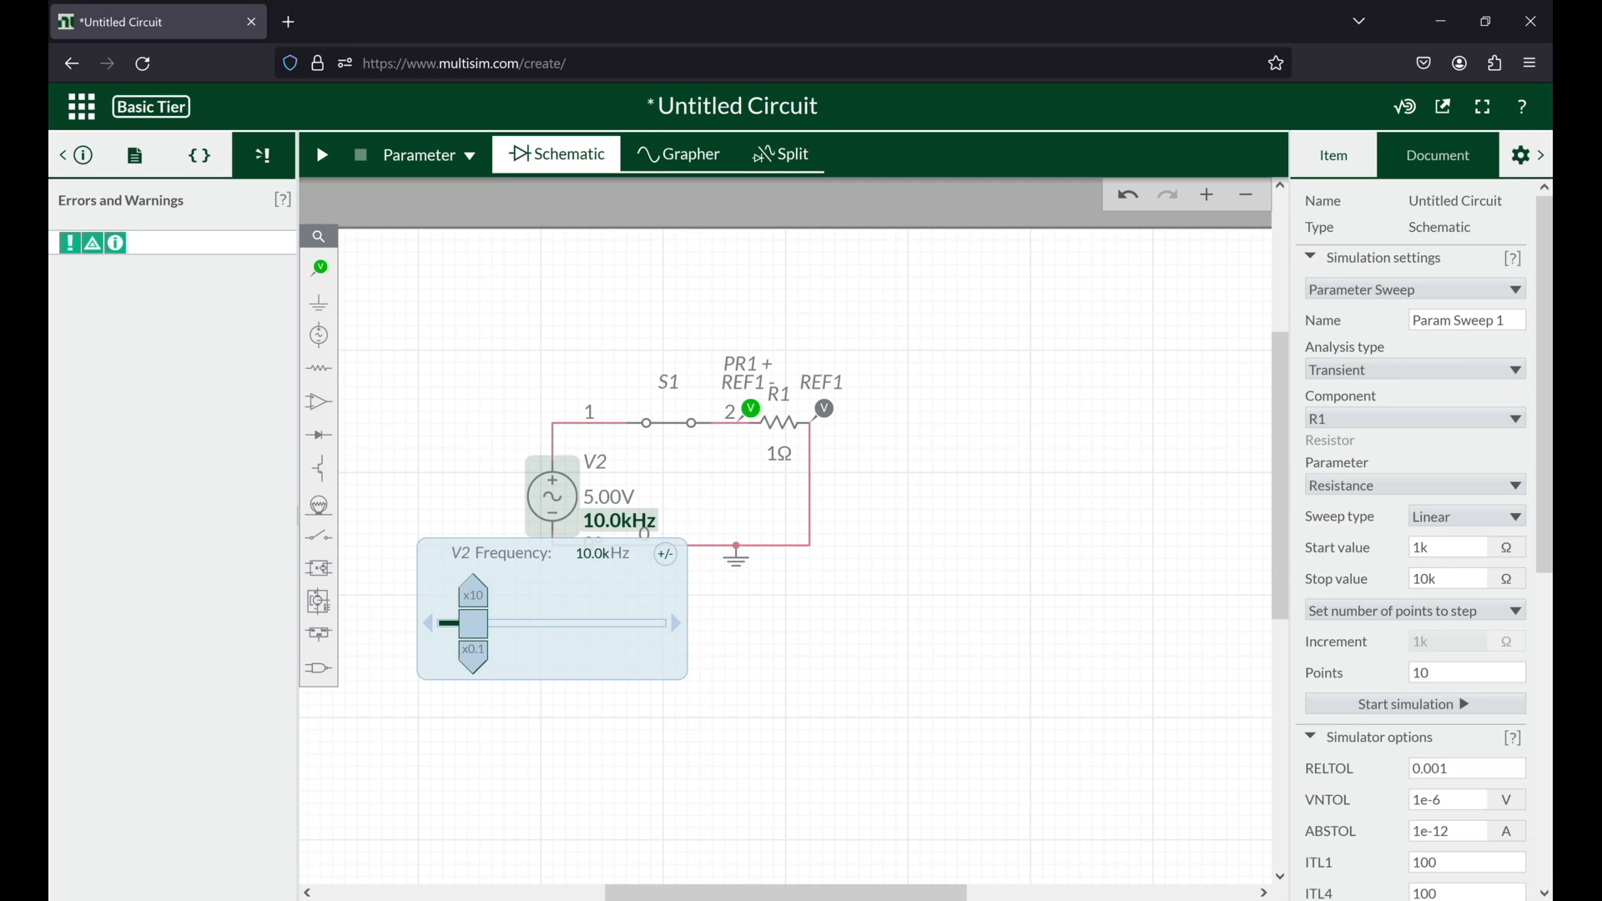
click(1378, 290)
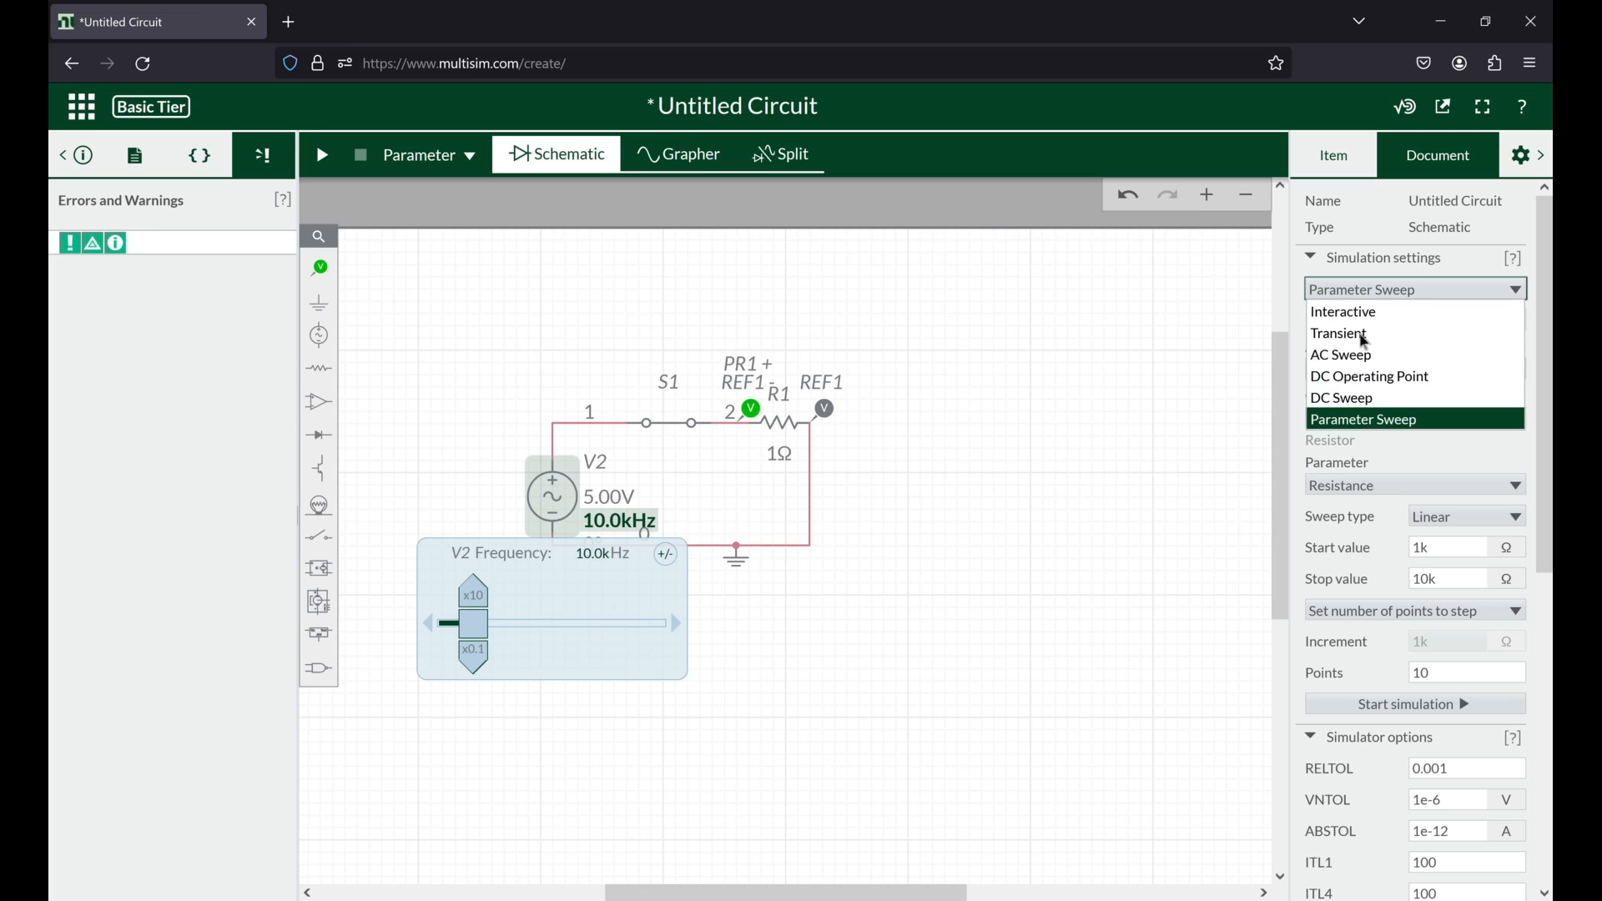
click(1366, 335)
Step: Set the Transient simulation's end time to 1e-2 s and run it
click(1456, 386)
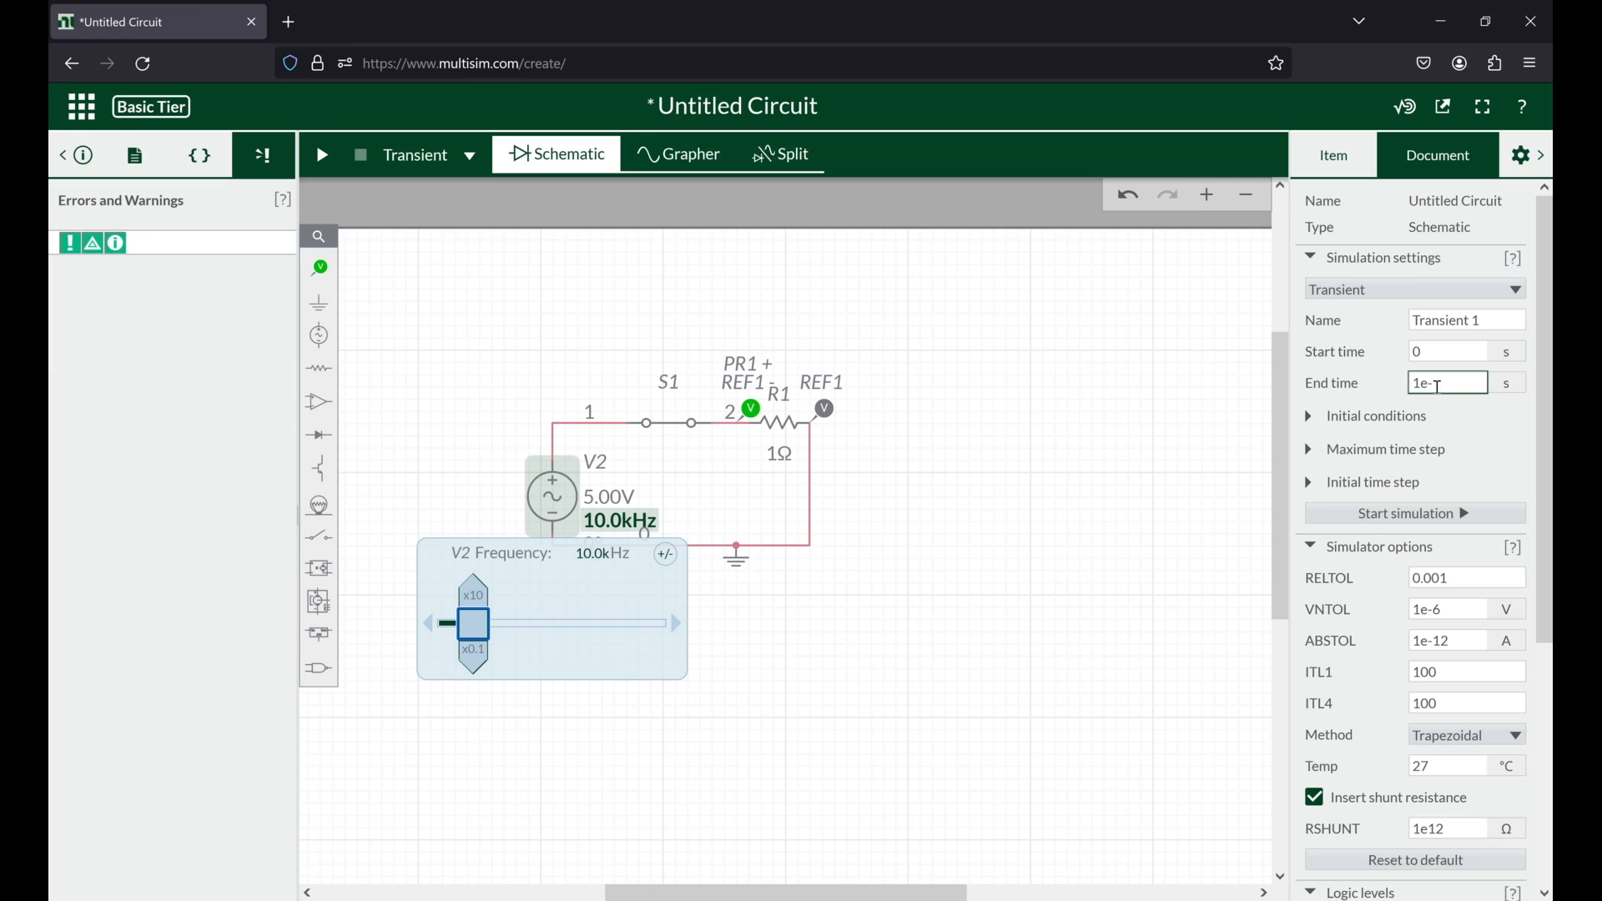
key(BackSpace)
key(ctrl+a)
click(1439, 382)
text(2)
key(Return)
click(323, 157)
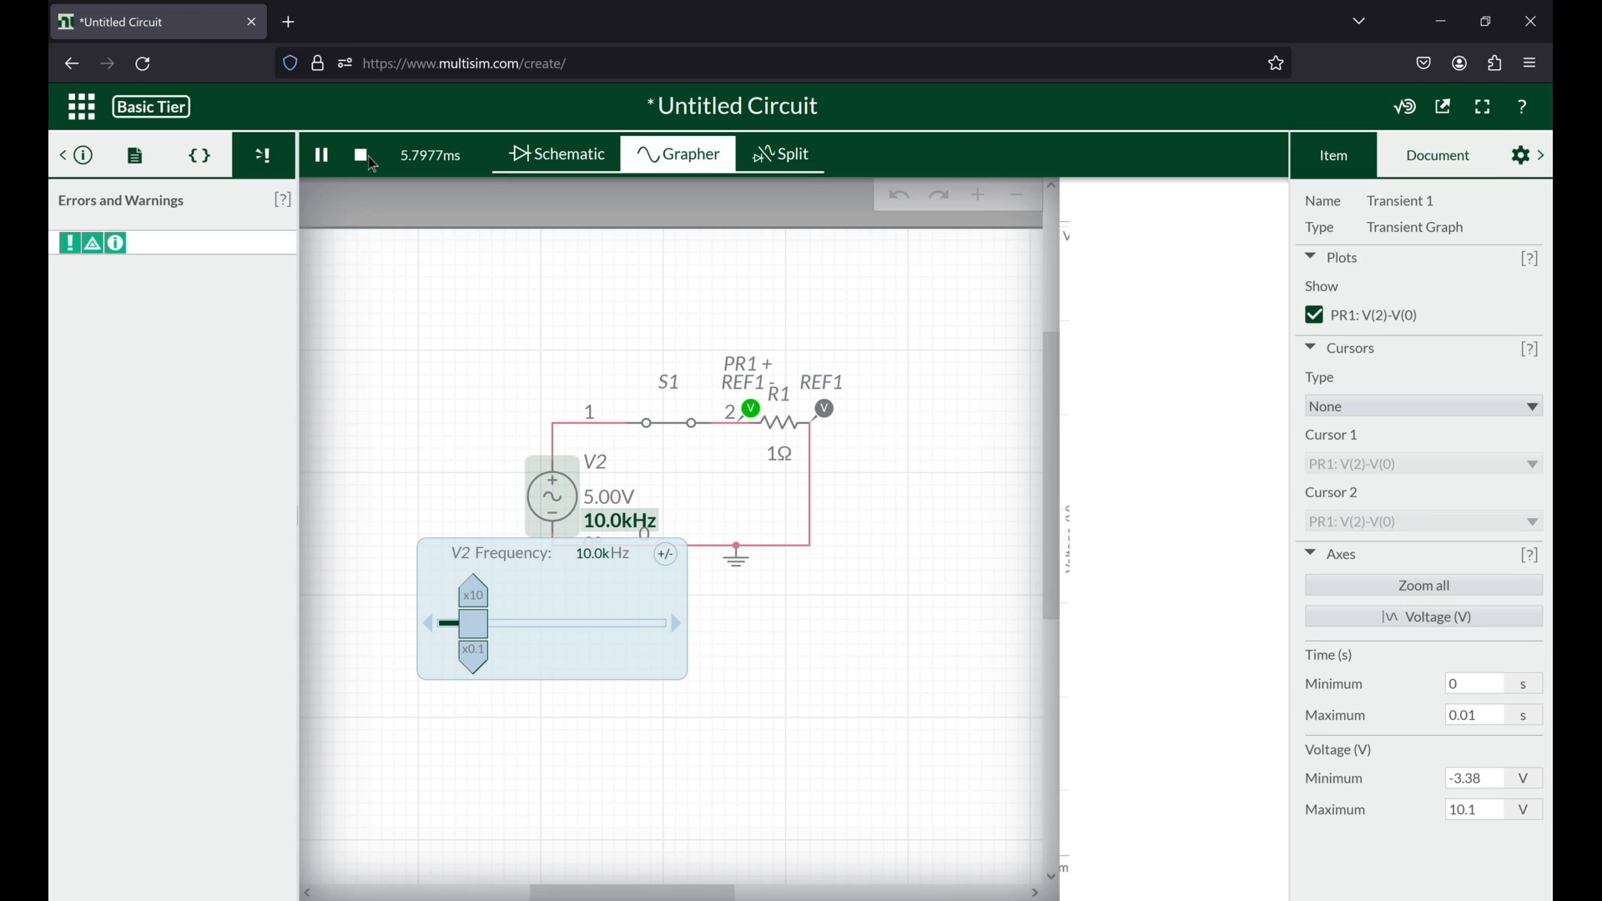
Step: Switch the simulation type back to Parameter Sweep, run it, and examine the trace closely around 0 V
click(1438, 155)
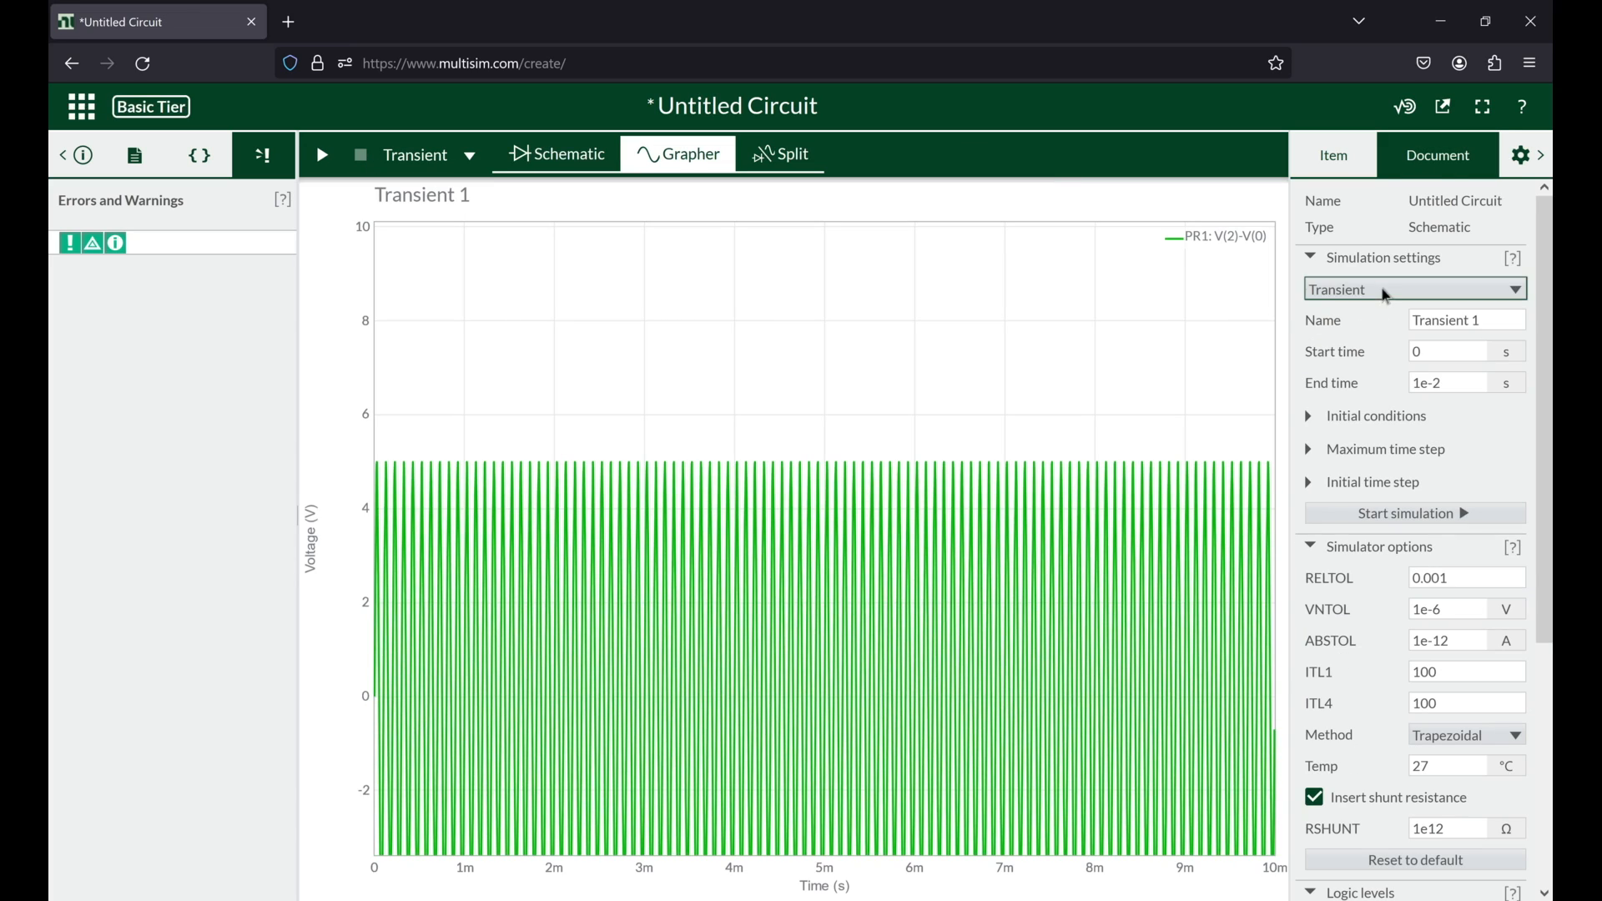
click(1381, 289)
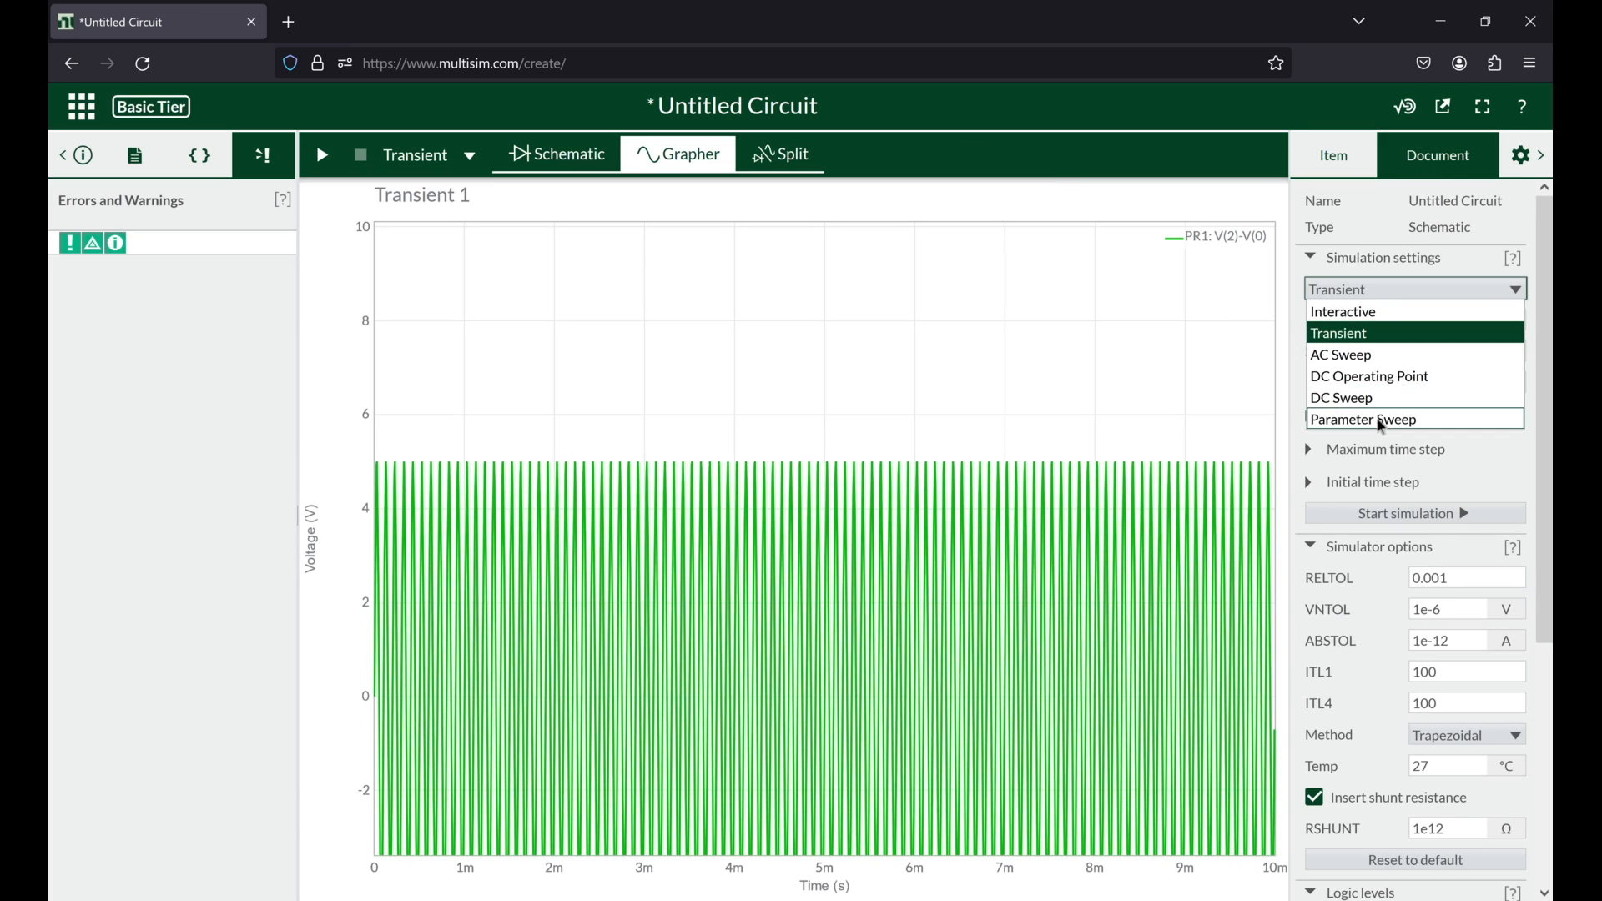
click(1382, 421)
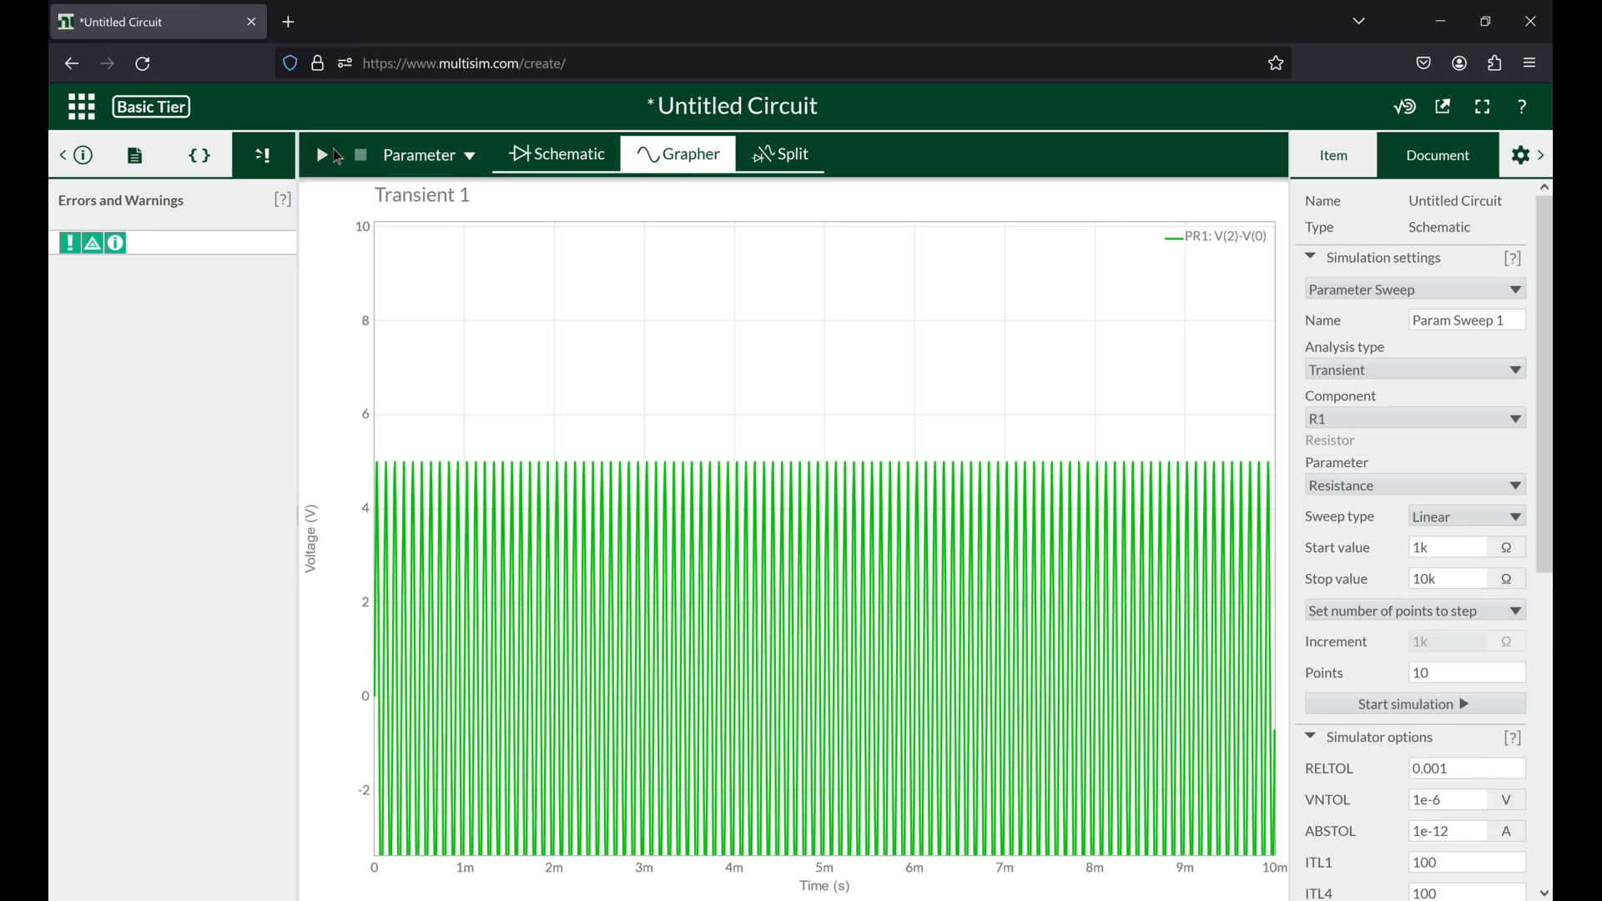
click(338, 157)
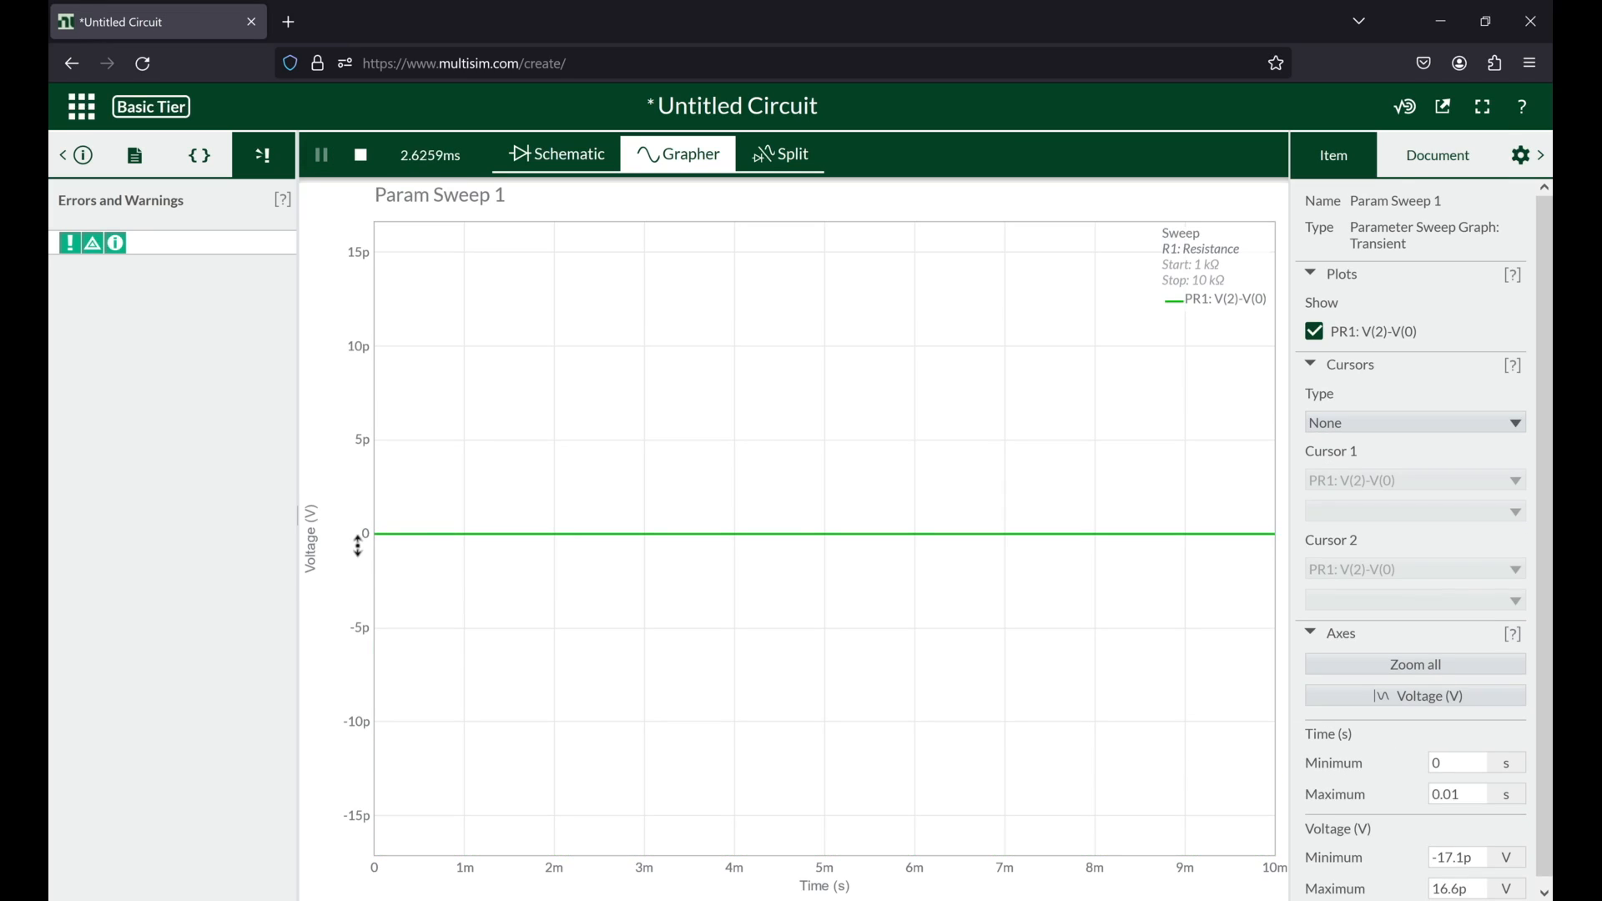
scroll(365, 537, up, 8)
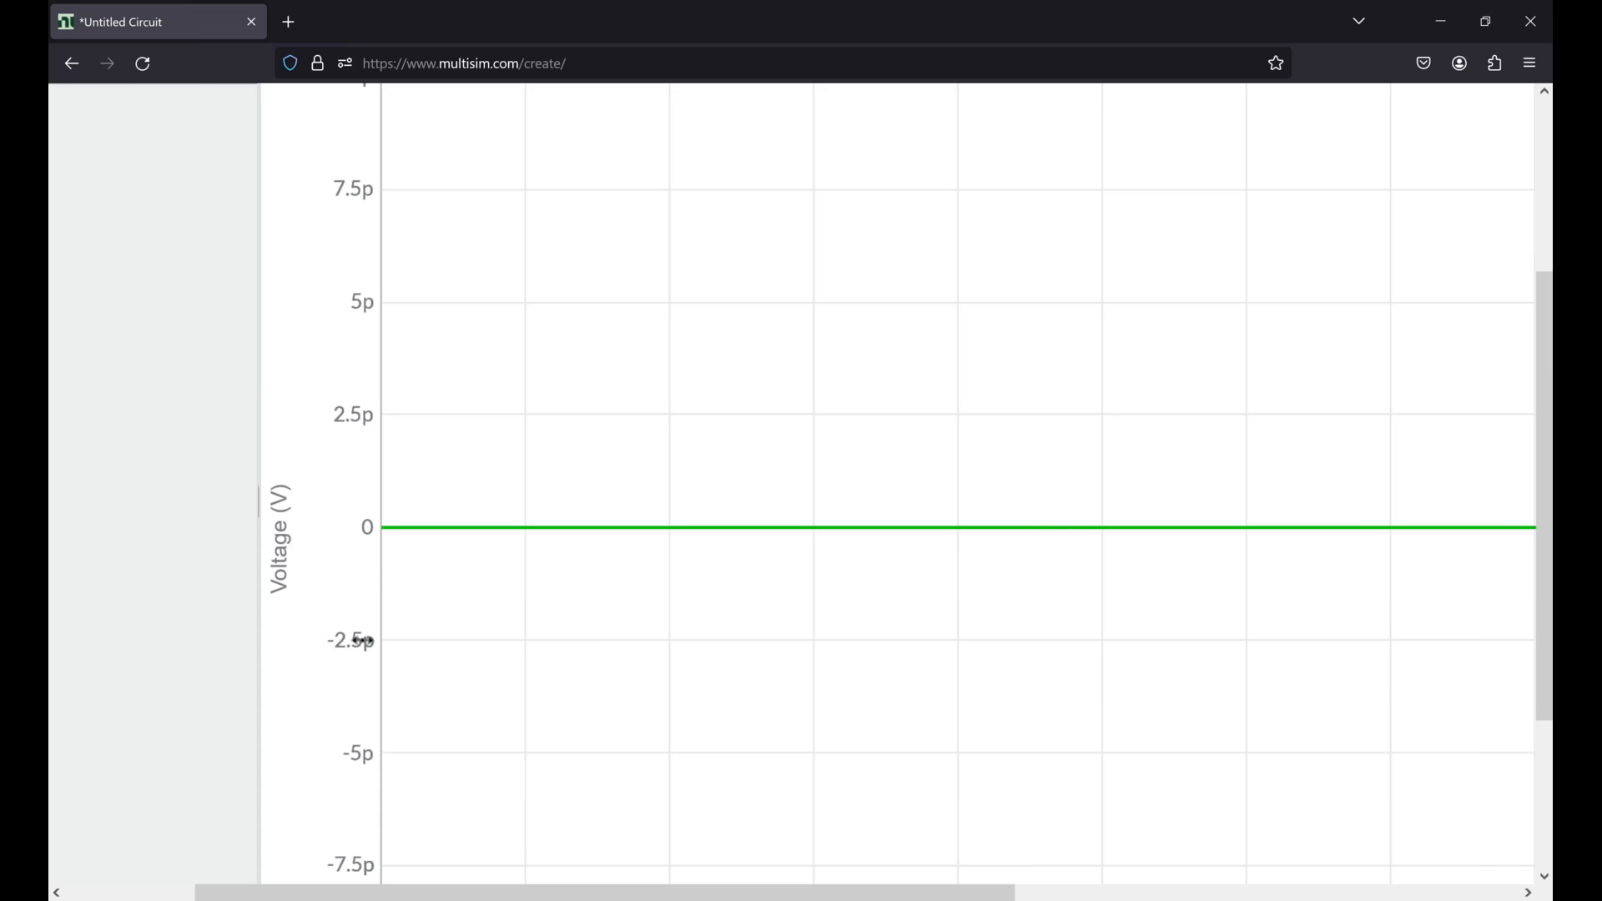
scroll(236, 898, up, 2)
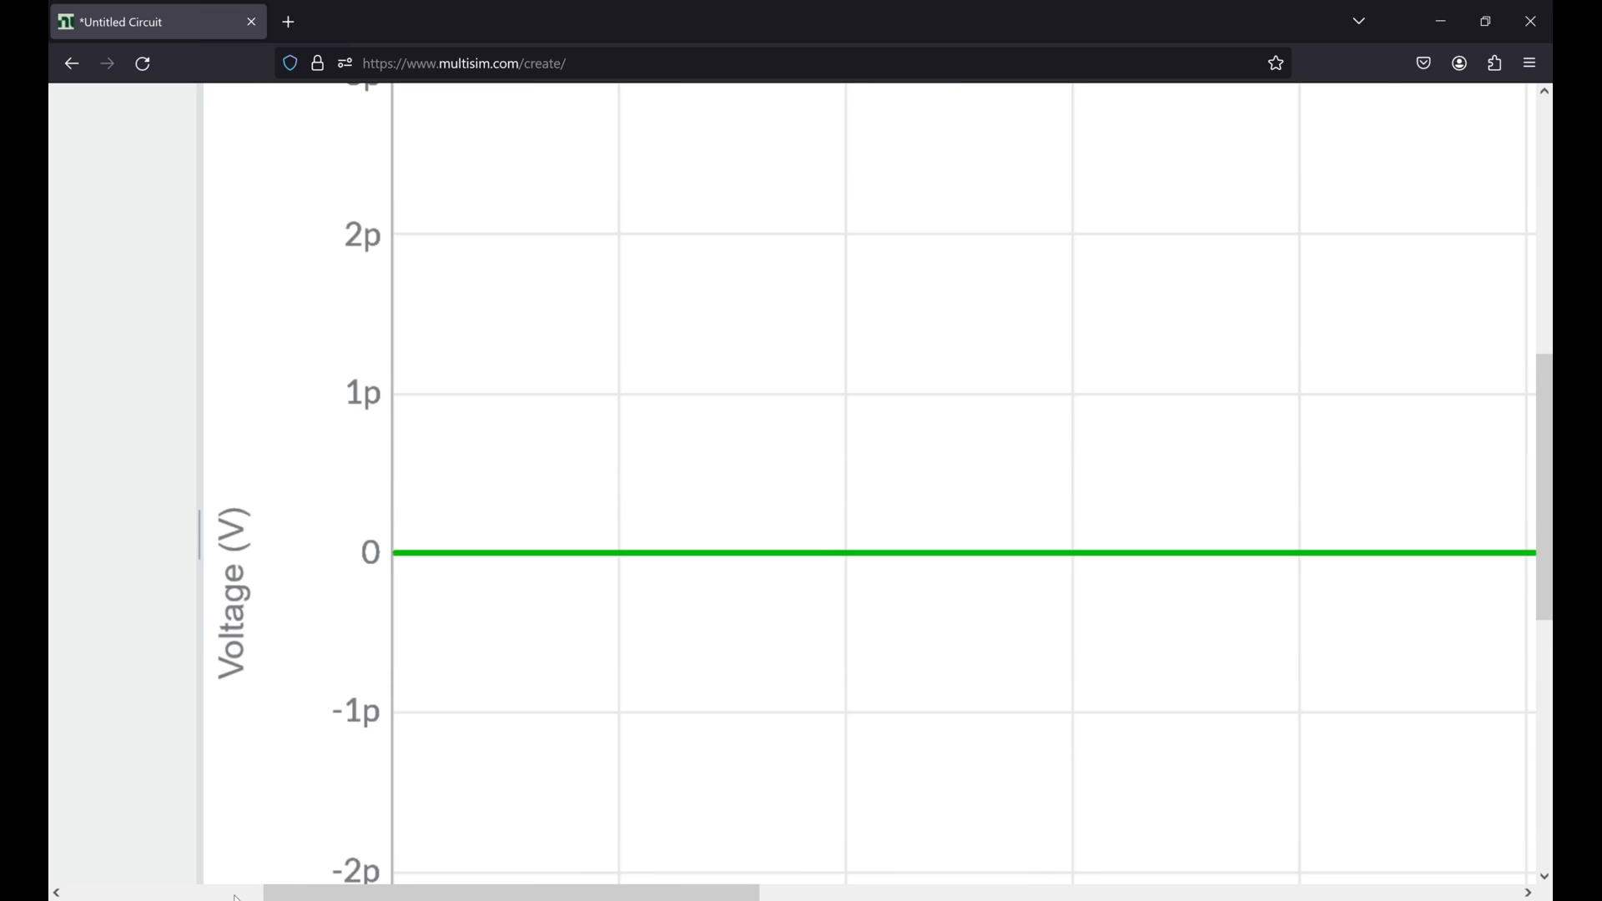
scroll(356, 894, down, 2)
scroll(679, 547, down, 3)
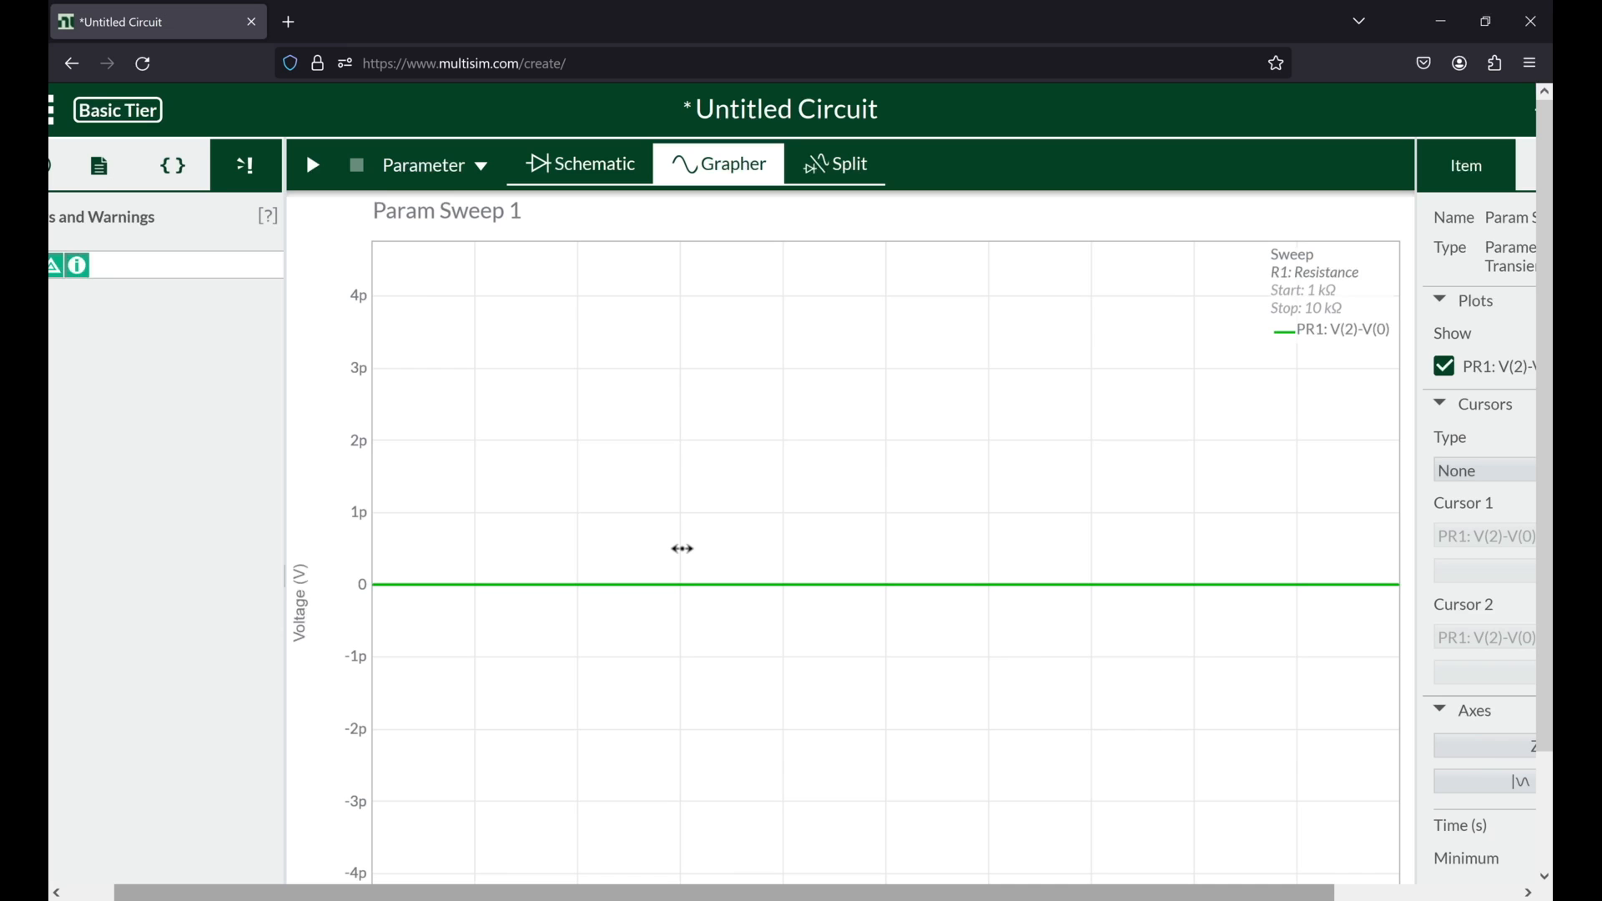
mouse_move(535, 524)
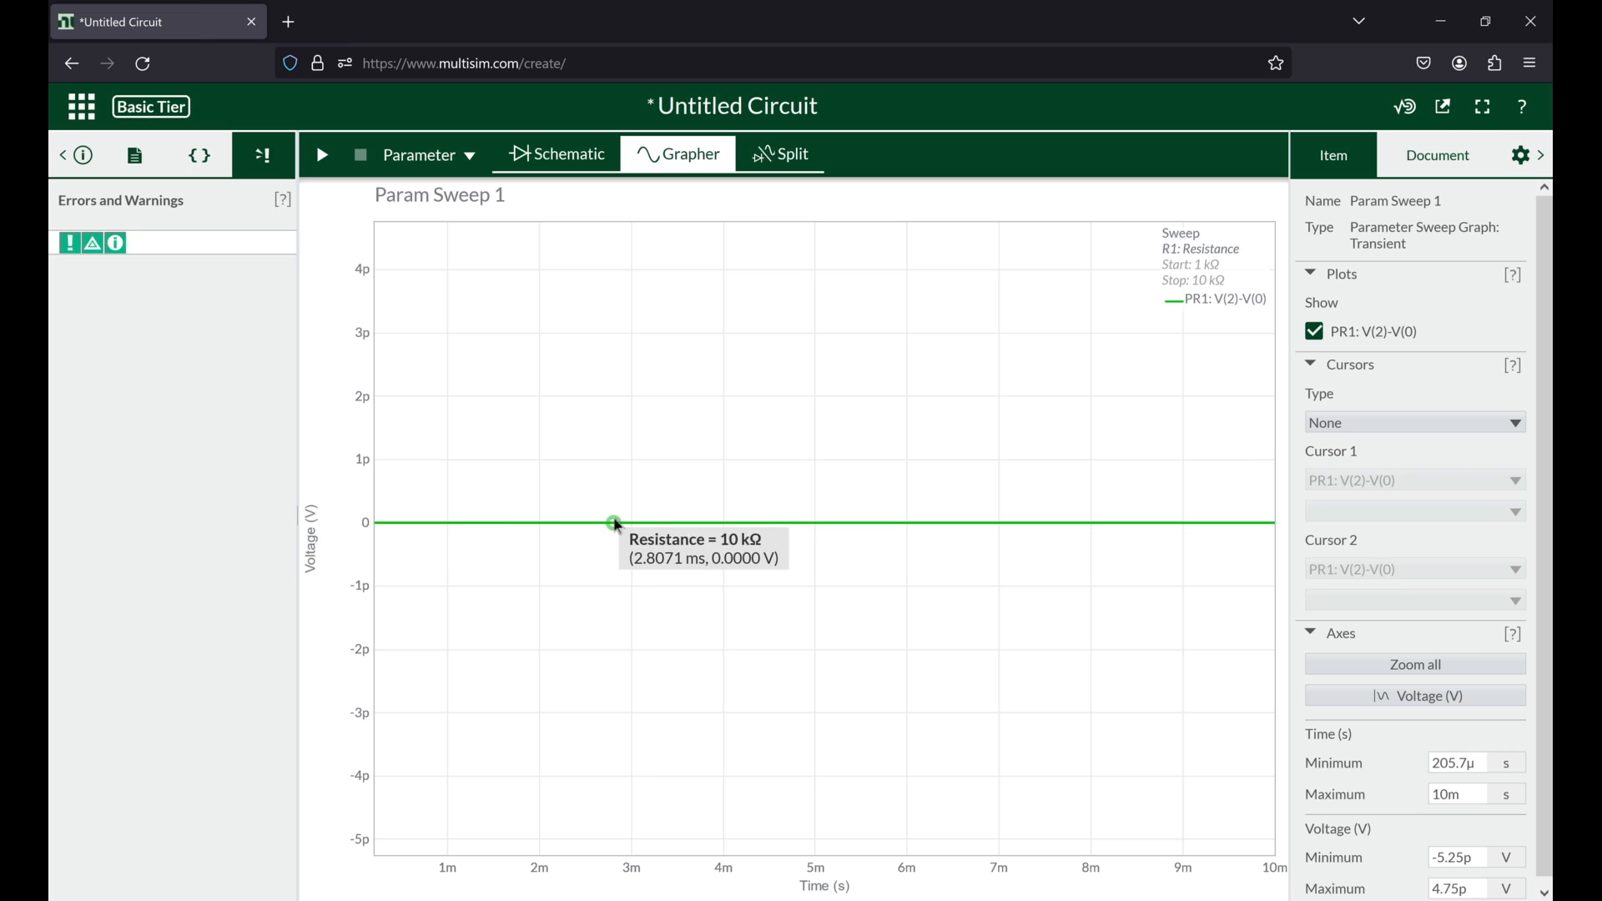
Step: Back in the schematic, change the swept component to V2 and return it to R1 to reset the sweep values
click(582, 158)
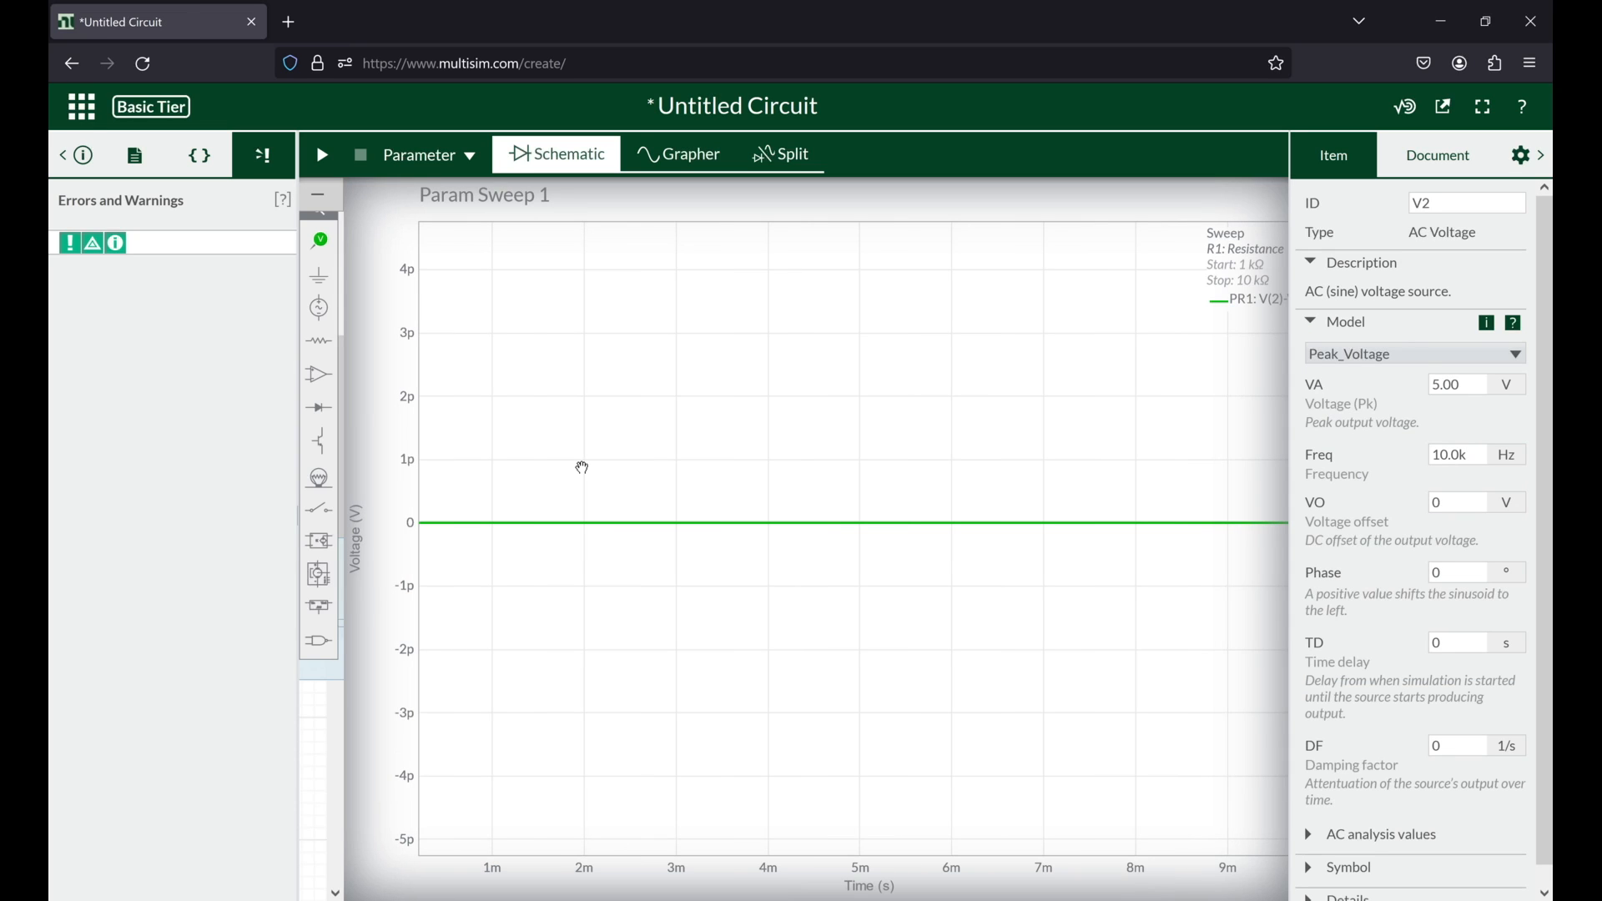
click(726, 698)
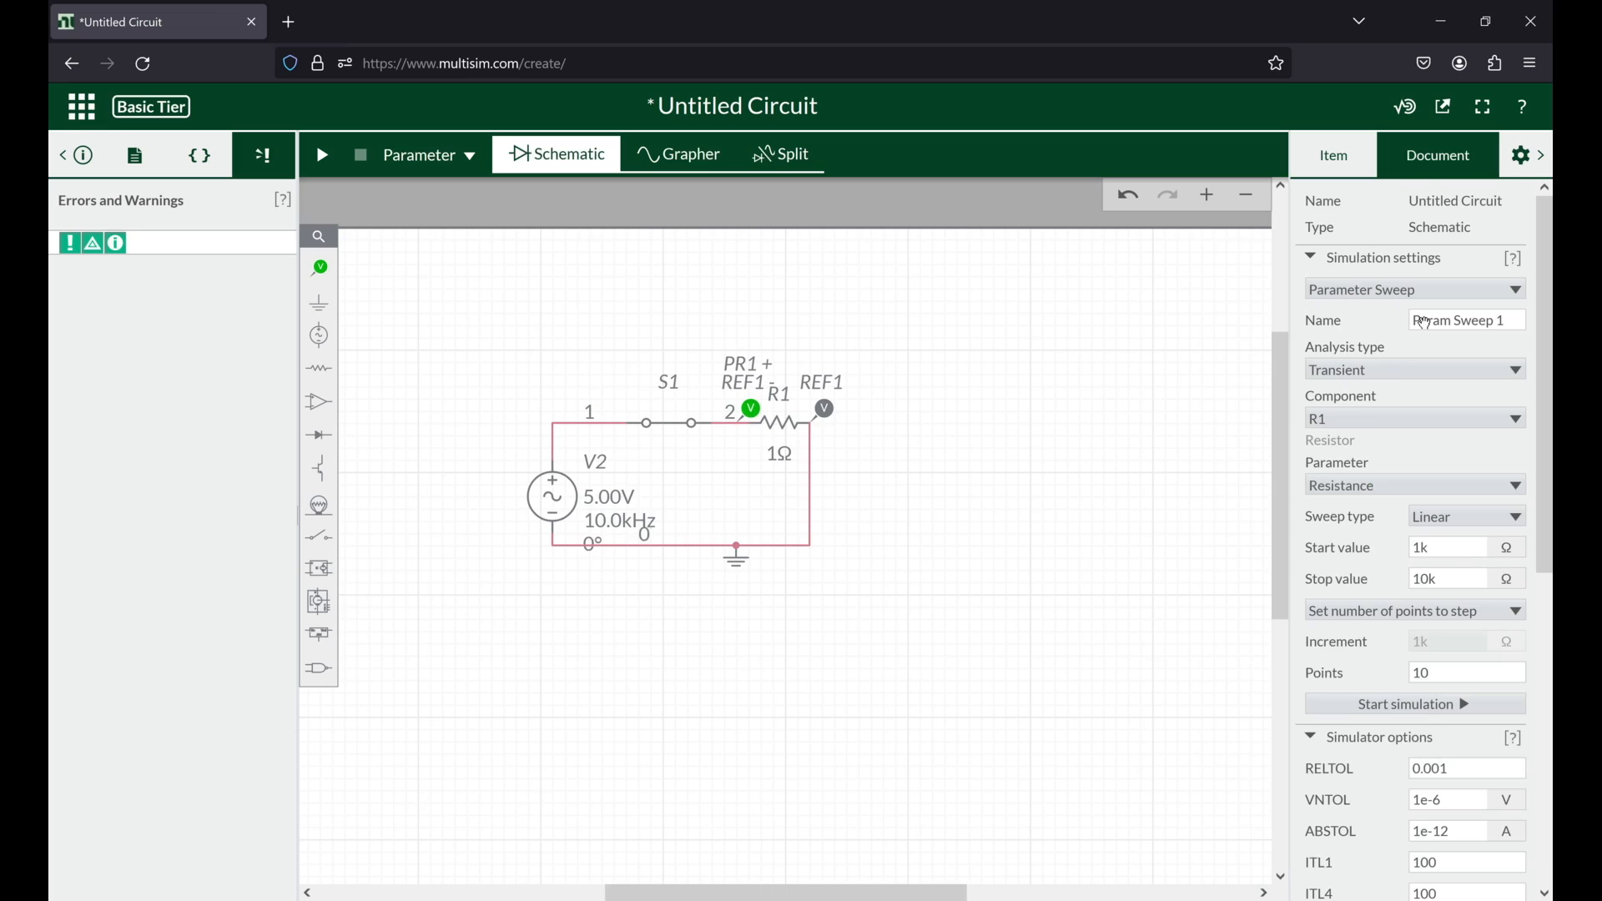
click(1369, 418)
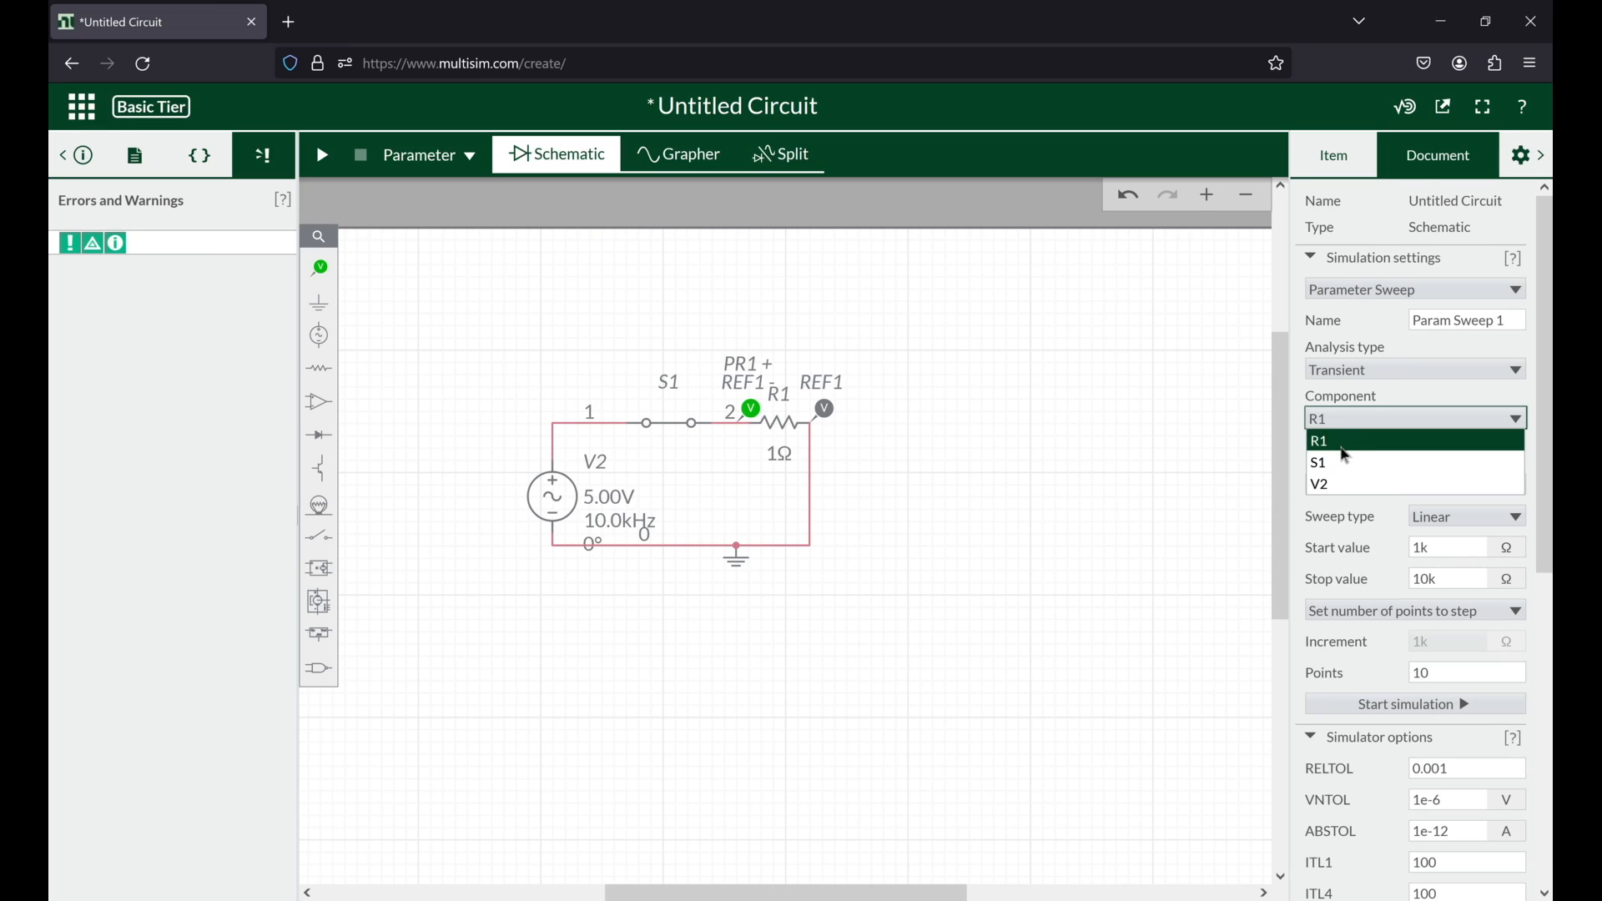
click(1349, 484)
click(1375, 419)
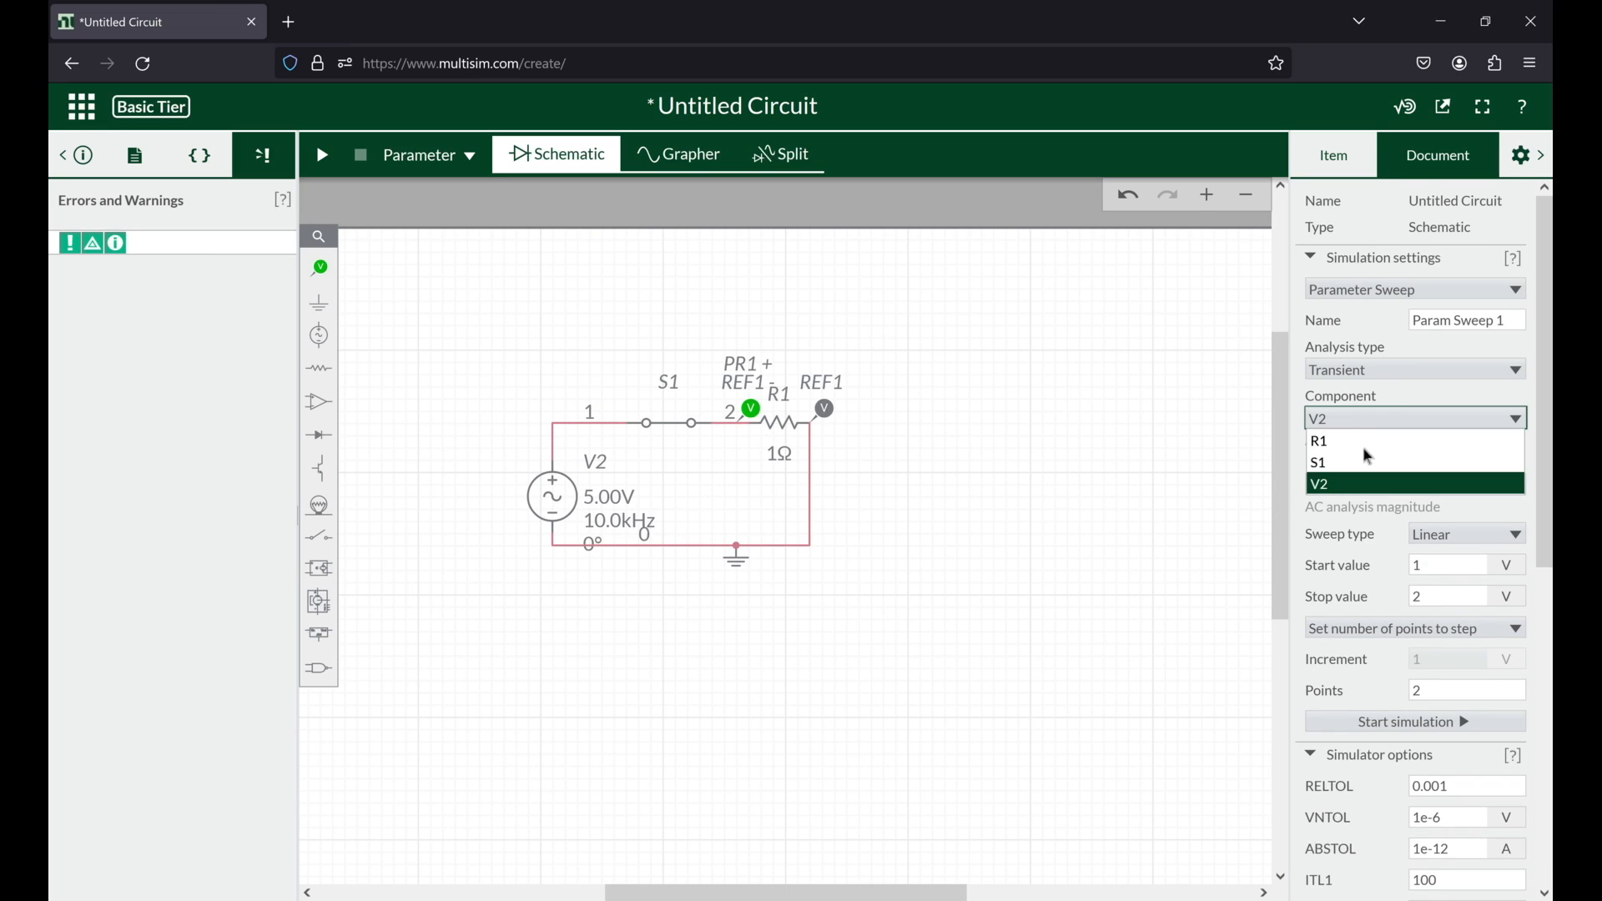
click(1373, 440)
Step: Set the R1 resistance sweep's stop value to 100 Ω and start the simulation
click(1441, 577)
double_click(1482, 587)
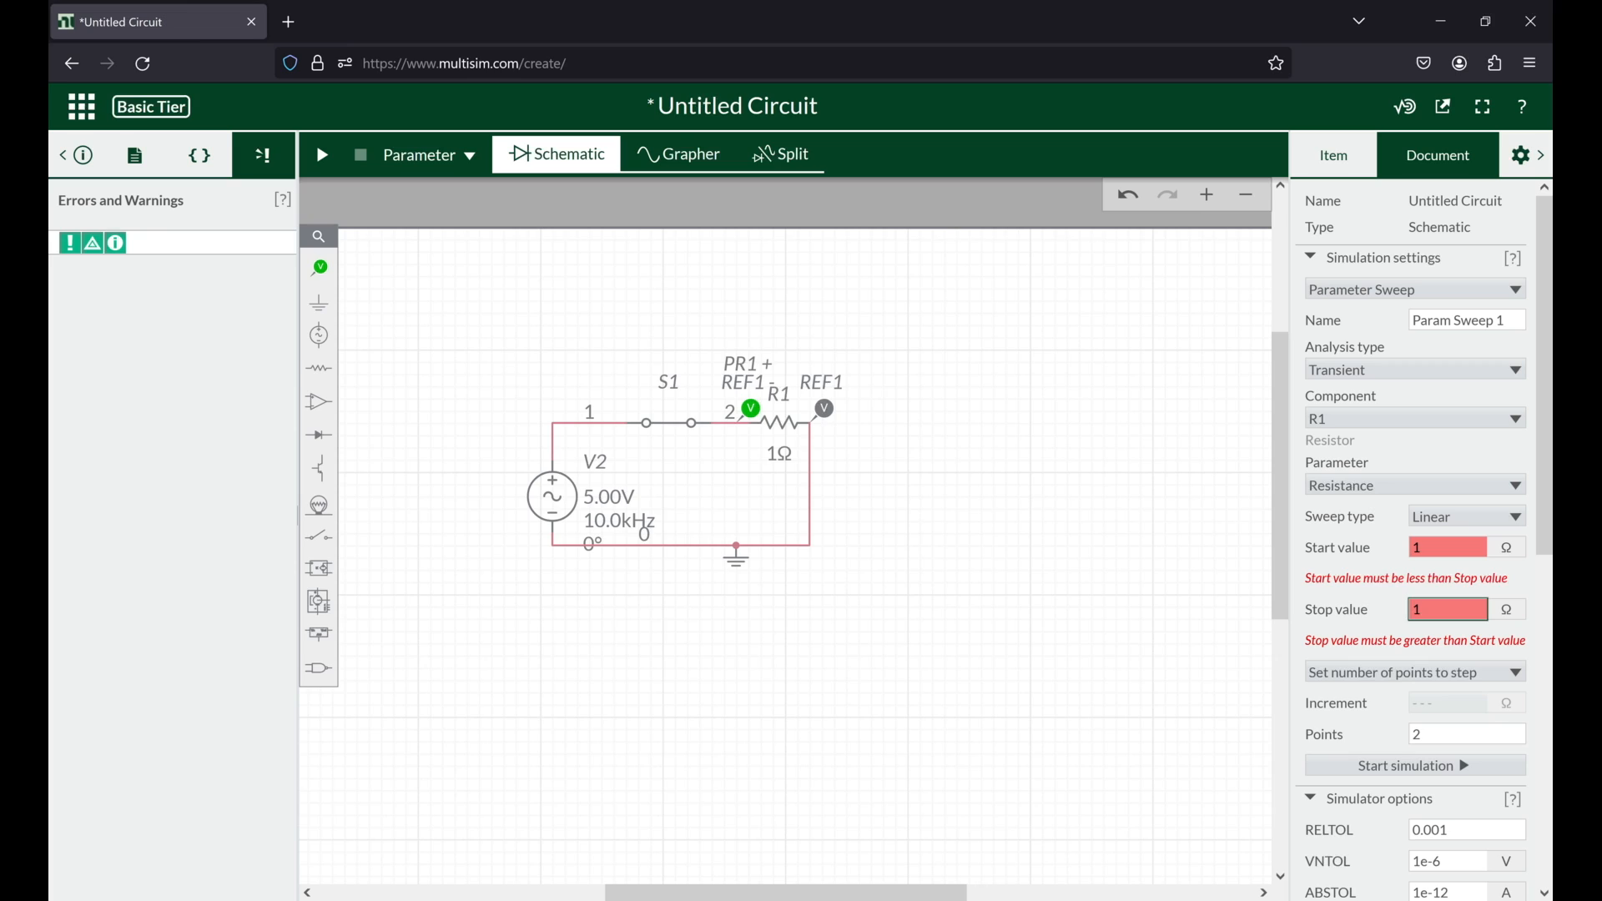
text(00)
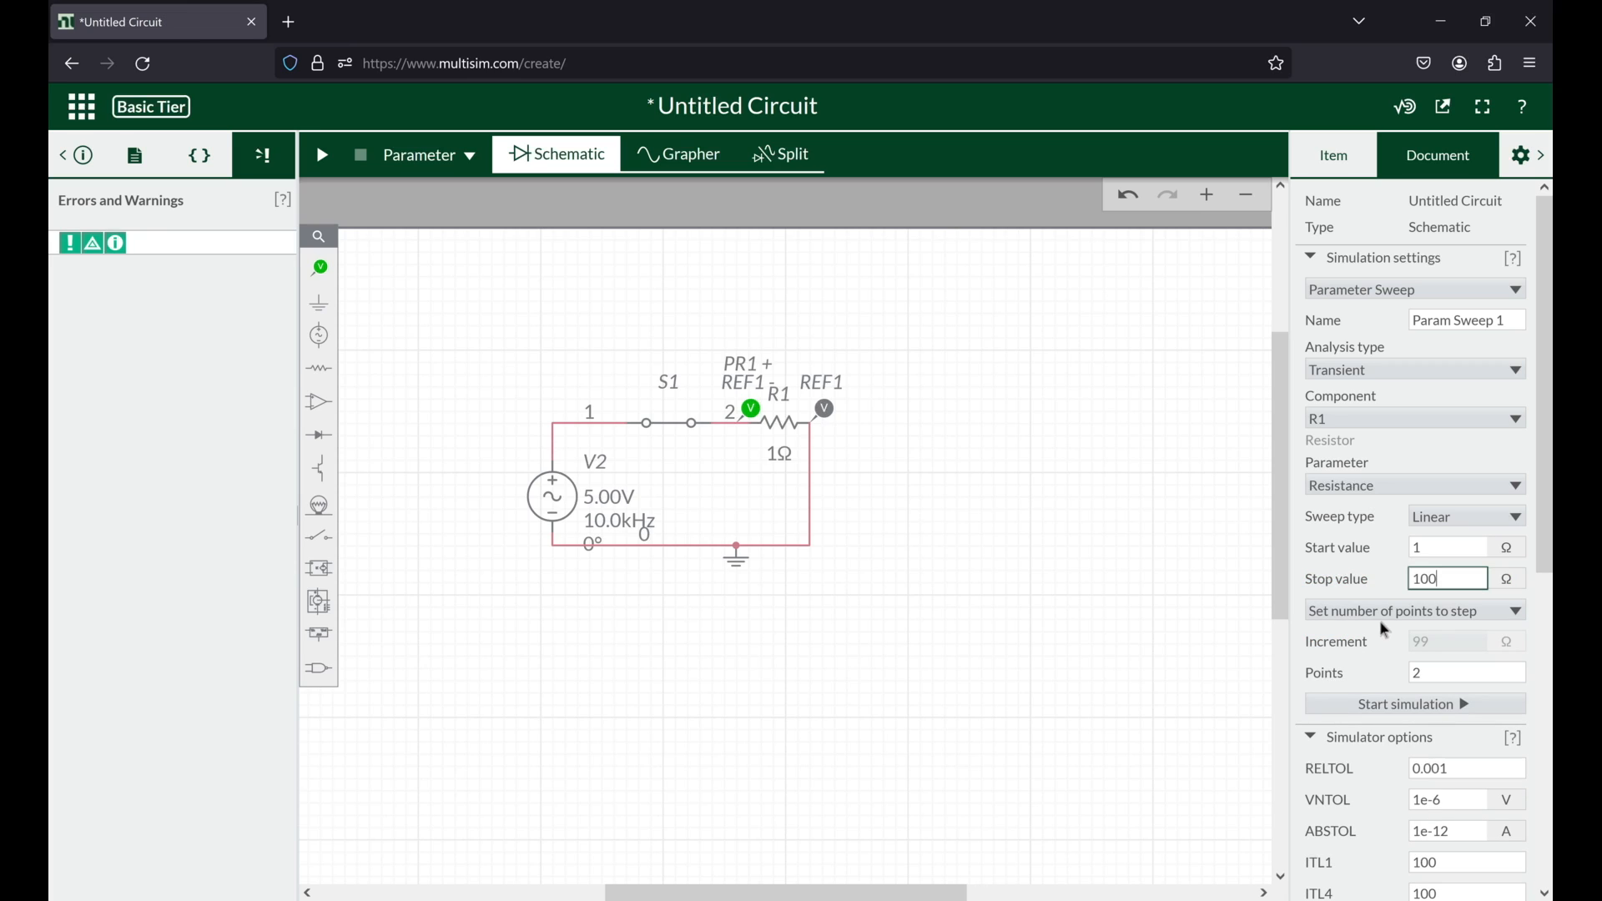
click(1380, 706)
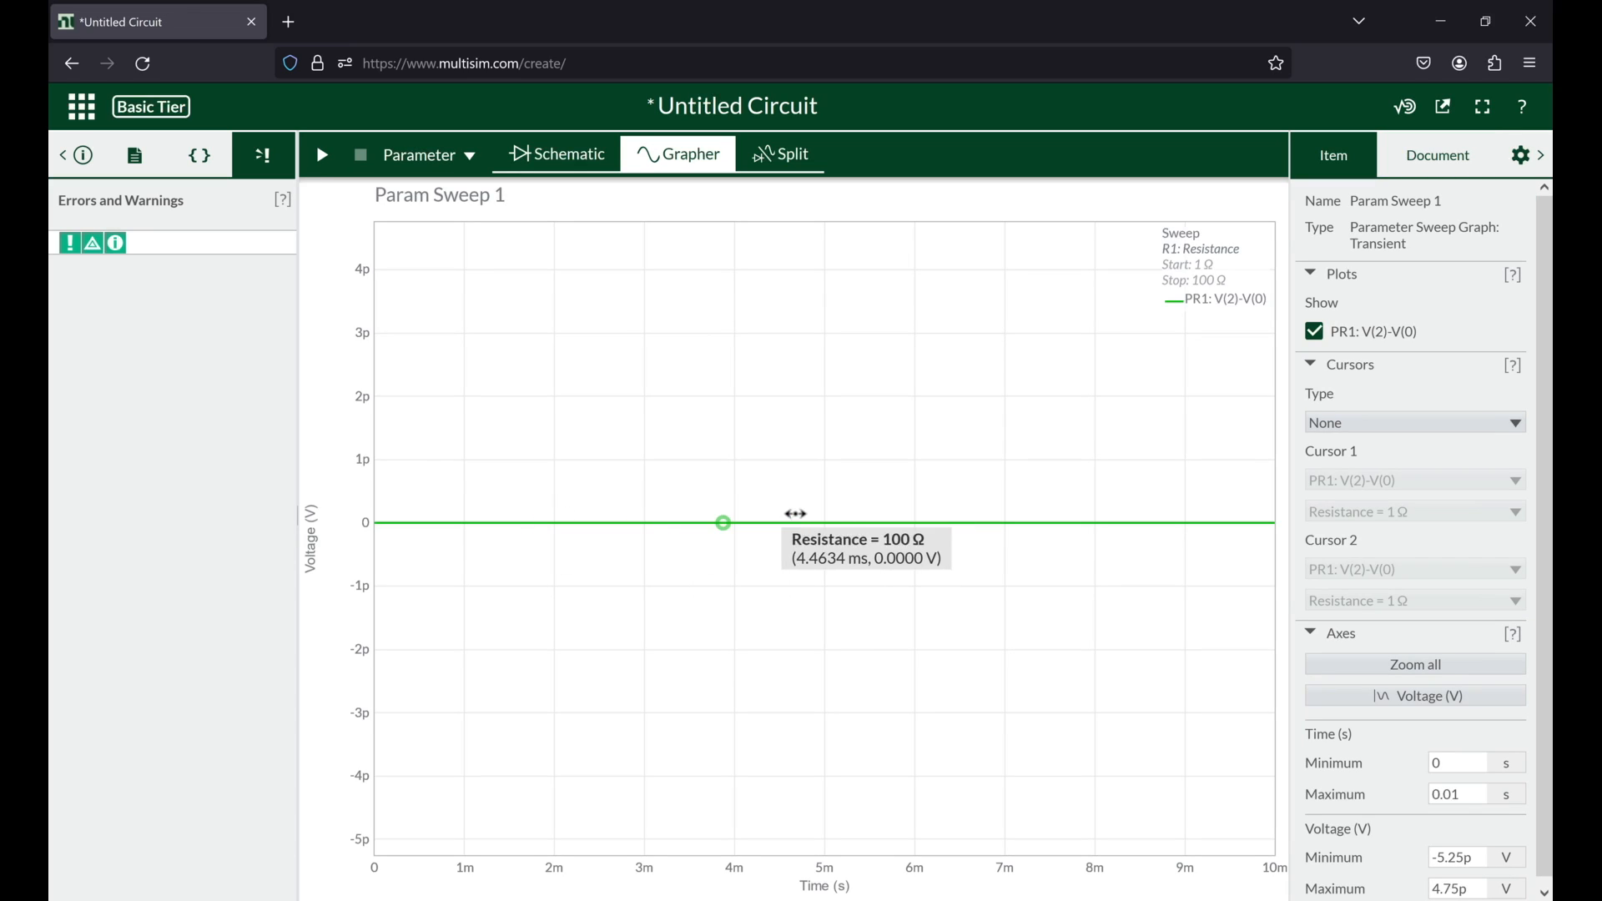
Step: Back in the schematic, change the R1 resistance sweep type to Decade and start the simulation
click(556, 154)
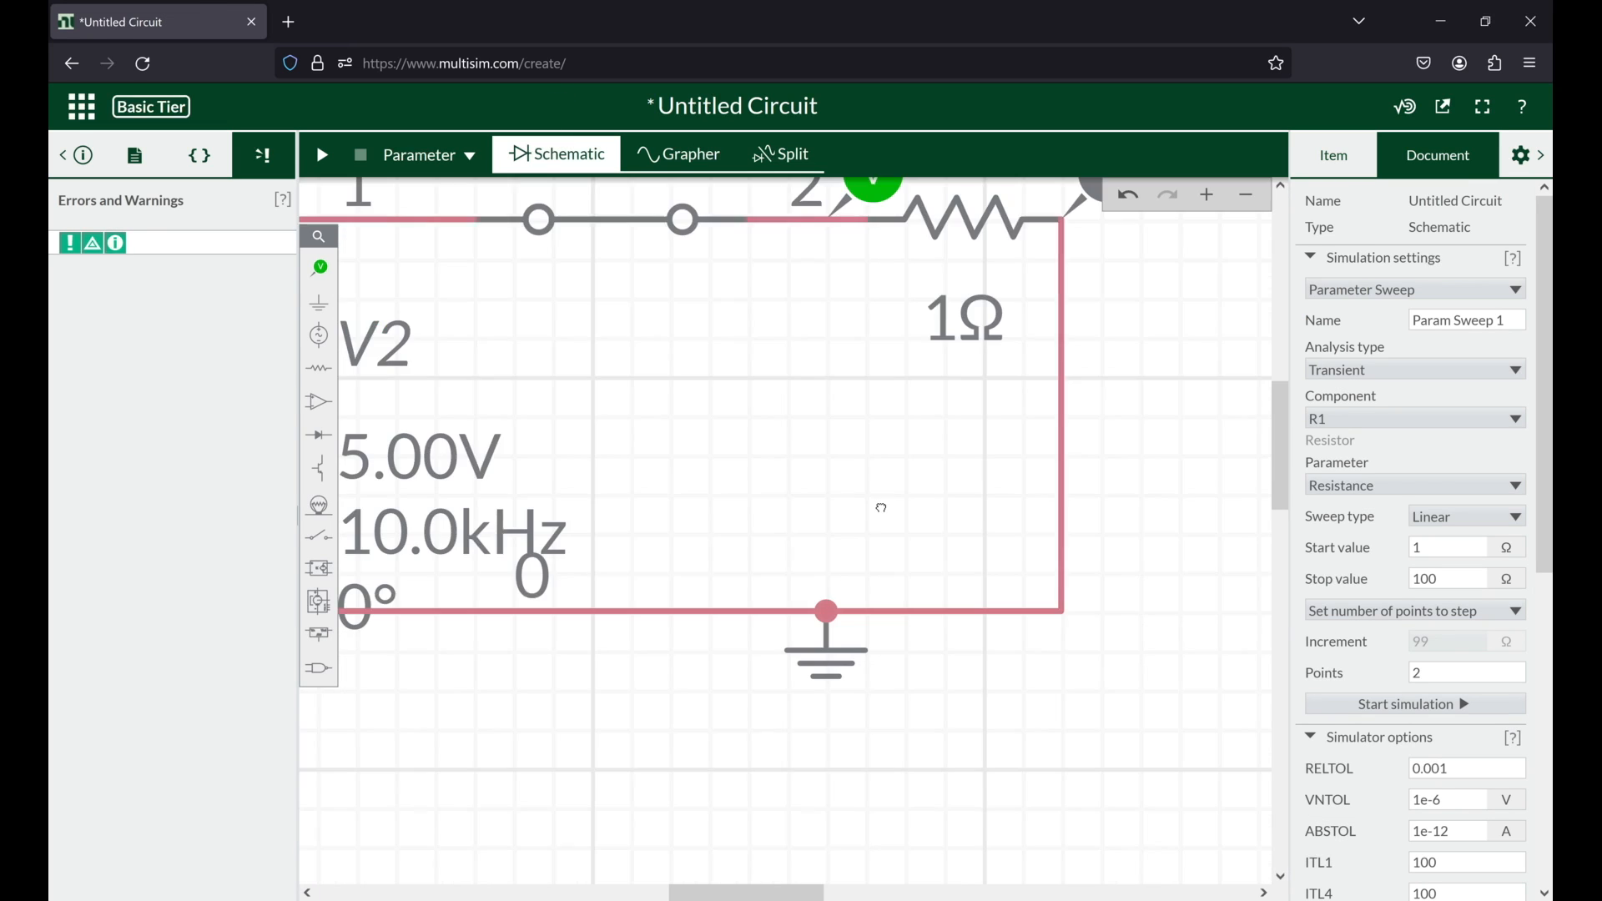
scroll(882, 506, down, 5)
scroll(879, 506, up, 2)
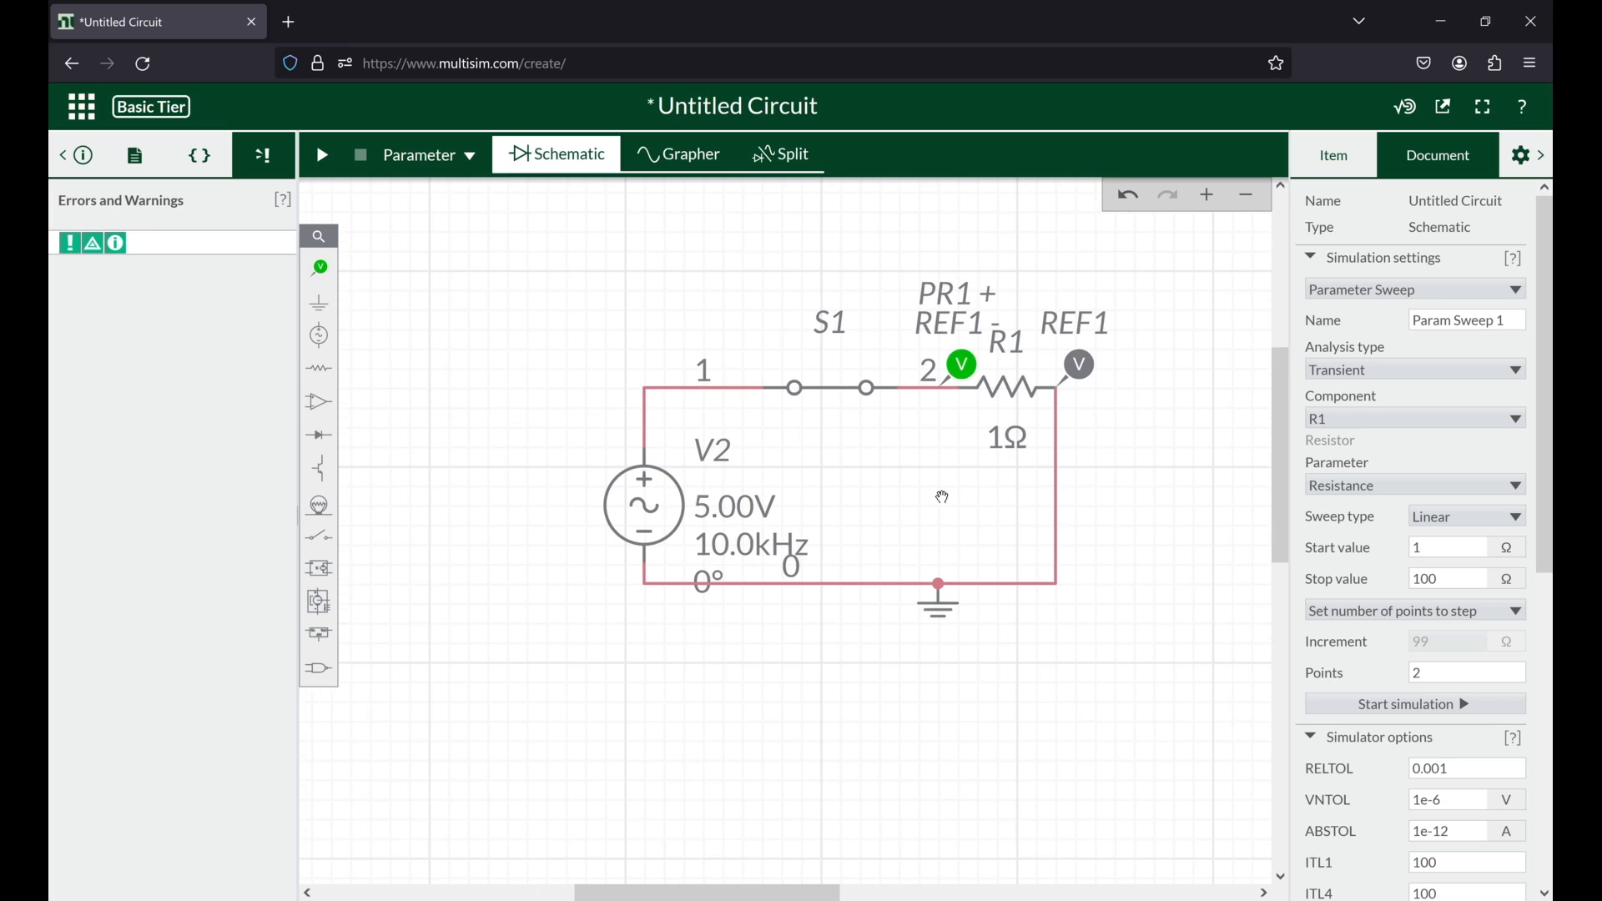
drag(949, 497, 650, 563)
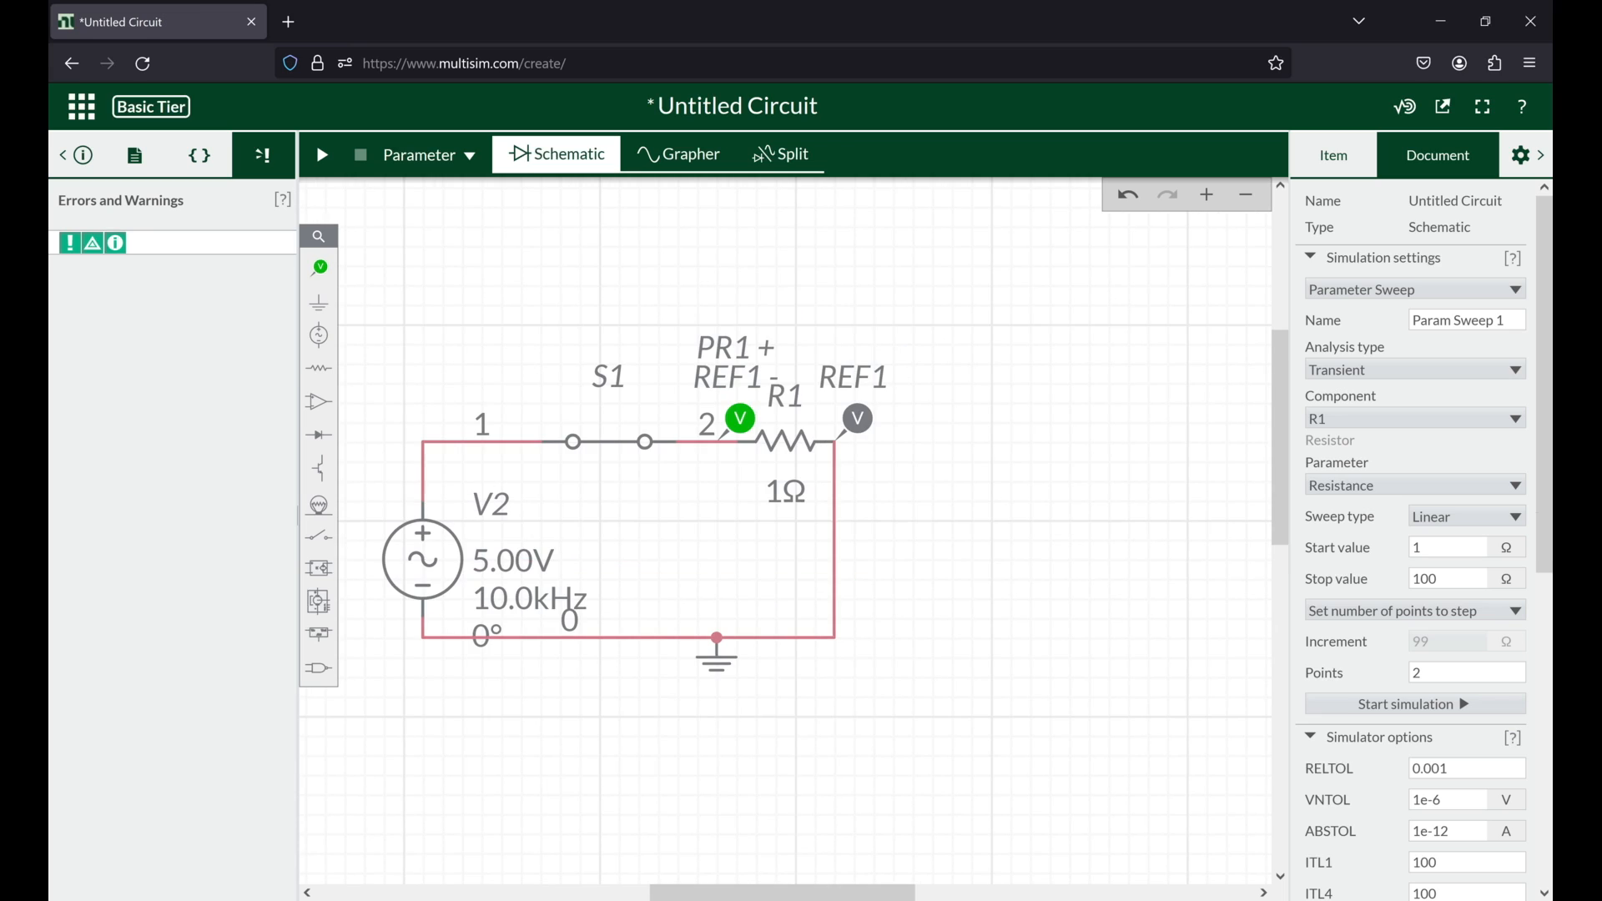
click(1469, 516)
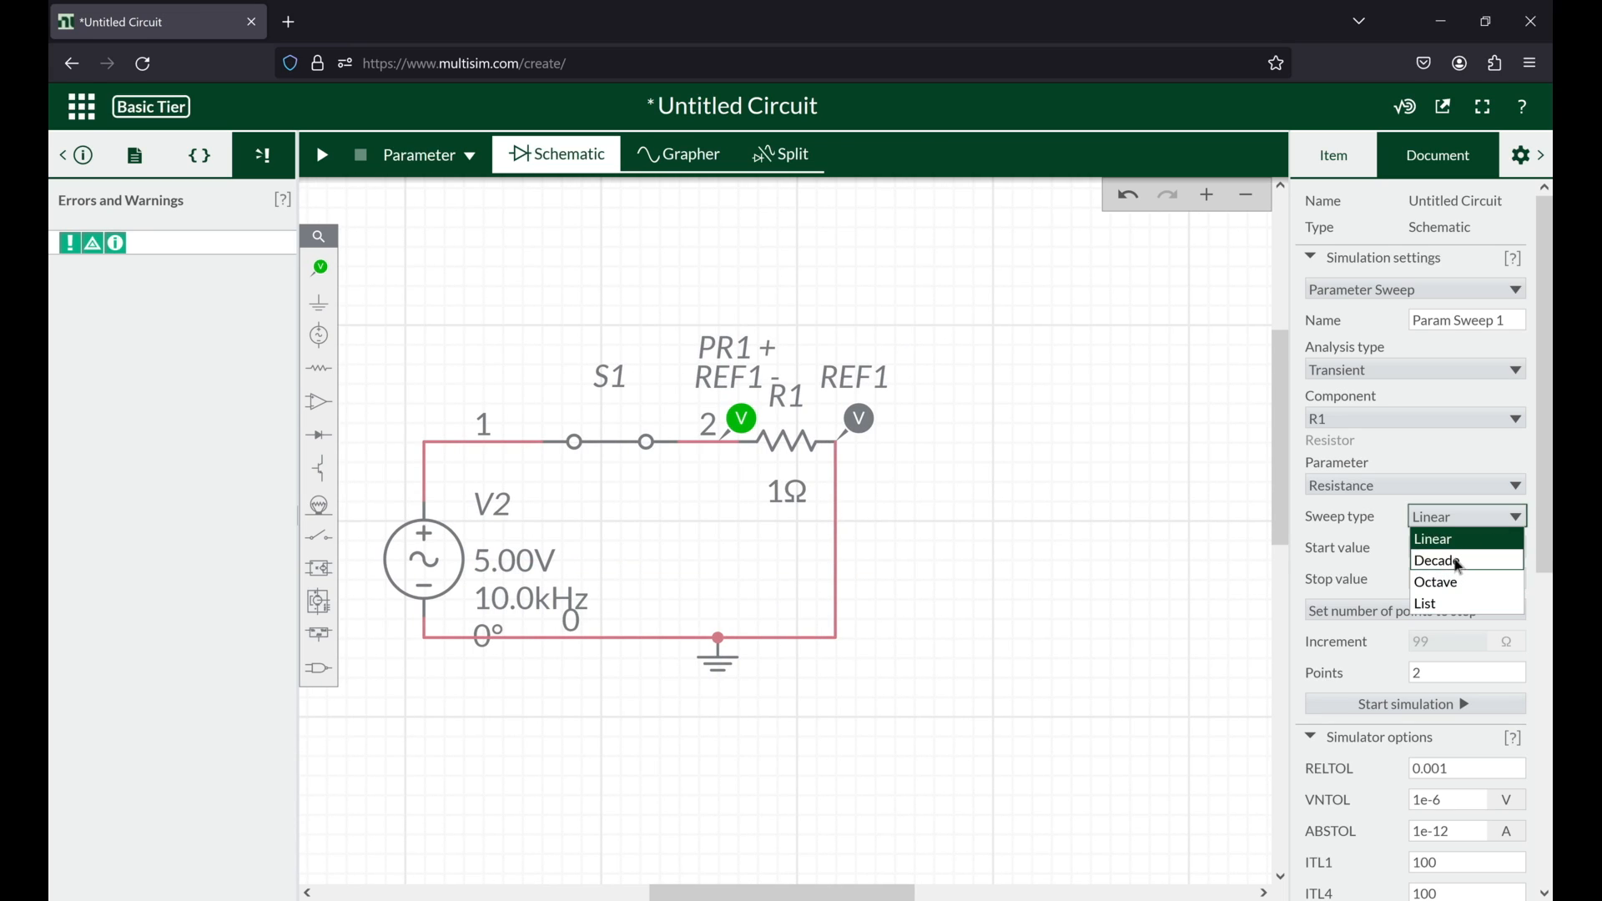
click(1459, 560)
click(1402, 645)
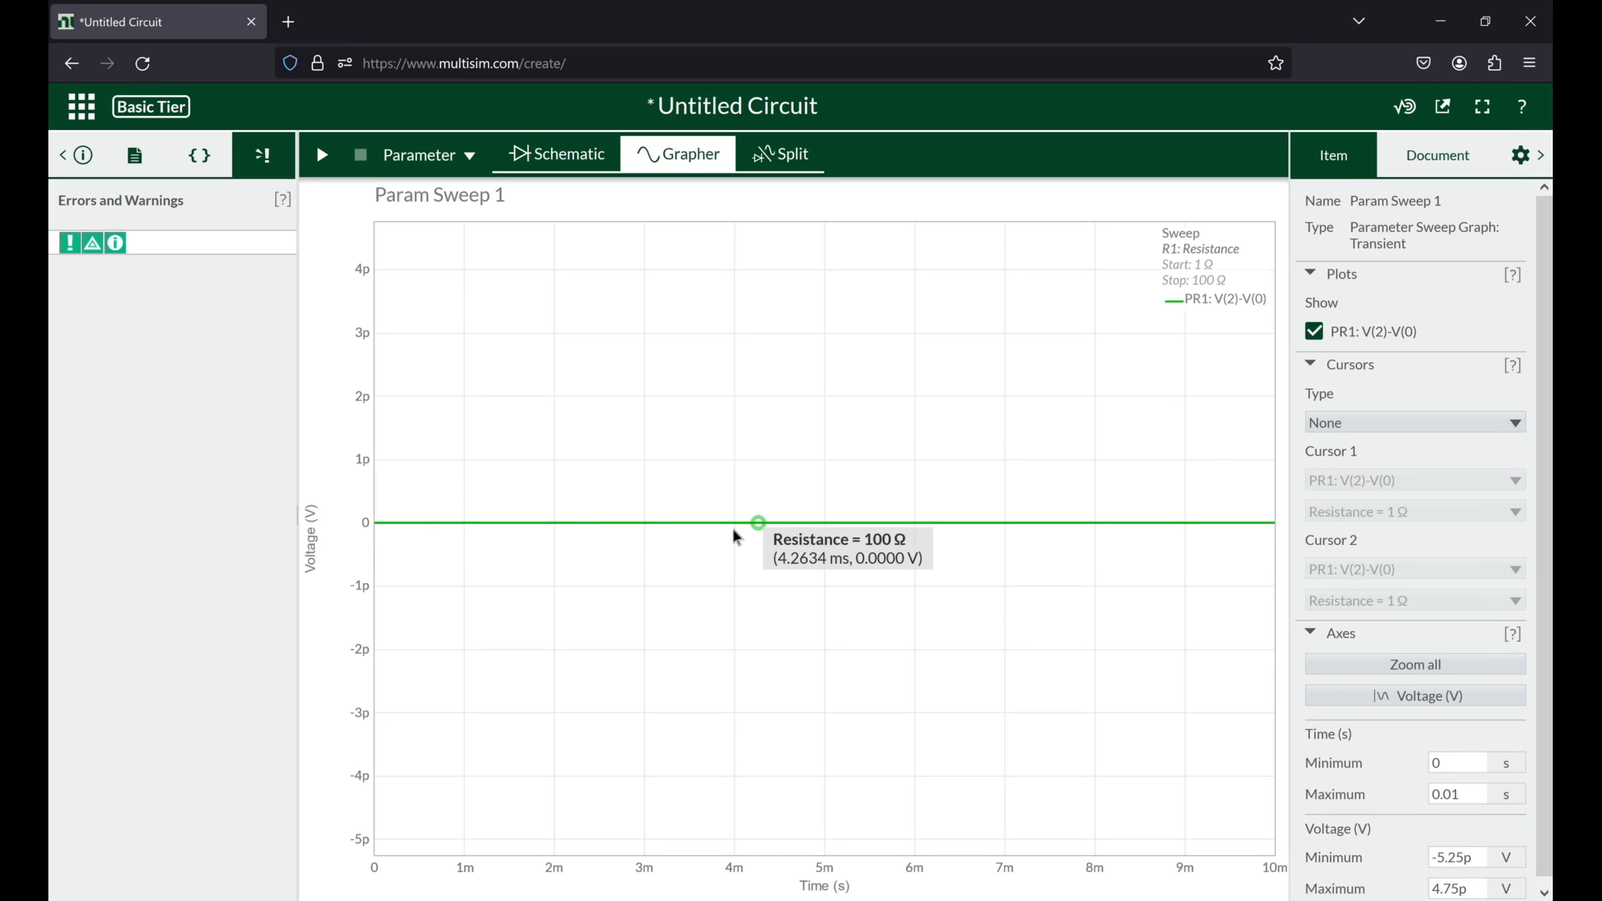
Step: Return to the schematic, set the V2 source's frequency to 1.00 kHz, and run the parameter sweep
click(583, 166)
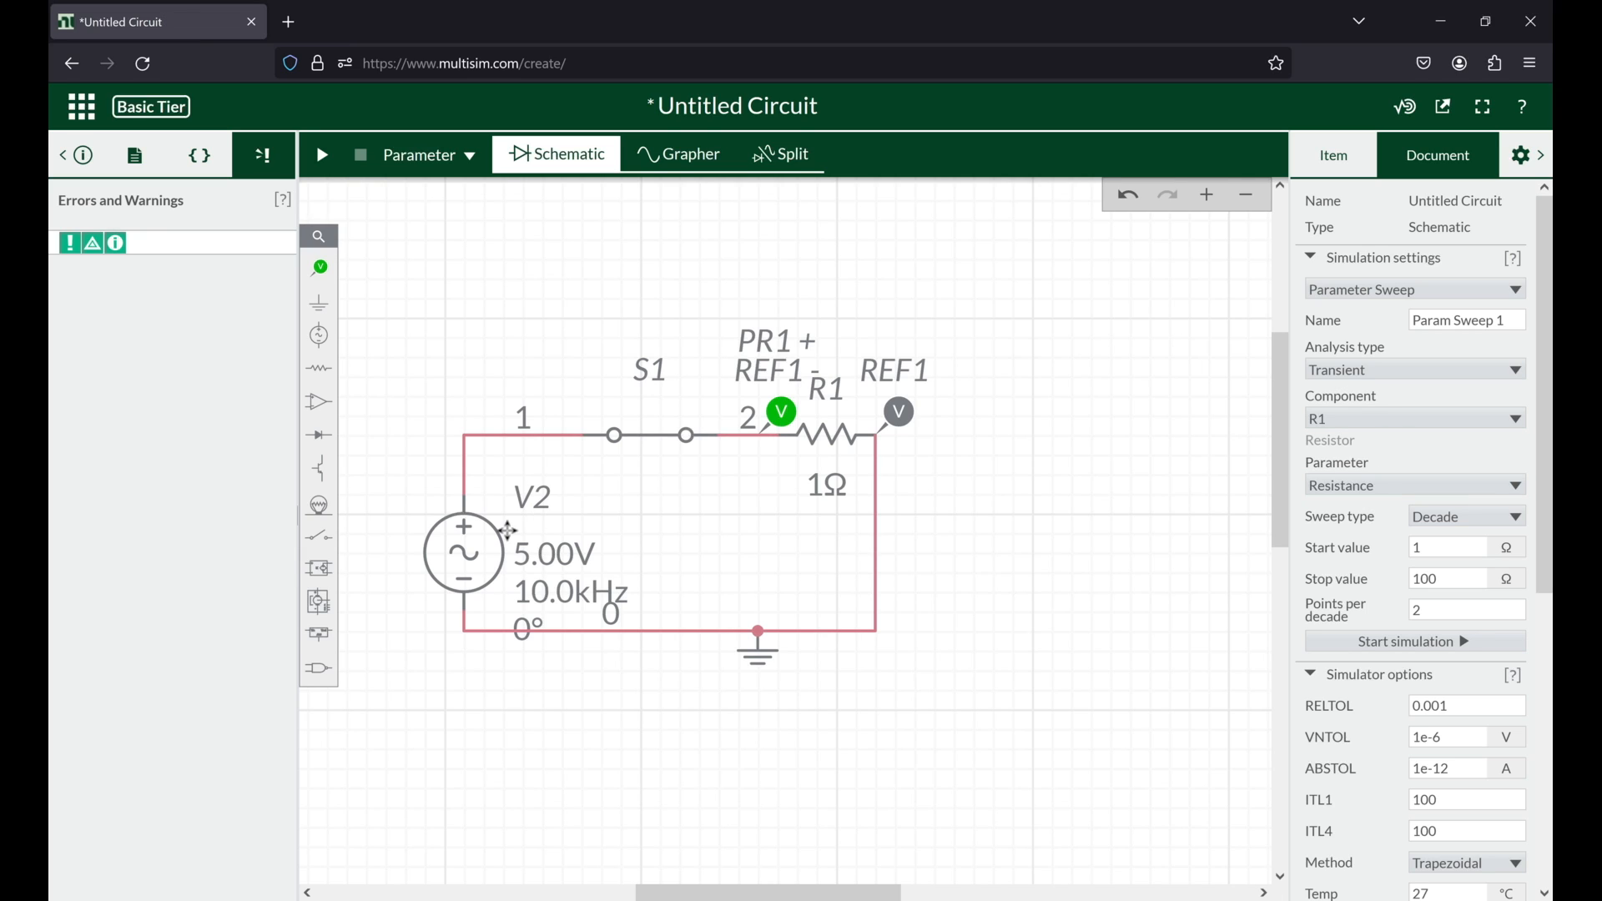
click(571, 593)
click(405, 734)
mouse_move(662, 482)
mouse_down()
mouse_move(648, 505)
mouse_move(661, 509)
mouse_move(640, 490)
mouse_up()
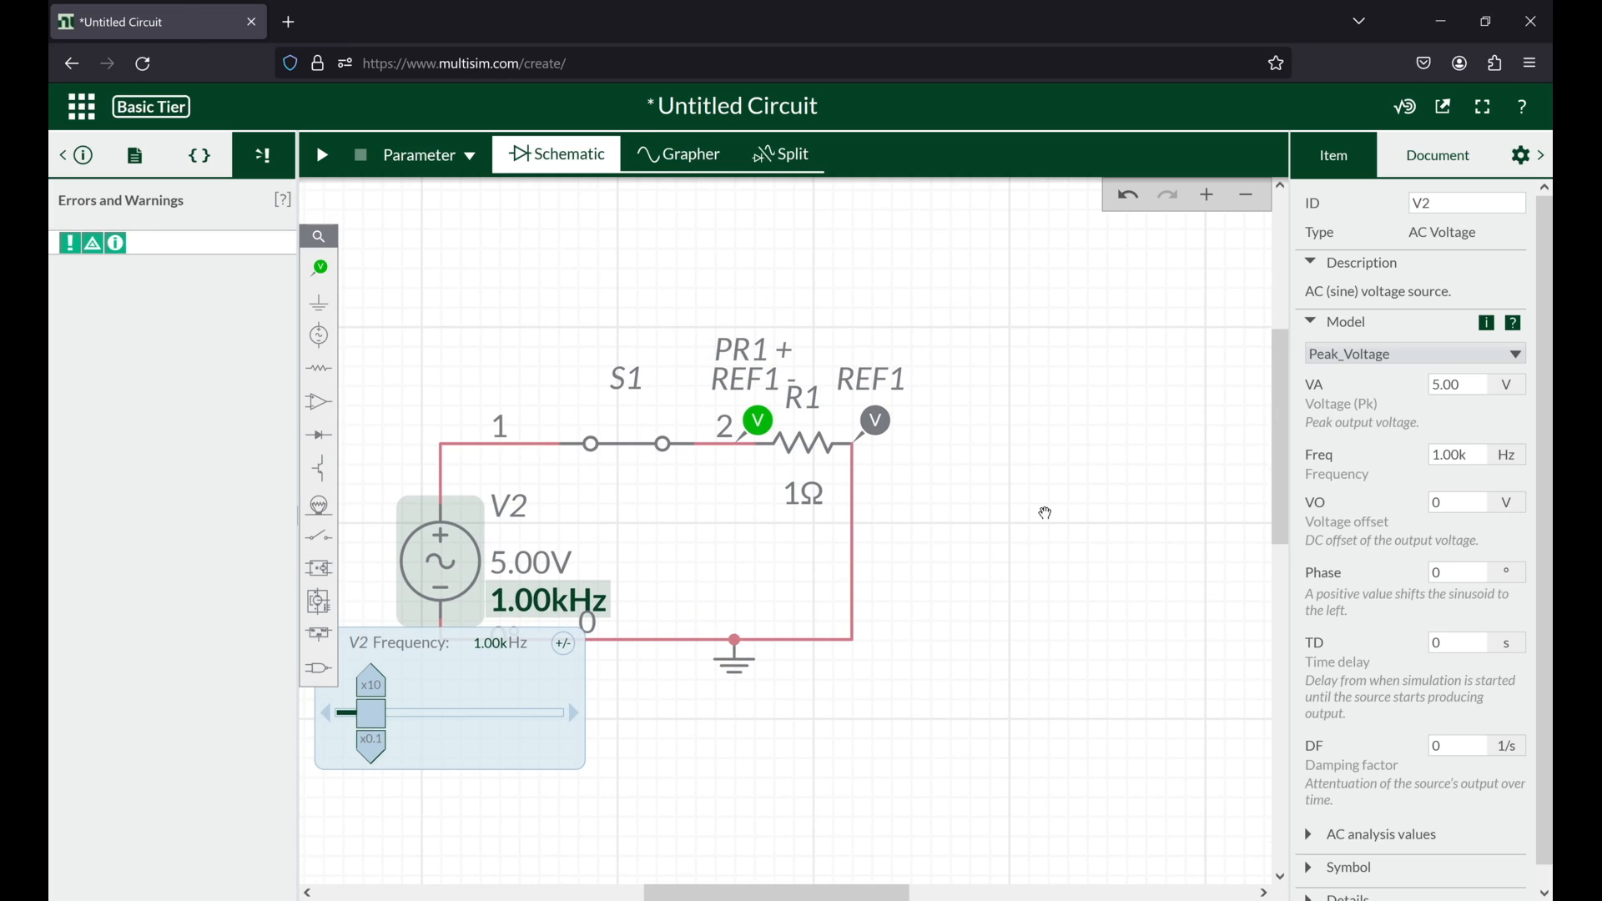
drag(1046, 506, 1230, 487)
click(323, 154)
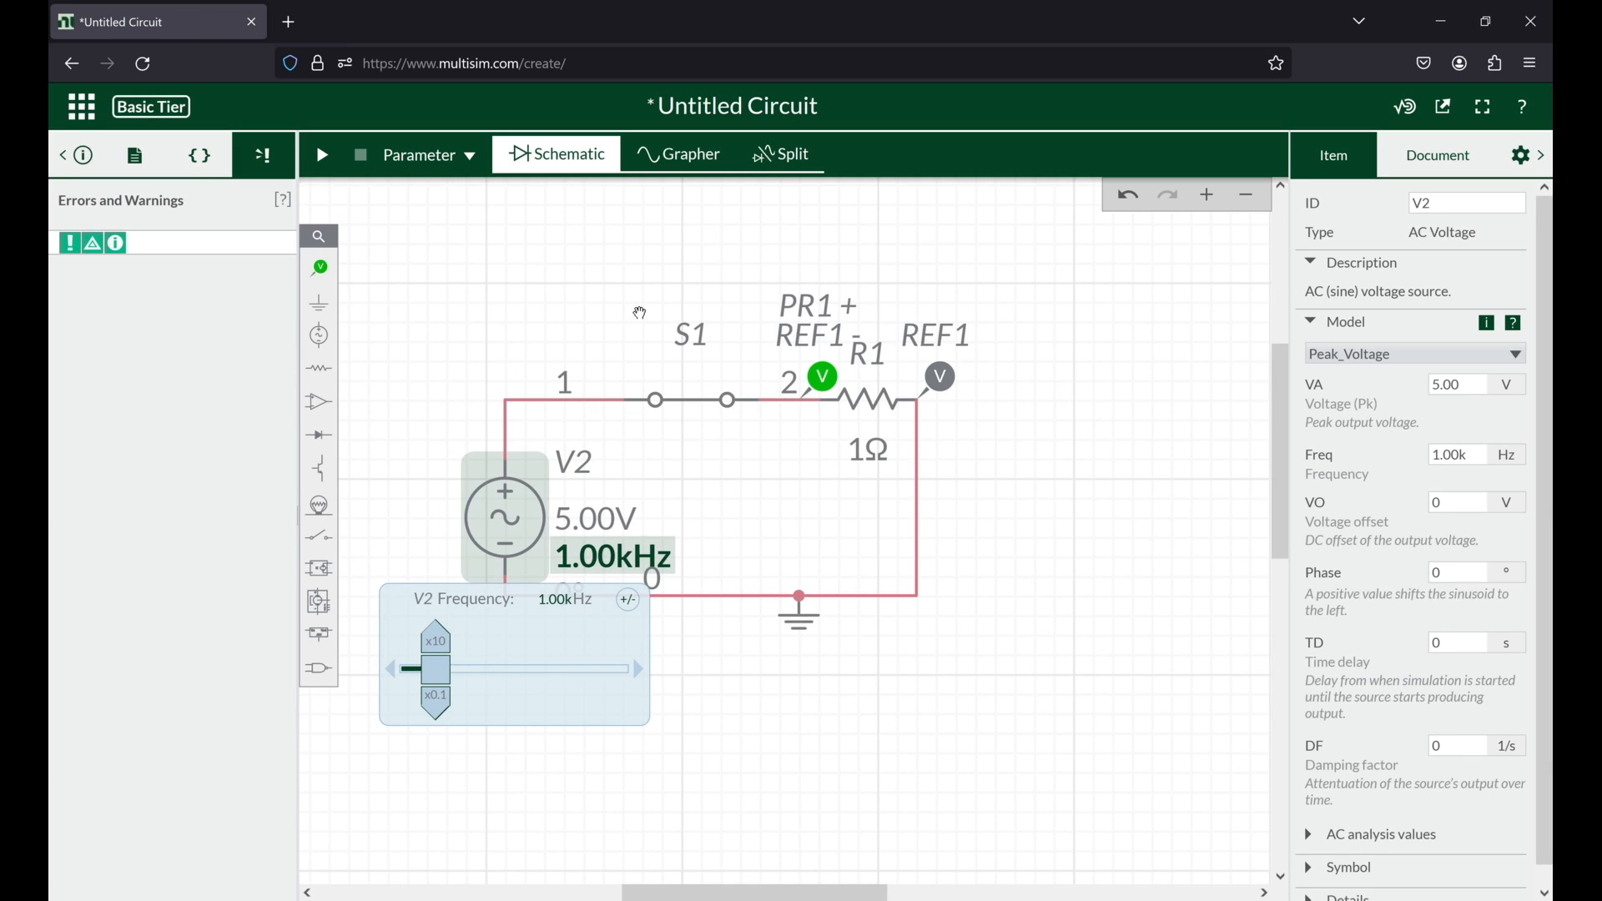
click(639, 312)
Step: Place a 2-input AND gate in the empty area beside the resistor circuit
click(316, 666)
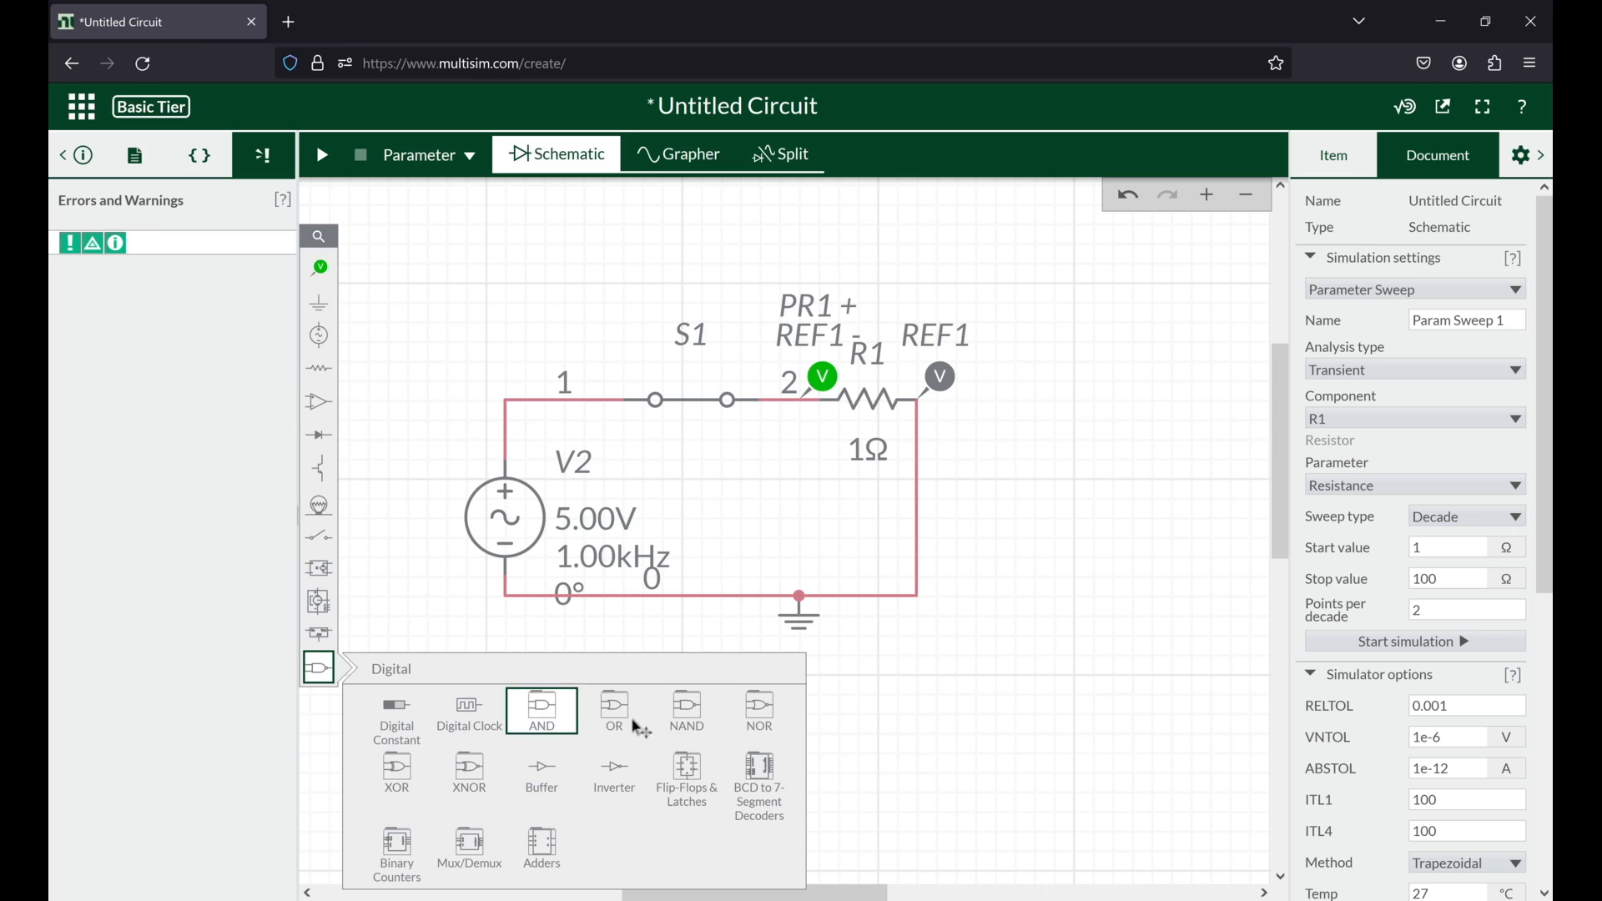
drag(875, 475, 887, 476)
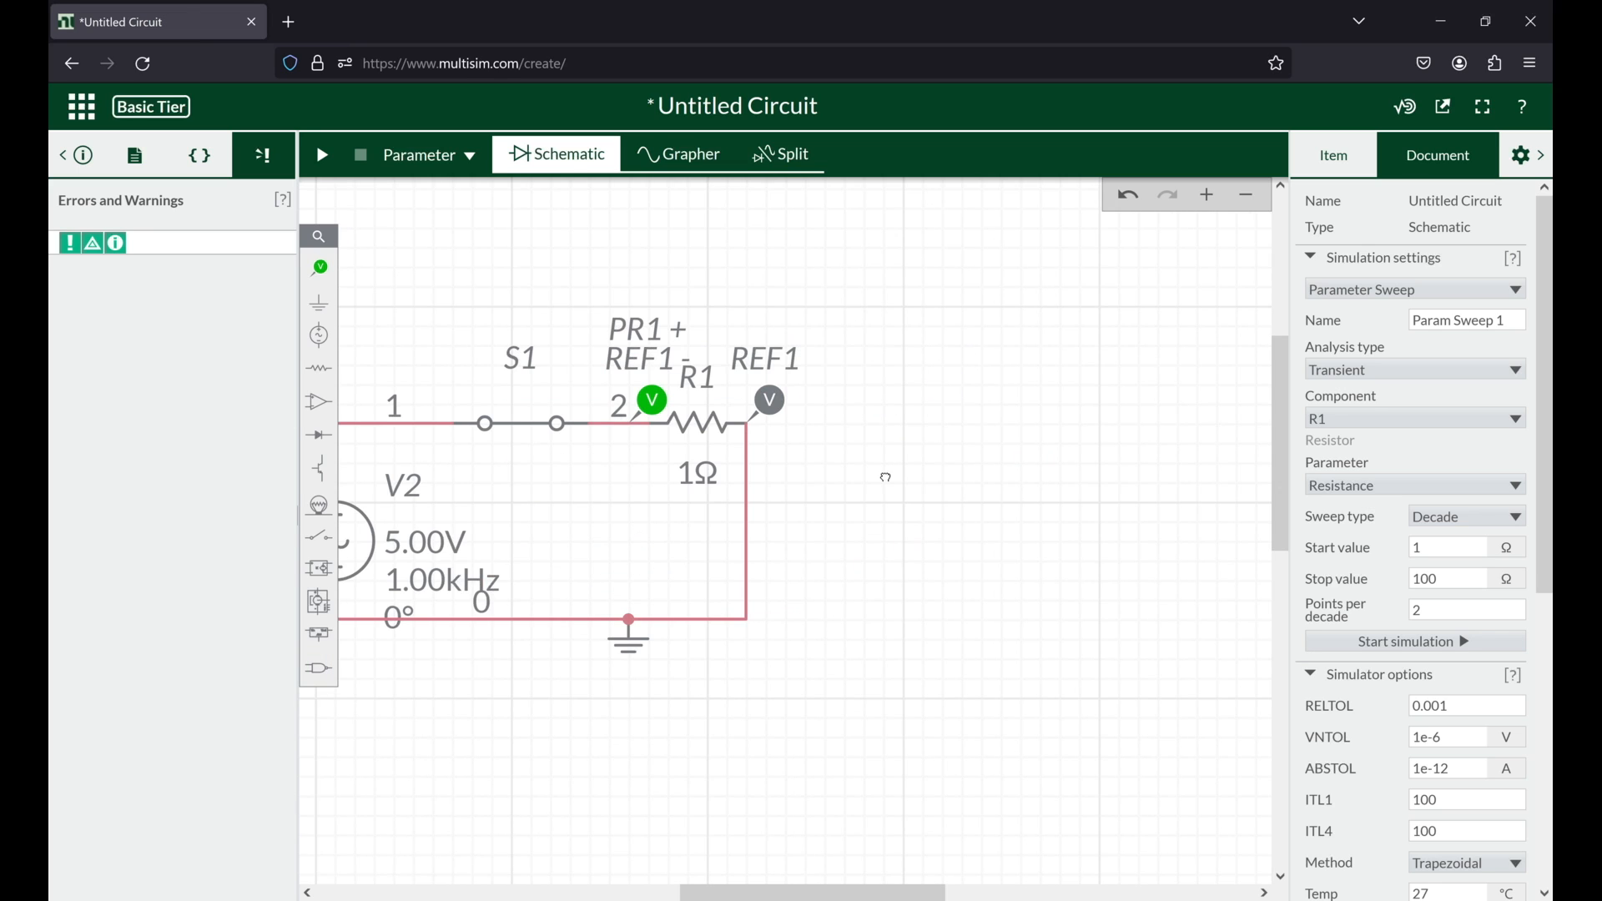
mouse_move(326, 670)
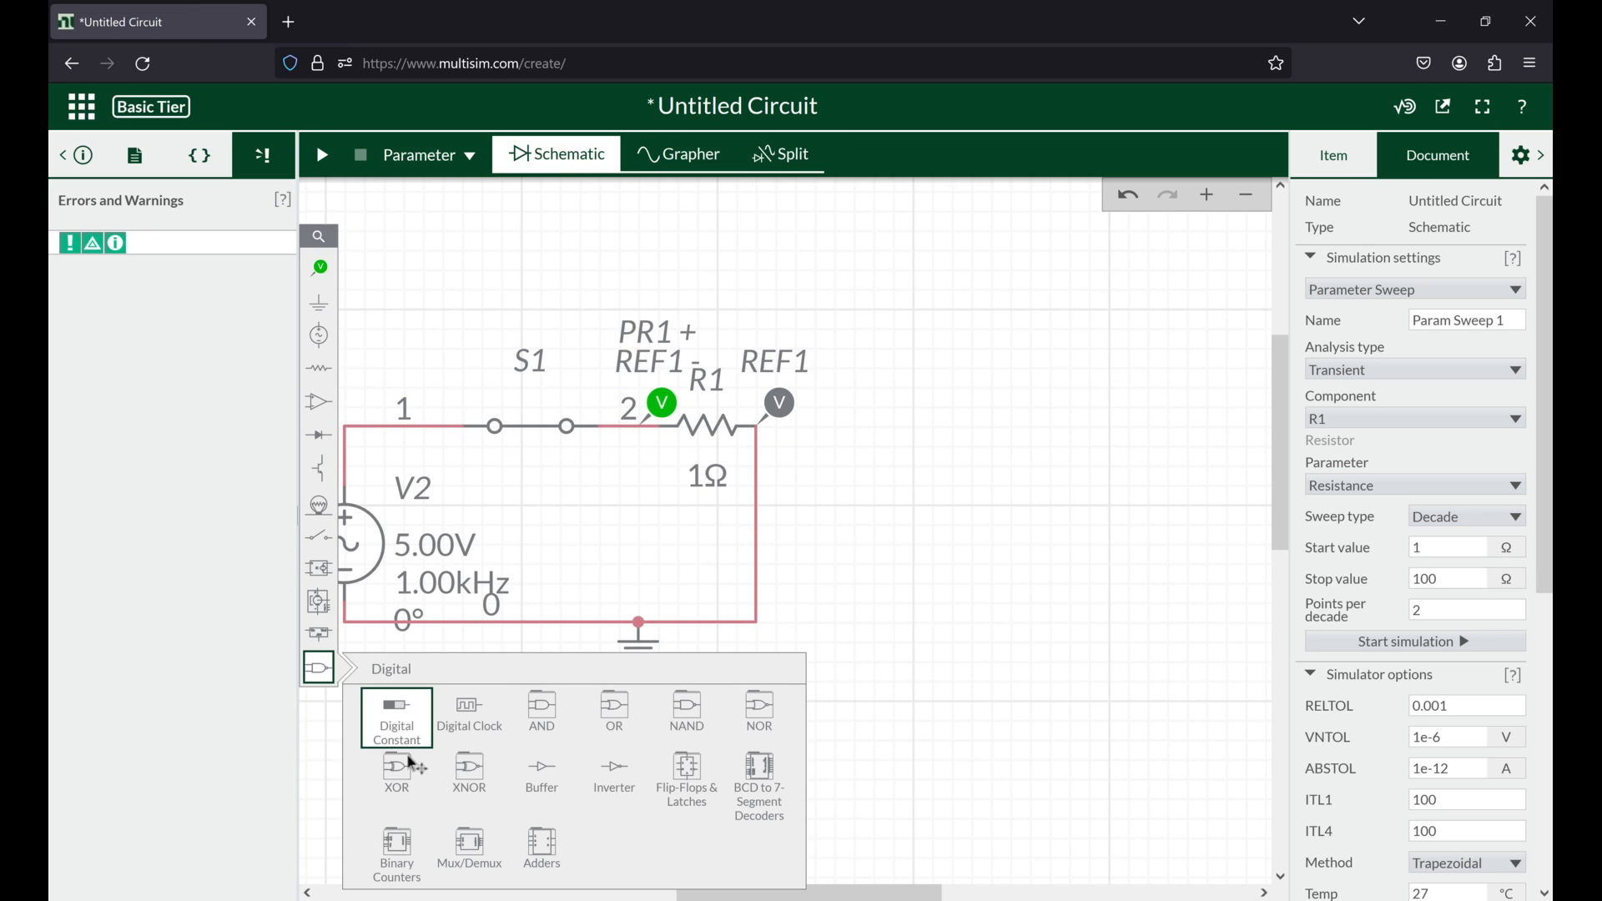
click(538, 707)
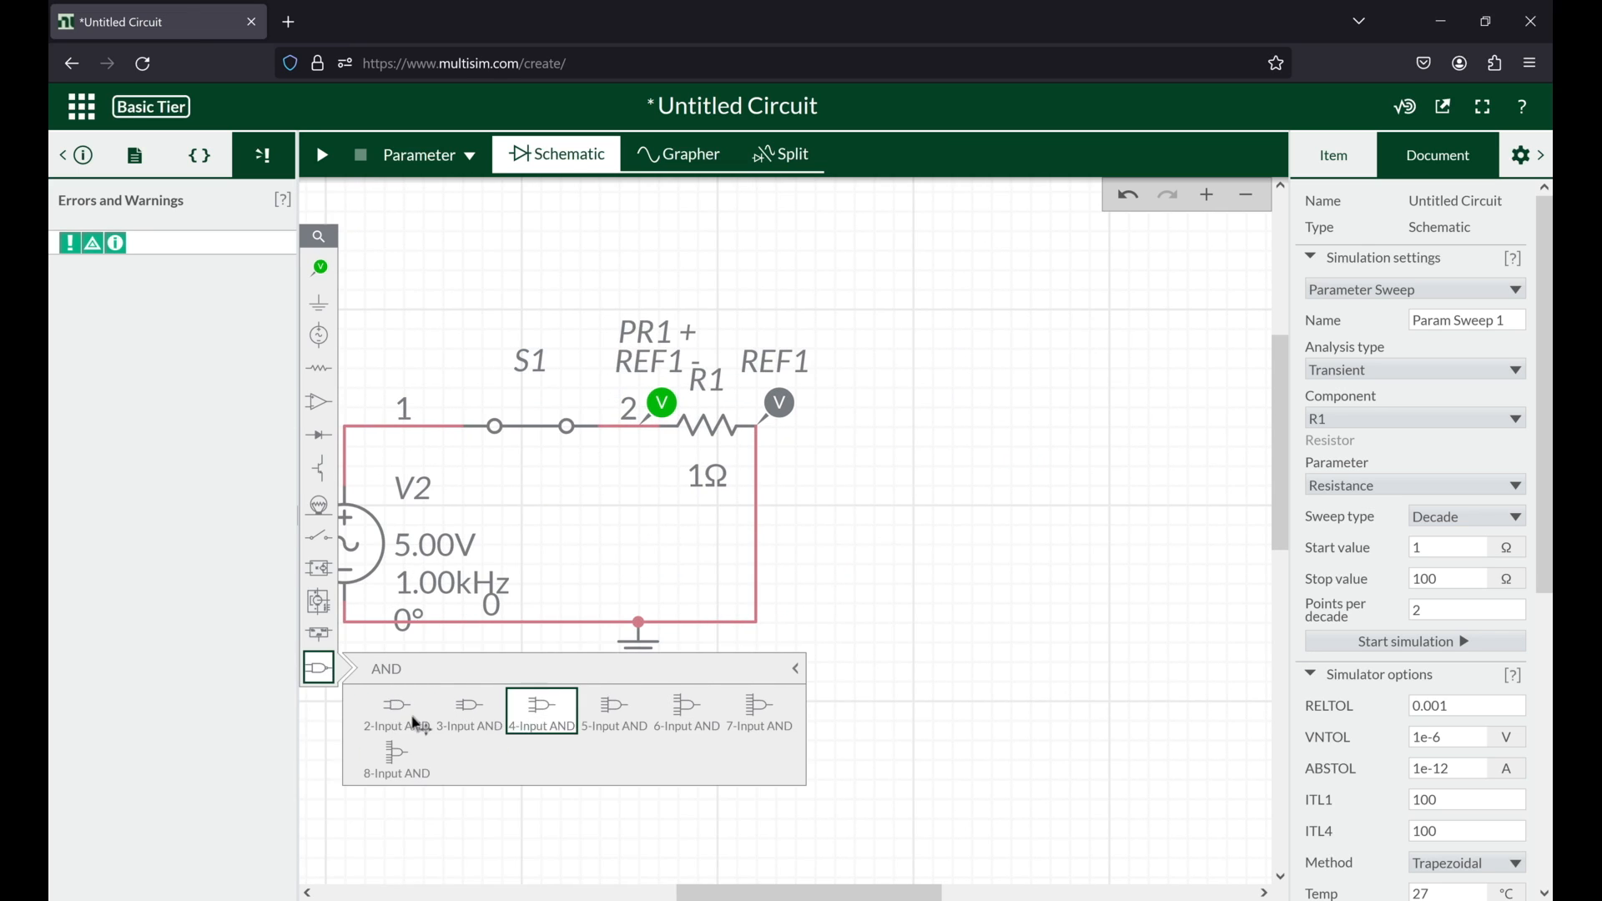
click(1063, 397)
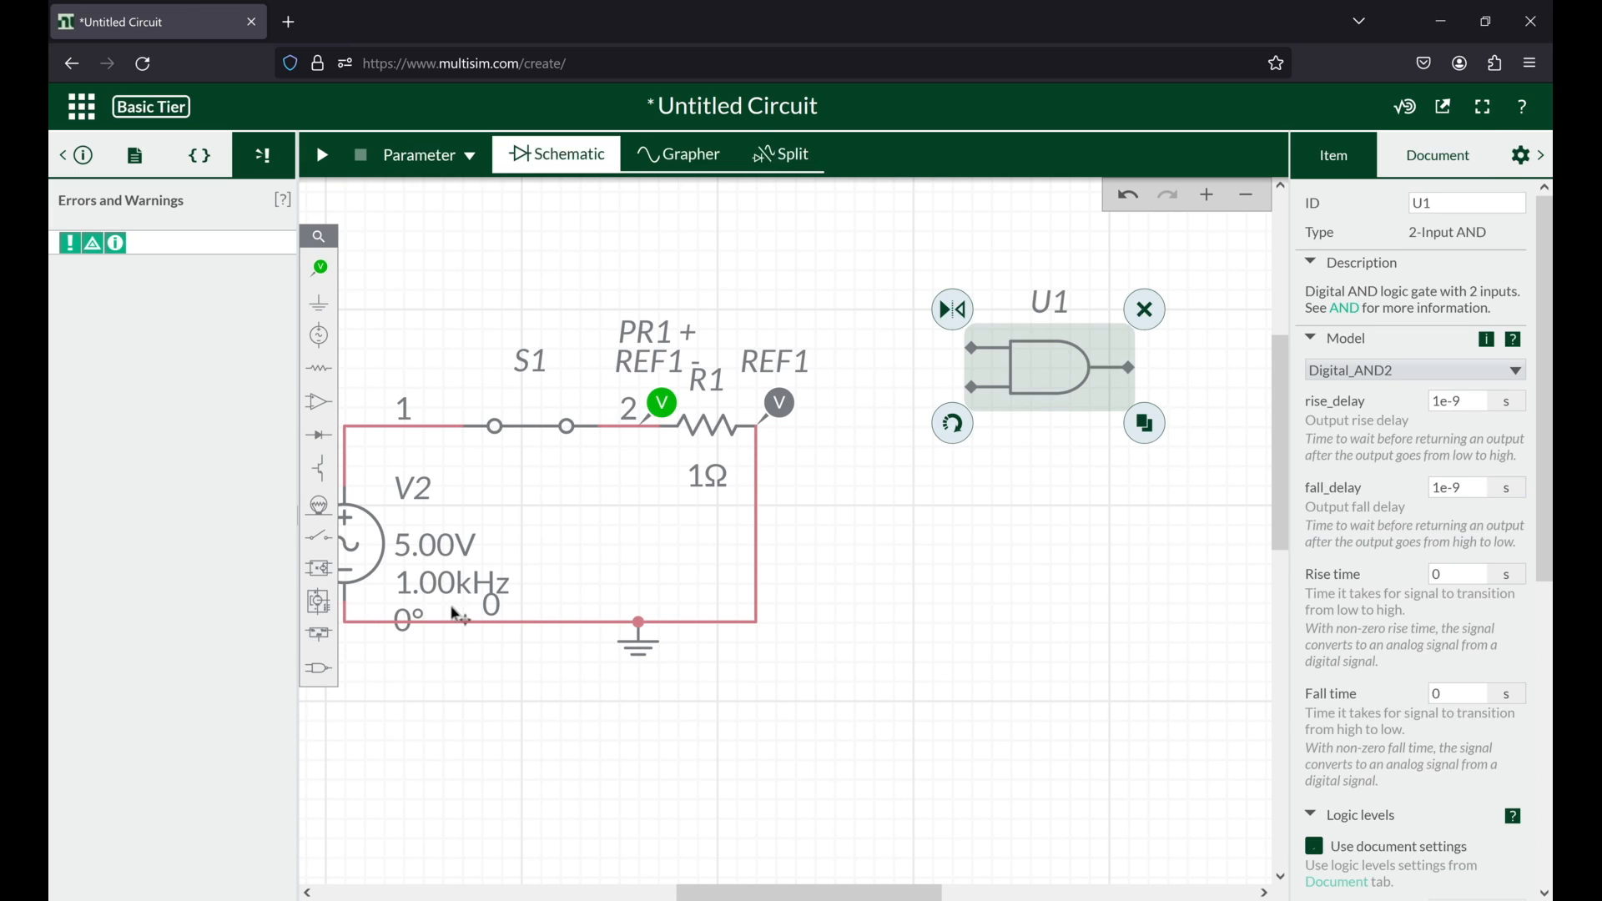
Step: Connect a digital constant to each input of the AND gate, one offset above the gate and one below
mouse_move(319, 667)
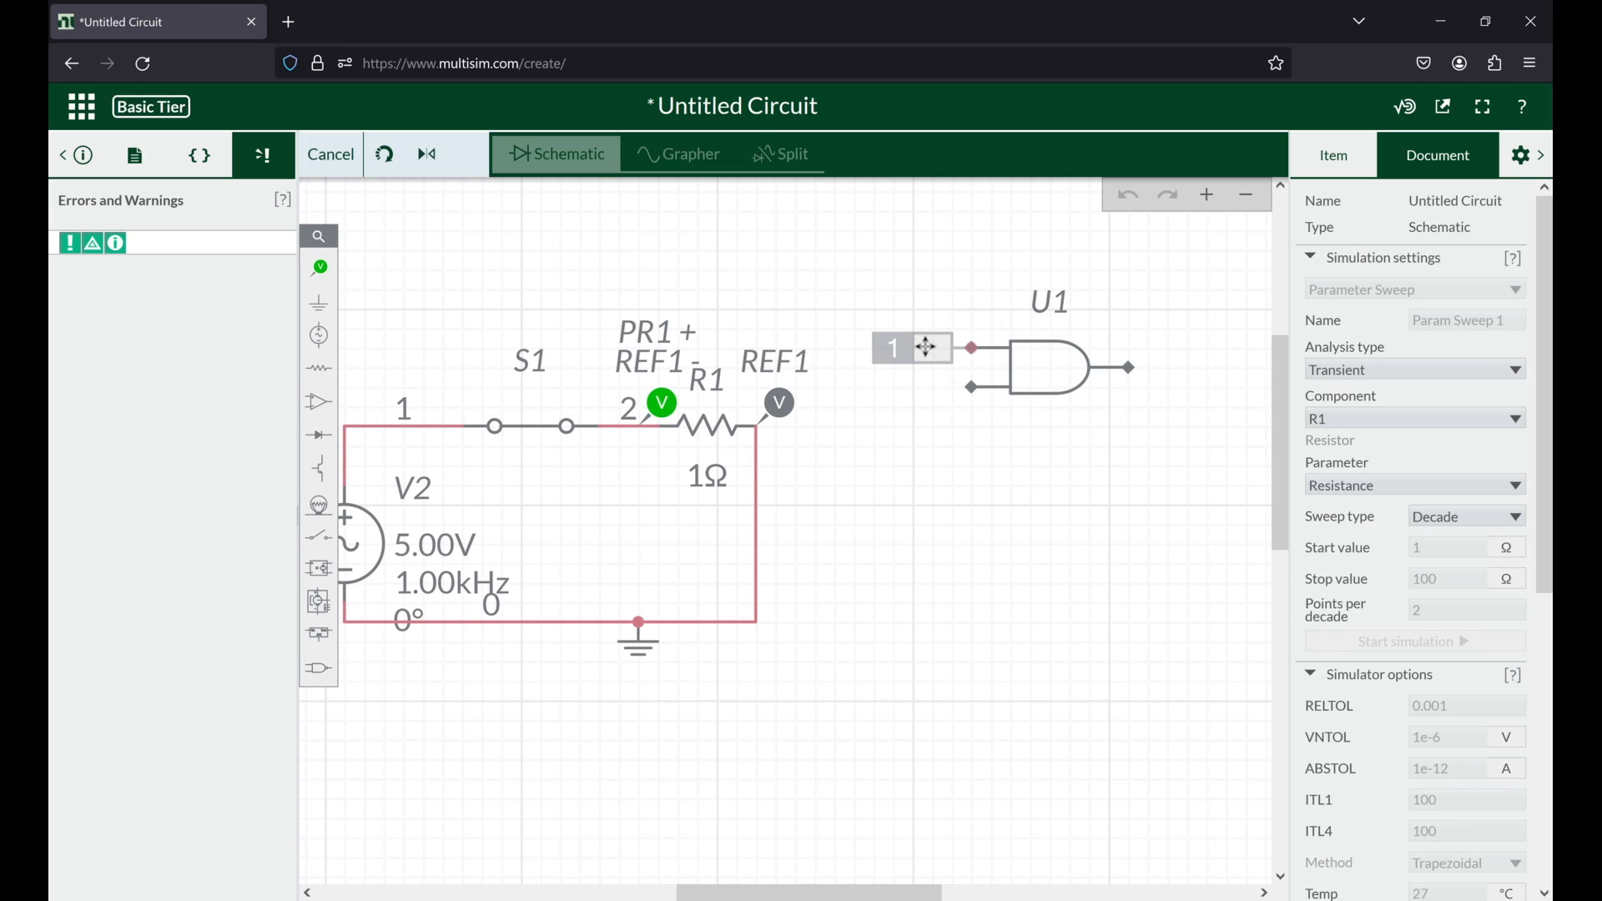
click(933, 348)
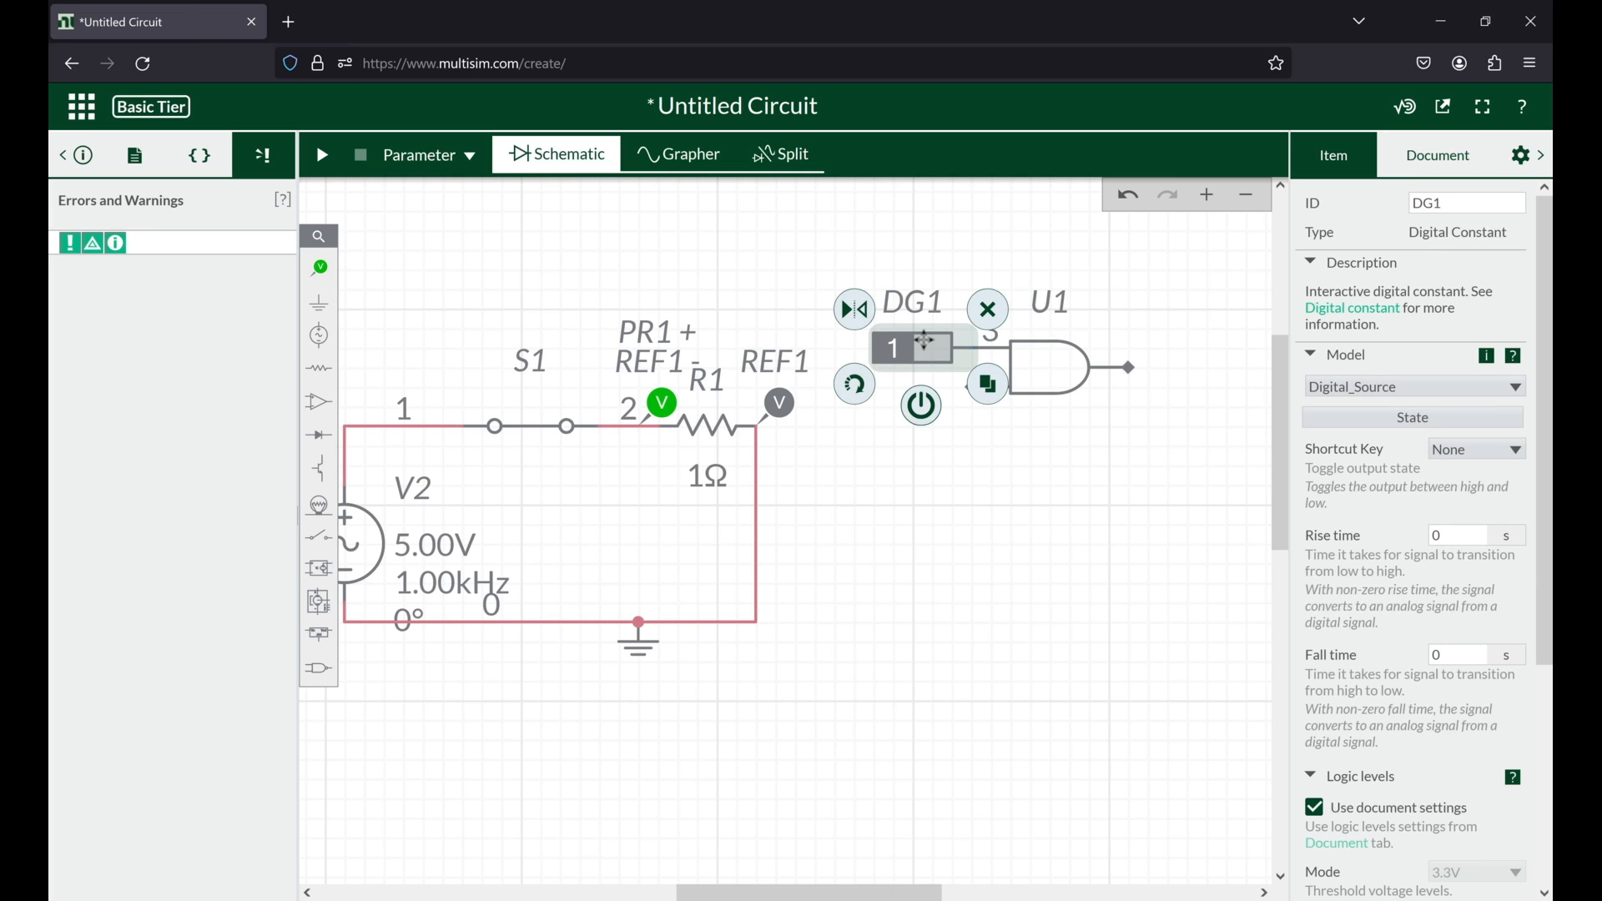
drag(923, 239, 925, 235)
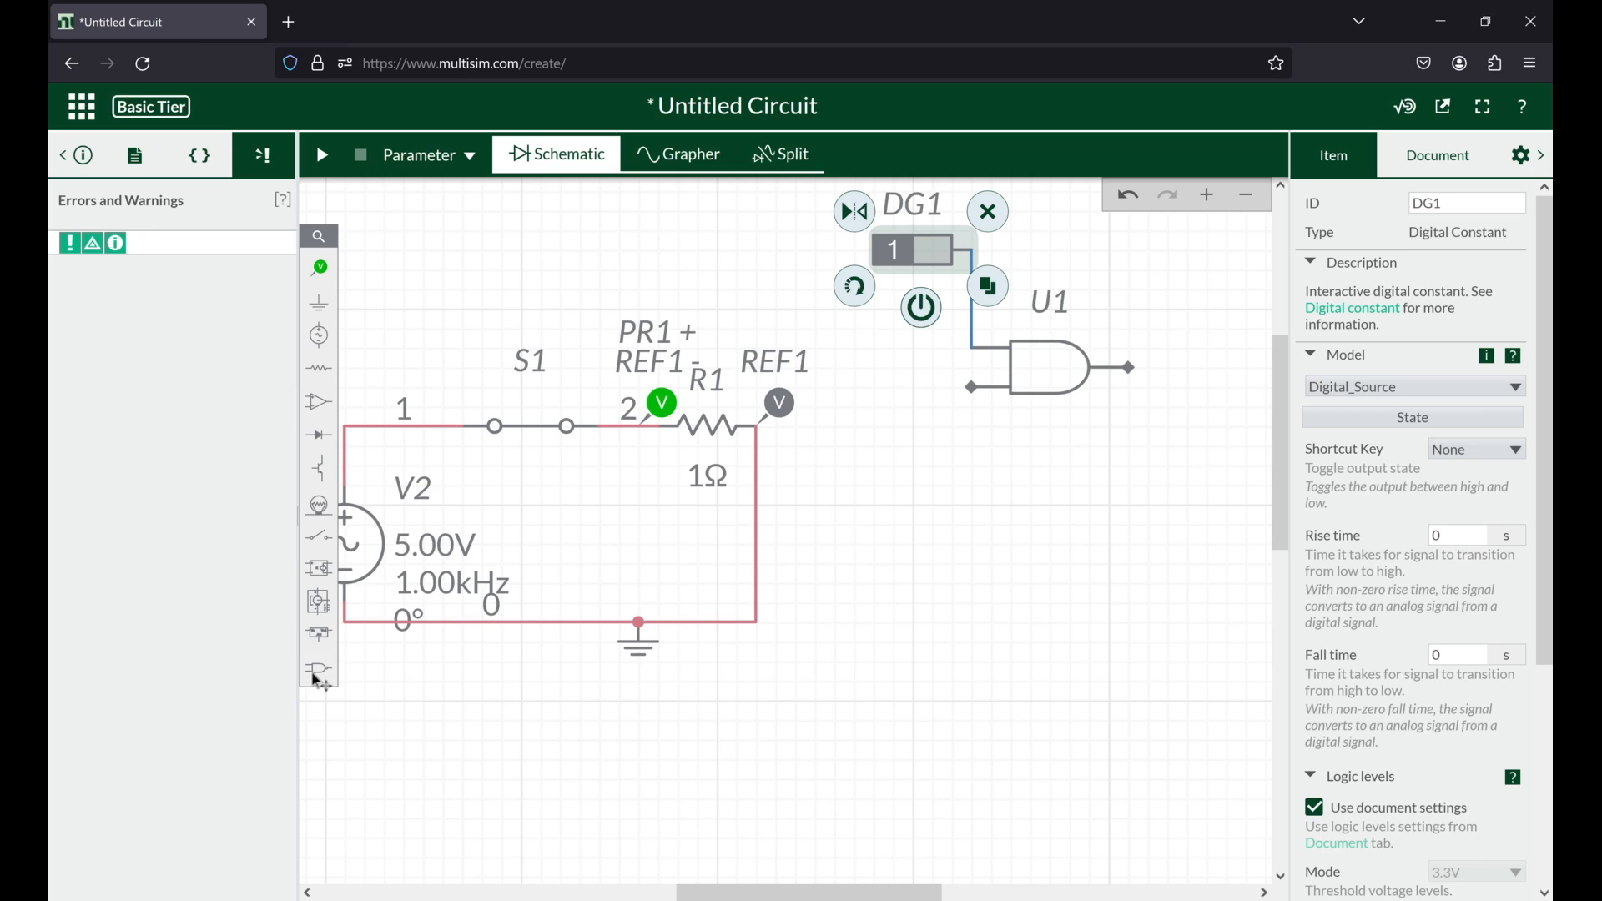
click(318, 668)
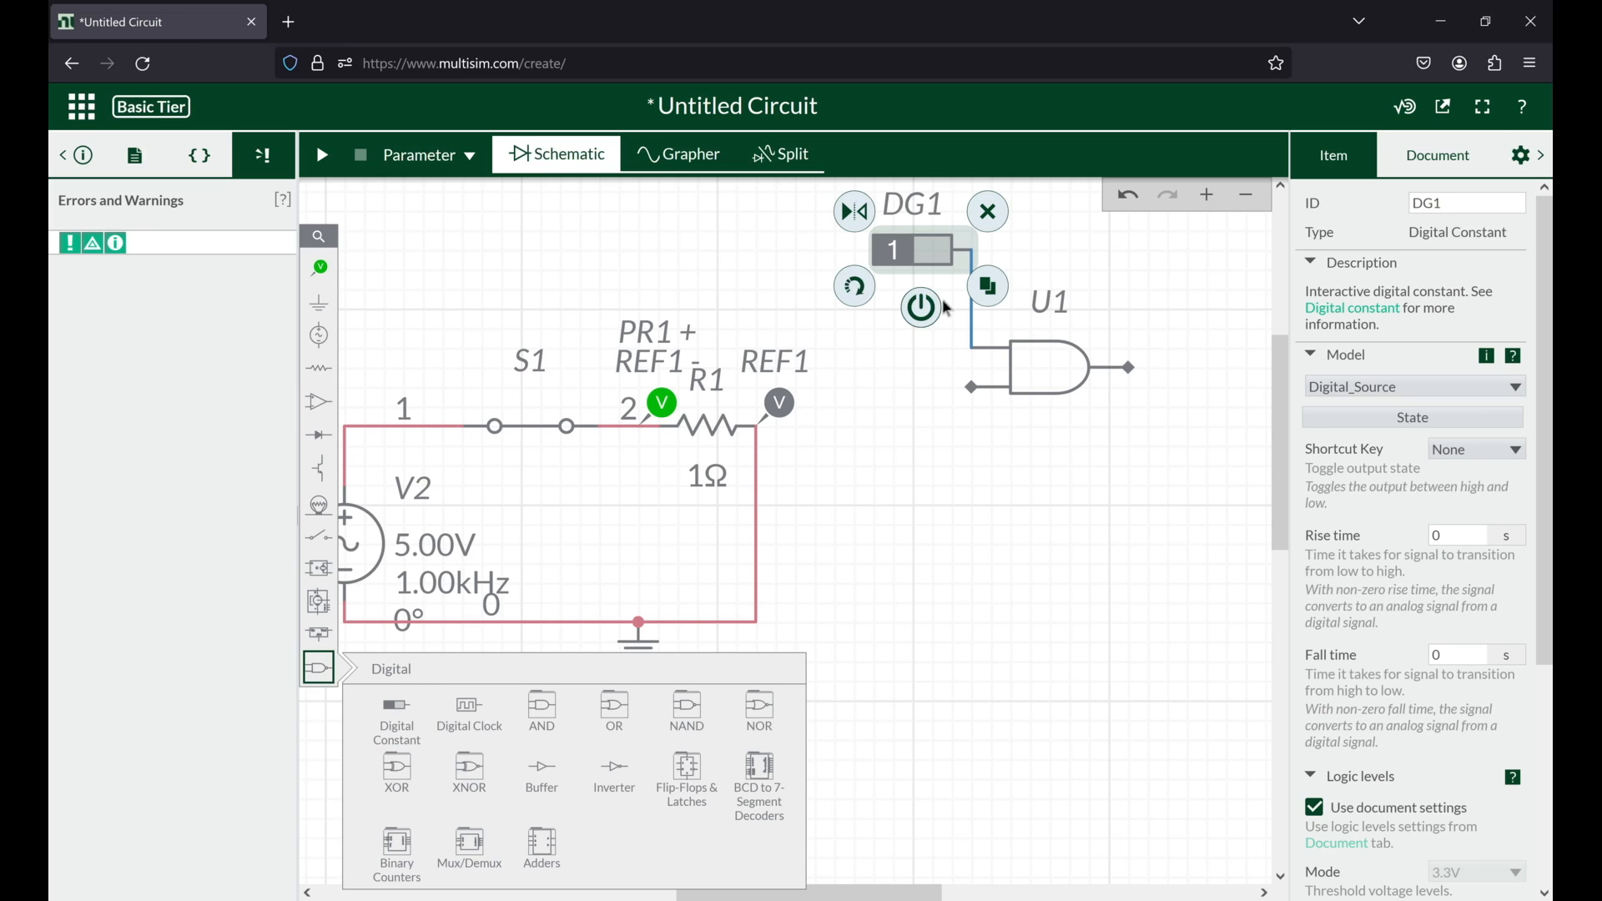
click(908, 392)
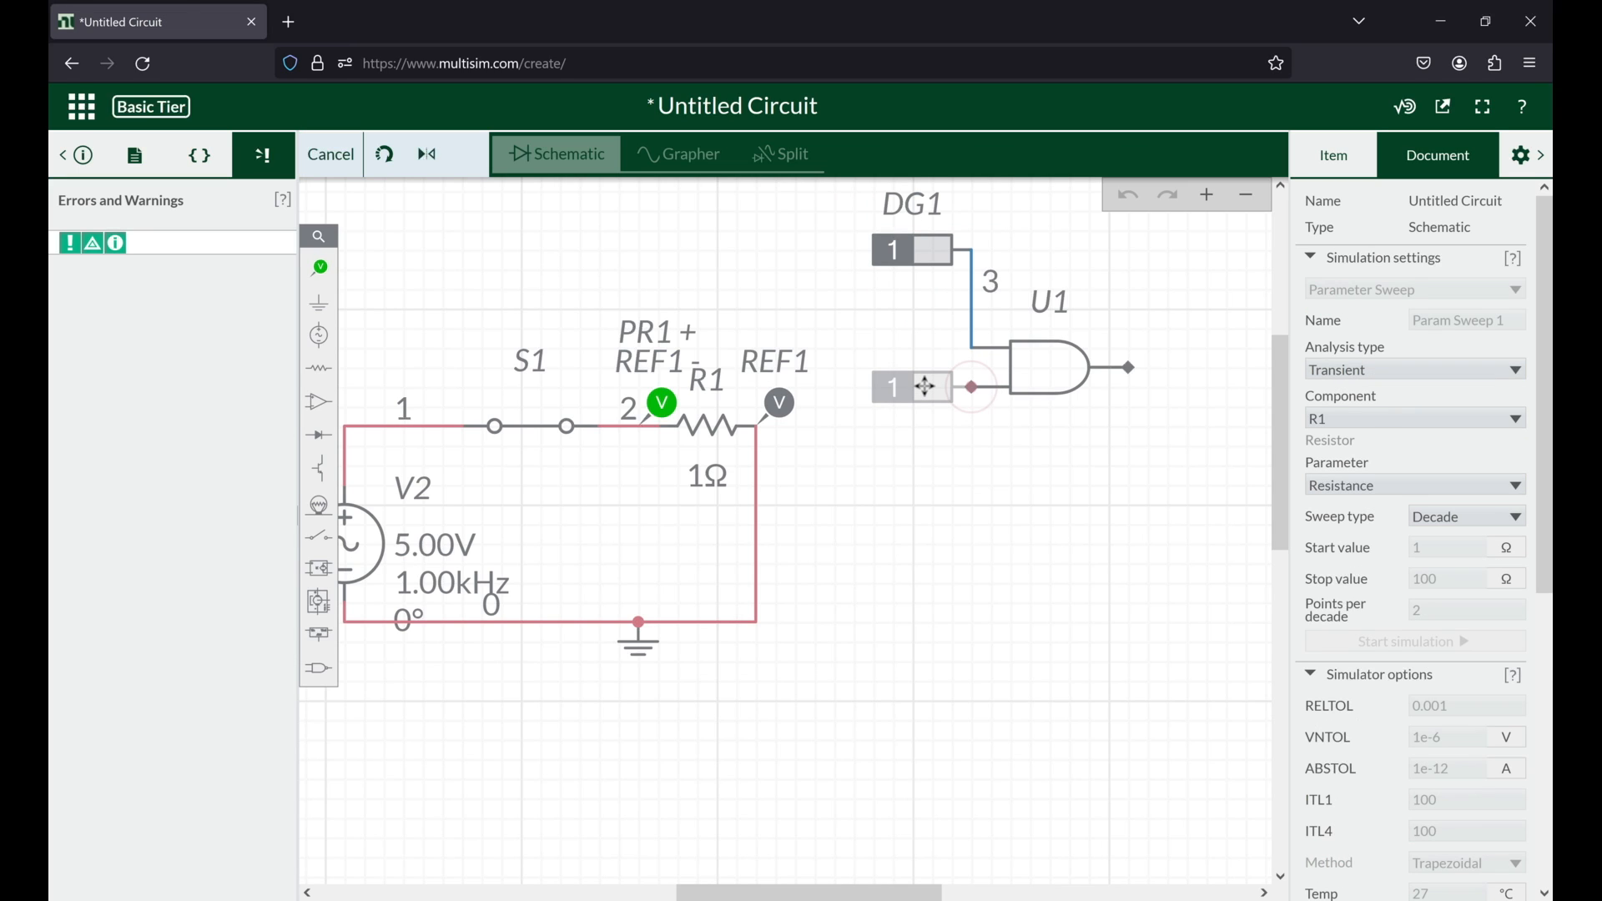
click(925, 386)
drag(926, 386, 924, 474)
Step: Connect an LED to the AND gate's output and attach a ground to the LED's lower end
click(316, 676)
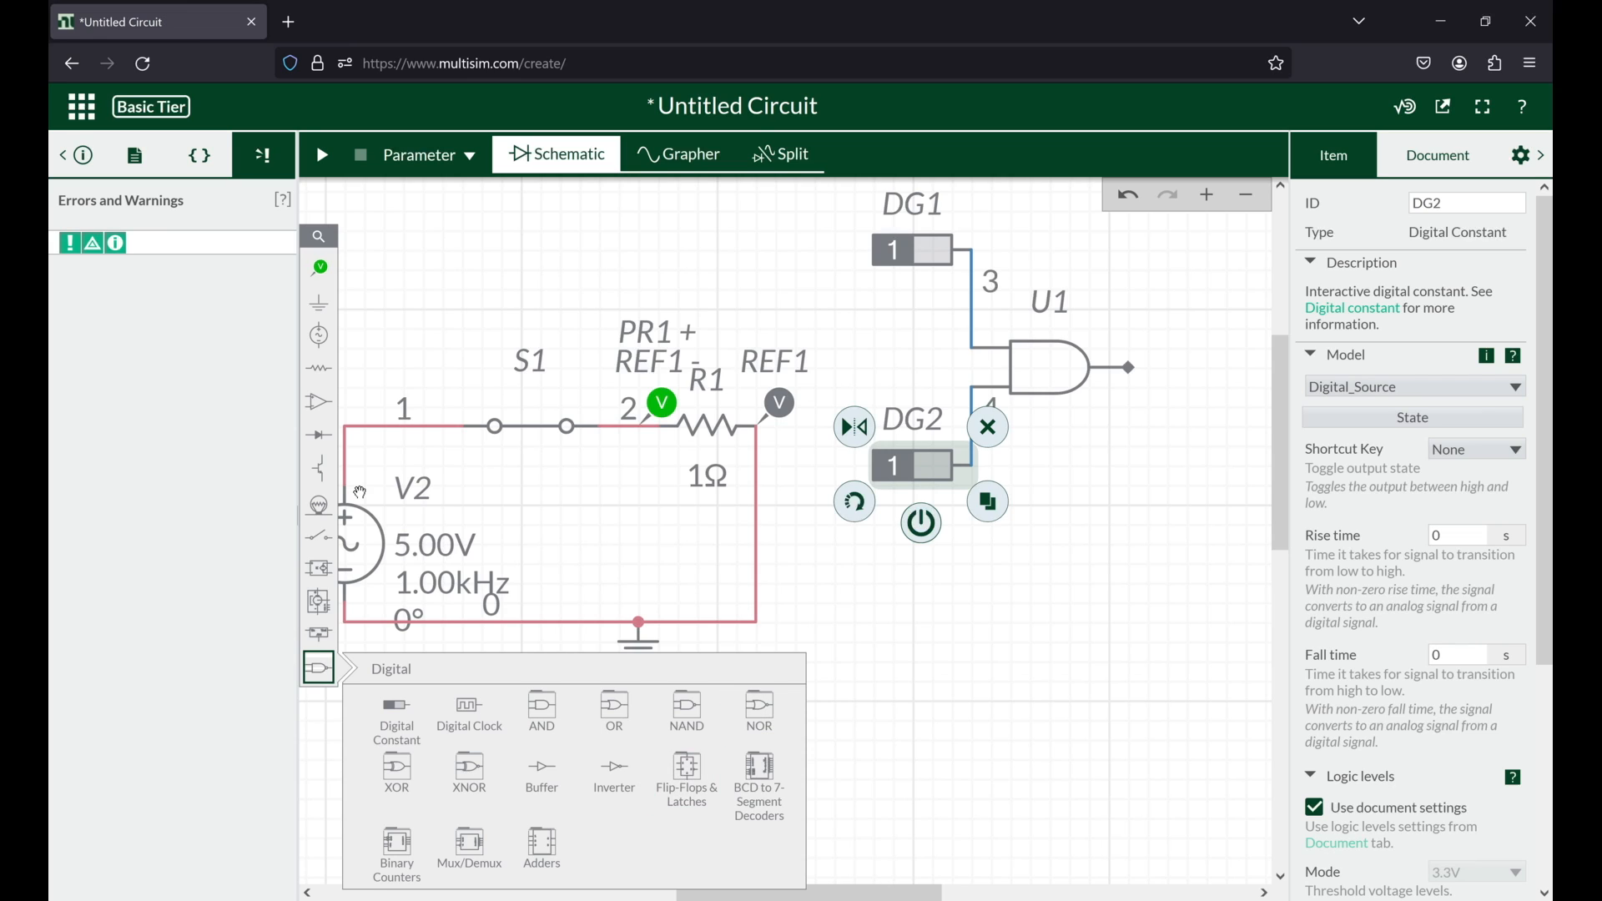
click(322, 451)
click(327, 376)
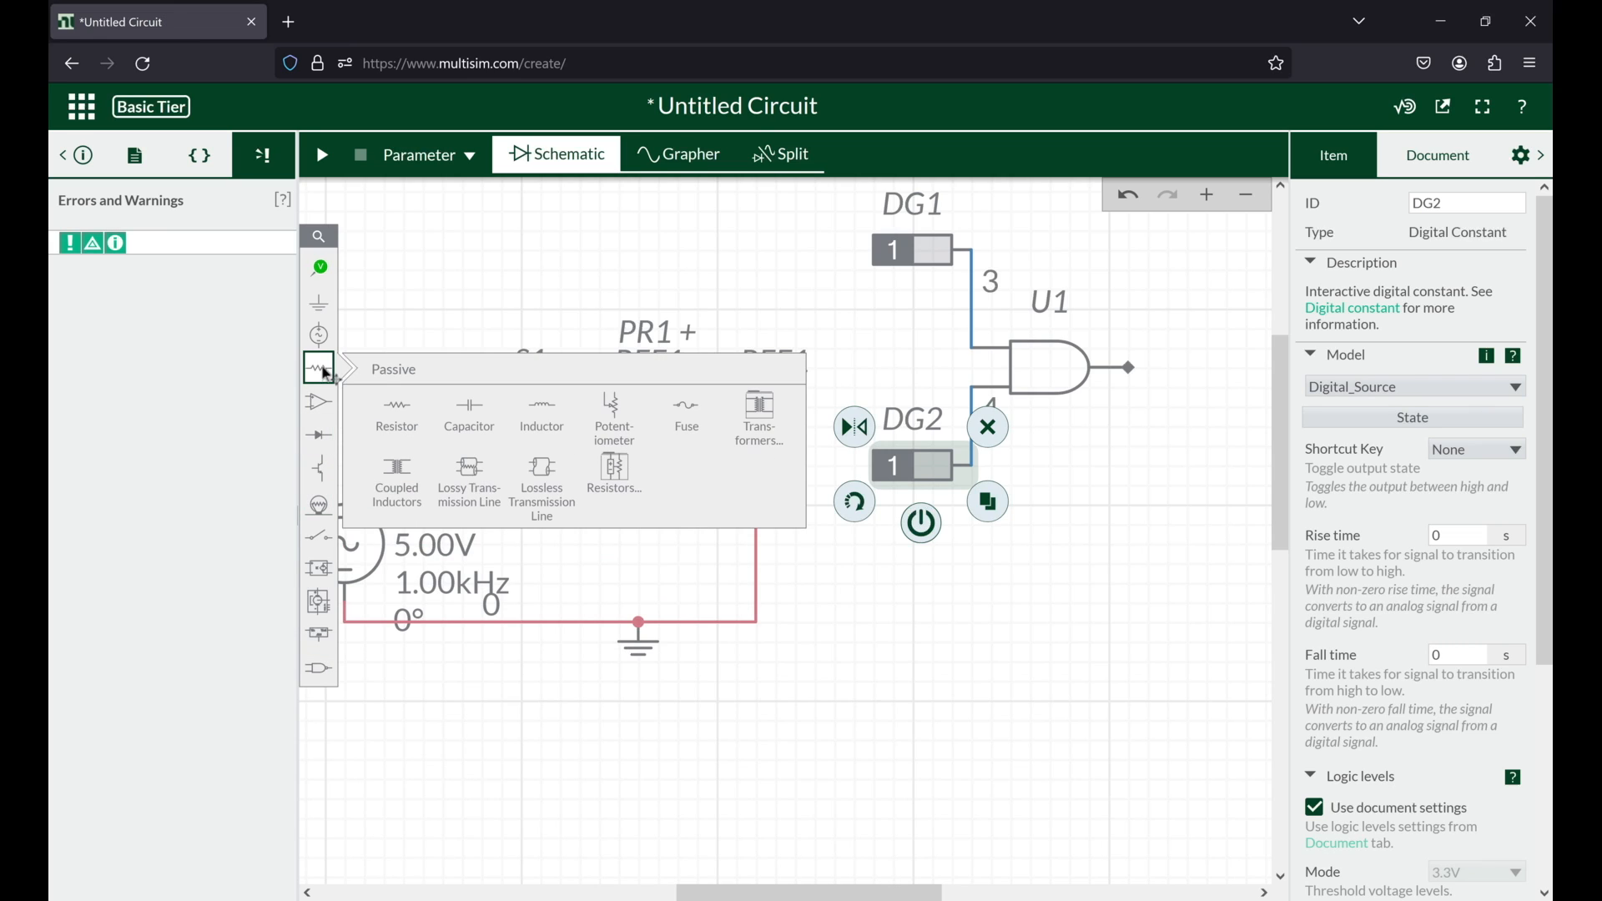
click(319, 434)
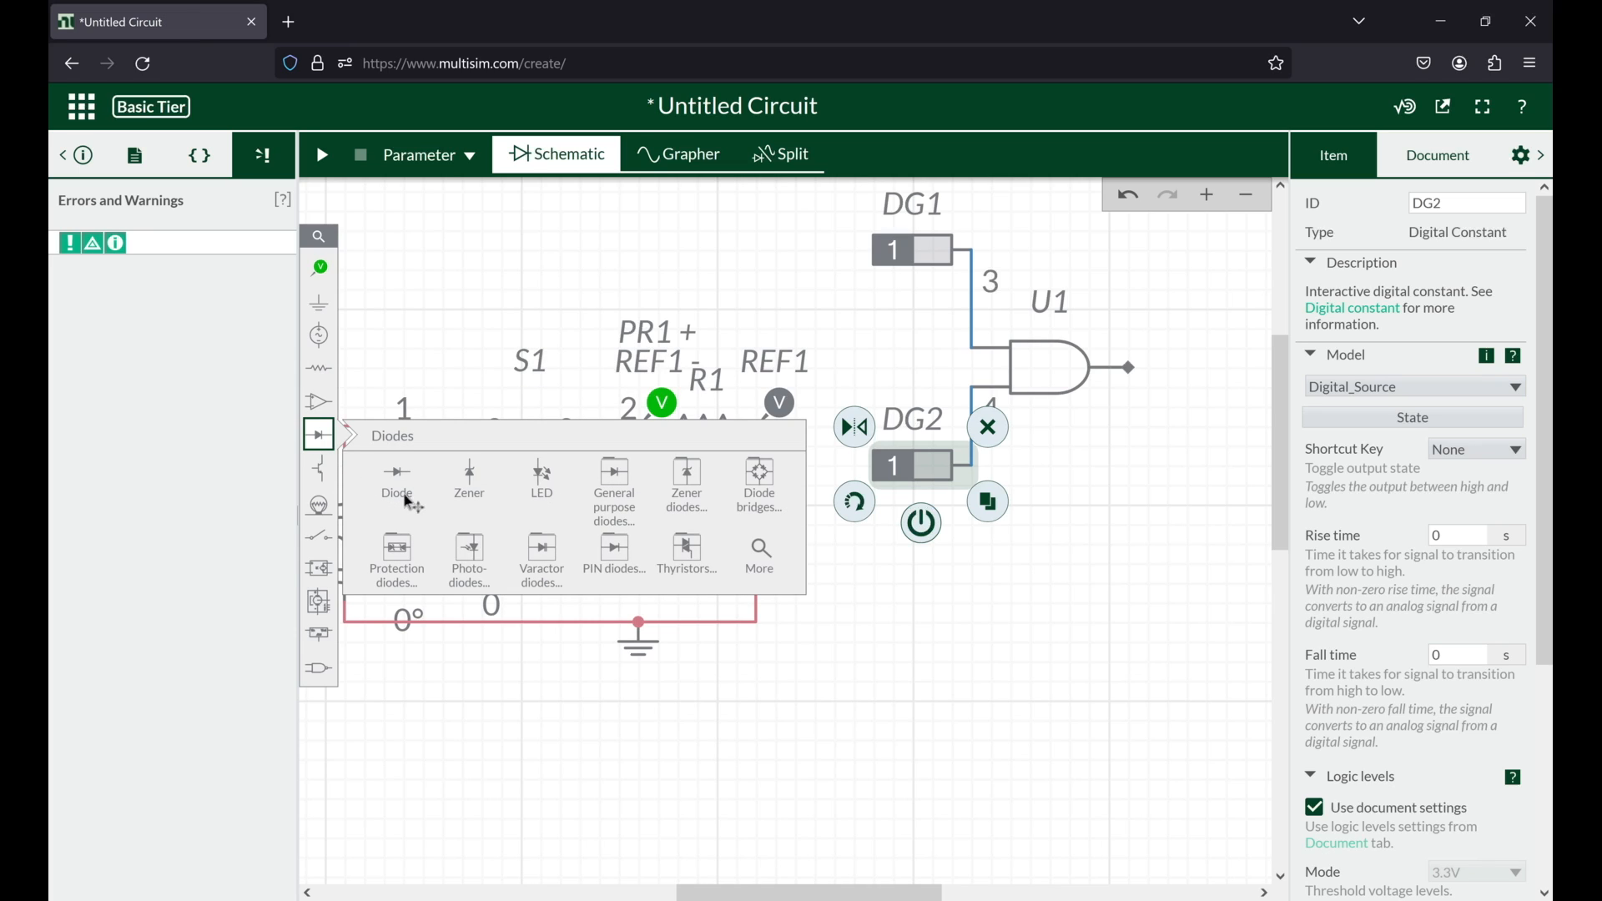
click(523, 476)
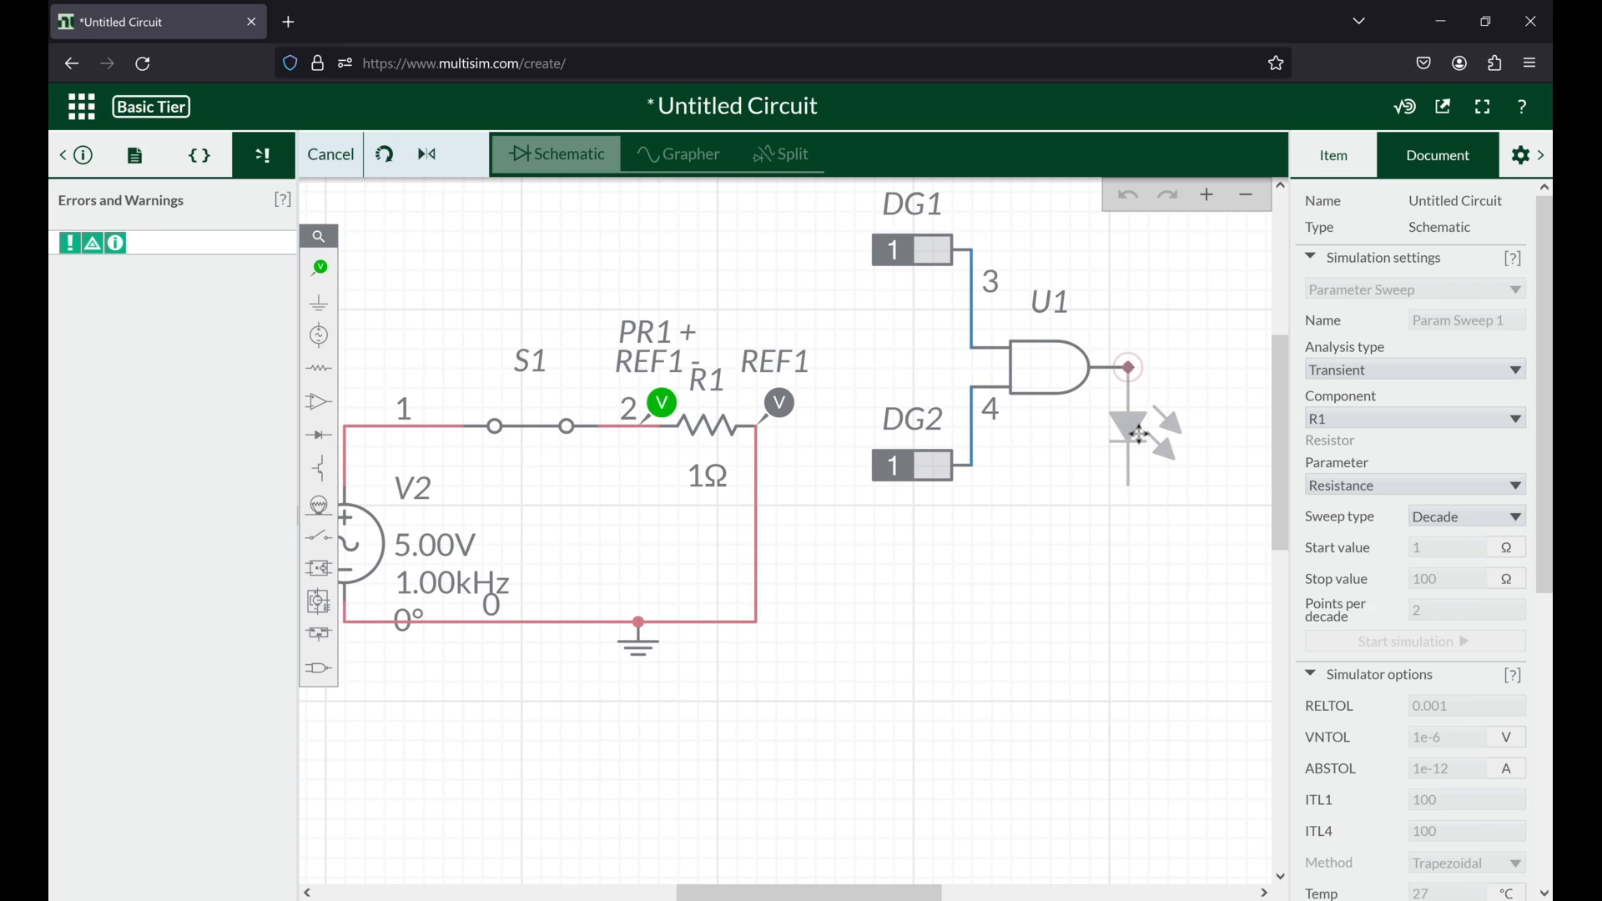
click(1140, 435)
drag(1213, 425, 1016, 455)
key(g)
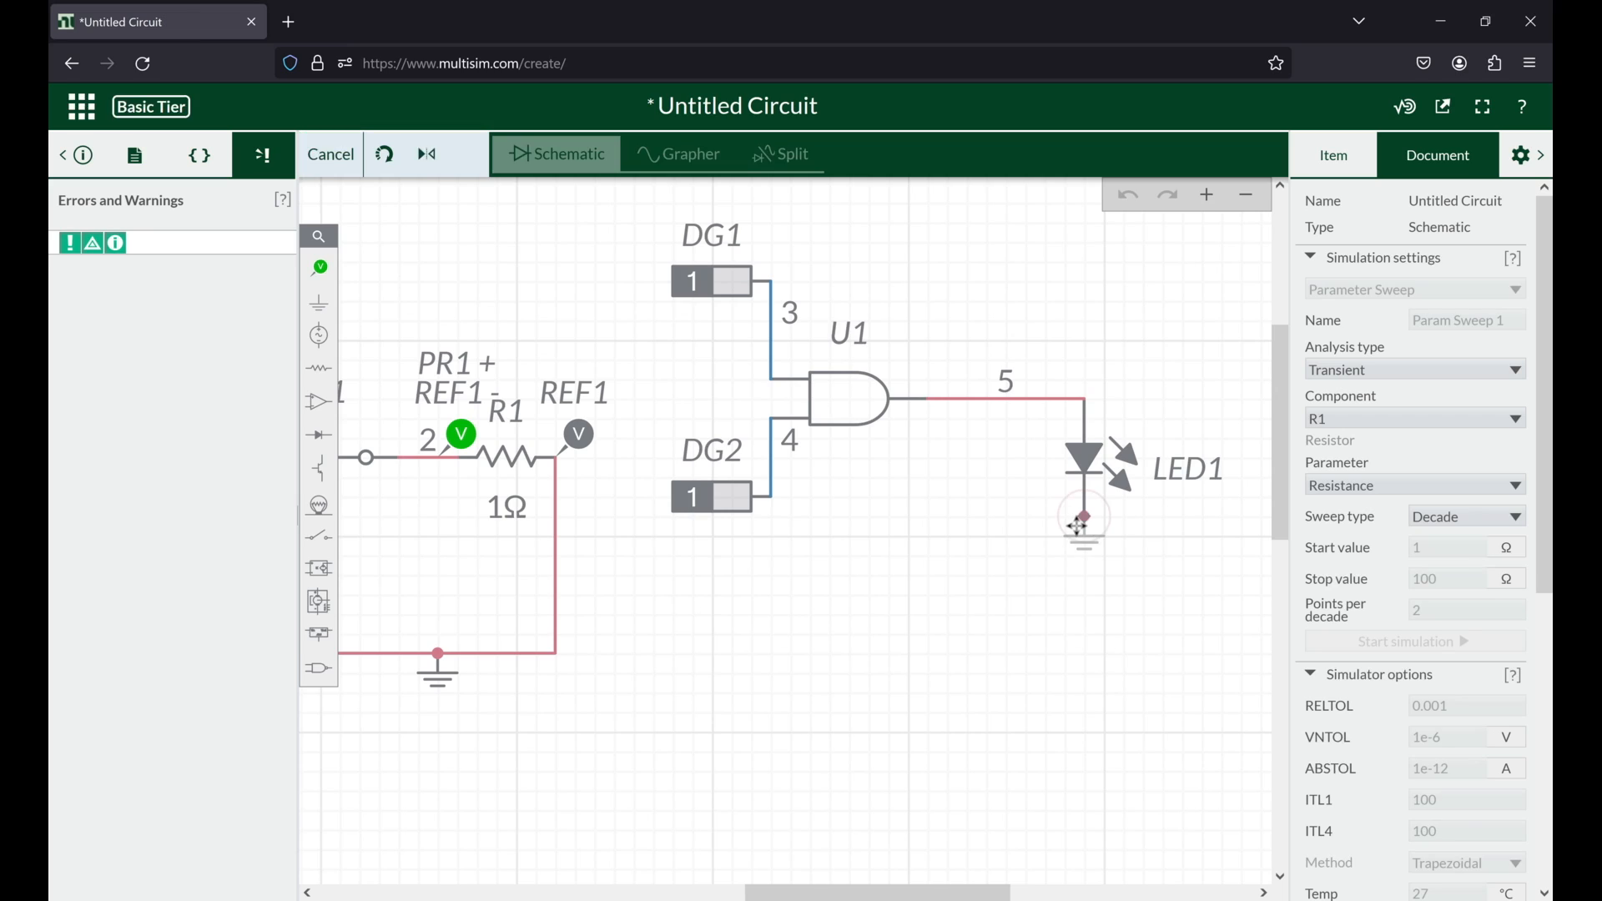
click(1067, 523)
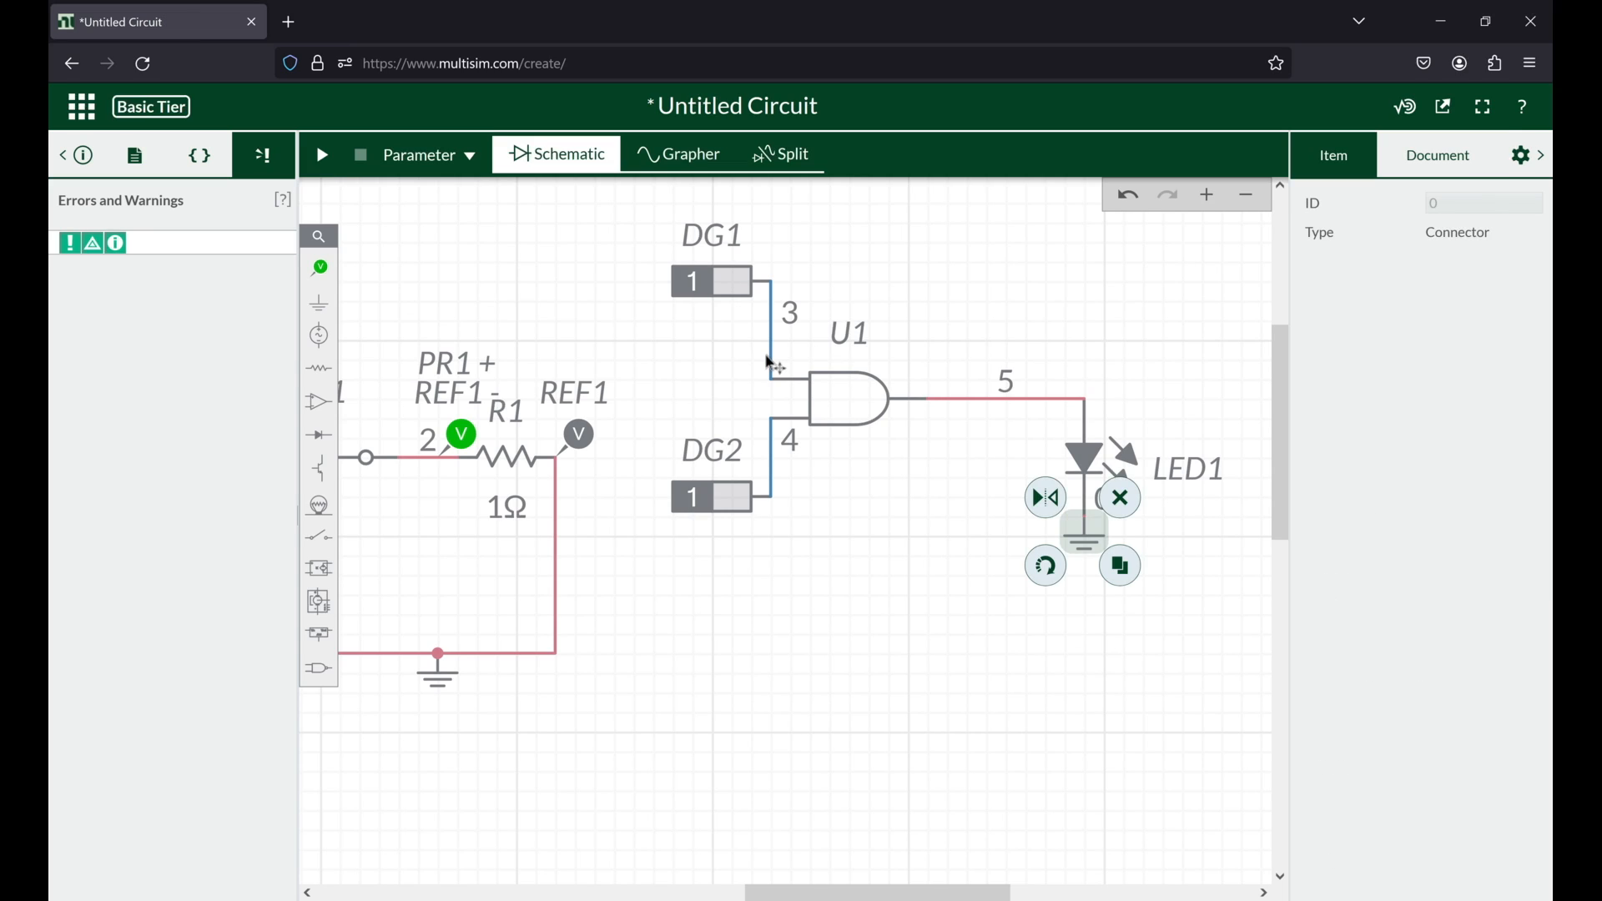
Step: Examine the nets at the AND gate's inputs and output, along with the document's logic level settings and mode options
click(774, 365)
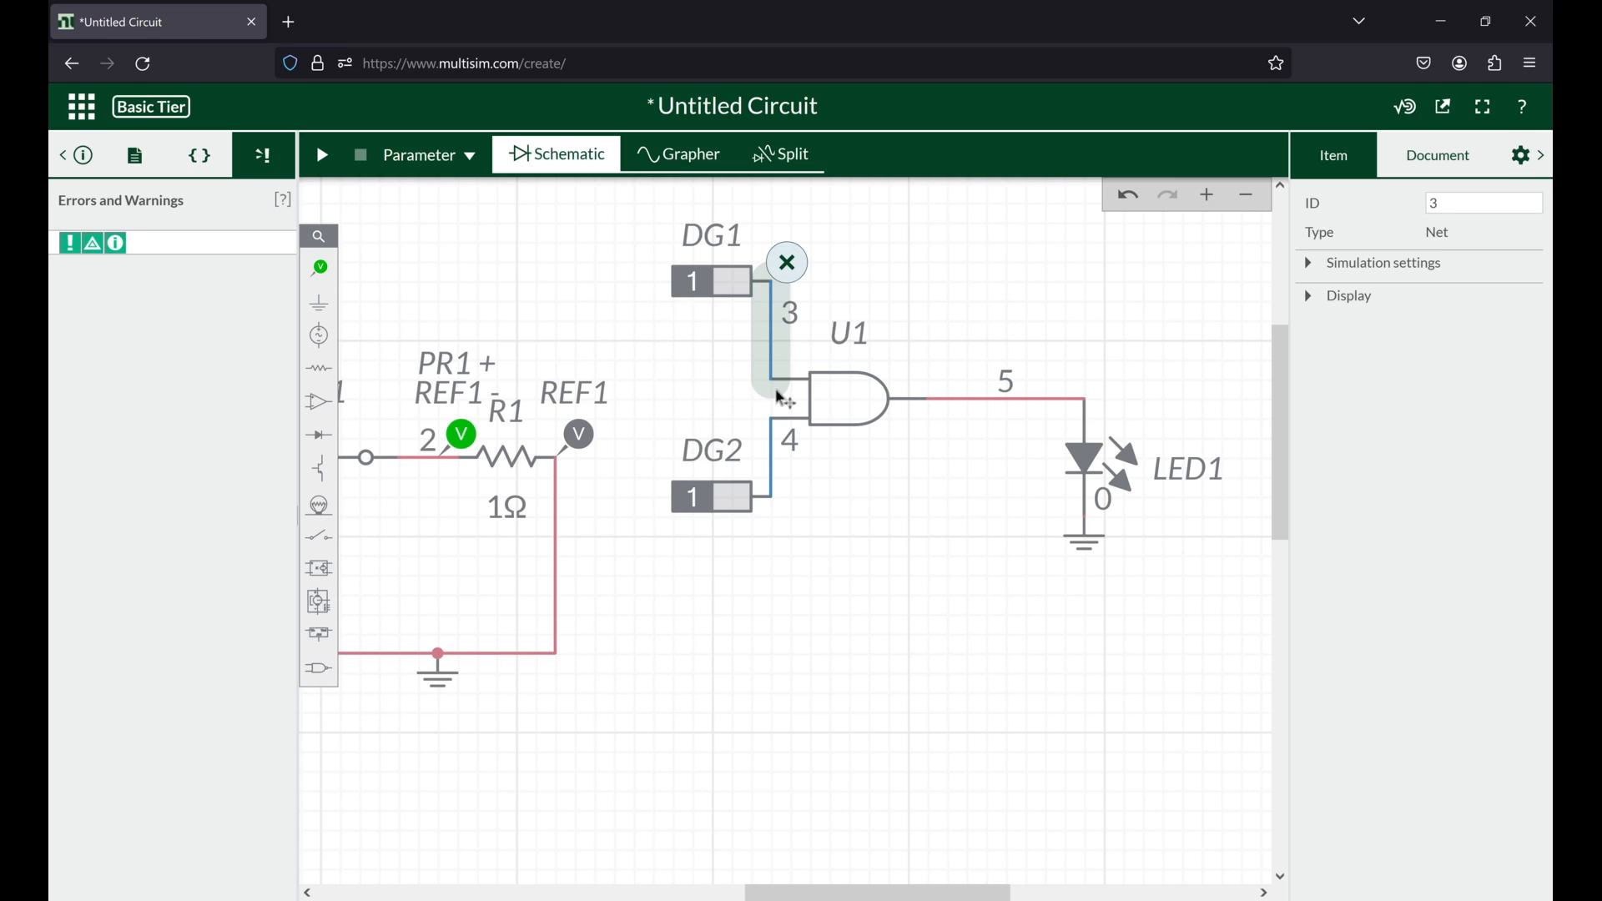
click(718, 498)
click(775, 449)
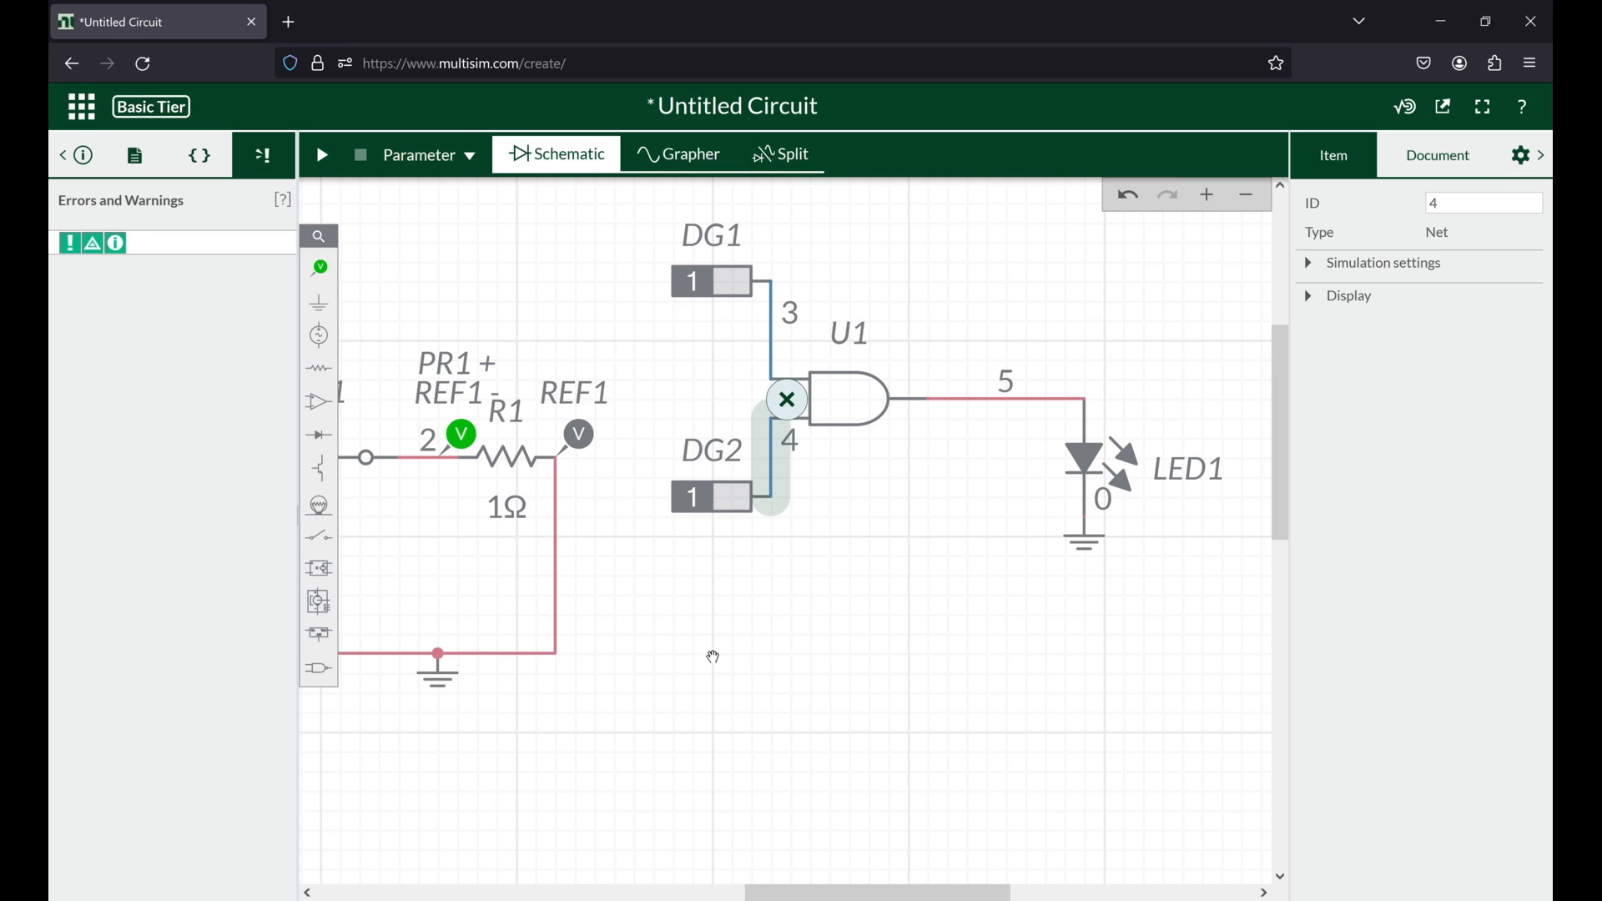
click(1405, 171)
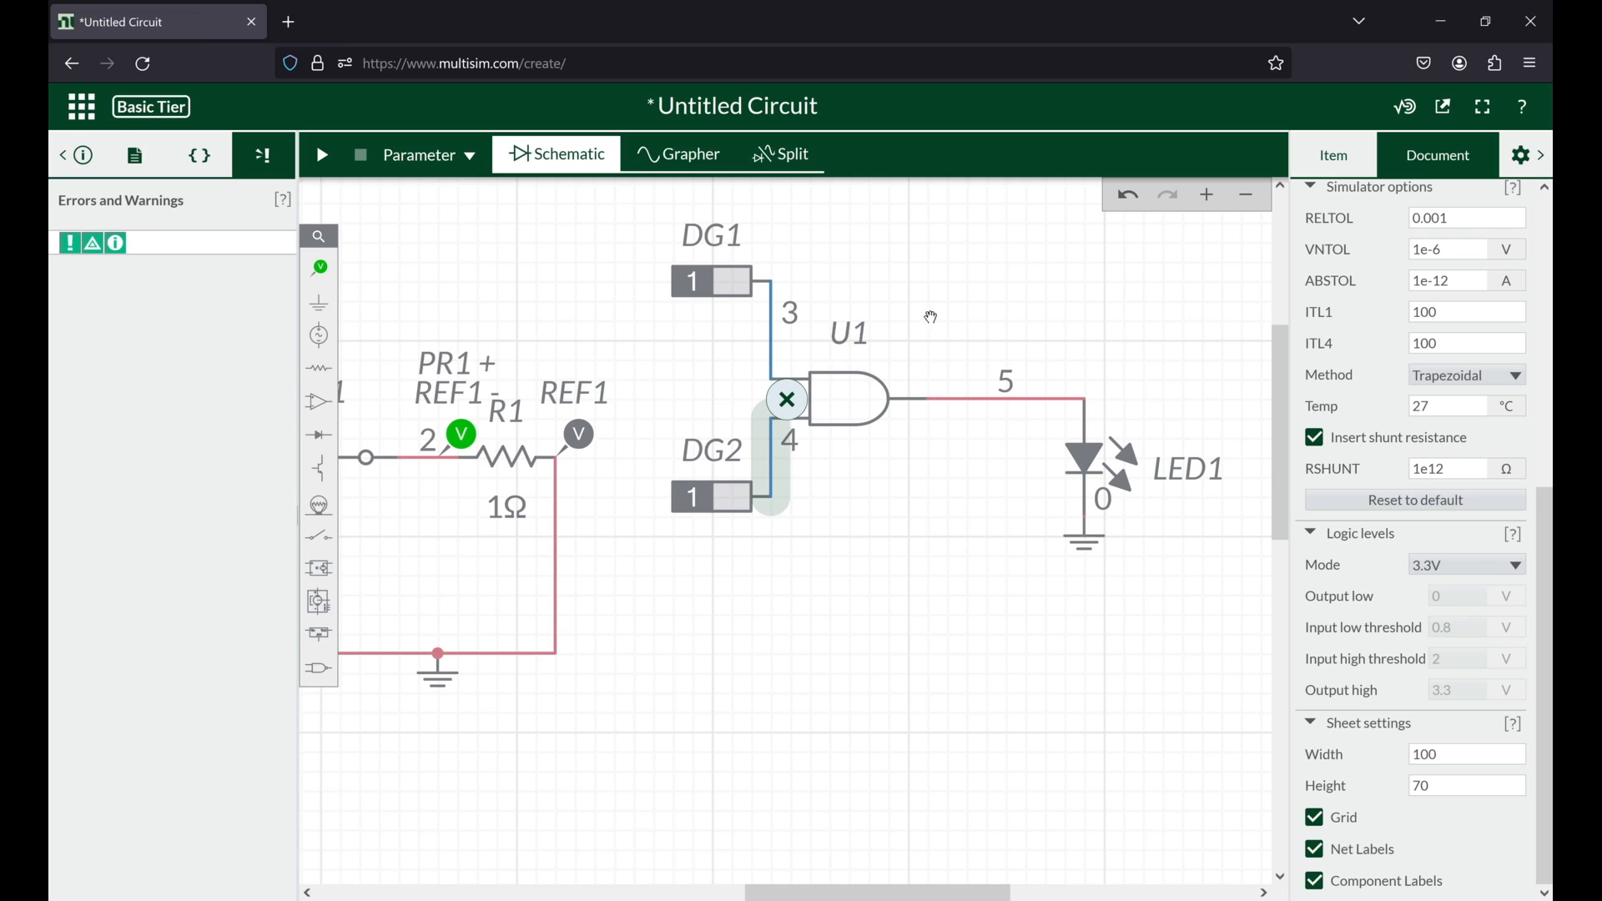
click(966, 399)
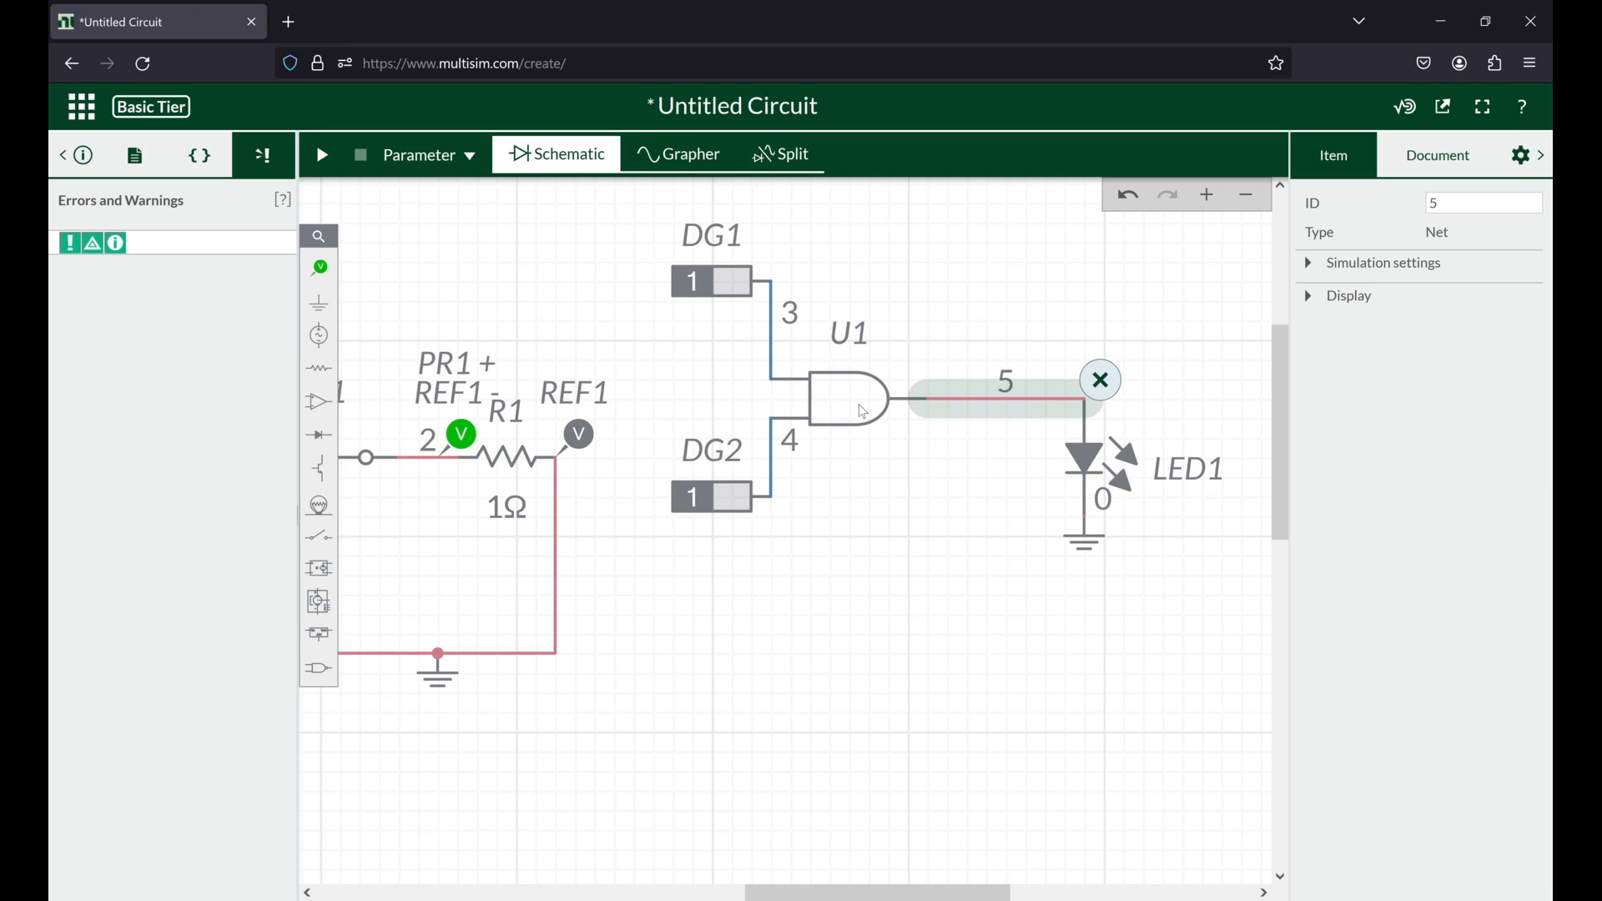
click(1442, 159)
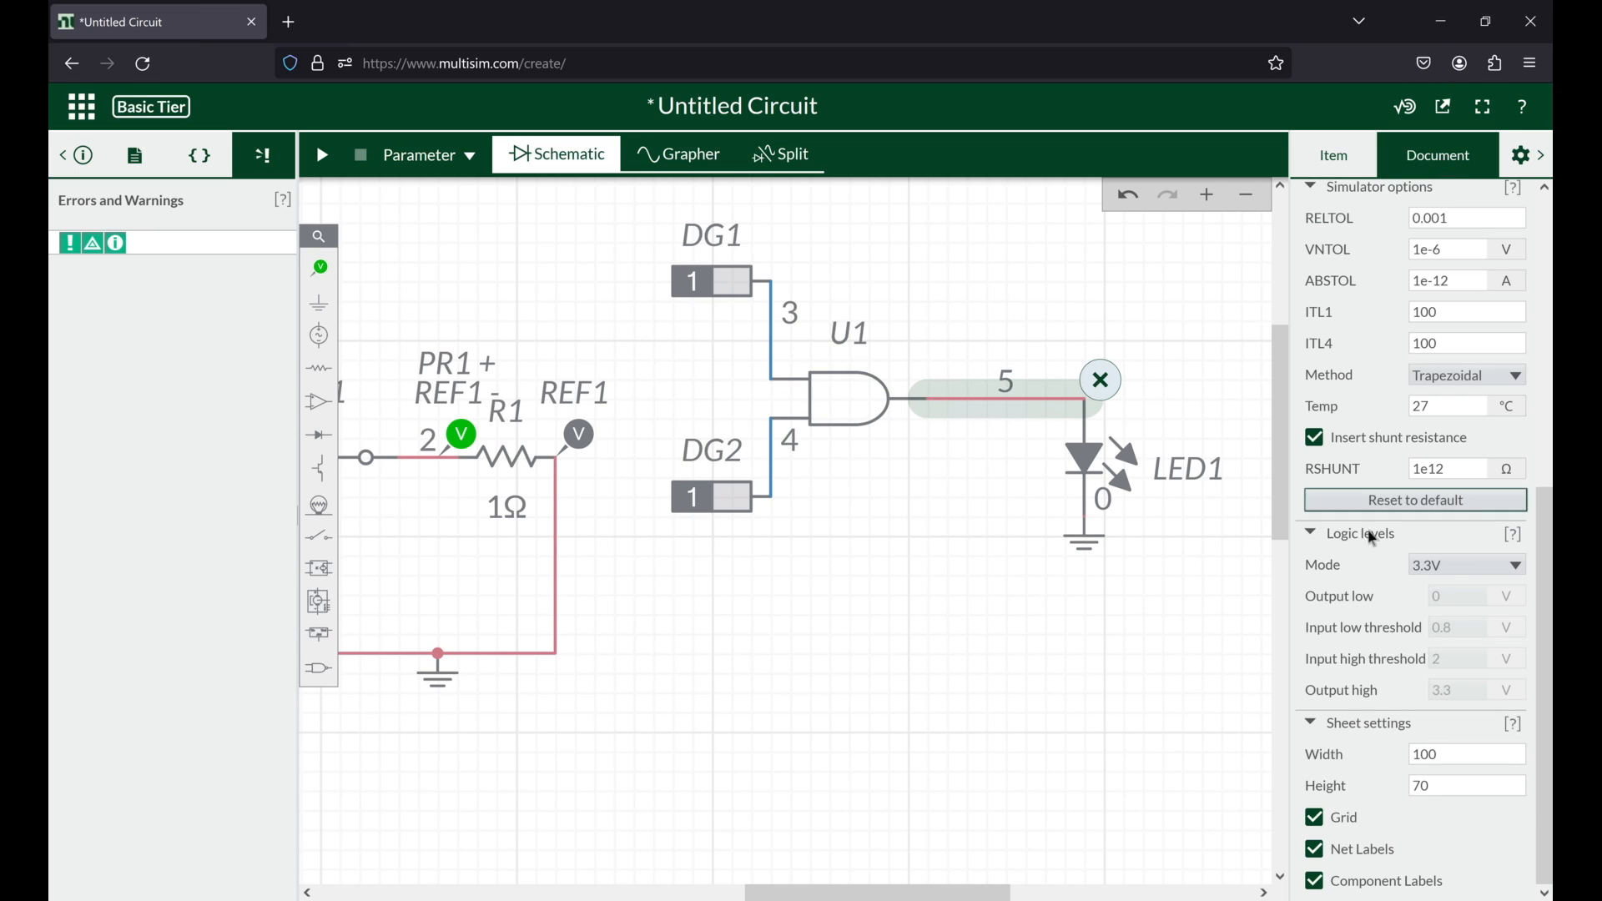
right_click(1450, 574)
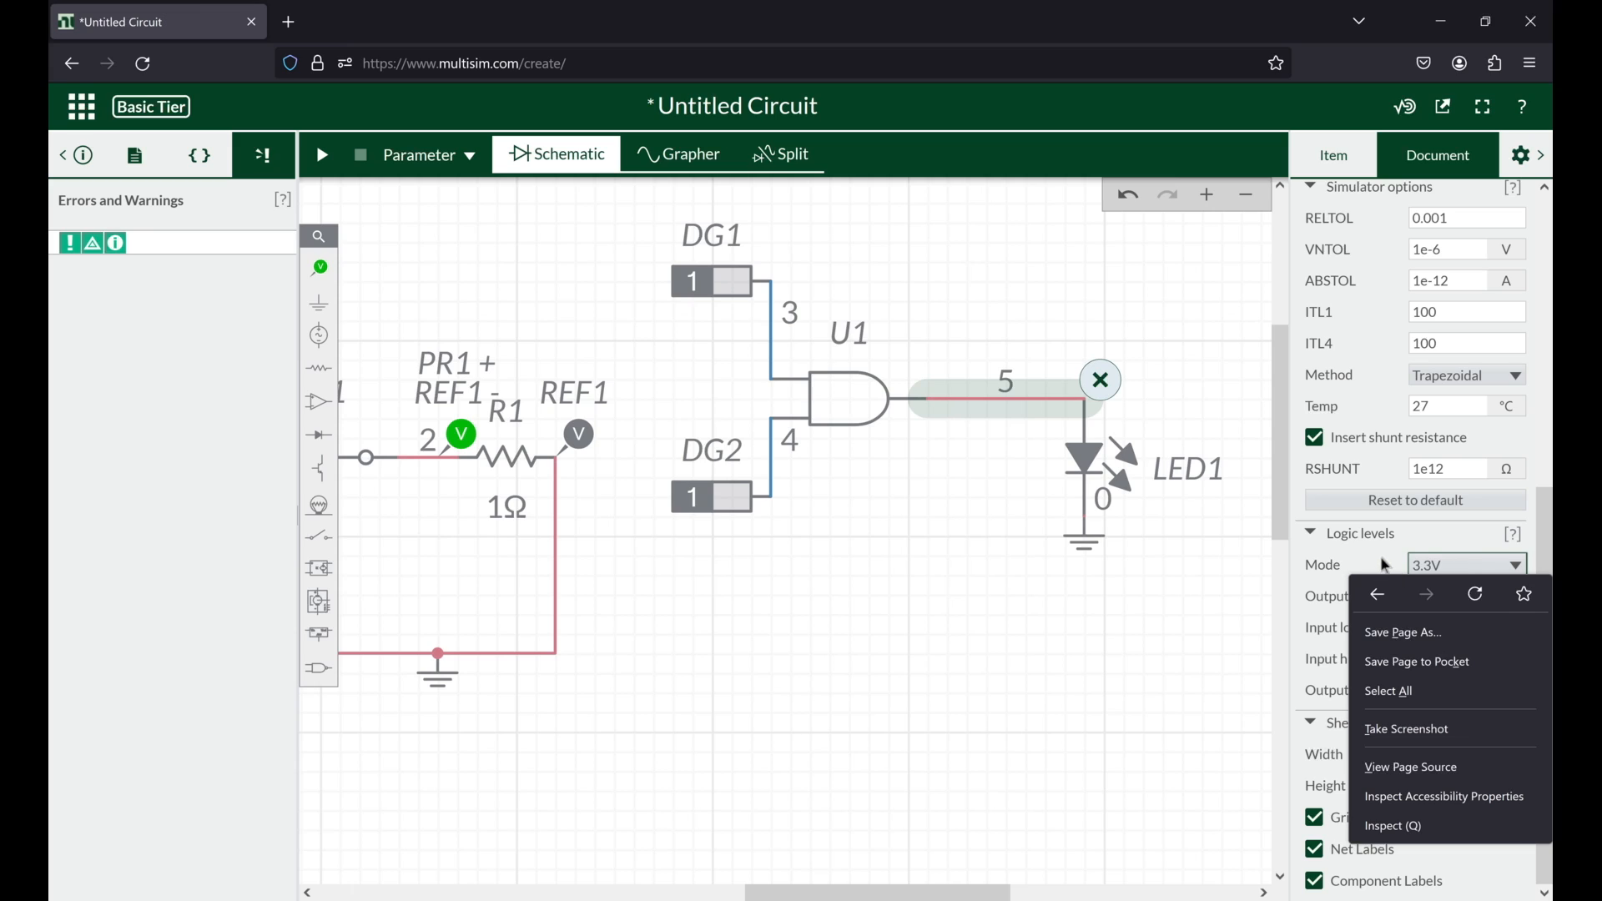
click(1381, 556)
click(1467, 555)
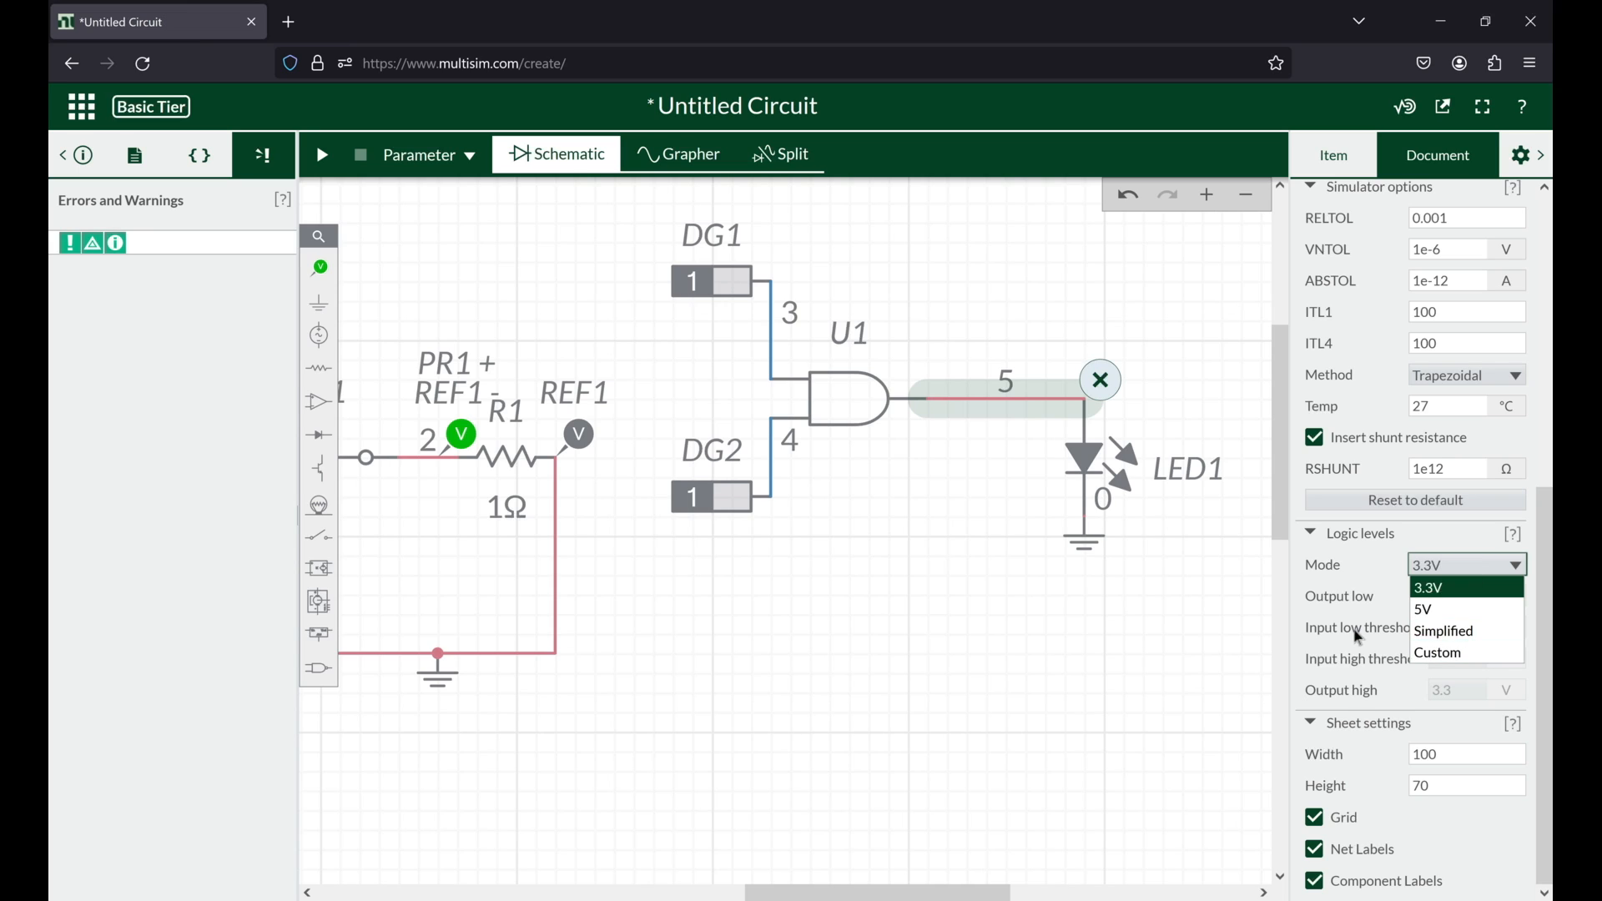
click(1369, 643)
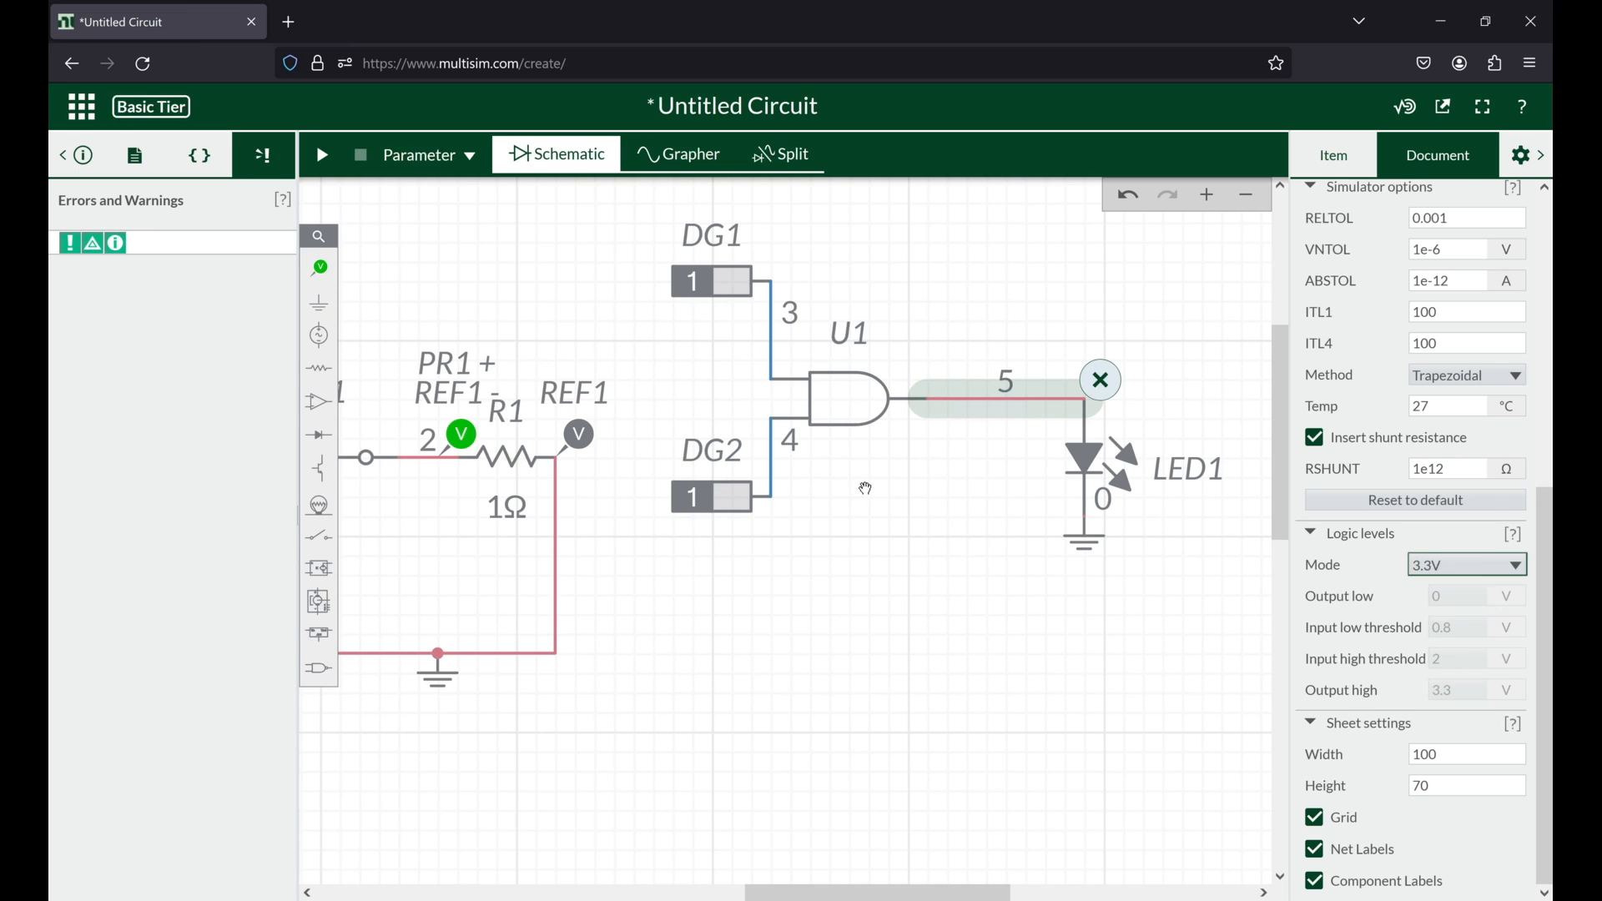
Step: Switch the simulation type to Interactive and attach a digital probe to each of the AND gate's two input nets
click(426, 159)
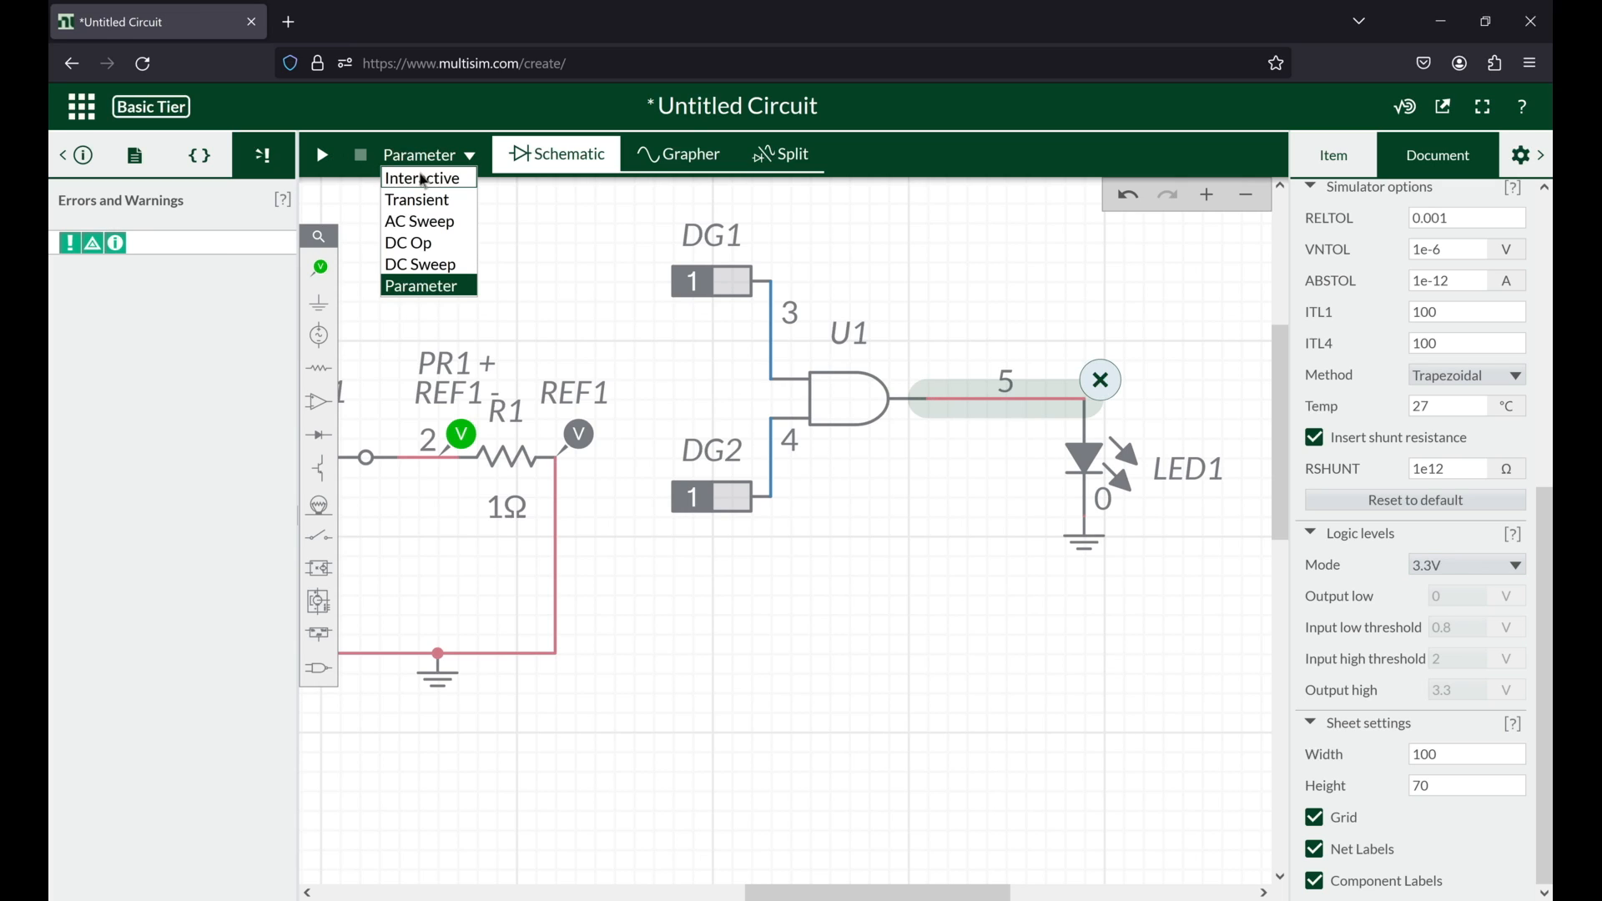
click(426, 179)
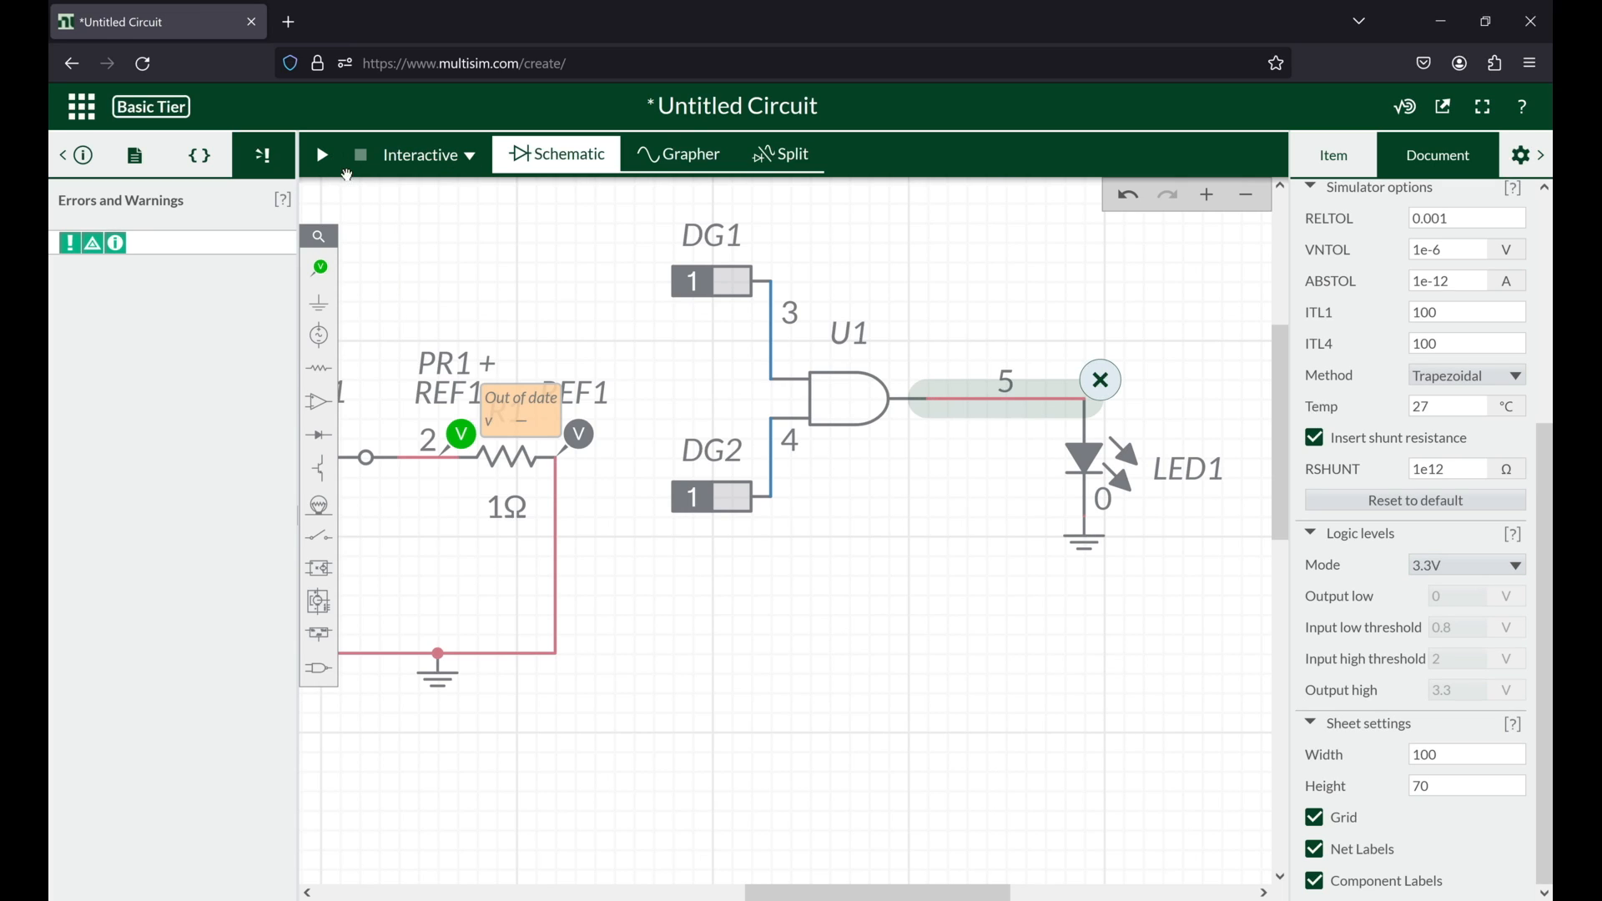
click(320, 269)
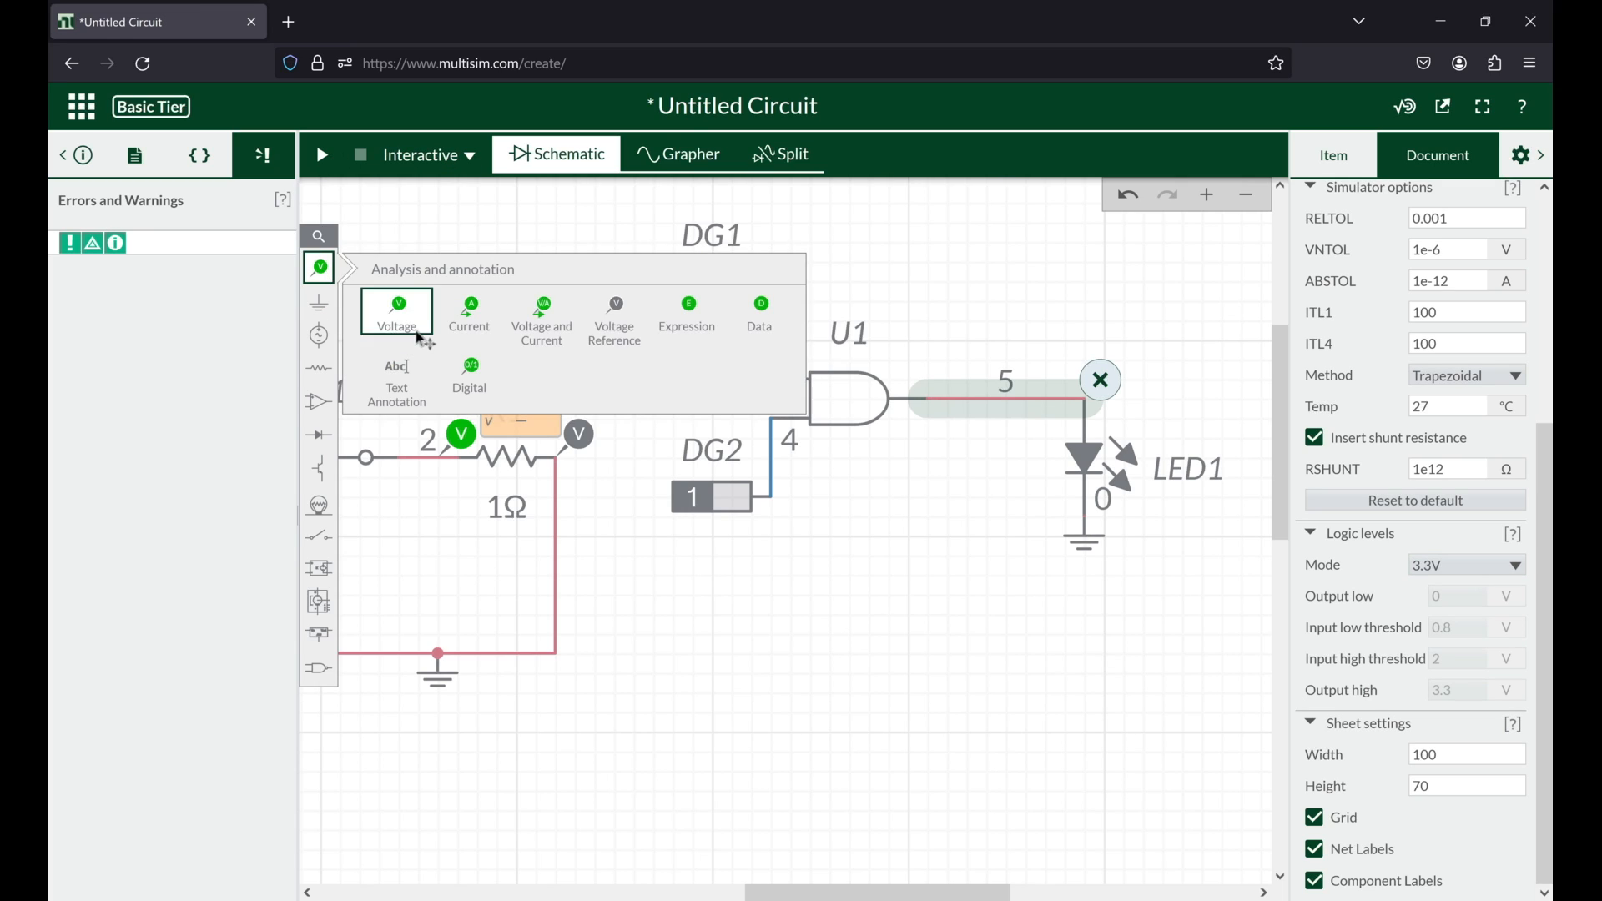
click(484, 373)
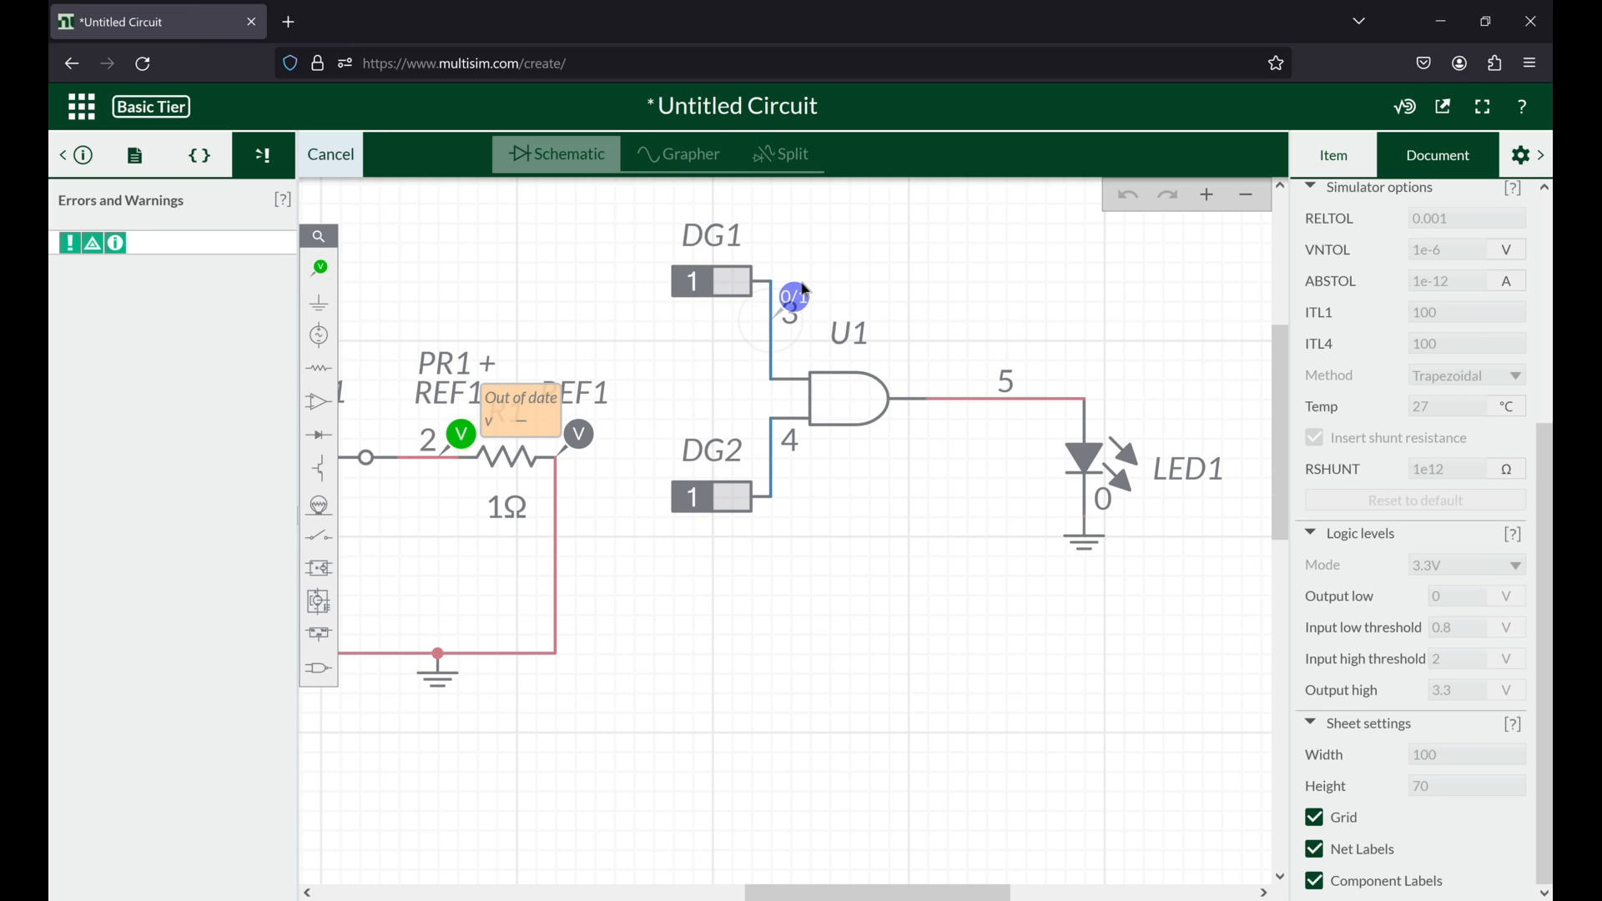
click(806, 289)
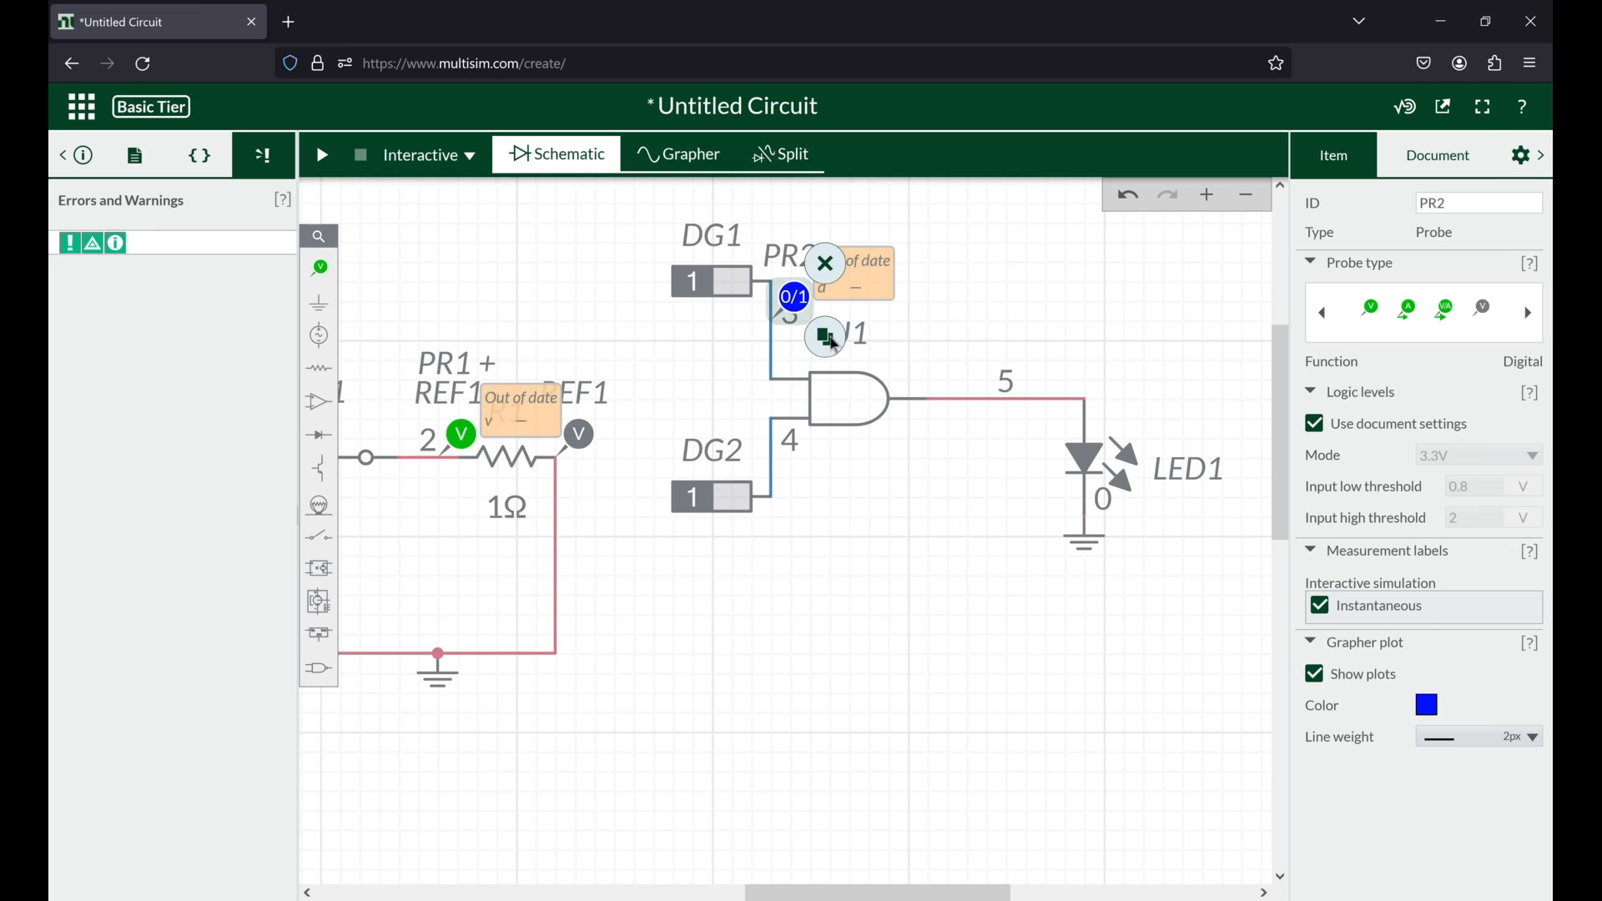
click(831, 340)
click(784, 417)
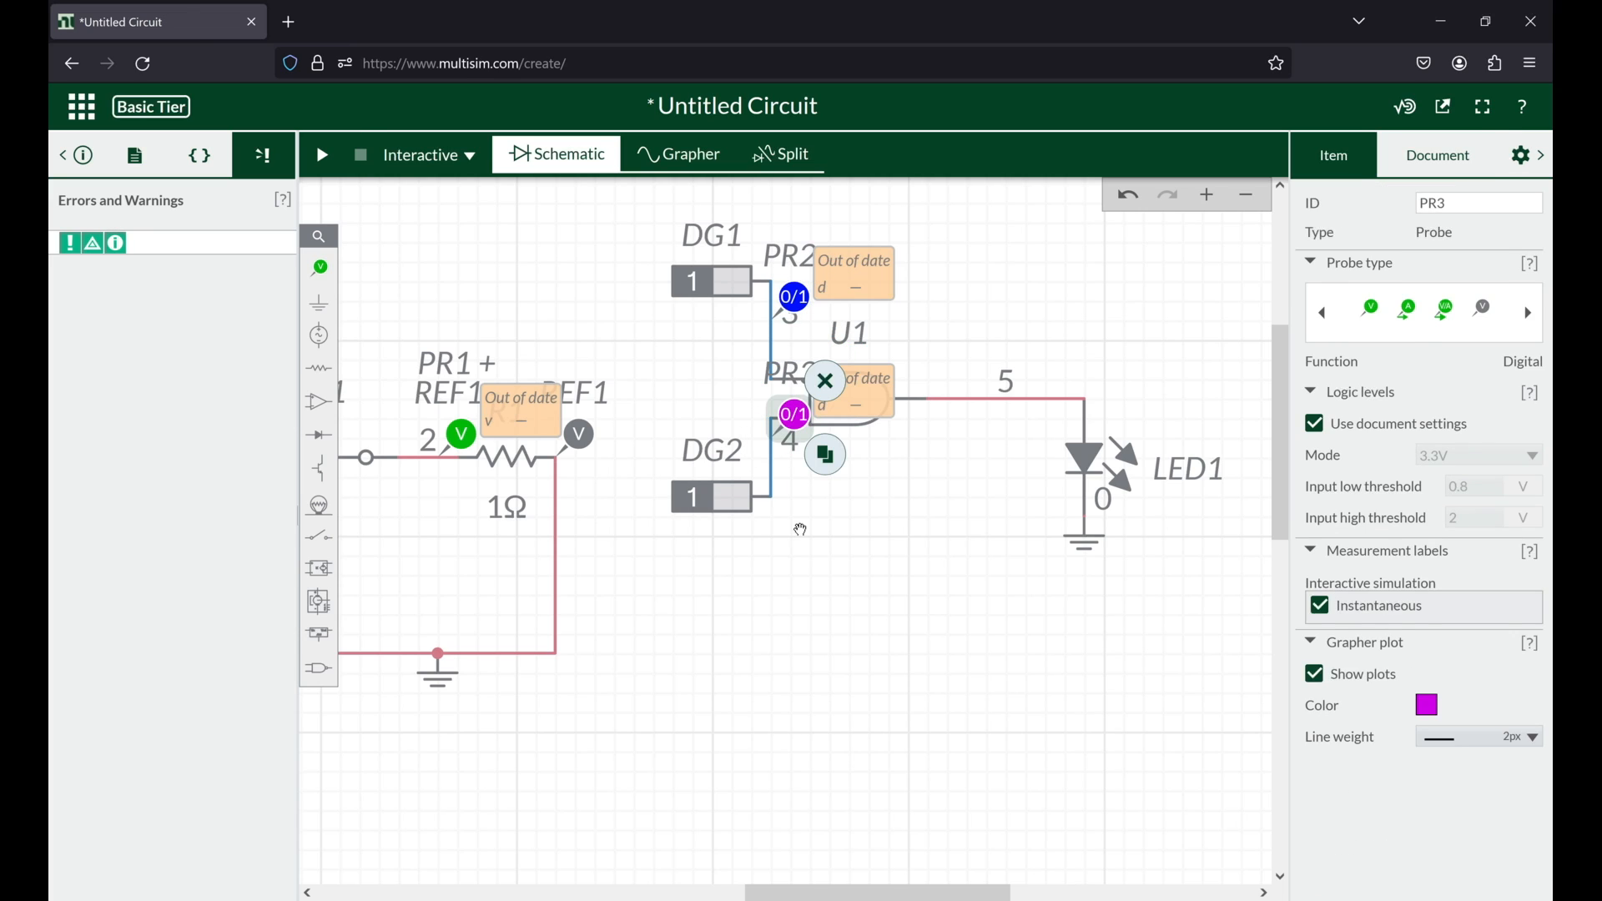
click(810, 293)
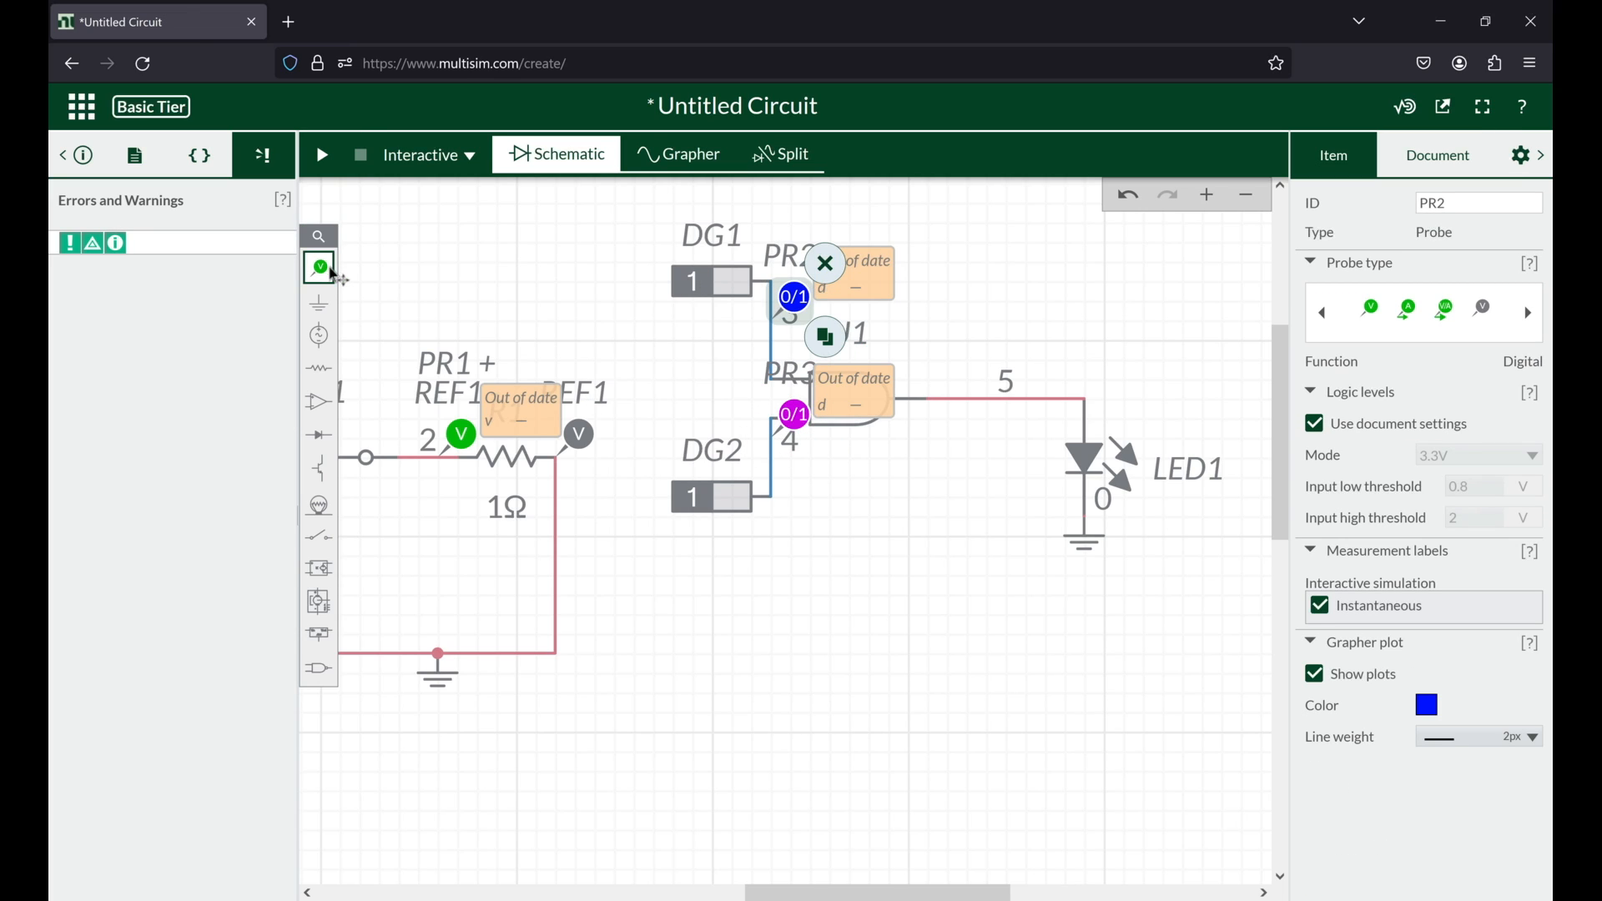
Step: Attach a voltage probe to the AND gate's output net and set its plot color to purple
click(320, 268)
click(386, 328)
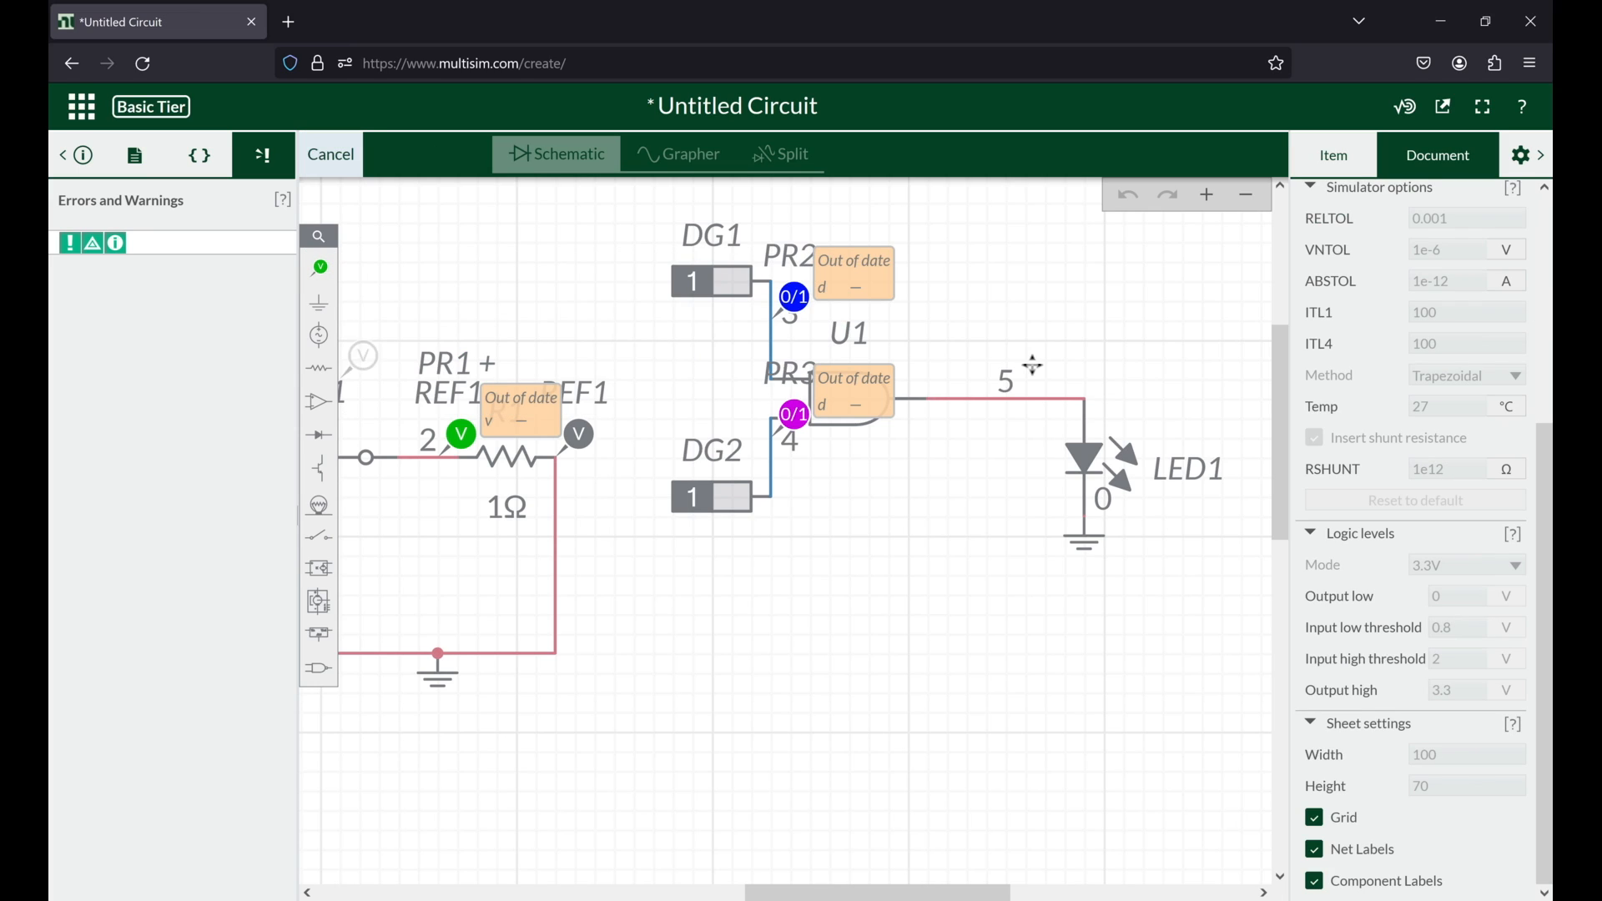
click(998, 391)
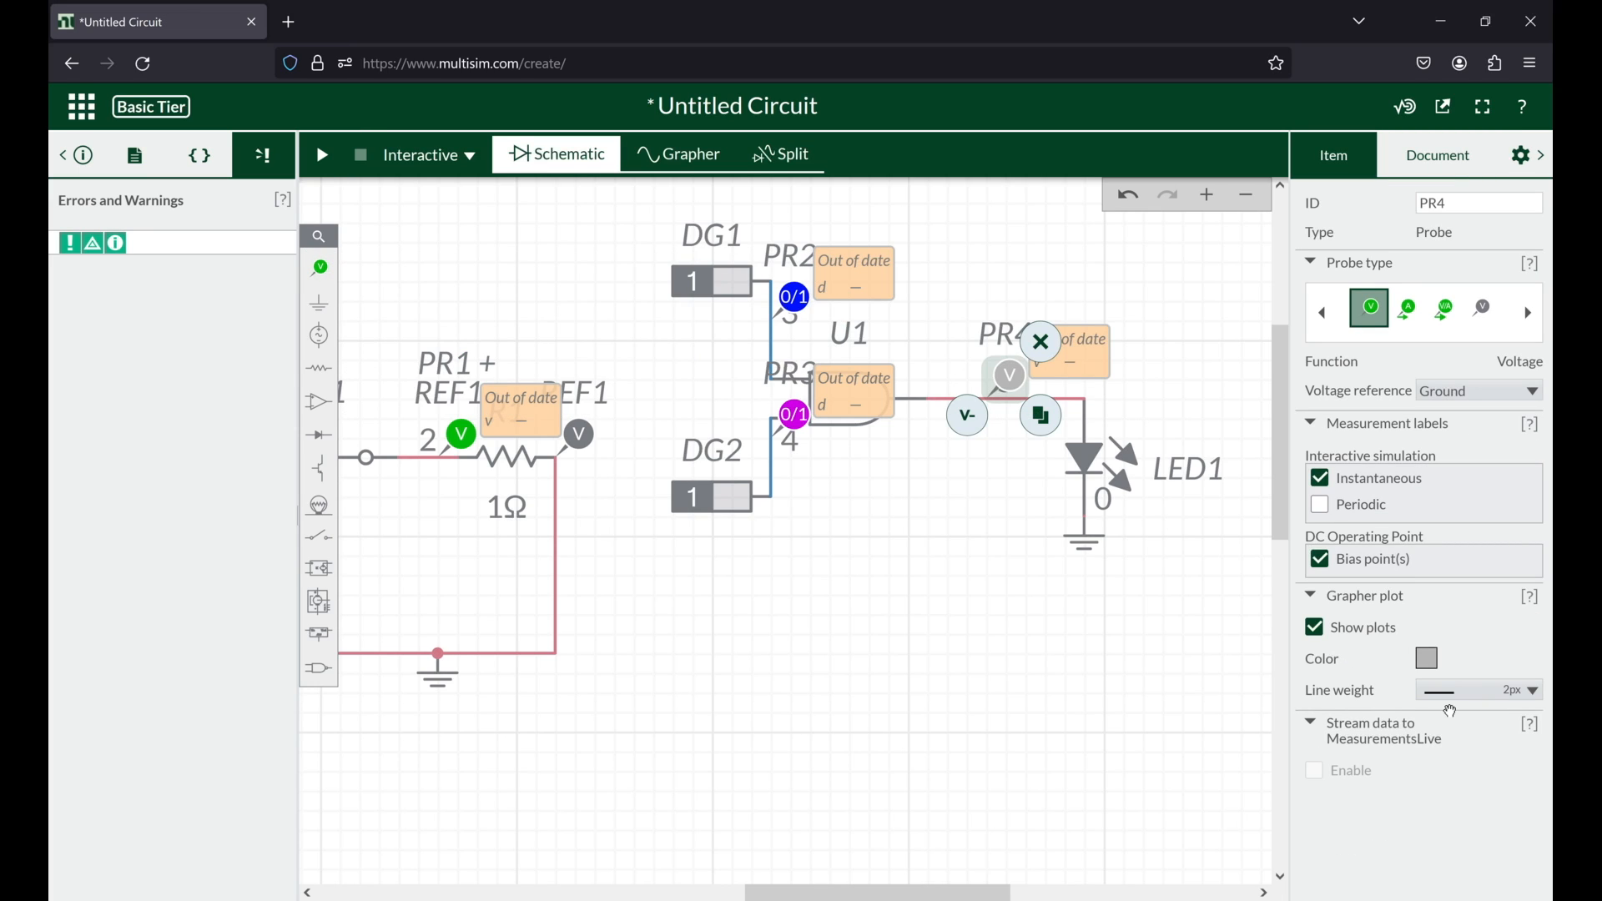
click(1429, 659)
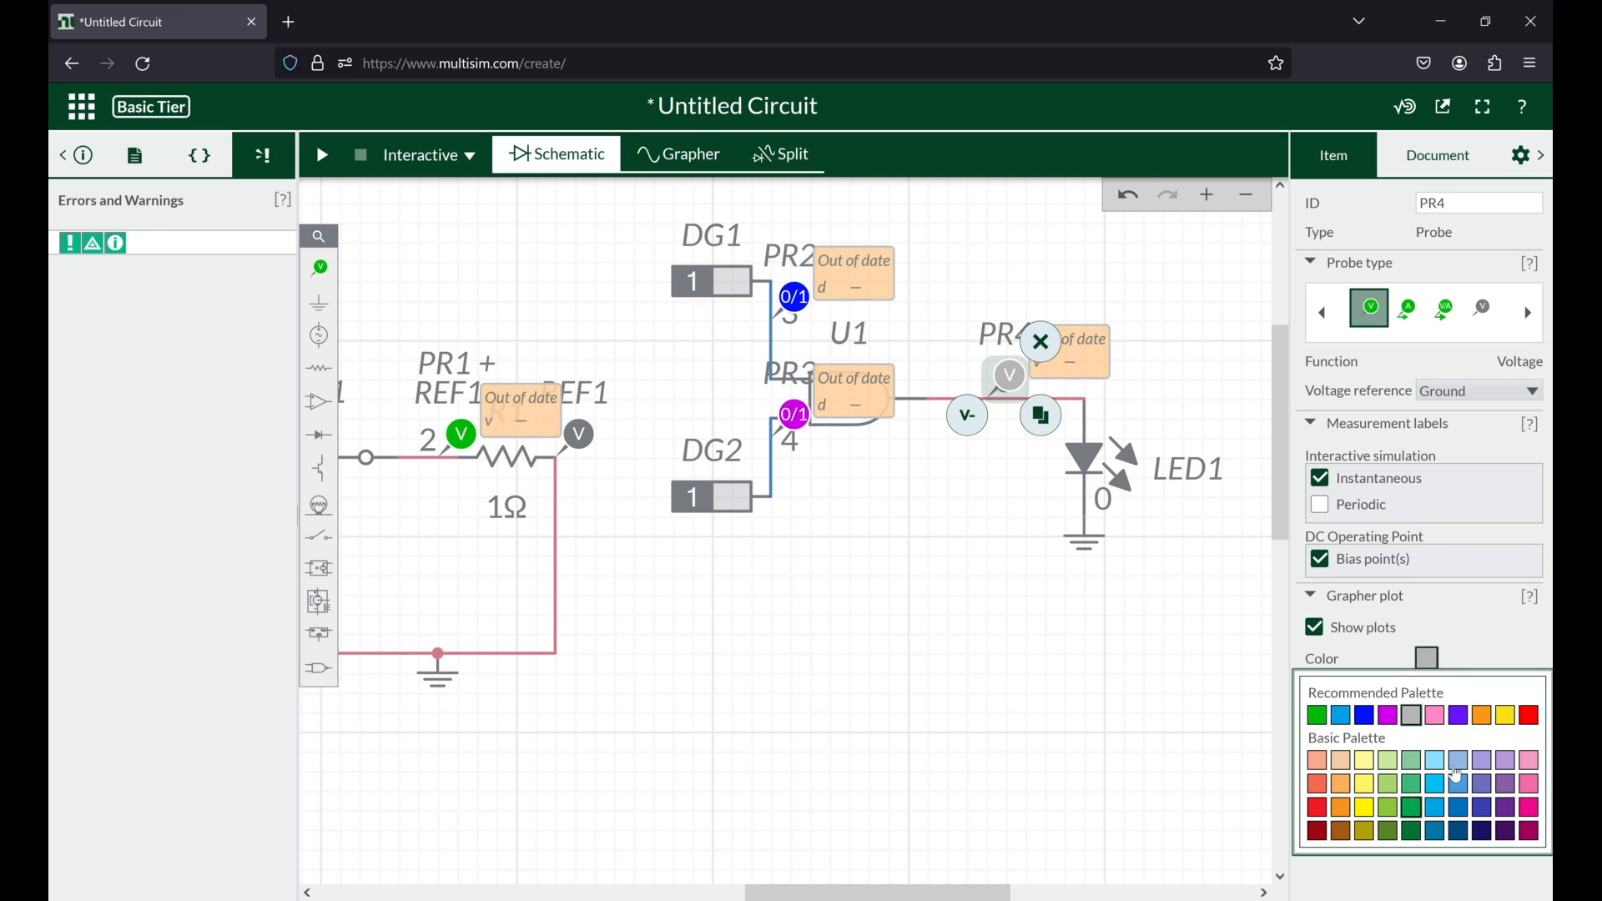
click(1510, 789)
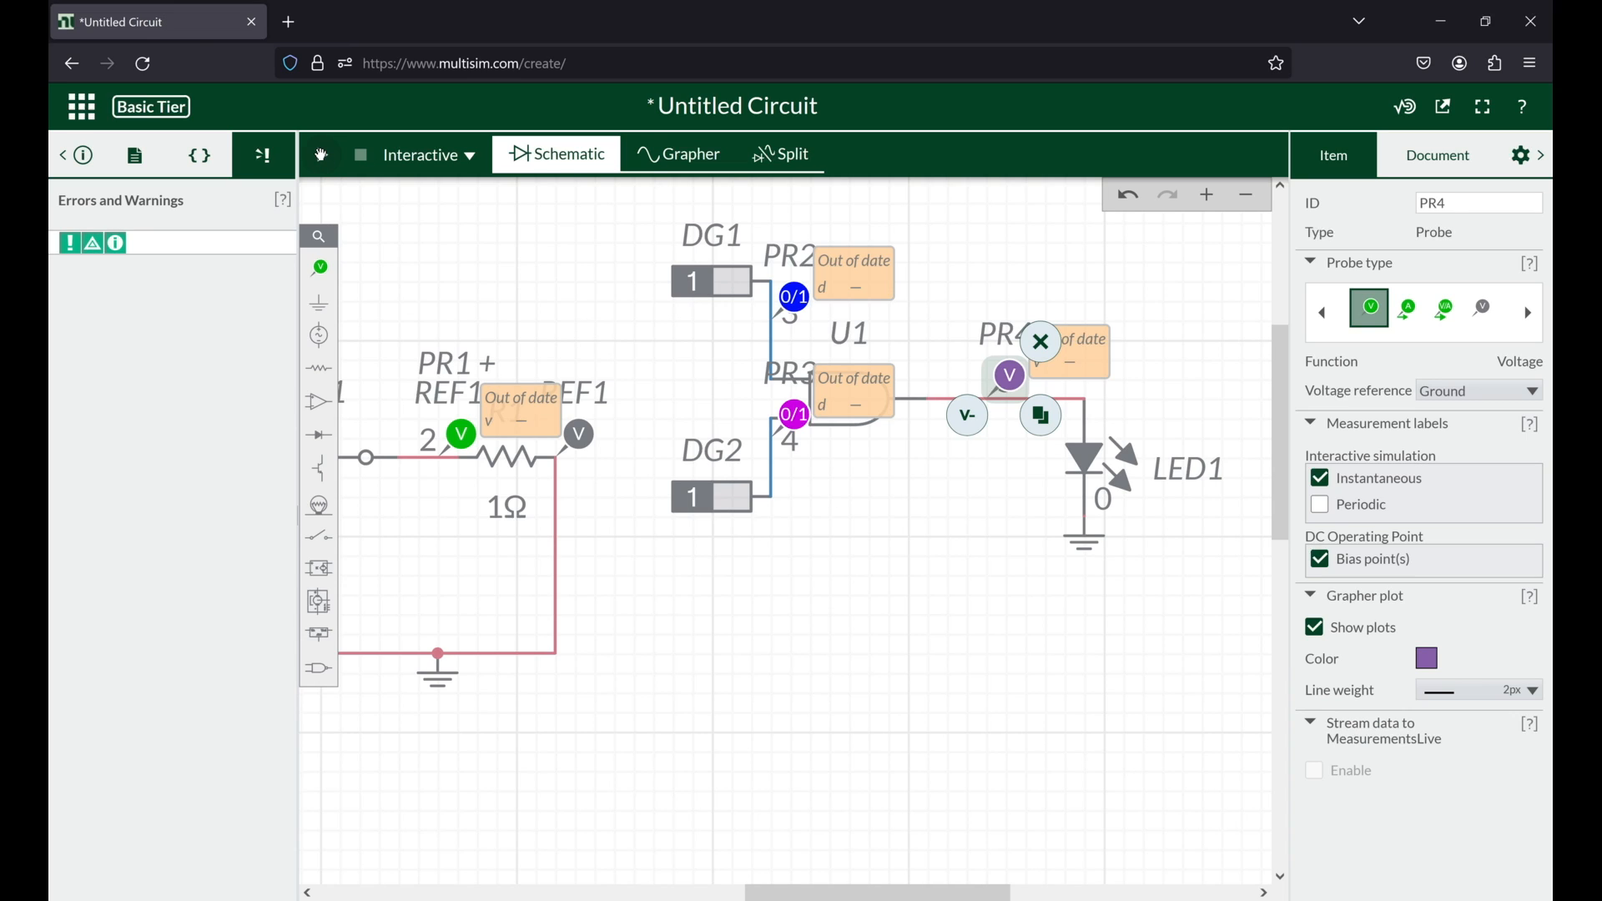
Step: Run the interactive simulation in split view and examine the AND gate's probe traces alongside the lit LED circuit
click(321, 156)
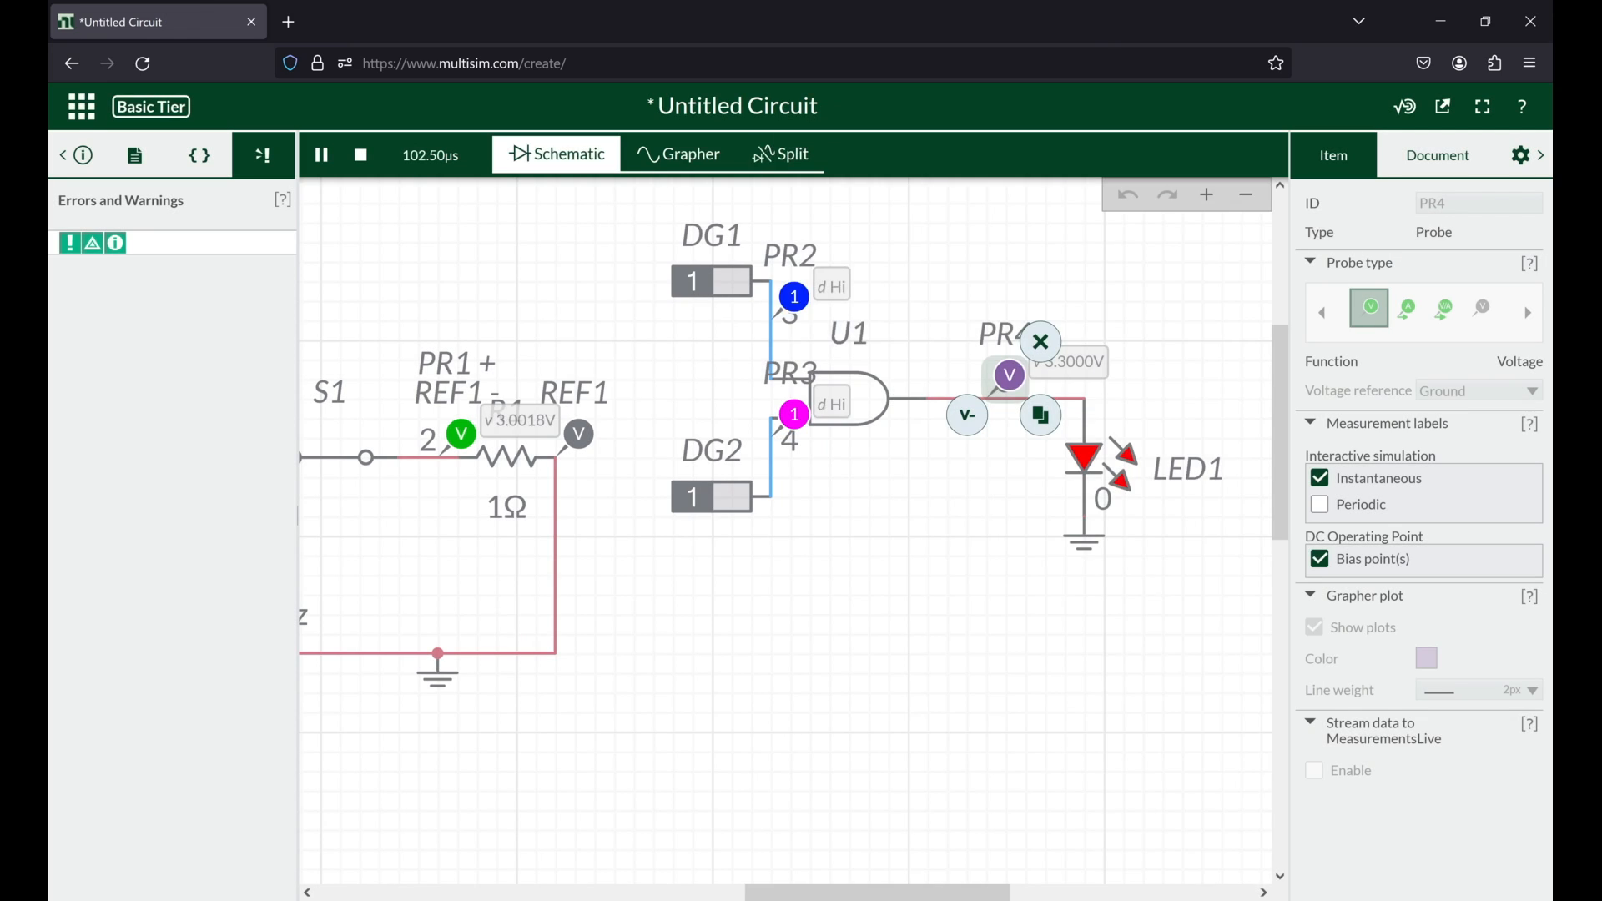
click(747, 156)
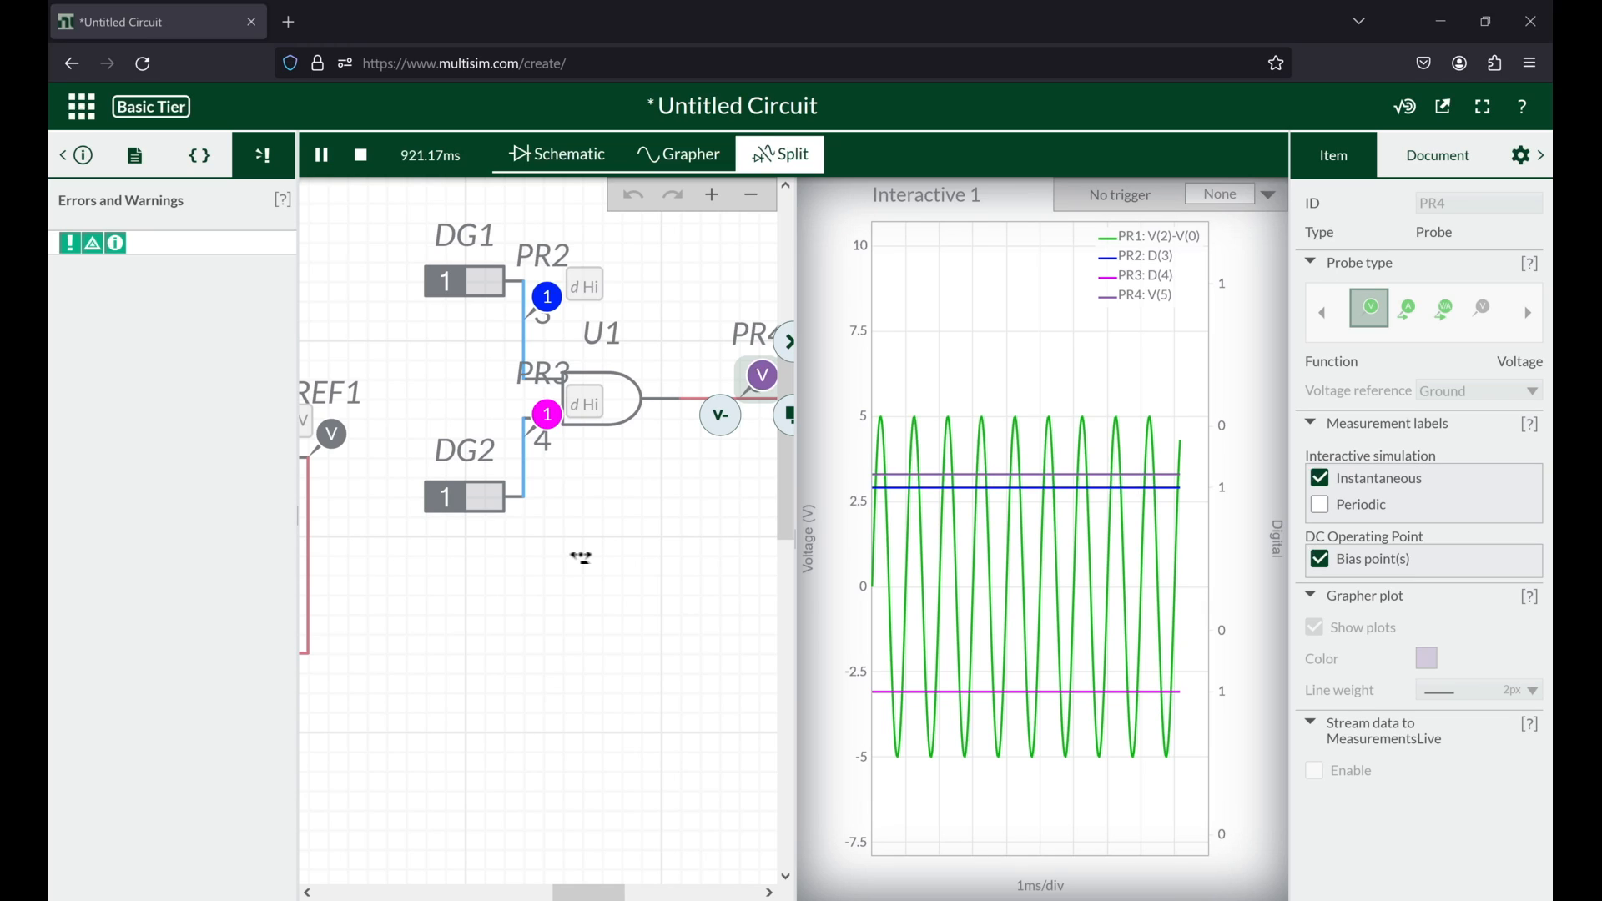
mouse_move(1040, 504)
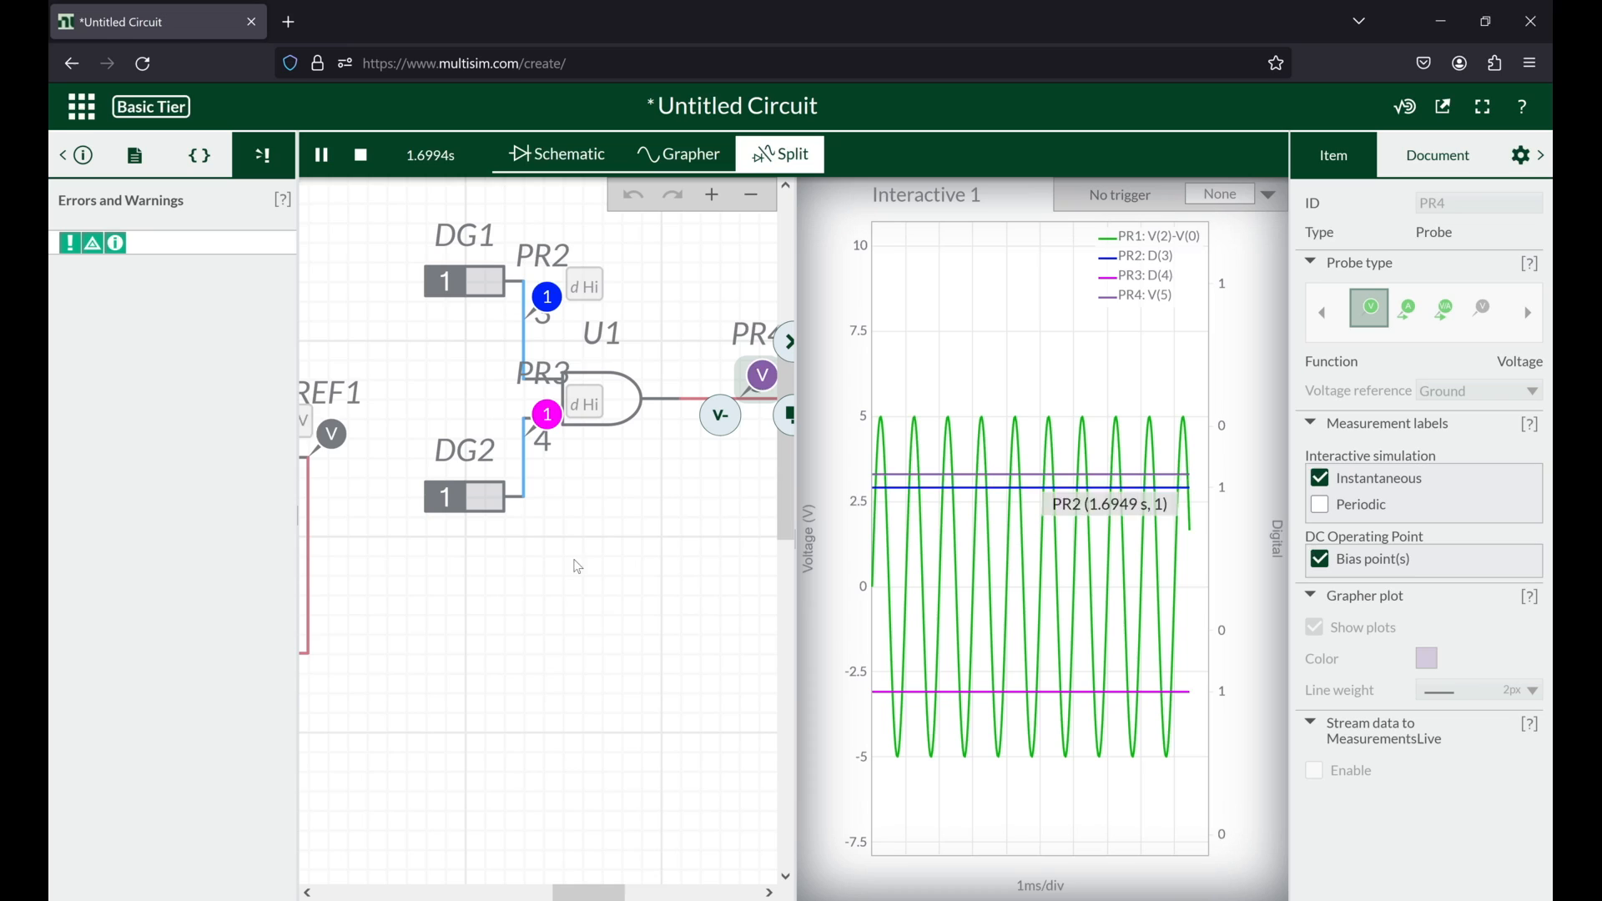
click(914, 564)
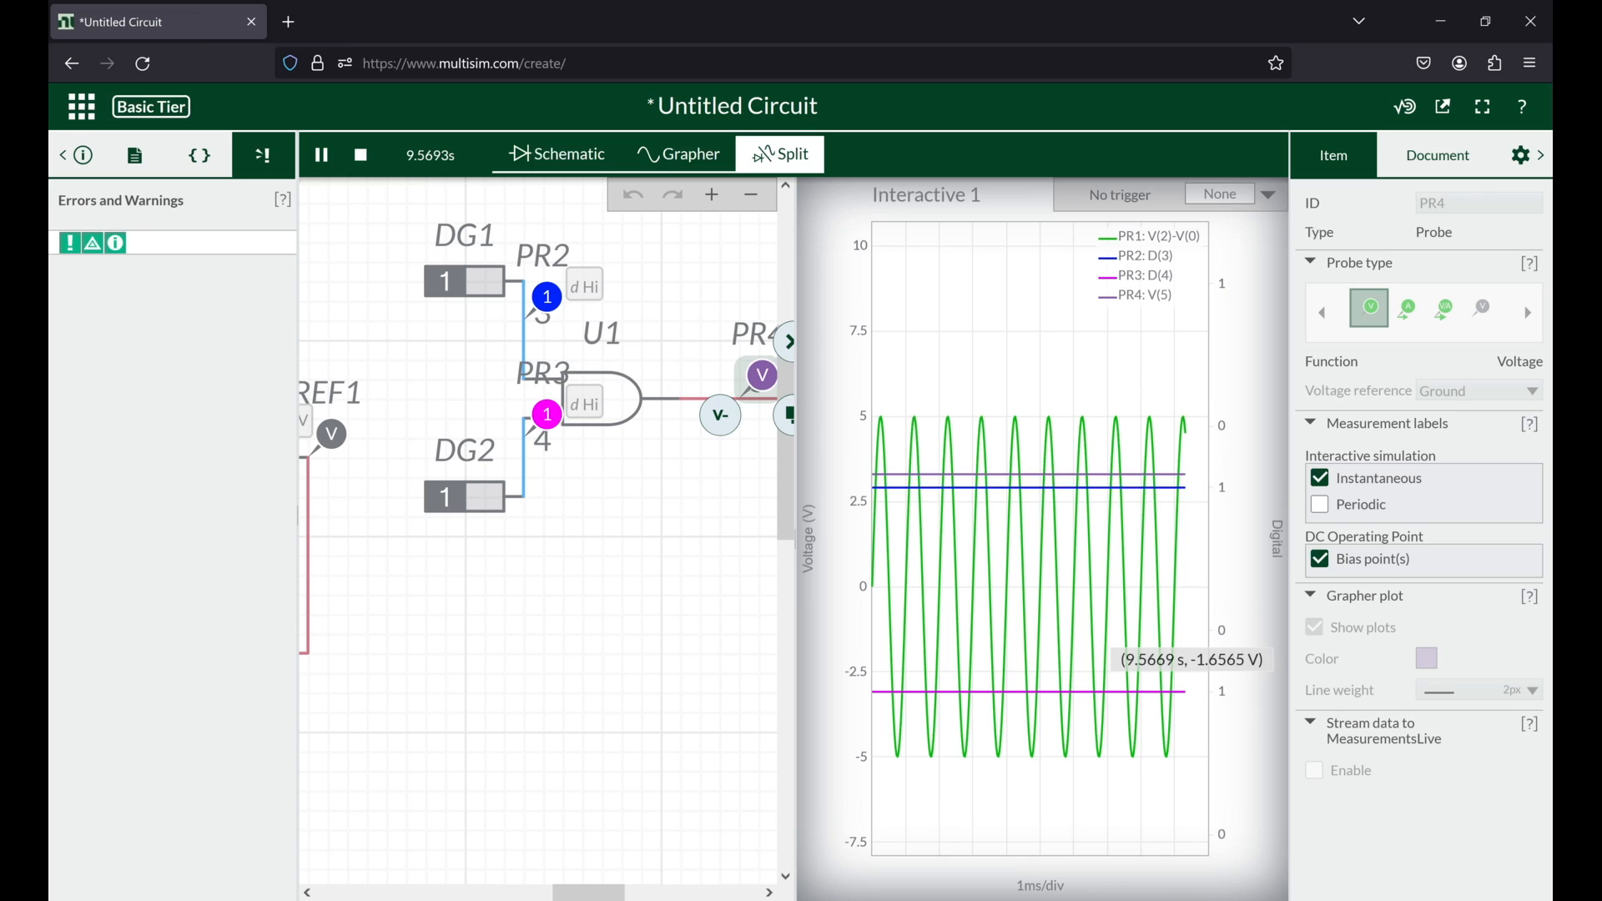
drag(385, 341, 345, 318)
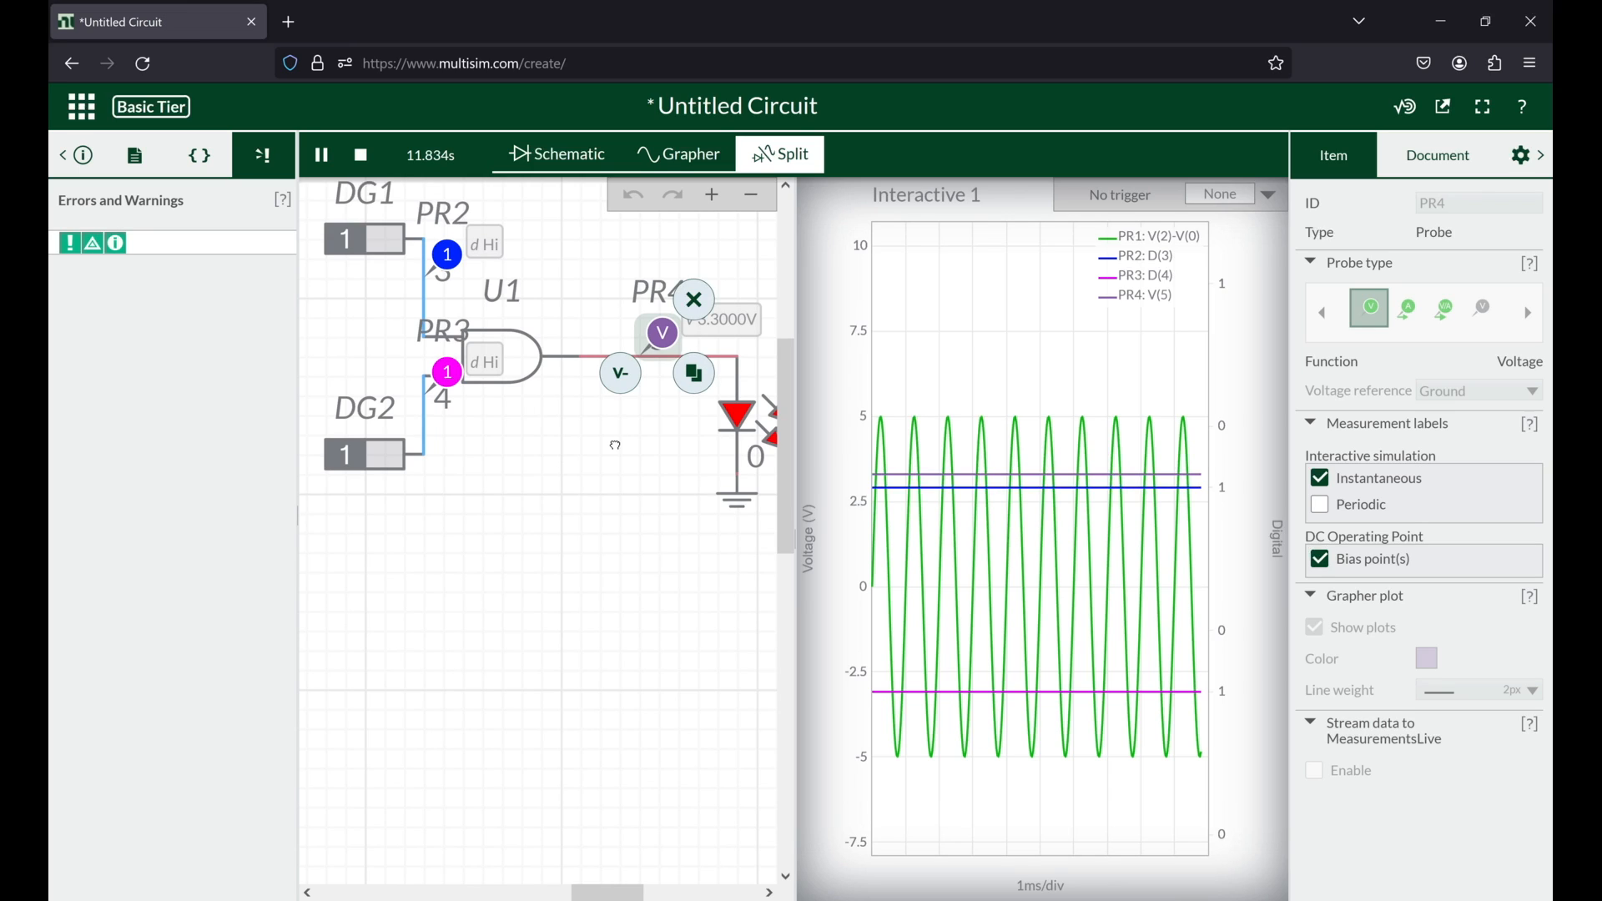
drag(616, 446, 600, 461)
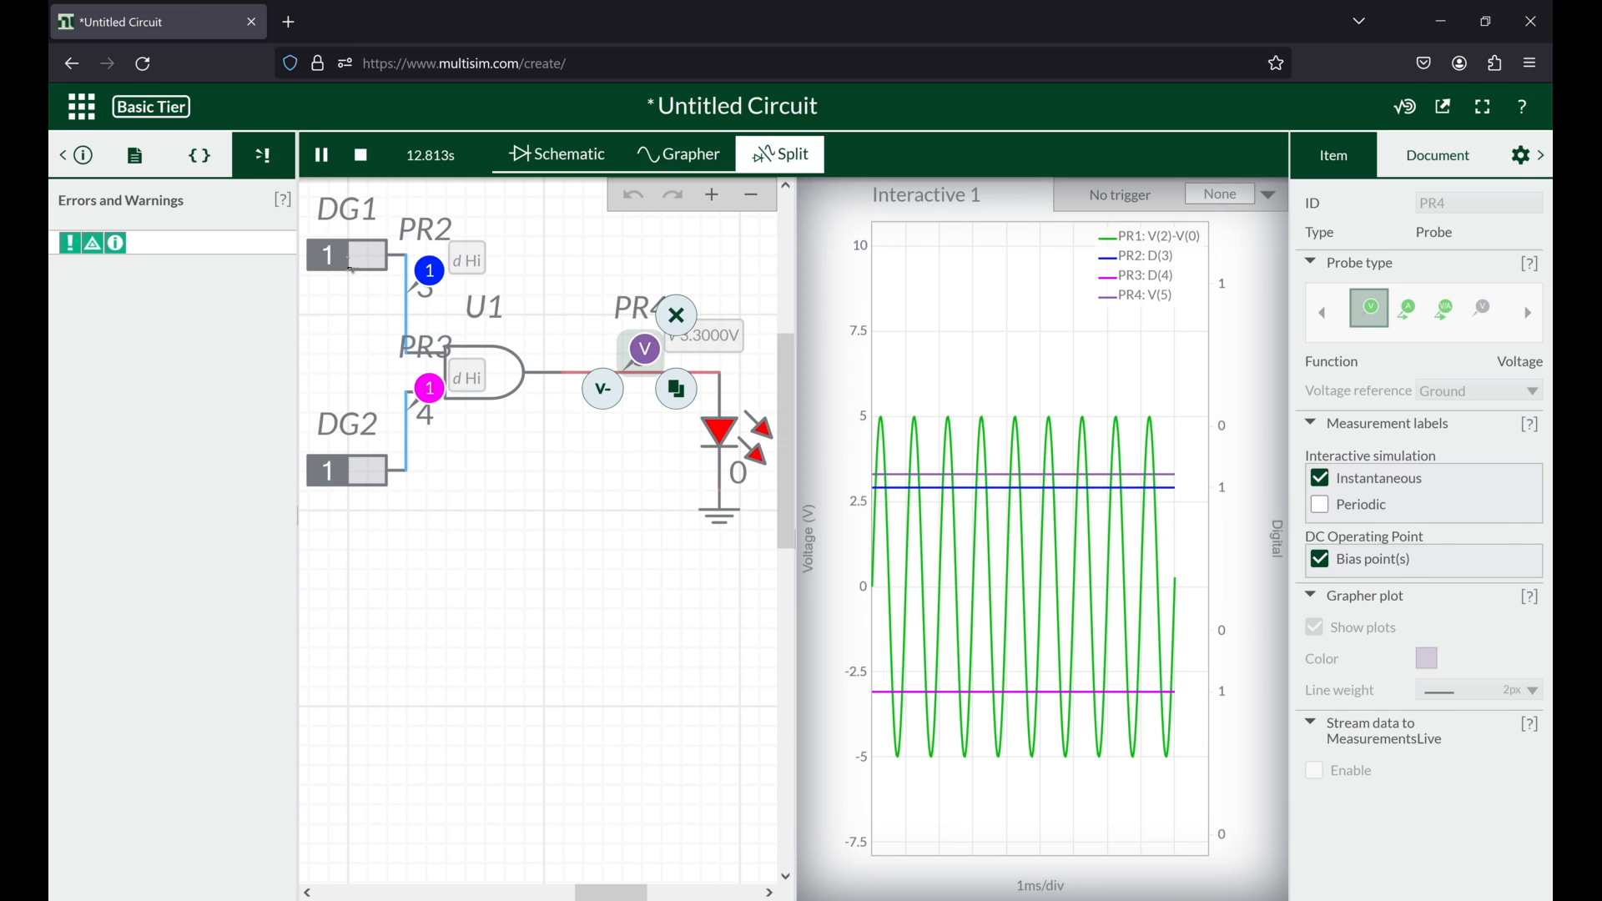
Step: Check the settings of digital constant DG1 and the document's logic levels, and stop the simulation
click(351, 268)
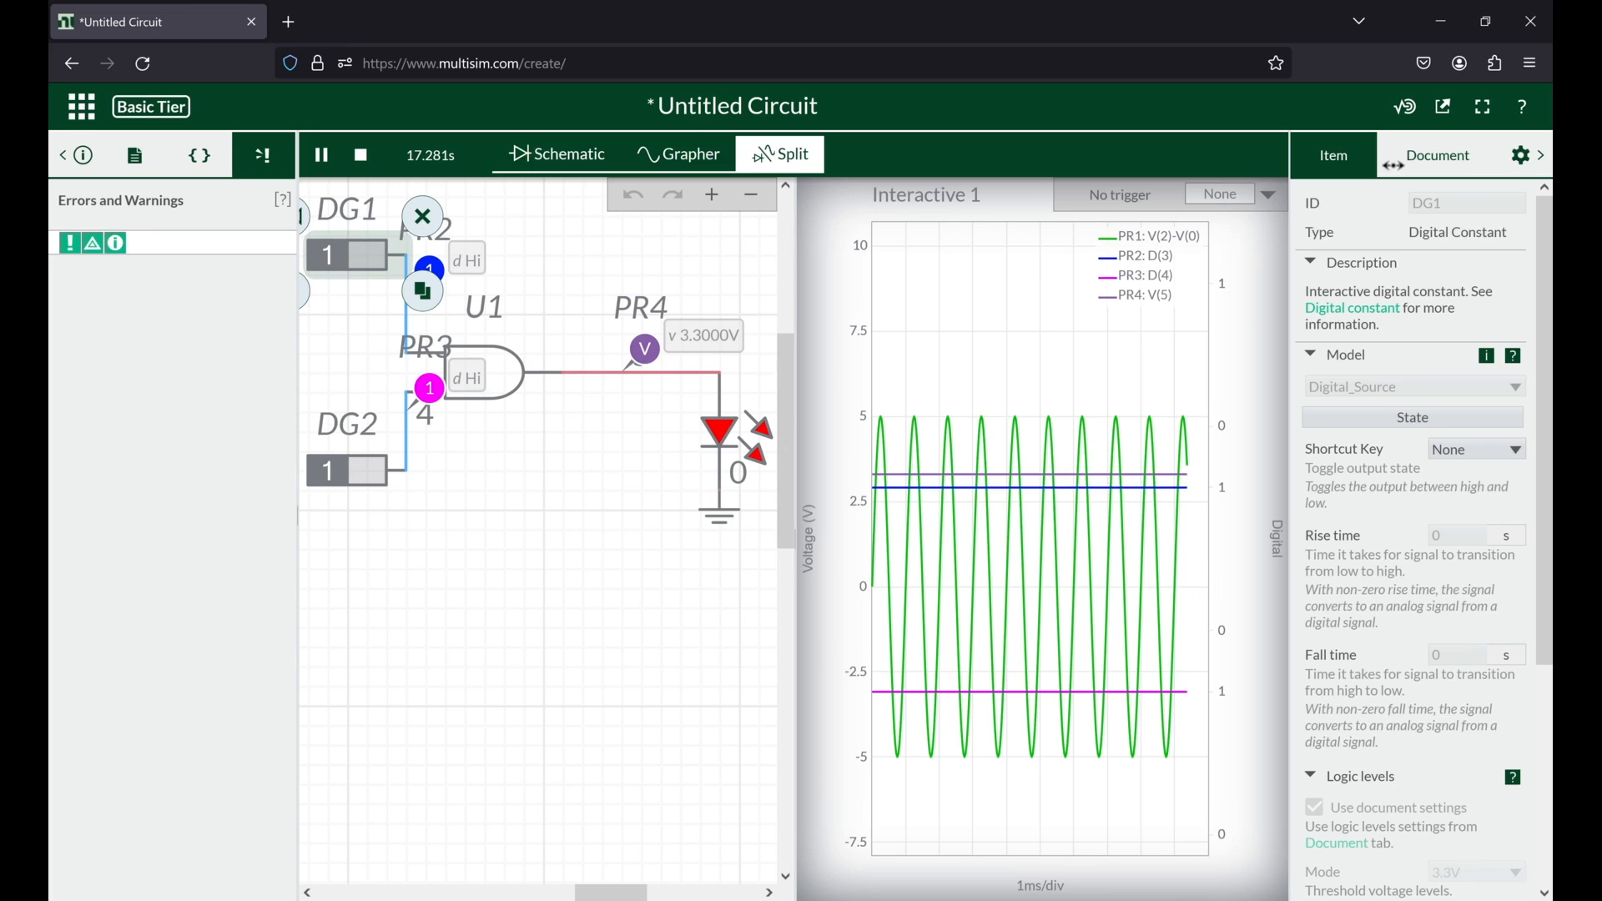
click(1467, 150)
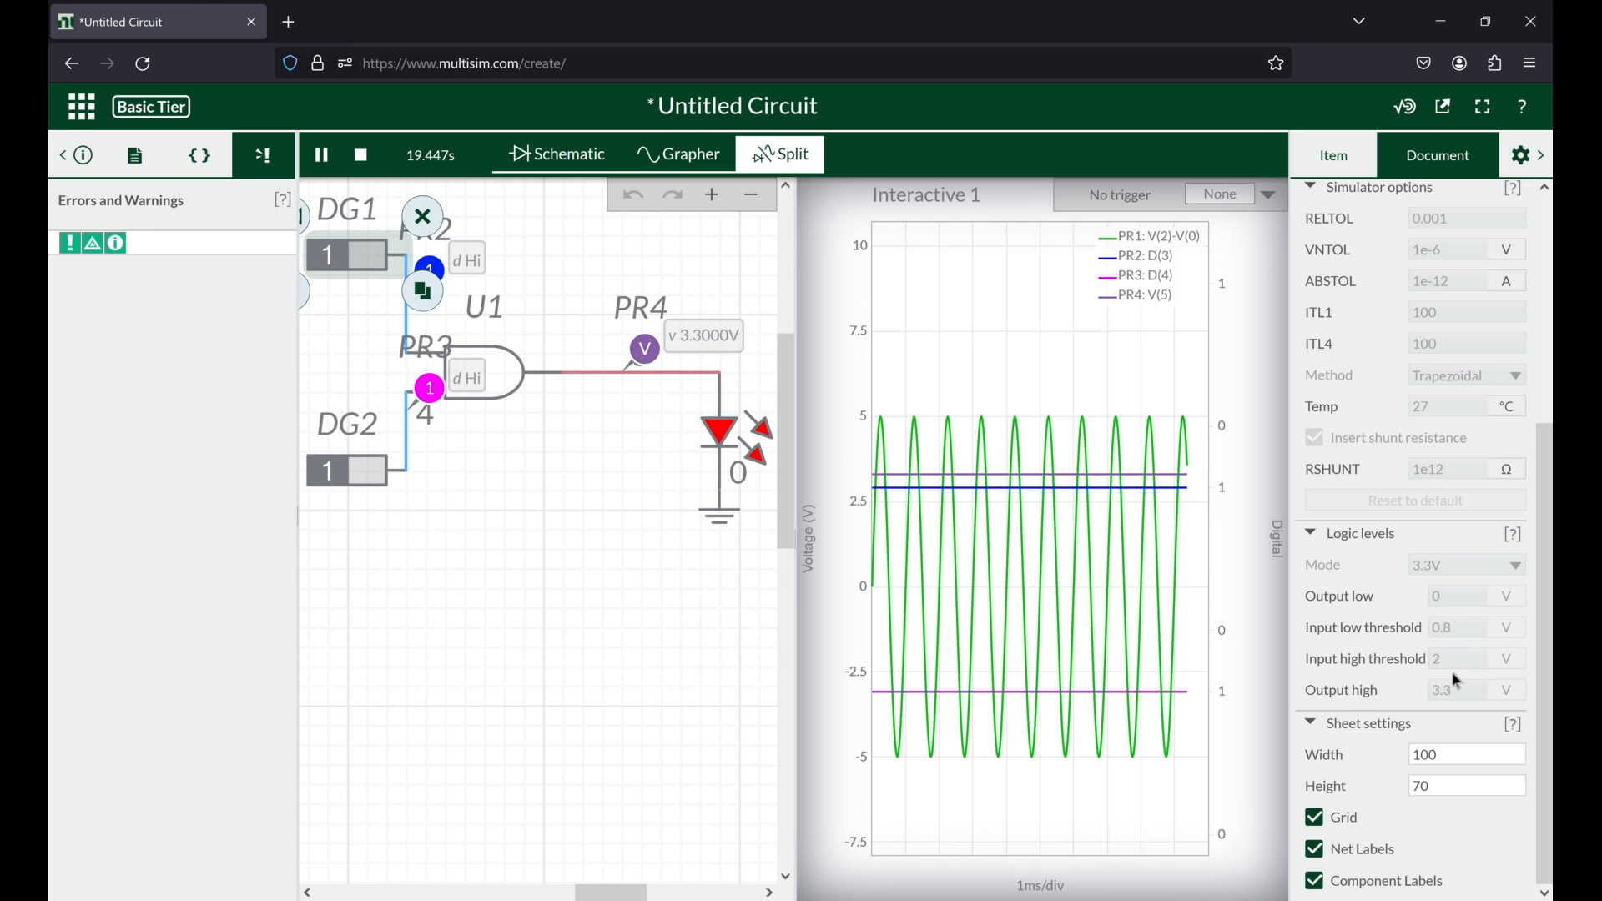
click(363, 156)
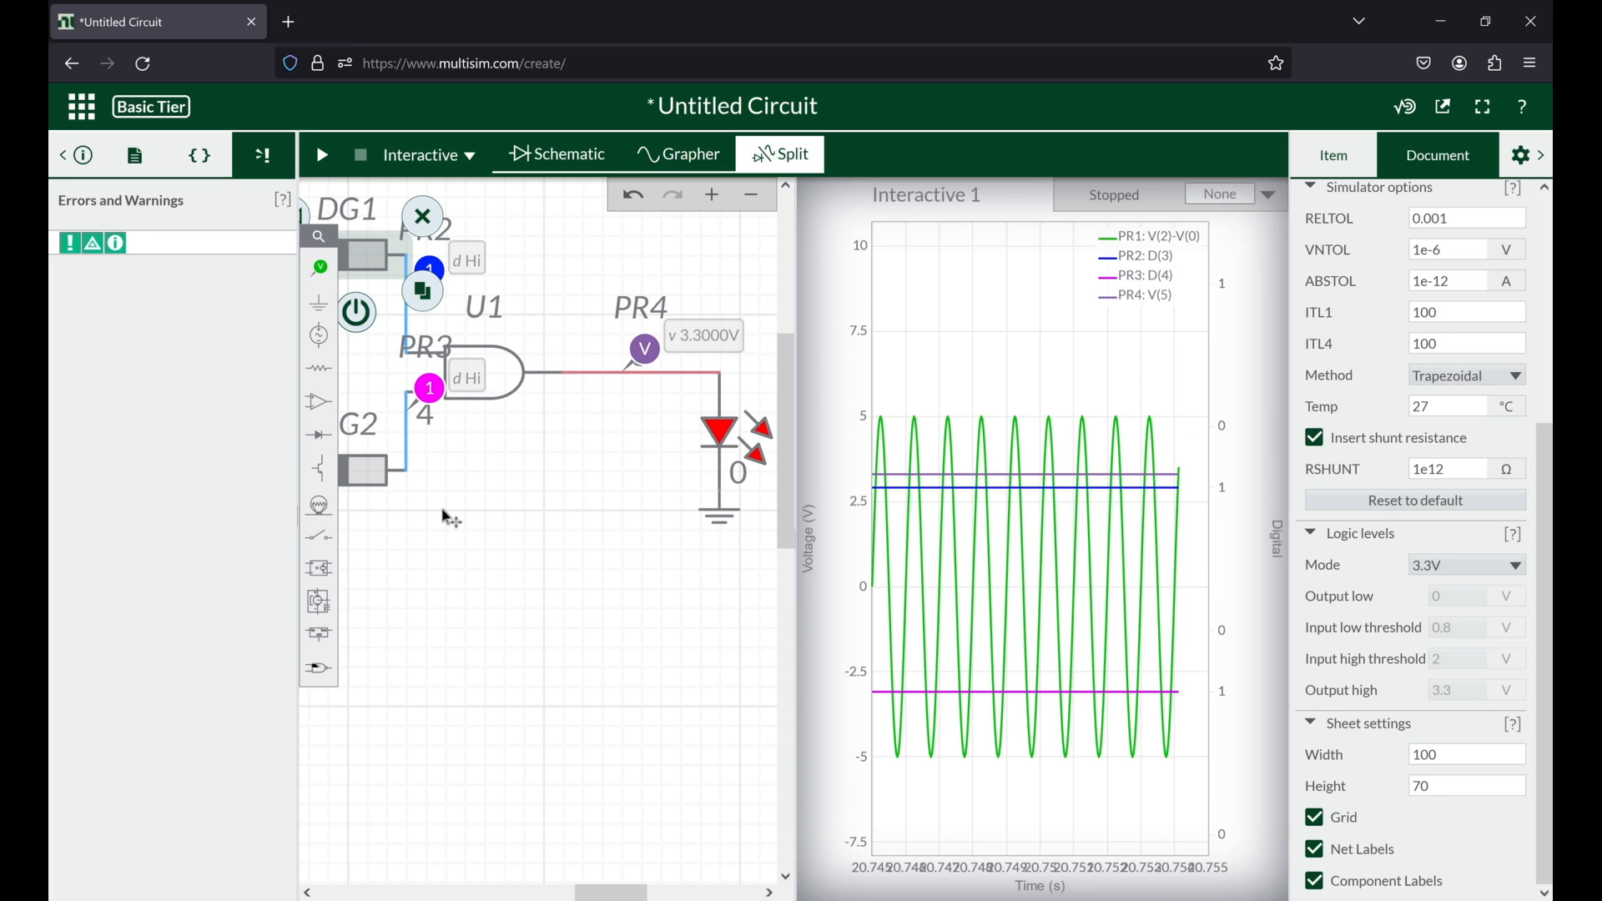
Step: Delete digital constant DG2 from the AND gate's lower input
click(317, 667)
click(315, 667)
drag(418, 609, 725, 642)
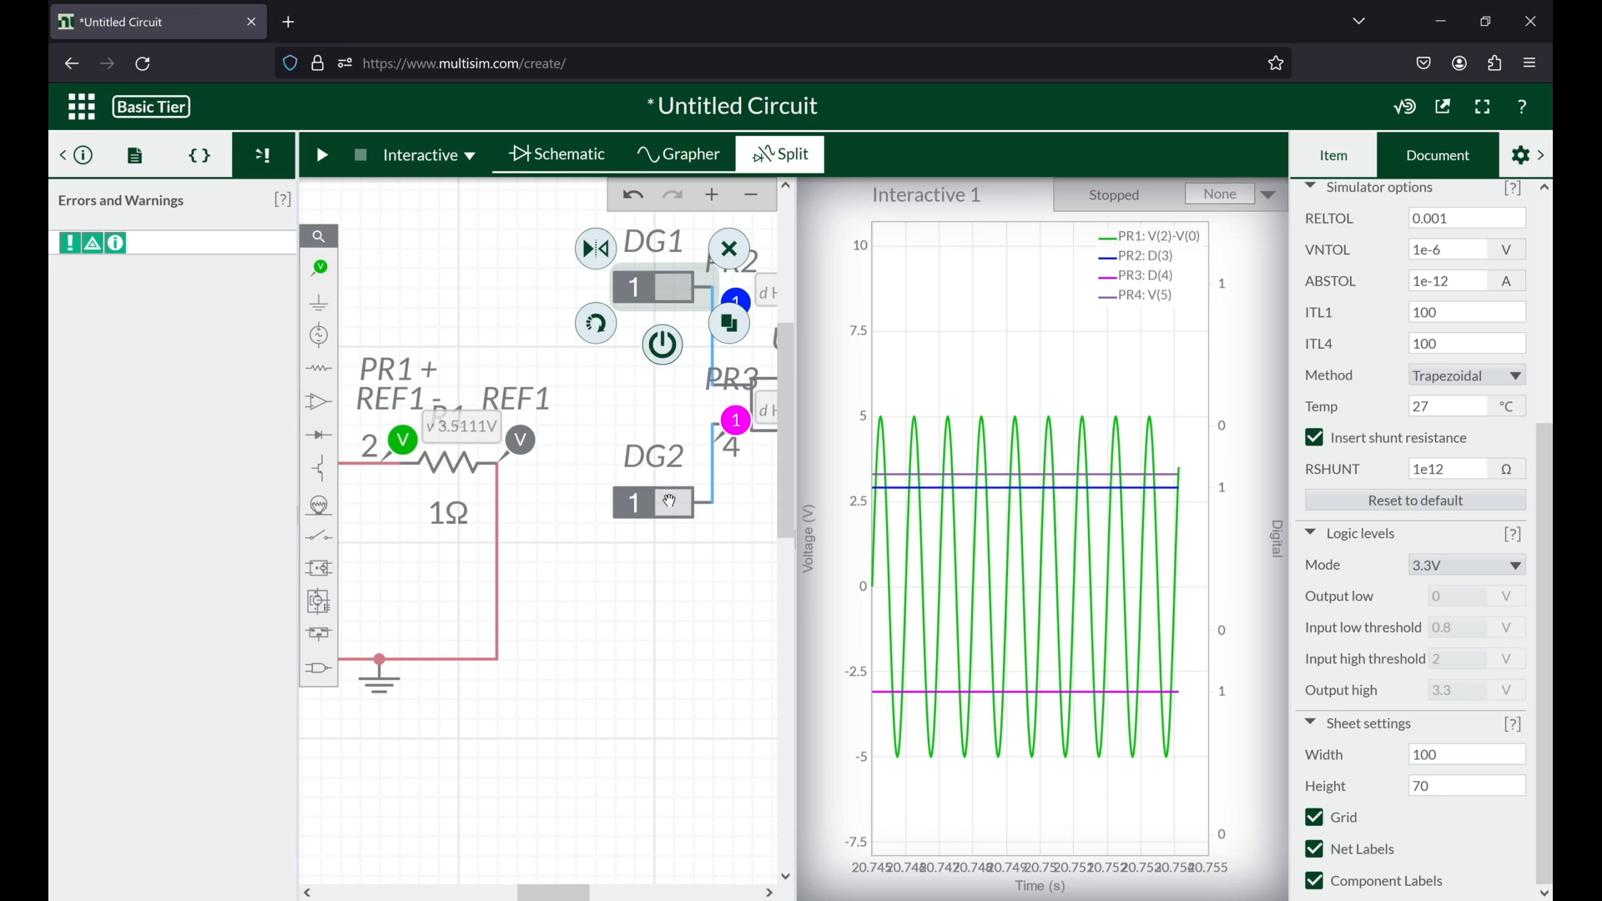
click(673, 502)
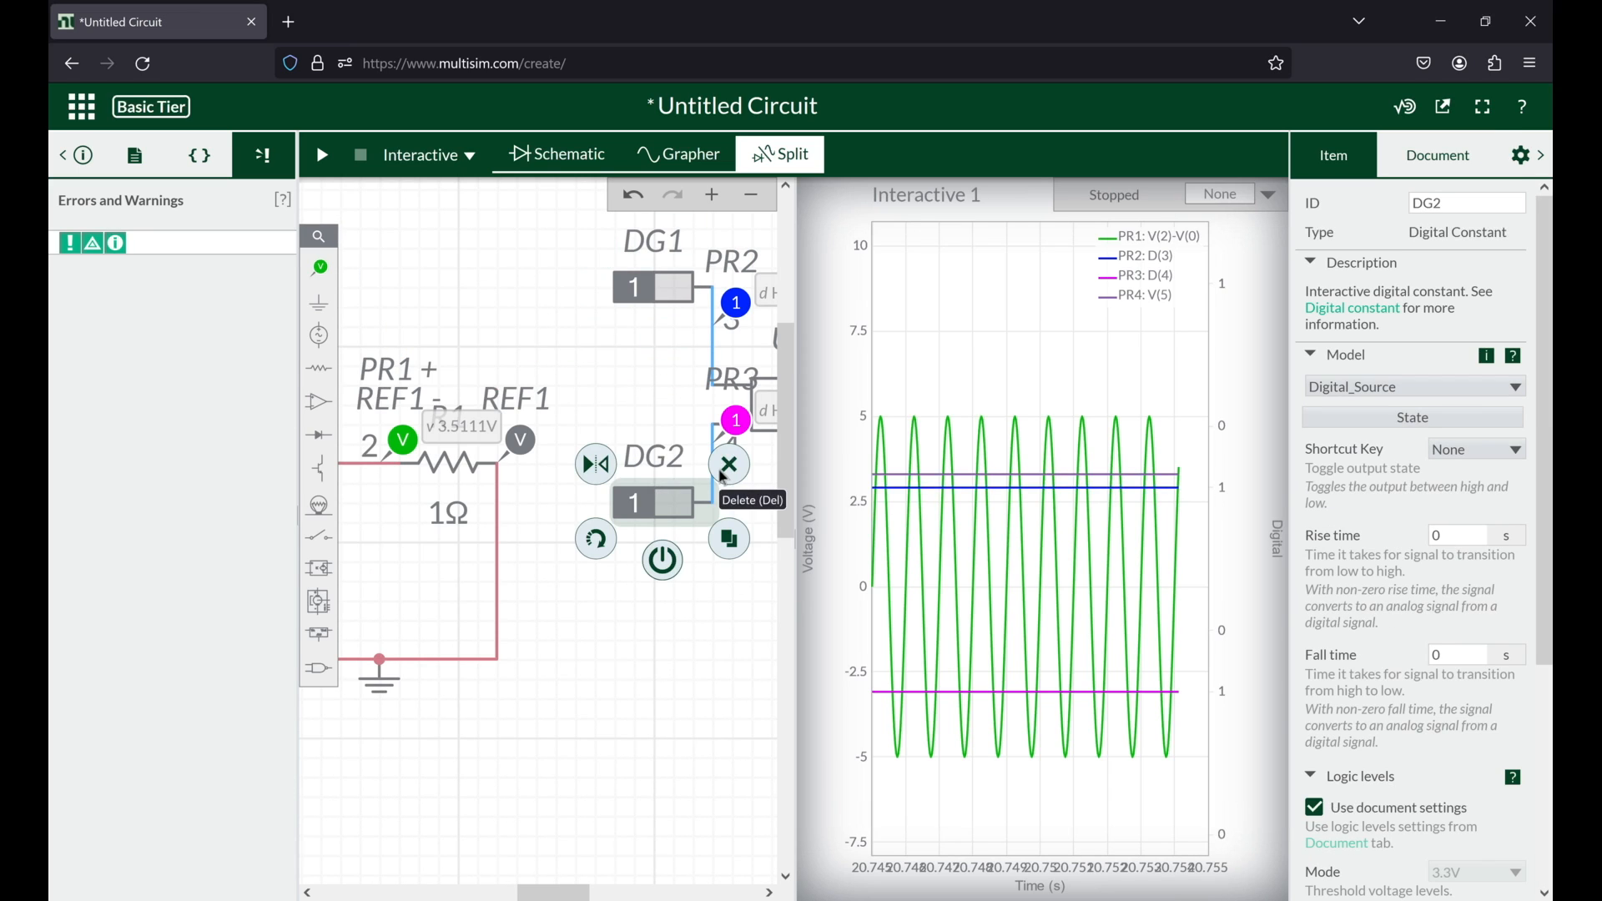
click(724, 478)
scroll(737, 267, down, 3)
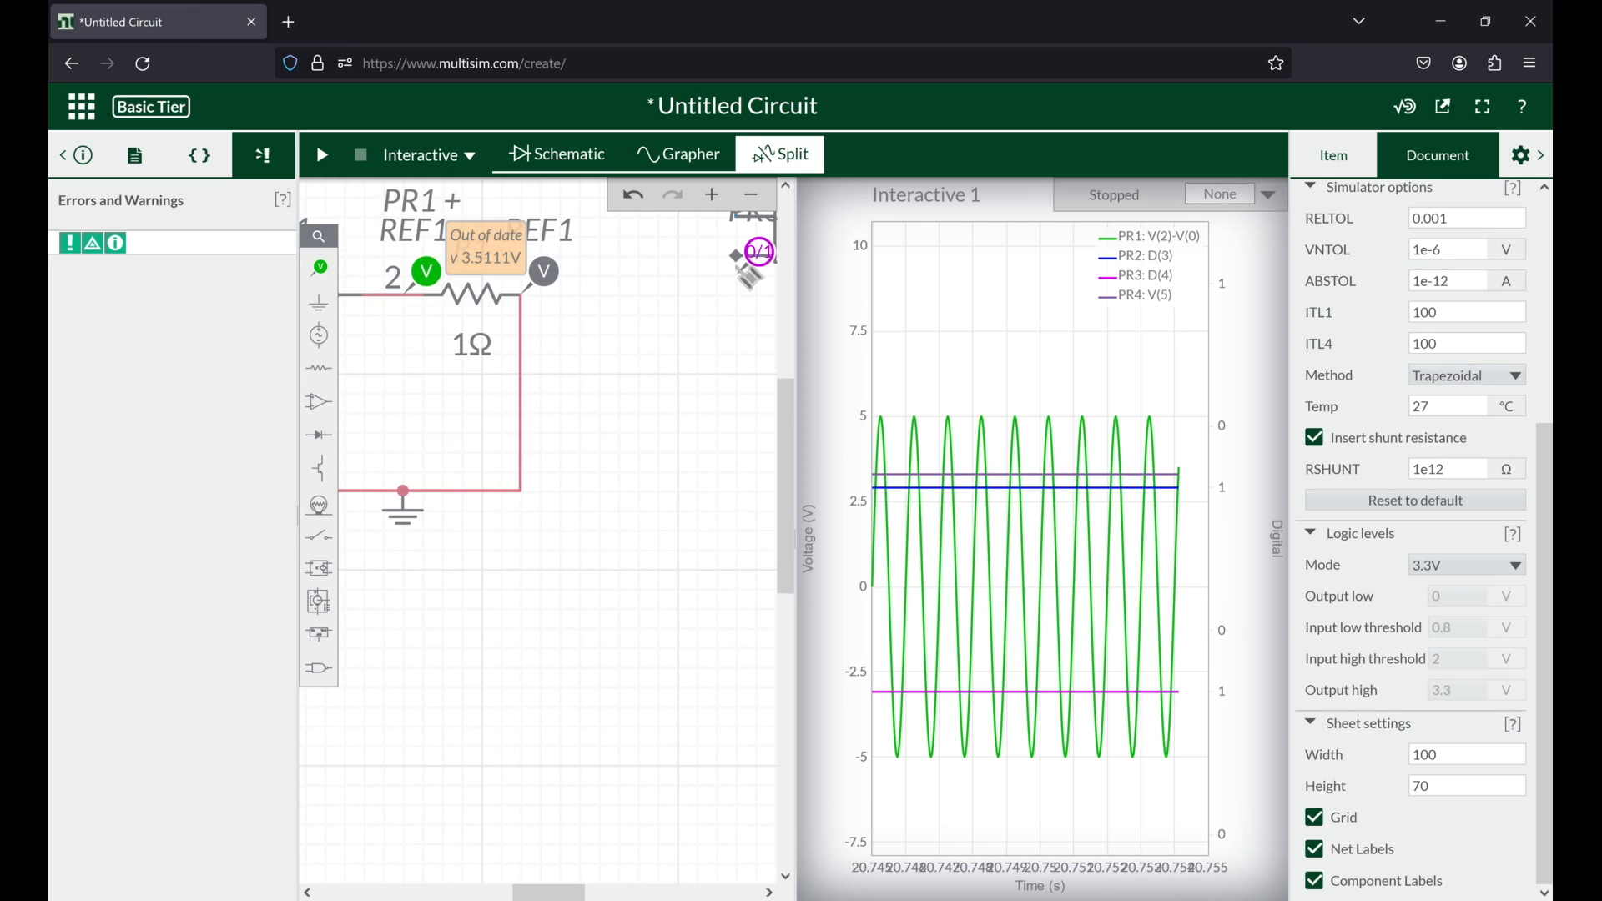
Step: Wire the AND gate's freed lower input to the vertical wire on the grounded side of the 1Ω resistor
click(737, 256)
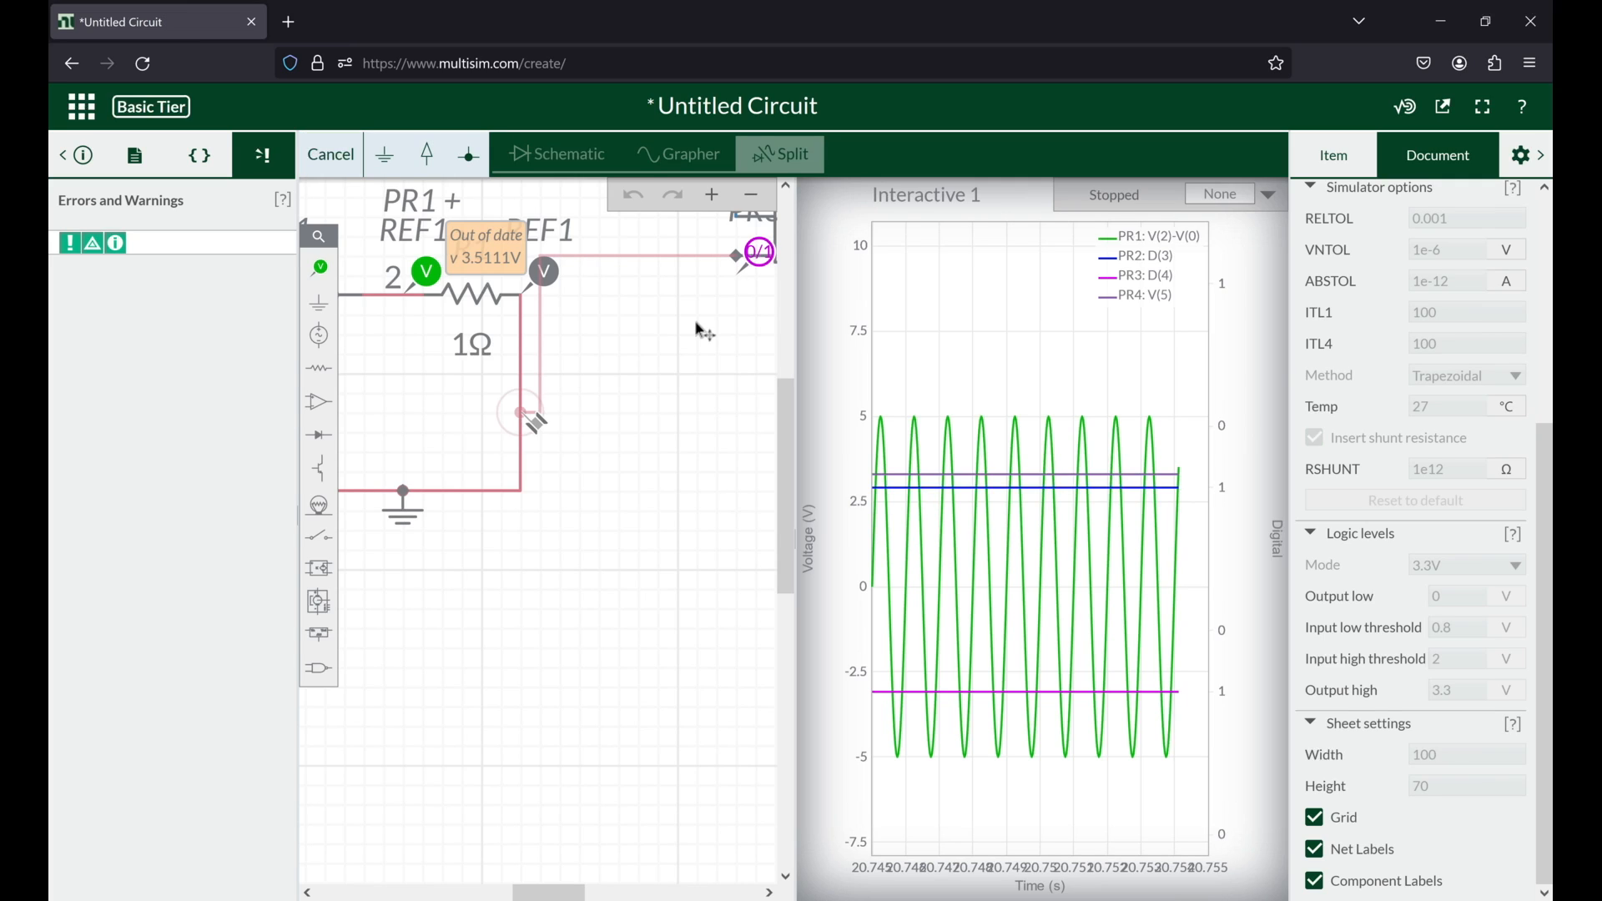
click(521, 413)
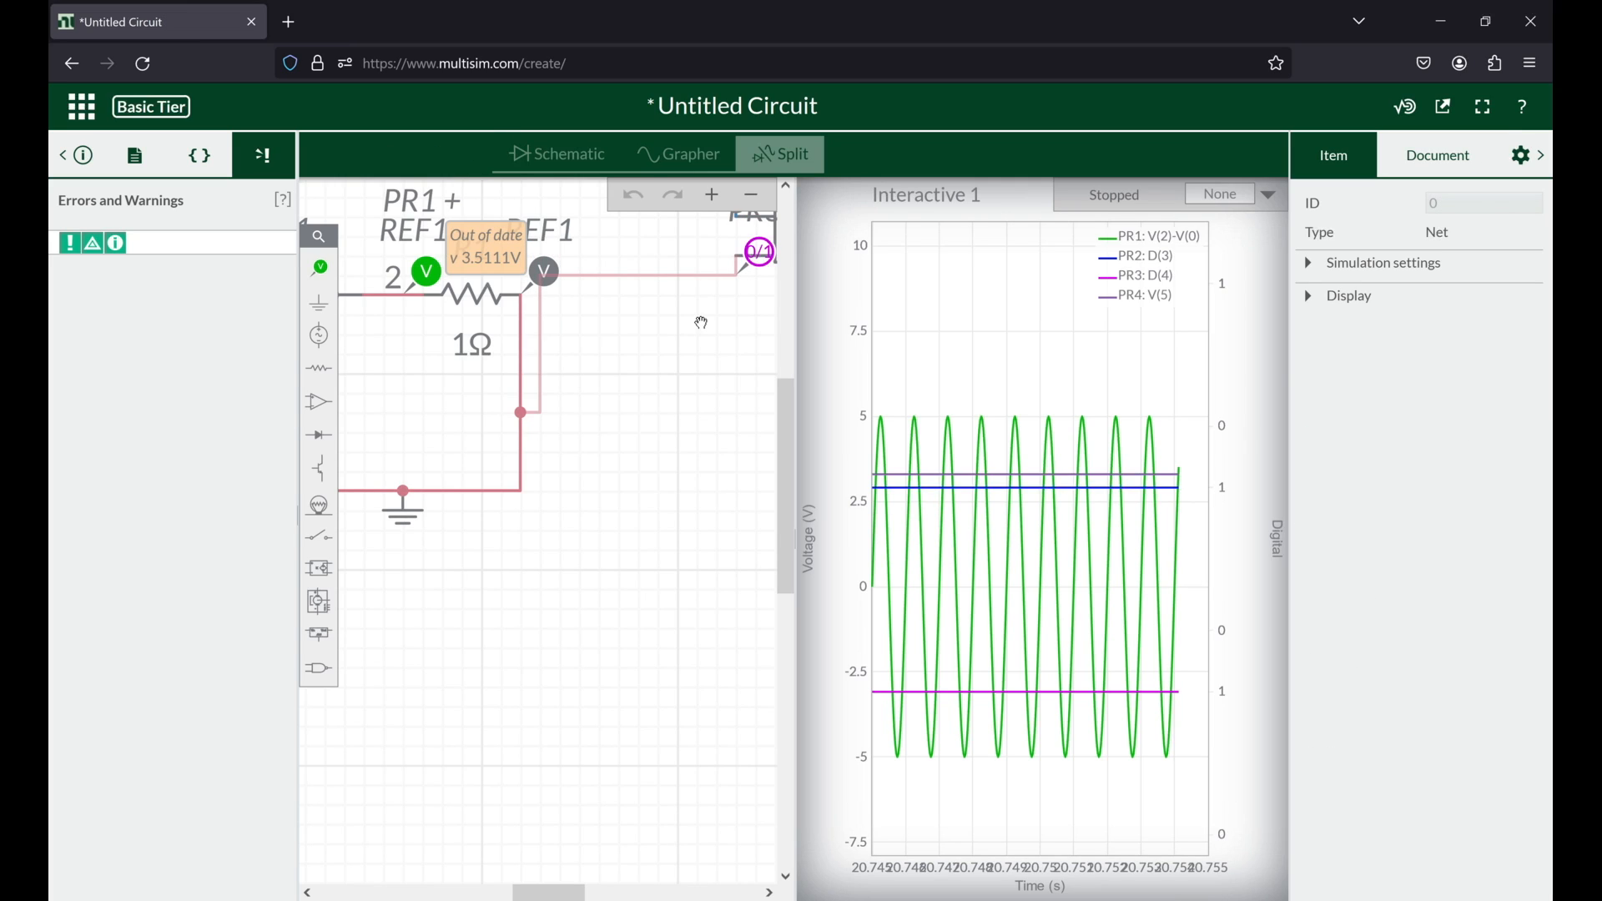
scroll(672, 423, down, 2)
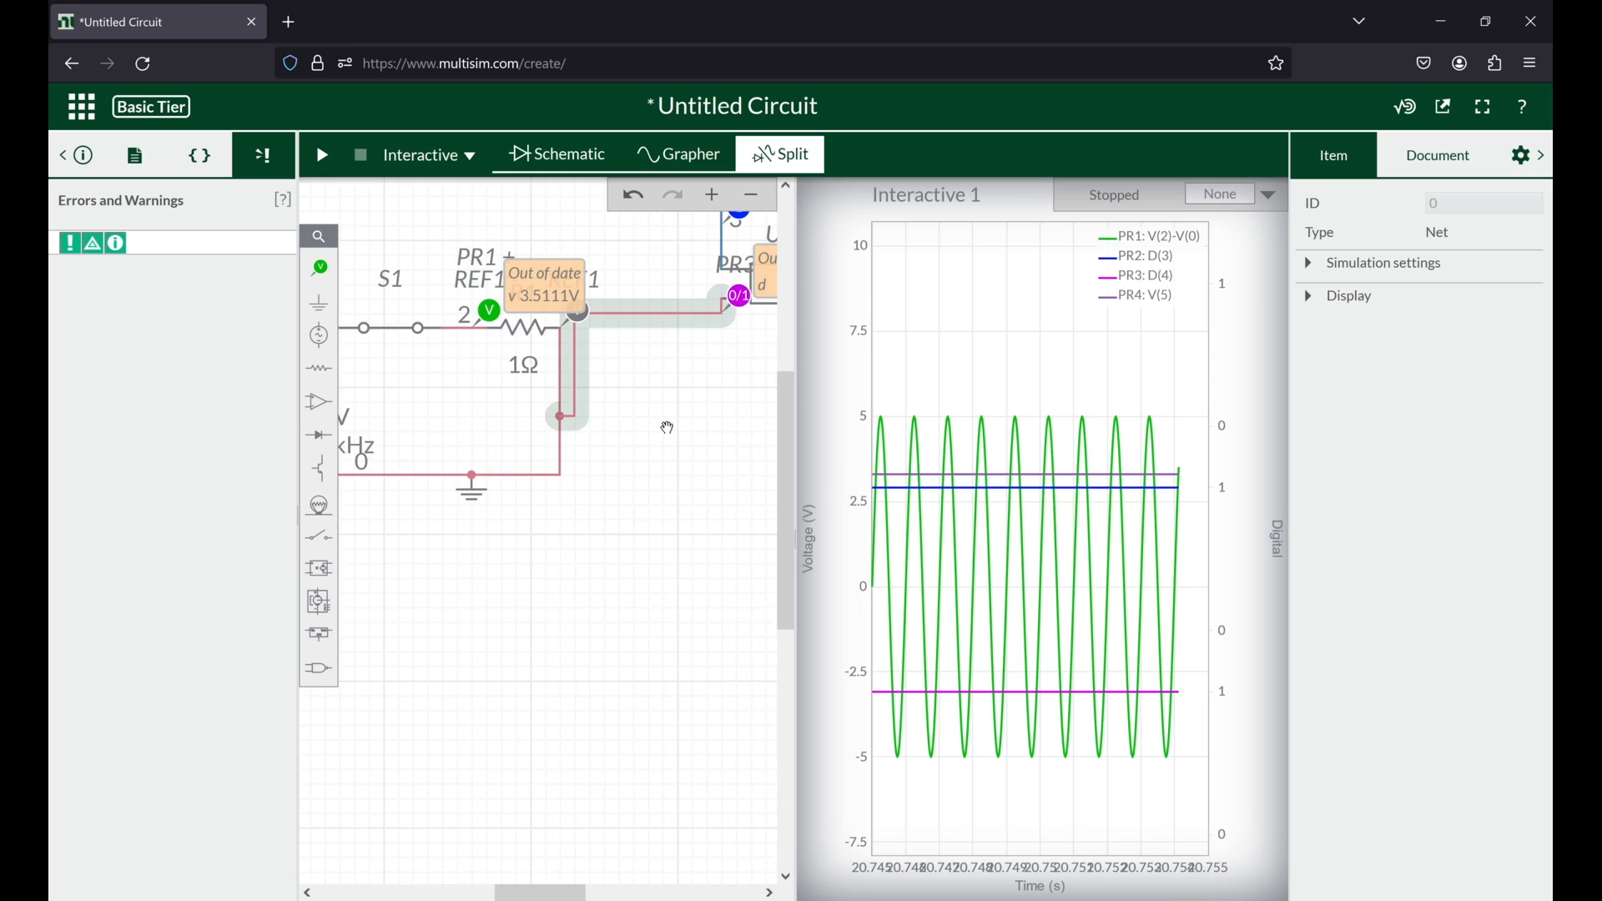
scroll(667, 428, down, 2)
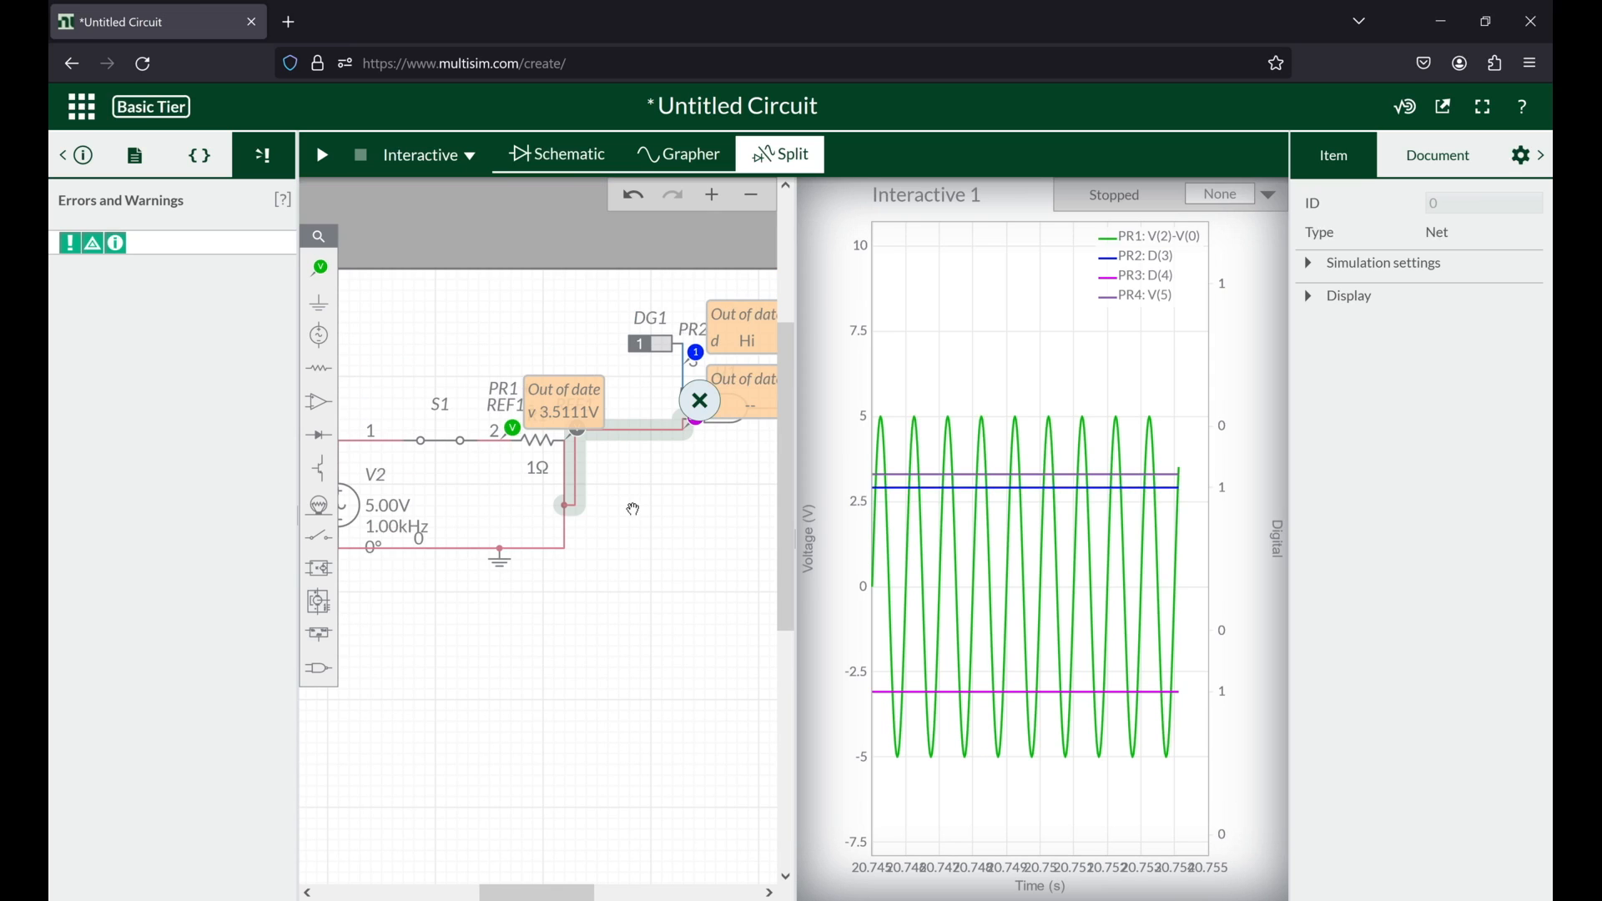
Step: Set the peak voltage of AC source V2 to 3.3 V
click(635, 509)
scroll(634, 509, up, 2)
drag(440, 478, 647, 458)
click(505, 484)
text(3.3)
key(Return)
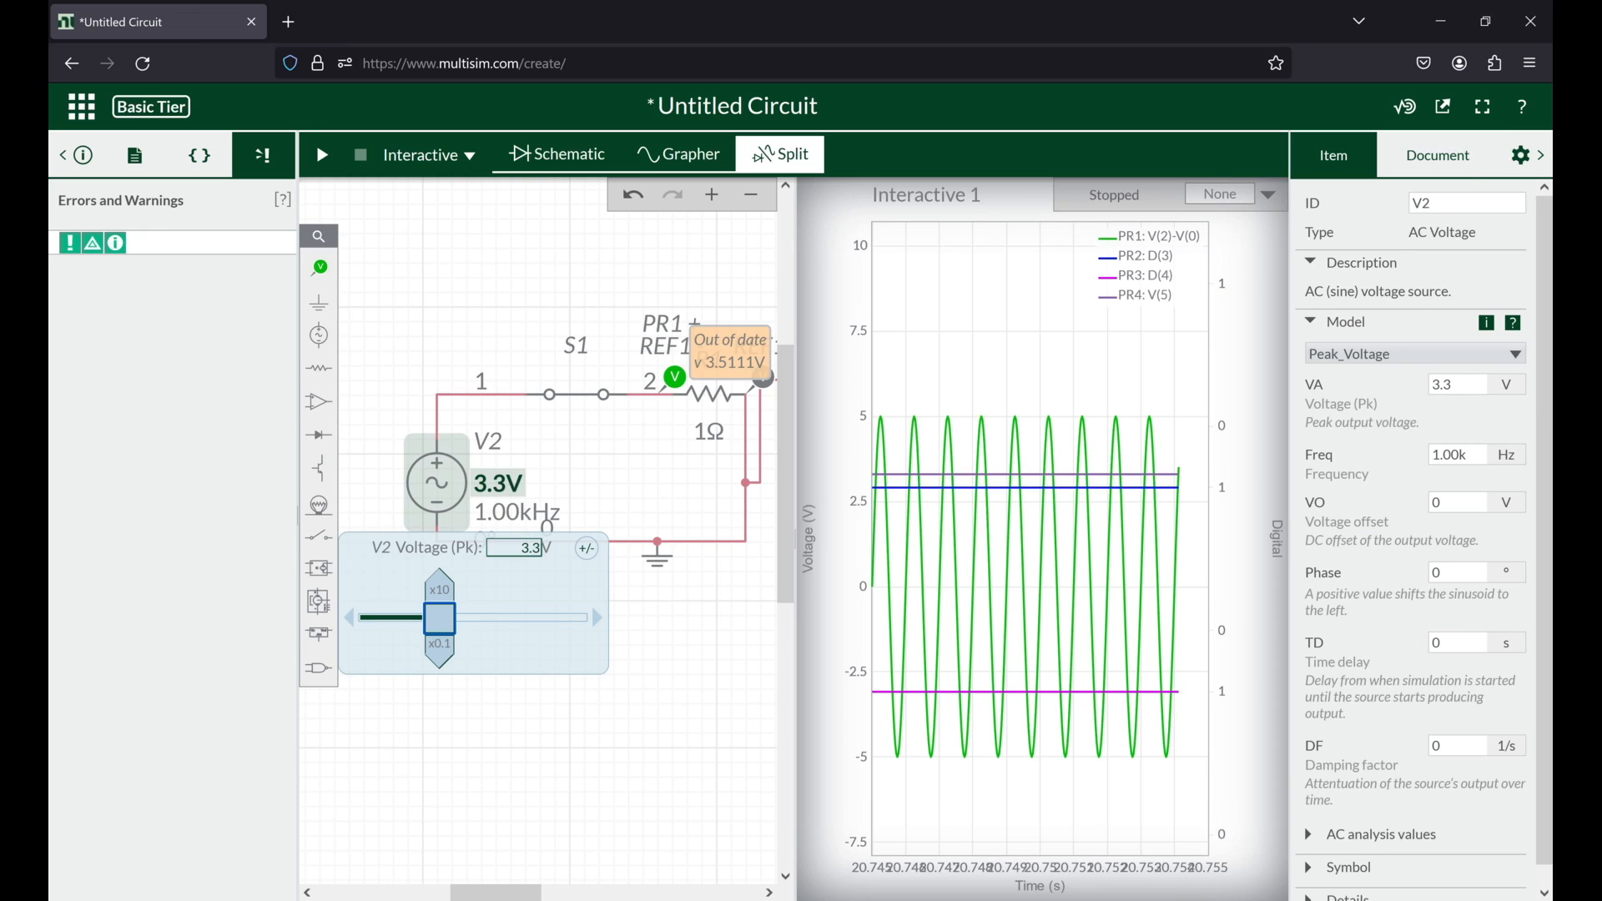
click(596, 461)
Step: Return to the schematic-only view and set the frequency of AC source V2 to 1 Hz
scroll(617, 472, down, 5)
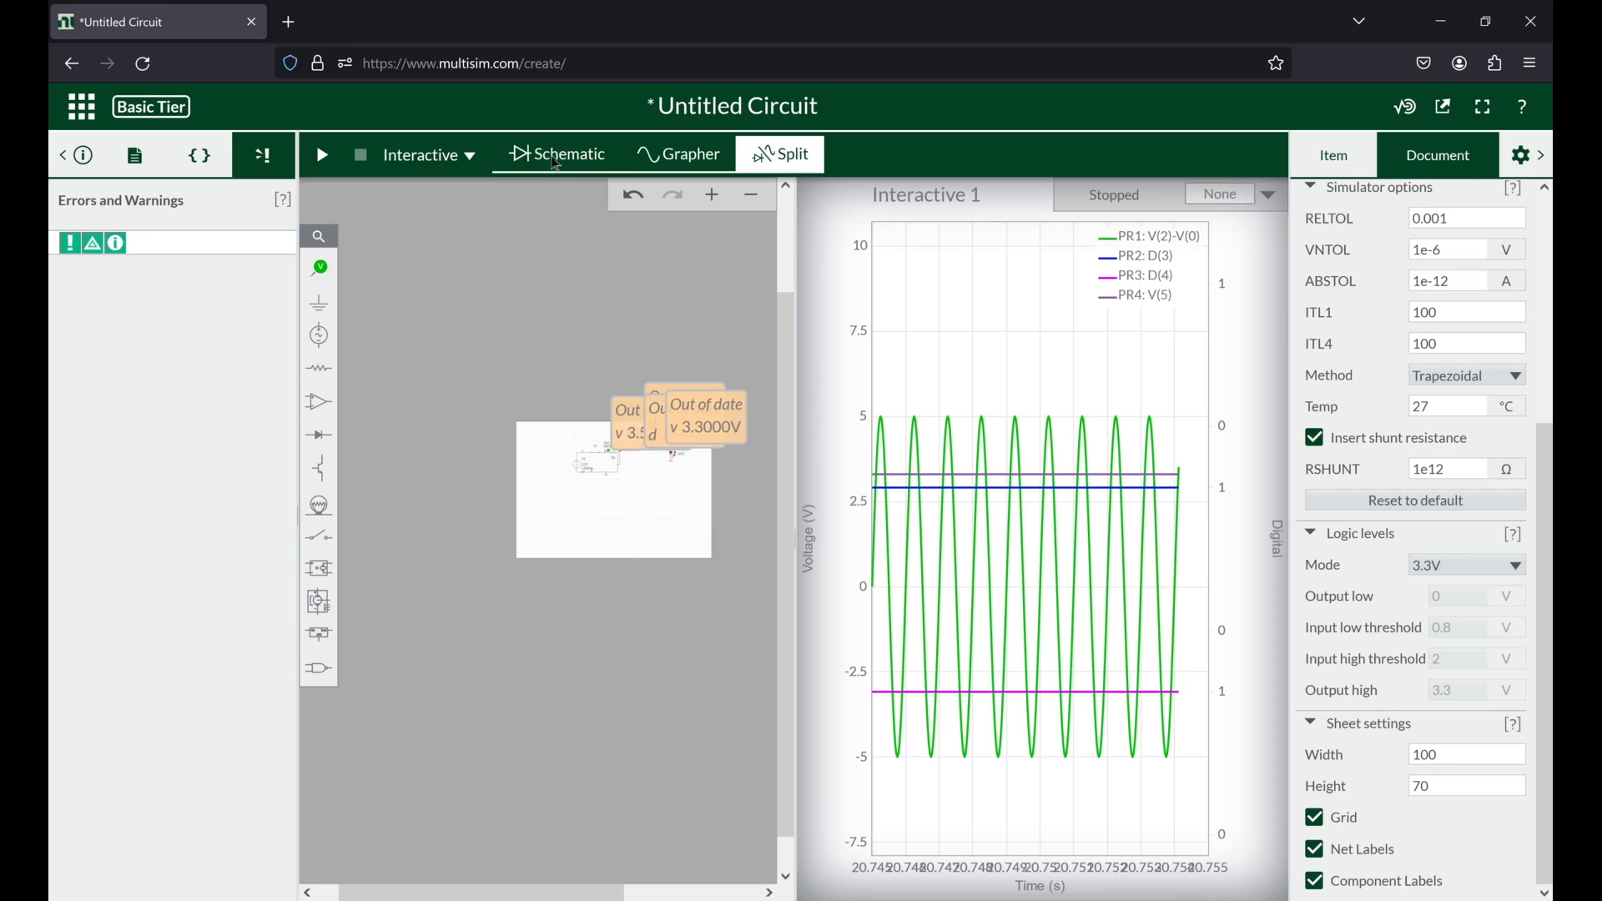
click(556, 159)
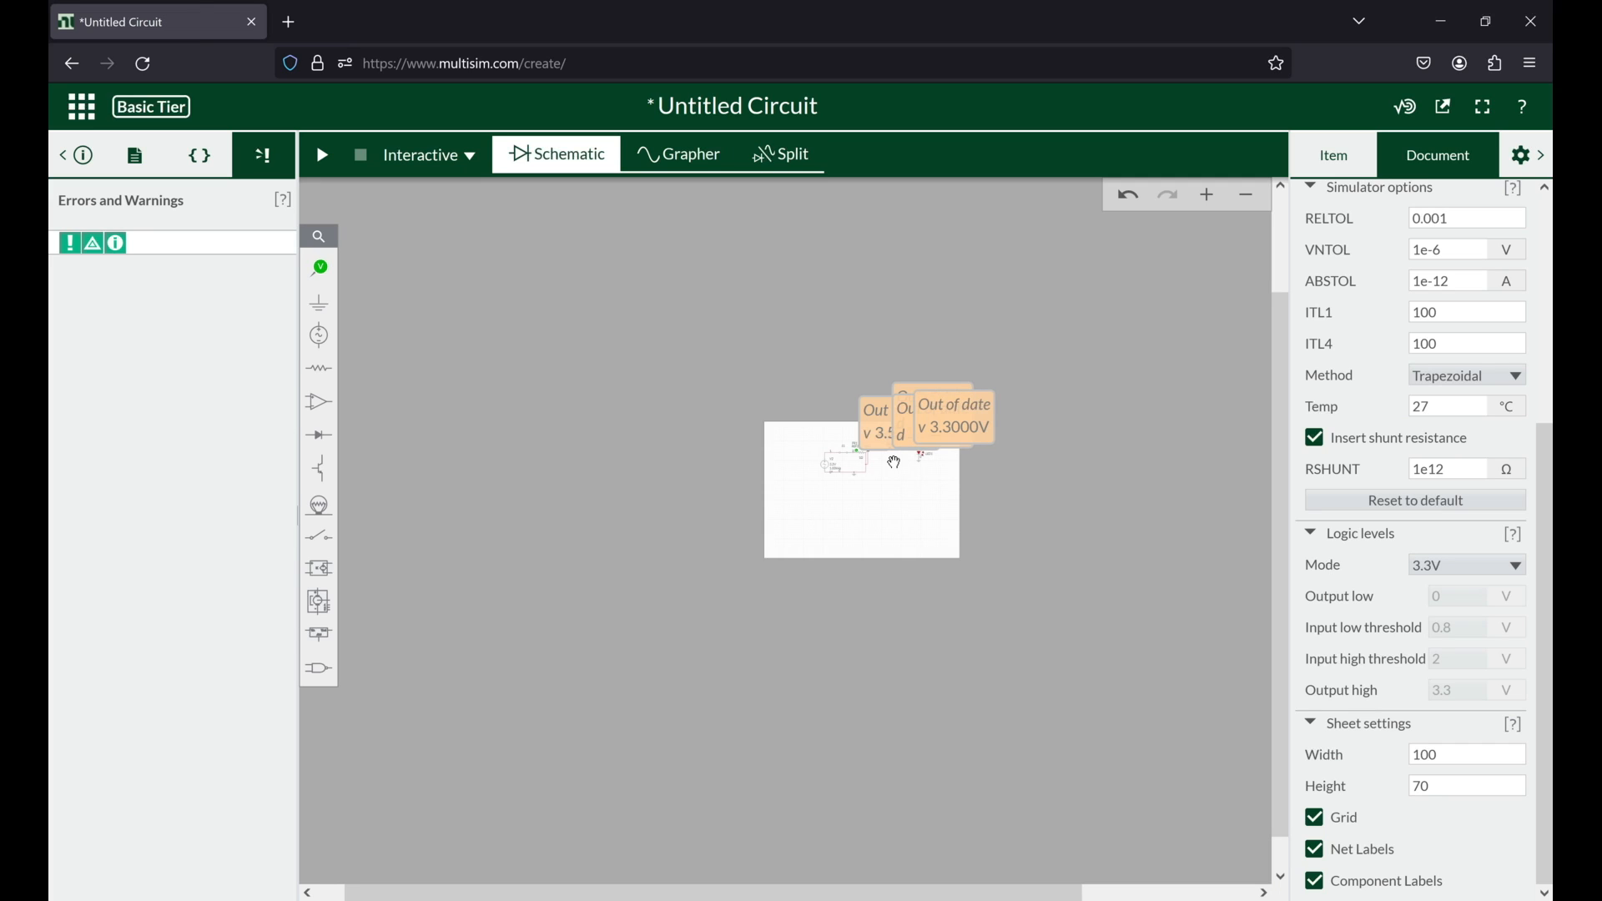
scroll(895, 463, up, 5)
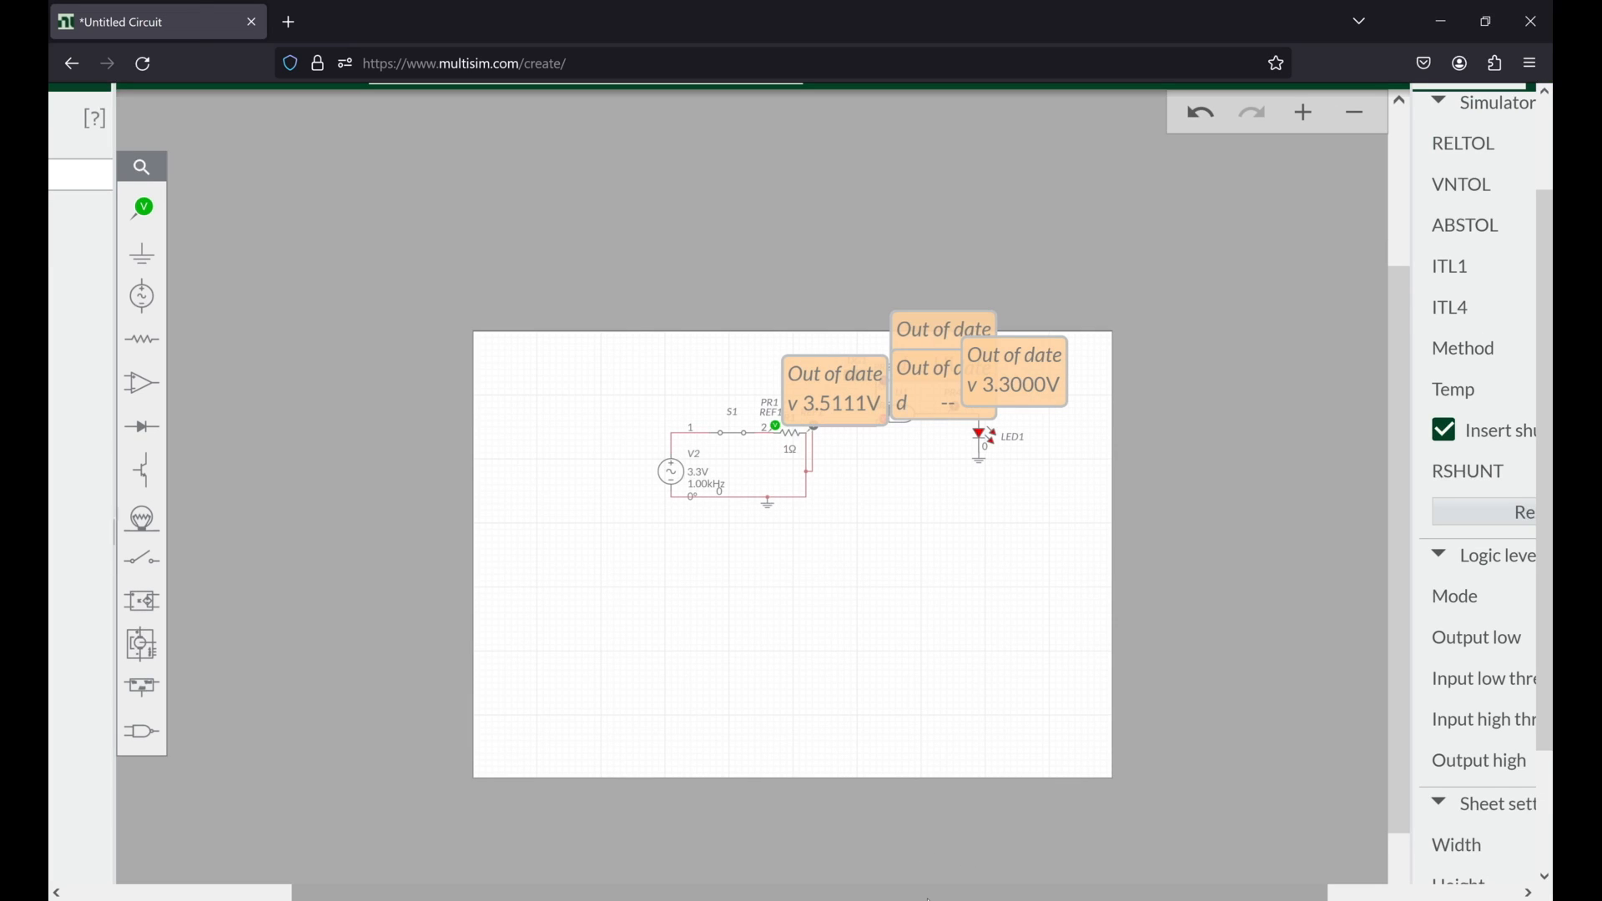
key(ctrl+0)
scroll(875, 495, up, 5)
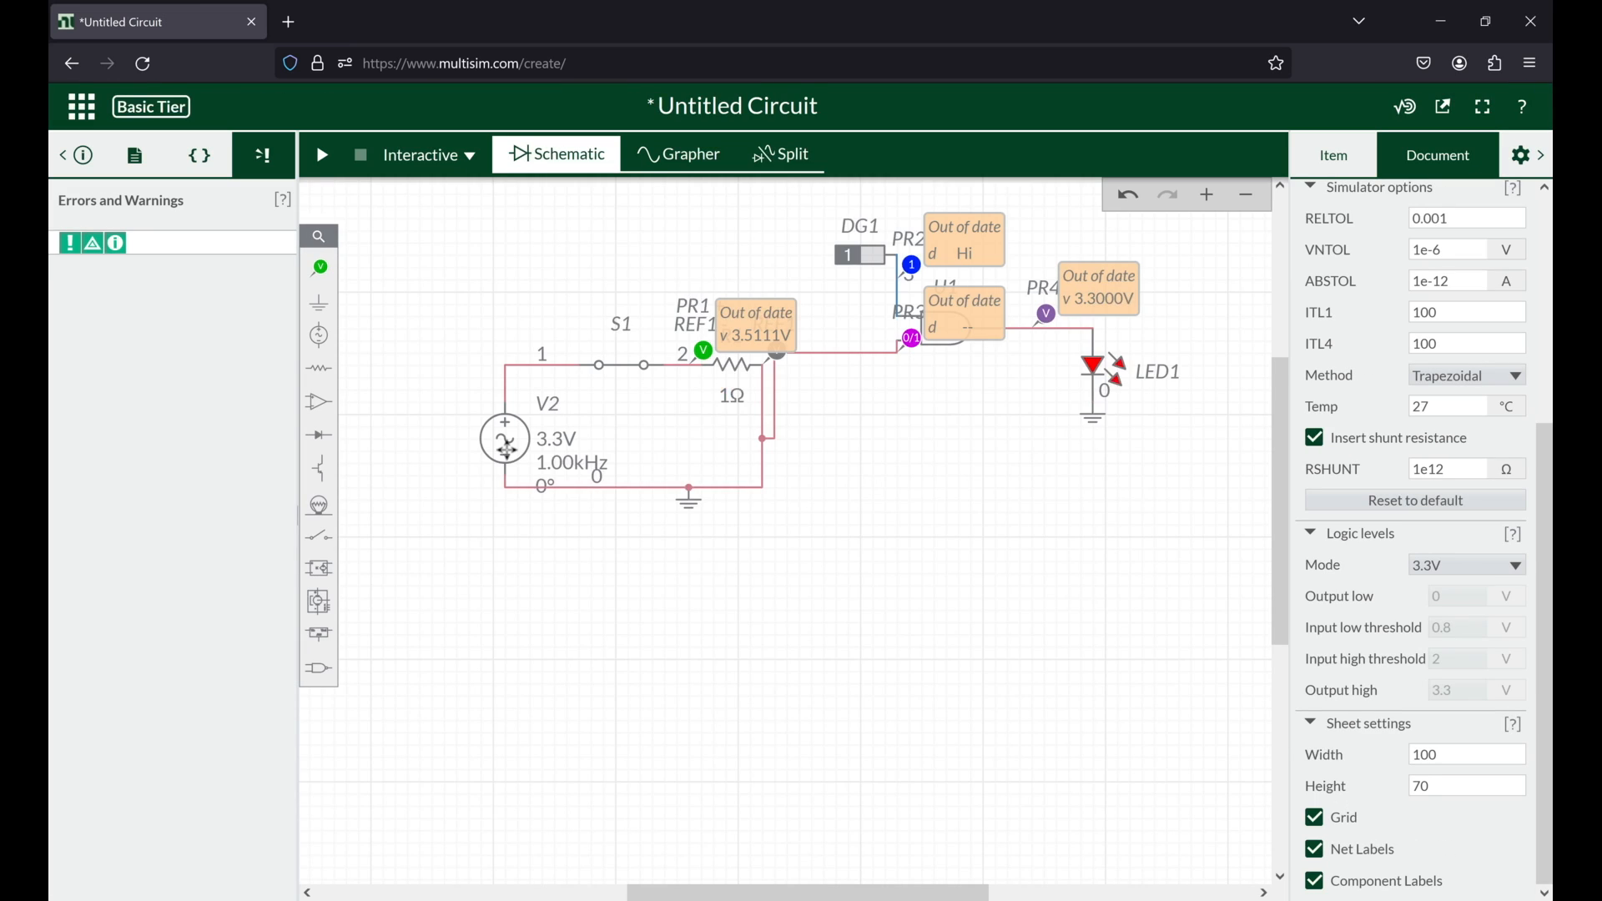
click(507, 449)
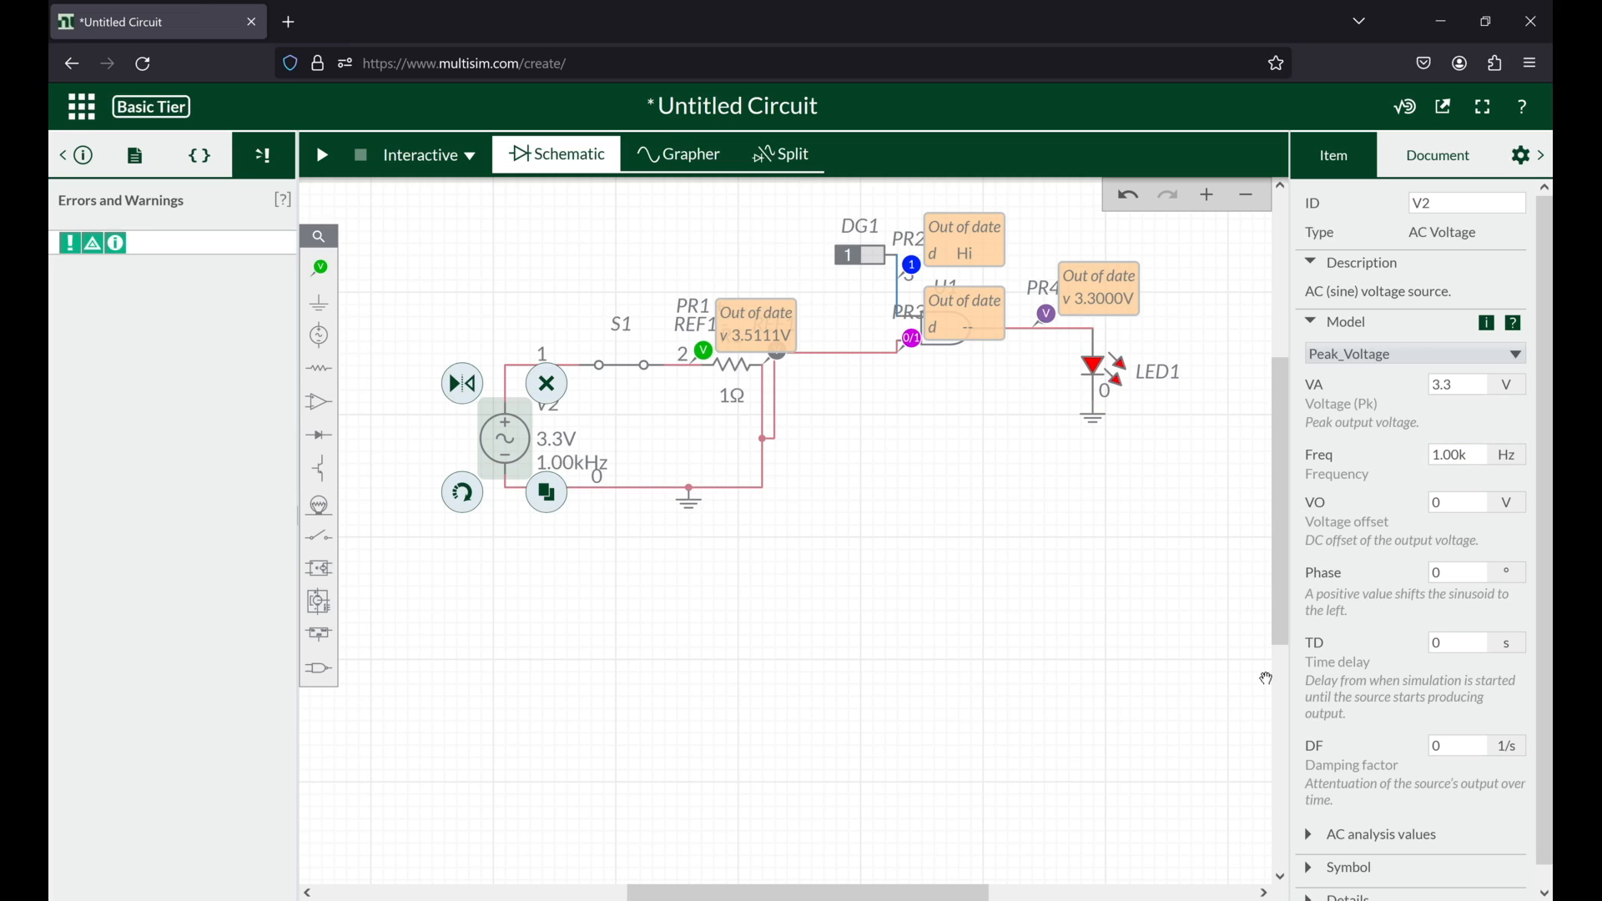
click(591, 466)
click(535, 496)
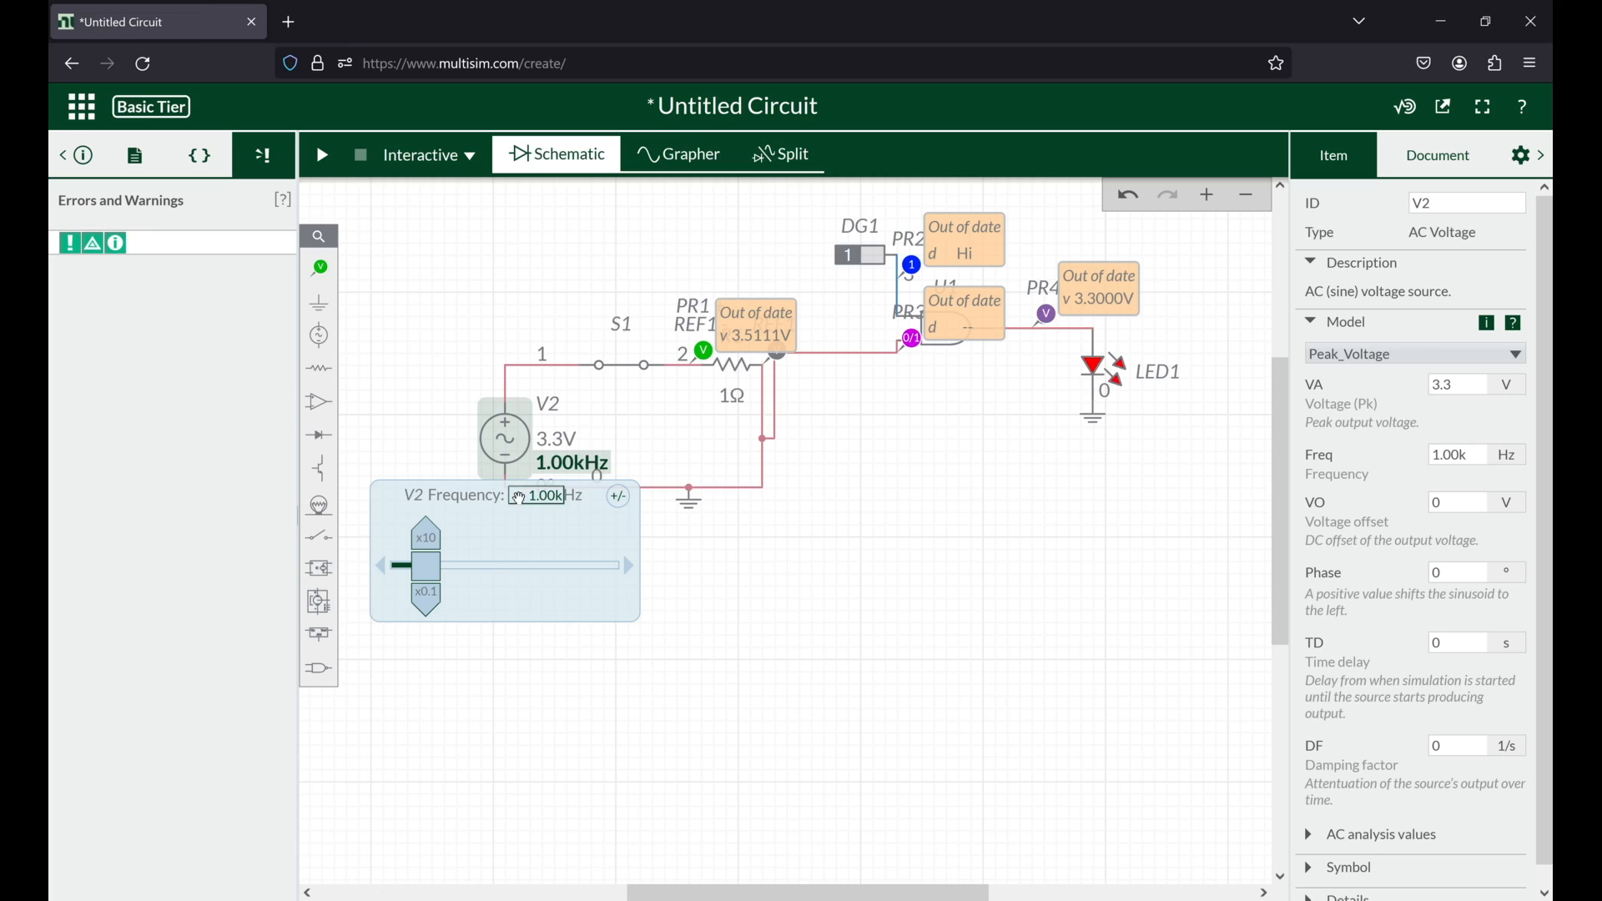
double_click(541, 496)
text(1)
key(Return)
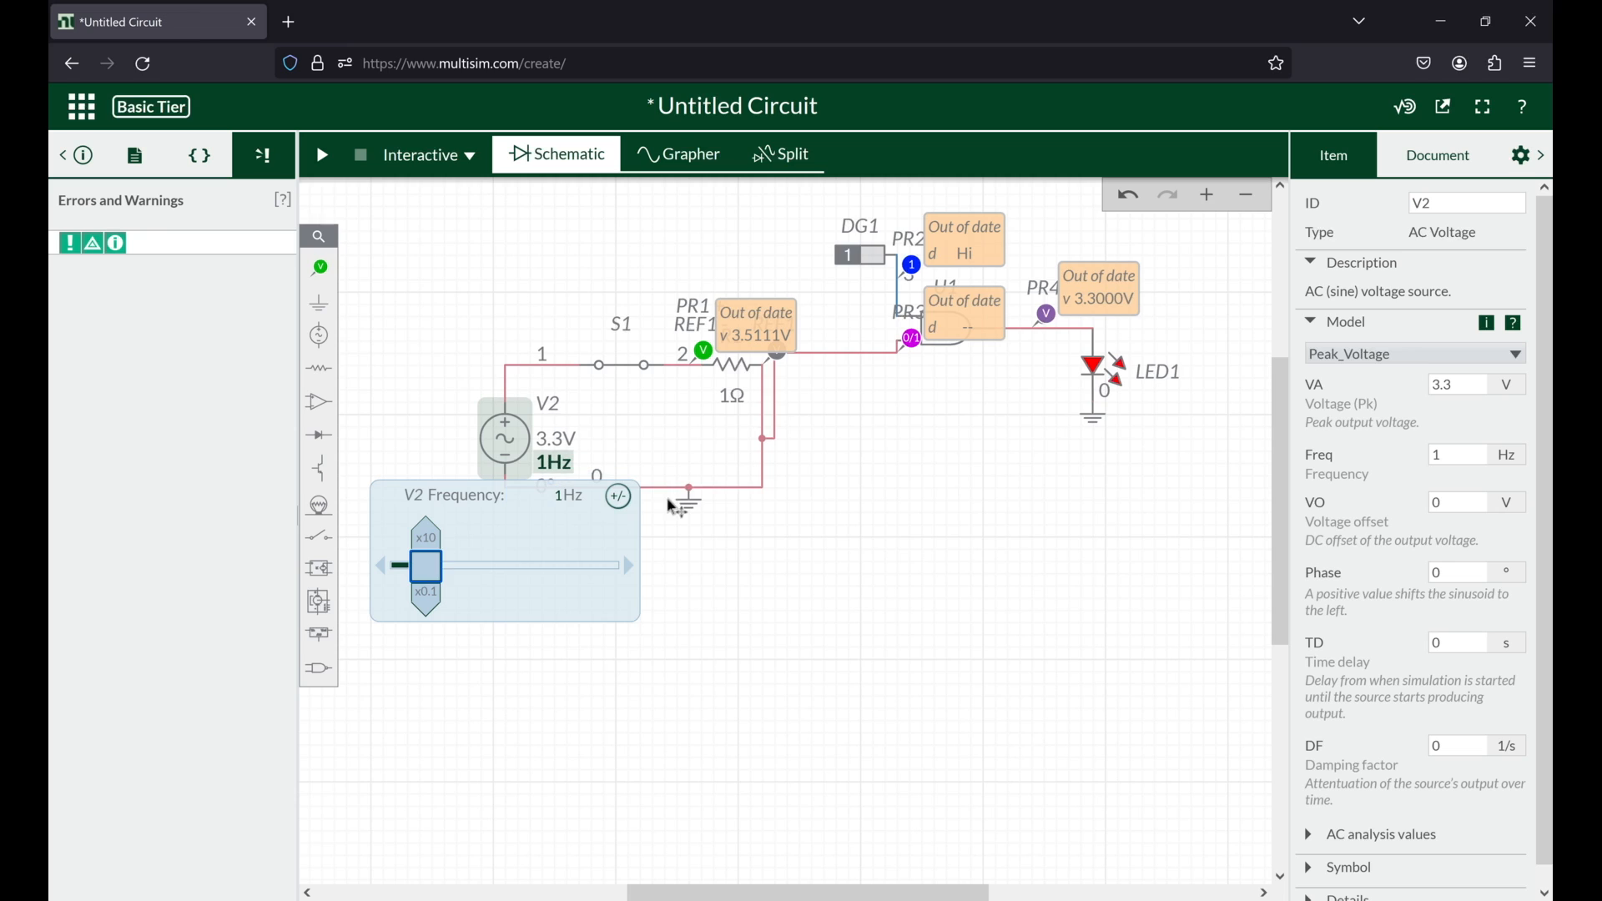
Step: Run the interactive simulation, inspect the net feeding the AND gate's lower input and the 1Ω resistor, and stop the run
click(864, 498)
click(325, 158)
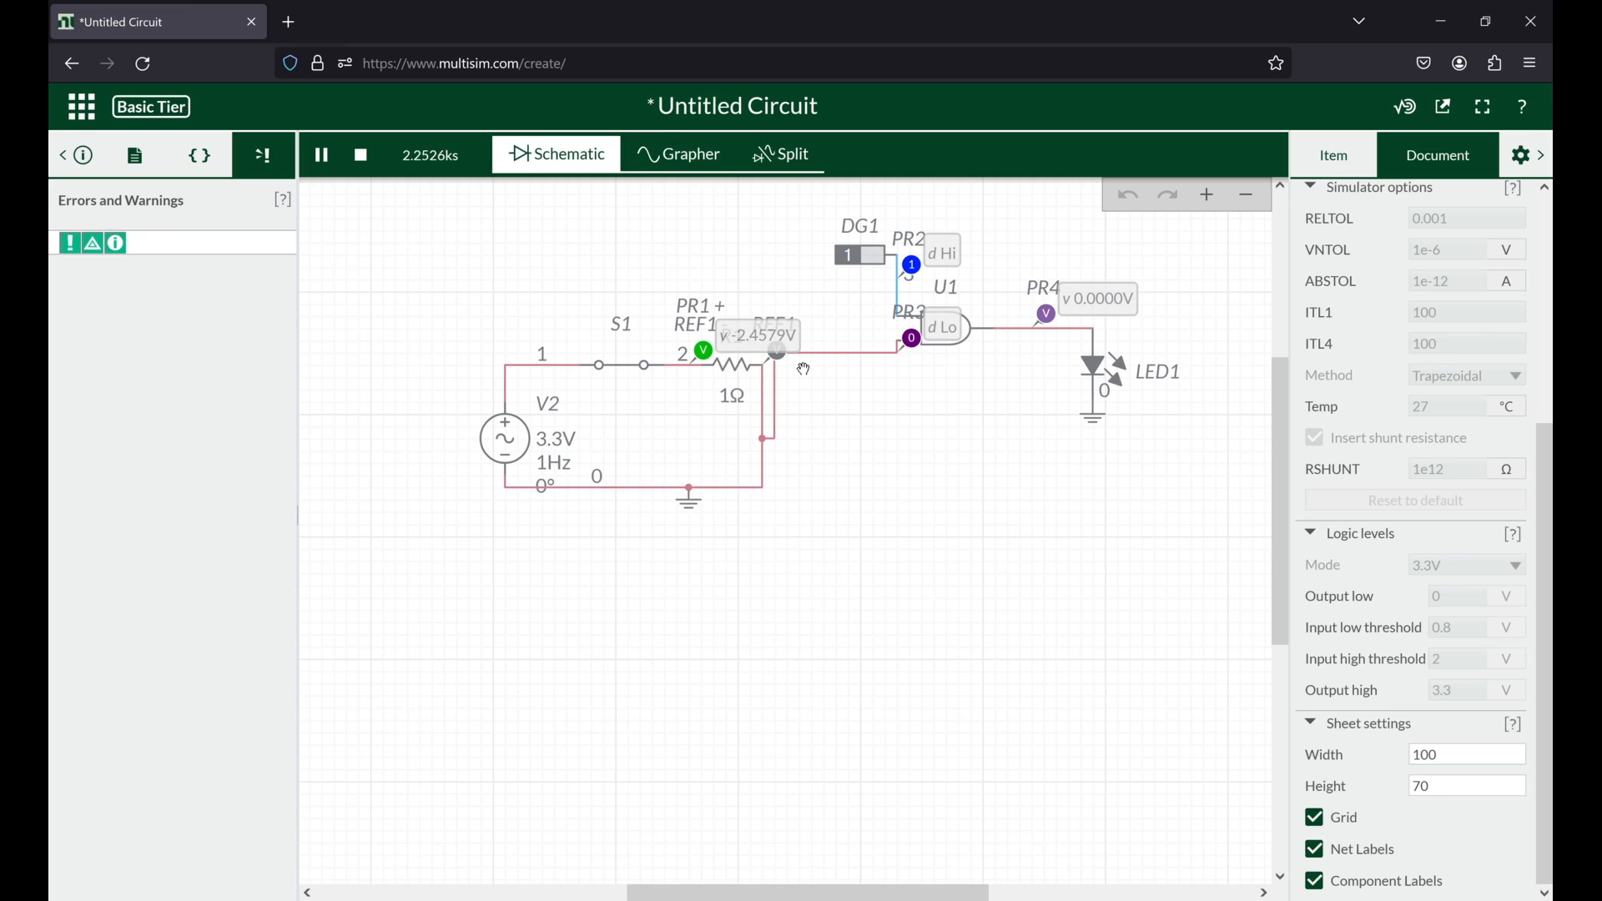
click(860, 356)
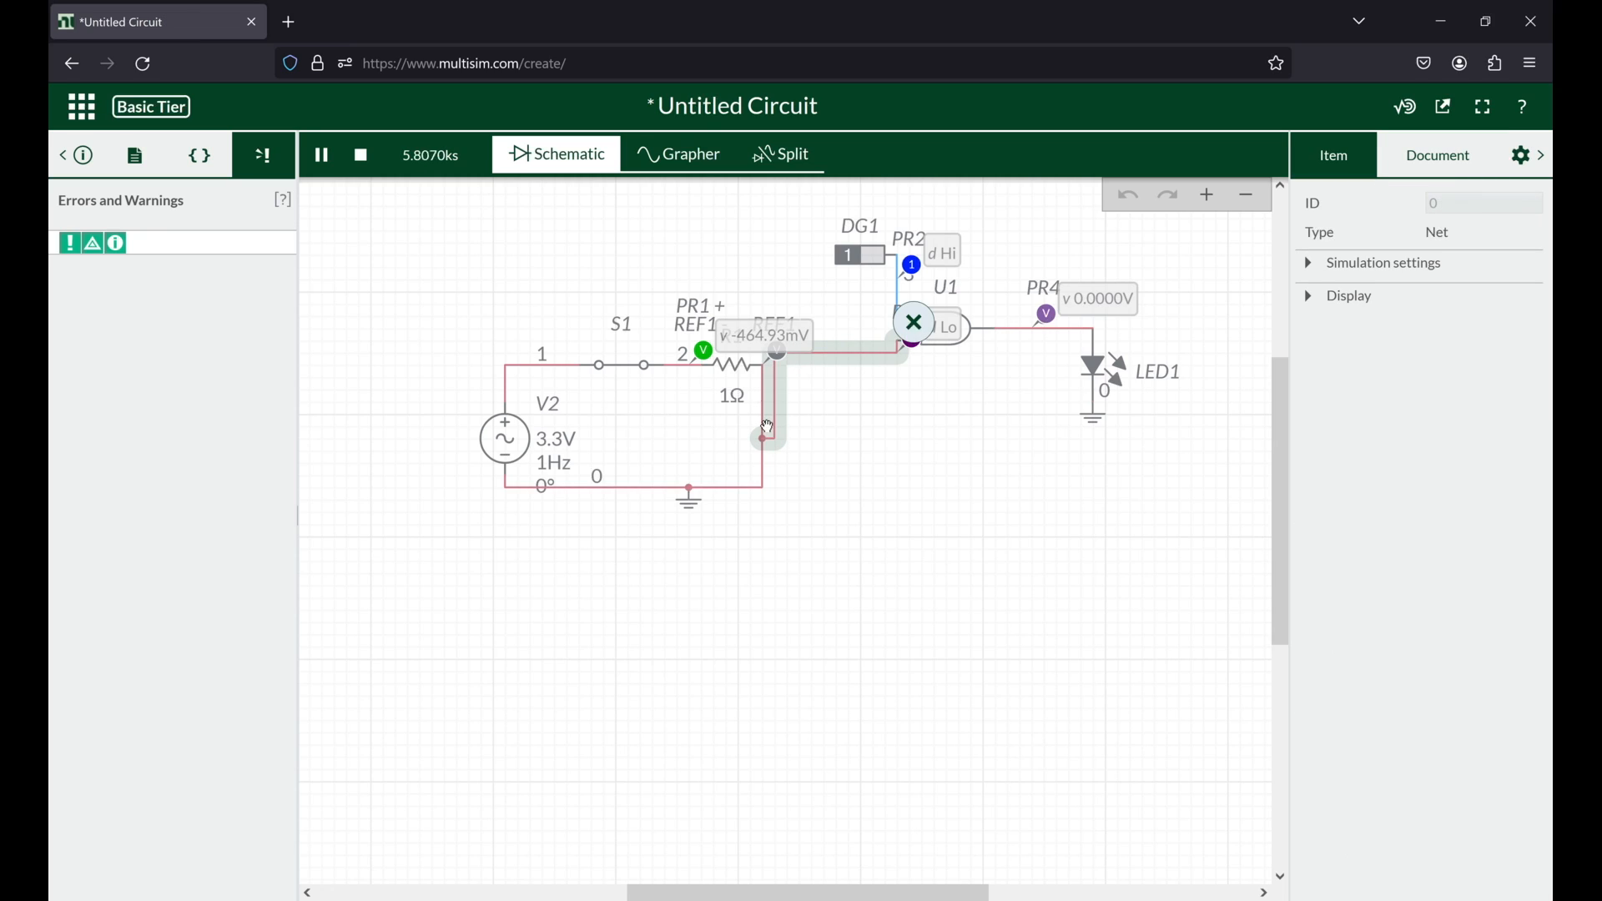
click(736, 368)
click(361, 155)
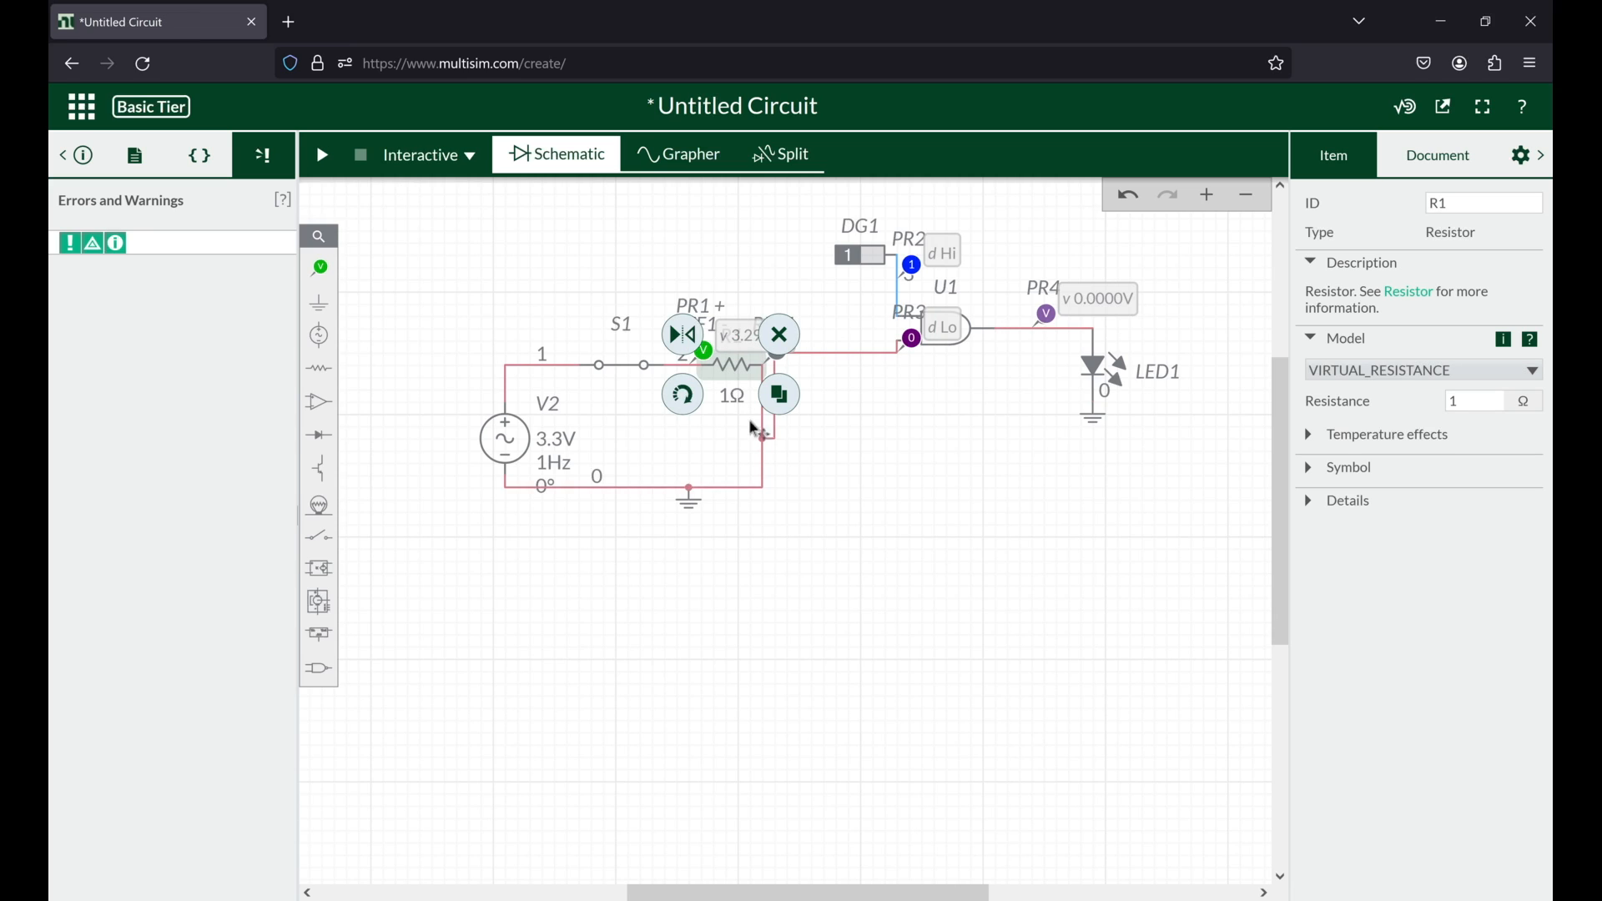
Step: Replace the AND gate's grounded lower-input wire with one to the node between switch S1 and the 1Ω resistor, routed above the resistor
click(778, 424)
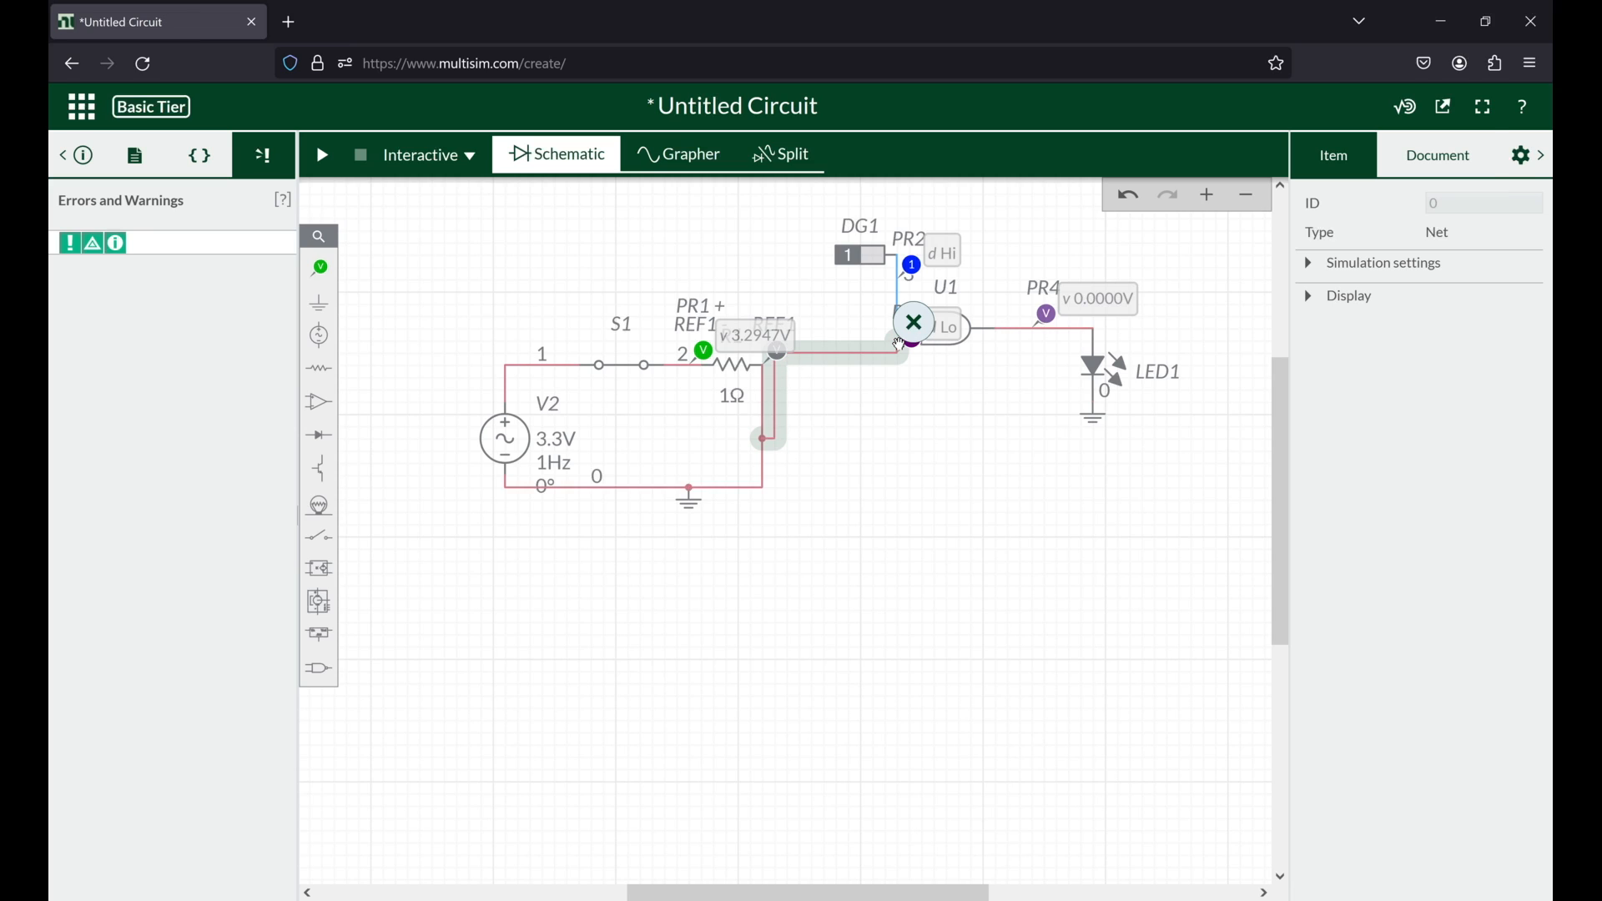
click(903, 338)
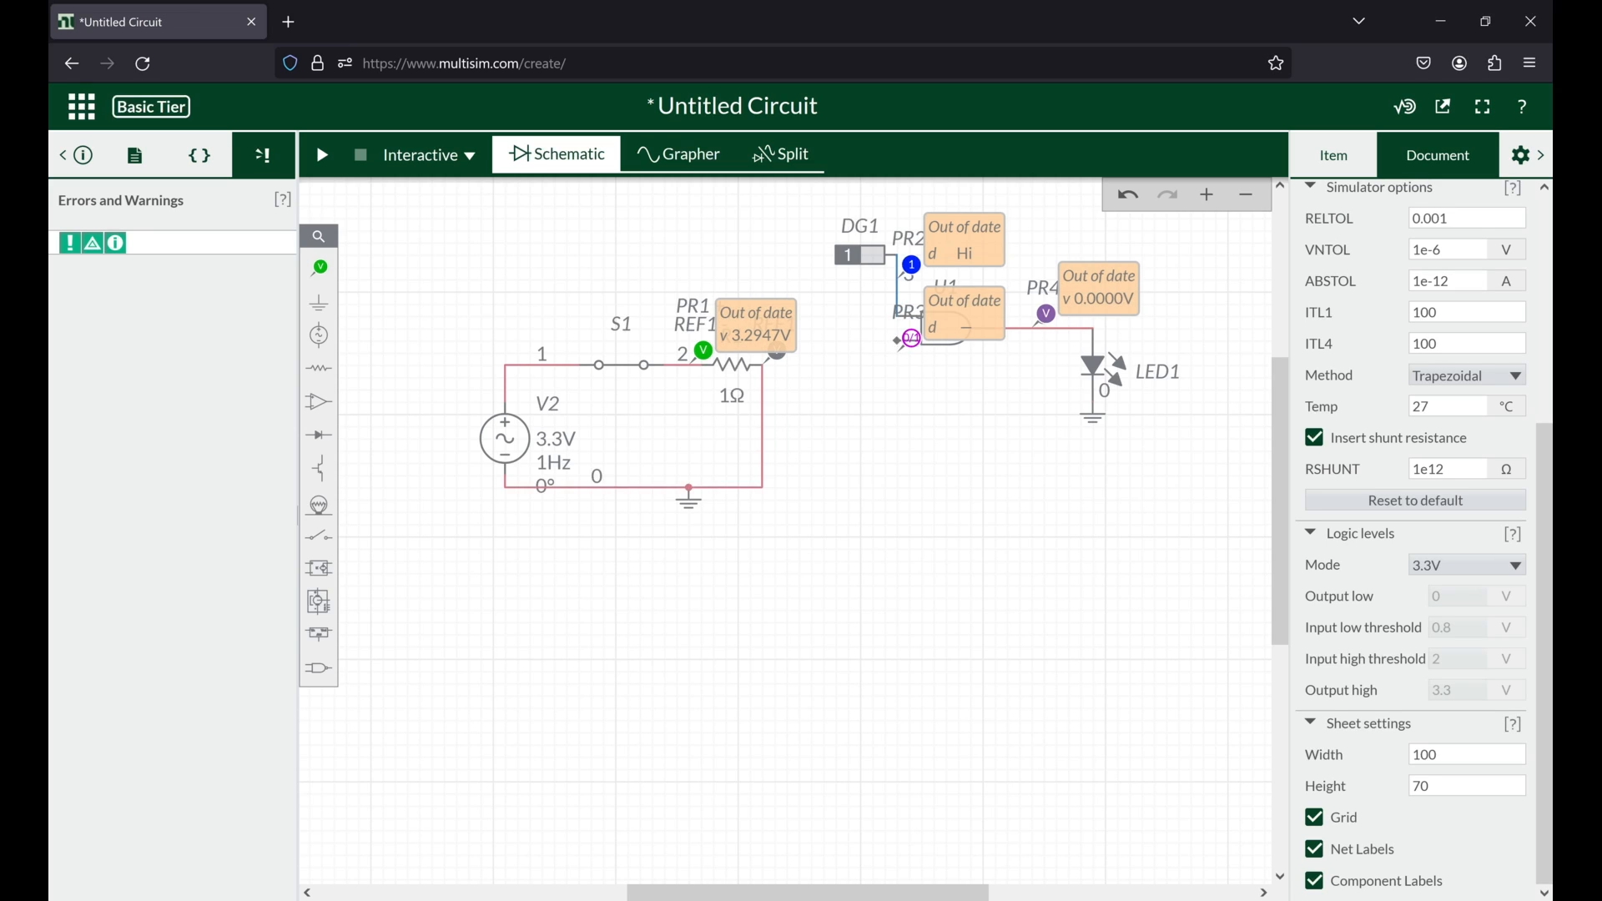
click(905, 341)
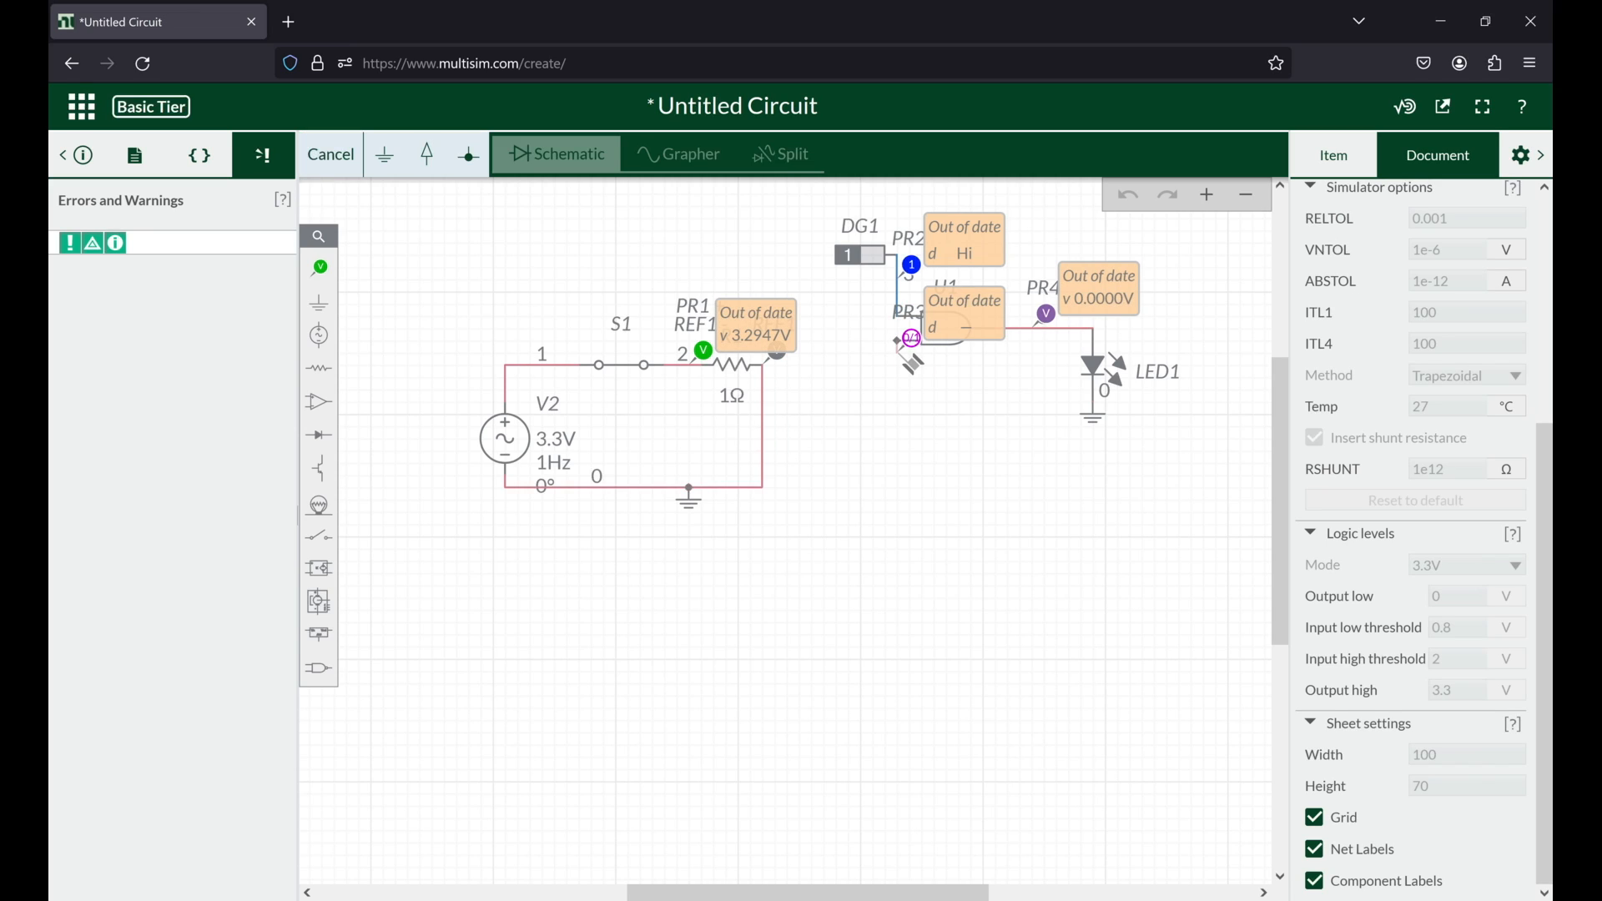
click(689, 366)
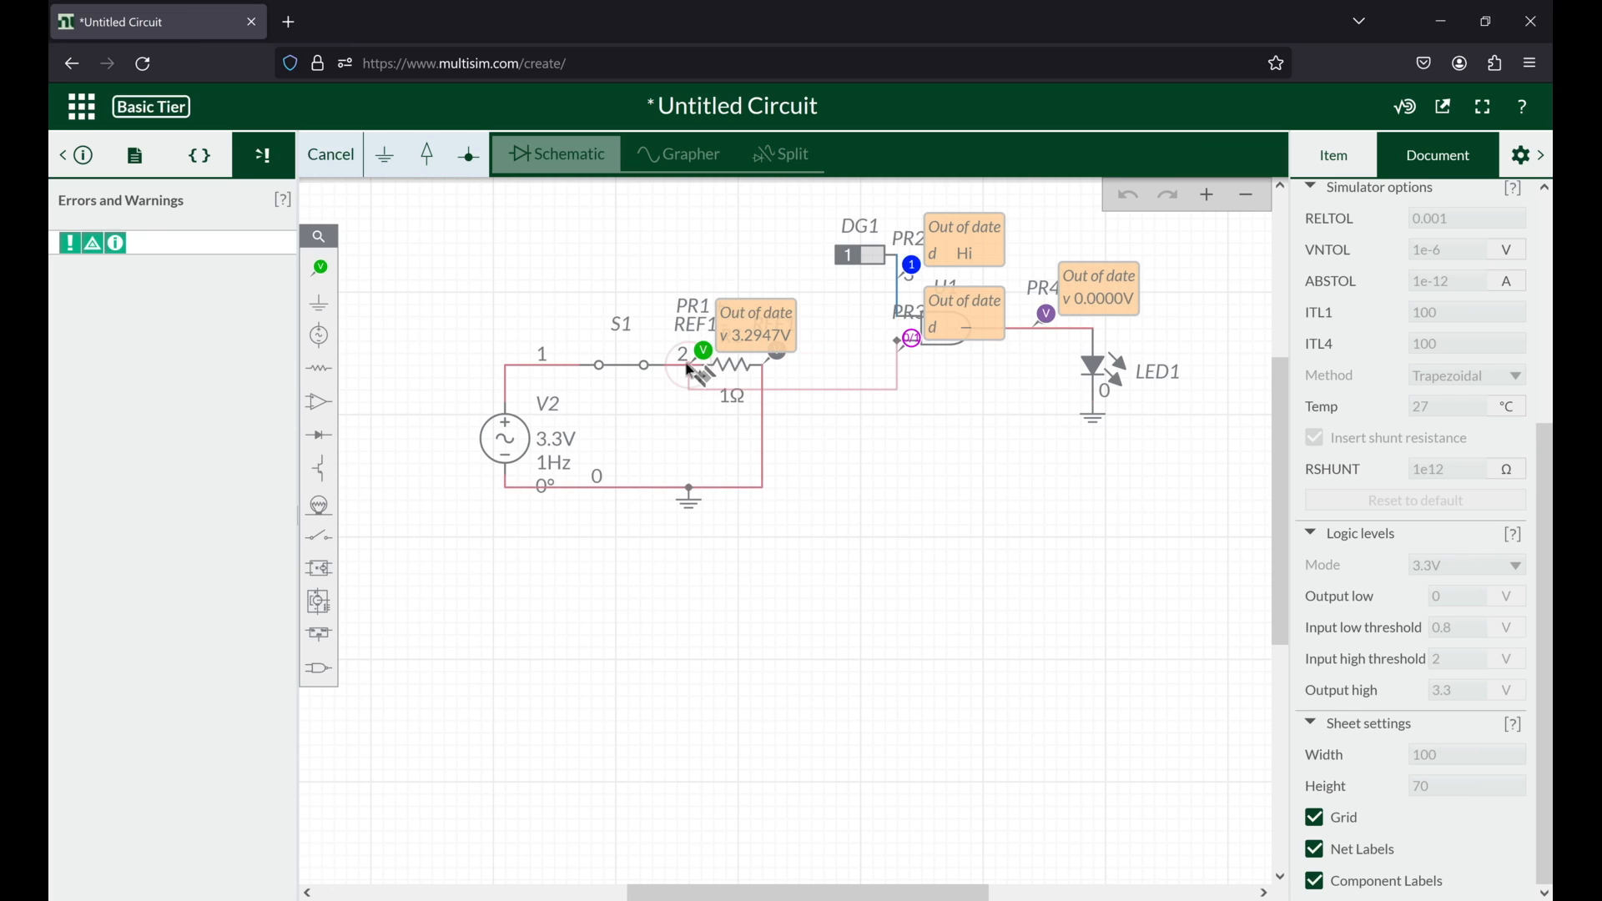
drag(838, 394, 837, 343)
Step: Run the interactive simulation with the AC-driven gate input, observe the probes and LED1, and stop the run
click(322, 154)
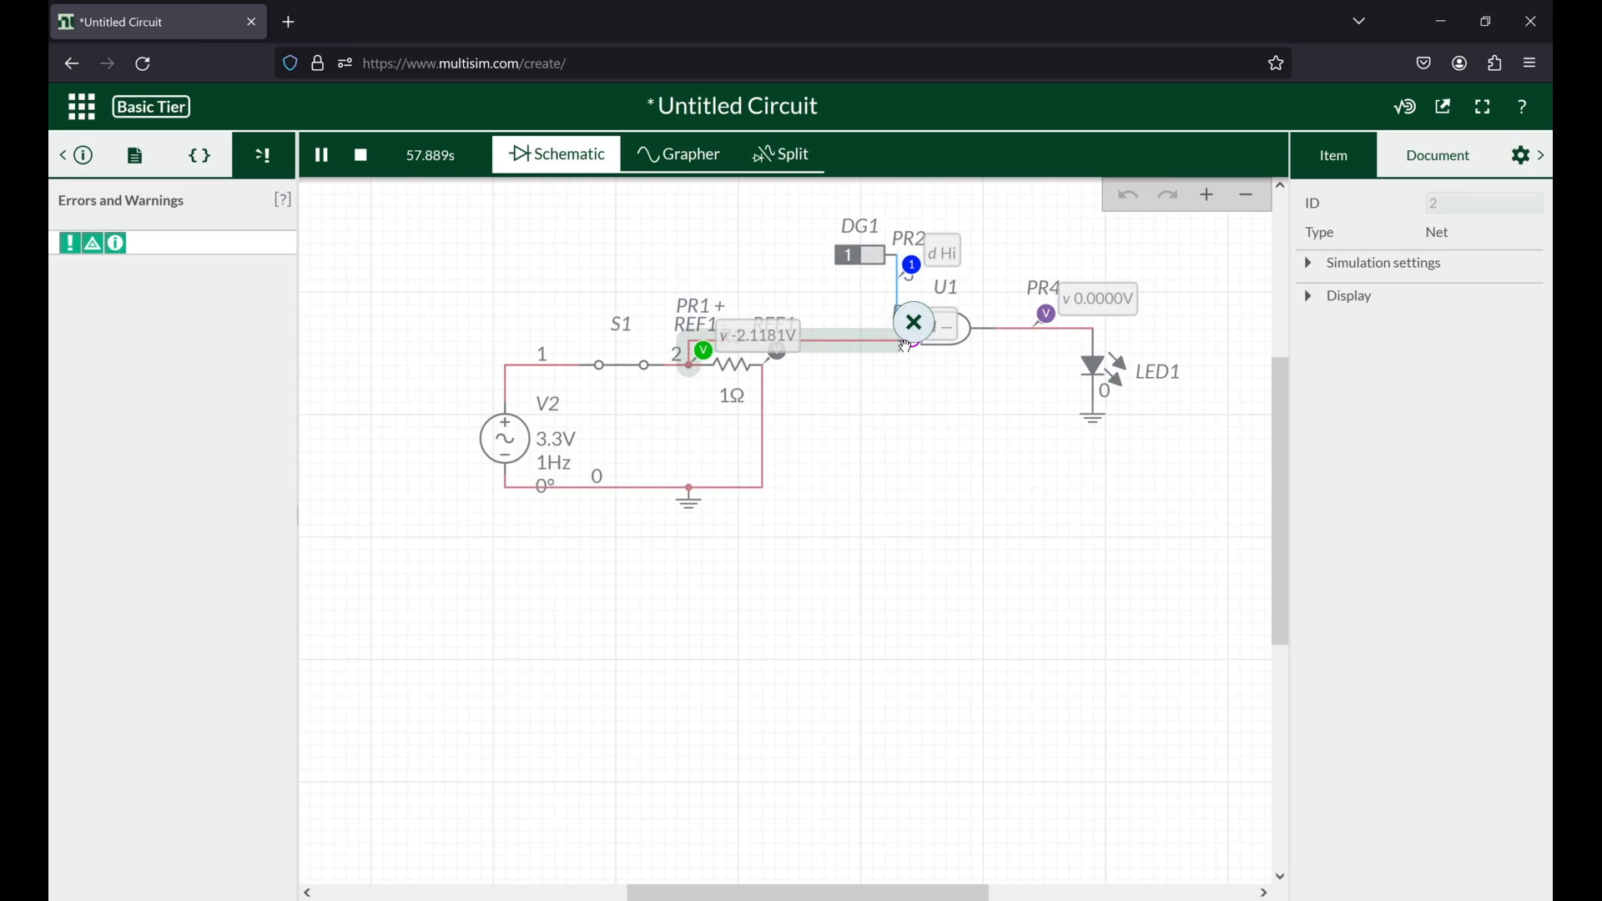
drag(917, 354, 904, 354)
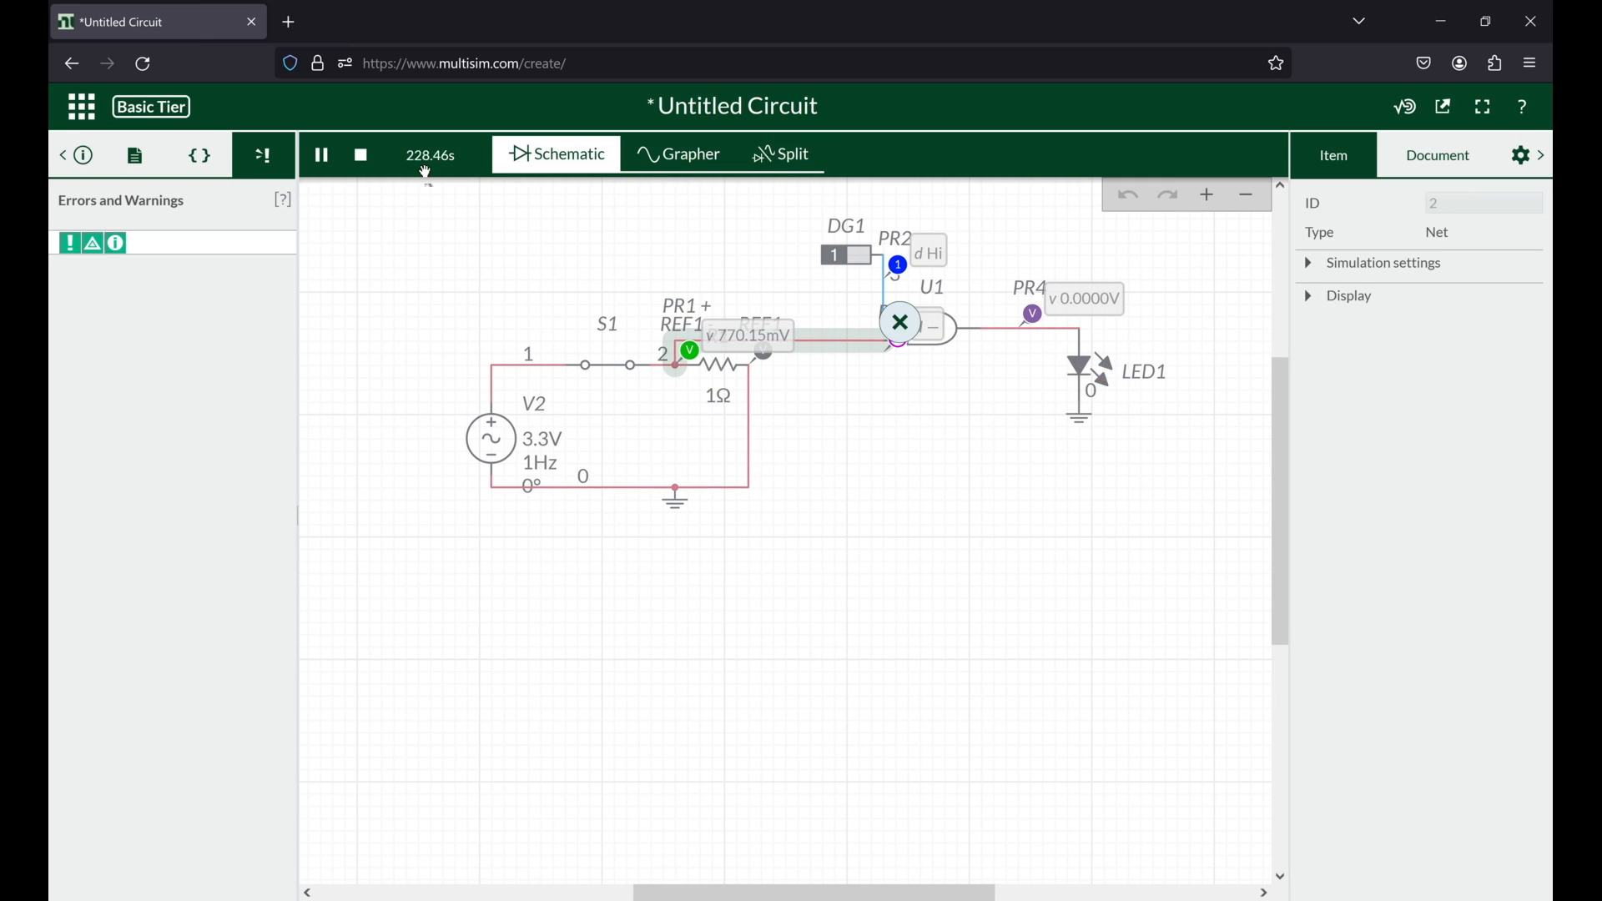
click(977, 400)
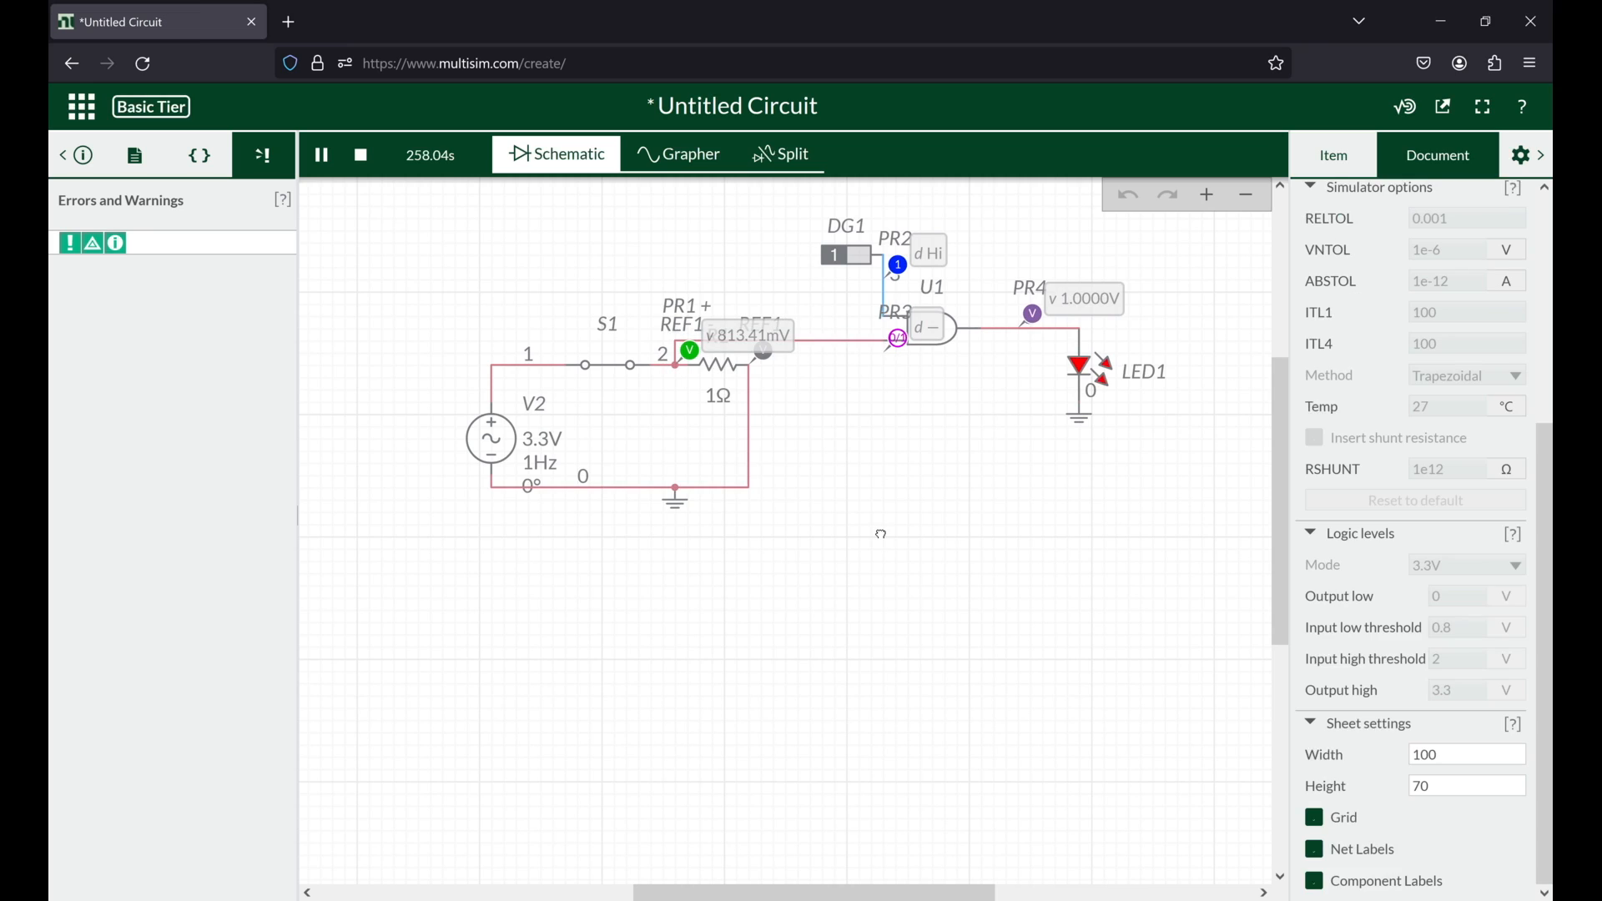
scroll(876, 529, up, 2)
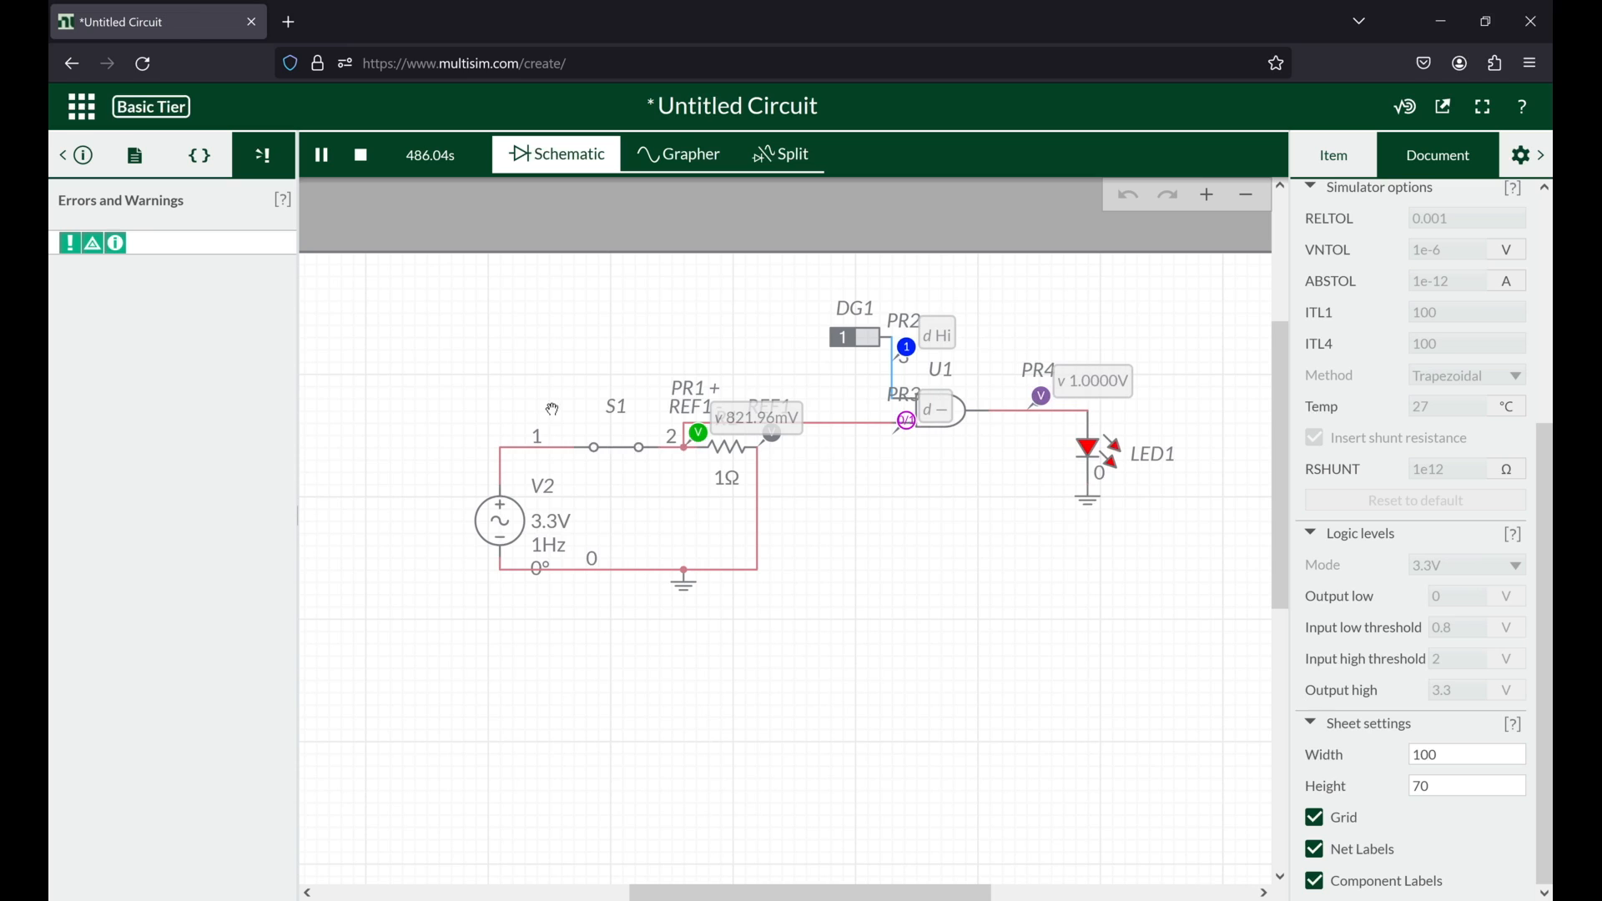
click(363, 156)
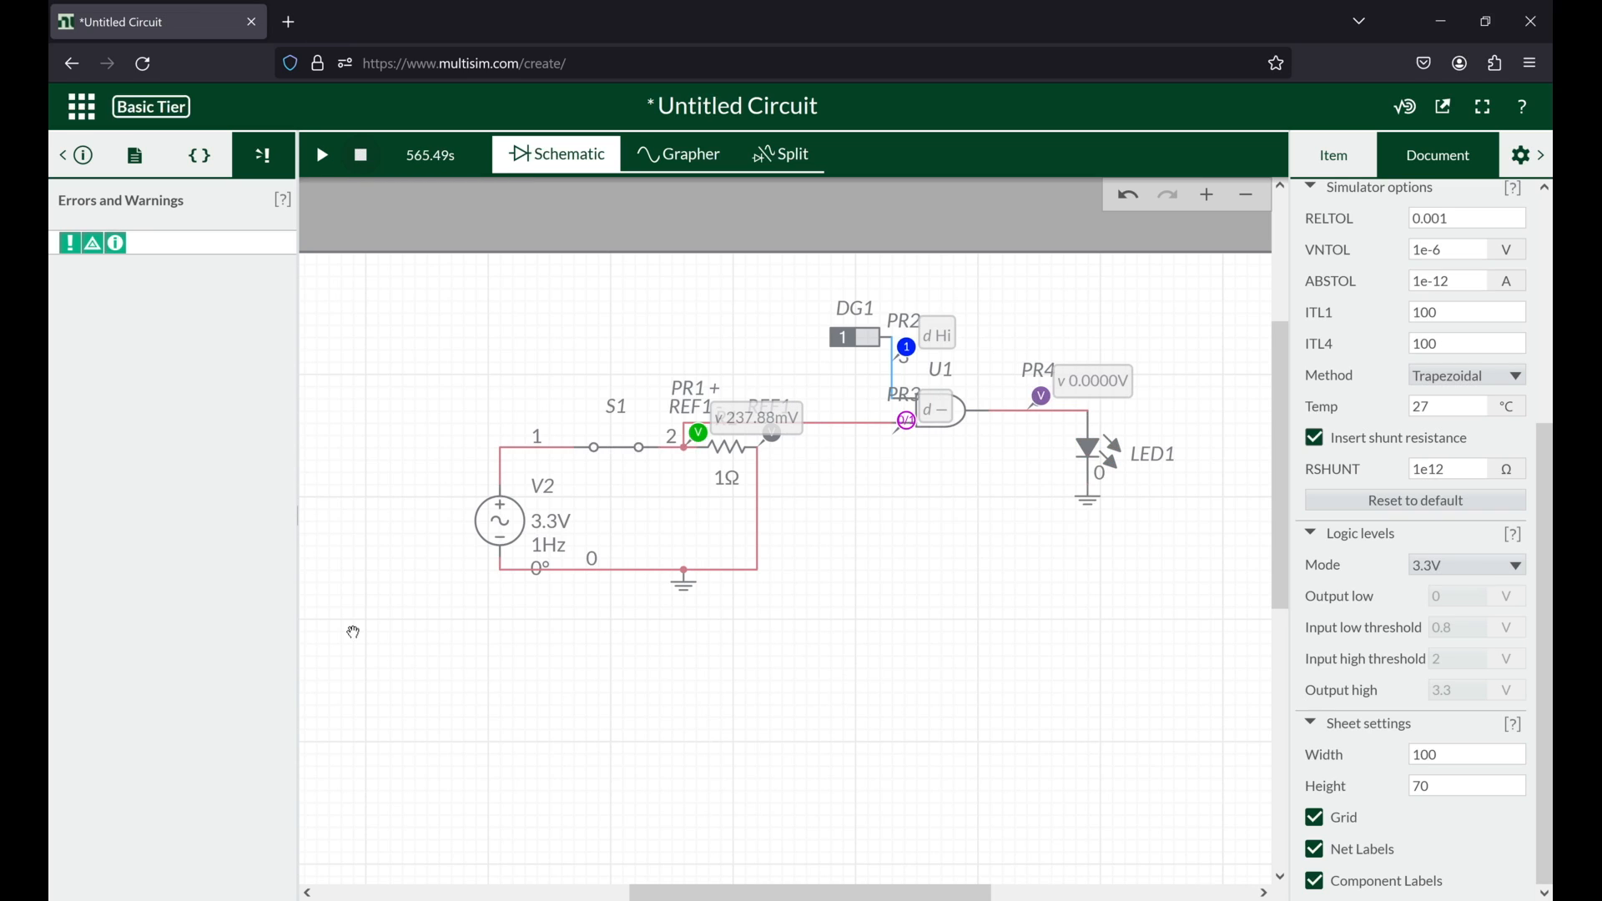
Step: Place a digital clock above the 1Ω resistor and wire it to the AND gate's lower input in place of the AC connection
click(327, 665)
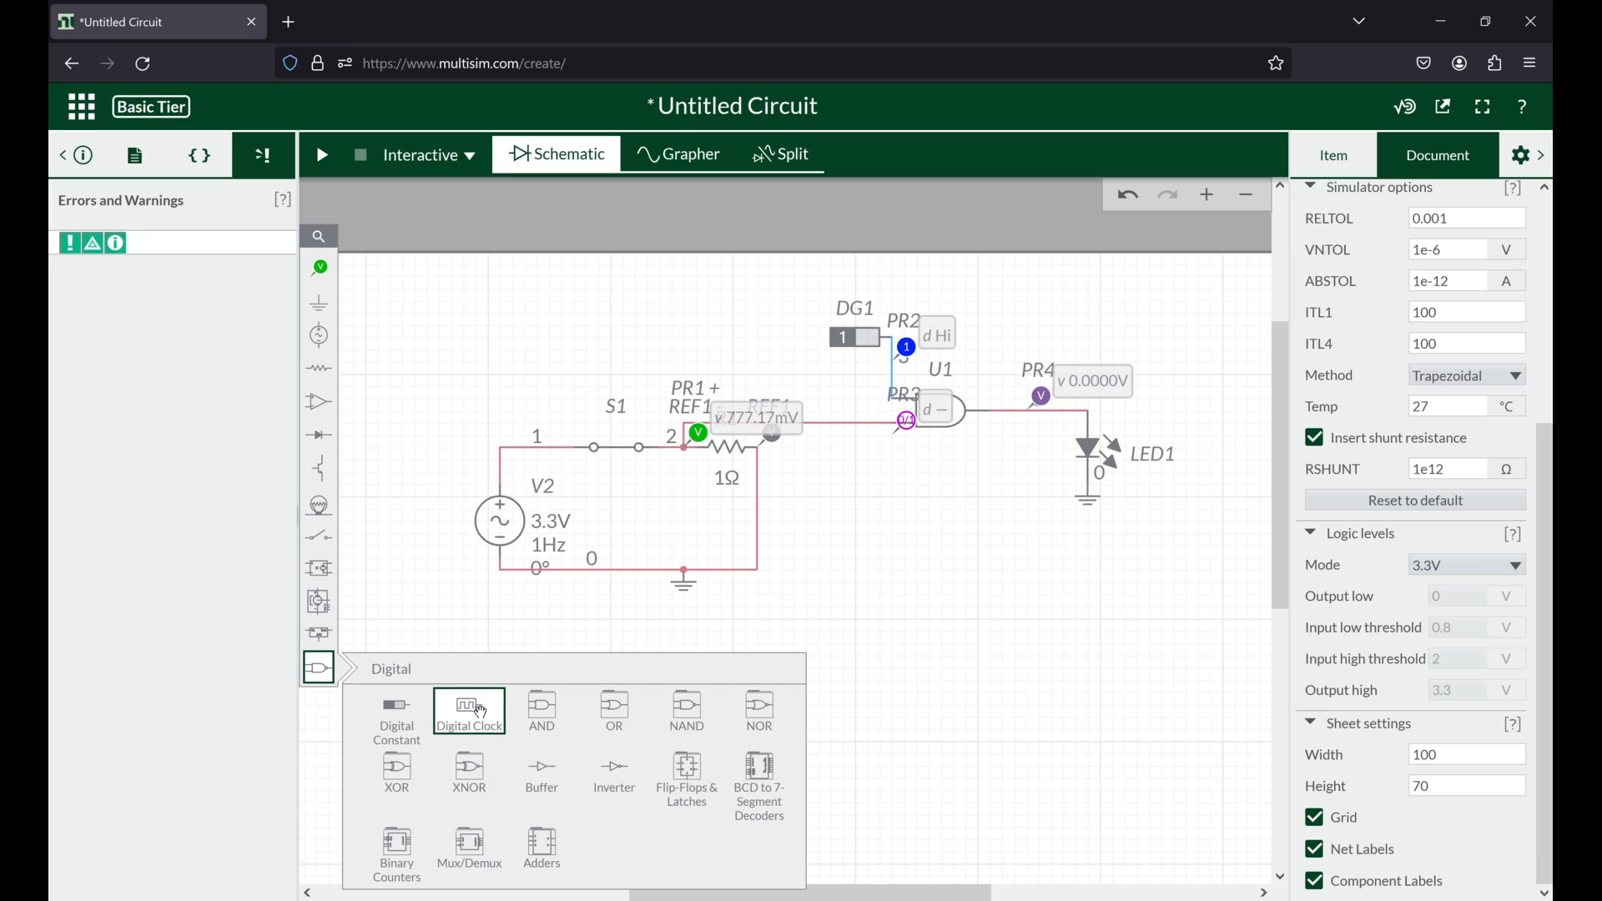
click(473, 729)
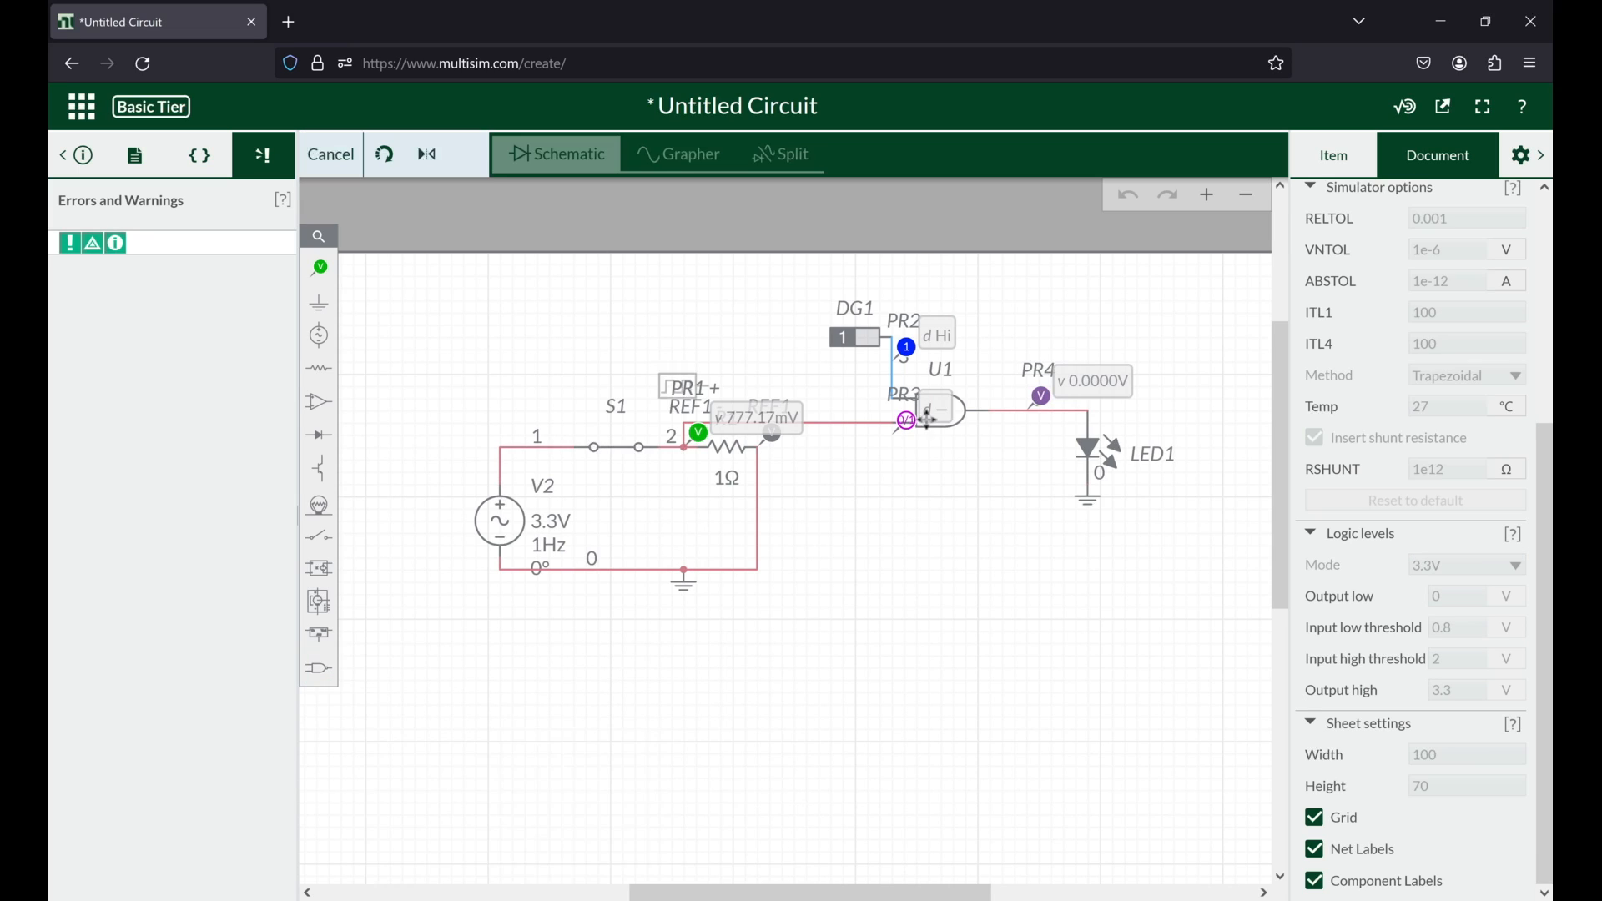
click(908, 415)
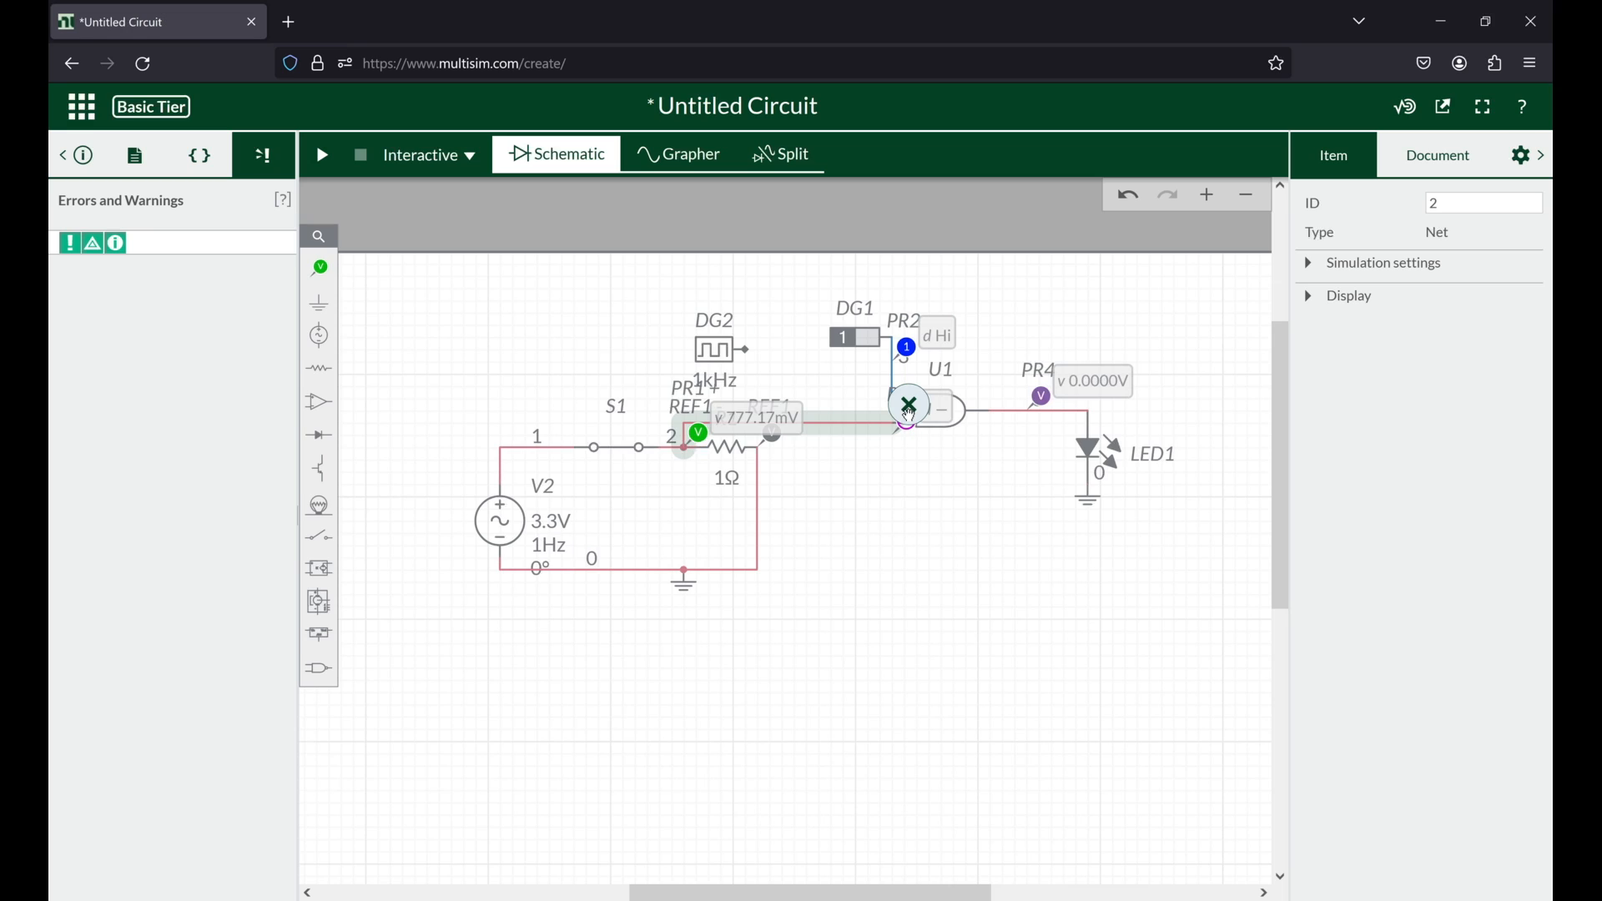
click(910, 411)
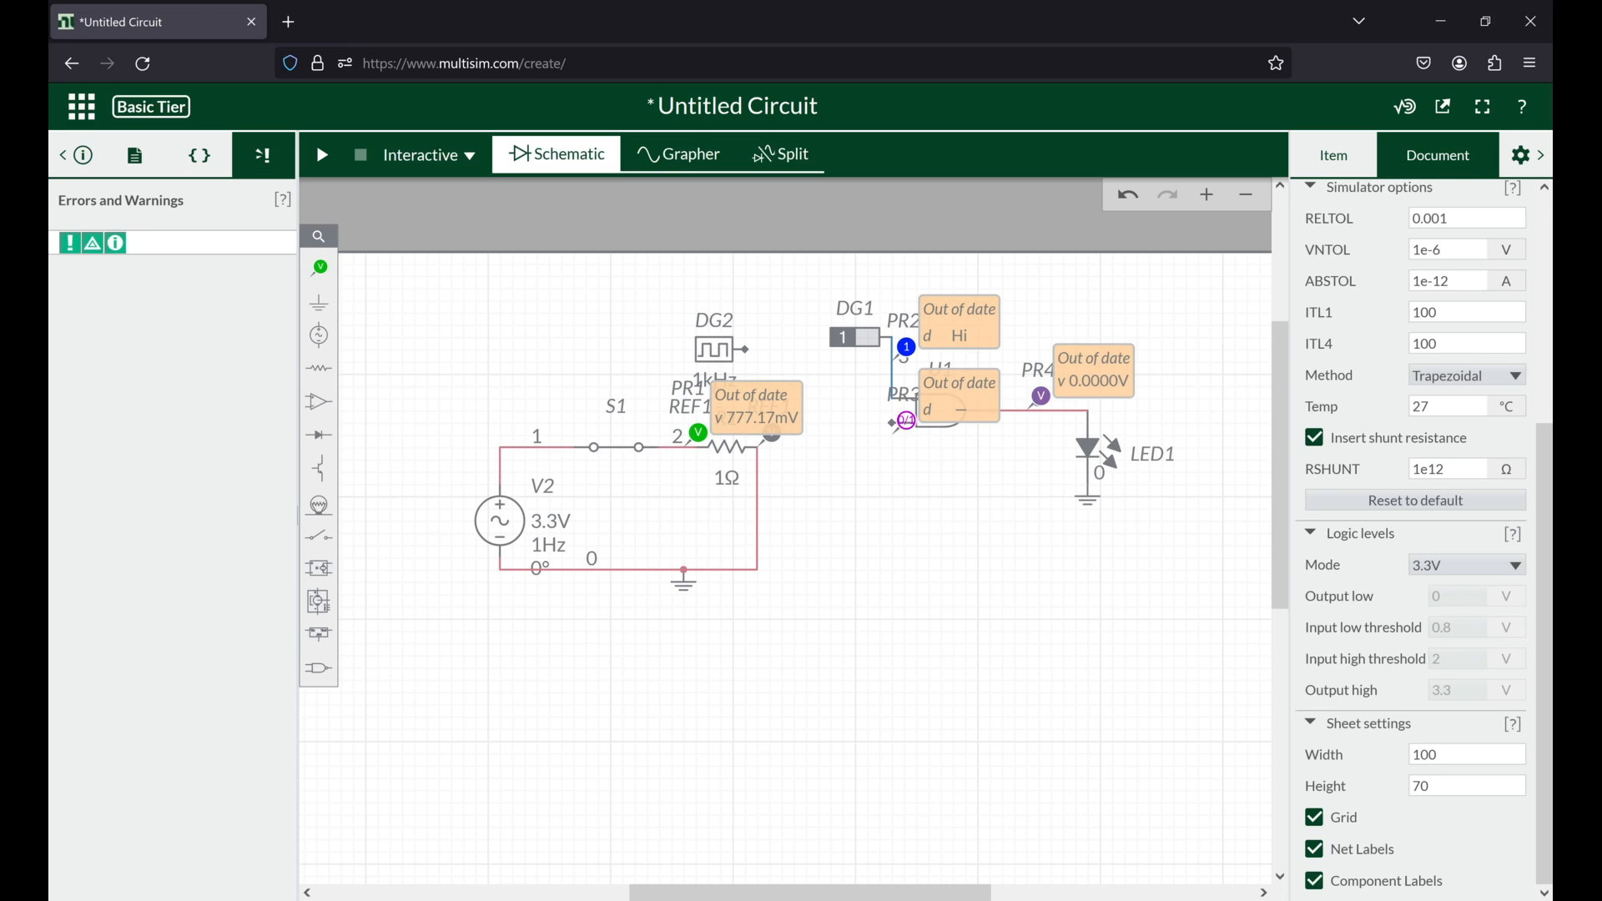
click(895, 424)
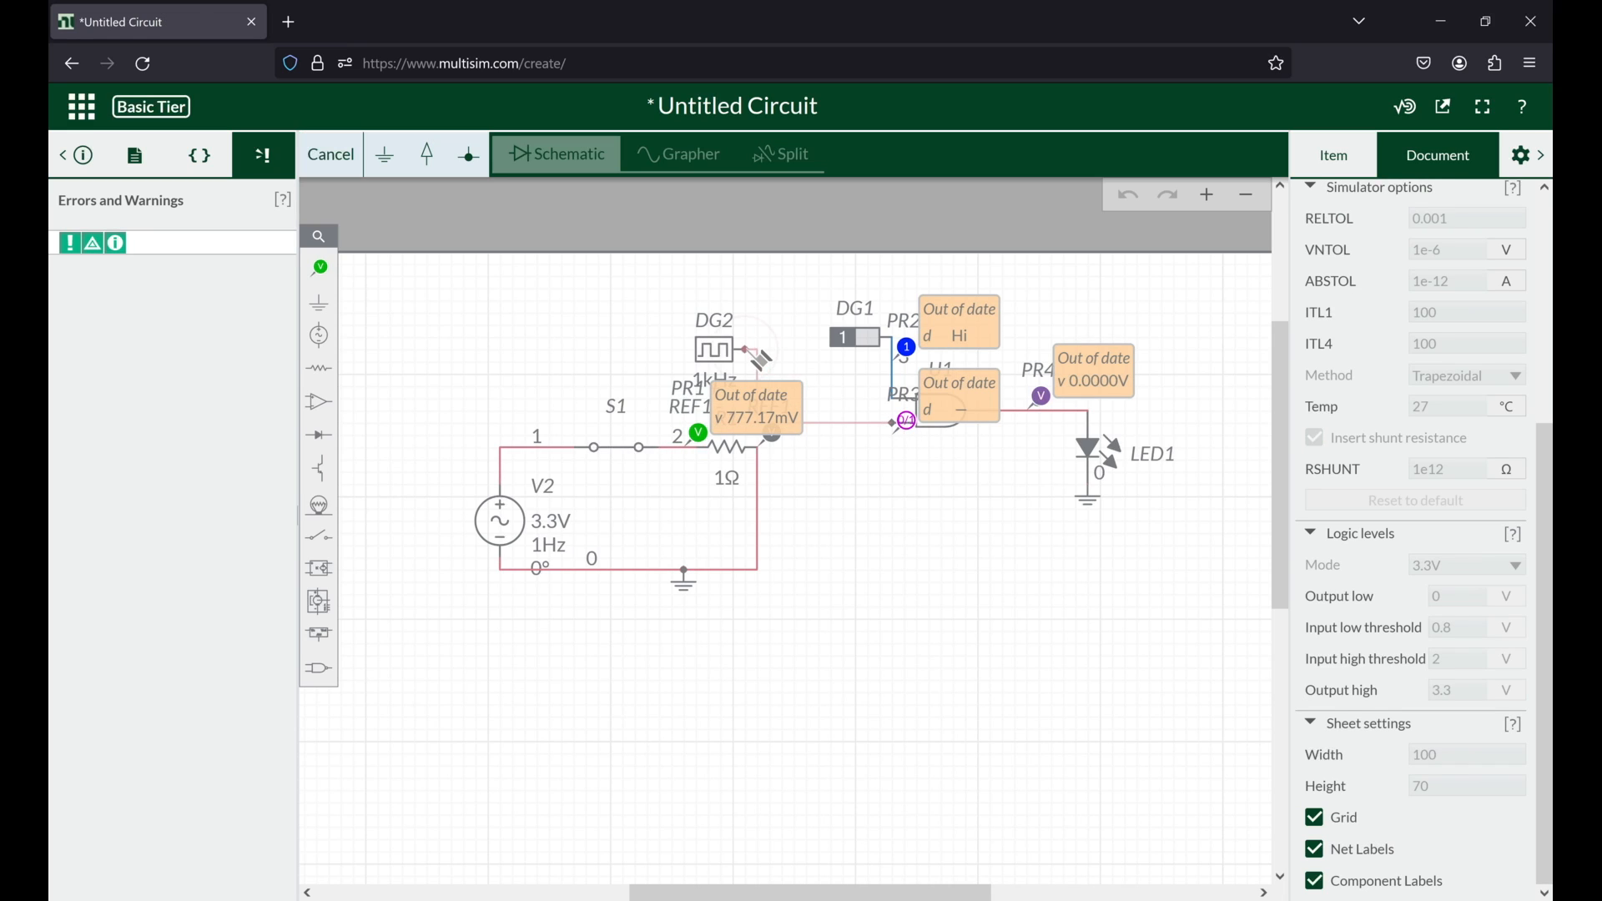
click(745, 344)
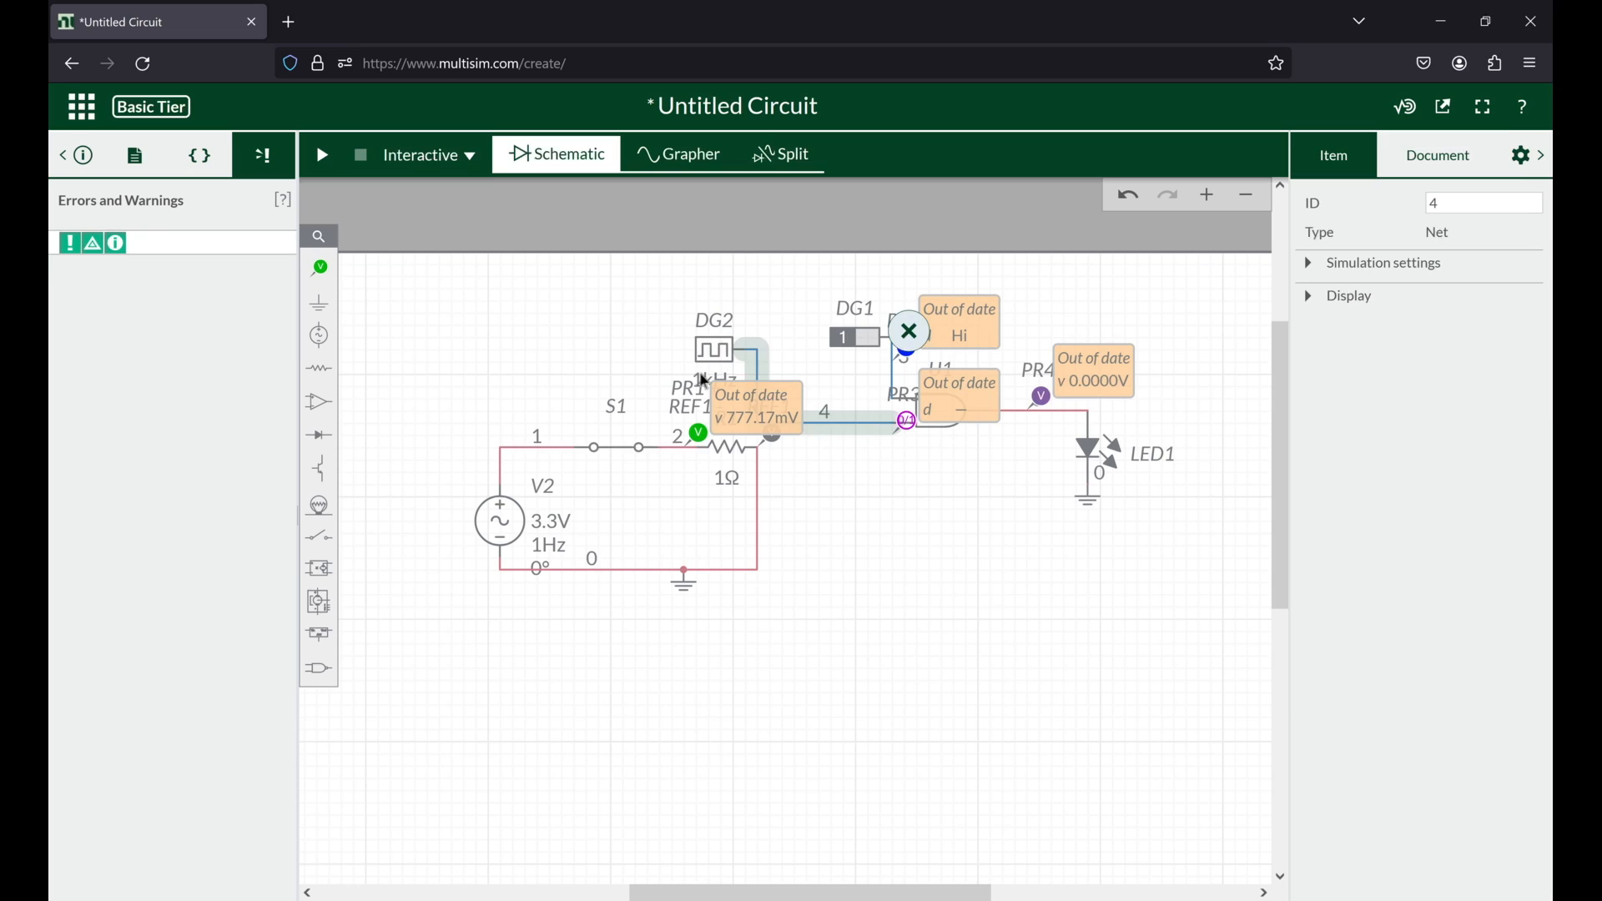
Step: Set the digital clock's frequency to 1 Hz and run the interactive simulation to observe the gate output and LED1
click(705, 381)
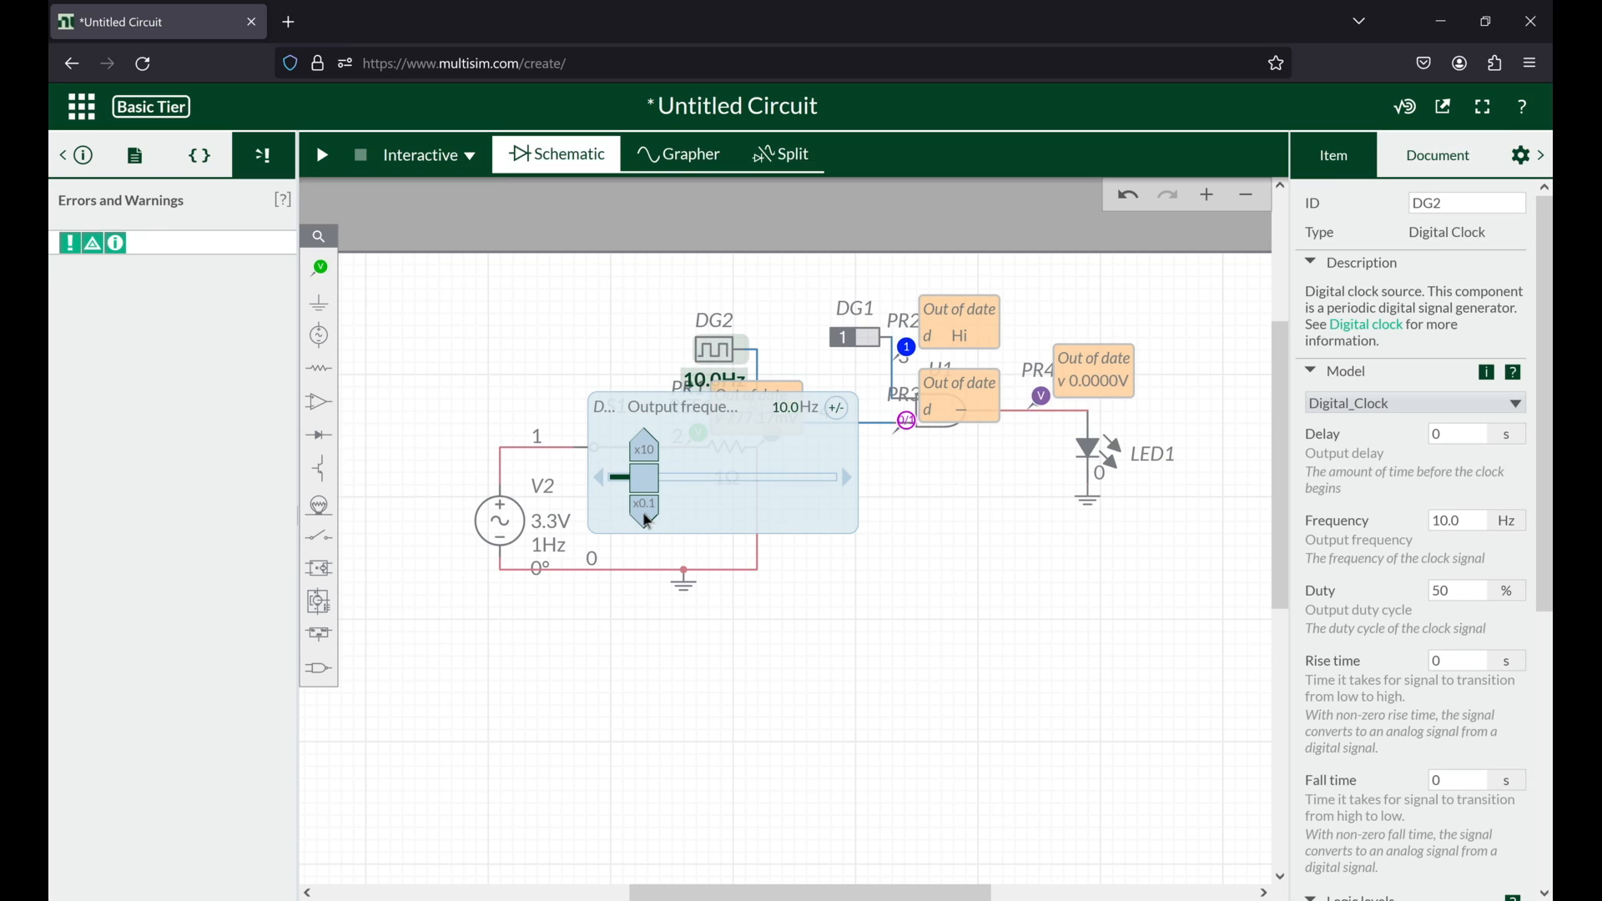
click(323, 156)
scroll(679, 662, right, 4)
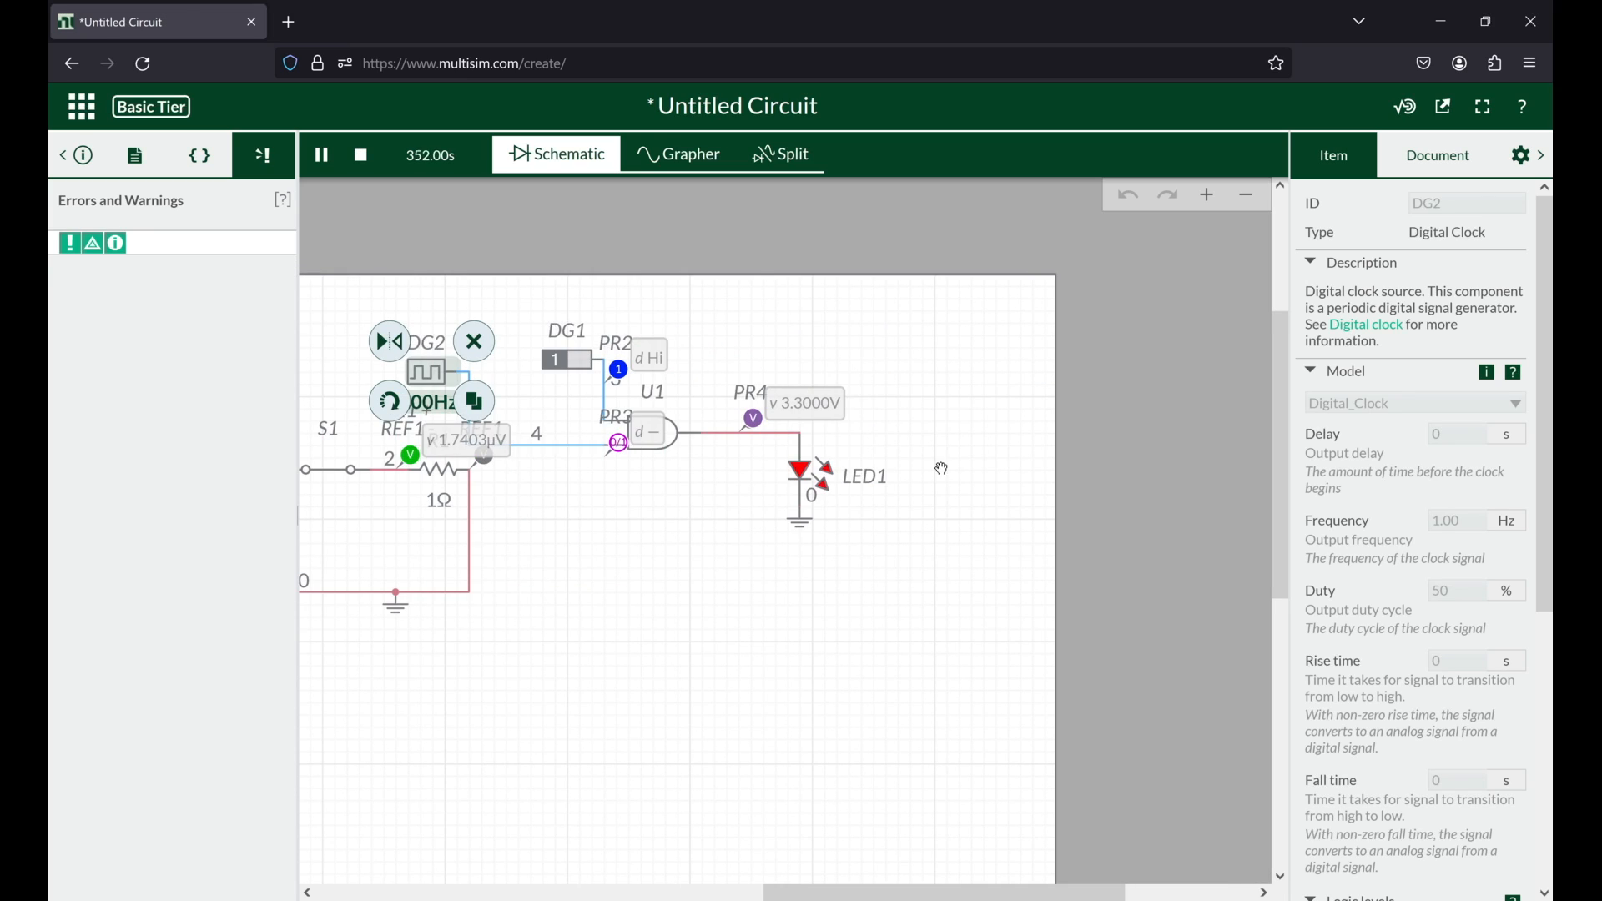
scroll(837, 562, left, 2)
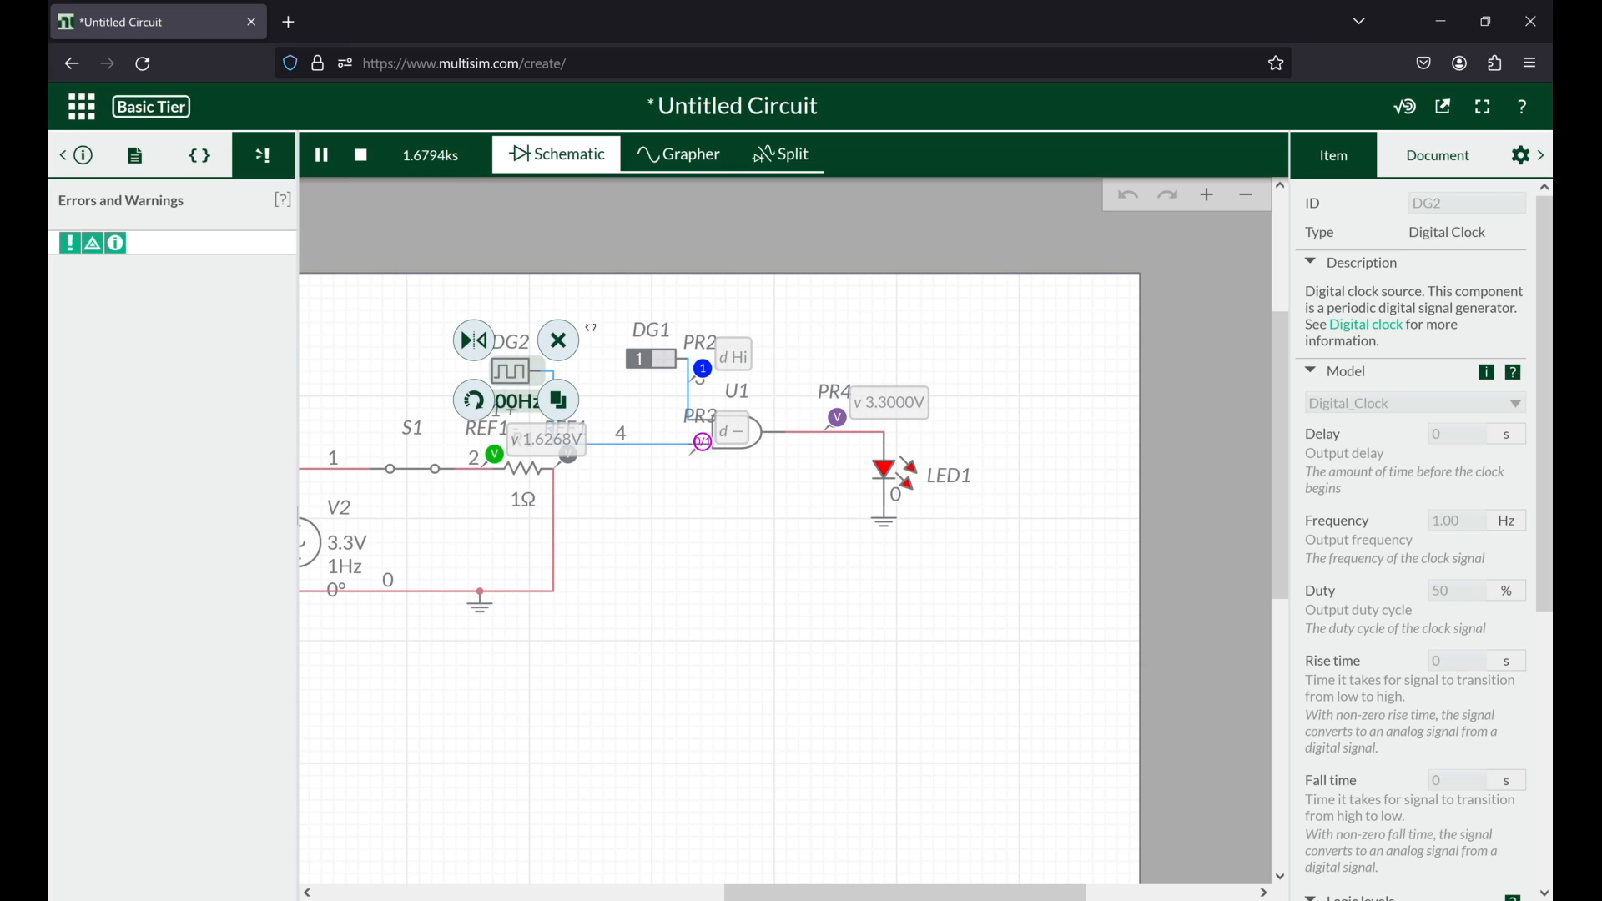
mouse_move(312, 396)
mouse_down()
mouse_move(461, 353)
mouse_move(315, 381)
mouse_up()
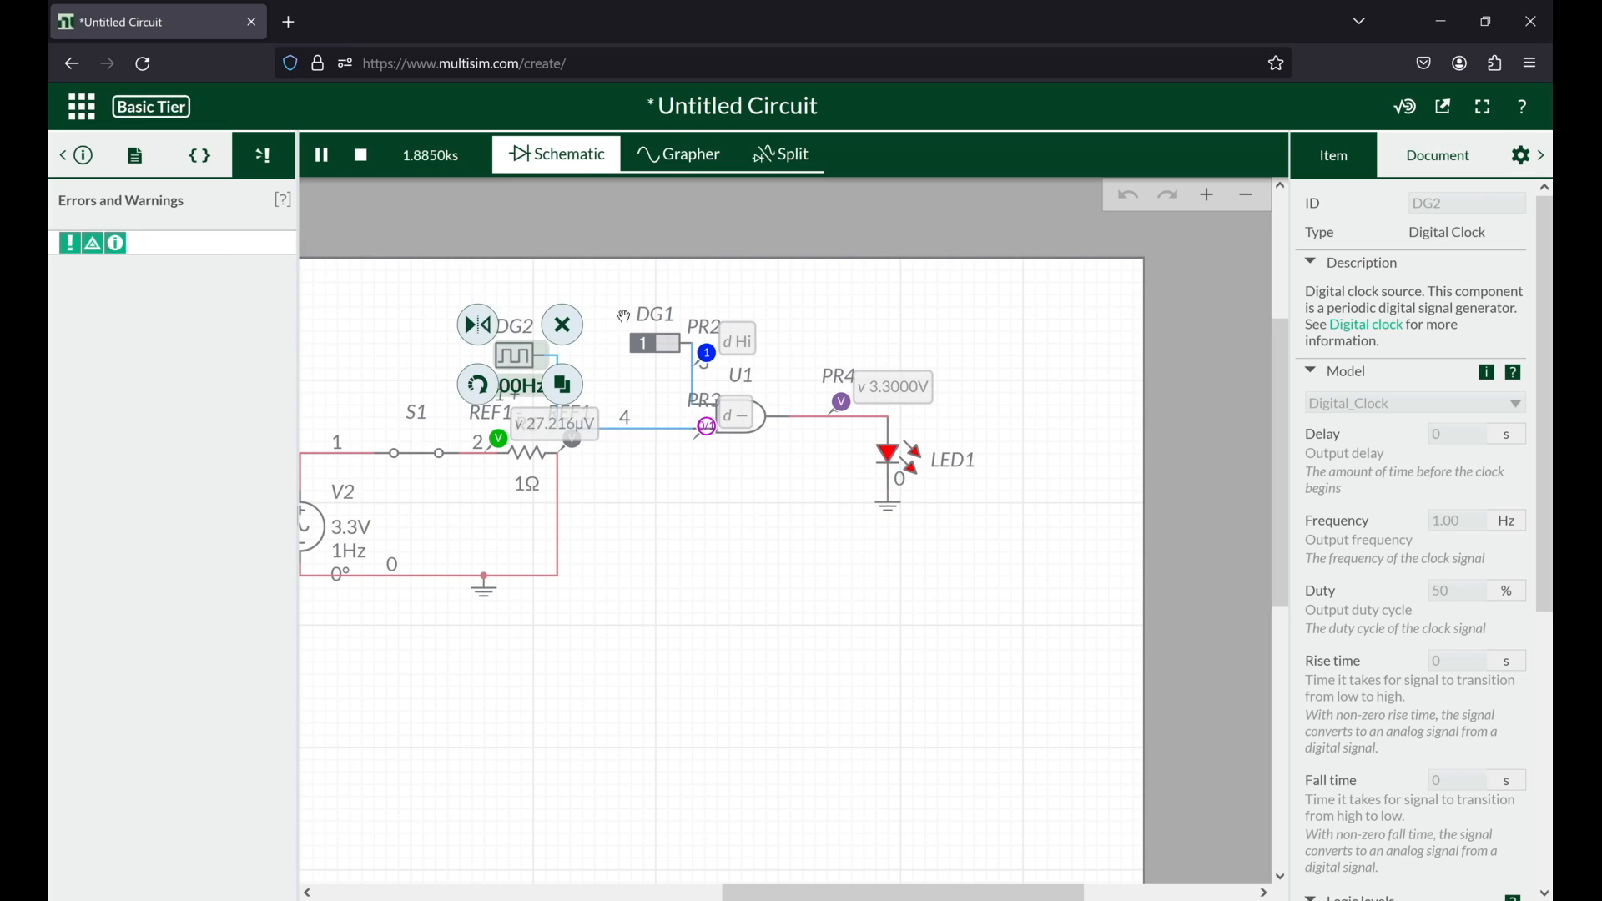
Step: Toggle digital constant DG1 to 0 and back to 1 during the simulation, and stop the run
click(673, 355)
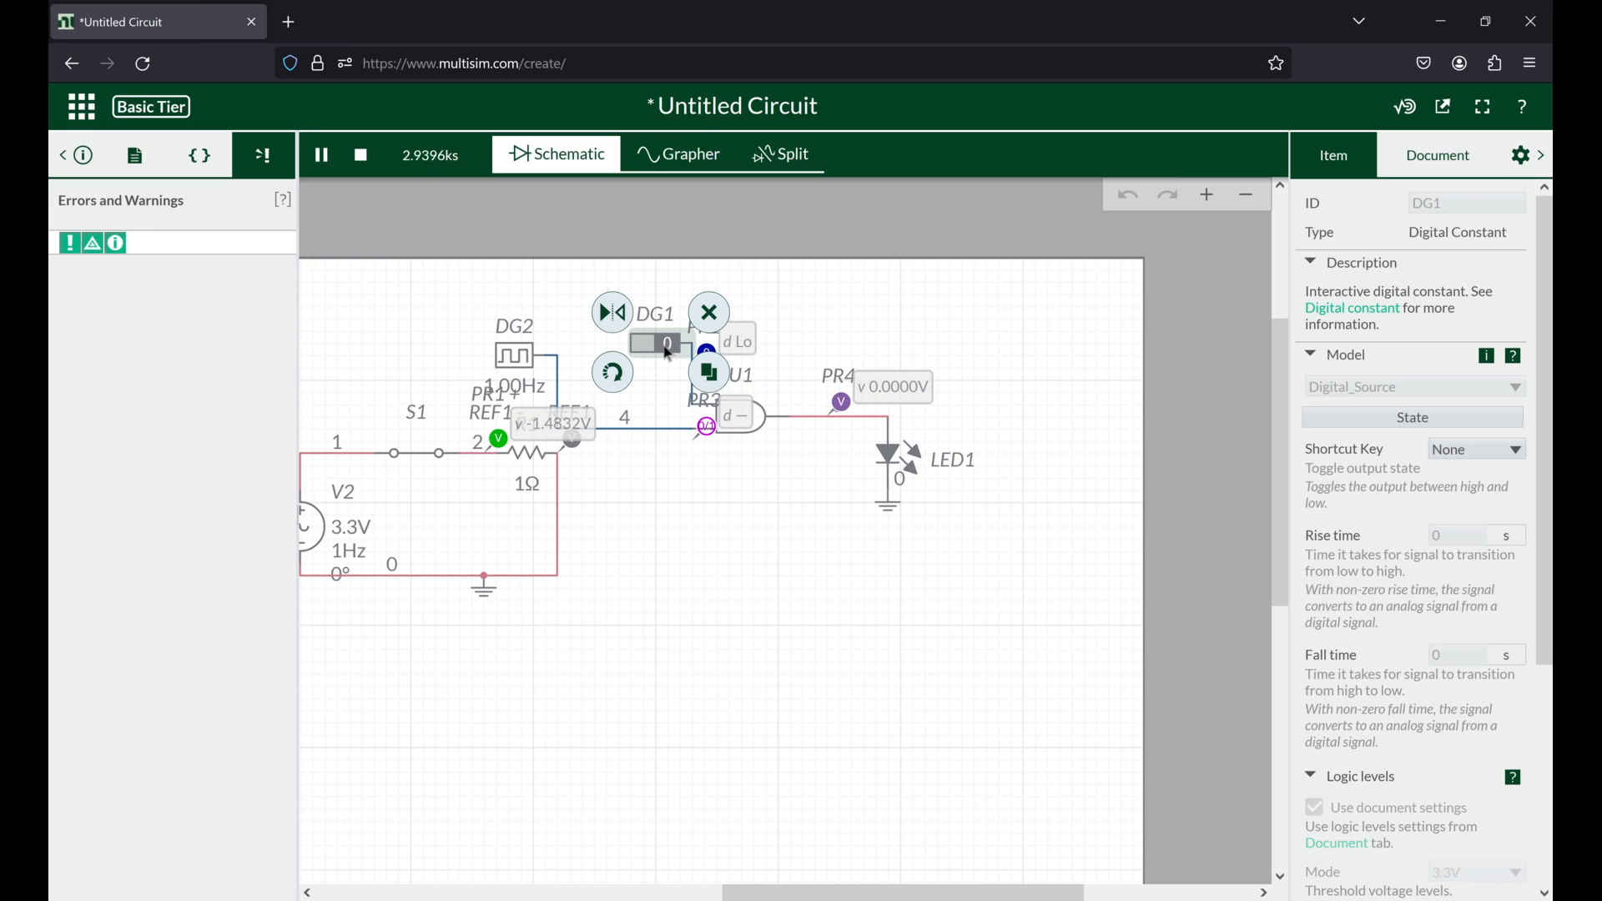
click(670, 355)
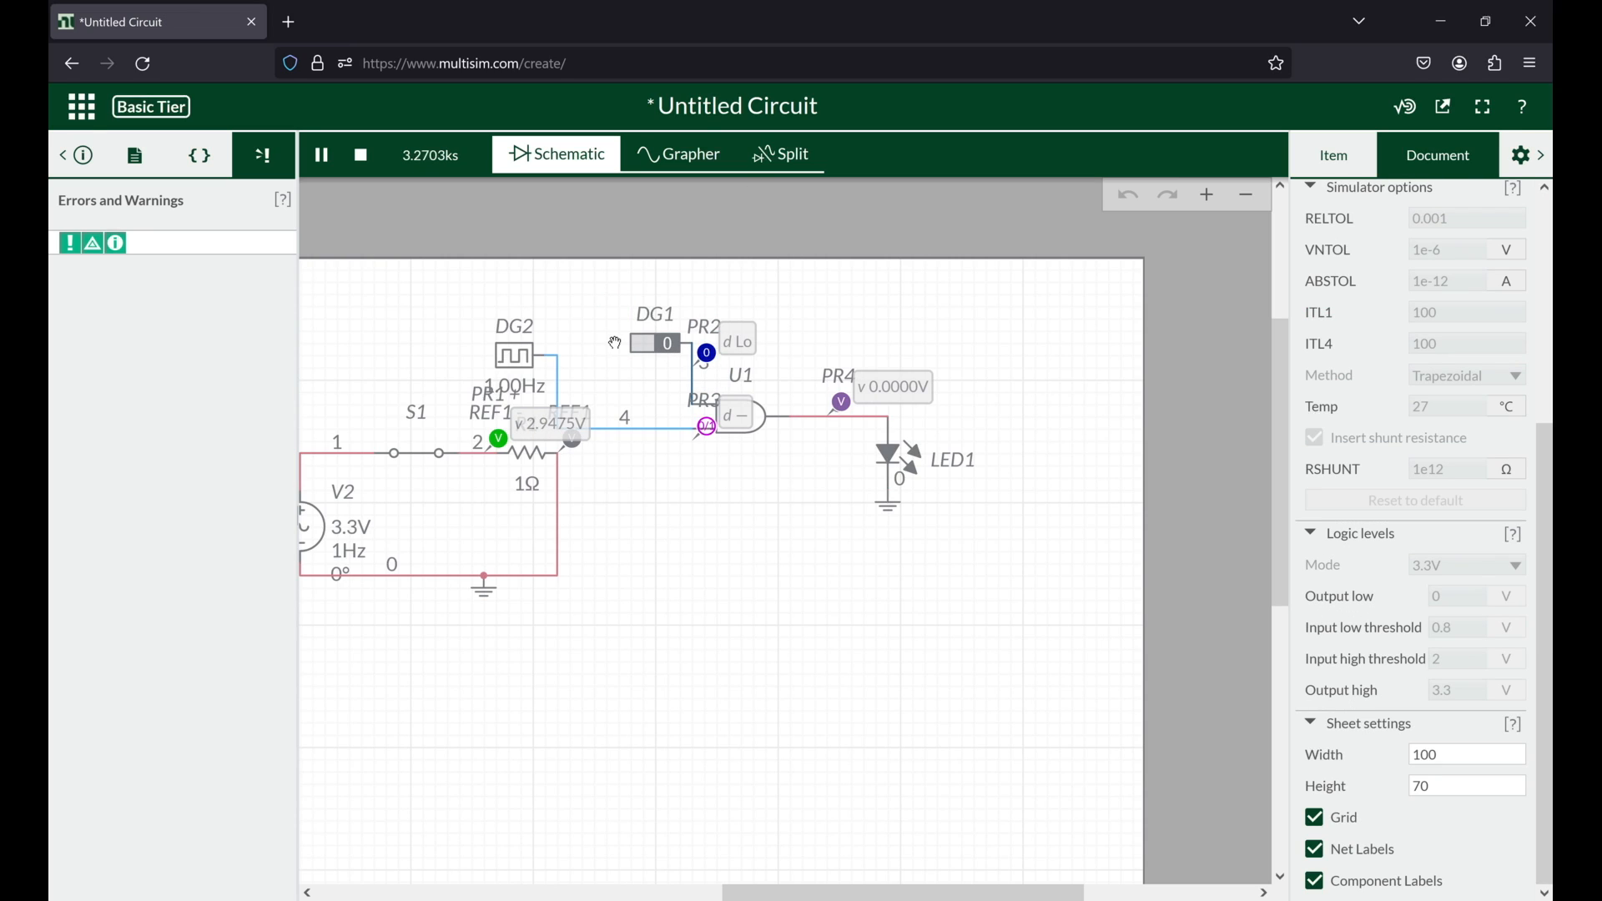
click(654, 346)
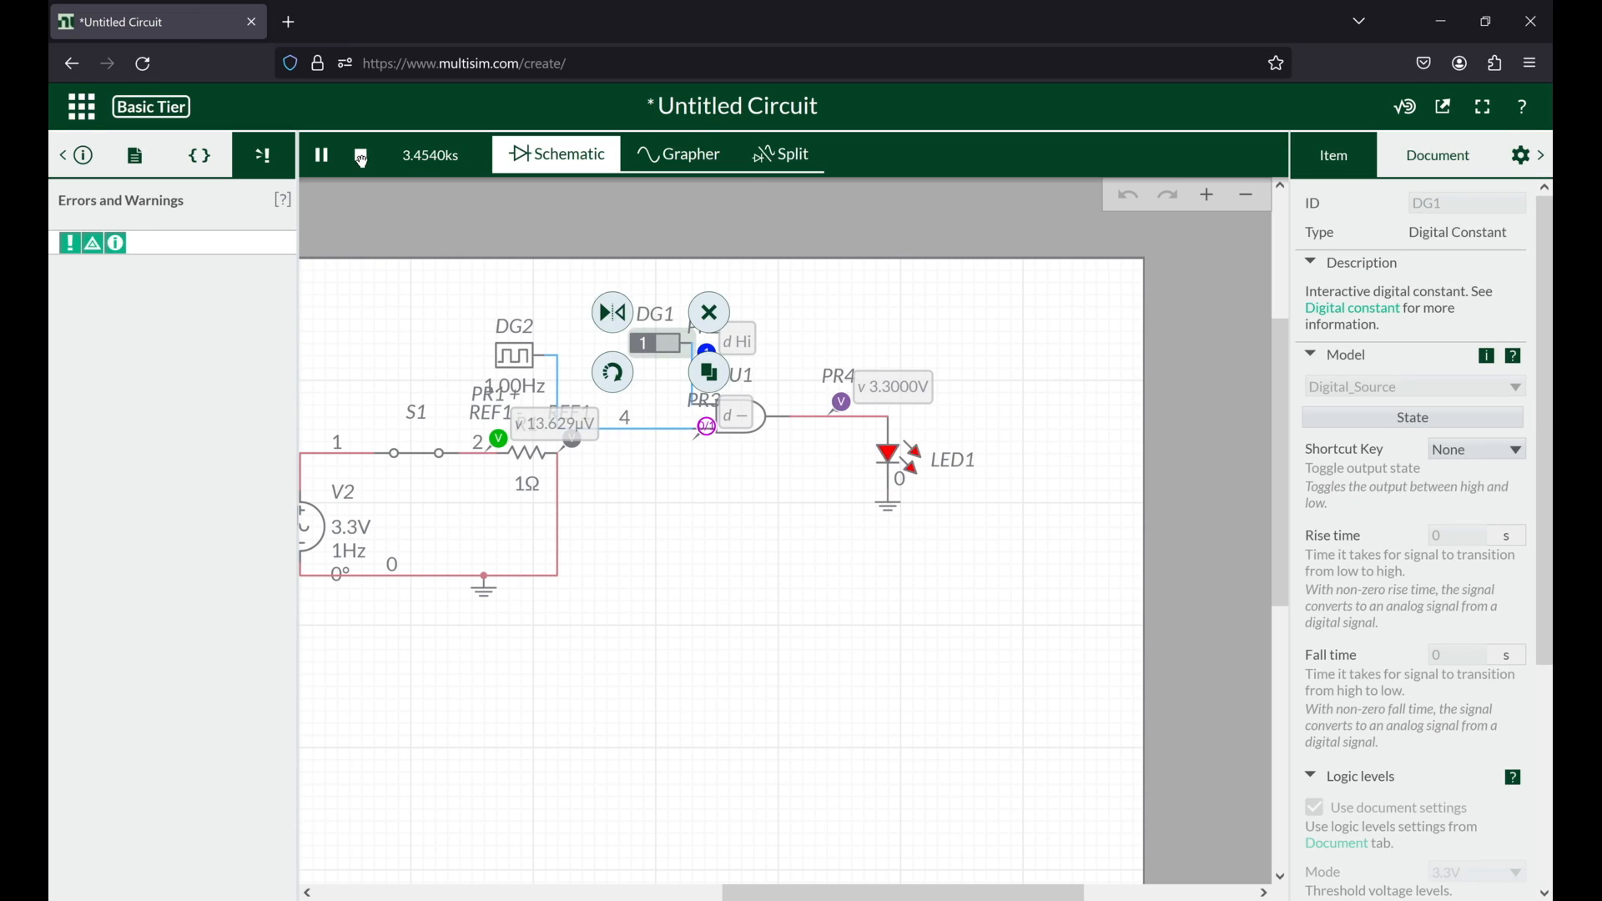
click(364, 160)
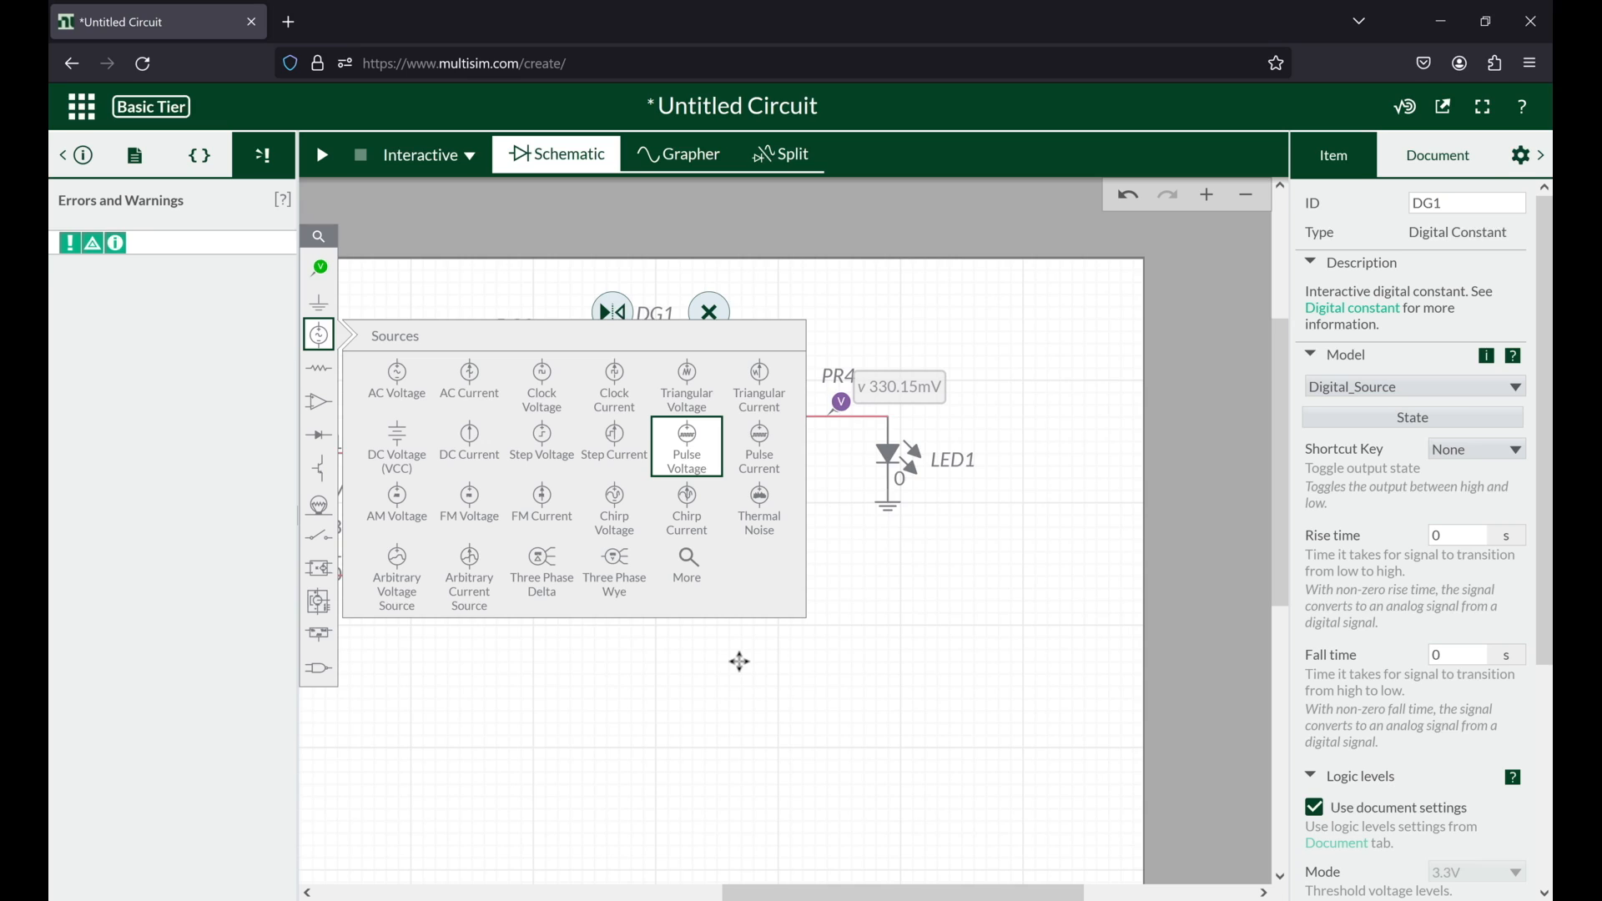
Step: Place a pulse voltage source below the gate circuit to view its parameters, and delete it
click(691, 455)
click(837, 735)
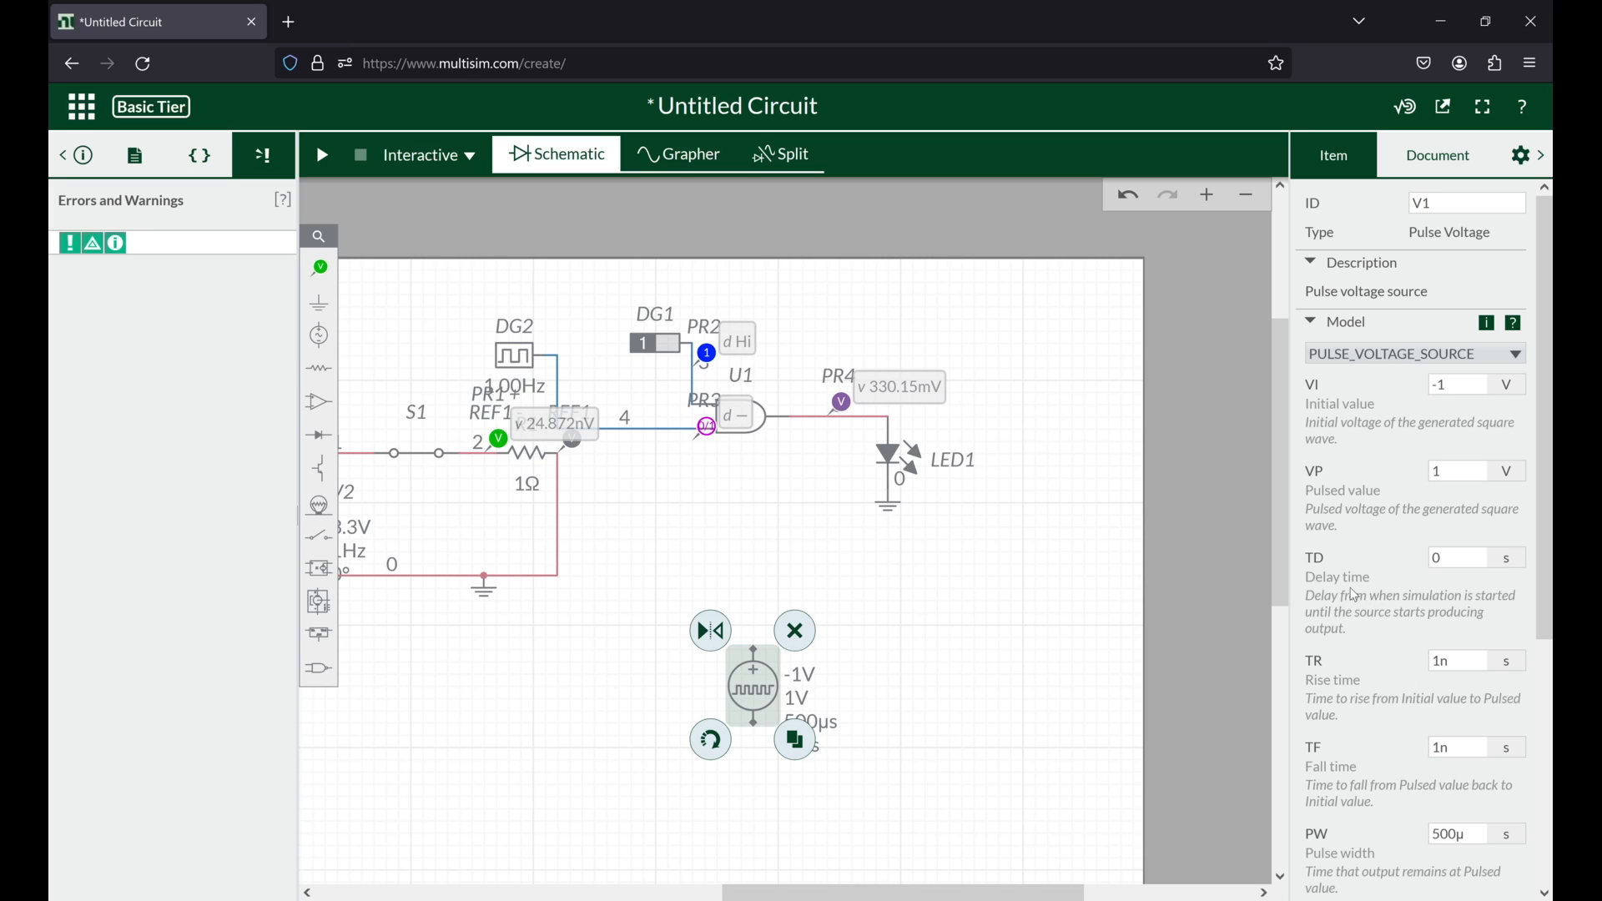
click(798, 630)
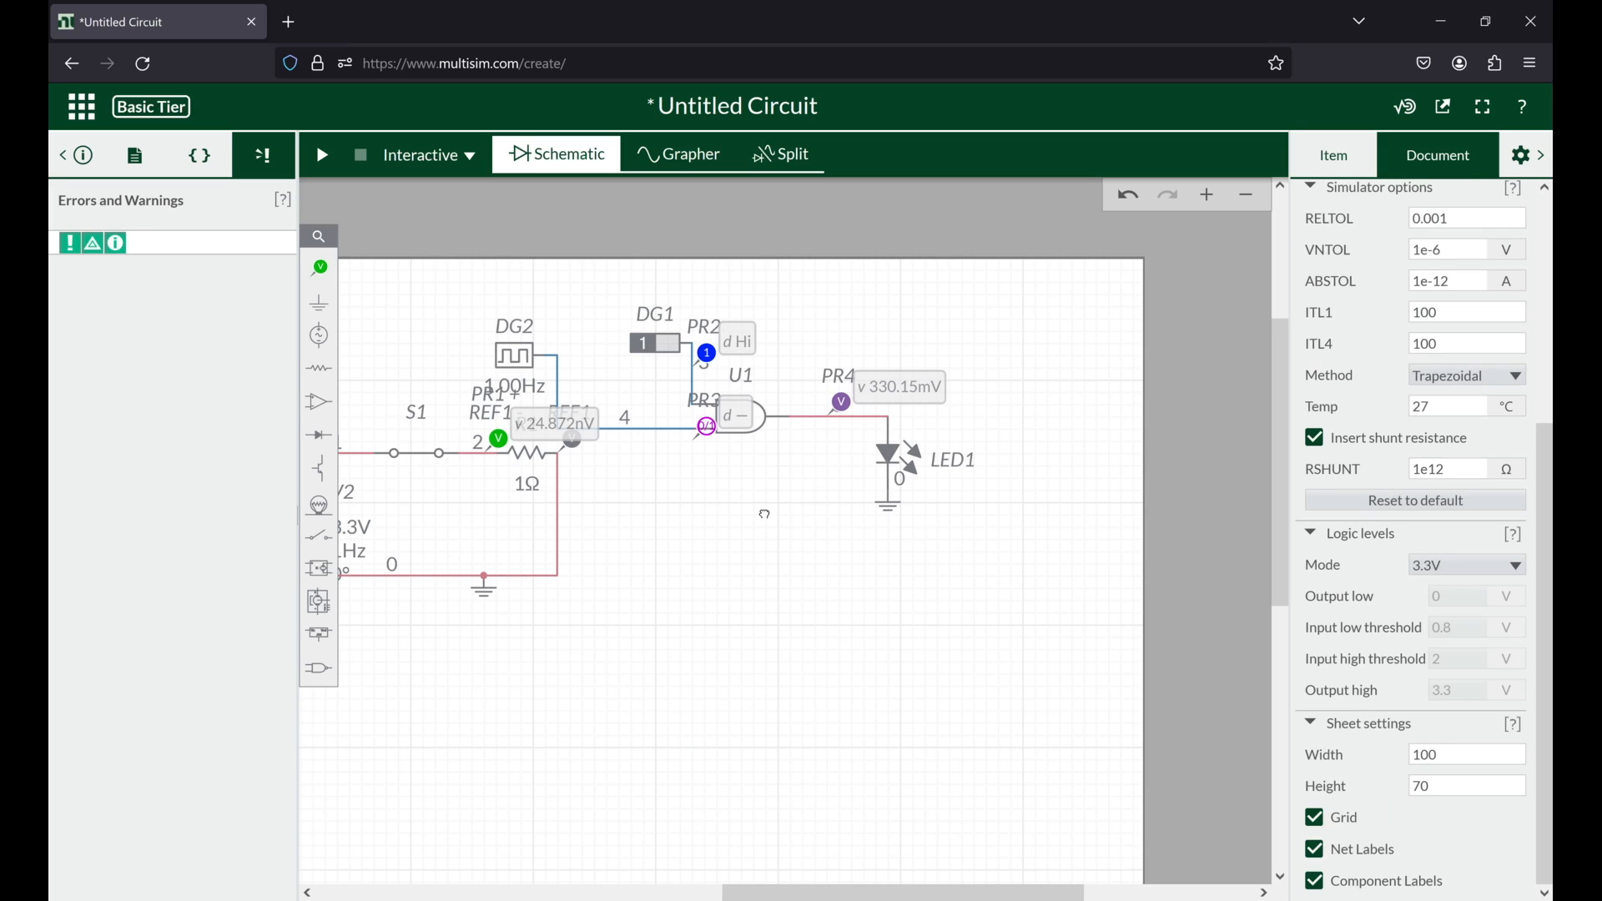
Step: Browse the available digital components and close the list without placing any
drag(766, 514, 845, 506)
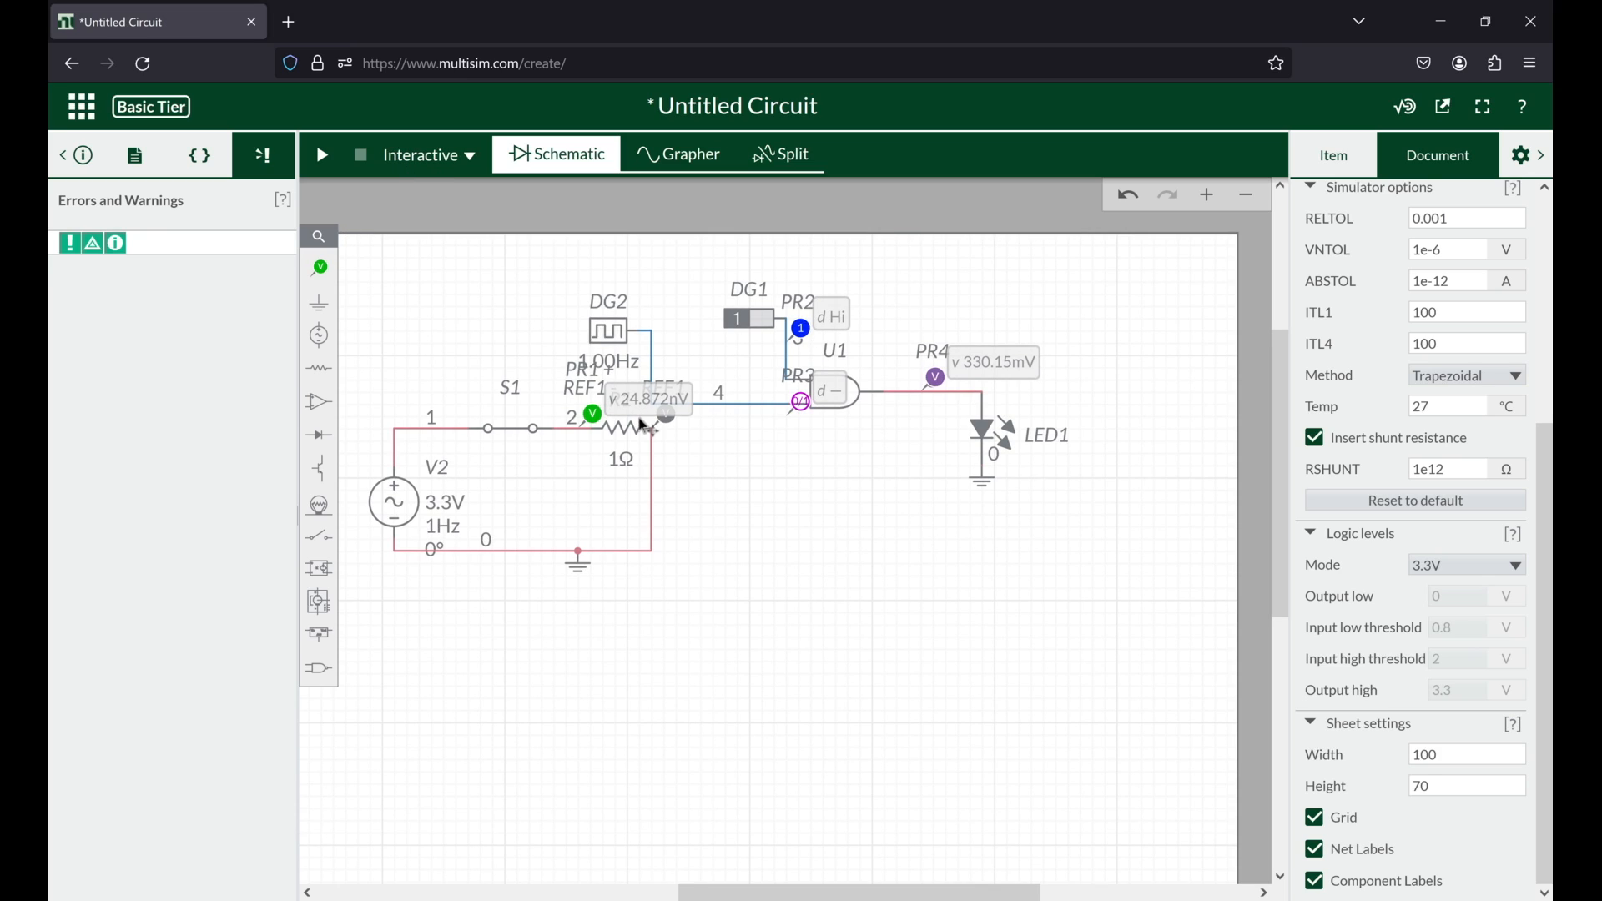
click(328, 672)
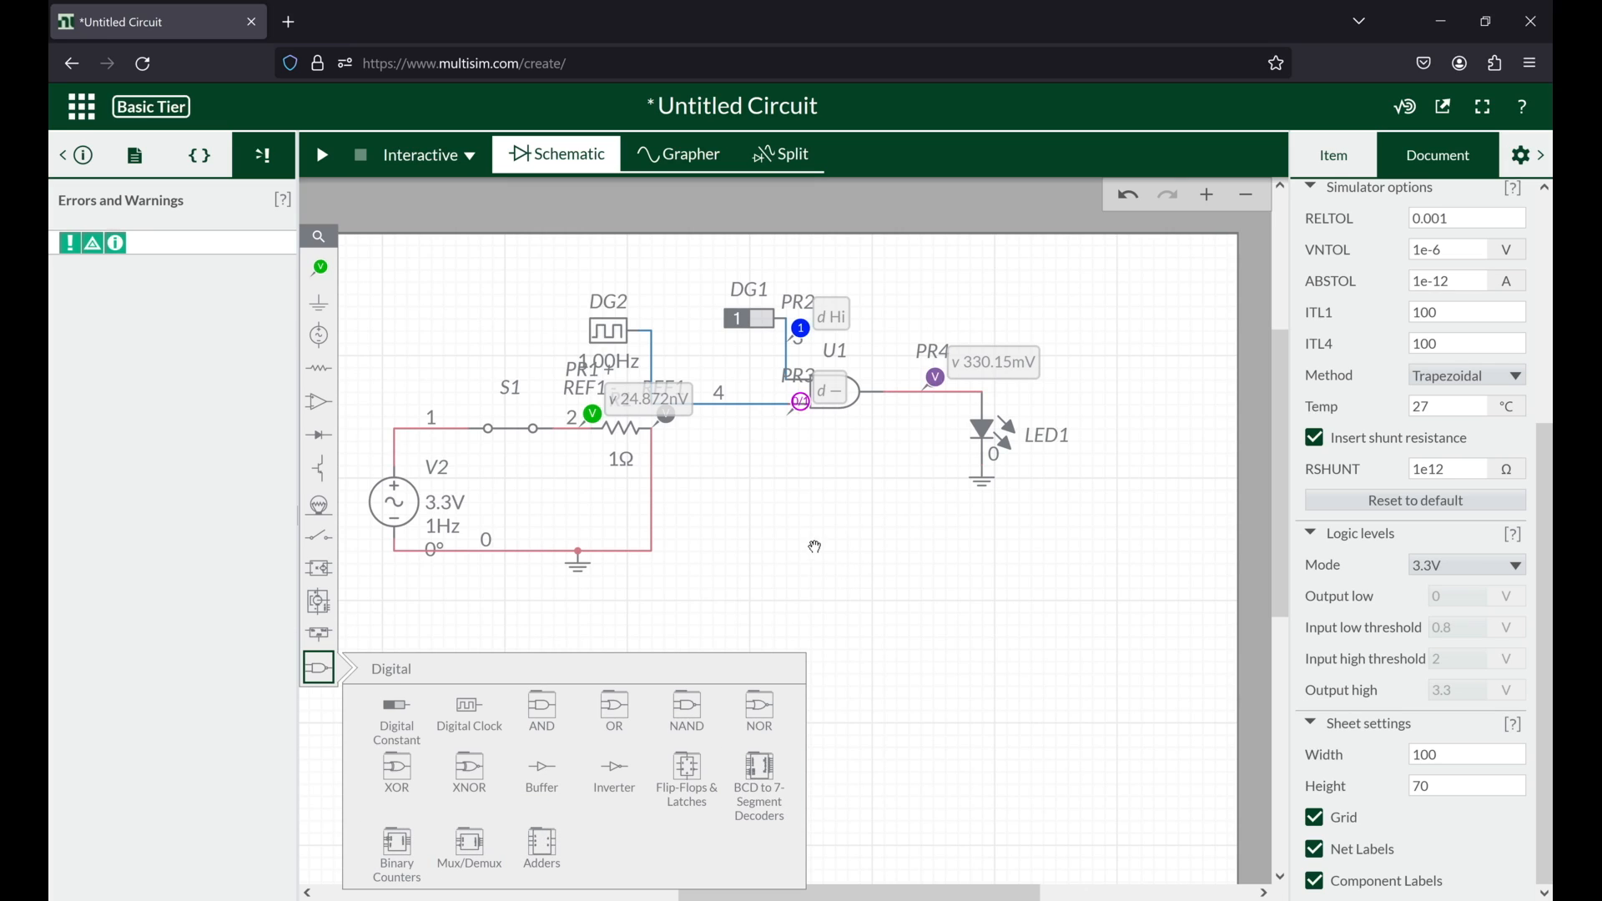
click(443, 305)
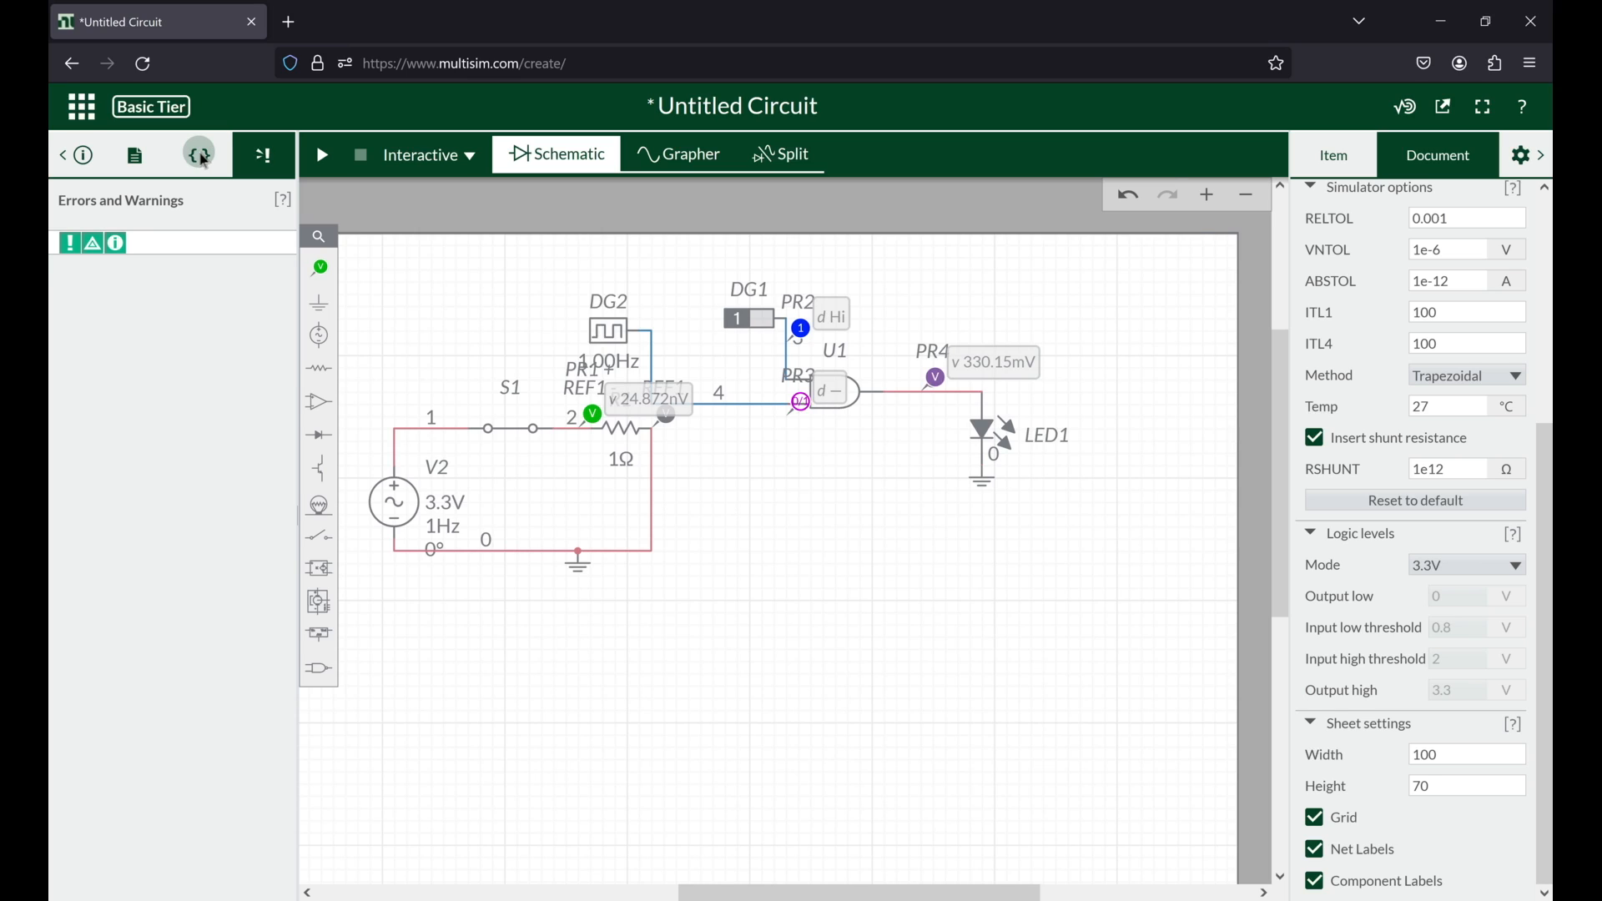
Step: Examine the circuit's SPICE netlist and open the circuit details with the visibility, name and description settings
click(201, 157)
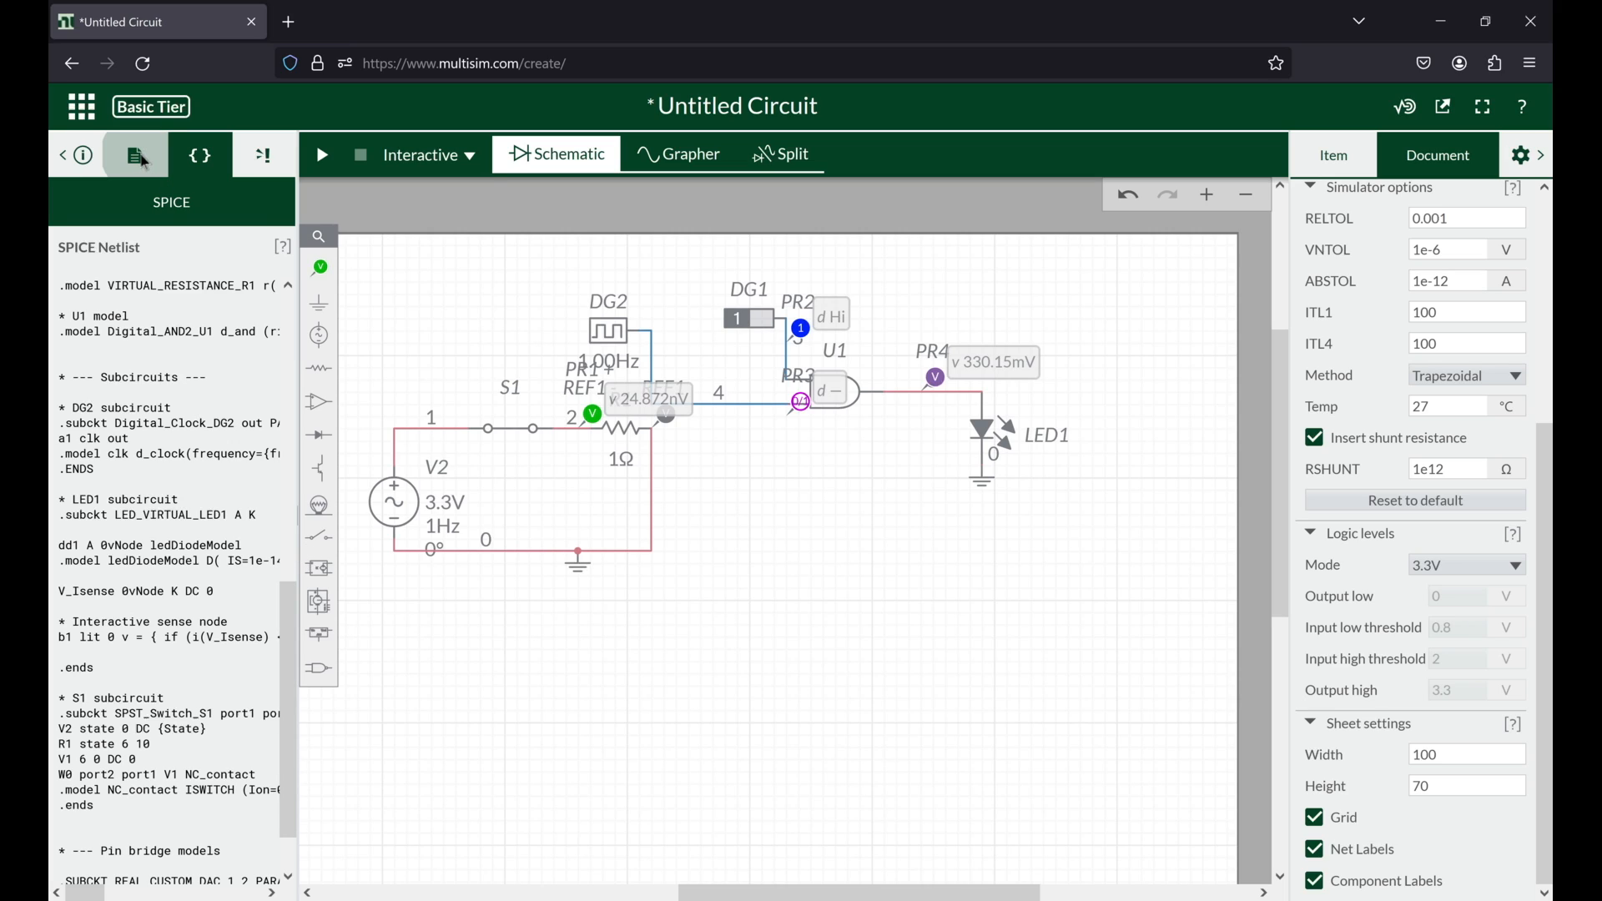
click(83, 156)
click(83, 156)
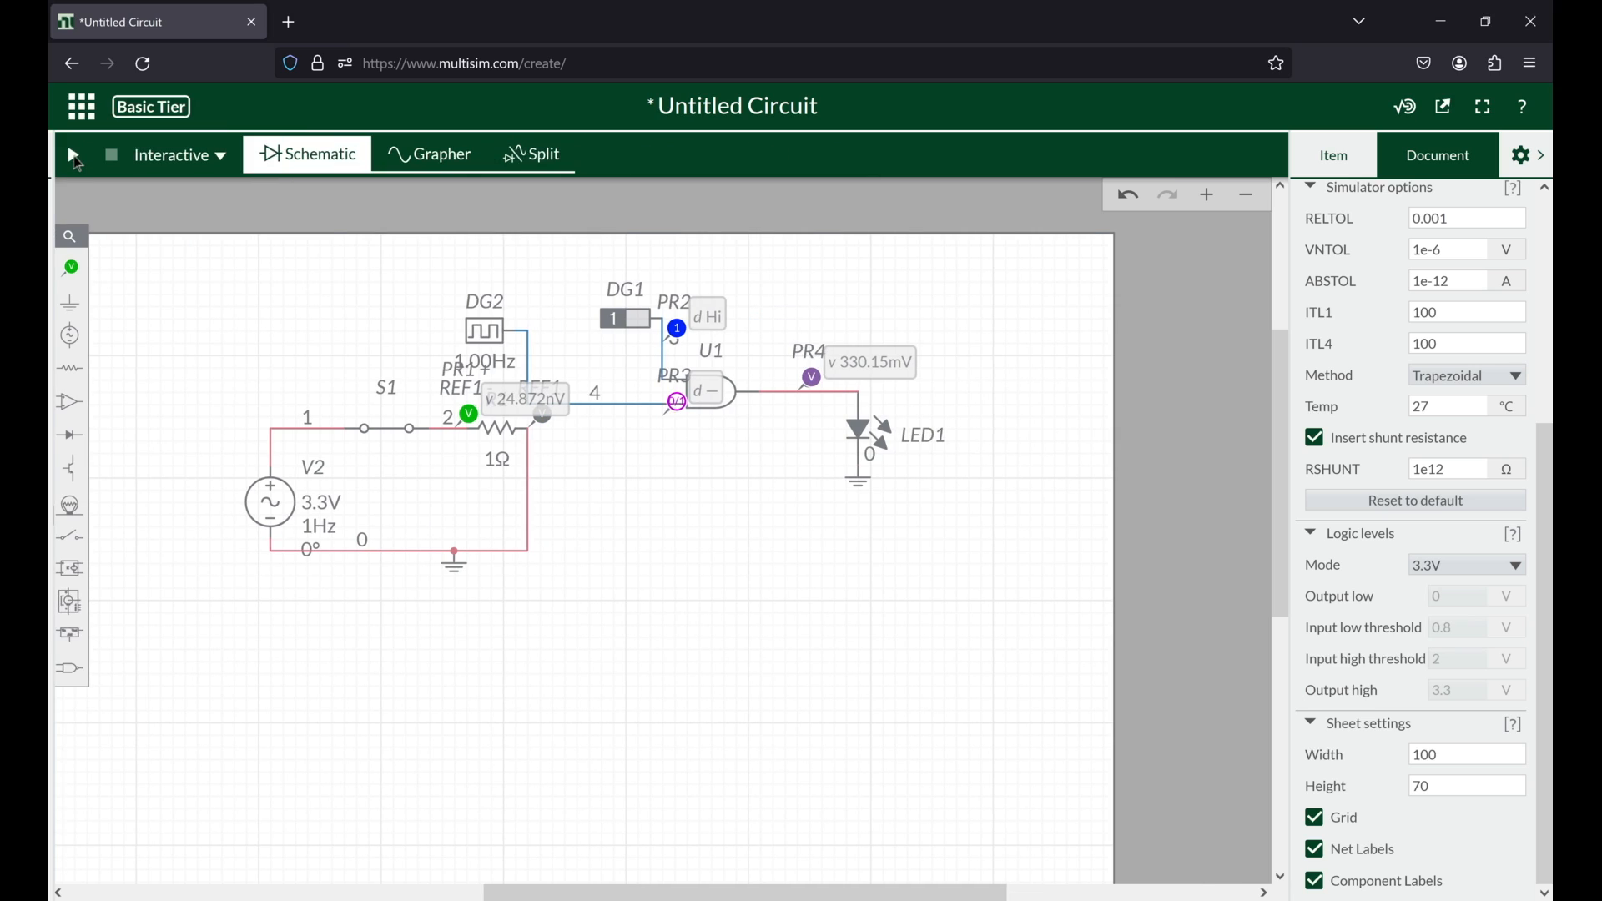
click(73, 158)
click(199, 158)
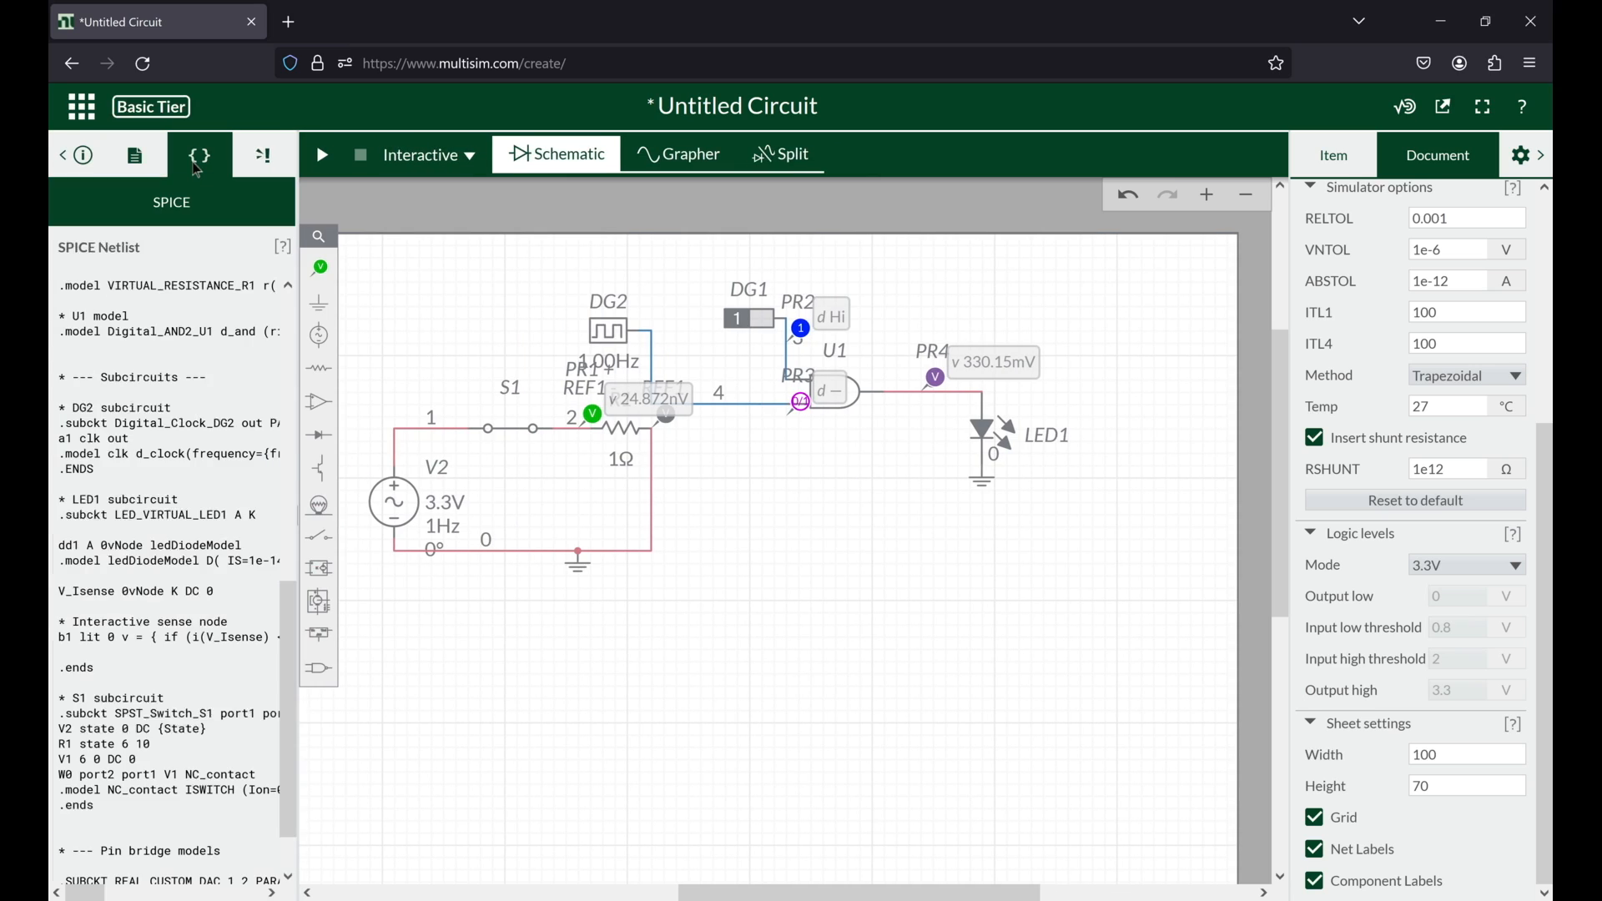
click(198, 164)
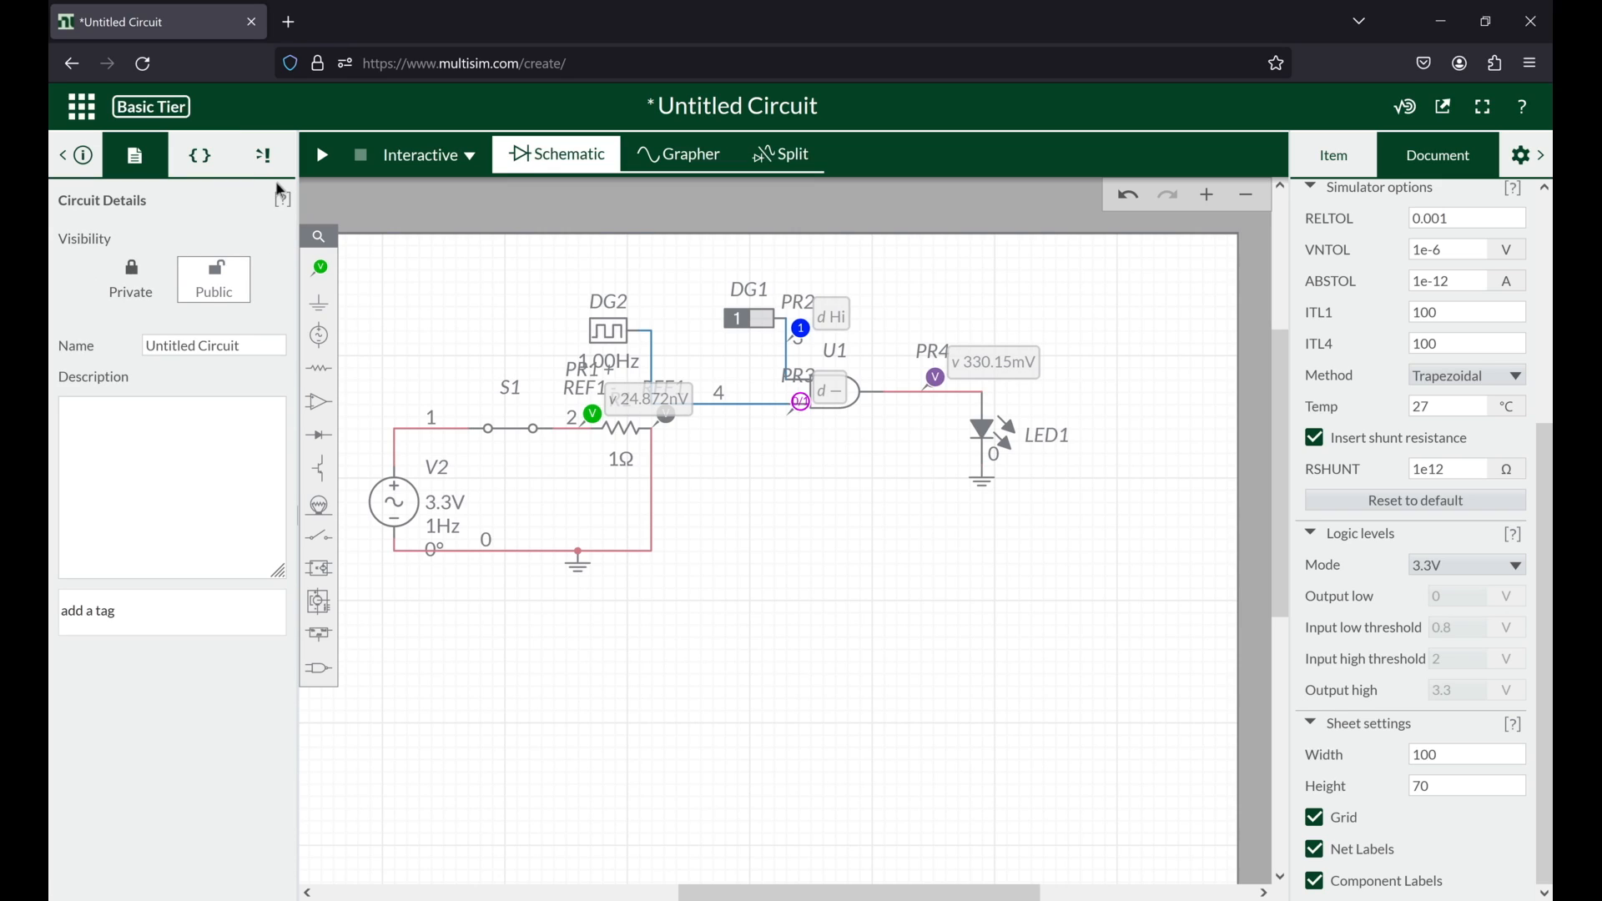
Step: Examine the subcircuits and pin bridge models in the SPICE netlist, and open the circuit's errors and warnings
click(227, 166)
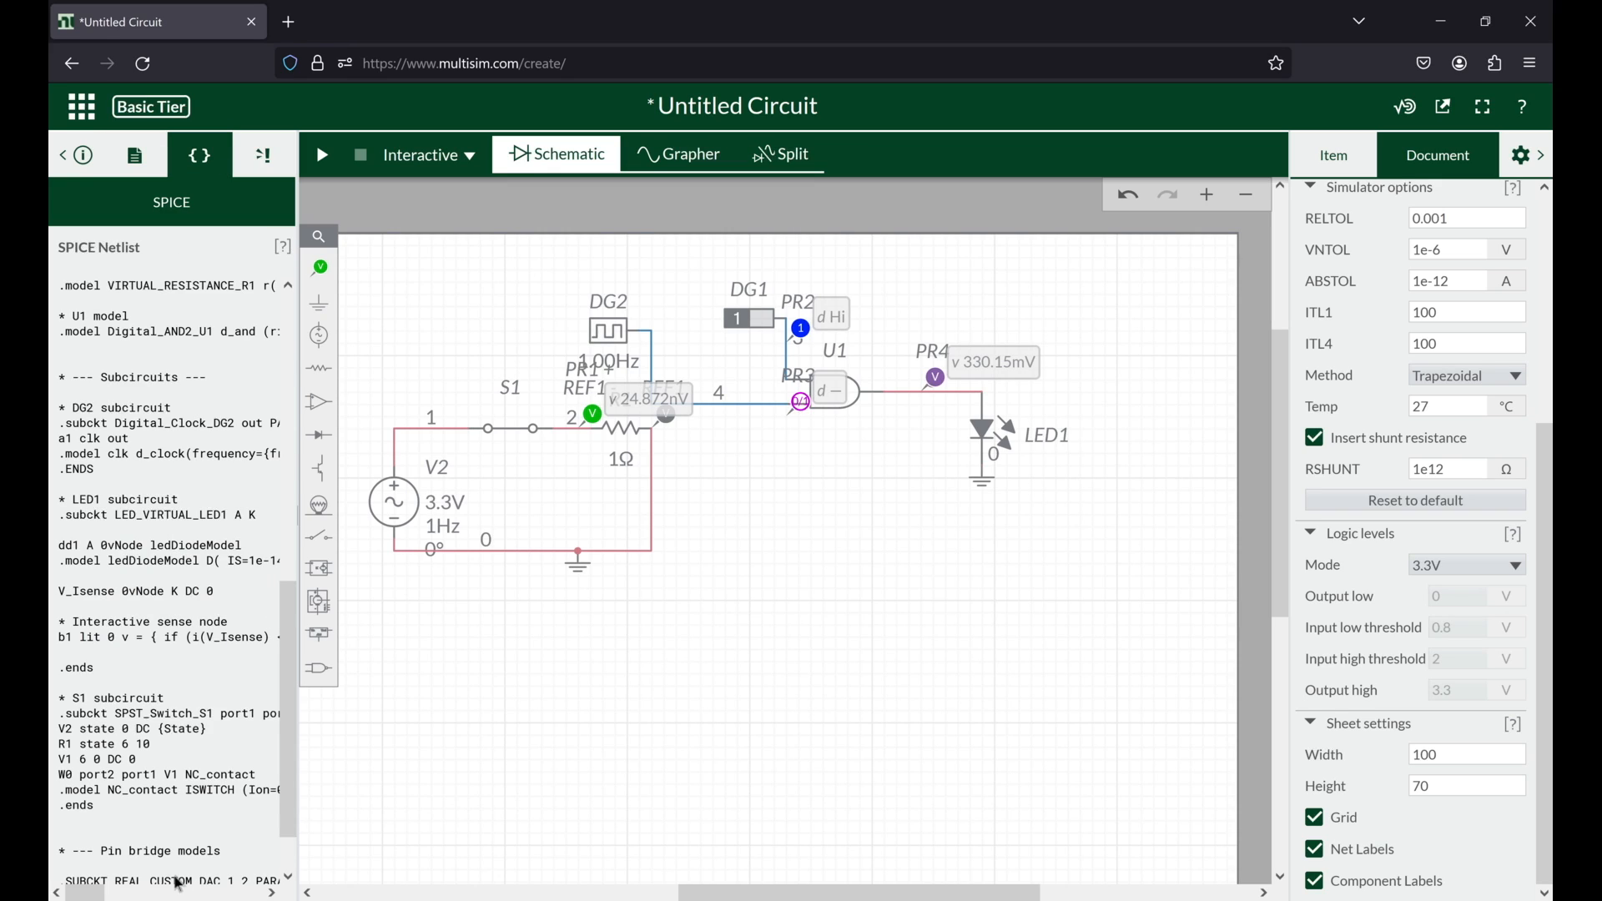
scroll(182, 875, down, 2)
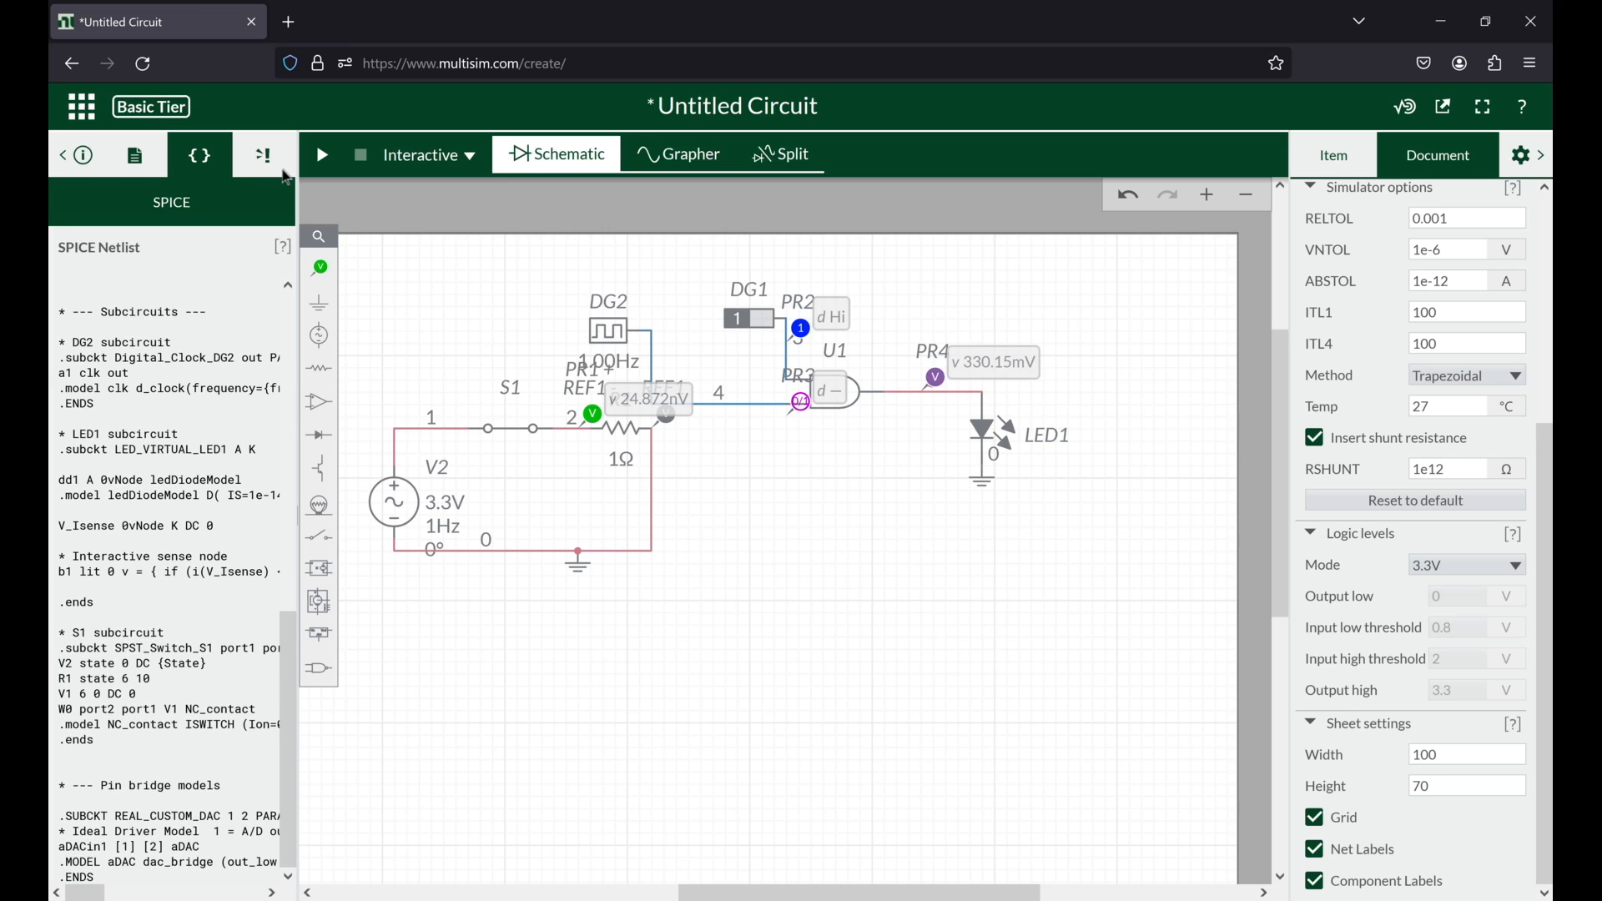
click(283, 171)
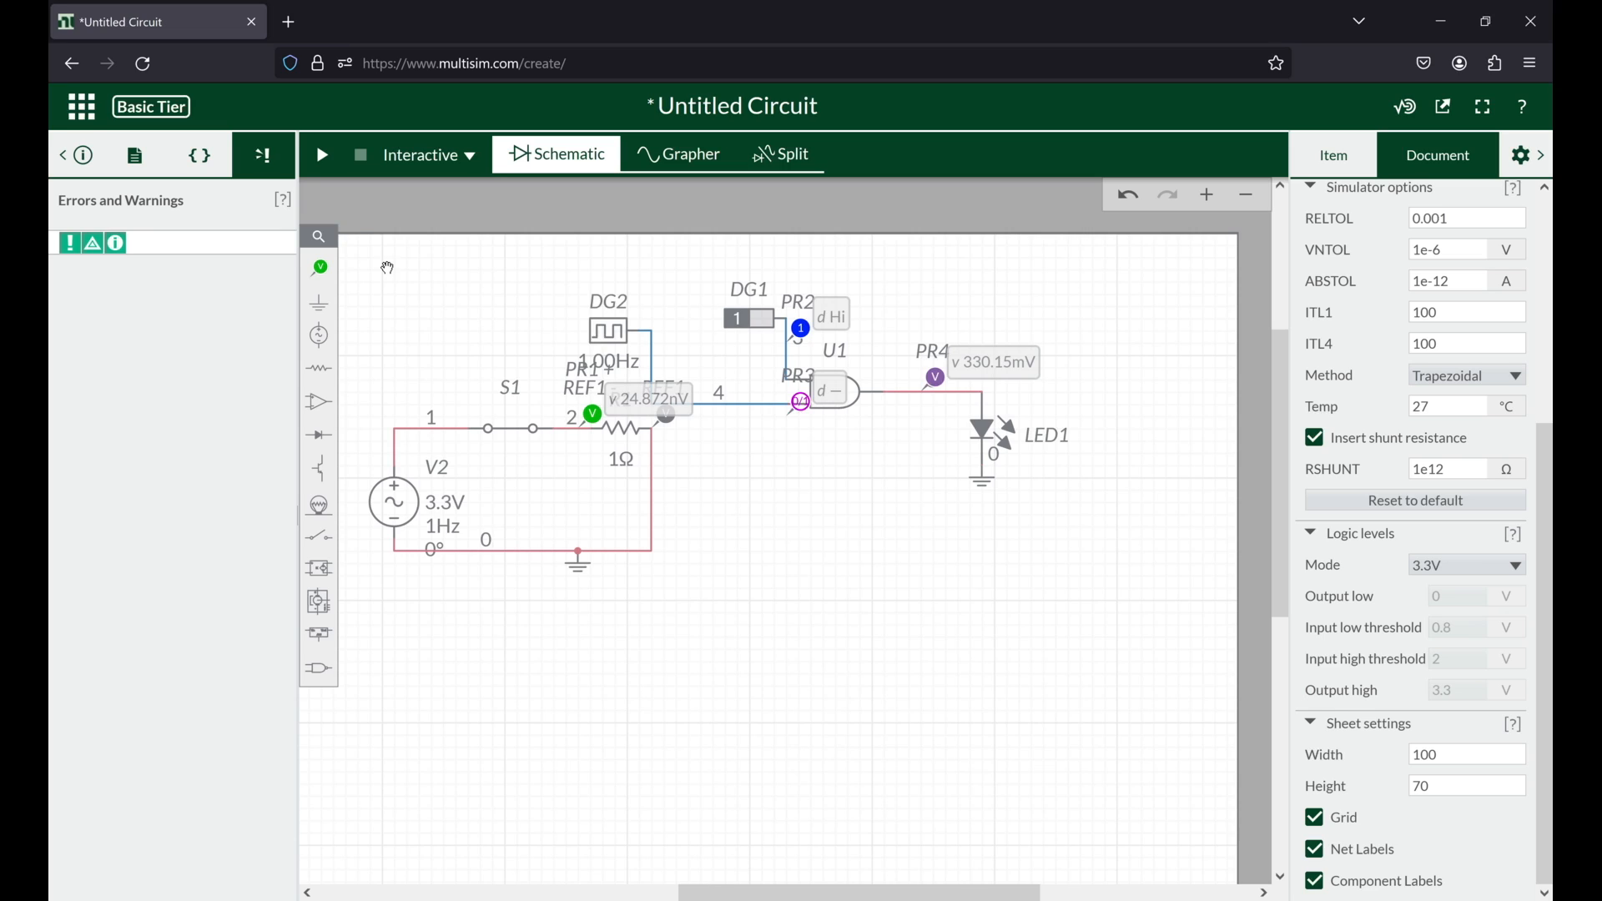
Step: Save the schematic as a new public circuit named "Multisim Circuit"
click(83, 111)
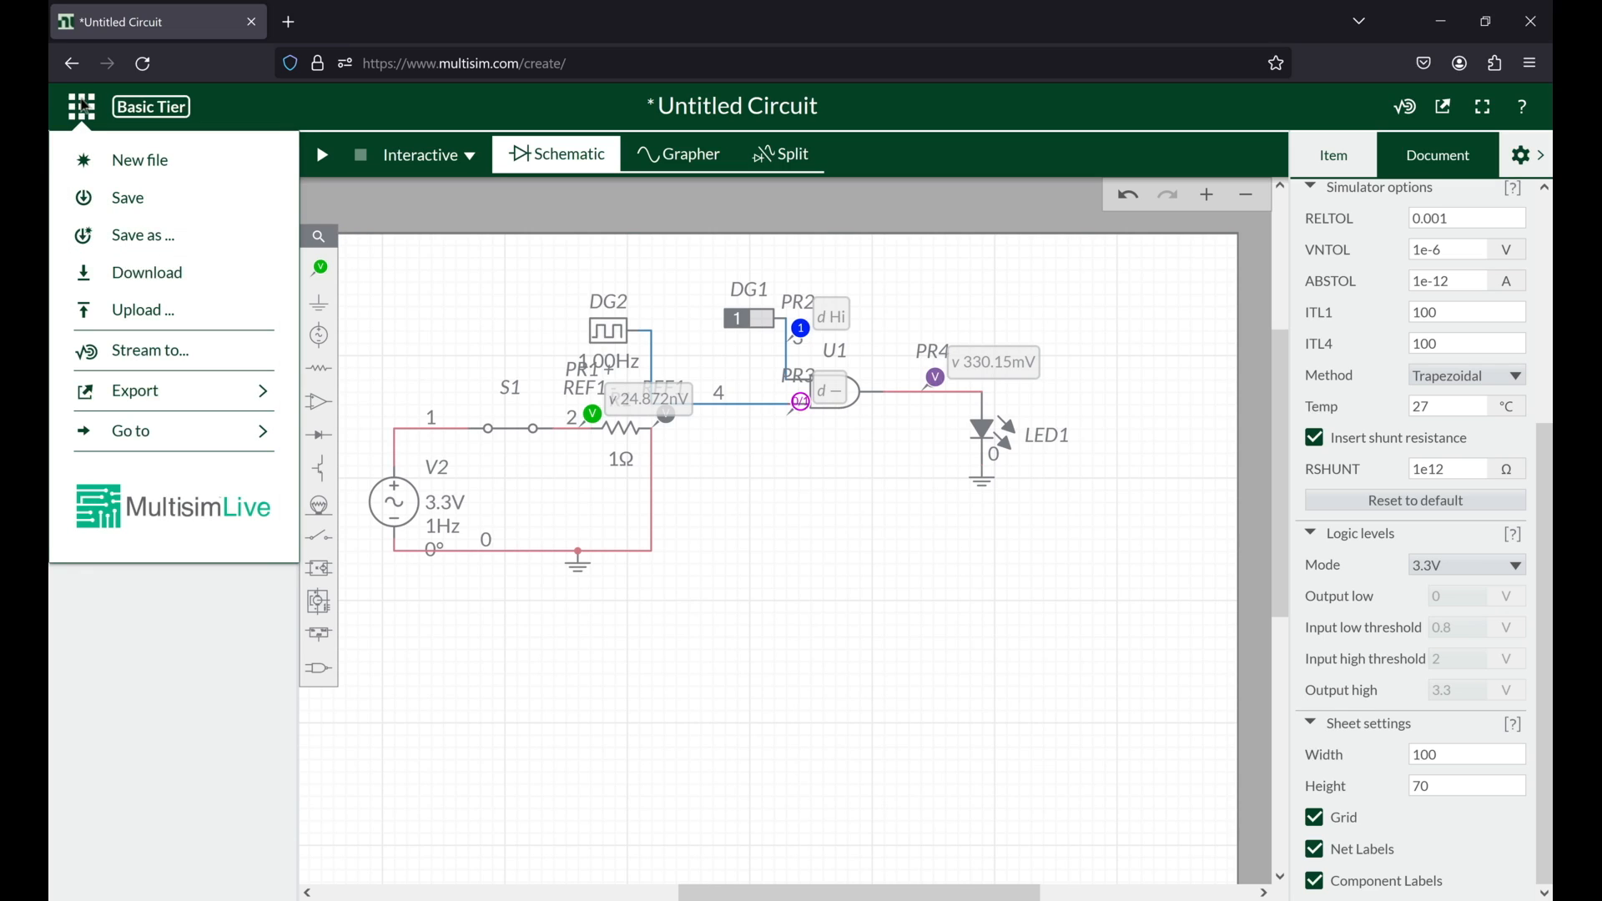
click(215, 235)
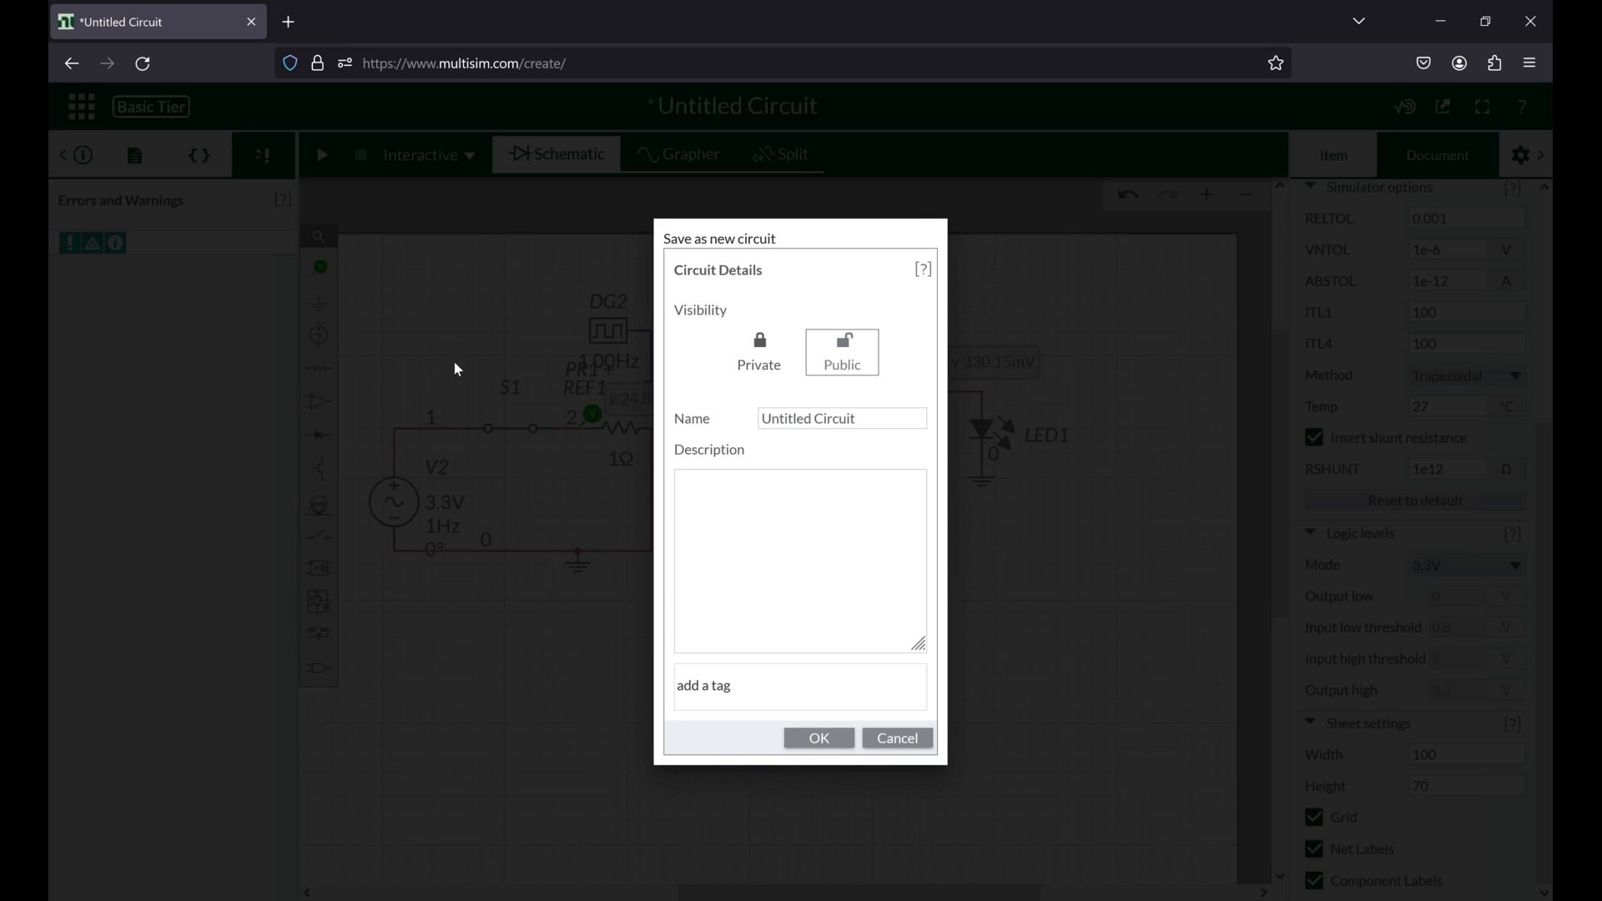
click(844, 416)
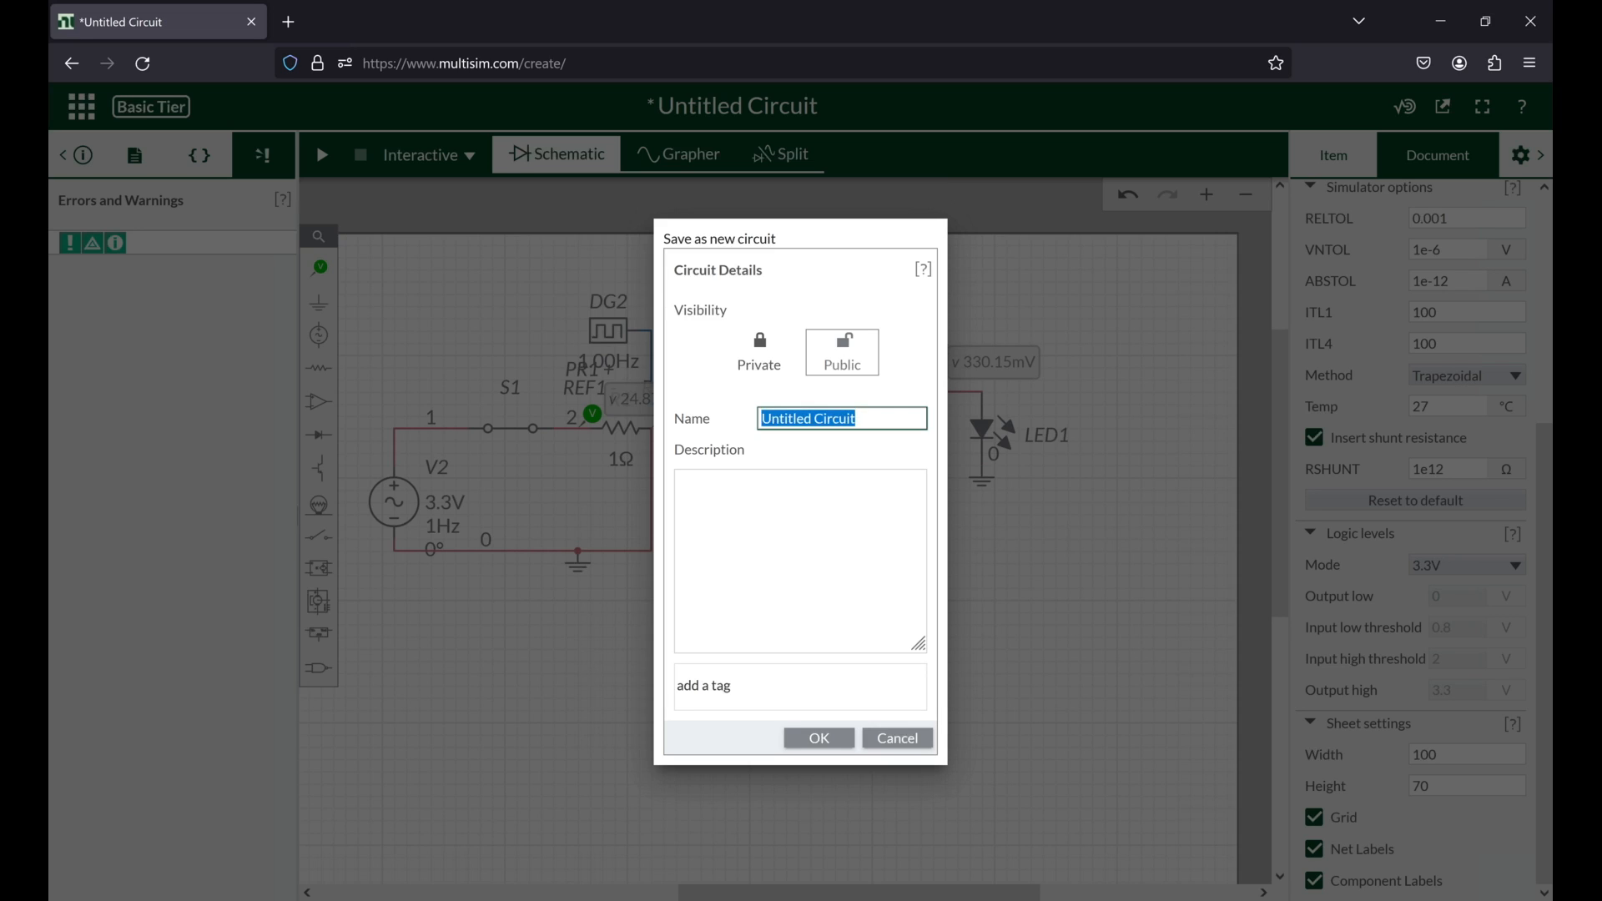
text(Multisim)
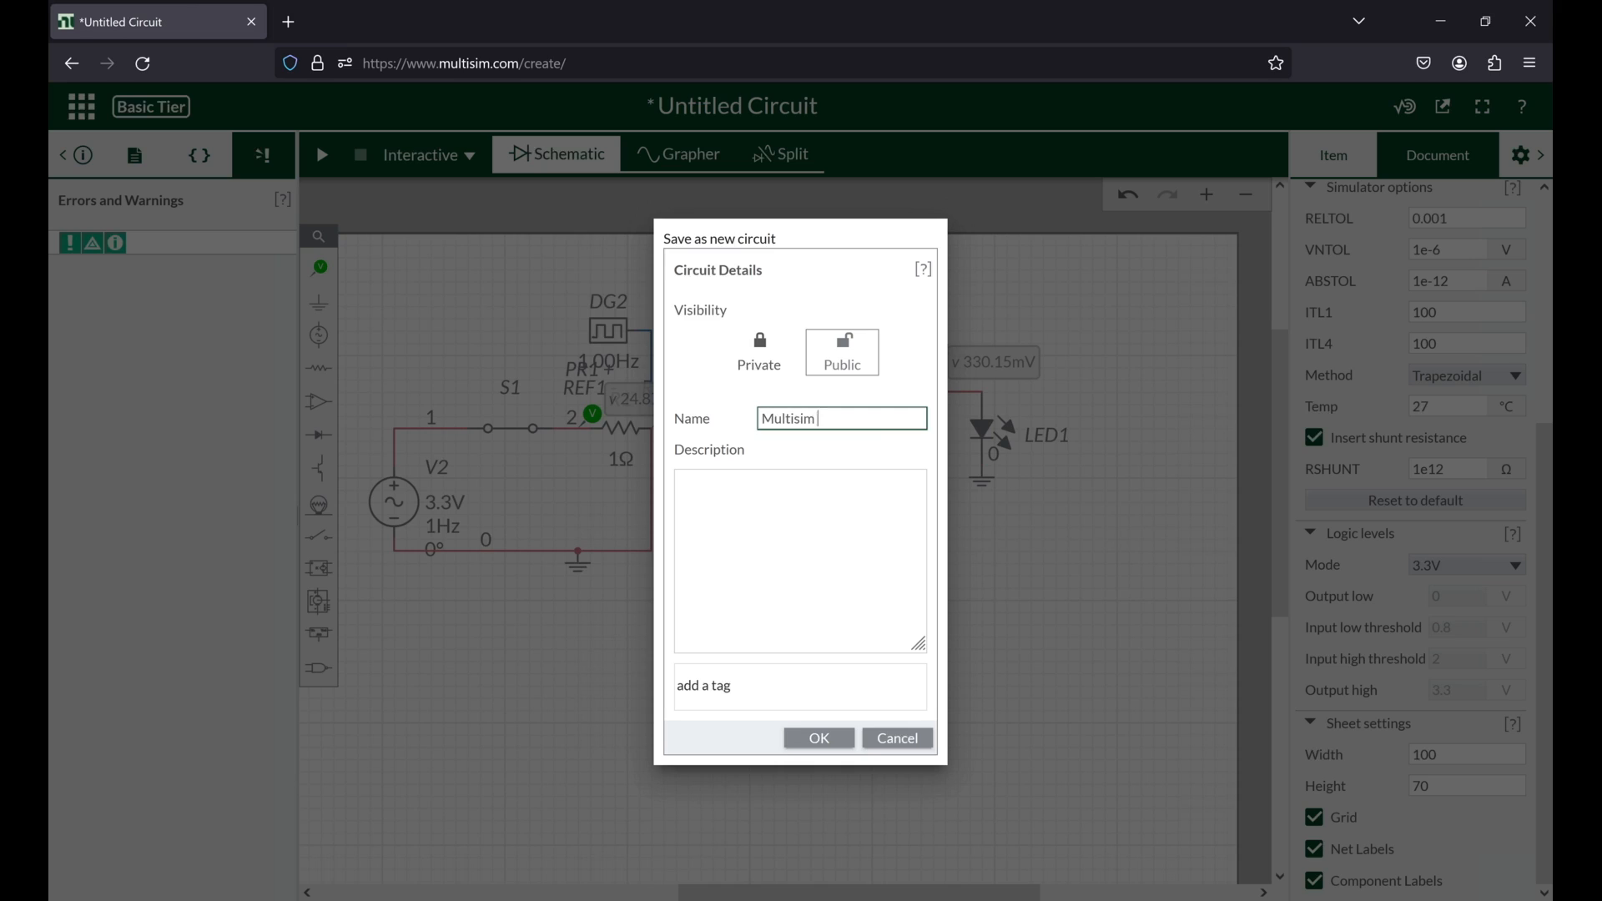
text( Circuit)
click(822, 740)
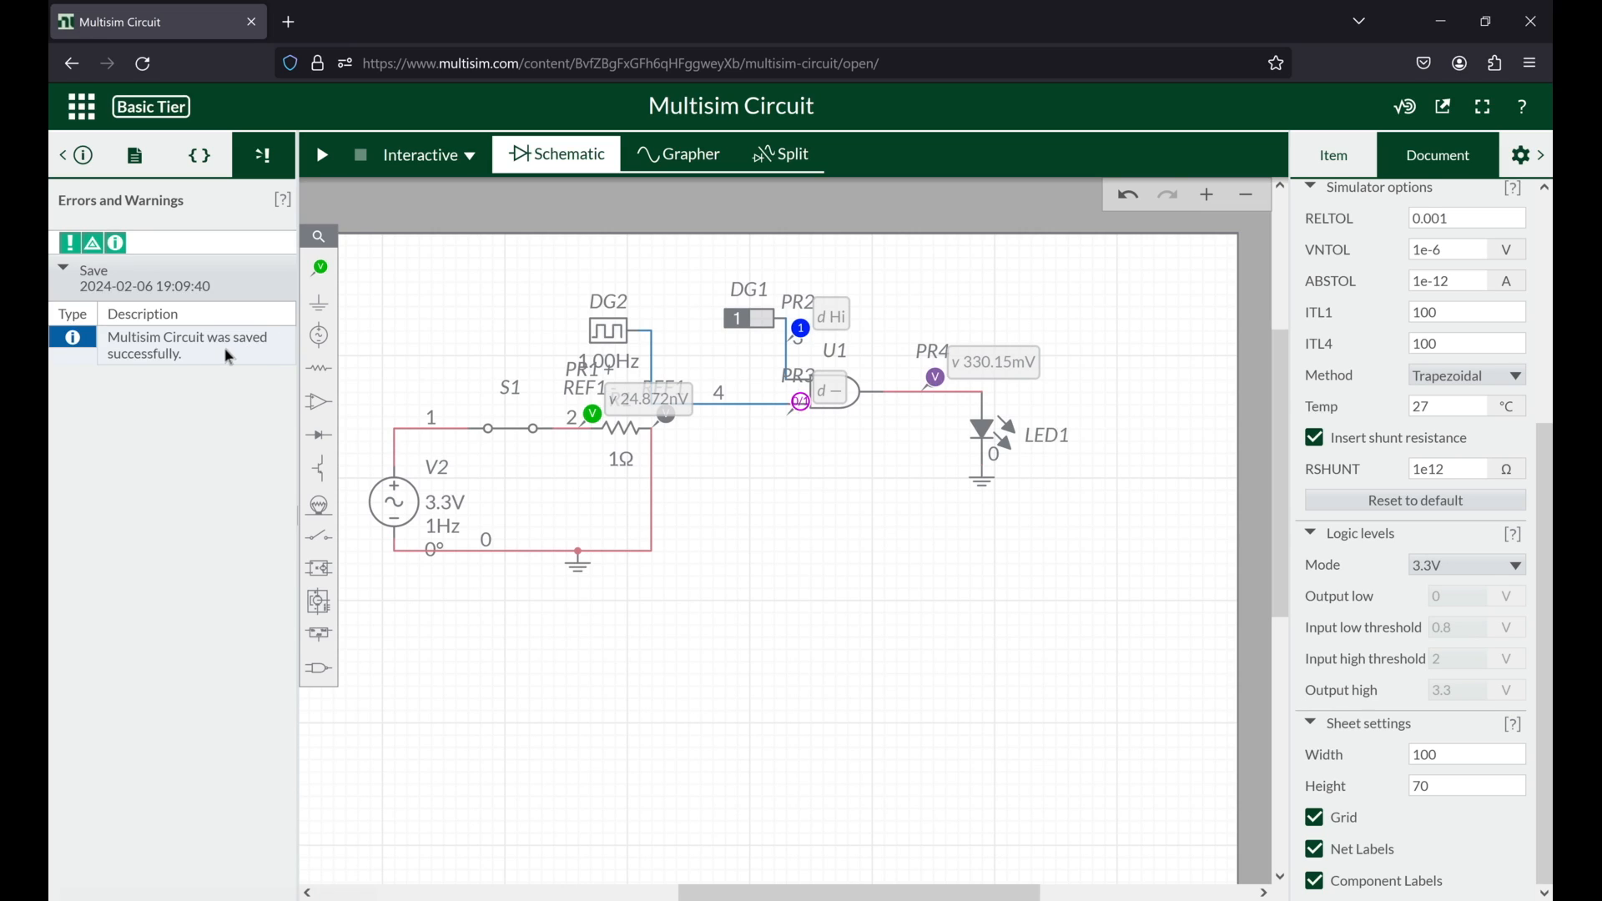
Step: Leave the editor for the Multisim Live home page and view the saved Multisim Circuit's page from My Circuits
click(86, 121)
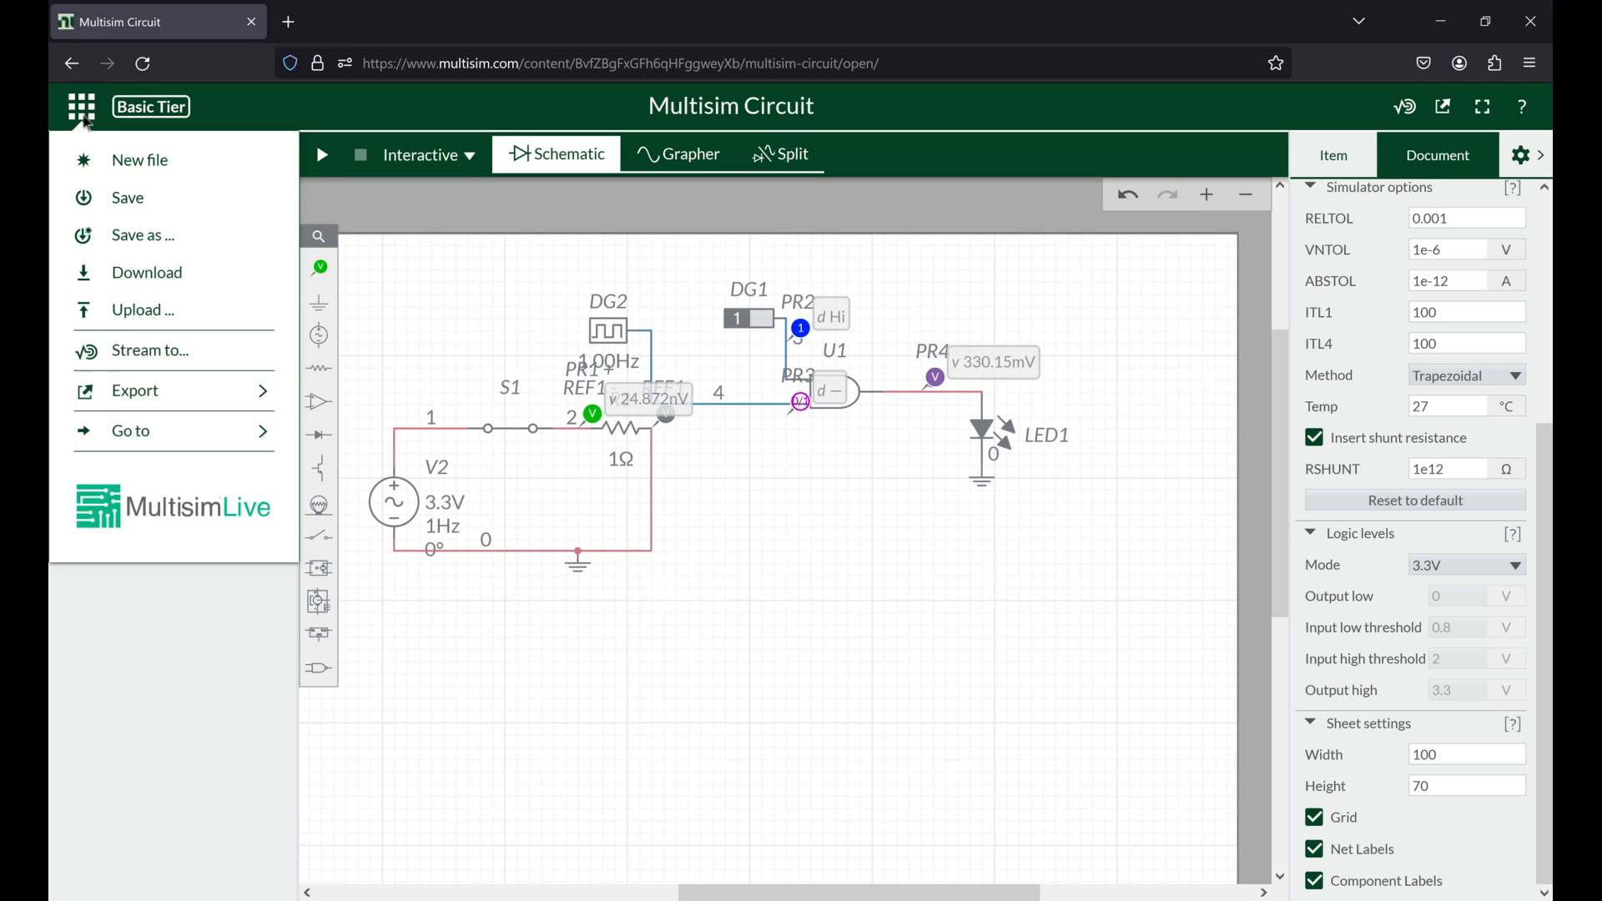
click(196, 518)
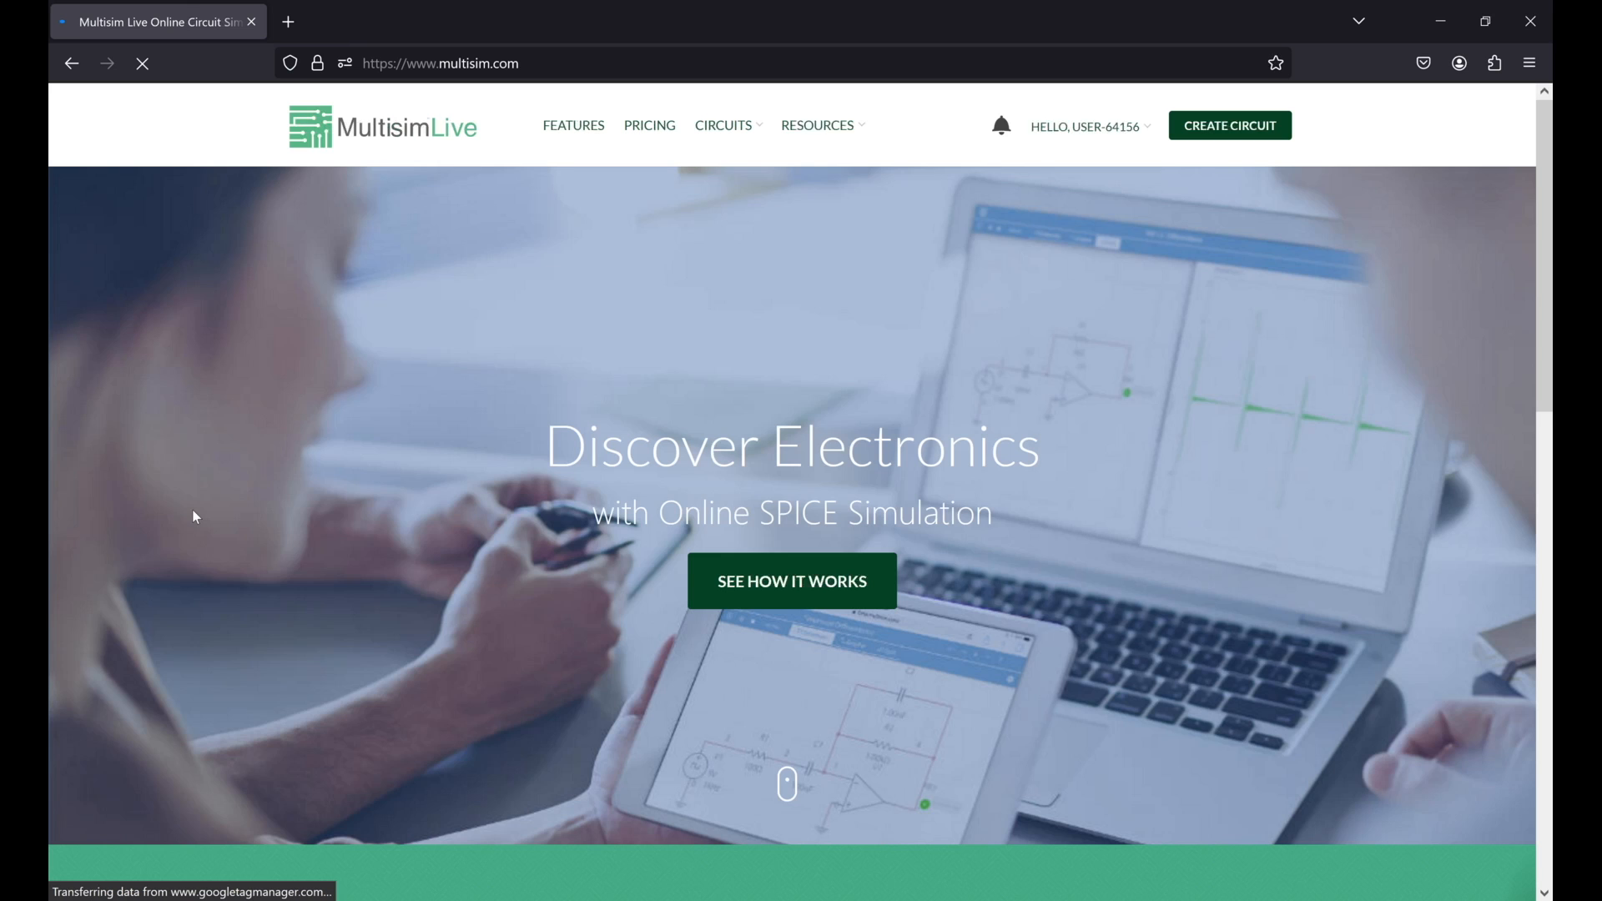
mouse_move(720, 138)
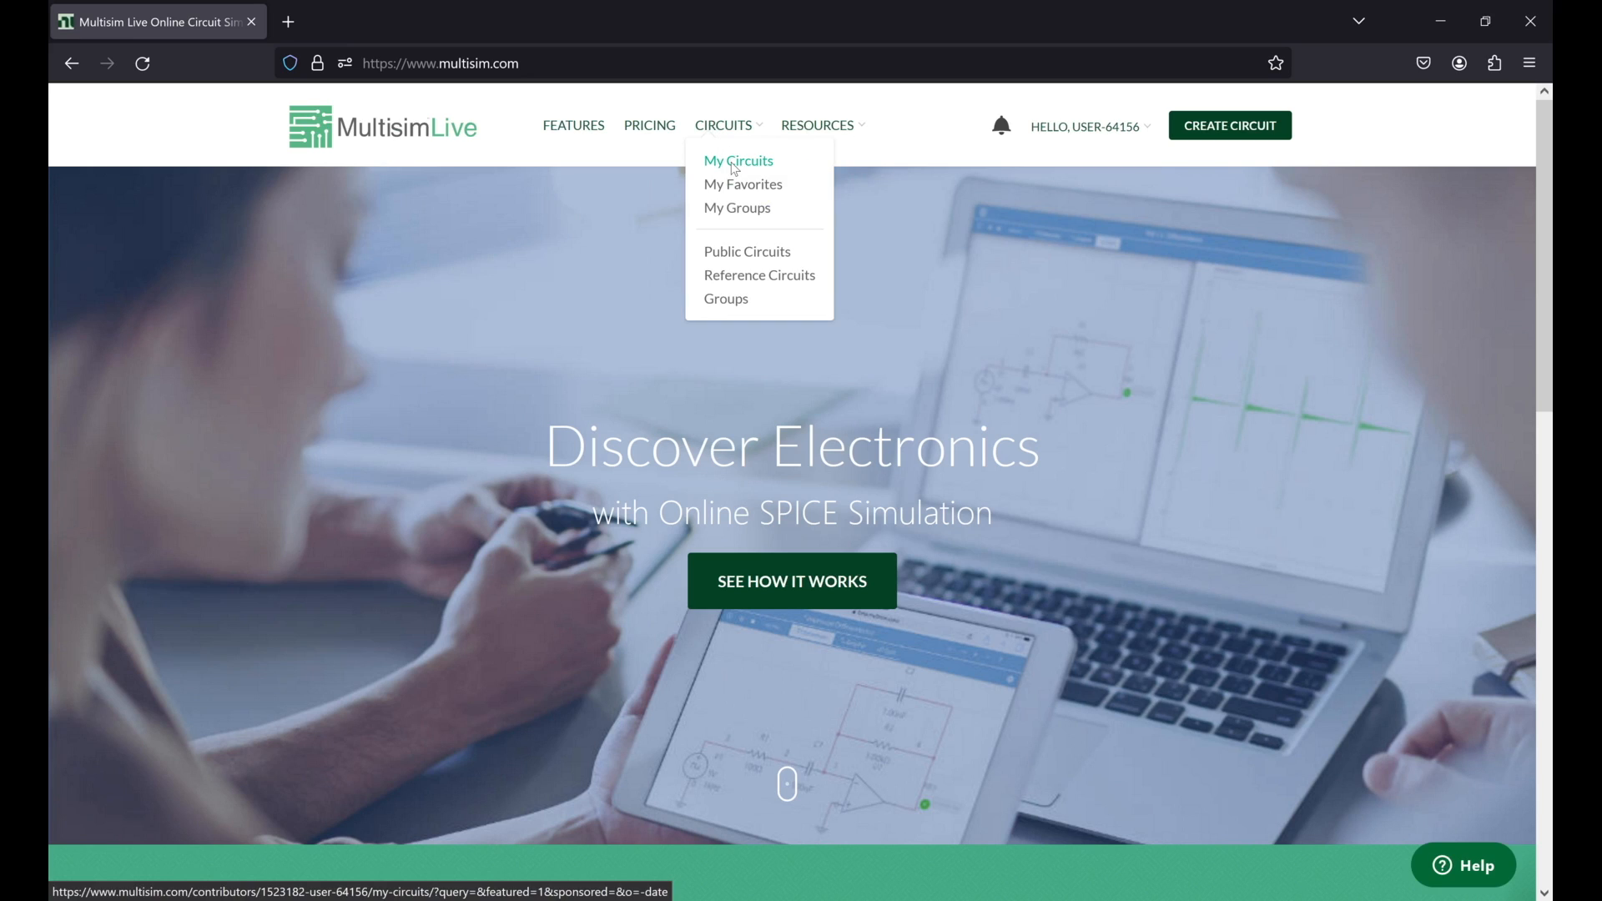
click(735, 163)
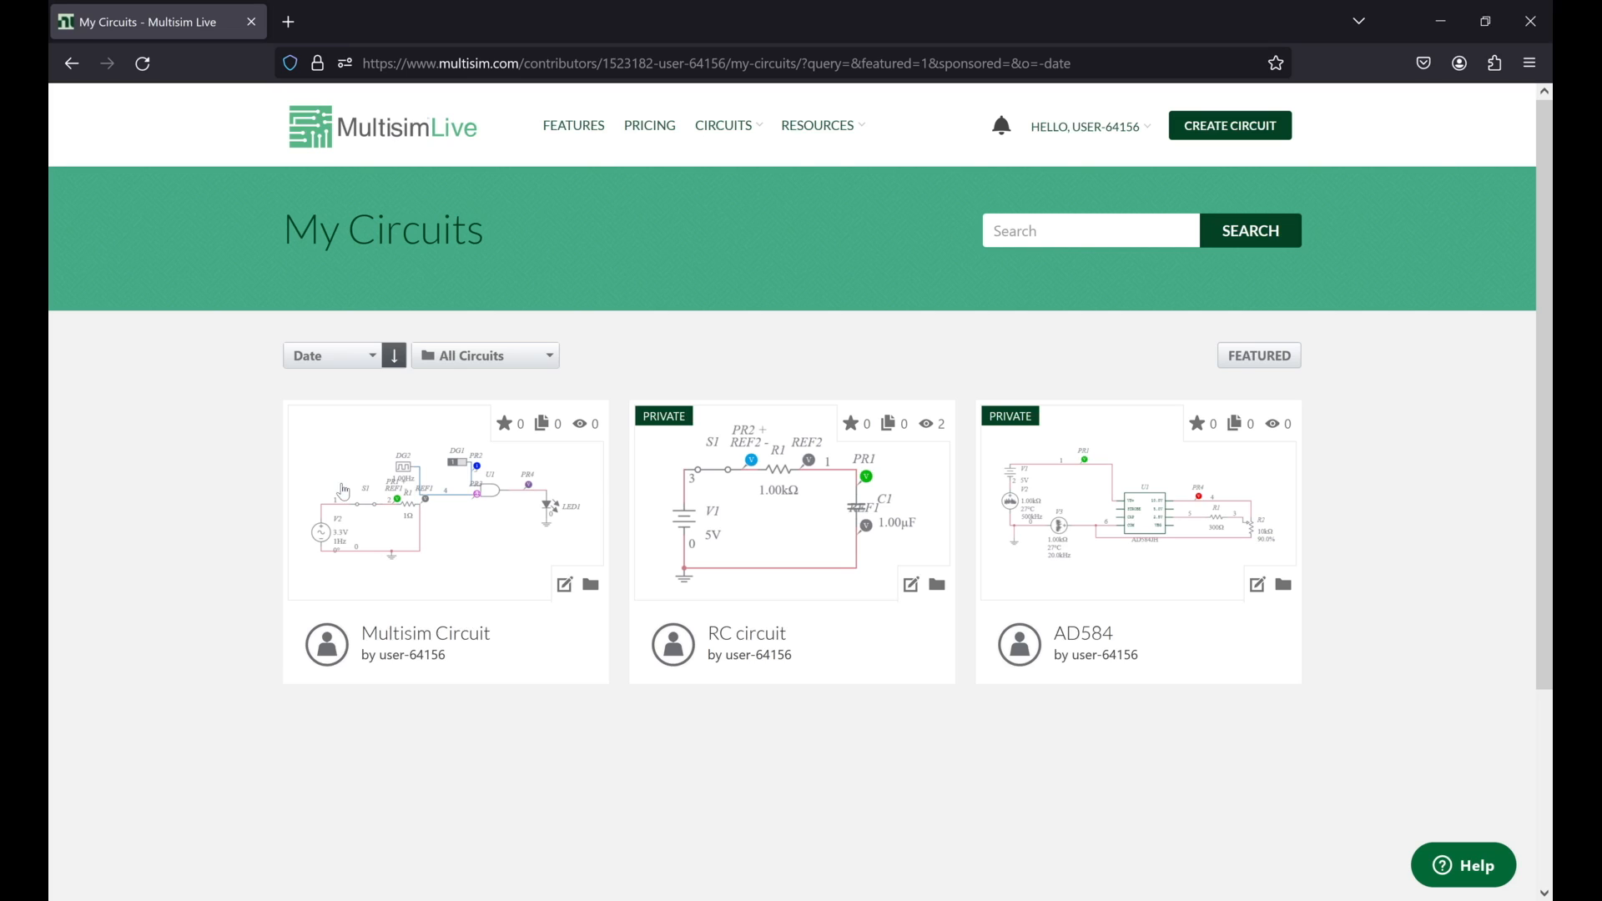
click(356, 418)
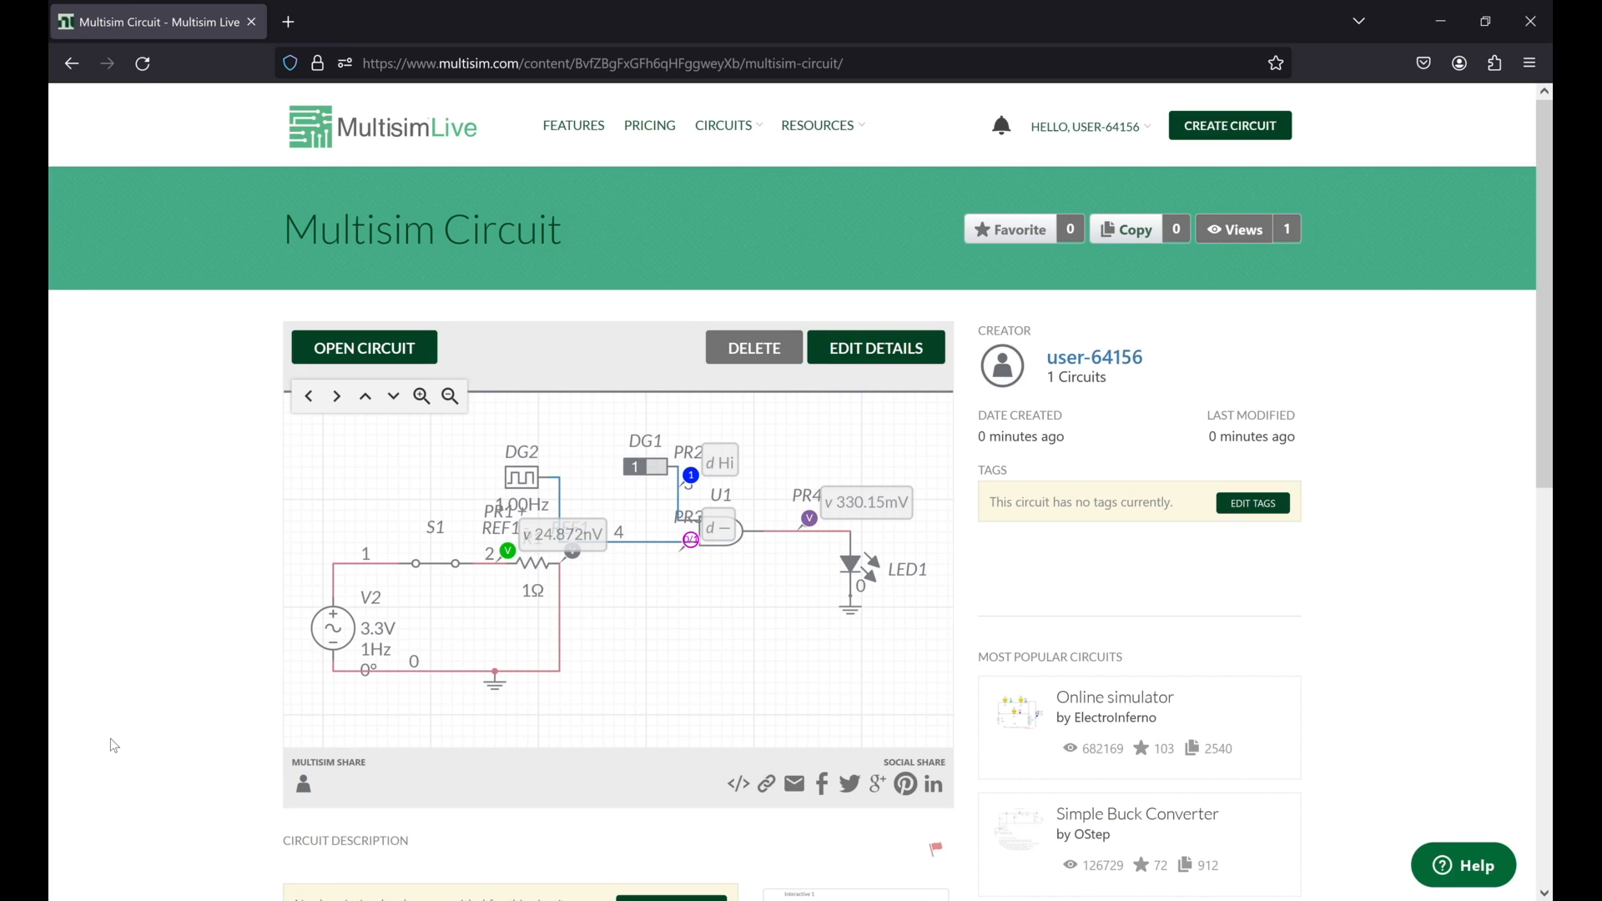
scroll(114, 746, down, 1)
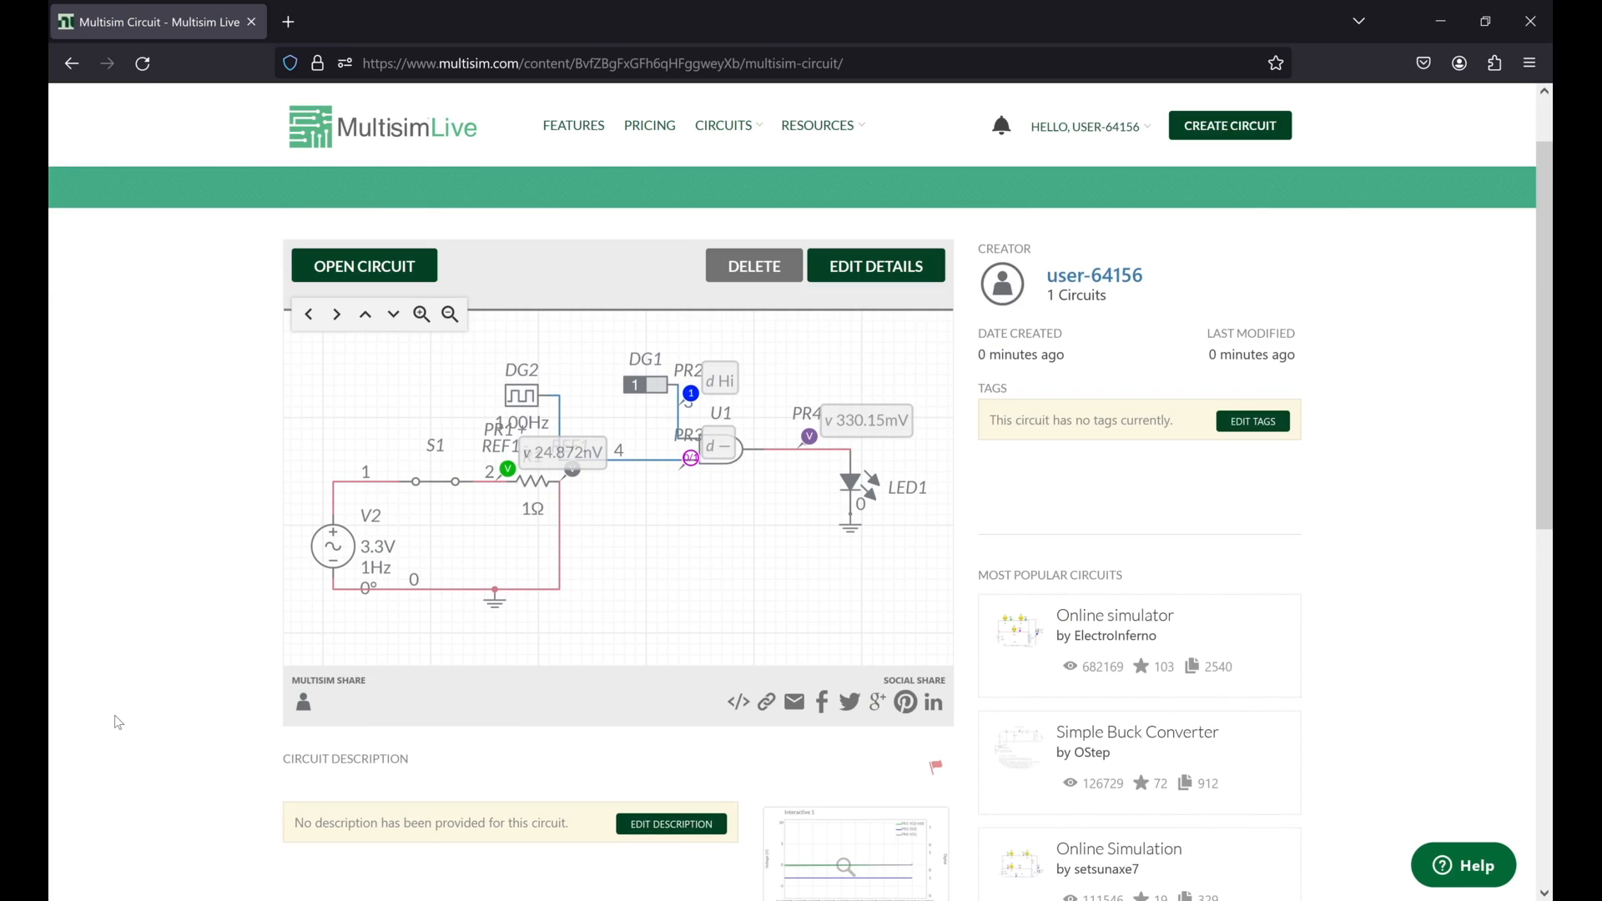
scroll(115, 722, up, 1)
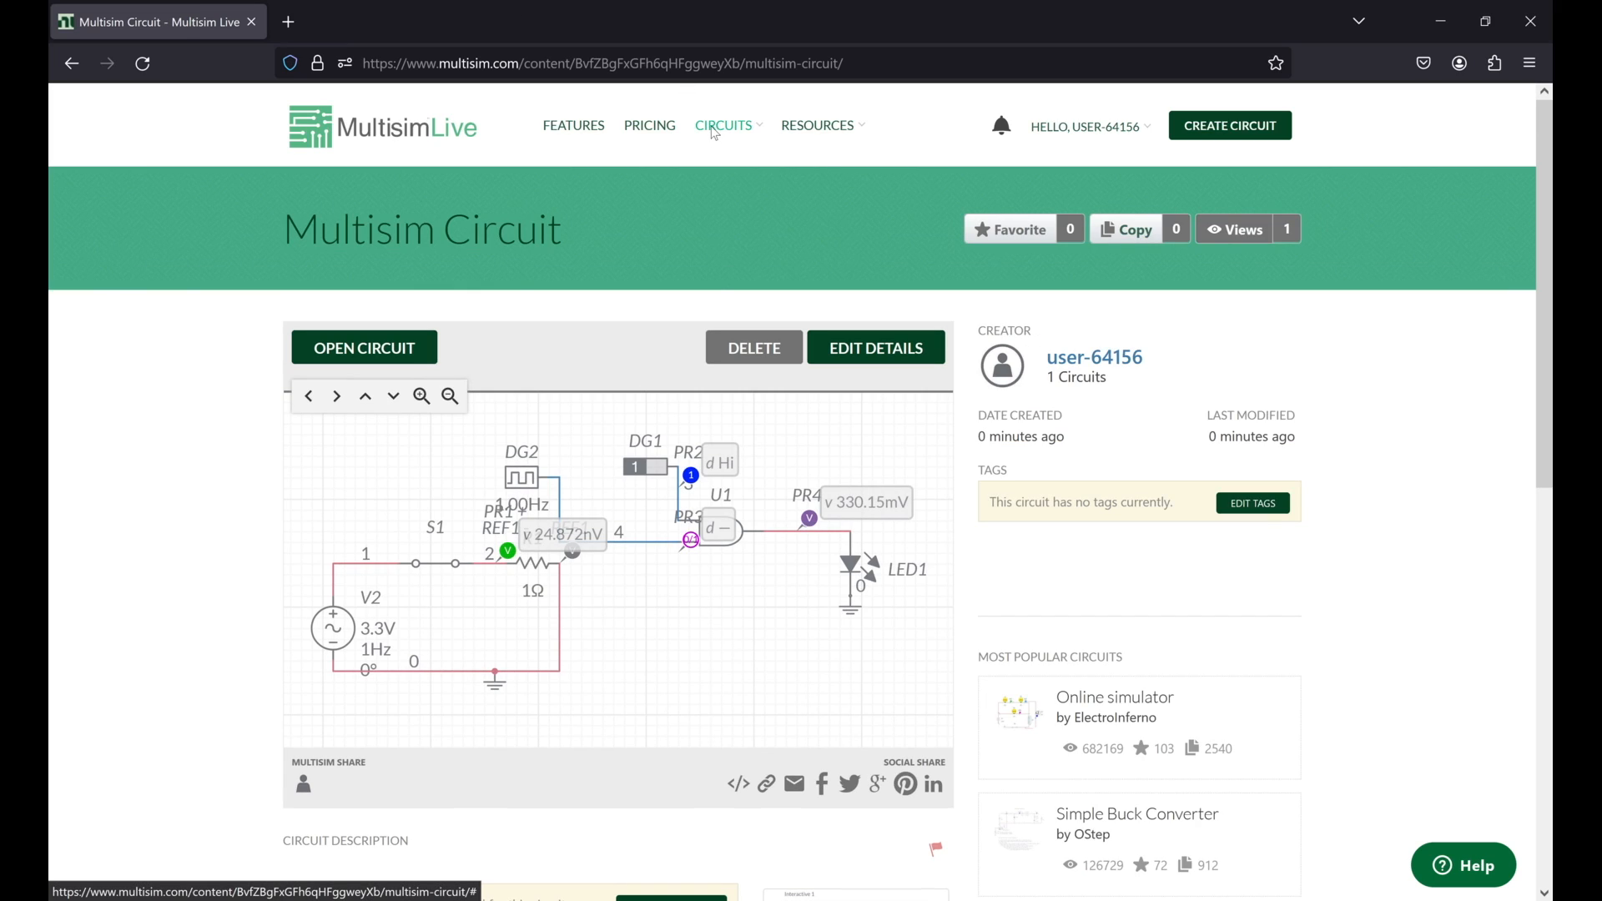
Step: Open the Public Circuits gallery and look through the shared circuits sorted by popularity
mouse_move(715, 133)
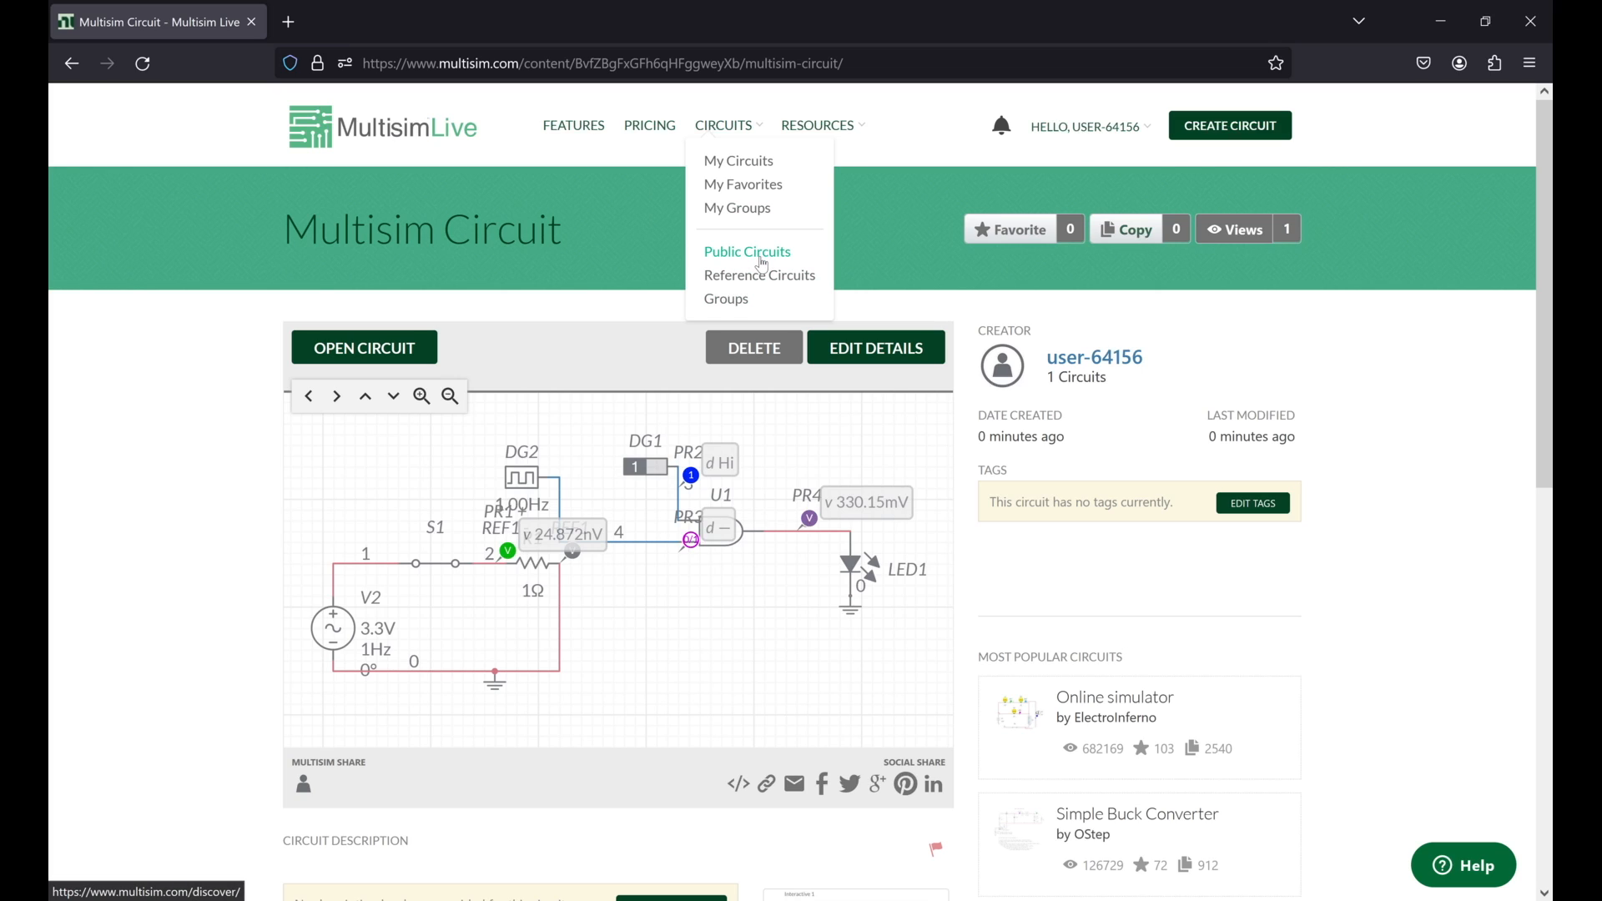
click(761, 260)
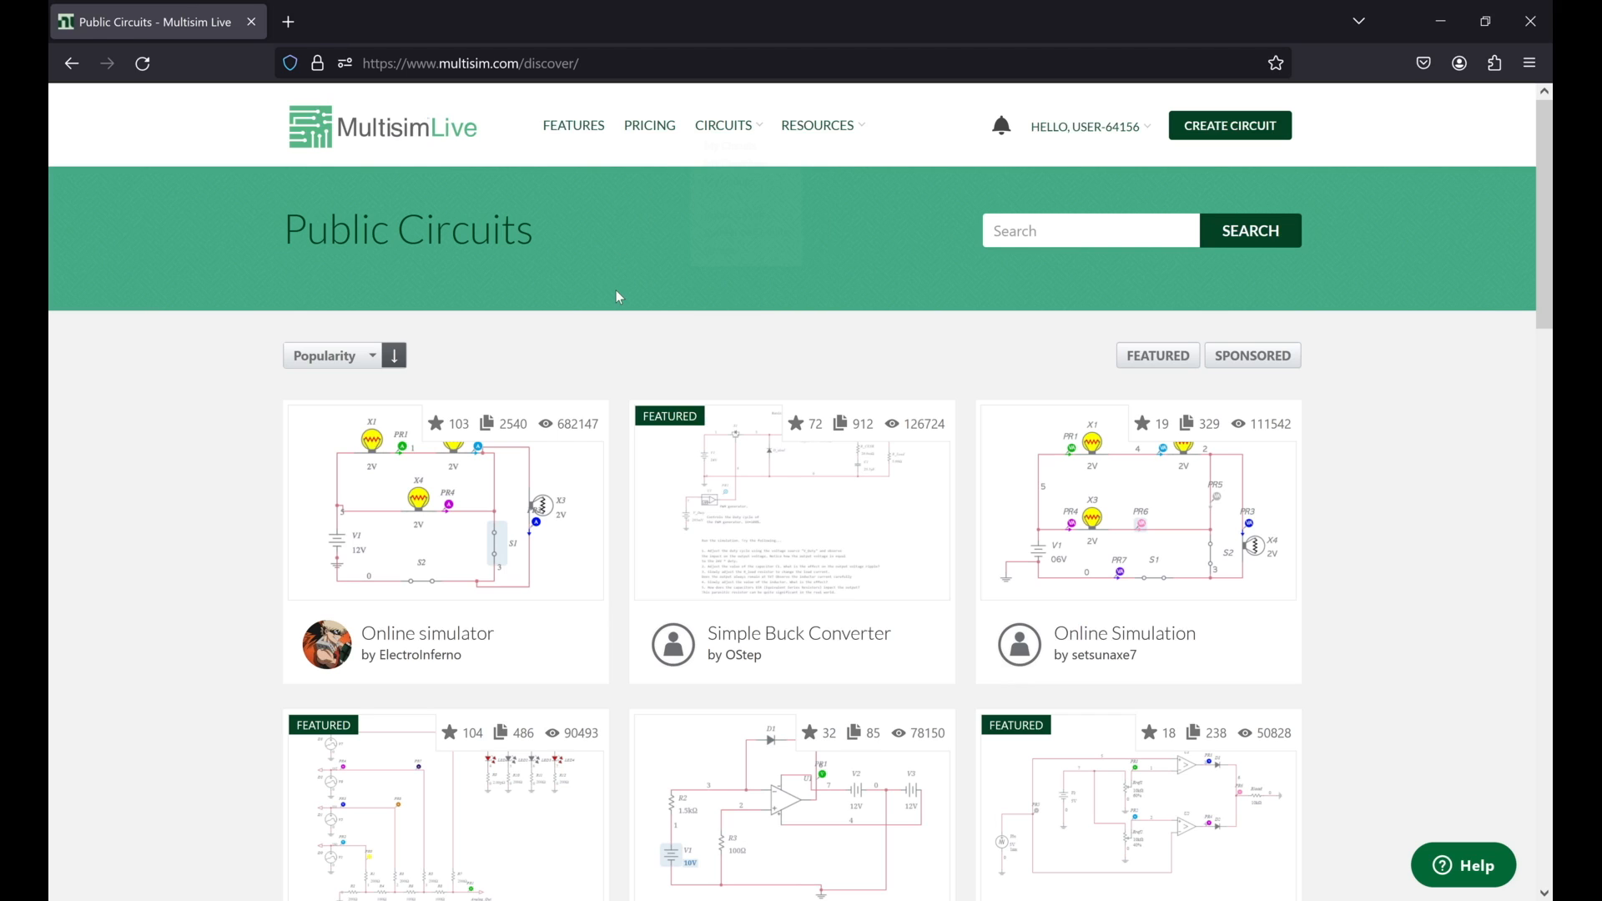
scroll(620, 297, down, 10)
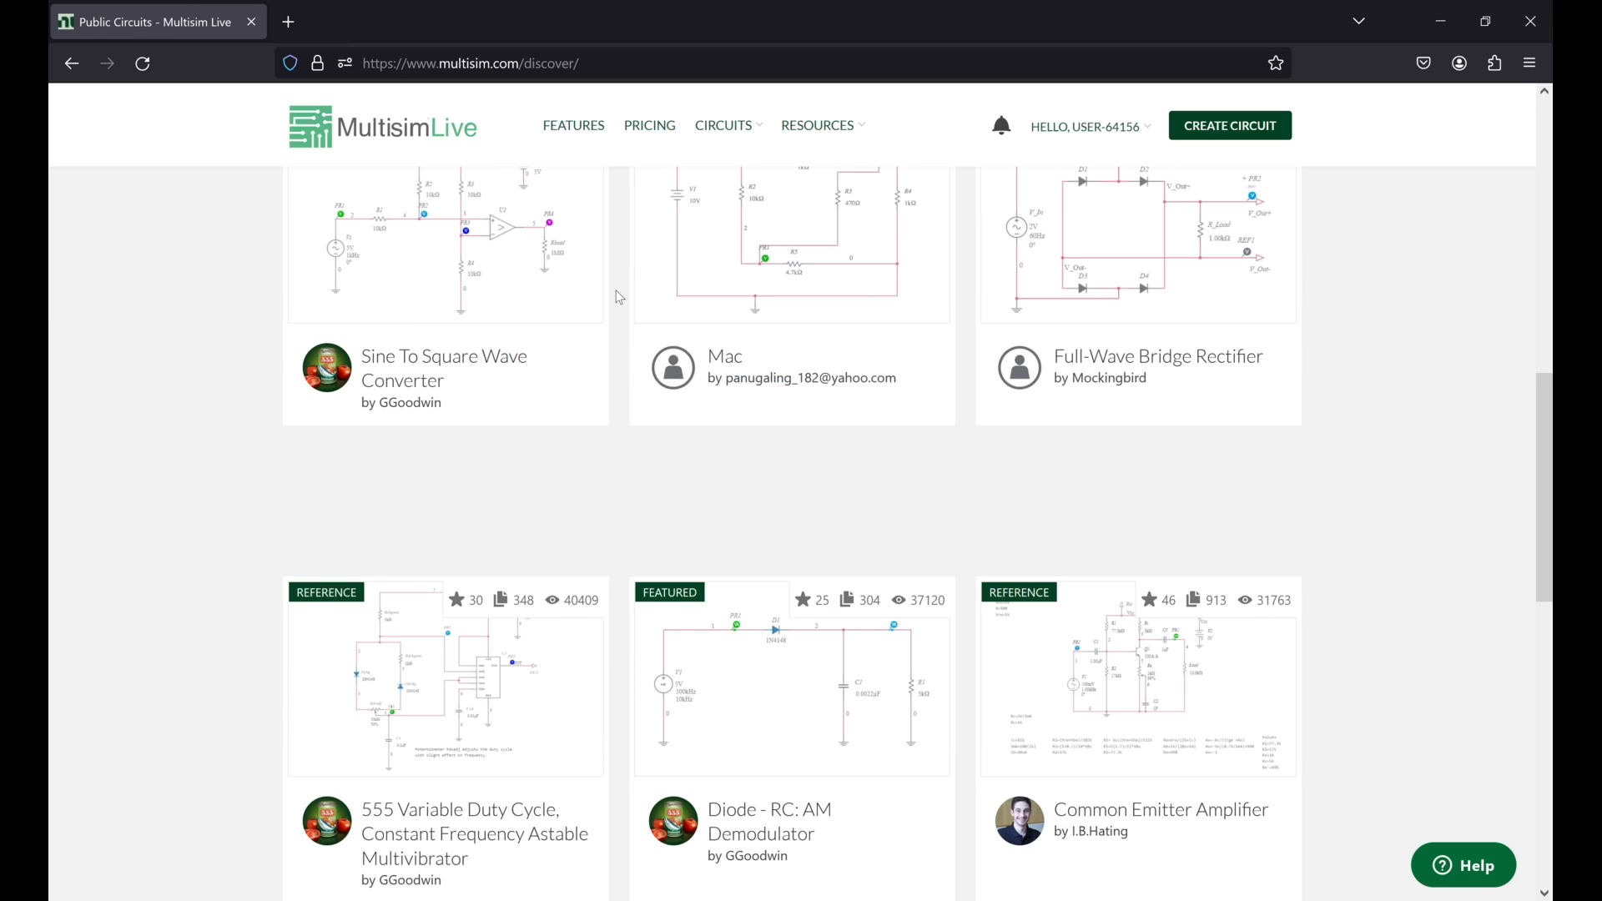
scroll(620, 298, down, 10)
scroll(619, 297, up, 8)
scroll(620, 297, up, 10)
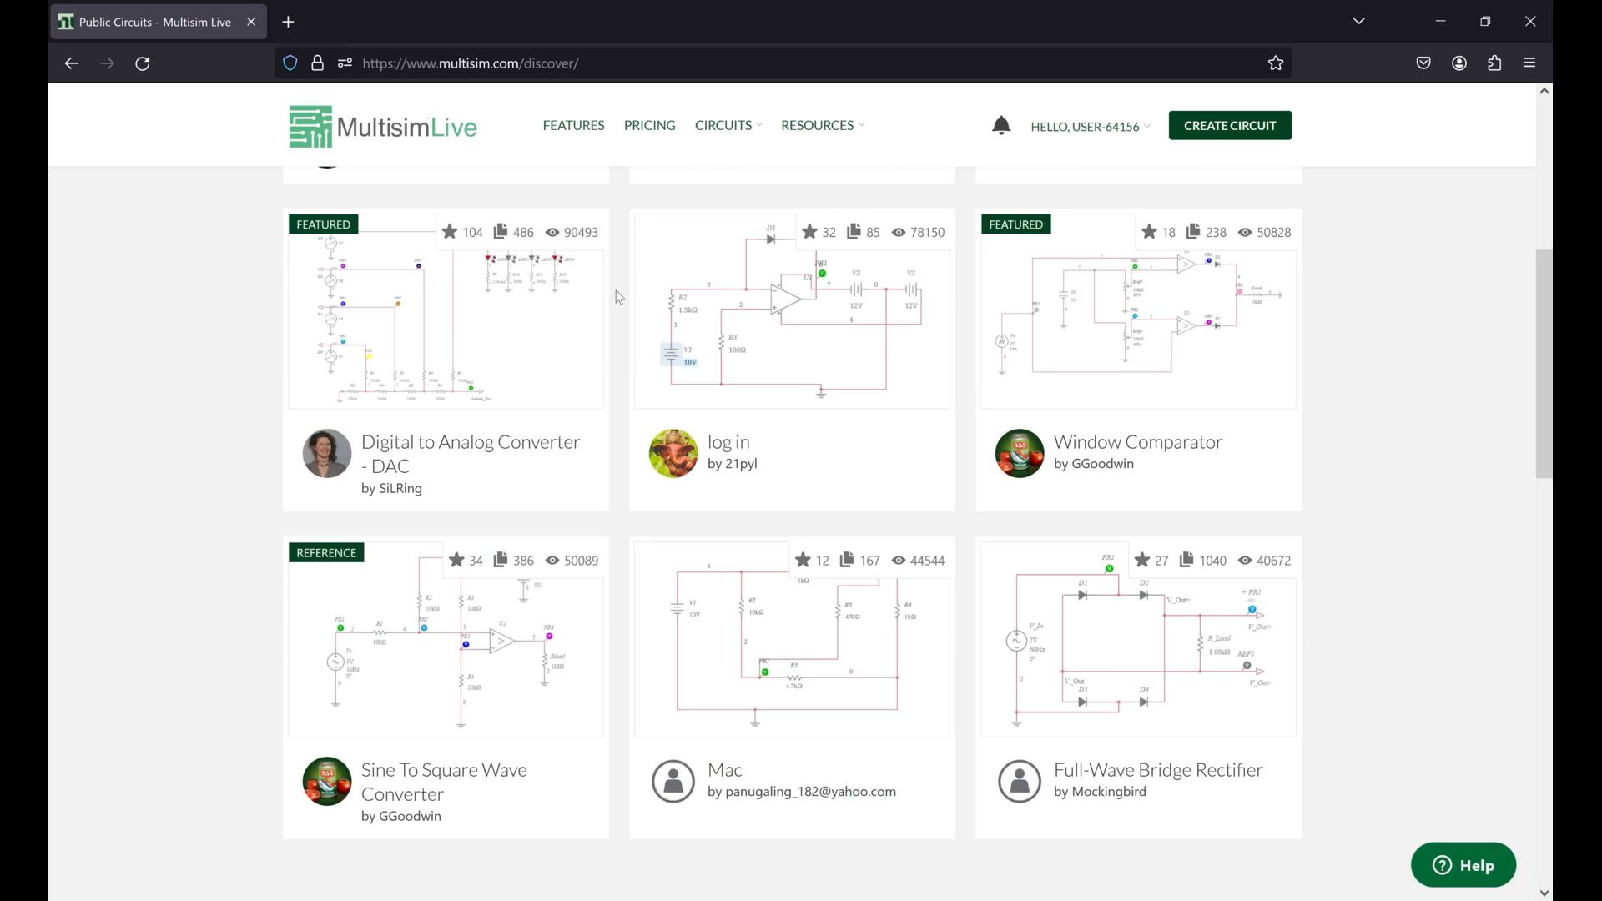
scroll(619, 297, up, 5)
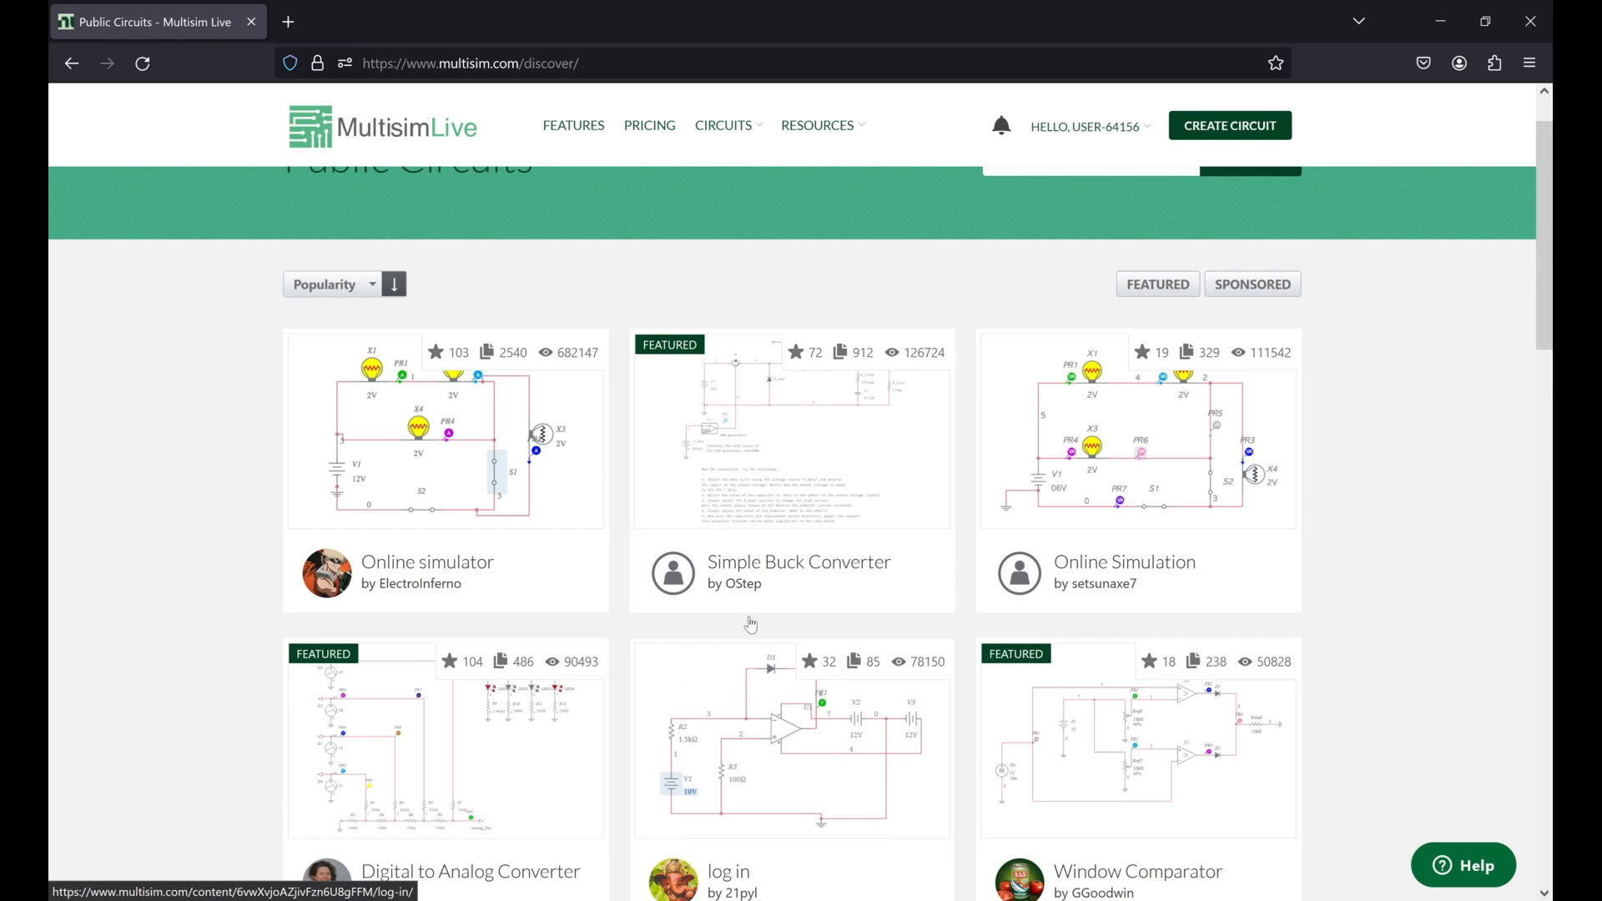
scroll(751, 624, down, 5)
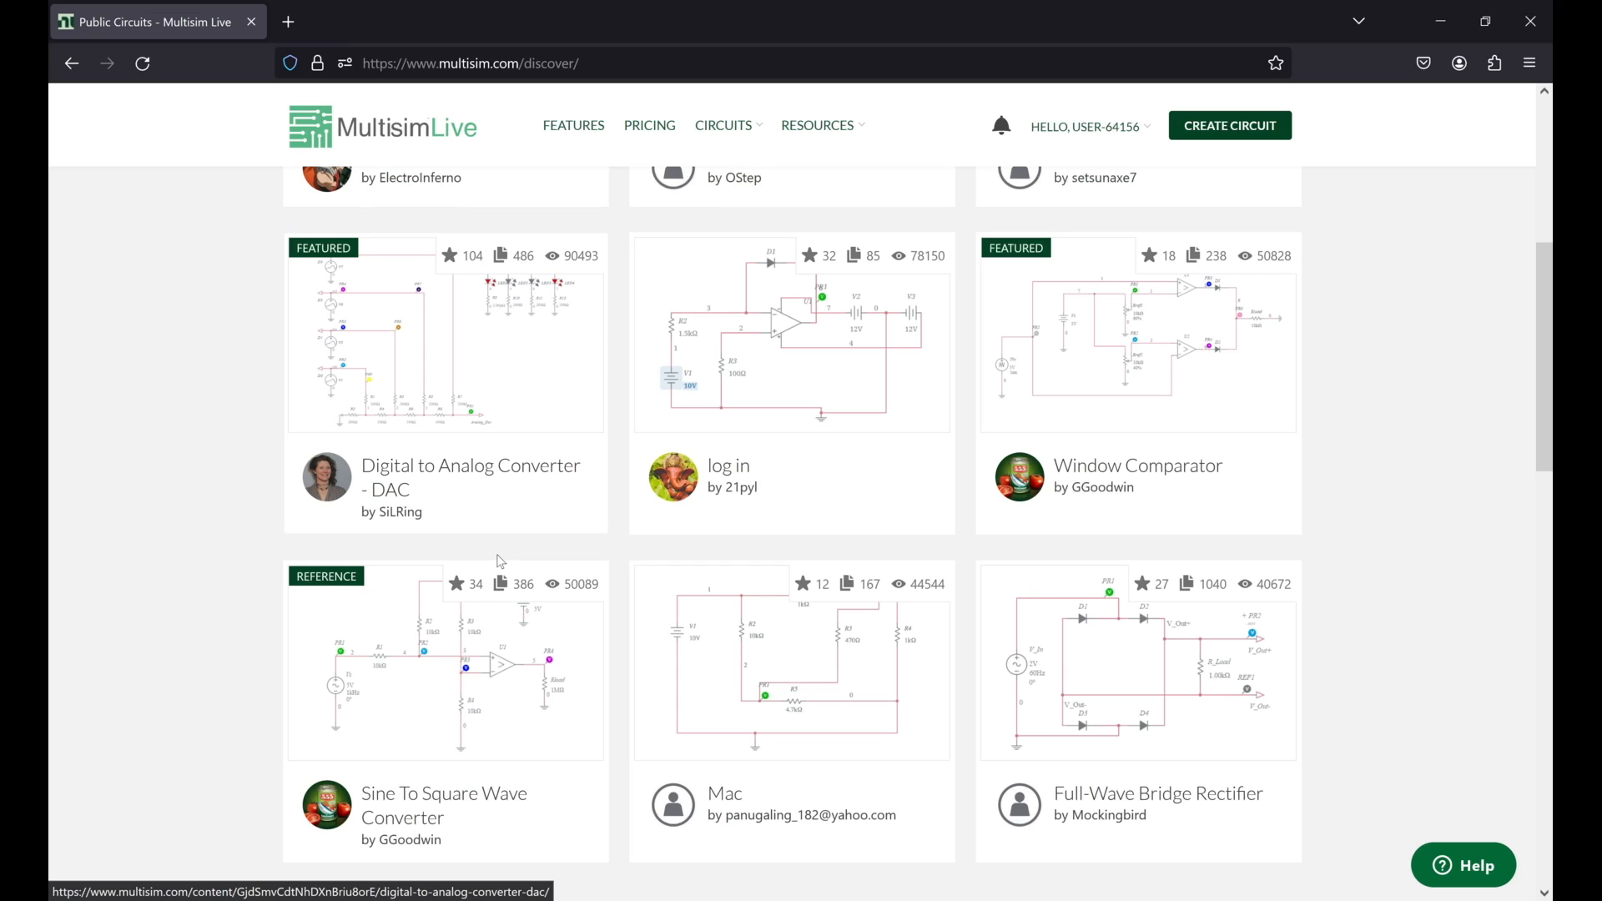
scroll(499, 561, down, 2)
scroll(499, 560, down, 8)
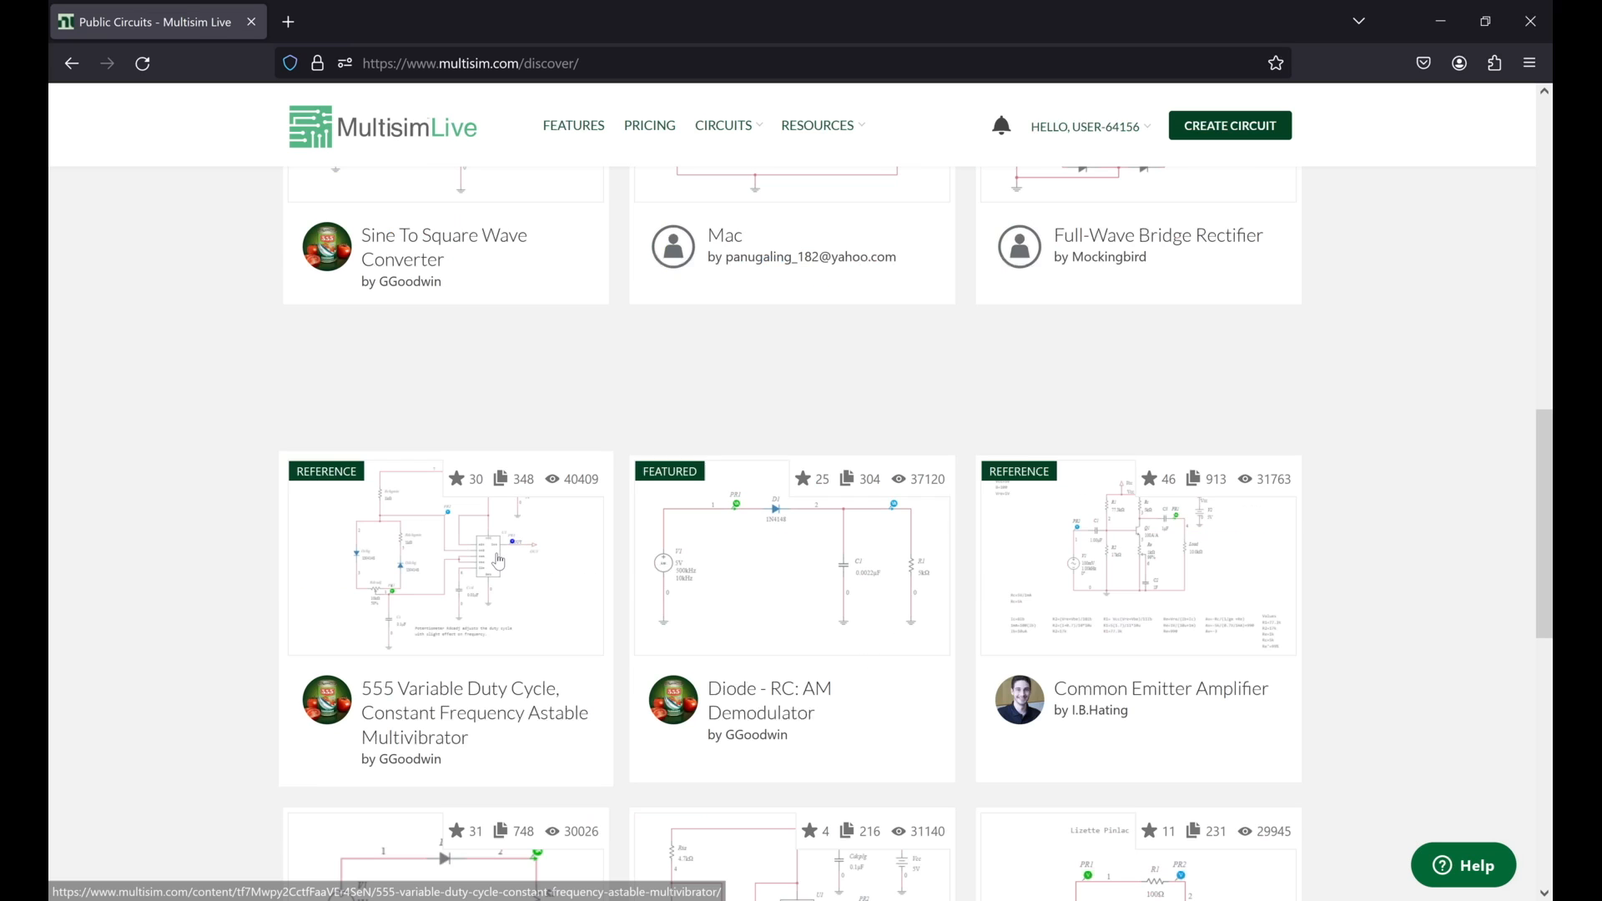
scroll(499, 561, up, 2)
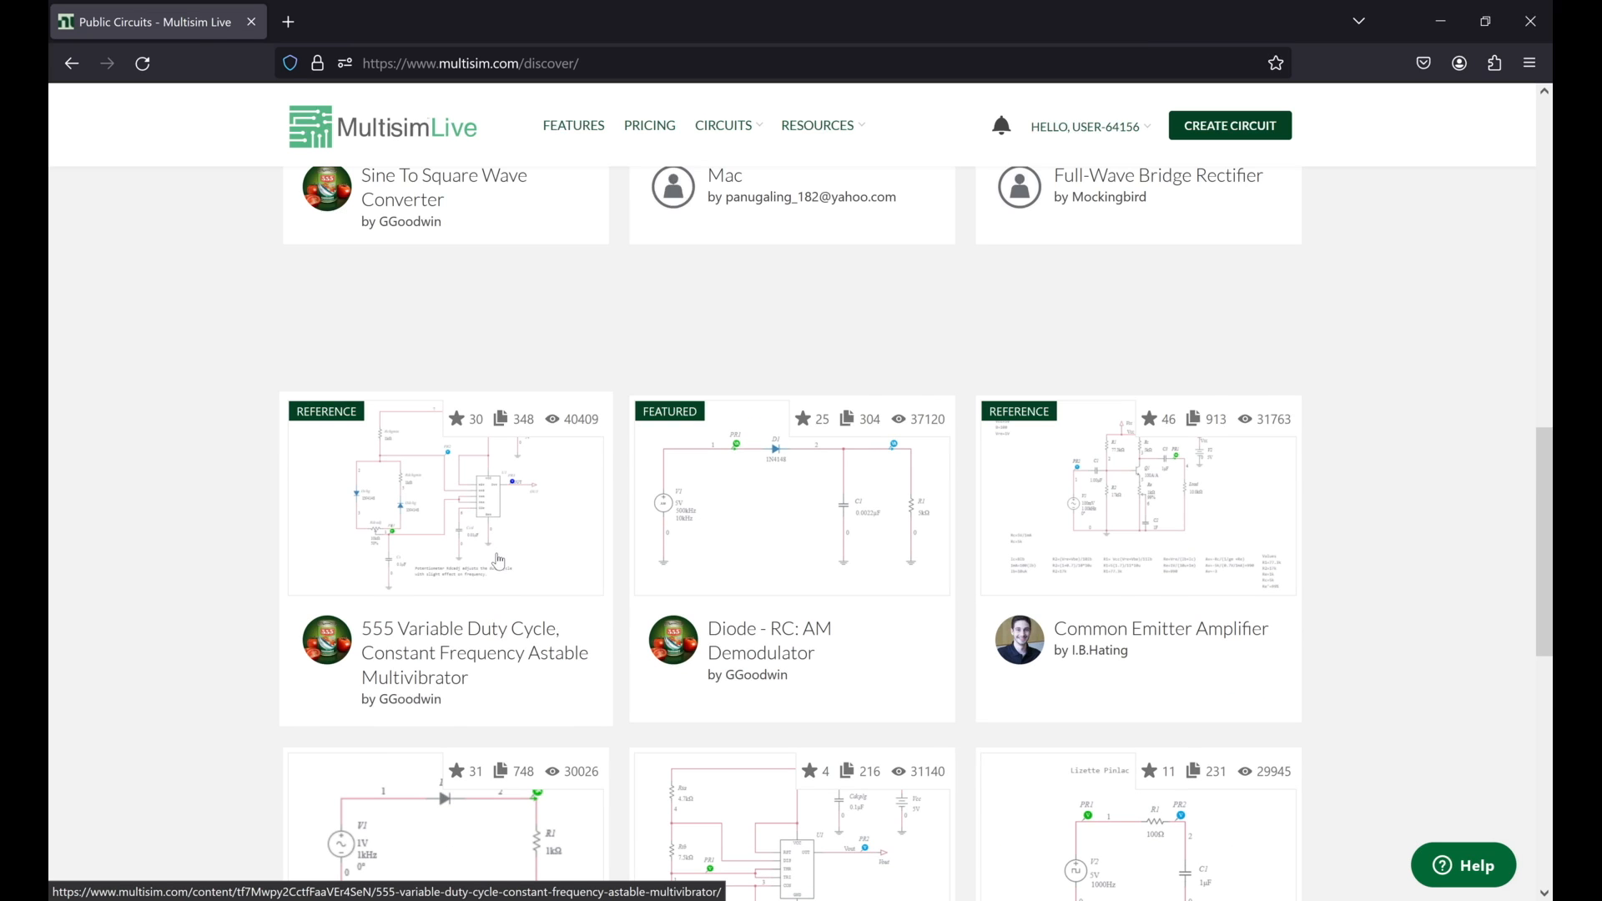
scroll(500, 561, up, 5)
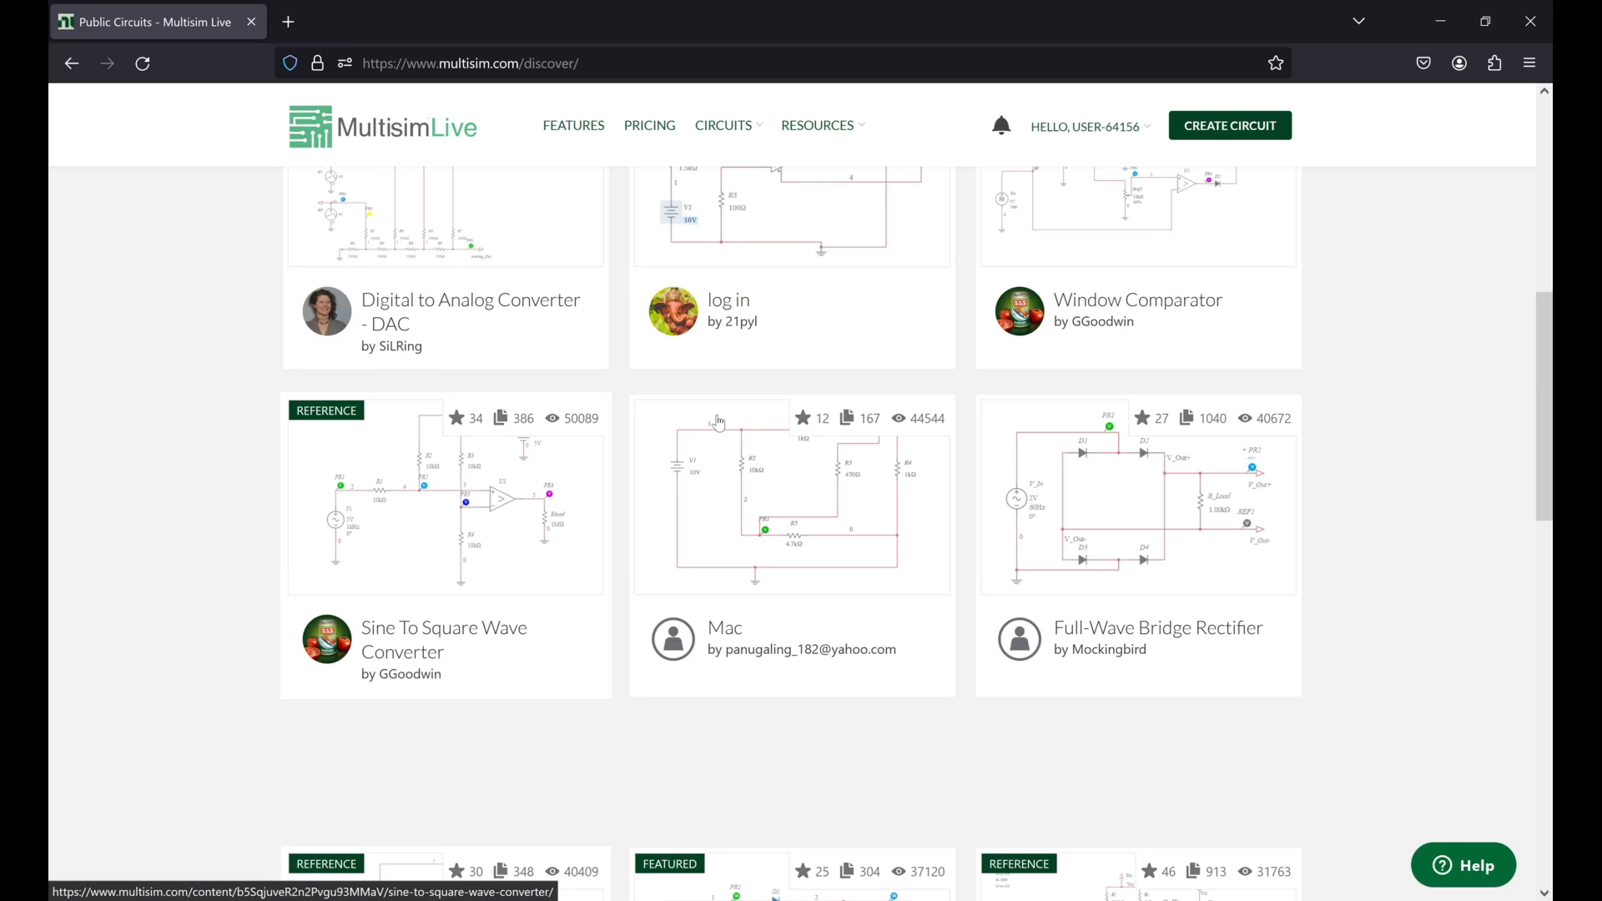
scroll(720, 423, up, 8)
Step: Open the Reference Circuits page, and look through the list of community groups
mouse_move(723, 125)
click(751, 272)
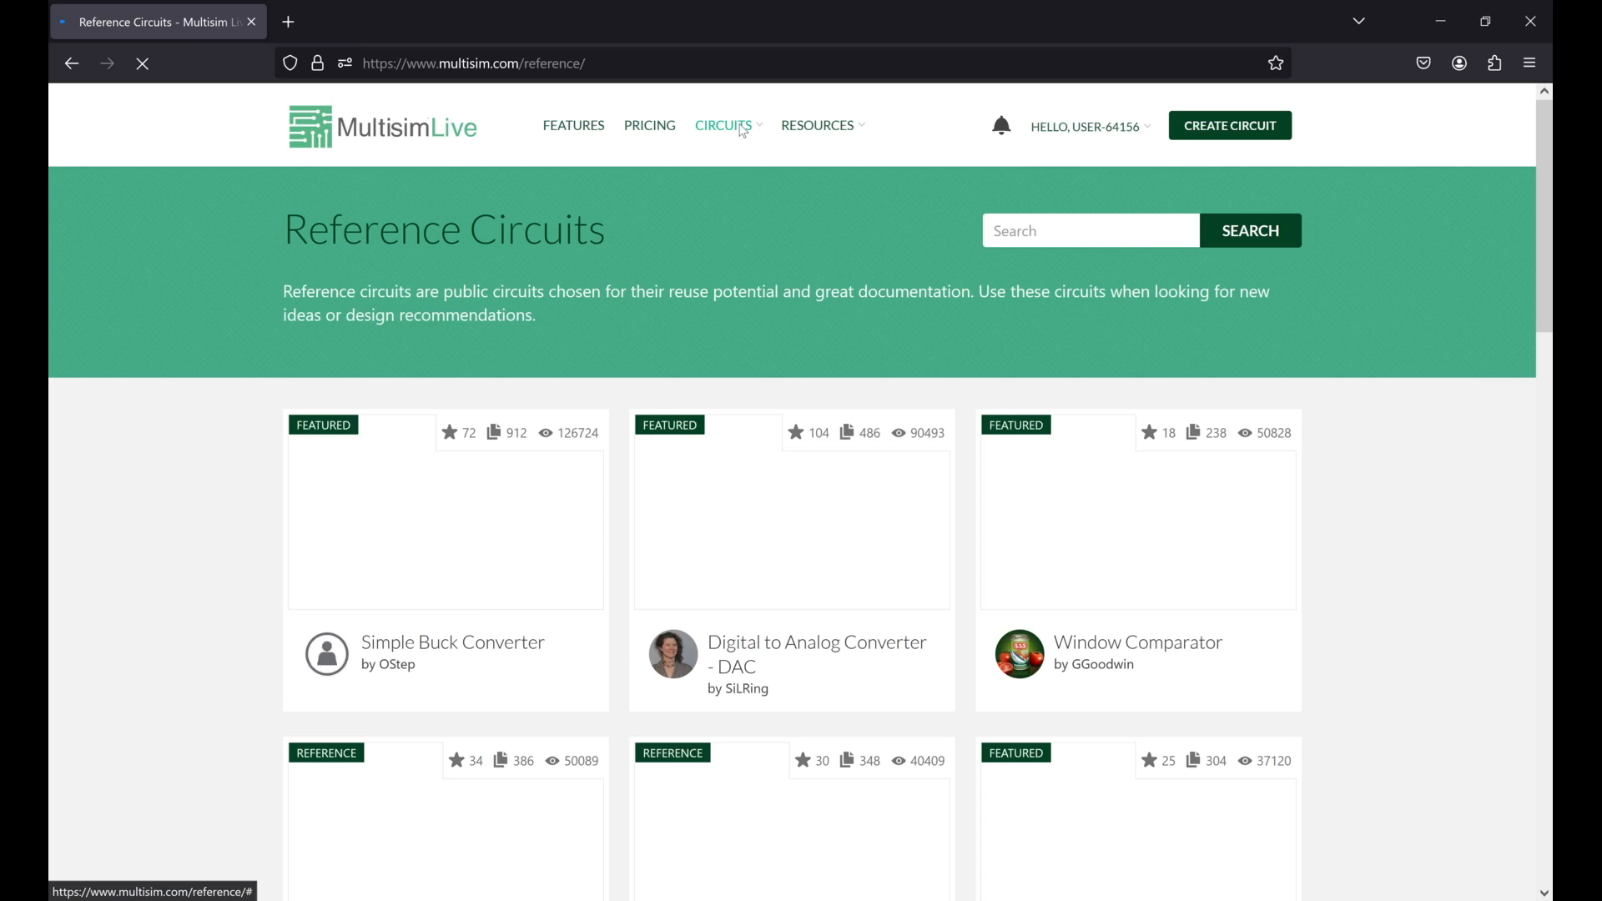
click(742, 128)
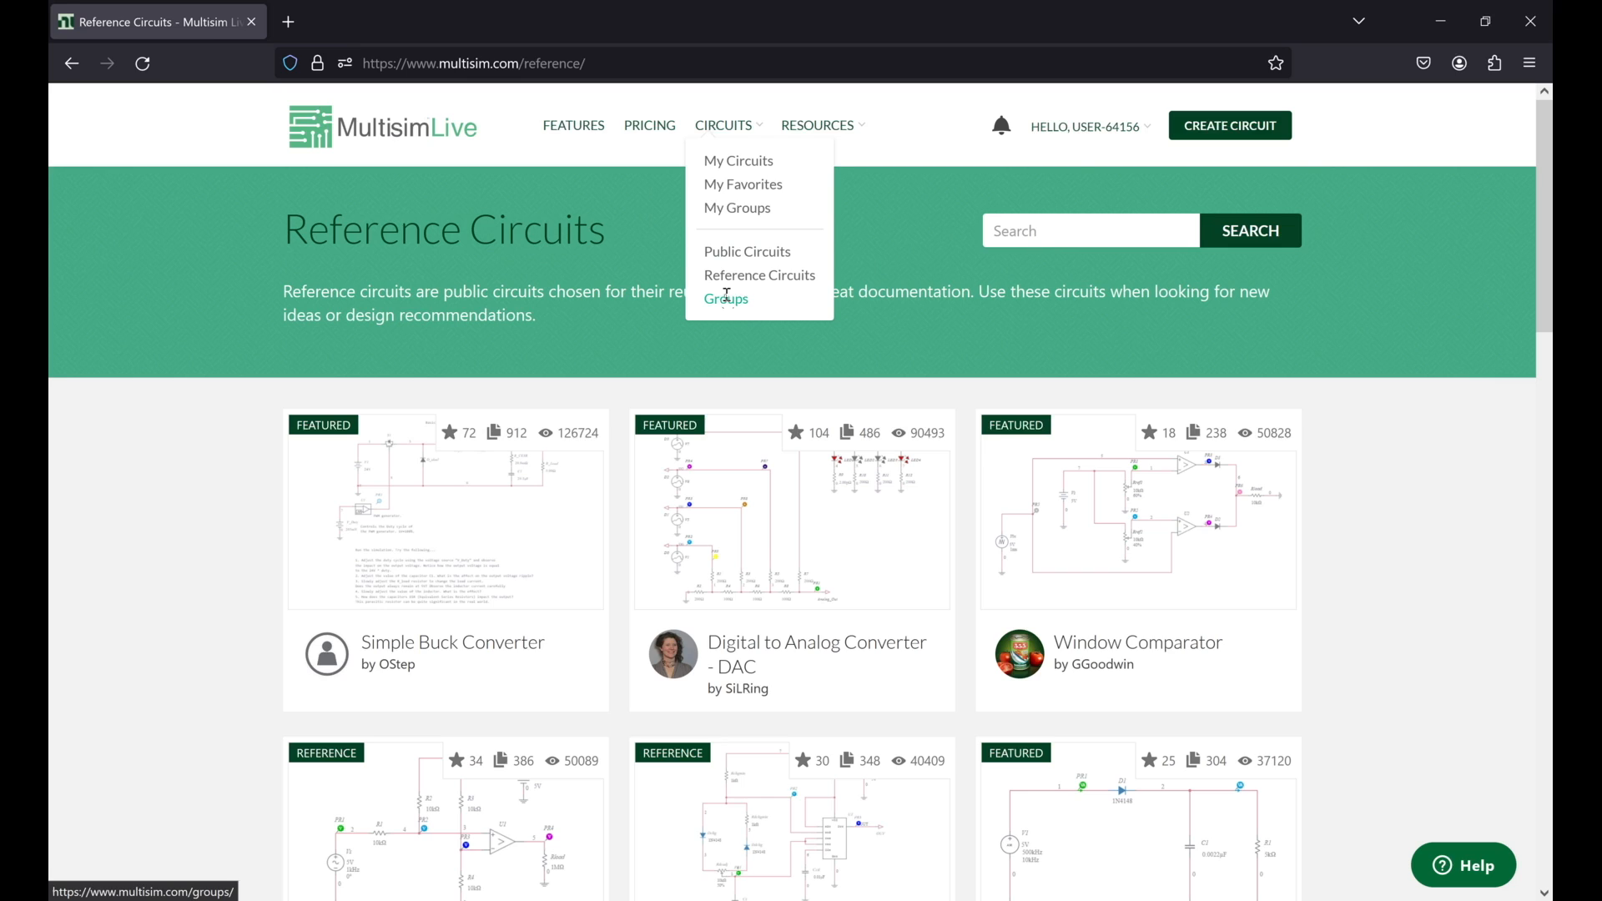
click(727, 298)
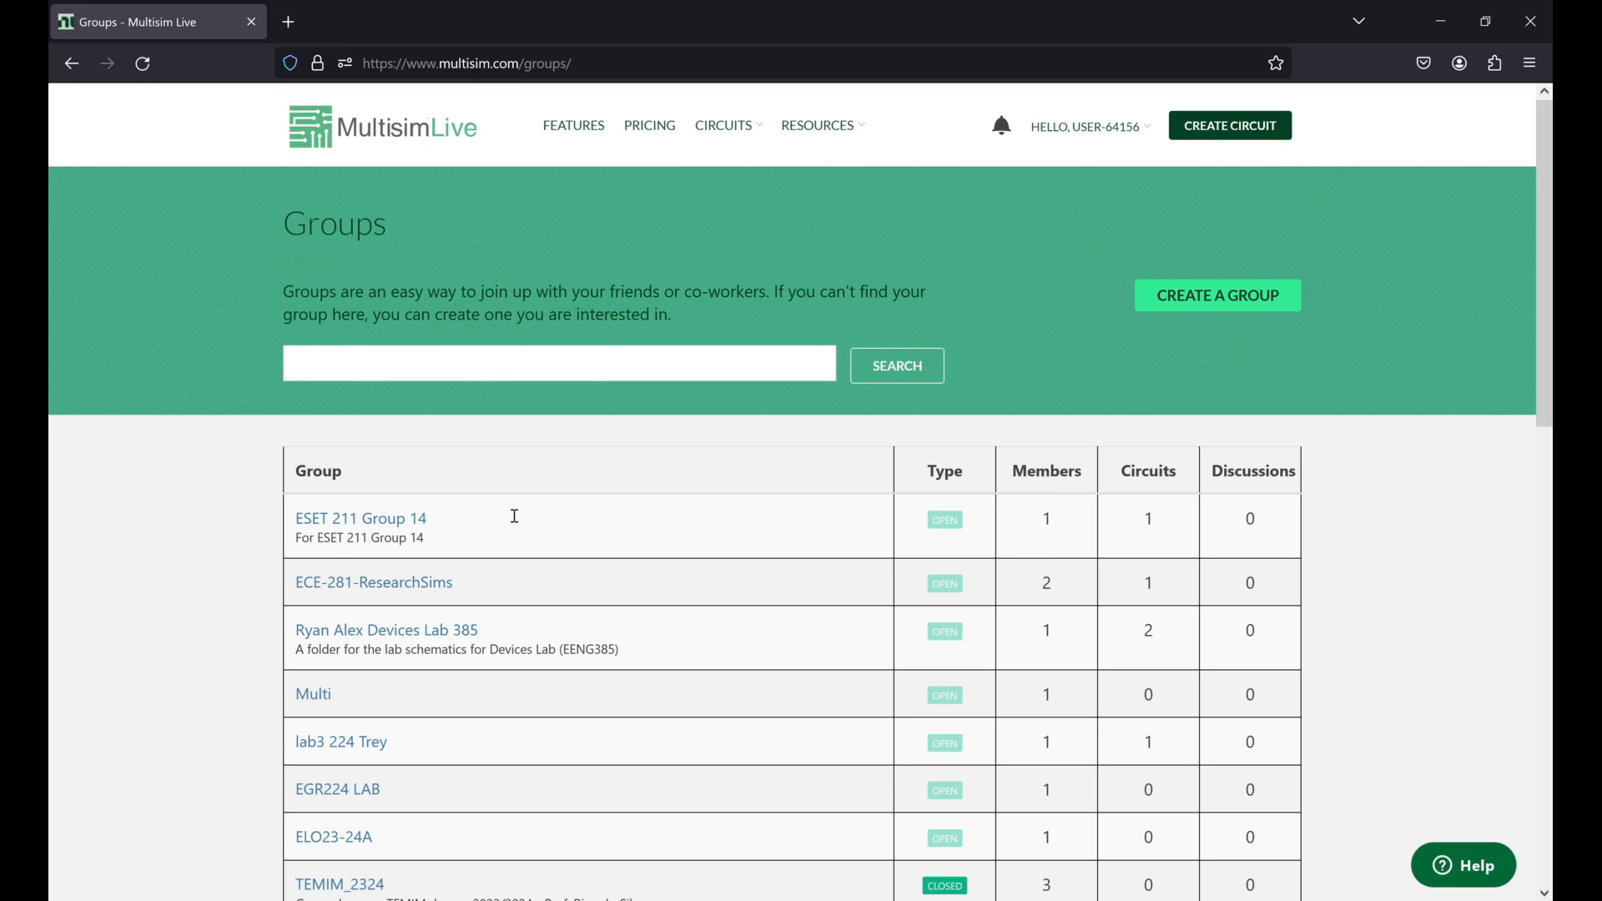
scroll(686, 659, down, 10)
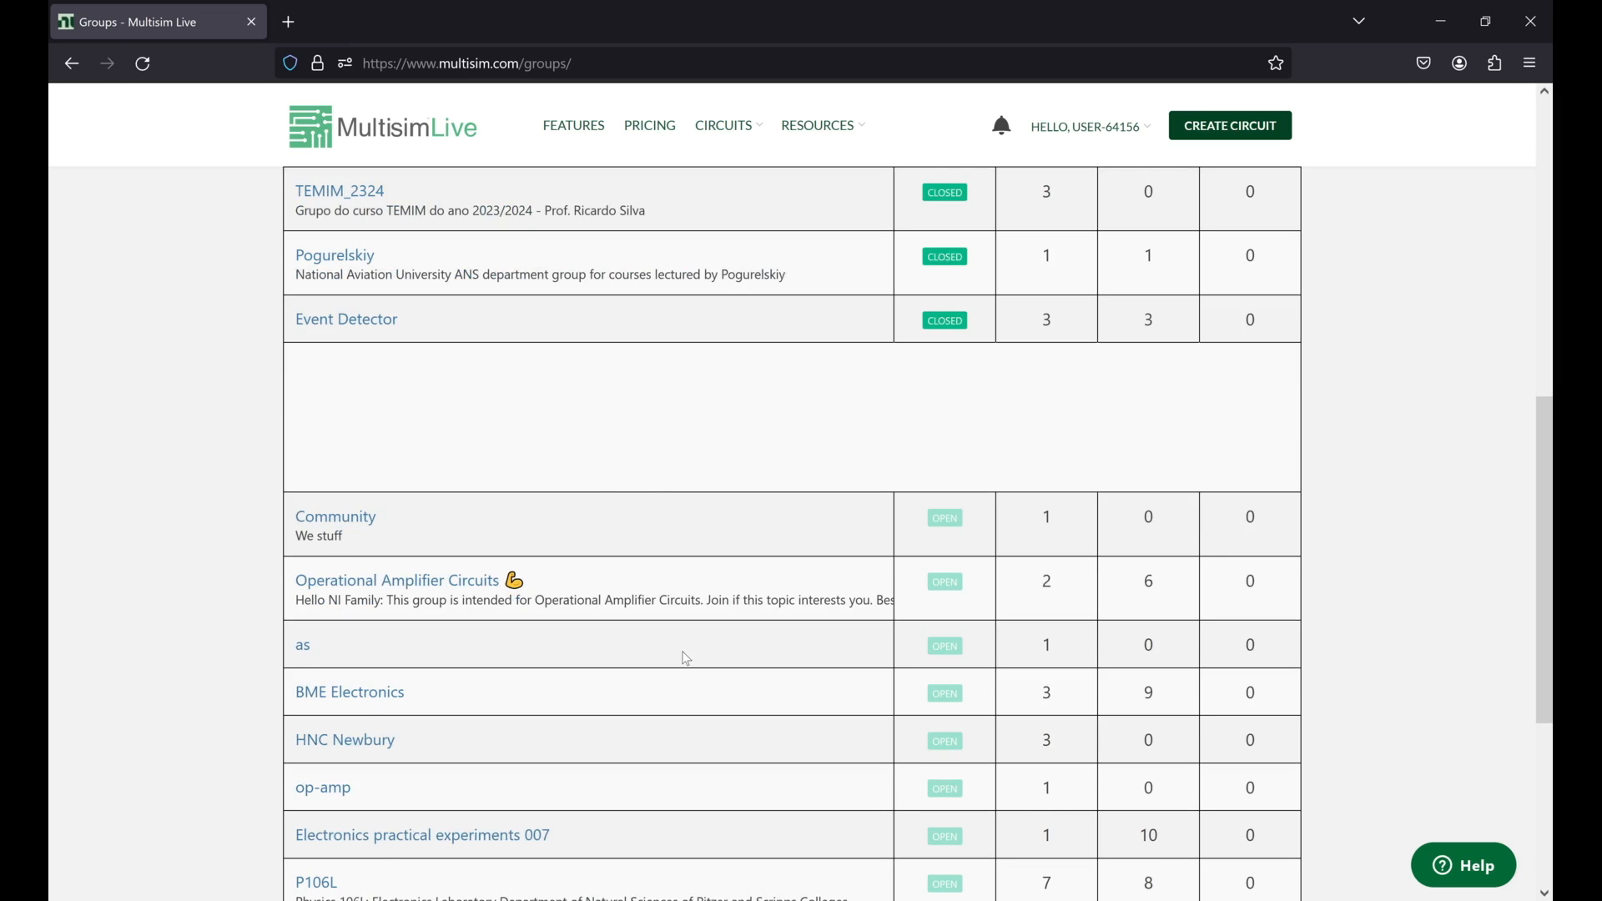
scroll(686, 659, up, 8)
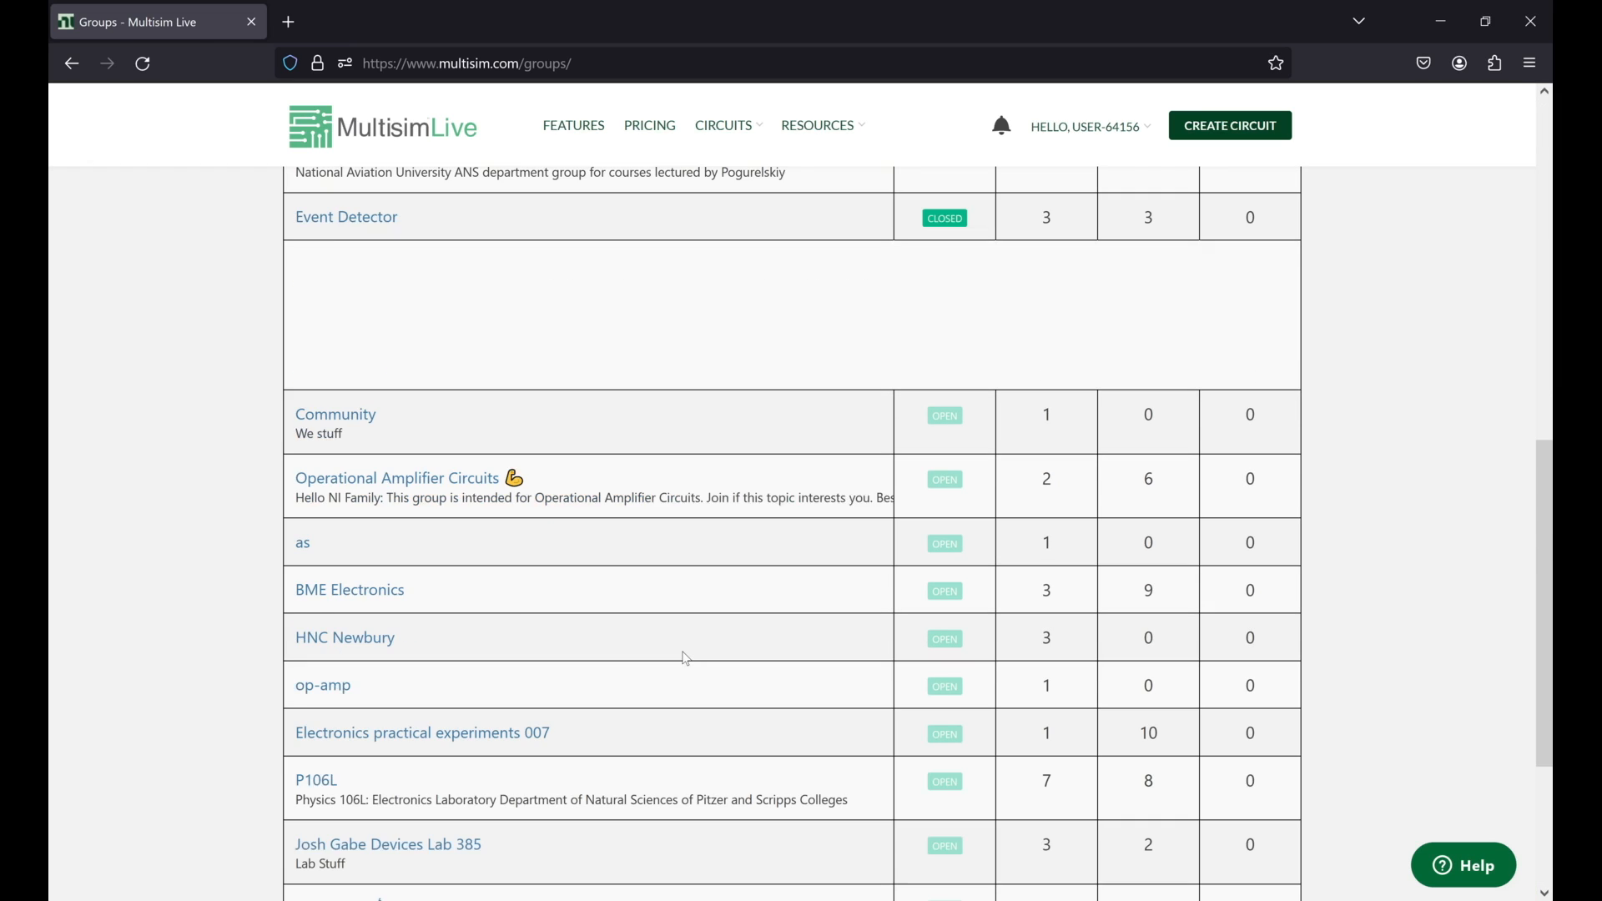
scroll(686, 659, up, 4)
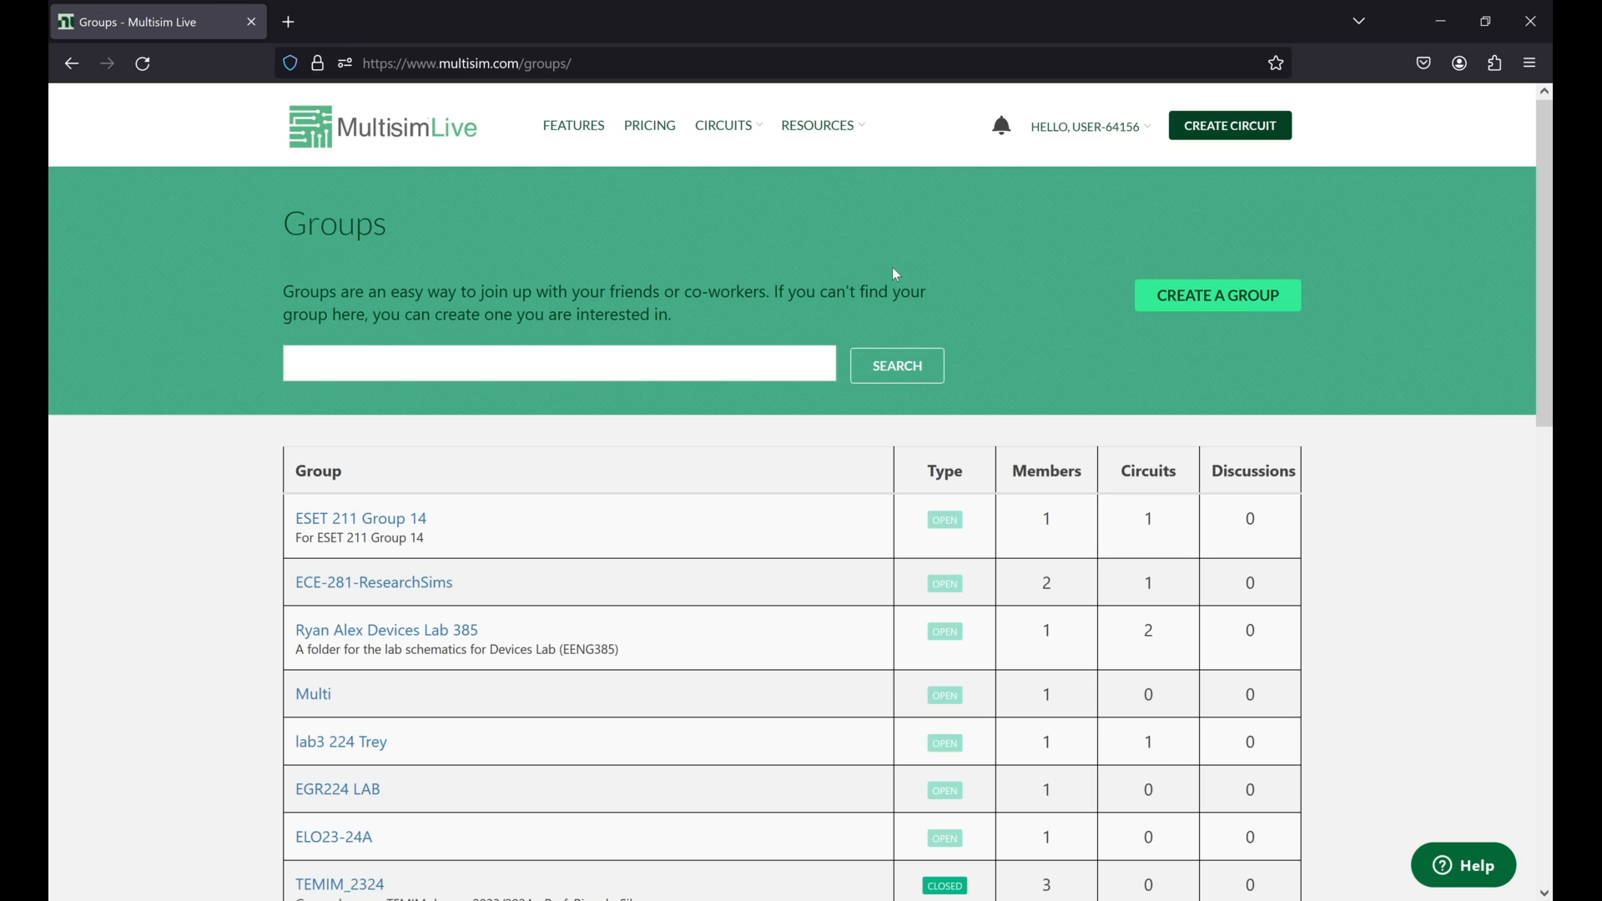
Step: Open the group creation form and examine its title, description, profile picture and privacy fields
click(1275, 298)
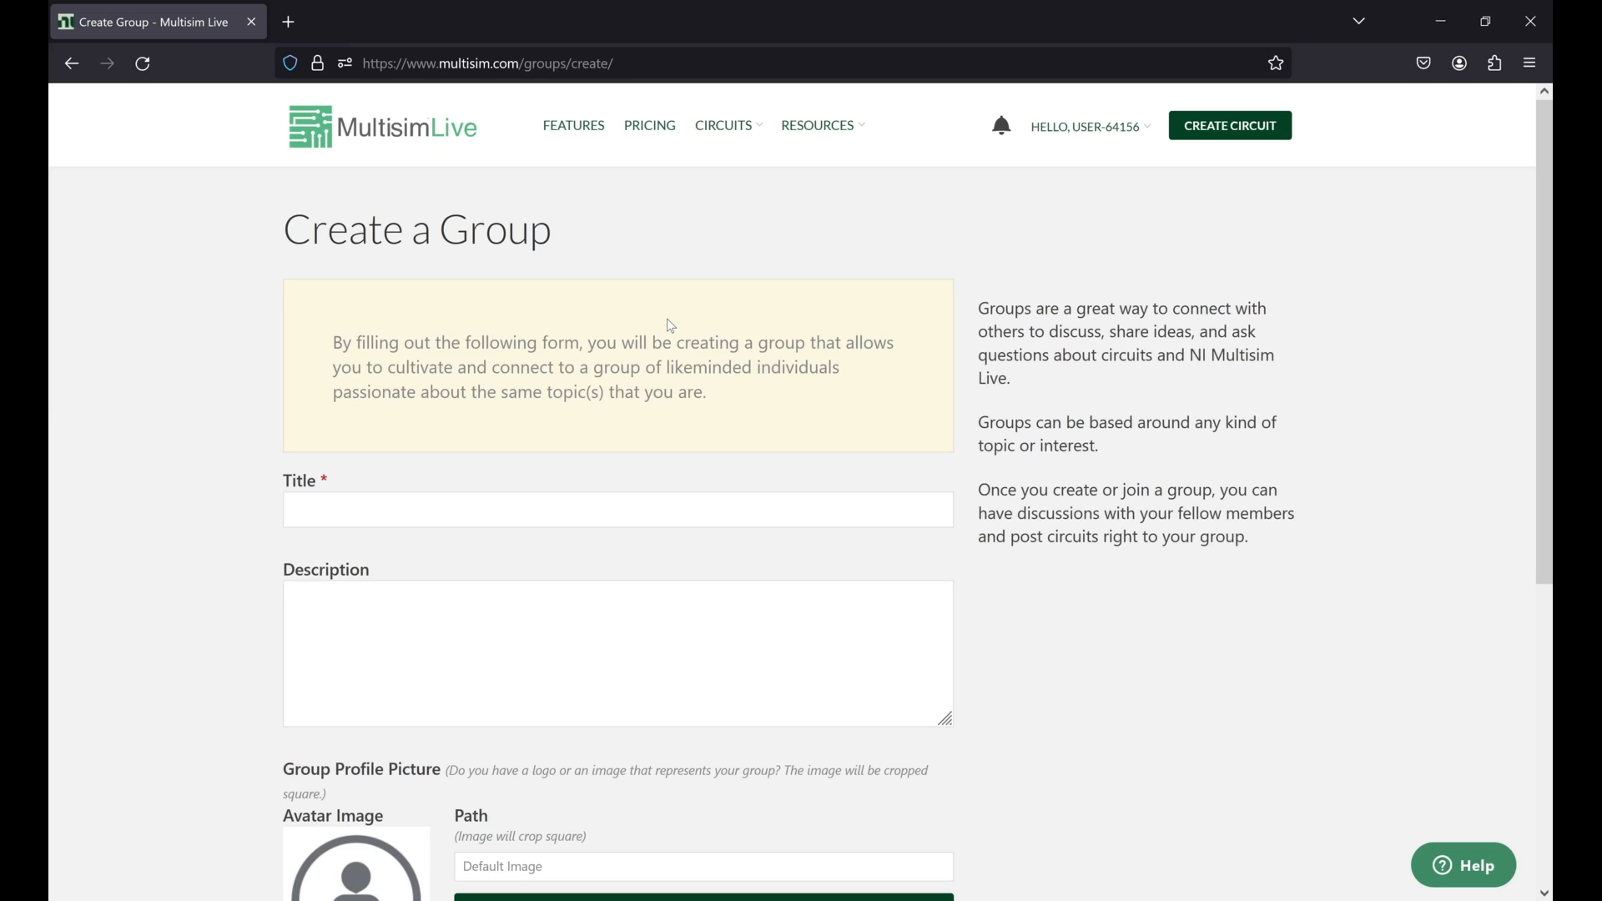
scroll(668, 324, down, 2)
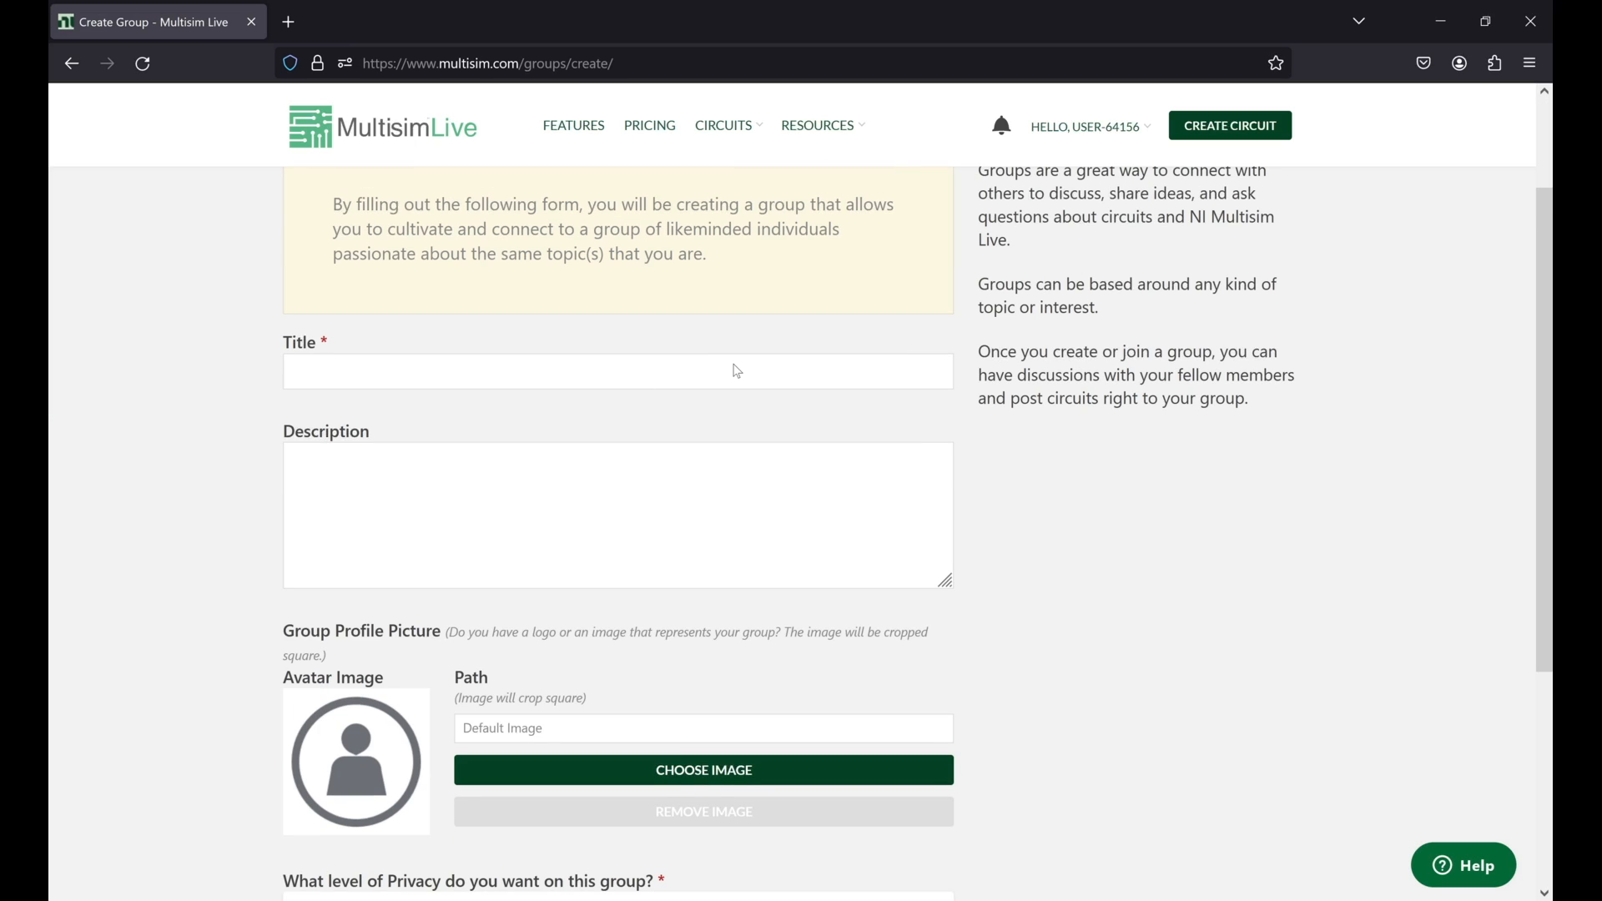
scroll(738, 372, up, 2)
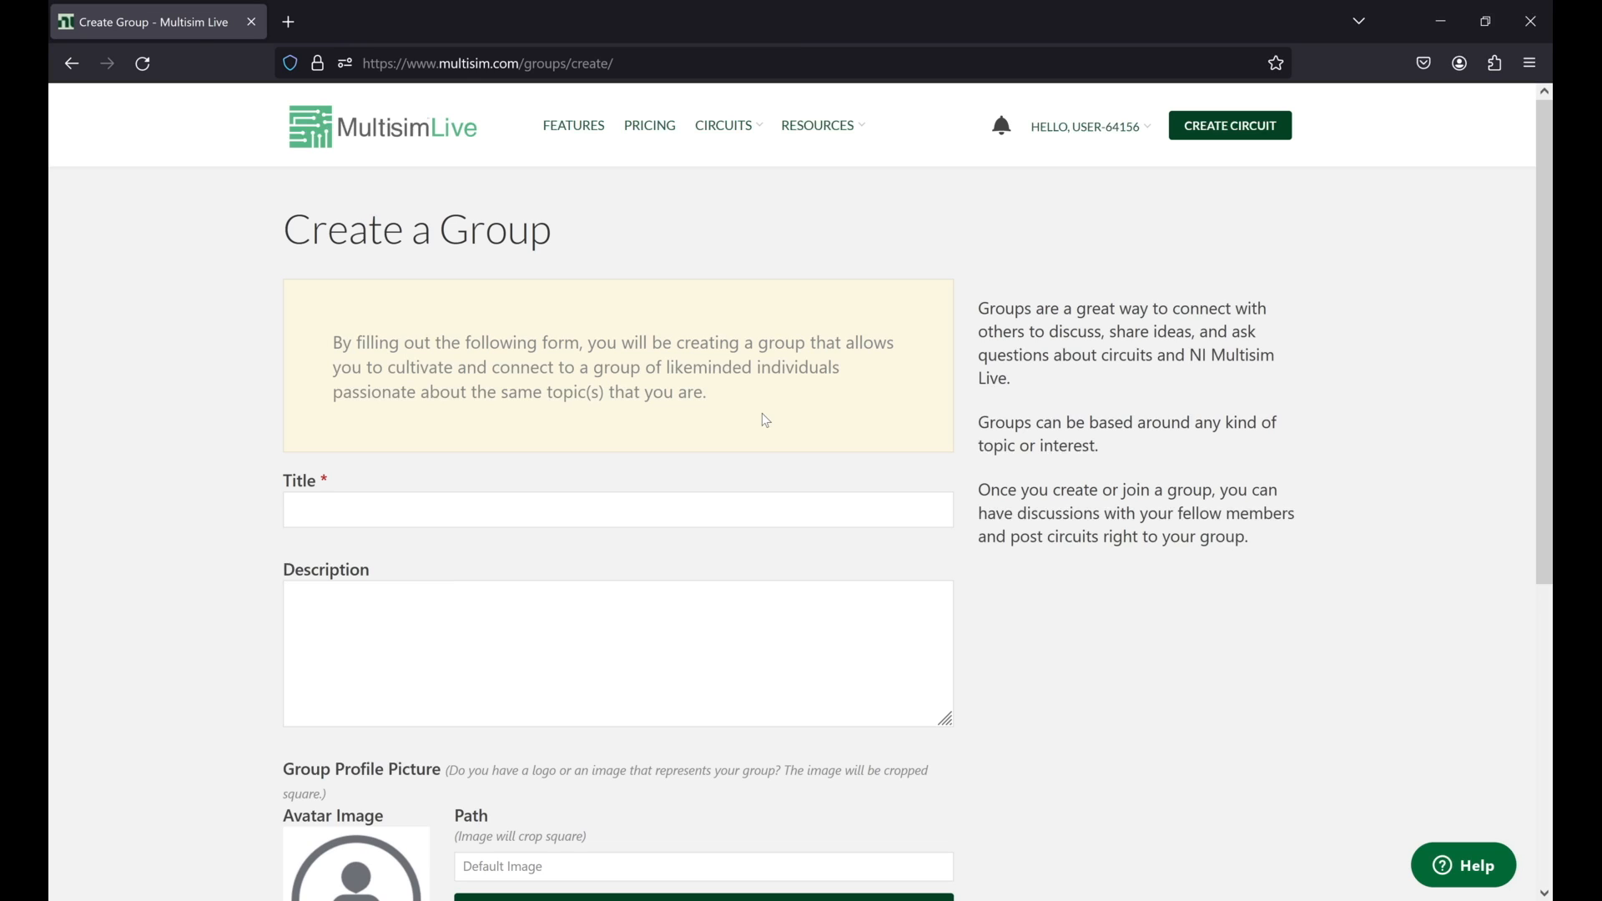
Step: Open the Multisim Live help page from the site's resources
click(823, 132)
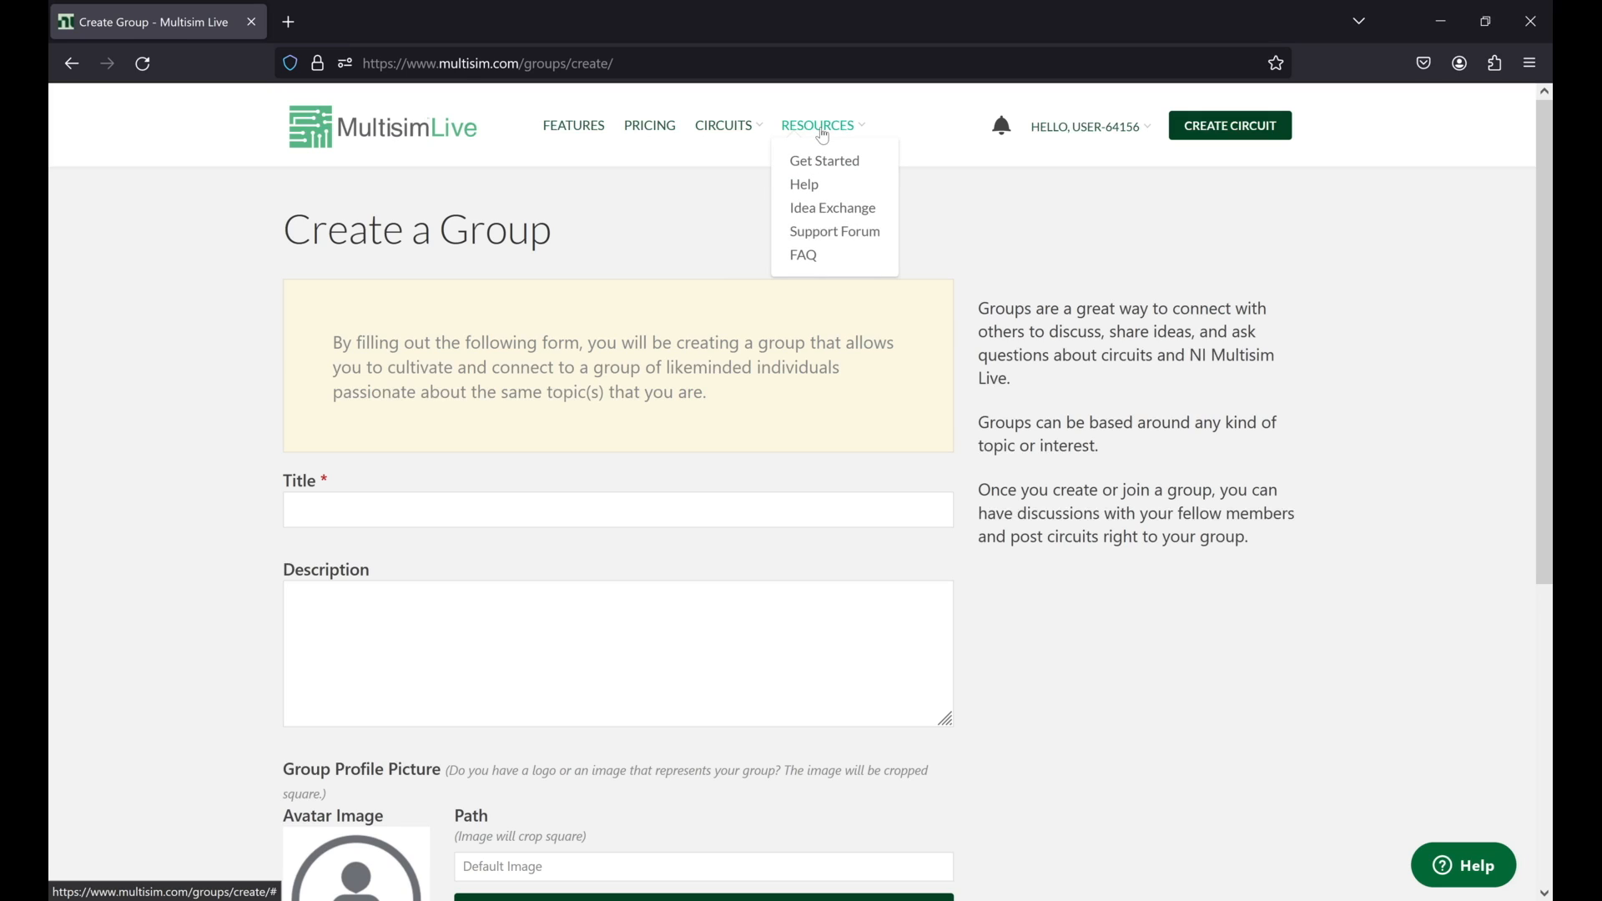
click(815, 185)
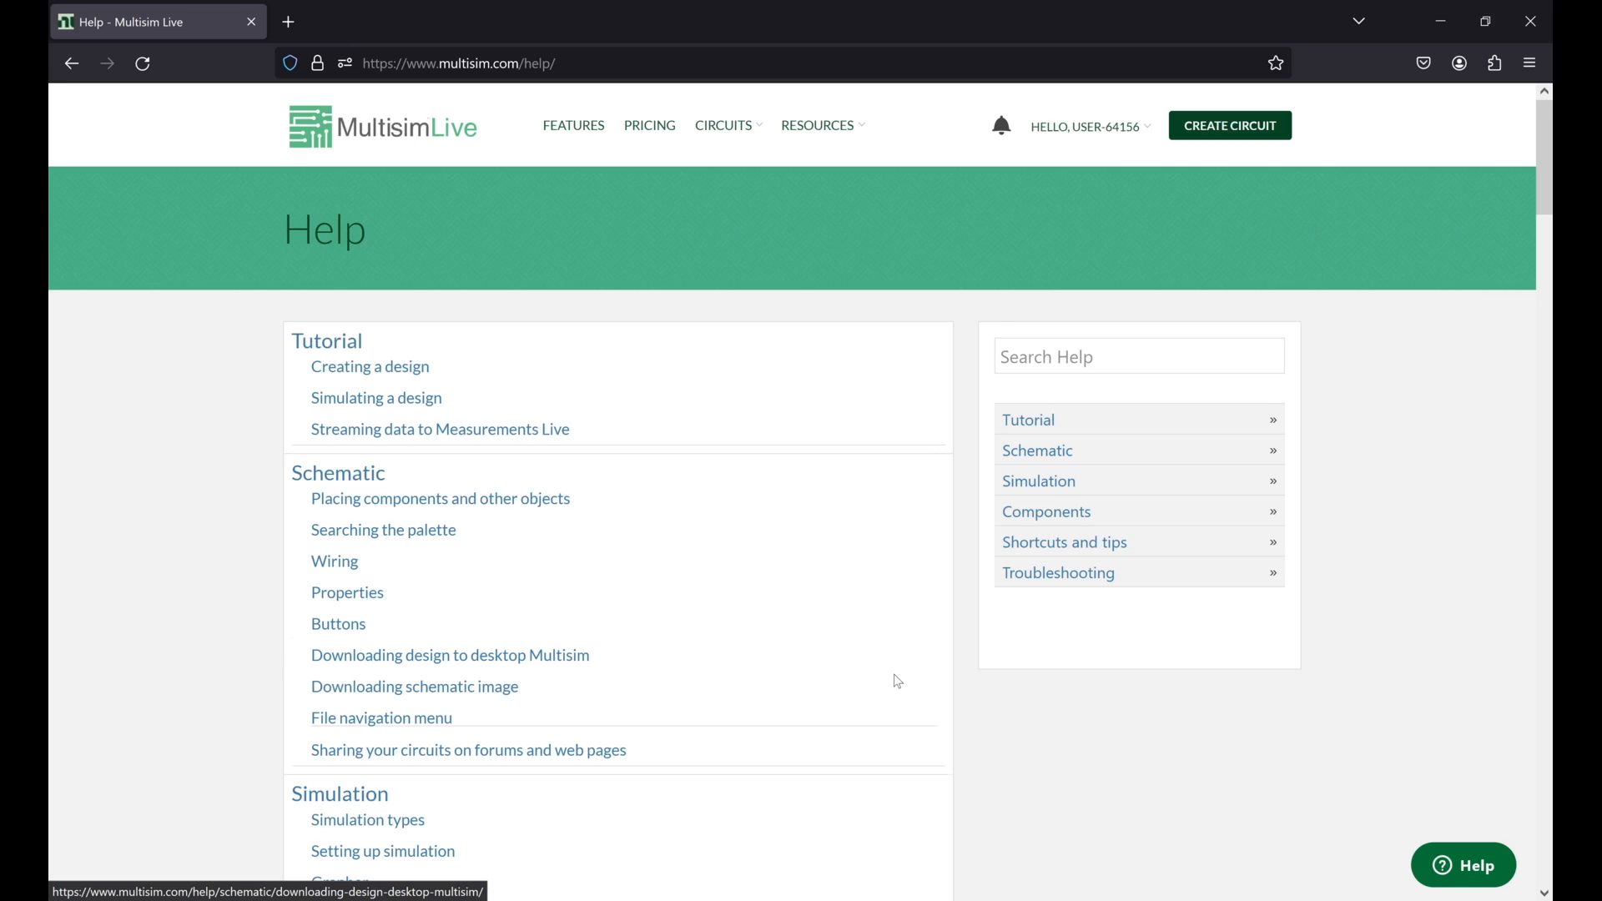
Step: Look through the help index's schematic, simulation and component topics
scroll(899, 682, down, 3)
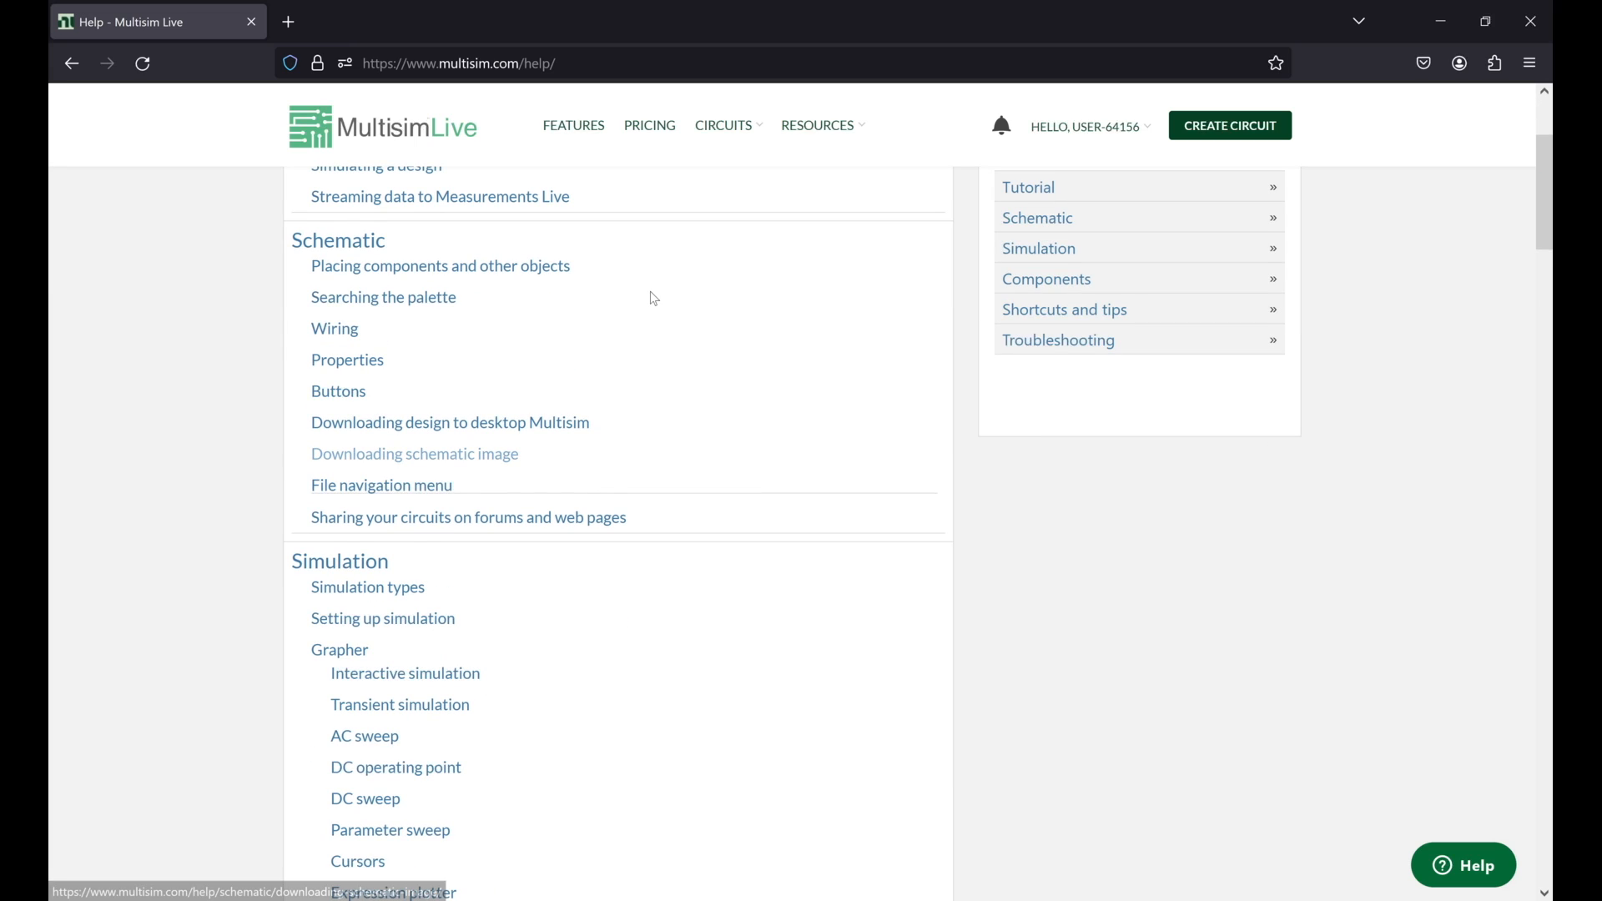
scroll(777, 322, down, 5)
scroll(197, 404, up, 4)
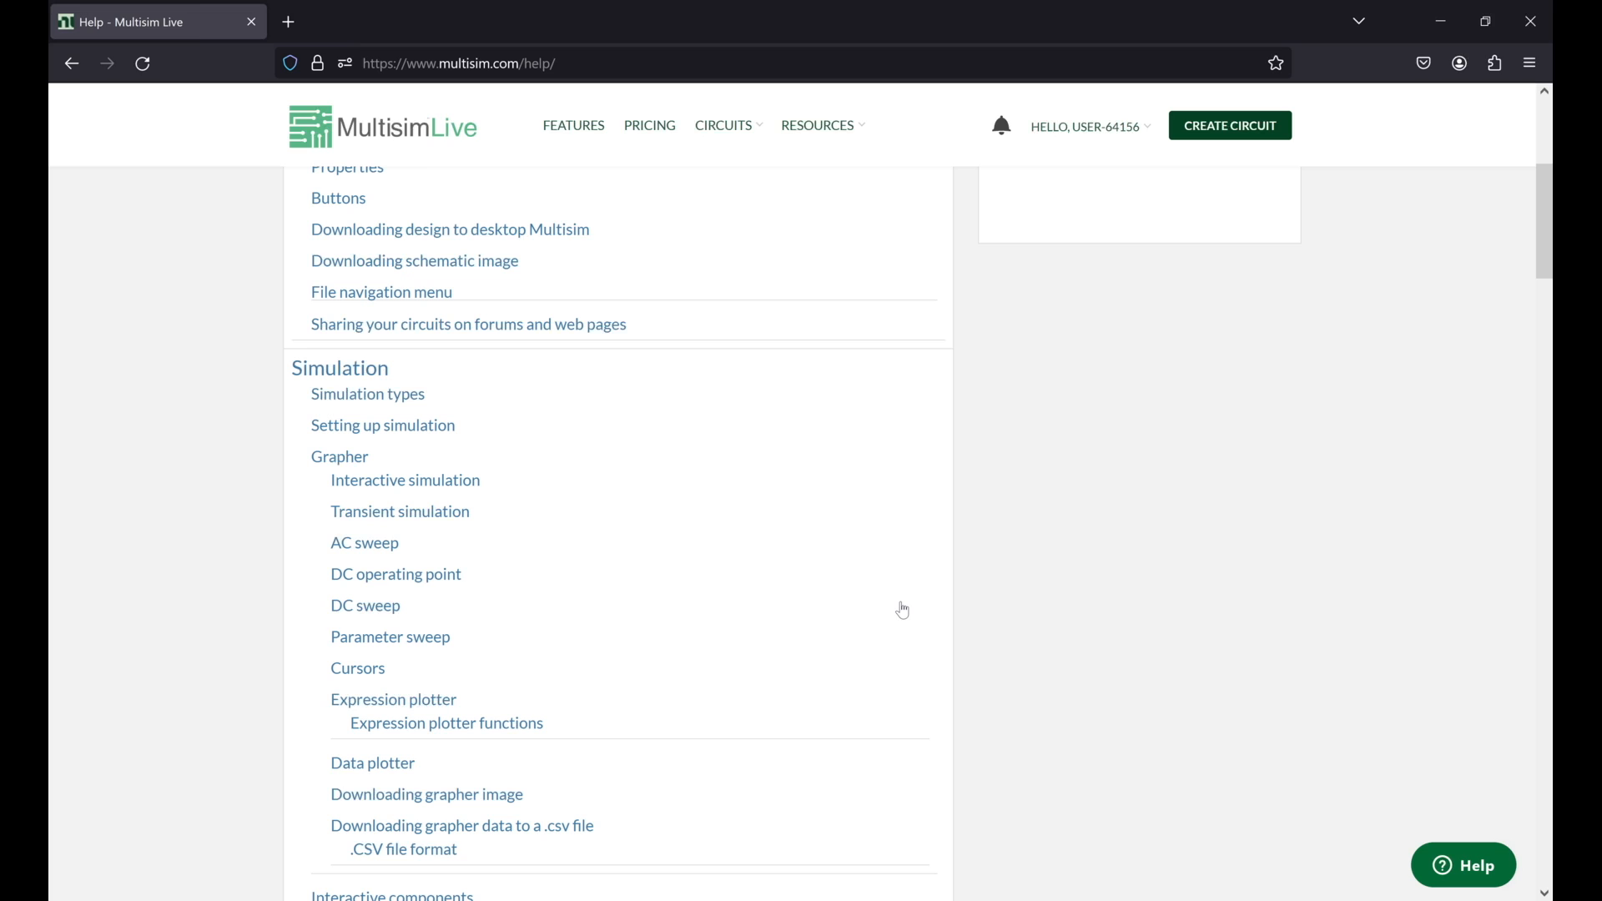
scroll(890, 753, down, 3)
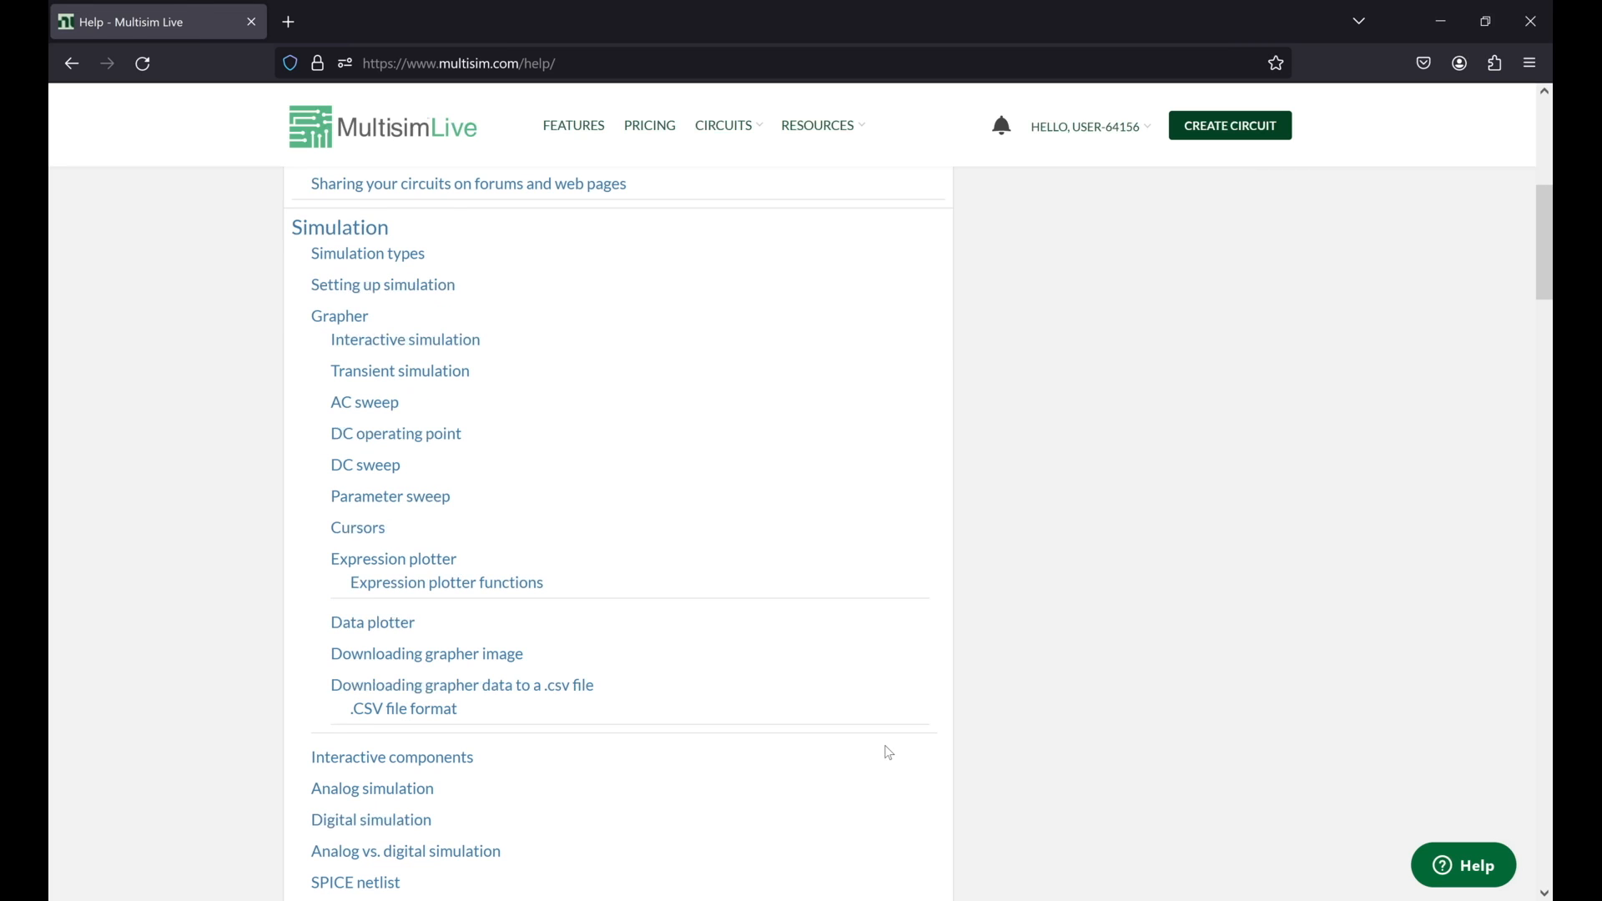
scroll(884, 753, down, 4)
scroll(887, 751, down, 3)
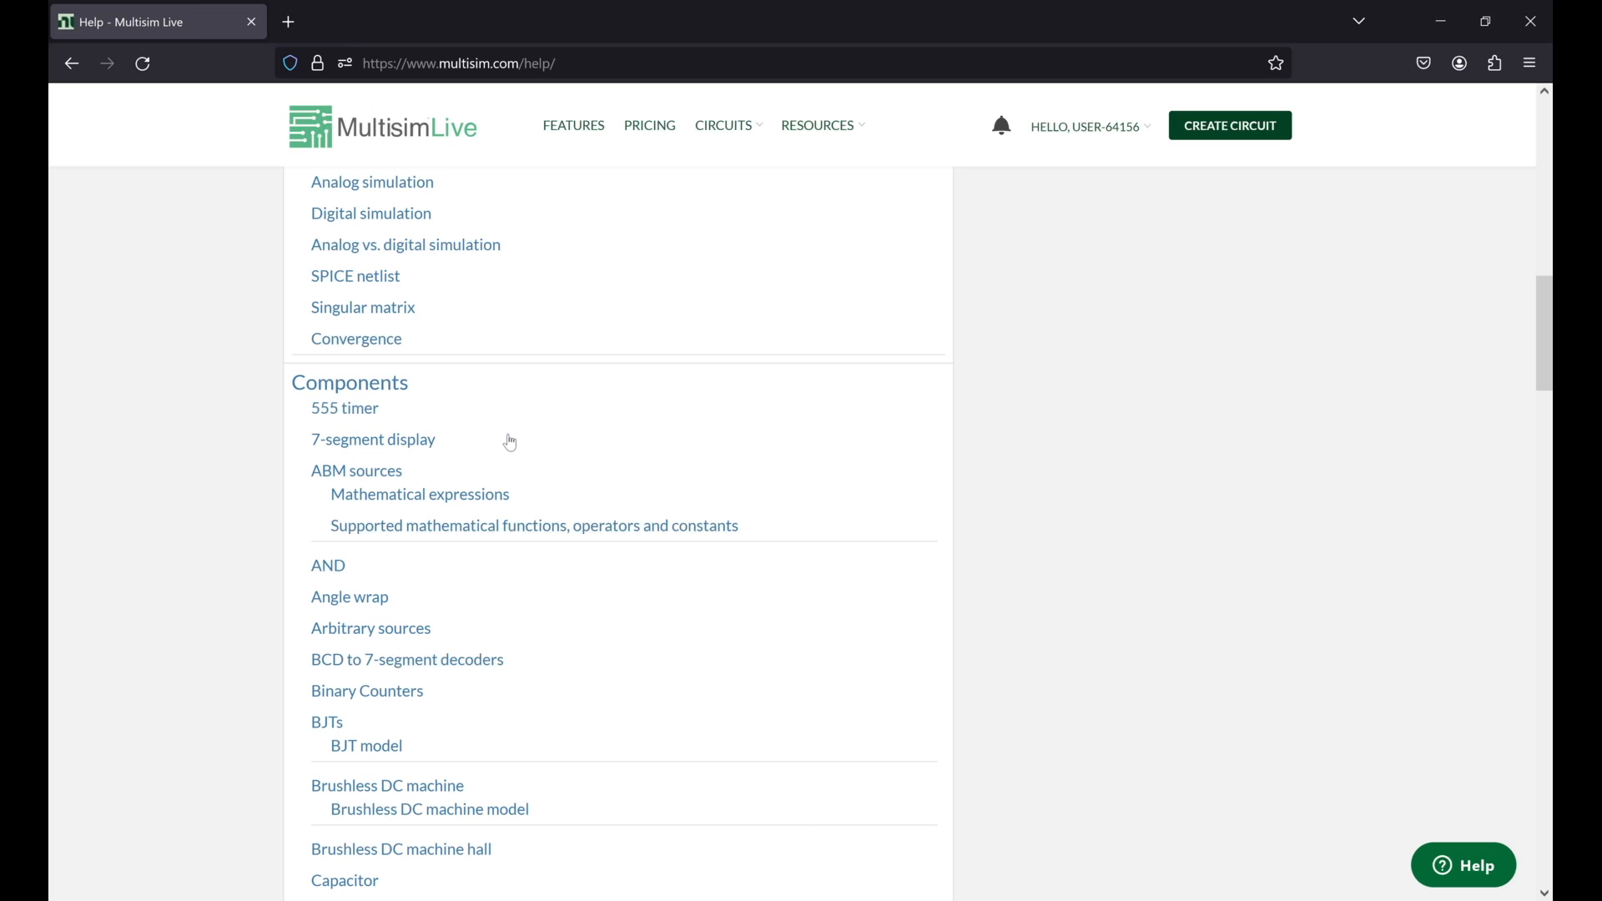
Step: Open the 555 timer help article and look over its description and the list of component topics
click(360, 414)
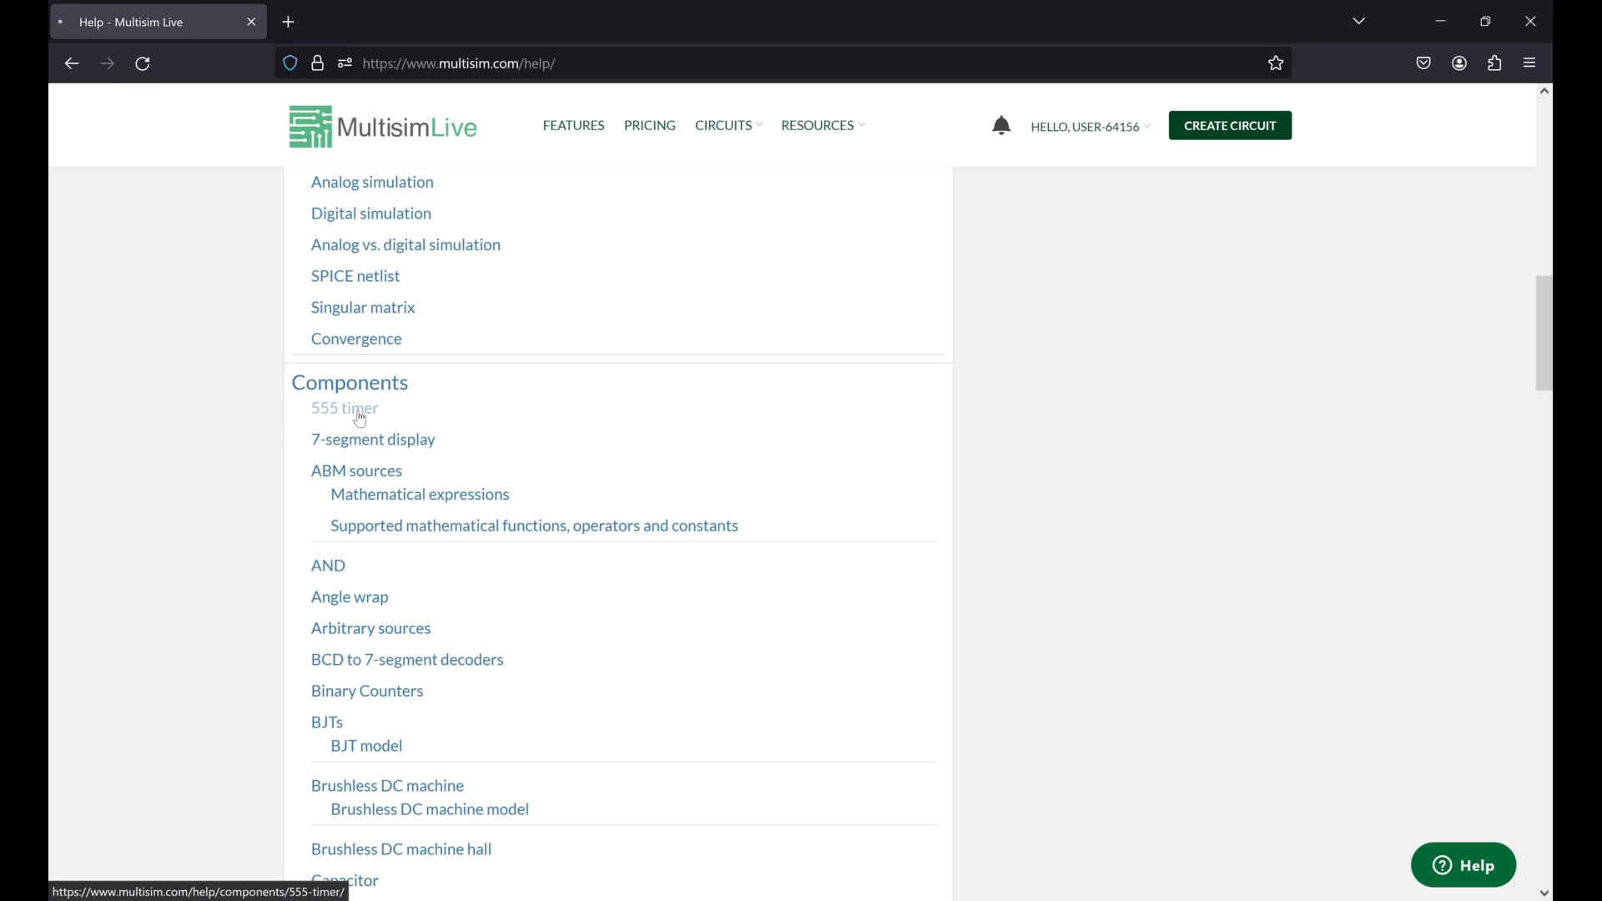
click(566, 524)
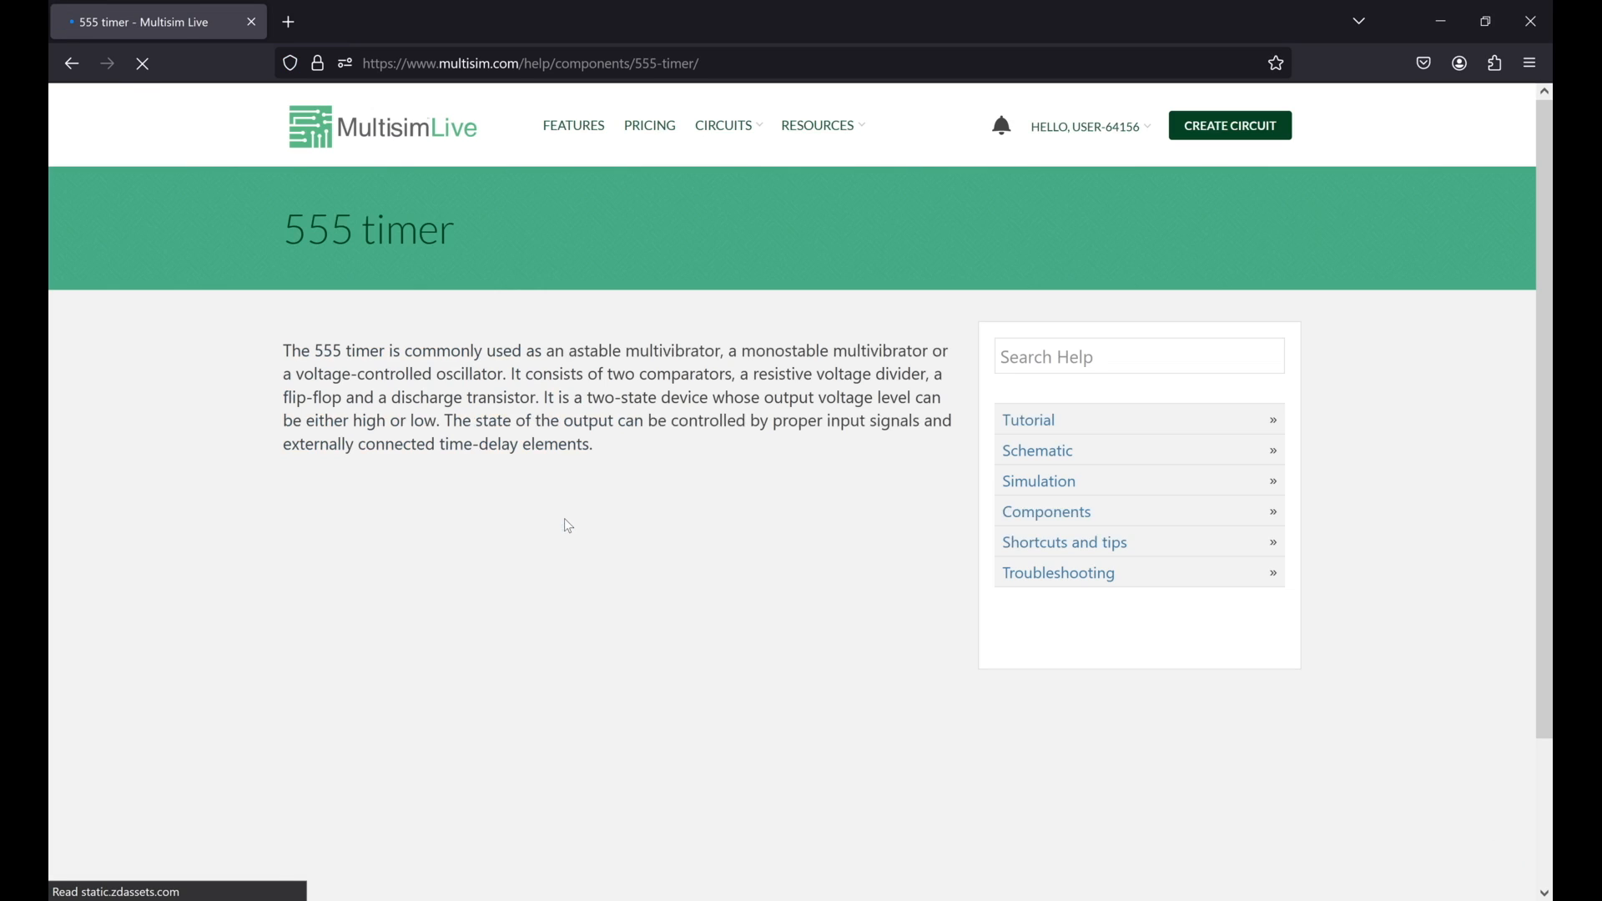
scroll(564, 519, down, 3)
scroll(969, 716, up, 1)
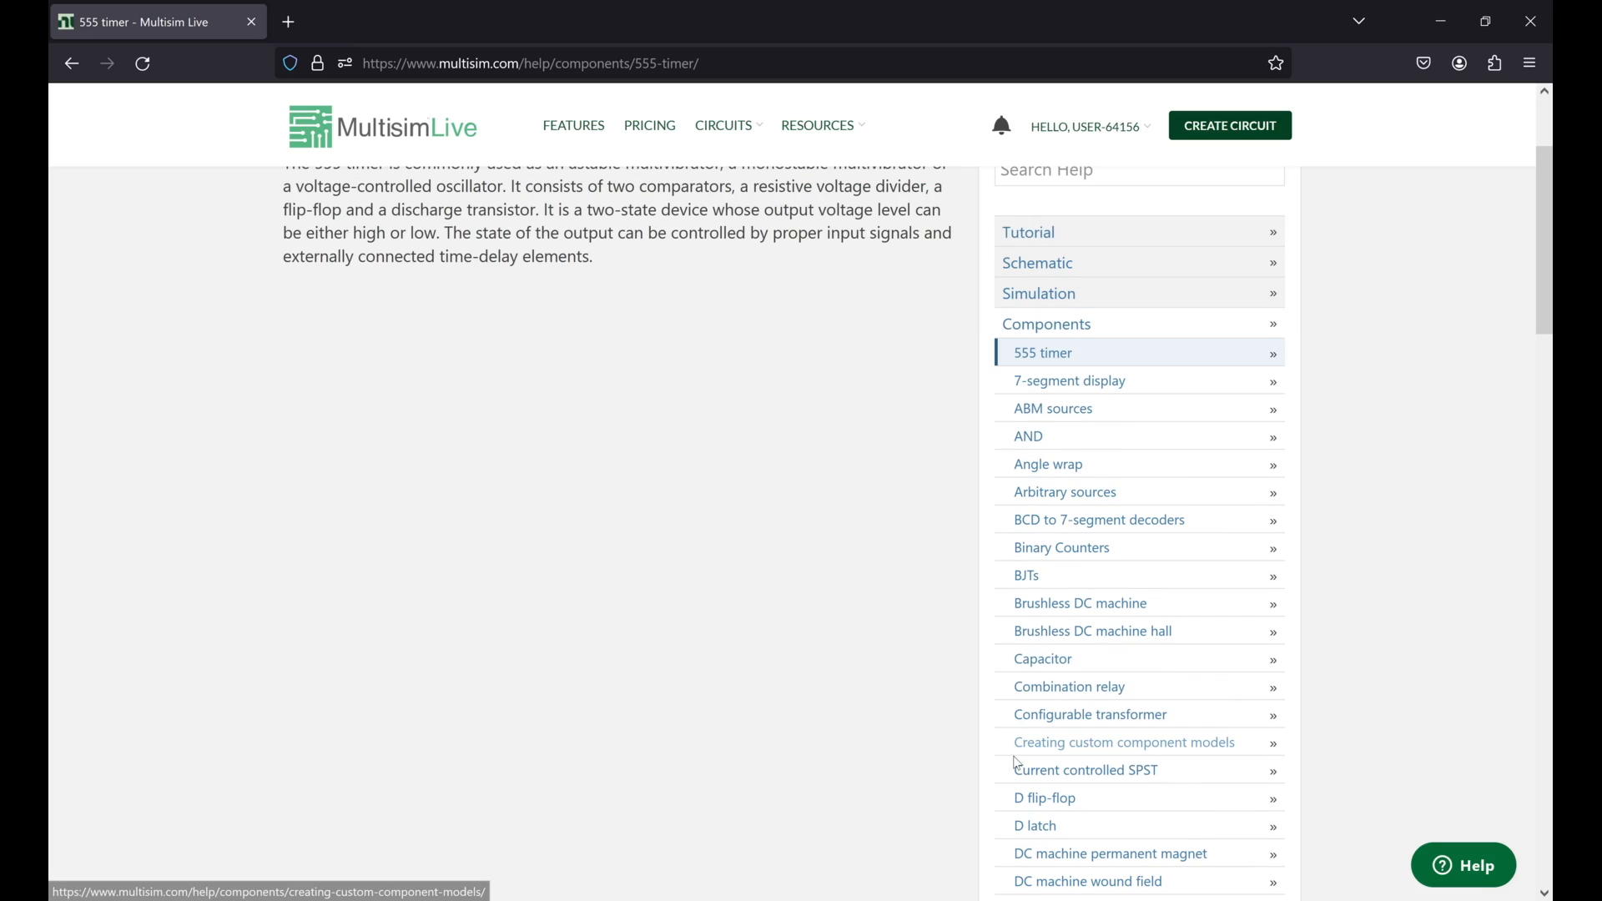
scroll(711, 486, up, 2)
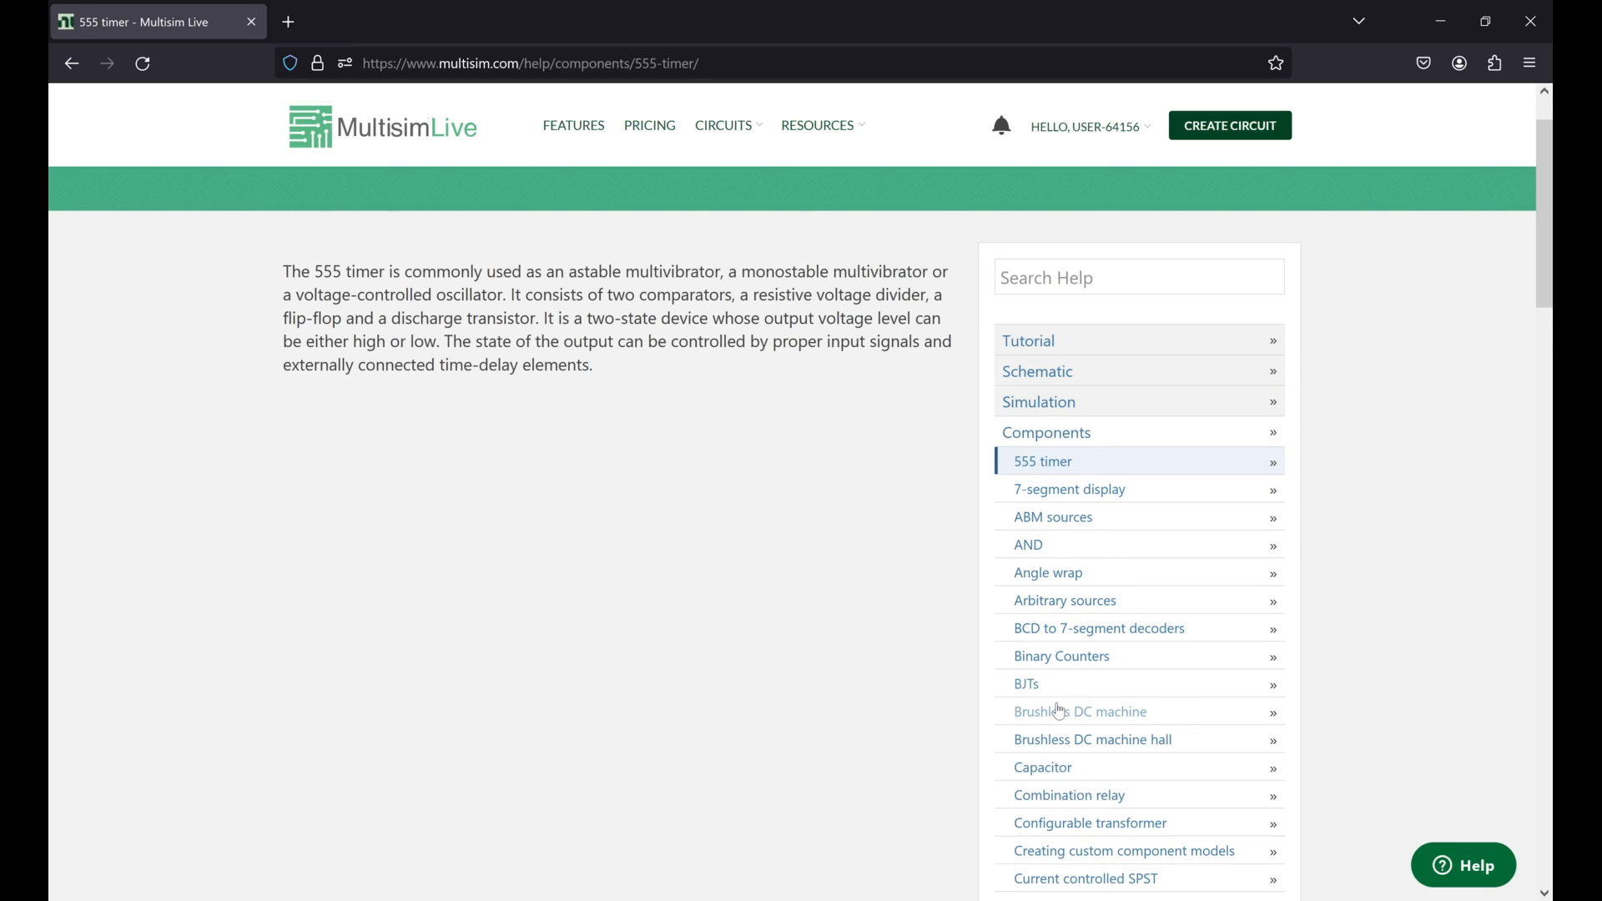
Step: Open the BJTs help article, followed by the D flip-flop article from the component topics
click(1058, 708)
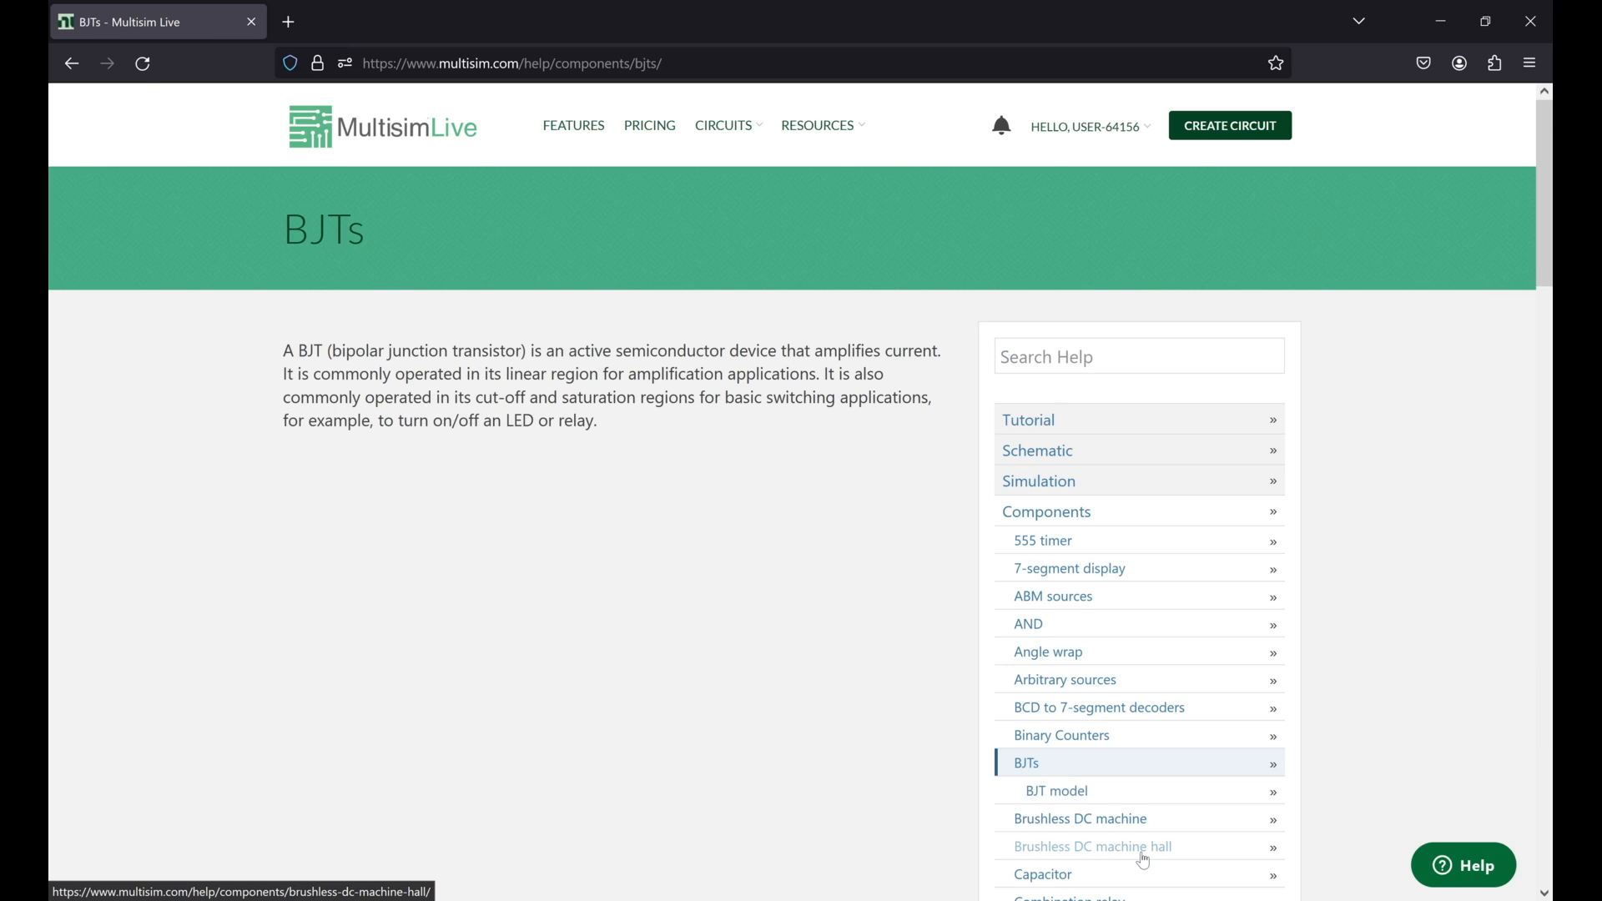
scroll(1144, 861, down, 2)
right_click(1042, 870)
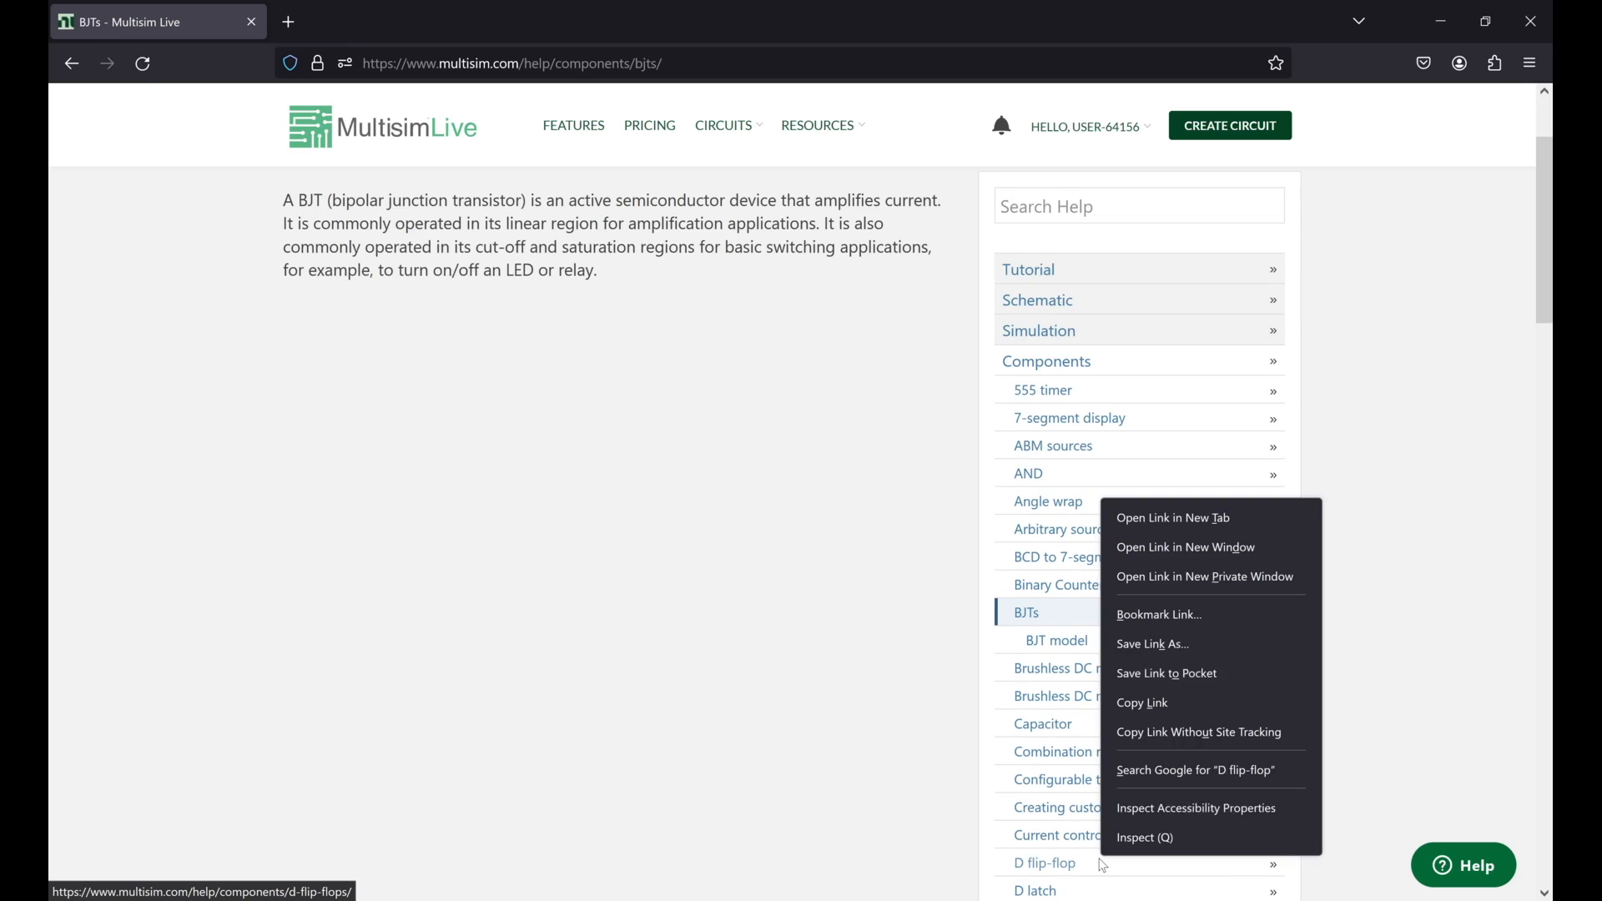
click(1042, 870)
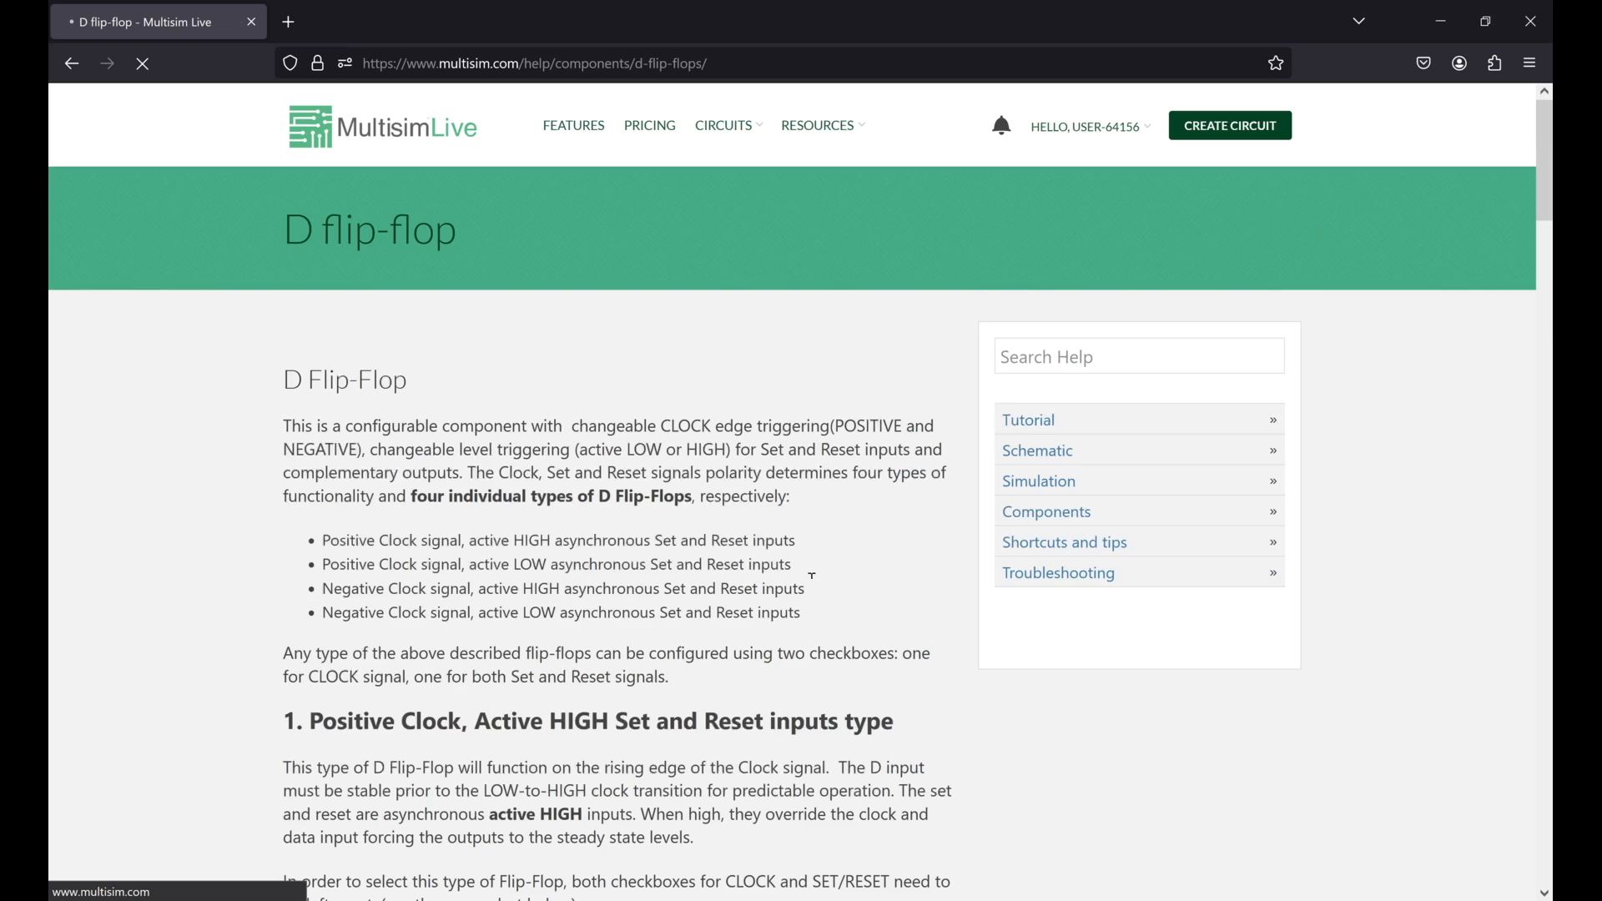
Step: Examine the D flip-flop article's clock and set/reset configuration types, symbols and function tables
scroll(772, 613, down, 1)
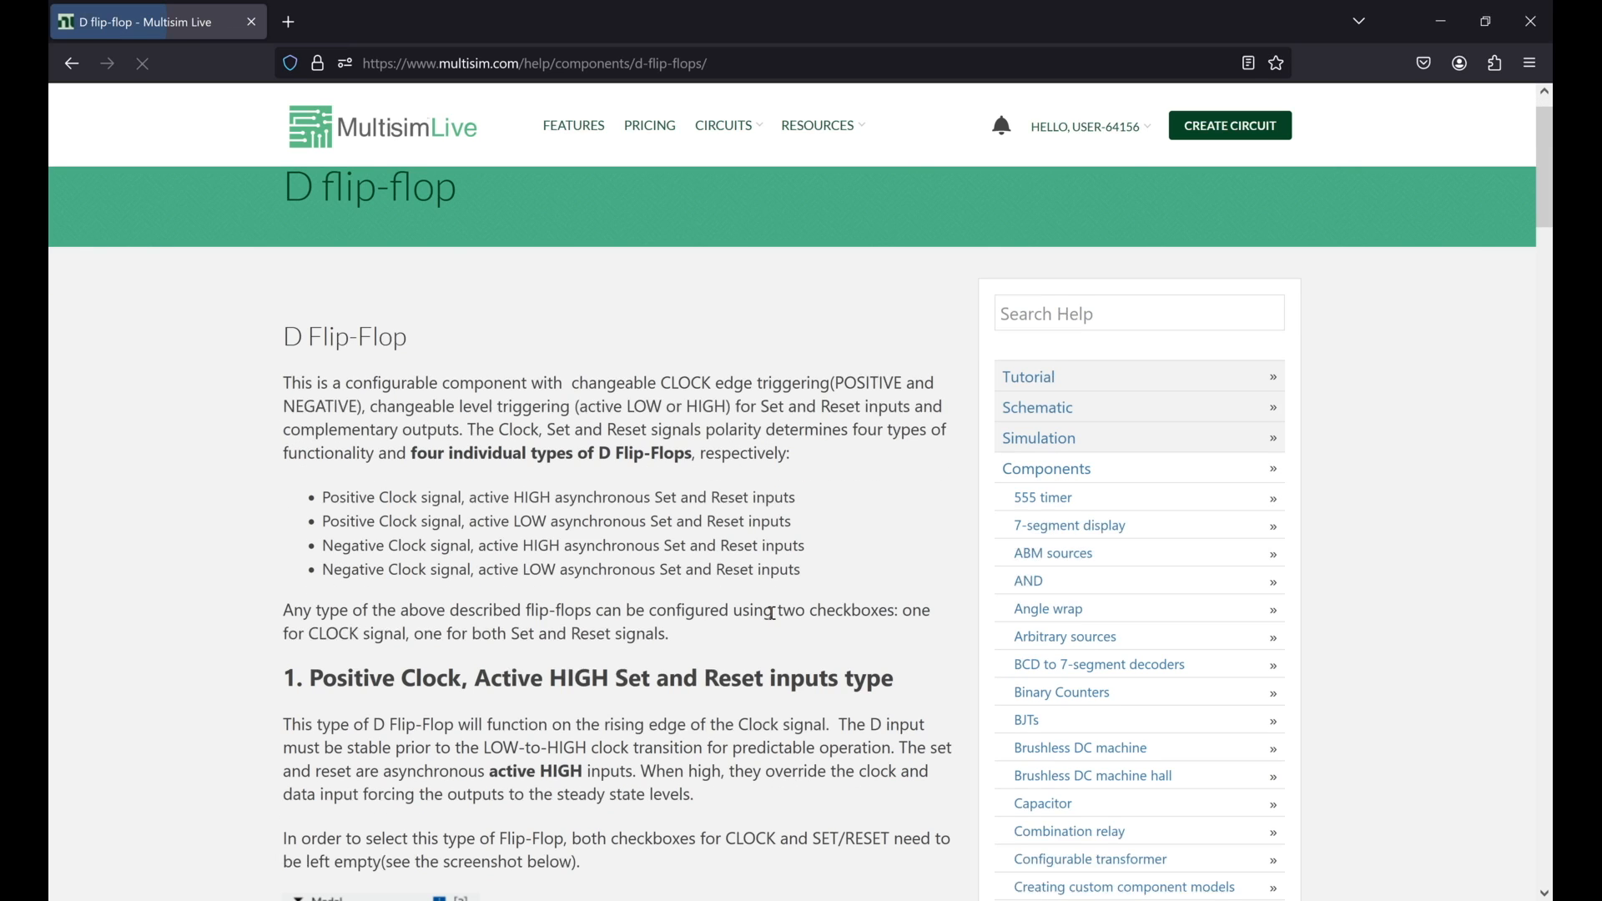
scroll(772, 614, down, 5)
scroll(774, 619, up, 2)
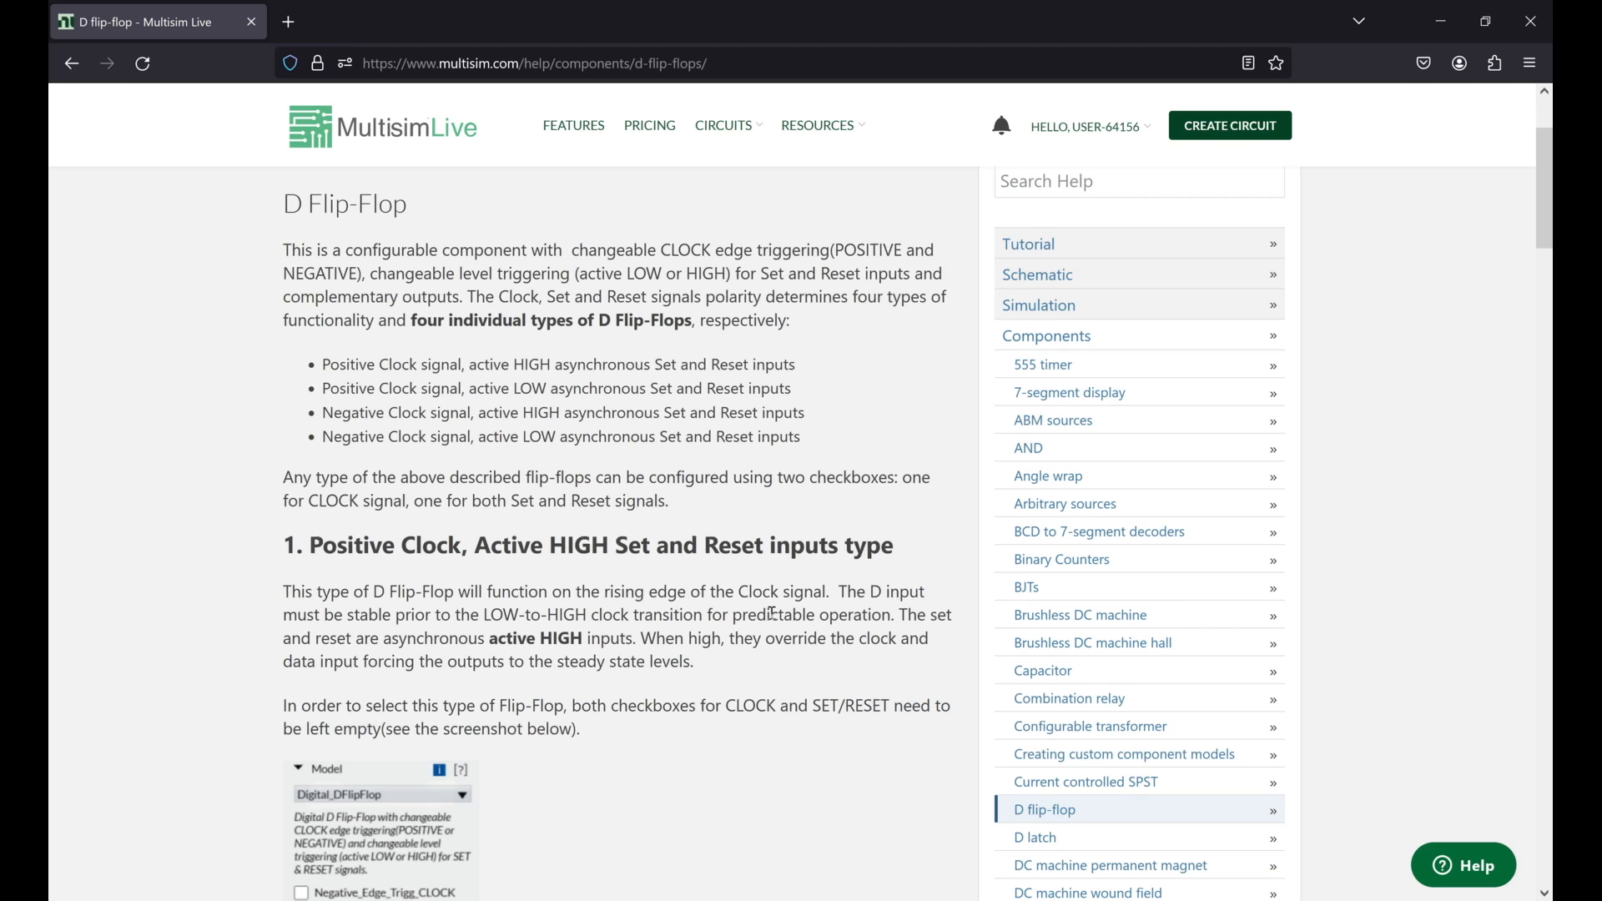
scroll(772, 613, up, 1)
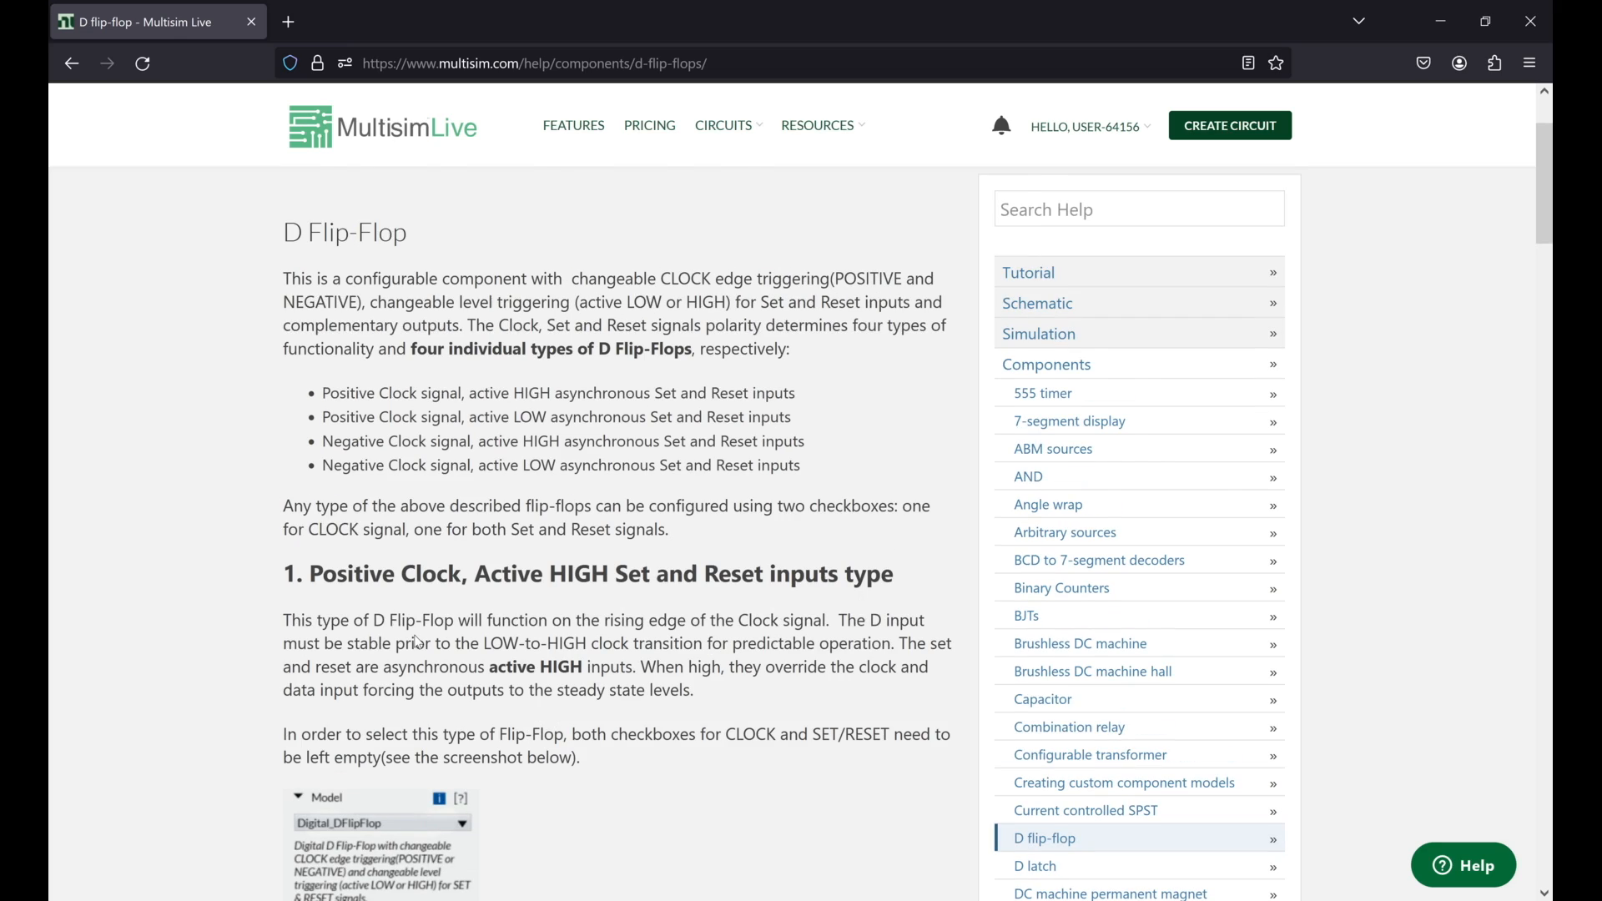
scroll(417, 641, down, 6)
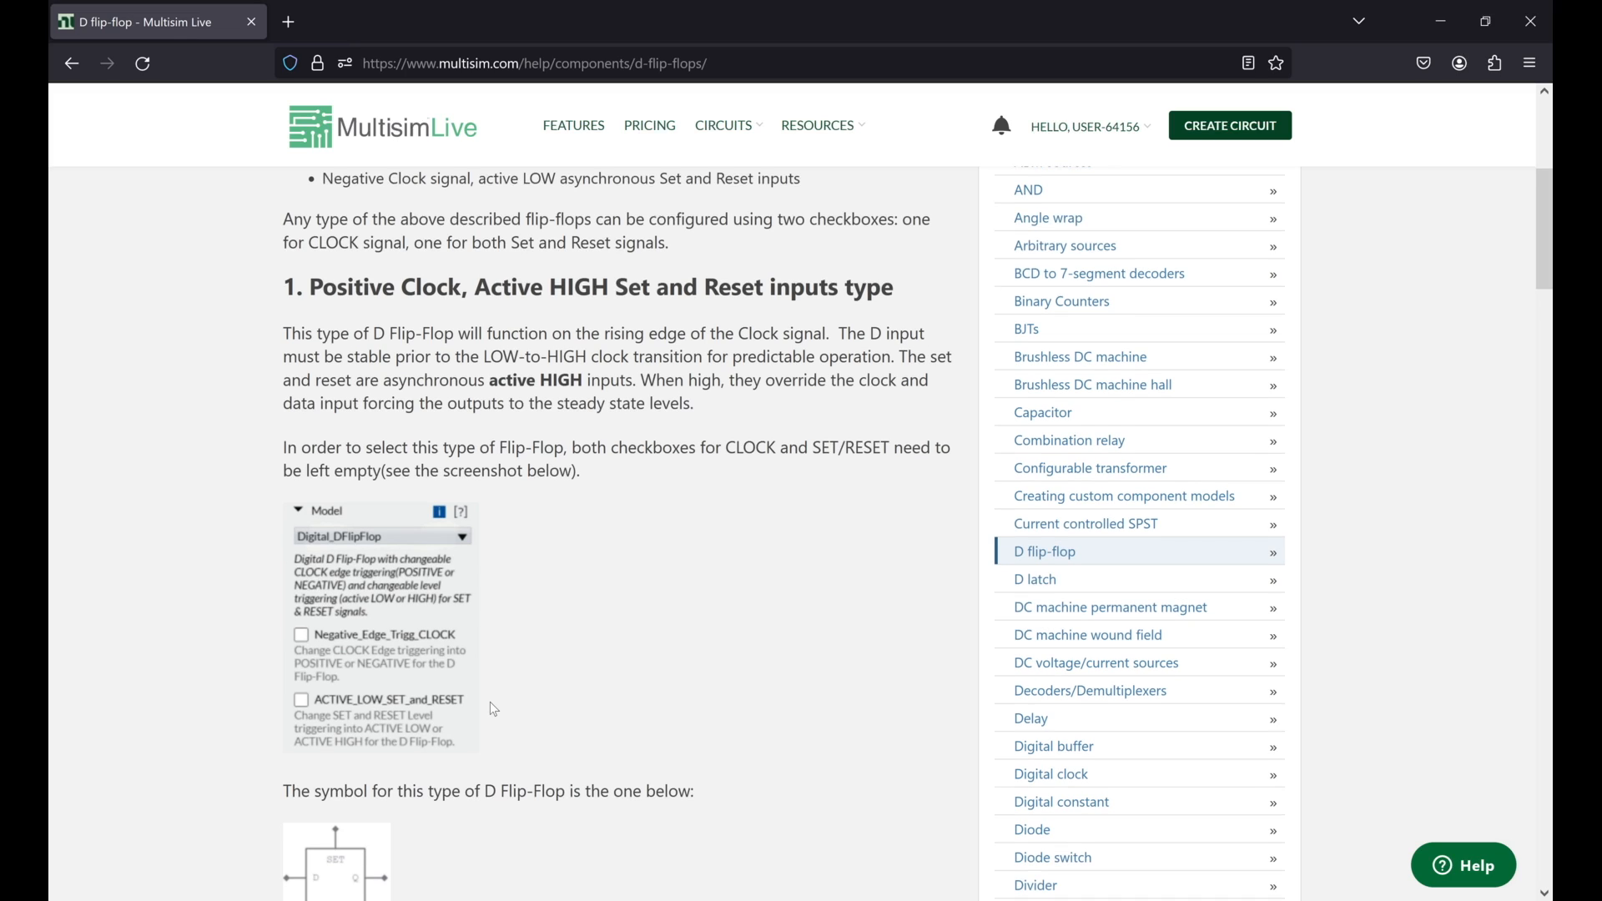
scroll(489, 703, down, 2)
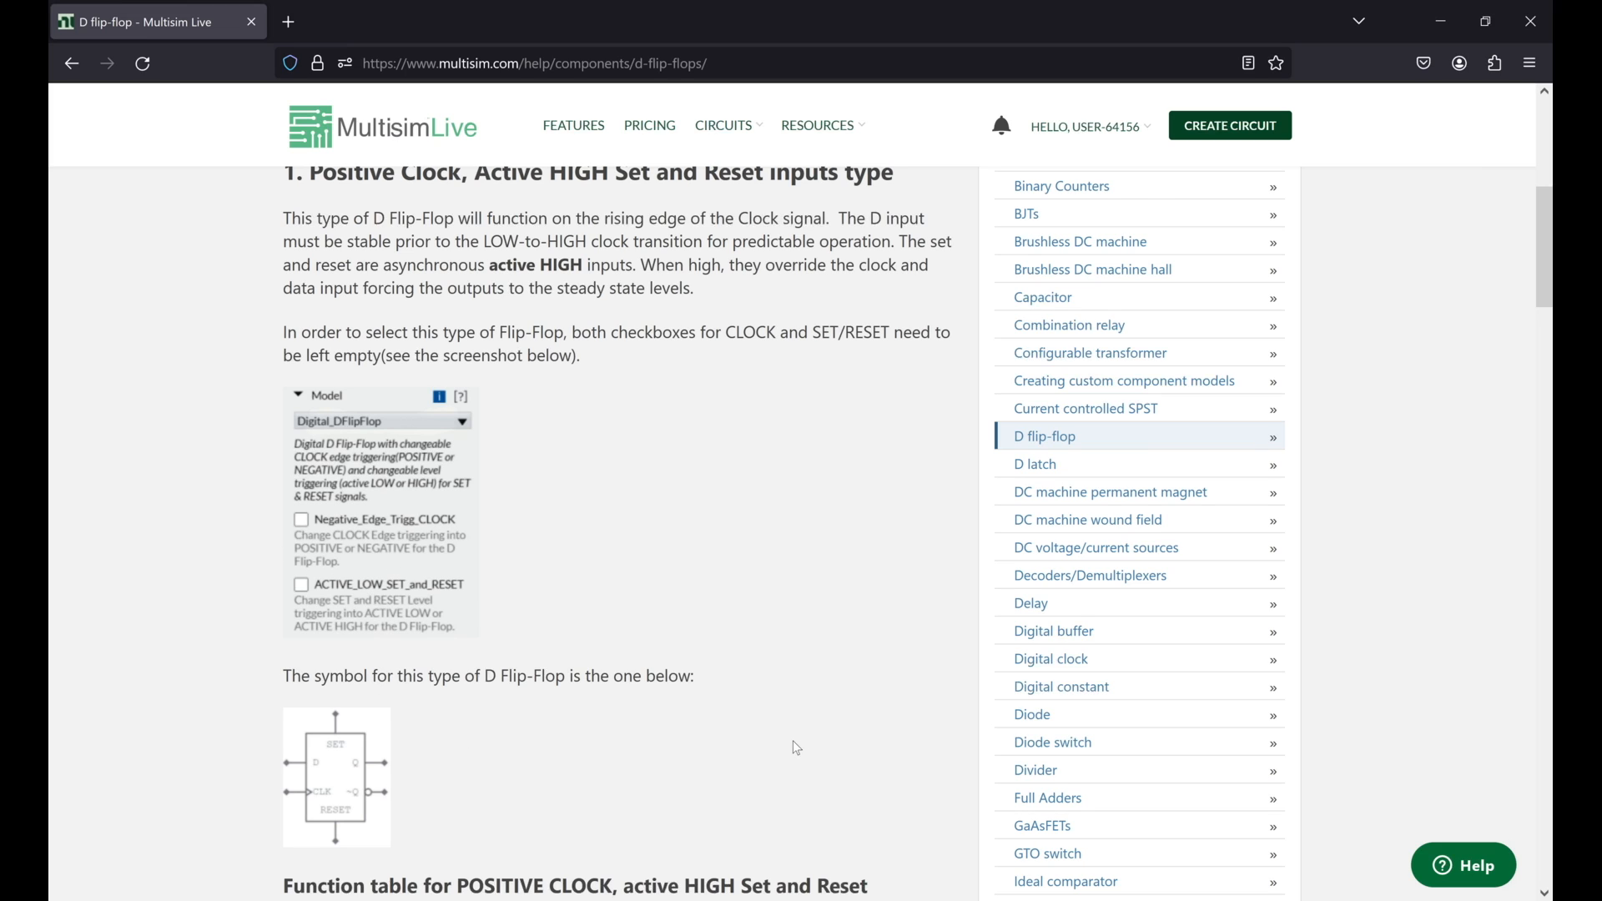
scroll(797, 749, down, 3)
scroll(795, 741, down, 6)
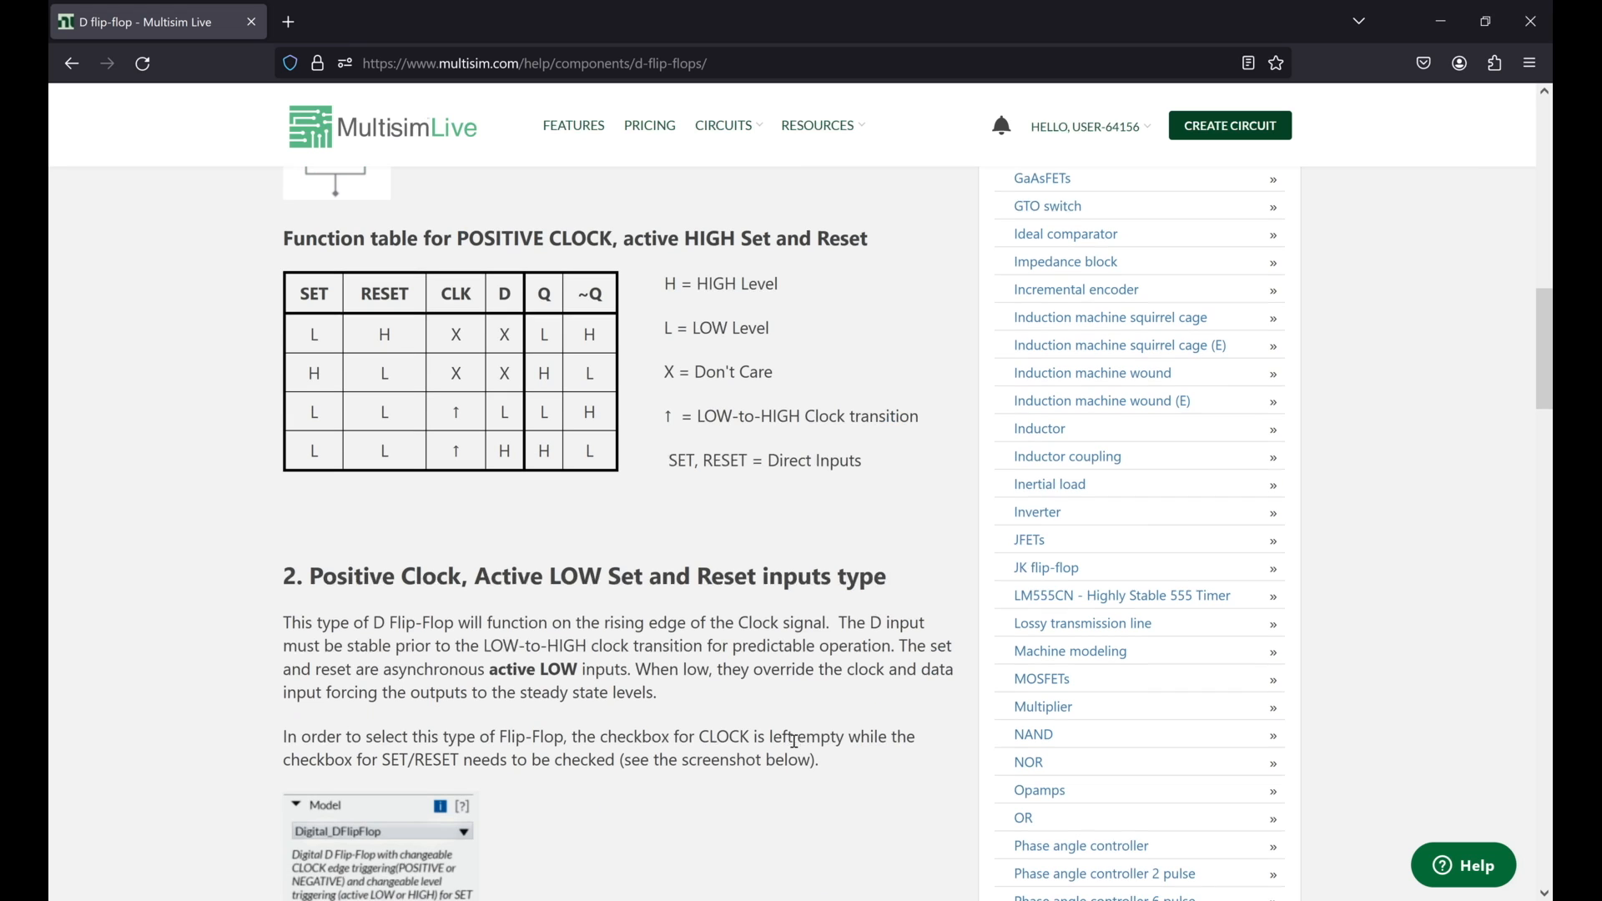
scroll(795, 741, down, 8)
scroll(794, 741, down, 15)
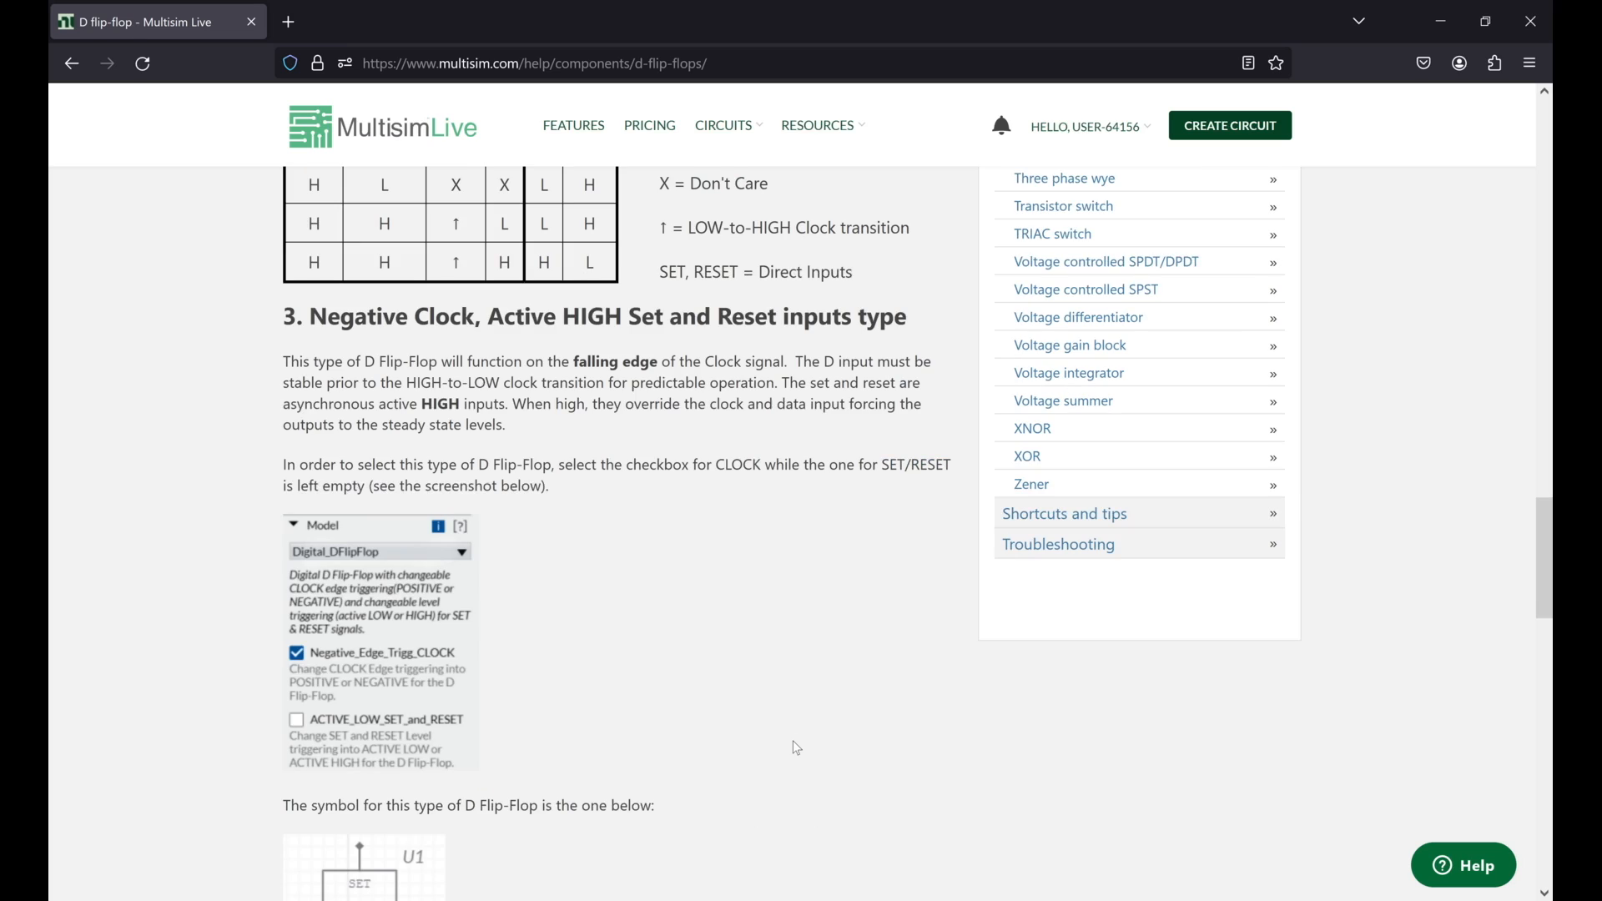
scroll(797, 747, up, 20)
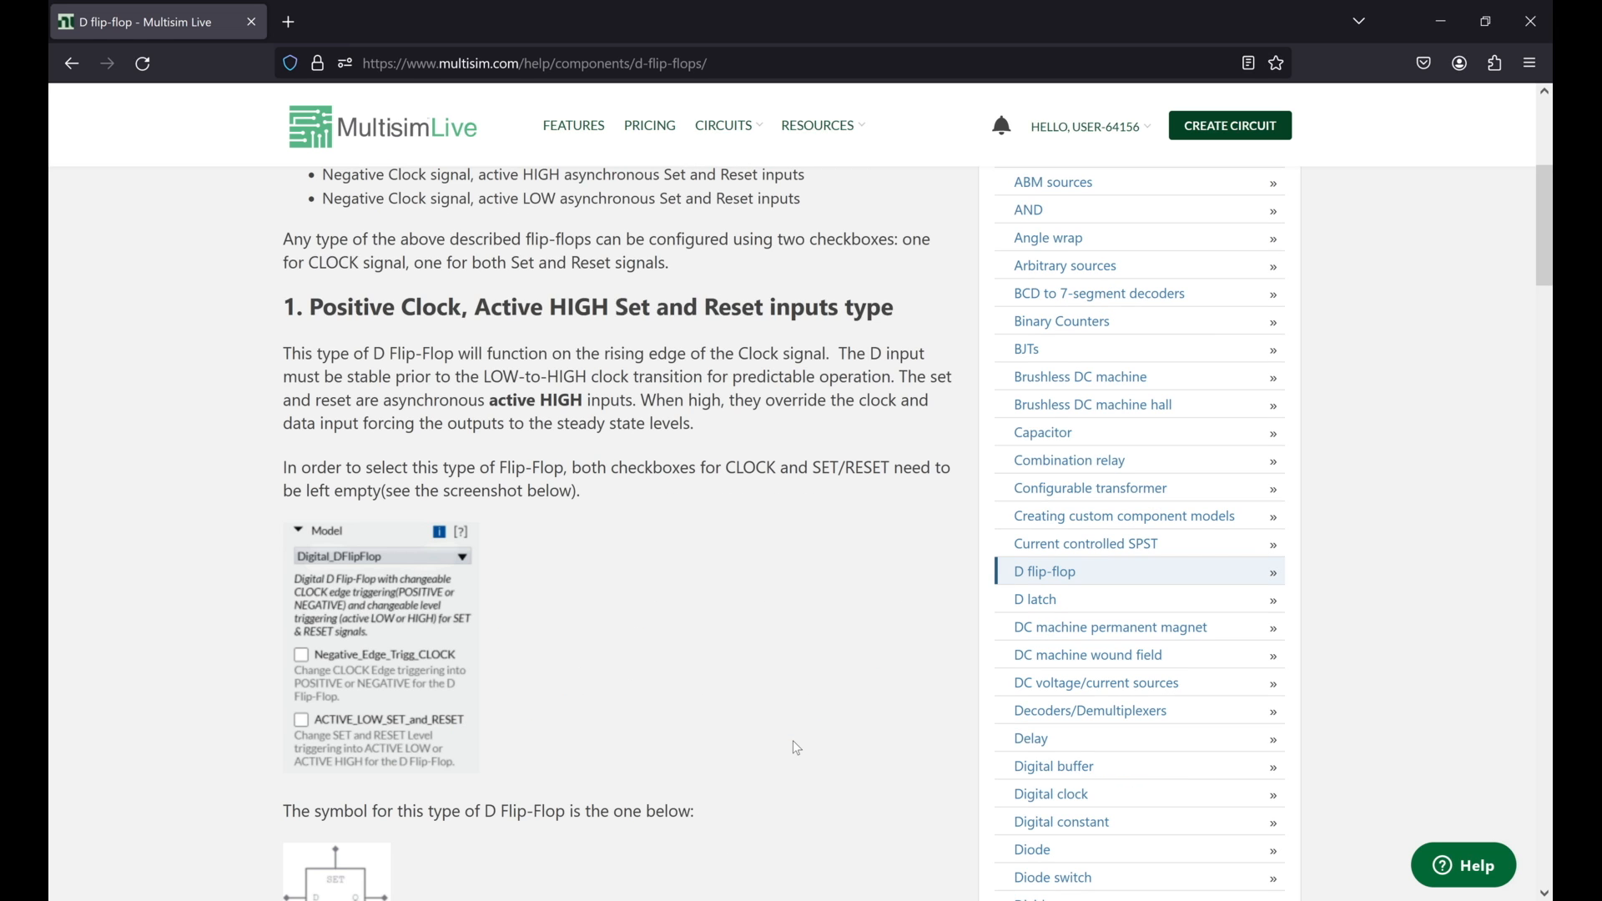
scroll(797, 747, up, 4)
scroll(663, 303, up, 1)
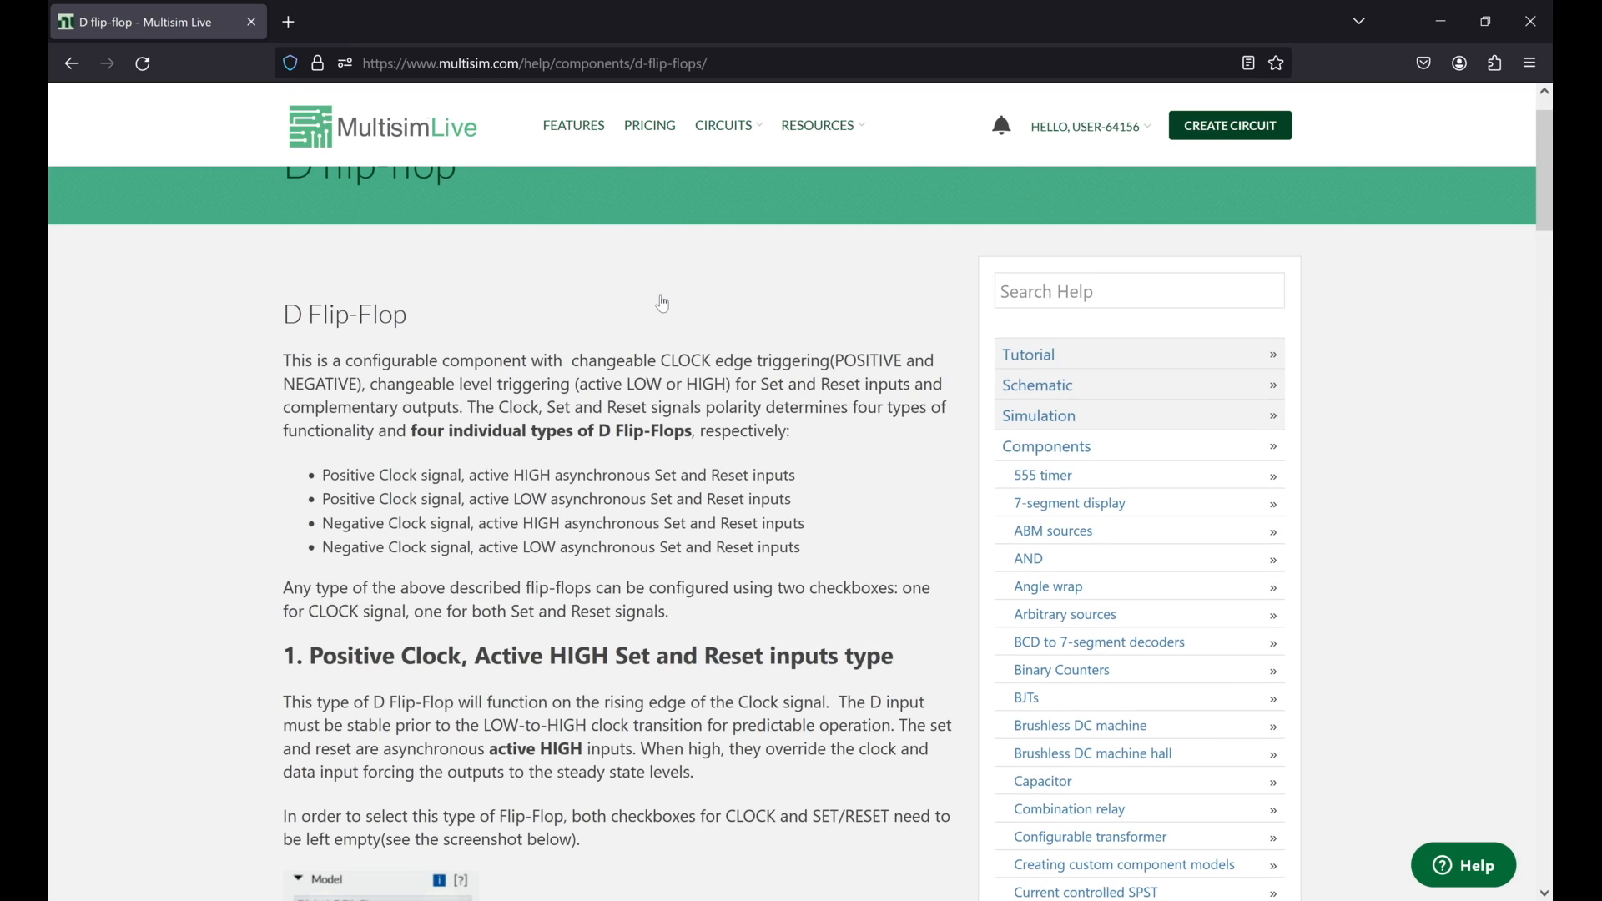
Step: Look over the saved designs in My Circuits and open the details page of Multisim Circuit
click(742, 142)
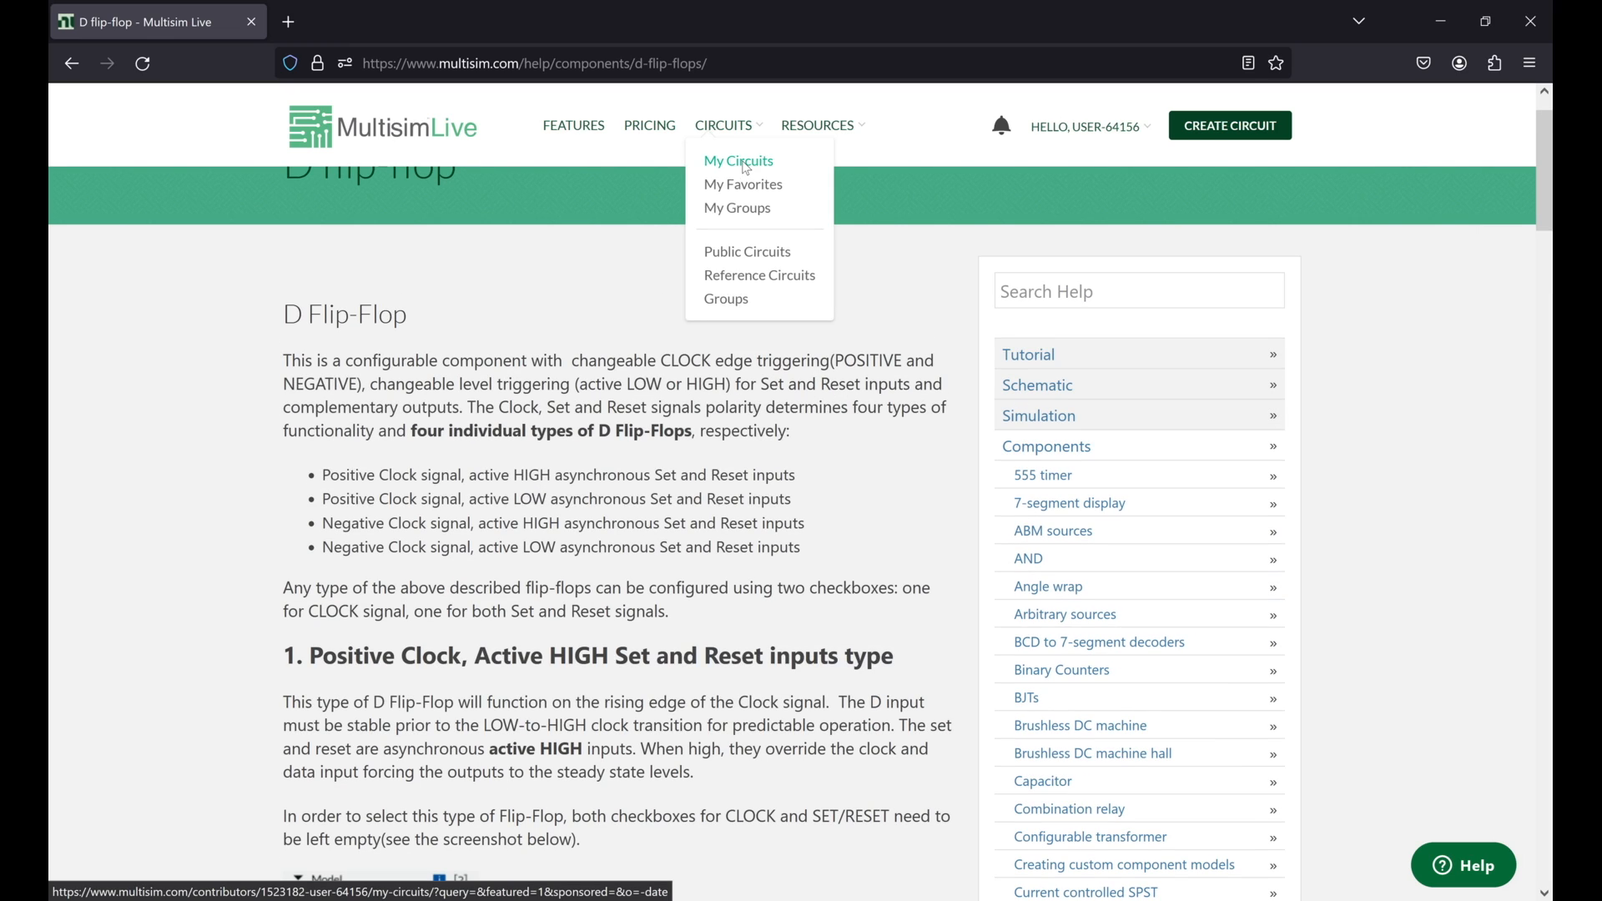
click(747, 162)
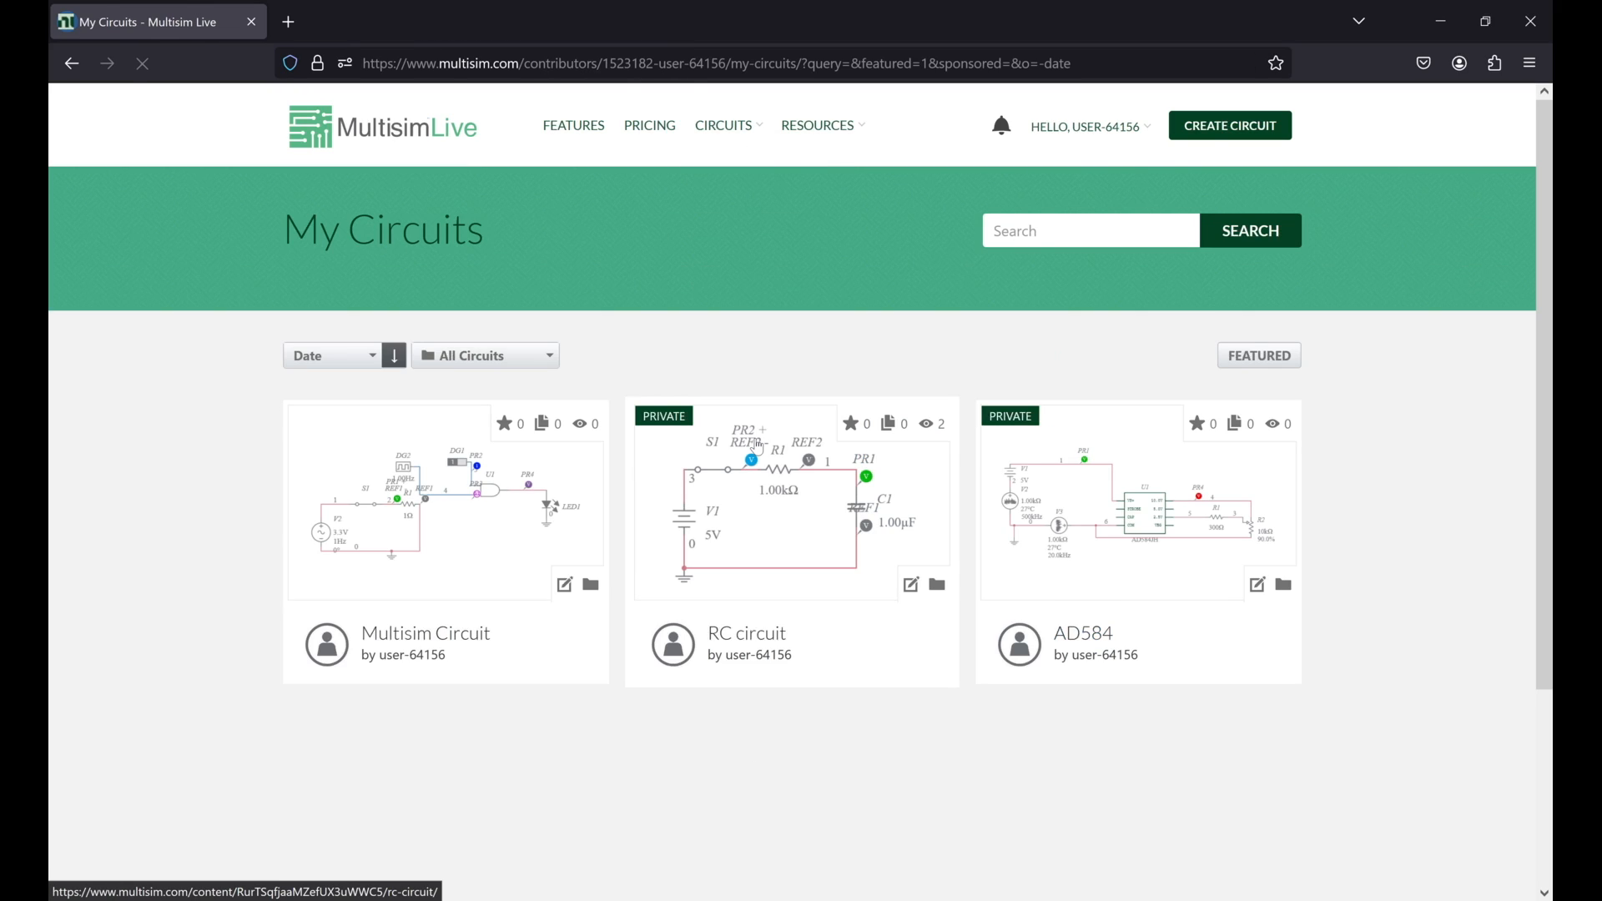
scroll(758, 450, down, 1)
scroll(758, 449, up, 1)
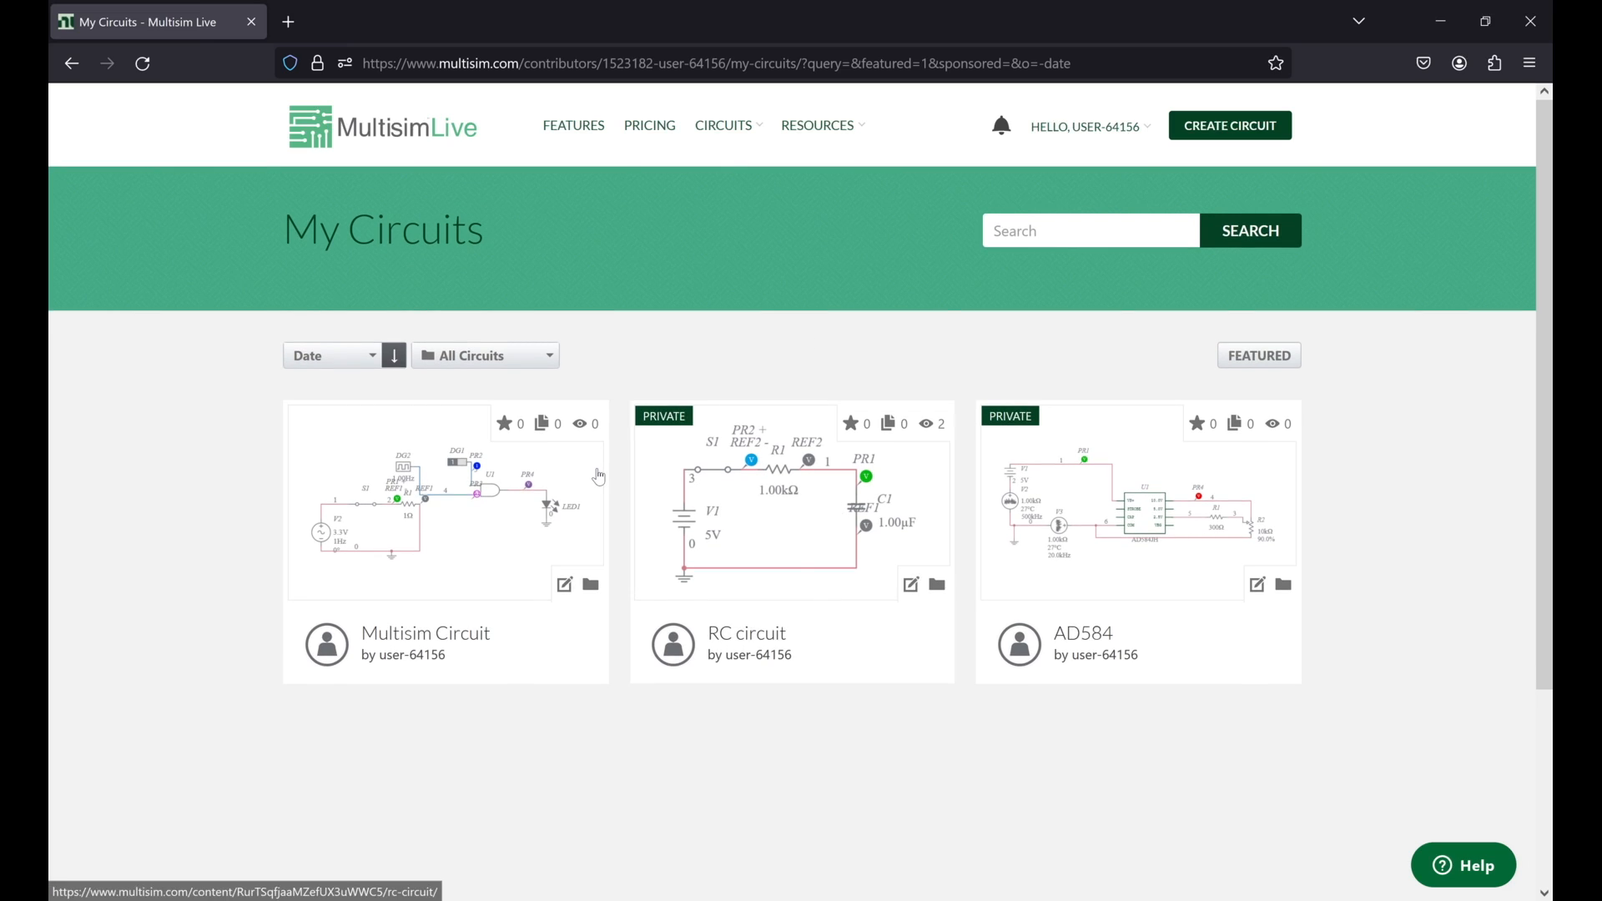
click(442, 531)
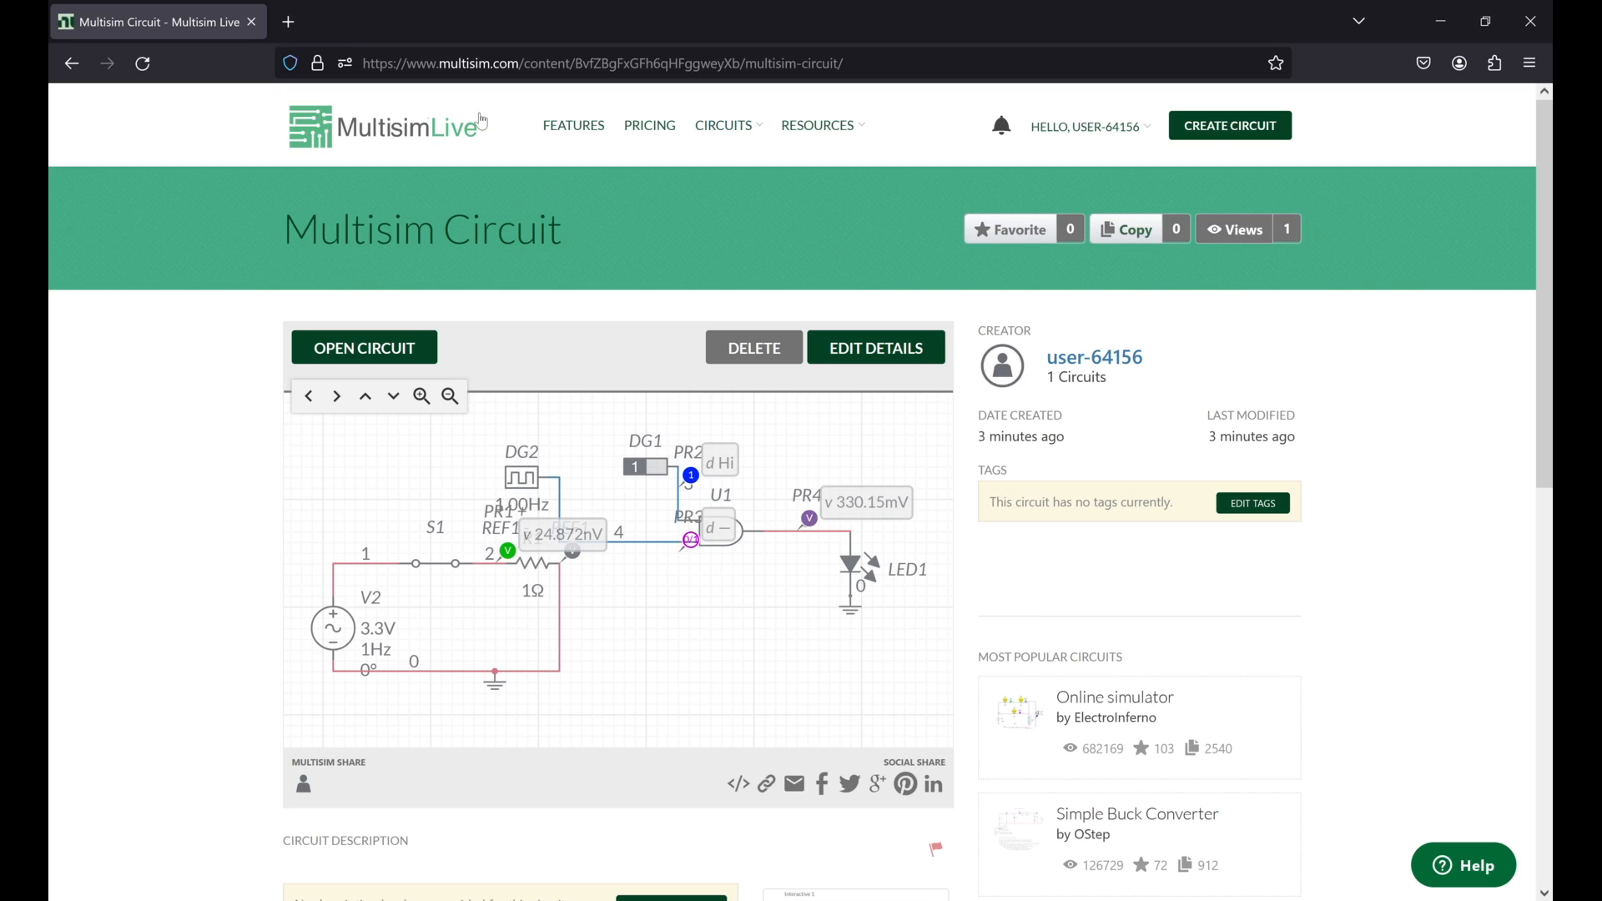
Step: Return to the Multisim Live home page and view the available resource links
click(481, 124)
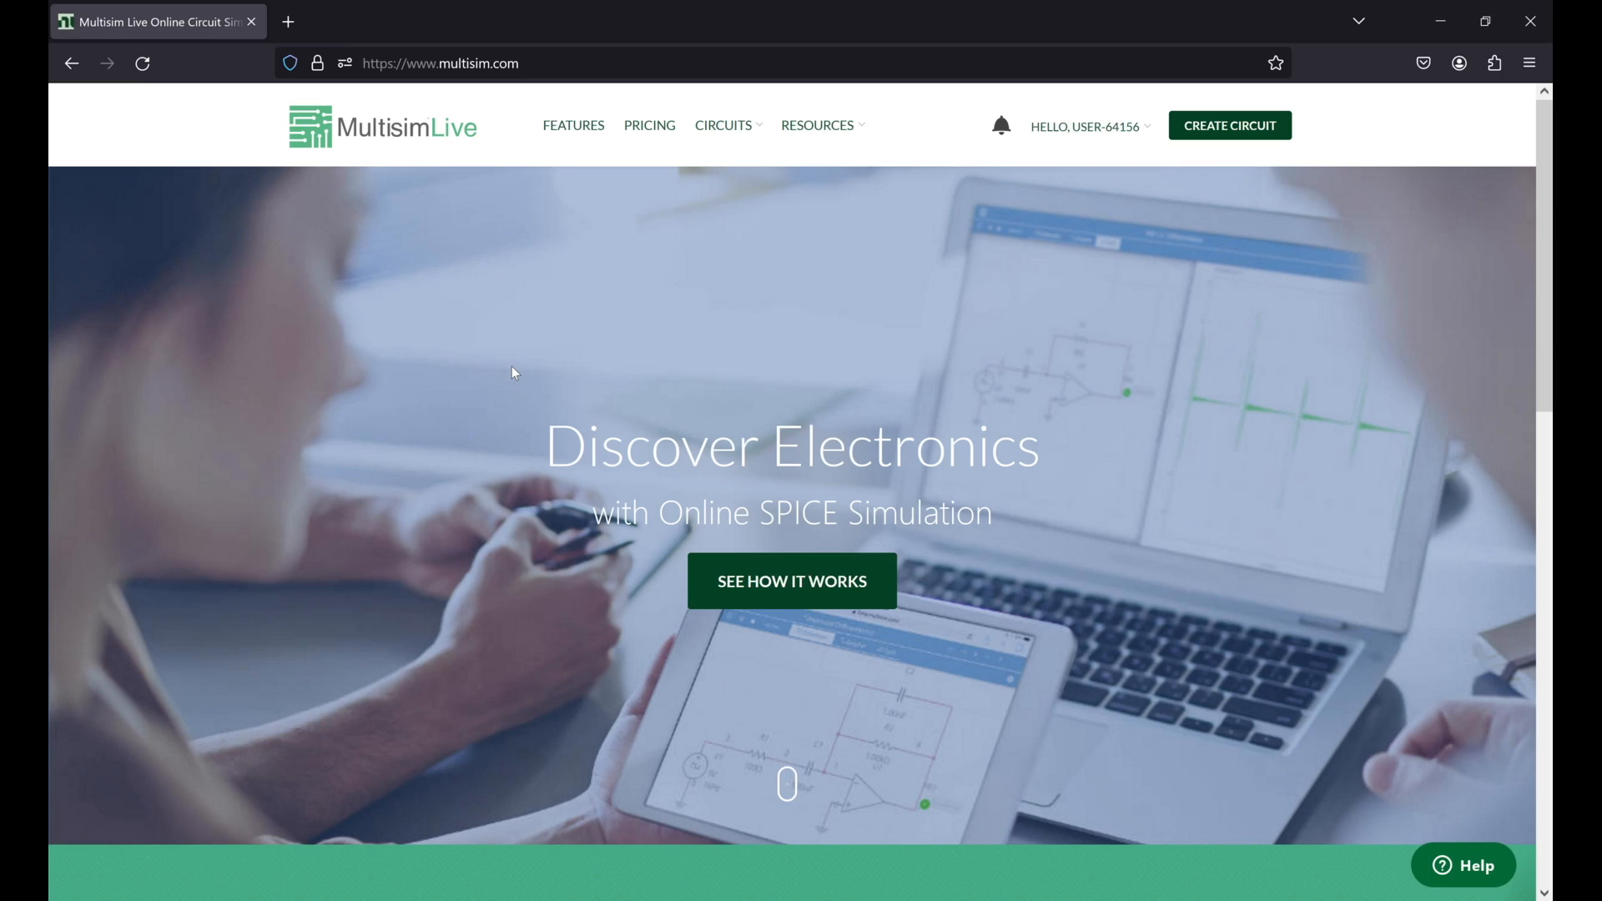
click(565, 65)
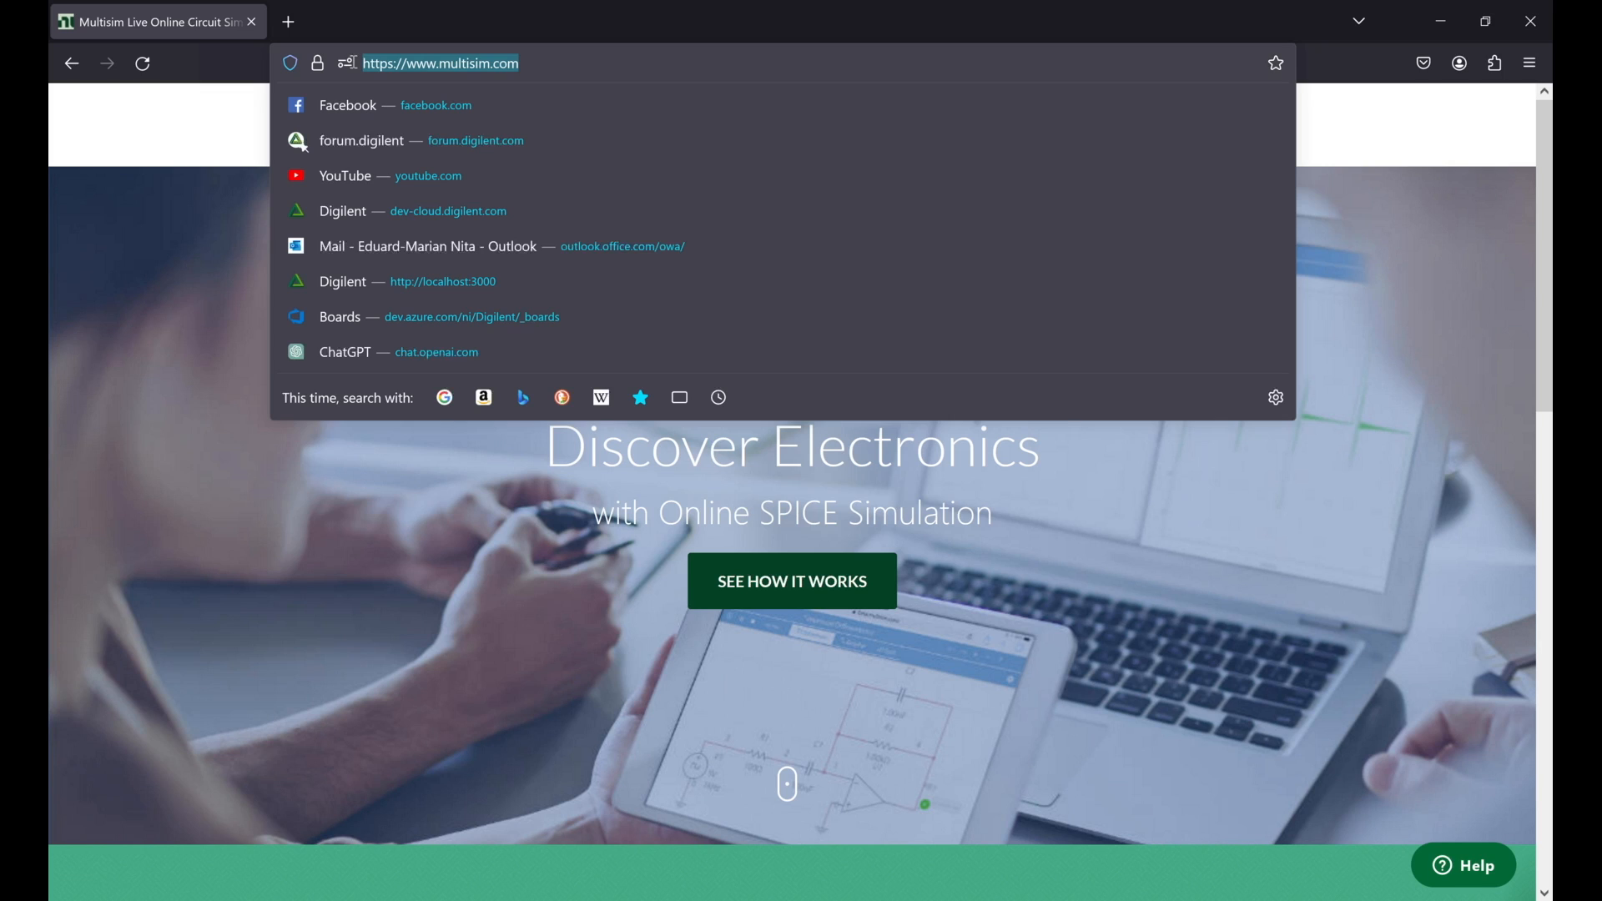
key(Escape)
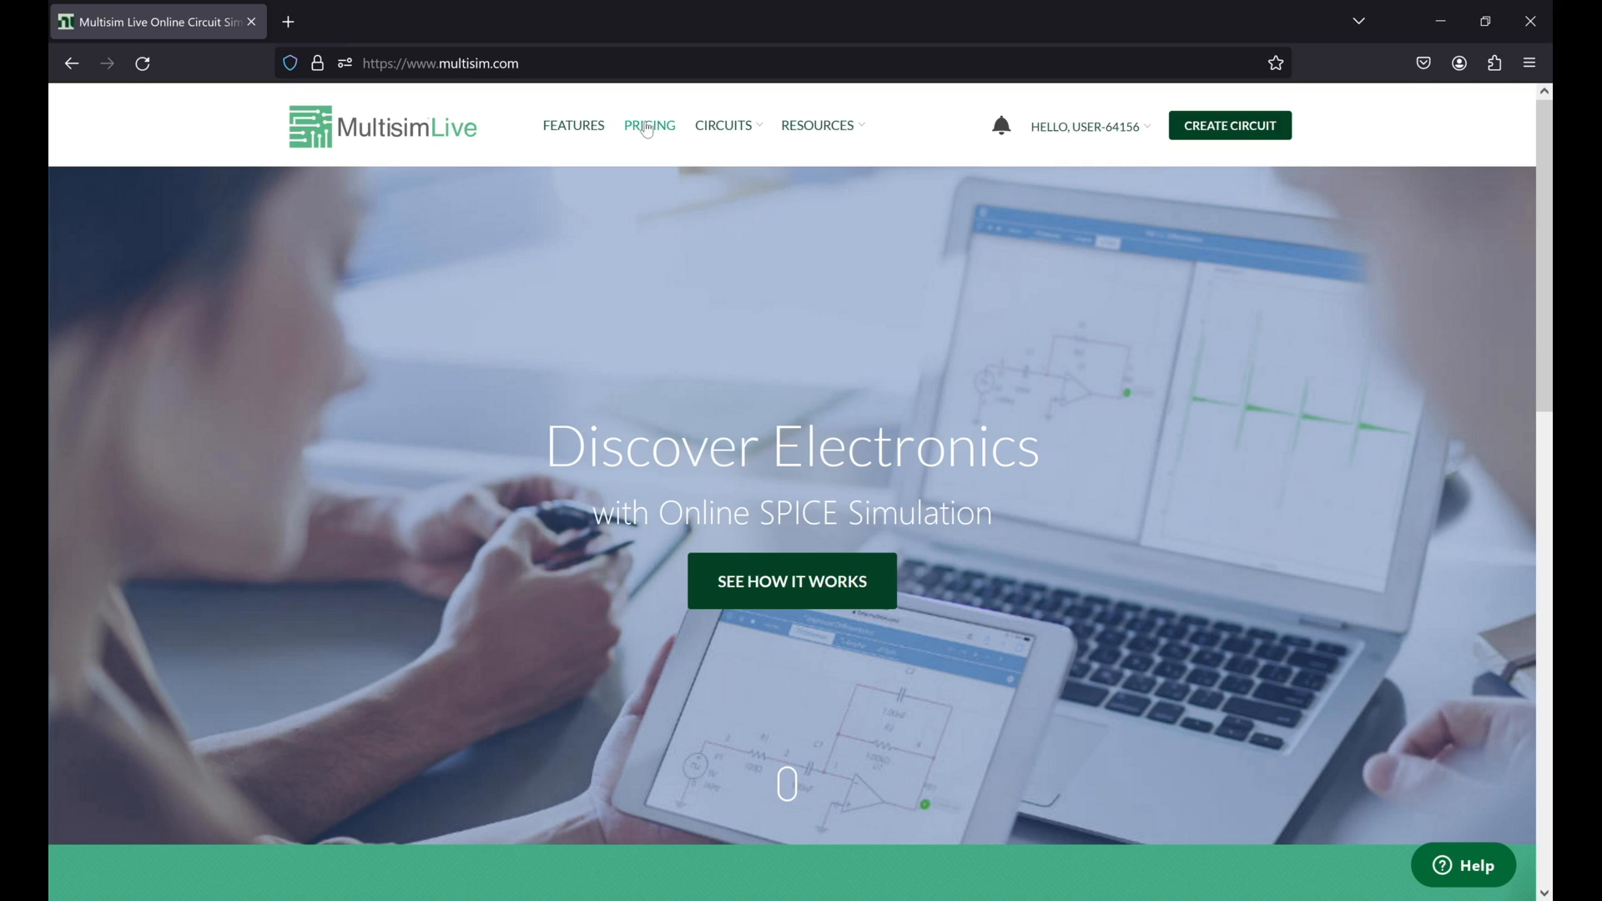
mouse_move(809, 132)
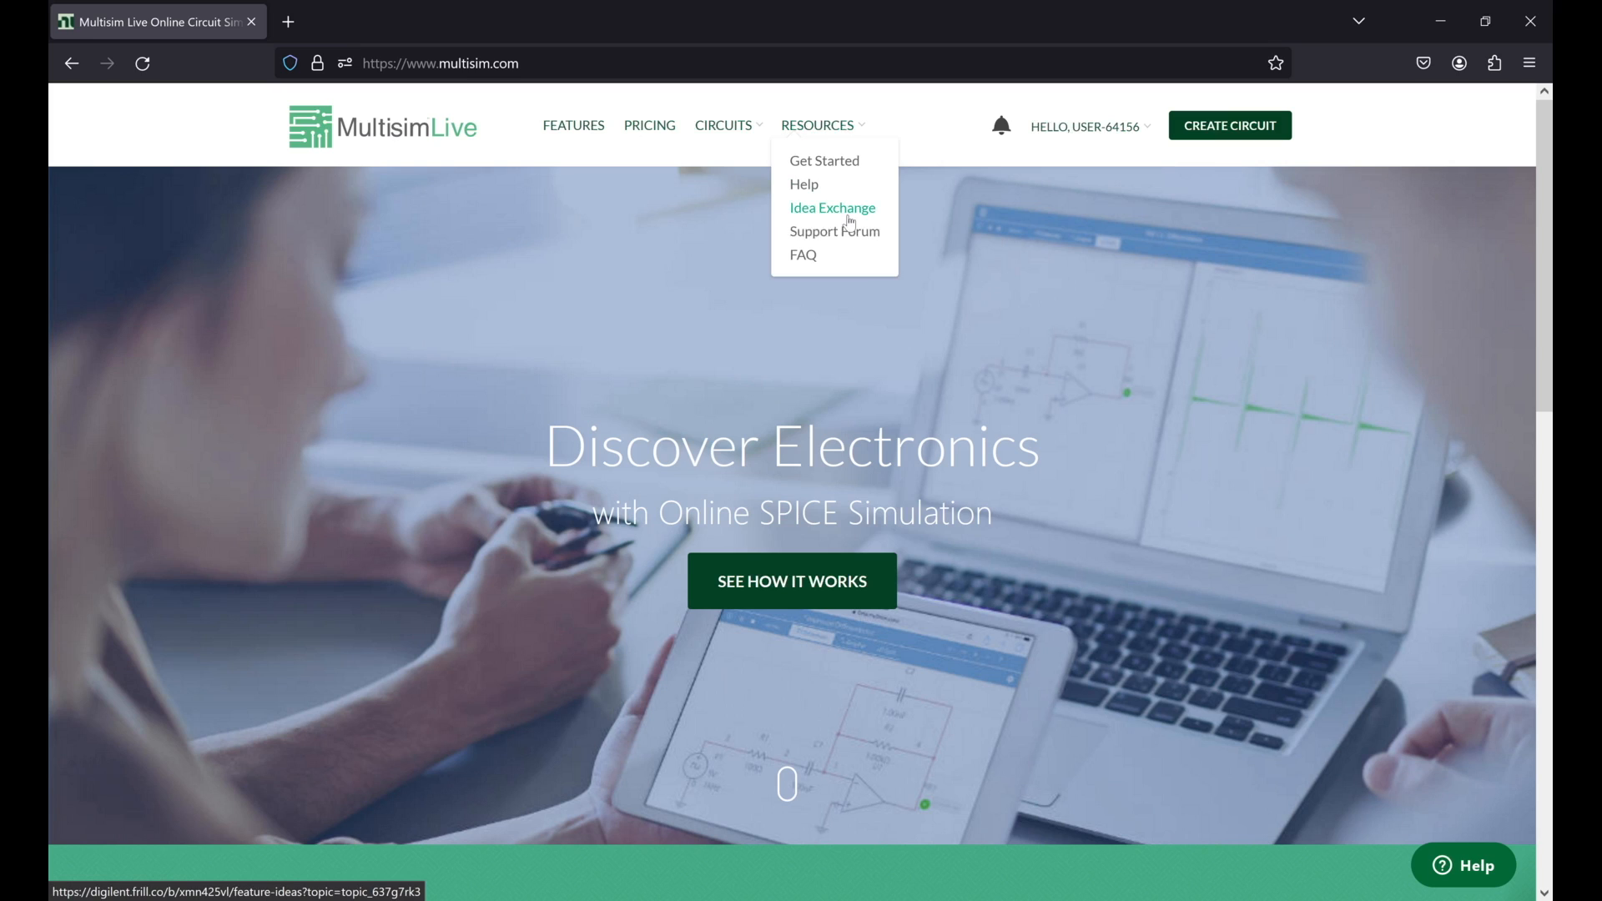